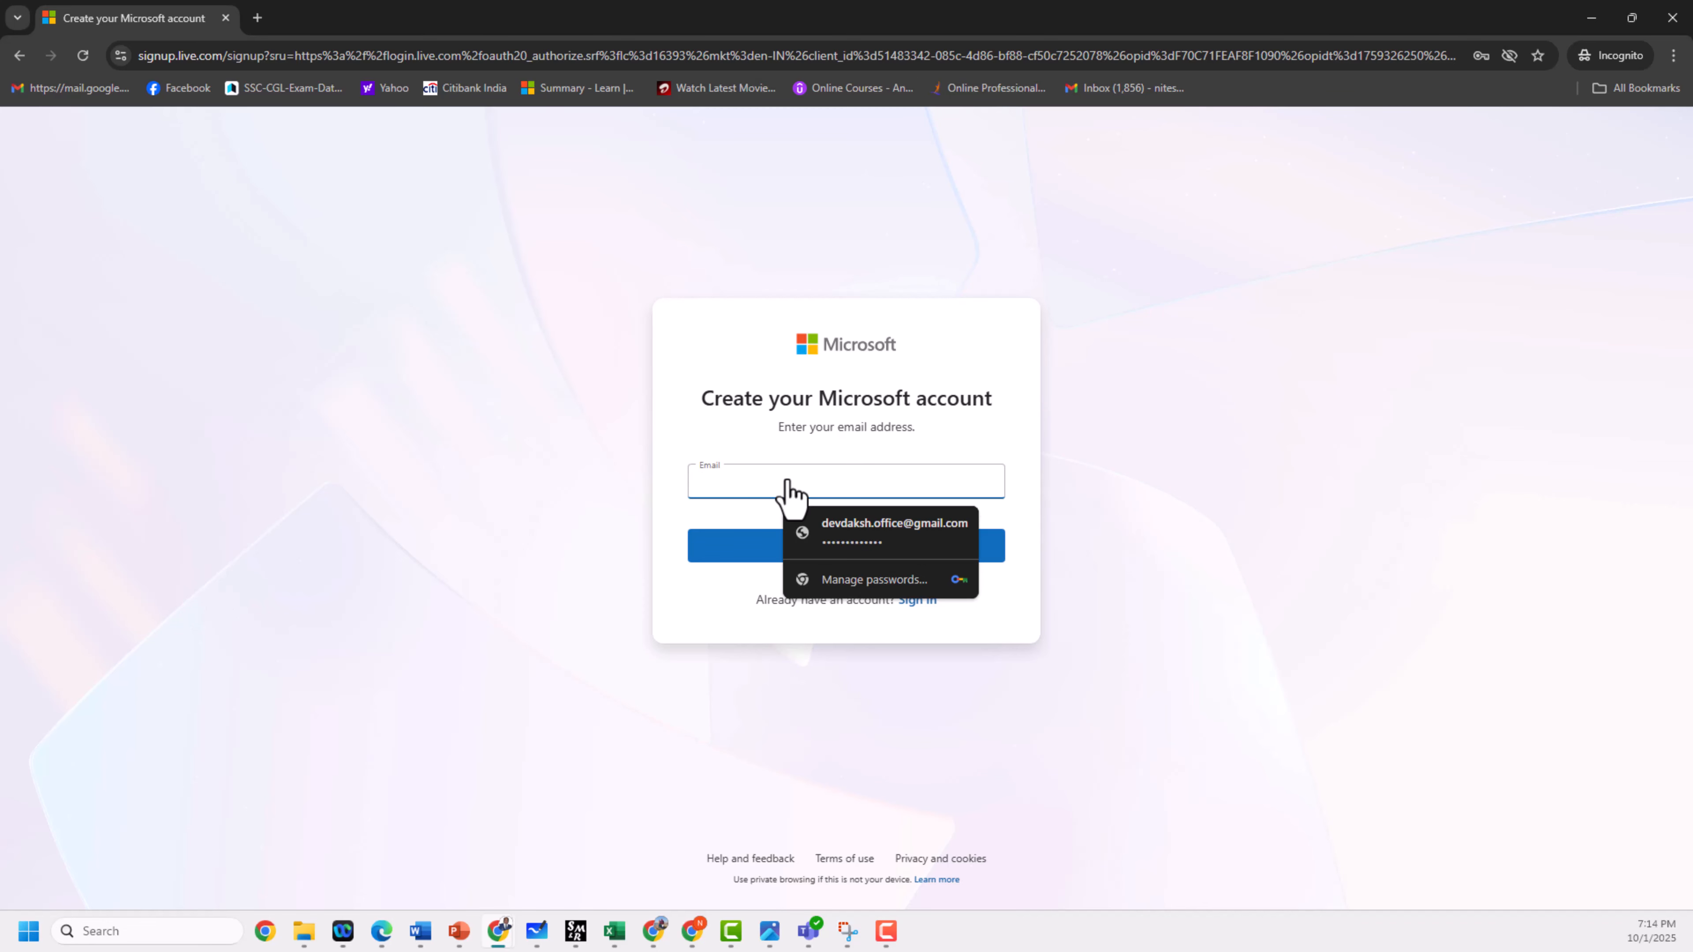
Show the empty email field on the Microsoft account sign-up page, and close the incognito window.
click(716, 583)
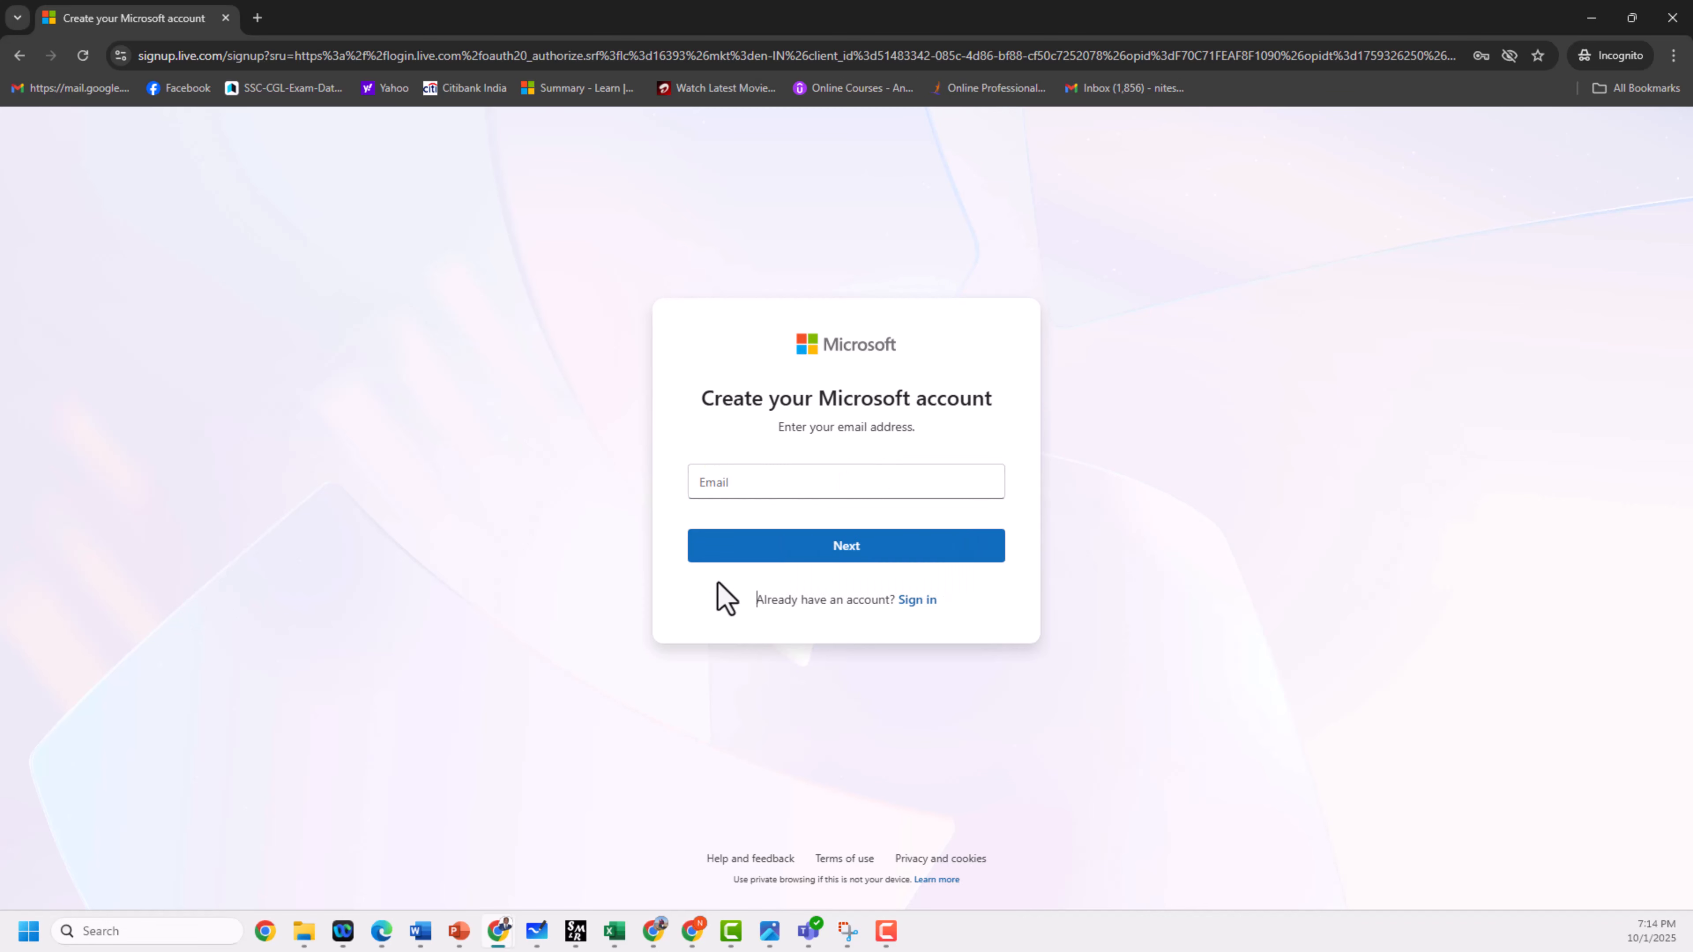
click(750, 487)
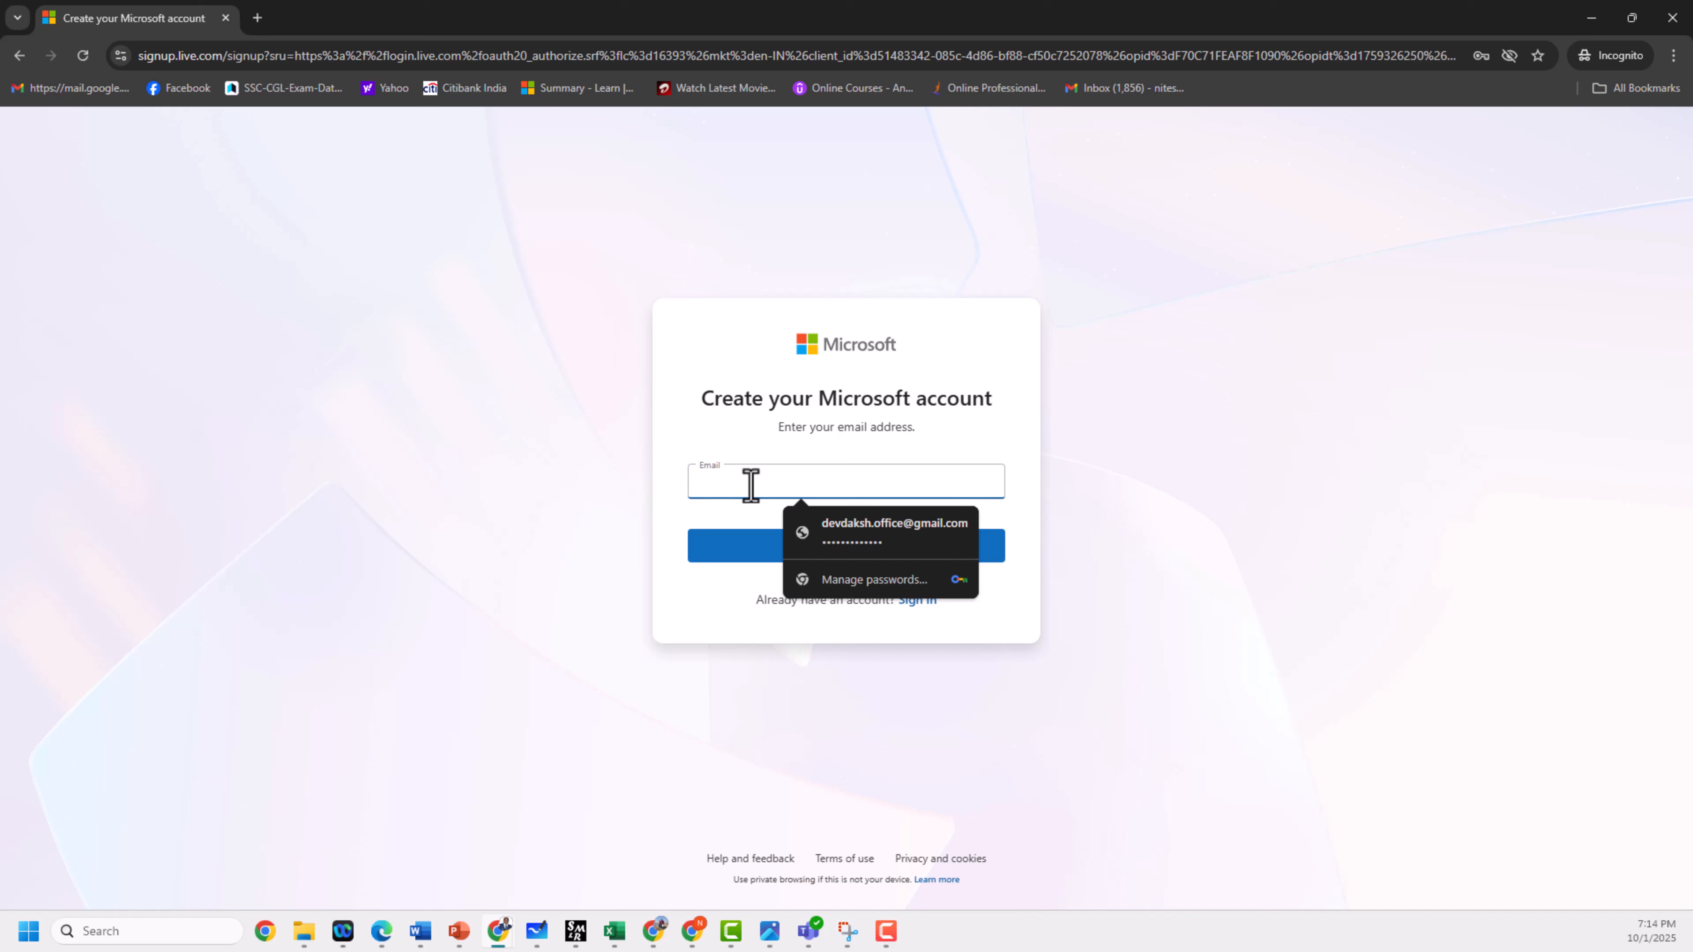
click(479, 398)
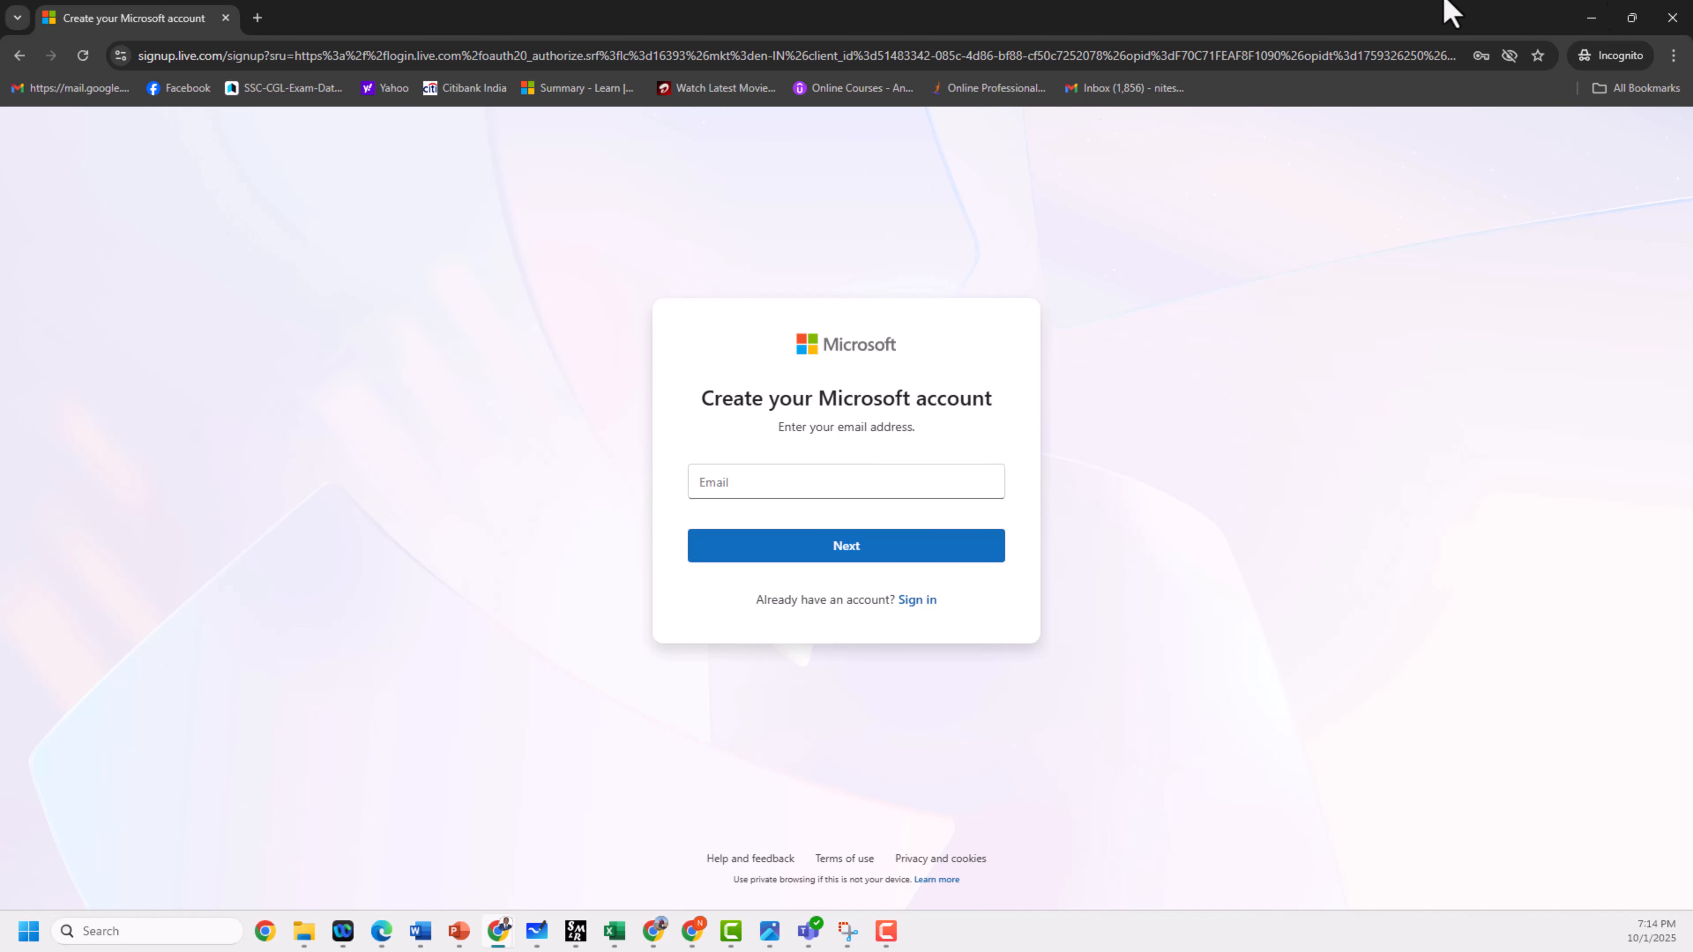
click(1669, 20)
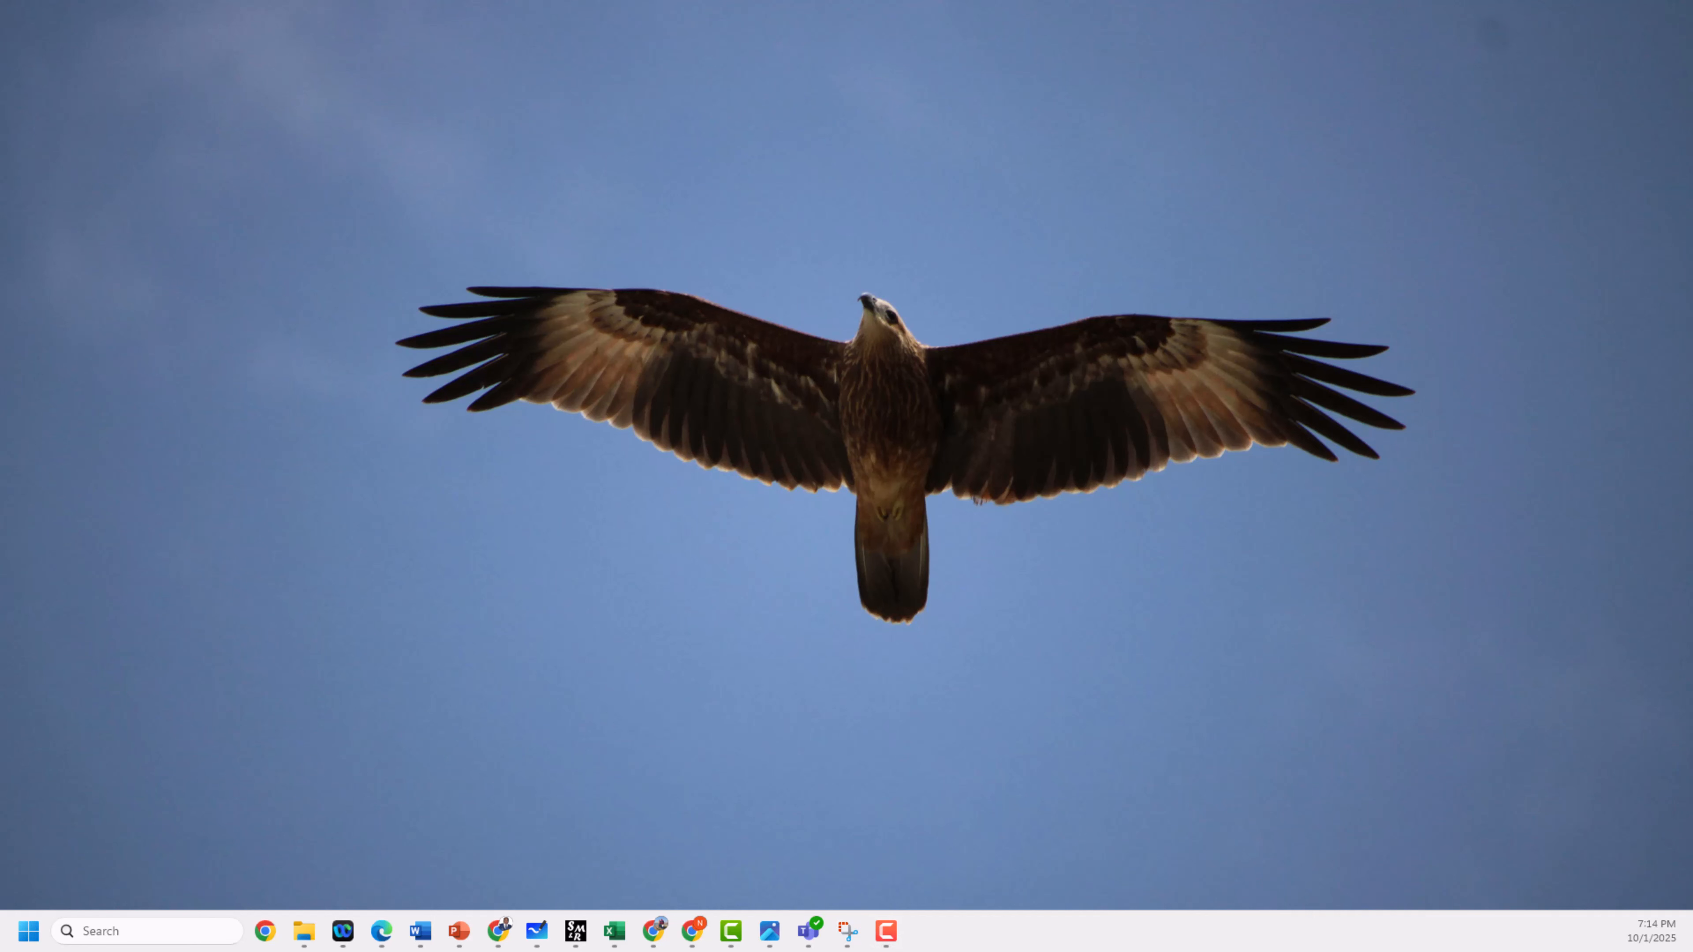
Maximize a regular browser window, load admin.microsoft.com and expand the admin center navigation to show all entries.
drag(0, 347, 862, 346)
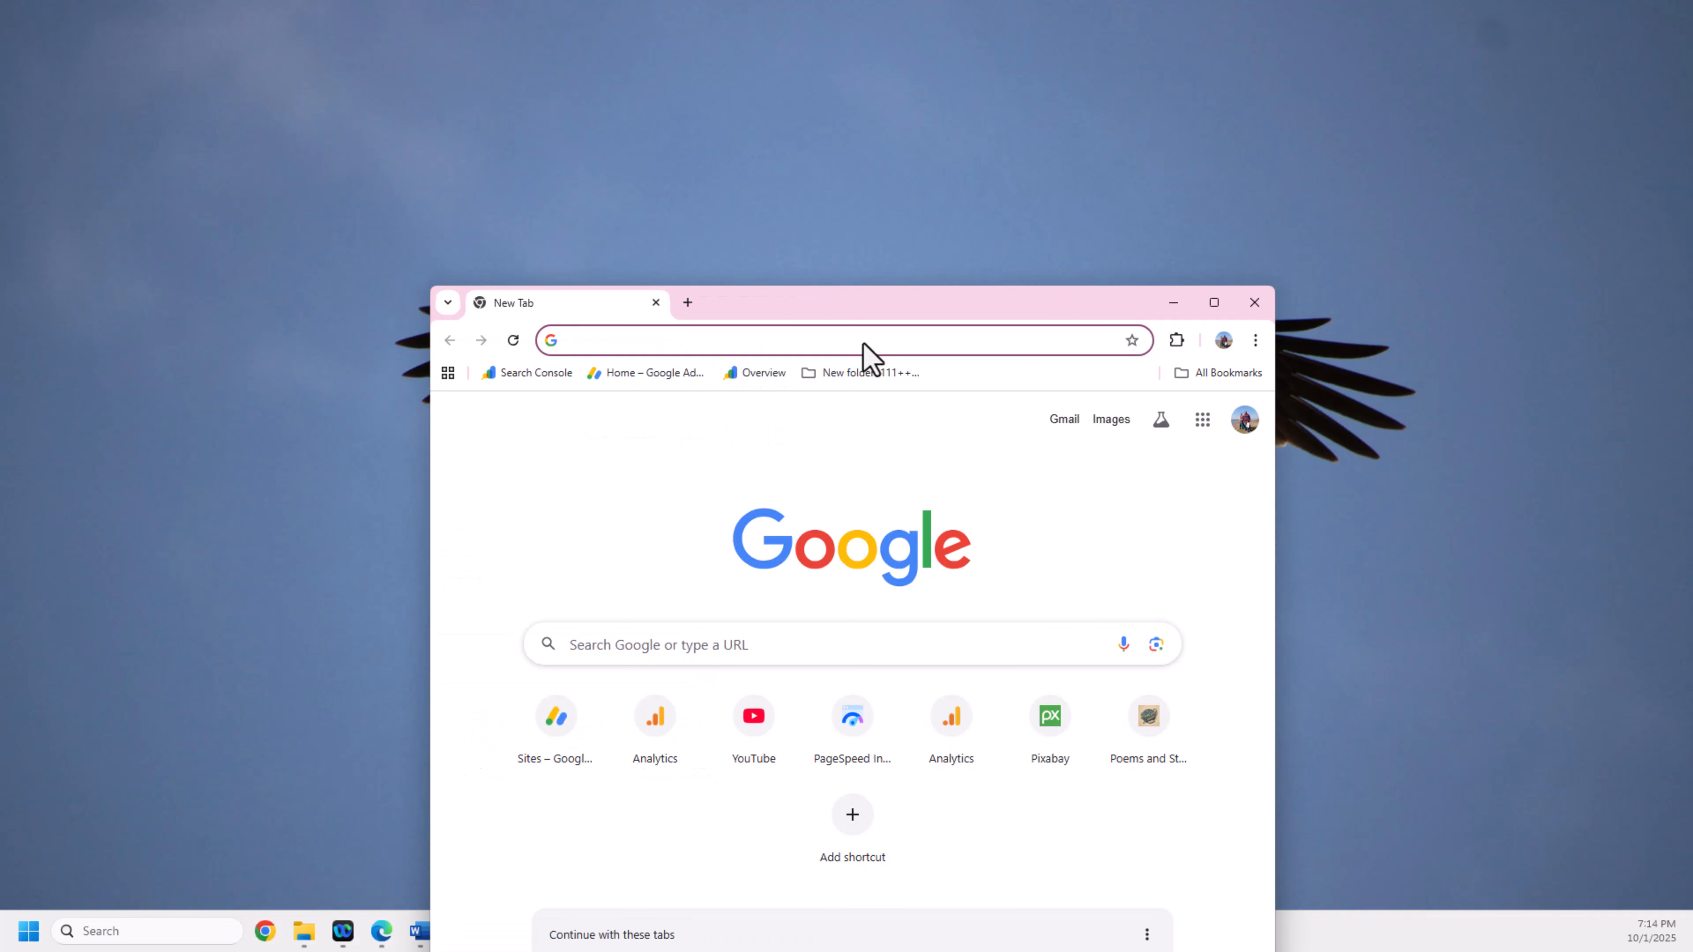
double_click(866, 316)
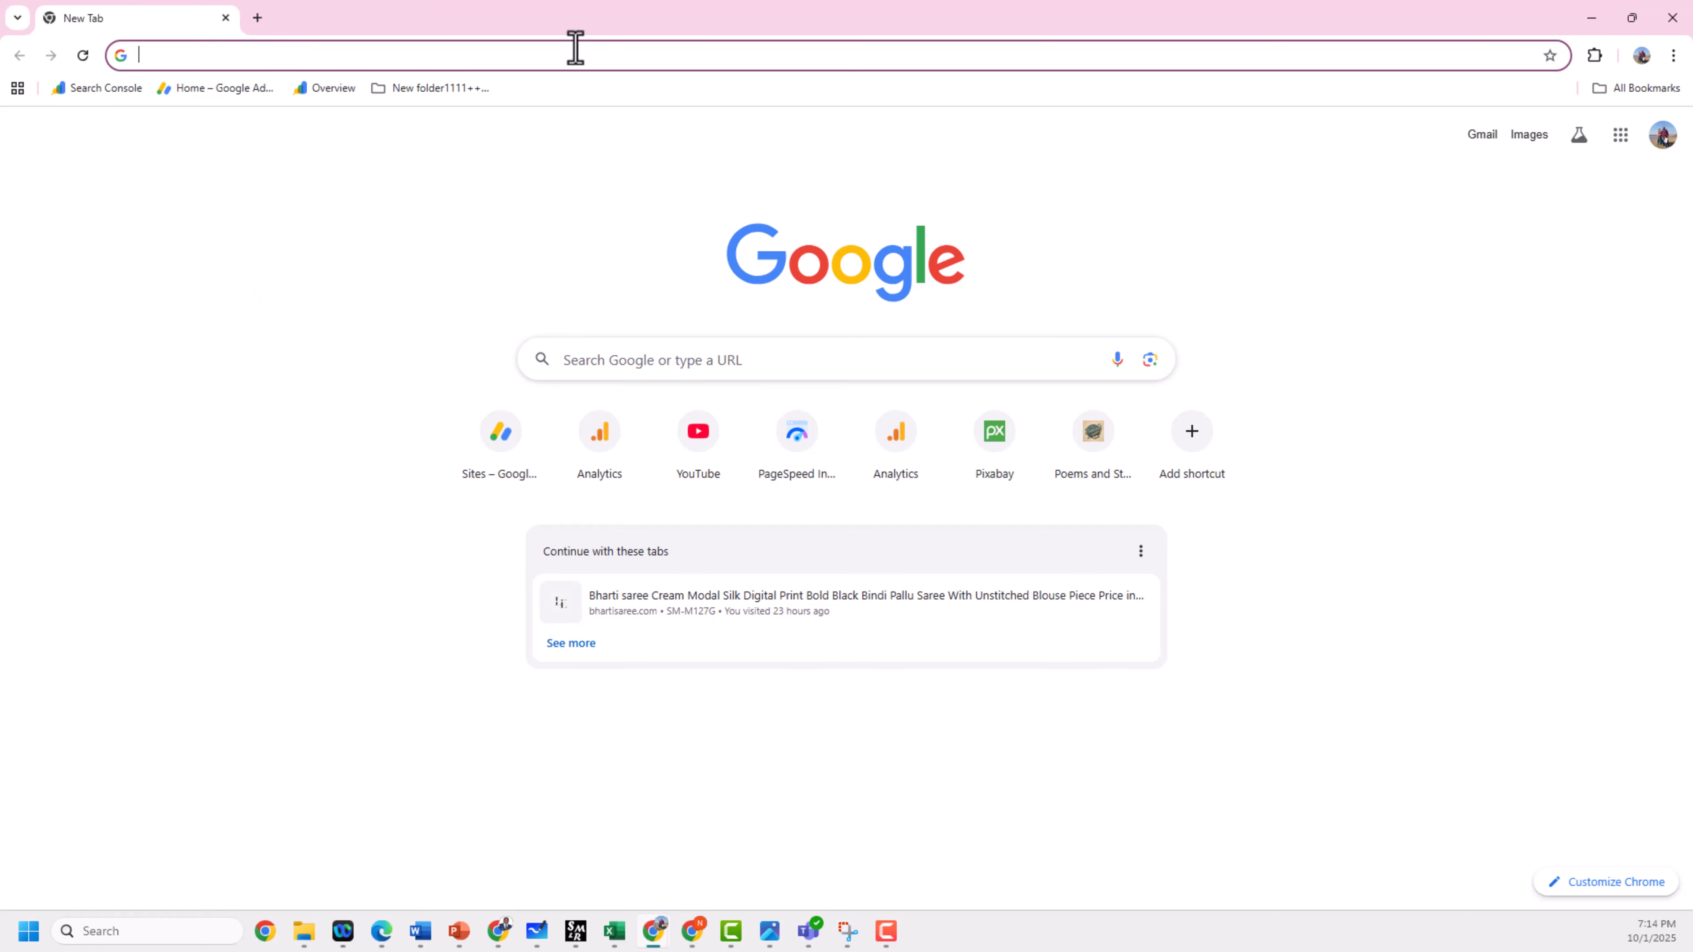
click(616, 54)
text(admin.microsoft.com)
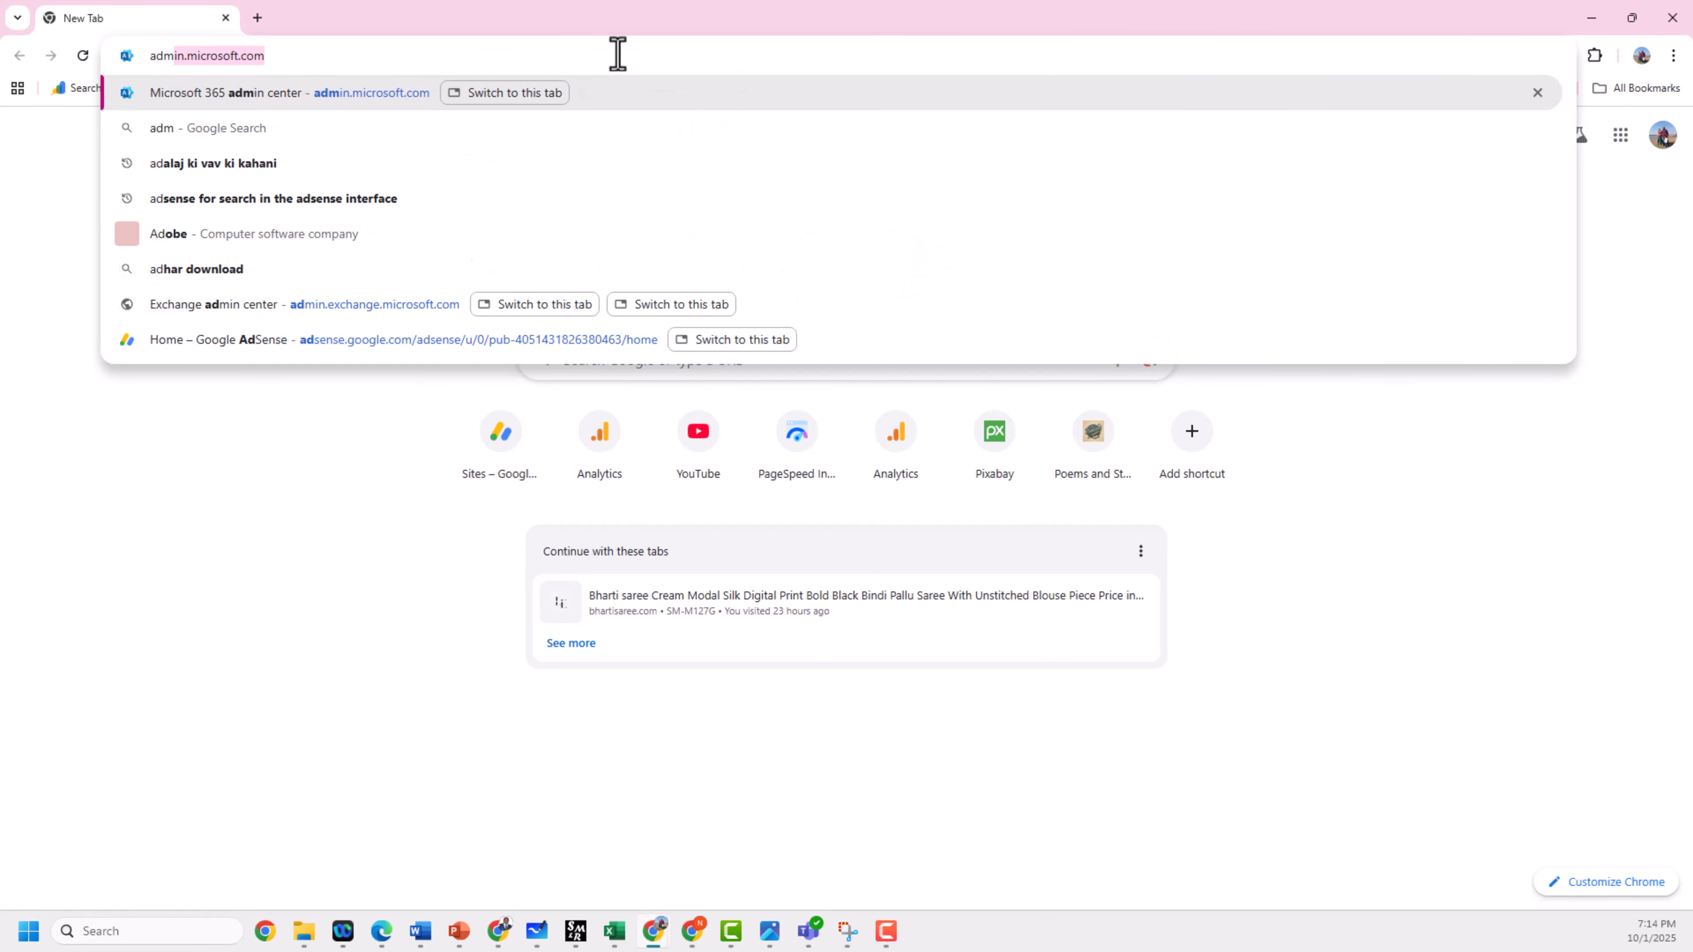
key(Return)
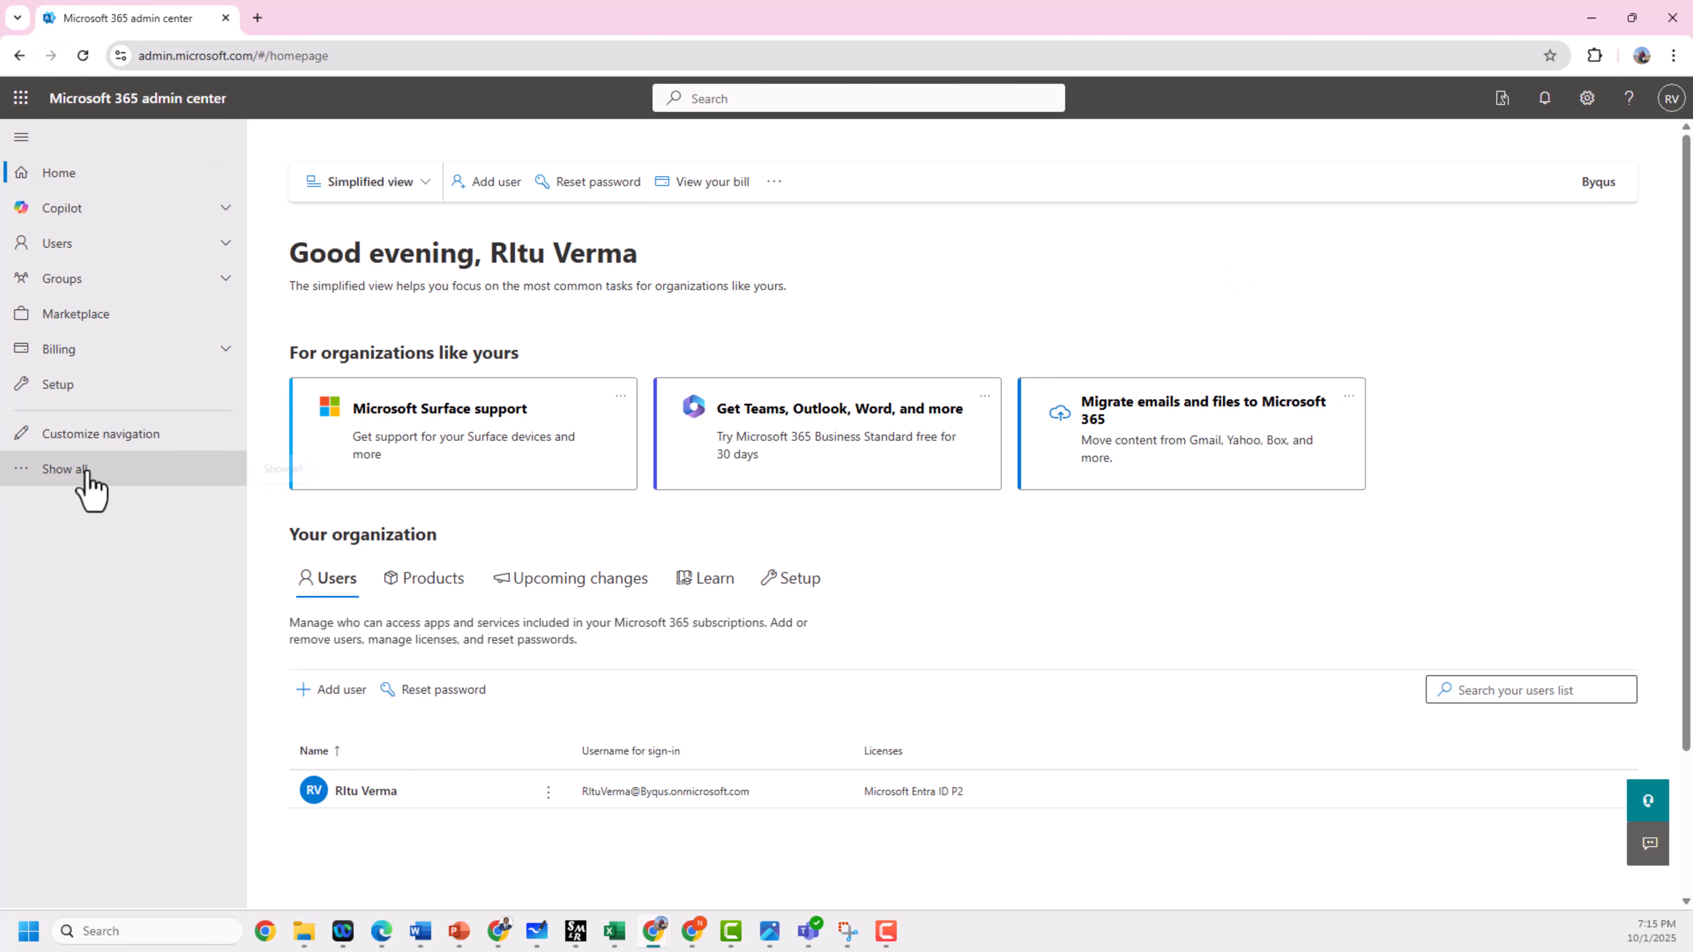
click(66, 469)
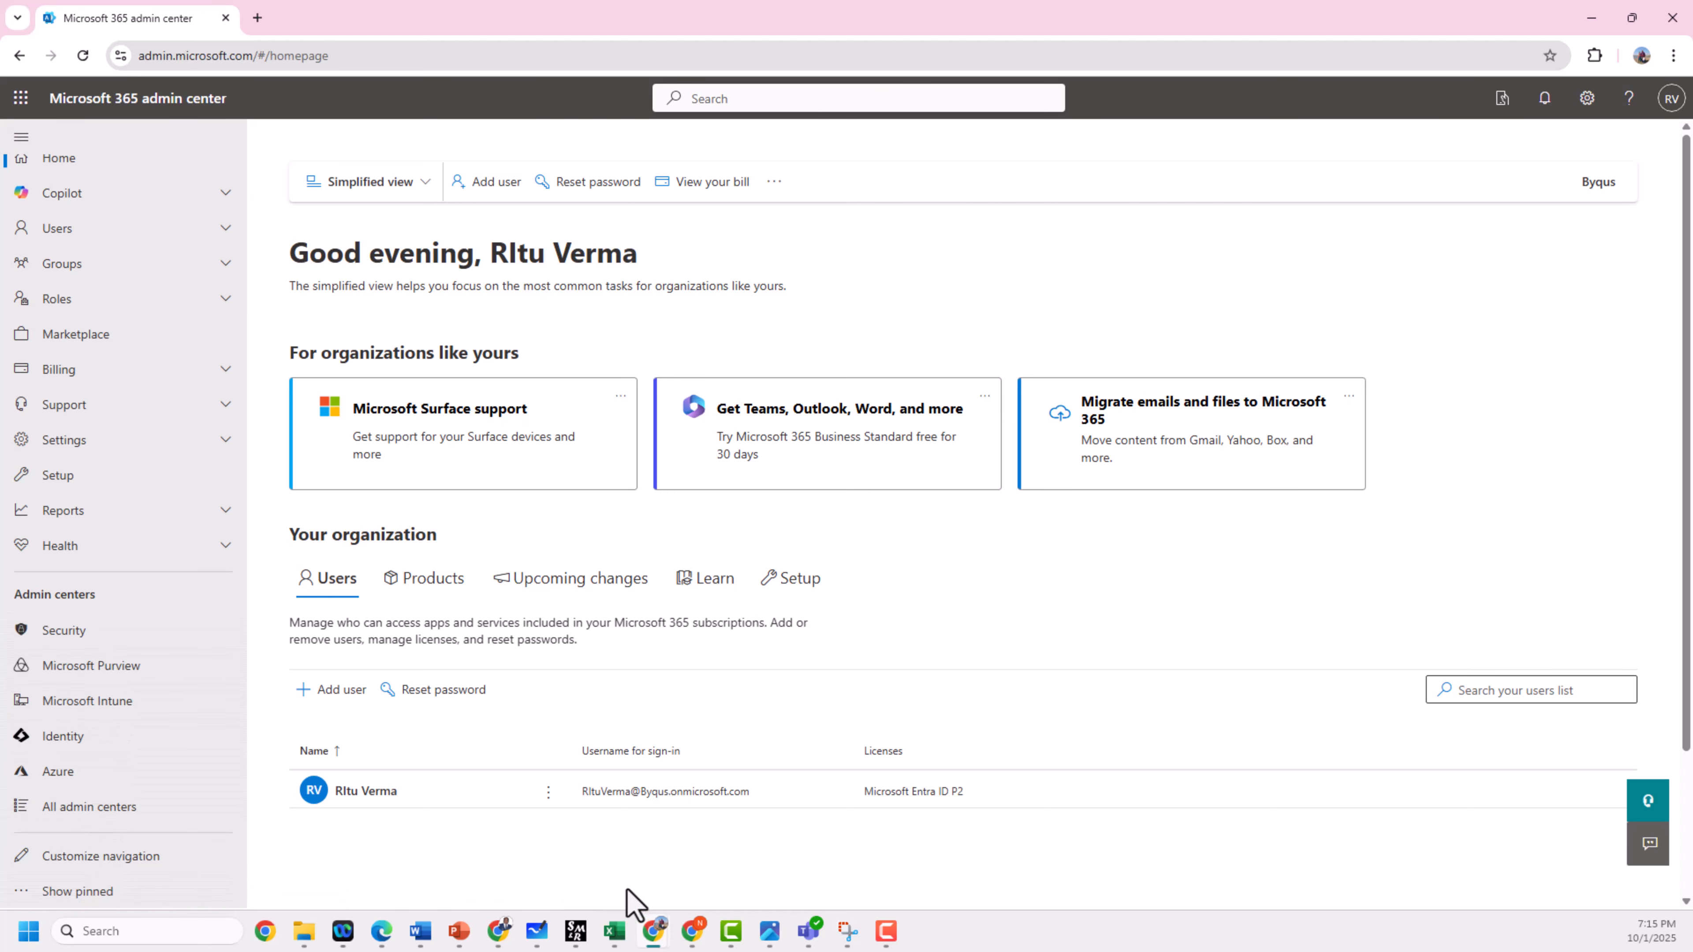
View the signed-in administrator's My Account page, dismissing the feedback and photo dialogs without changes.
click(1670, 100)
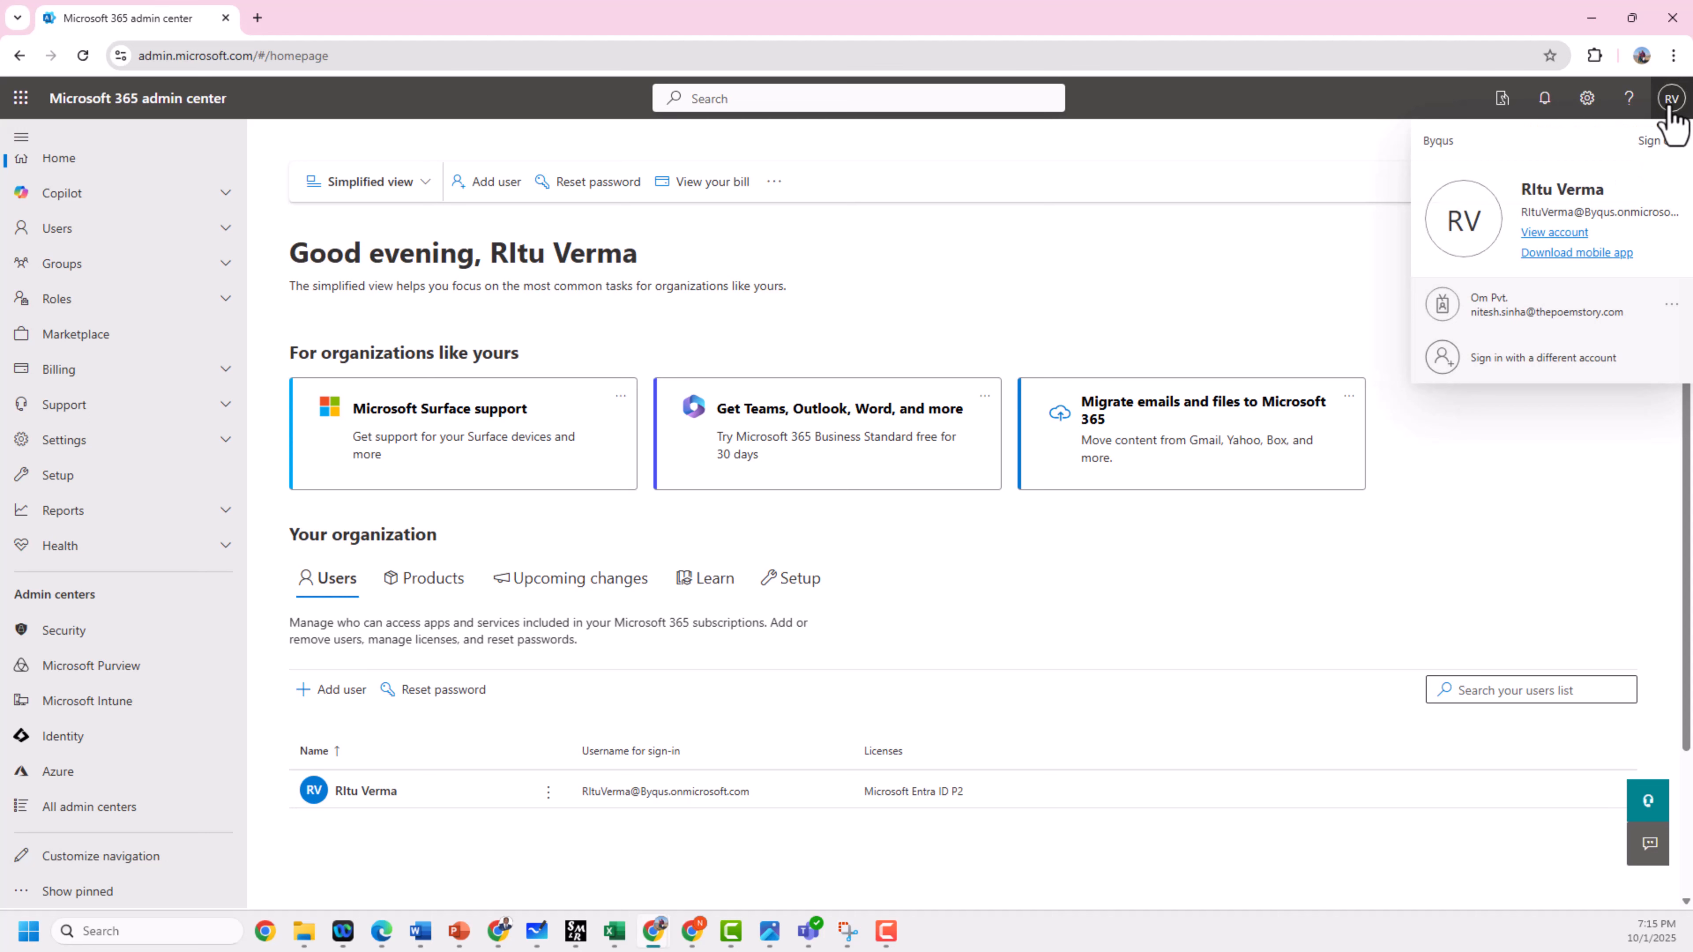
click(1555, 233)
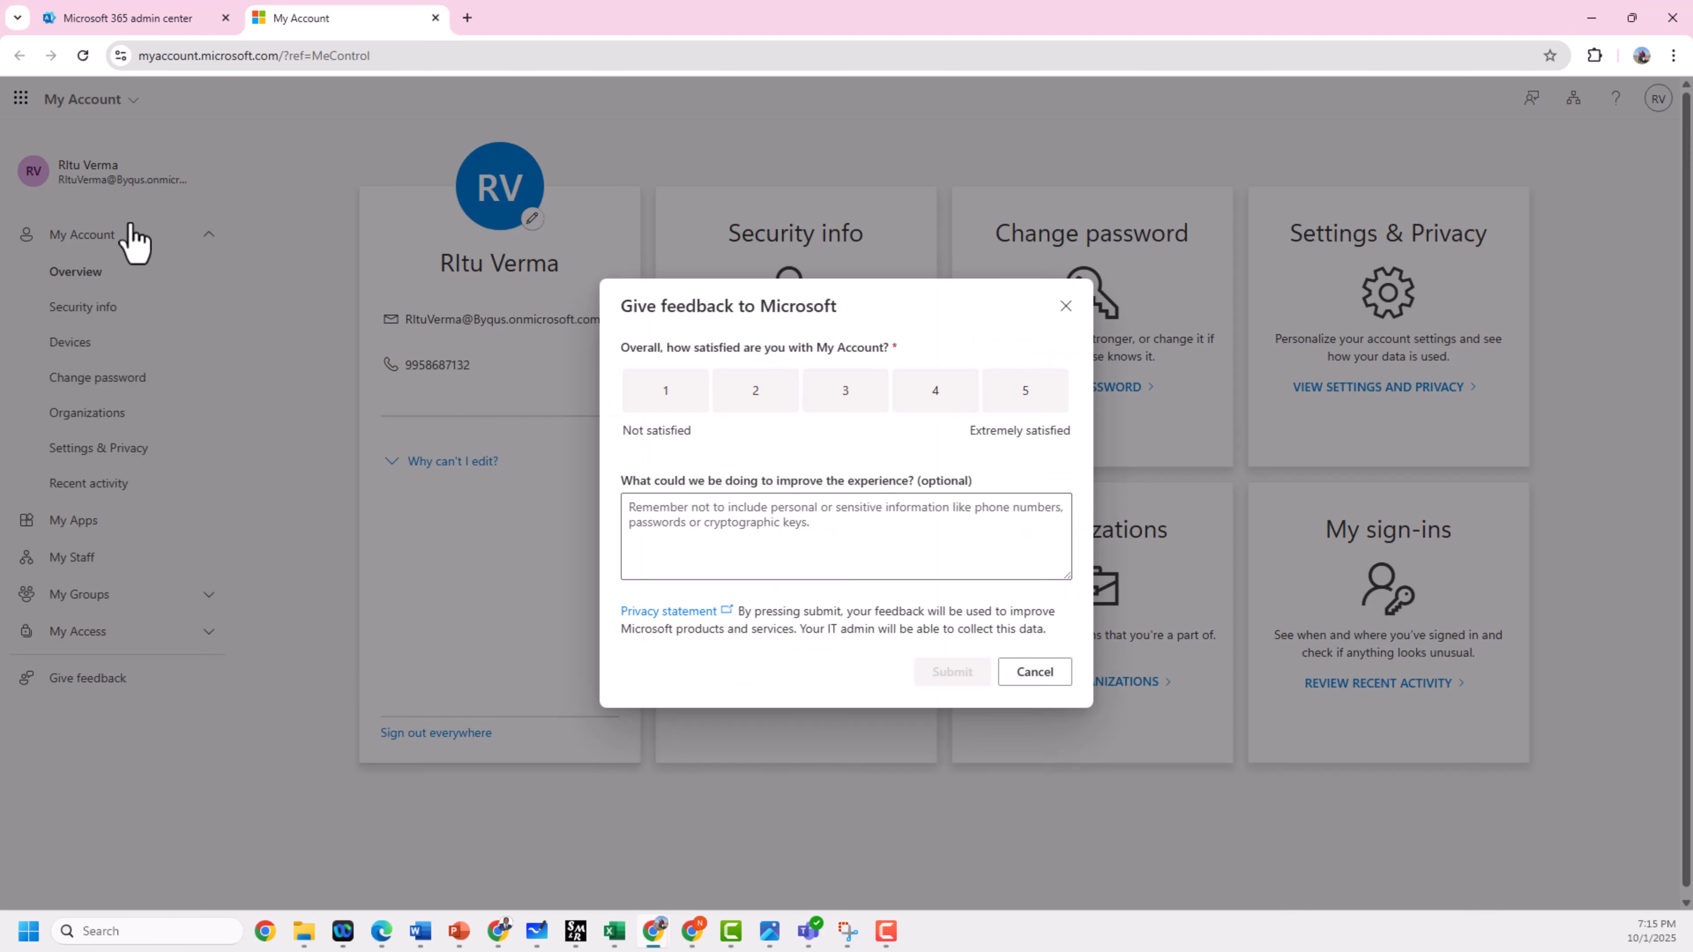
click(1049, 675)
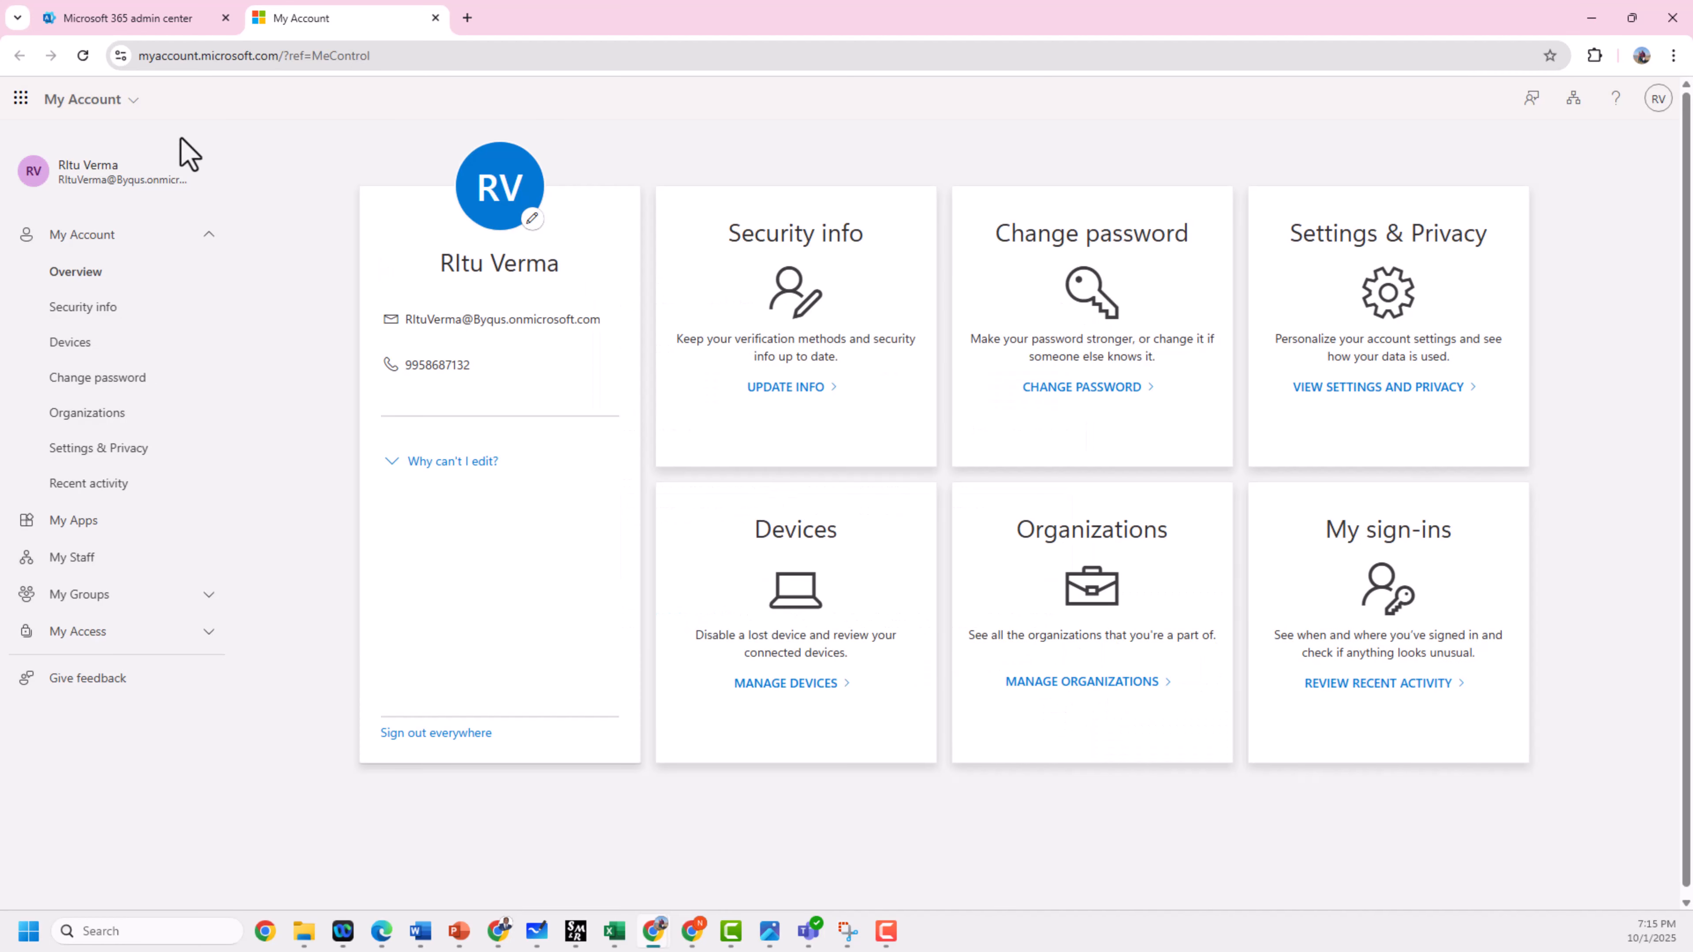
click(136, 182)
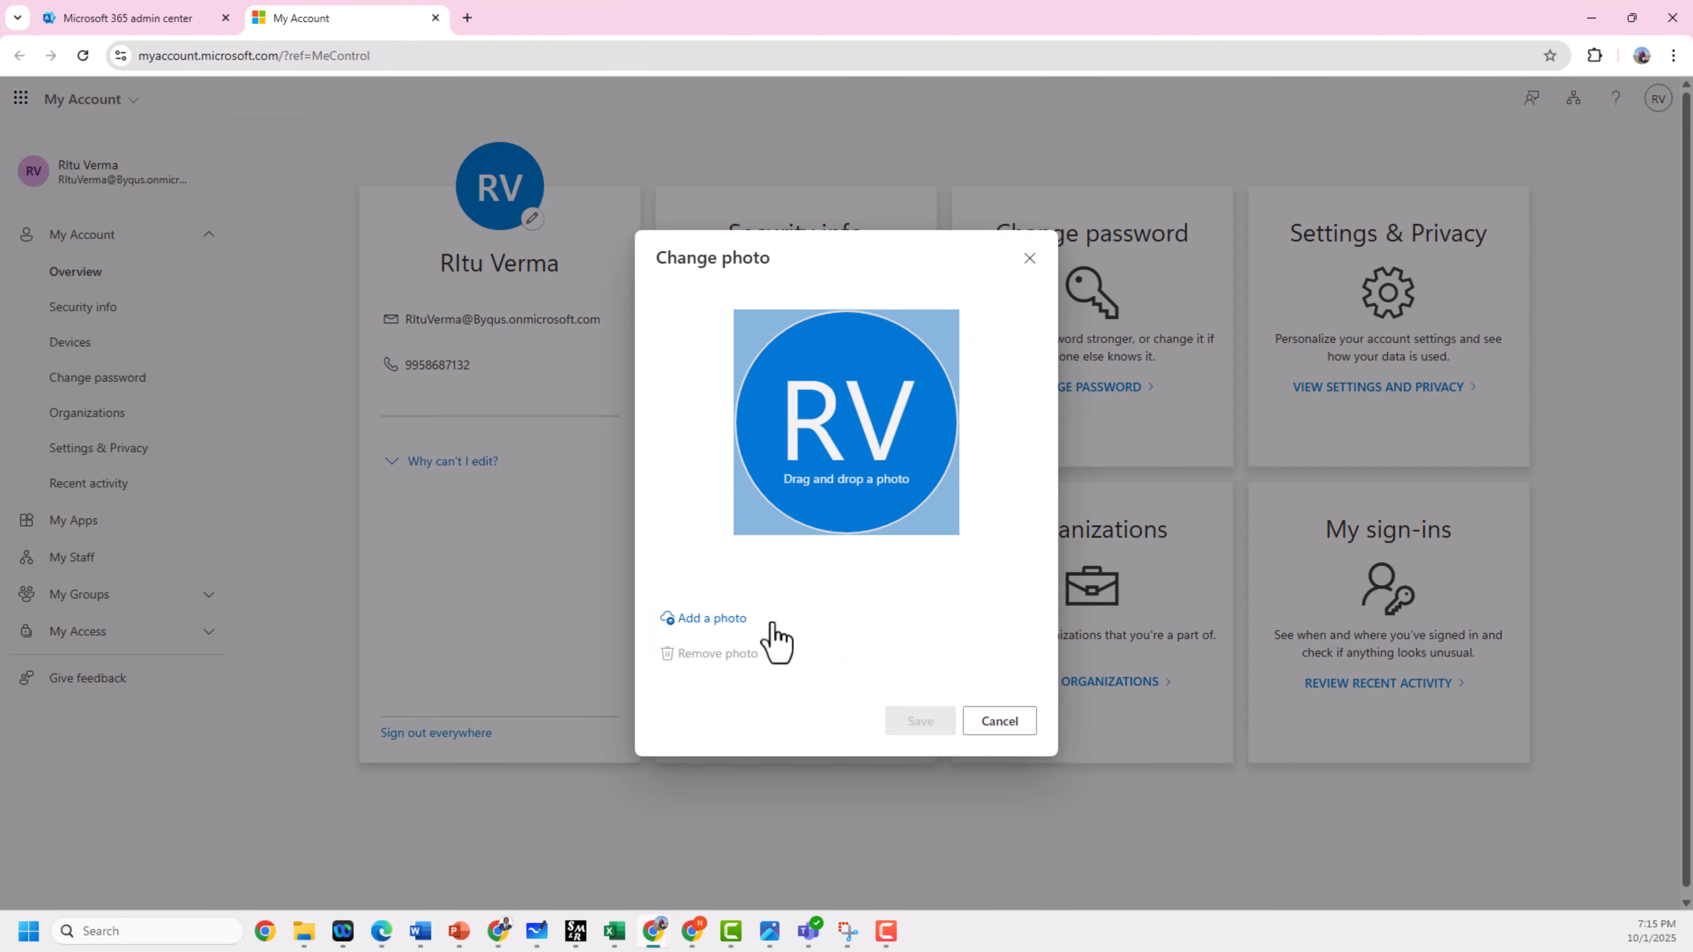
click(986, 723)
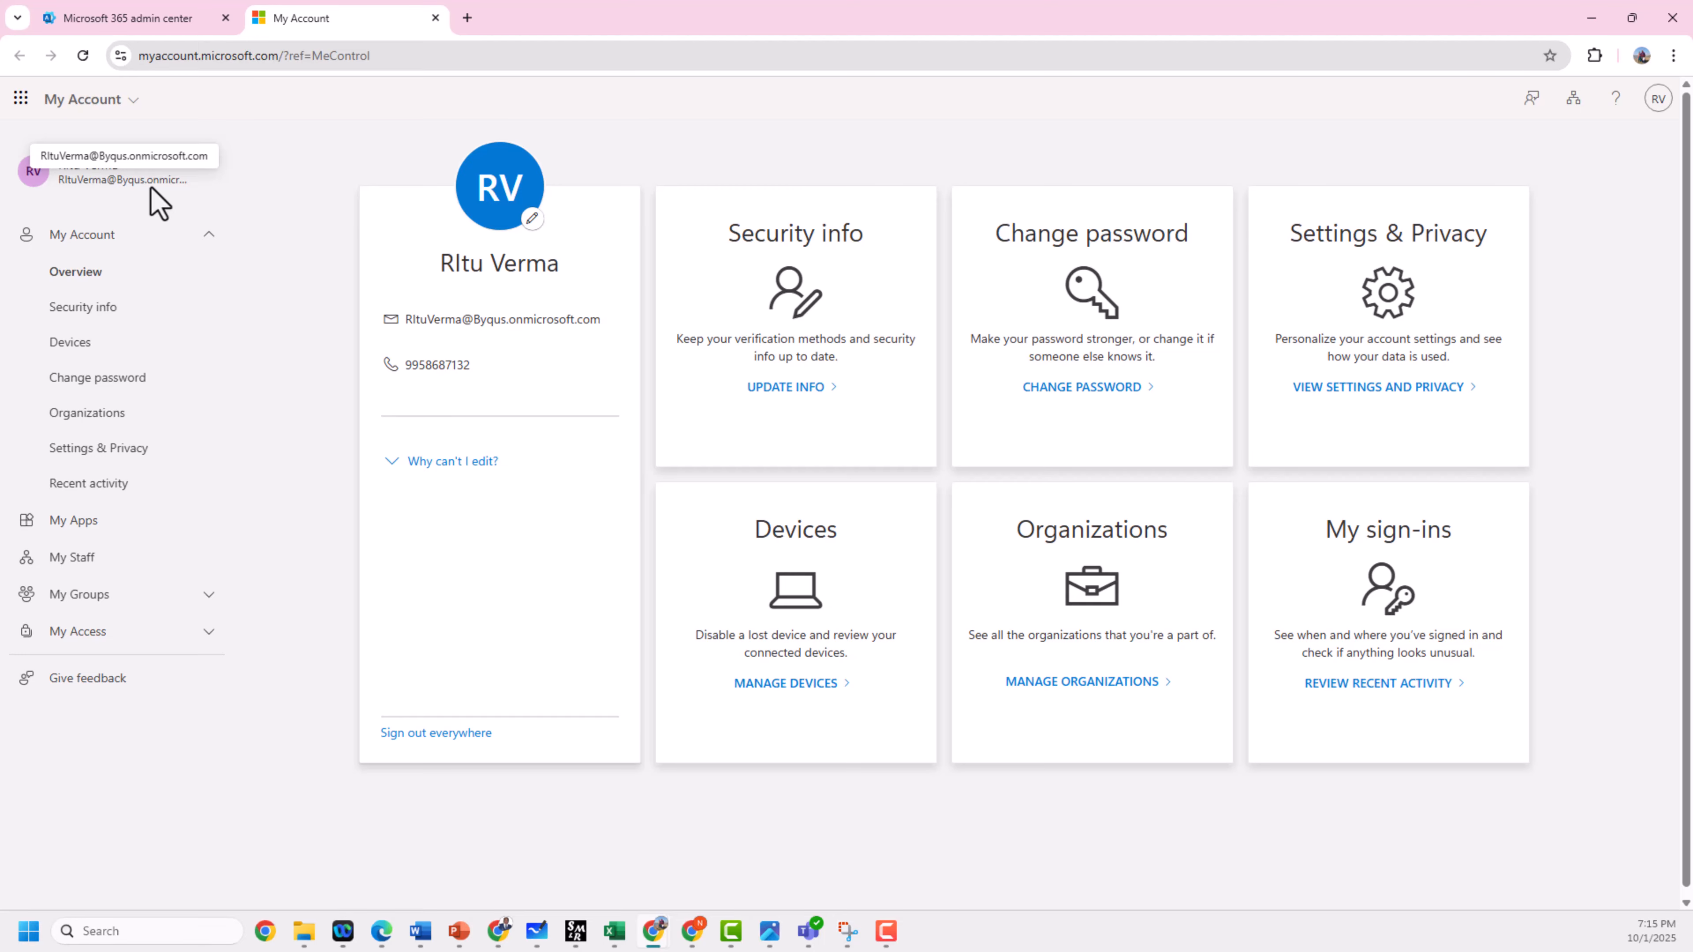
Return to the Microsoft 365 admin center and examine the administrator's sign-in username in the organization's users list.
click(149, 21)
scroll(926, 630, down, 2)
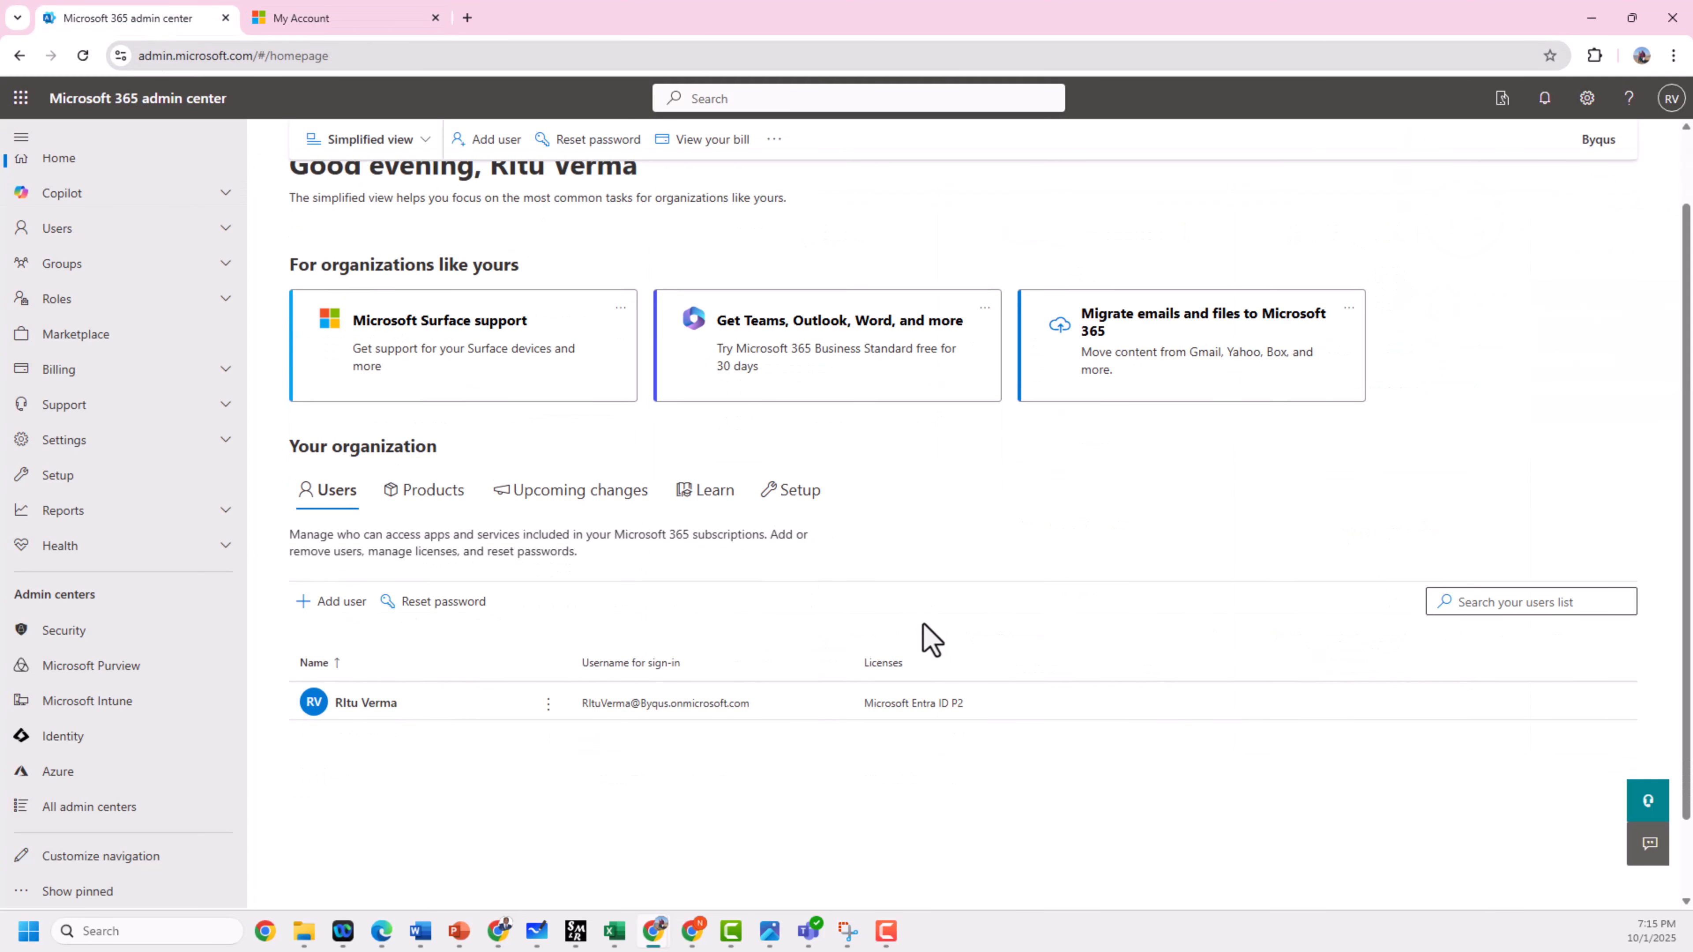
scroll(924, 625, down, 1)
scroll(712, 690, up, 5)
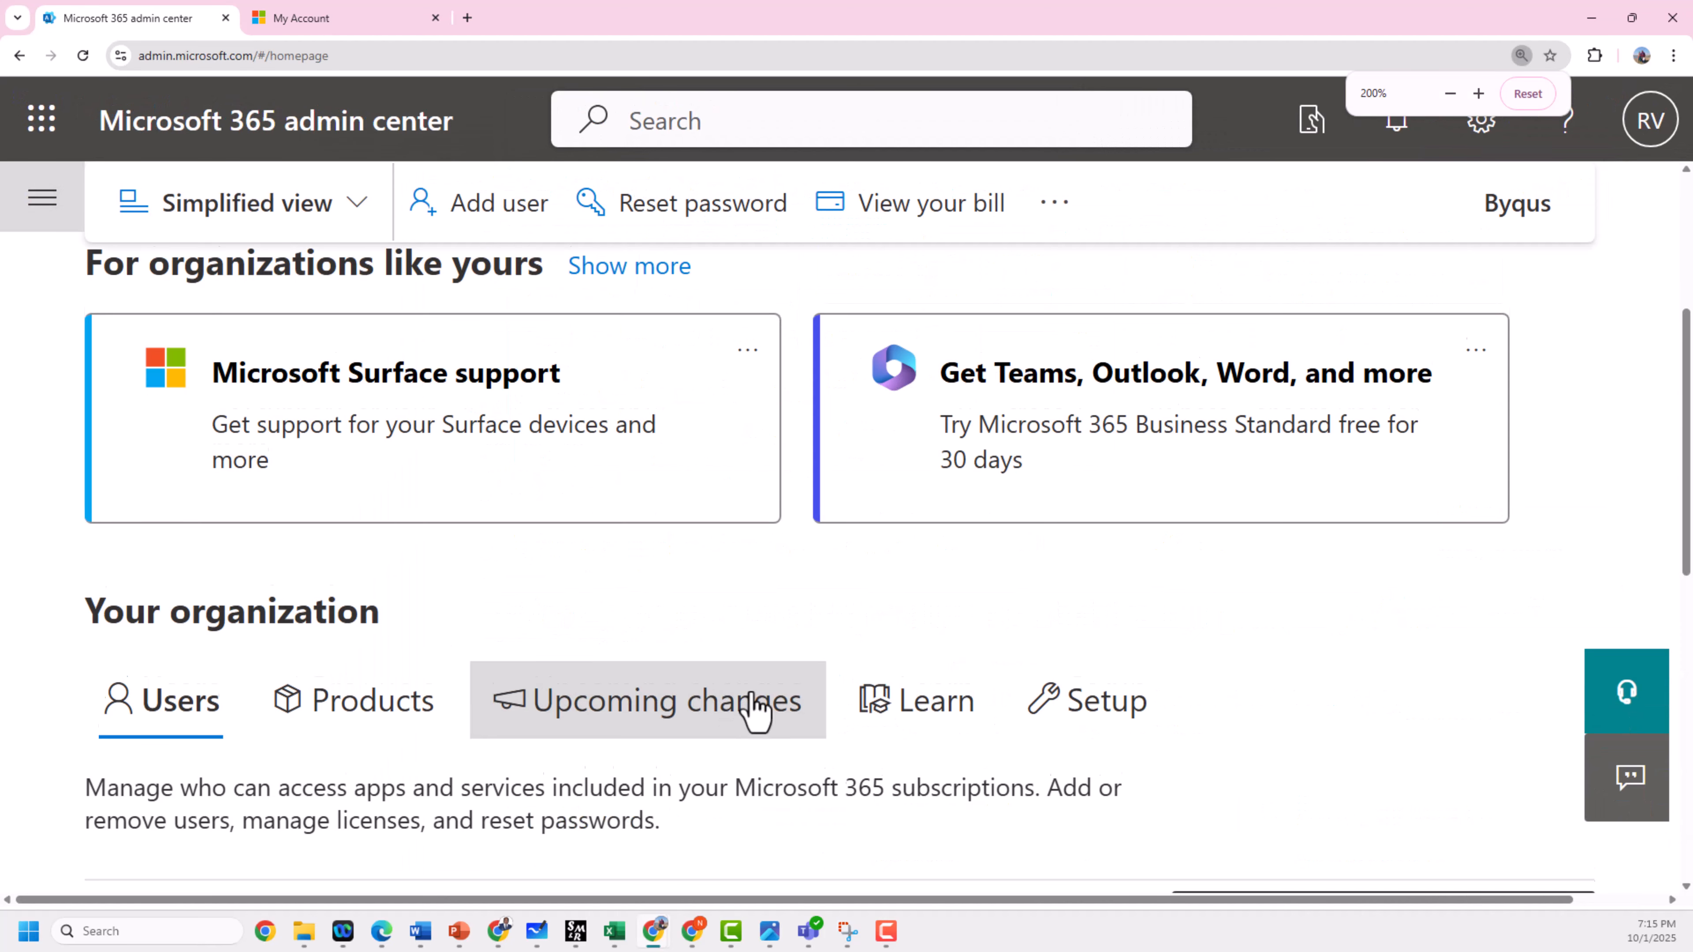
scroll(757, 711, down, 5)
drag(665, 611, 786, 608)
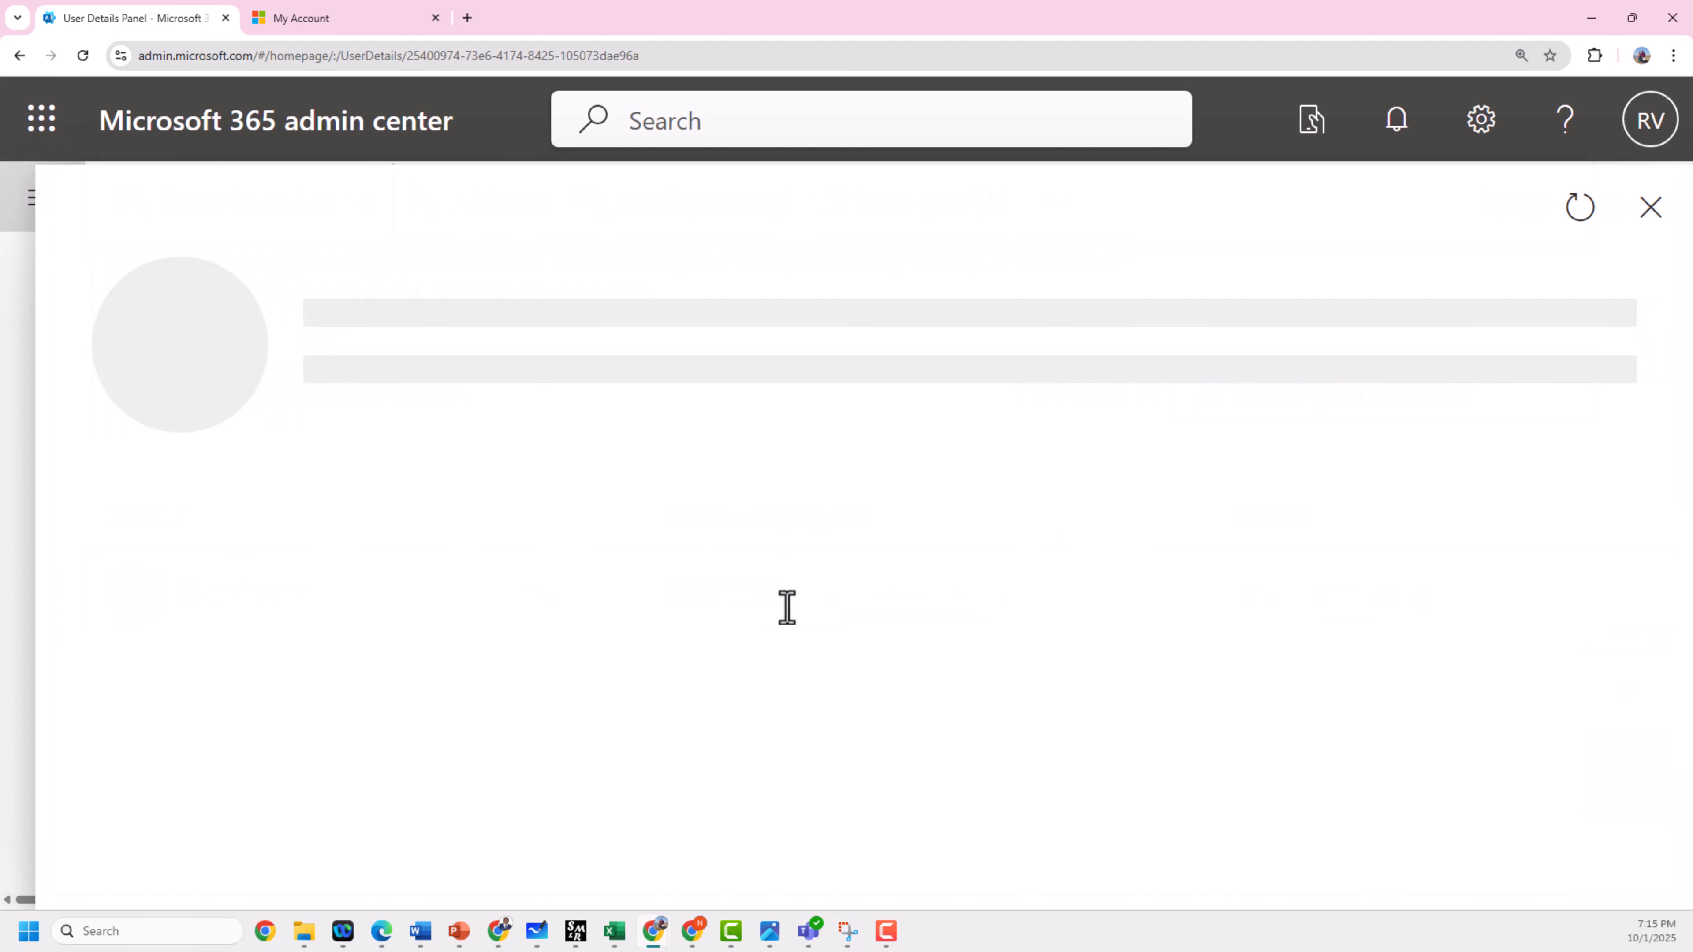
click(1651, 211)
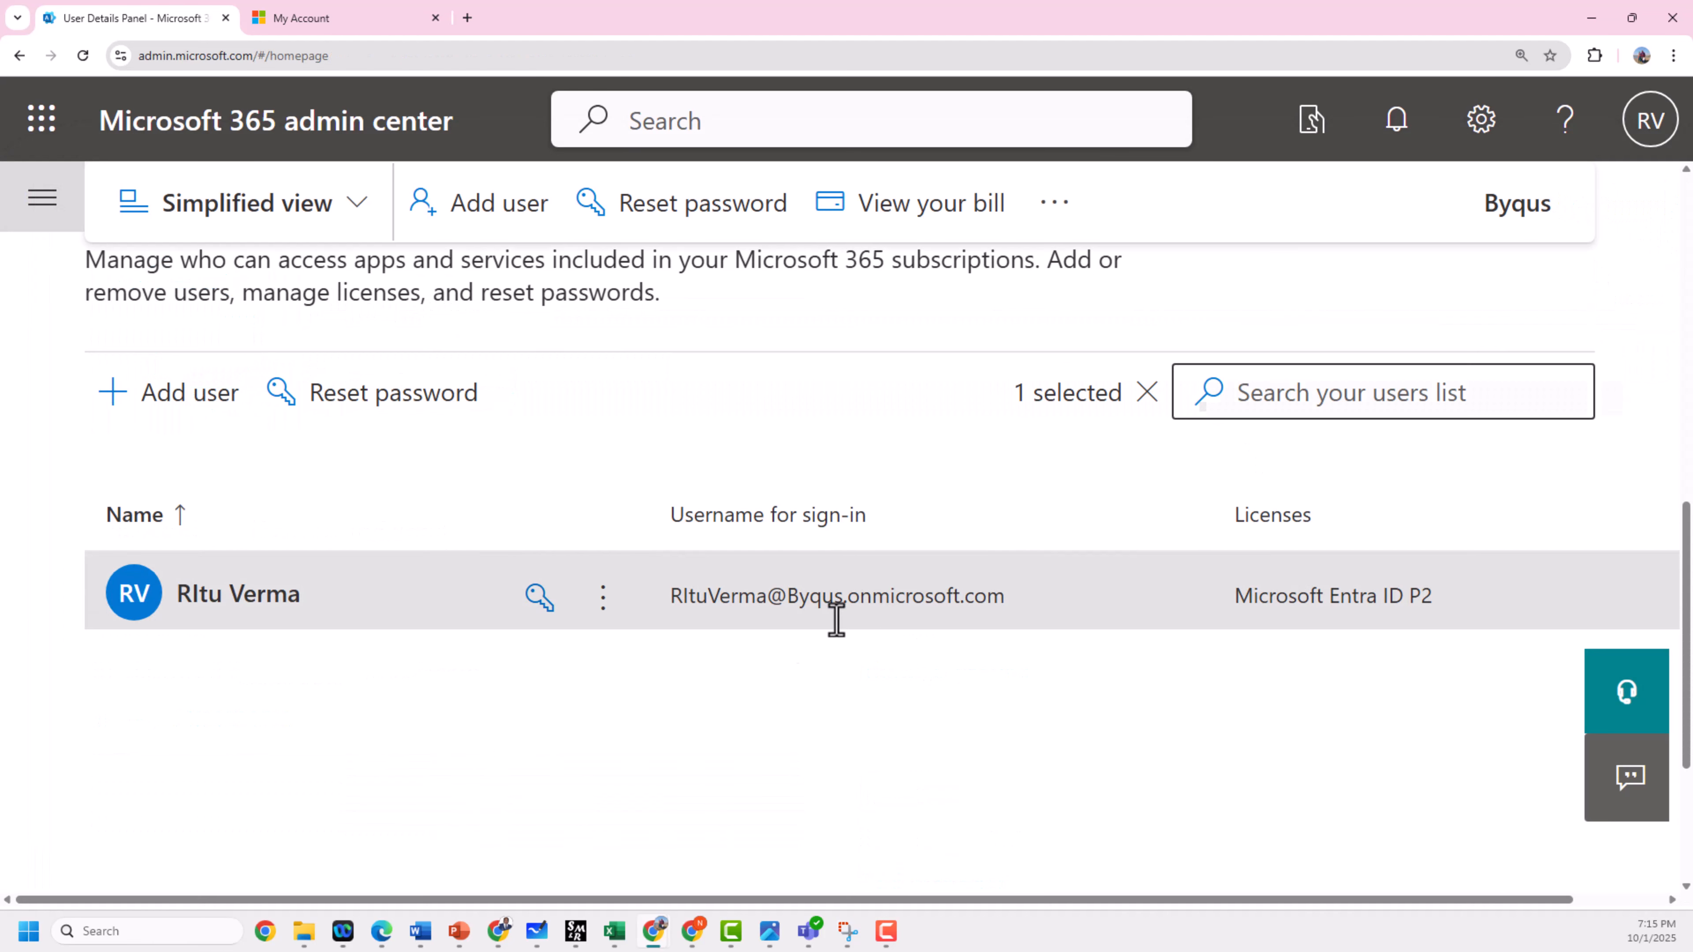
drag(783, 597, 847, 598)
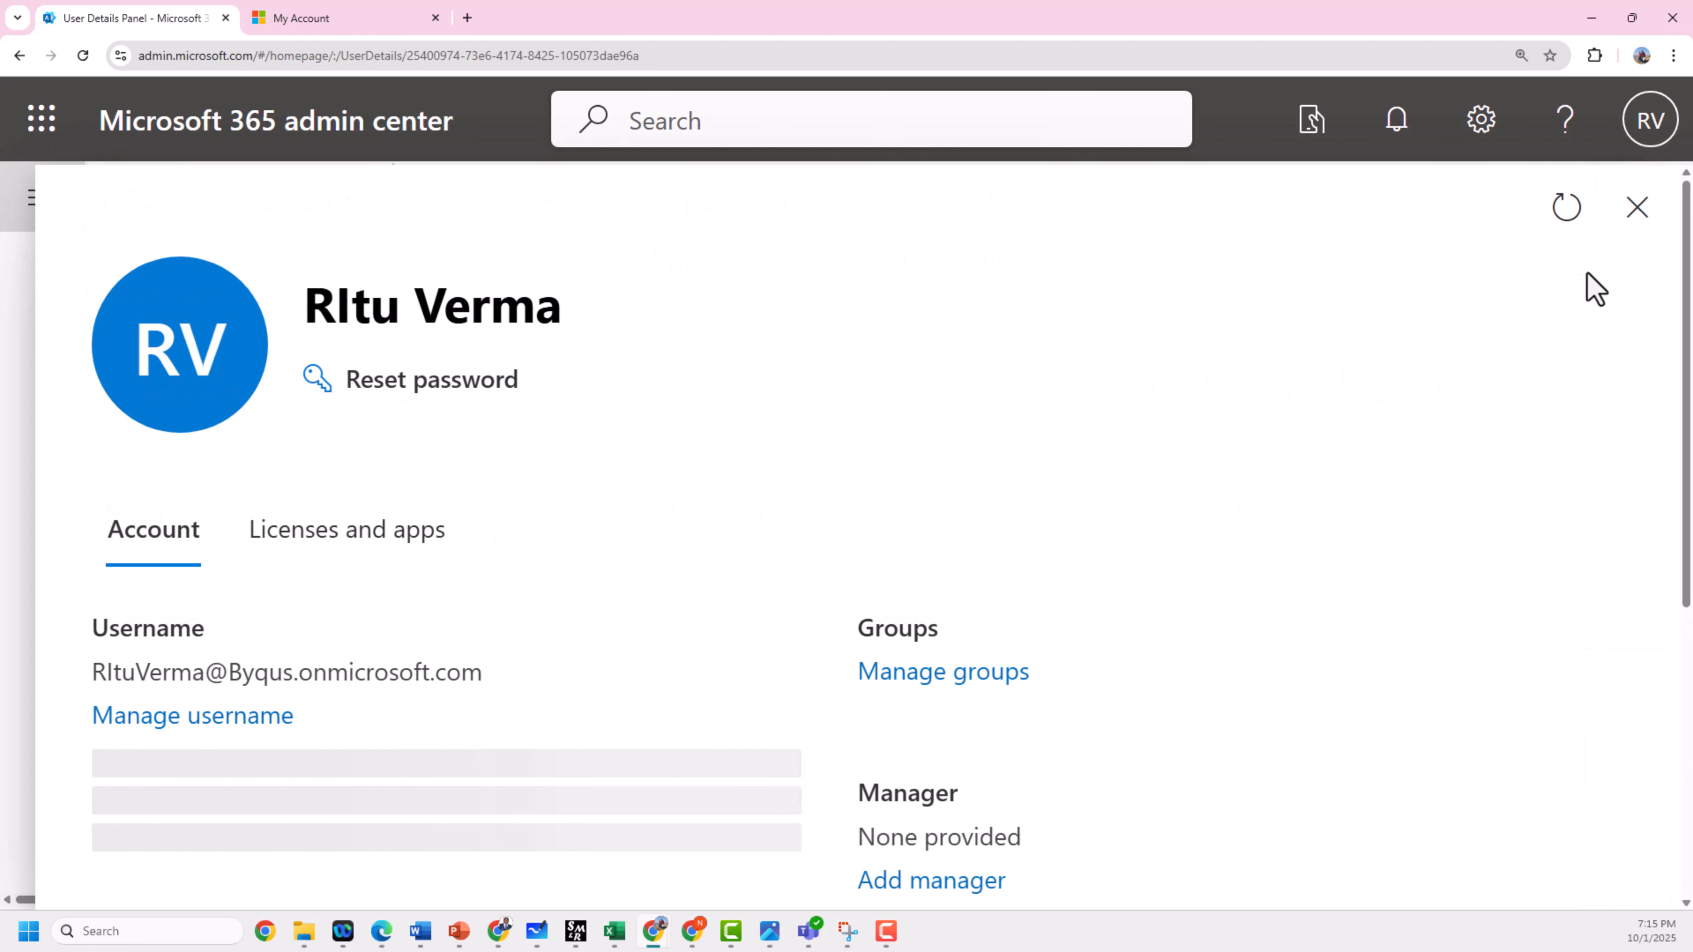
click(1637, 207)
Inspect the username and domain choice under Manage username in the administrator's user details, and leave without saving.
drag(1039, 608, 843, 604)
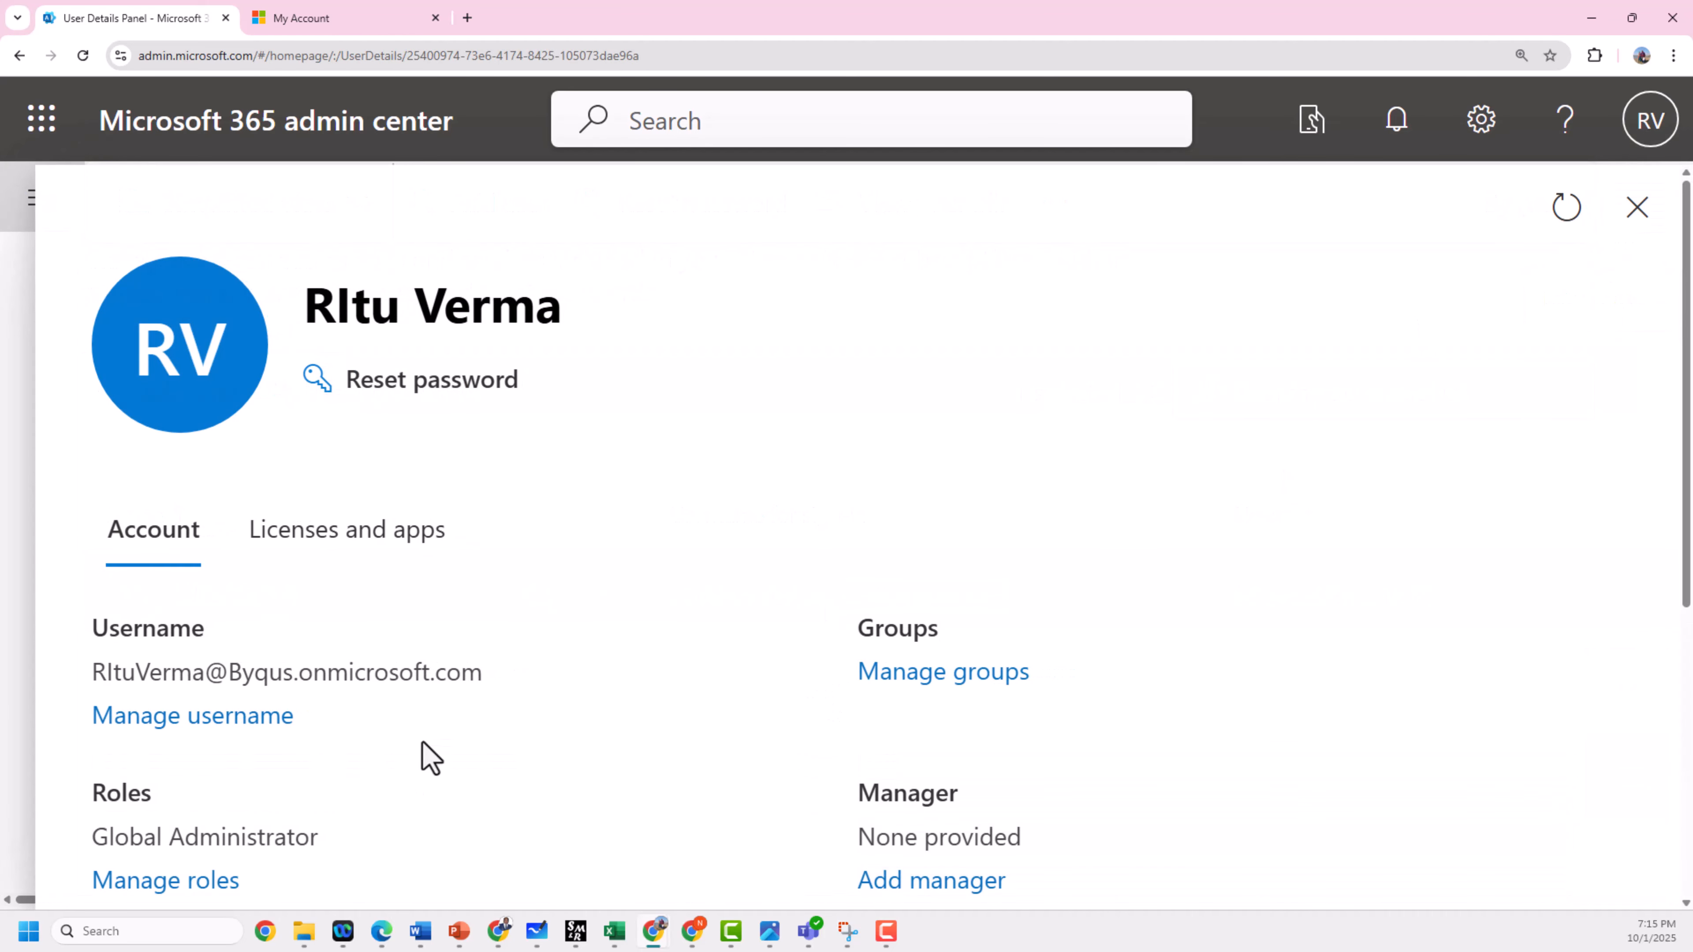
drag(500, 681, 91, 699)
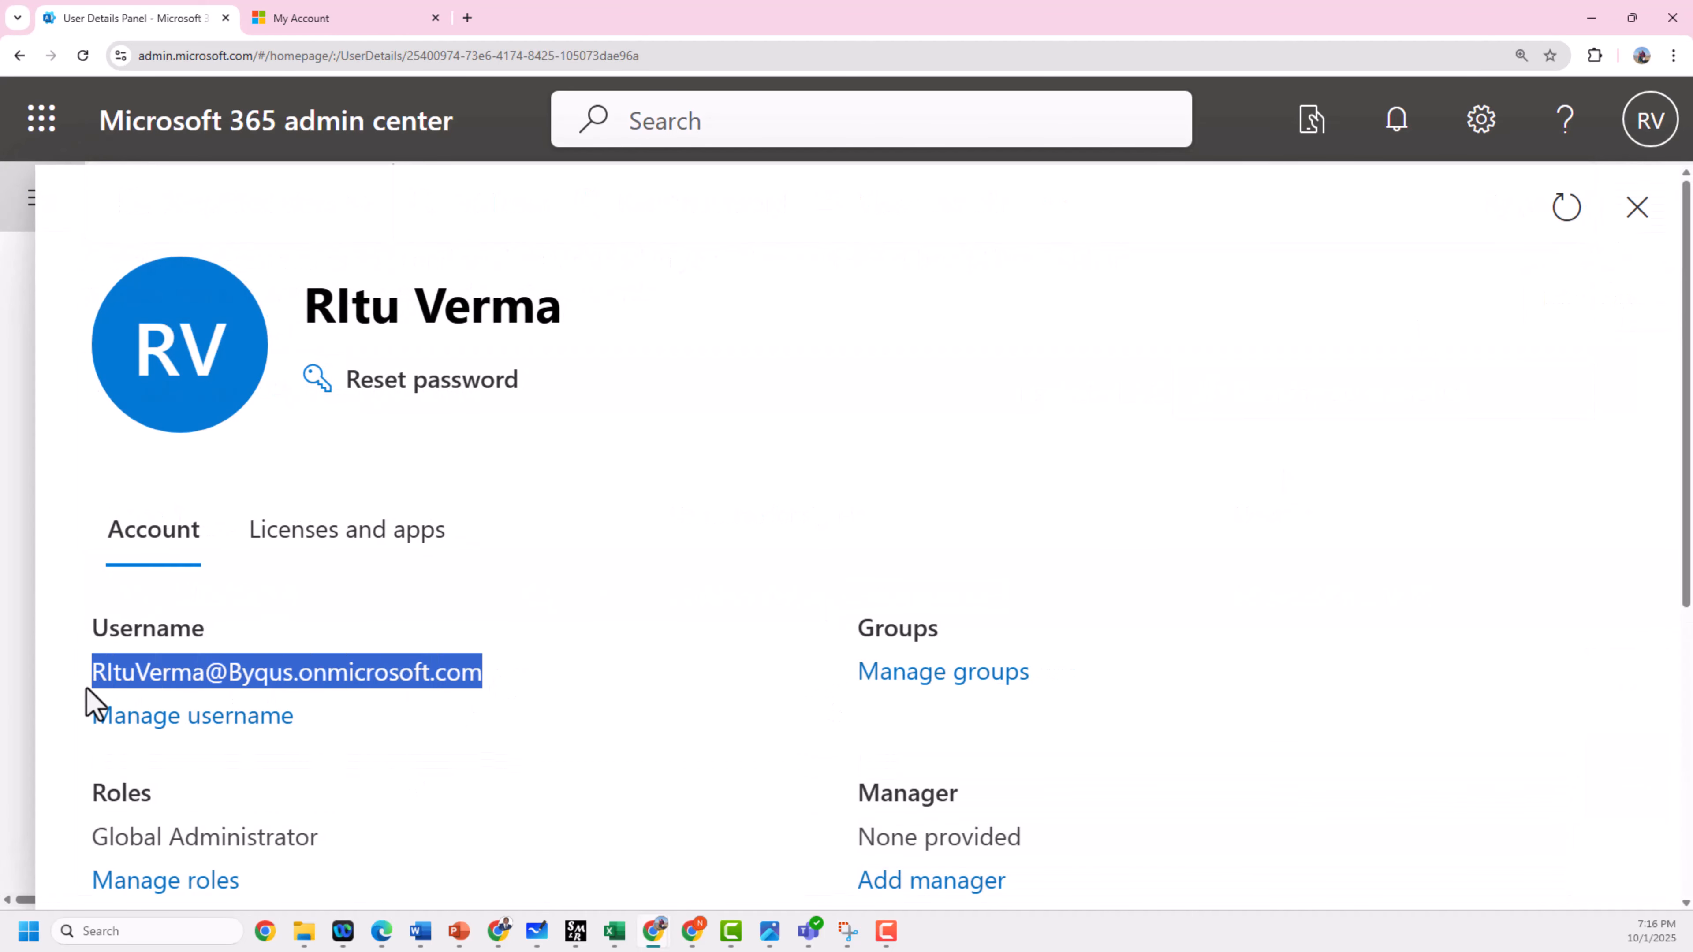
click(264, 719)
click(988, 637)
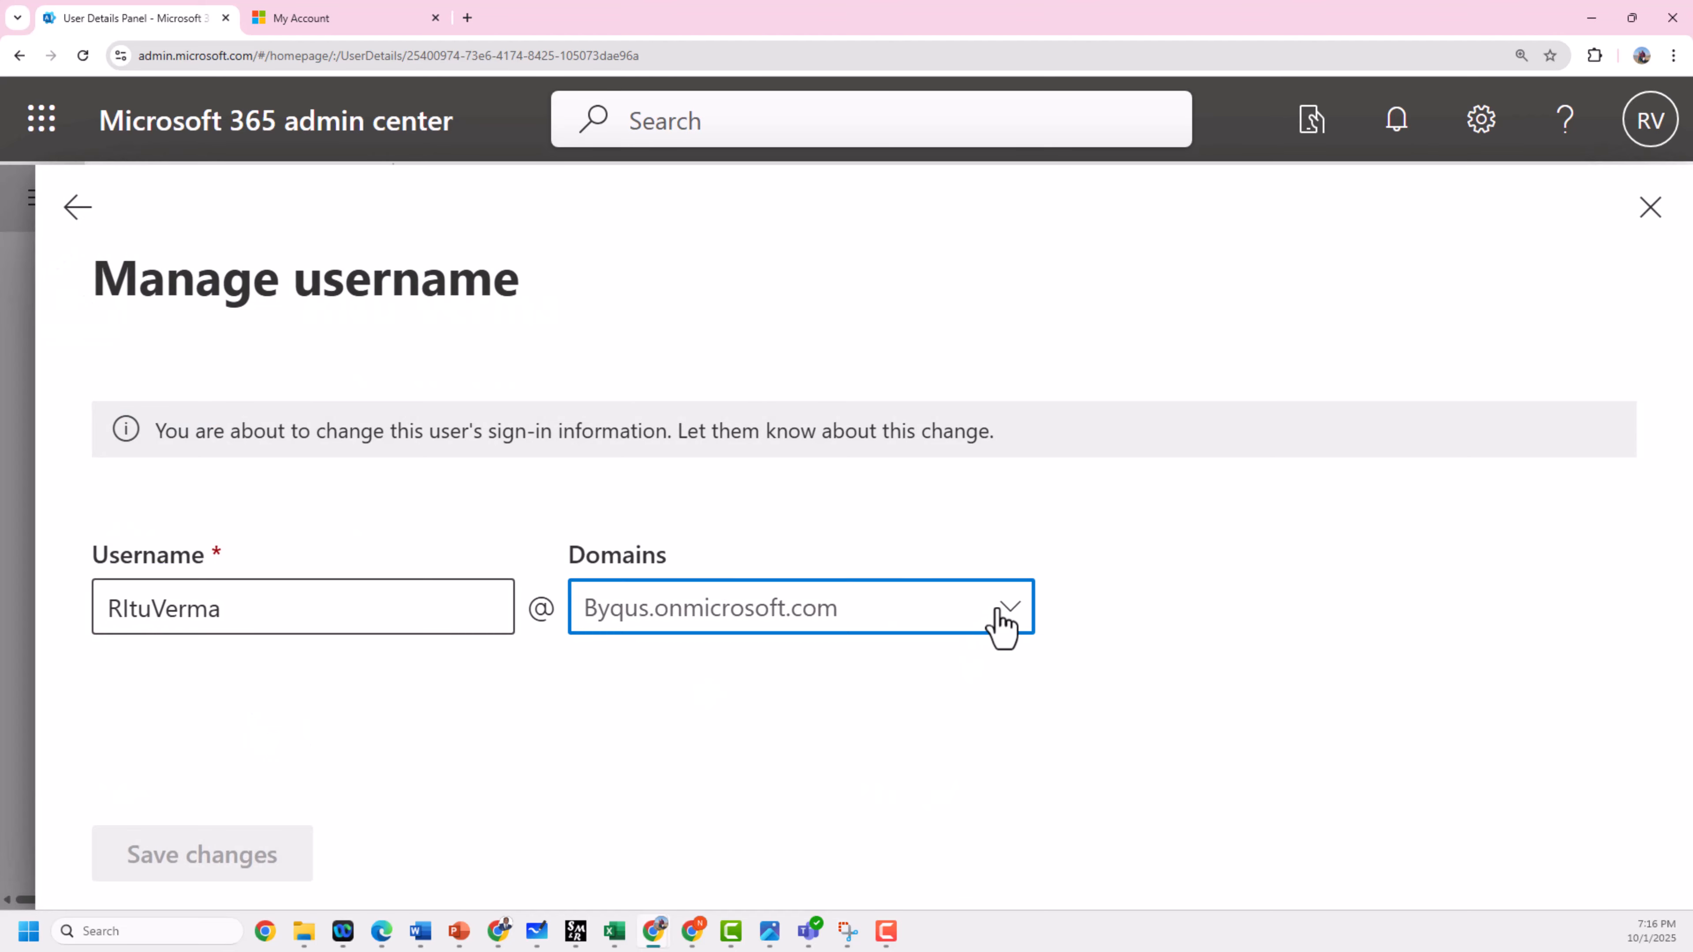
click(683, 687)
key(ctrl+minus)
key(ctrl+minus)
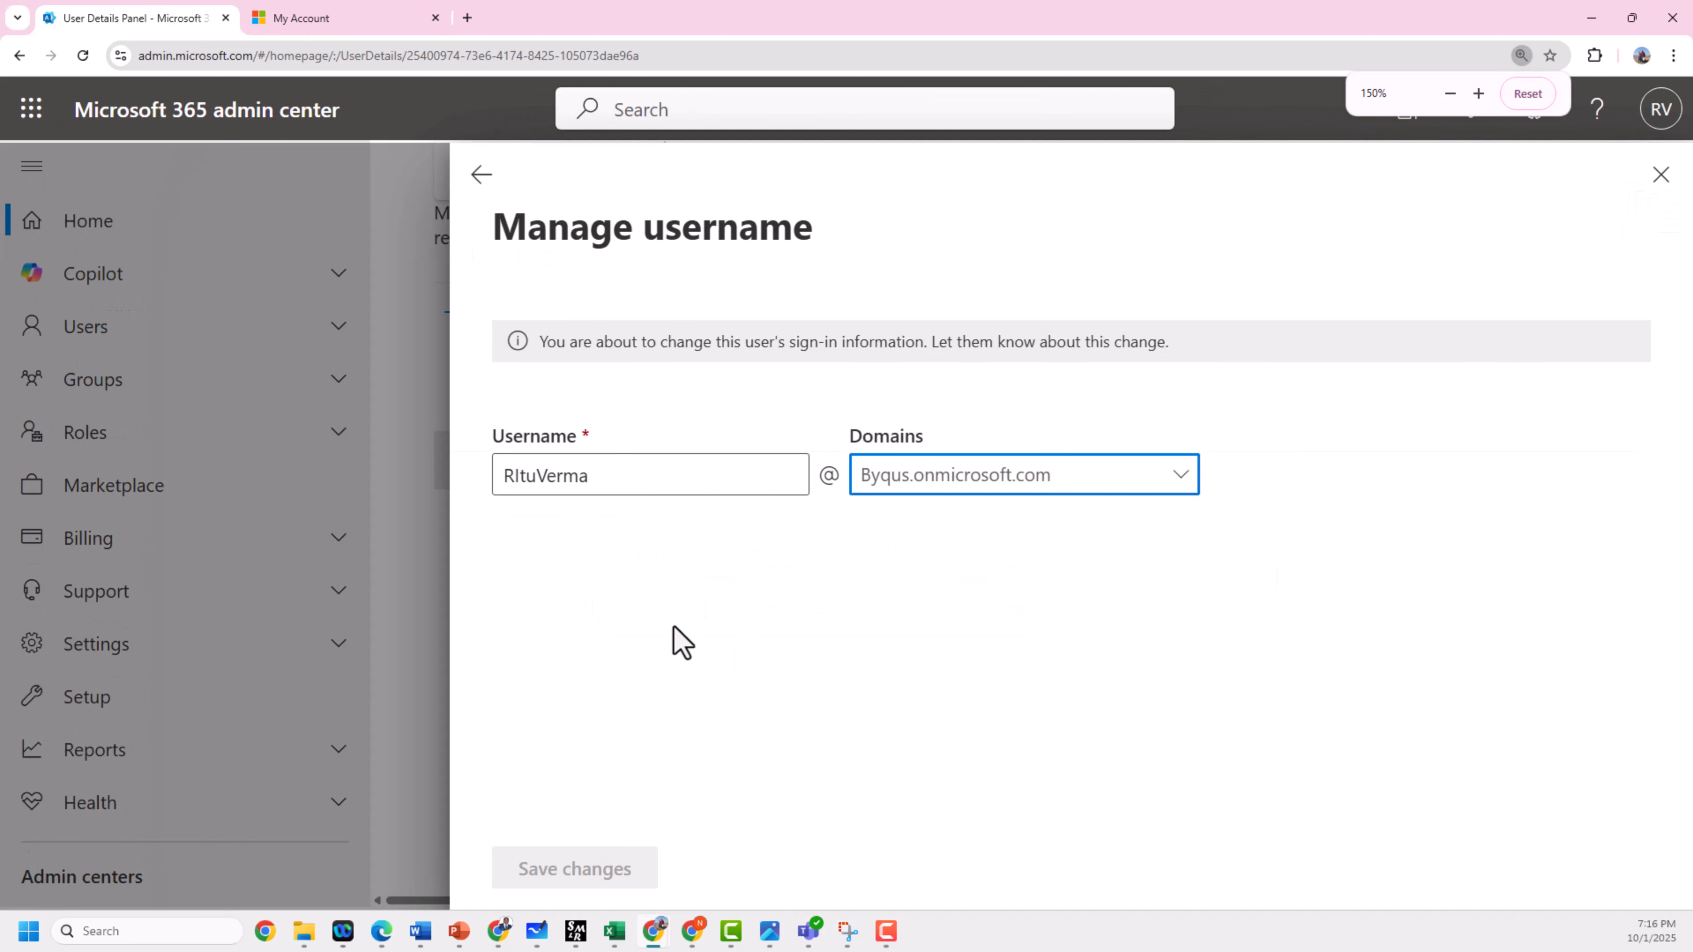
key(ctrl+minus)
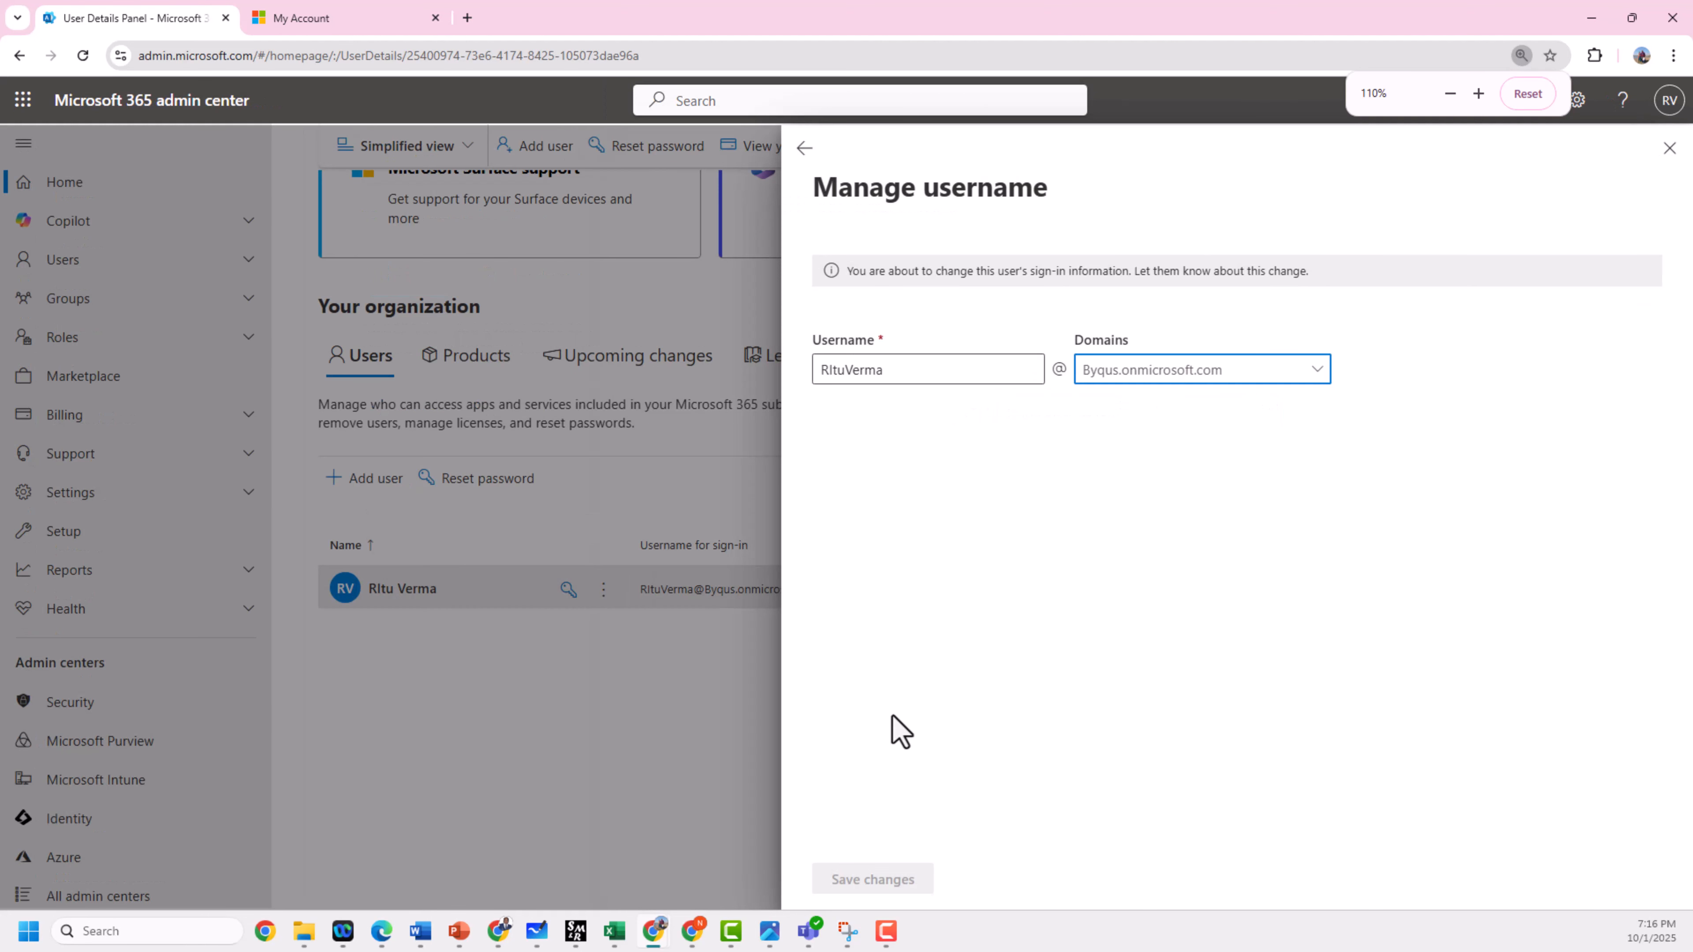
click(1670, 147)
key(ctrl+minus)
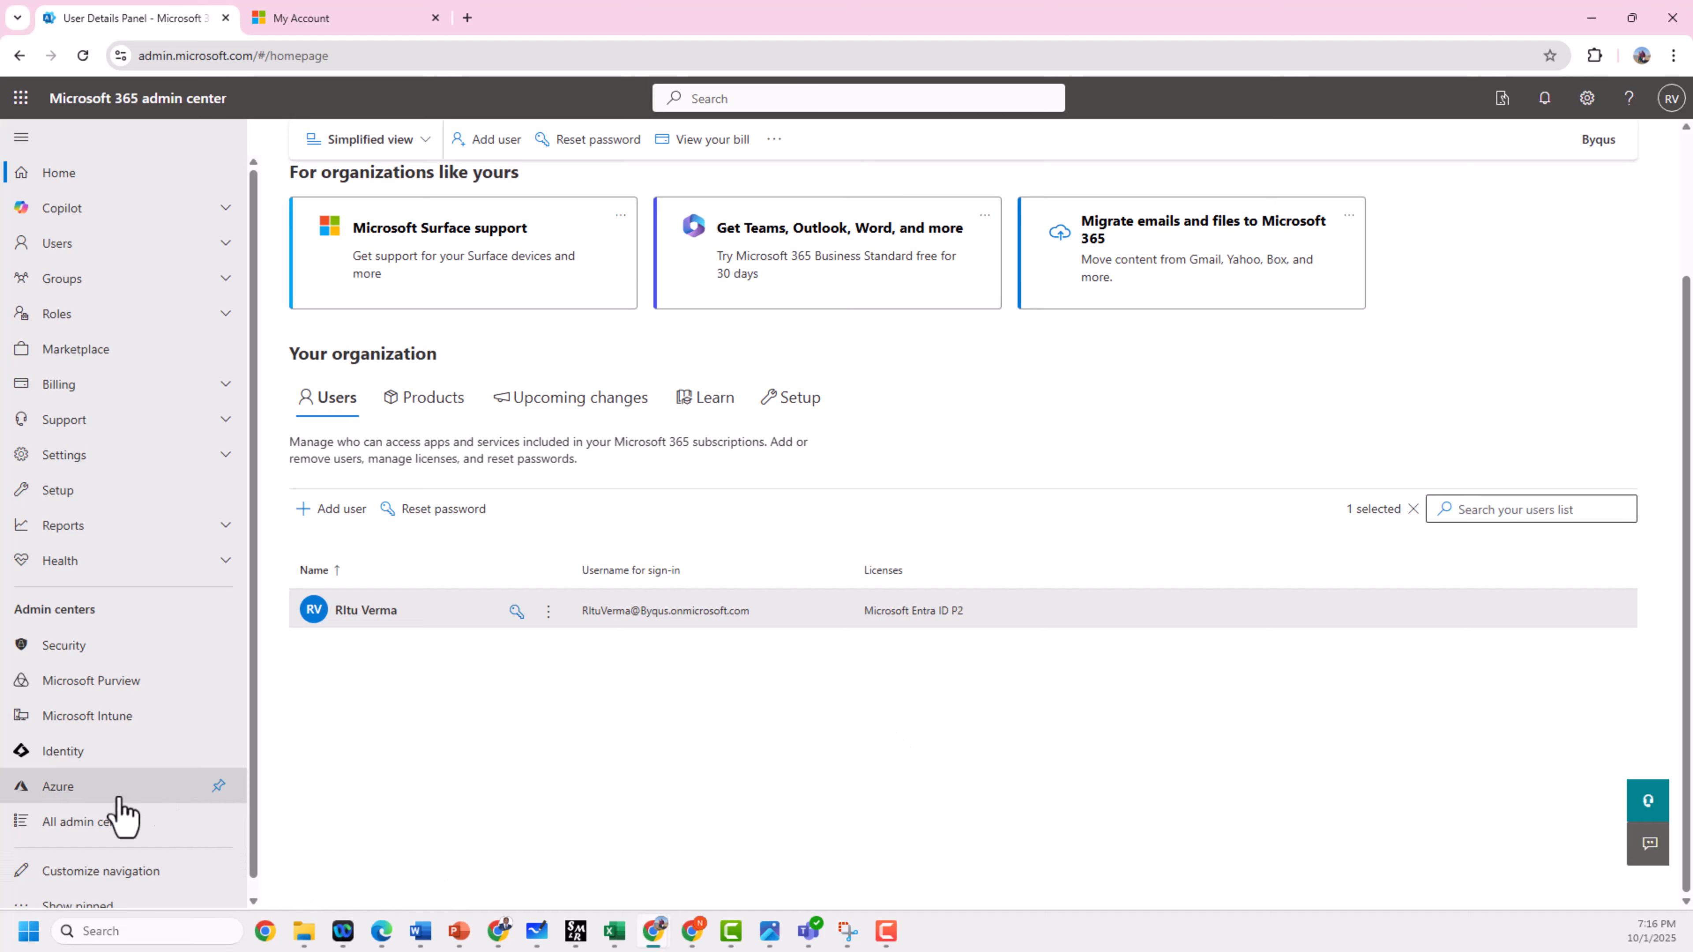
Expand the Billing section of the navigation and open the Marketplace page.
click(225, 386)
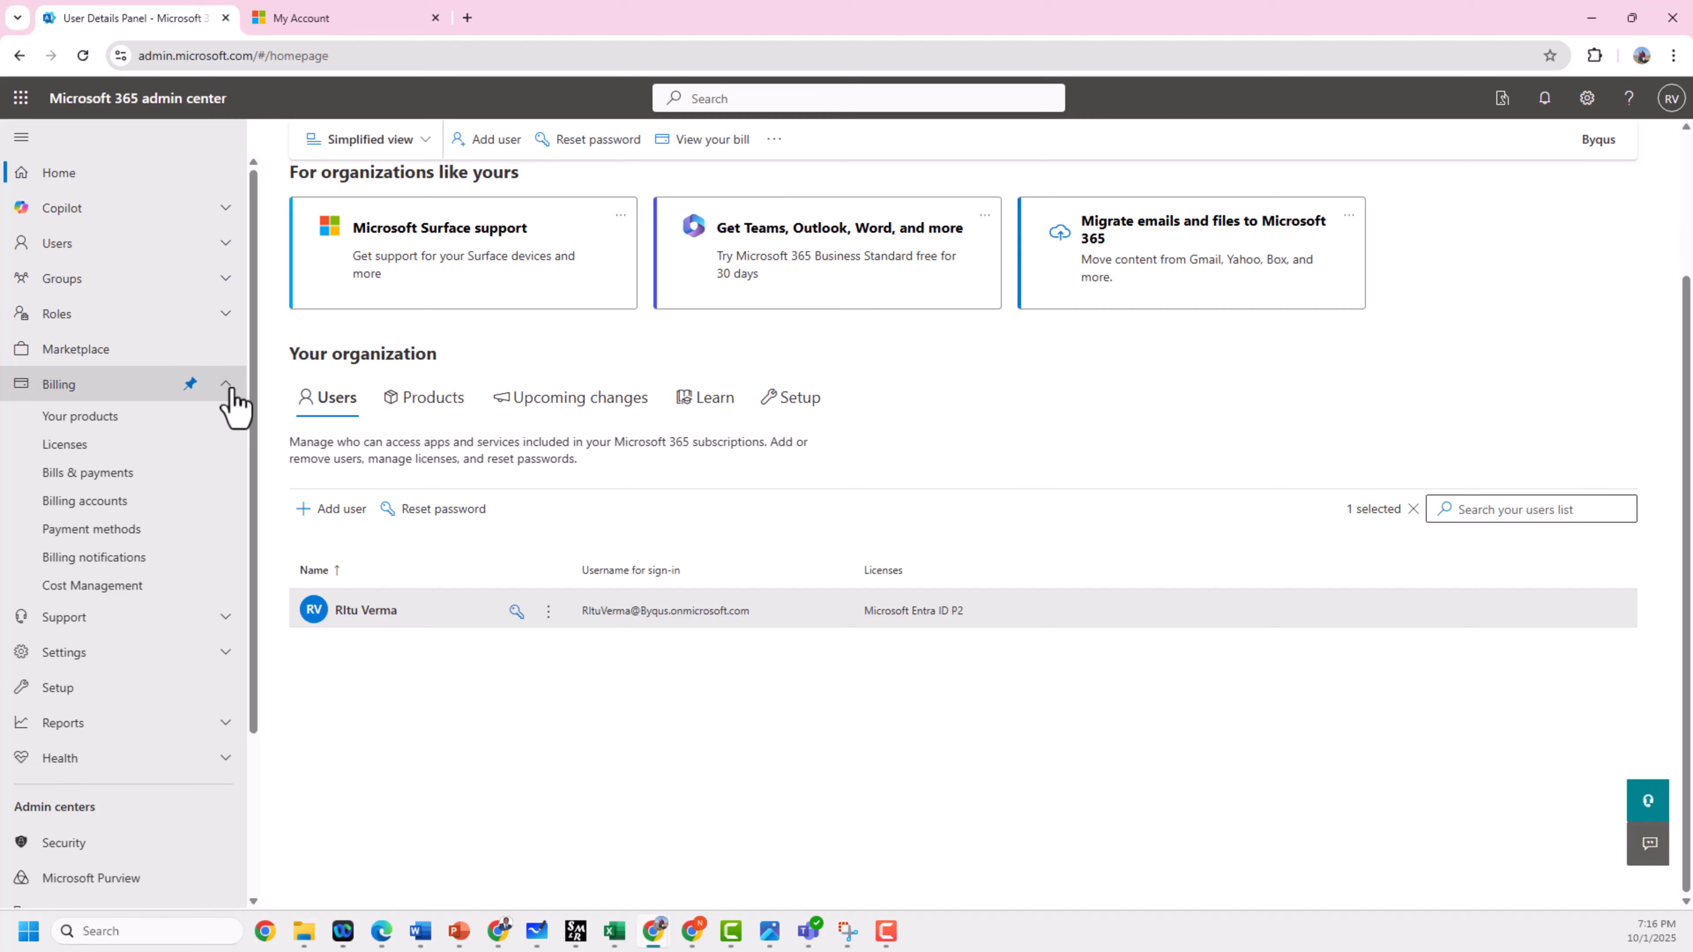
click(225, 386)
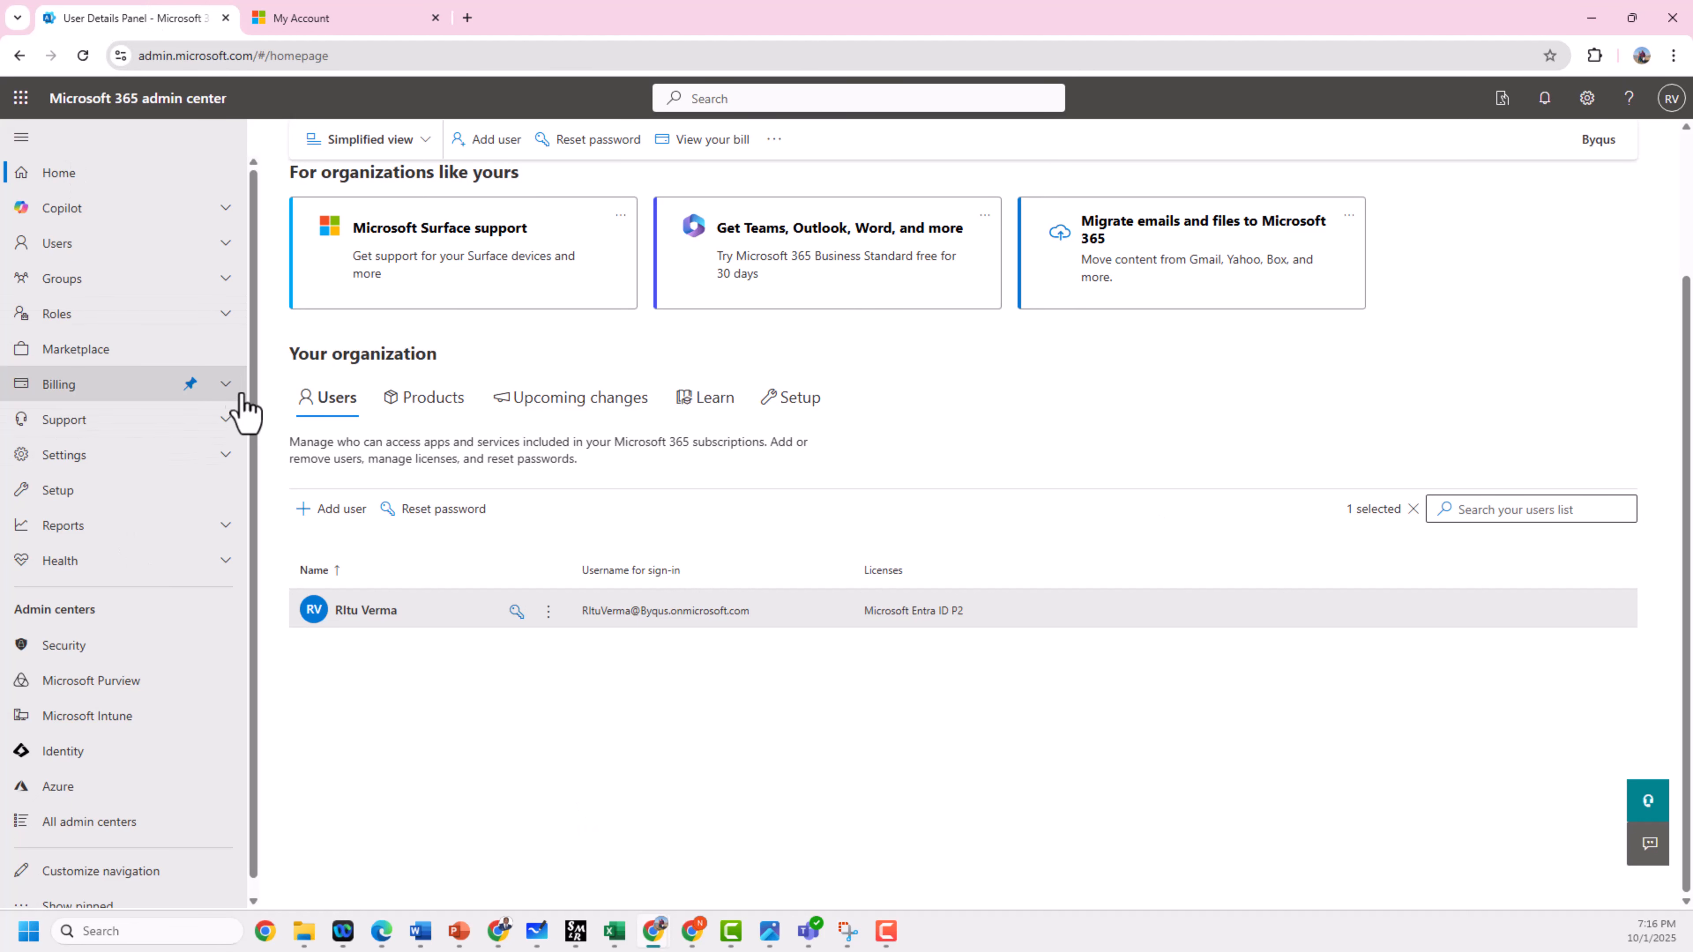
click(227, 387)
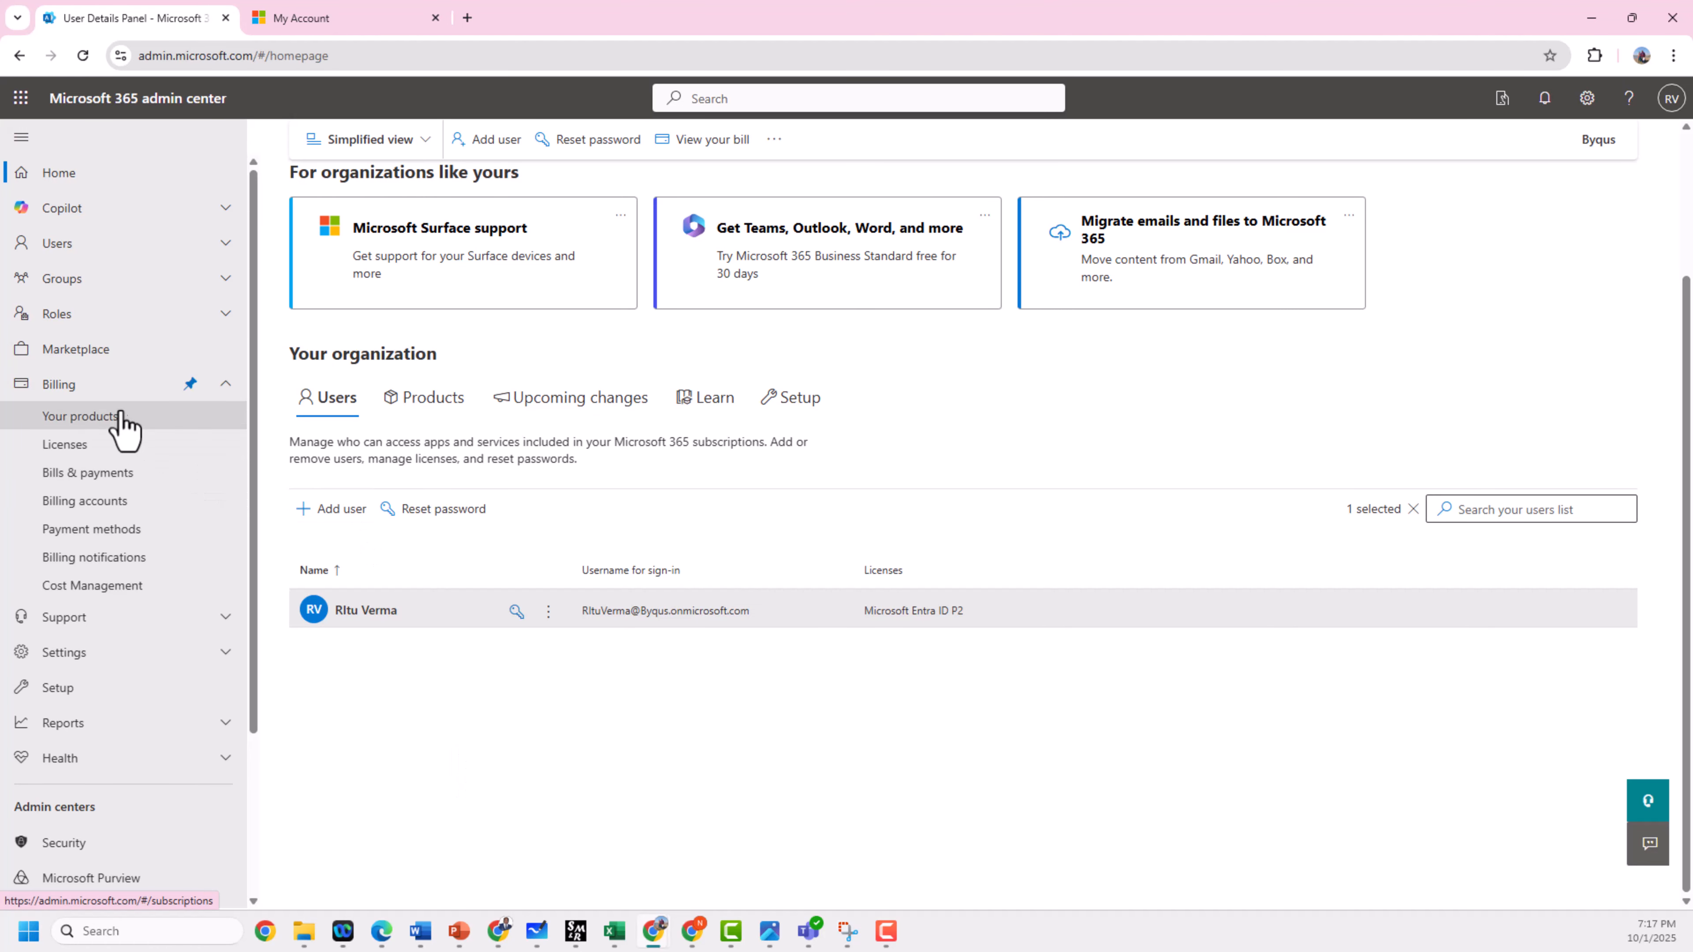
click(124, 373)
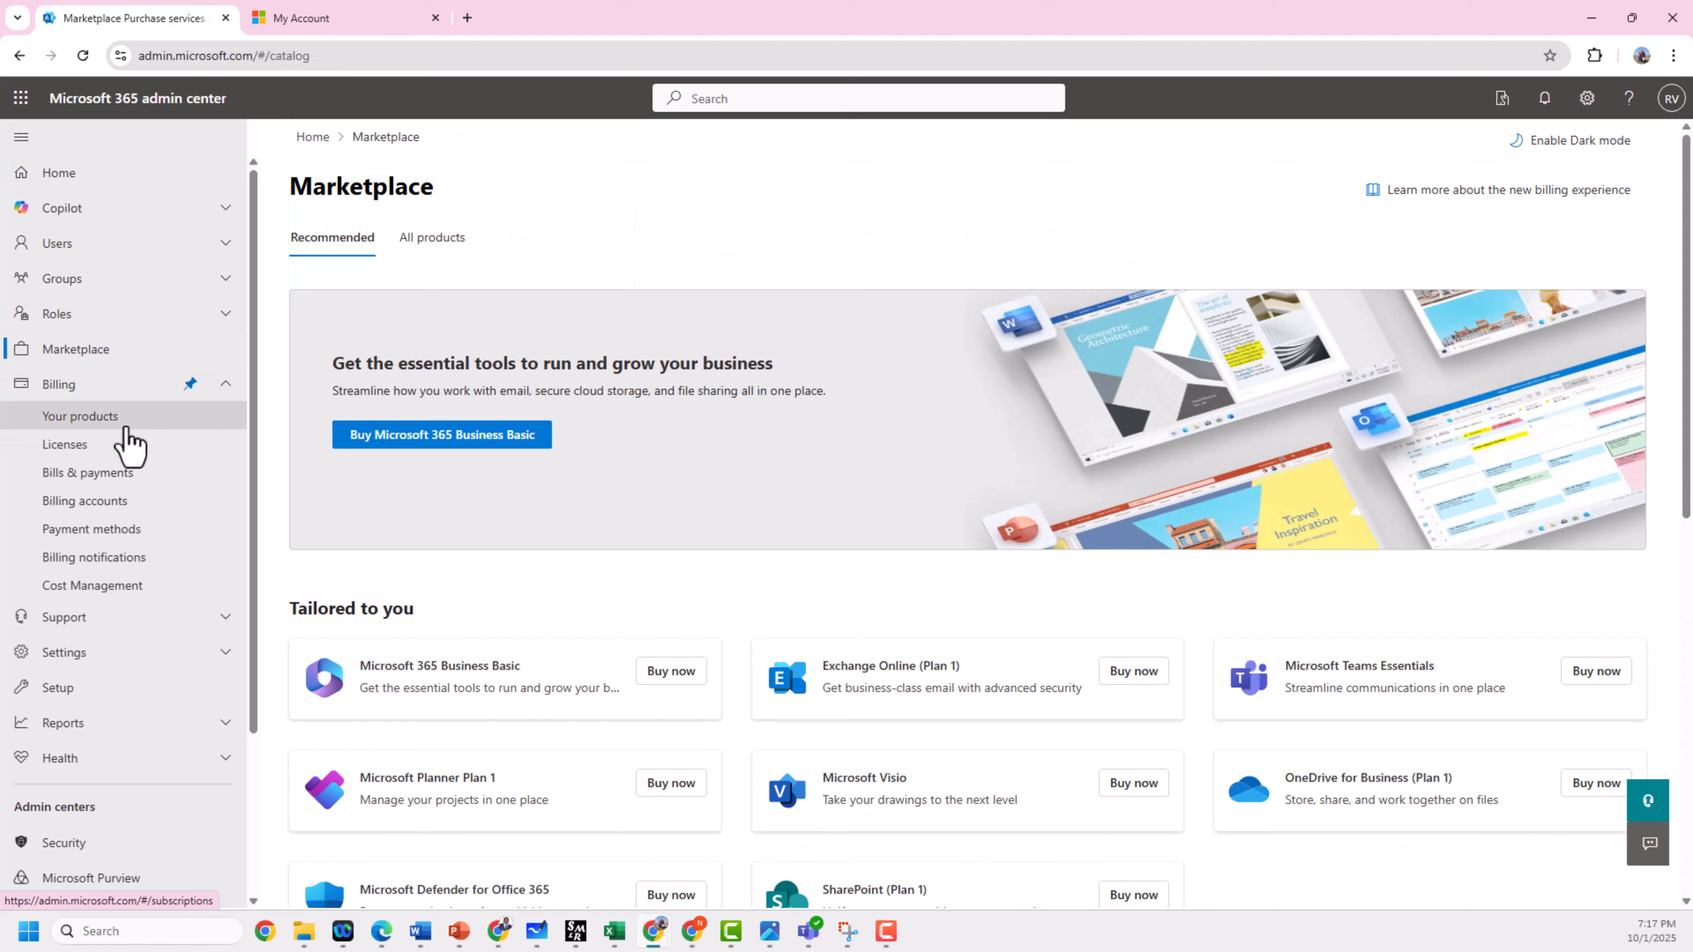
Review the organization's Your products and Licenses pages, ending back on Marketplace.
click(125, 425)
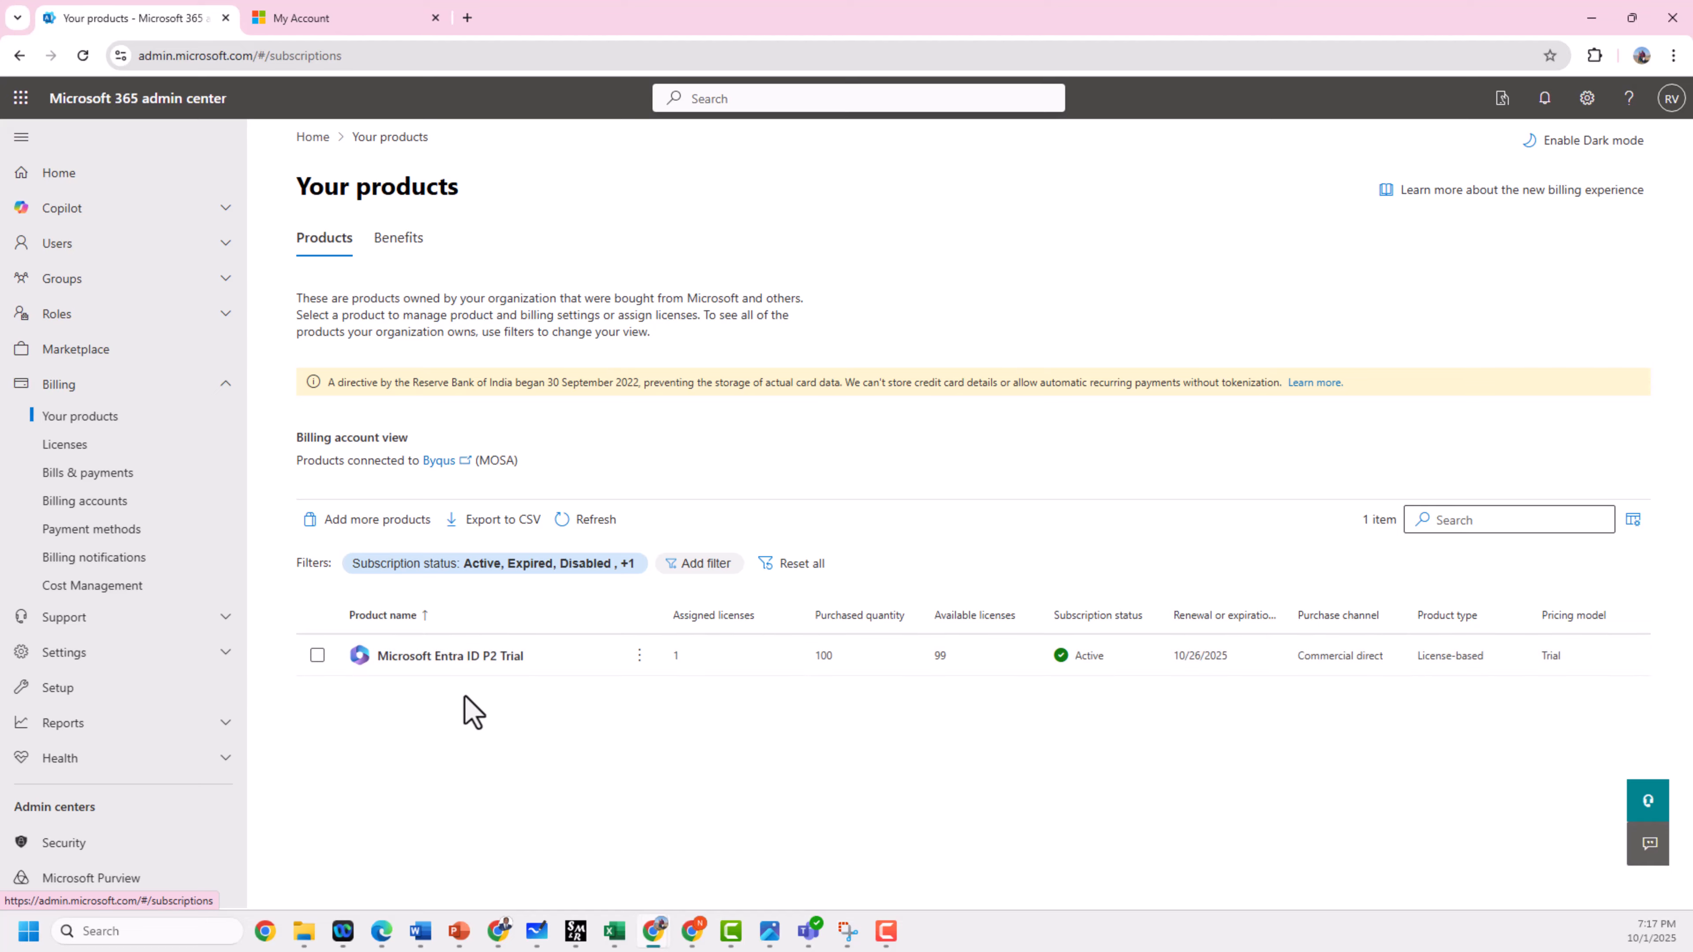
click(87, 460)
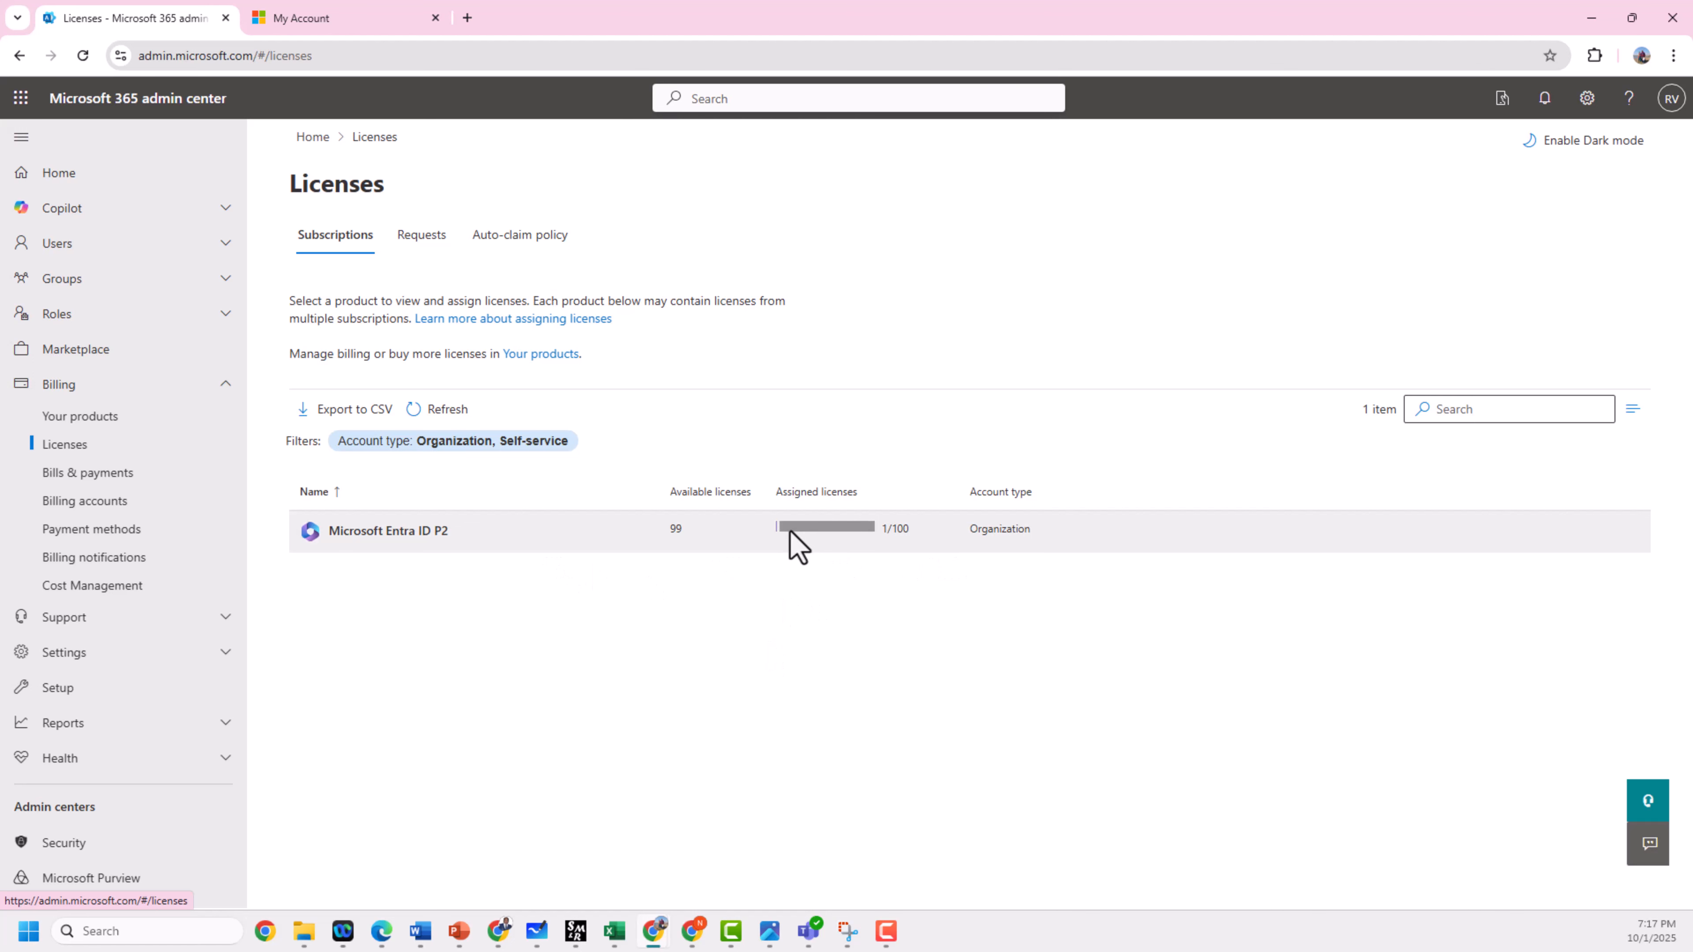
click(80, 355)
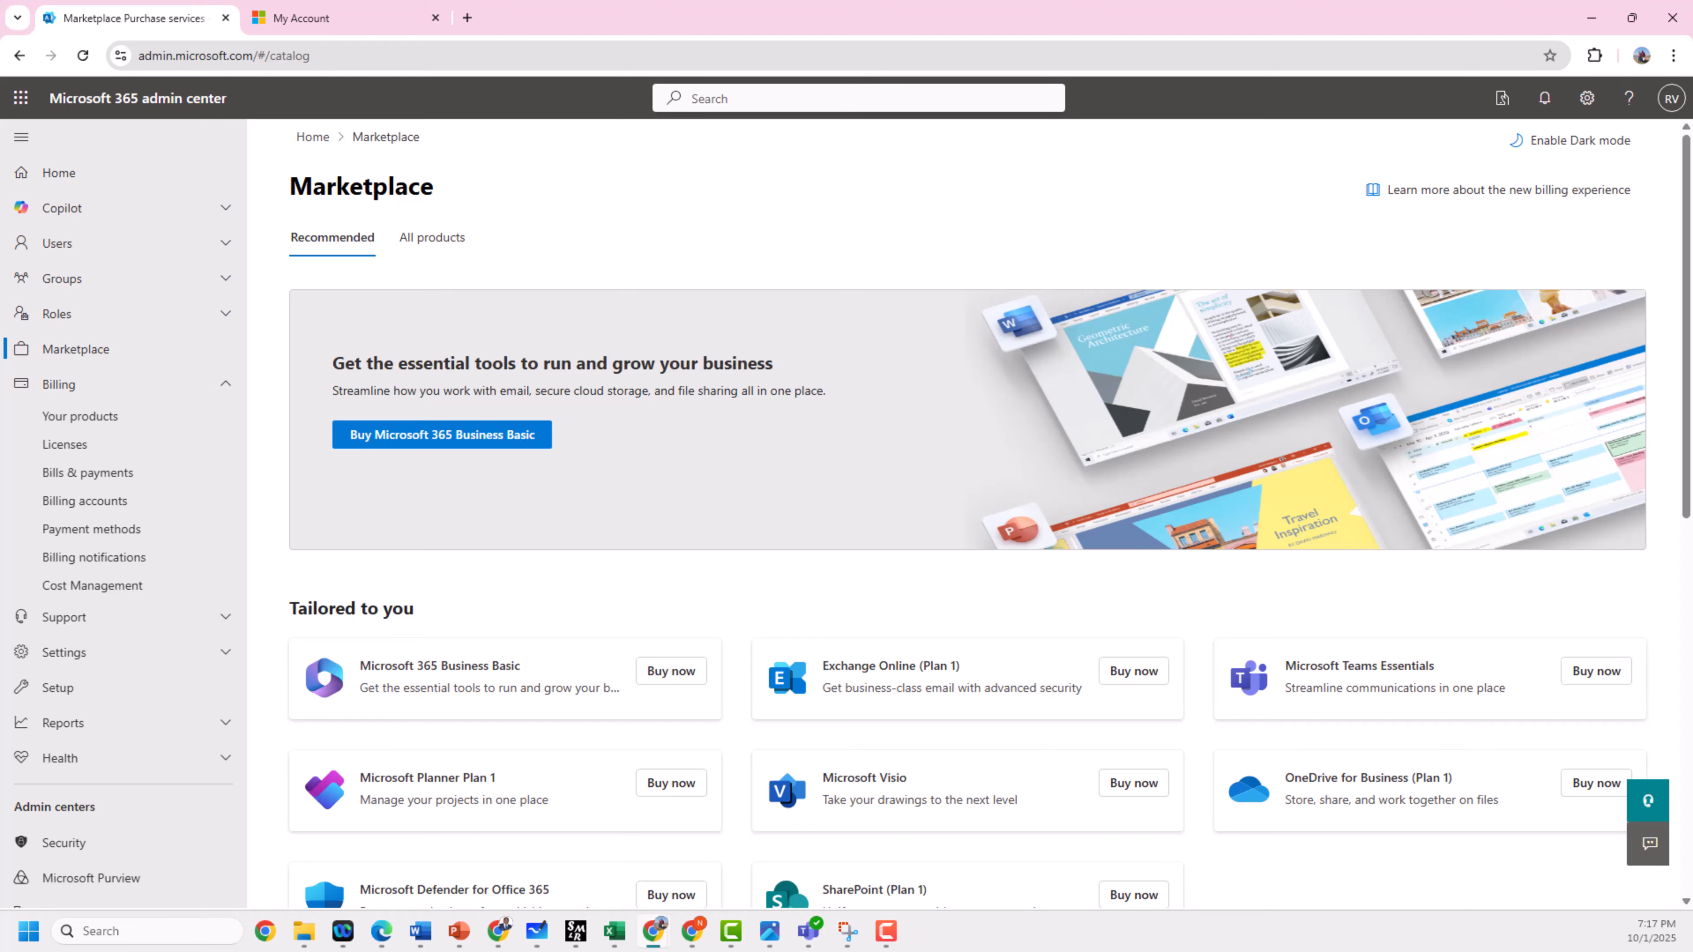
Switch to the Exchange Online Video 1.pptx presentation in PowerPoint and open slide 8, Exchange Online Licenses, with the business-level plans.
key(alt+Tab)
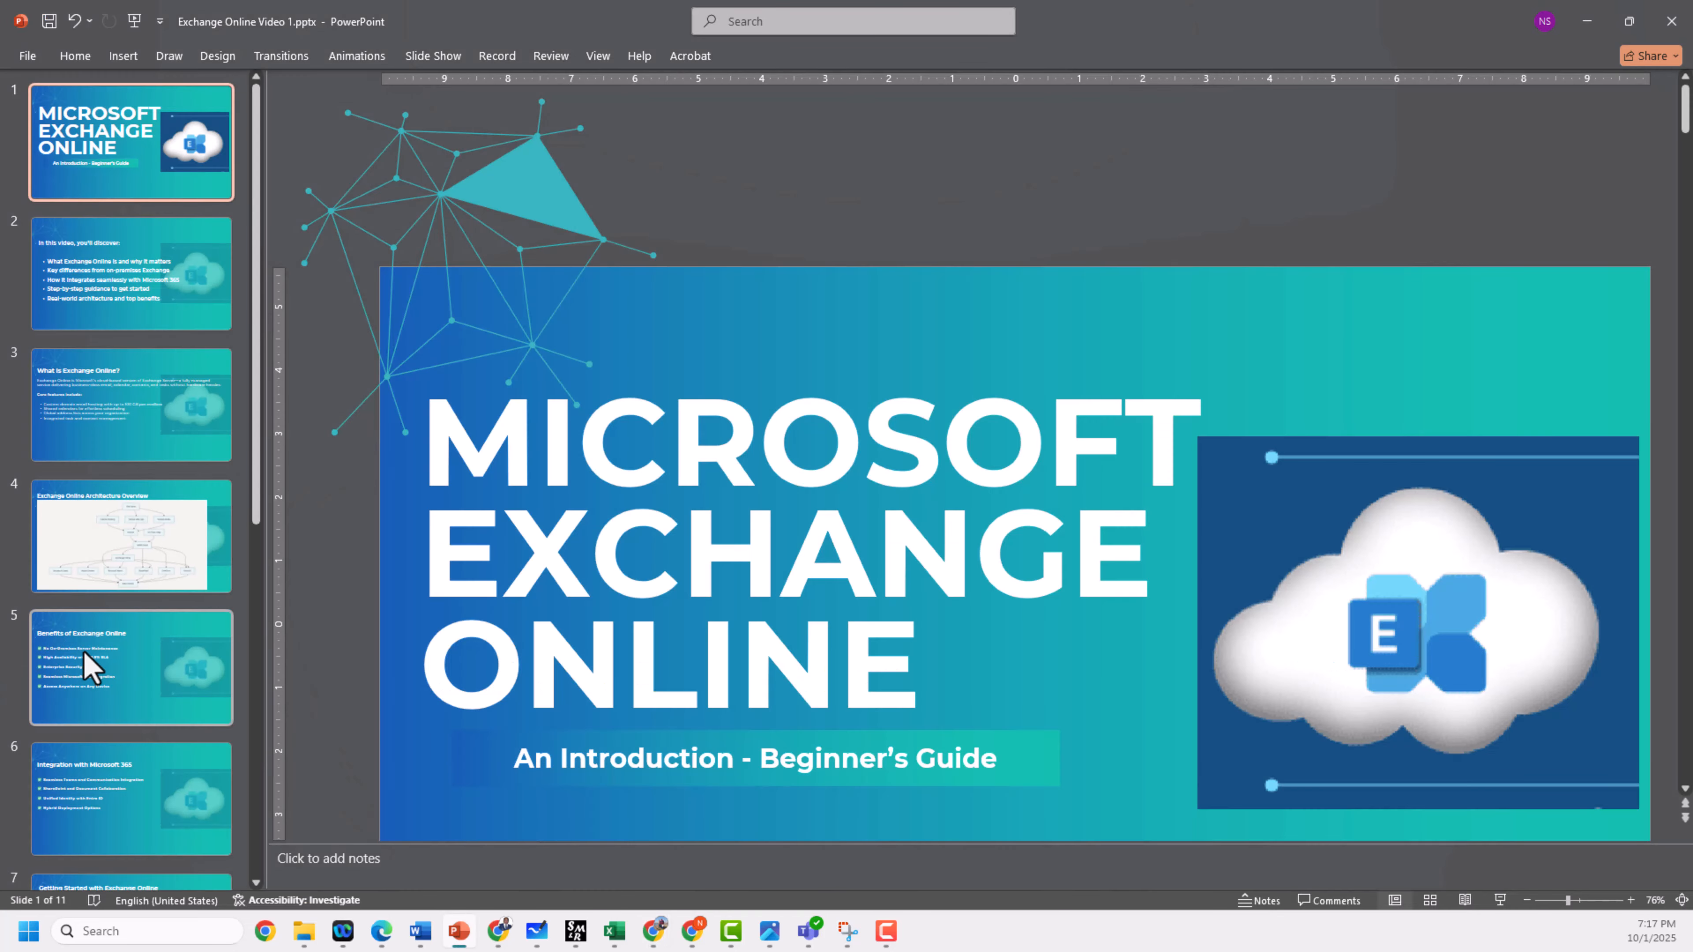
scroll(84, 652, down, 5)
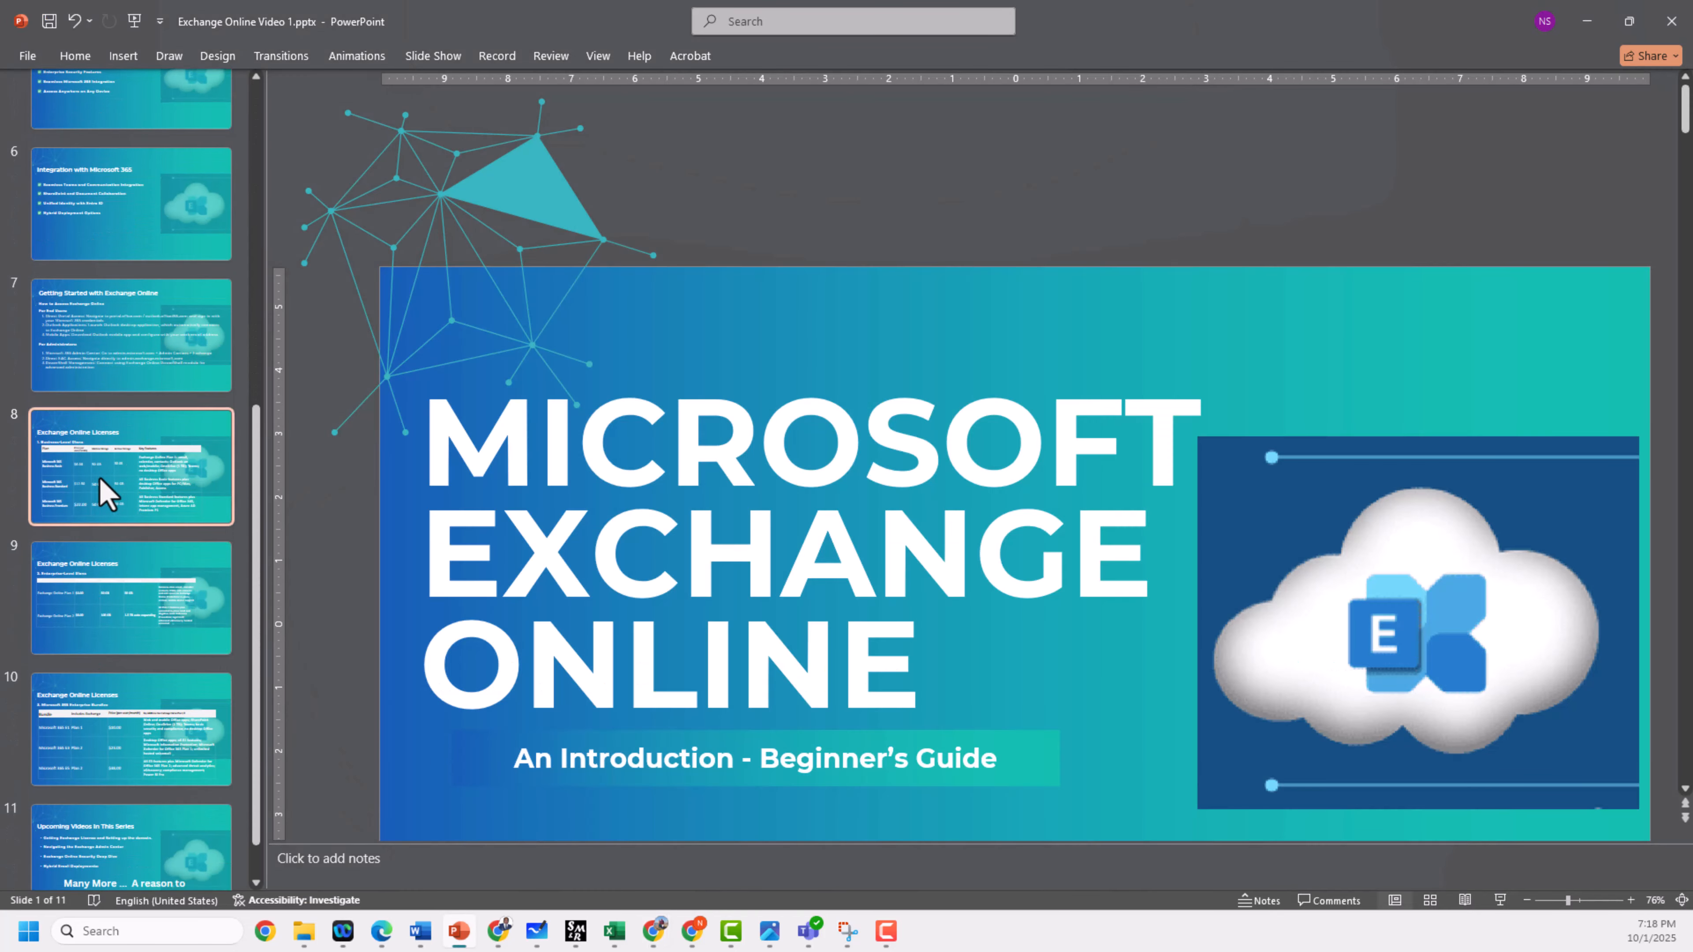
click(94, 470)
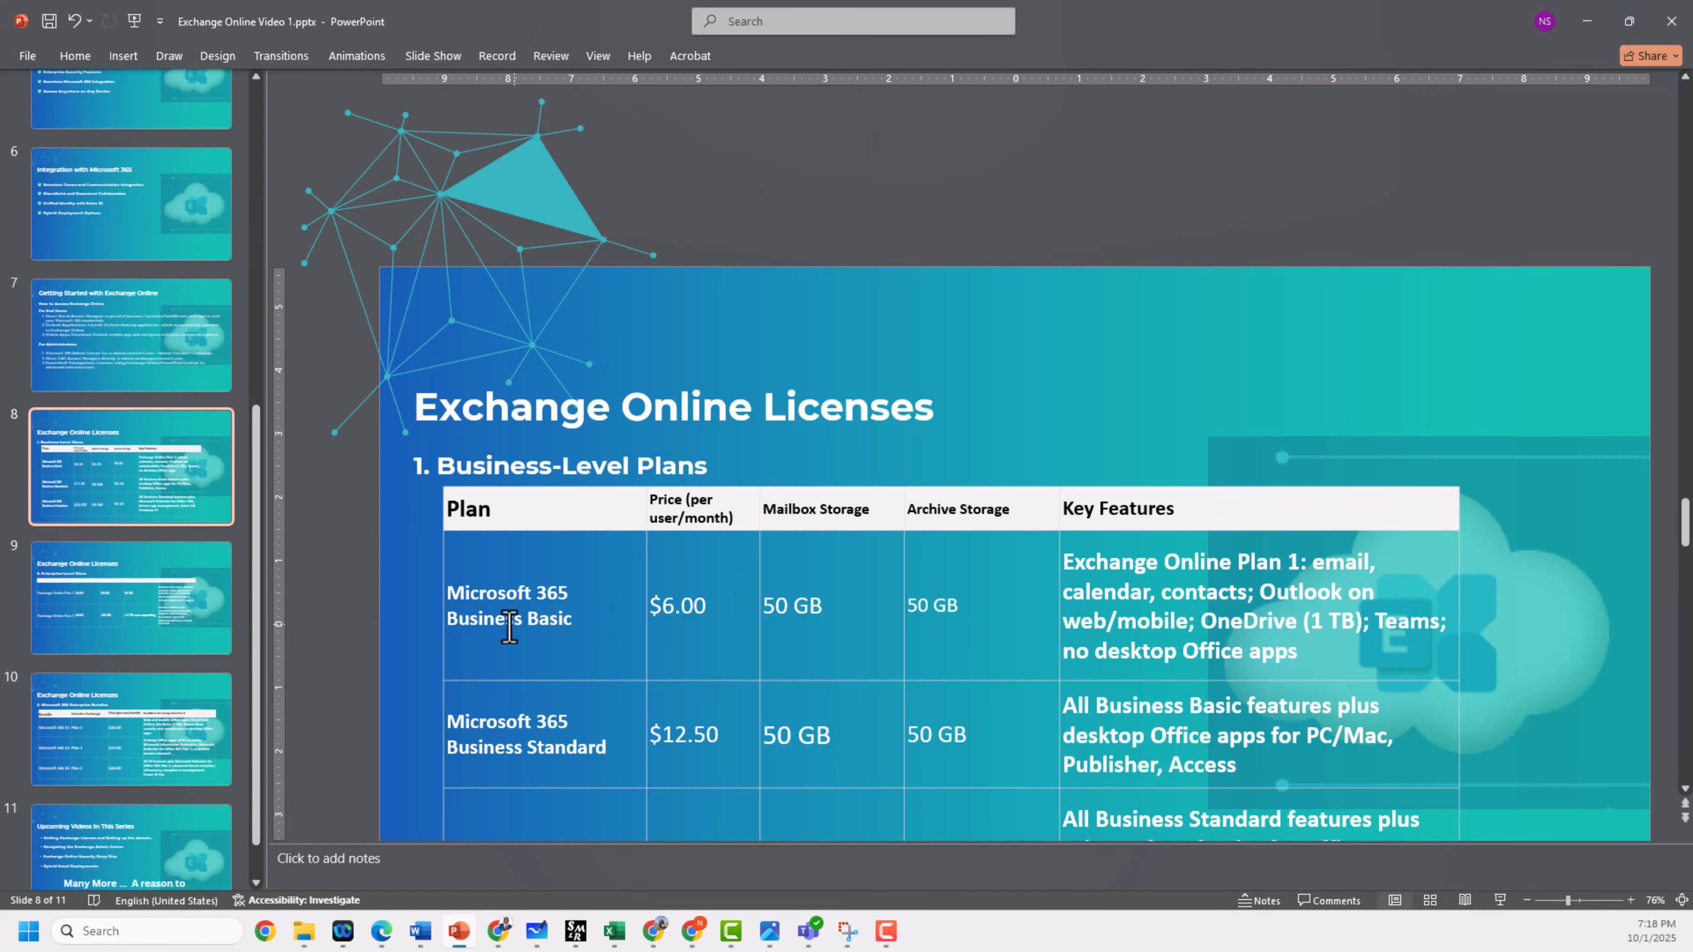
Highlight the Microsoft 365 Business Basic plan name on the Exchange Online Licenses slide, and switch back to the Marketplace page in Chrome.
scroll(539, 617, down, 1)
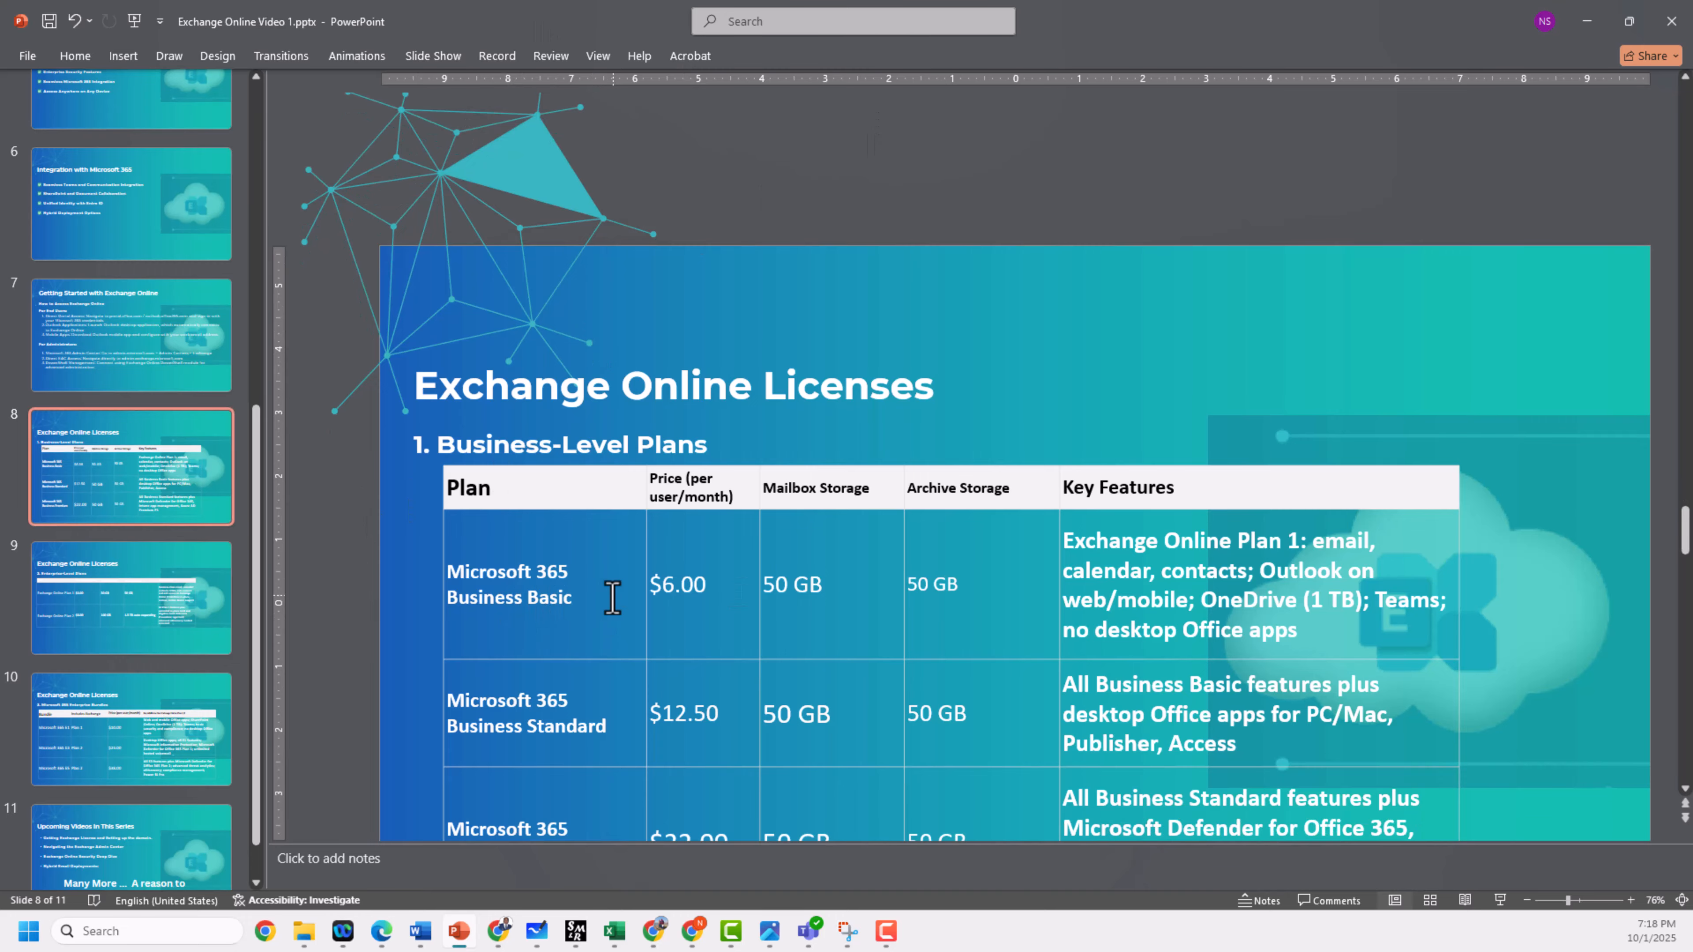
drag(604, 597, 452, 575)
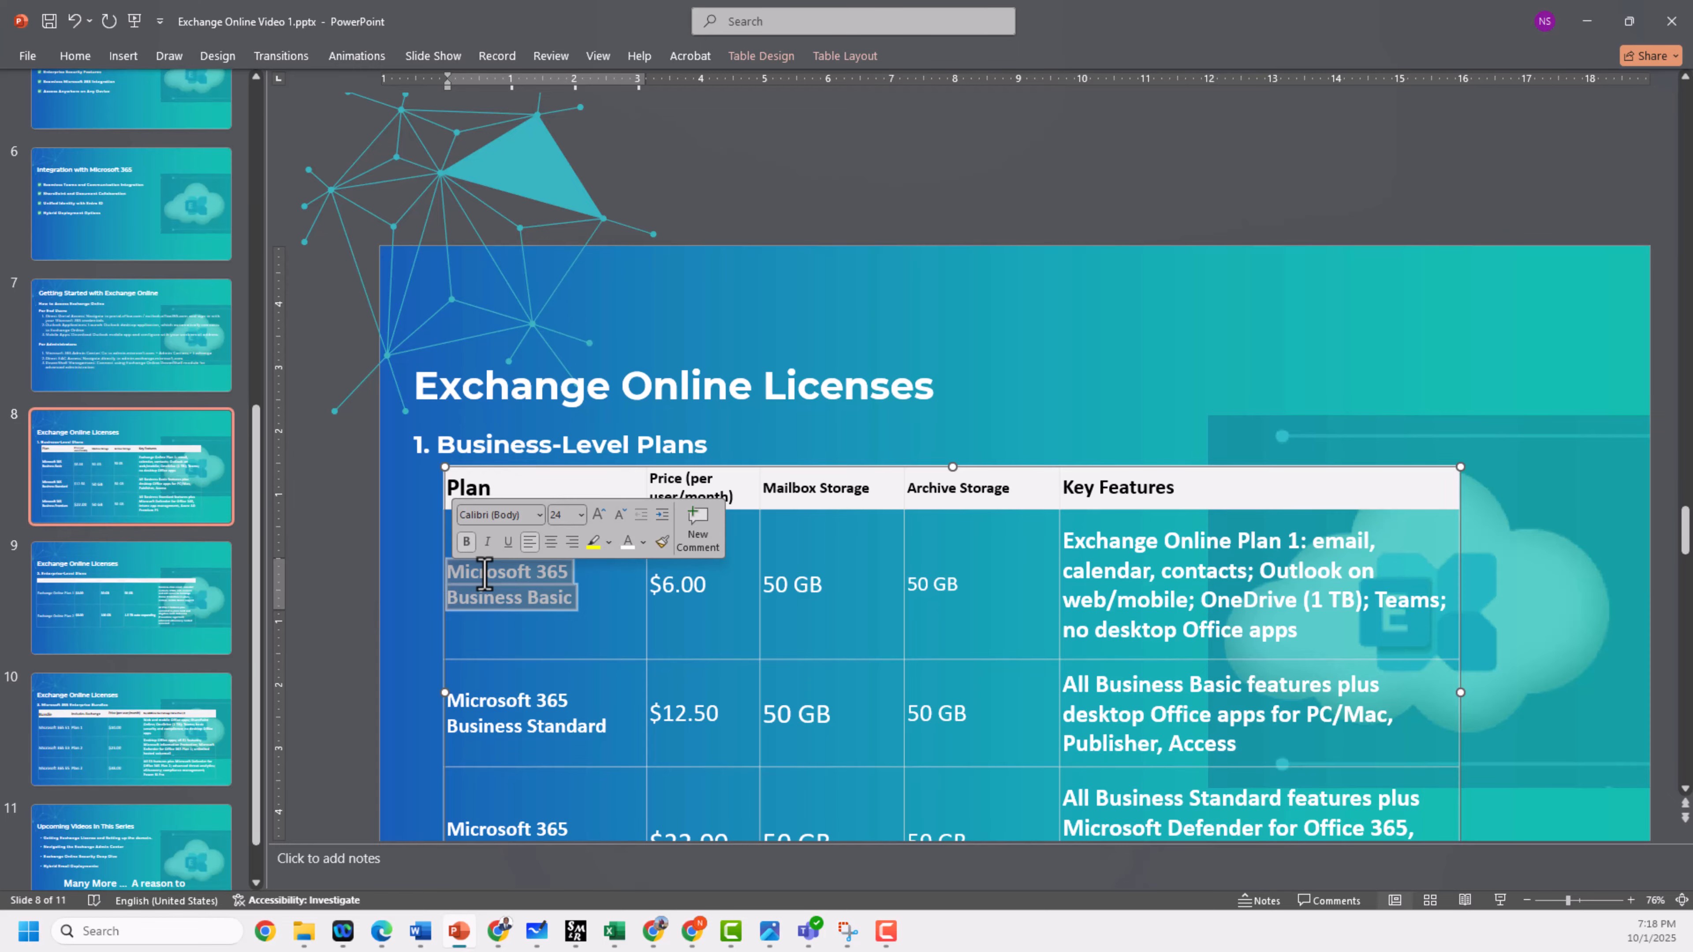
click(1589, 24)
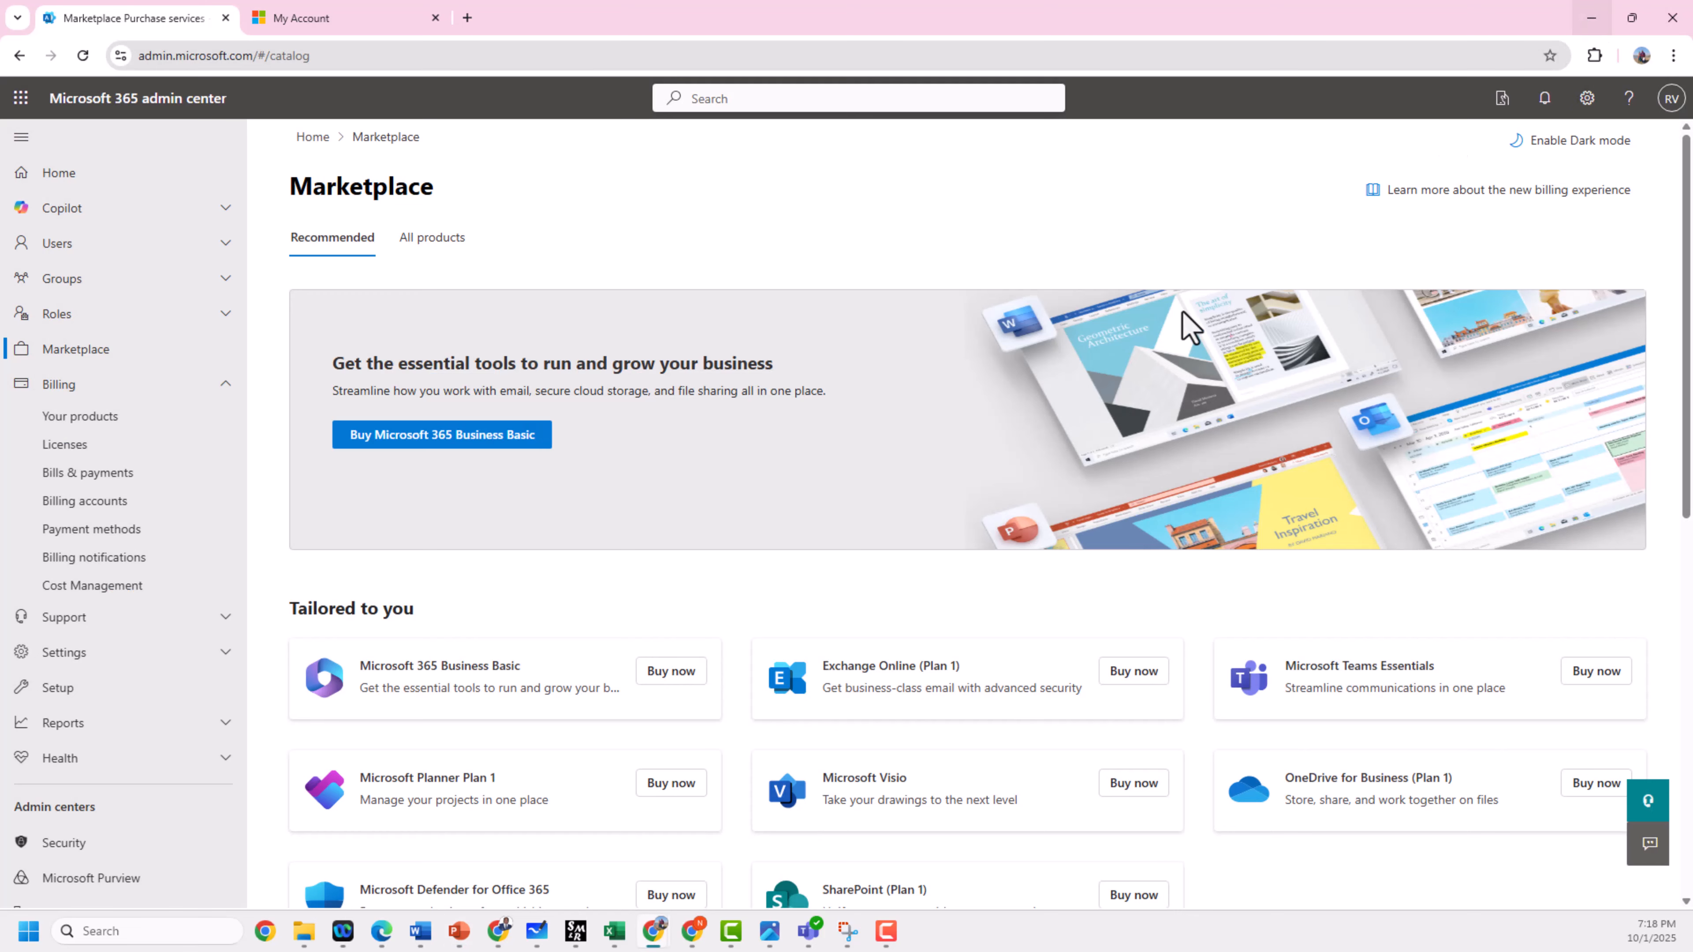
Open the Microsoft 365 Business Basic product details in Marketplace, review the features and subtotal, and close them without buying.
scroll(947, 527, down, 1)
scroll(867, 527, down, 1)
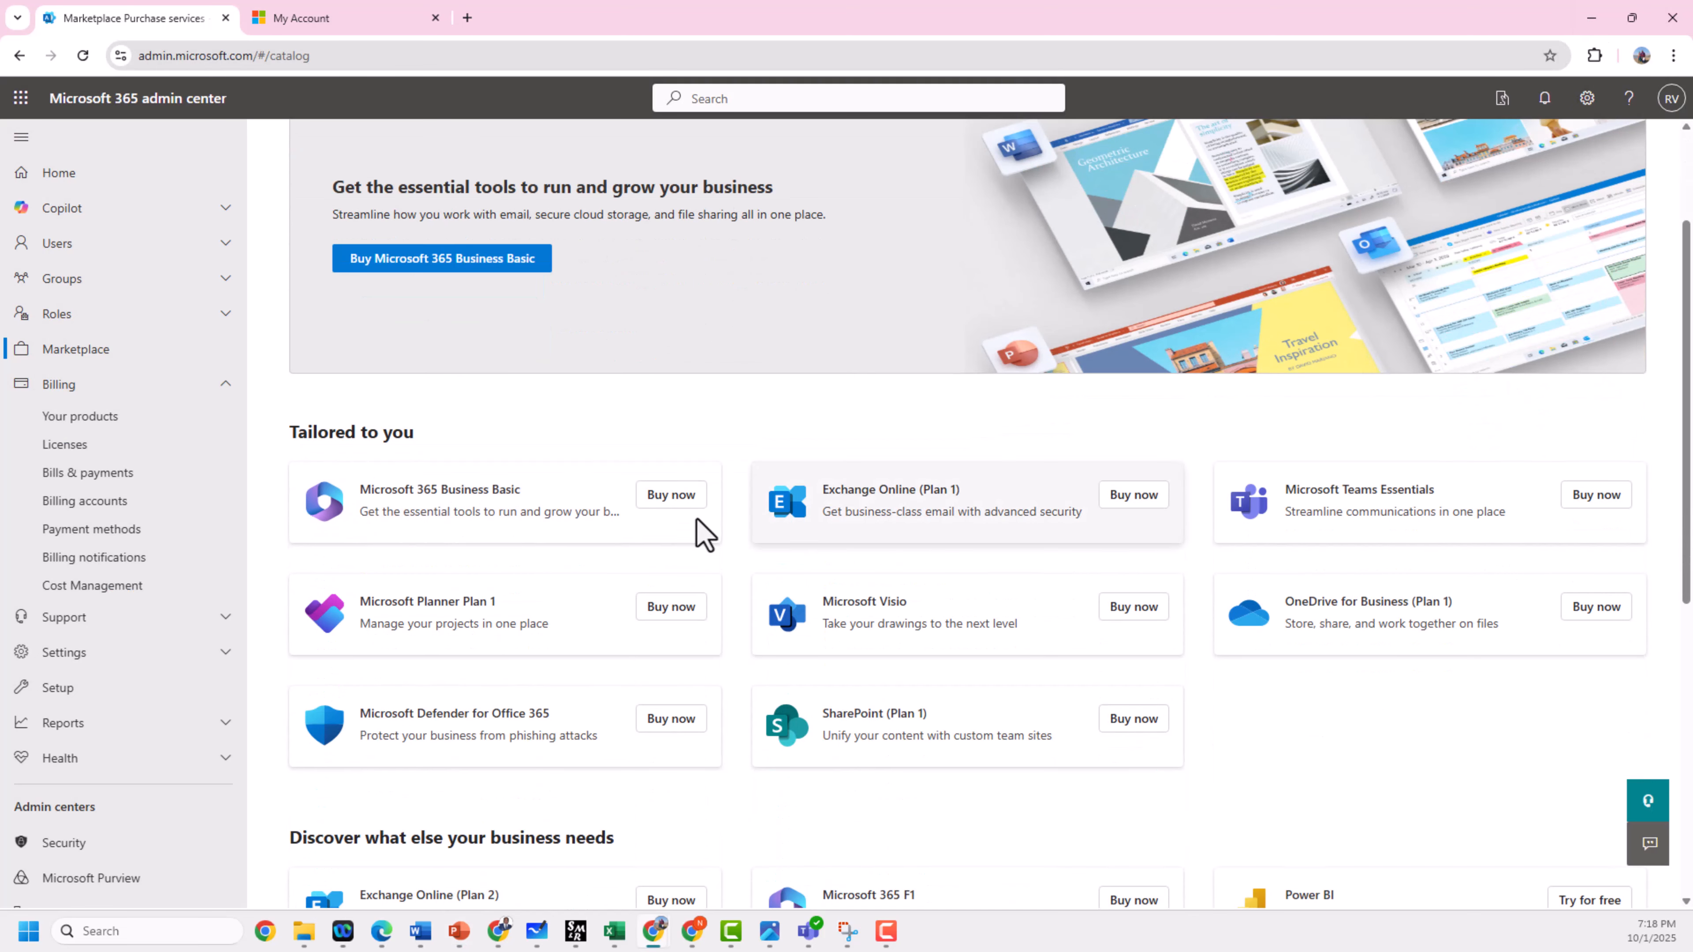
click(399, 510)
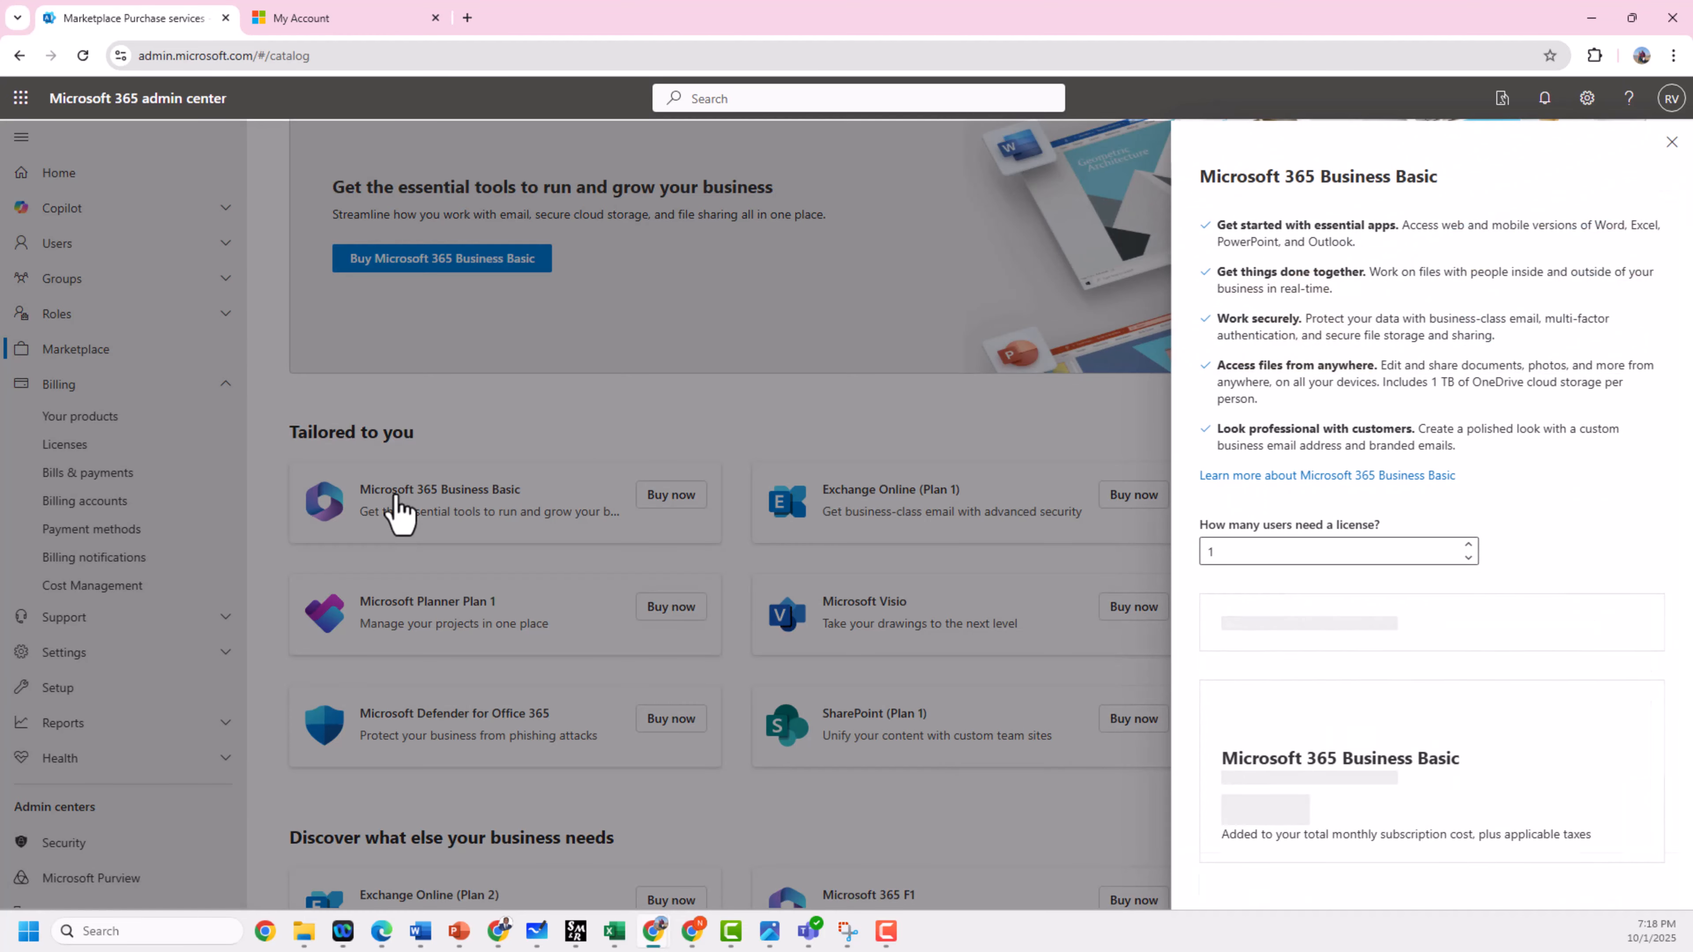
scroll(1600, 523, down, 1)
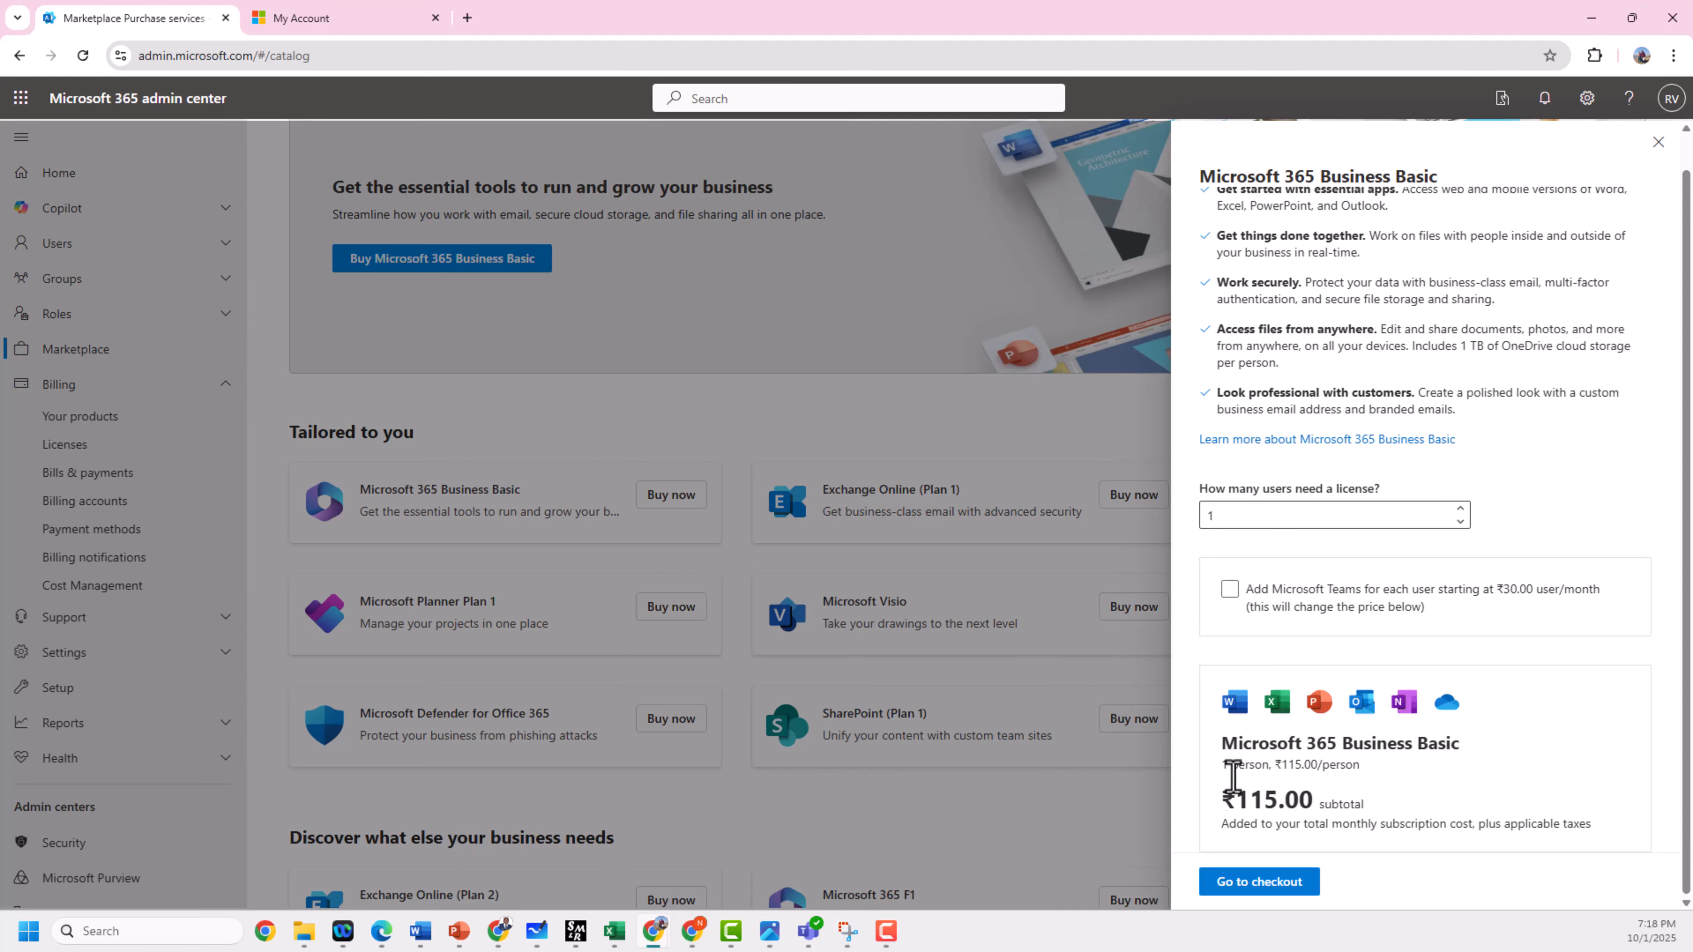
drag(1220, 798, 1404, 815)
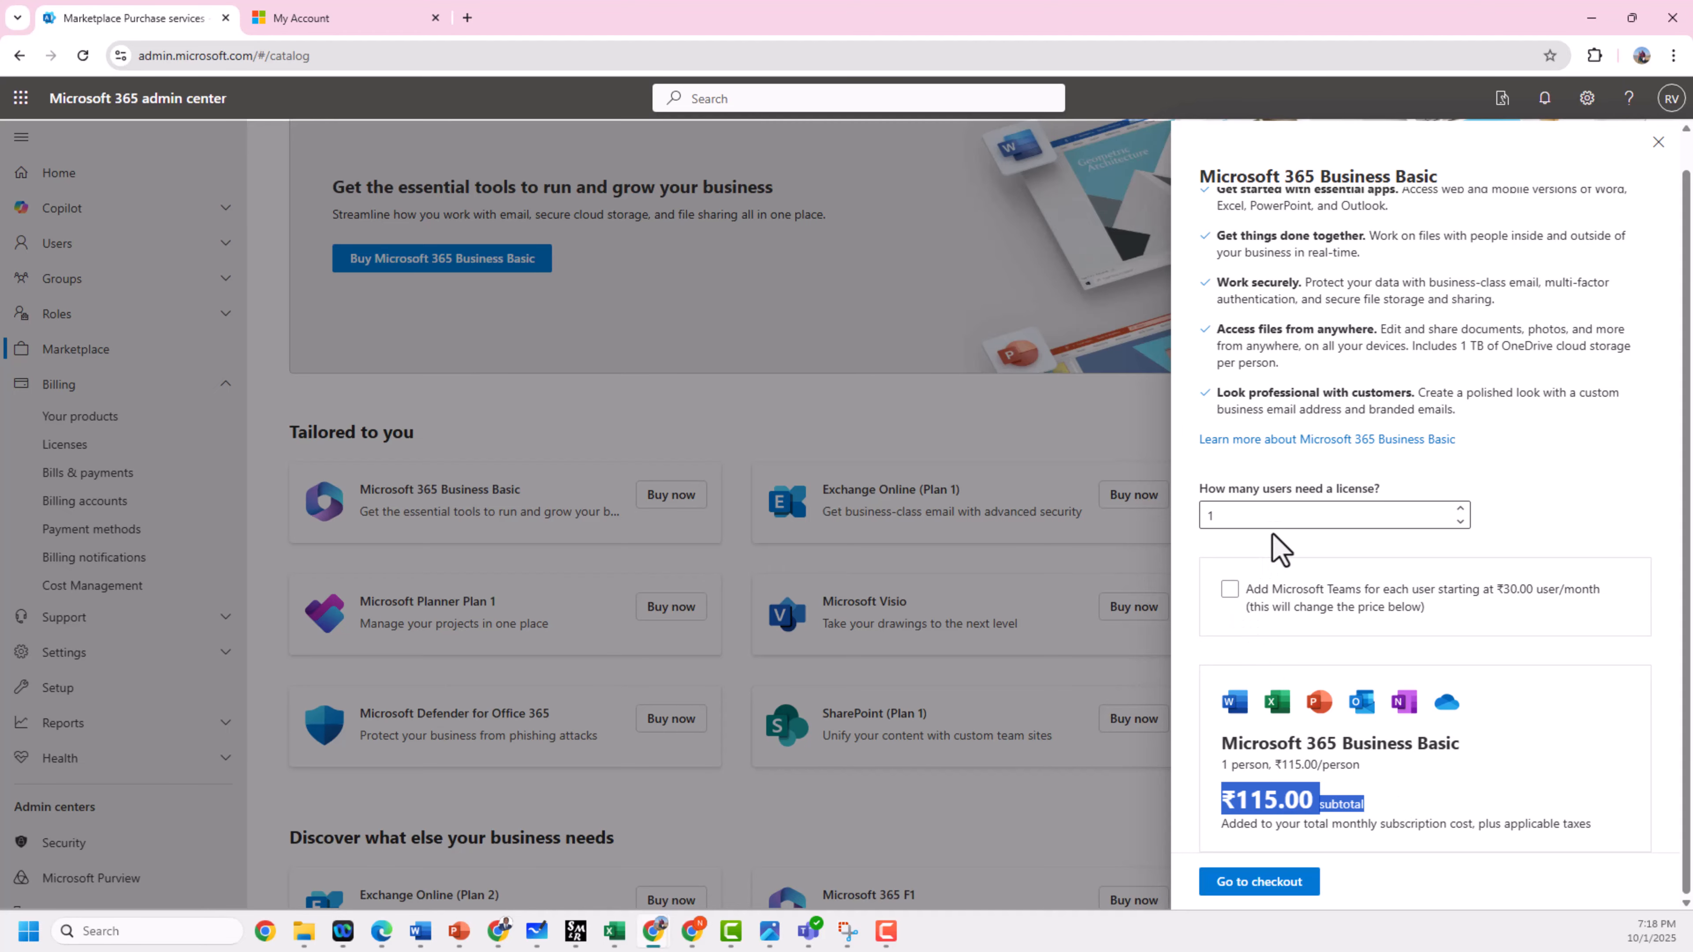
scroll(1560, 273, up, 1)
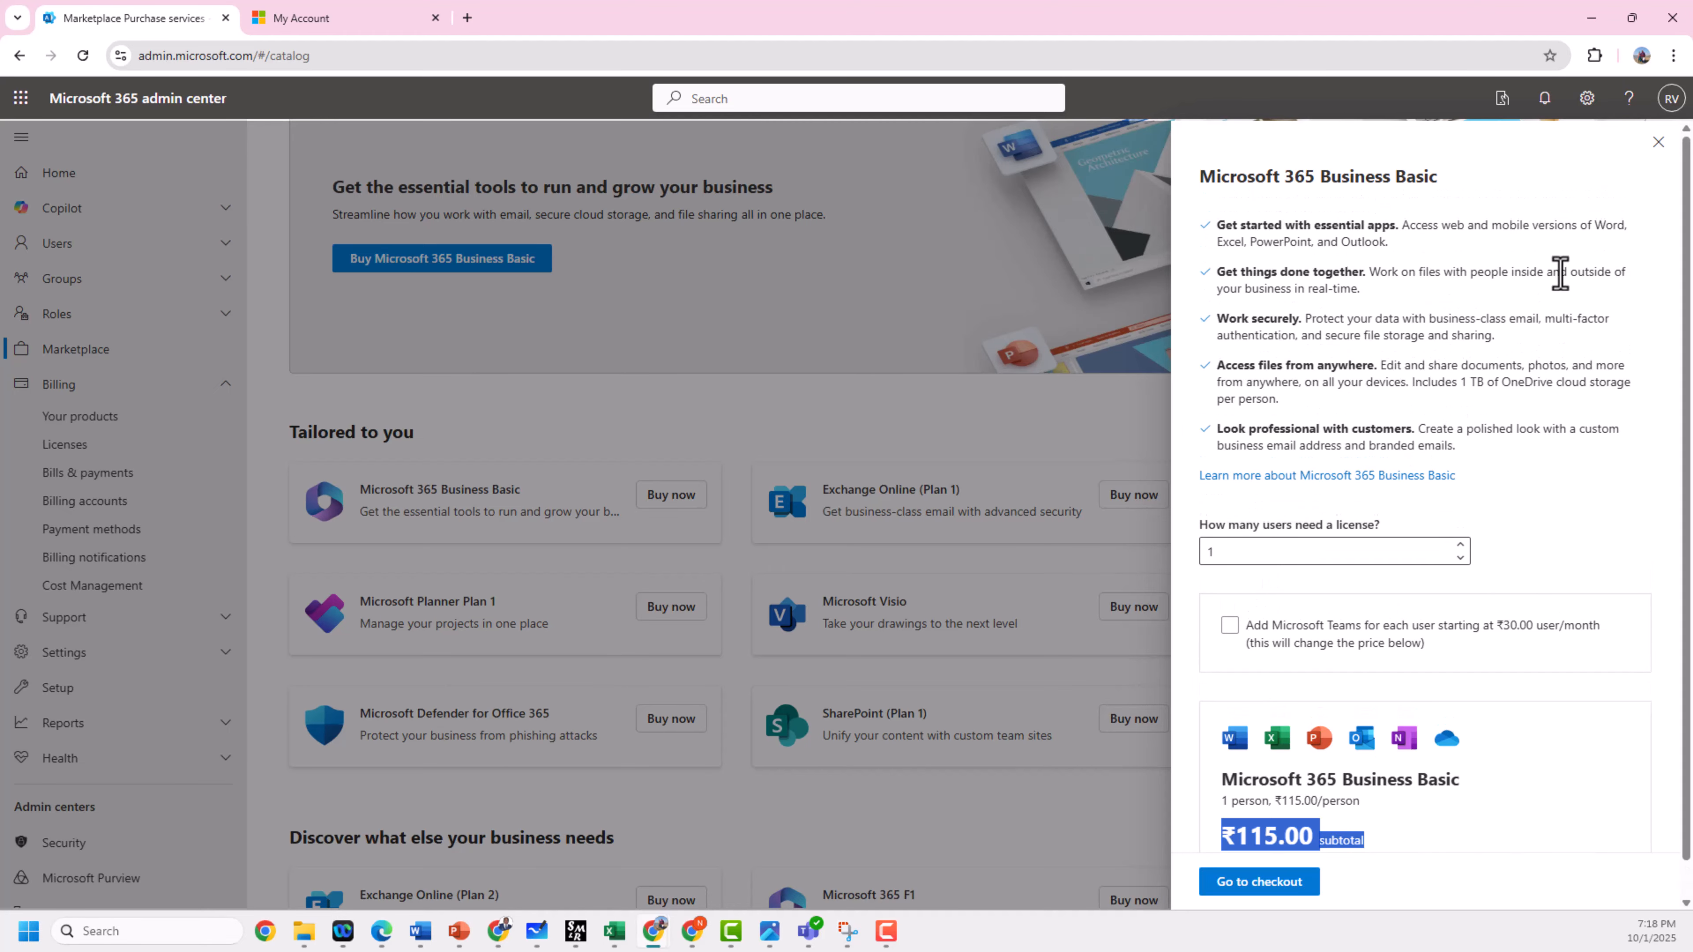
click(1657, 143)
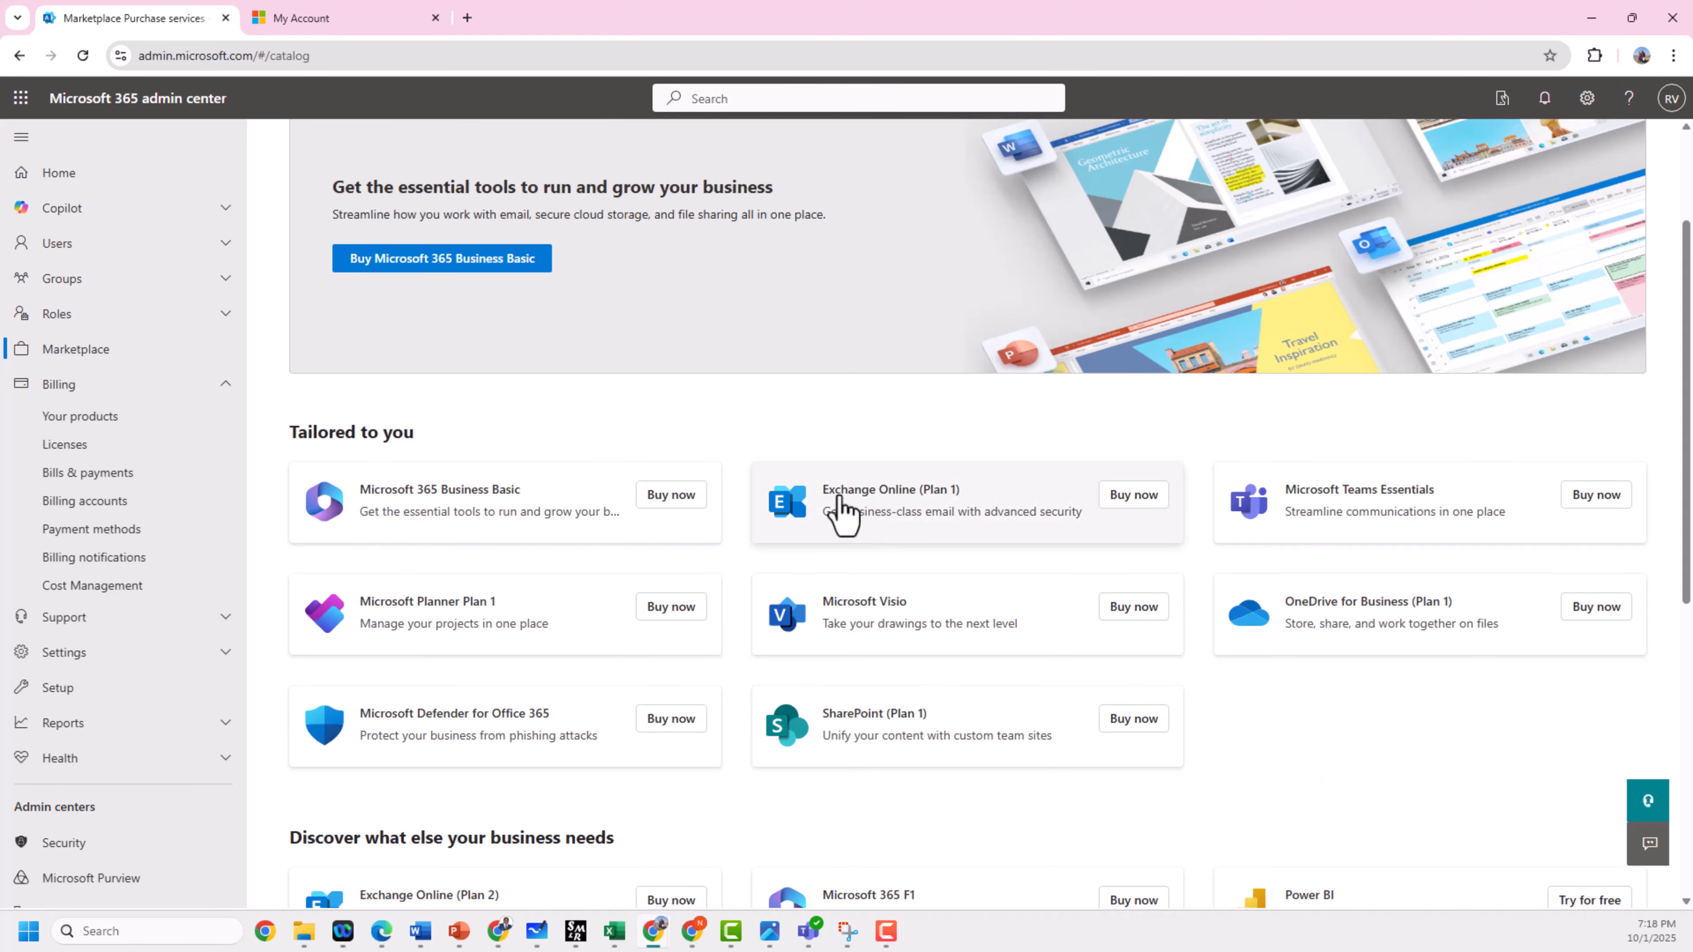
Switch to the PowerPoint presentation and copy the plan name Microsoft 365 Business Standard from the business-level plans table.
mouse_move(468, 942)
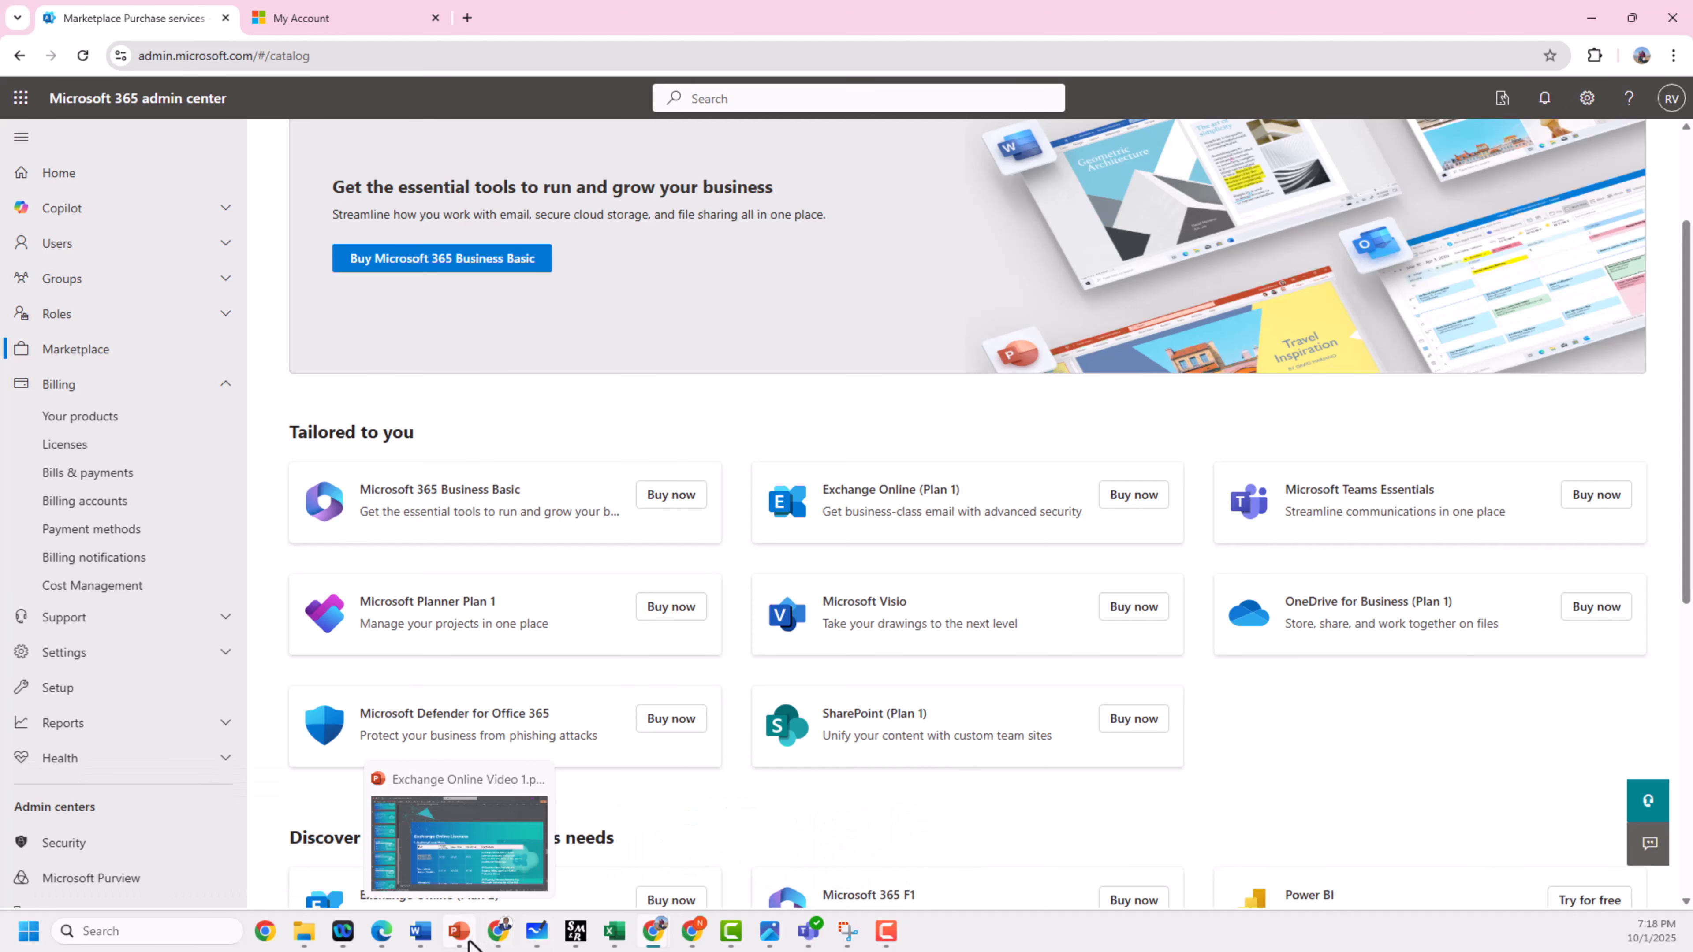
click(483, 879)
click(614, 733)
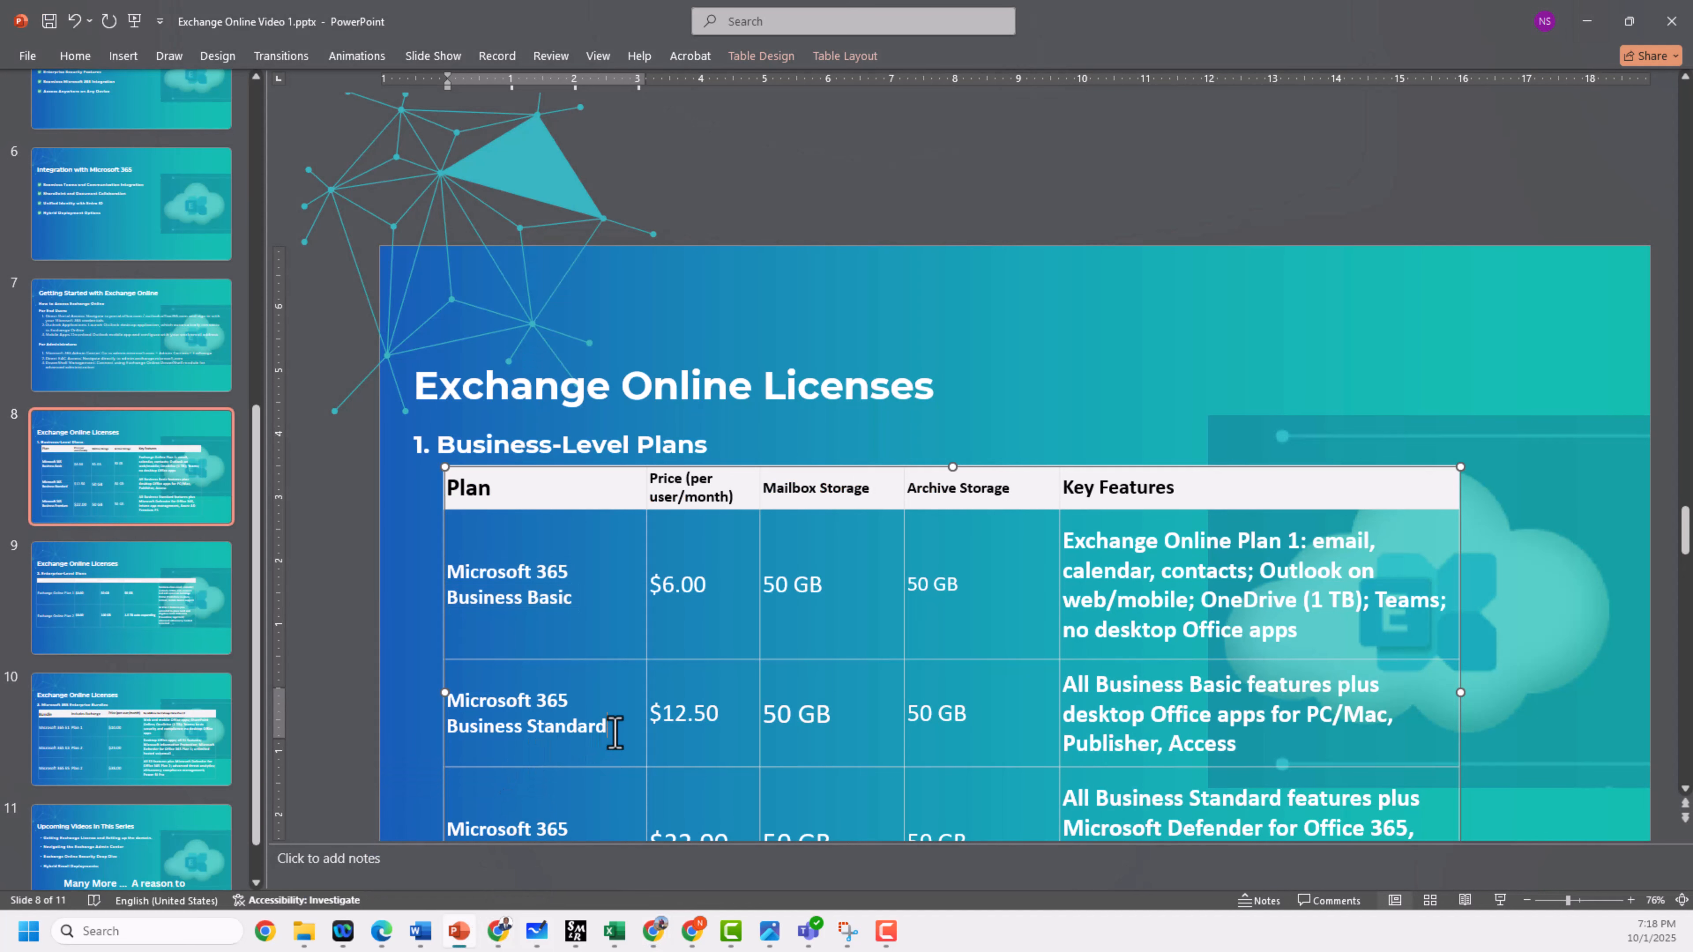
drag(614, 734, 455, 702)
key(ctrl+c)
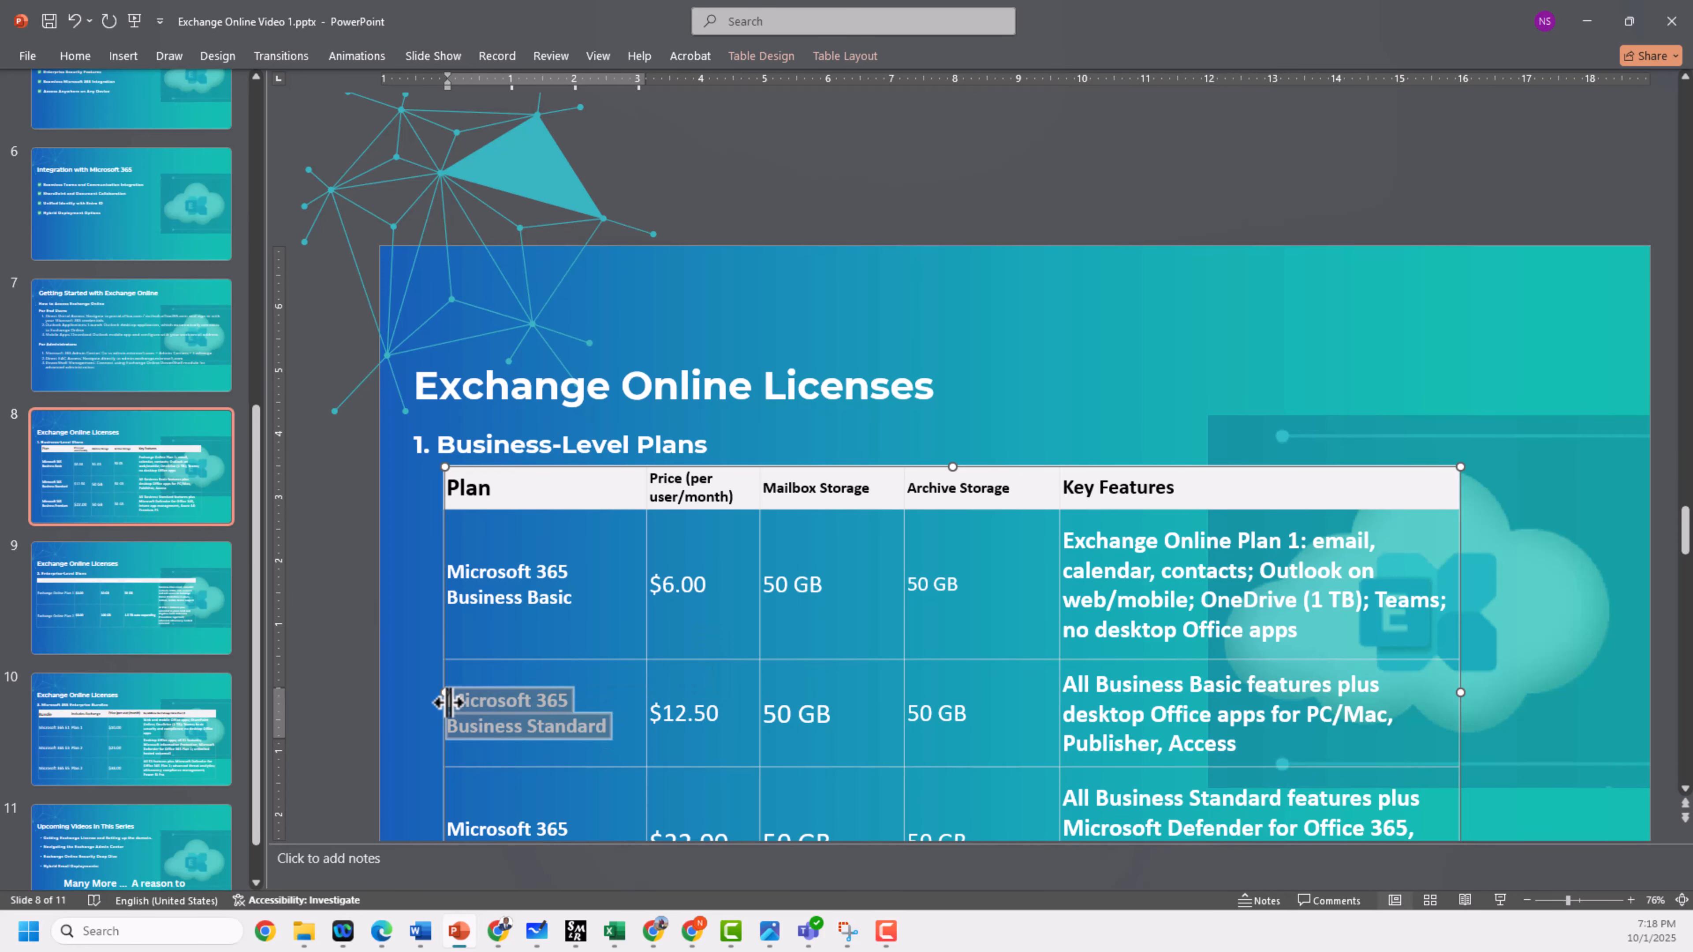
Return to the Marketplace page in Chrome and open the full list of Microsoft products.
click(1588, 20)
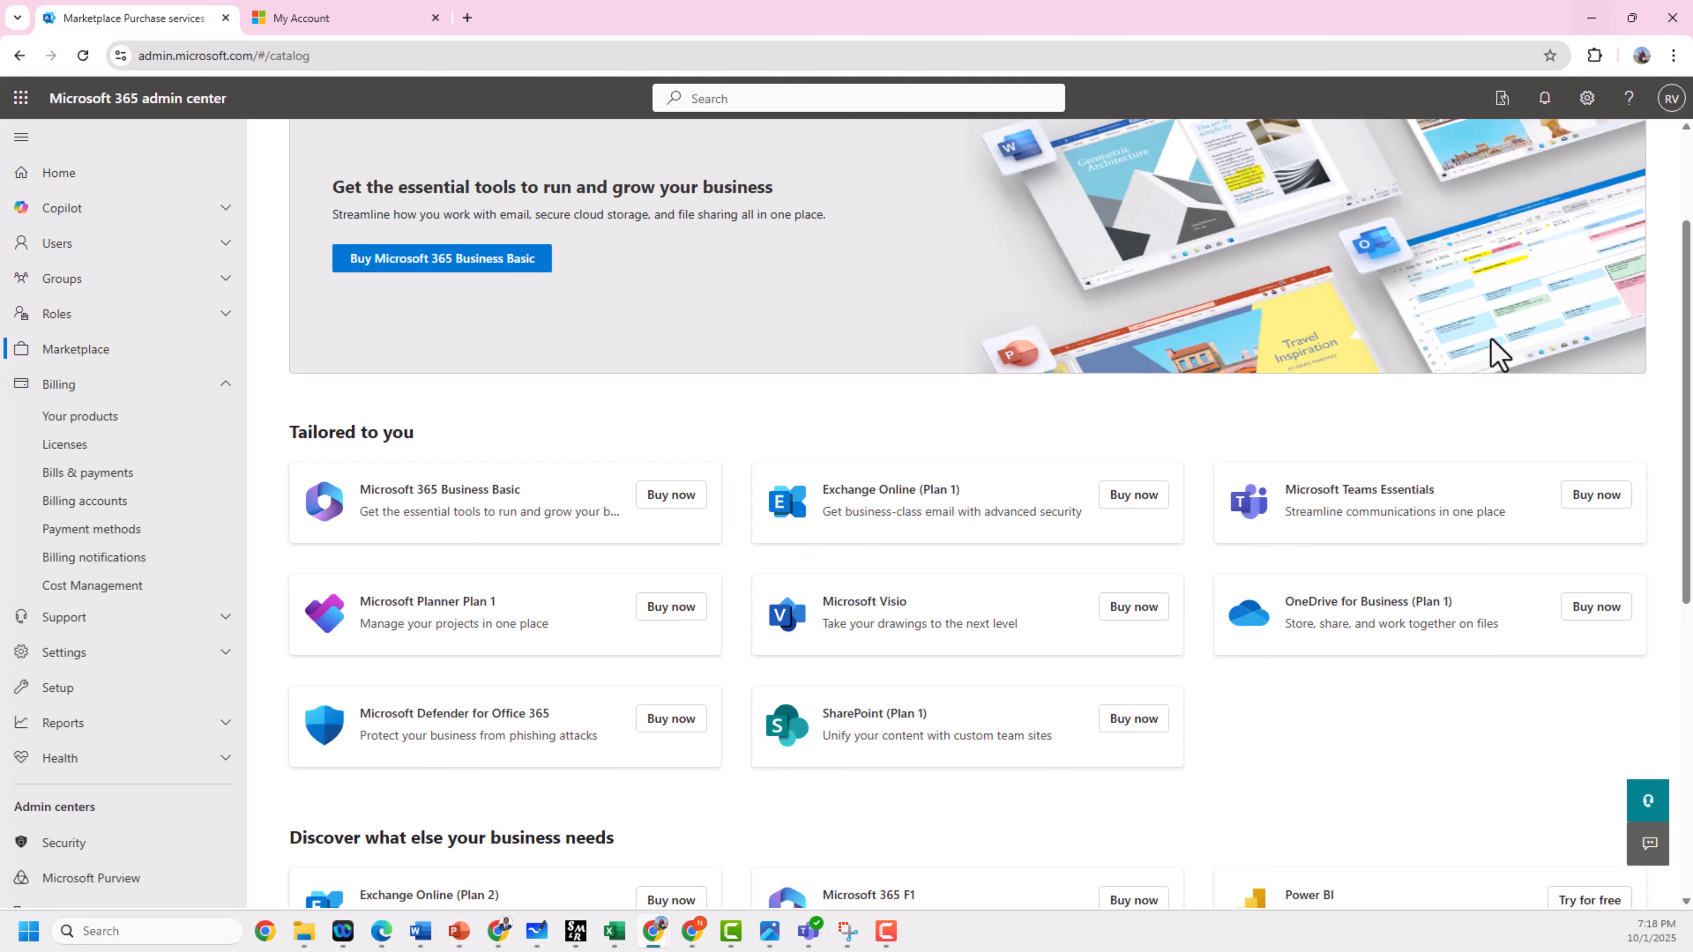
scroll(1229, 677, up, 2)
scroll(1251, 666, down, 5)
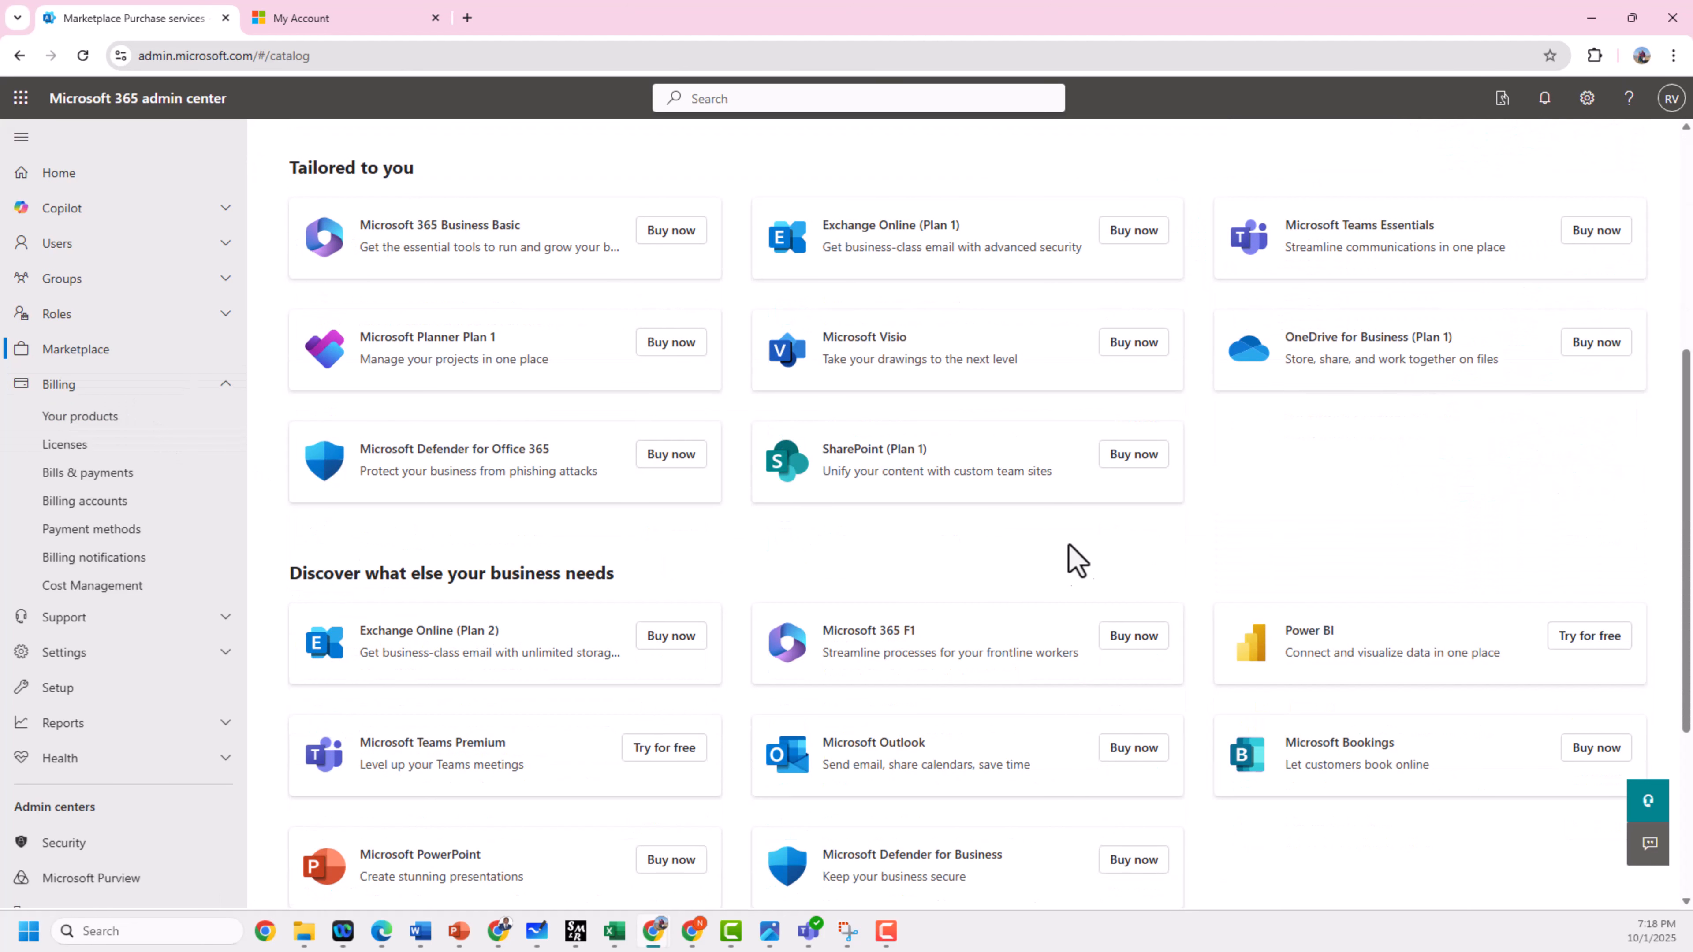
scroll(1096, 631, down, 5)
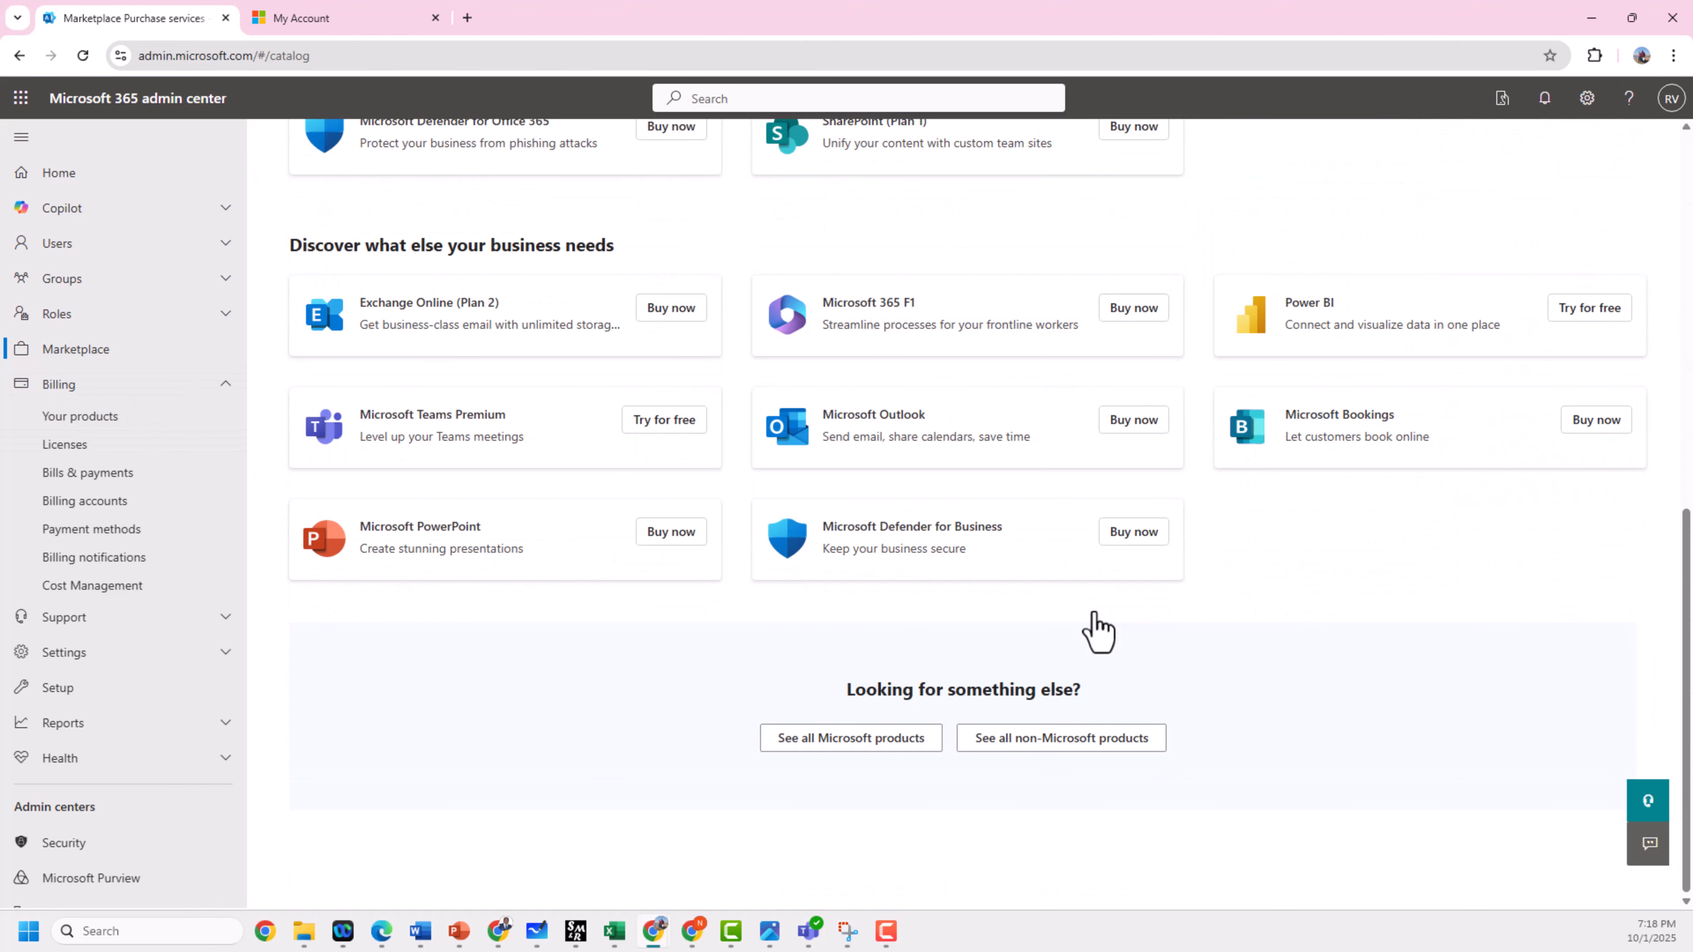
click(851, 739)
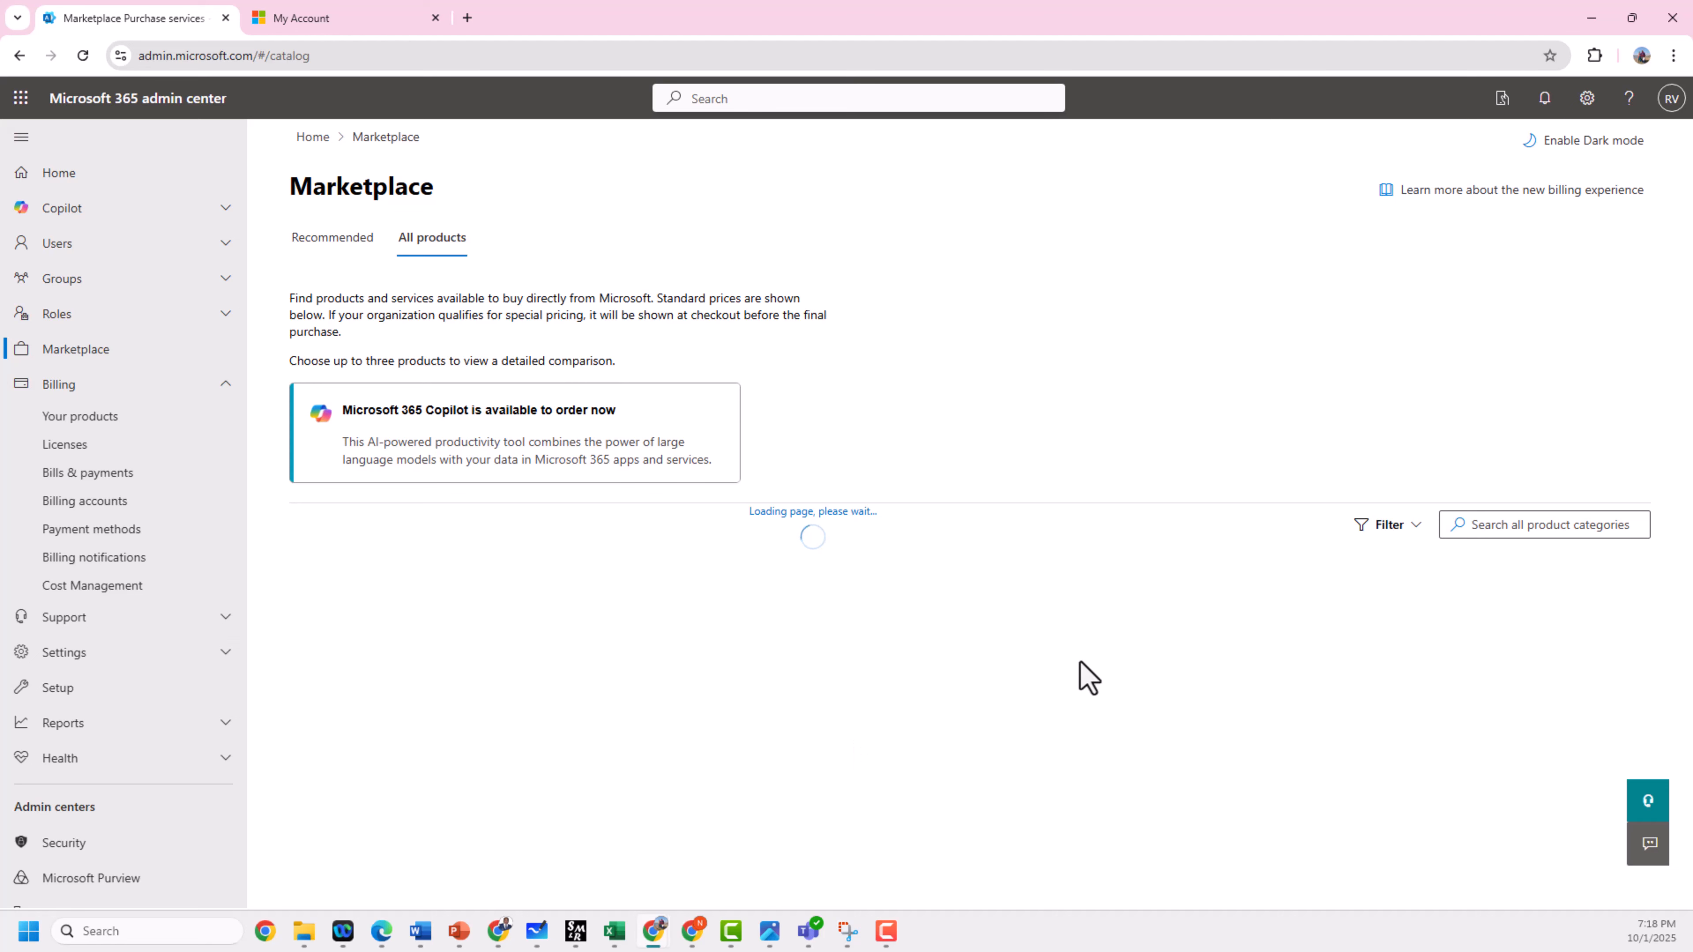
Search all product categories for the copied name Microsoft 365 Business Standard and examine the listed plans, including the Business Standard trial.
click(1585, 527)
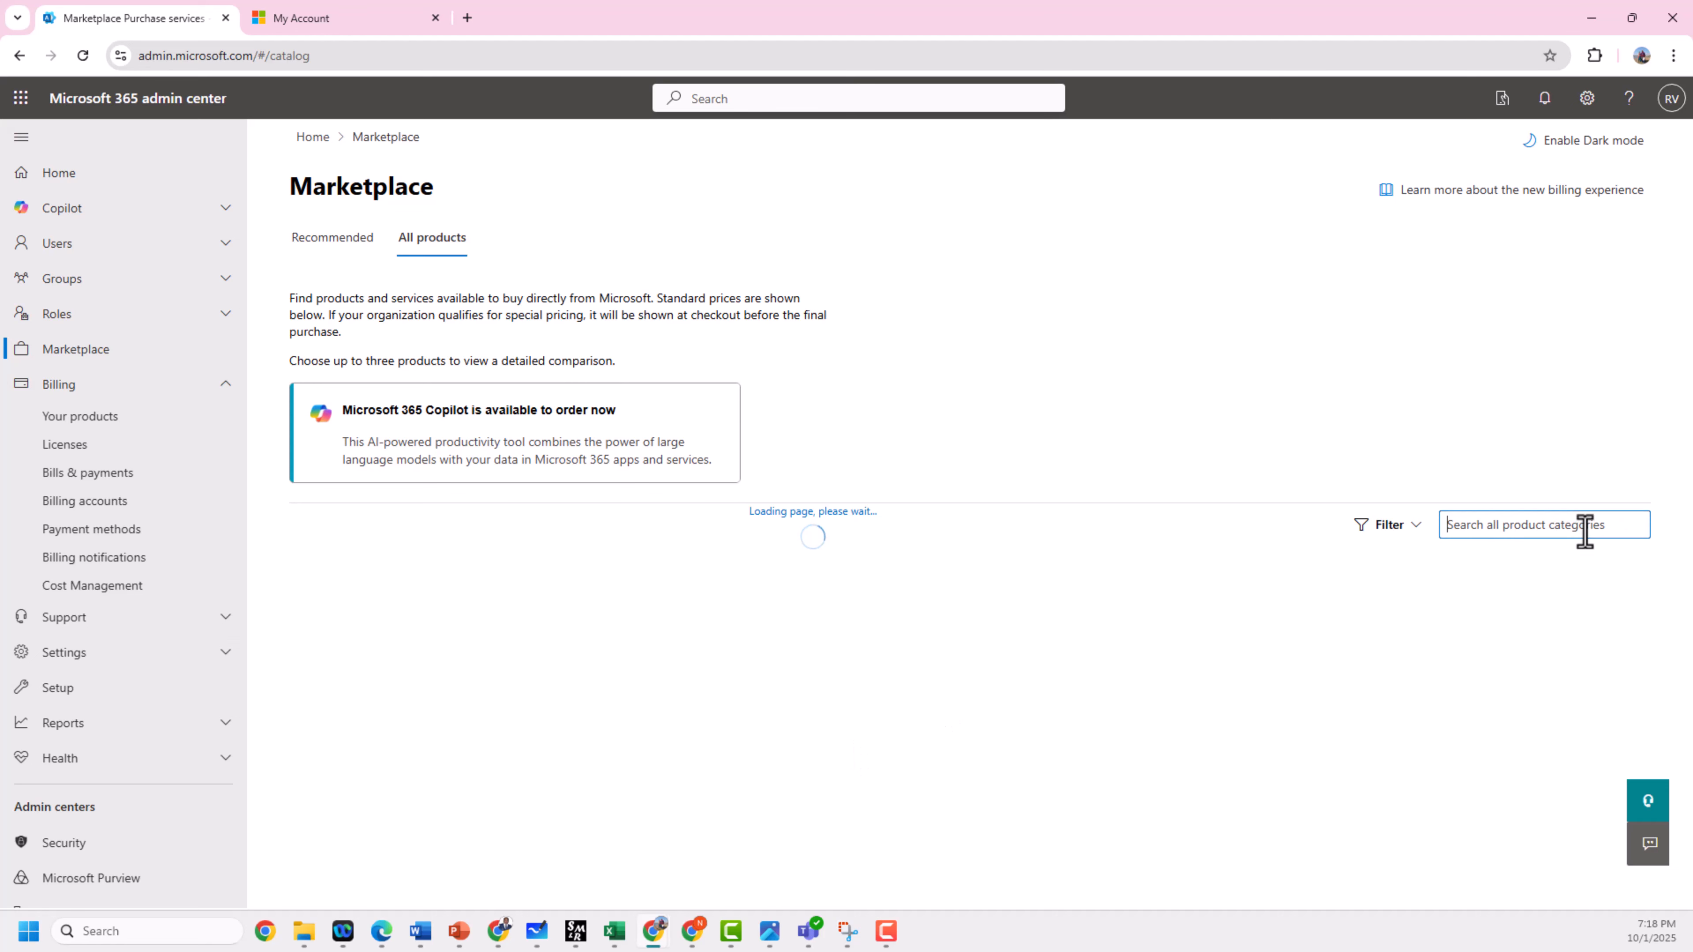
key(ctrl+v)
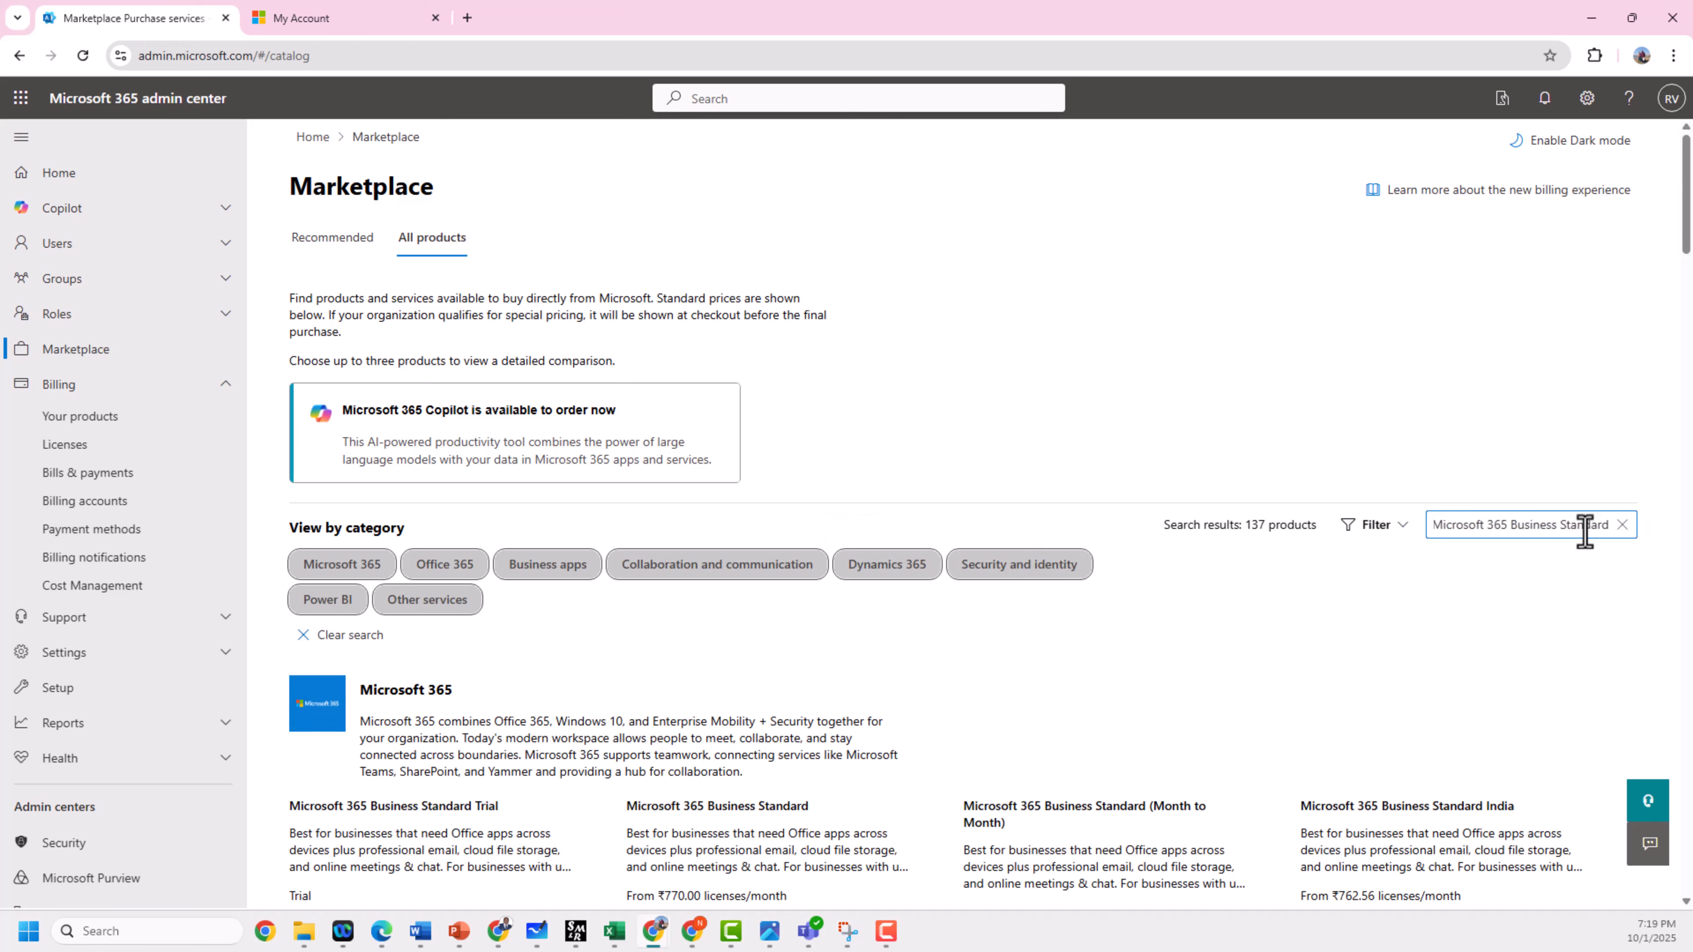
scroll(1009, 680, down, 5)
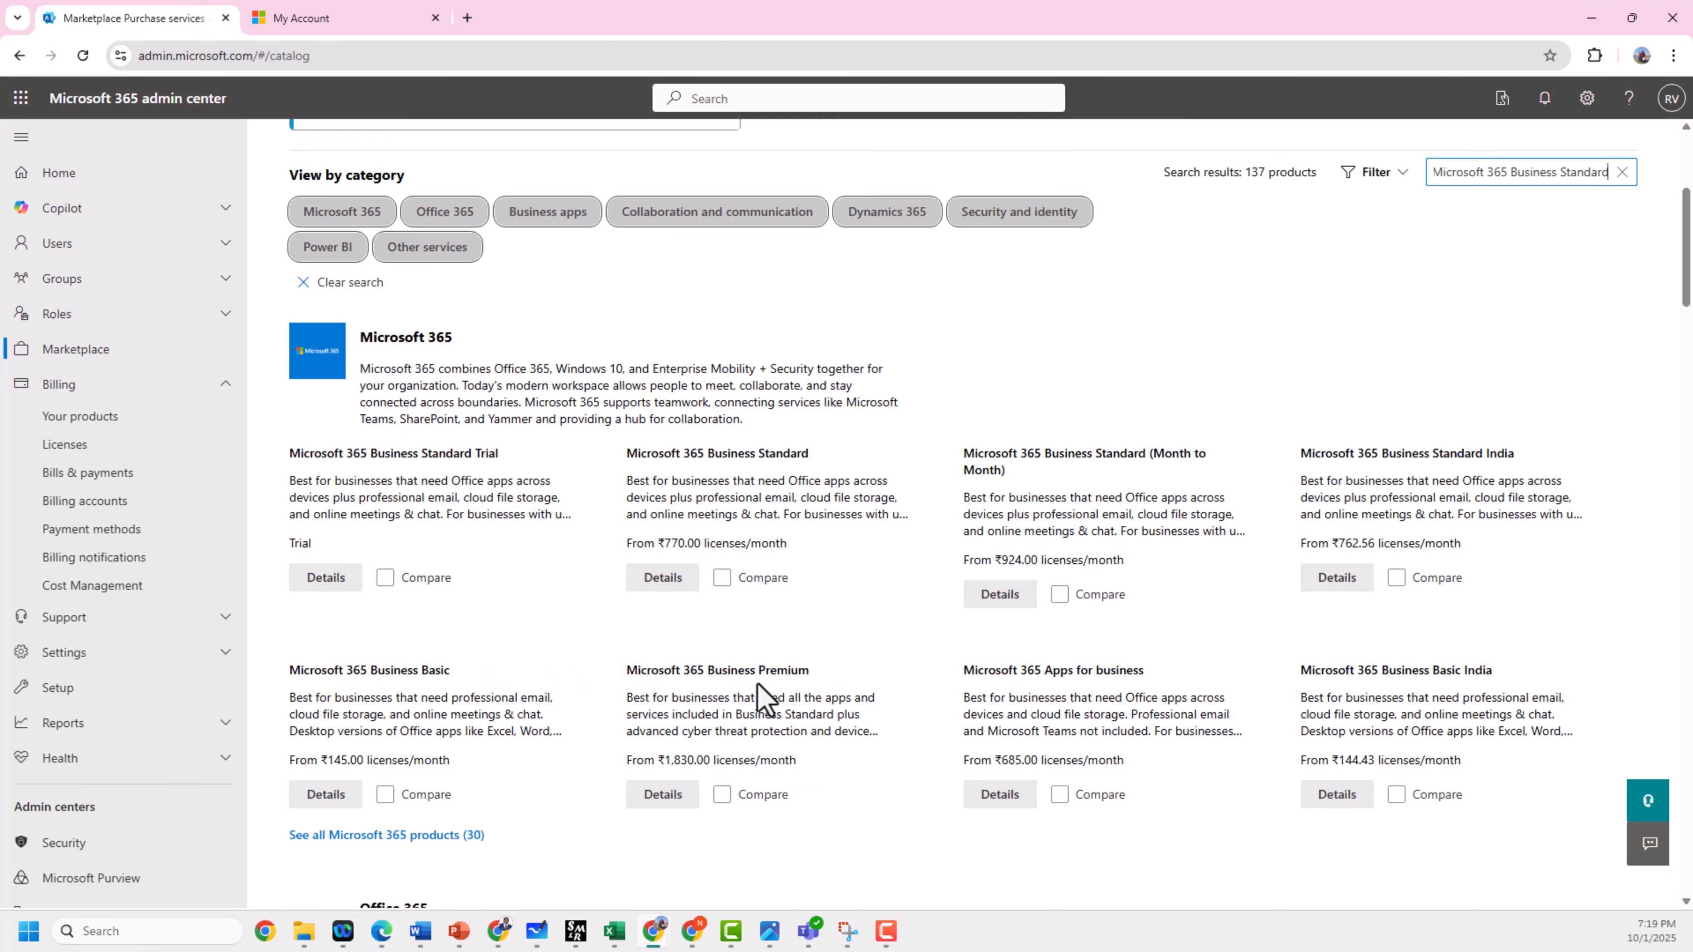
scroll(758, 684, down, 4)
scroll(758, 684, down, 5)
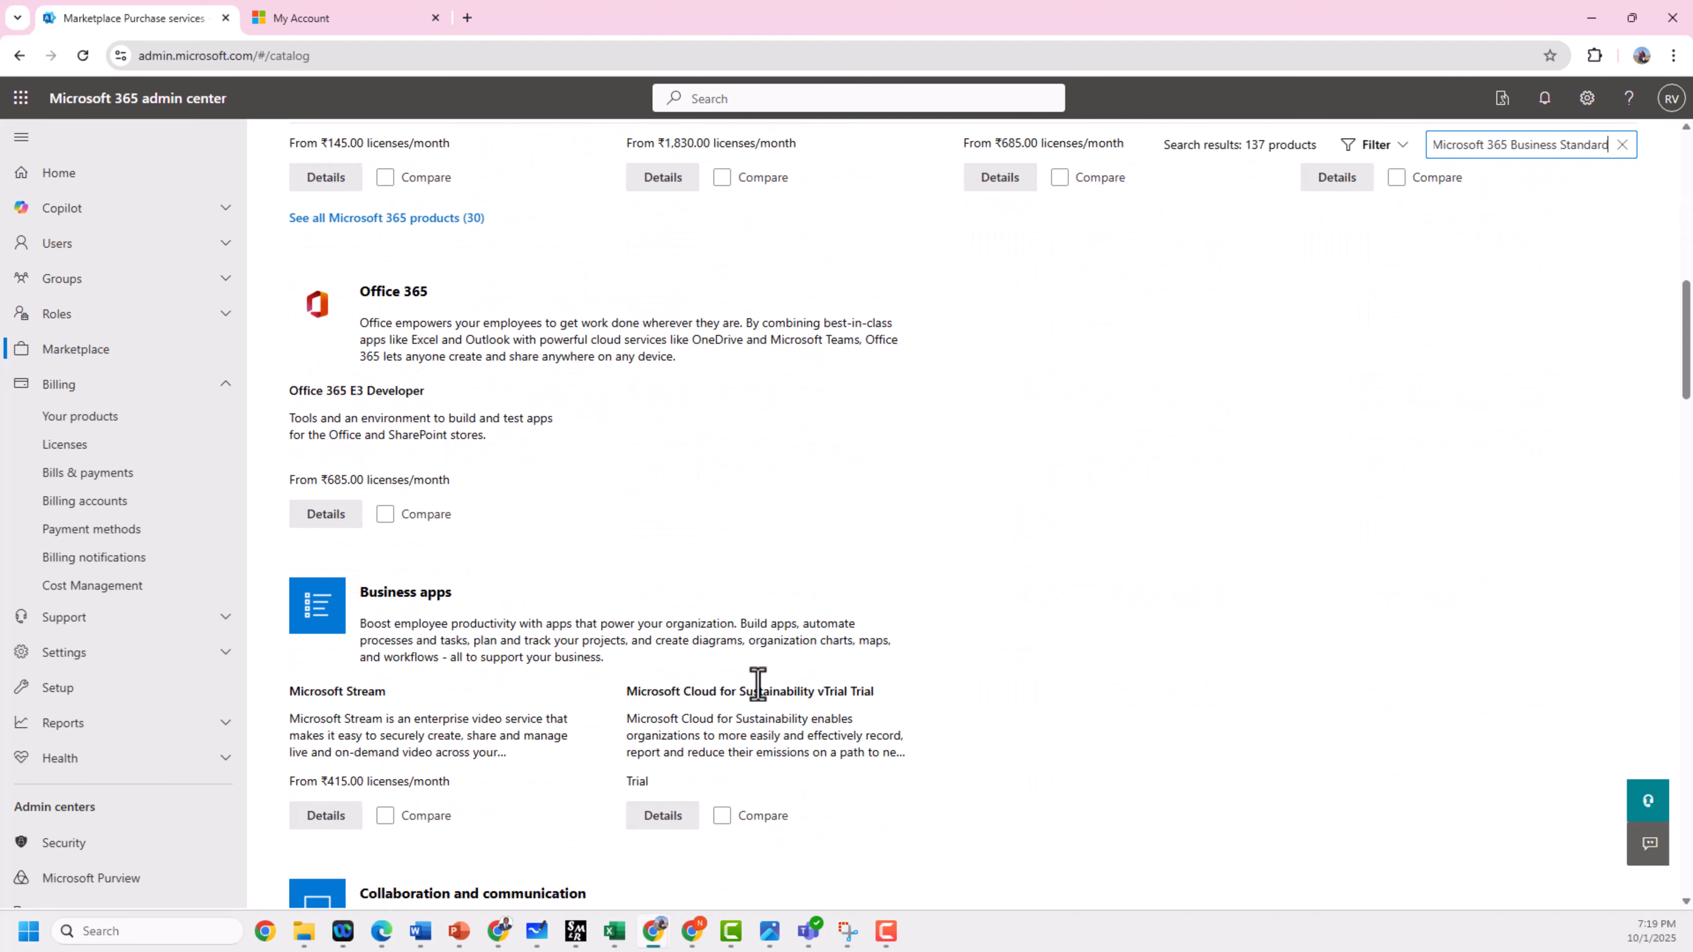
scroll(758, 684, down, 5)
scroll(758, 684, down, 6)
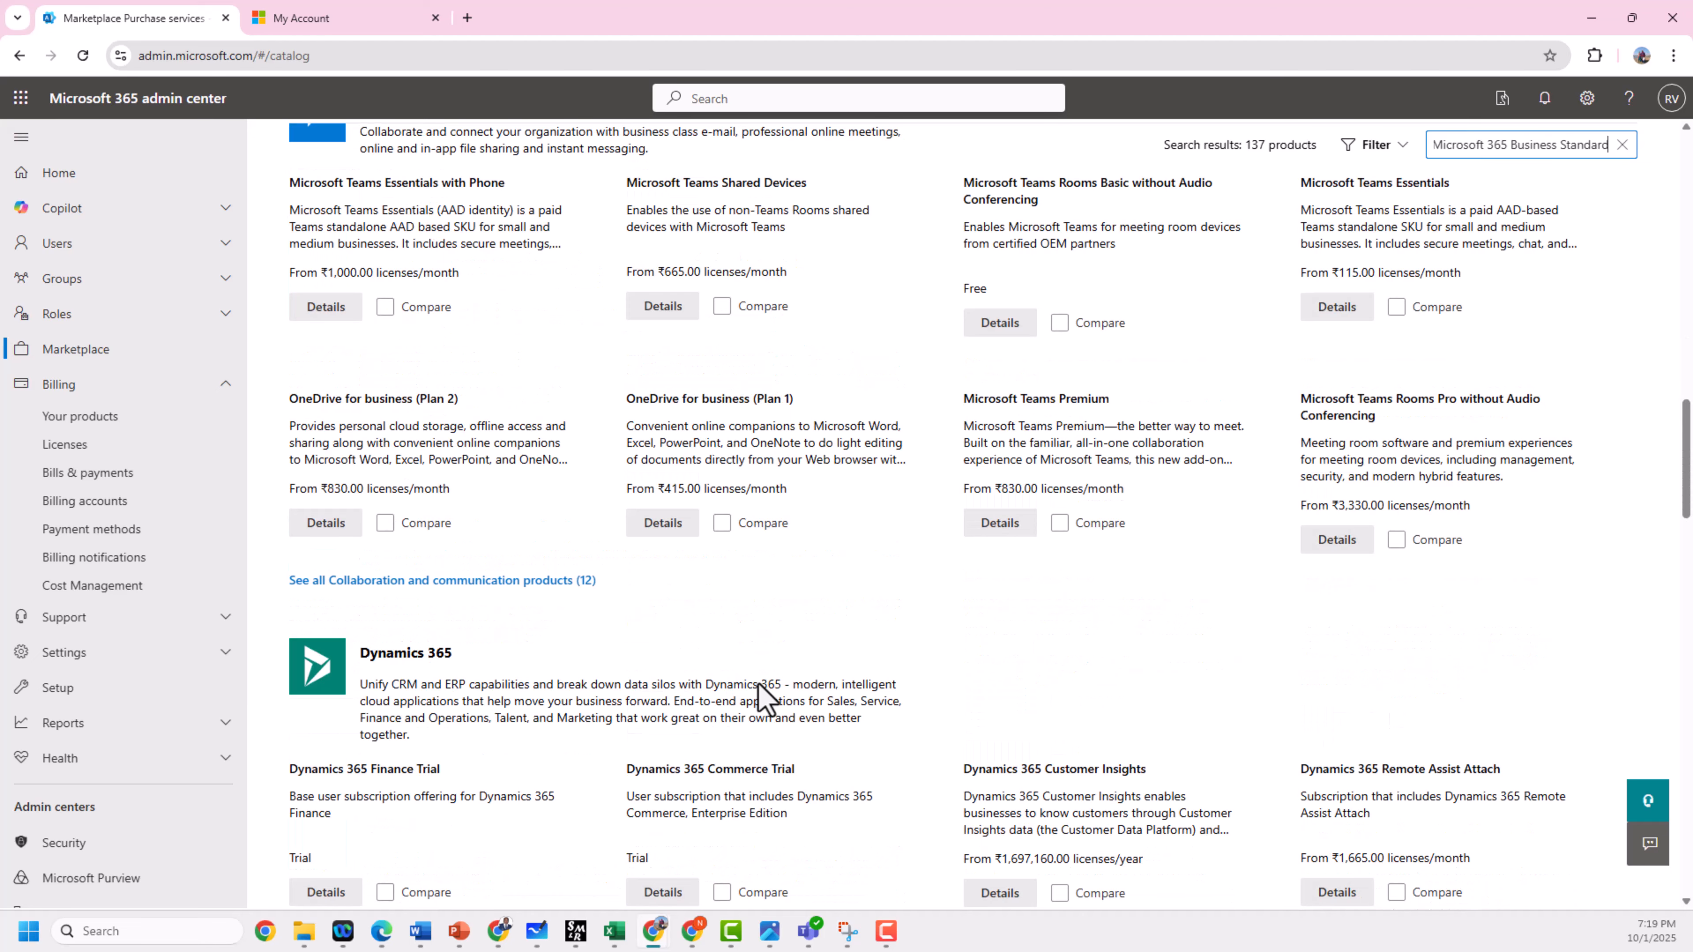
scroll(758, 684, up, 20)
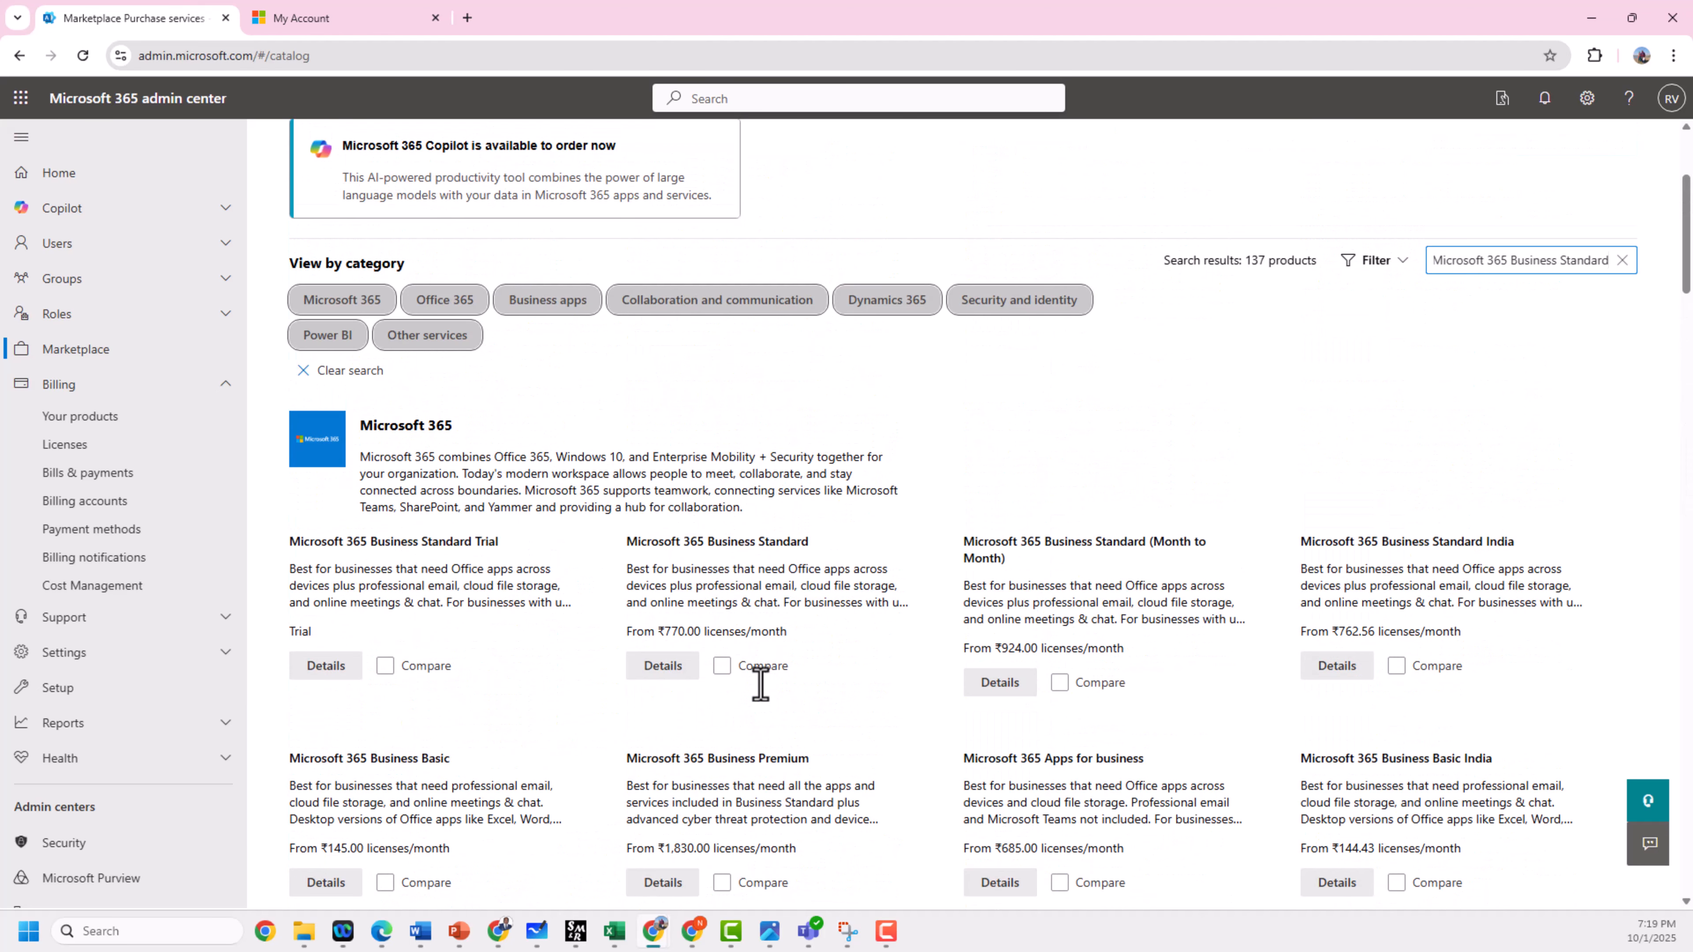
drag(627, 541, 844, 546)
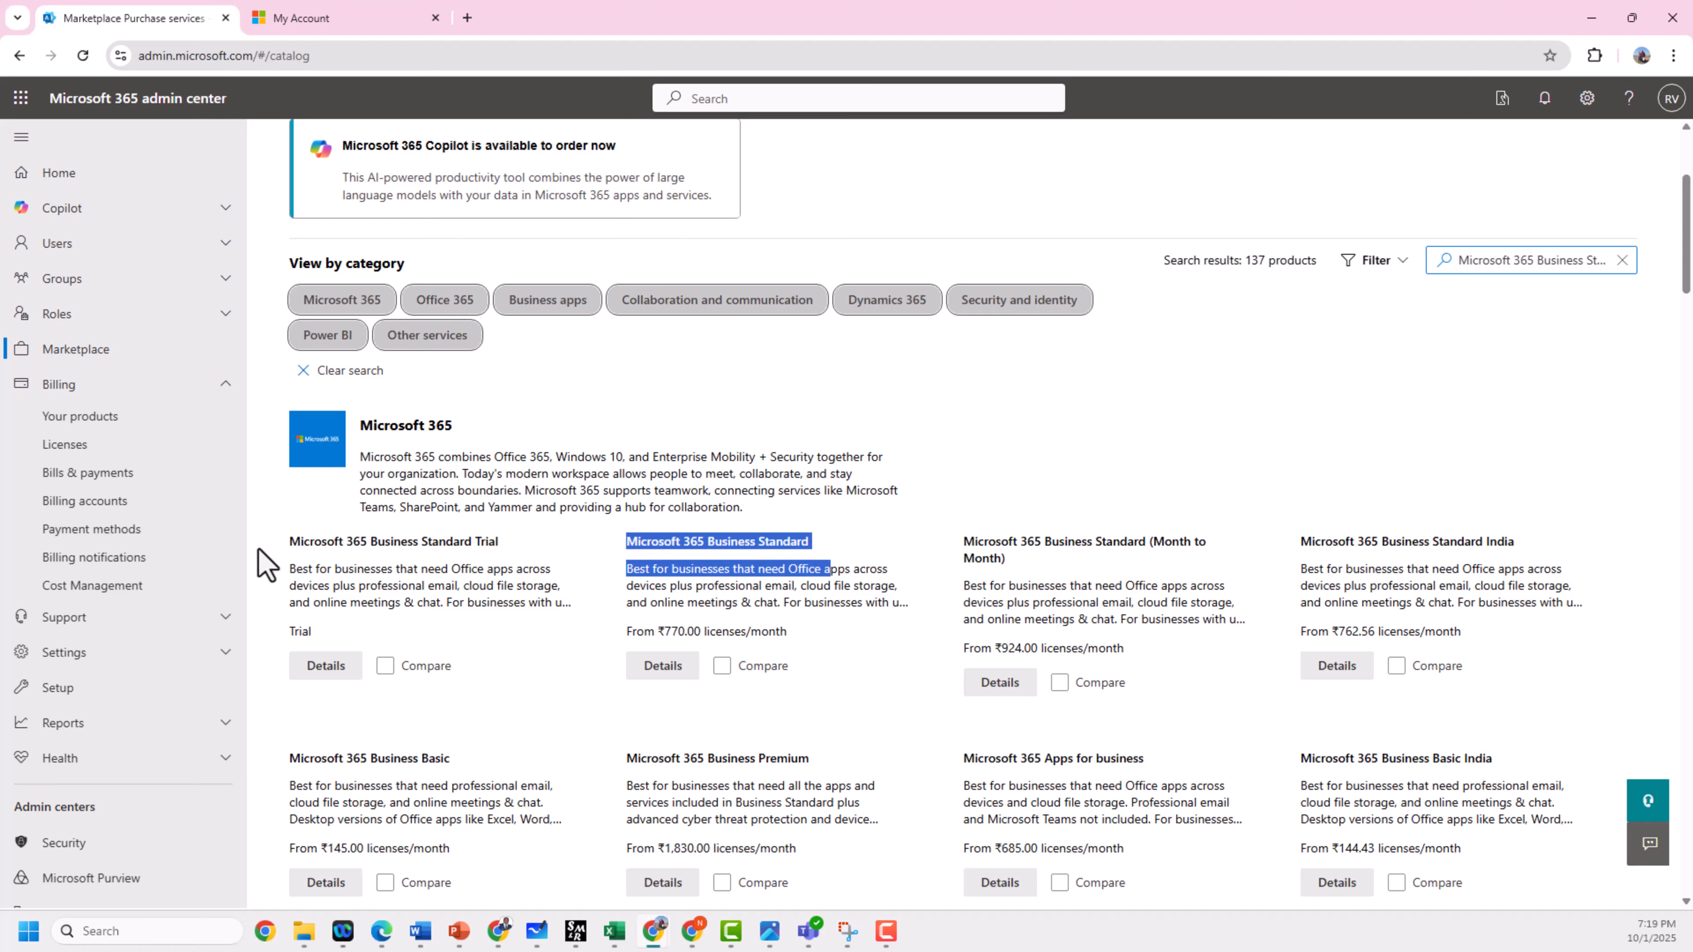
click(286, 557)
drag(286, 557, 510, 554)
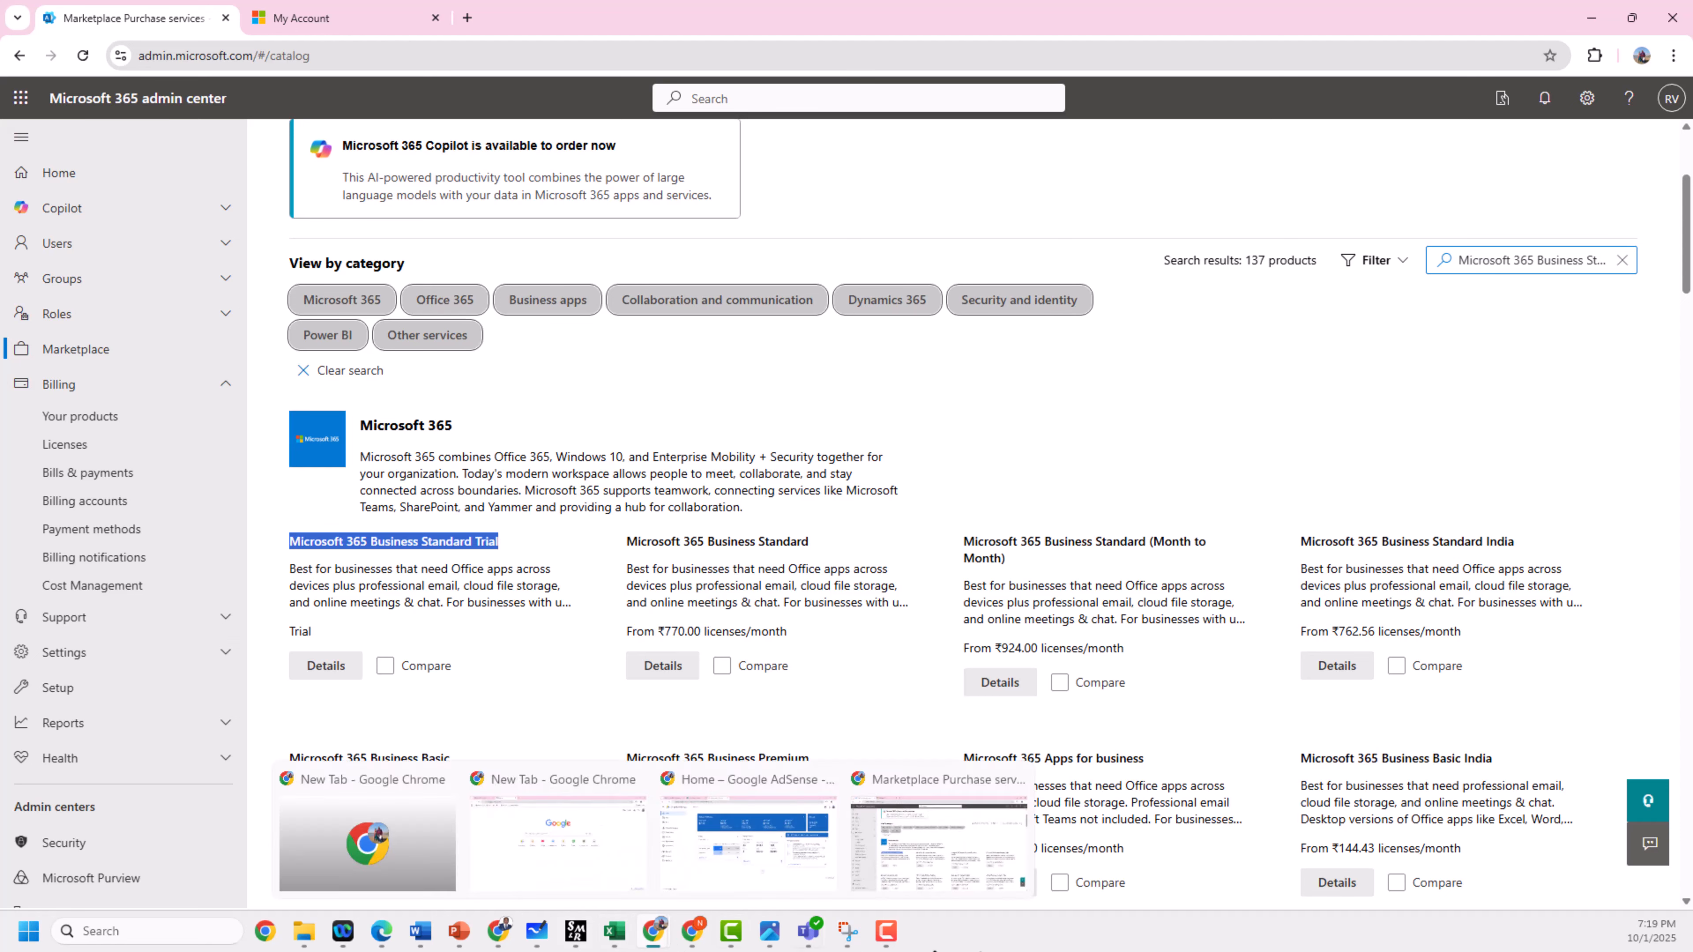
Switch to PowerPoint and highlight the Microsoft 365 Business Premium plan name in the business-level plans table.
click(459, 932)
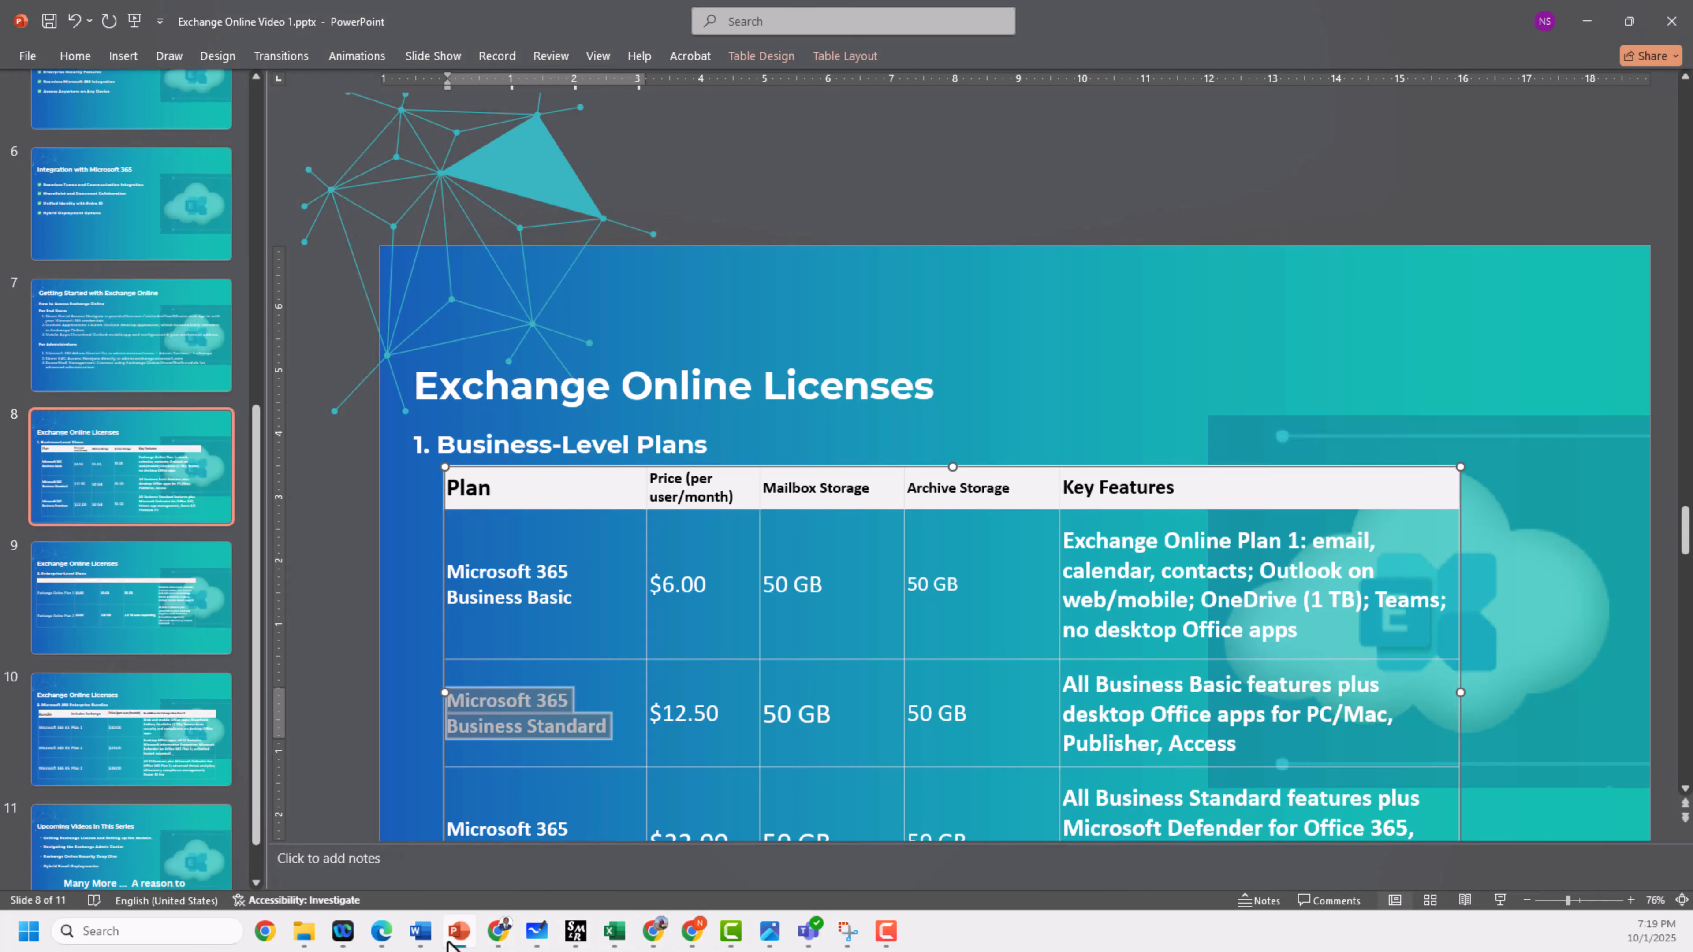
scroll(627, 646, down, 2)
scroll(626, 647, down, 1)
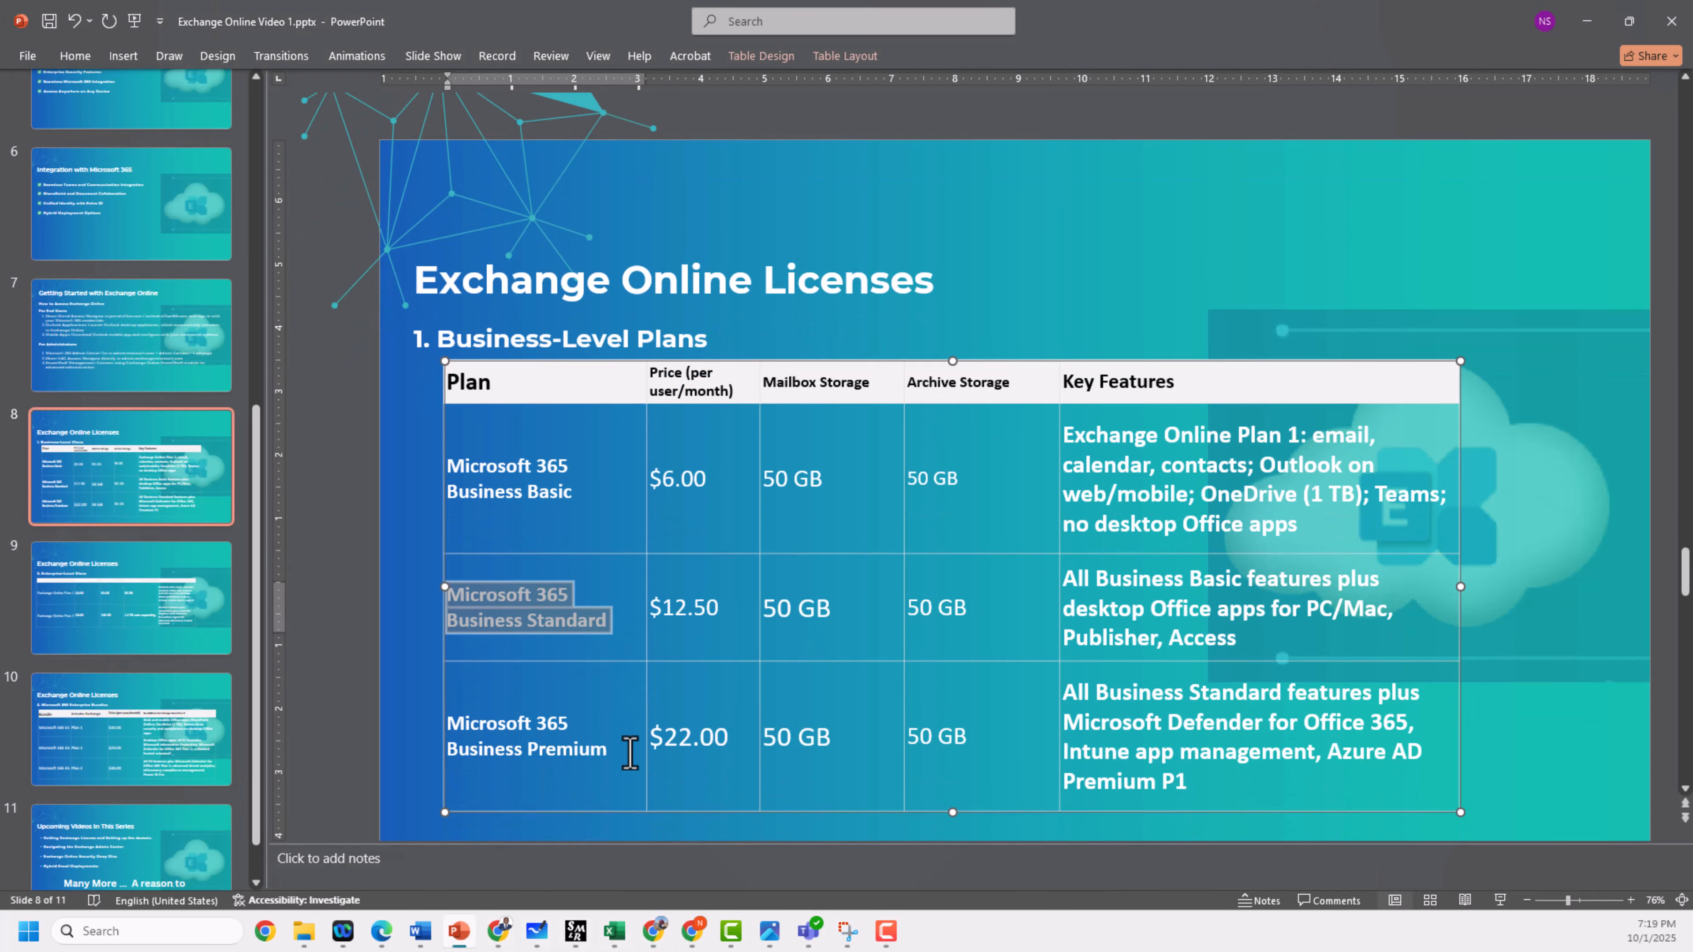
drag(610, 753, 487, 737)
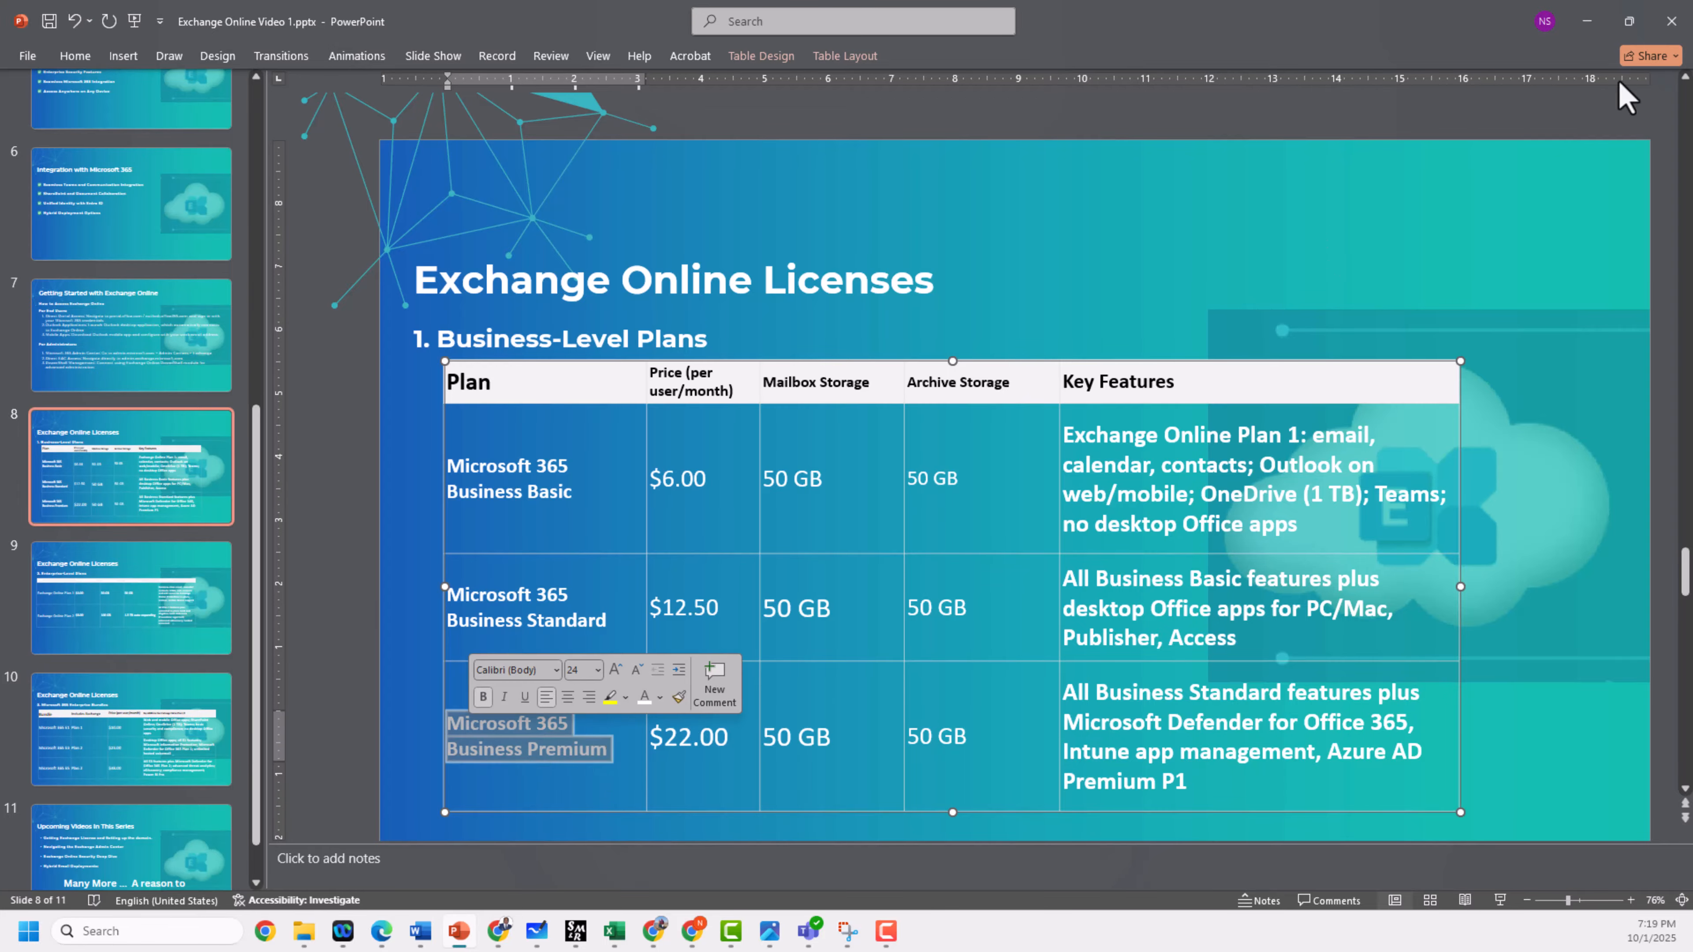
Switch back to Chrome and shorten the Marketplace product search to Microsoft 365 Business.
click(1587, 21)
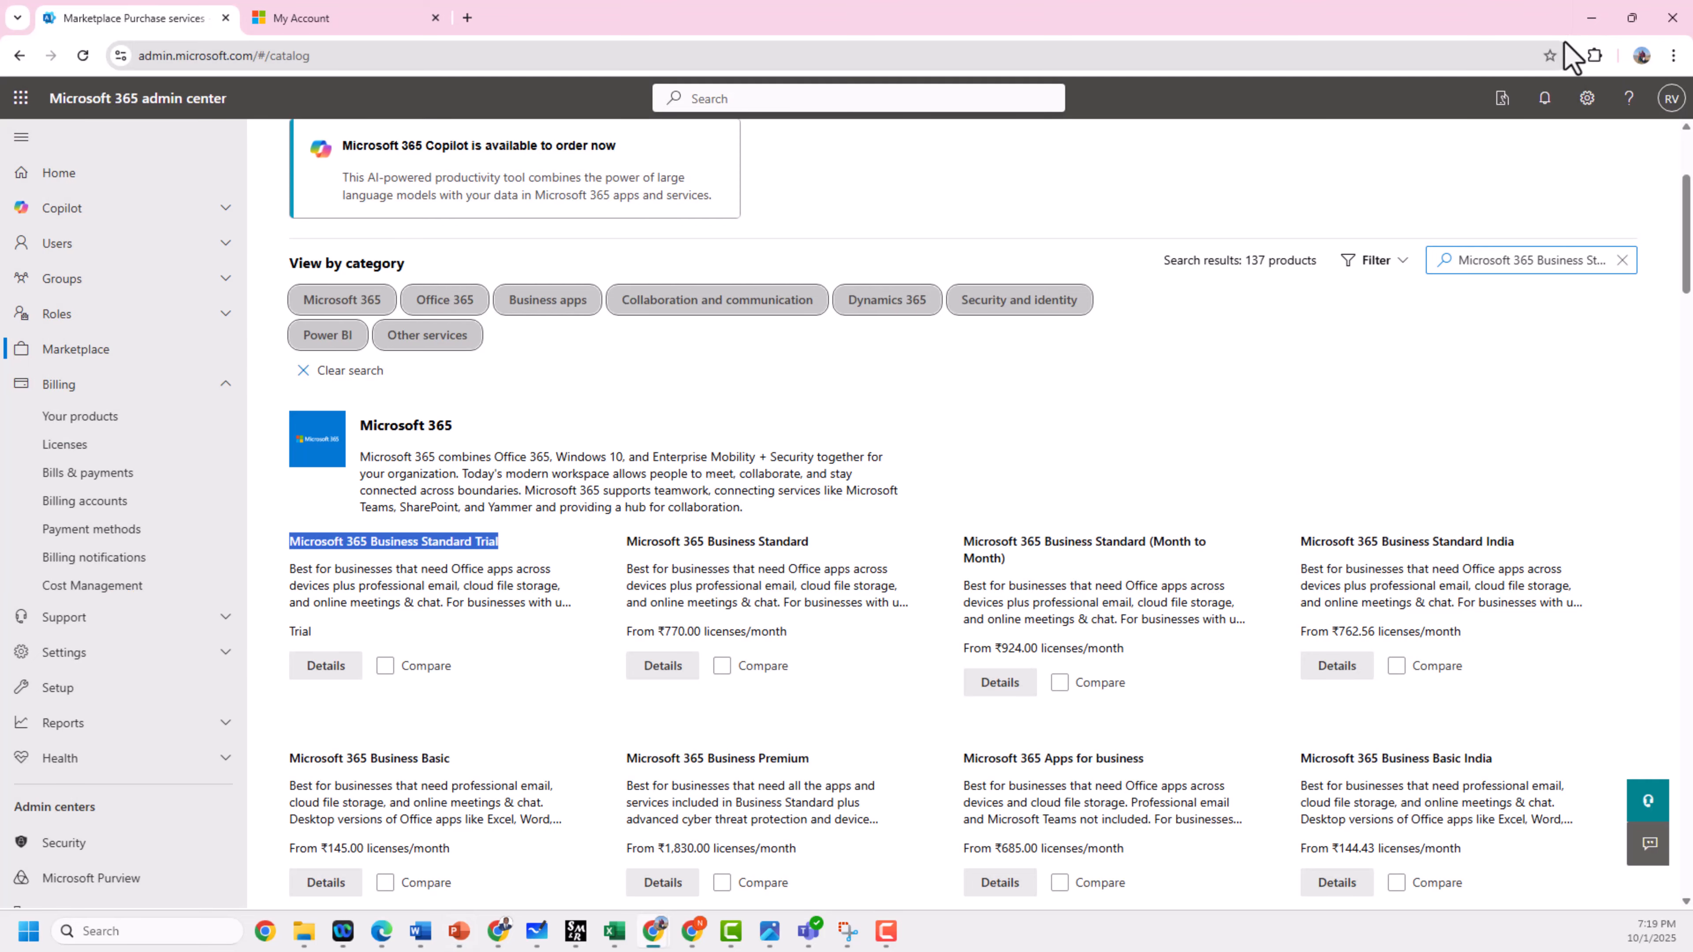
triple_click(1541, 260)
key(ctrl+c)
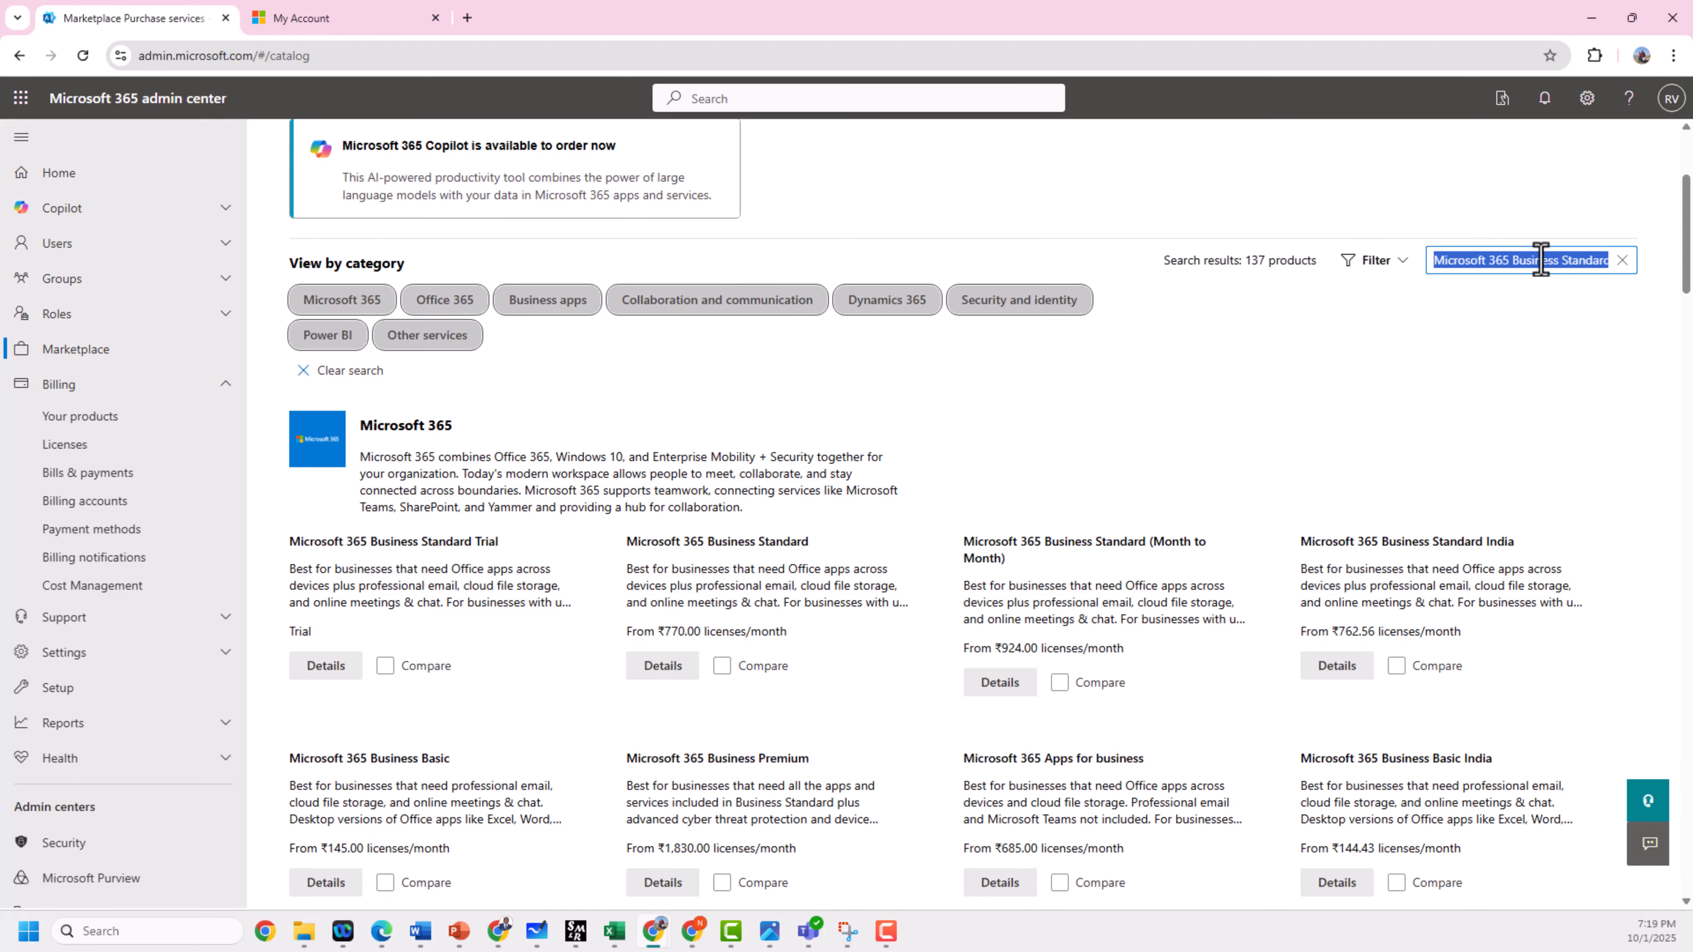
click(1540, 261)
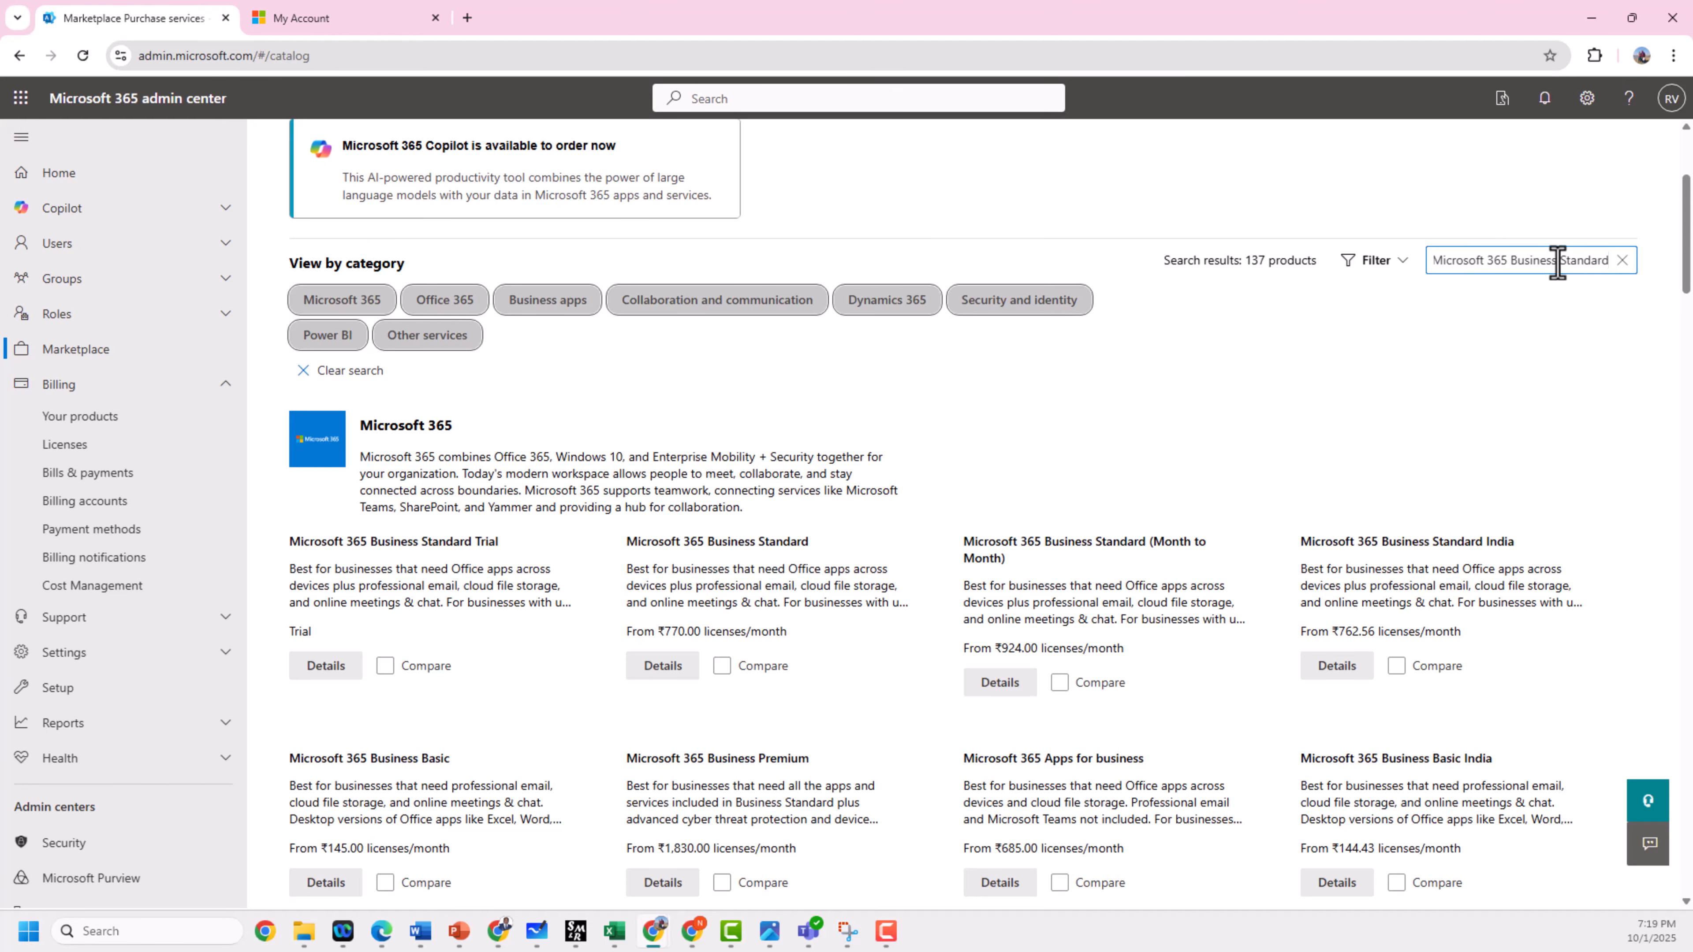
drag(1553, 261, 1631, 275)
key(BackSpace)
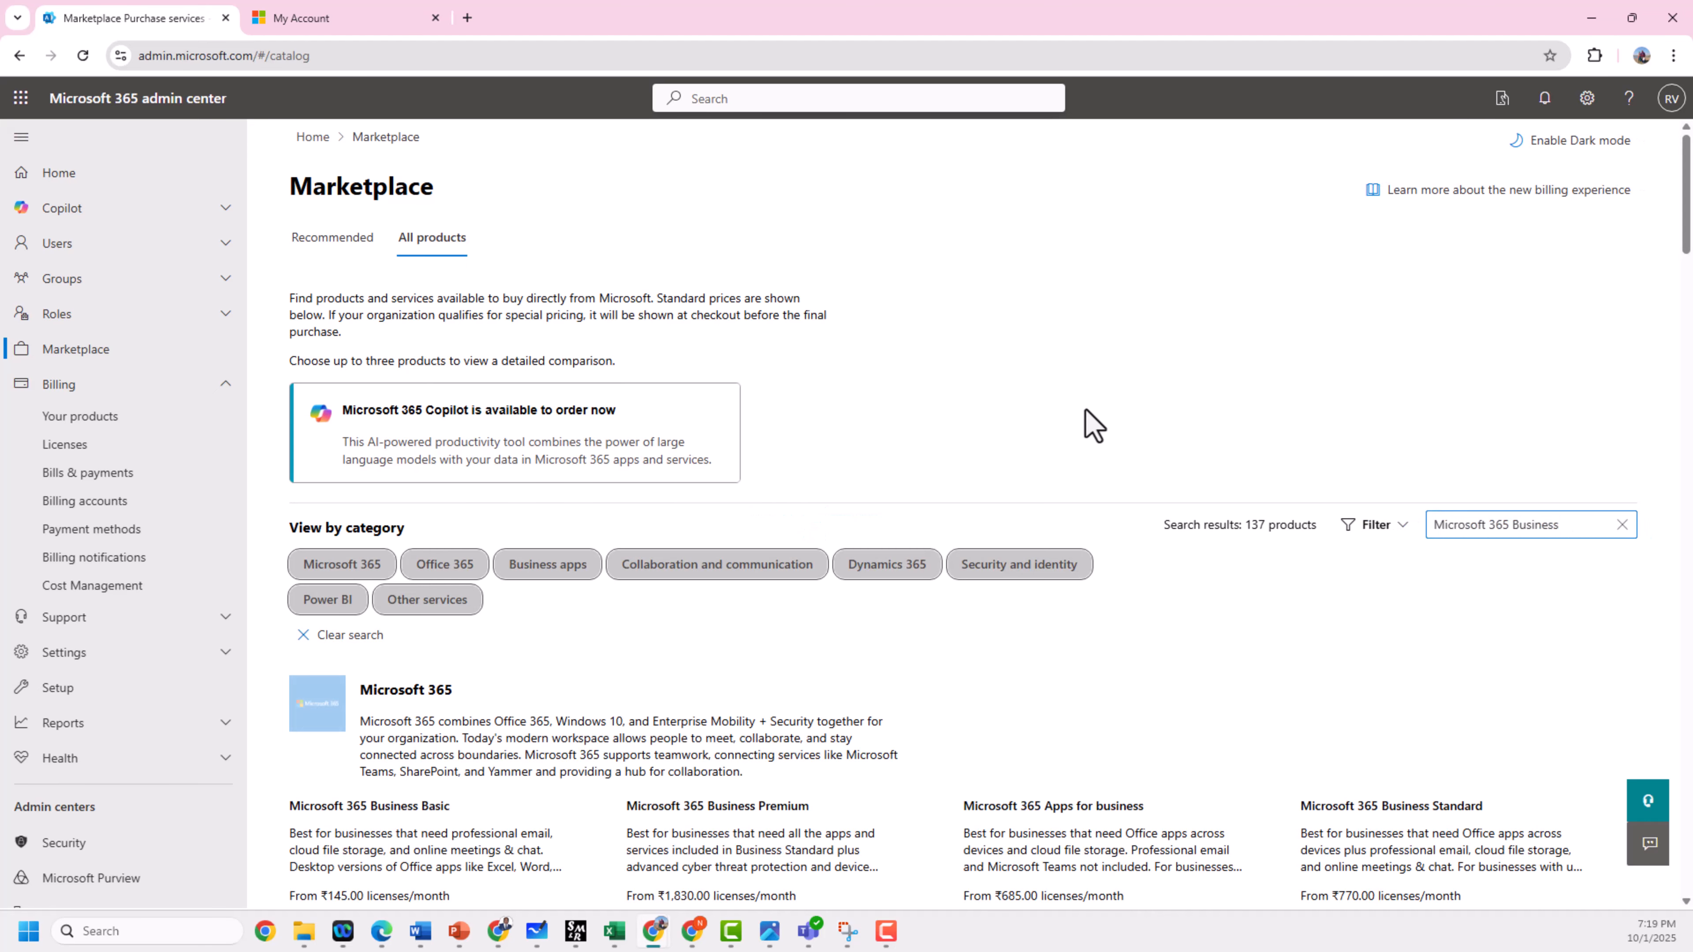
Examine the Microsoft 365 Business Premium, Business Basic and Apps for business entries in the product list.
scroll(1093, 427, down, 4)
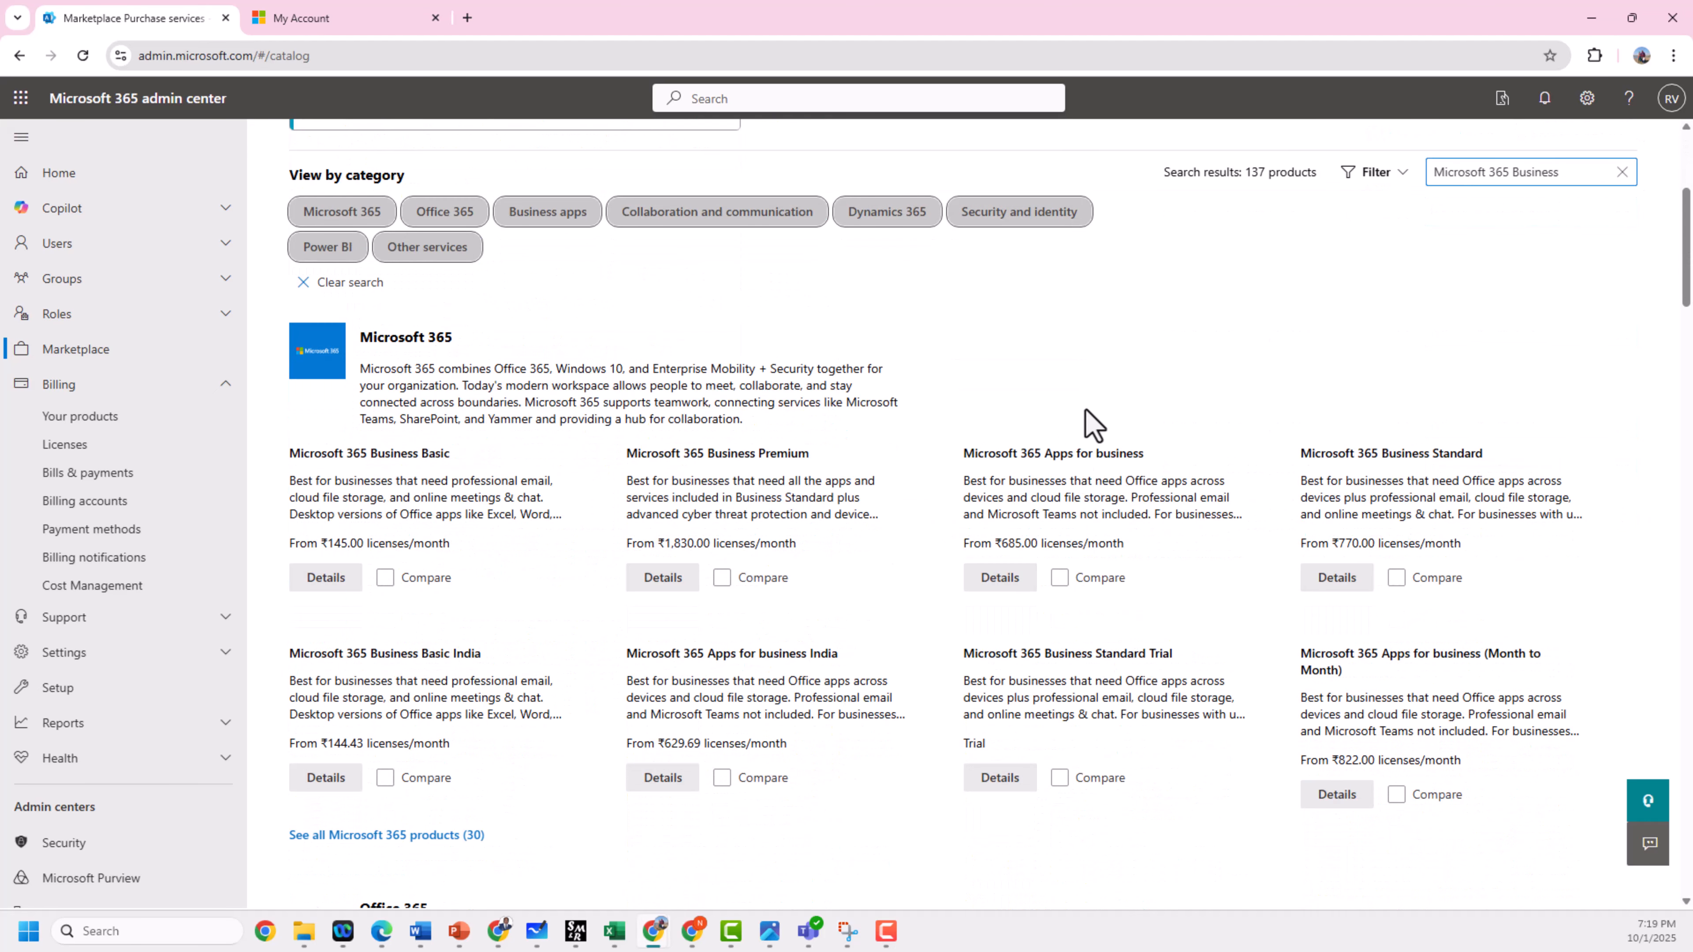
triple_click(714, 459)
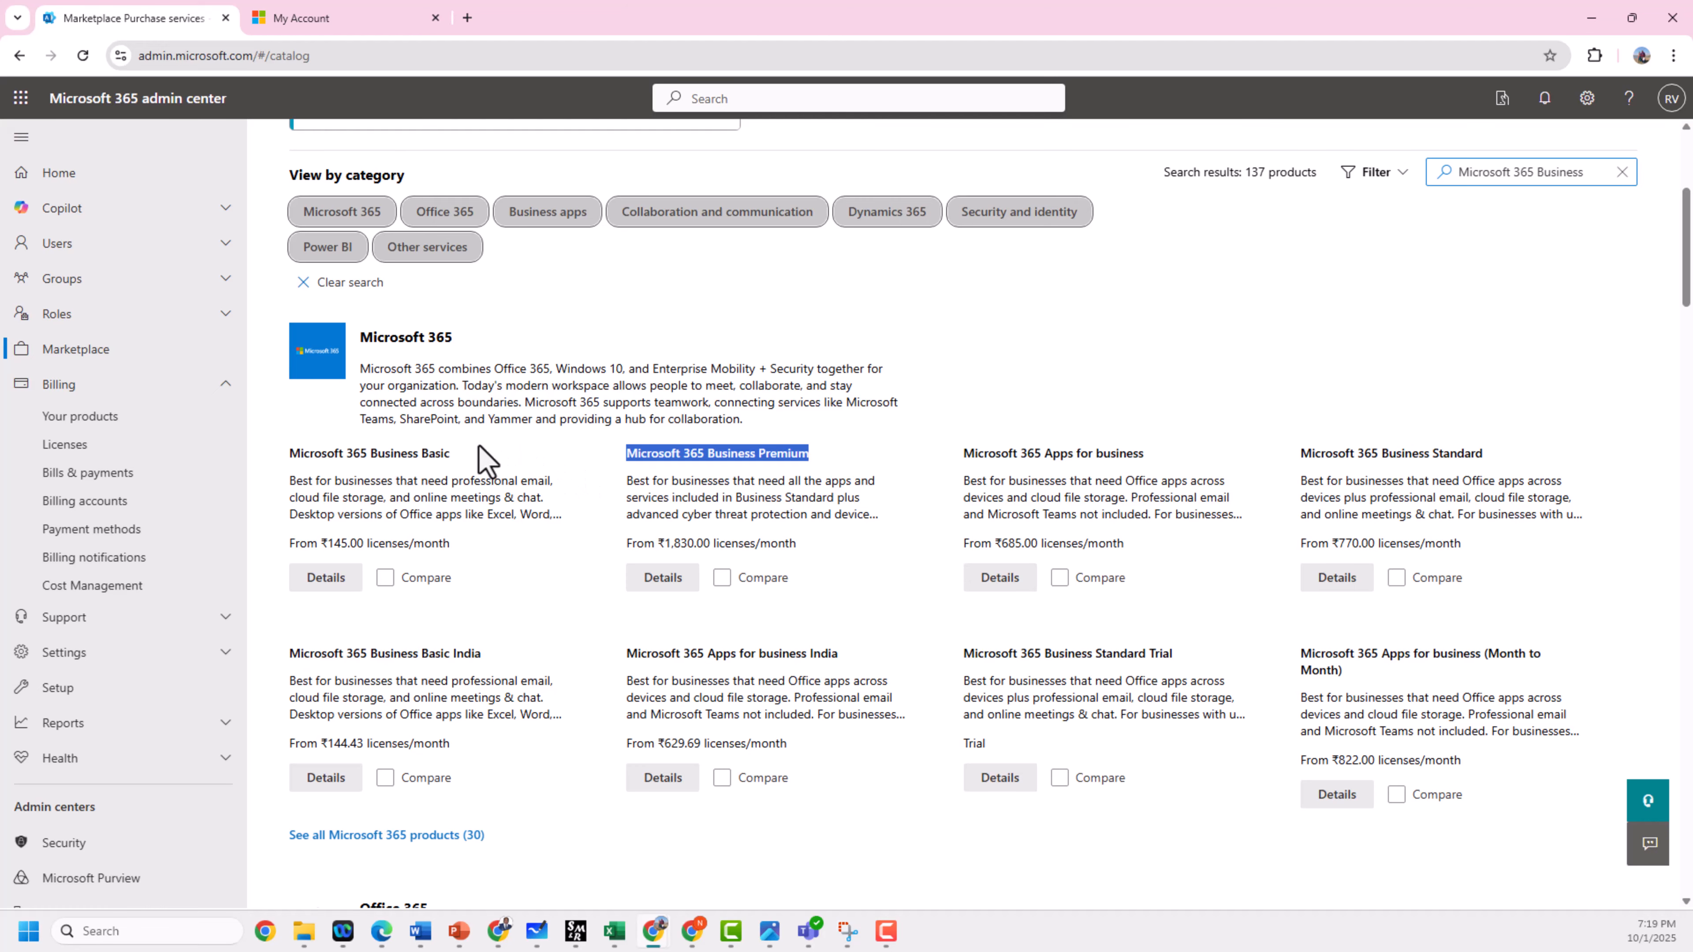
click(444, 460)
double_click(444, 460)
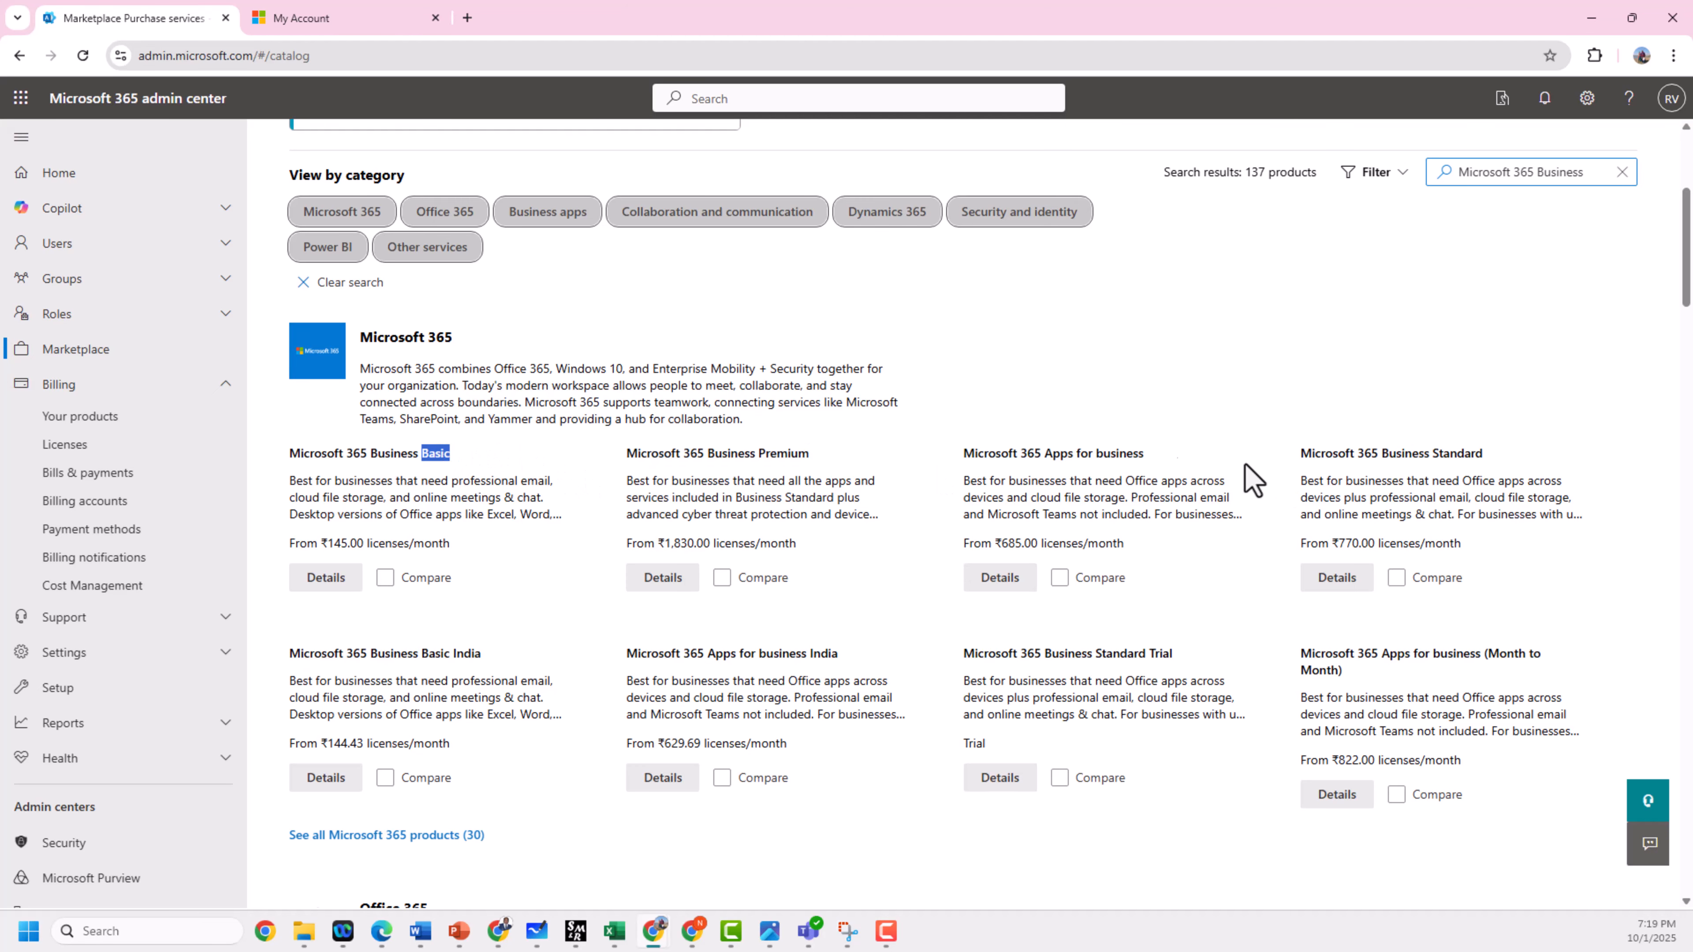
triple_click(1117, 459)
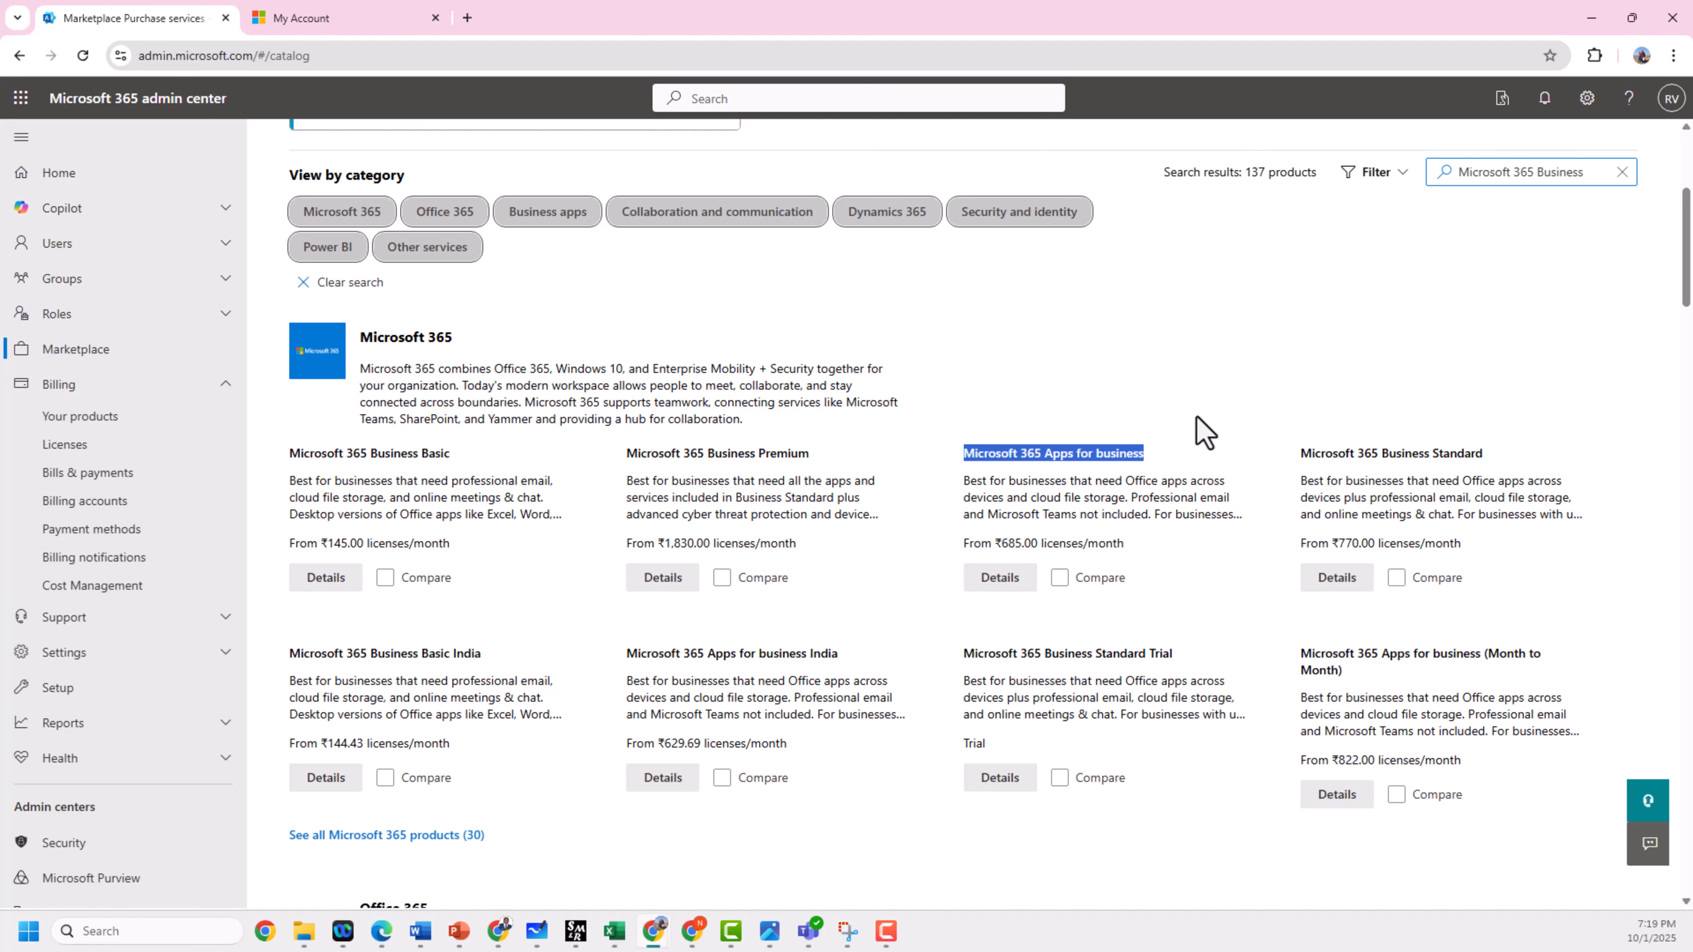
Examine the Microsoft 365 Business Basic India entry and the Office 365 and Business apps sections of the product results.
key(alt)
scroll(1202, 426, down, 1)
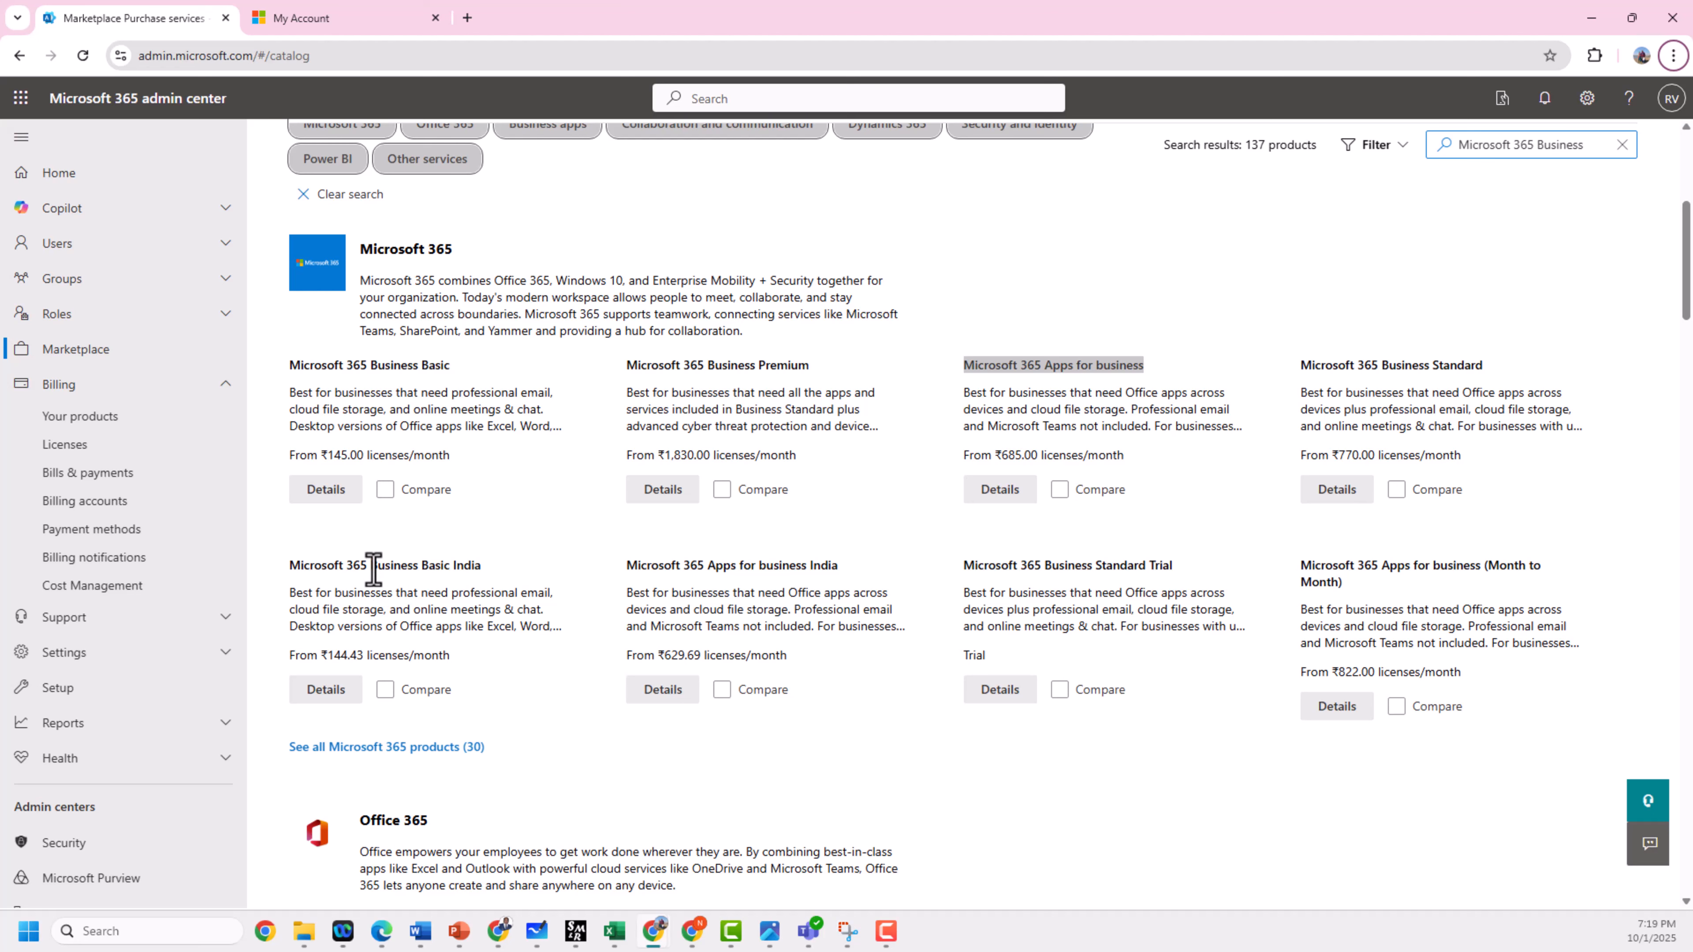
triple_click(373, 570)
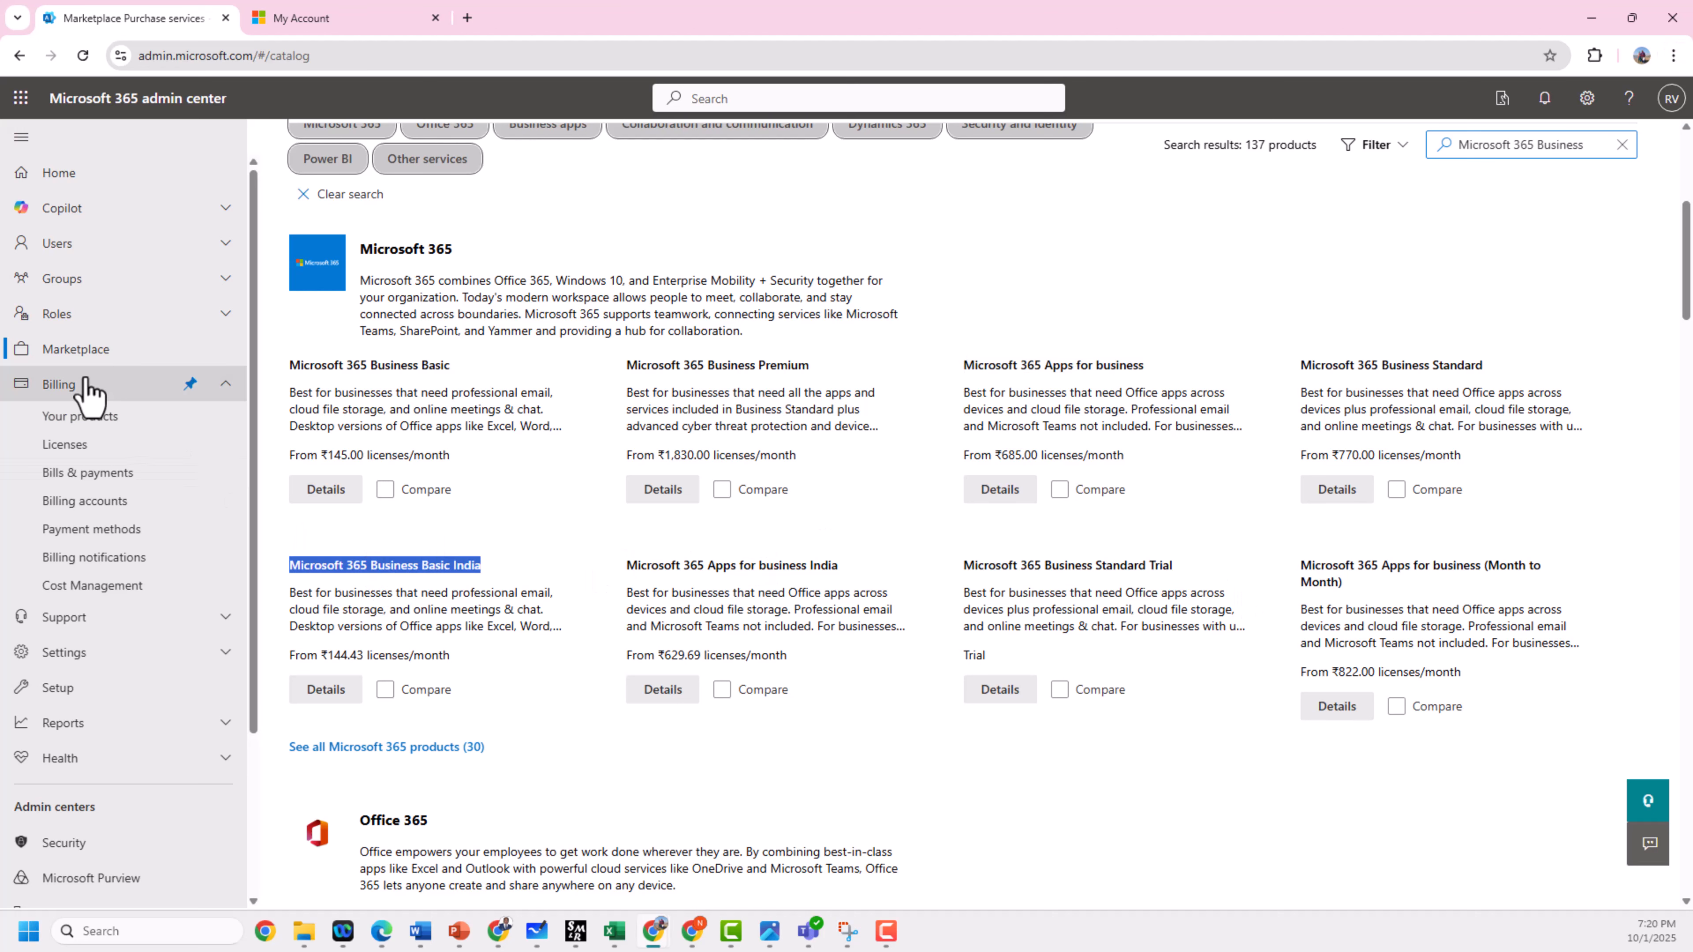
scroll(824, 650, down, 10)
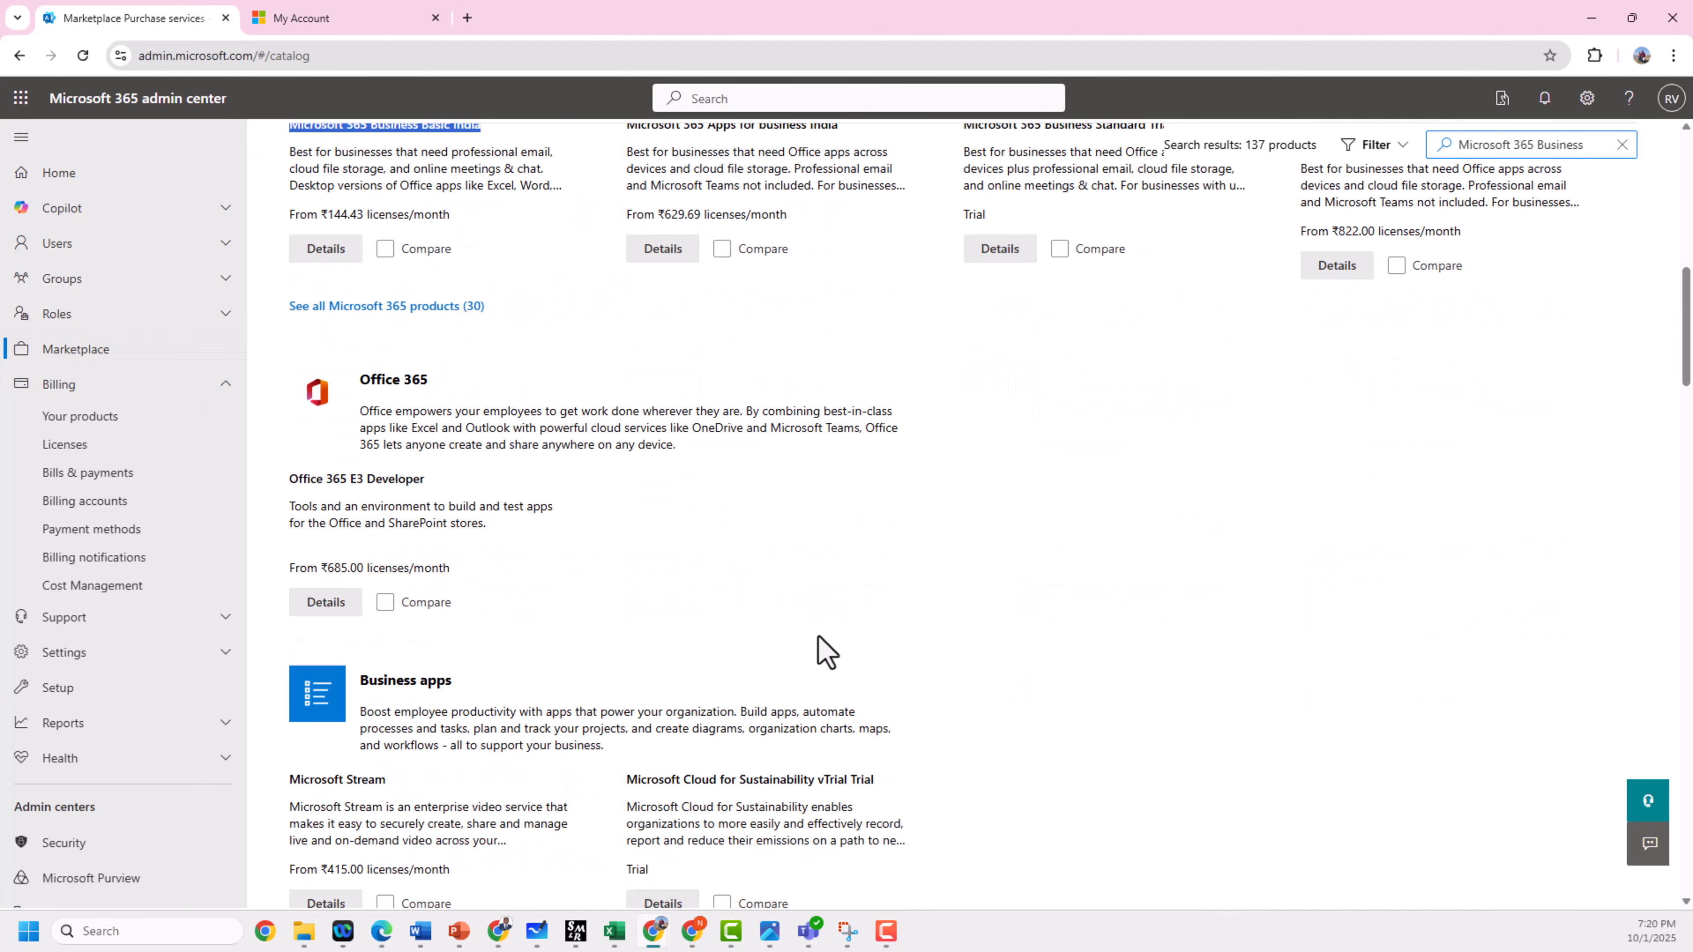
scroll(993, 719, up, 10)
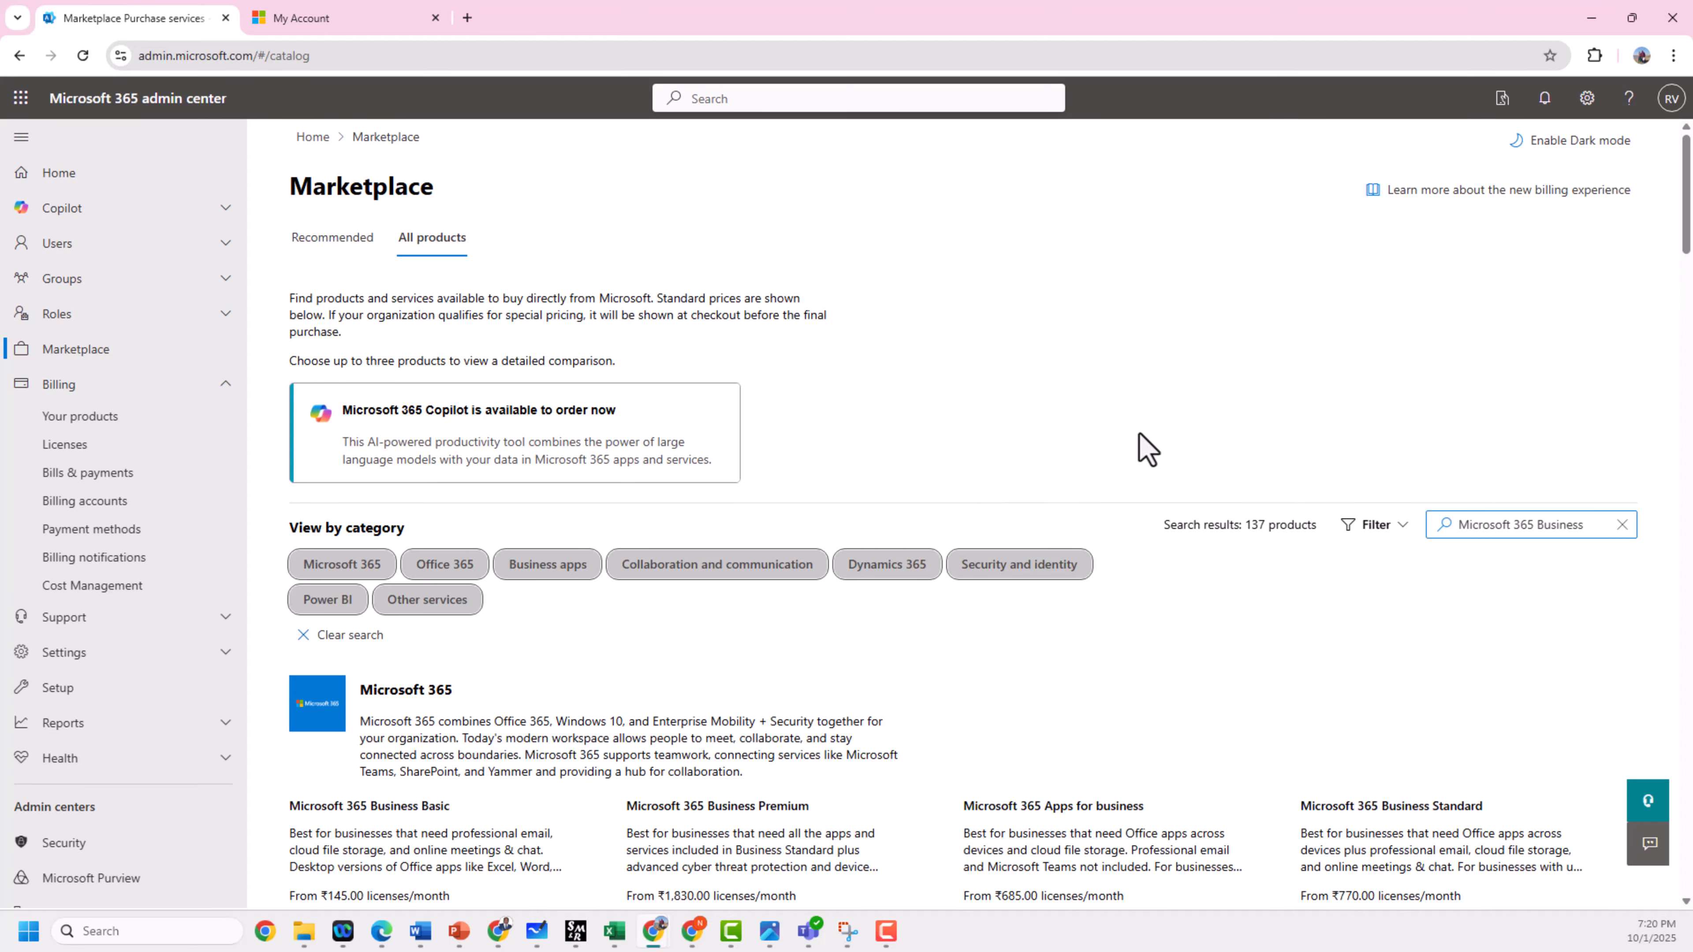
scroll(1145, 450, down, 3)
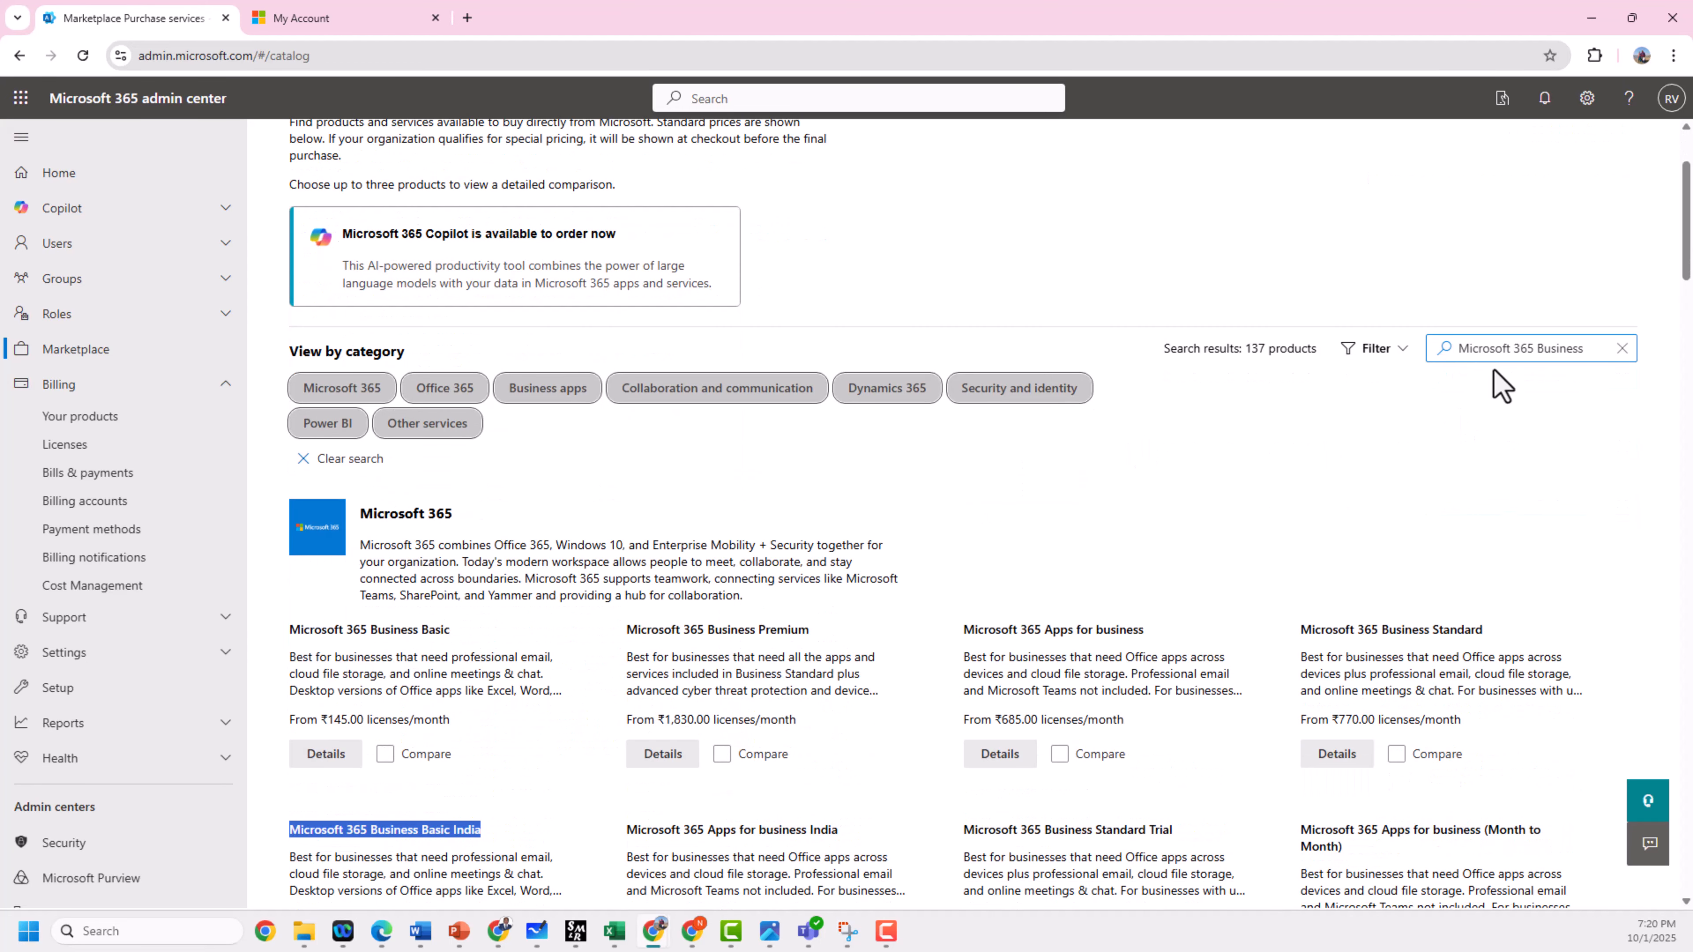
Replace the Marketplace product search with the copied name Microsoft 365 Business Standard and find its trial offer in the results.
click(1567, 358)
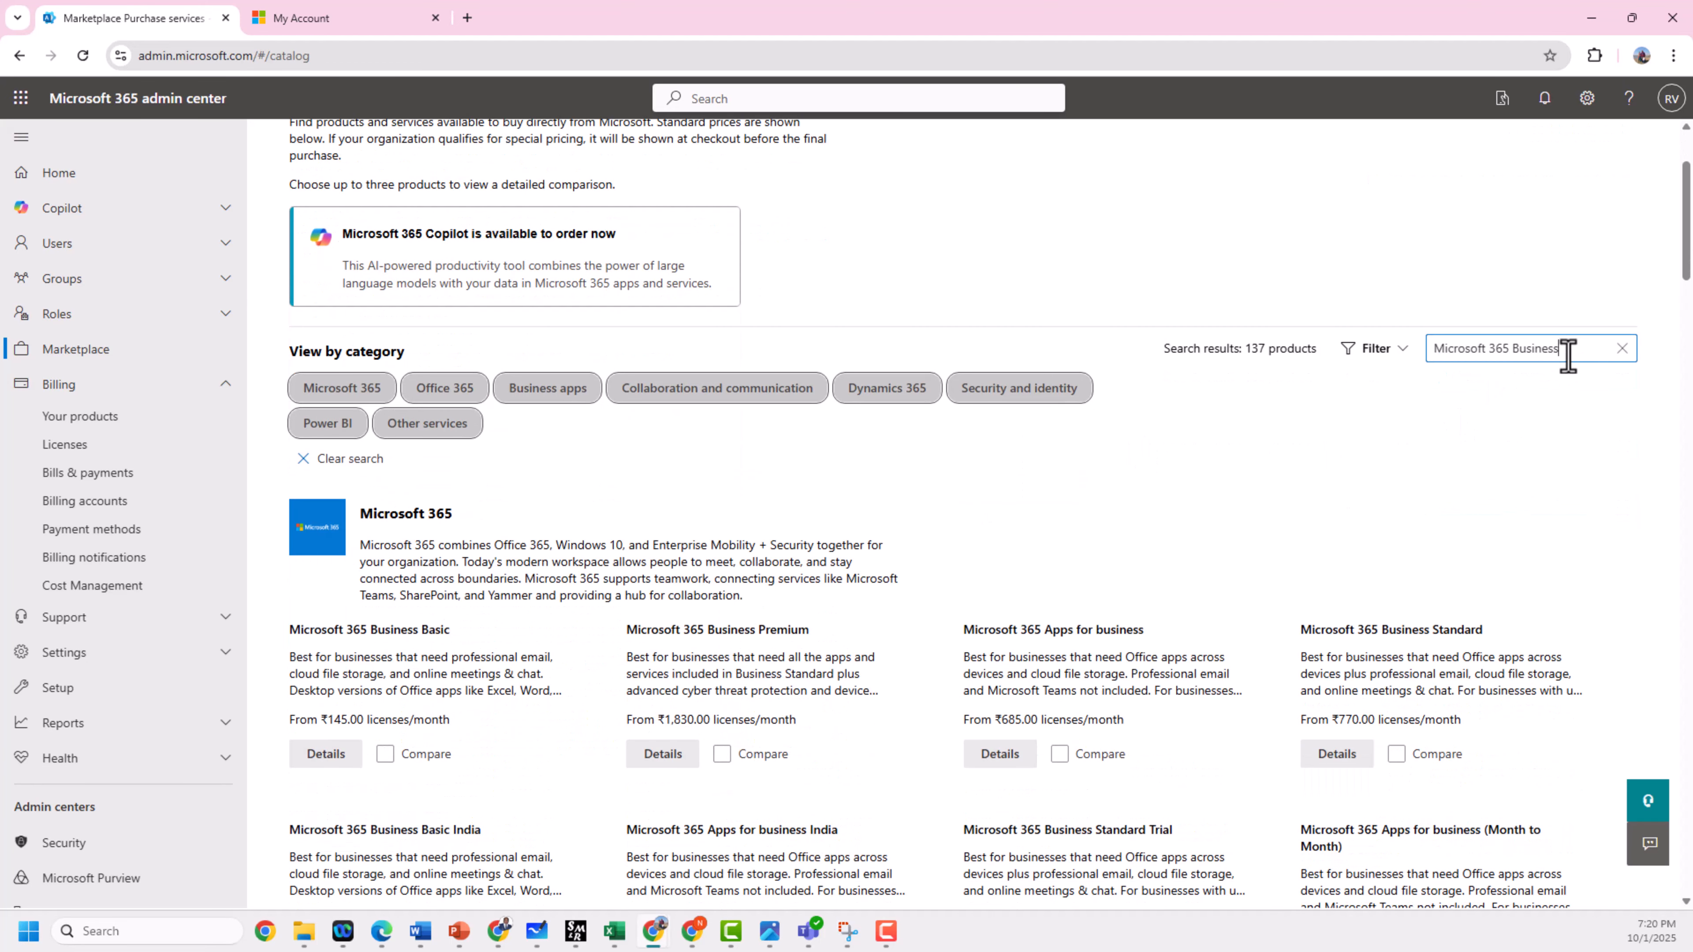
scroll(1589, 475, down, 3)
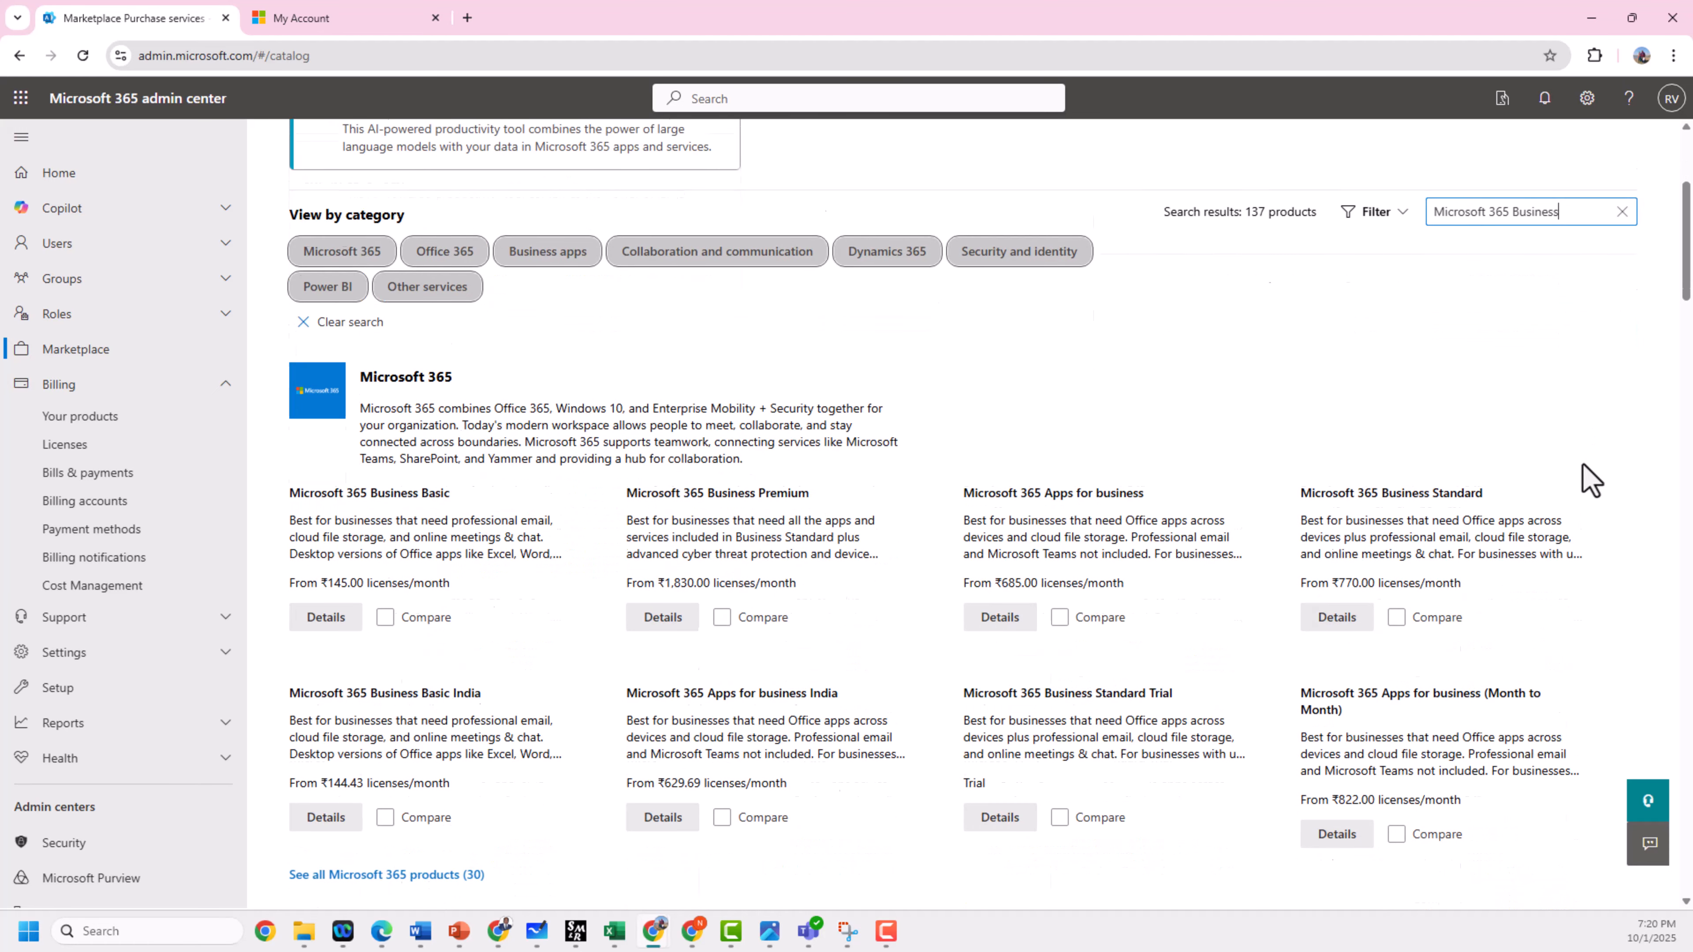
scroll(1589, 475, up, 6)
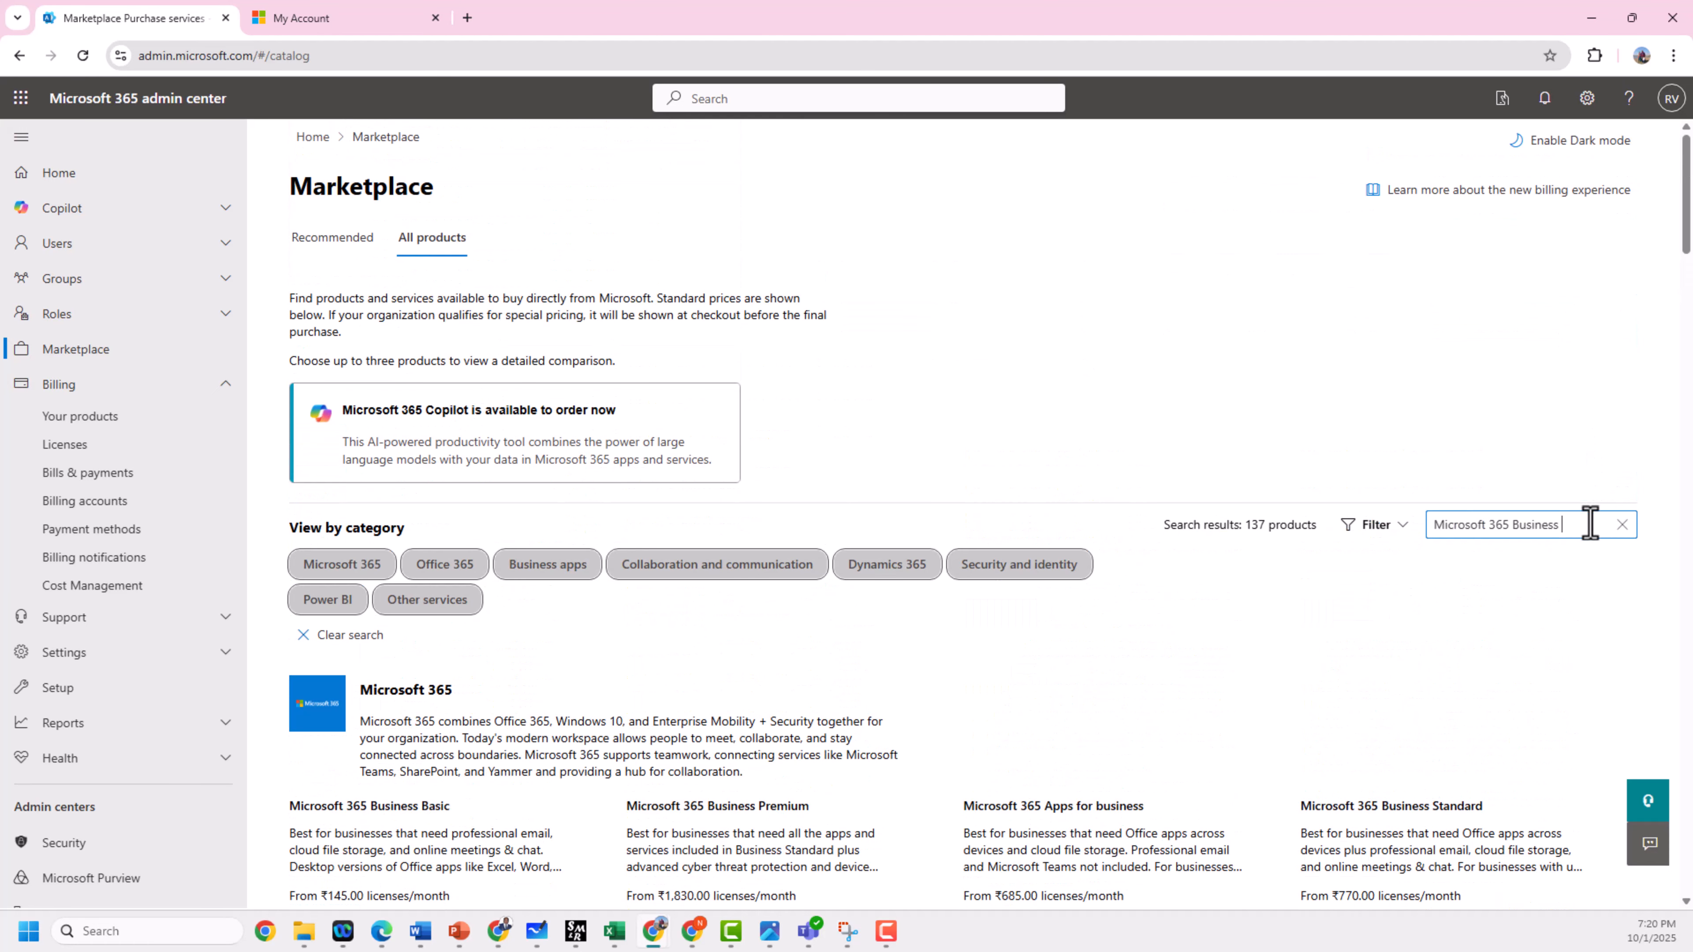
drag(1595, 525, 1164, 533)
key(ctrl+v)
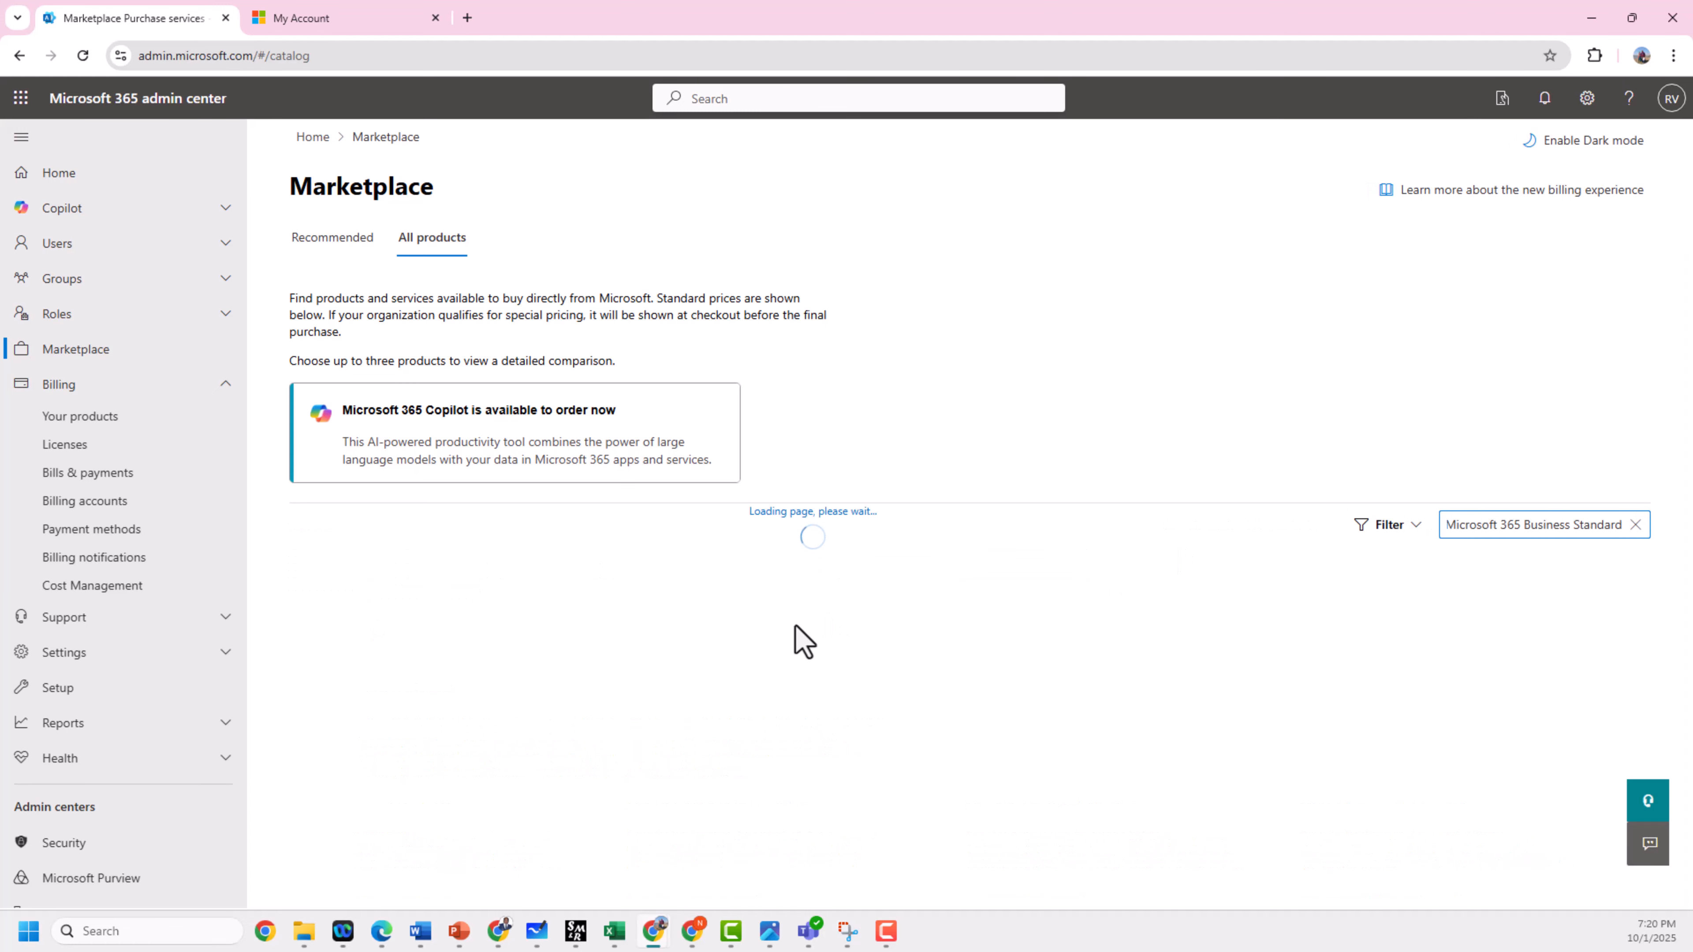
scroll(803, 642, down, 3)
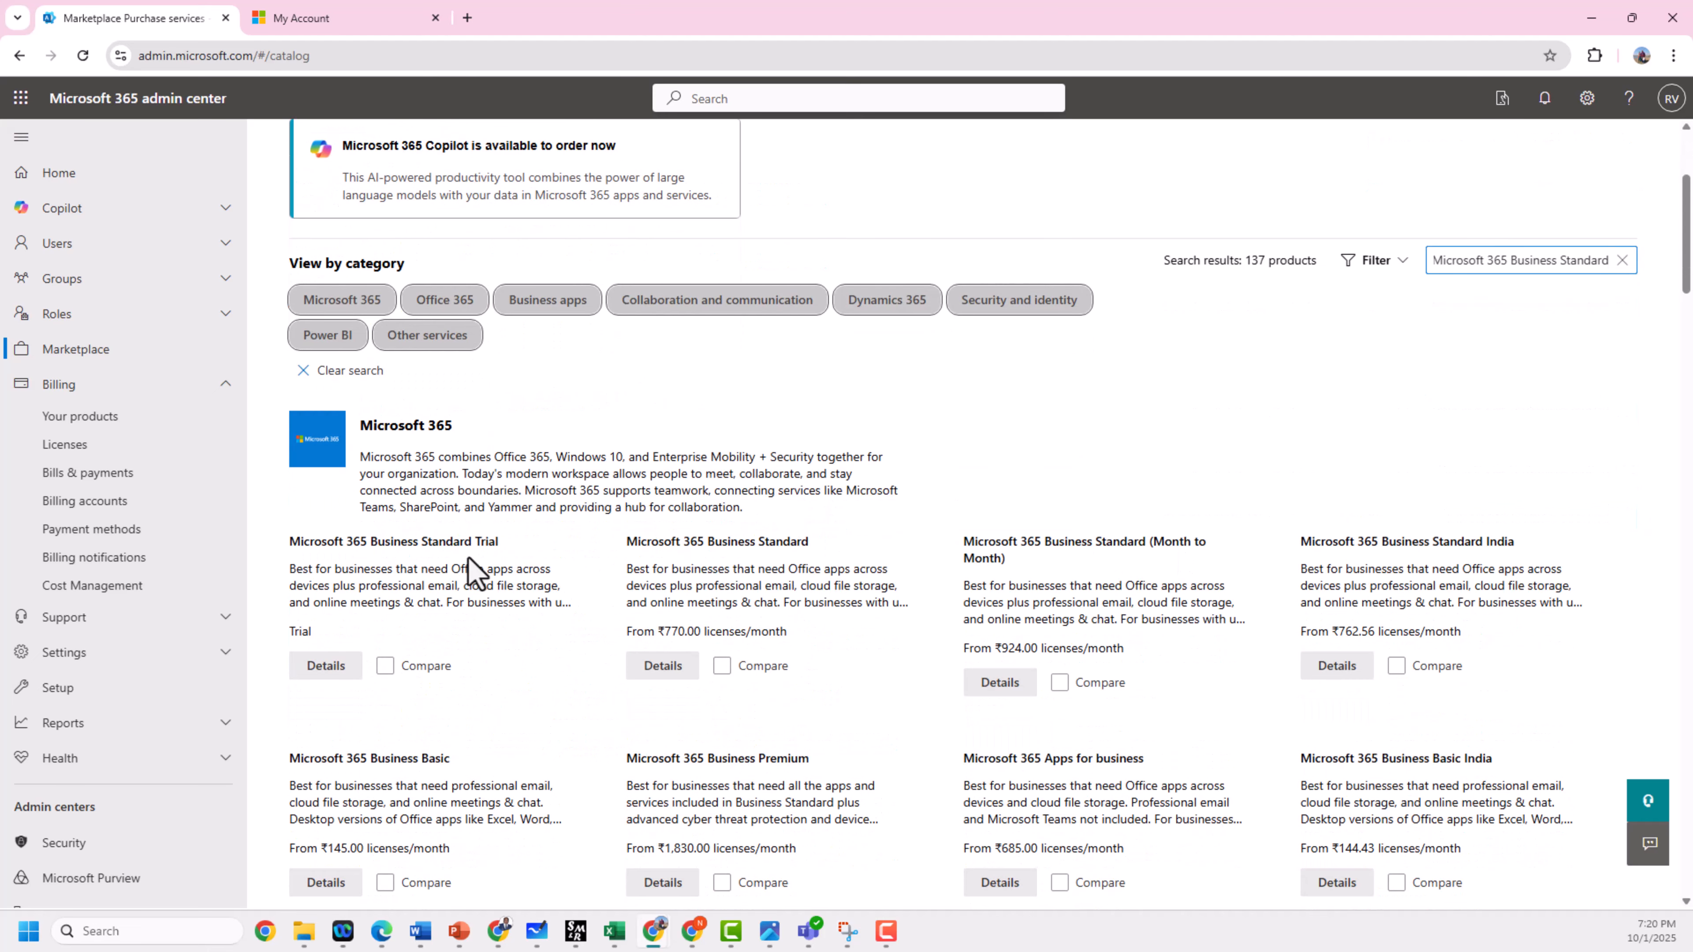
Open the Microsoft 365 Business Standard Trial details, review the plan comparison table and start the free trial.
click(326, 666)
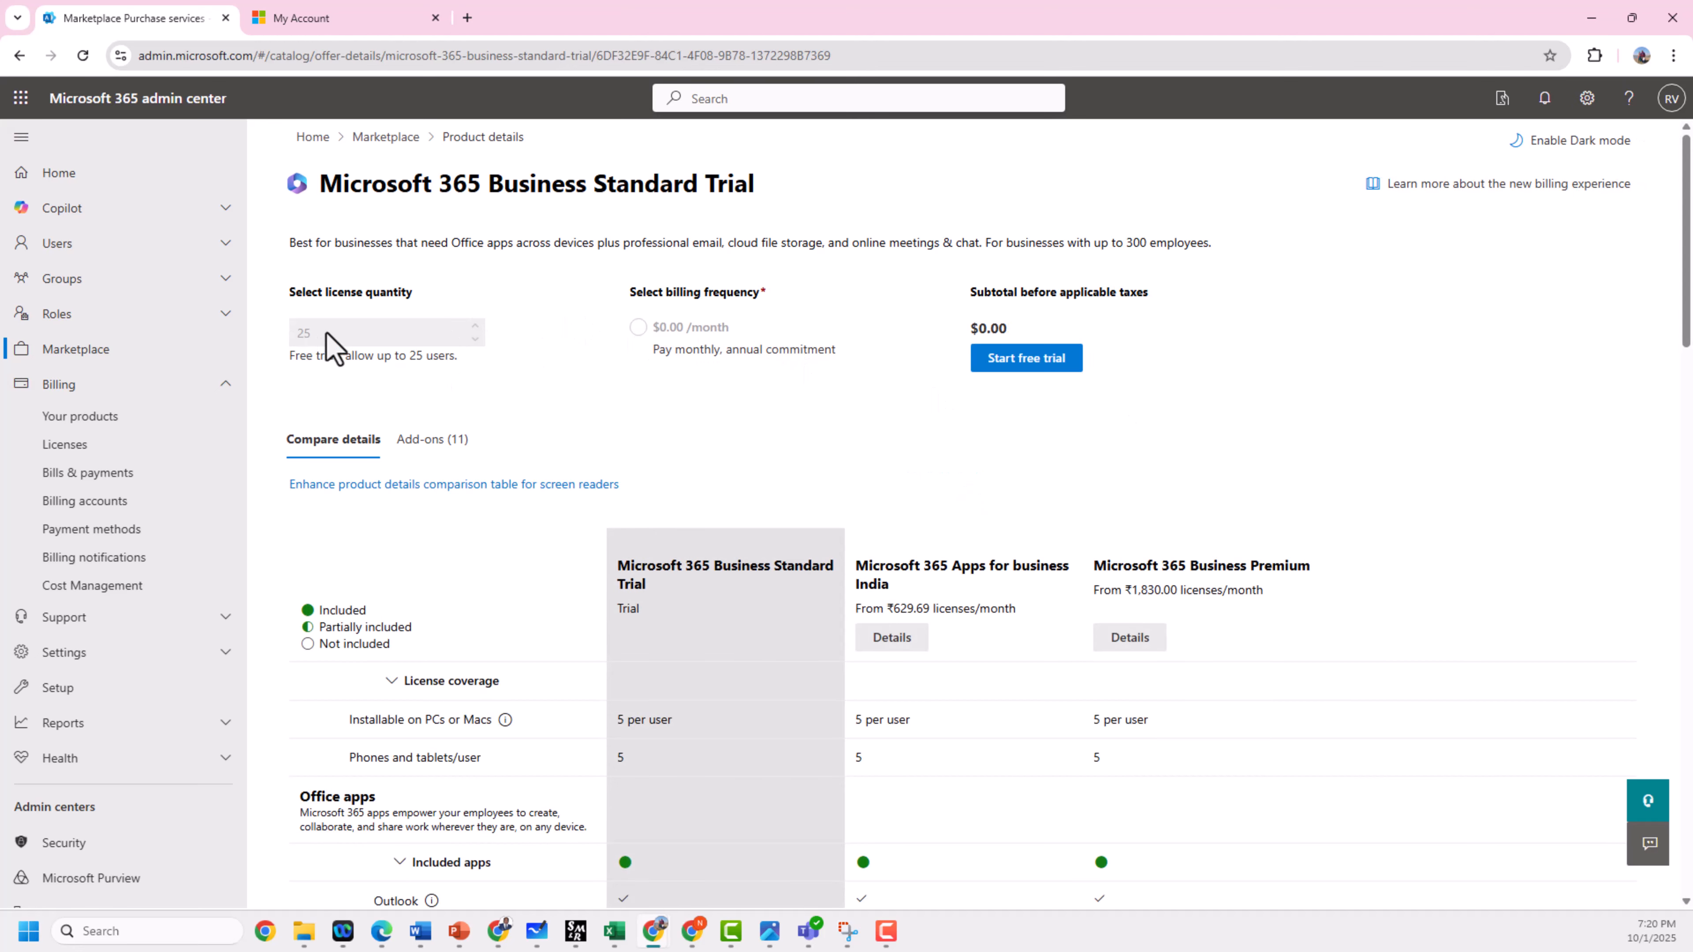
scroll(293, 347, down, 2)
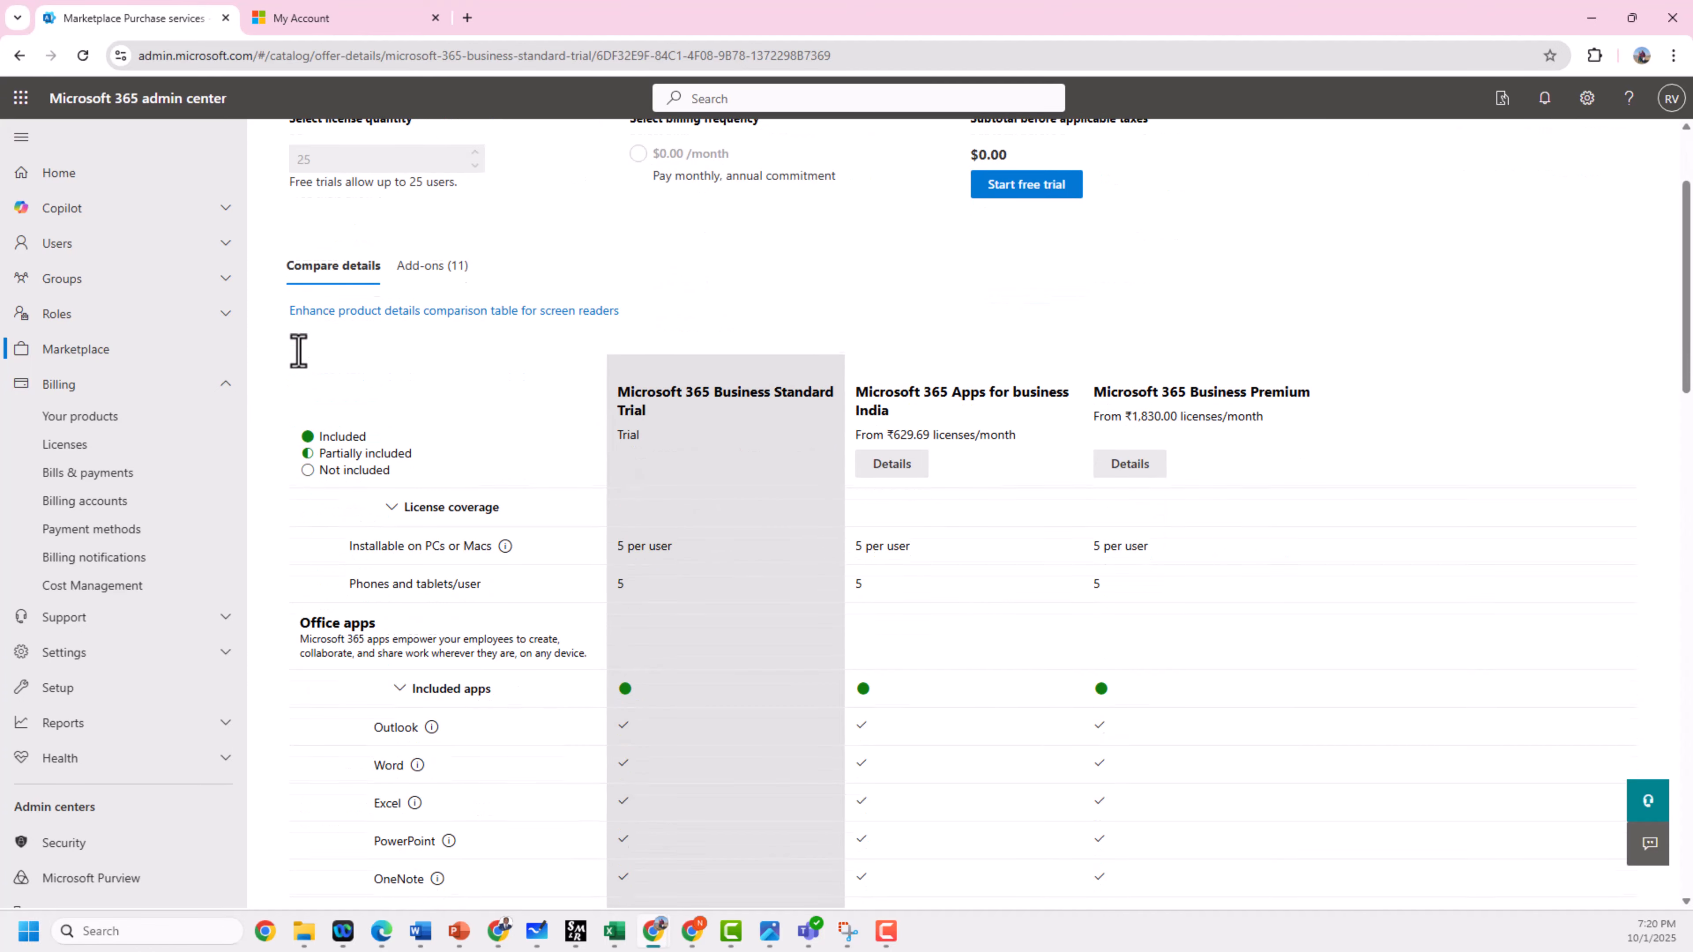
scroll(563, 479, down, 13)
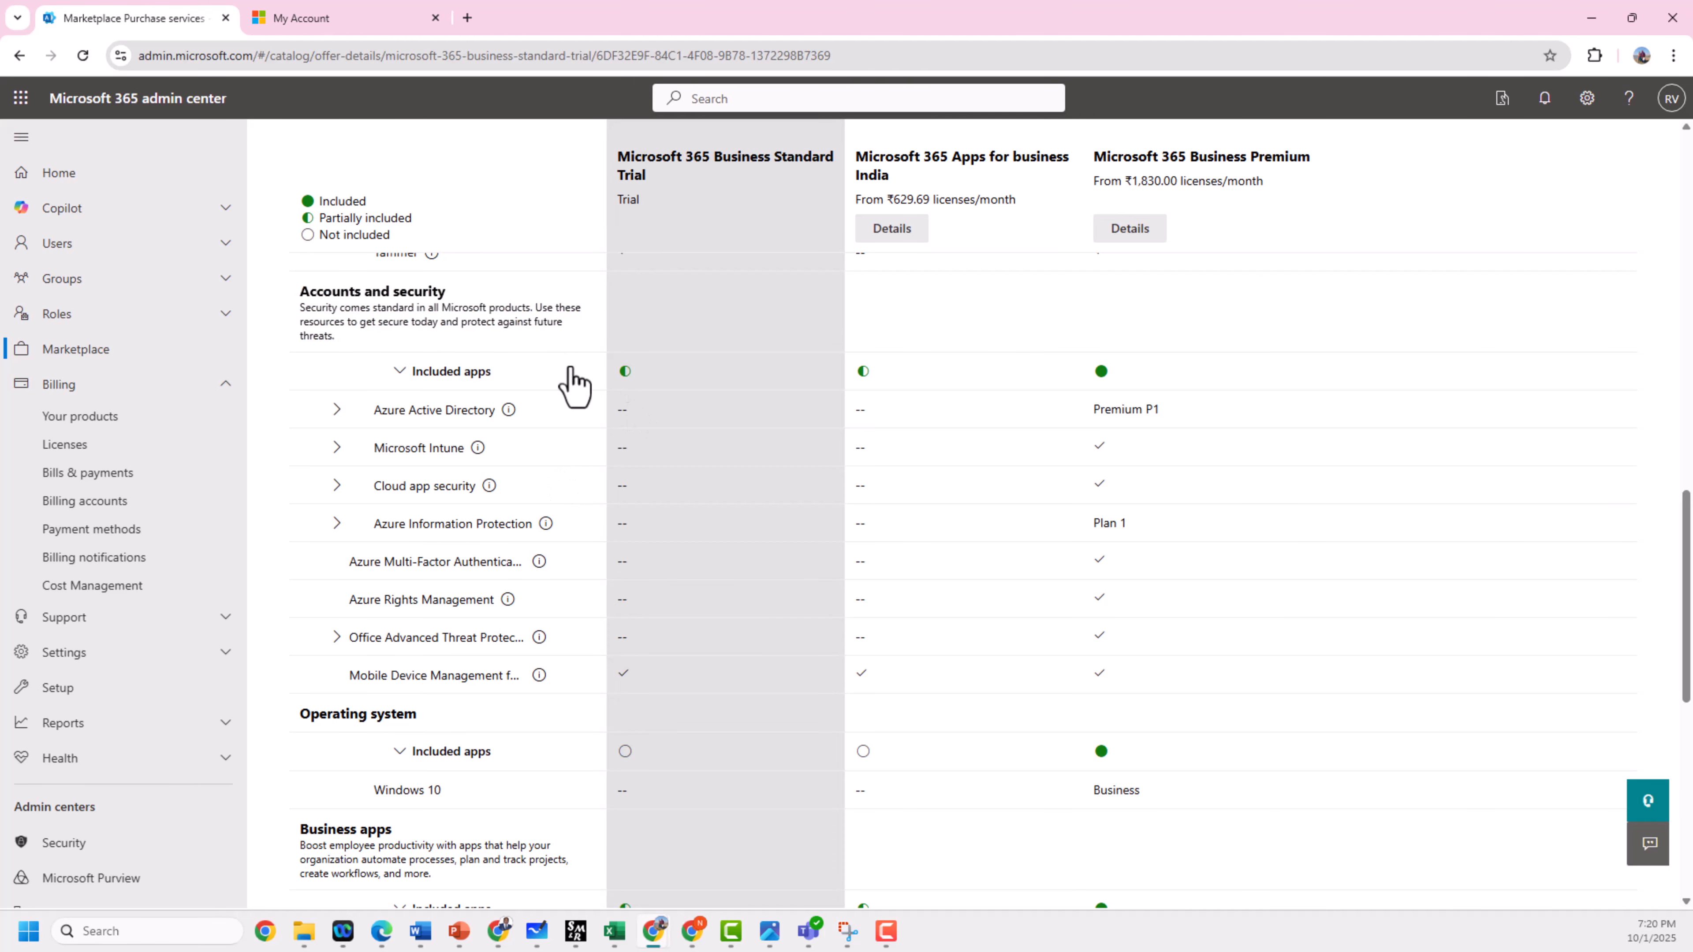
scroll(838, 436, up, 1)
scroll(838, 436, up, 10)
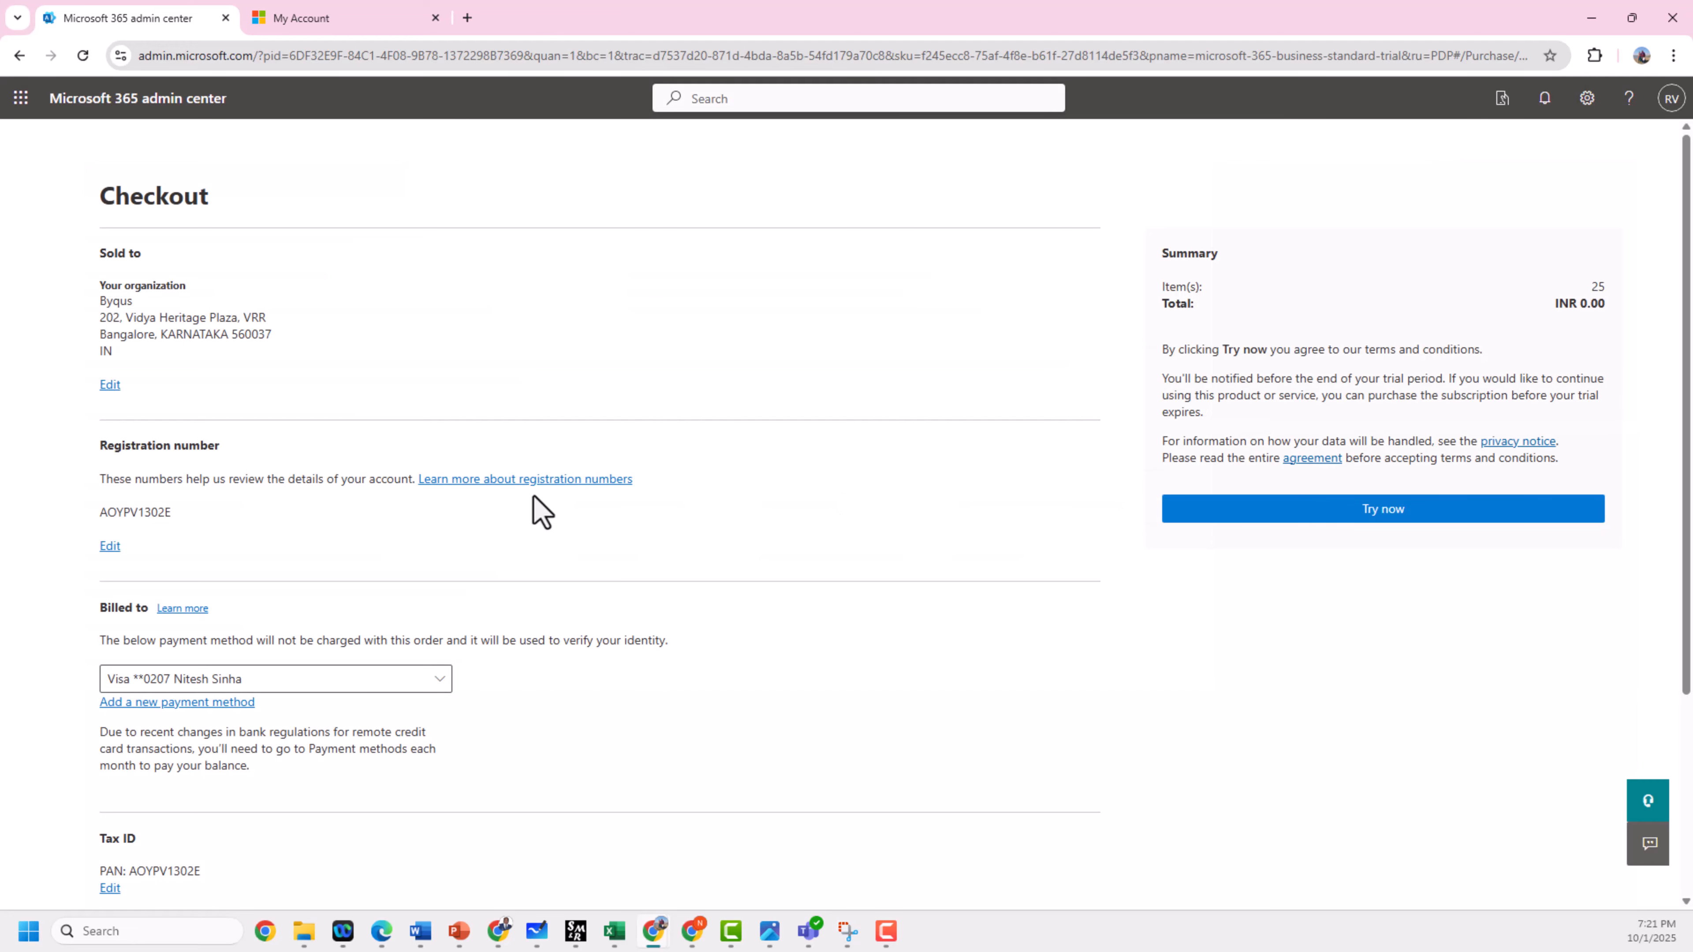
Review the order items on the checkout page and place the Microsoft 365 Business Standard Trial order.
scroll(667, 587, down, 3)
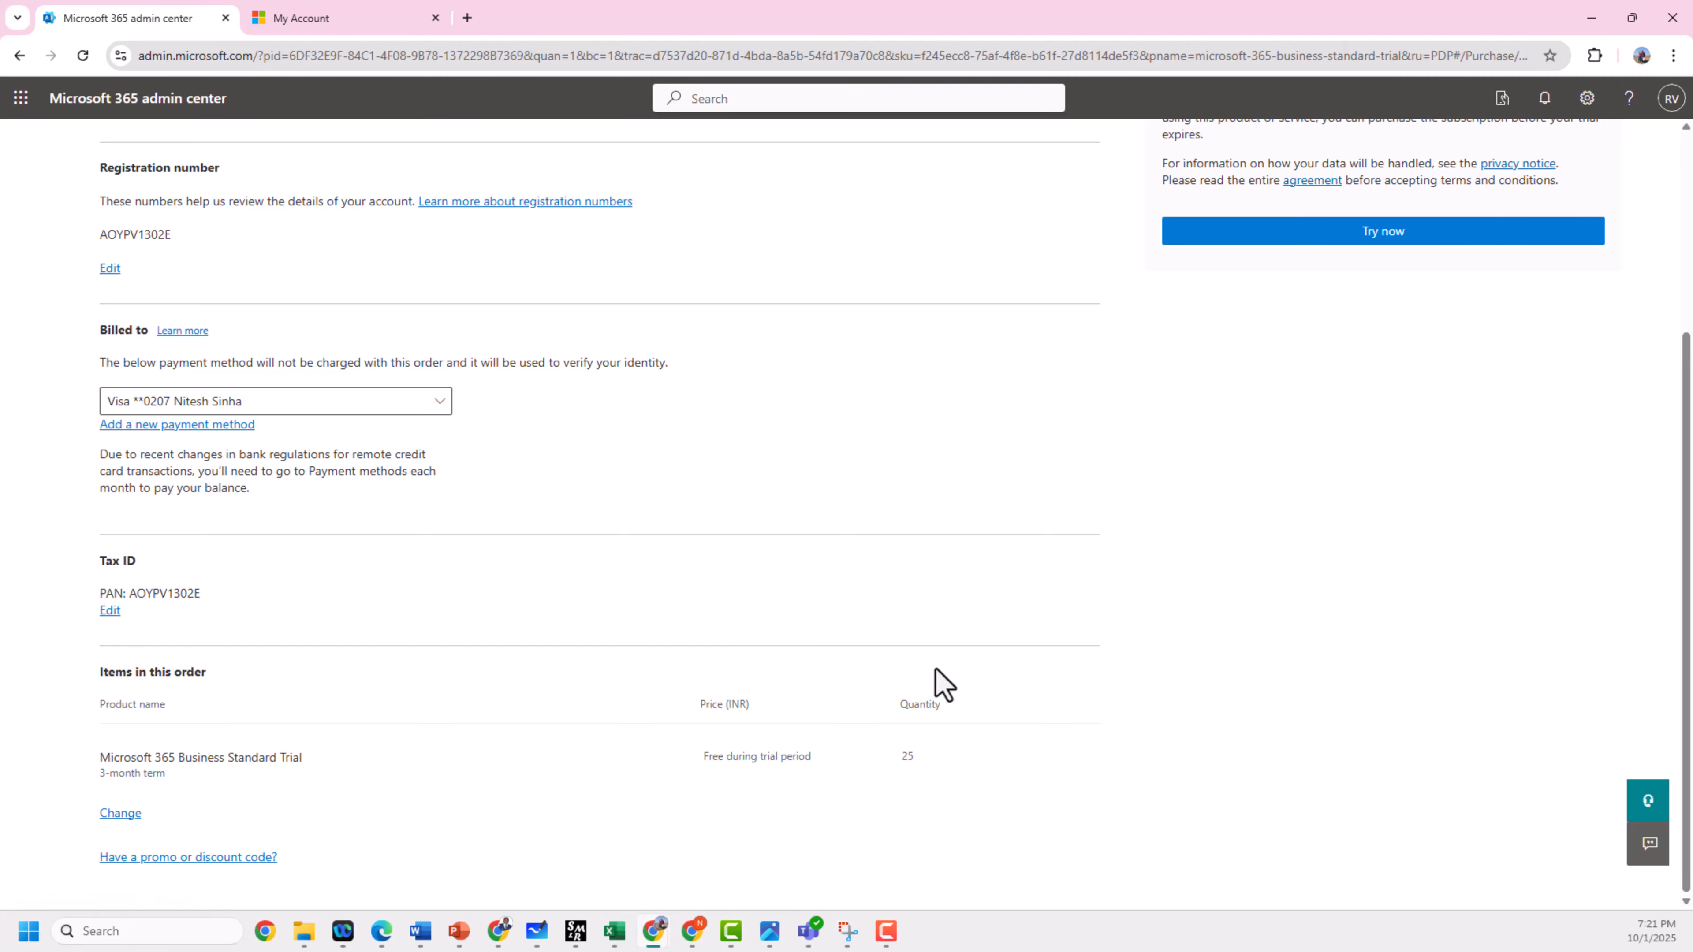
scroll(1115, 733, up, 3)
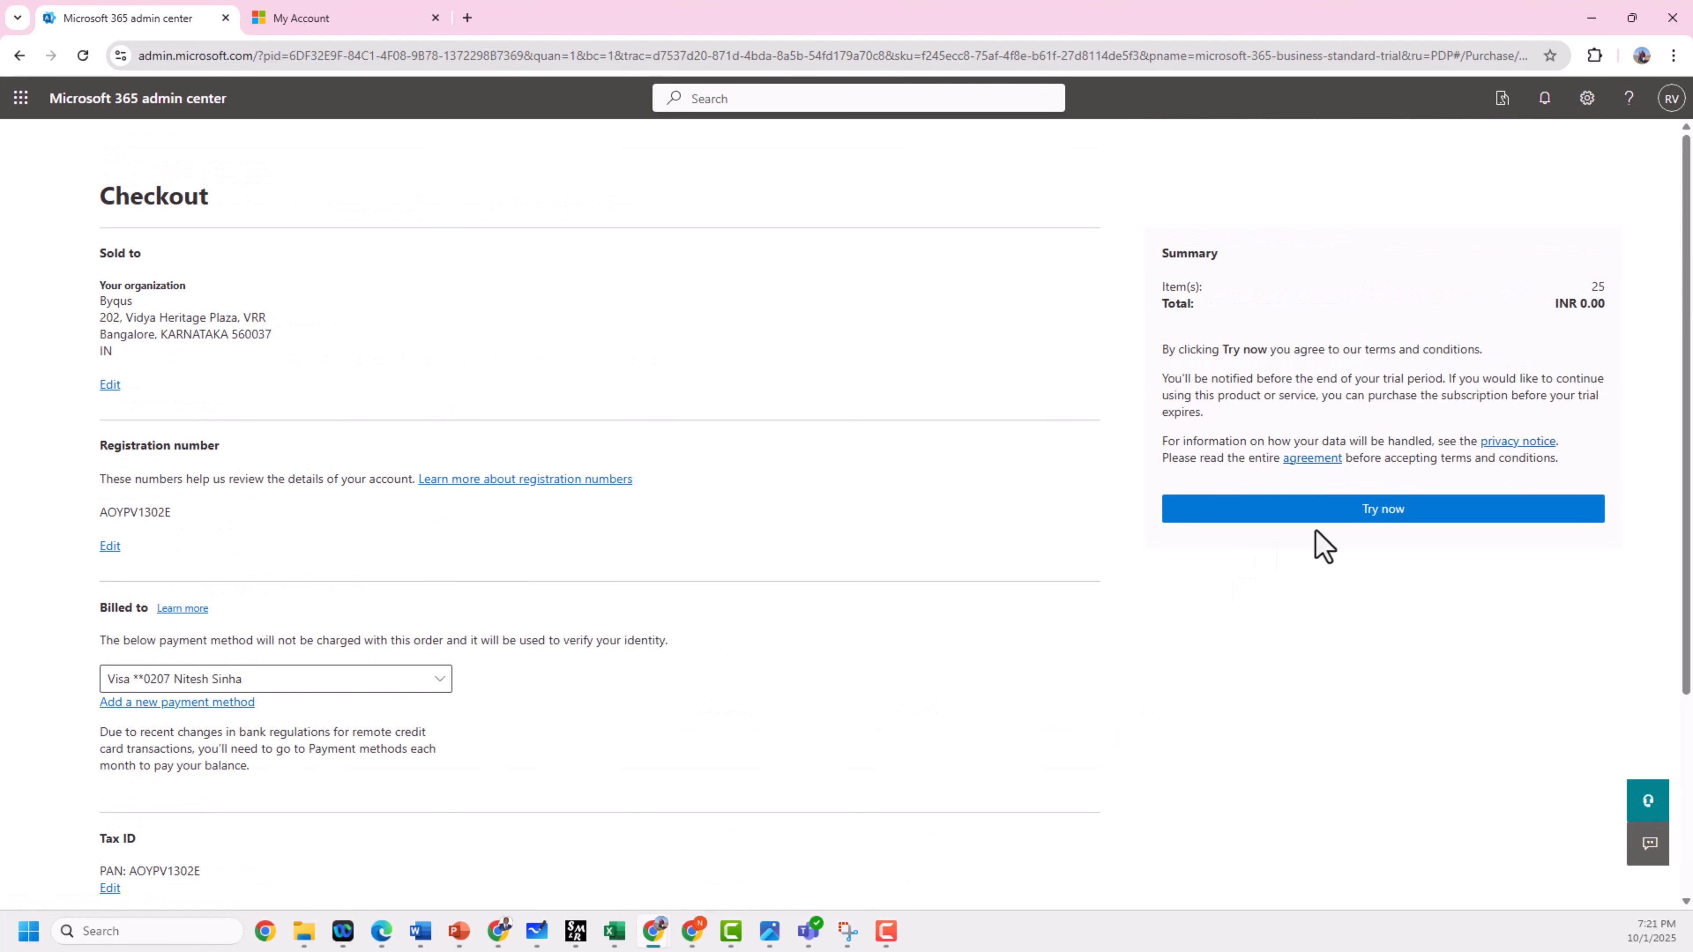
click(1336, 518)
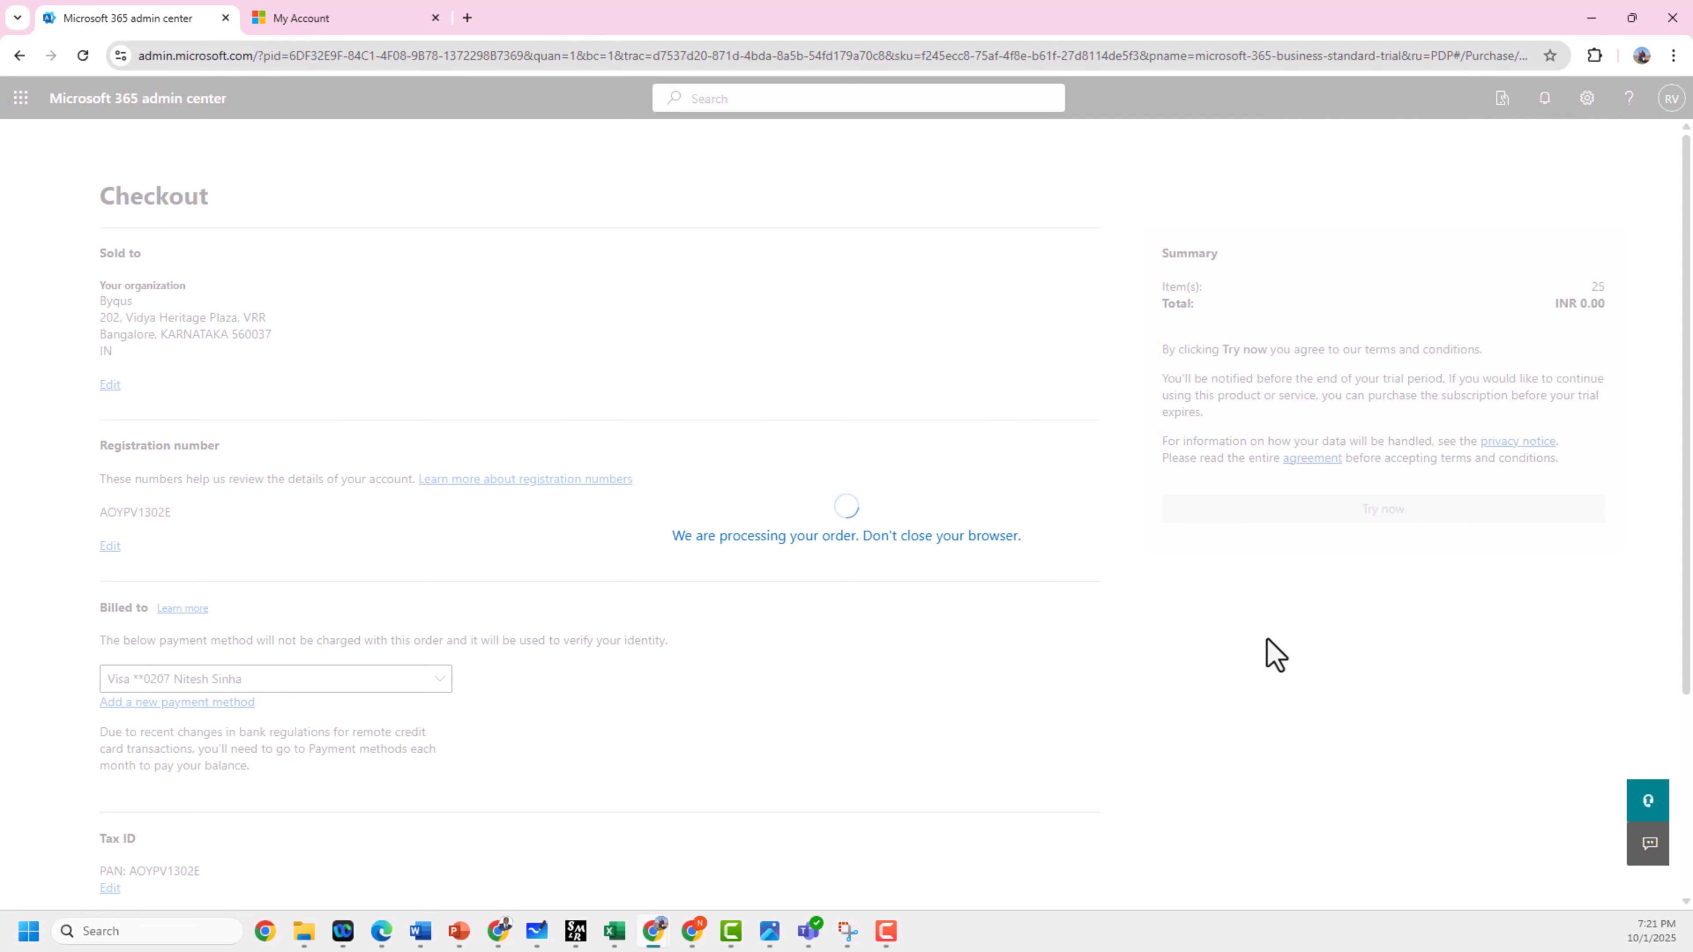
click(1610, 666)
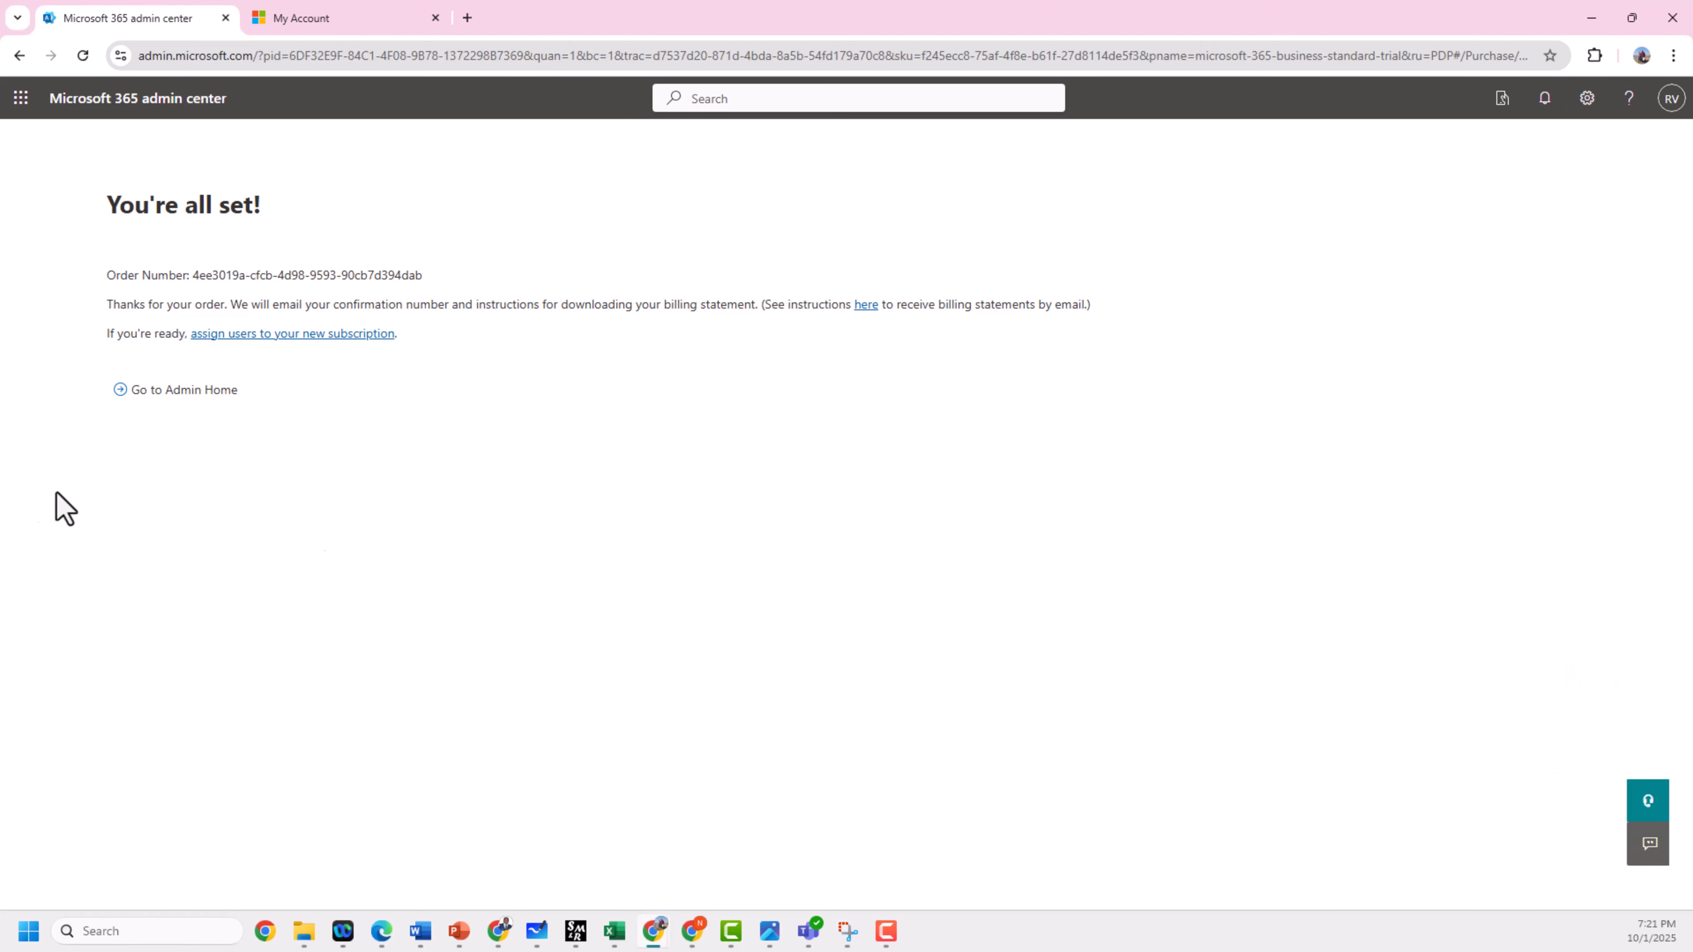
Return to the admin home page and open the Licenses page under Billing.
click(175, 391)
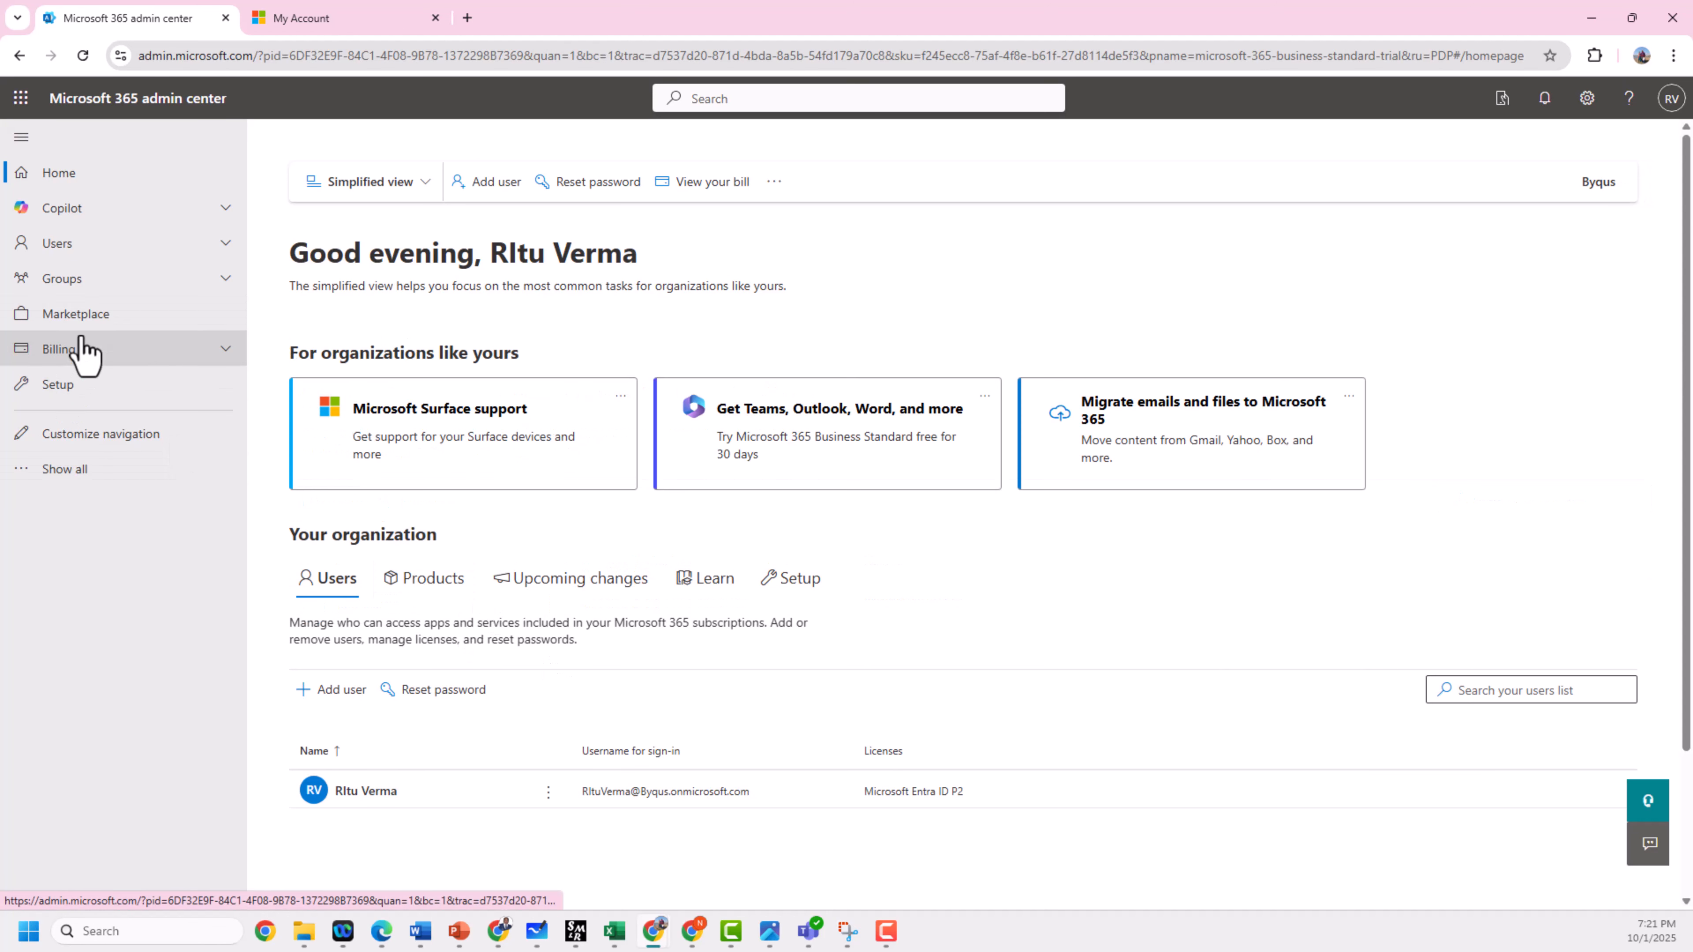
click(70, 350)
click(78, 411)
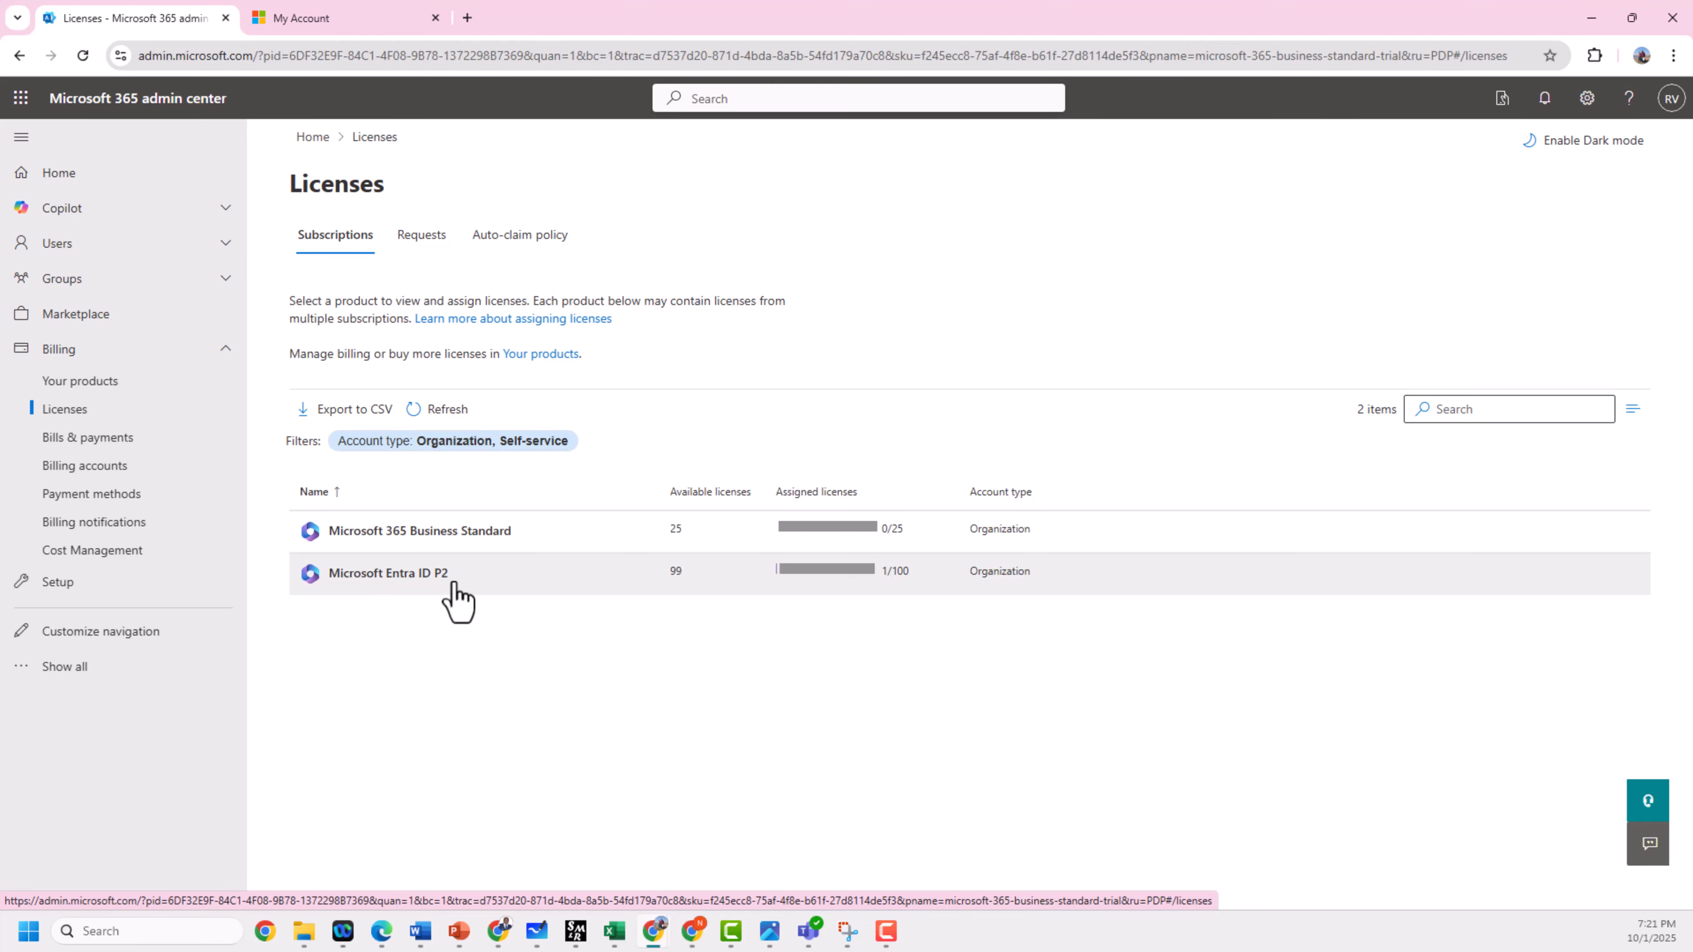
Highlight Microsoft 365 Business Standard in the subscriptions list and open its license details.
drag(291, 590, 441, 590)
click(443, 641)
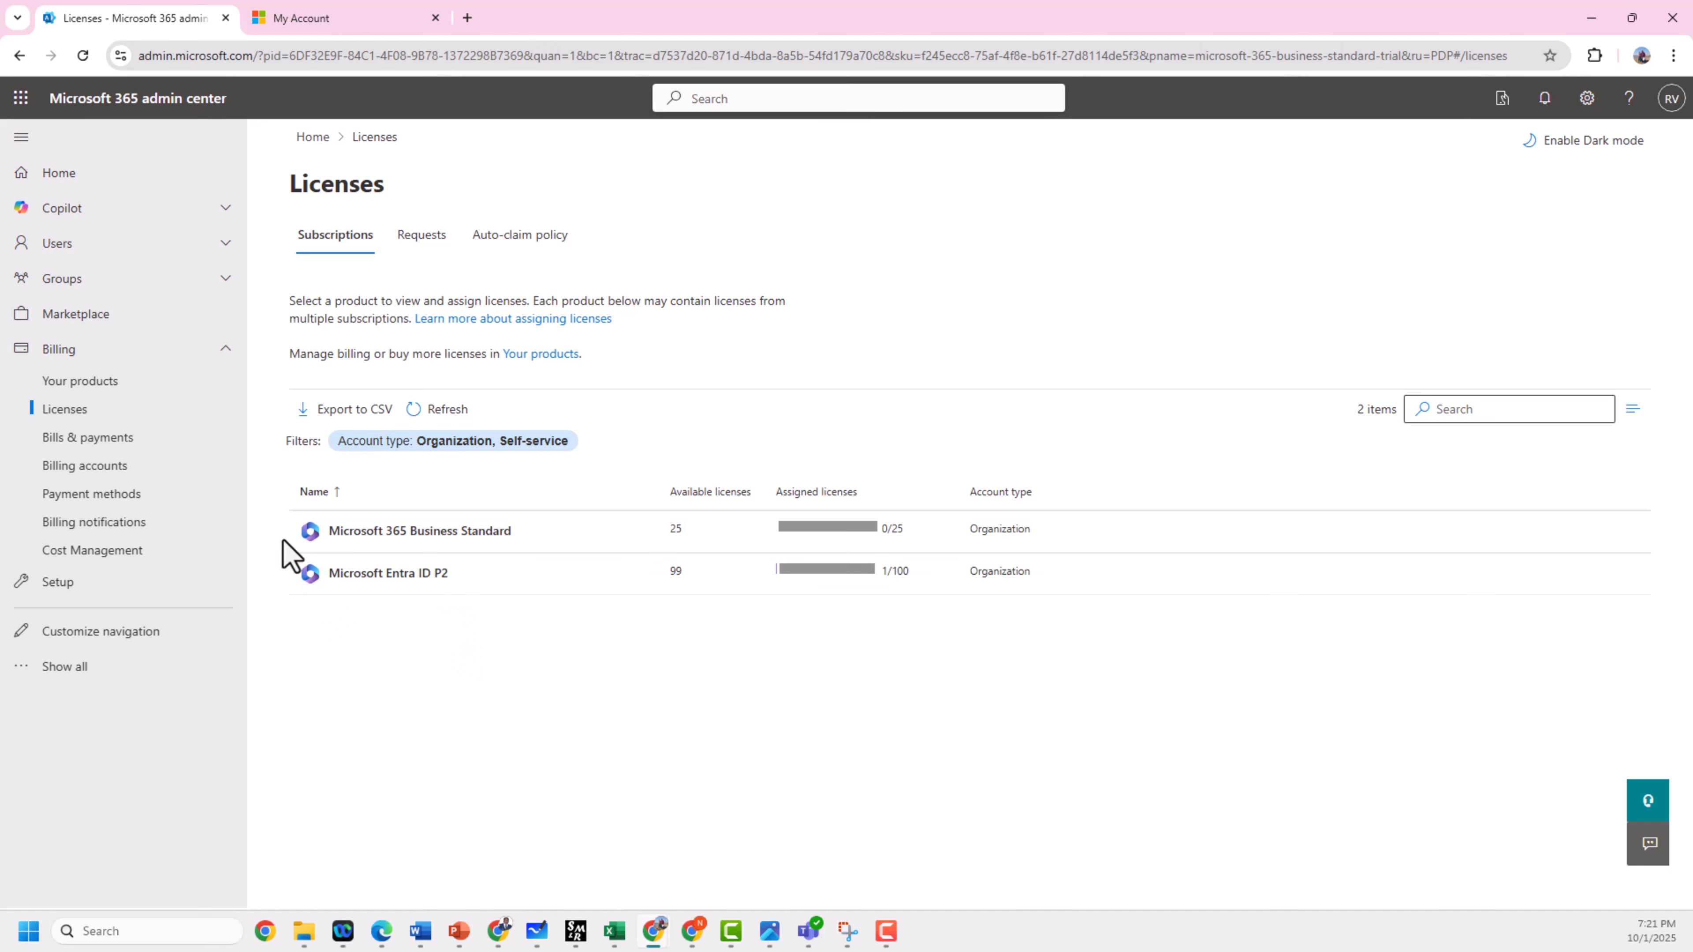
drag(285, 542, 530, 542)
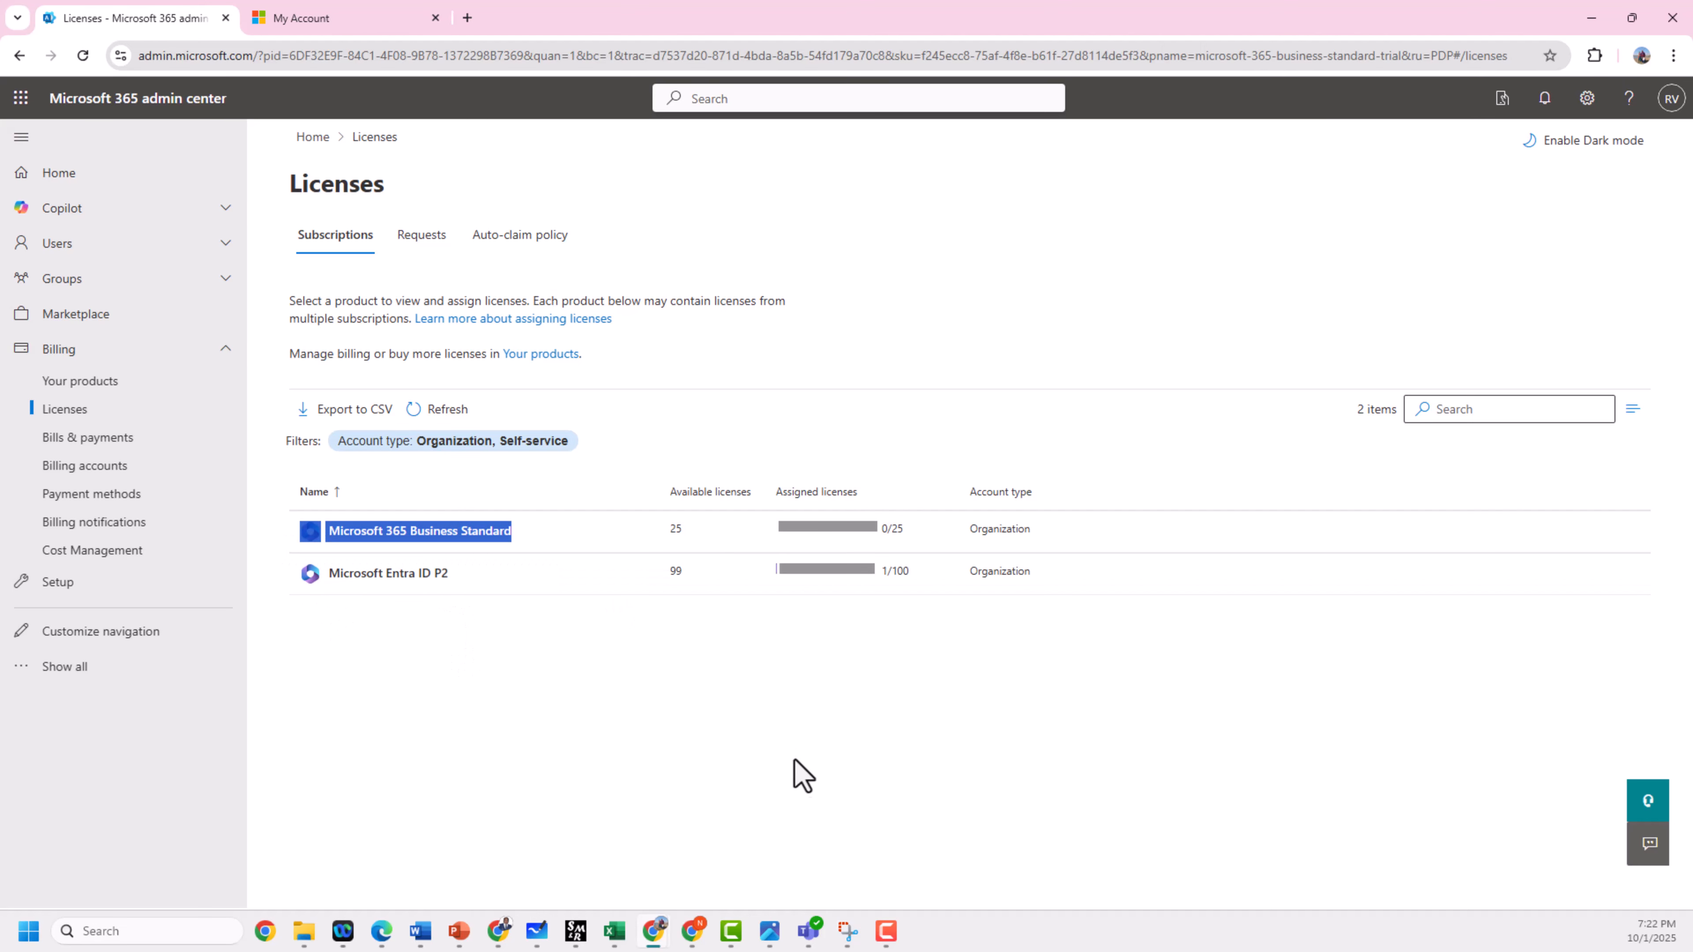
click(798, 778)
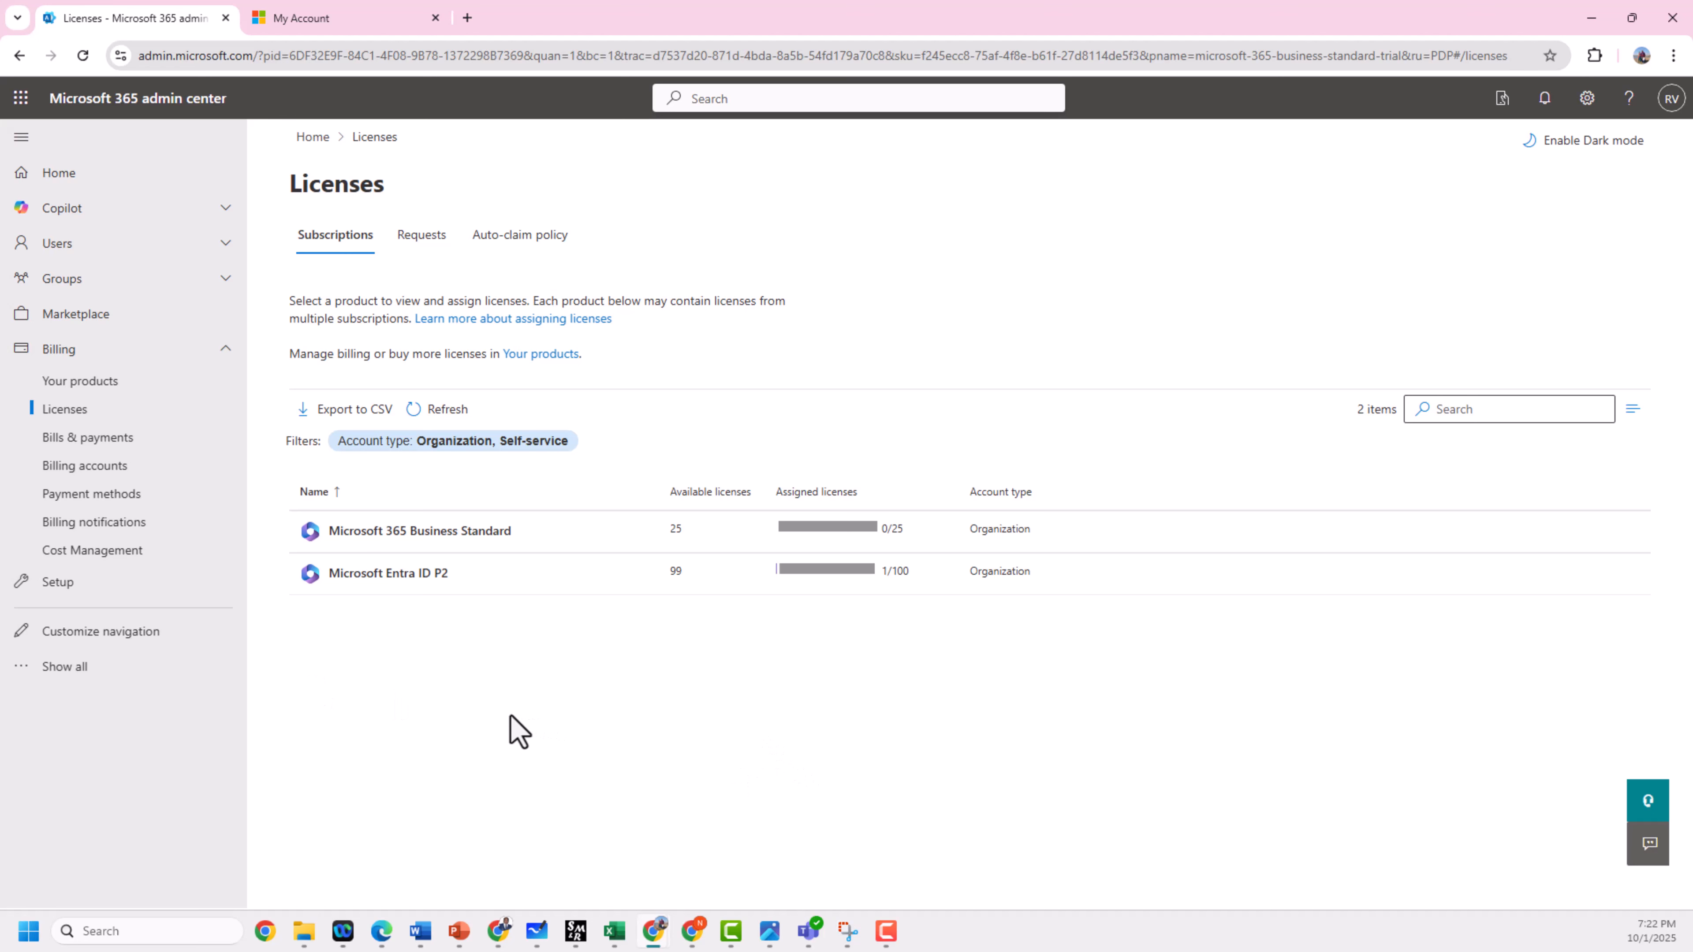
drag(526, 539, 313, 548)
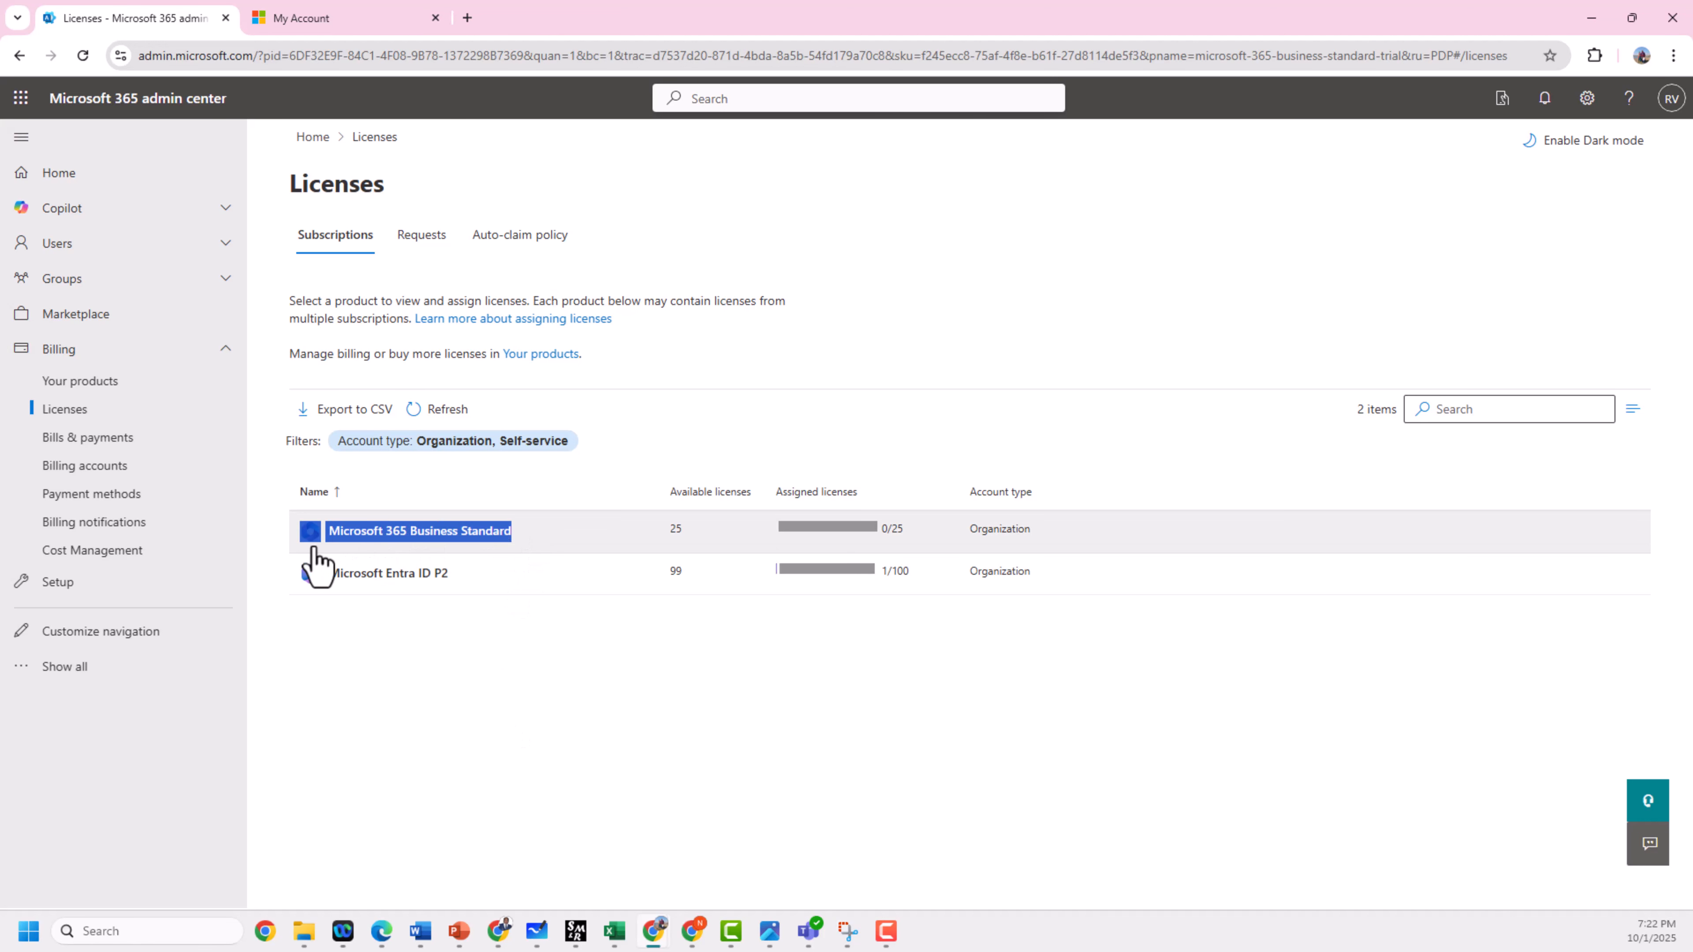
click(314, 548)
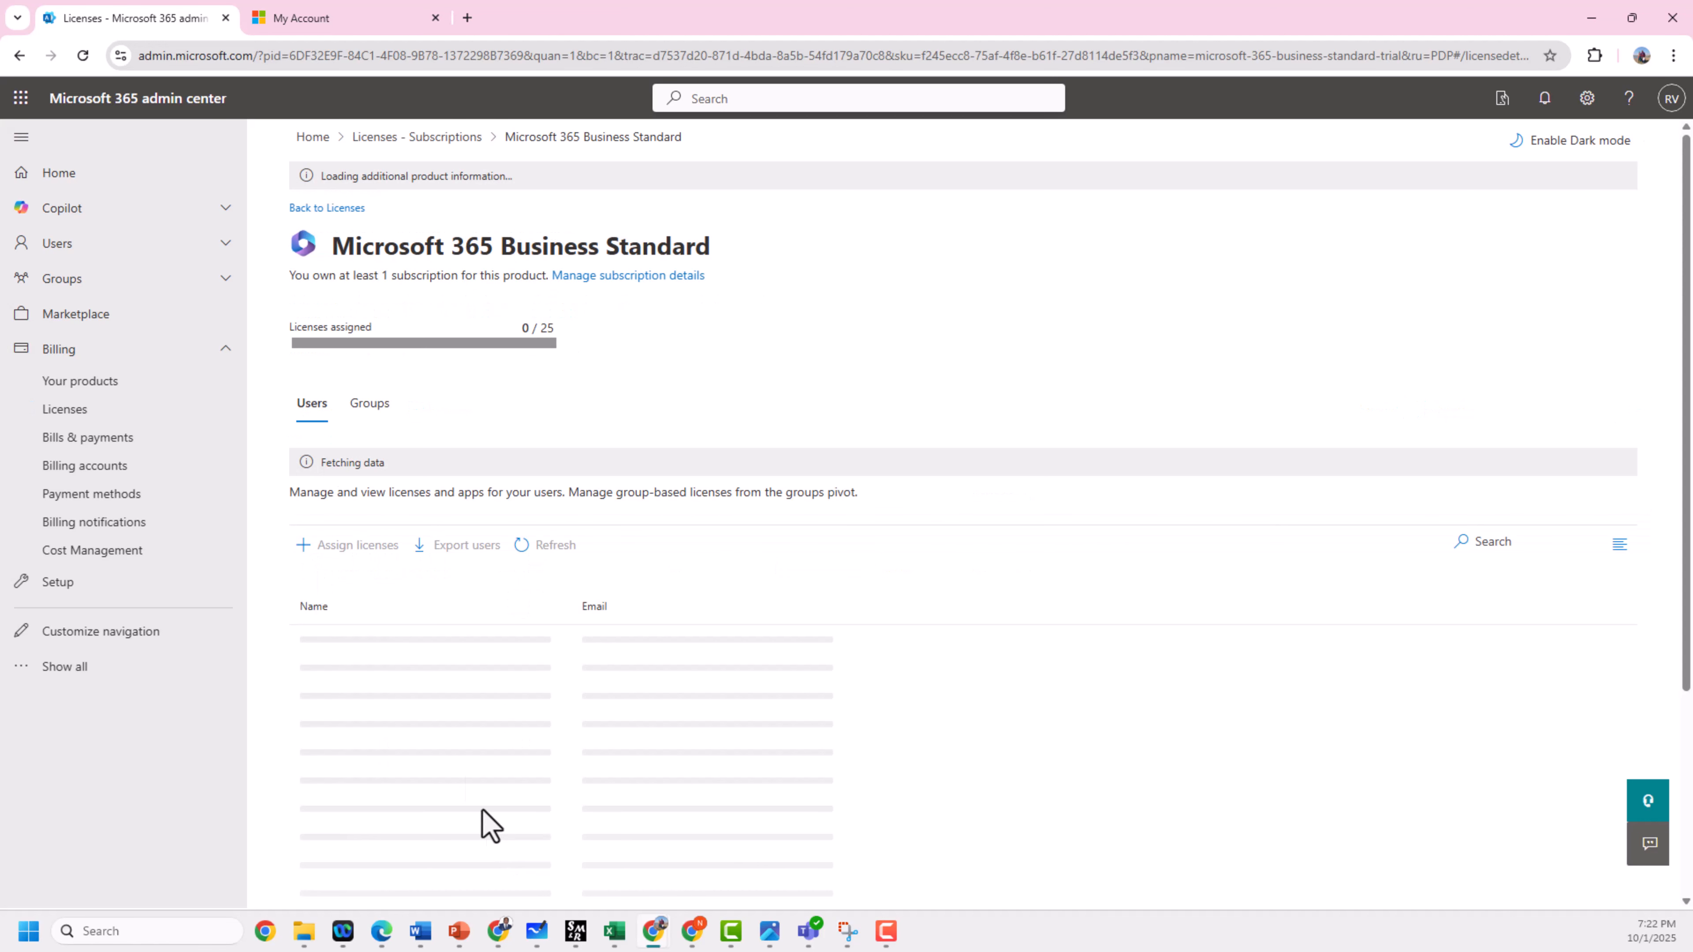
Close the My Account page, open outlook.office365.com in a new browser tab and refresh the Outlook application.
click(297, 18)
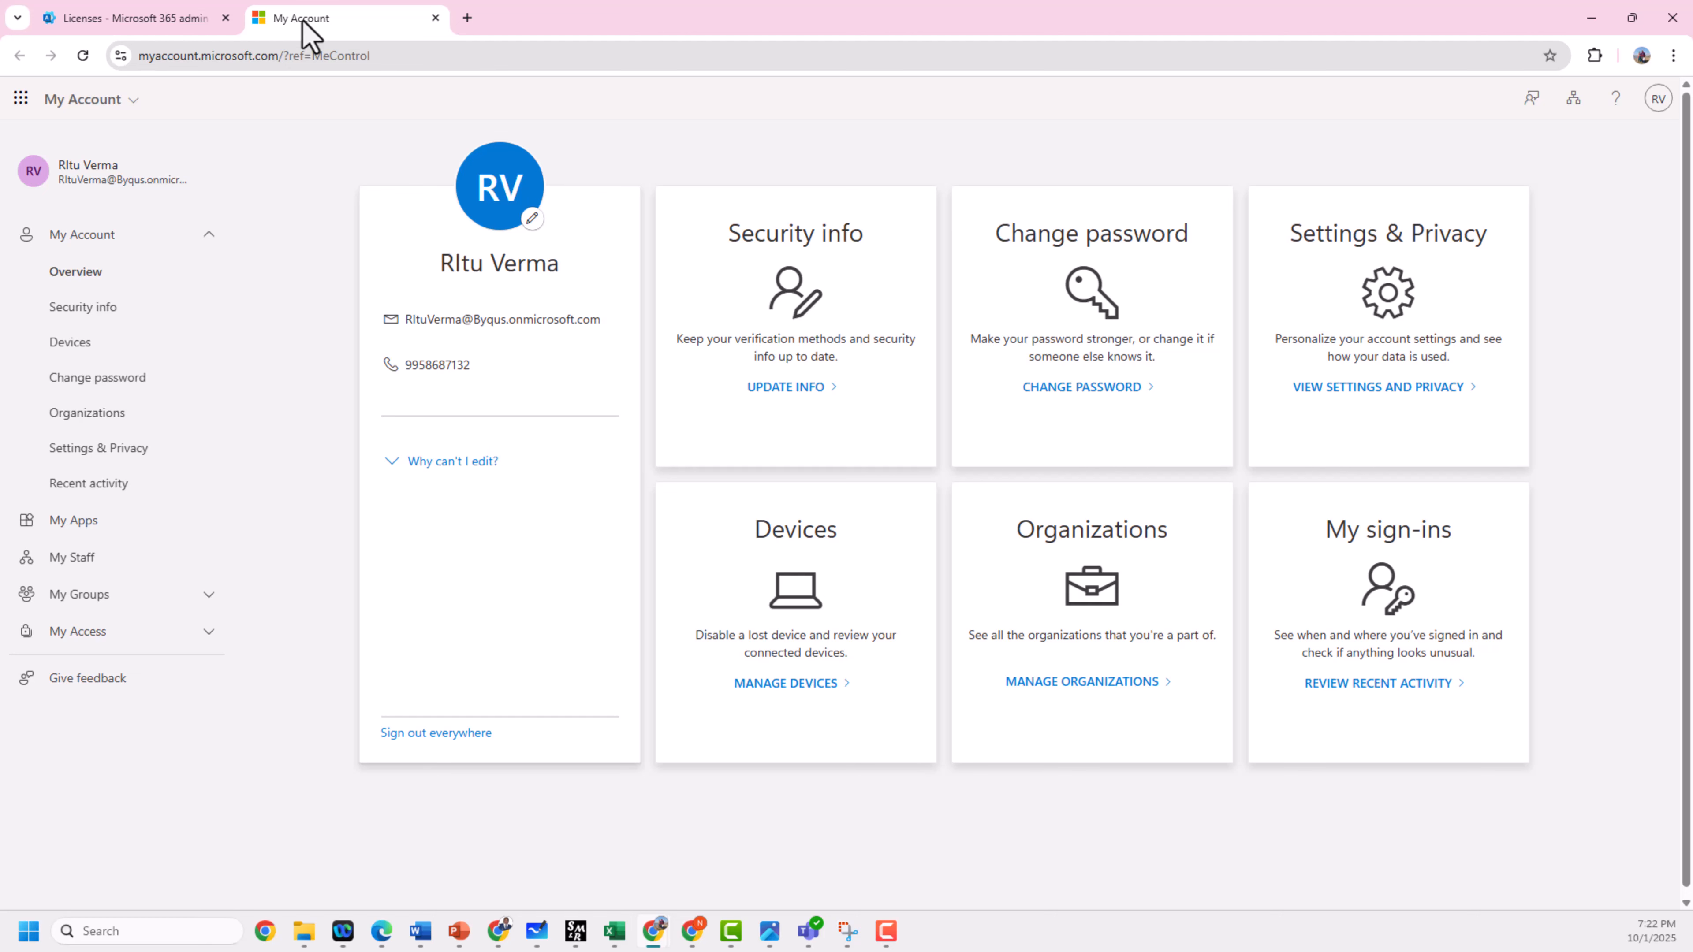
click(435, 18)
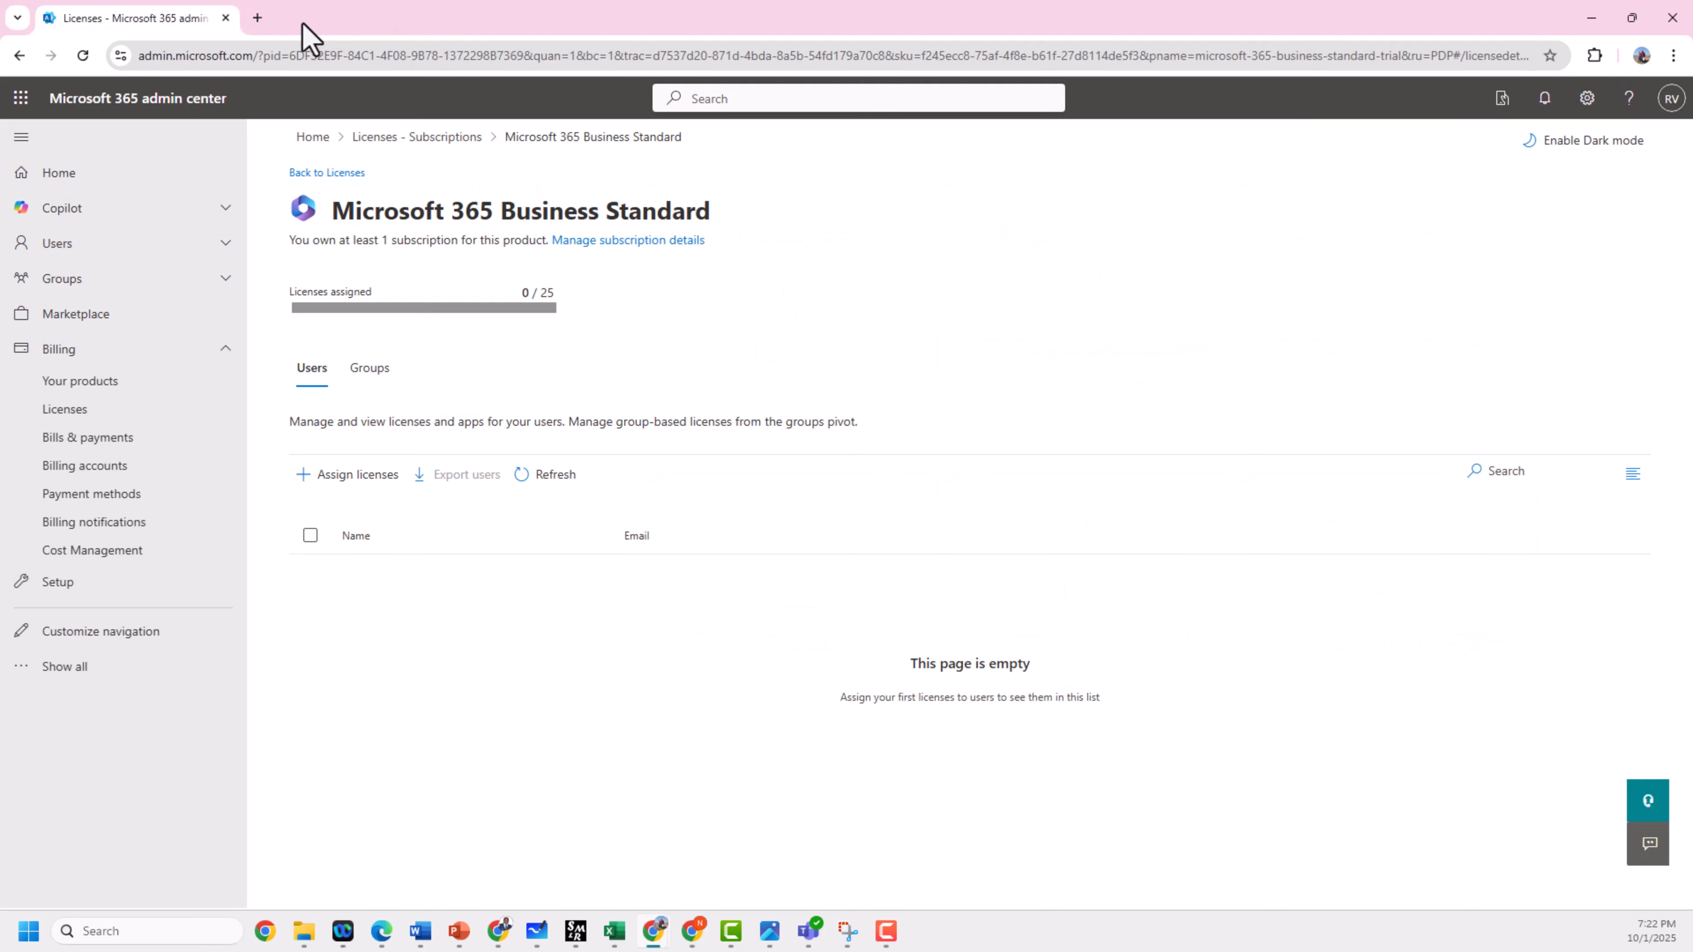
click(259, 18)
click(287, 55)
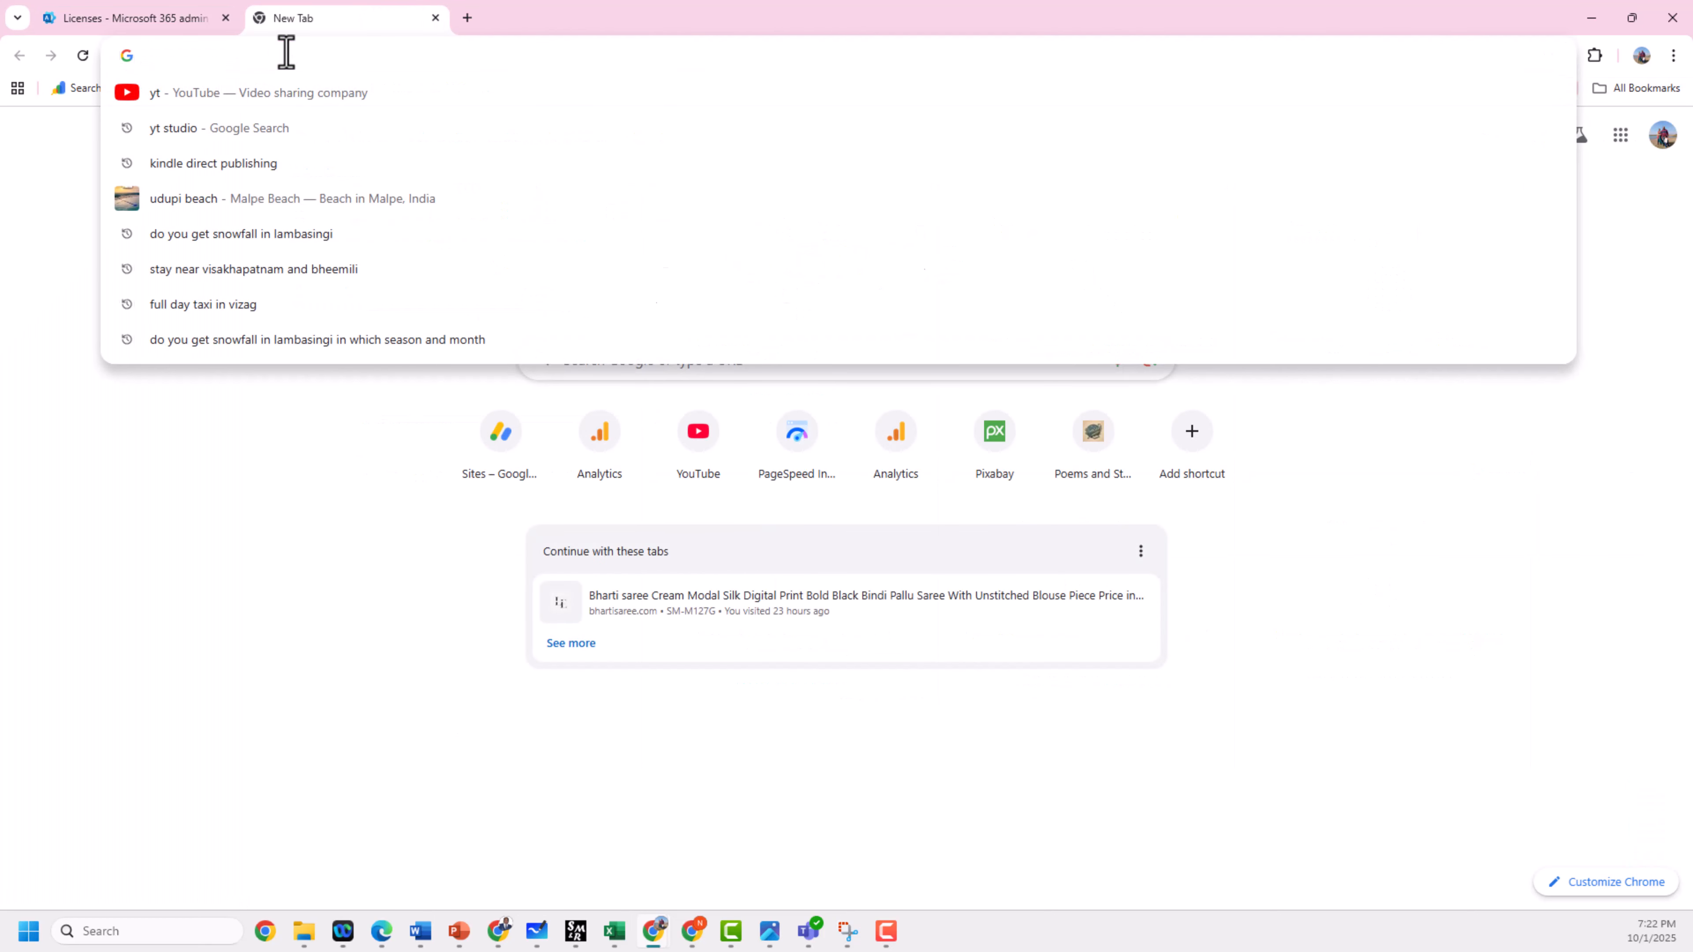
text(outlook.office365.com)
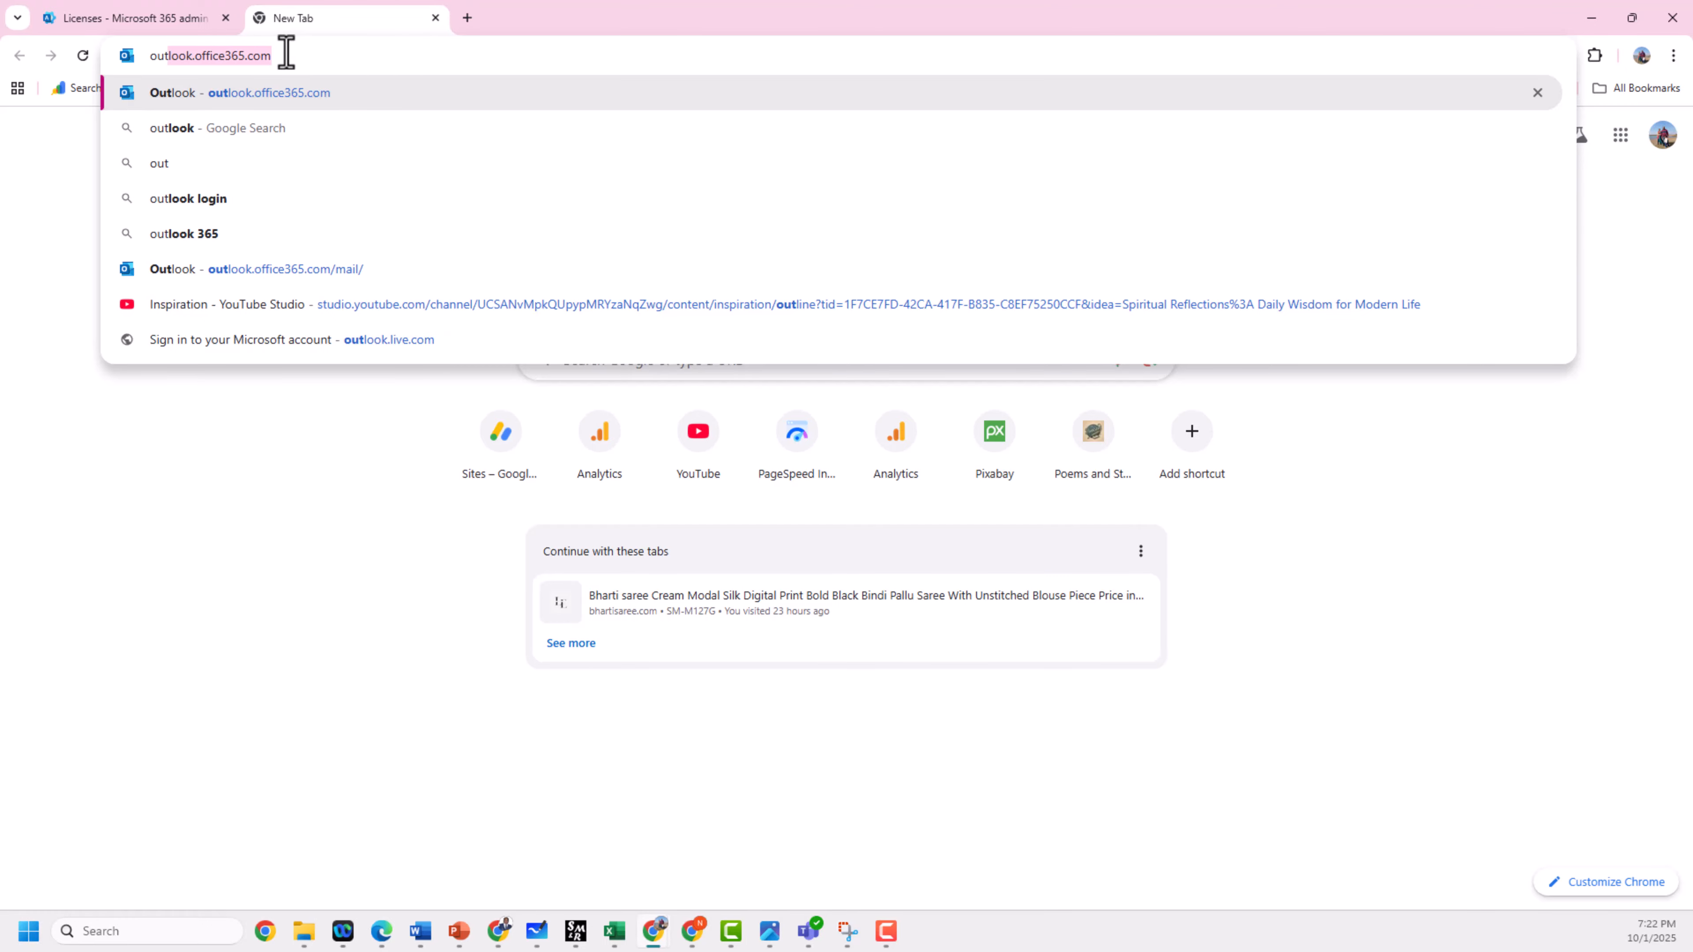
click(307, 64)
key(Return)
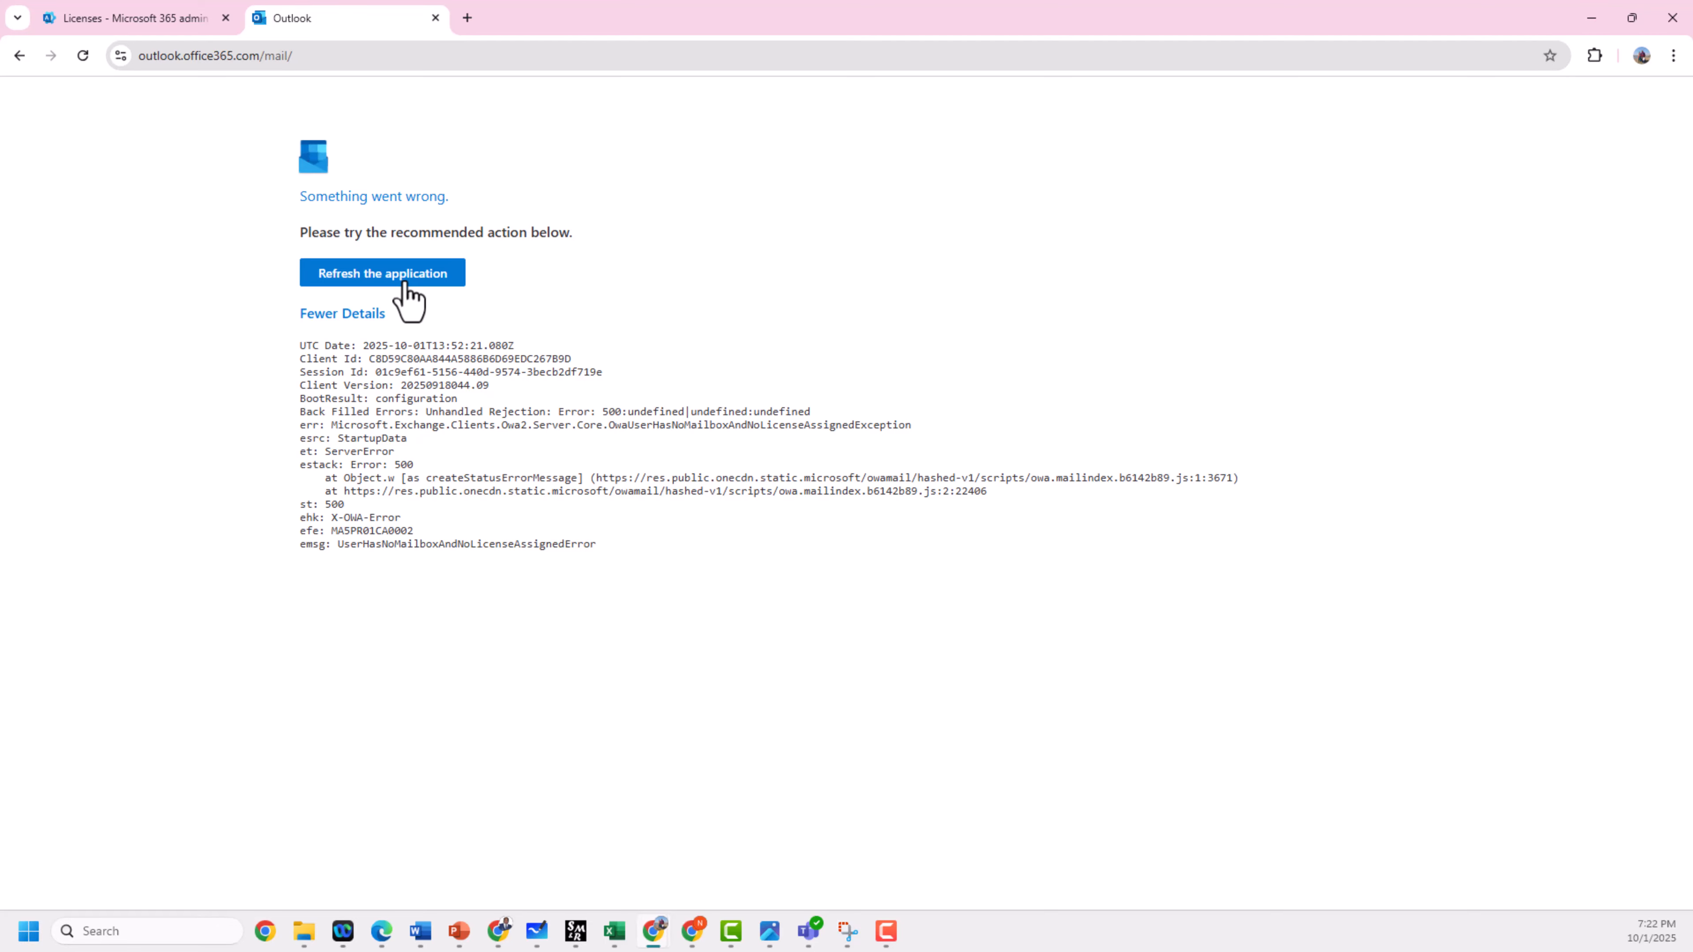
click(405, 281)
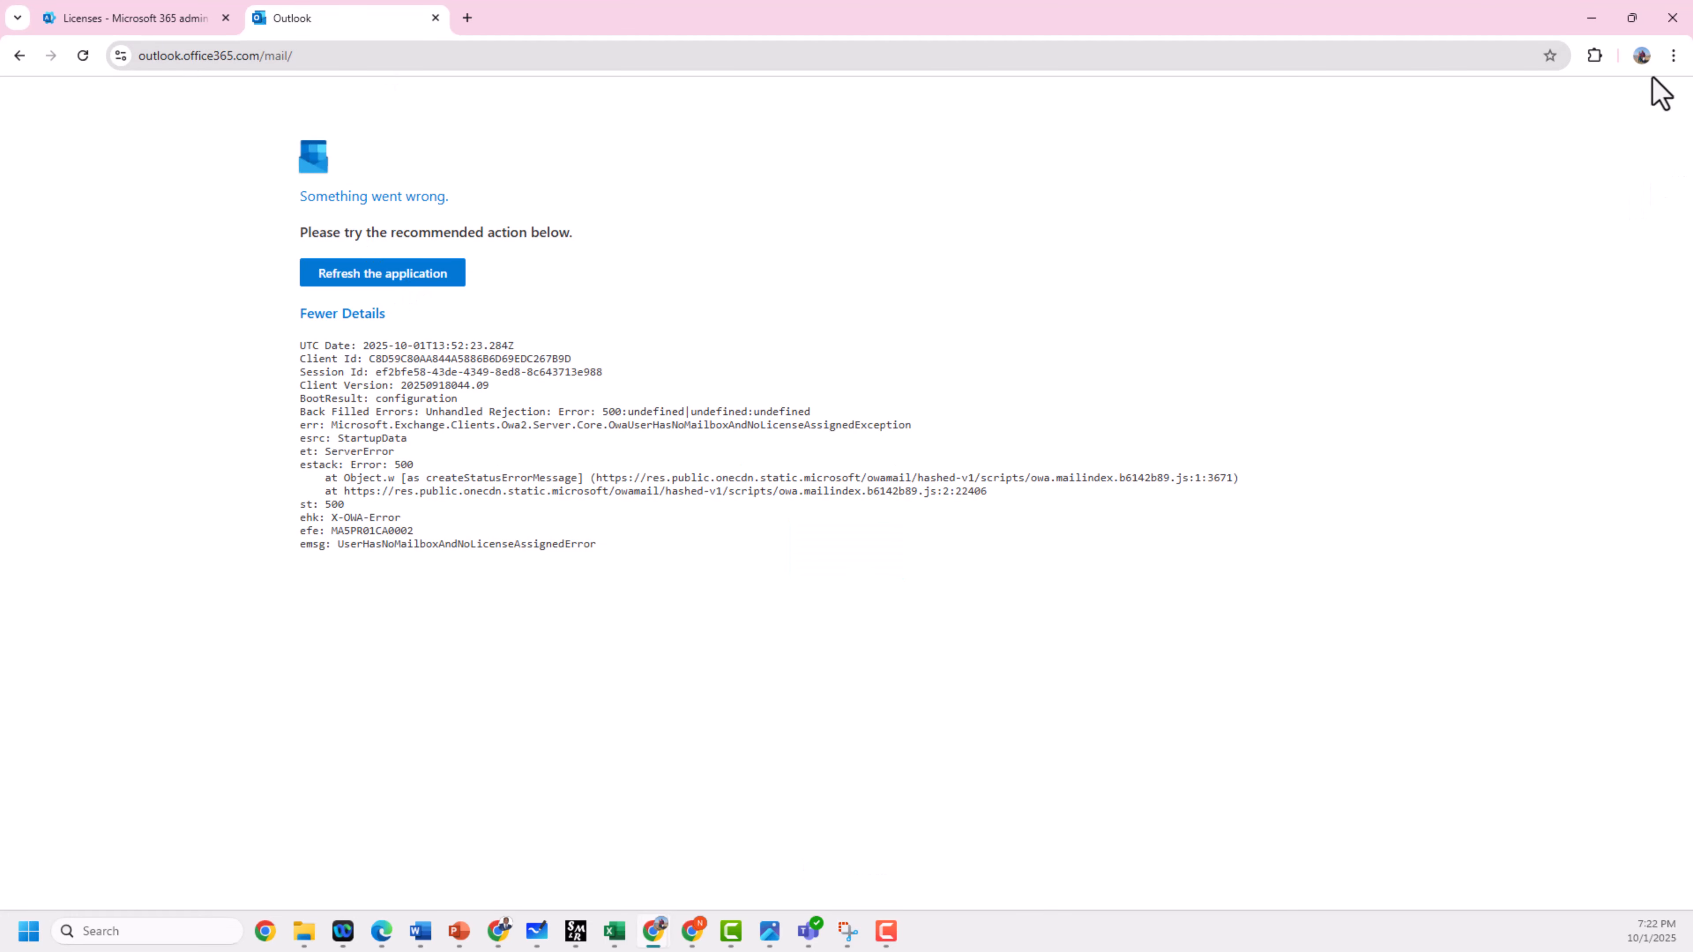
Return to the admin center and check which account is signed in.
click(79, 18)
click(1670, 100)
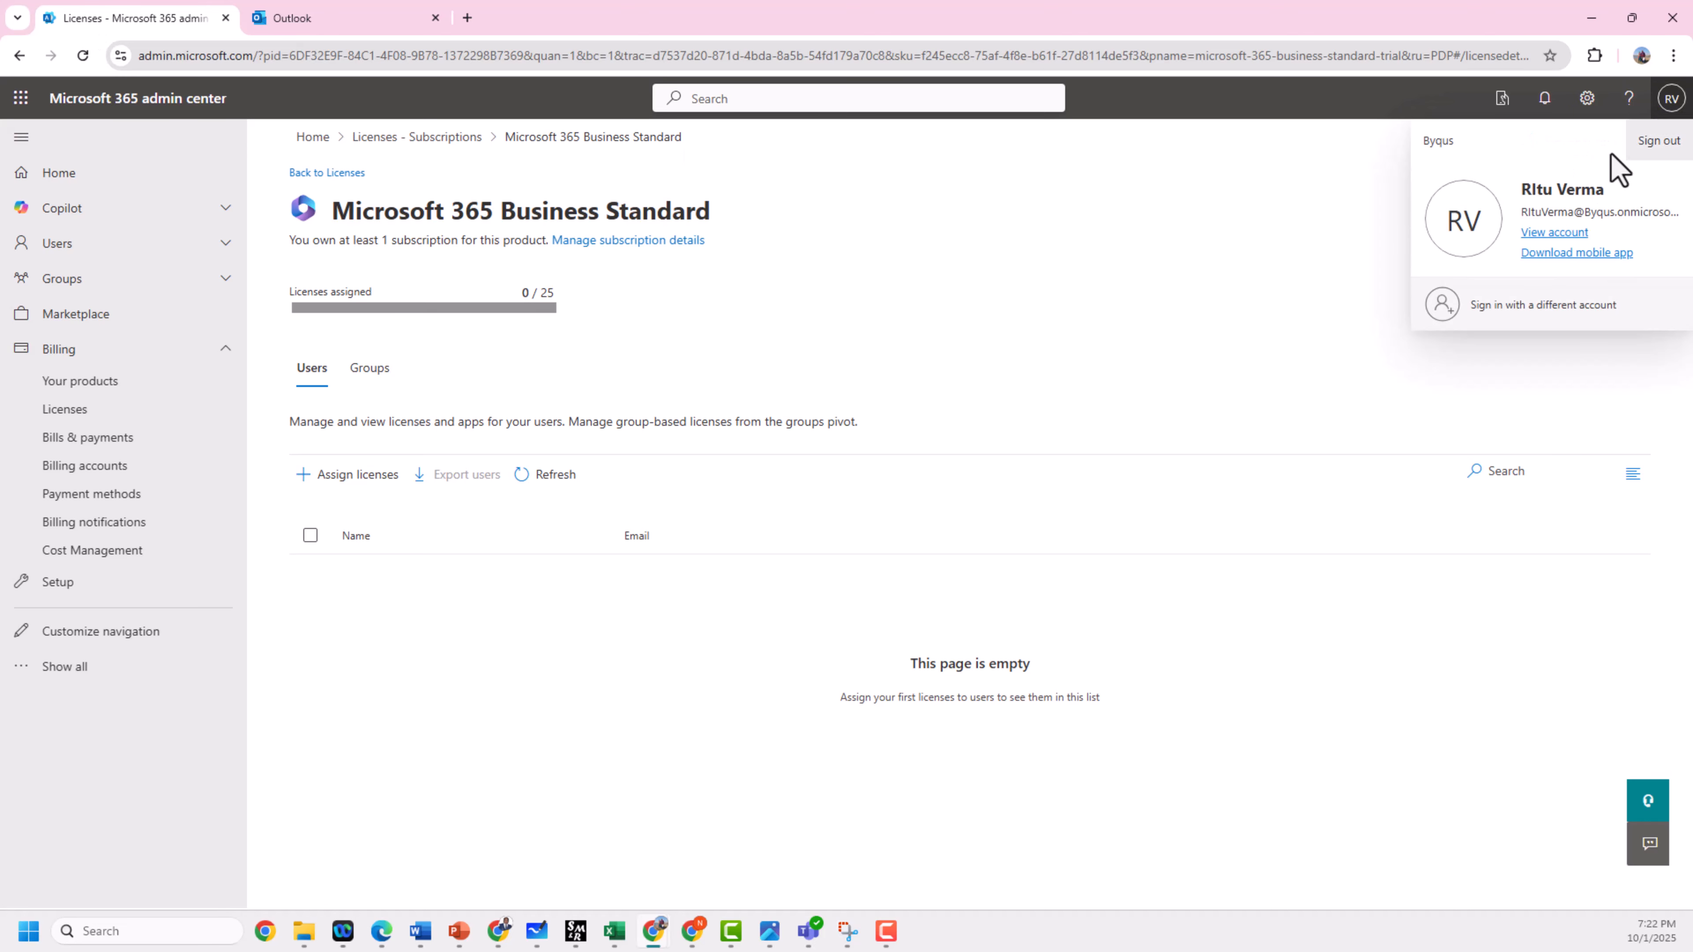
click(1069, 327)
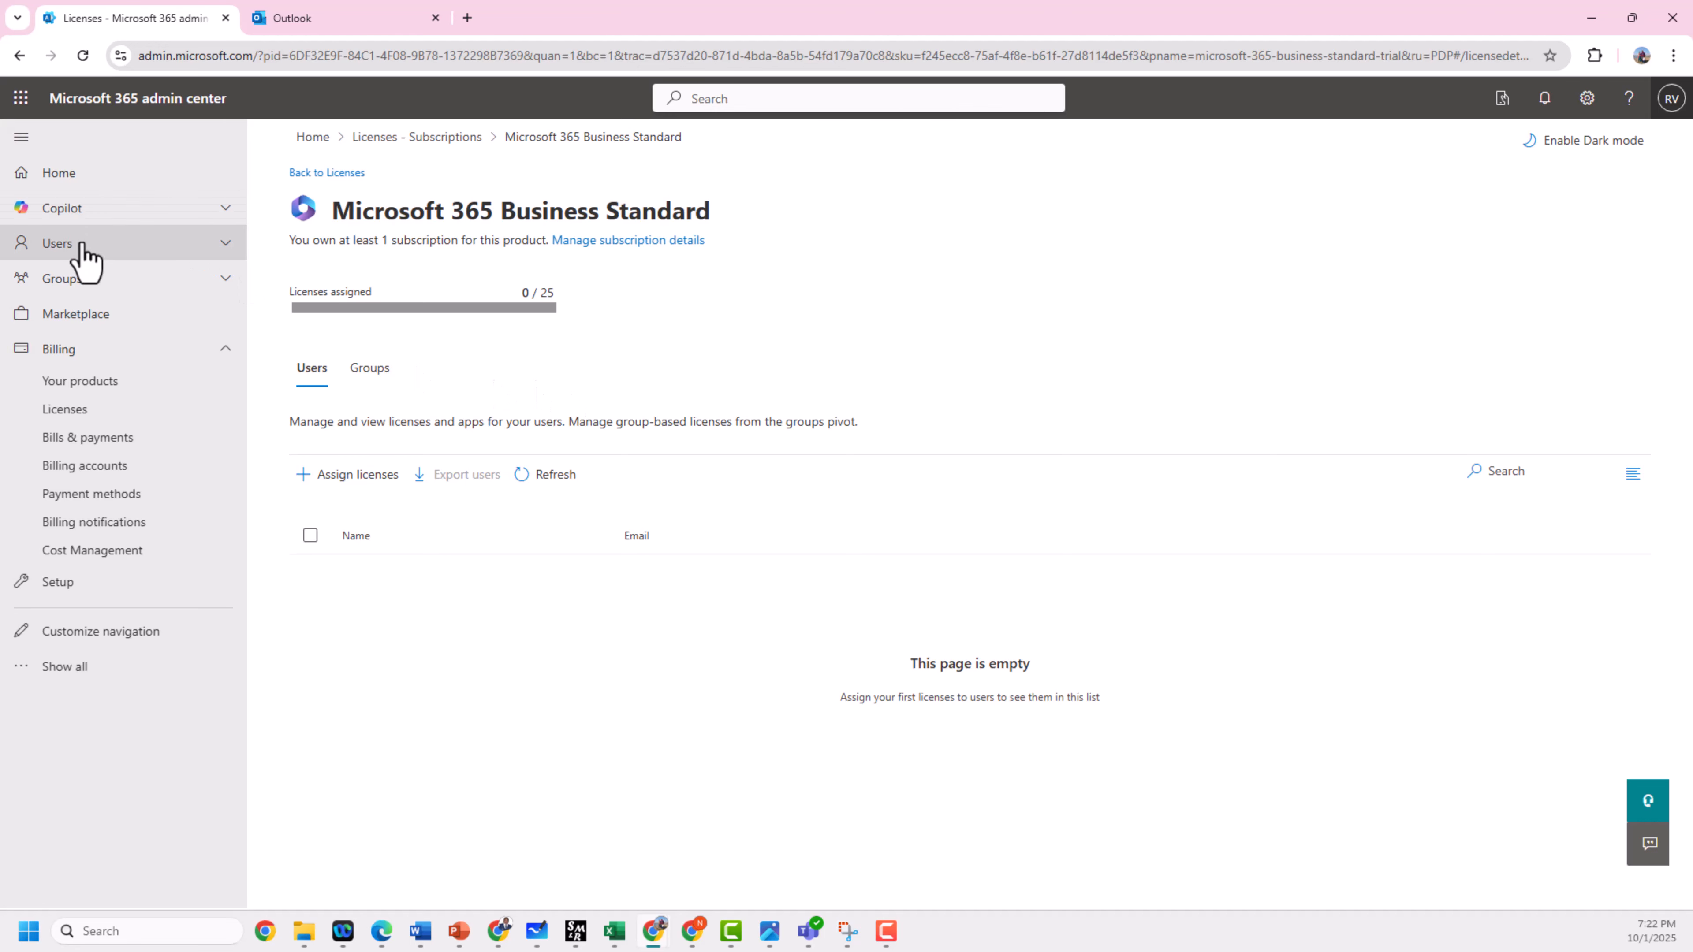
Open the Active users list, select the listed user and open the account's licenses and apps settings.
click(131, 250)
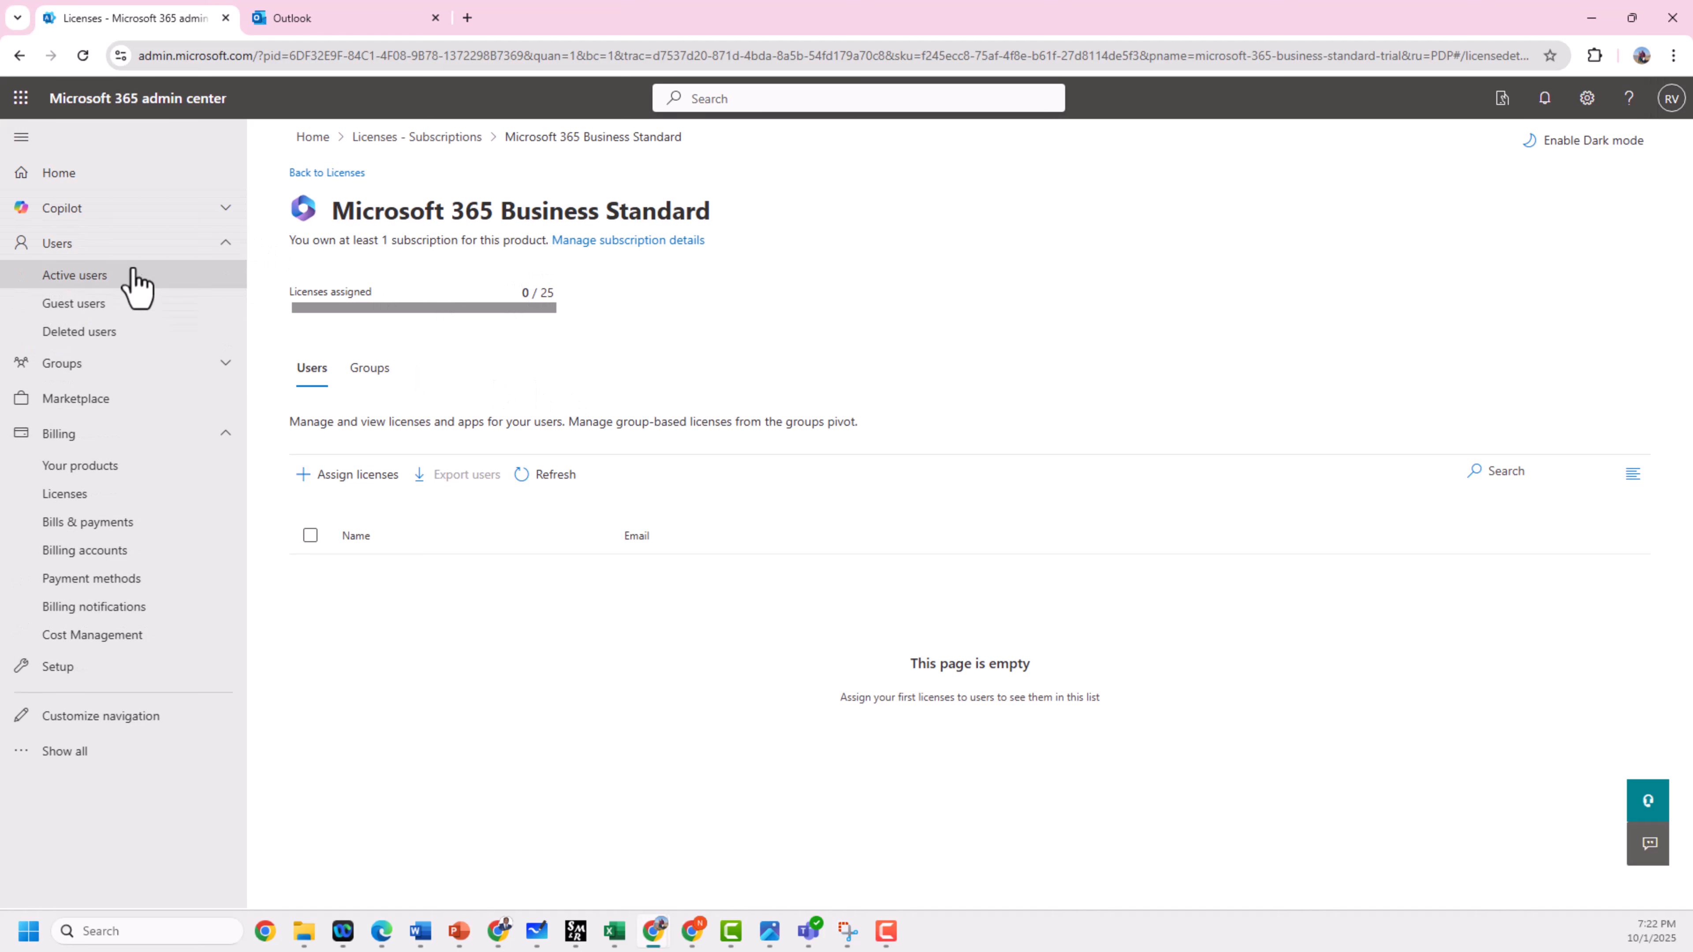
click(133, 274)
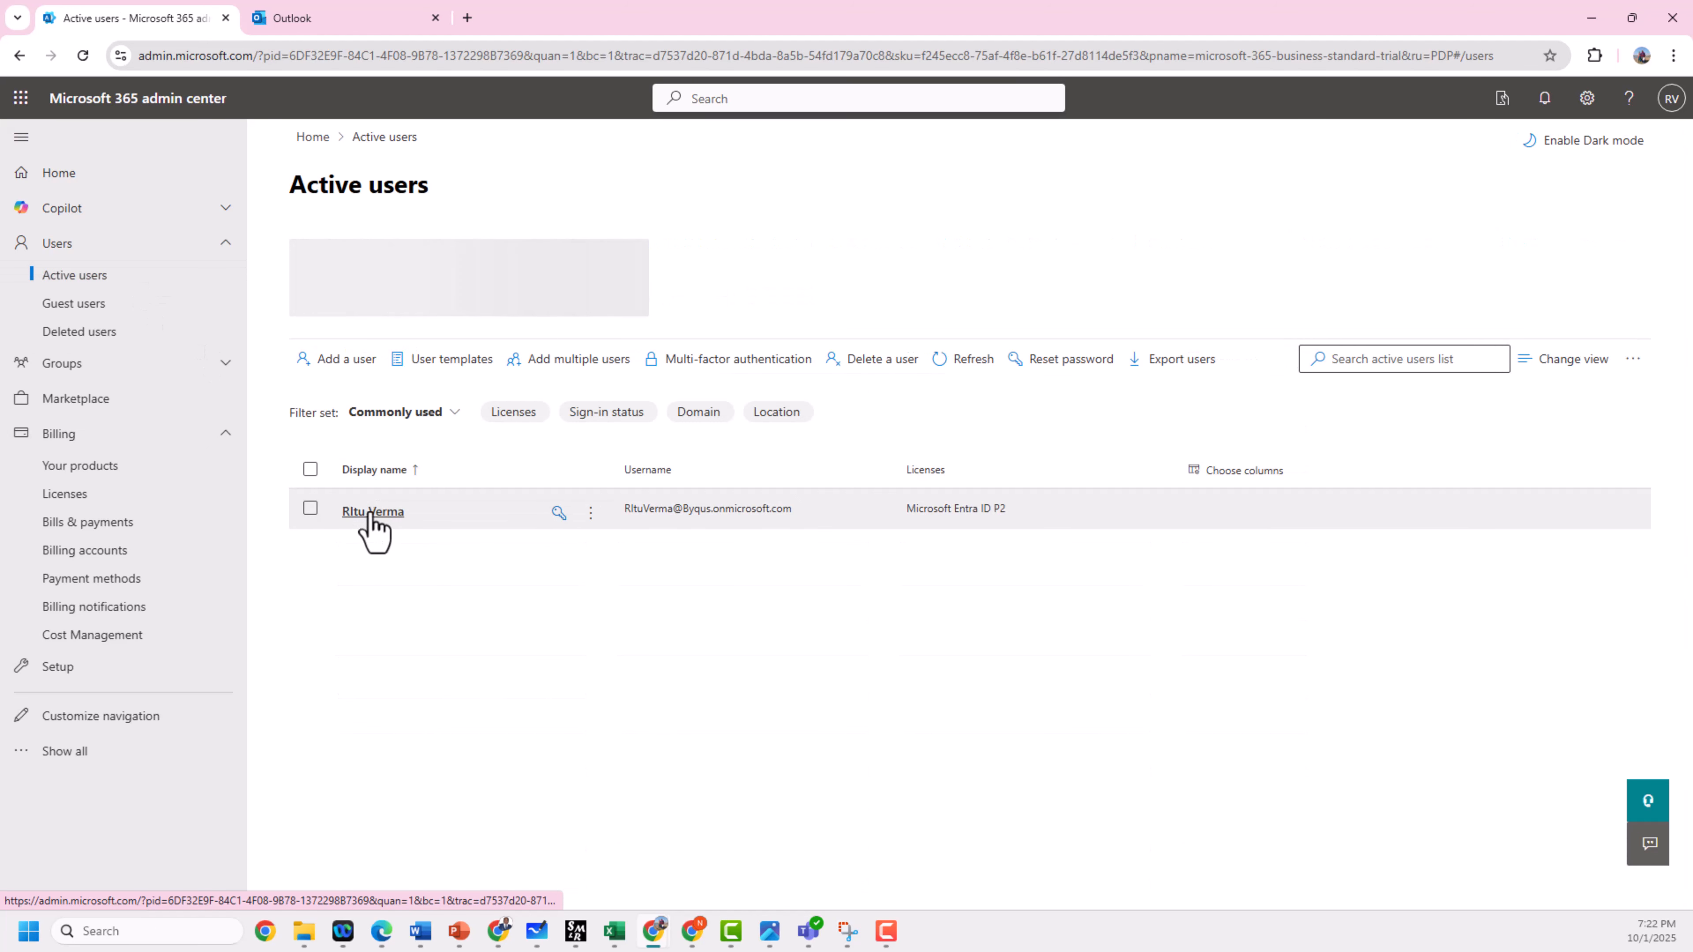
click(310, 509)
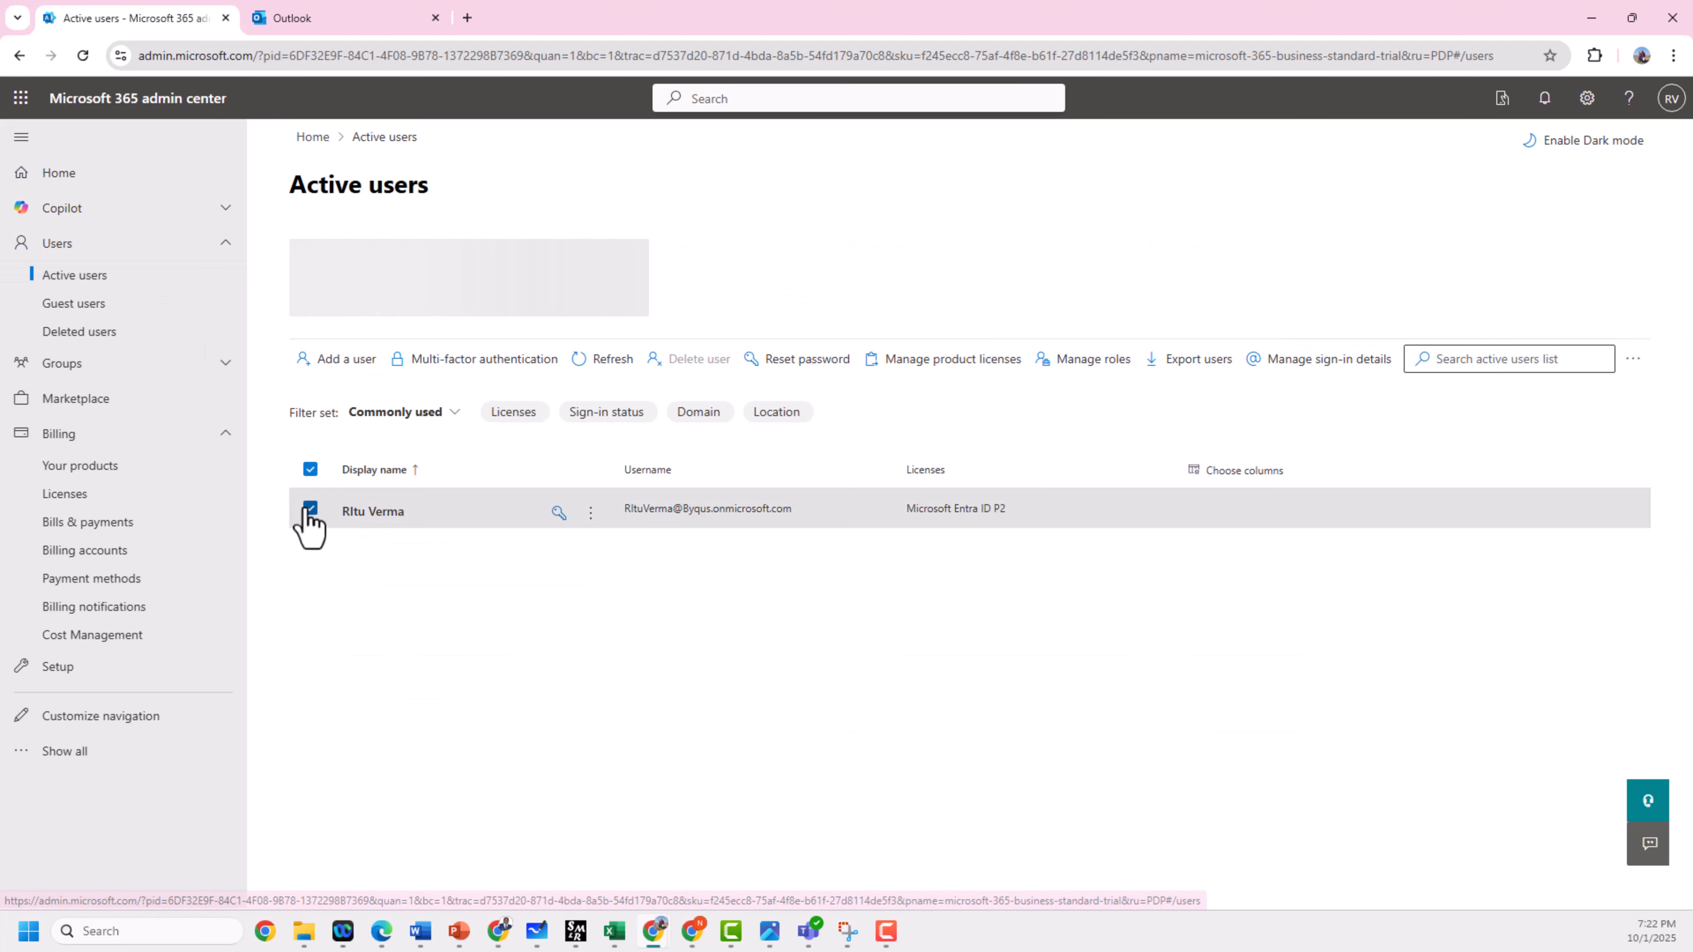
click(374, 396)
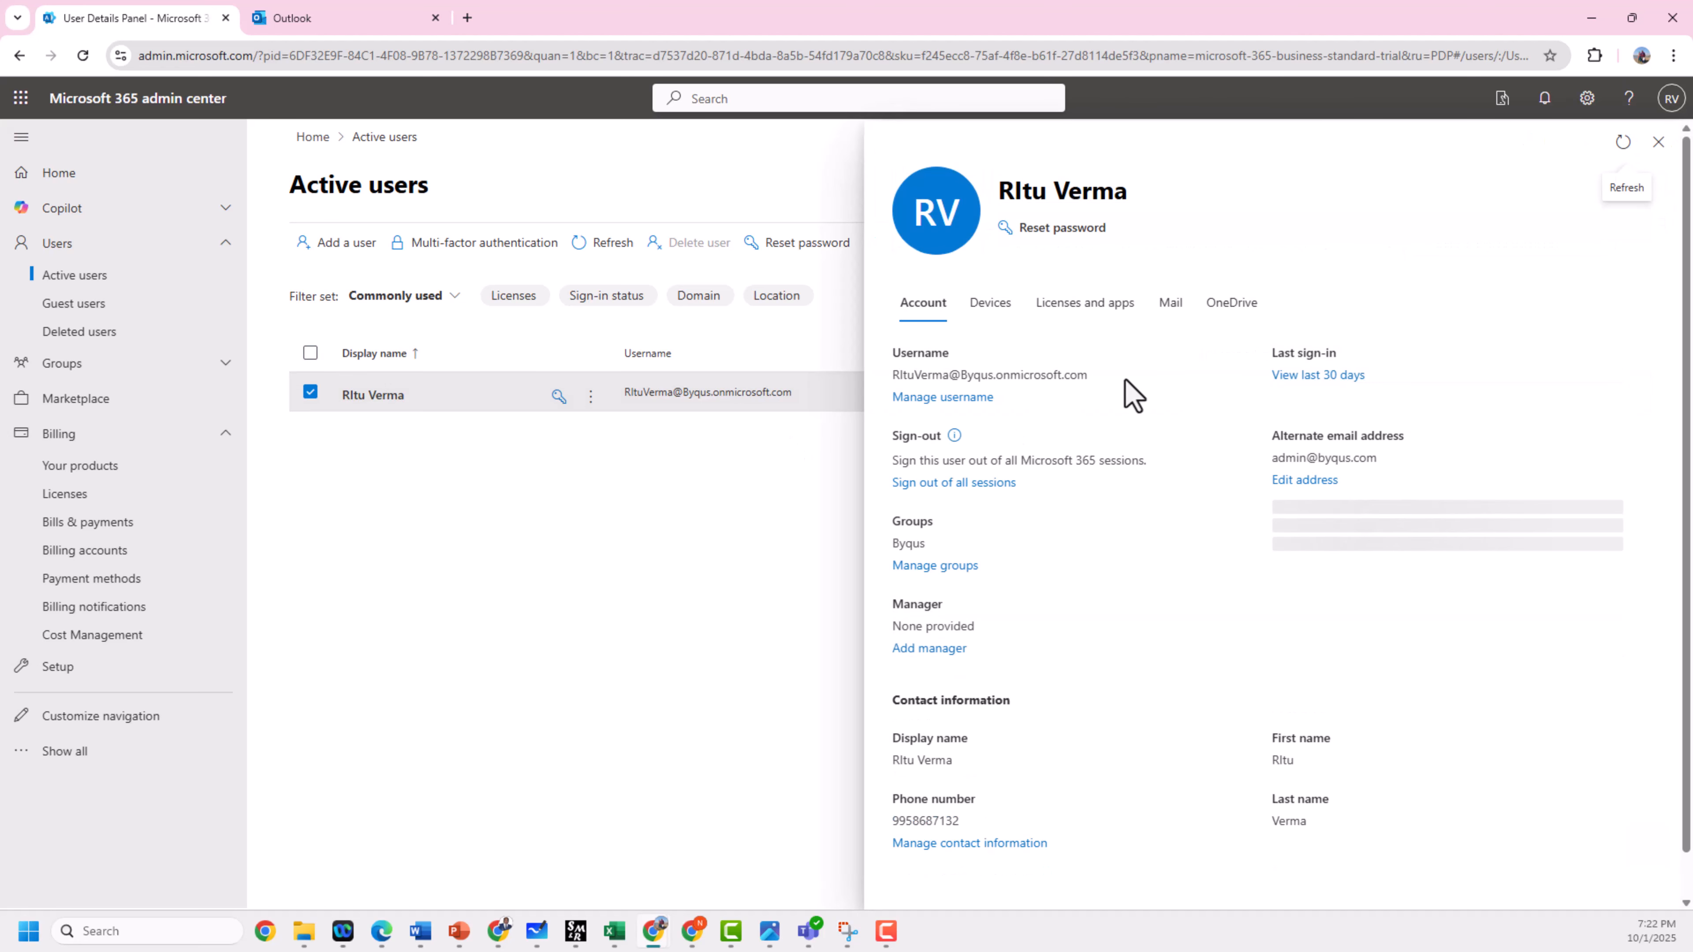
click(1105, 320)
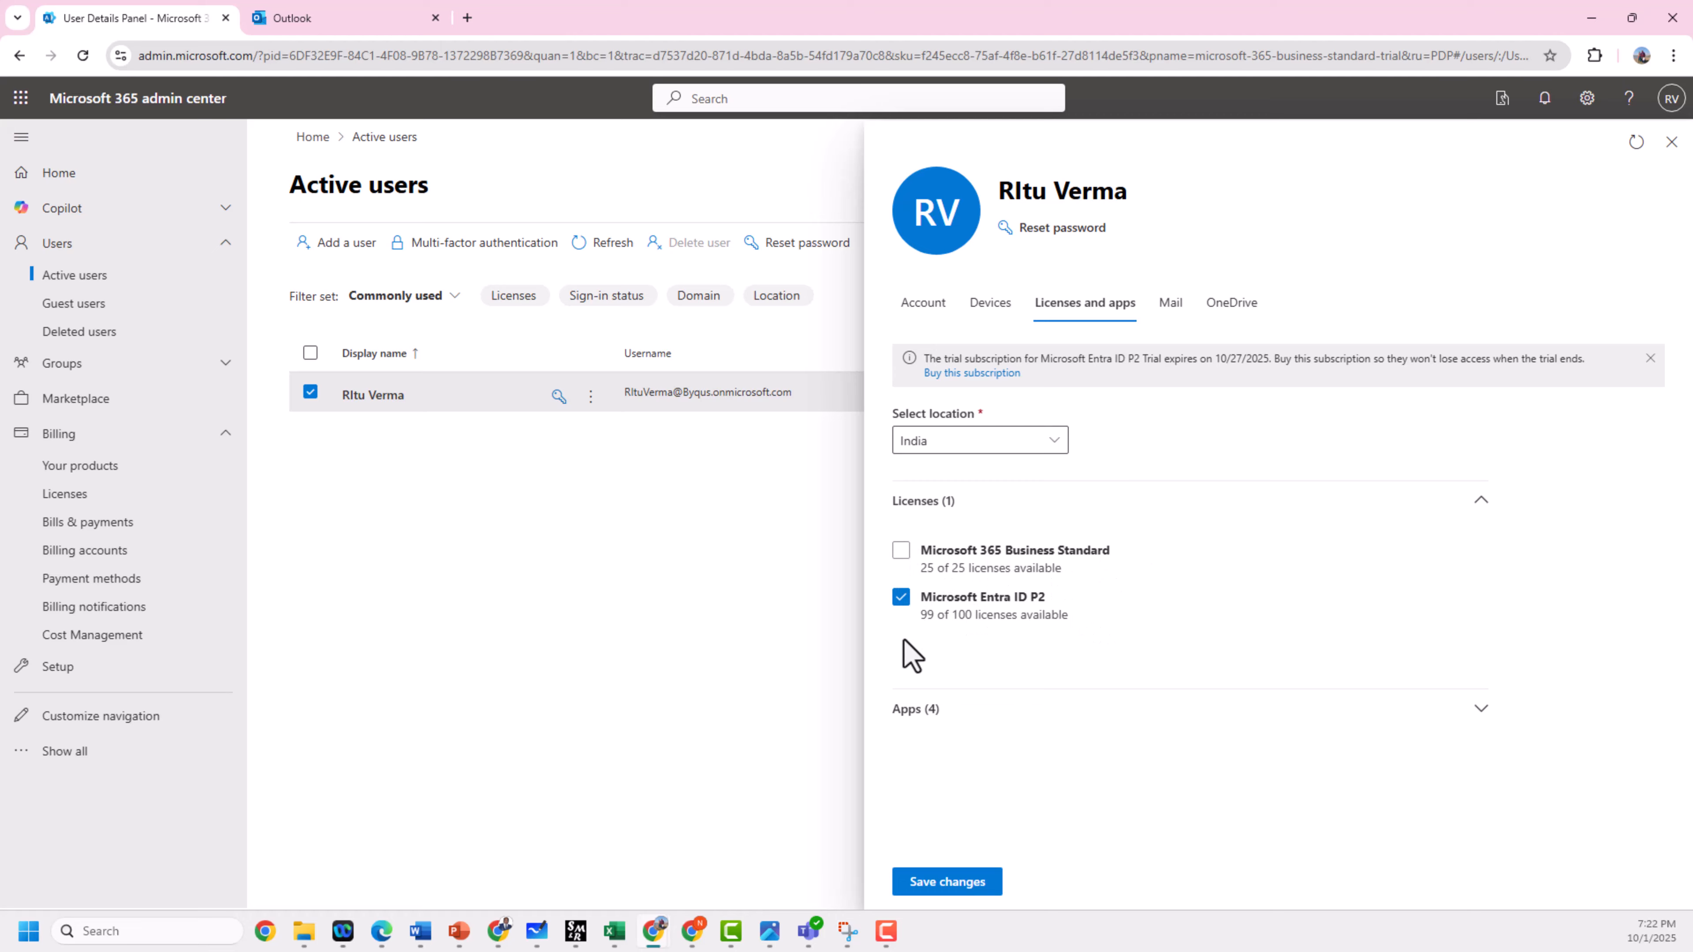
Assign the Microsoft 365 Business Standard license to the user, save the changes and close the user details.
drag(906, 641, 1081, 643)
click(1083, 608)
drag(922, 567, 1039, 563)
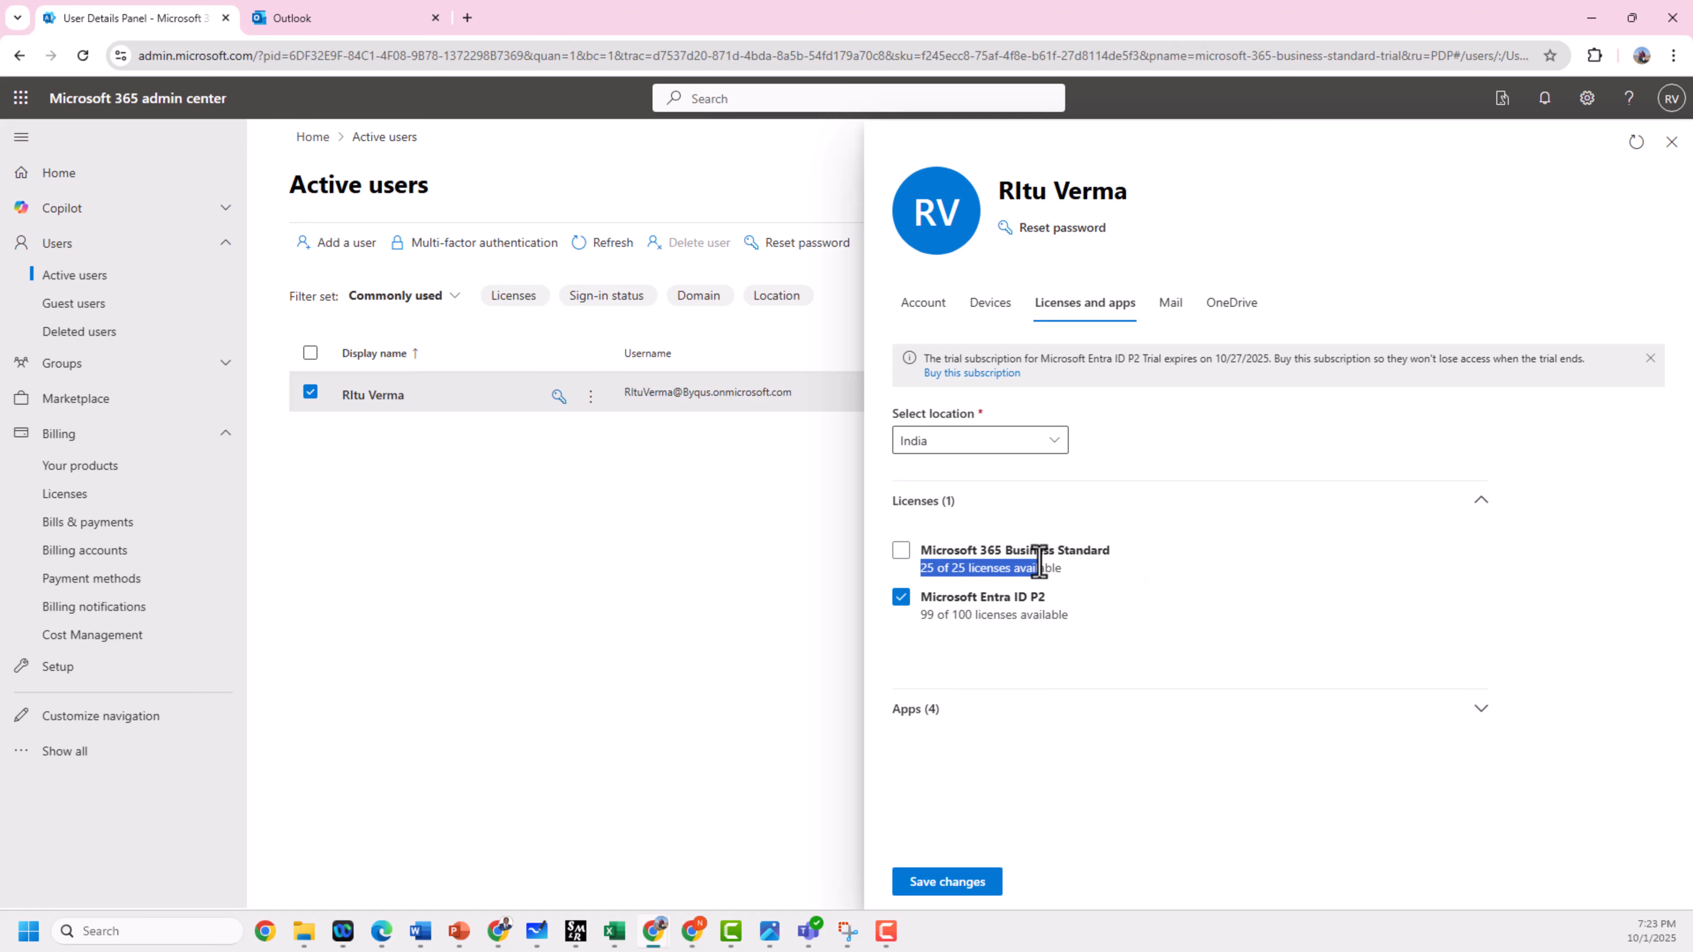
click(904, 559)
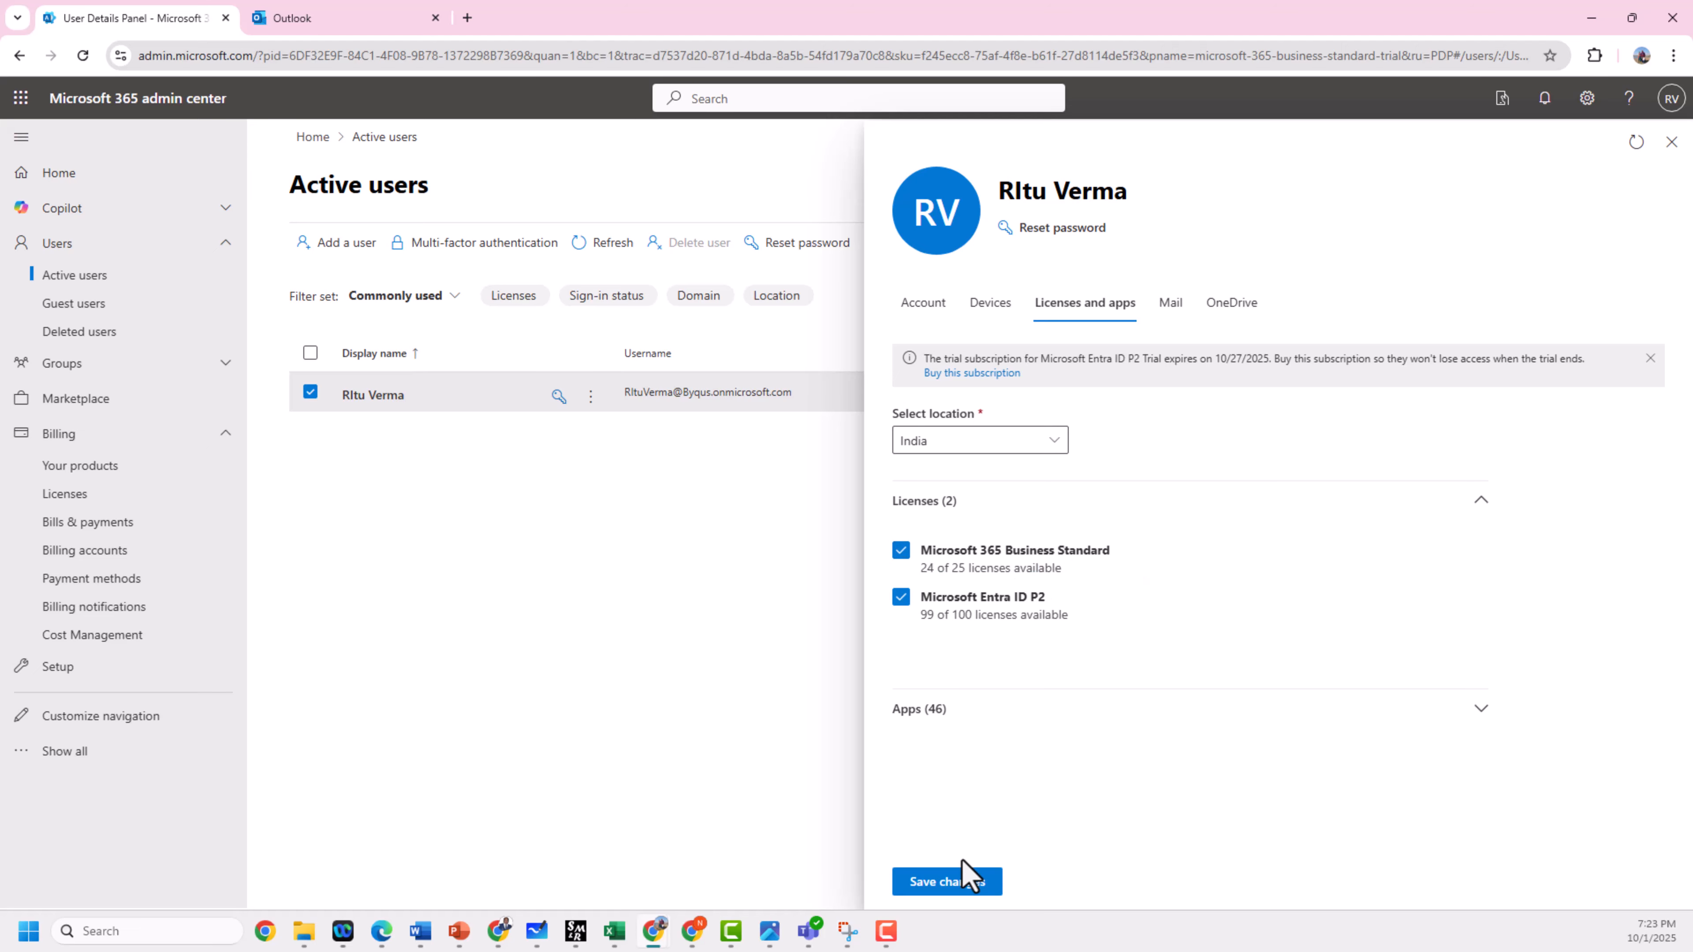
click(954, 882)
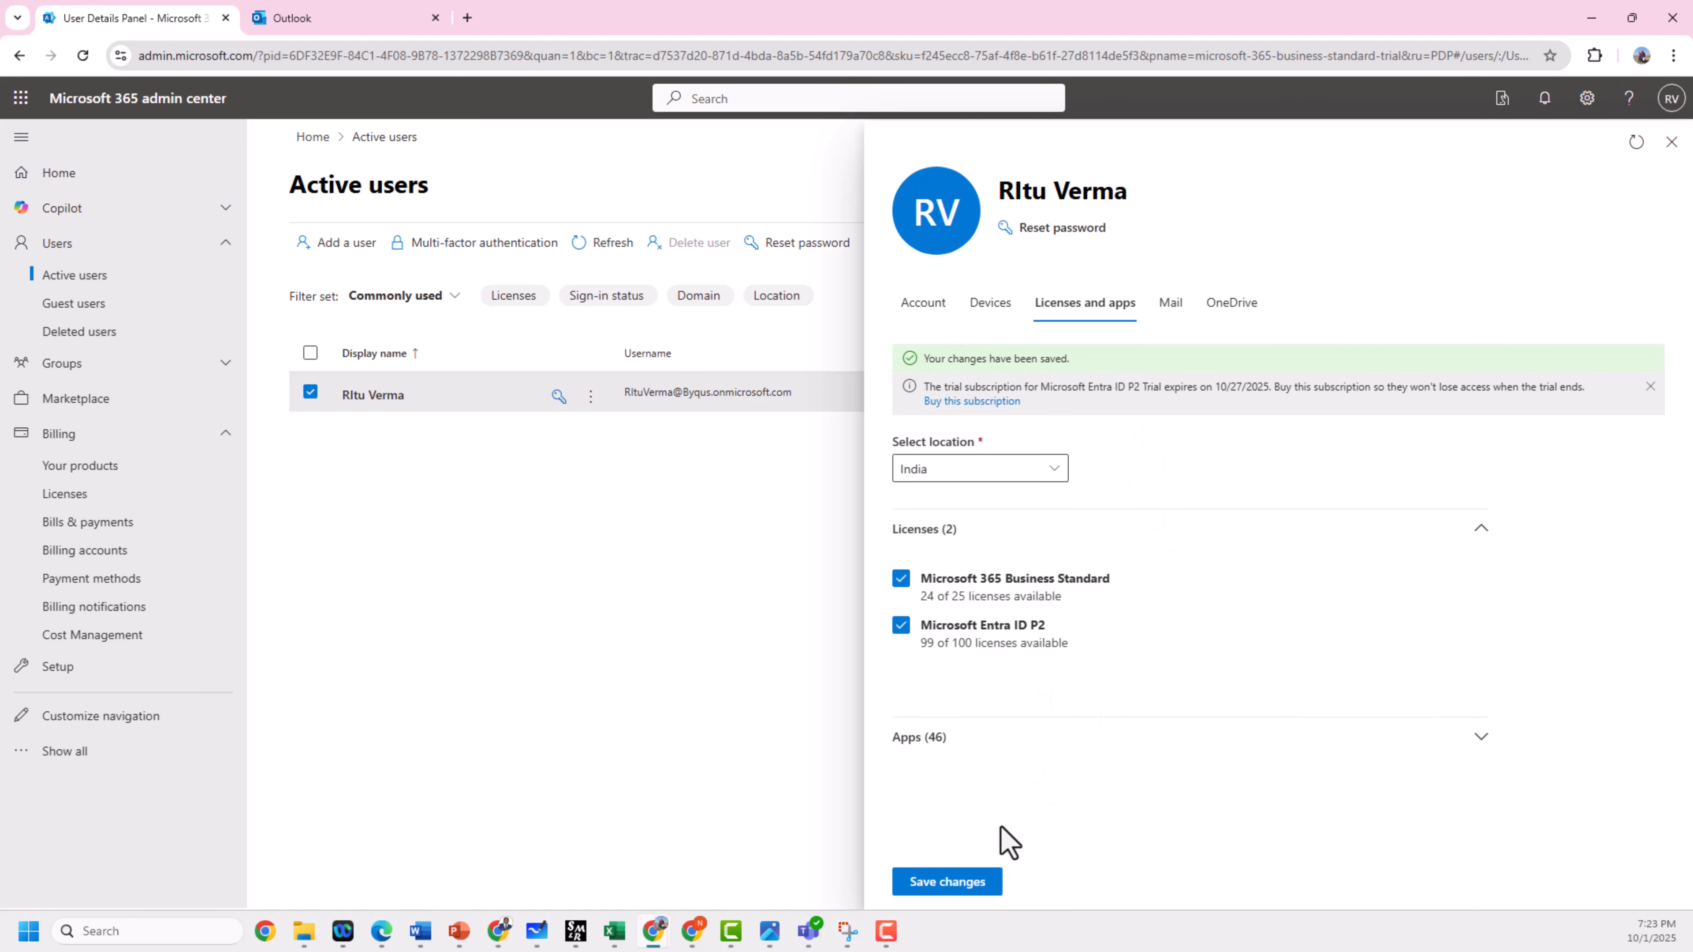
click(945, 884)
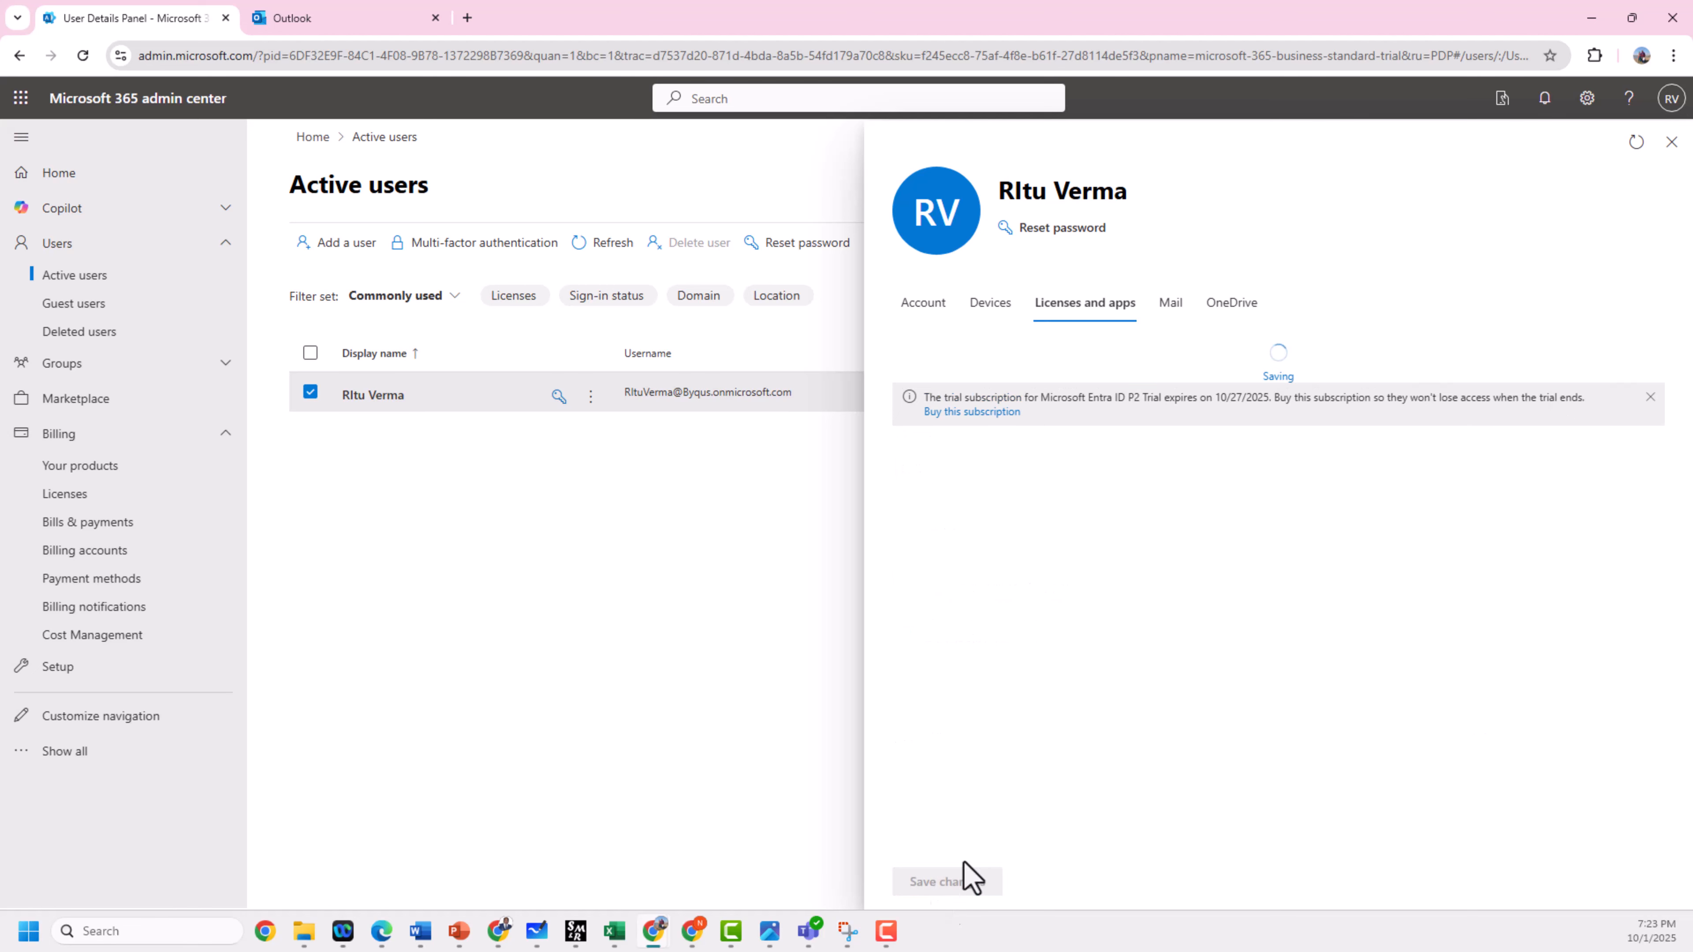
click(1672, 143)
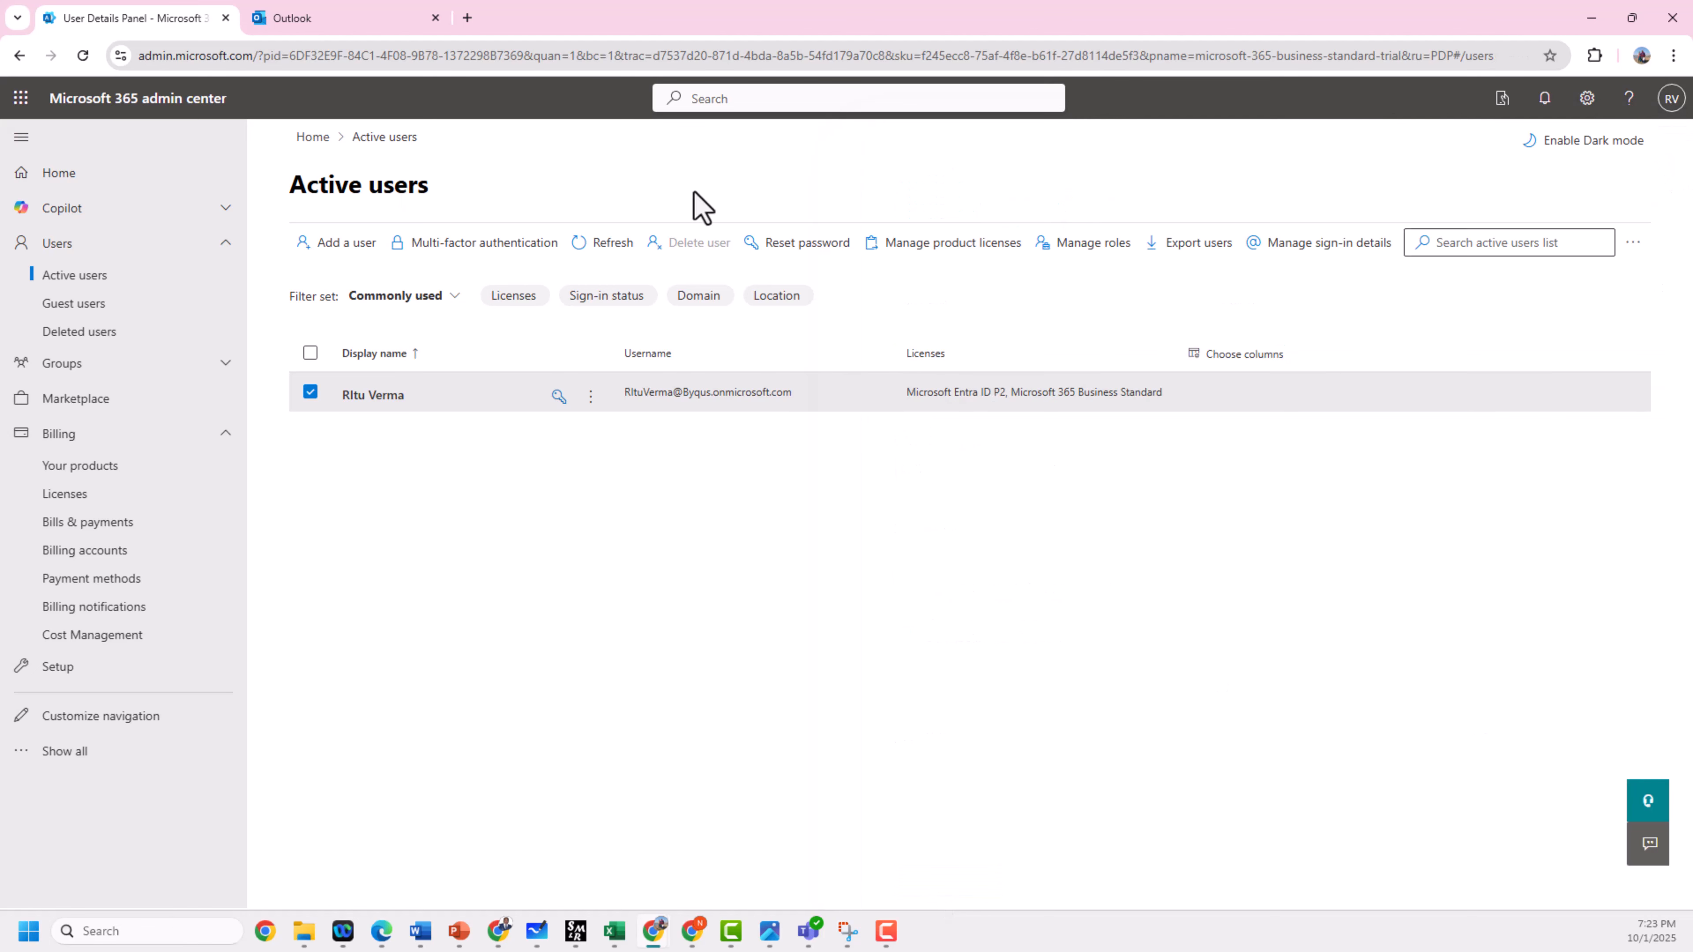
Return to outlook.office365.com/mail, refresh the Outlook application and open a new browser tab.
click(353, 20)
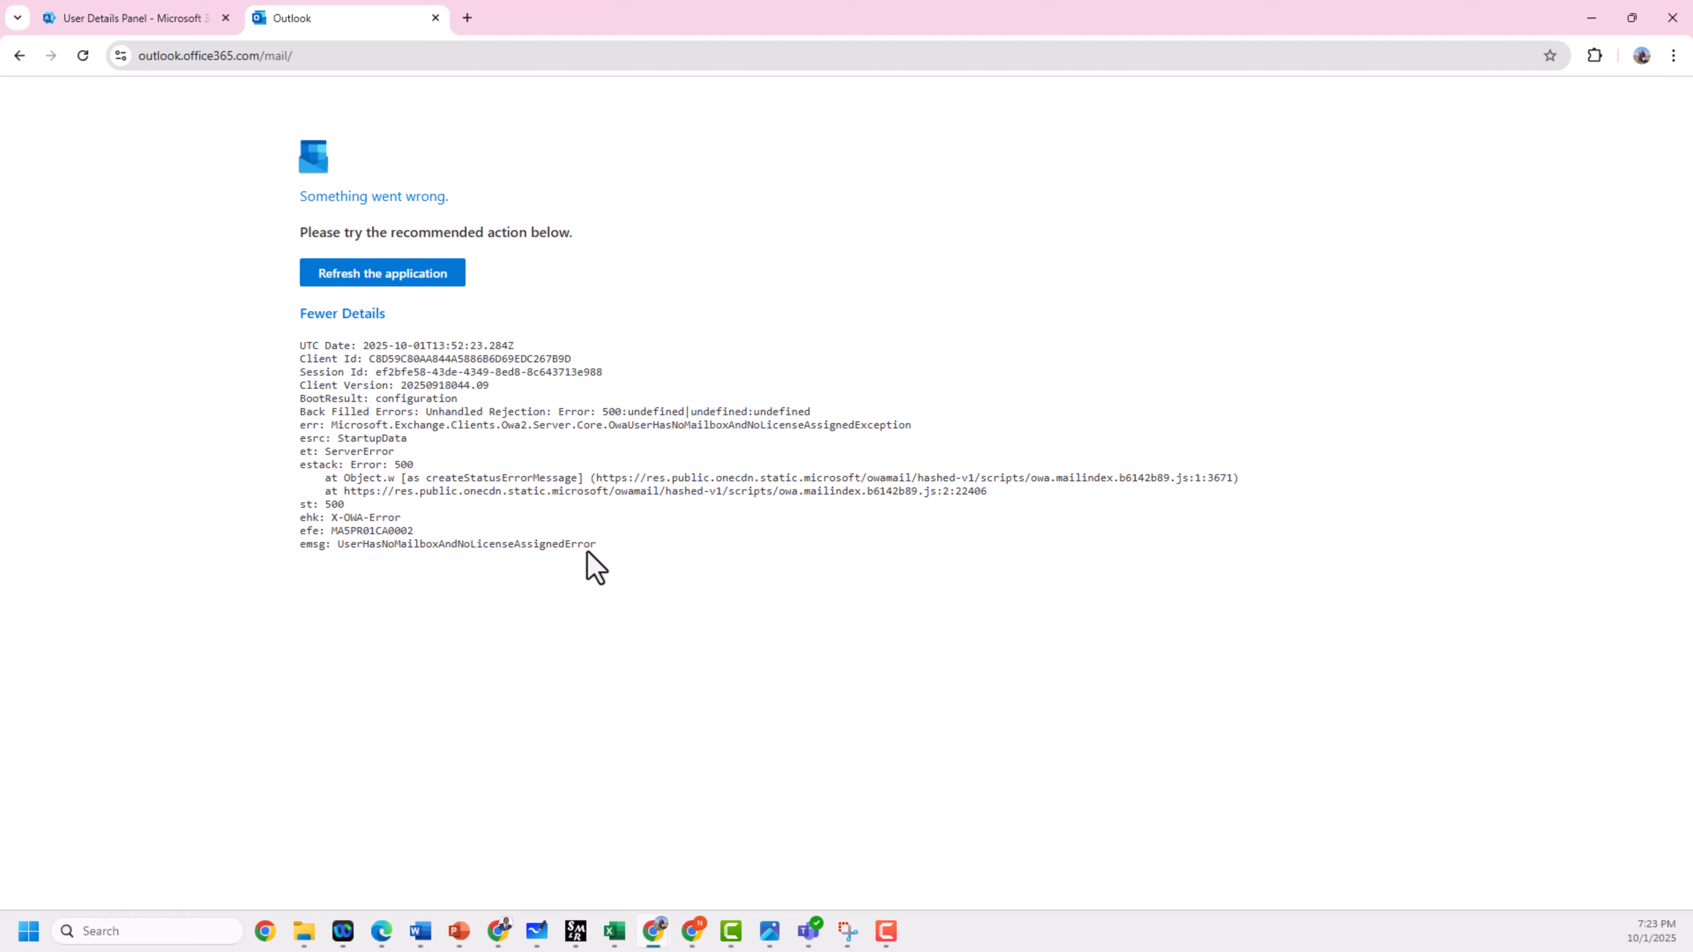
click(325, 57)
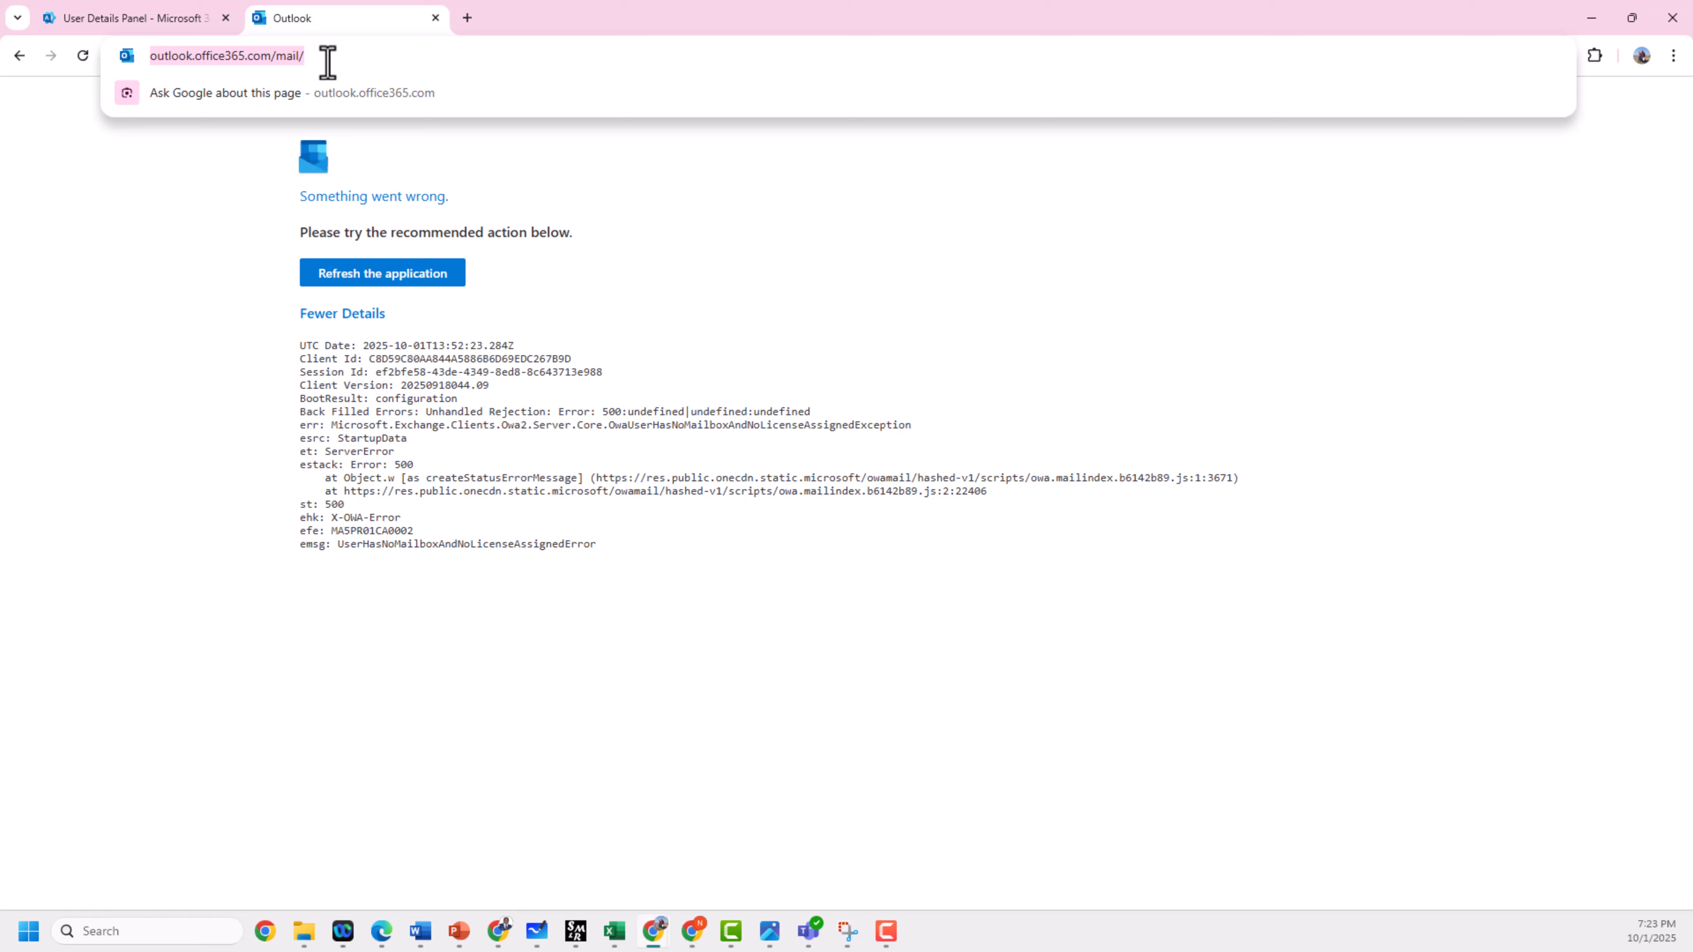
click(399, 284)
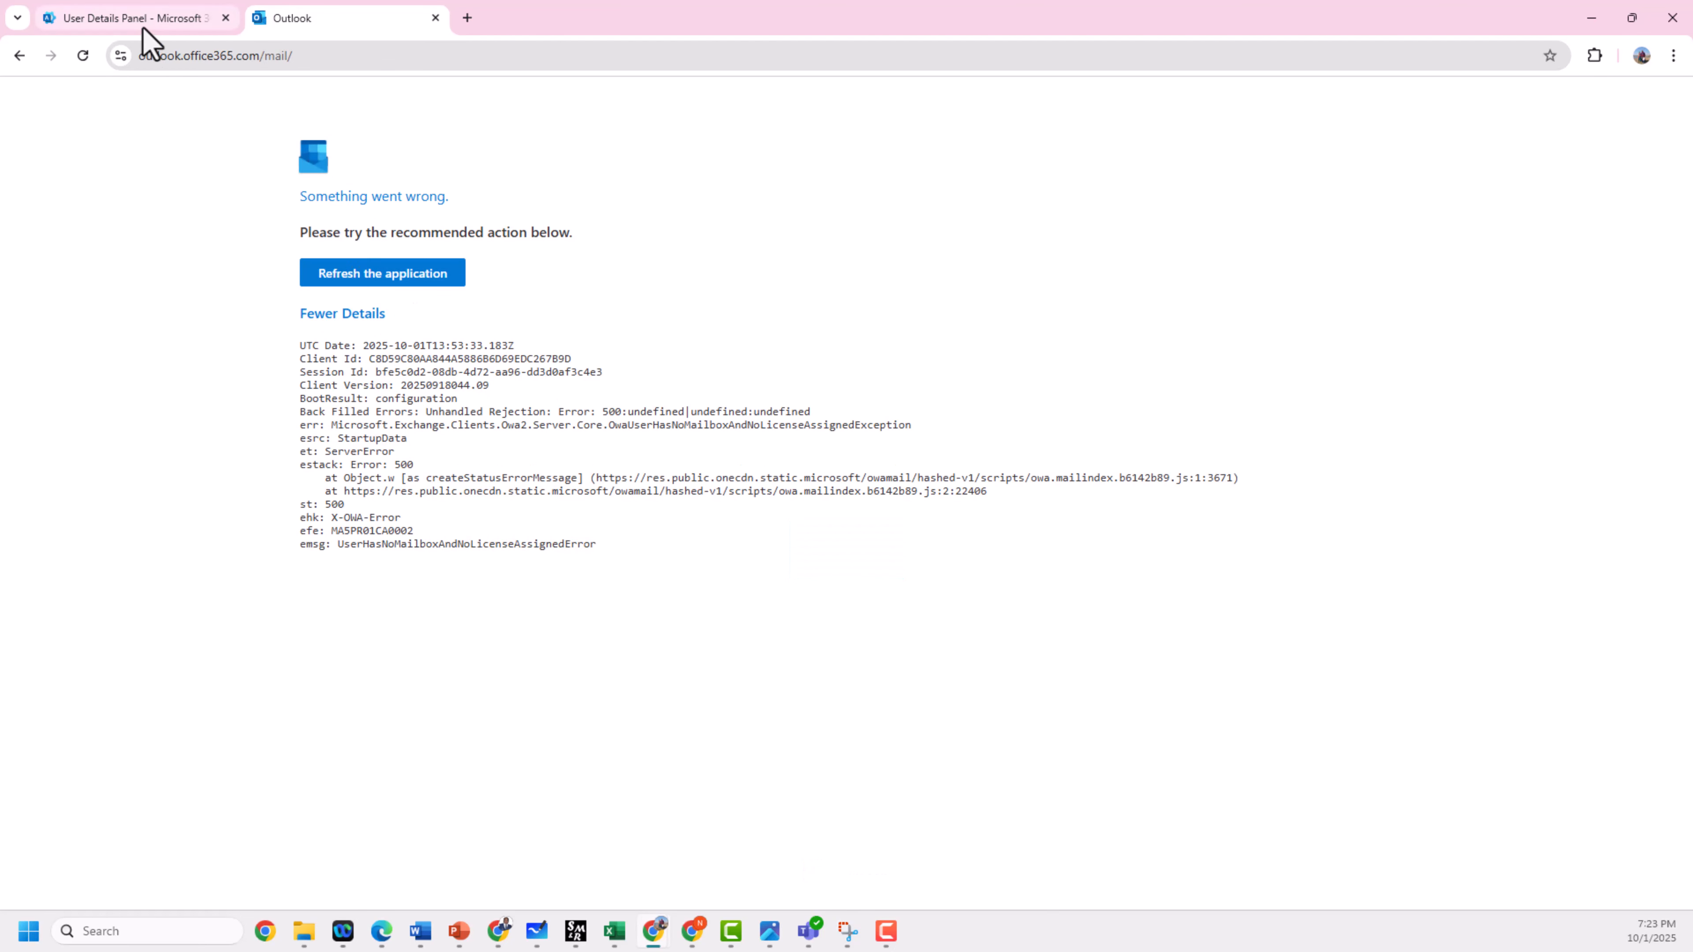
click(467, 18)
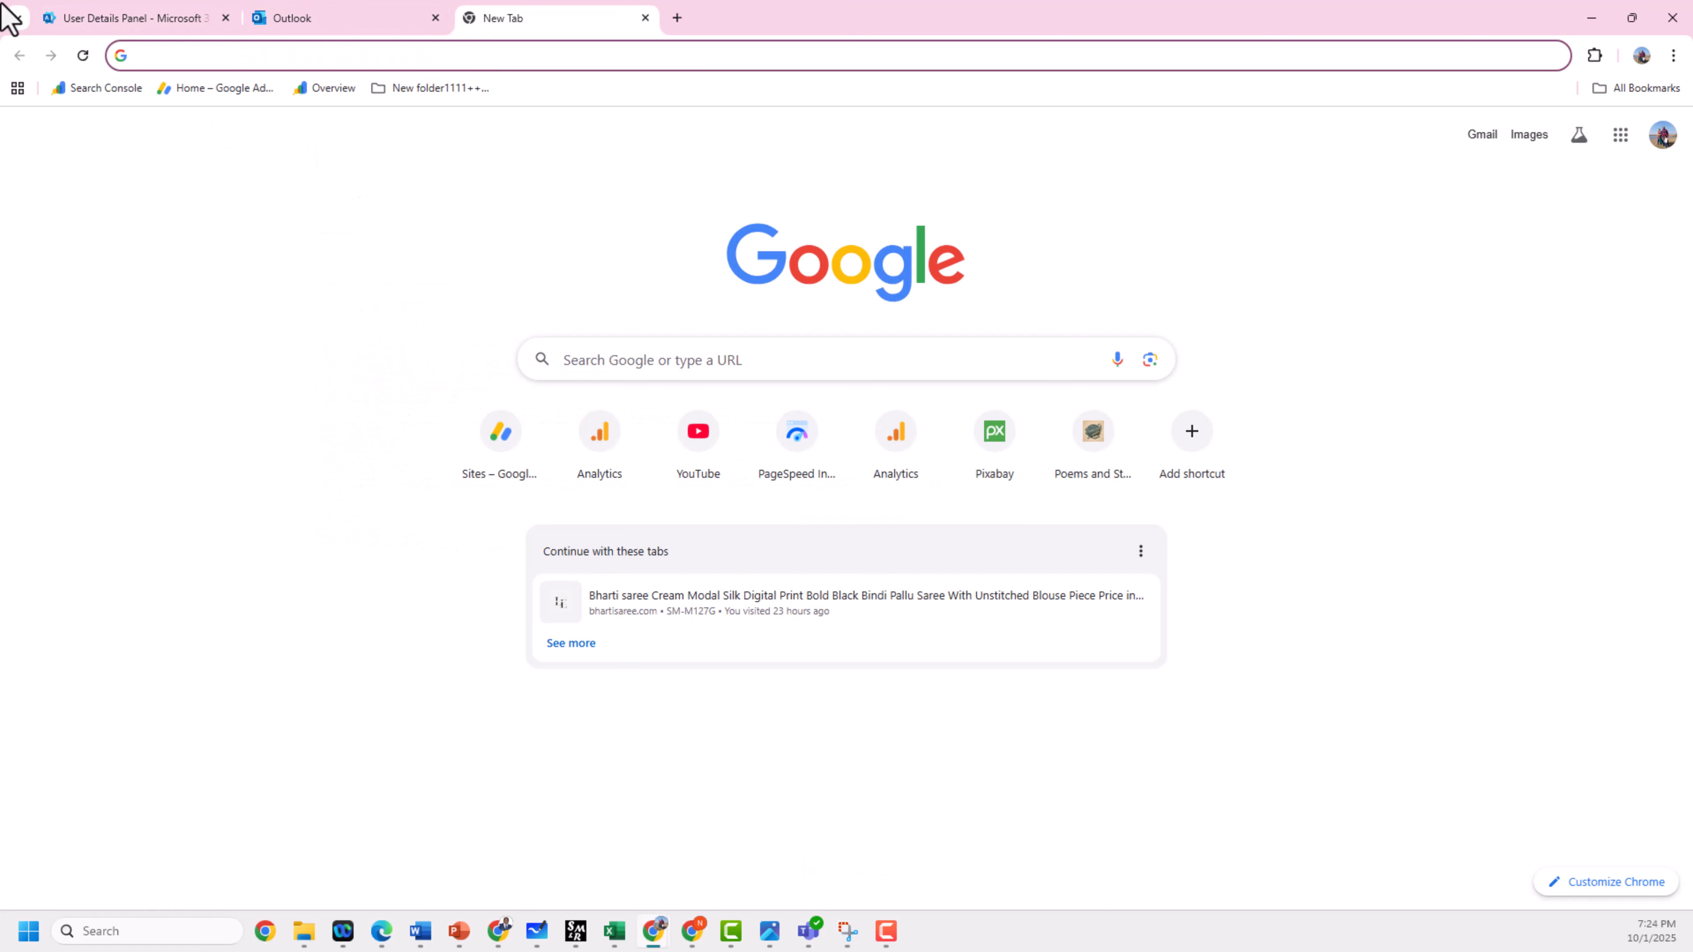
Look through the Microsoft 365 admin center's full navigation for the Exchange entry and reload the Active users page.
click(67, 18)
click(40, 751)
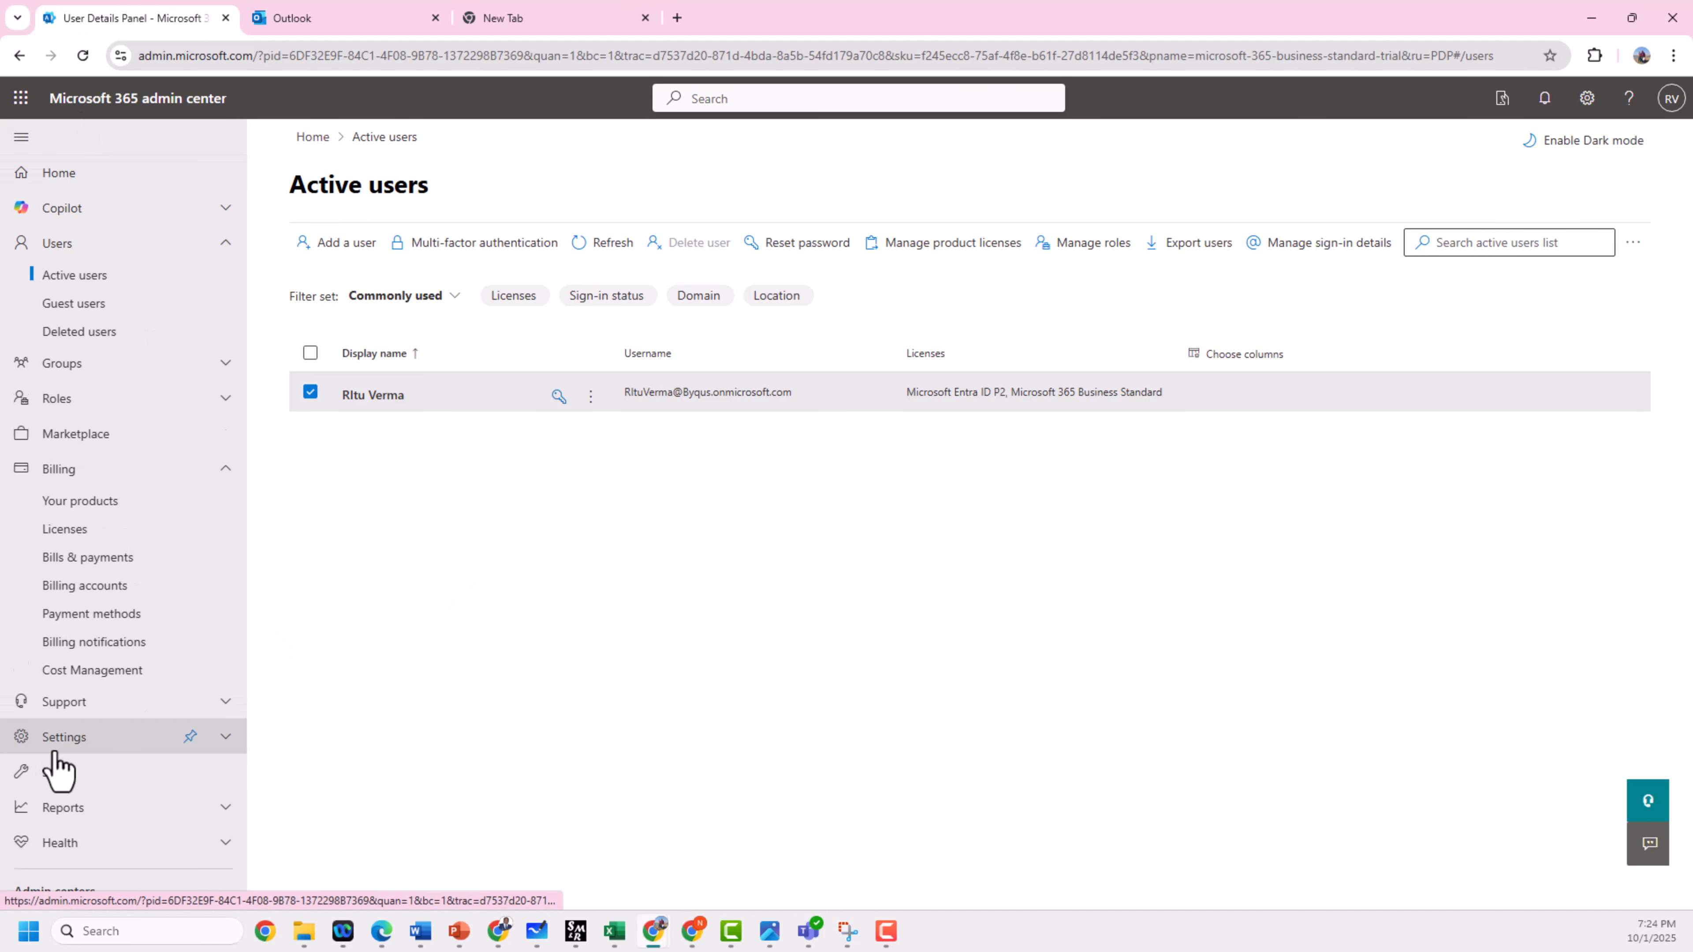
scroll(57, 774, down, 4)
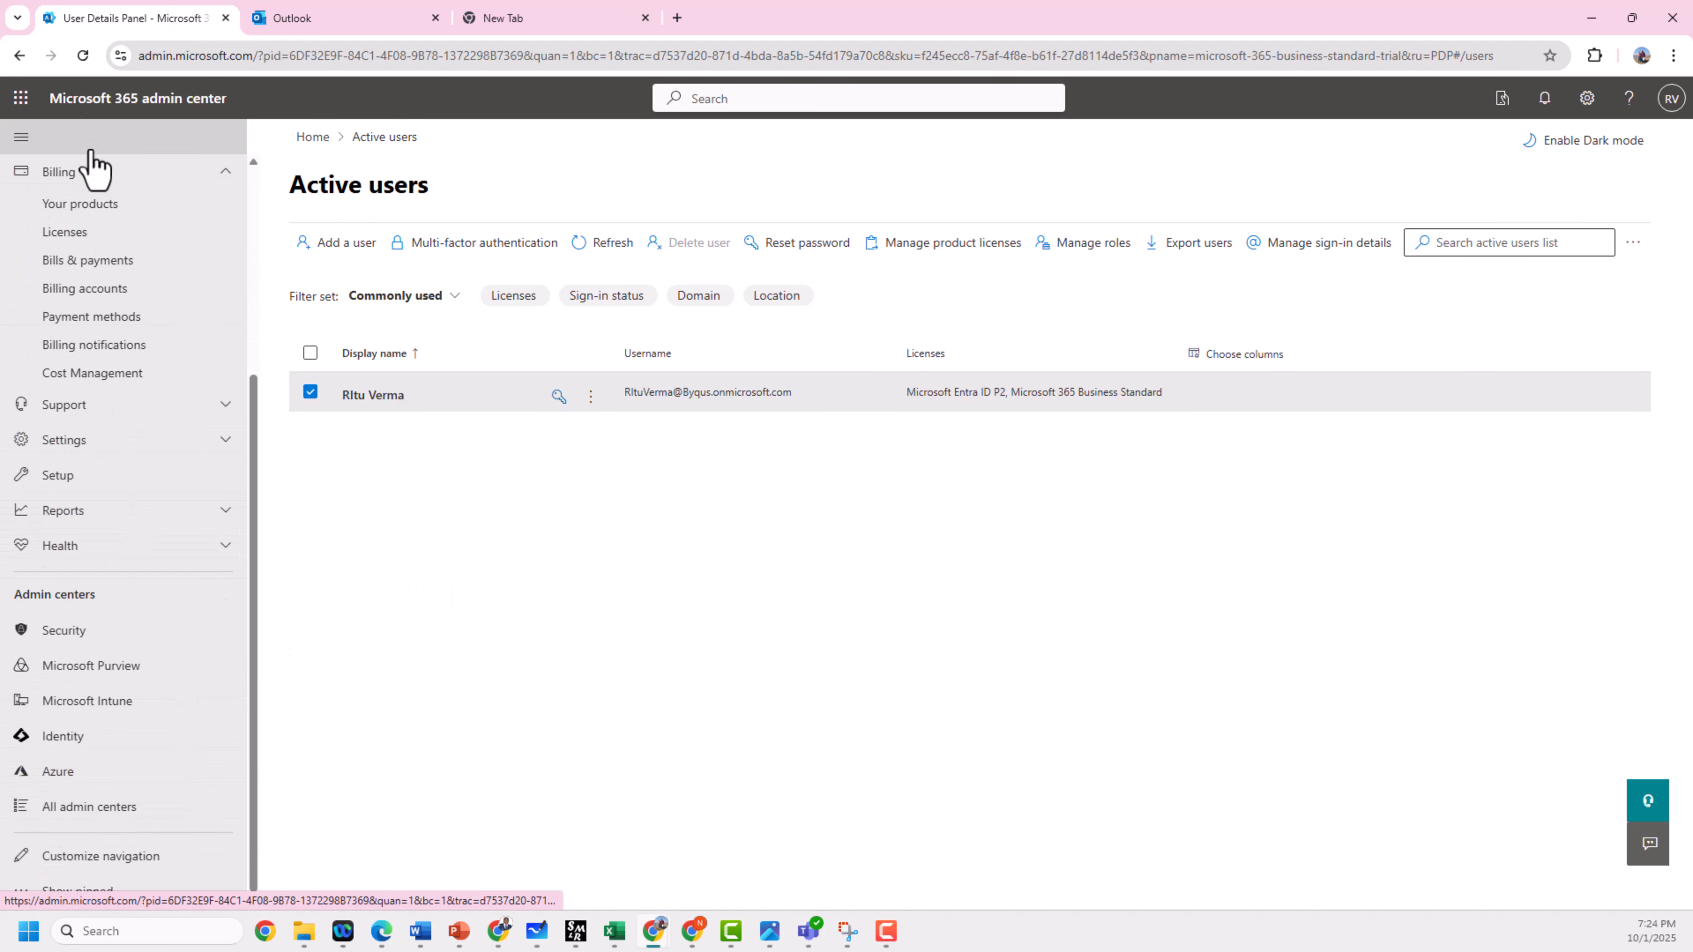
click(82, 56)
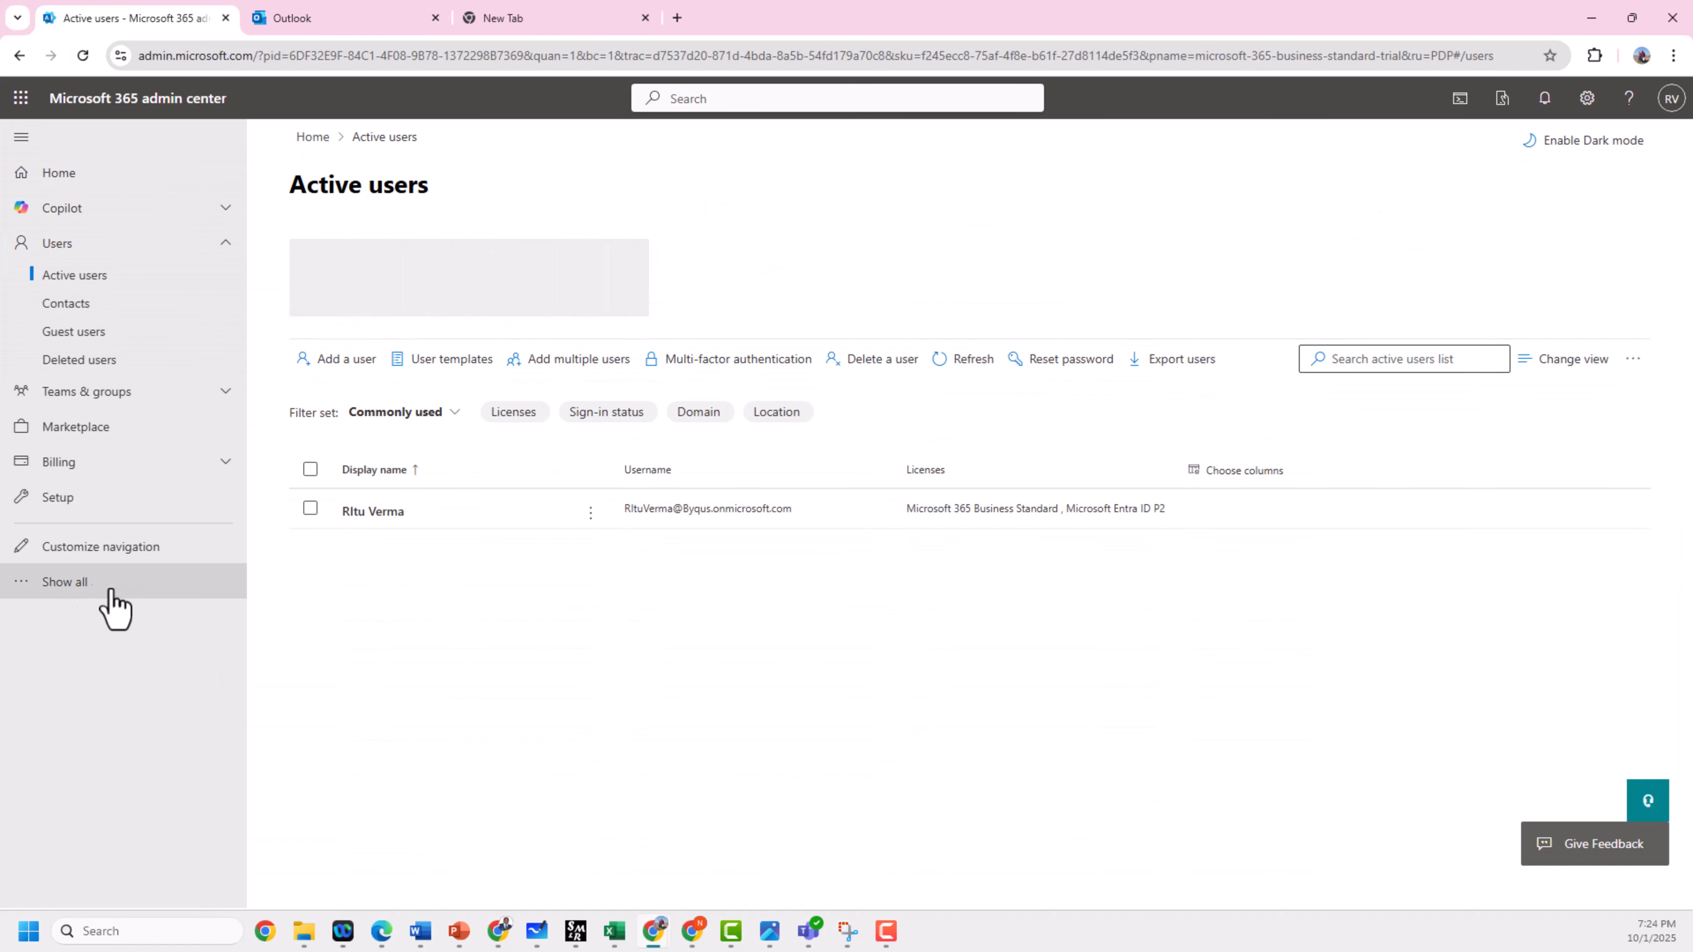
Expand the complete navigation and open the Exchange admin center.
click(107, 586)
scroll(161, 693, down, 4)
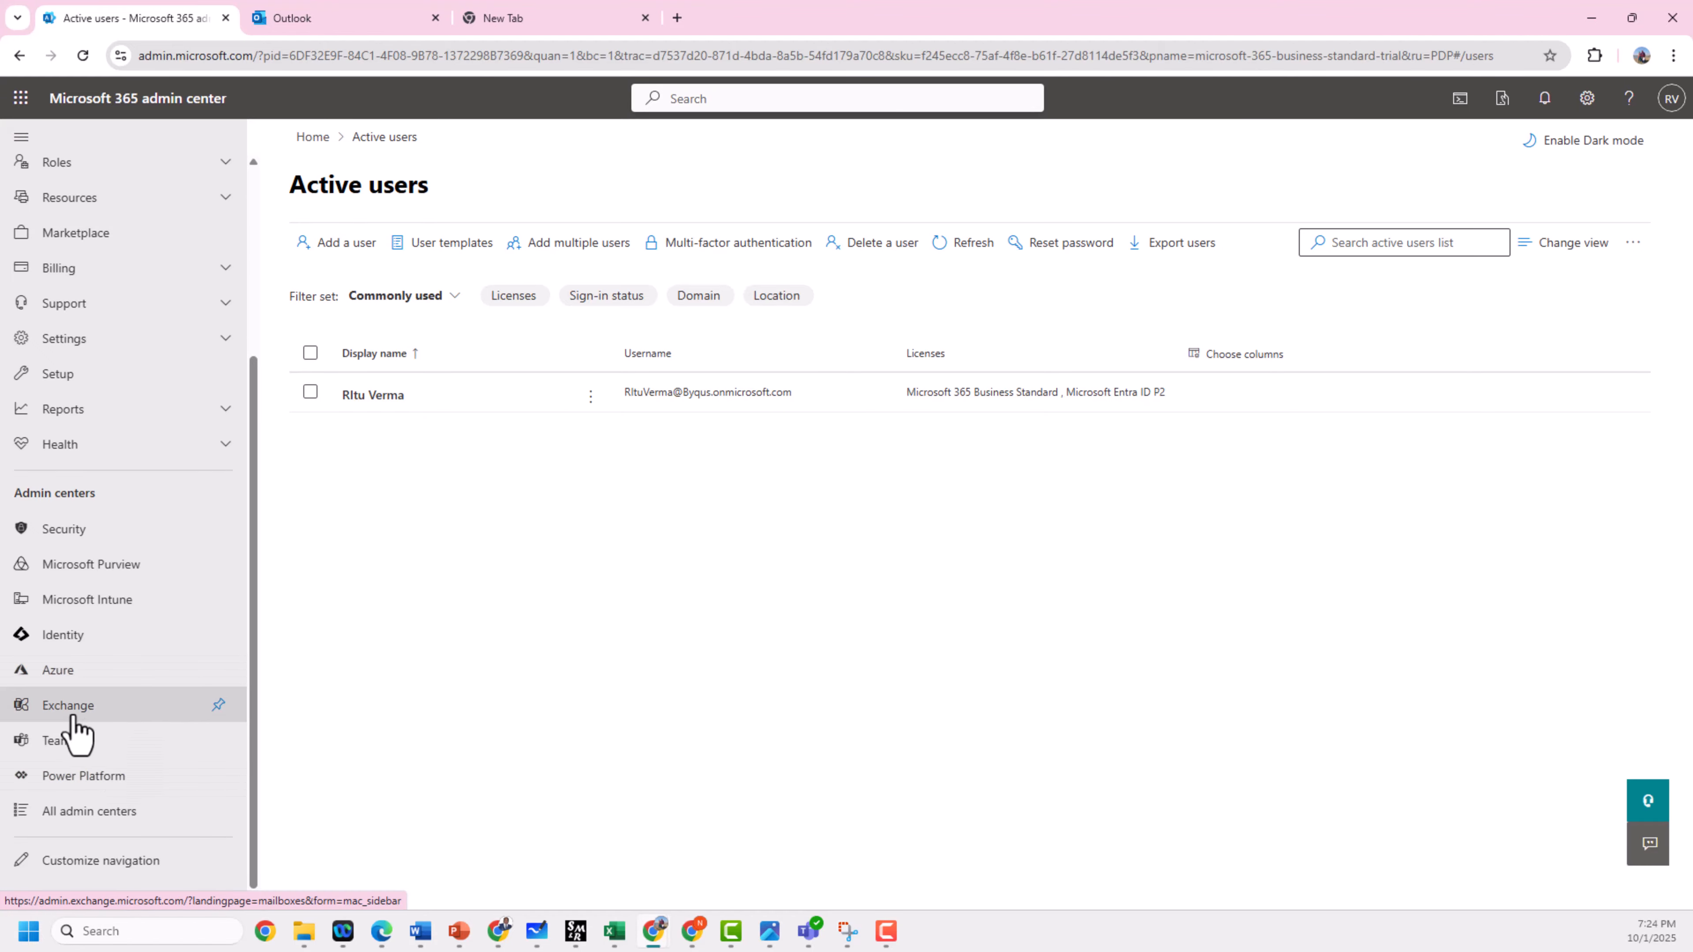
scroll(174, 685, down, 1)
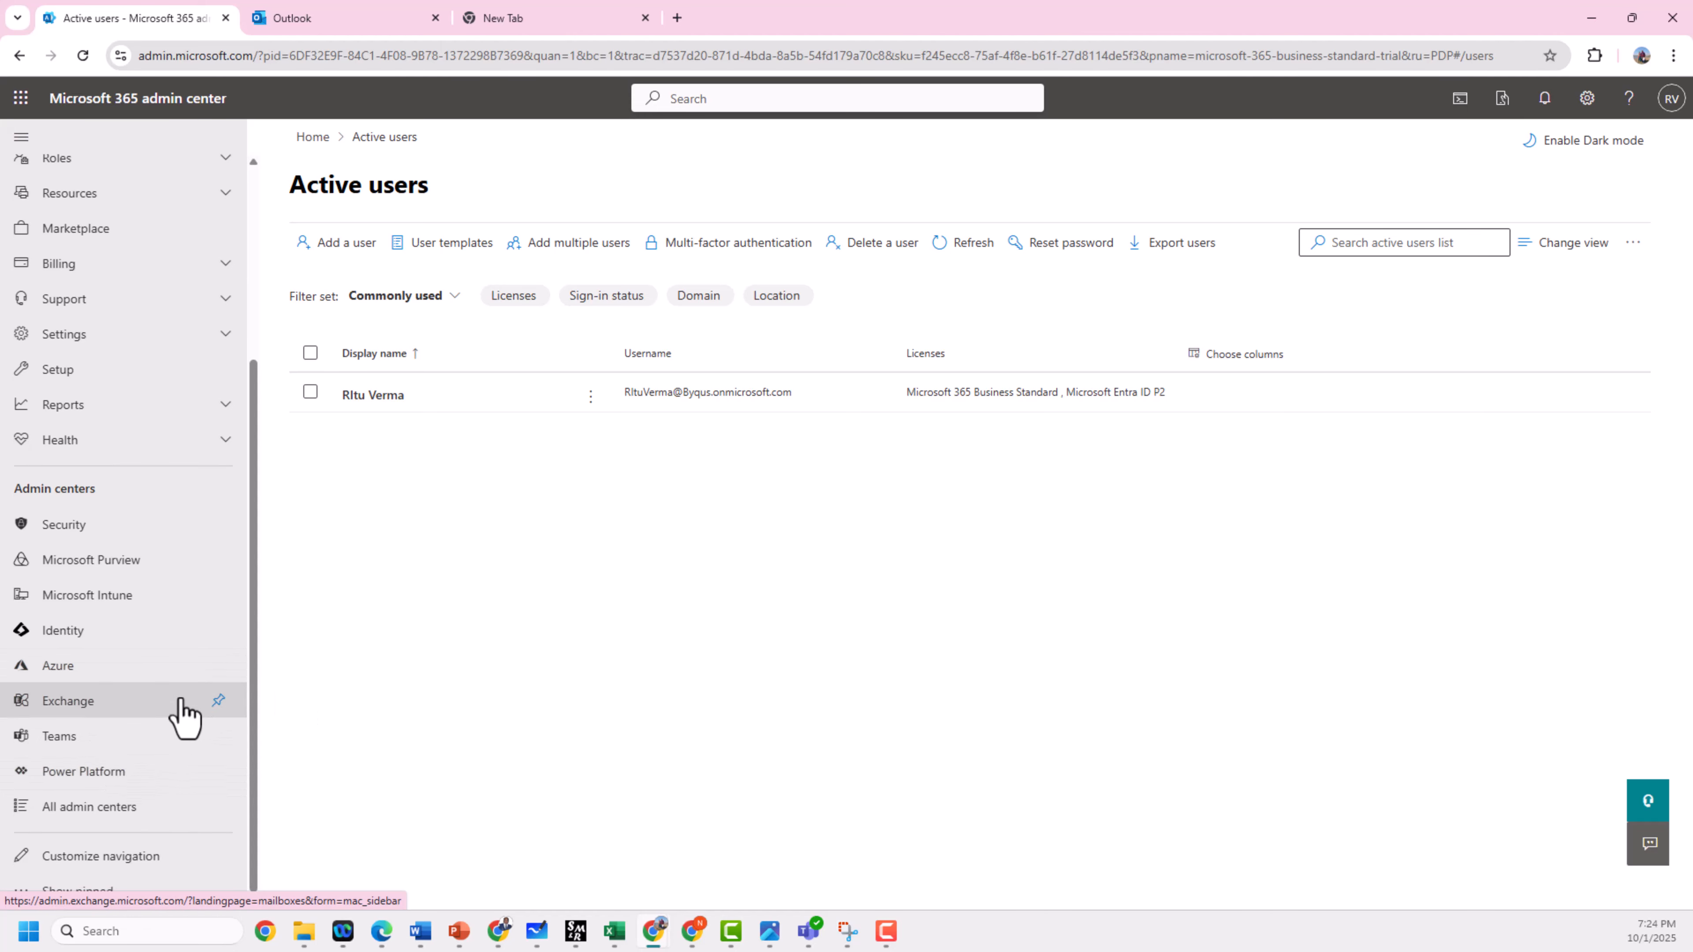
drag(4, 704, 32, 703)
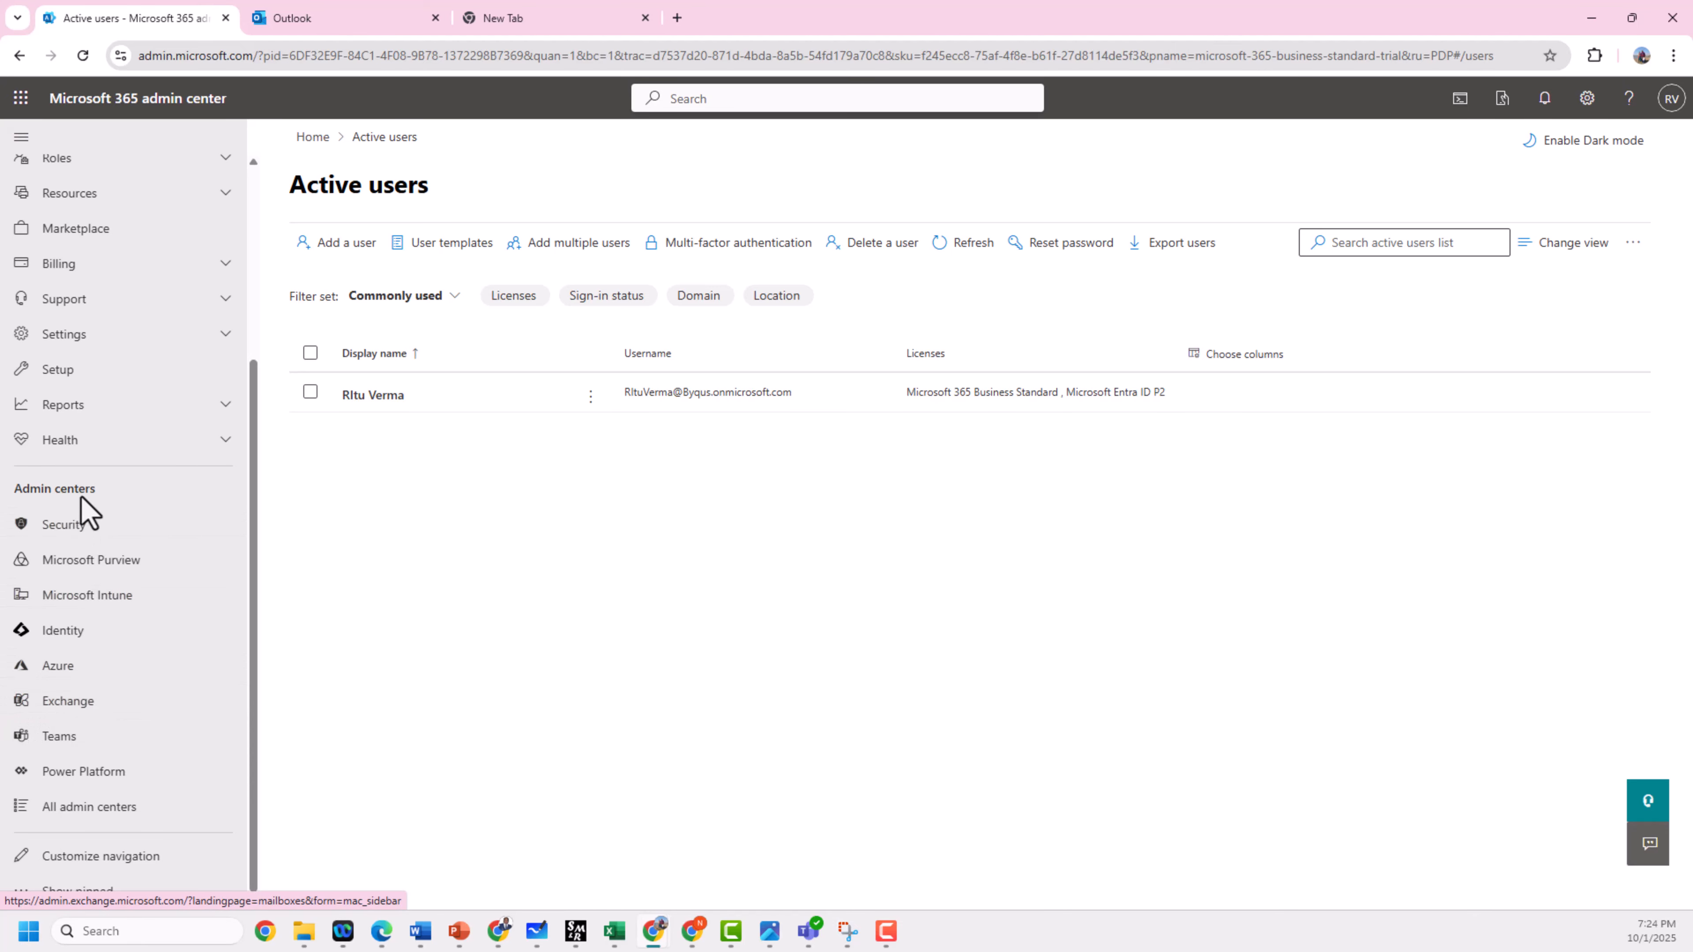
click(72, 703)
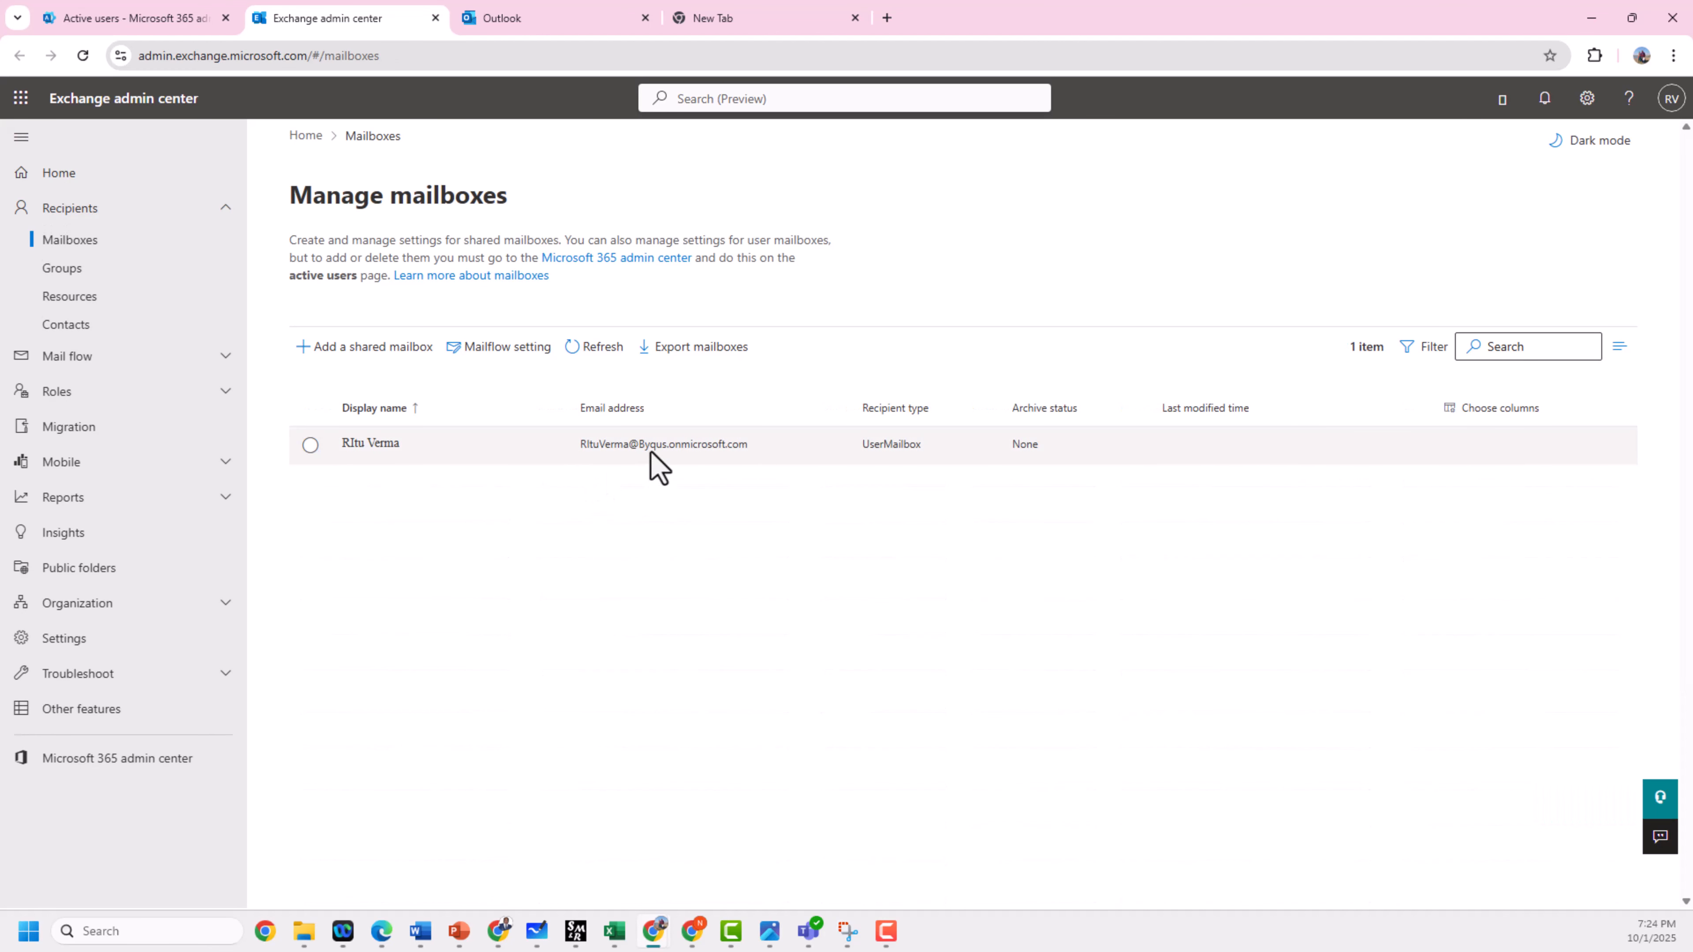
Open the user mailbox's details and examine its mailbox usage.
click(361, 450)
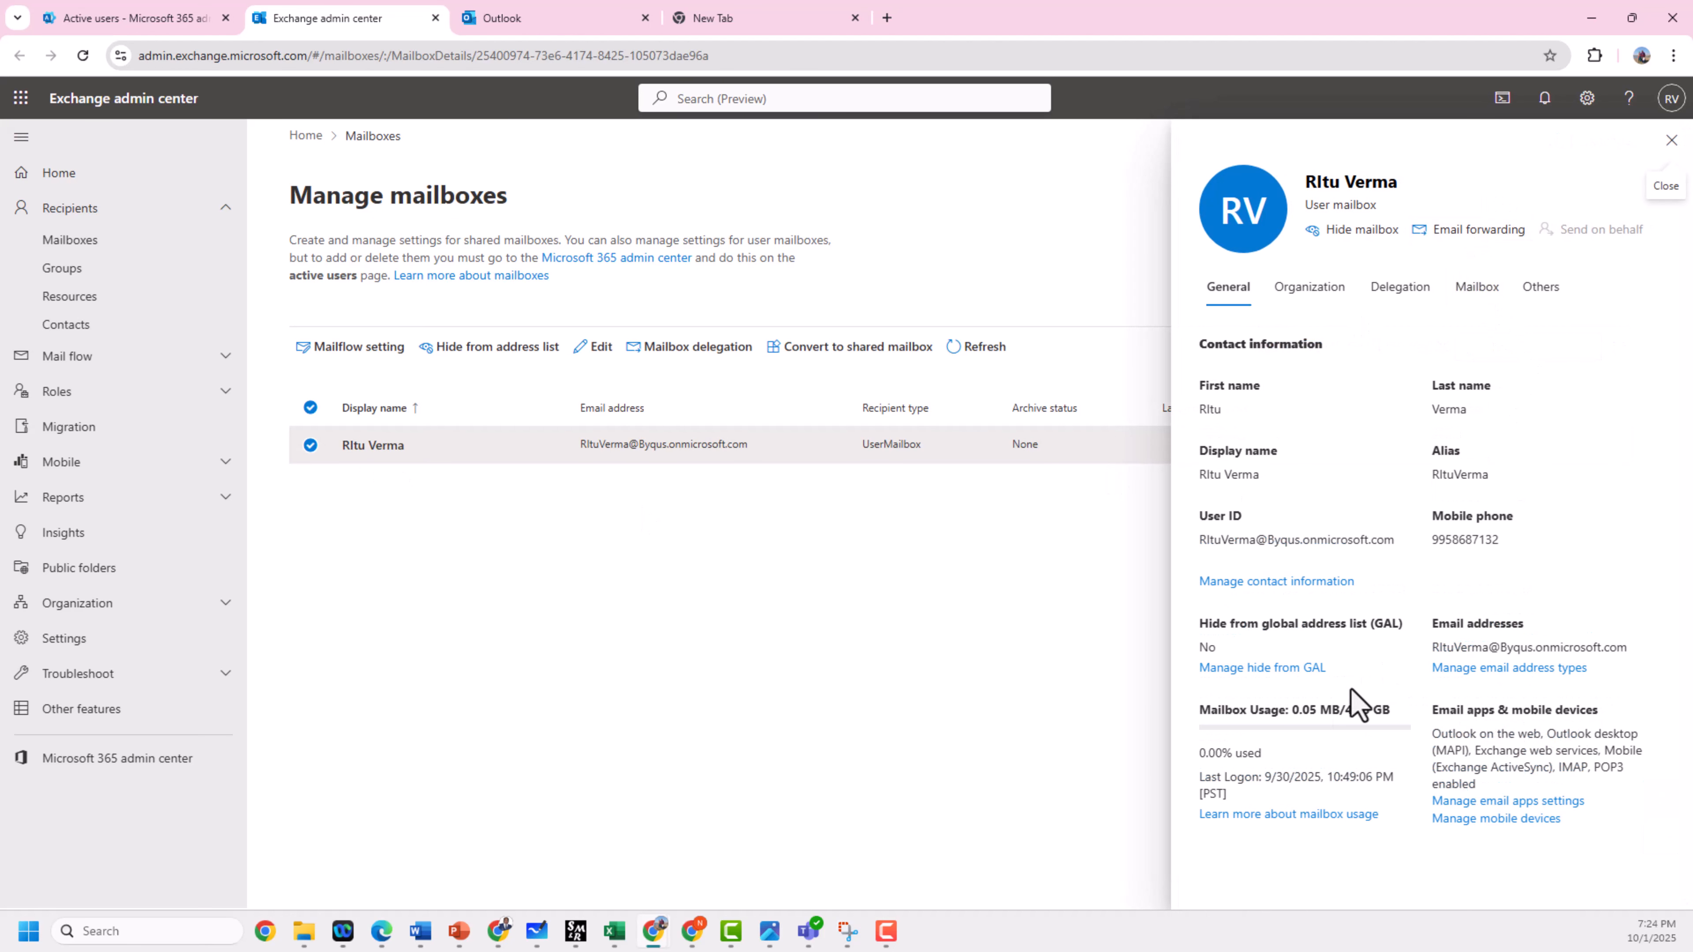
drag(1200, 708, 1363, 698)
click(600, 630)
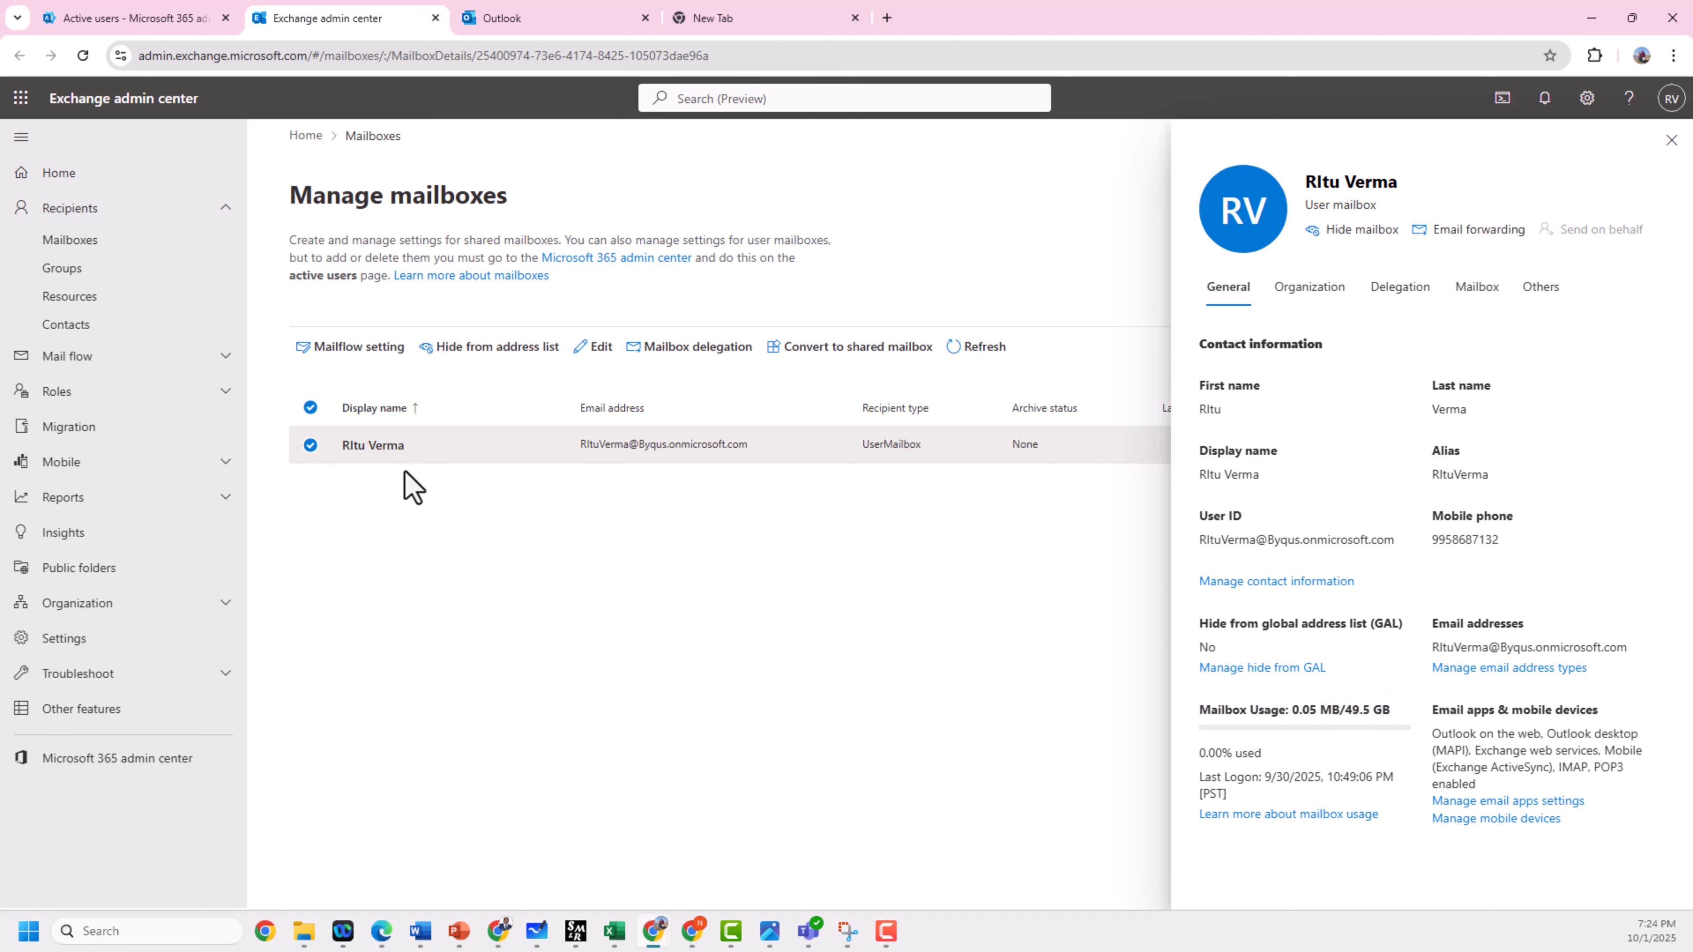
Return to Outlook on the web and reload it to check access to the user's inbox.
click(555, 27)
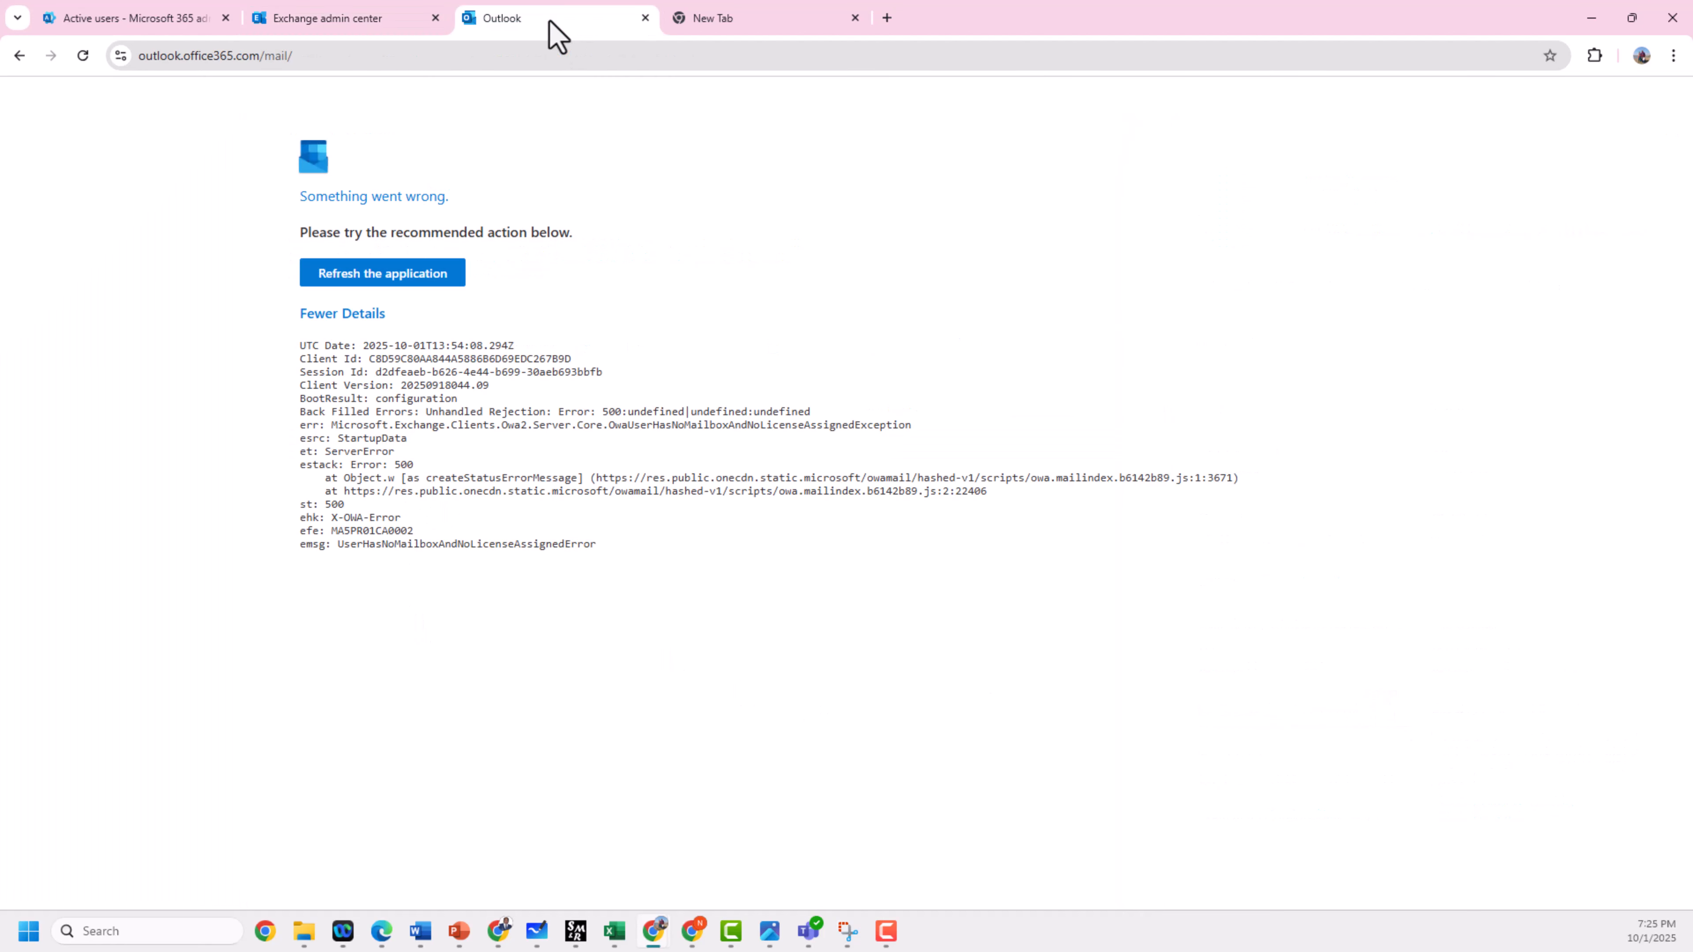
click(83, 56)
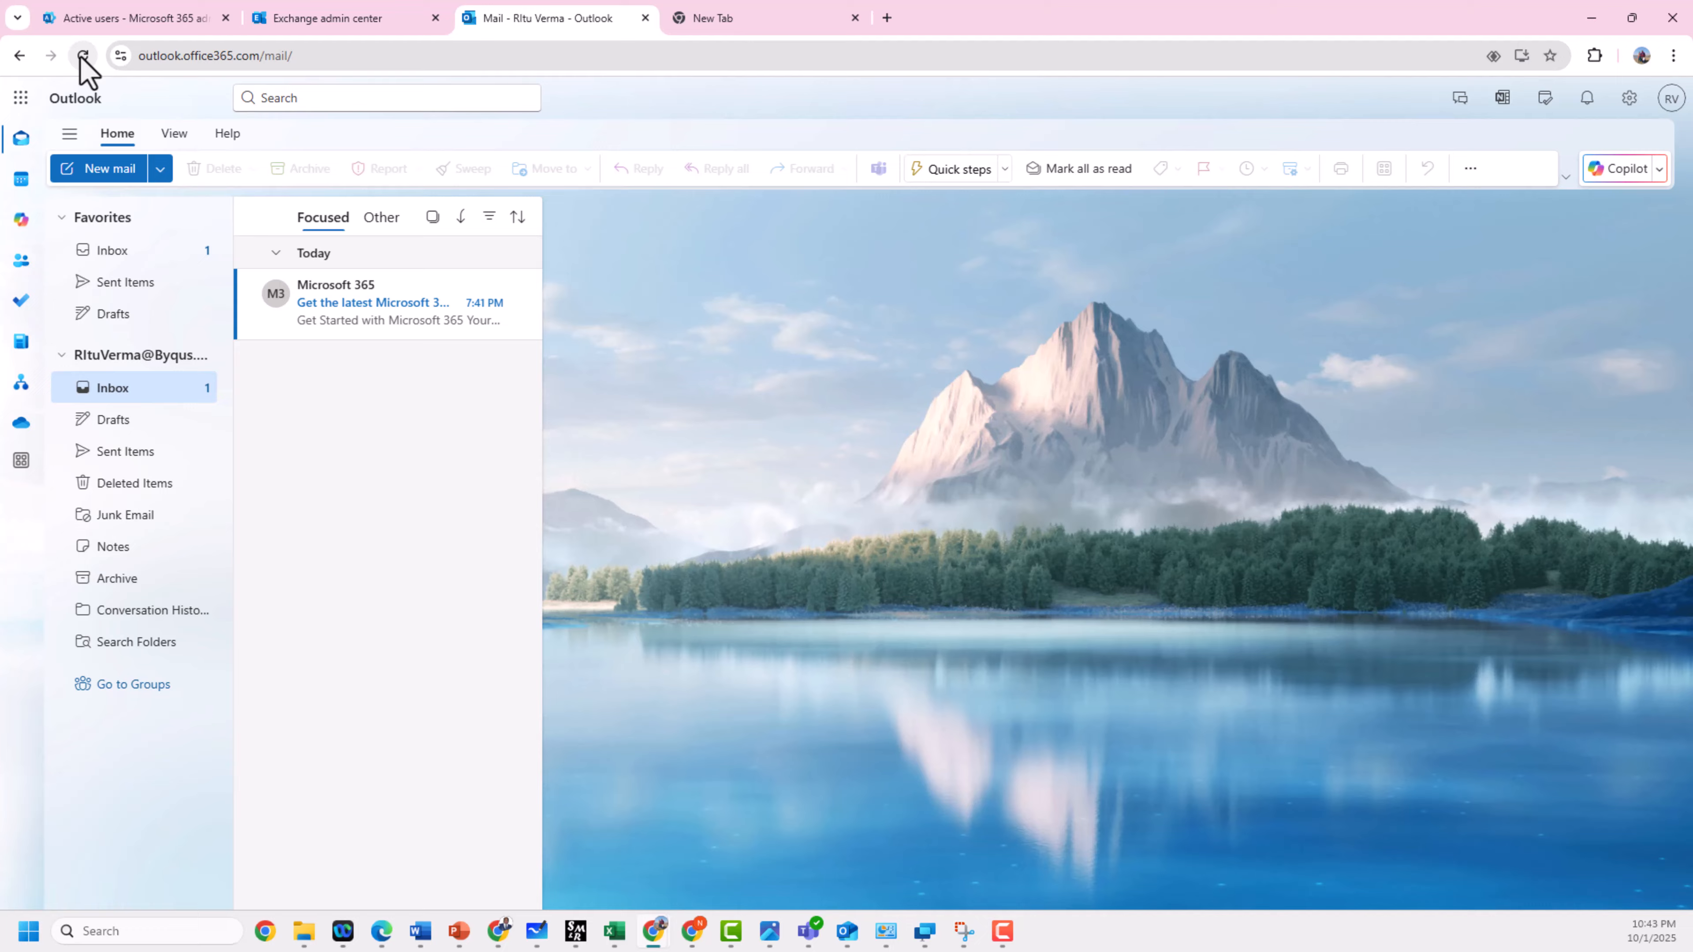
click(83, 56)
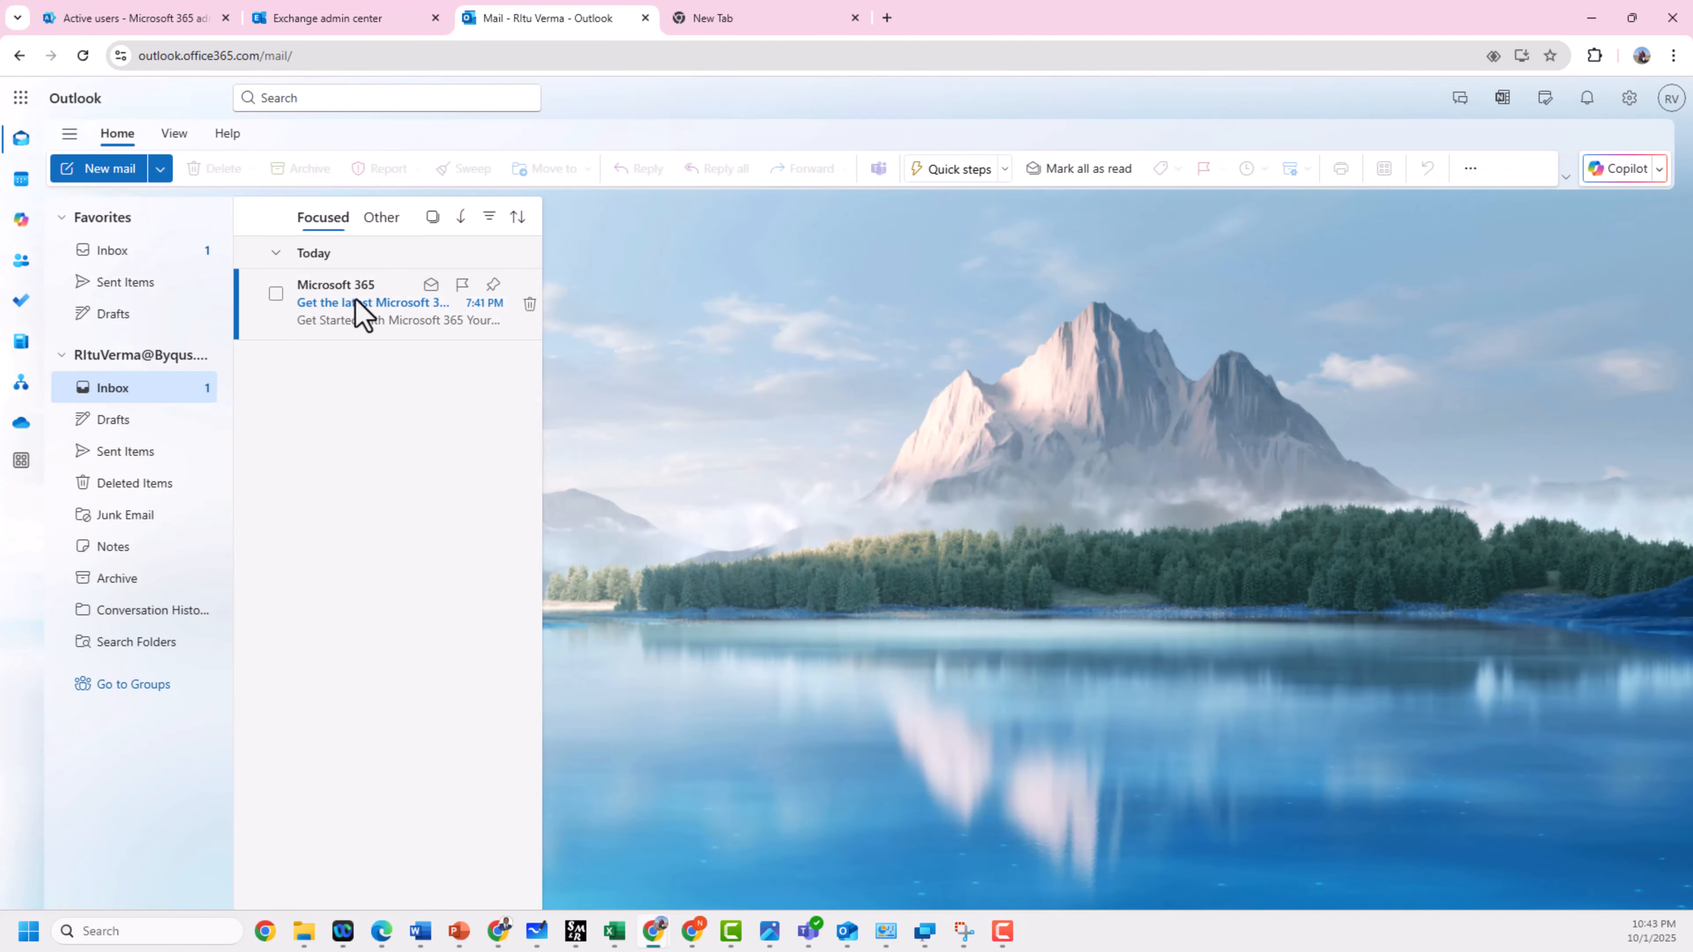
Open the "Get the latest Microsoft 365 apps" message in the inbox and read through it.
click(357, 303)
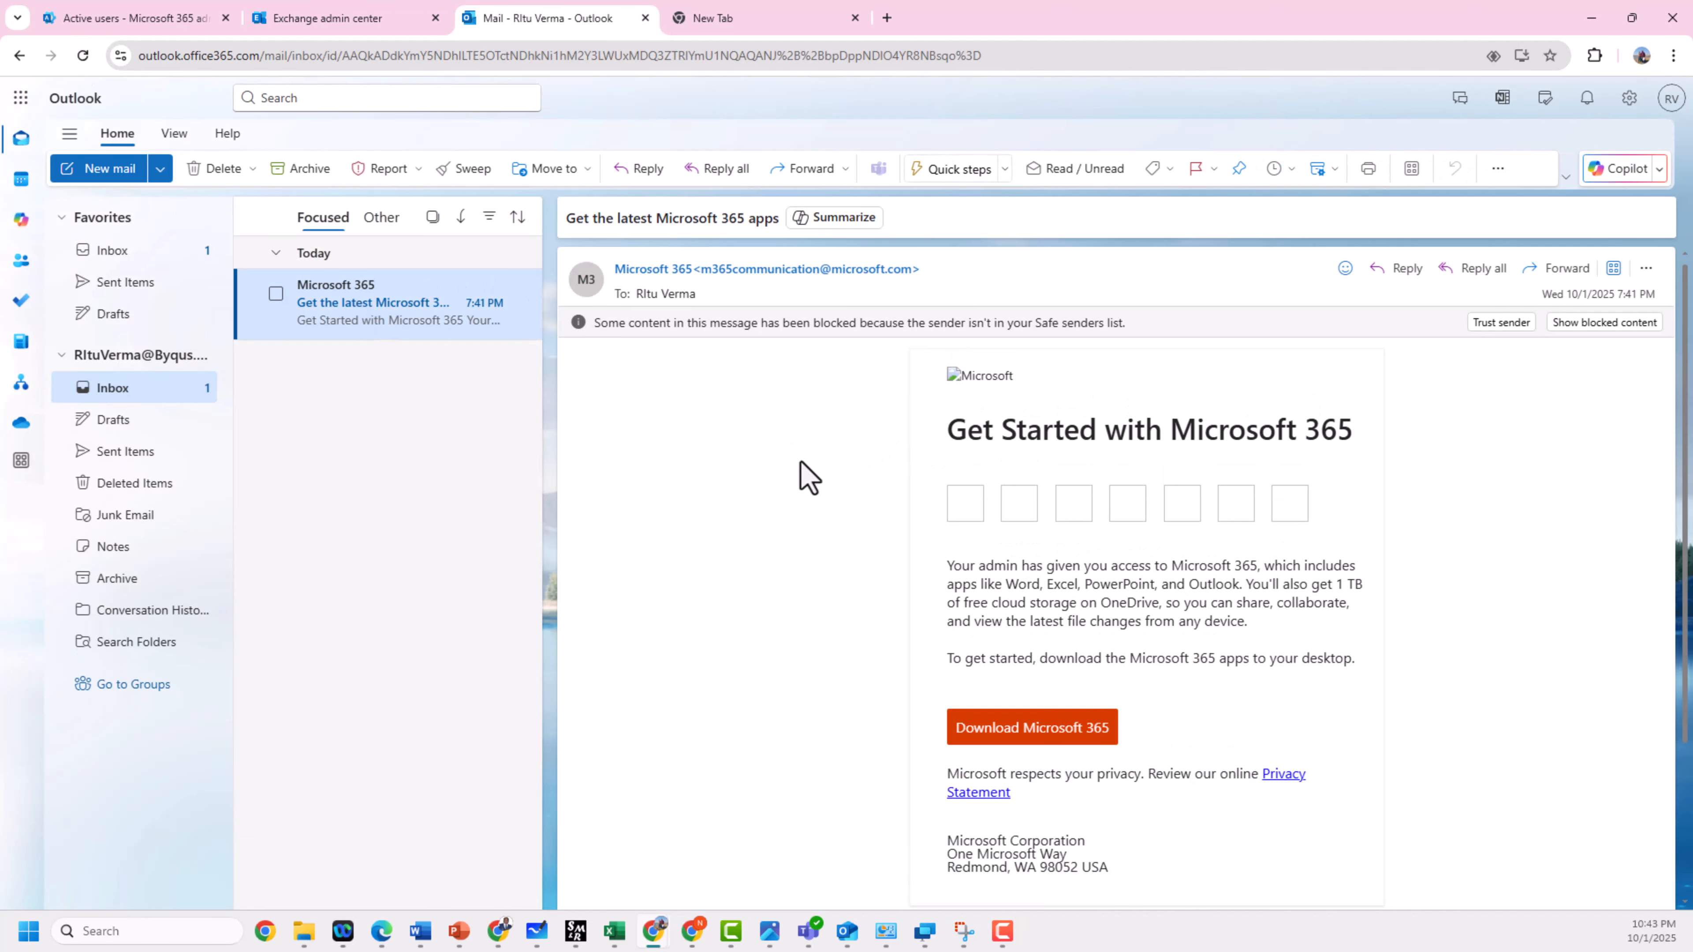
scroll(806, 477, down, 3)
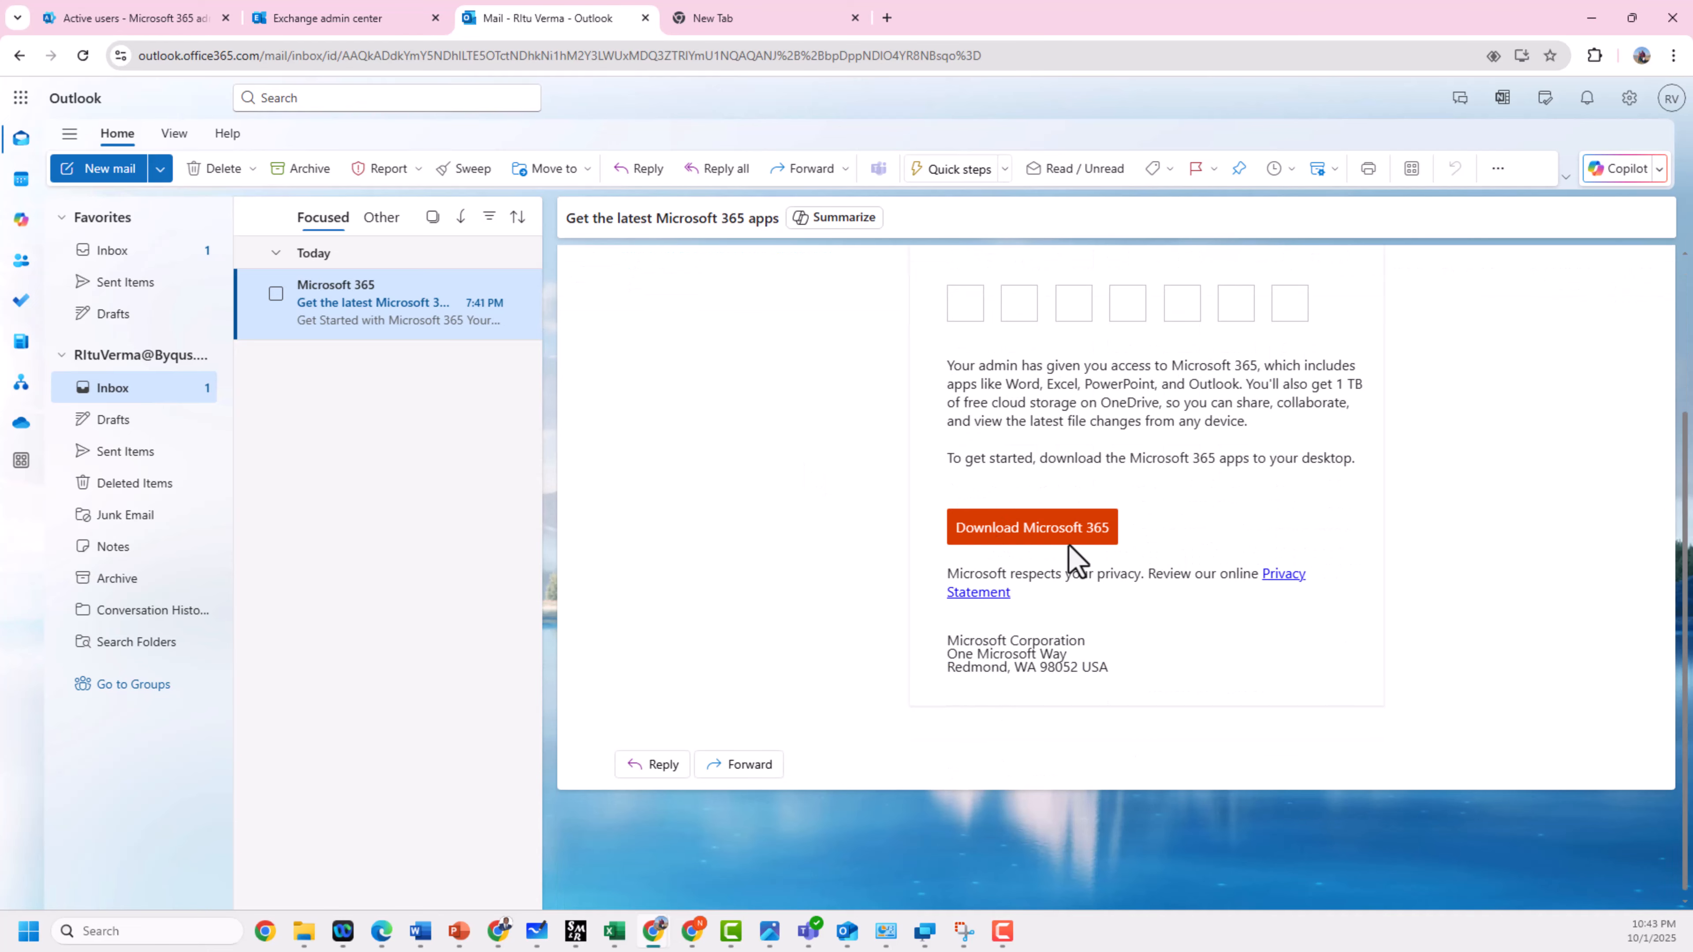
scroll(1070, 521, up, 3)
drag(940, 433, 1374, 446)
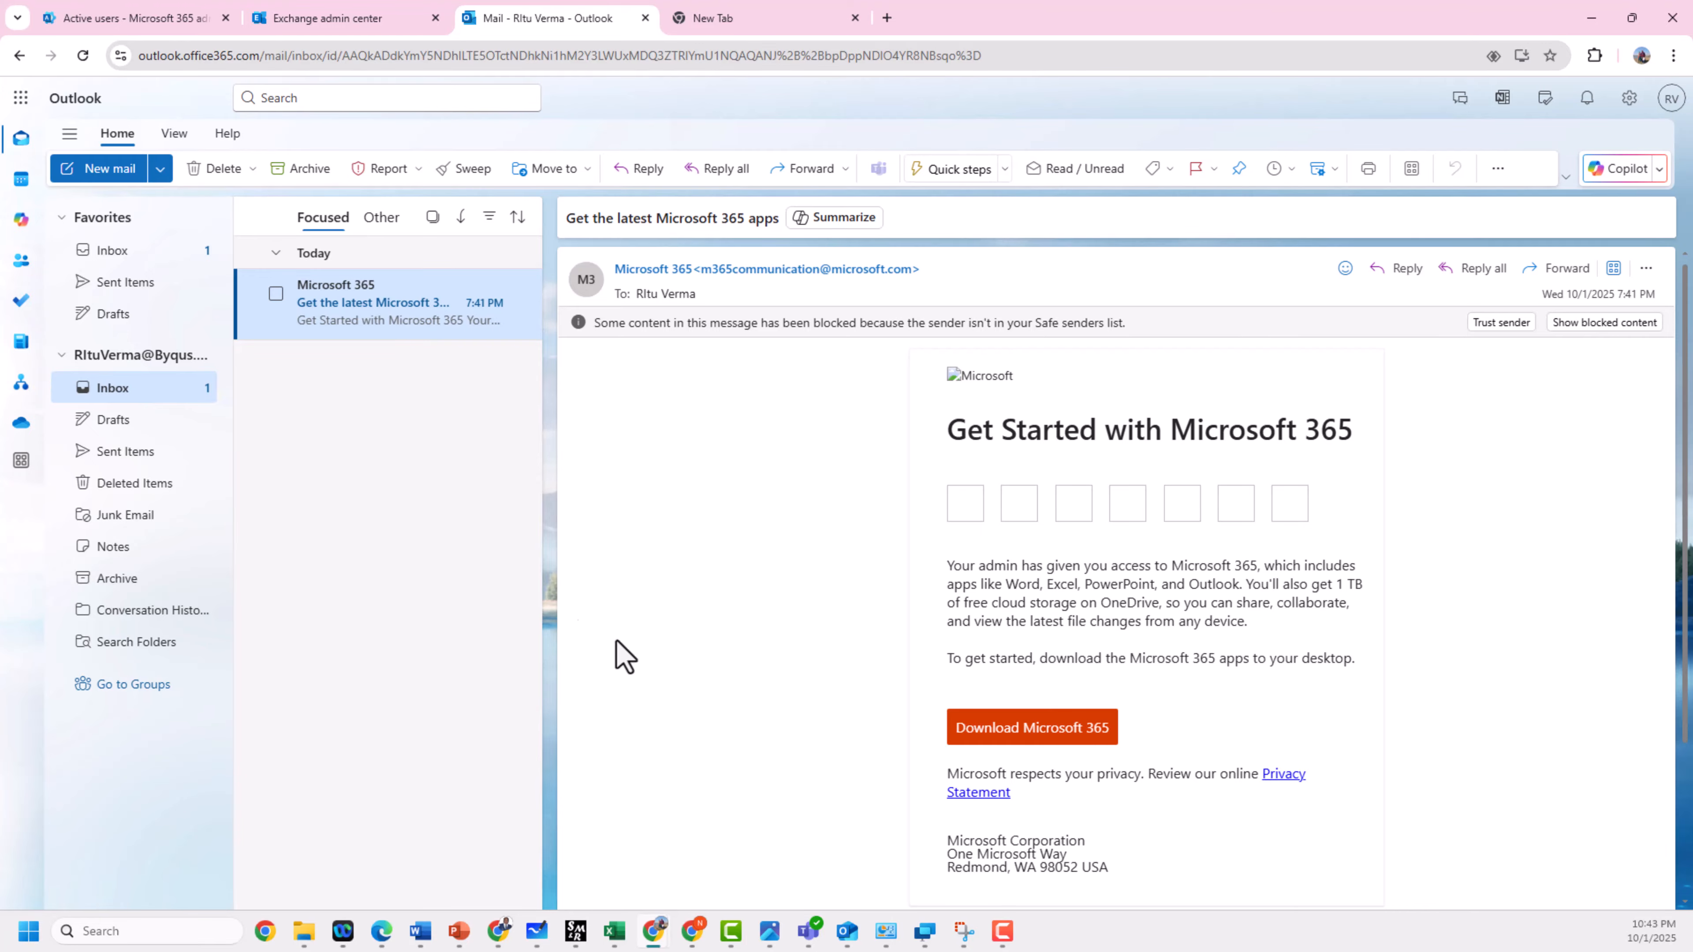
View the mailboxes list in the Exchange admin center and return to the Outlook mailbox.
click(366, 27)
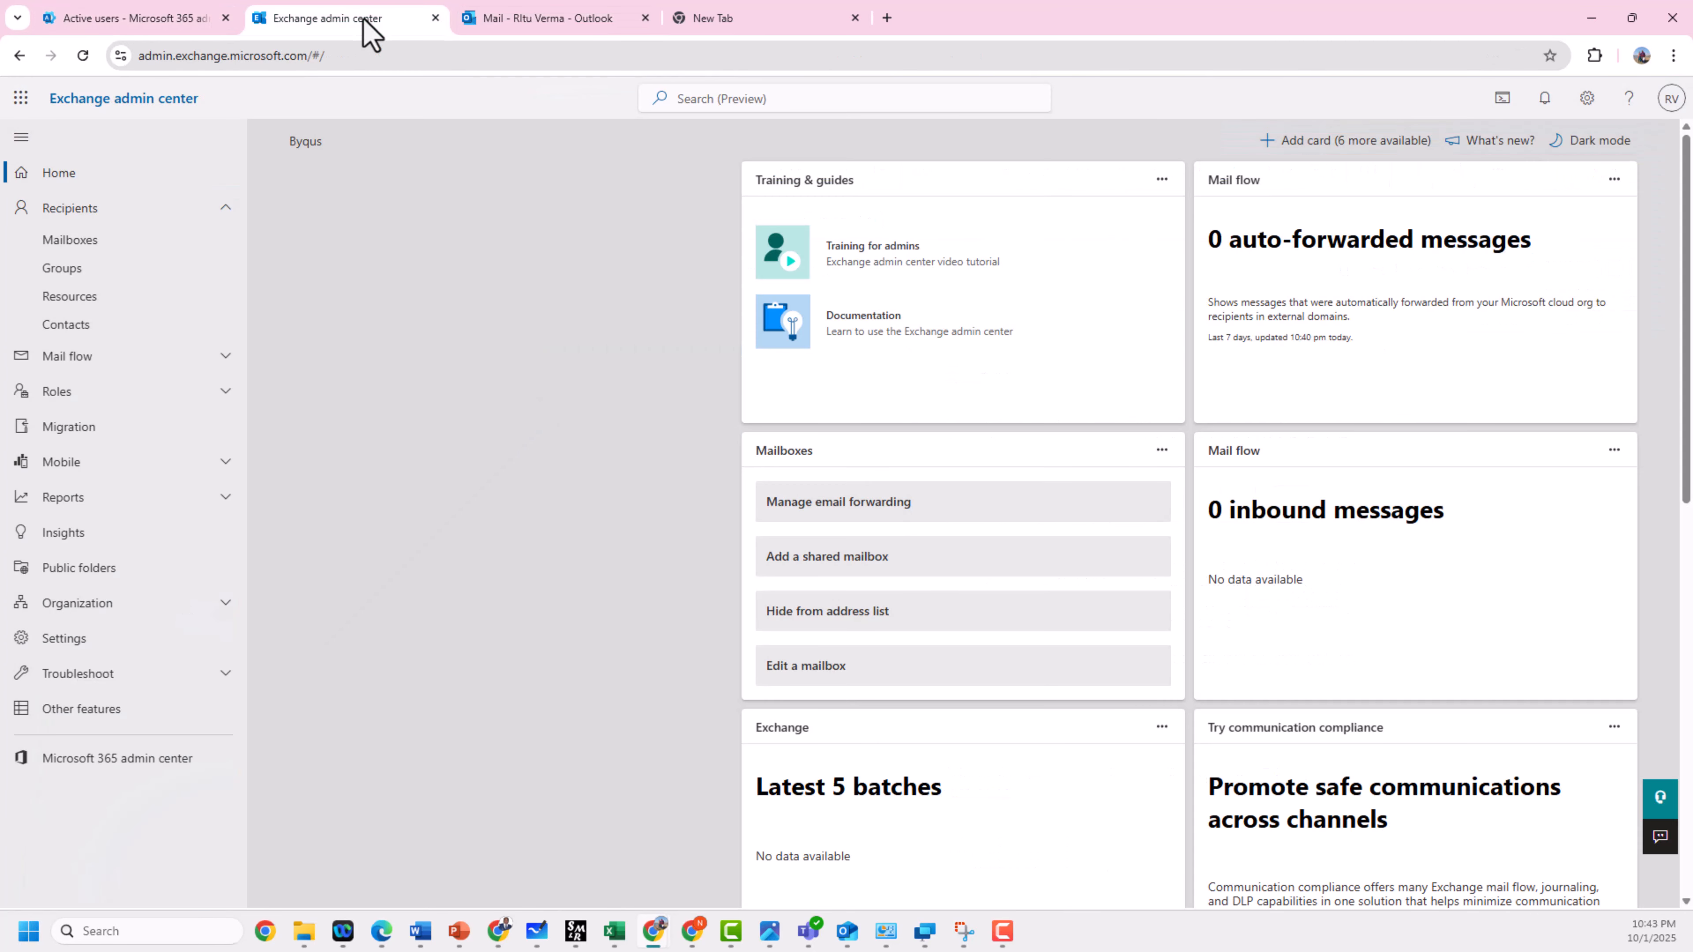
click(77, 244)
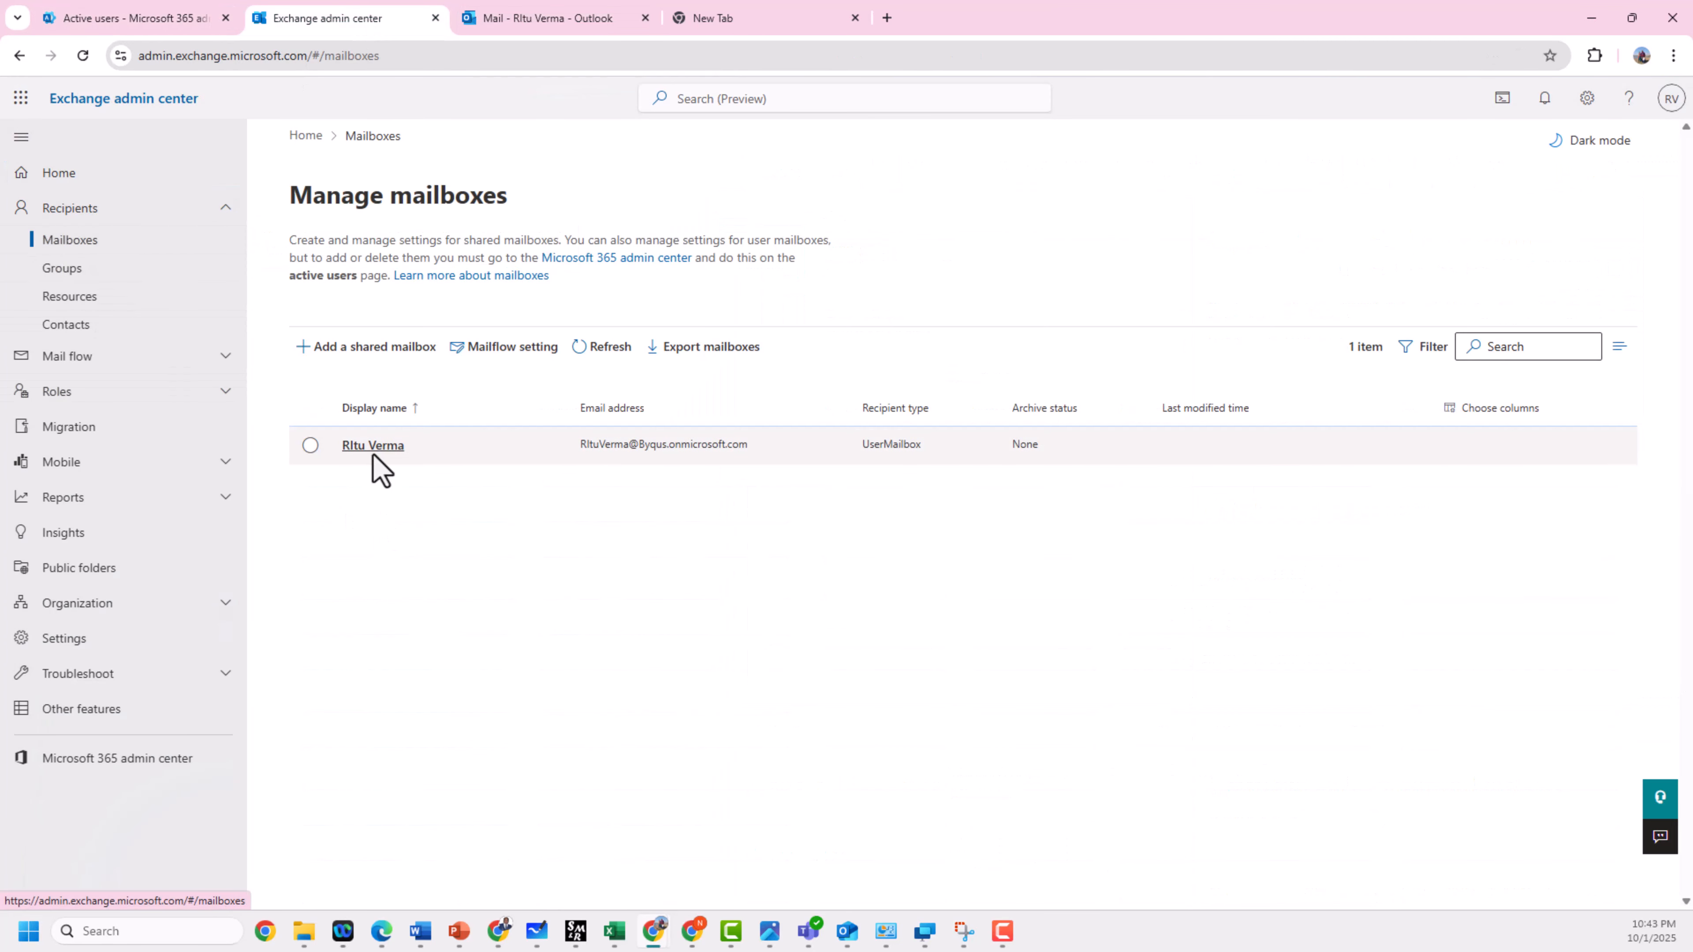
click(503, 27)
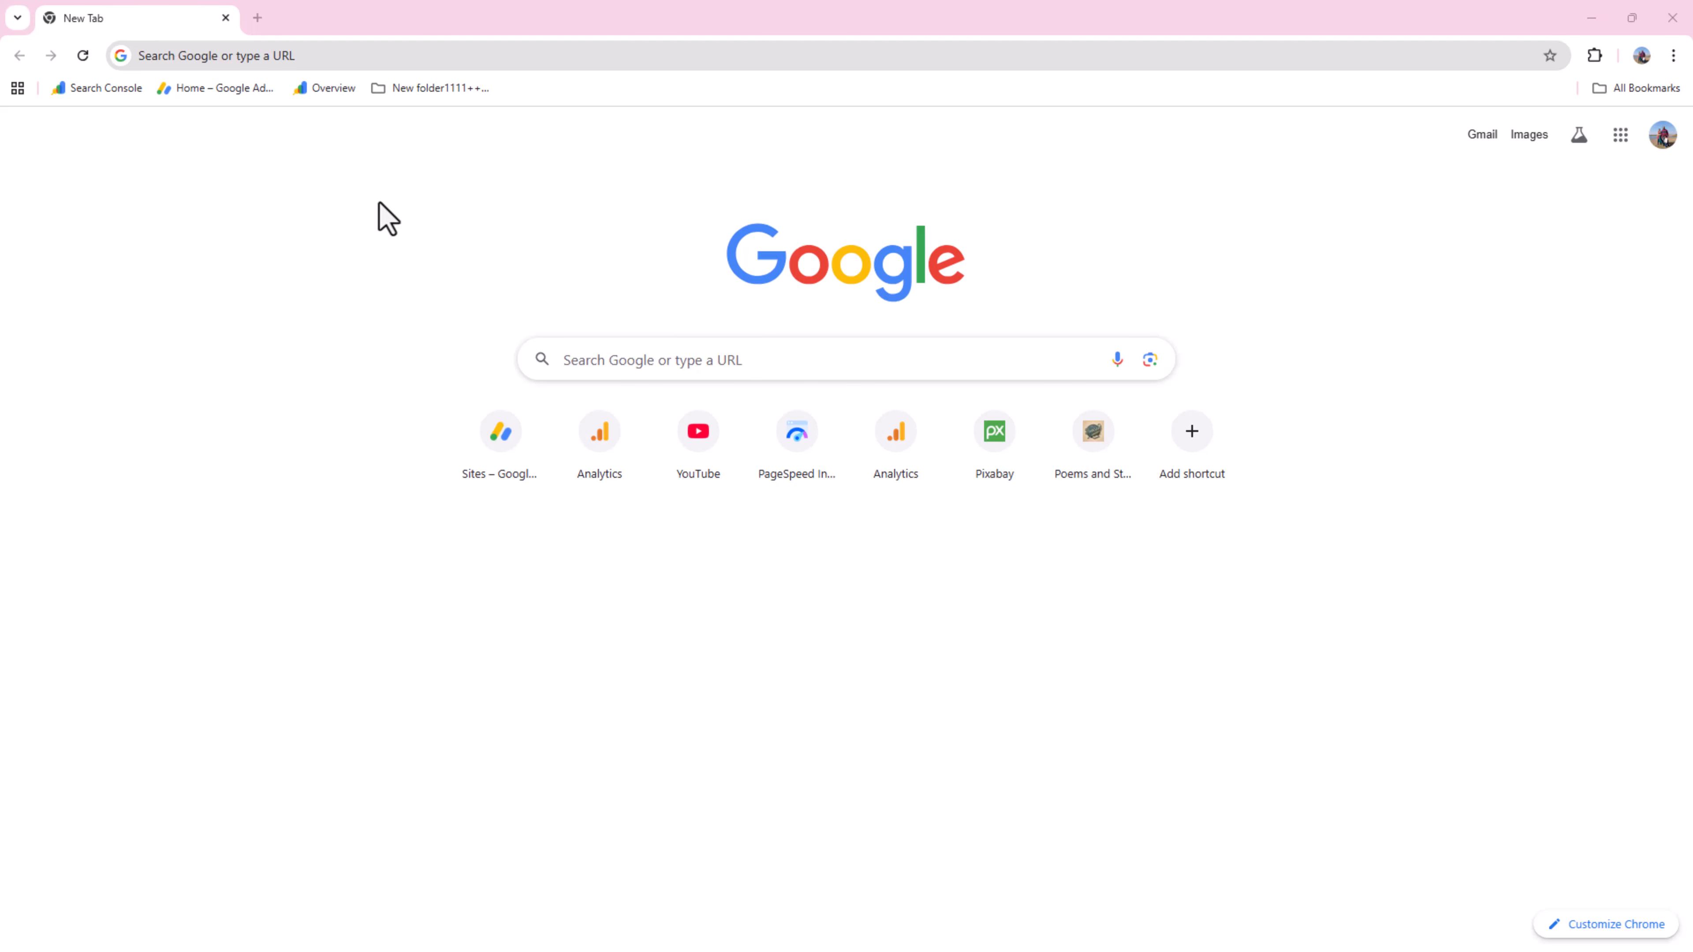
Search Google for "domain registrars".
click(715, 363)
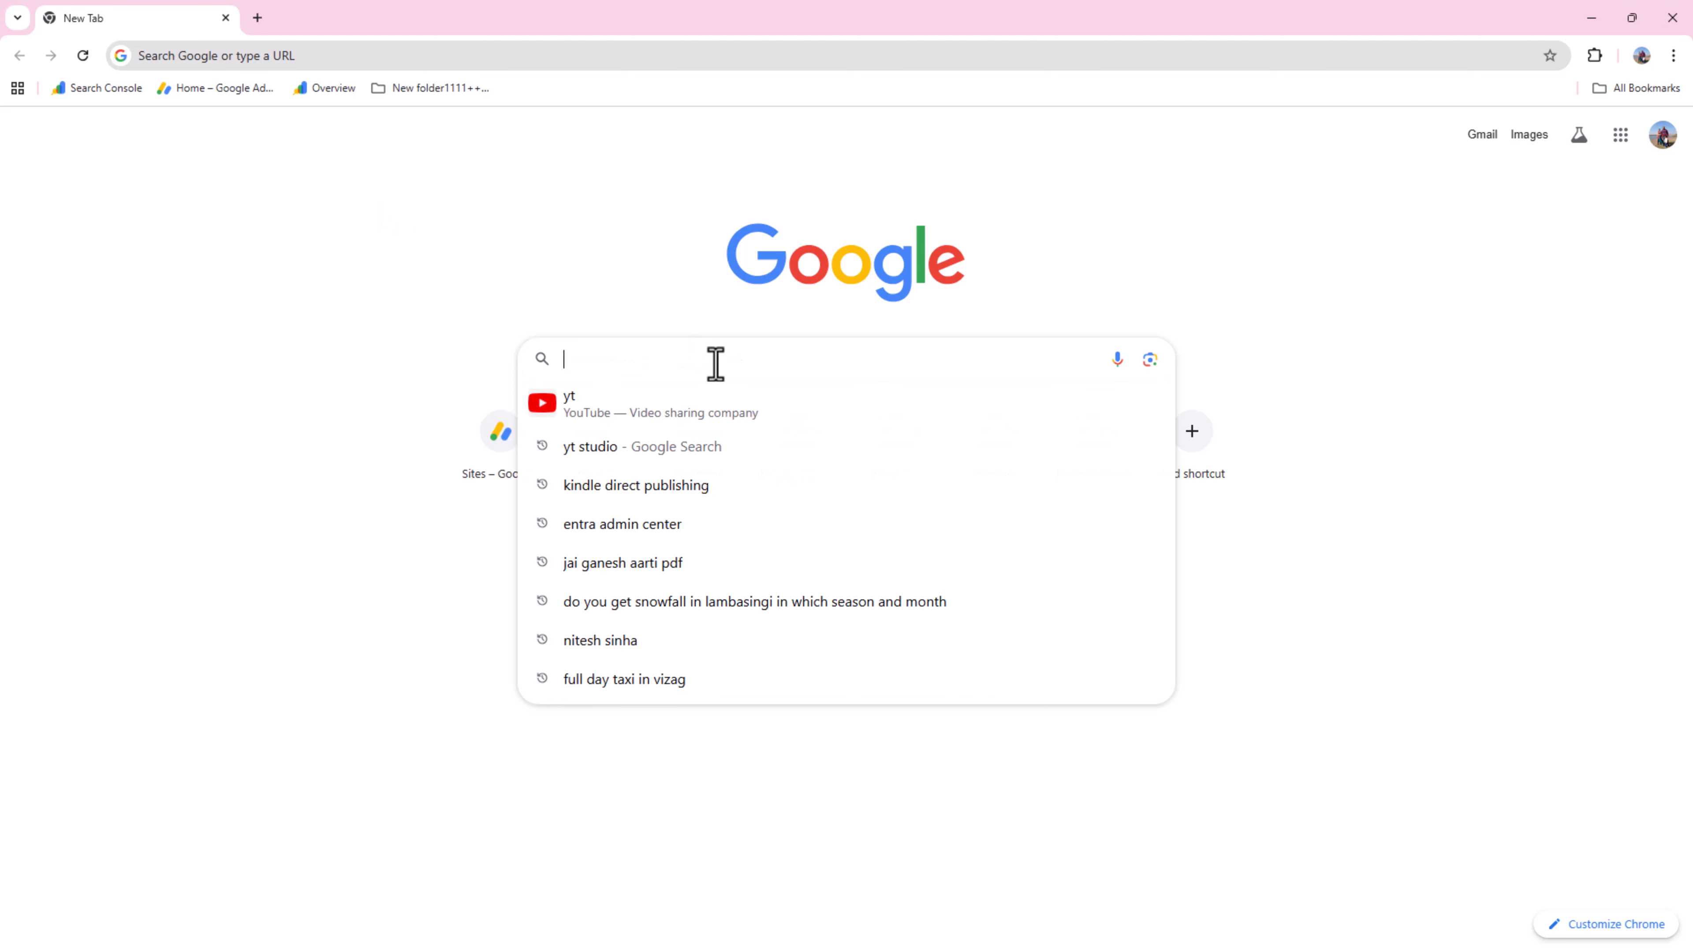
text(domain r)
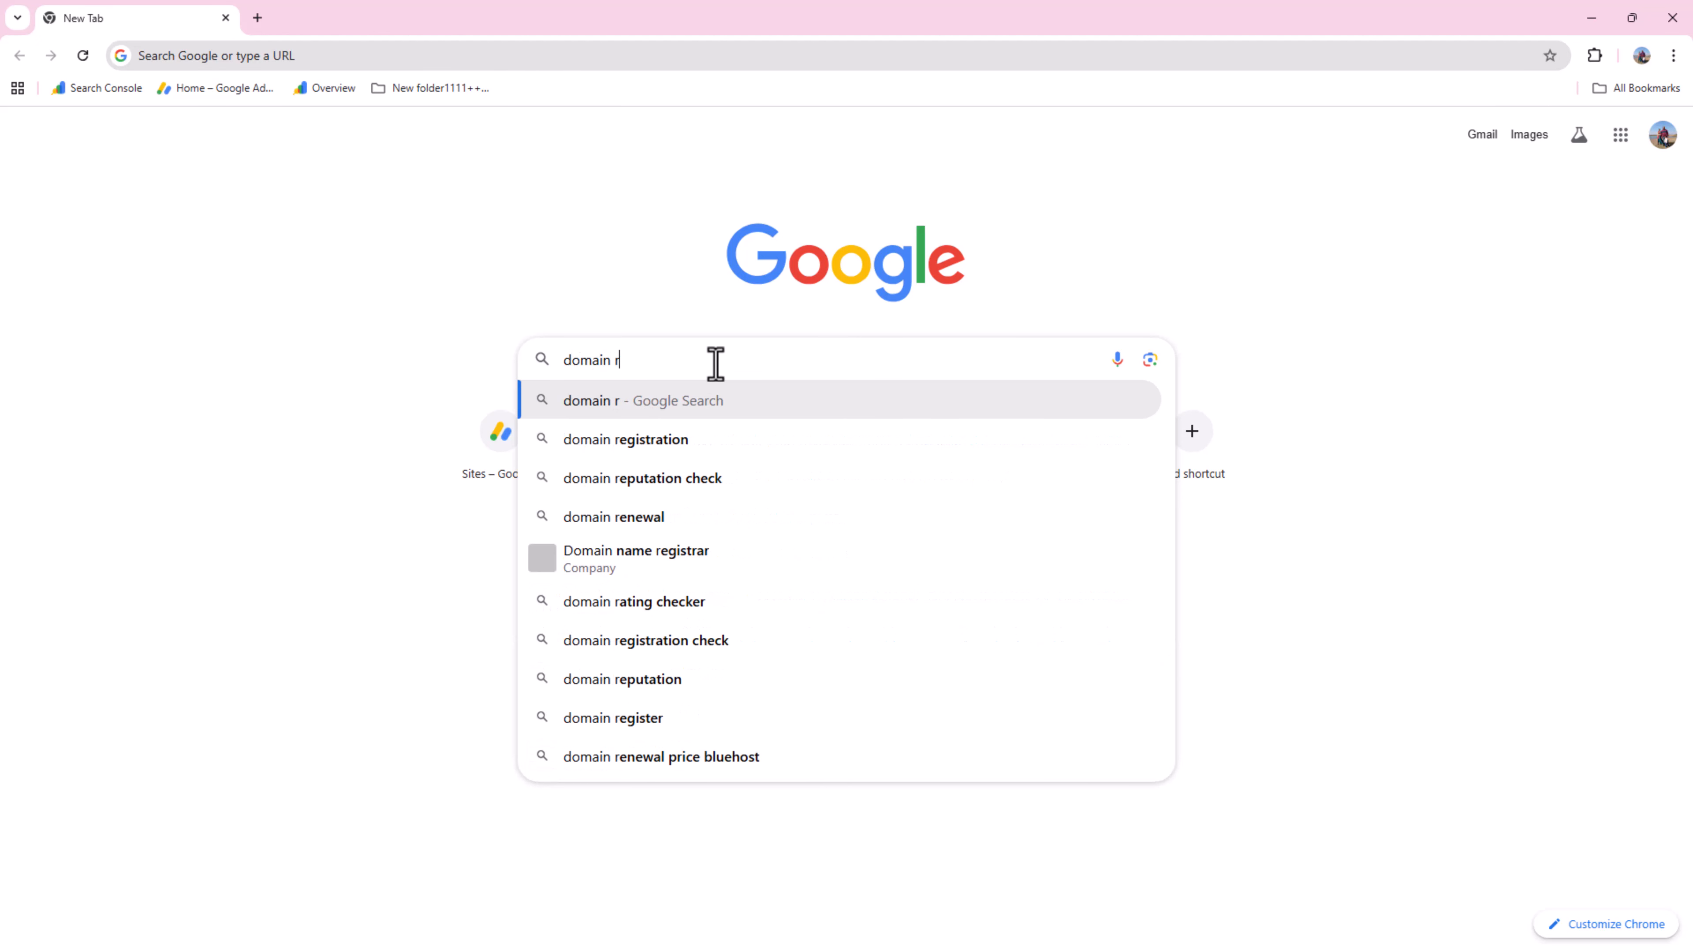
text(egistrars)
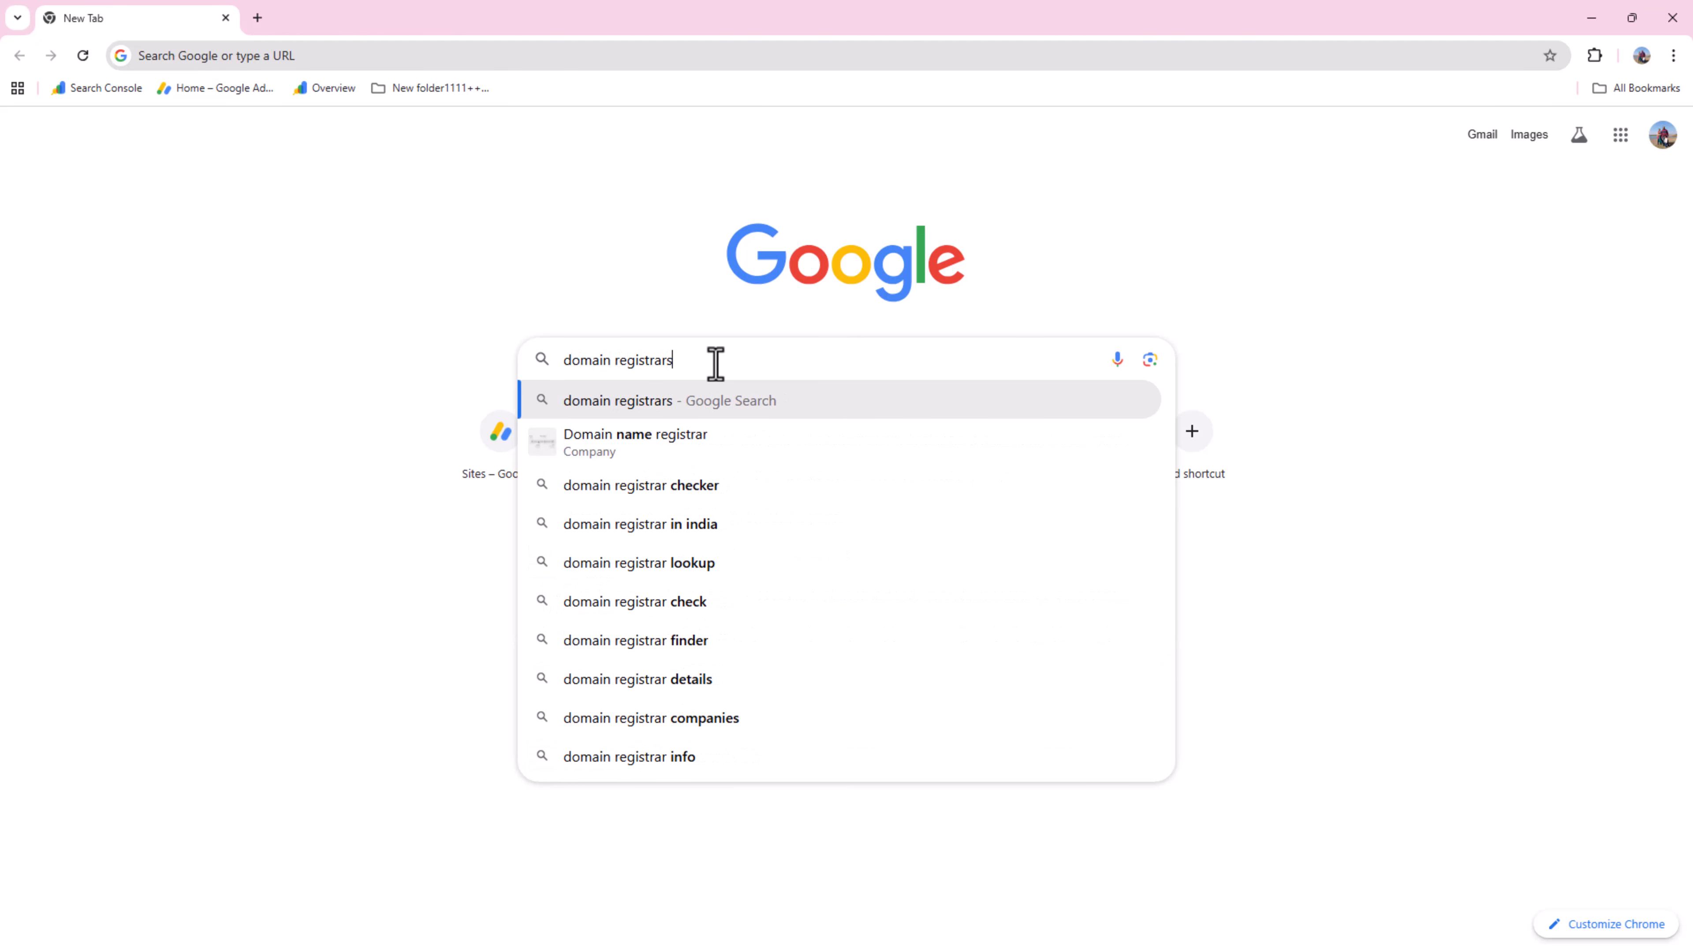
key(Return)
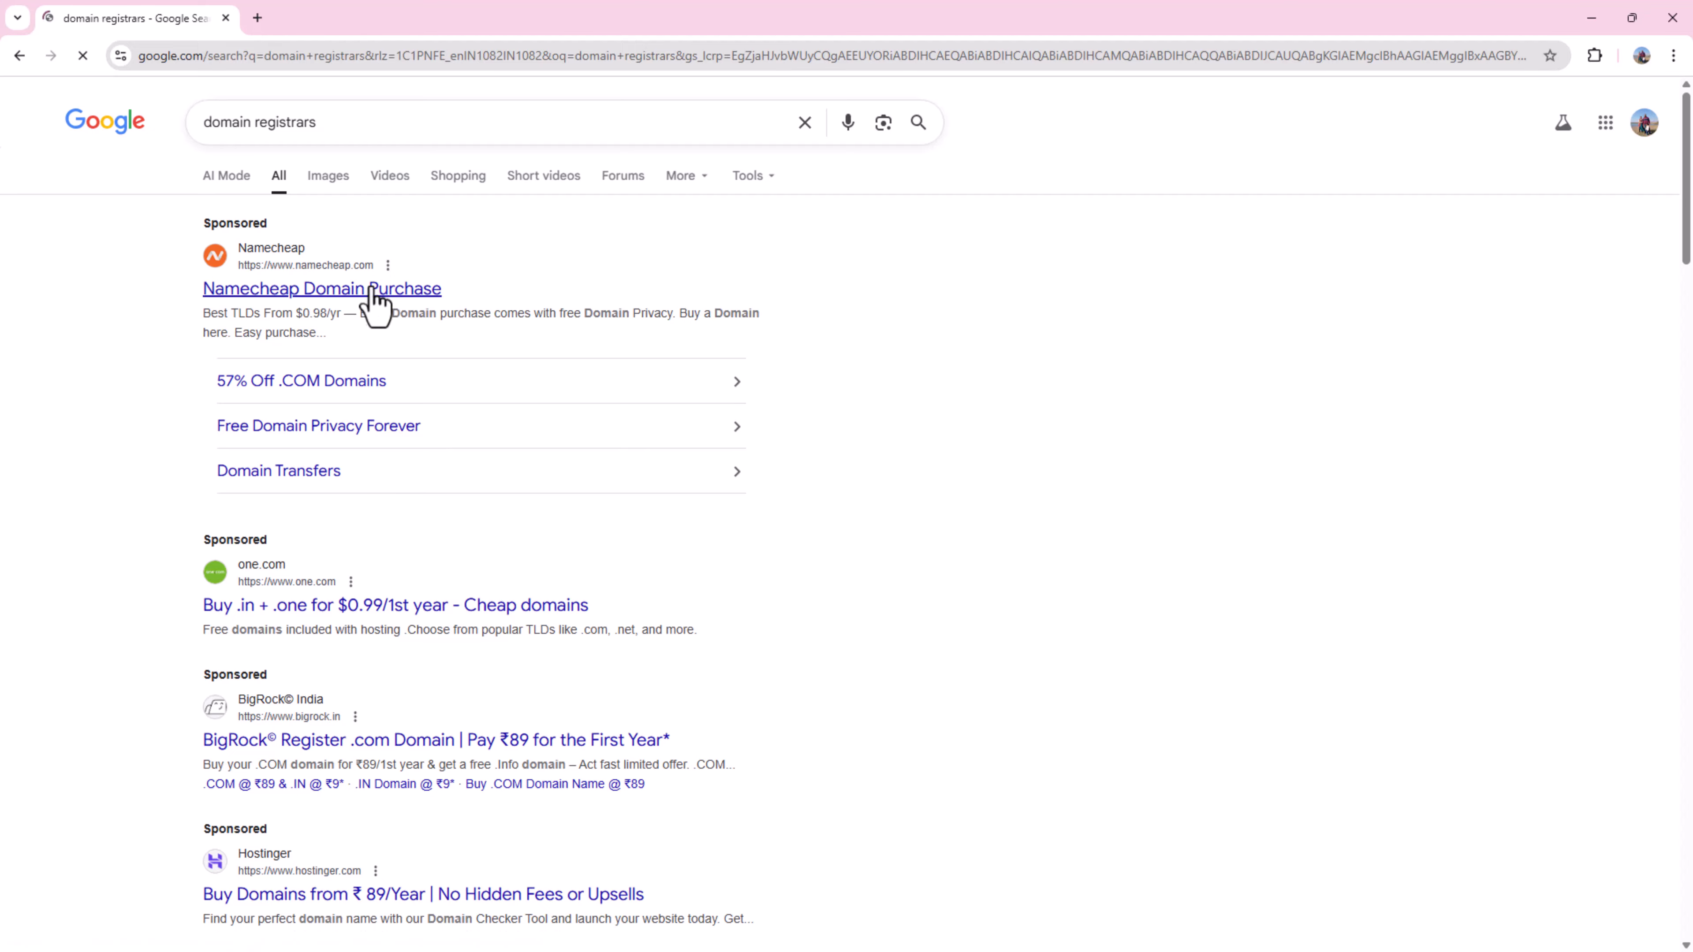
Look through the search results for registrars such as Hostinger and GoDaddy and for explanations of what a domain registrar is.
scroll(276, 473, down, 2)
scroll(310, 533, down, 5)
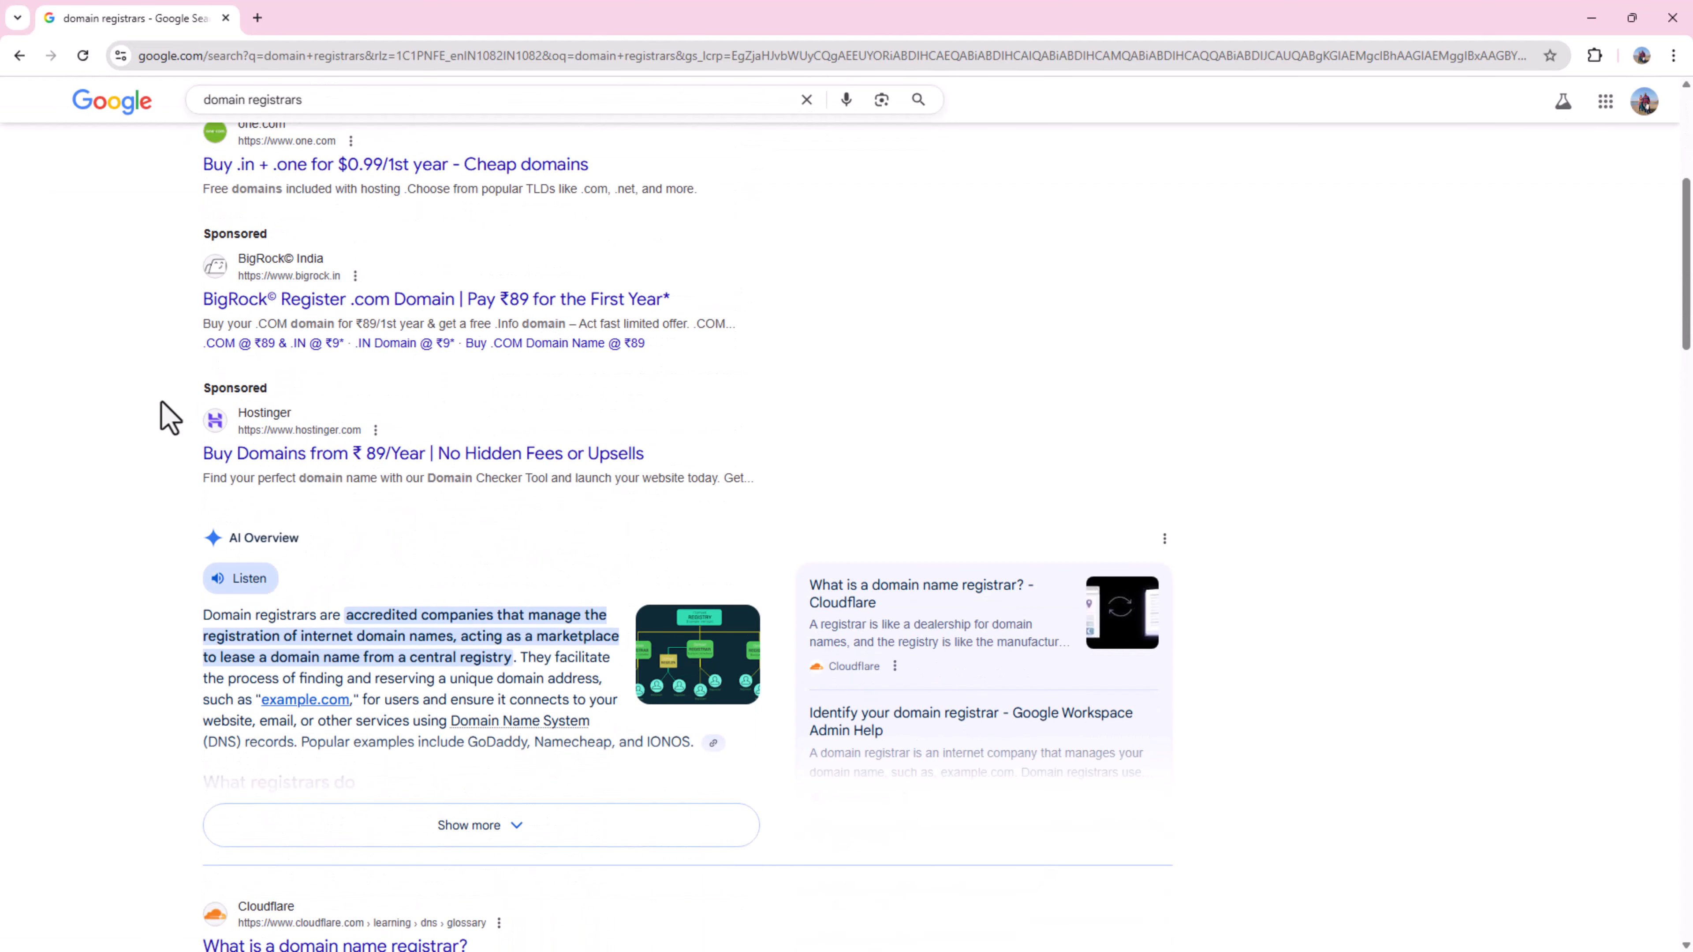
drag(167, 416, 680, 476)
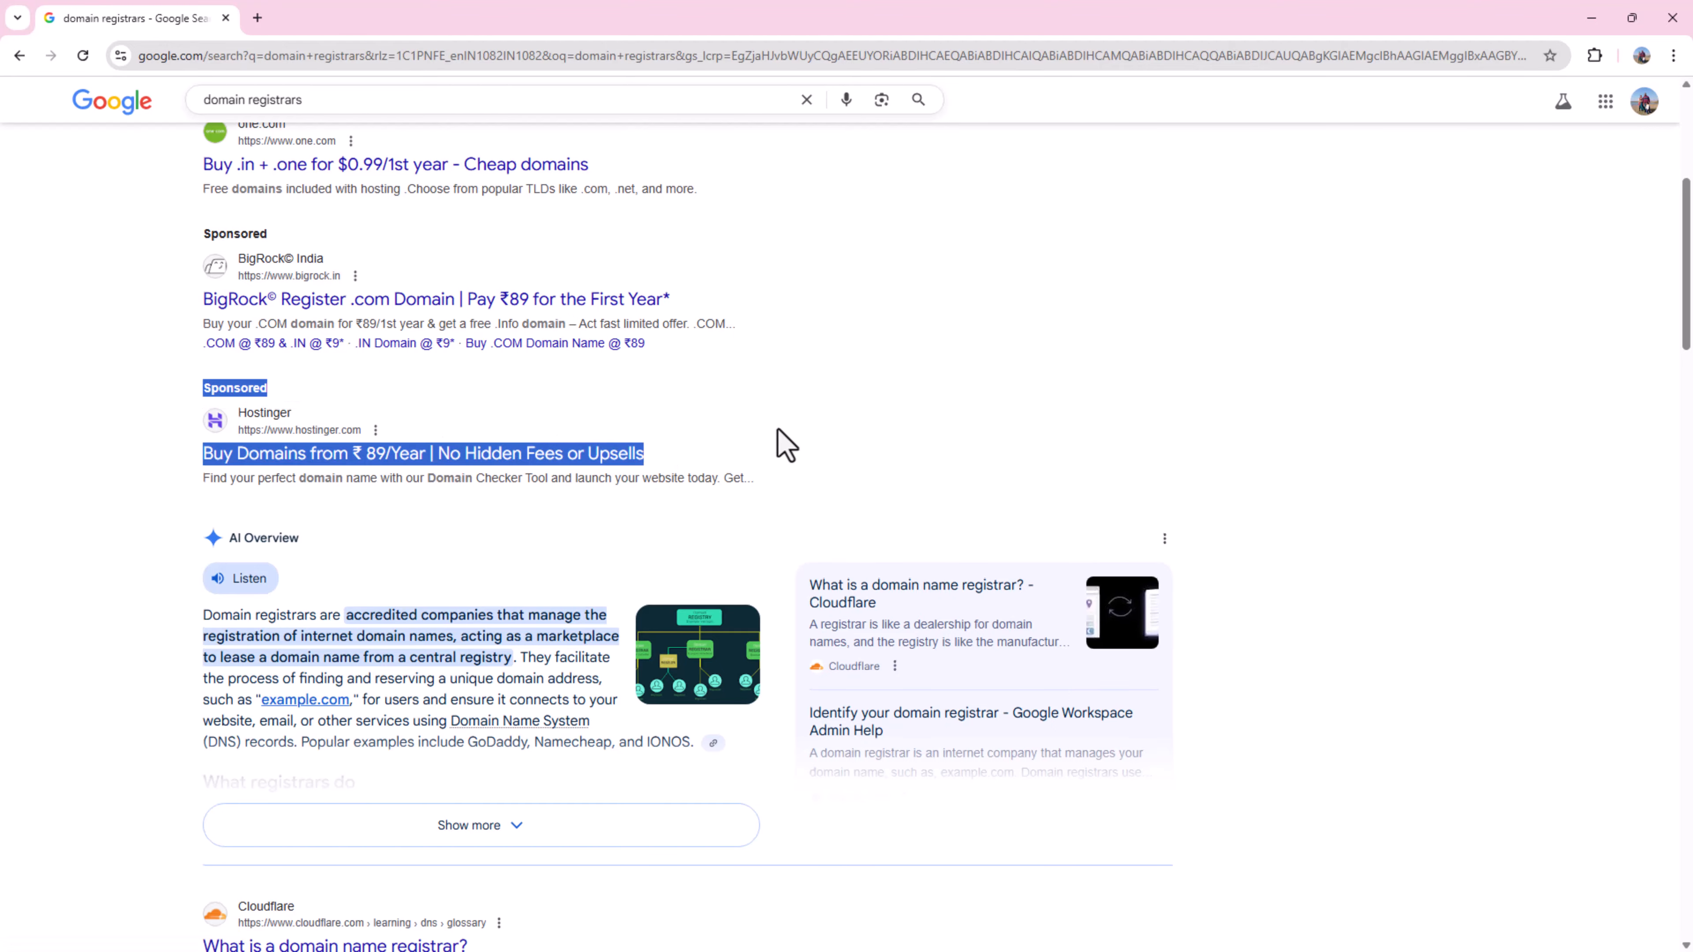
scroll(783, 442, down, 6)
scroll(763, 466, down, 5)
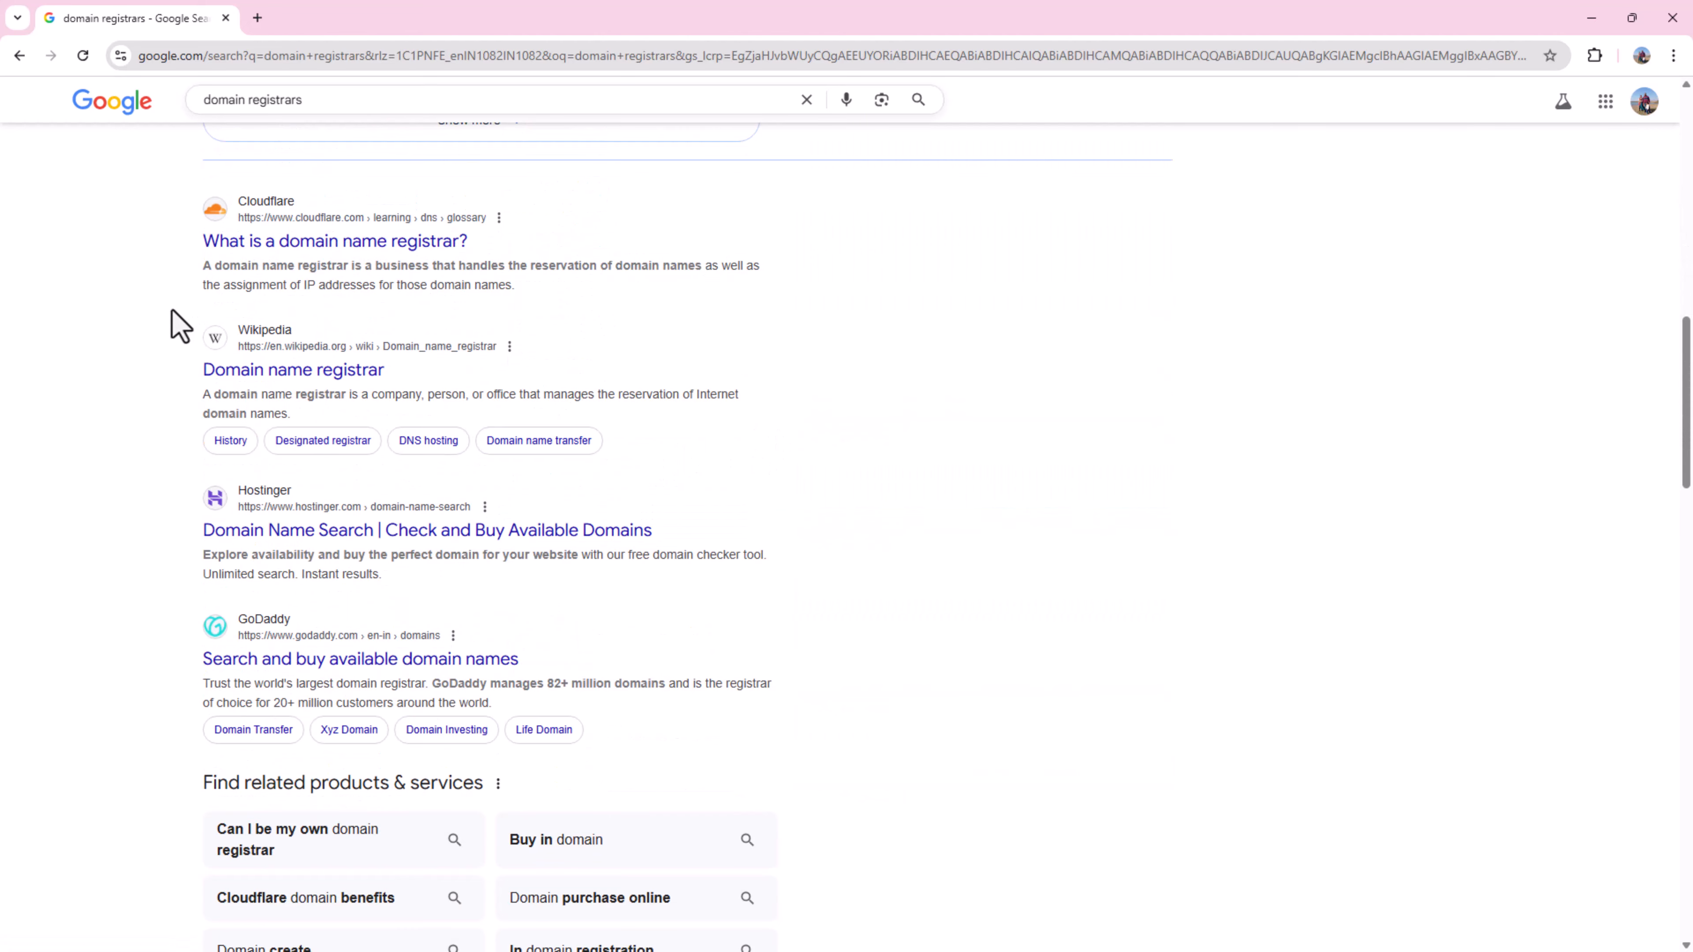
scroll(180, 327, down, 1)
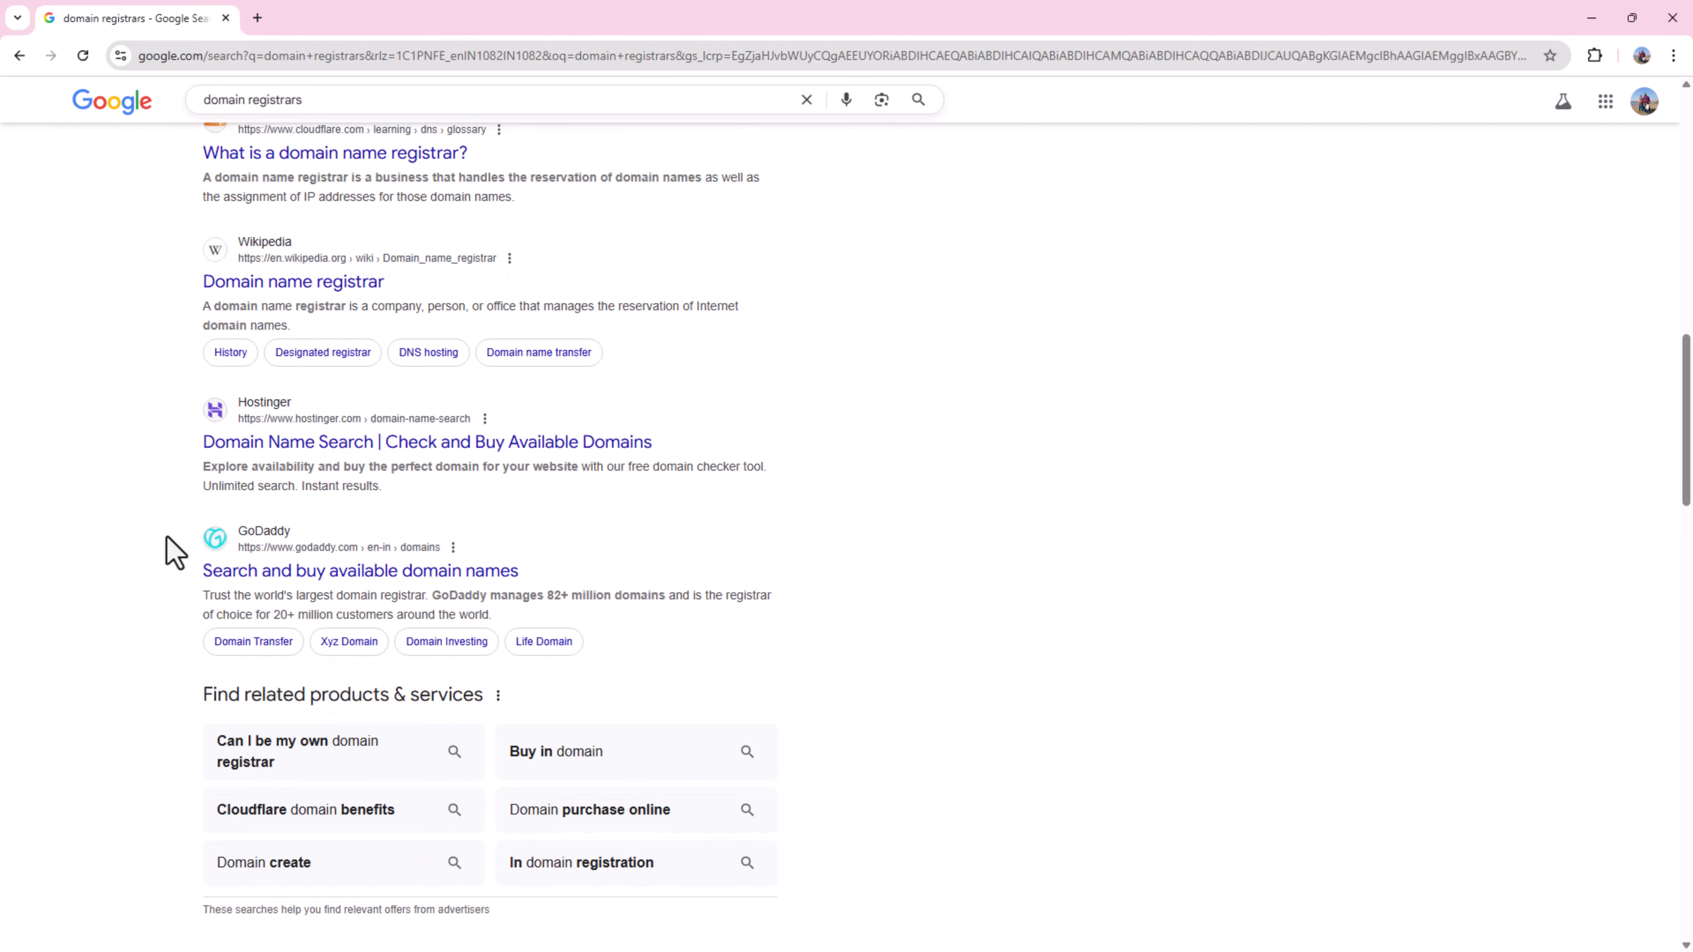
scroll(170, 550, down, 3)
scroll(190, 548, up, 9)
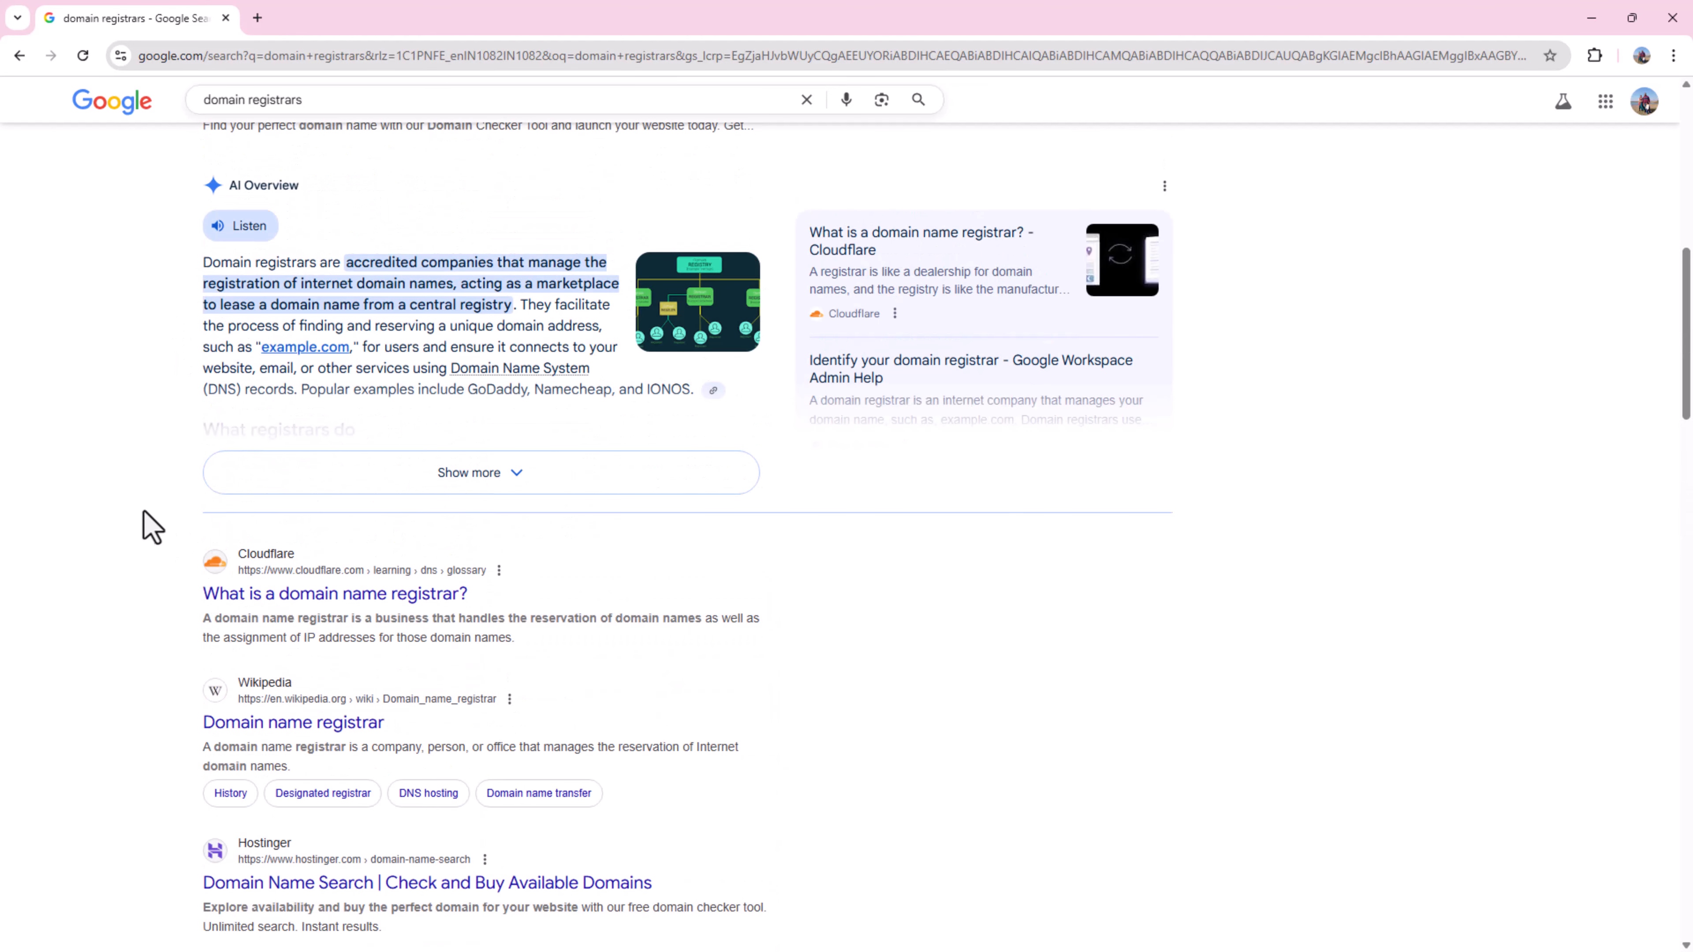
scroll(768, 555, down, 5)
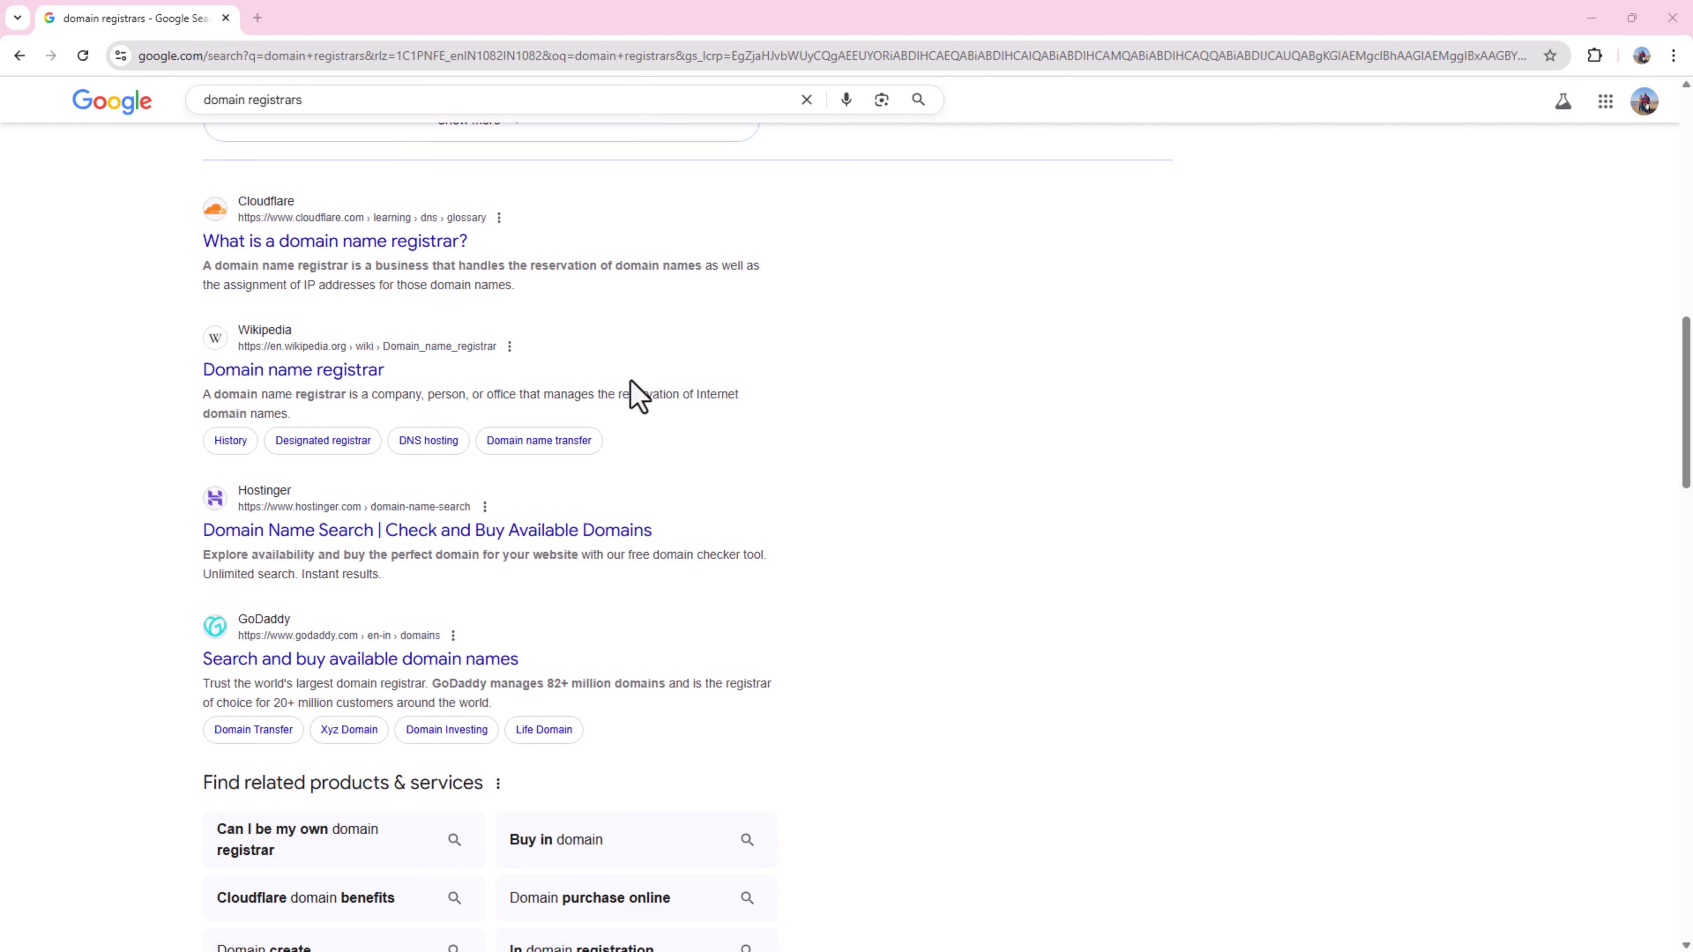
scroll(720, 647, up, 1)
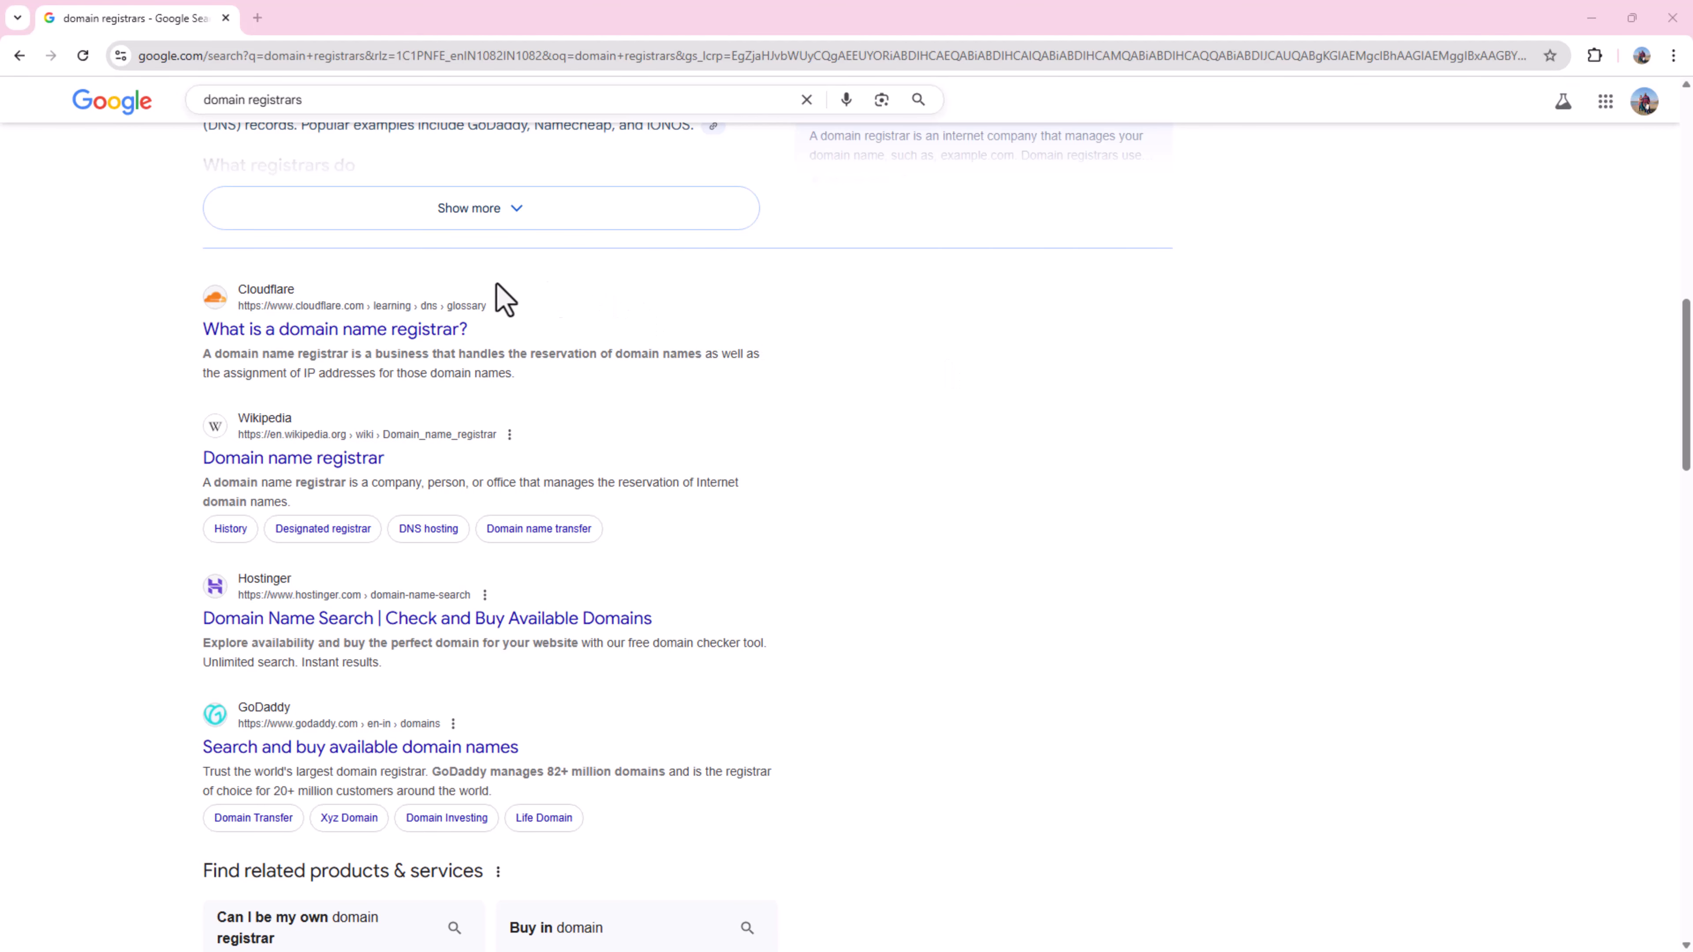
Open the Microsoft Entra admin center in a new tab and go to its custom domain names page.
click(258, 18)
click(290, 57)
text(entra)
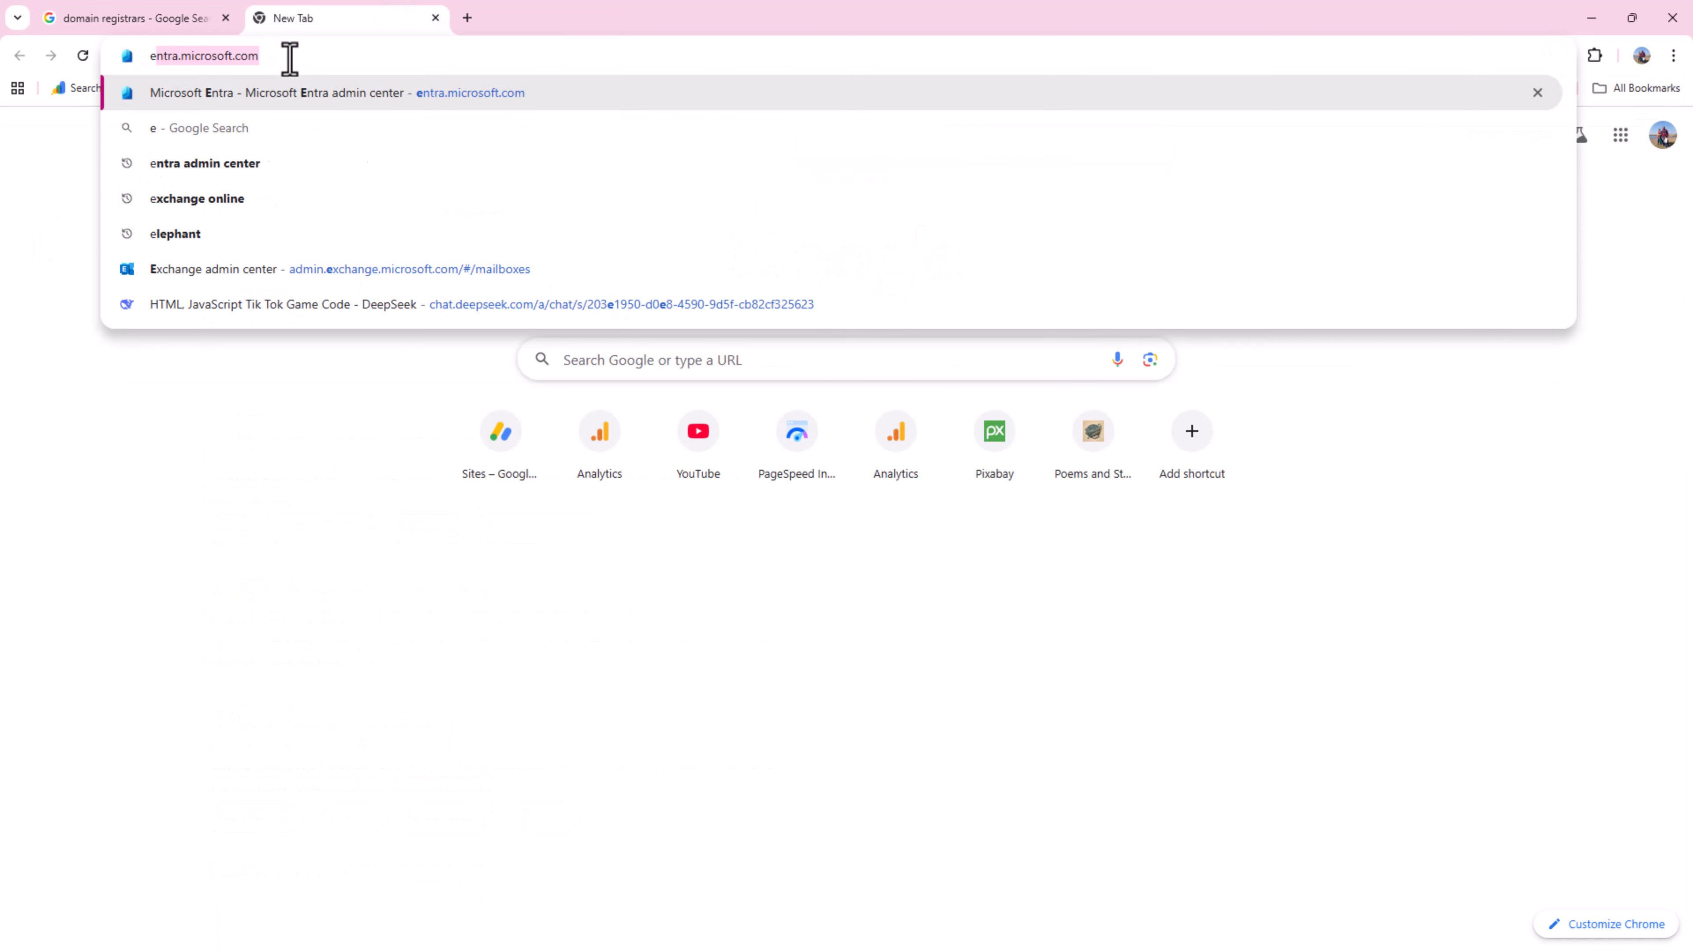
key(Return)
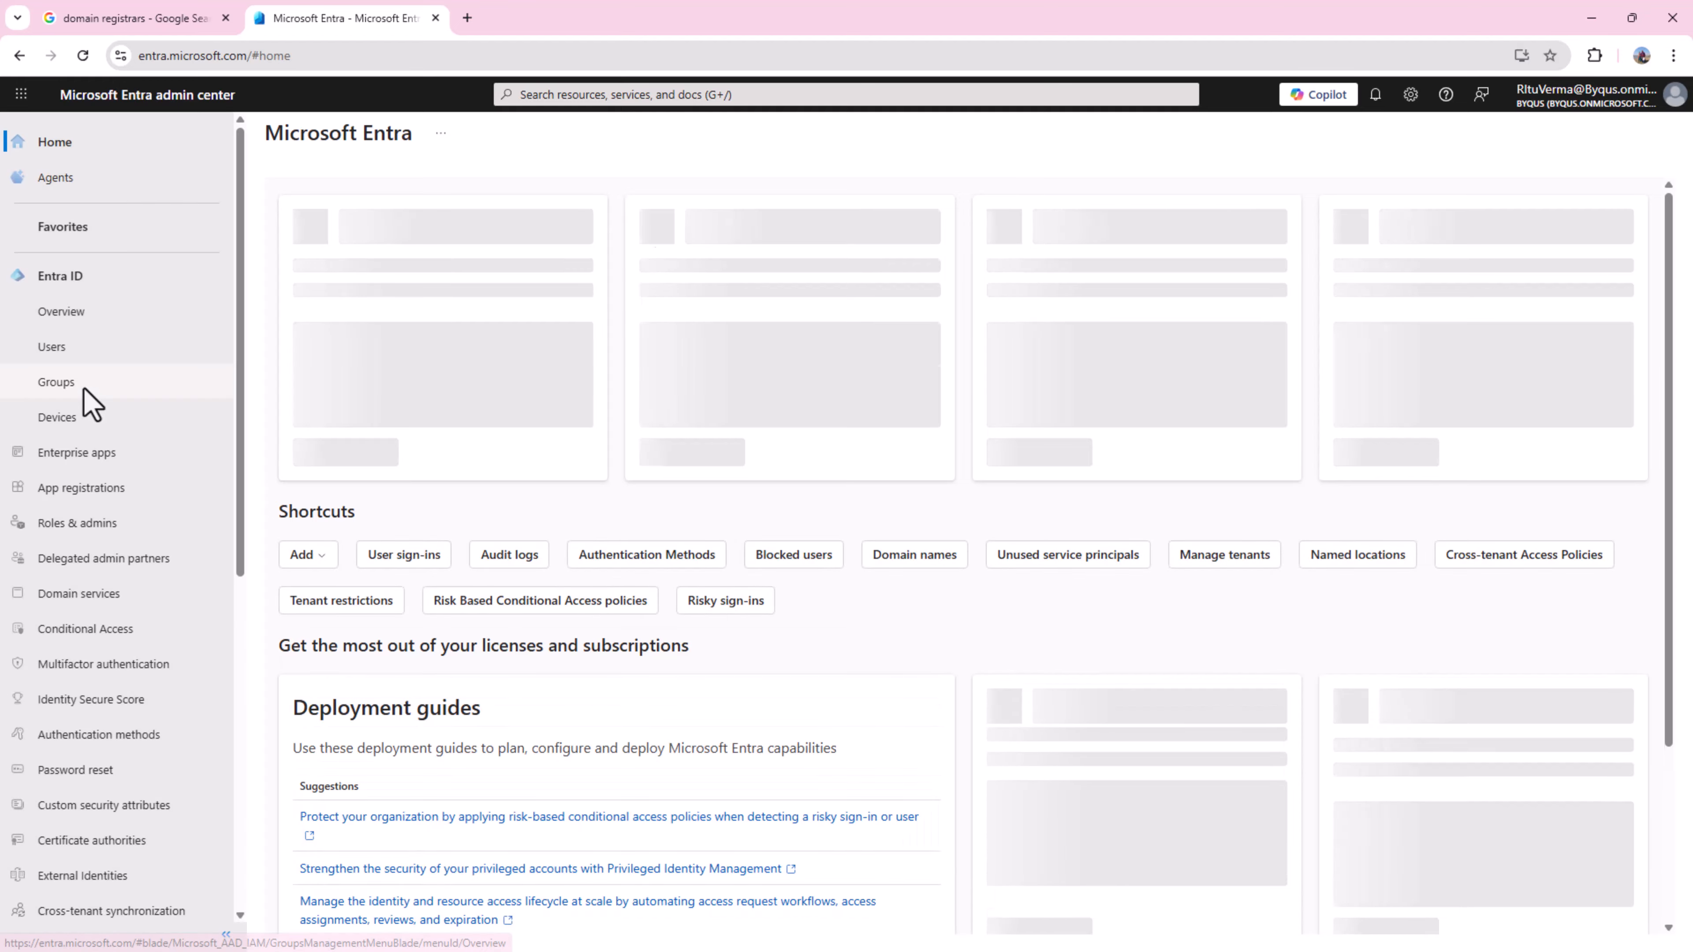
scroll(87, 390, down, 2)
scroll(89, 393, down, 5)
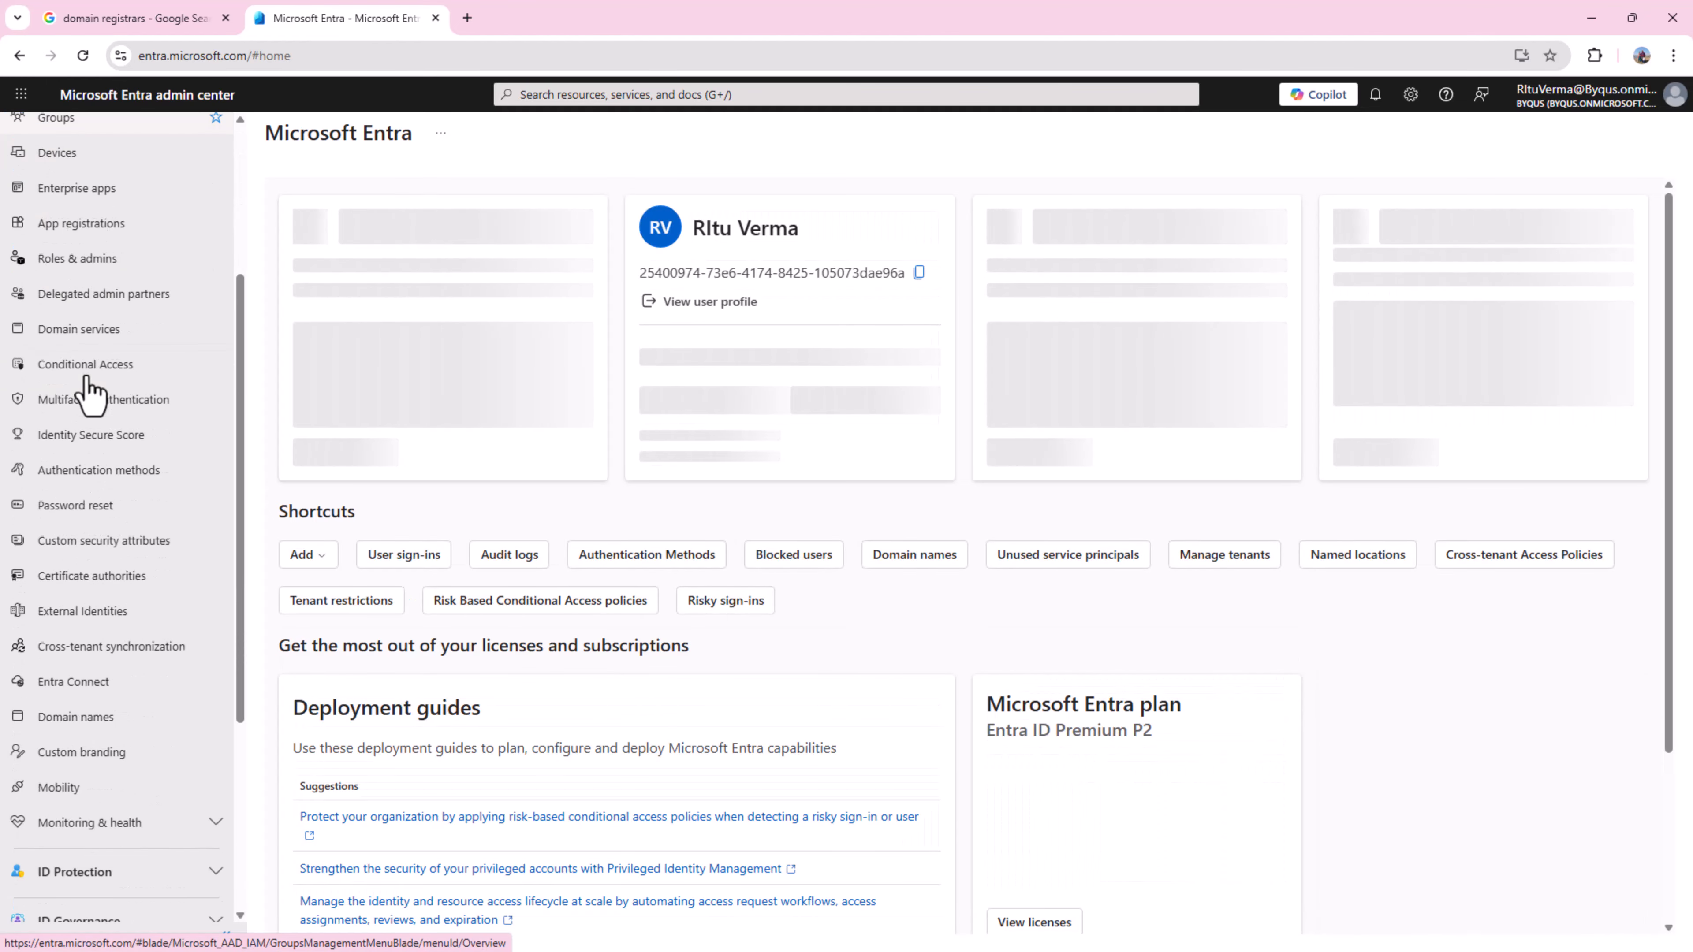
click(94, 460)
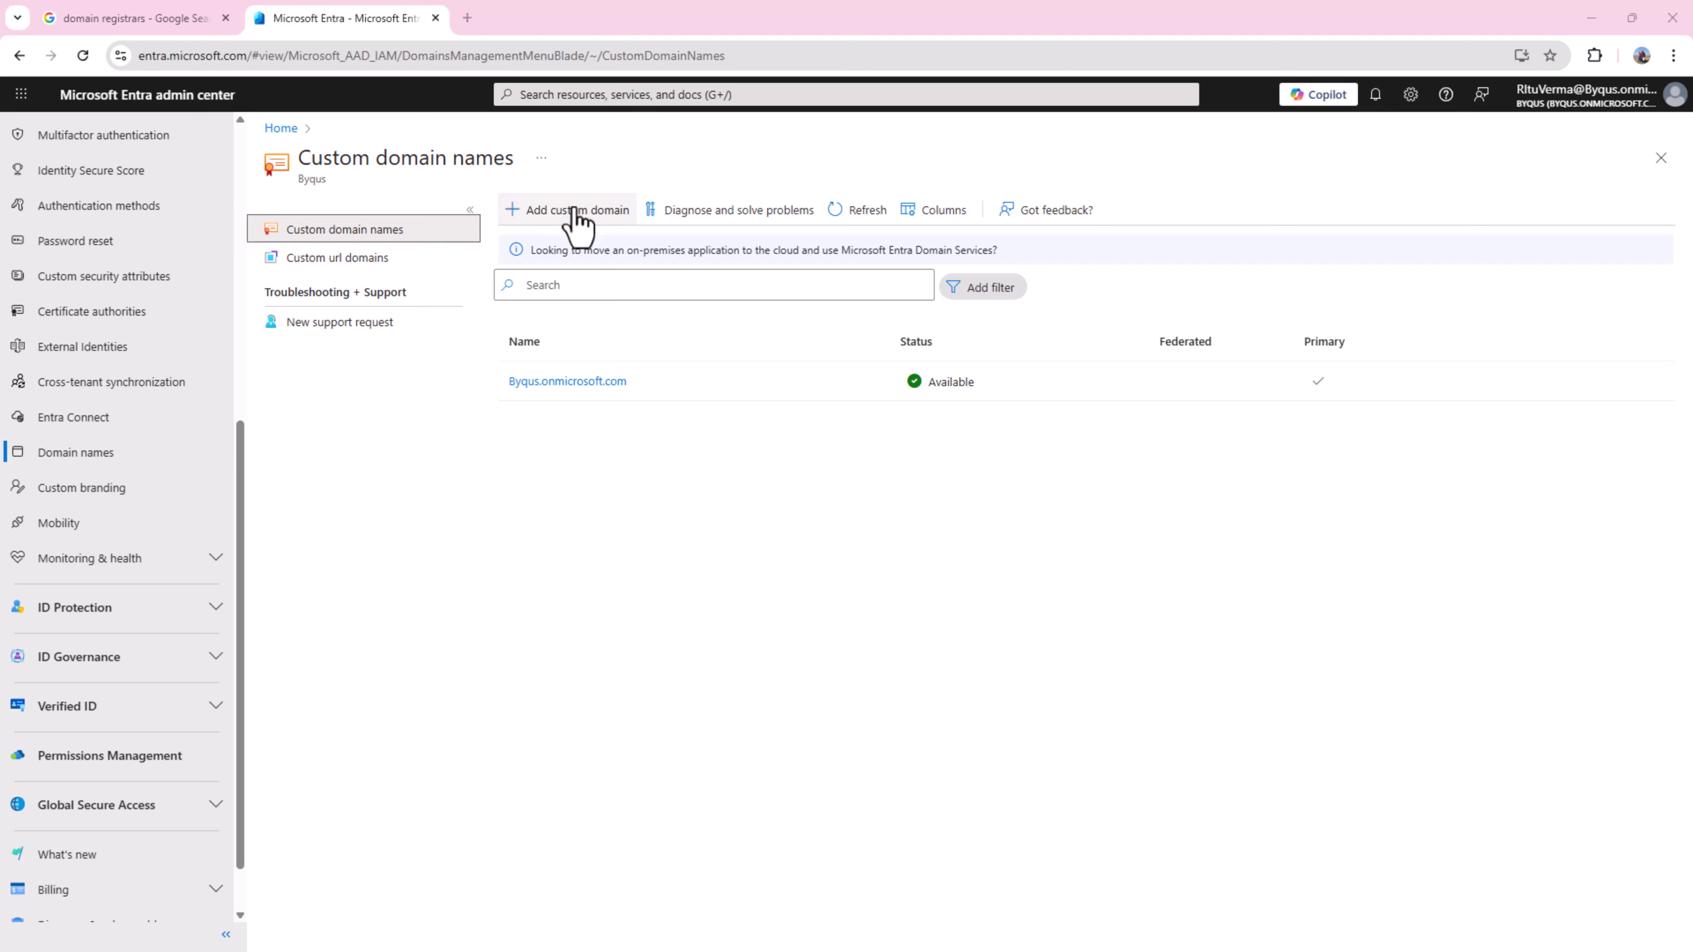
Open the form for adding a custom domain and view its domain name field, leaving it blank.
click(576, 212)
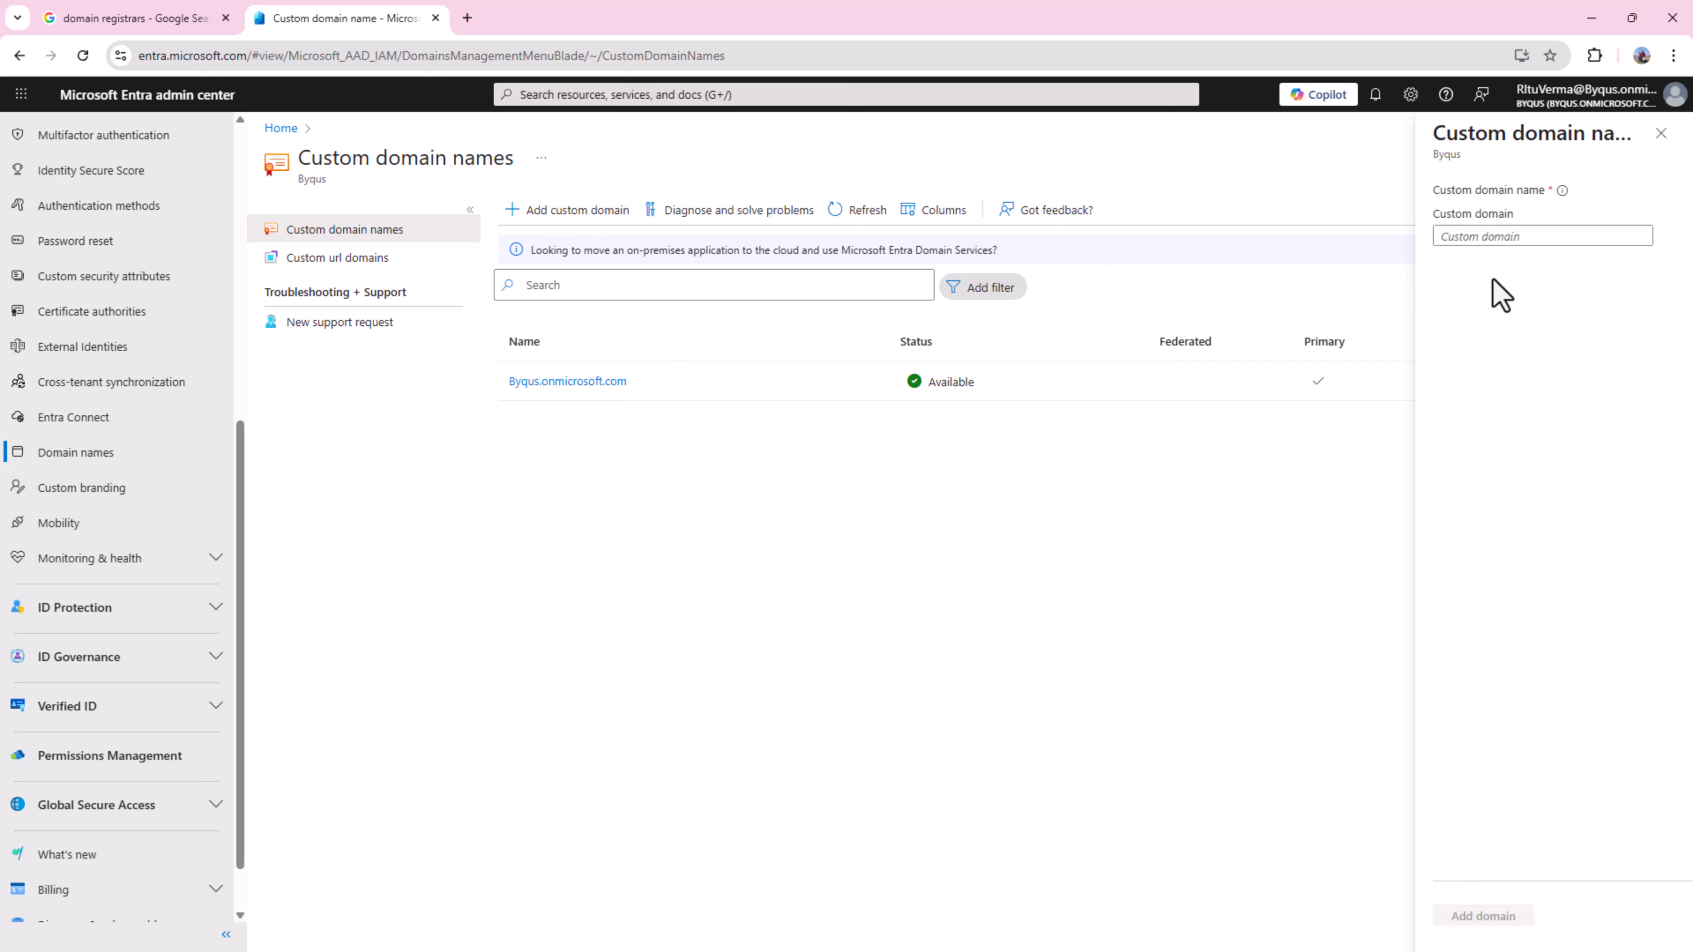
click(1523, 240)
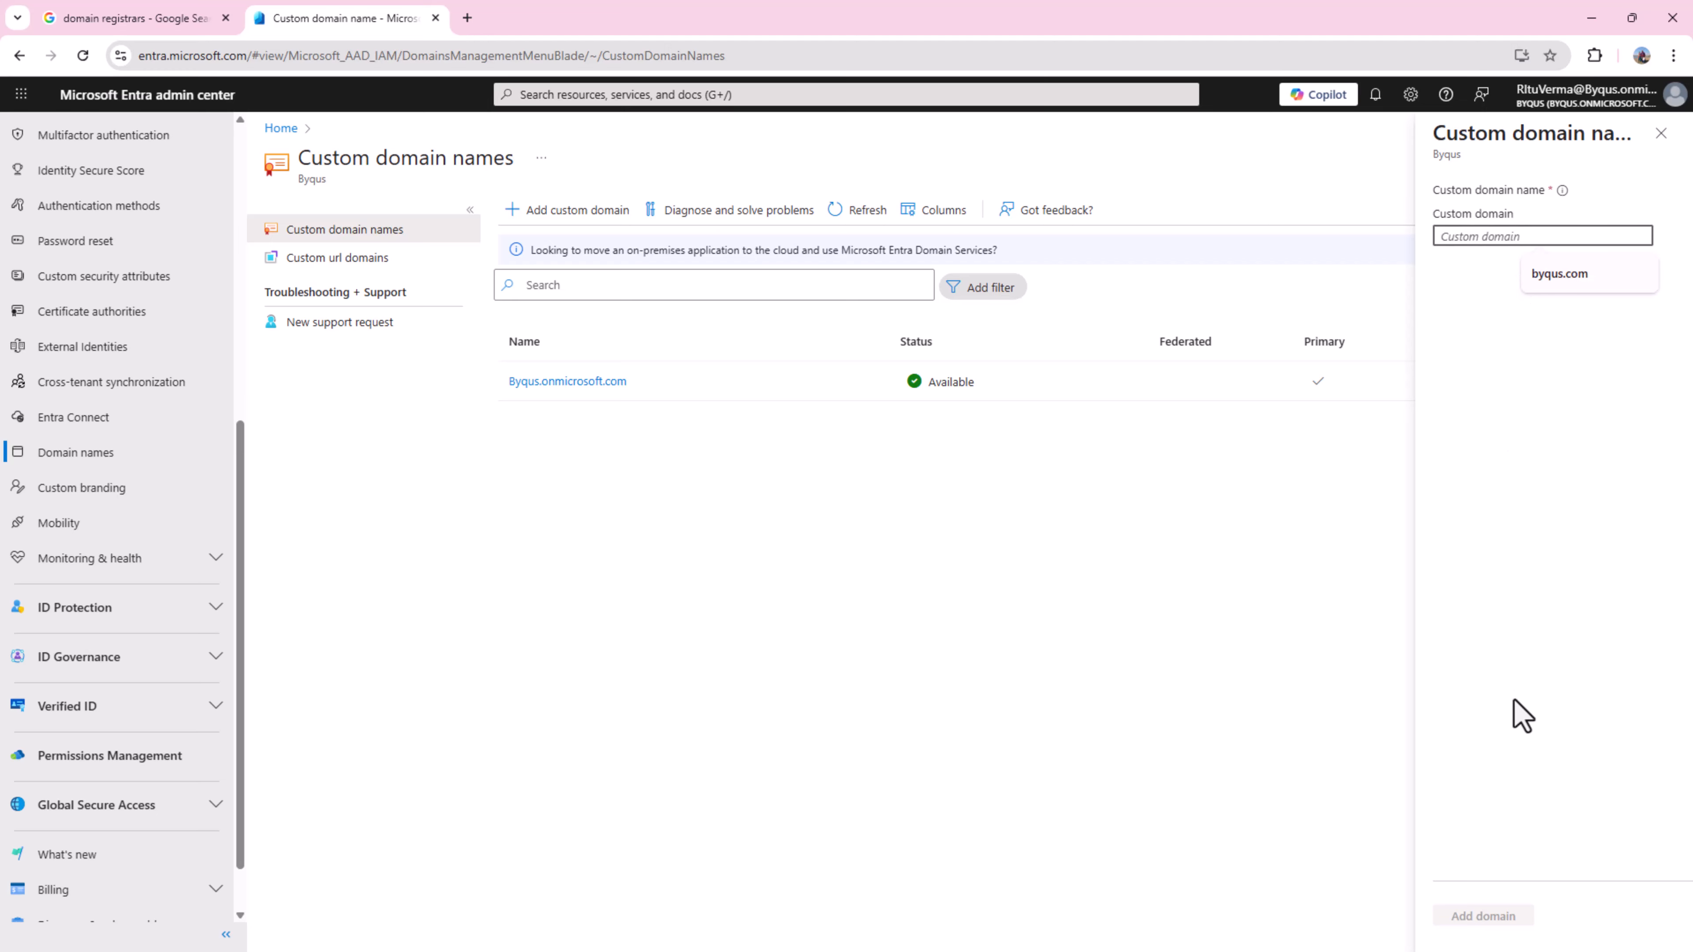
click(1141, 657)
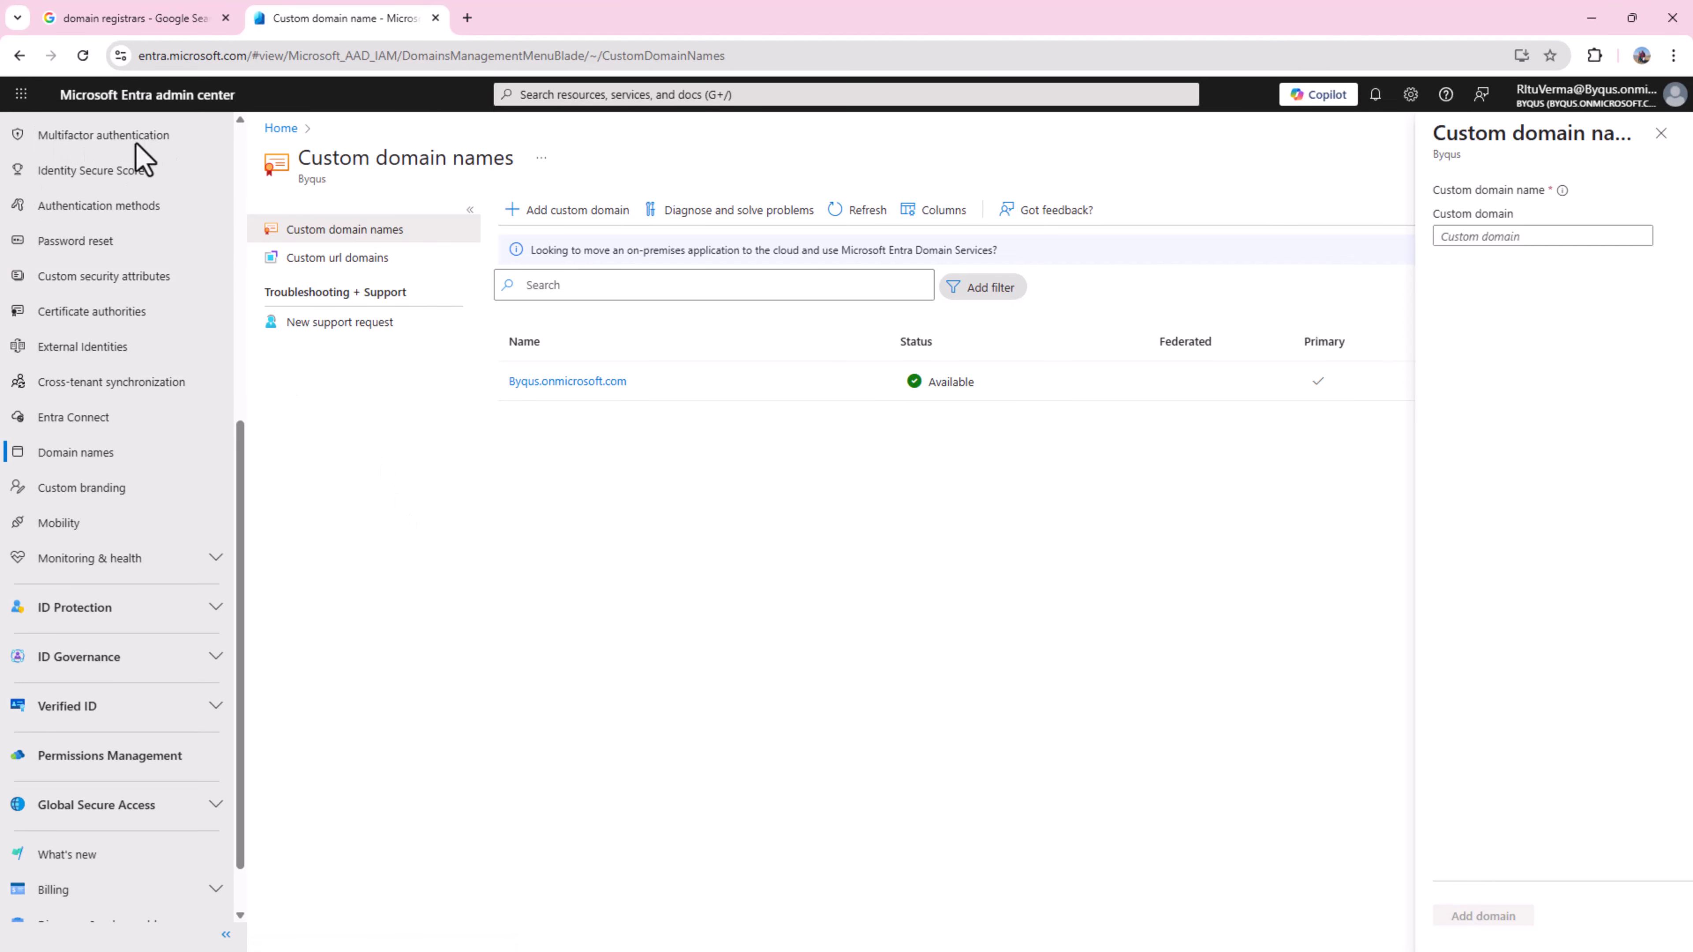
Open the Microsoft 365 admin center at admin.microsoft.com in a new tab and view its Setup page.
click(467, 18)
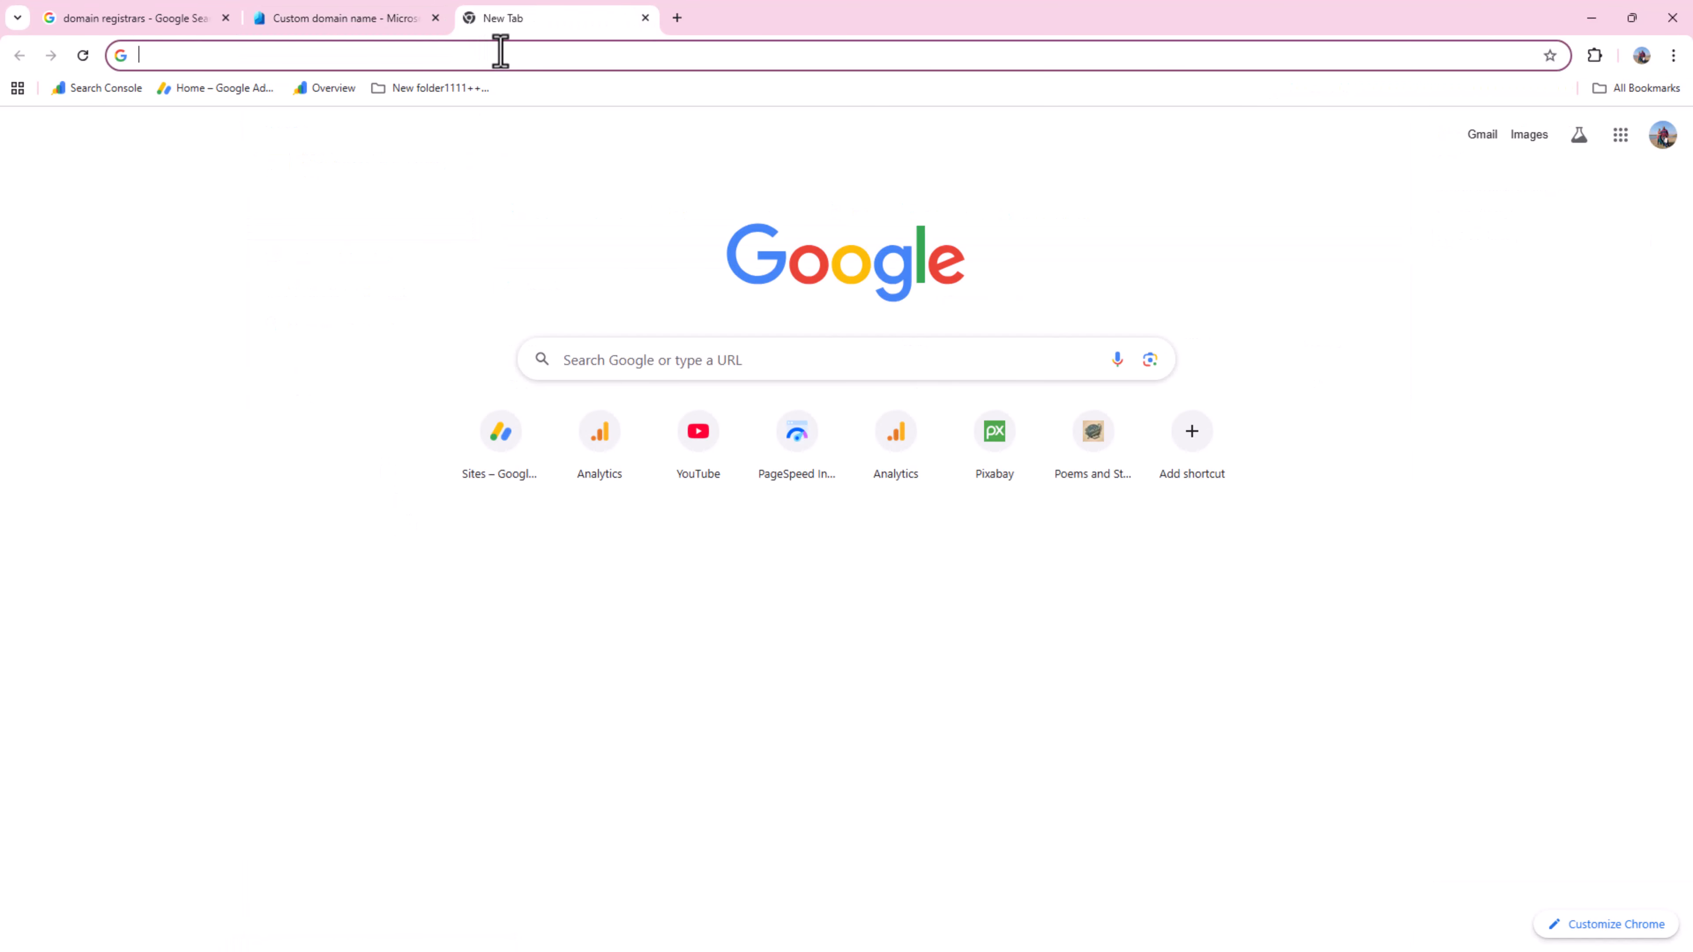
click(499, 54)
text(admin.microsoft.com)
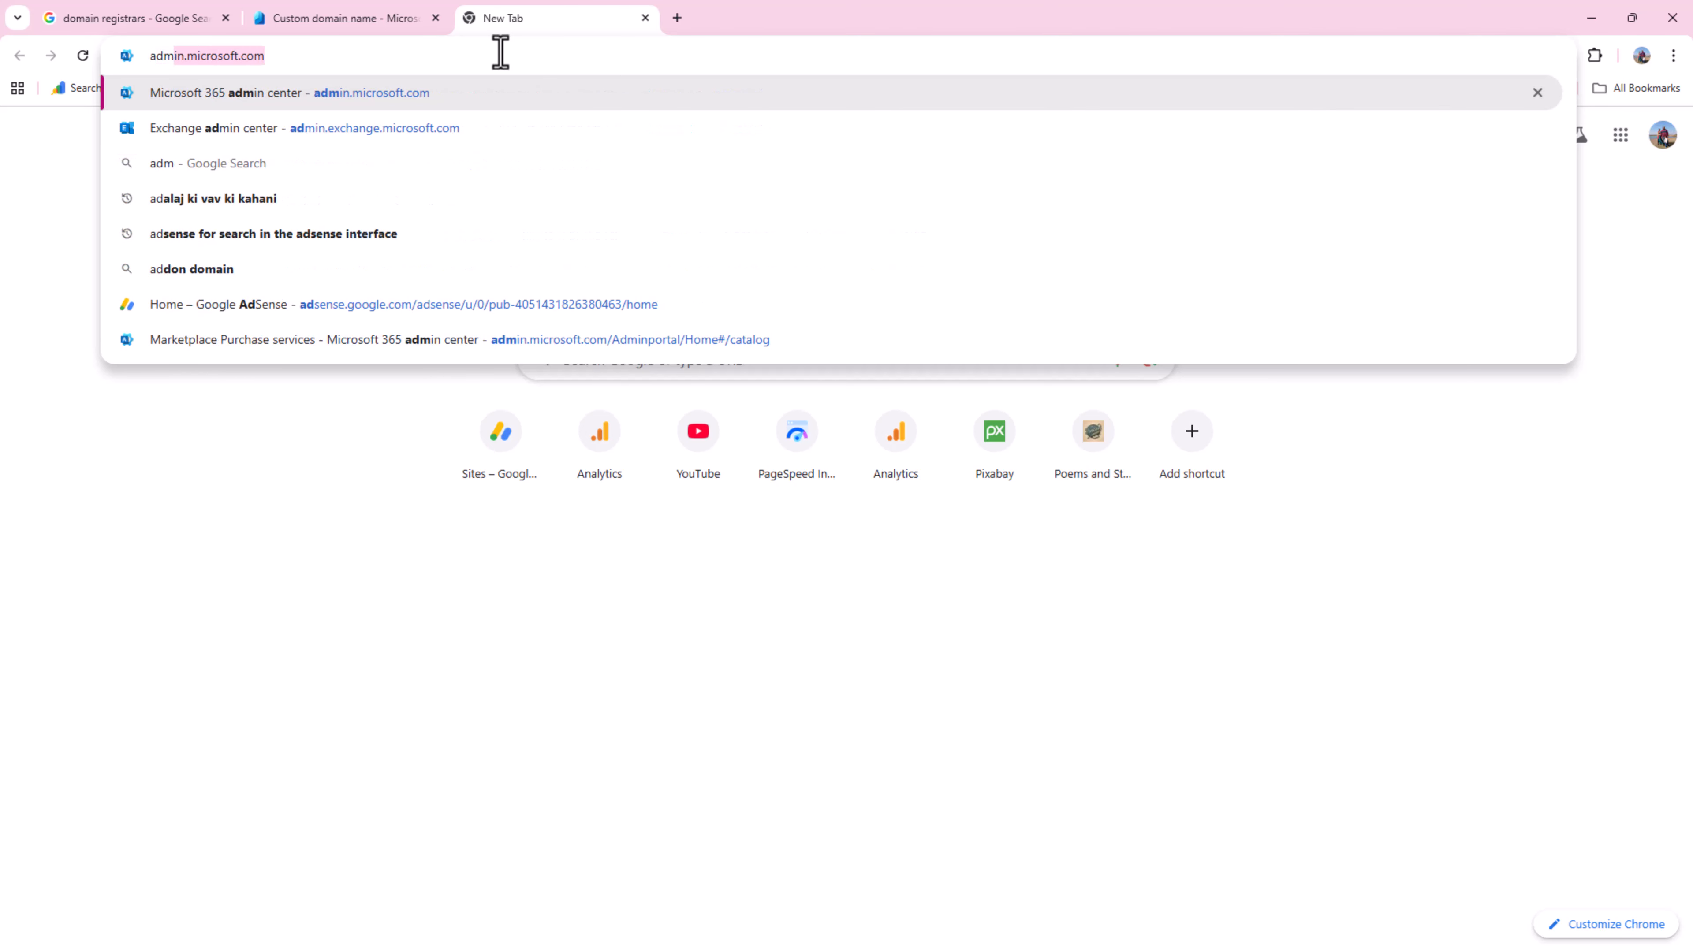
key(Return)
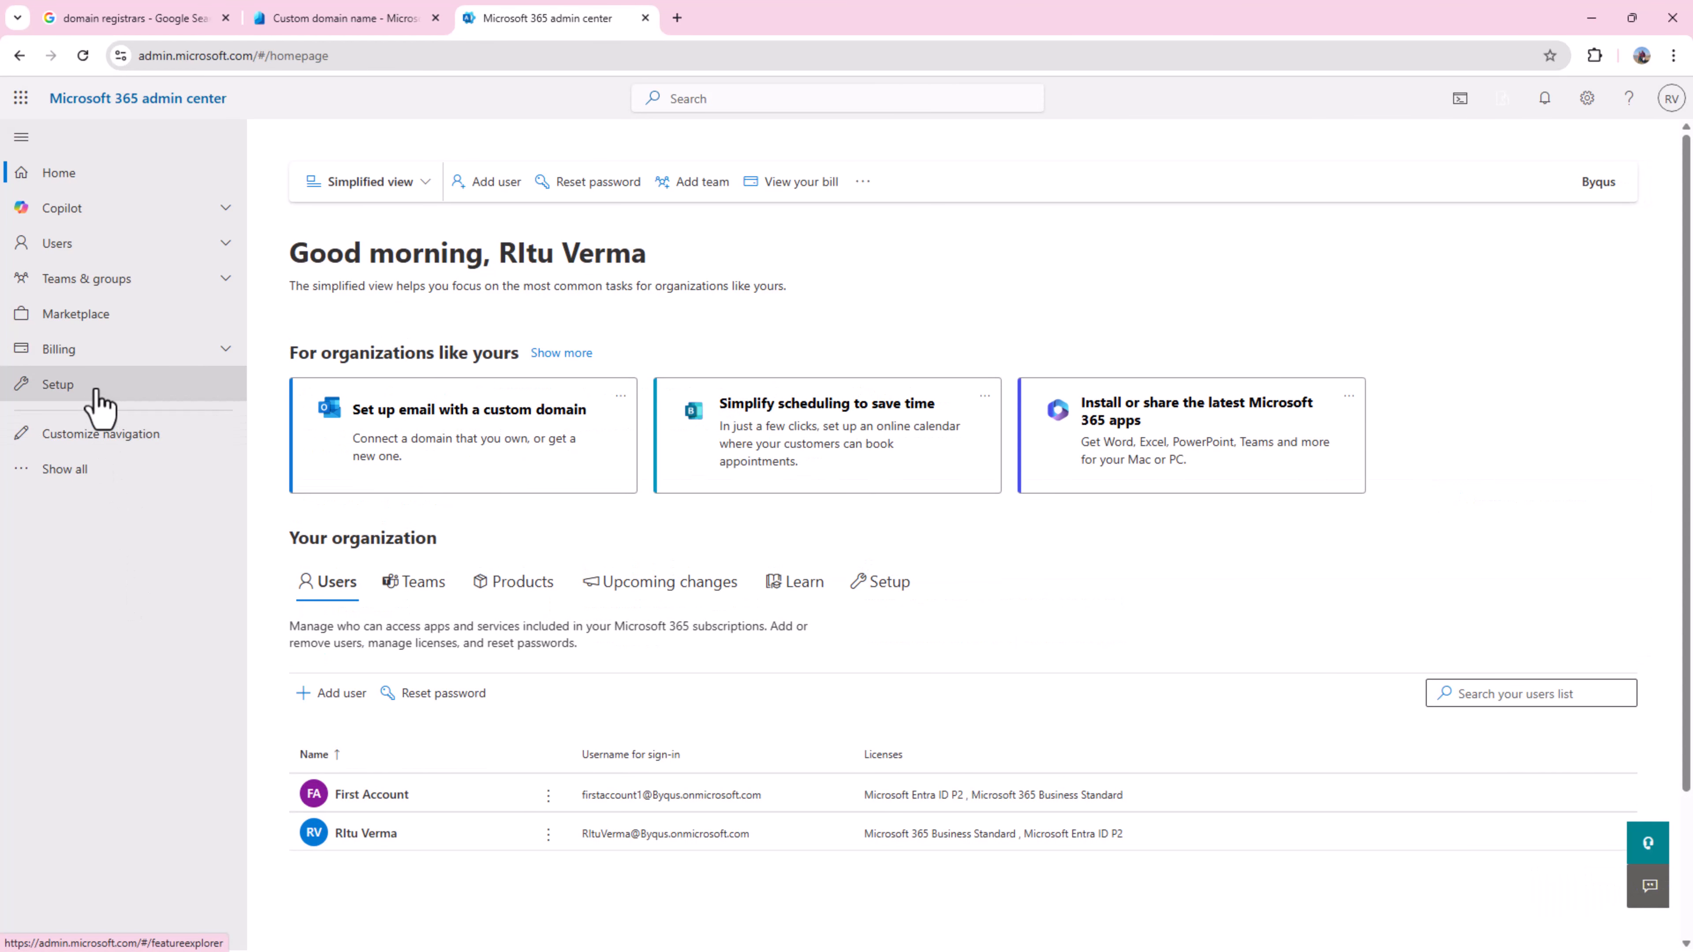
click(100, 401)
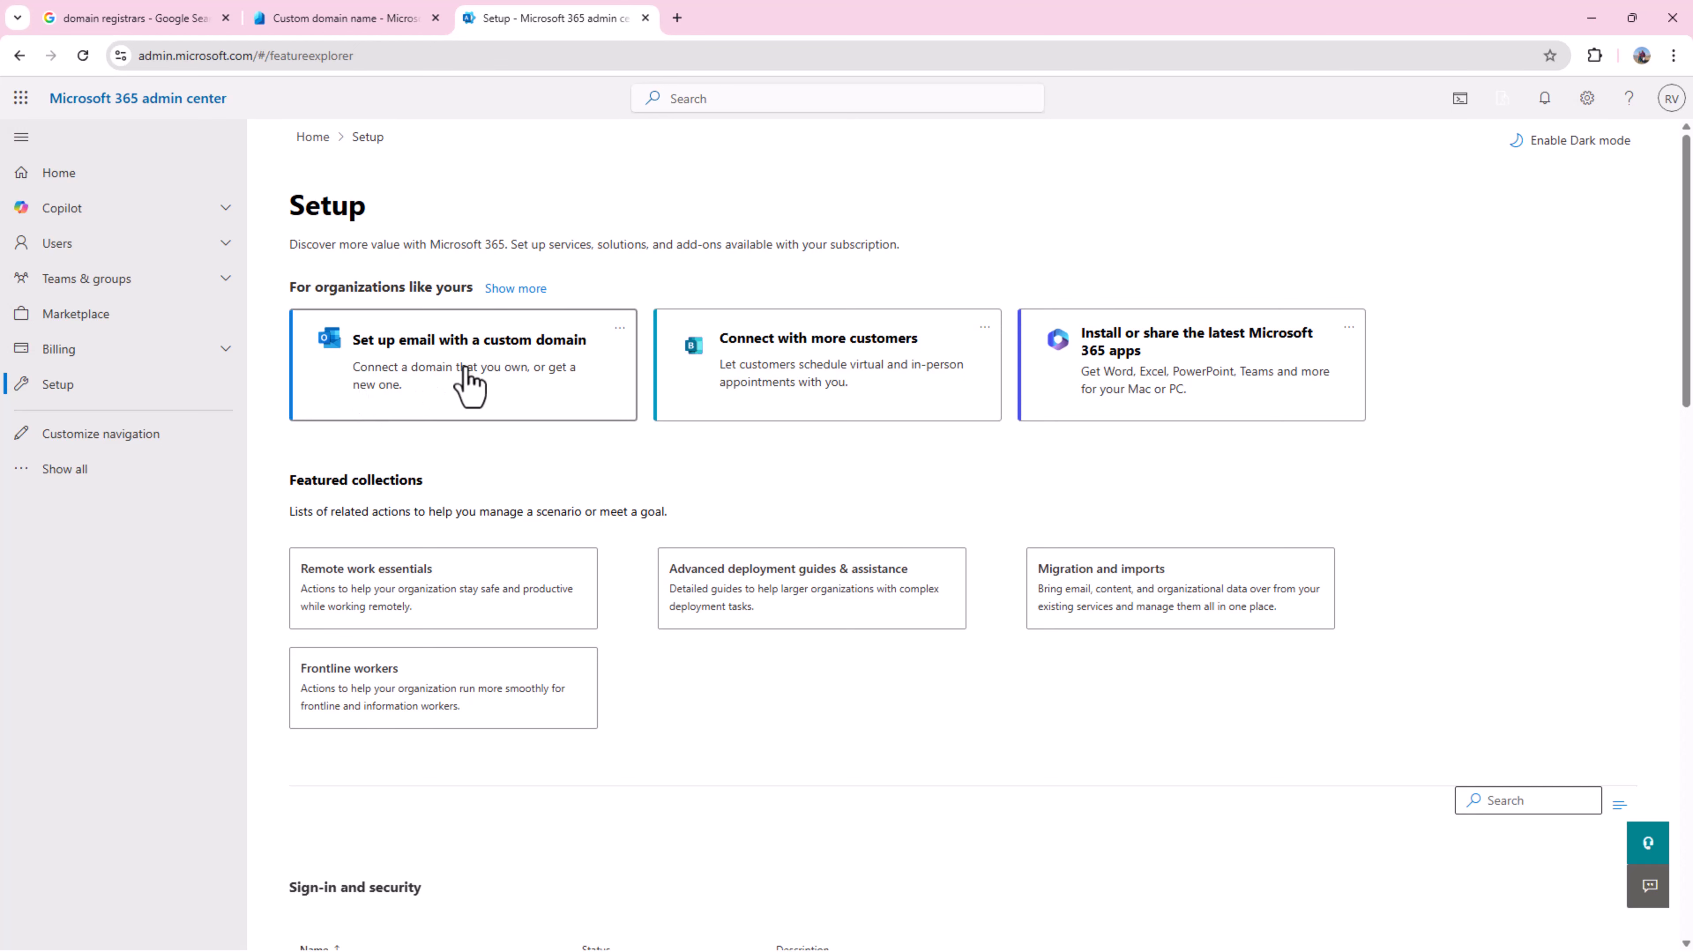
Open the Domains settings, check the home page's "Set up email with a custom domain" option and return to Domains.
click(57, 470)
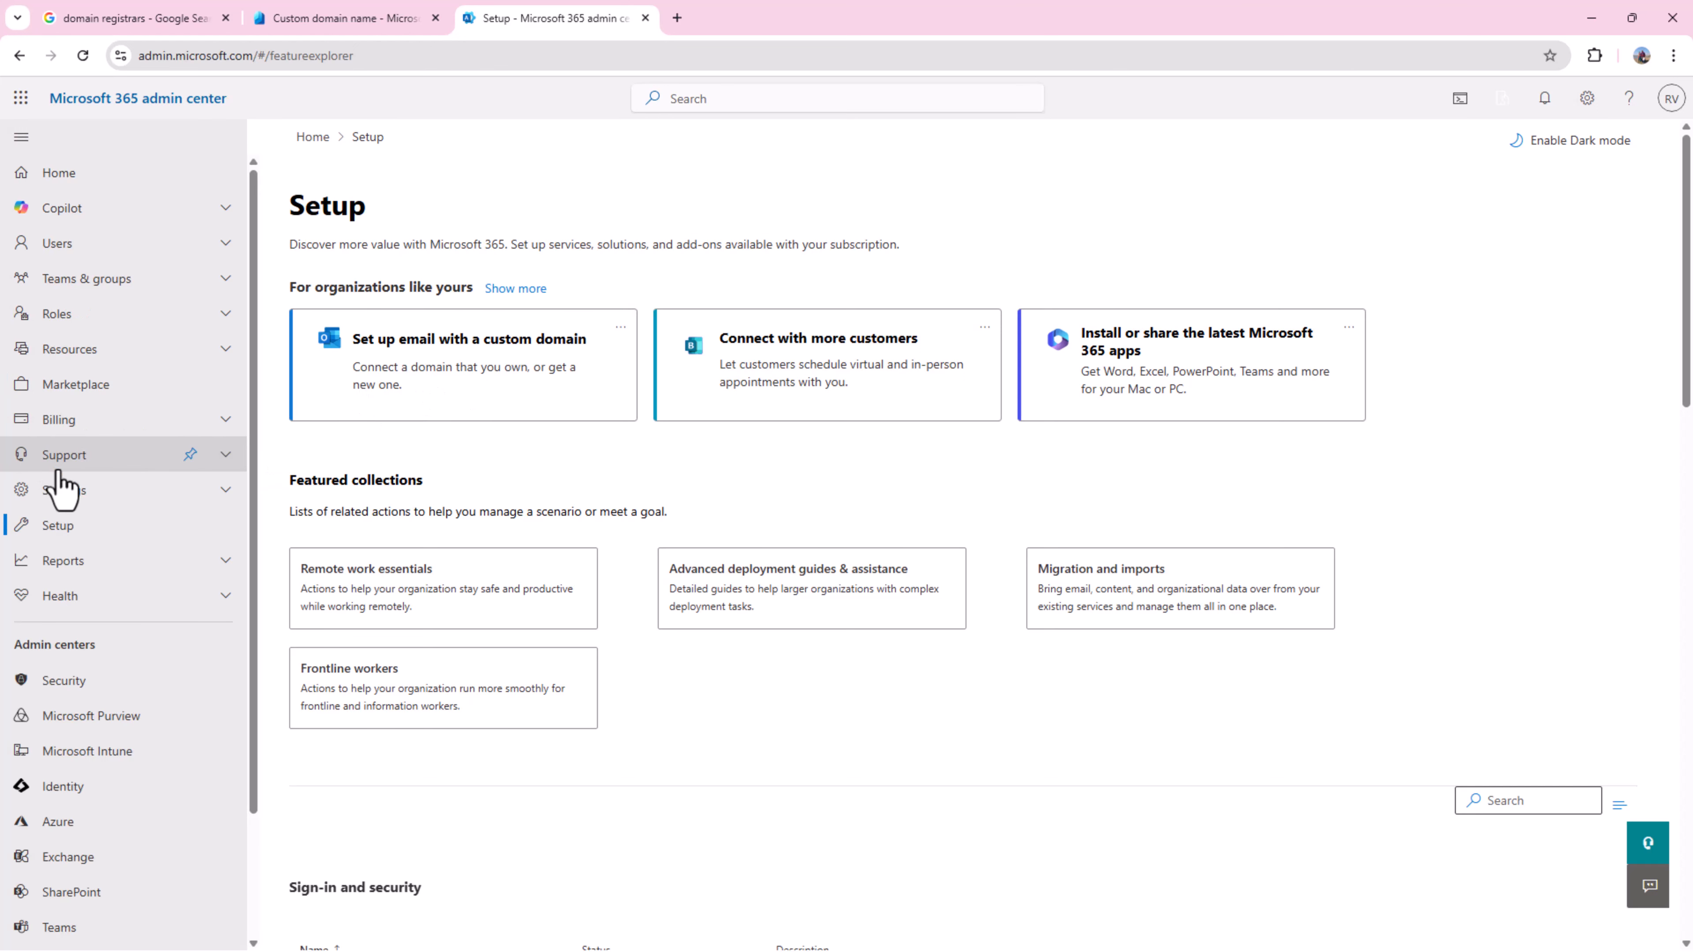
click(106, 492)
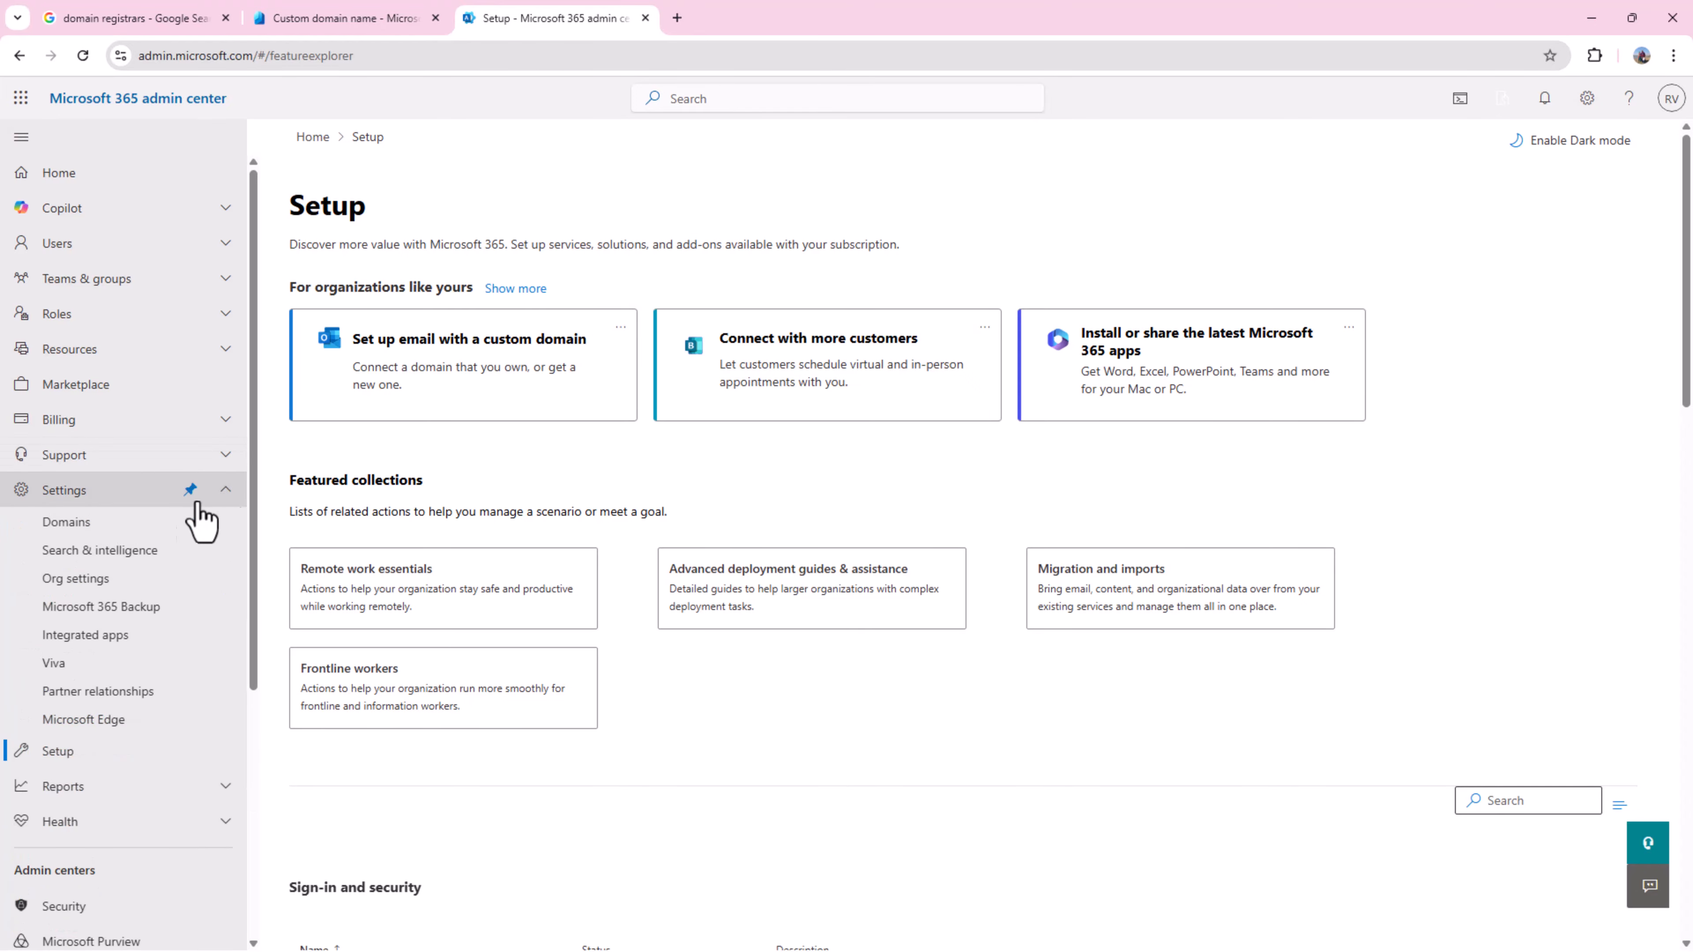
click(86, 526)
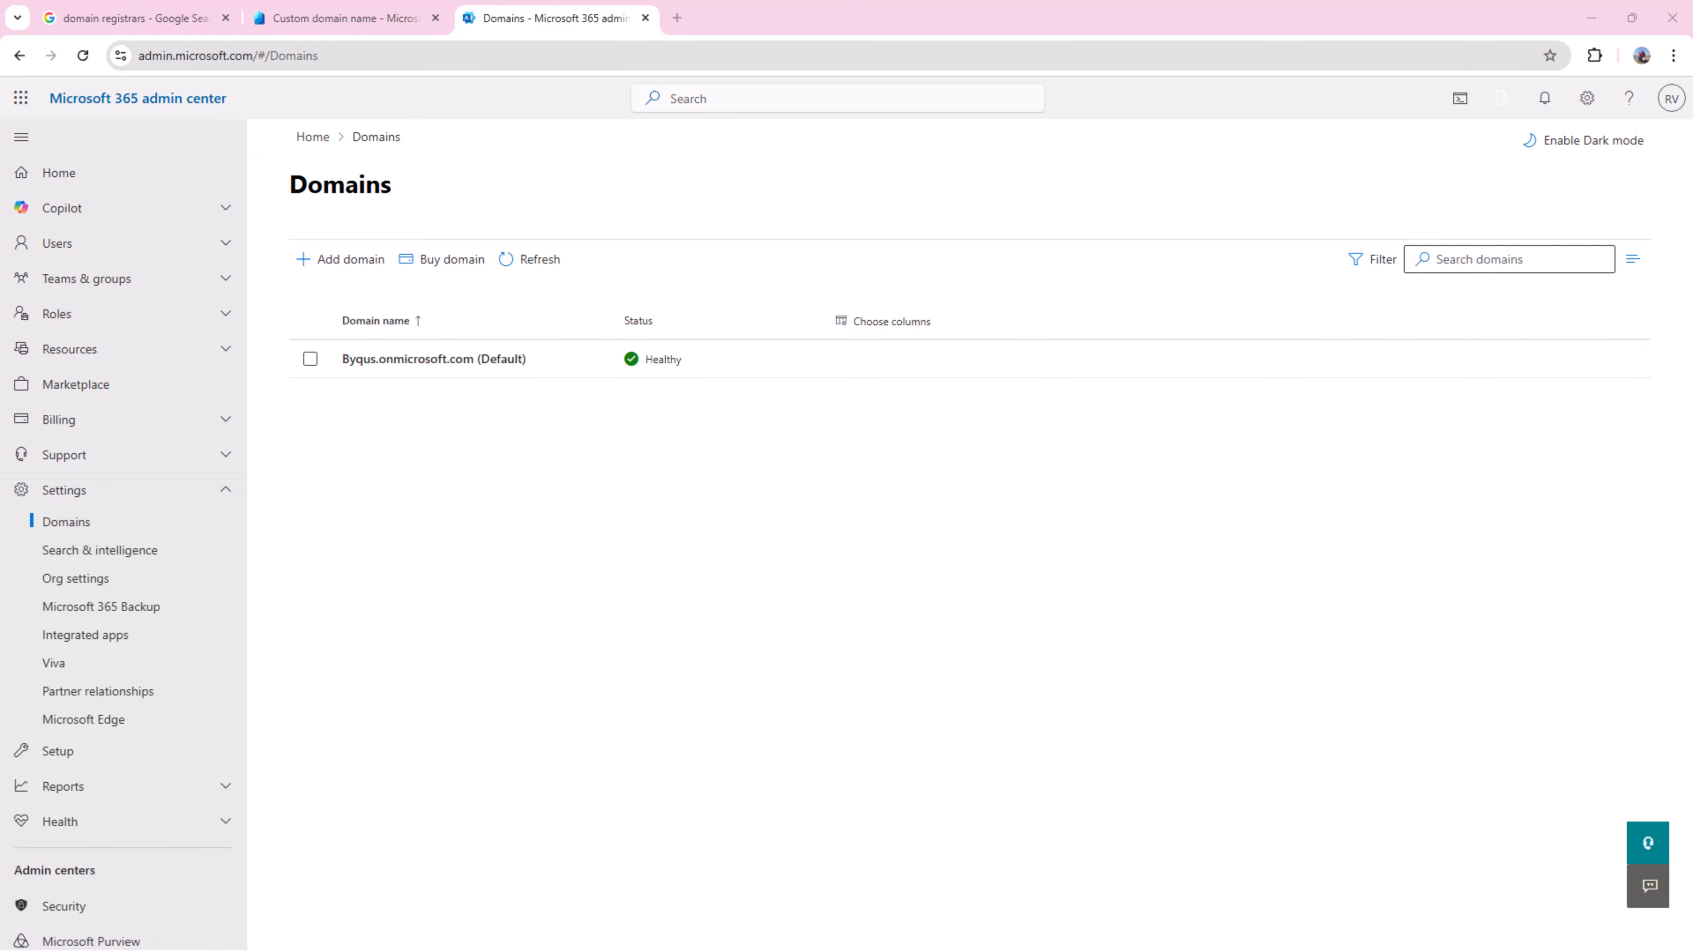
click(80, 175)
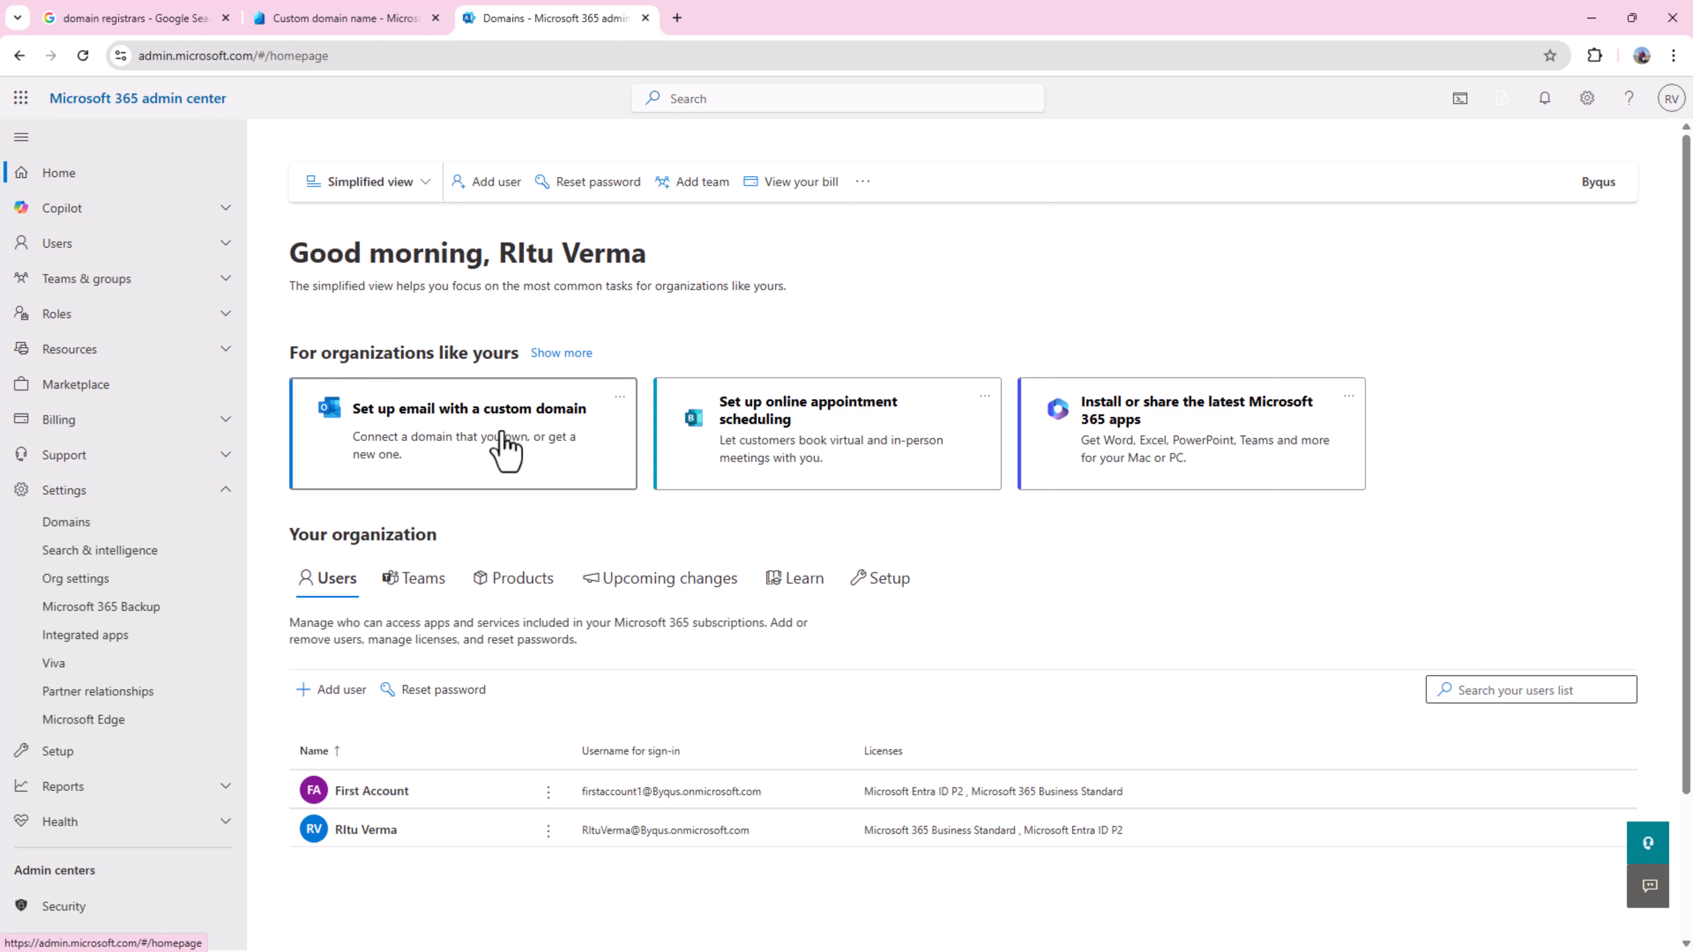
click(73, 524)
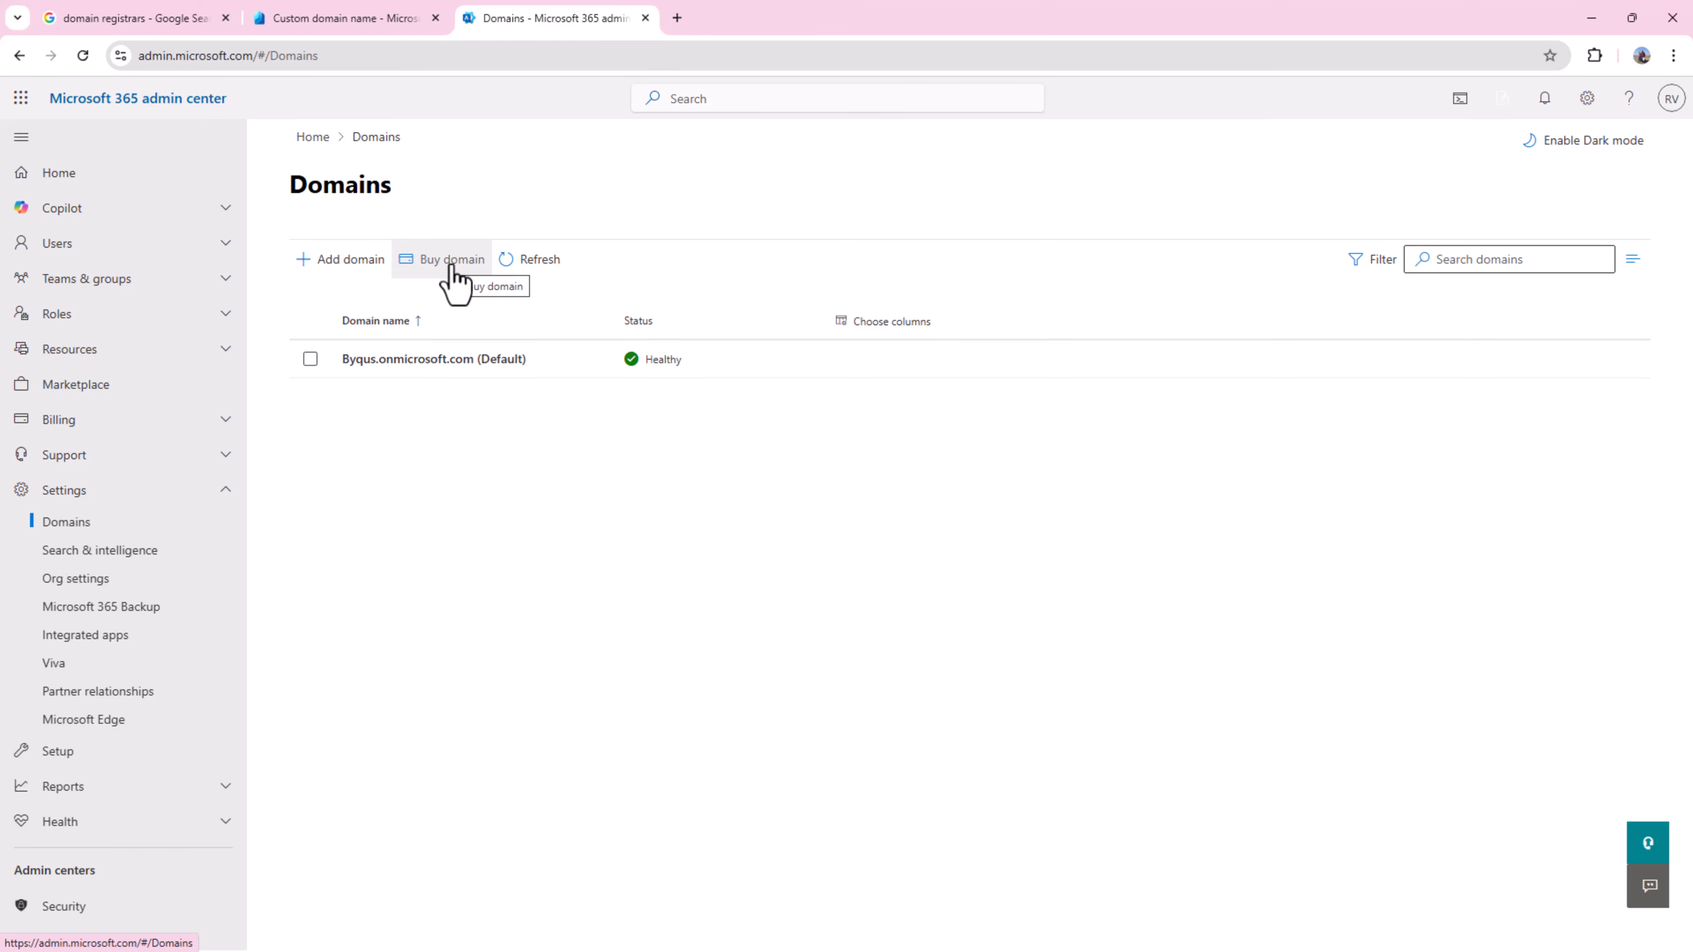
Revisit the Entra custom domain form, and view the Buy domain details in the Microsoft 365 admin center before closing them.
click(345, 19)
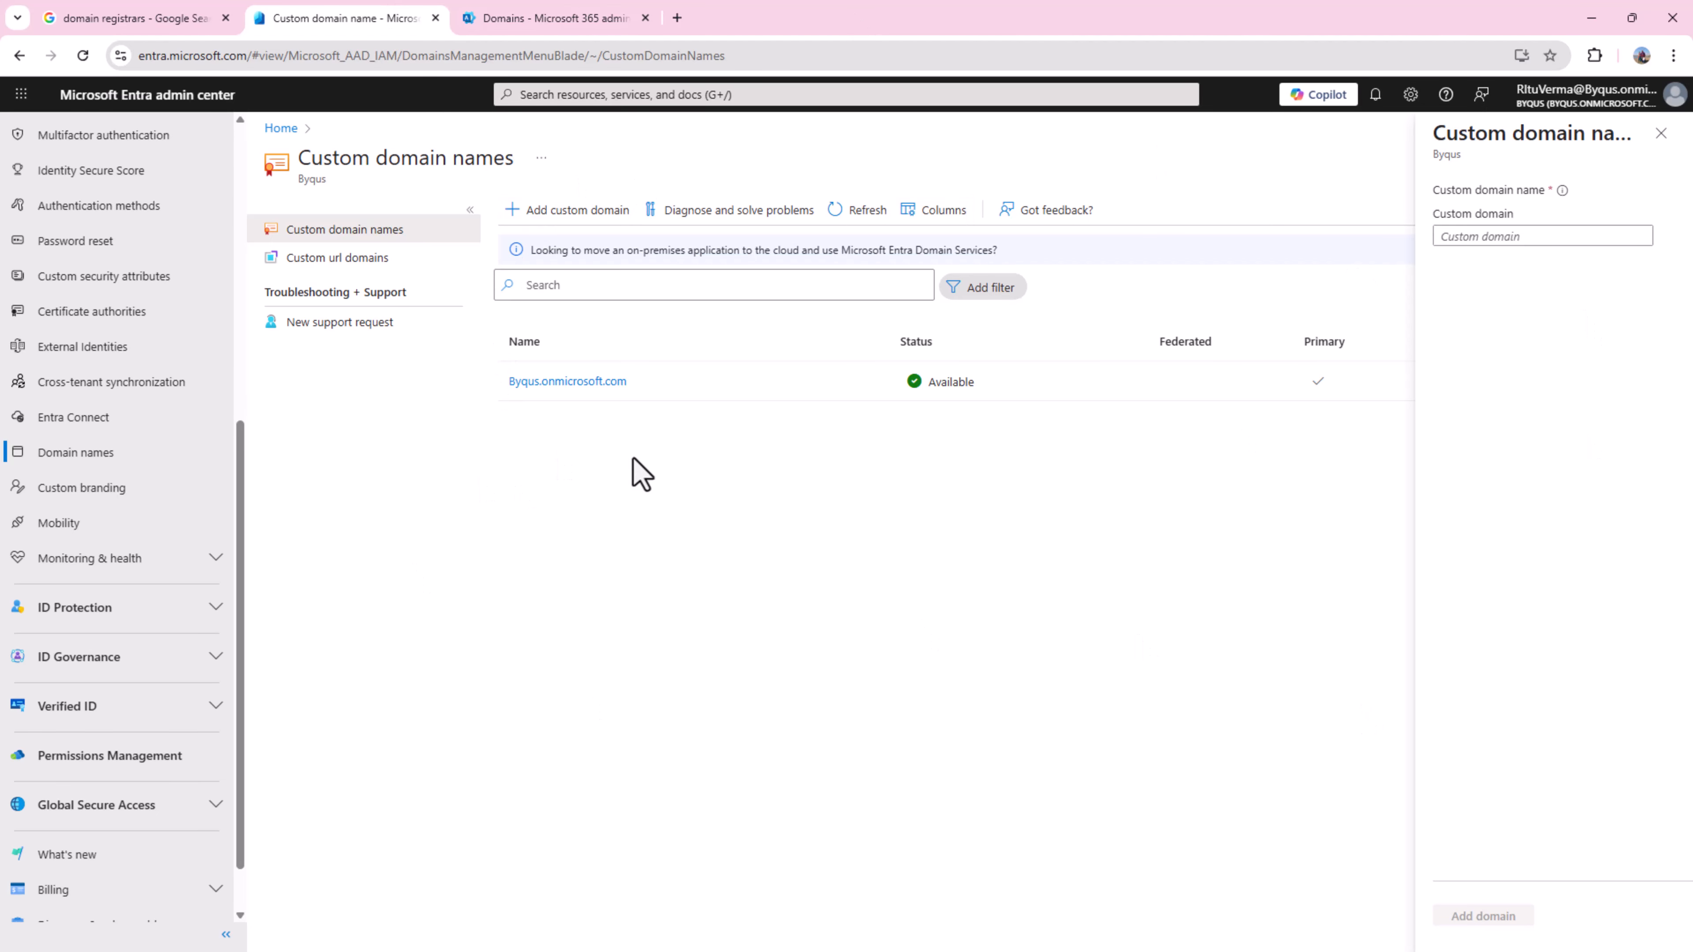
click(574, 18)
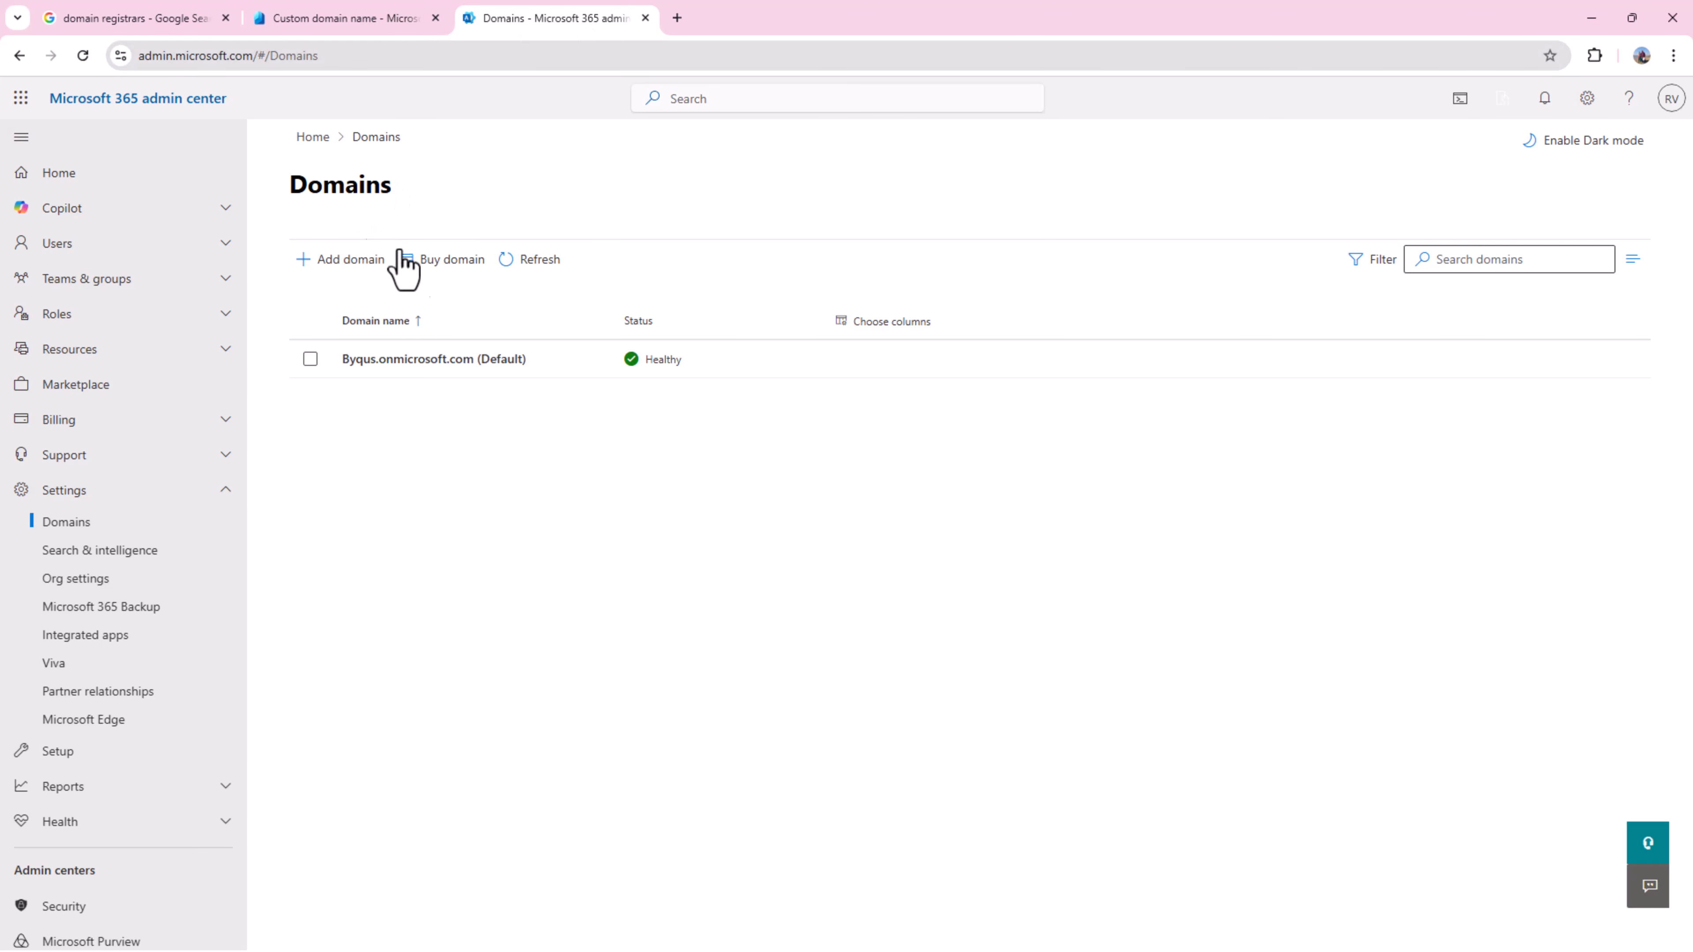
click(445, 262)
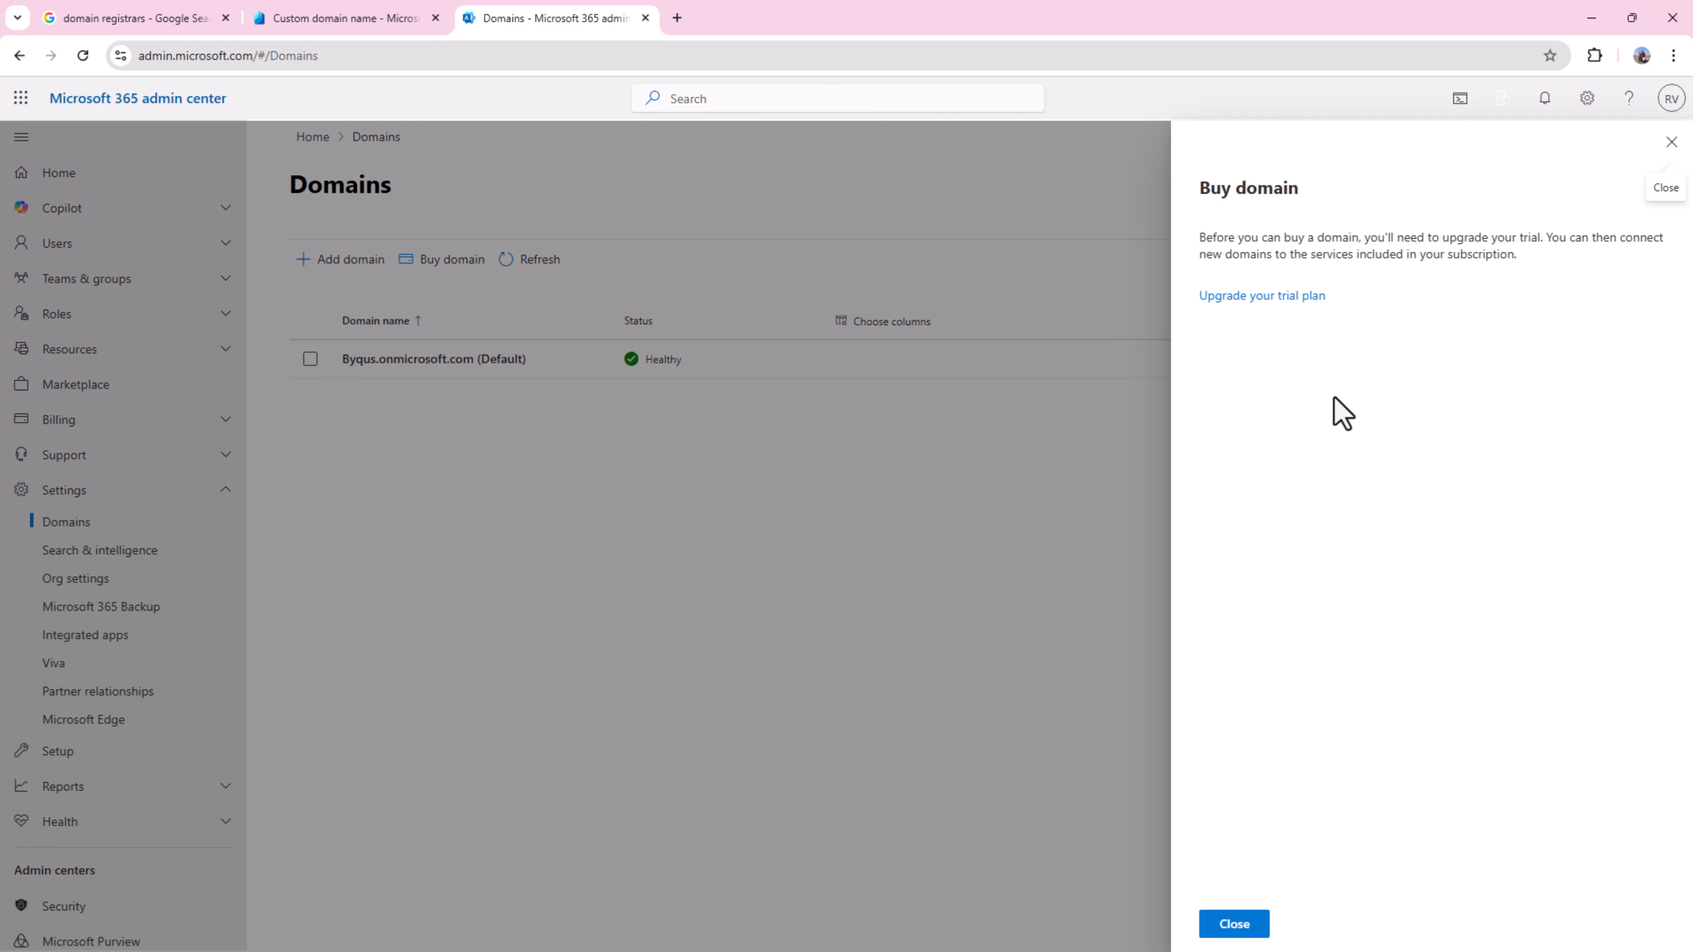
click(1671, 142)
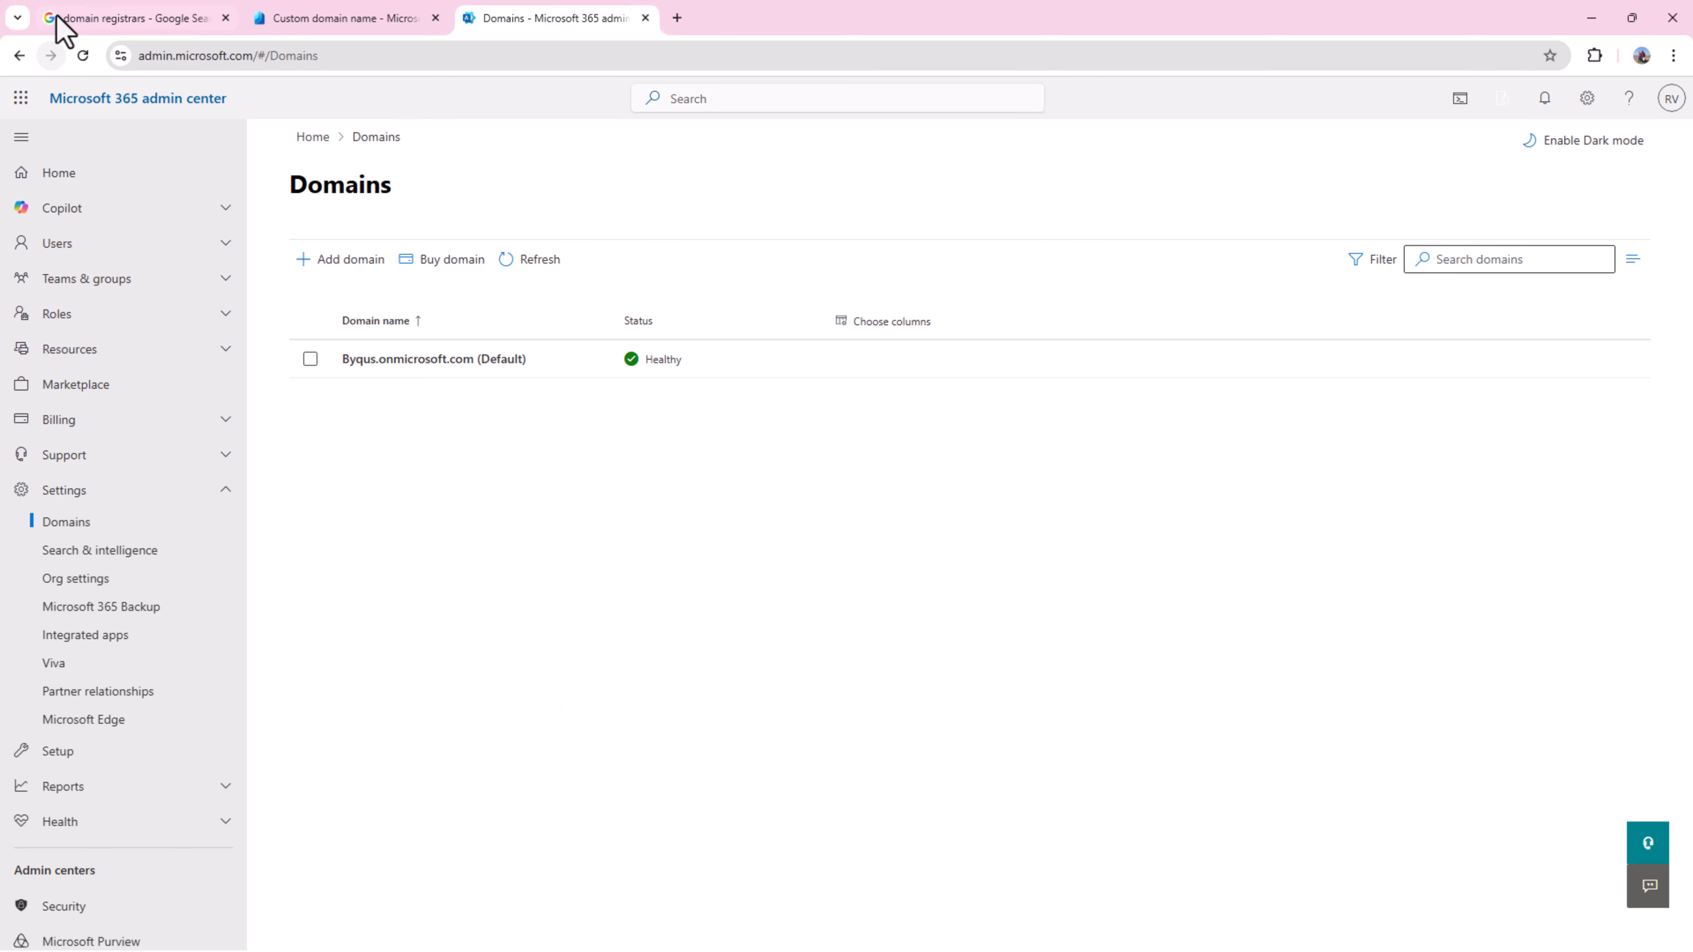
Return to the domain registrars search results and review the listed registrars again.
click(72, 18)
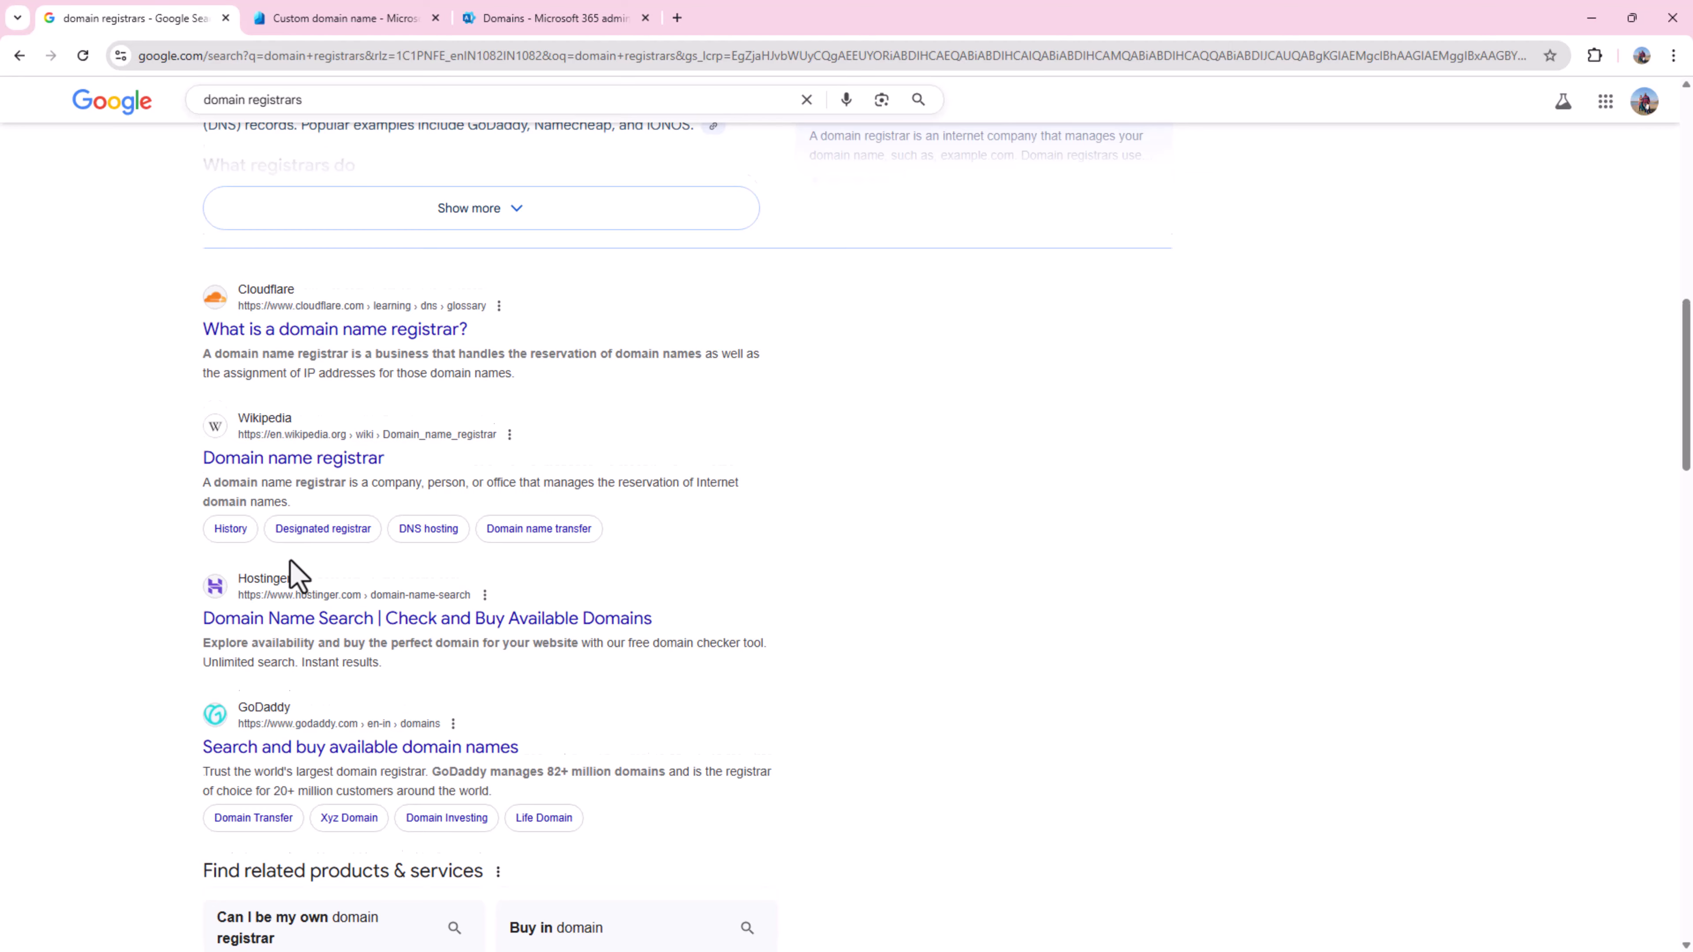
scroll(293, 574, down, 3)
scroll(303, 540, up, 5)
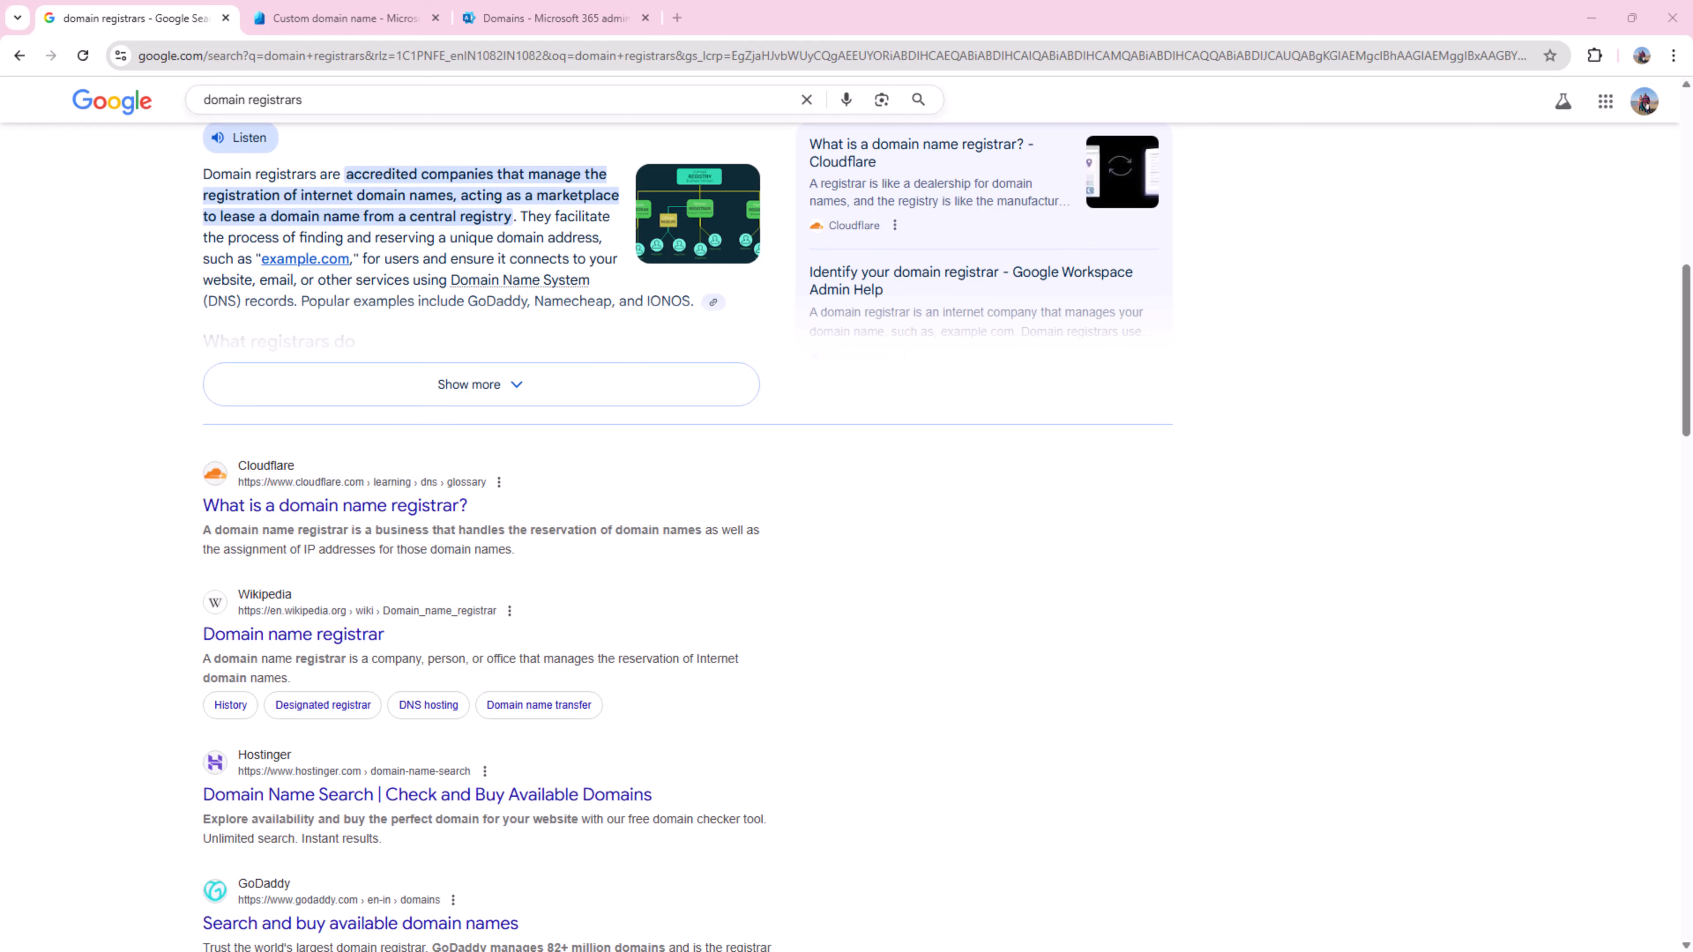
Switch to the Hostinger domain portfolio and open the management overview of byqus.com.
drag(0, 267, 848, 213)
double_click(848, 213)
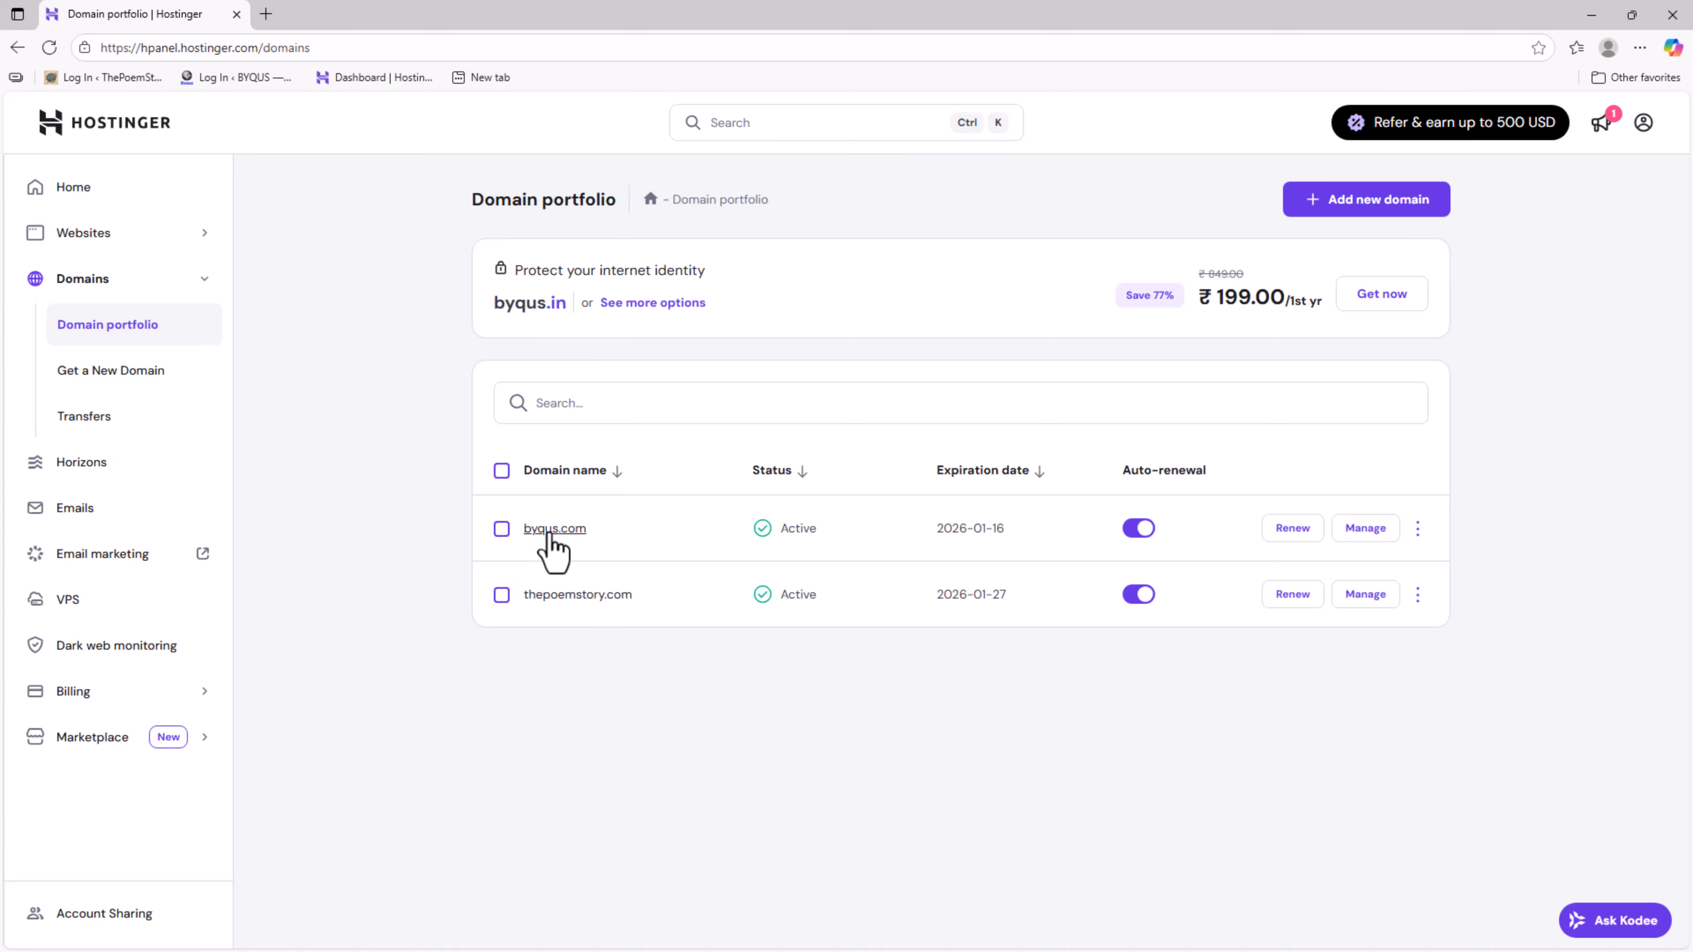
click(1365, 528)
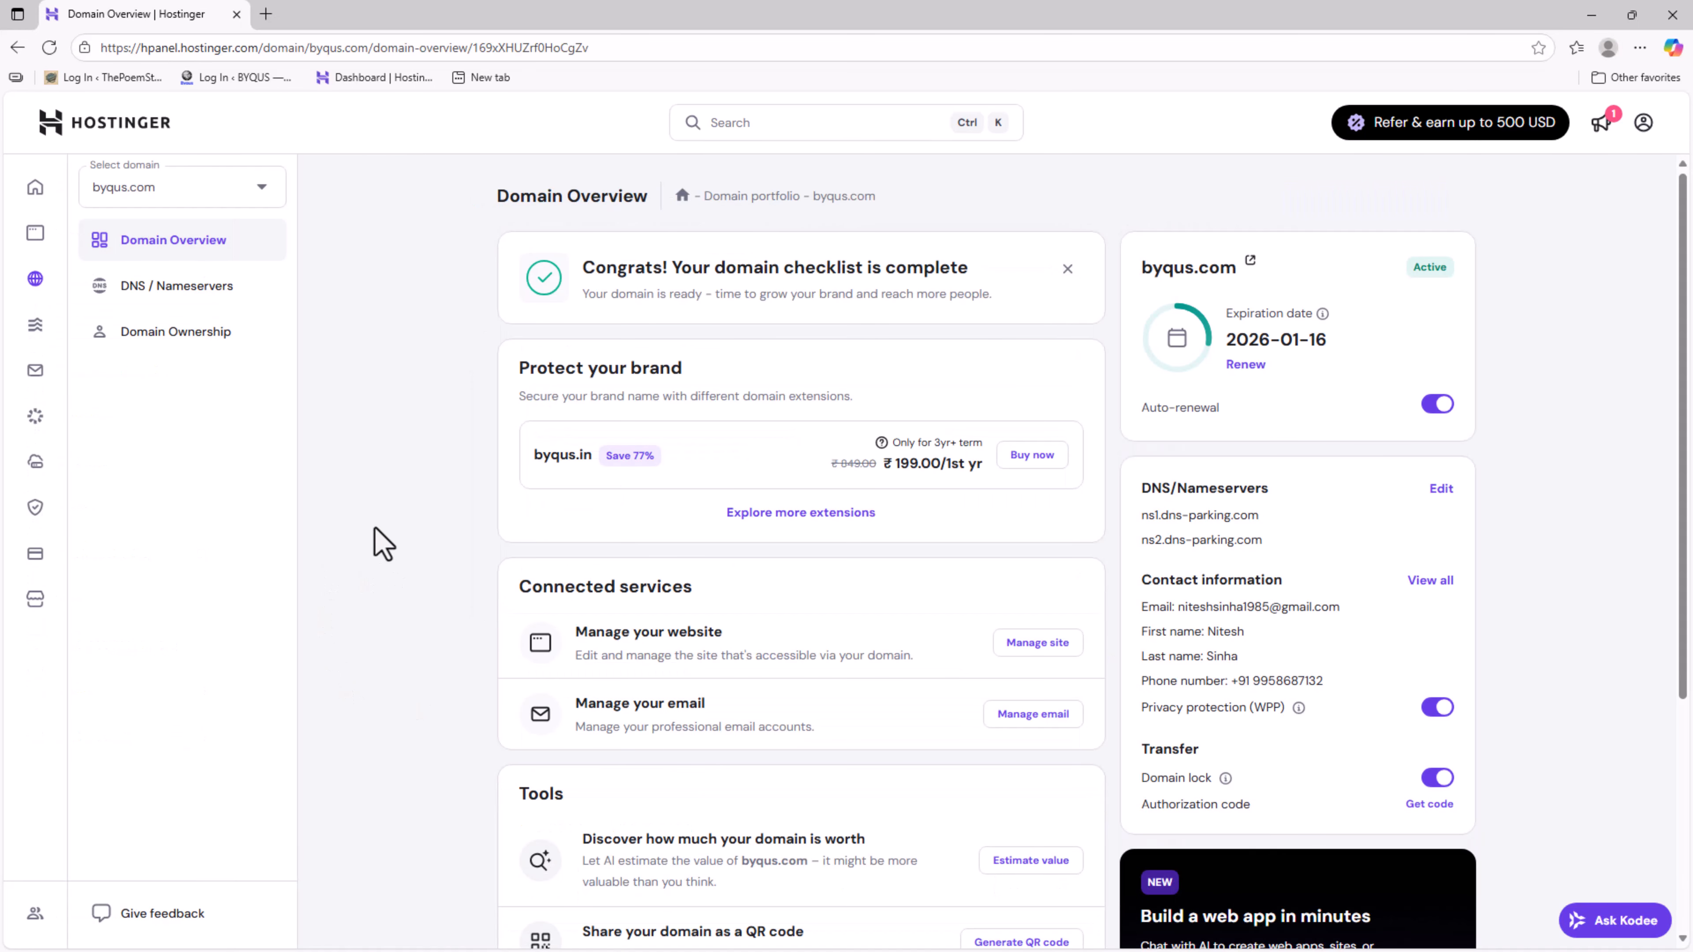
Open the DNS and nameserver settings of byqus.com and review its existing DNS records before leaving the Hostinger window.
click(164, 293)
scroll(416, 594, down, 5)
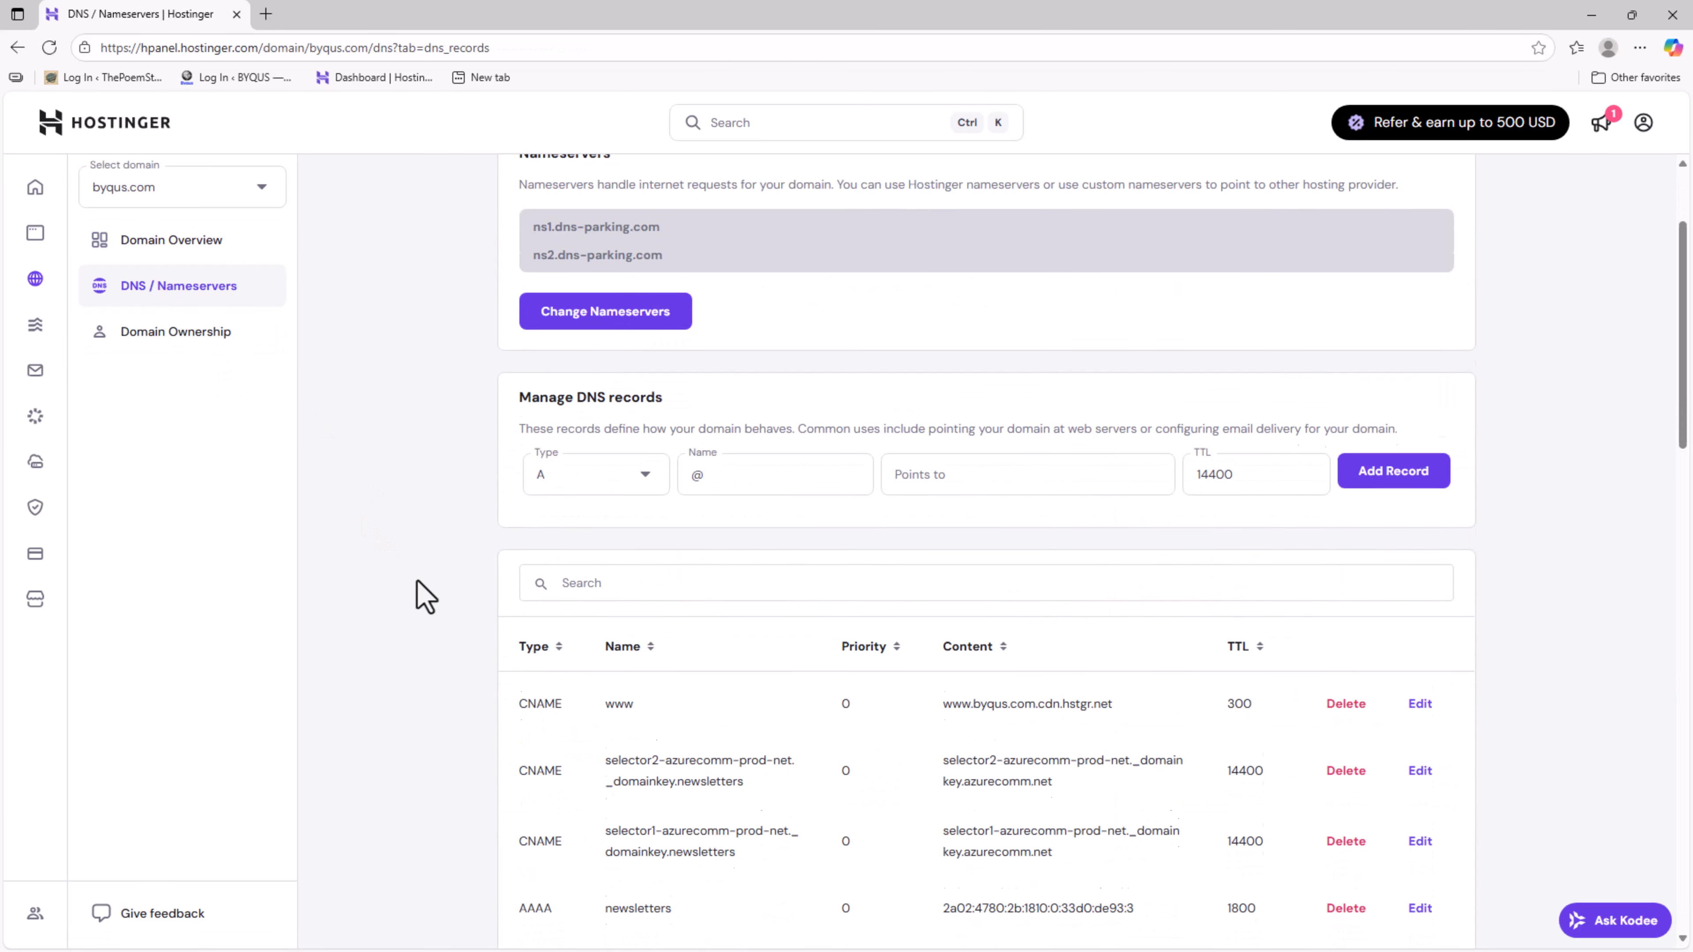
scroll(973, 717, down, 2)
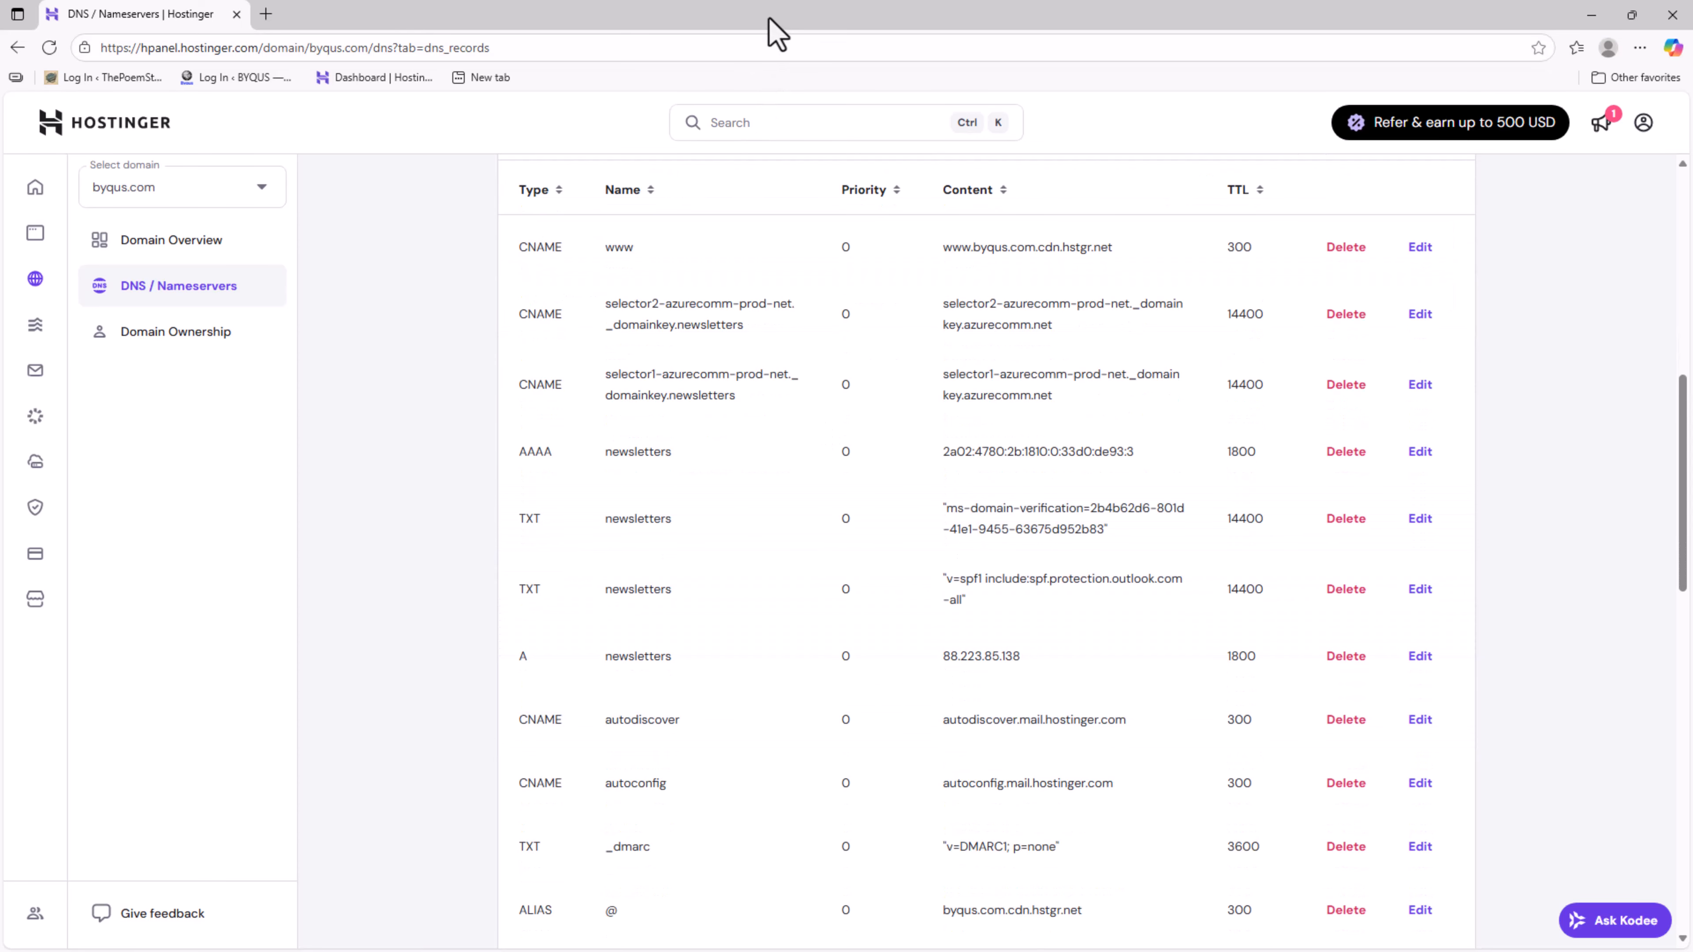
scroll(951, 548, up, 5)
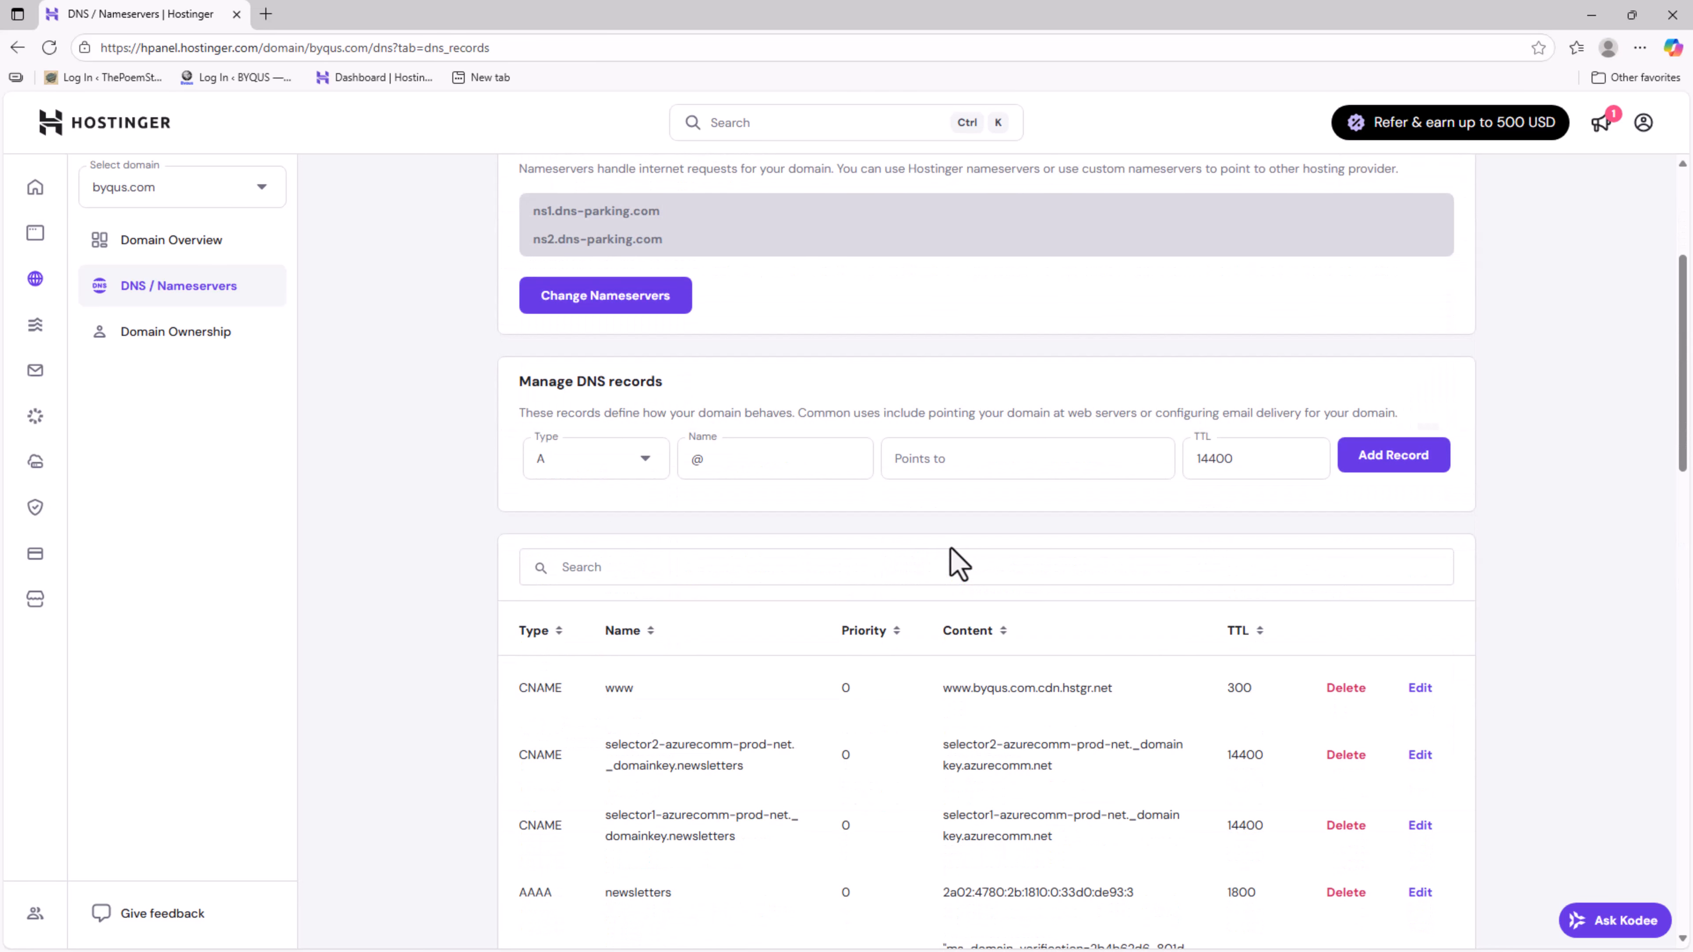
click(1592, 14)
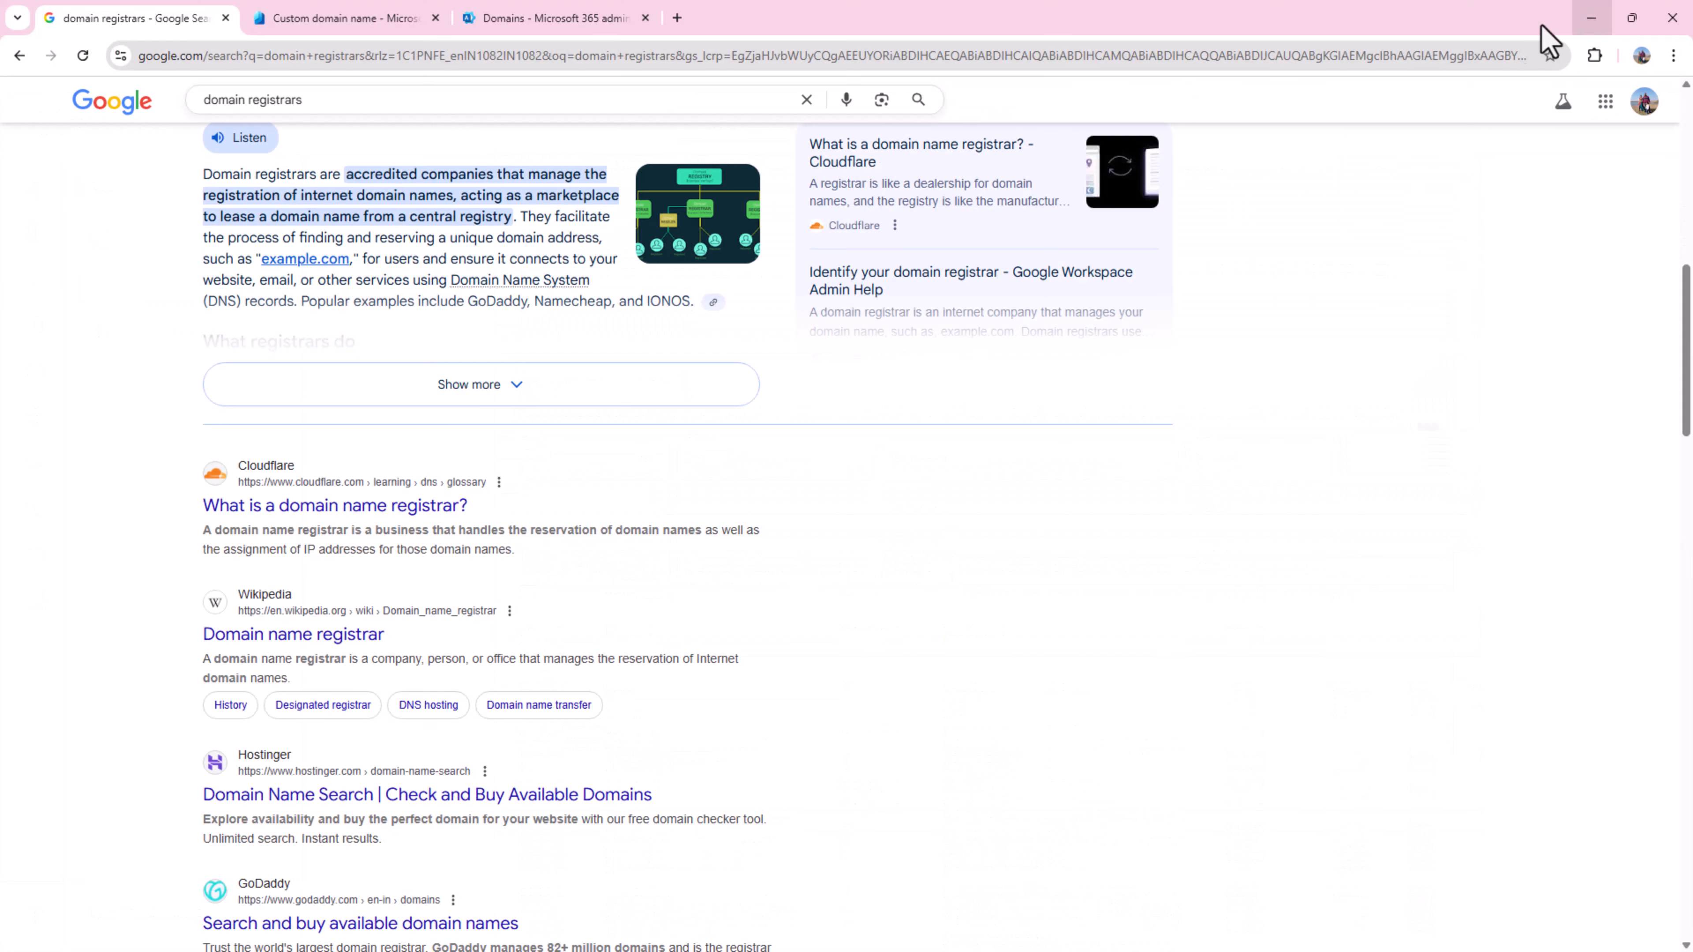
Revisit the Entra custom domain form, and open the Identity admin center in a separate tab from the Microsoft 365 admin center.
click(333, 29)
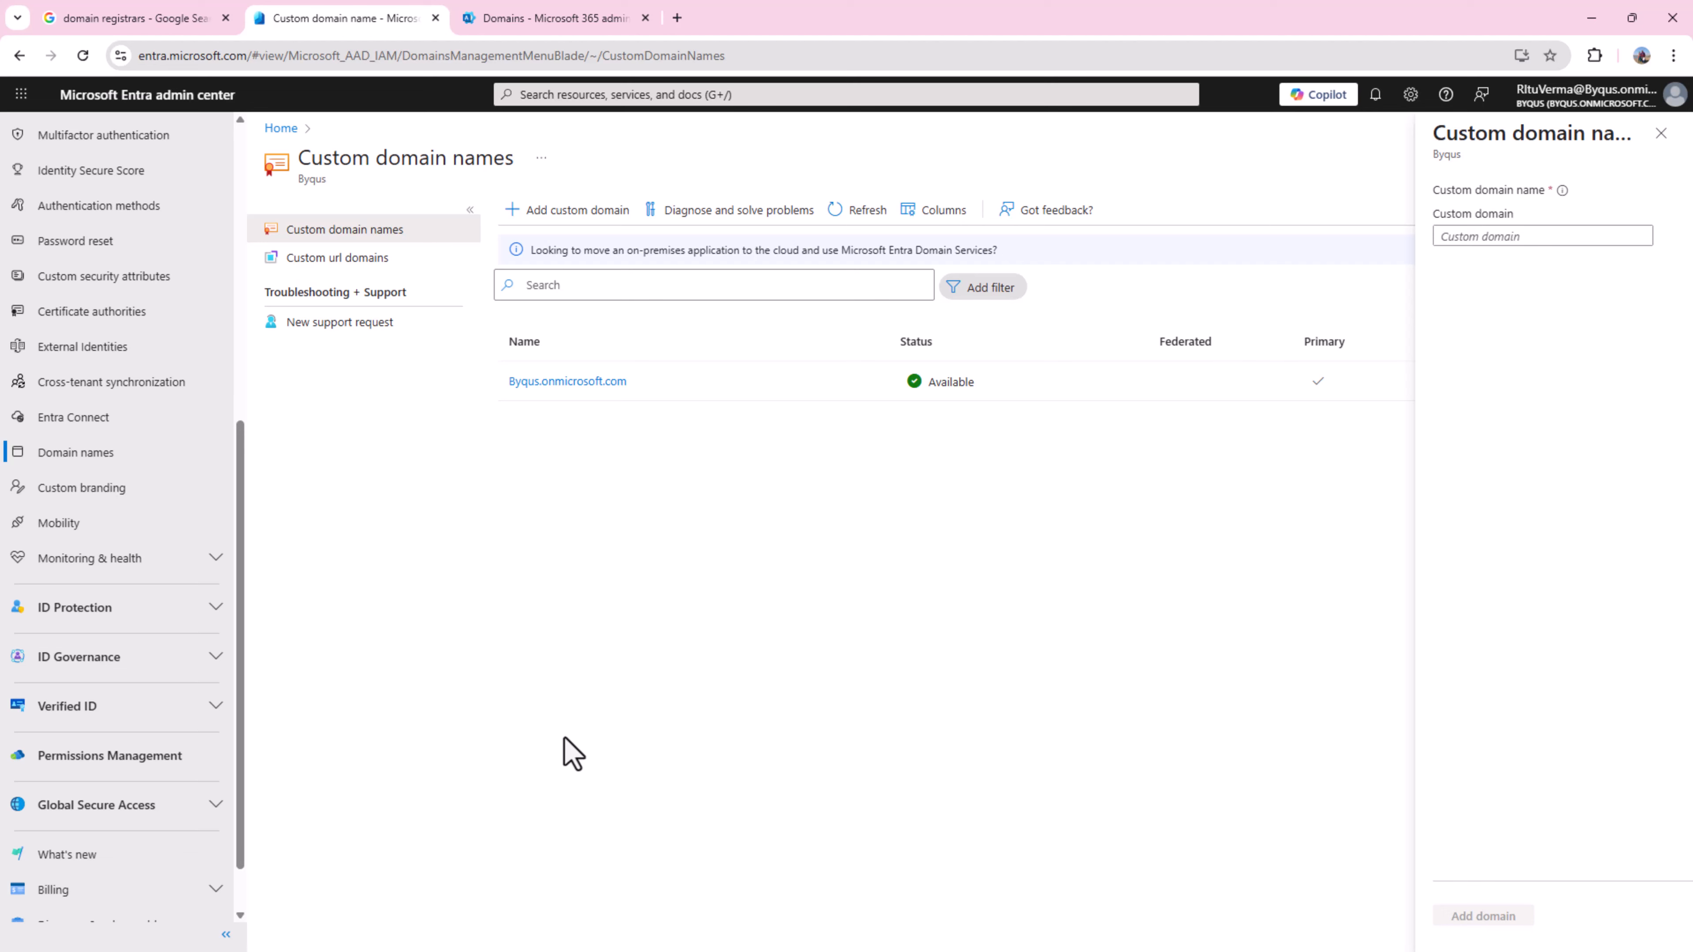
click(533, 20)
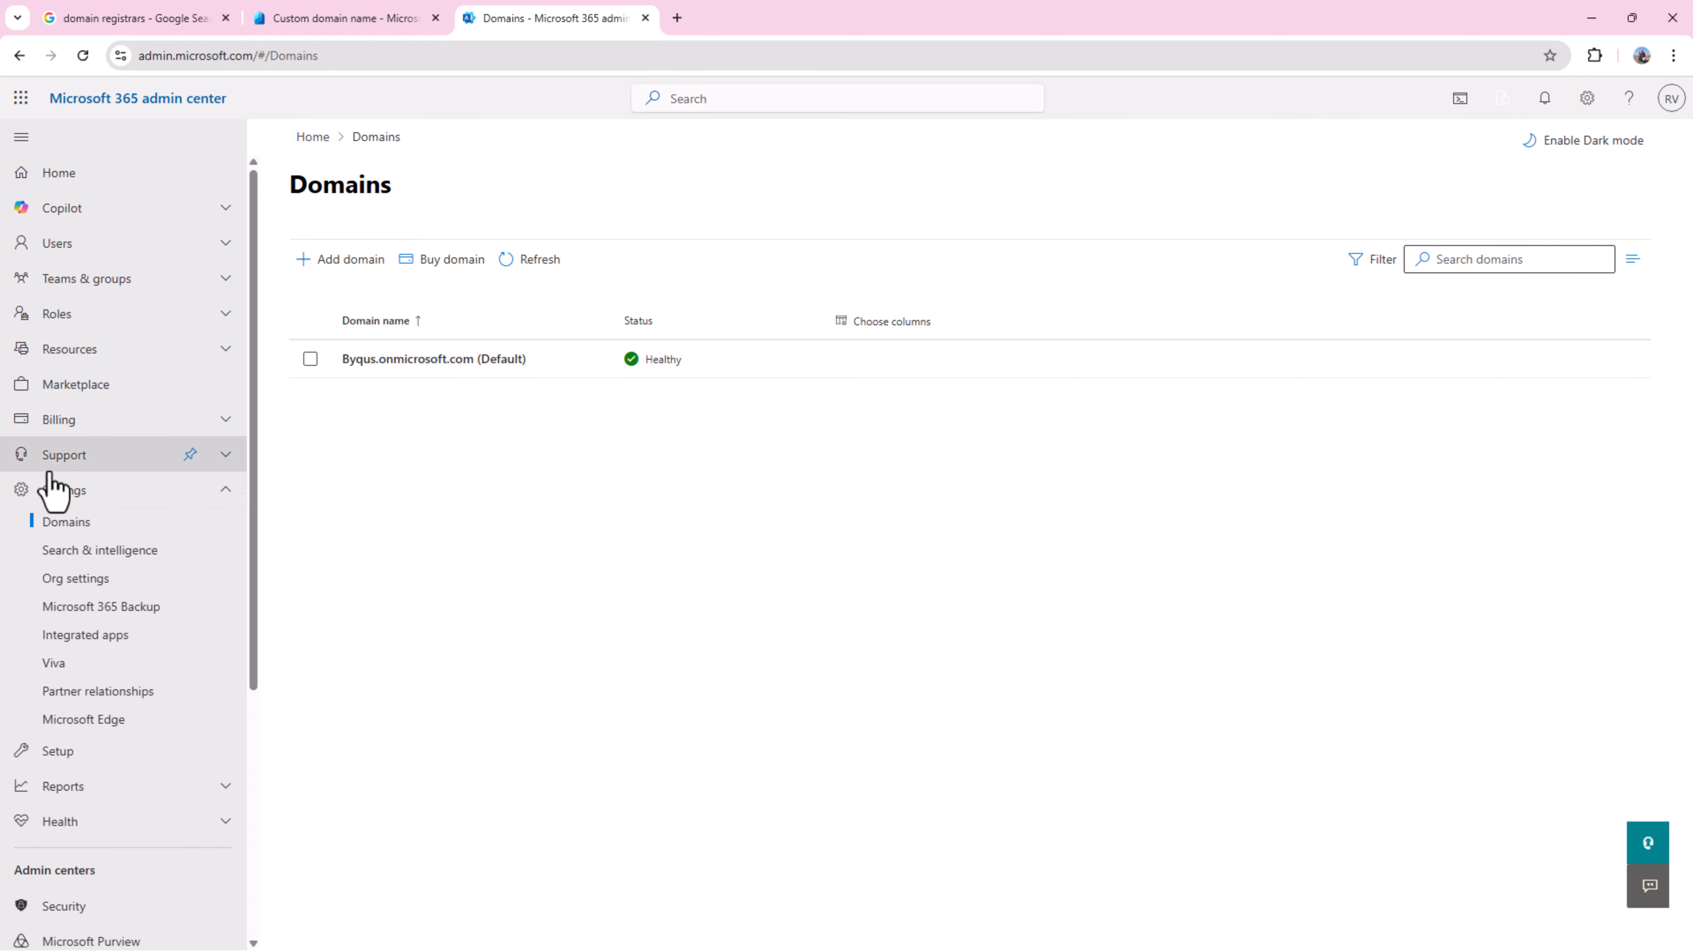
click(224, 497)
scroll(224, 497, down, 2)
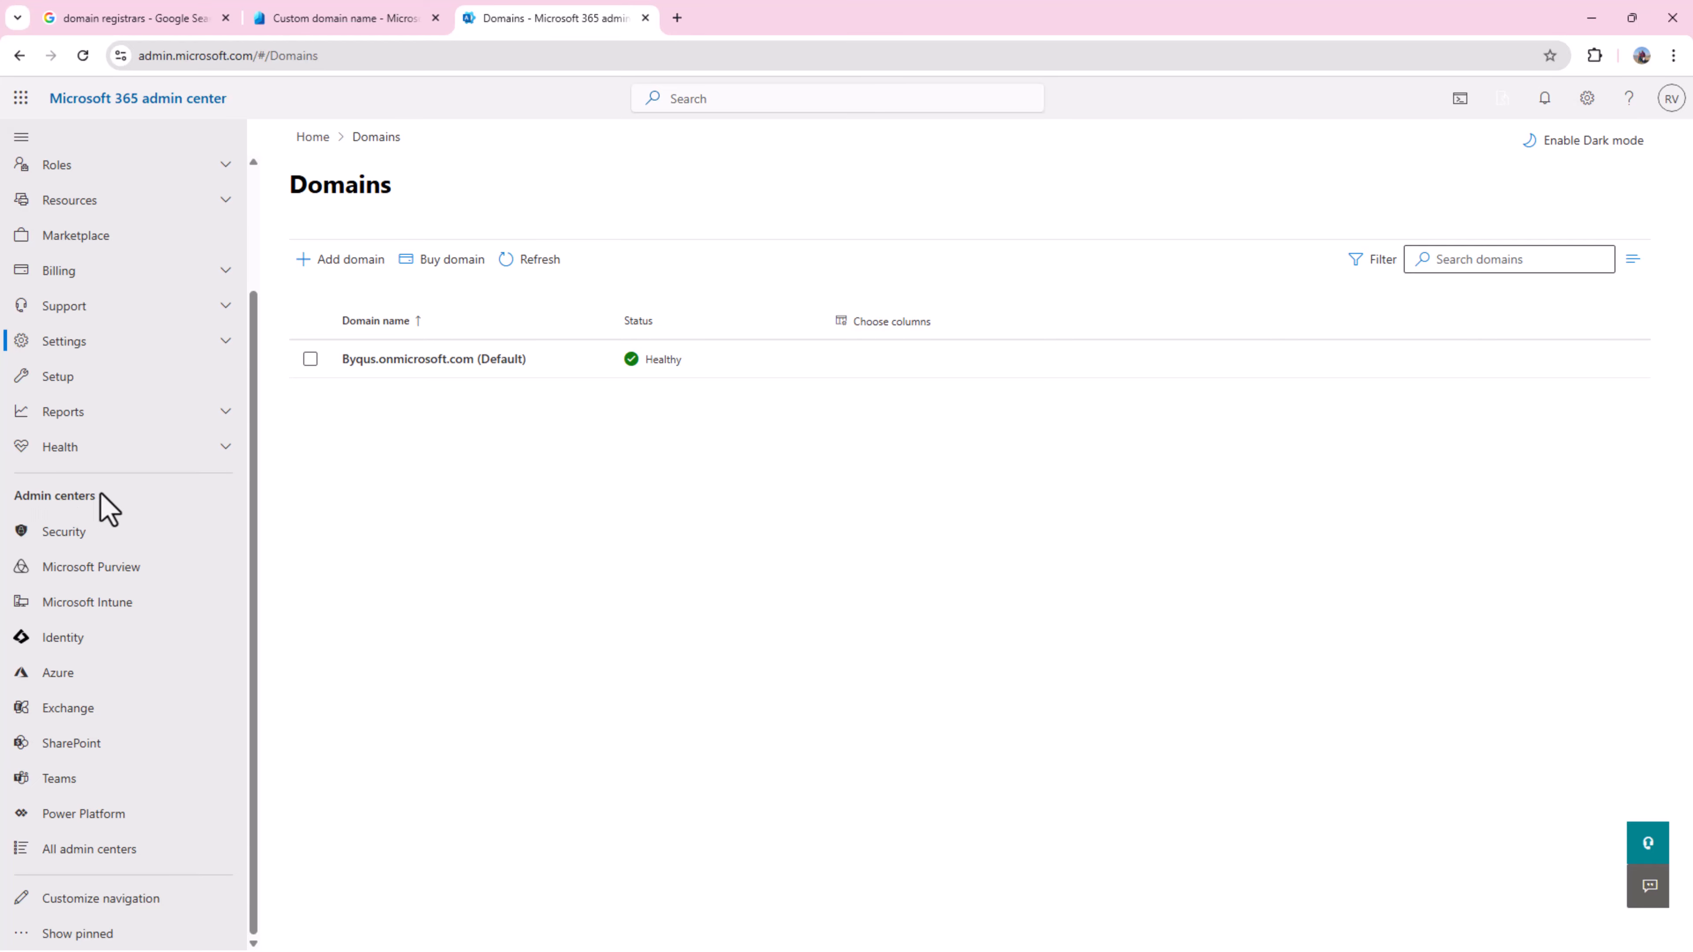
right_click(52, 644)
click(107, 665)
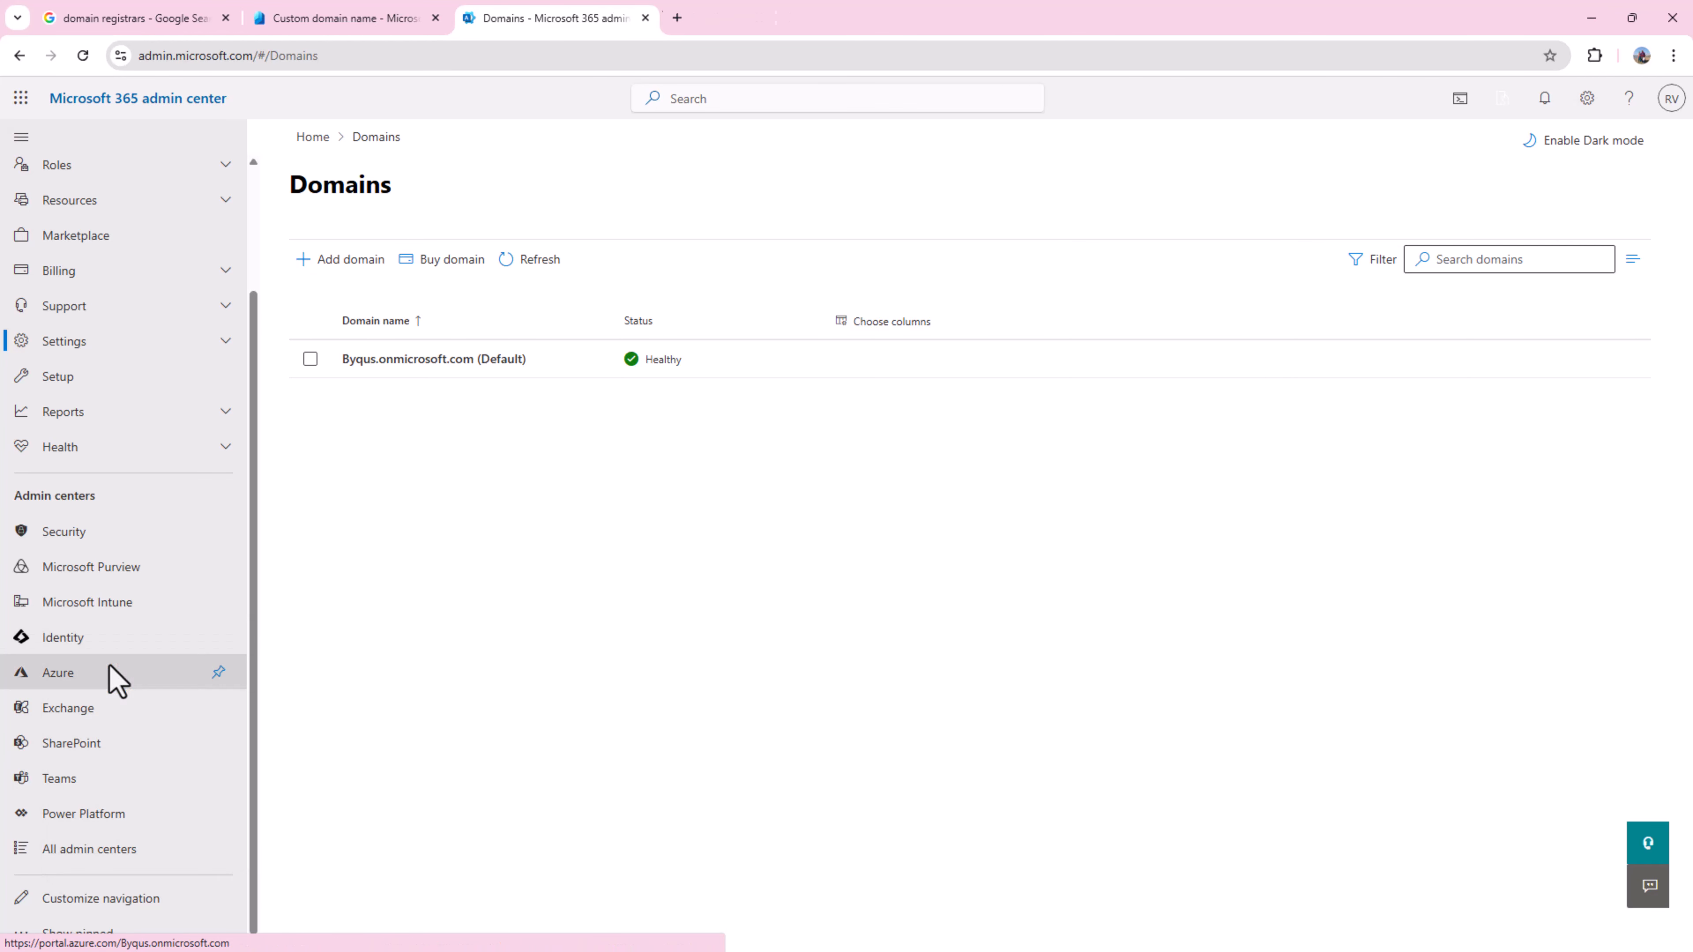
click(760, 24)
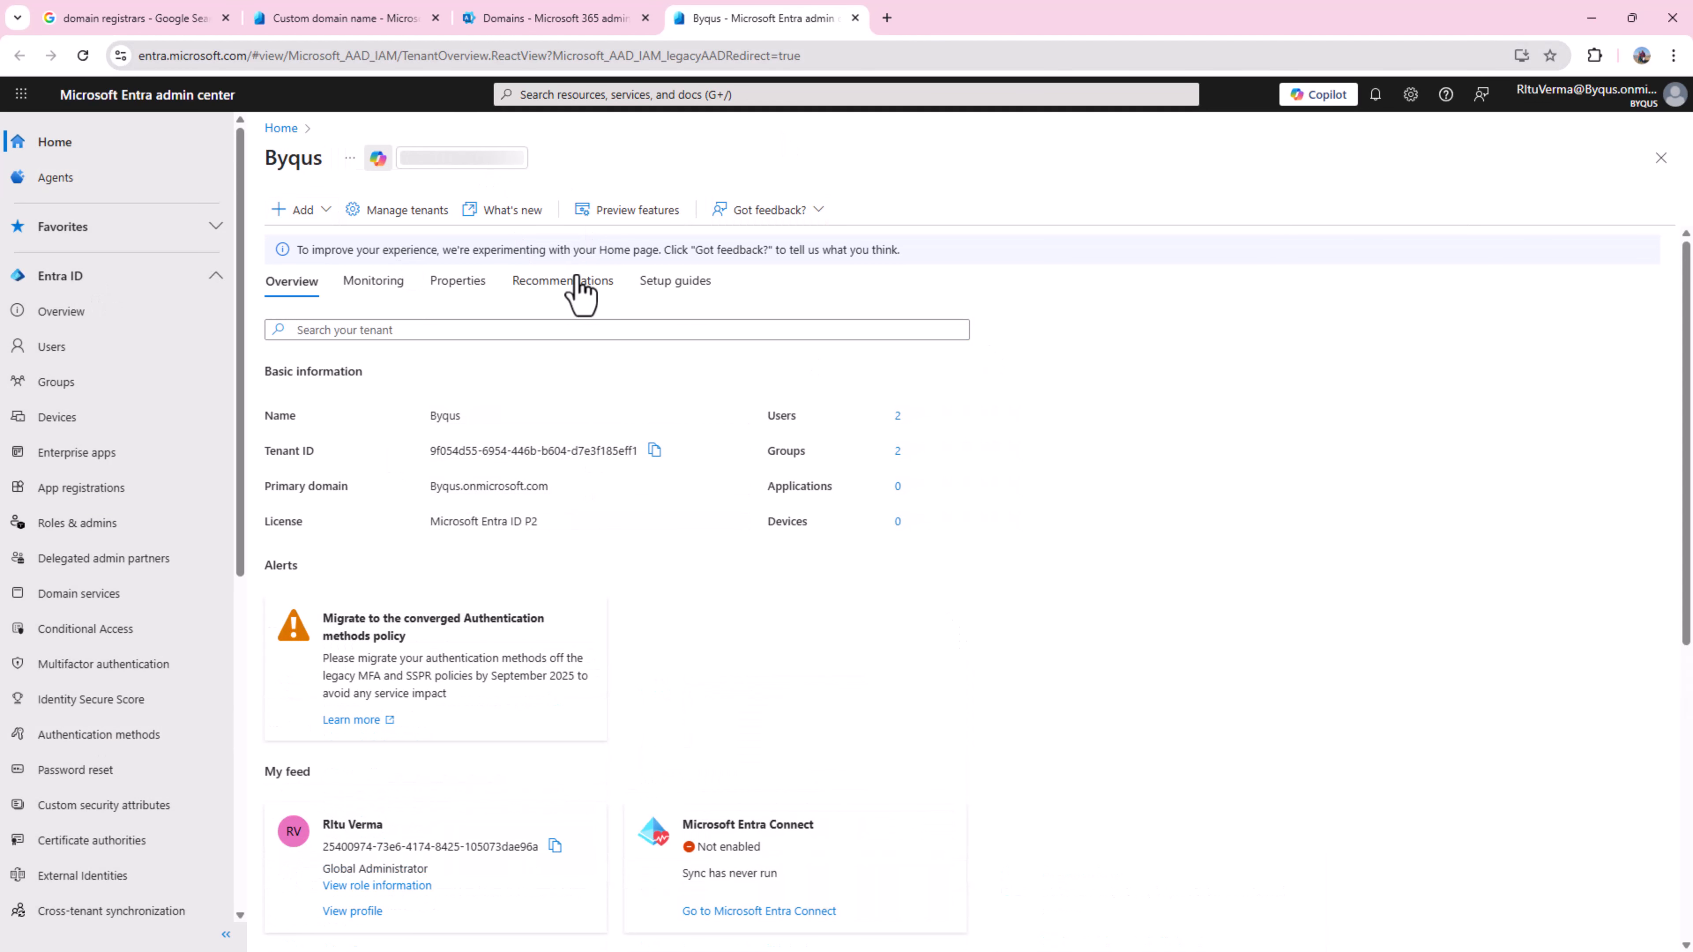
Compare the Entra custom domain names page with the tenant overview, and close the overview tab.
click(353, 30)
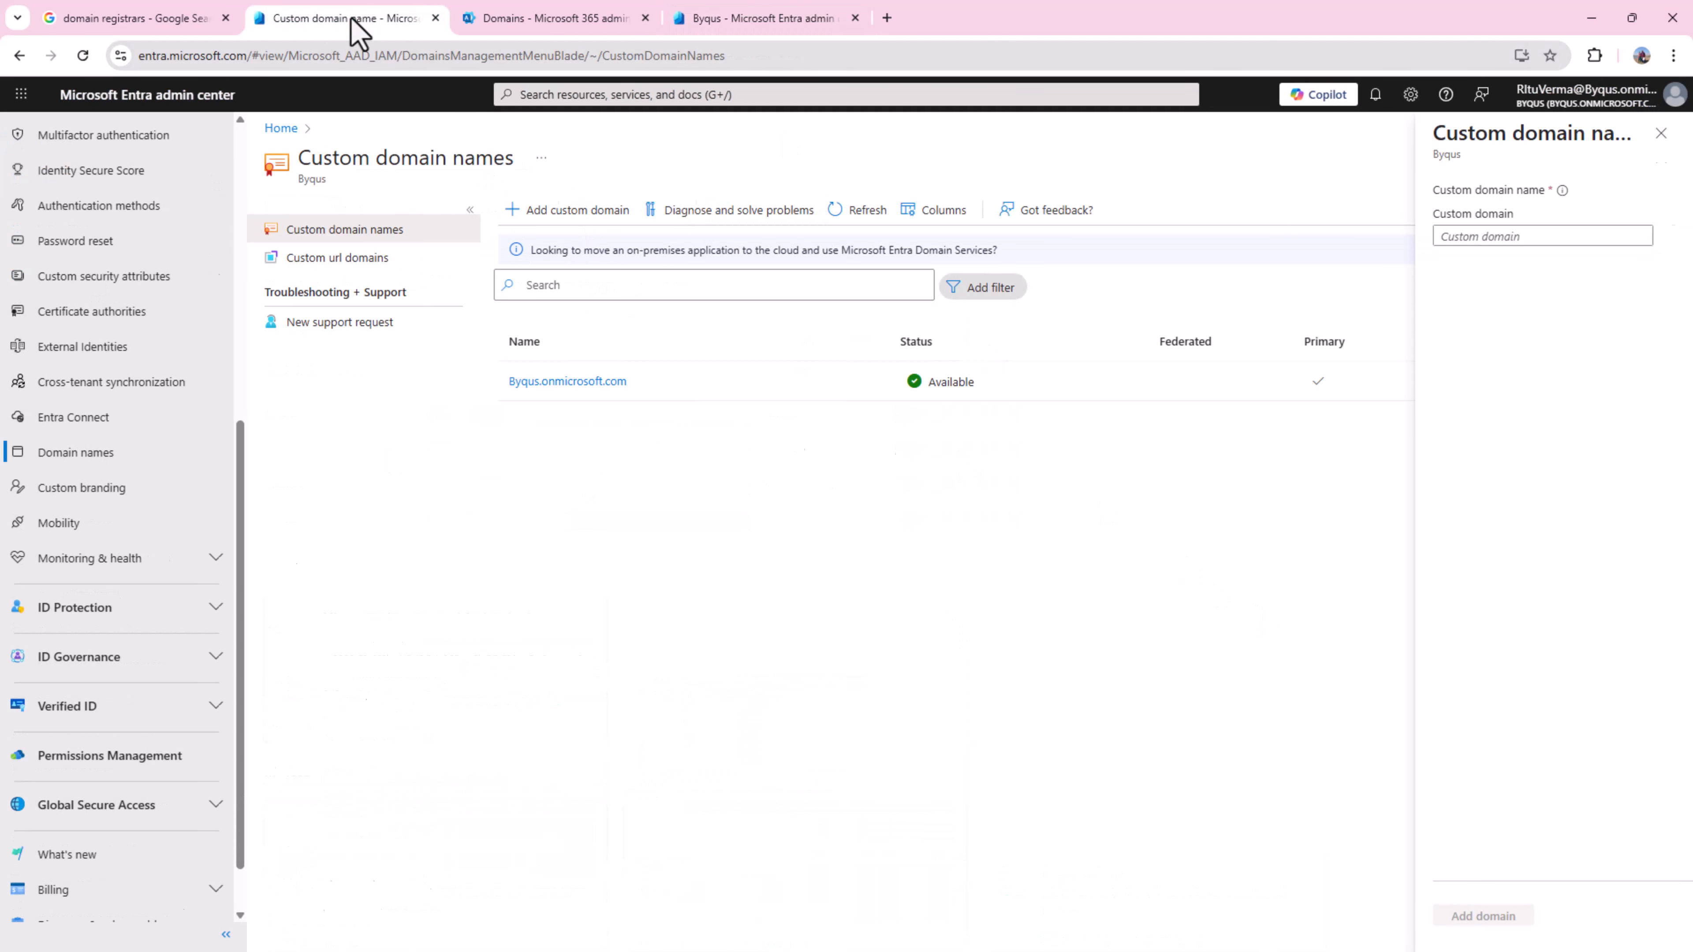
click(705, 24)
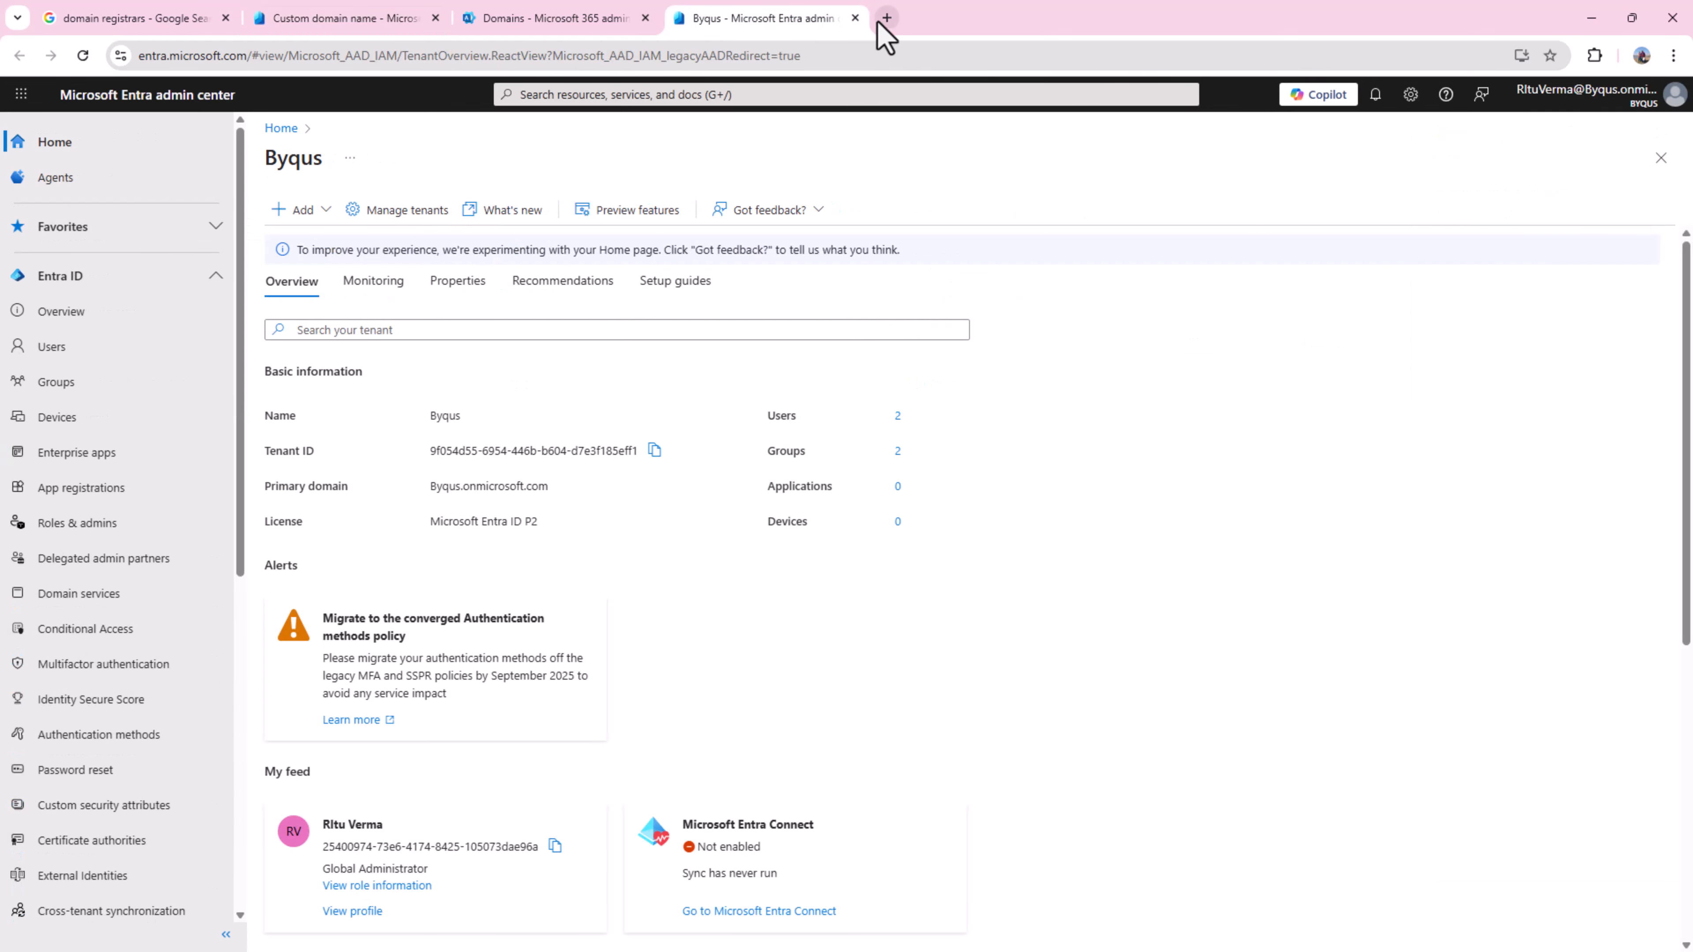
click(855, 18)
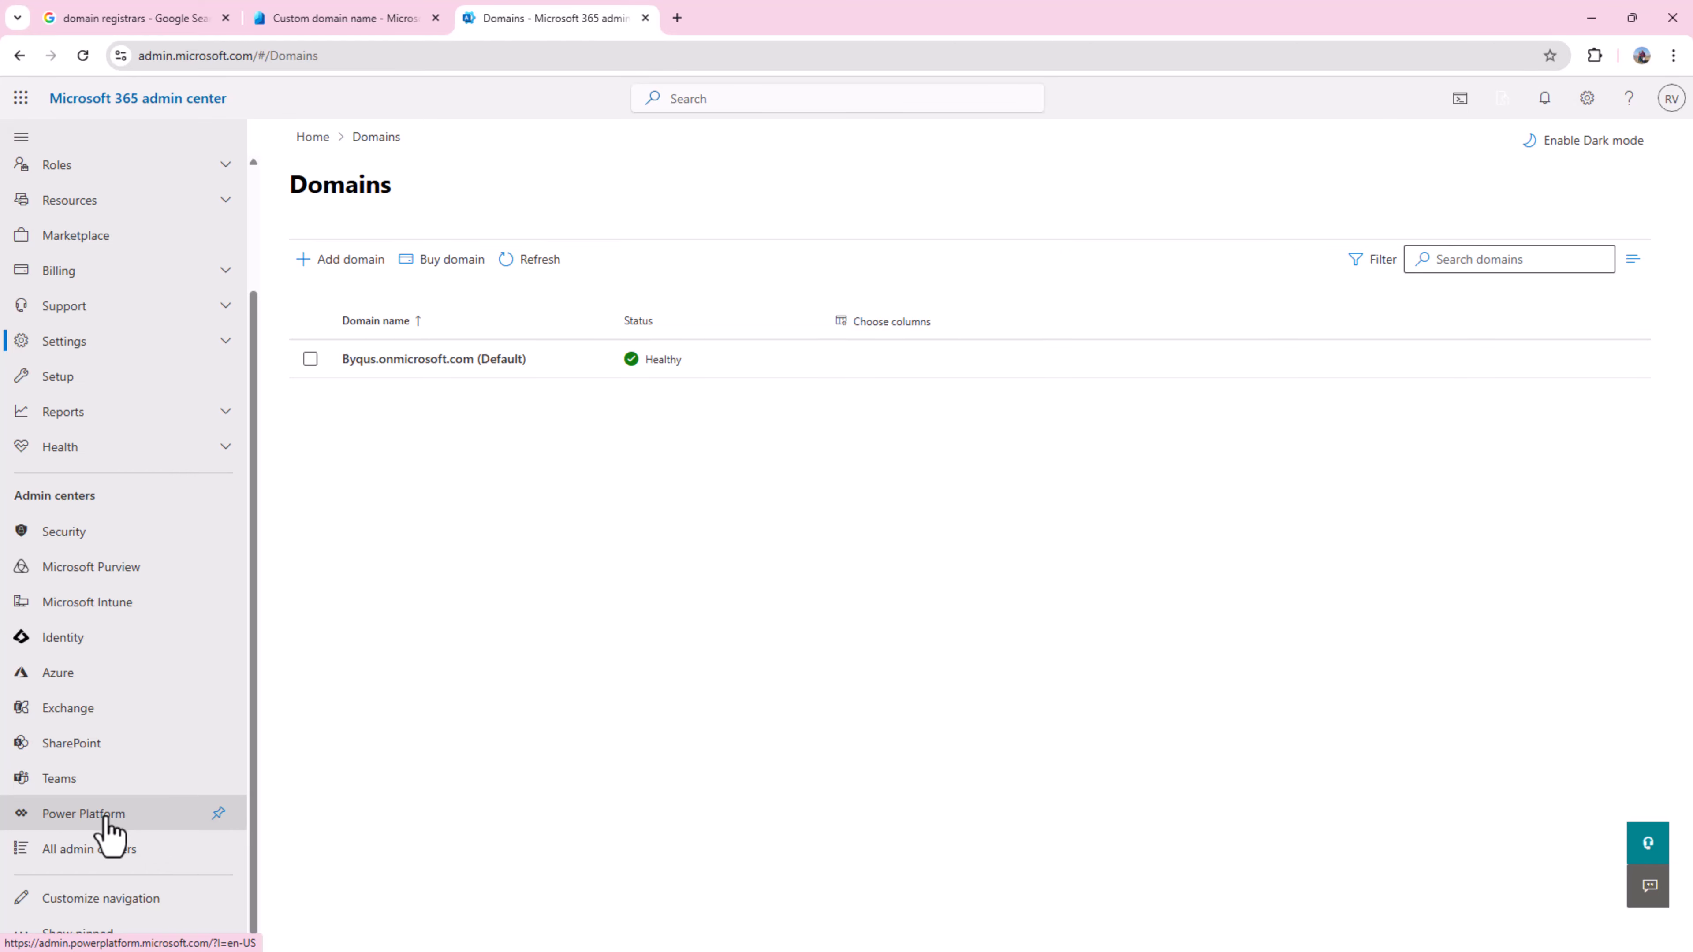
Open the list of all admin centers in Microsoft 365 and capture a screenshot of the list area.
click(109, 851)
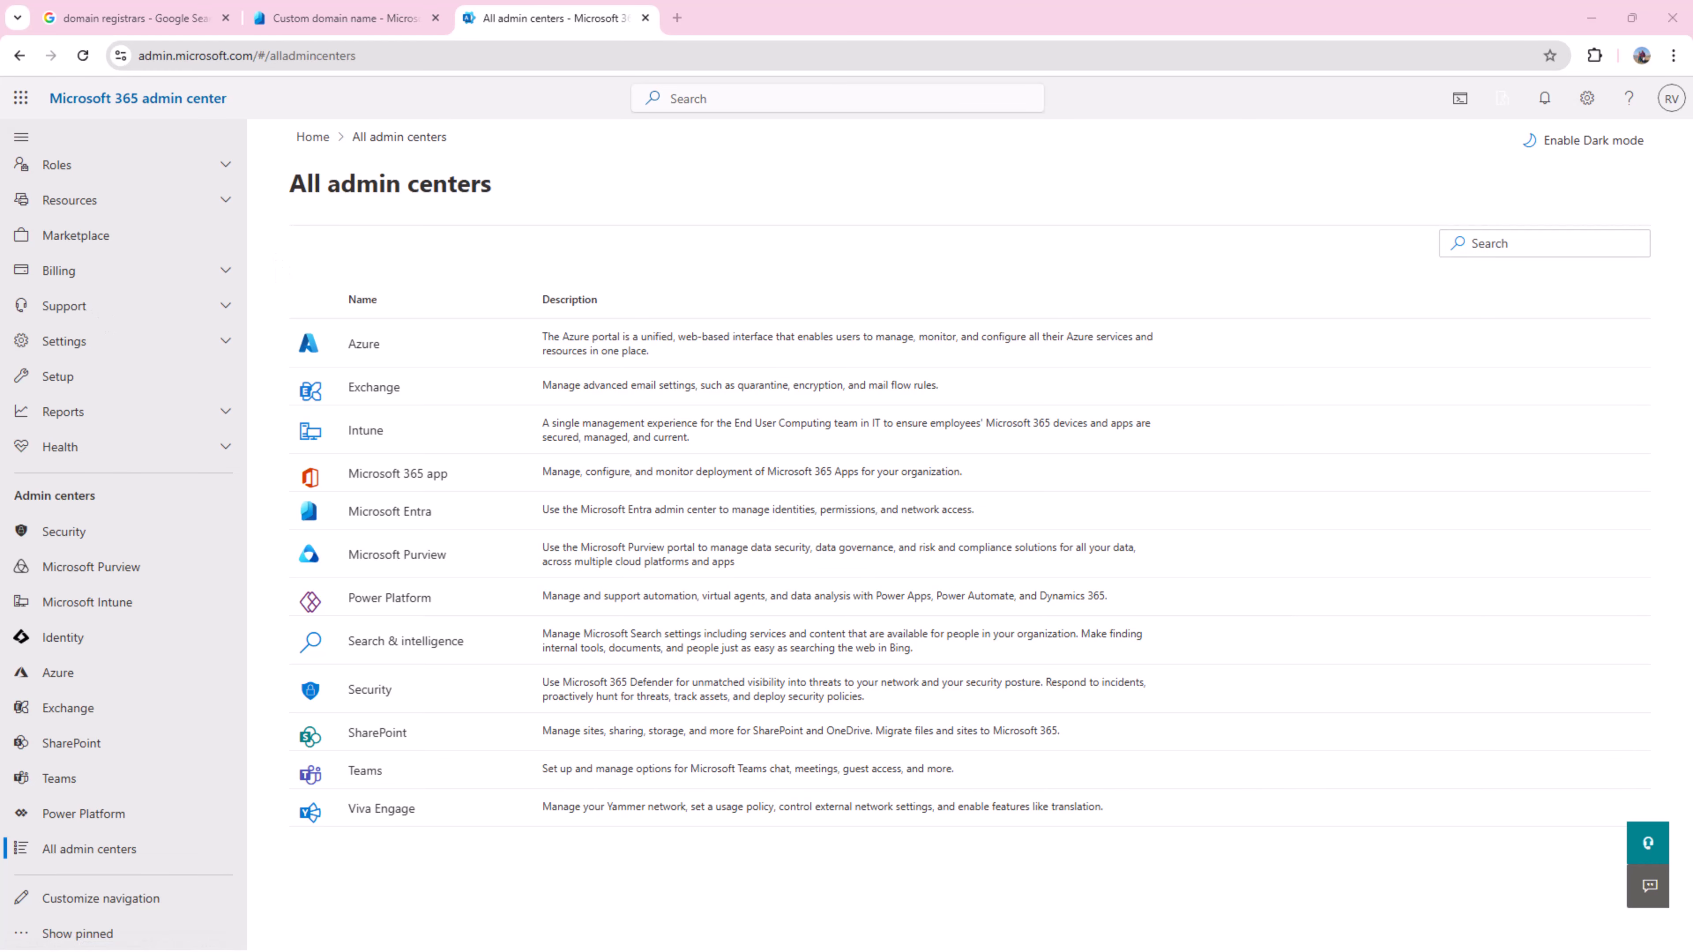
key(super+shift+s)
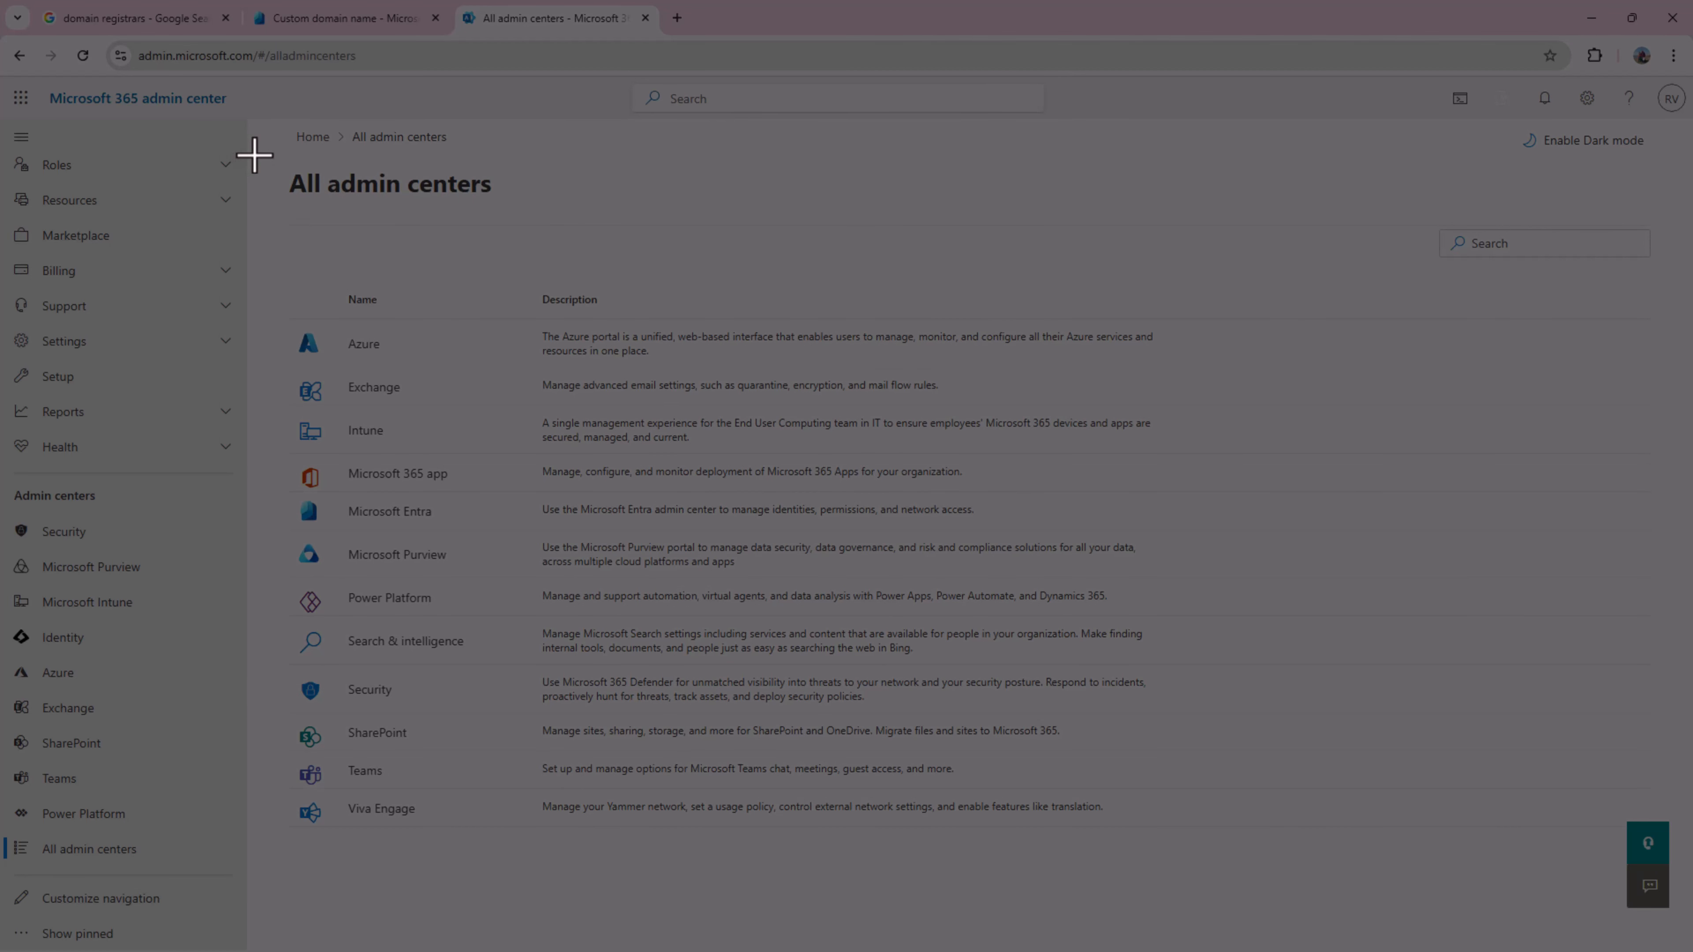
drag(254, 152, 1264, 879)
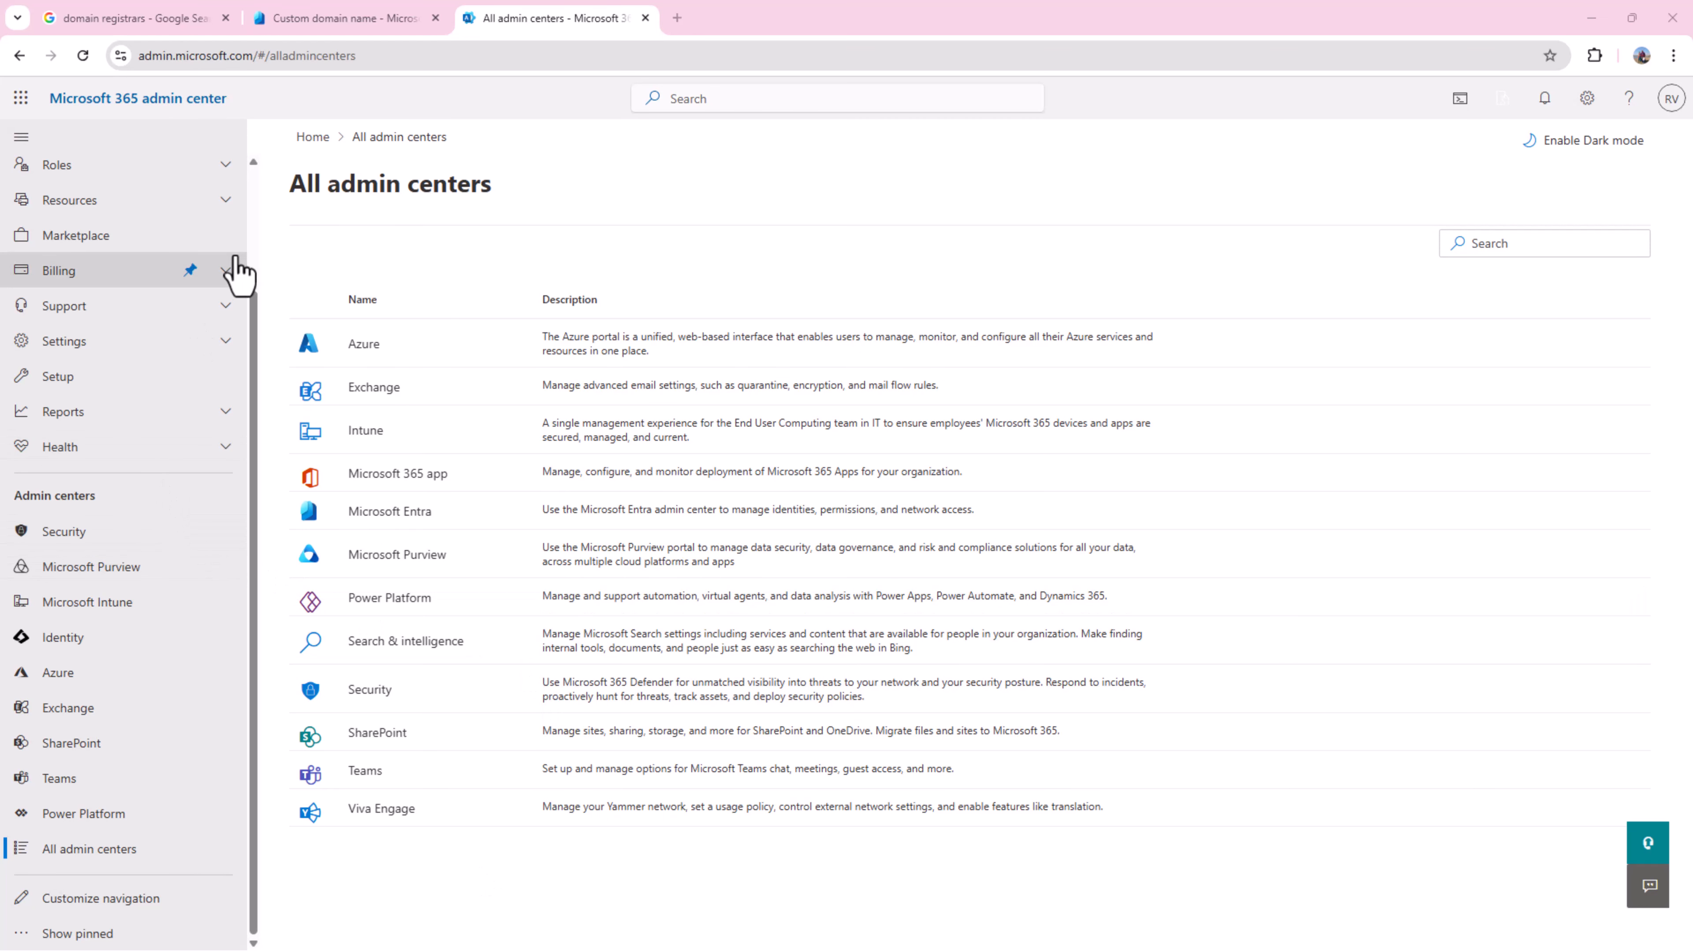
Open the Domains settings and start adding a domain, selecting the prefilled domain name byqus.com.
click(226, 342)
click(78, 376)
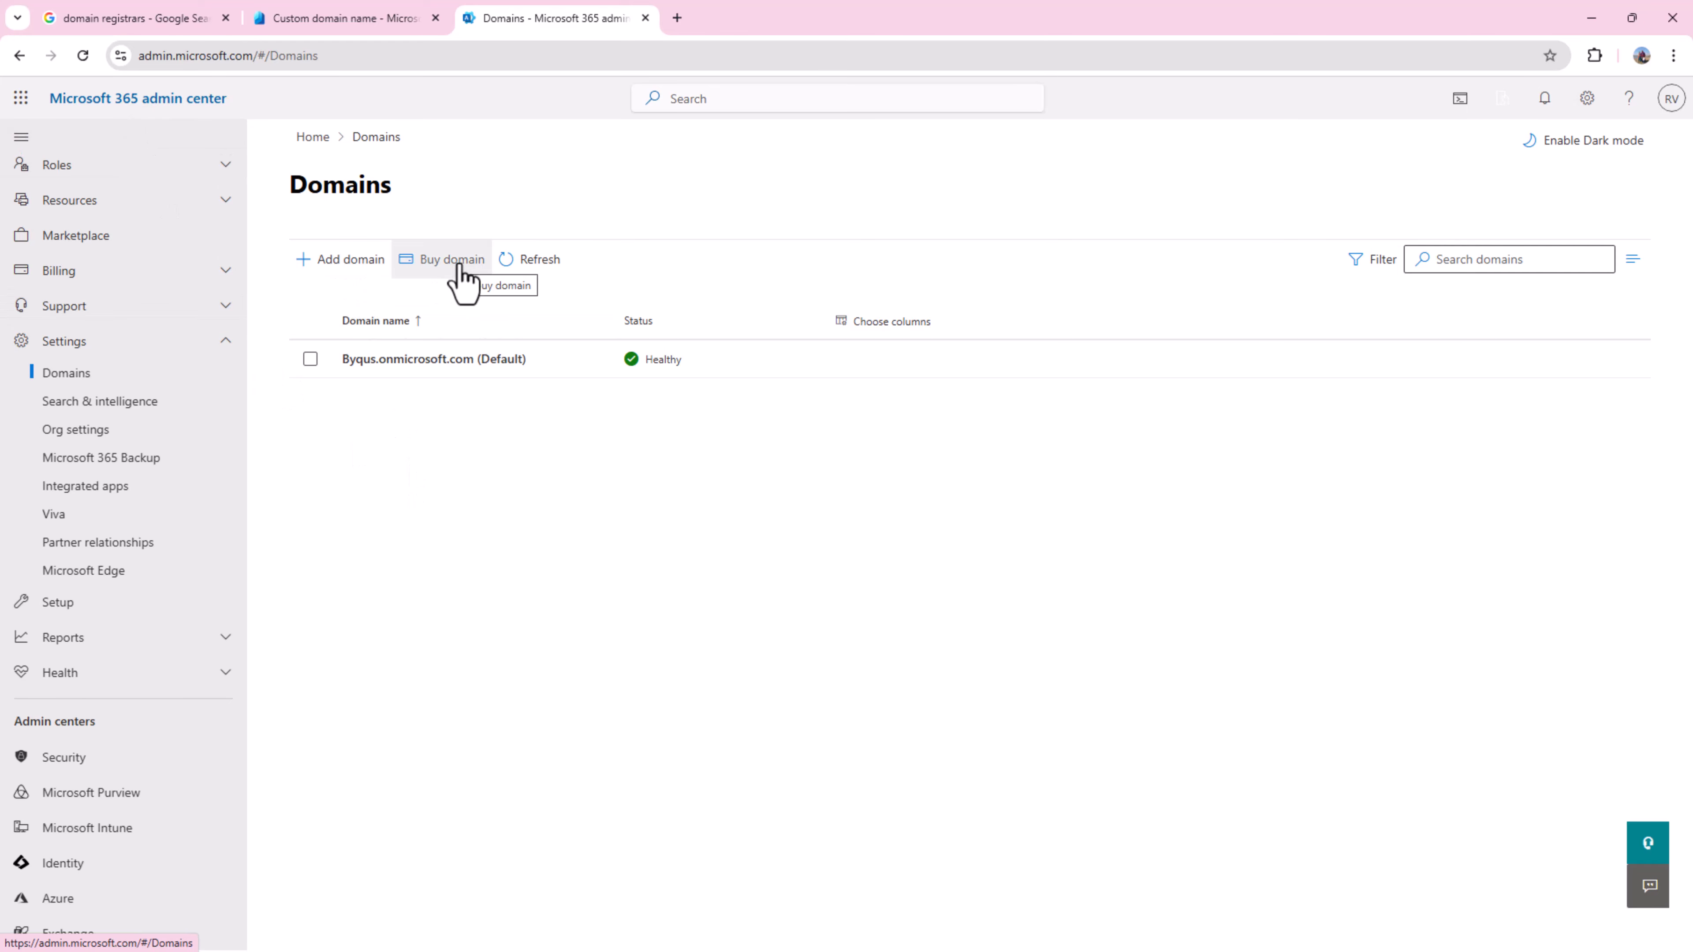
click(338, 263)
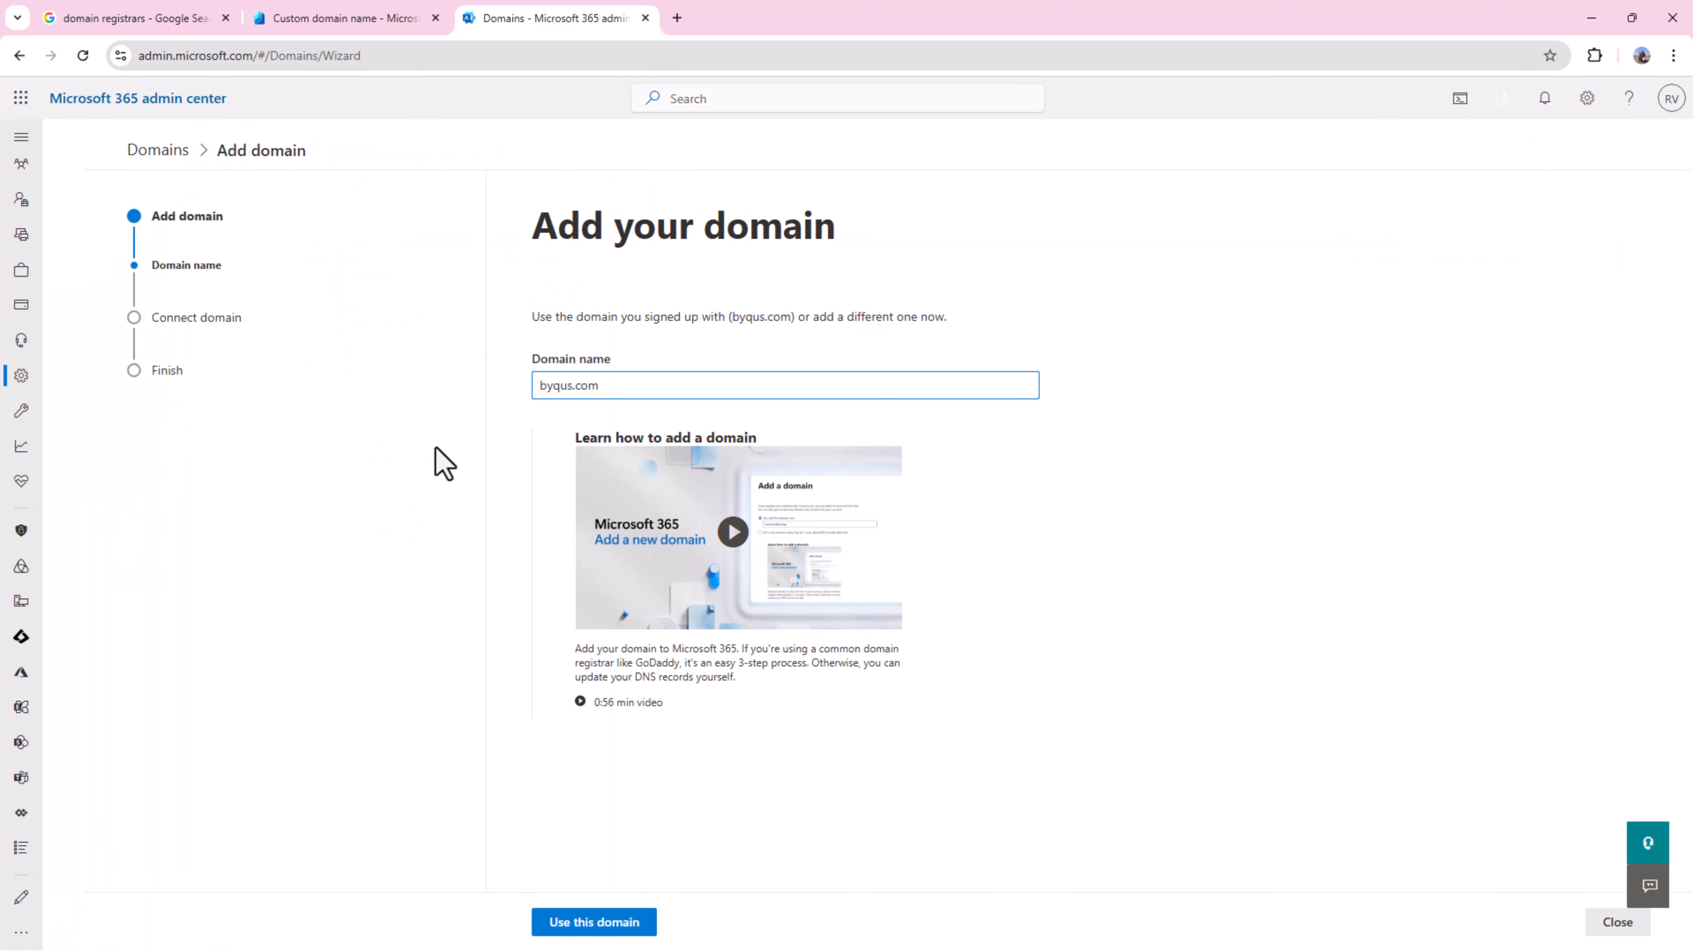
double_click(675, 386)
click(676, 386)
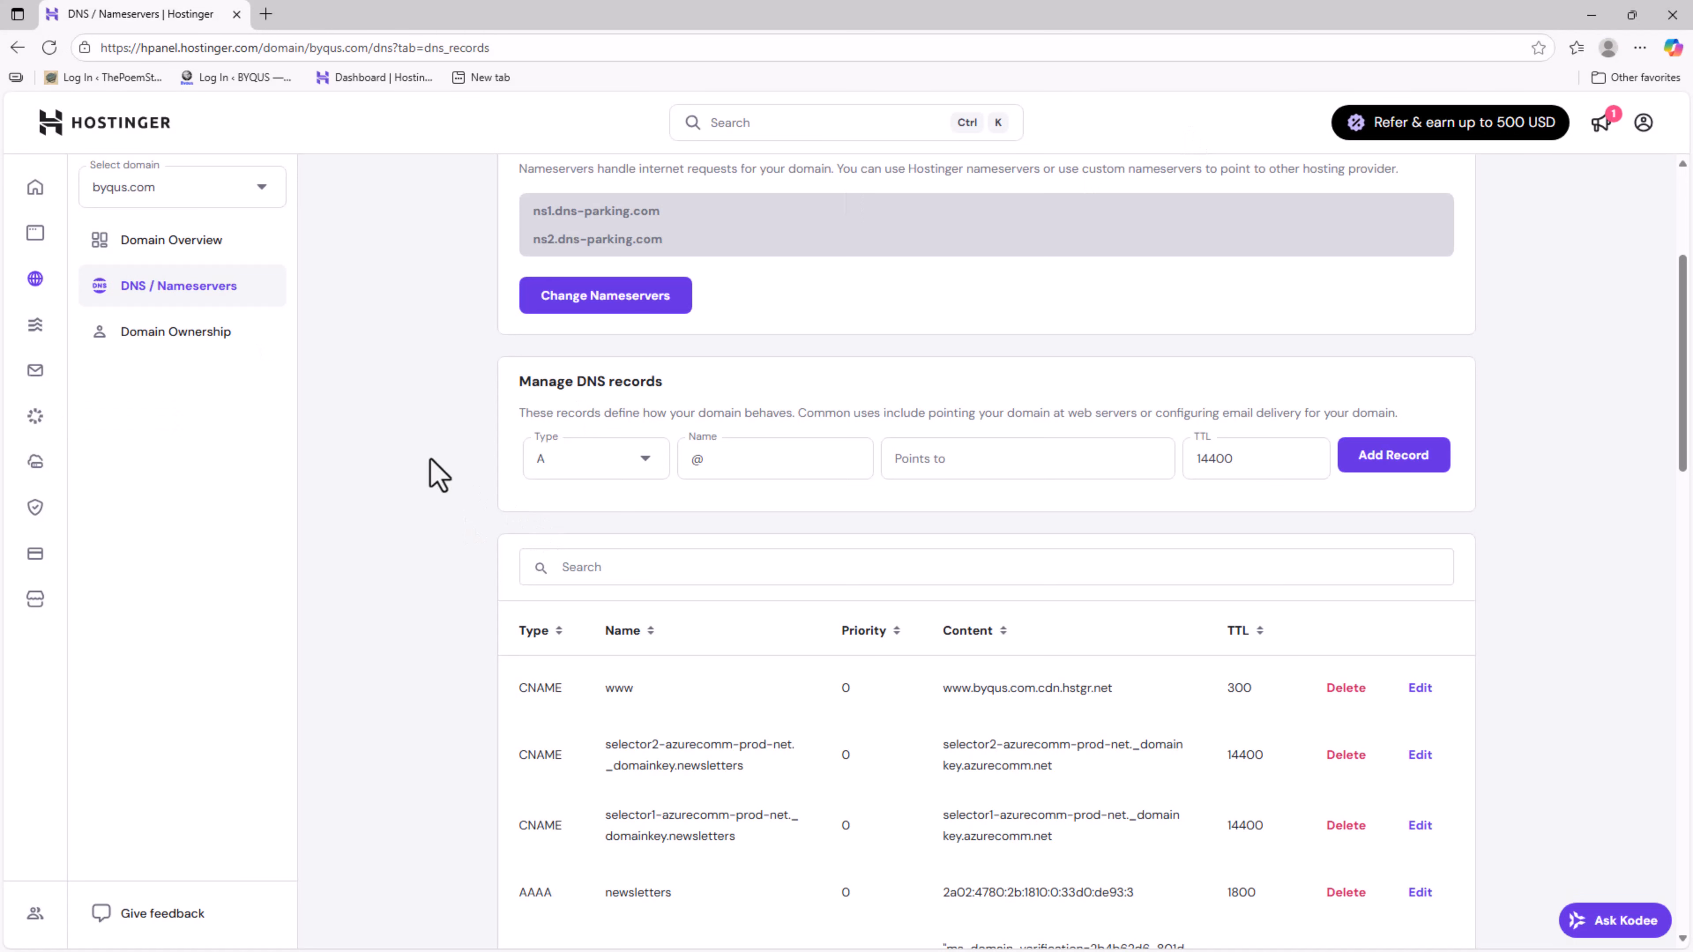
Check the nameservers and DNS records of byqus.com in Hostinger, and return to the Add domain wizard.
scroll(1066, 470, up, 4)
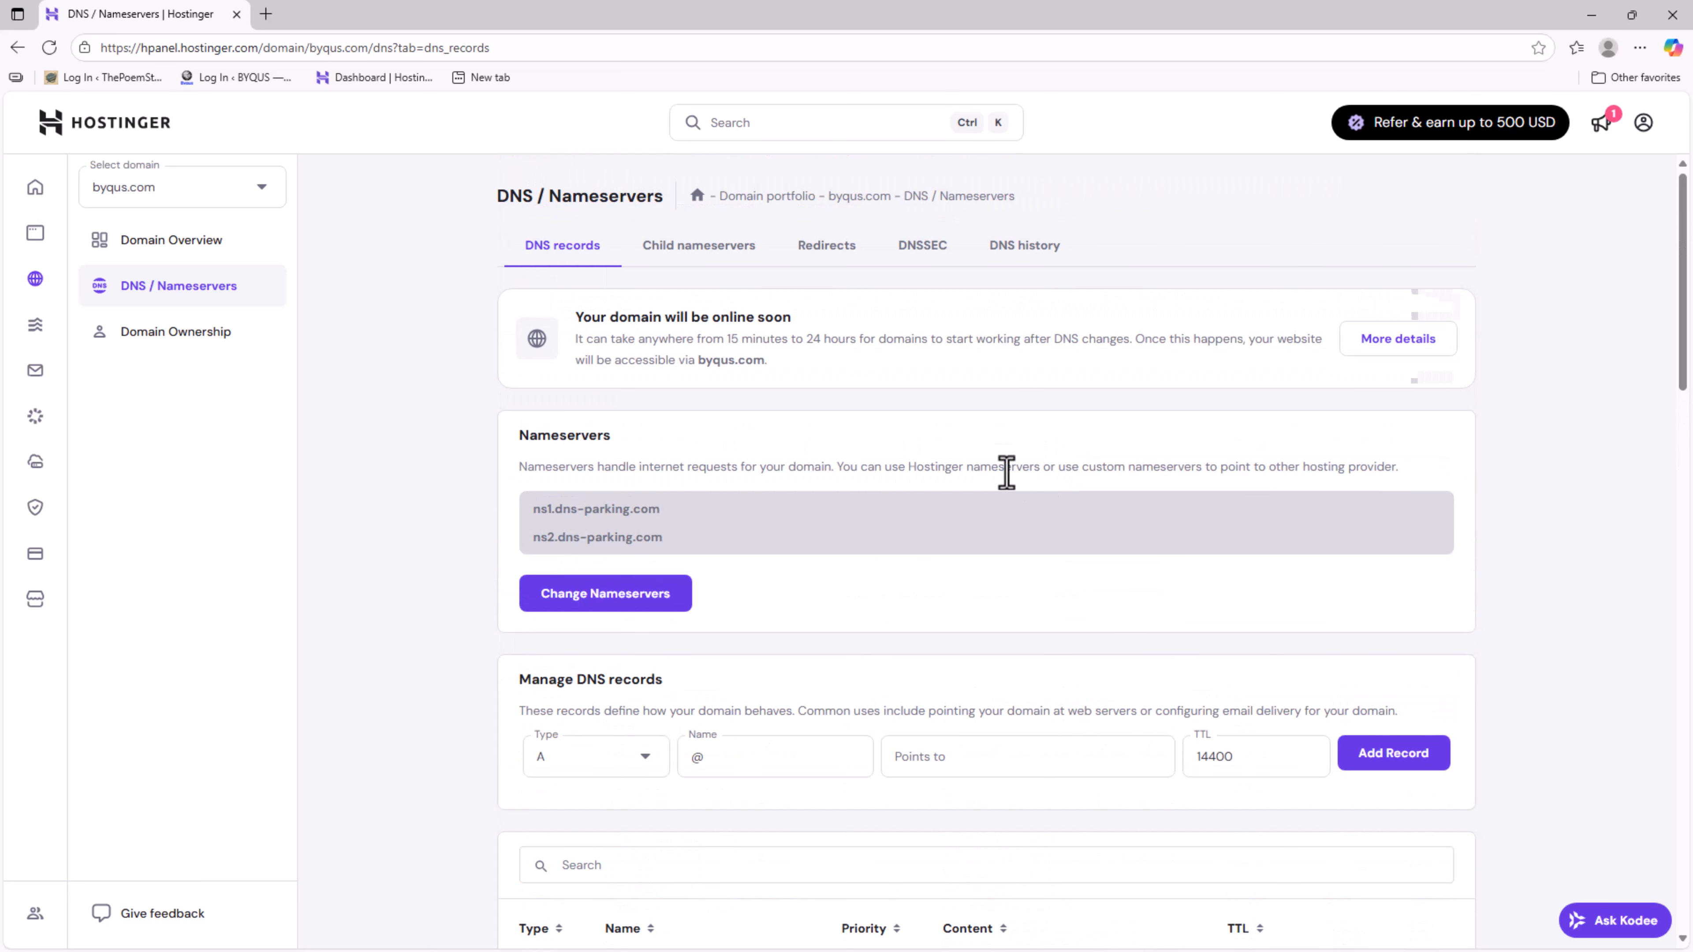
scroll(1008, 465, down, 10)
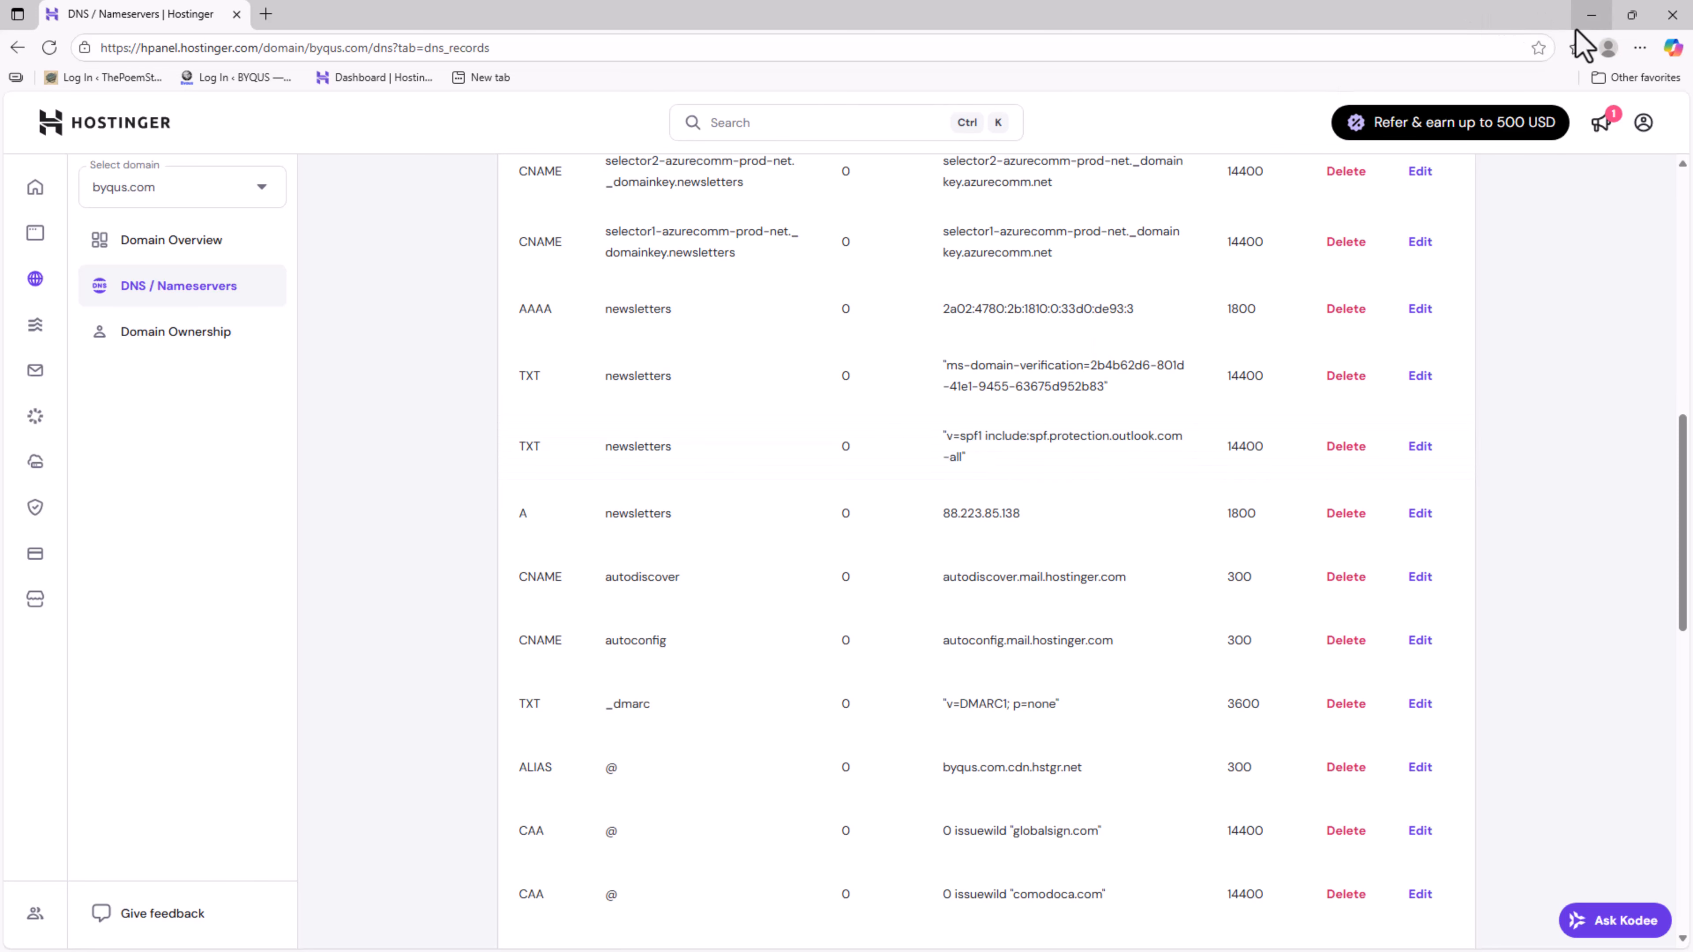
click(1591, 15)
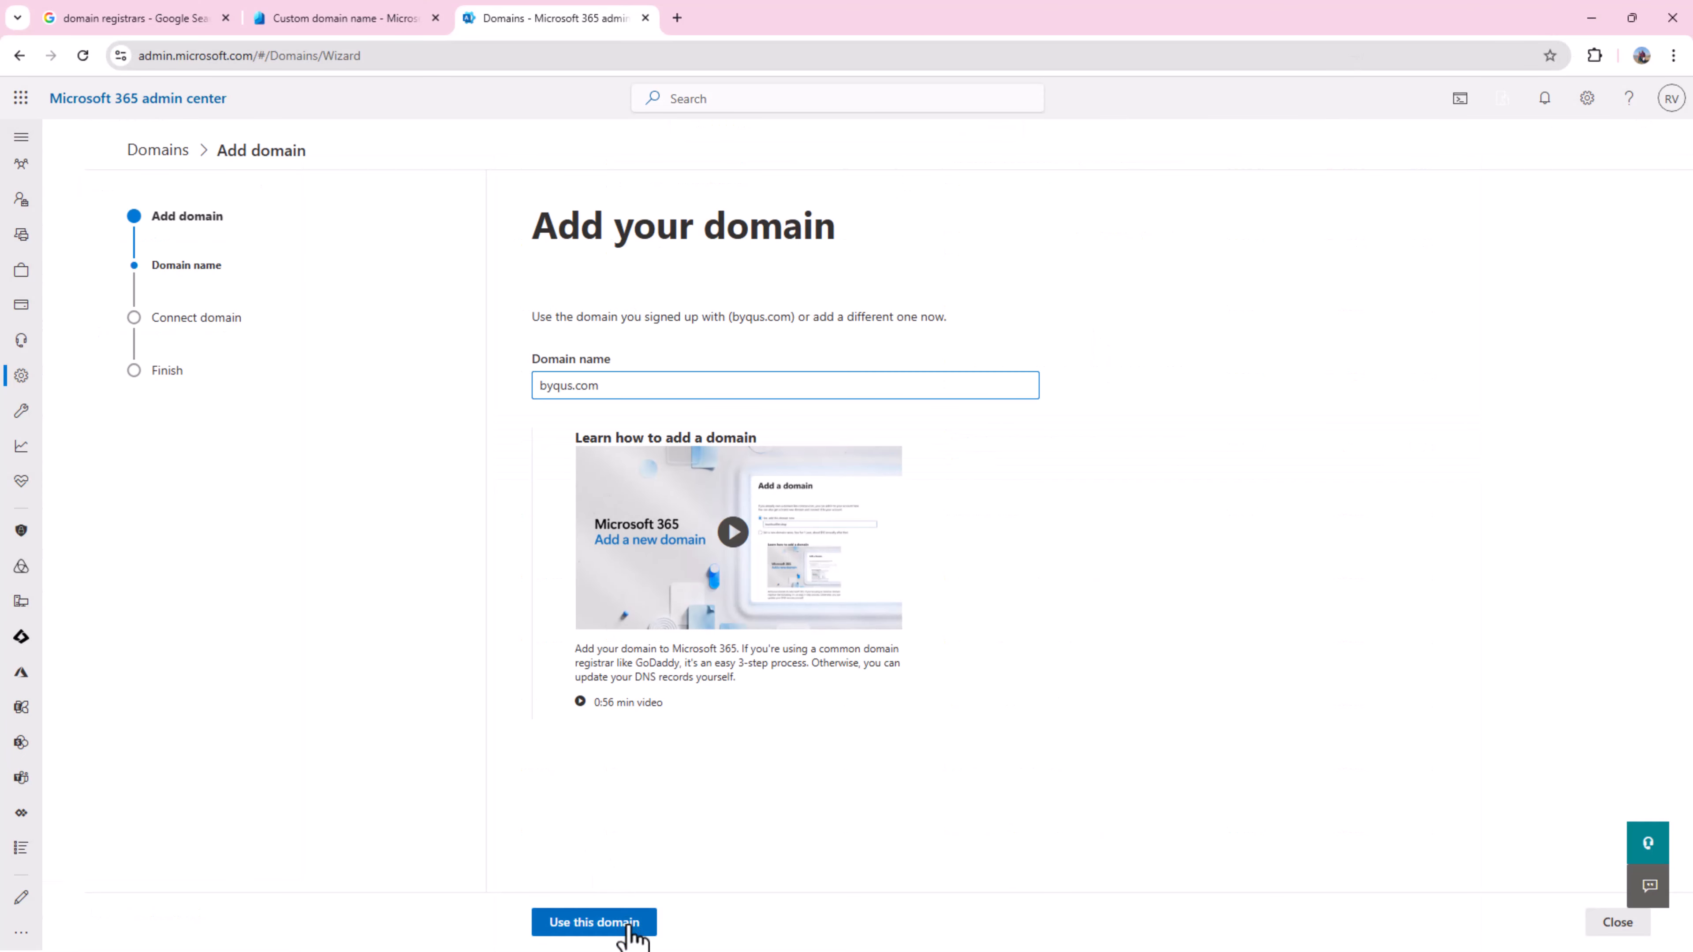
Submit byqus.com as the domain to add, and highlight the heading and text about verifying domain ownership.
click(626, 924)
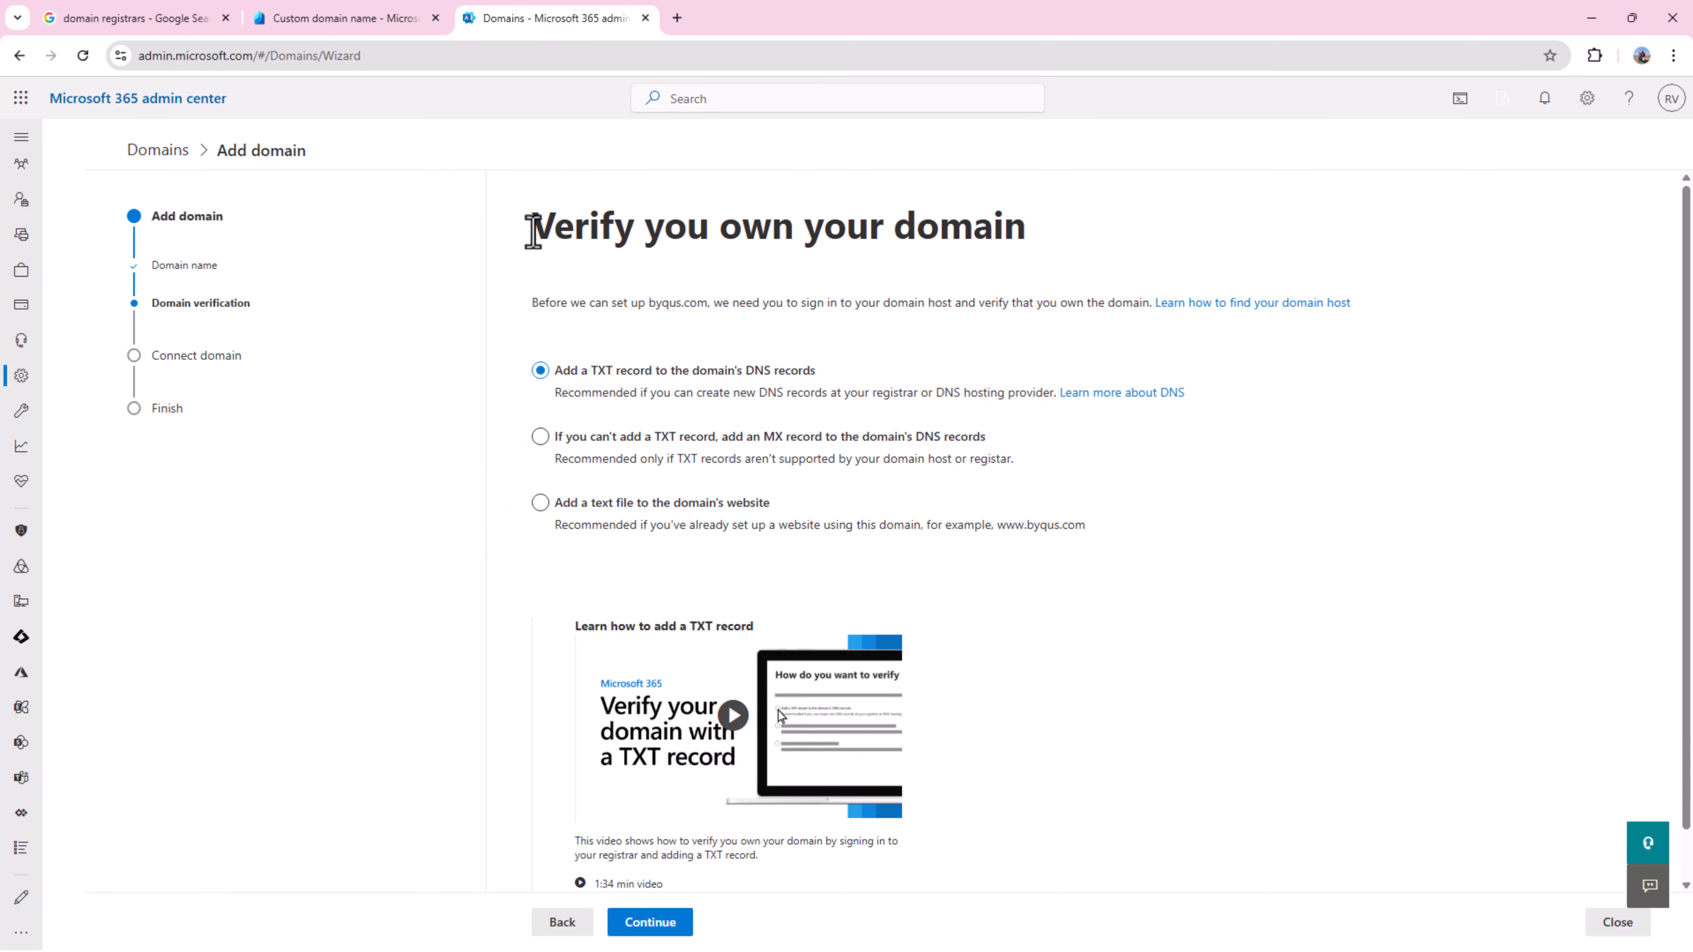
drag(530, 232, 1055, 272)
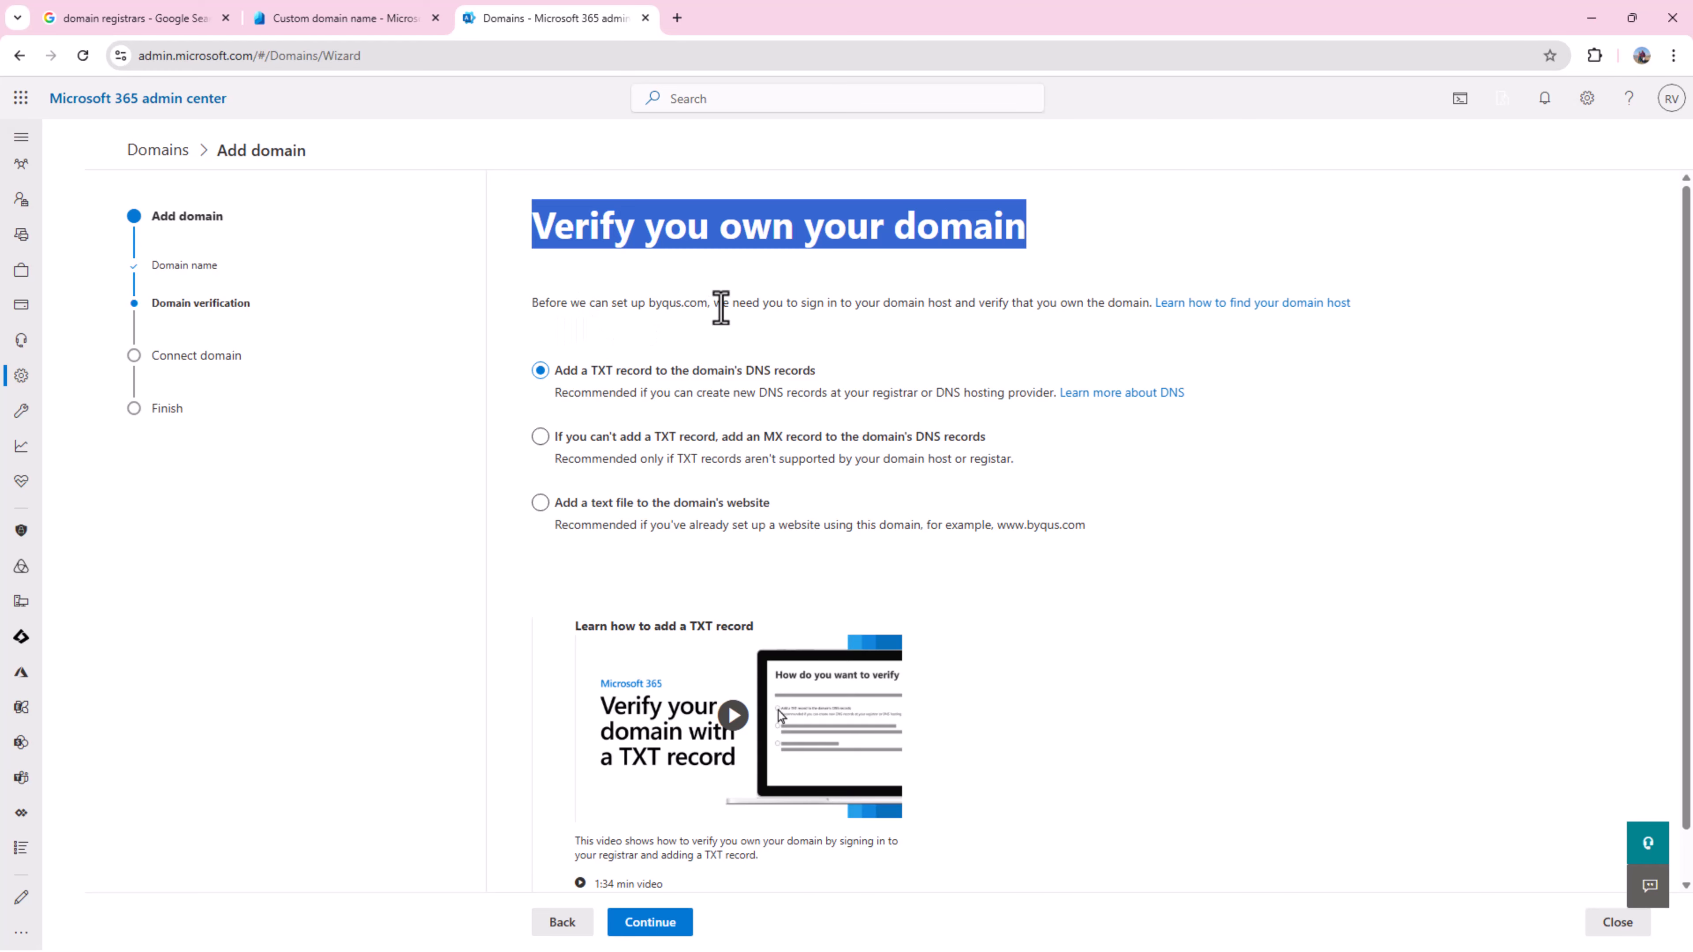
click(884, 307)
drag(884, 307, 1147, 319)
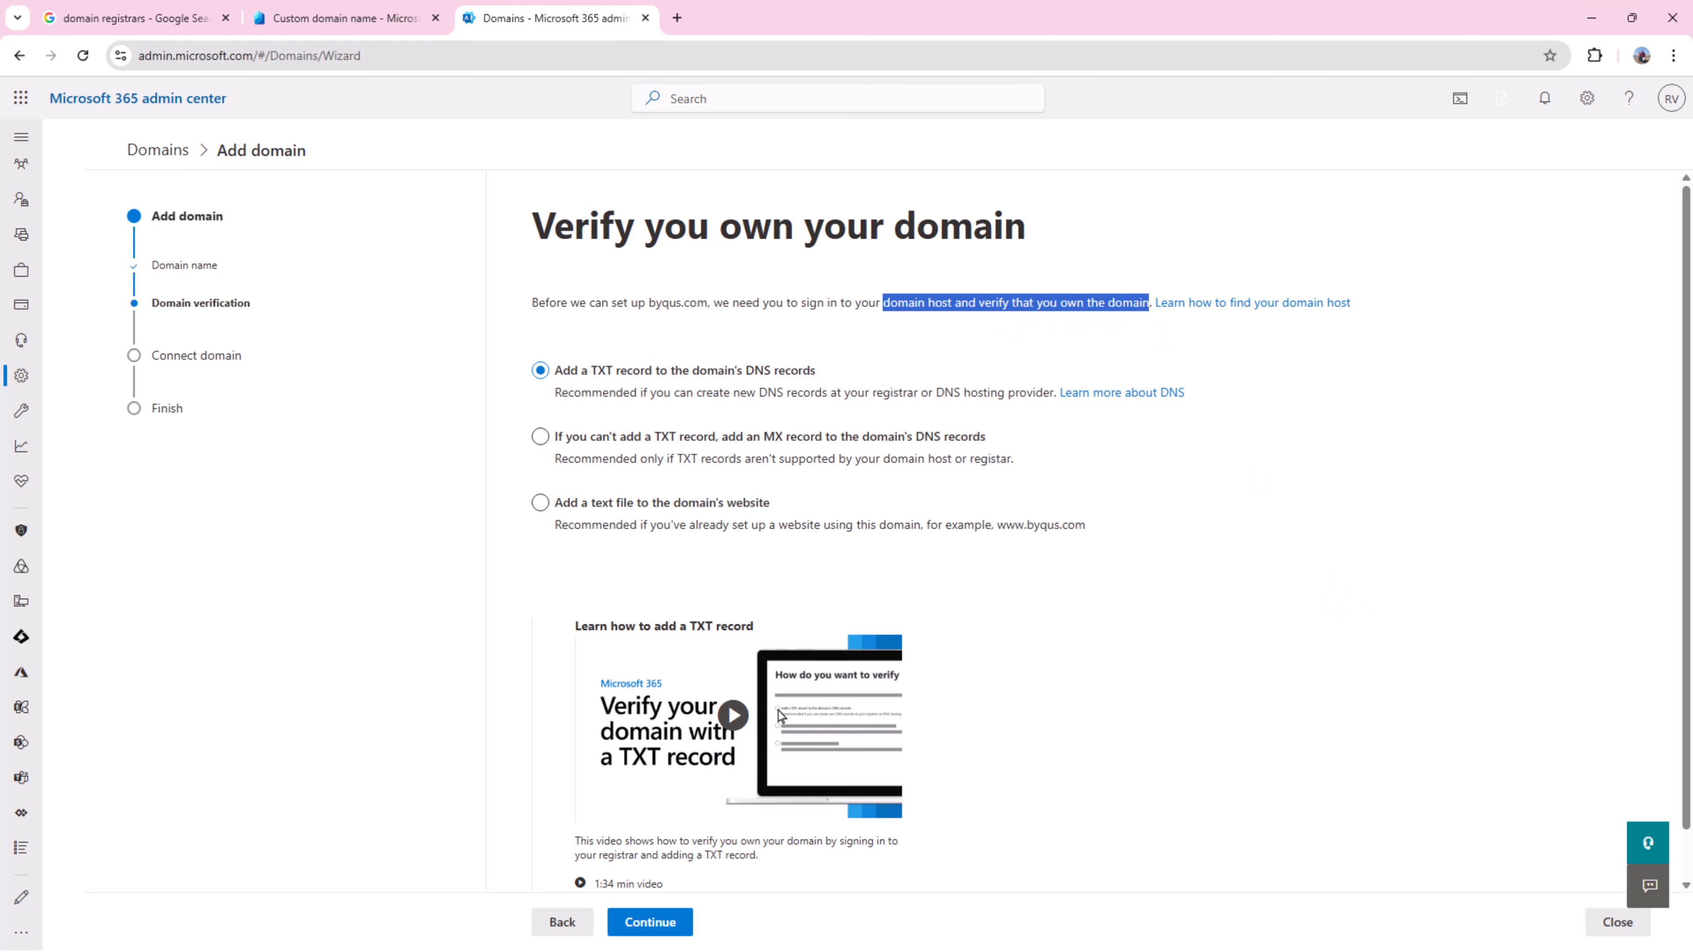
Glance at the Hostinger DNS records and continue the domain verification with the option to add a TXT record.
key(alt+Tab)
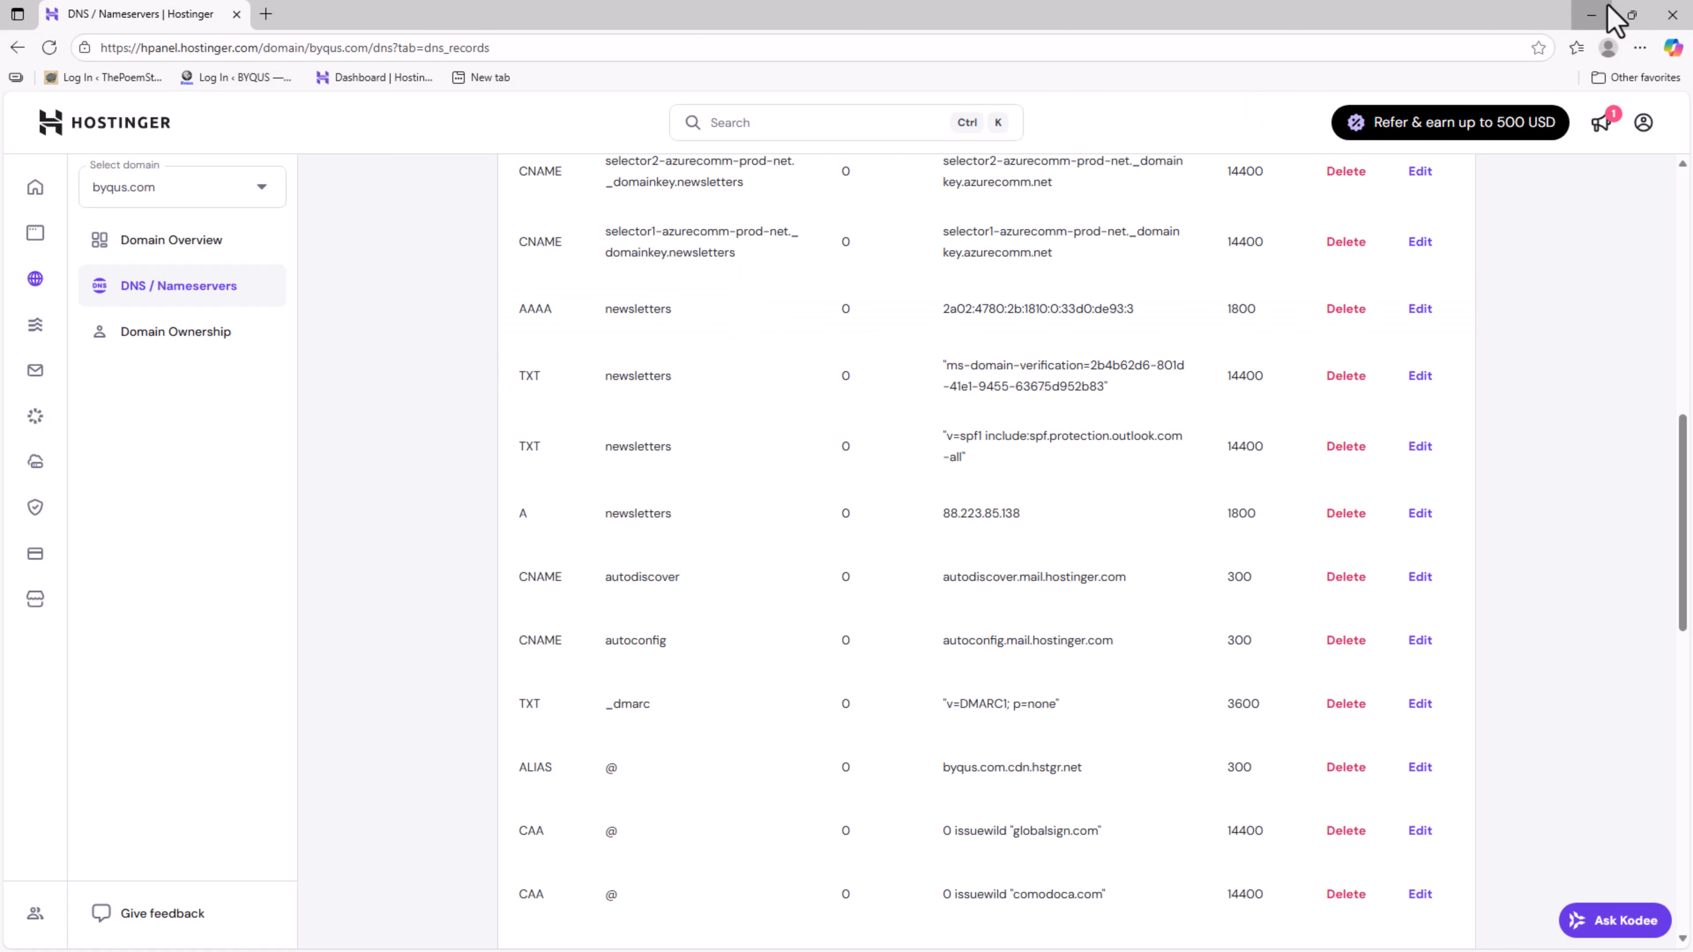
click(1592, 15)
scroll(847, 360, down, 1)
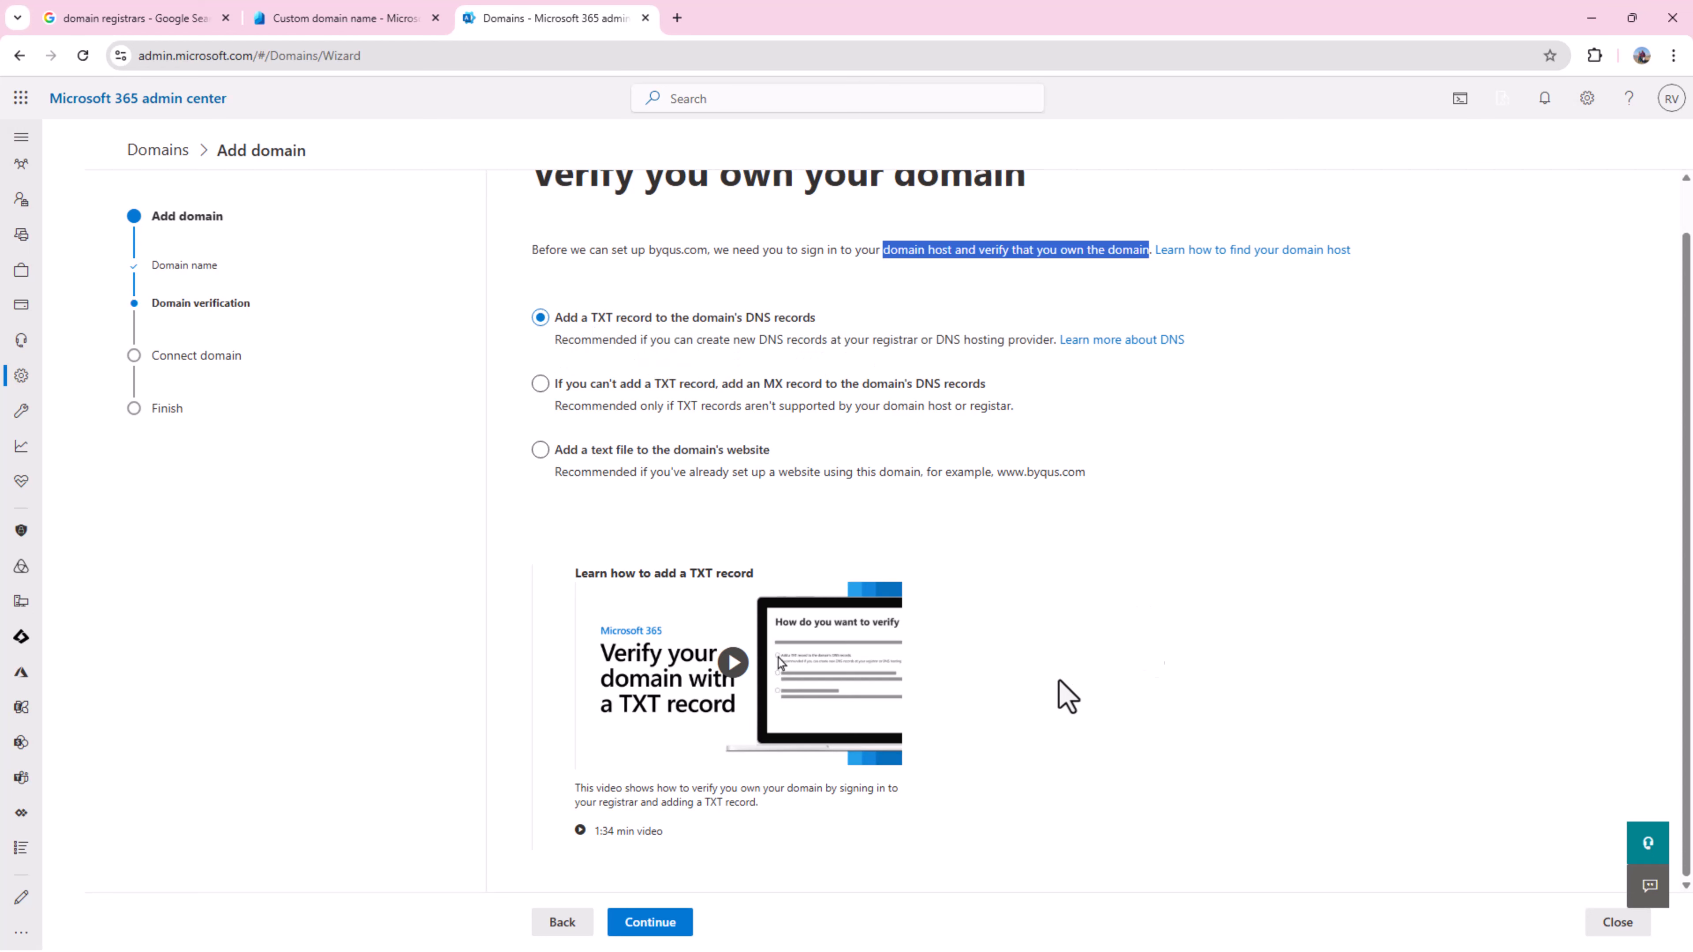
click(668, 929)
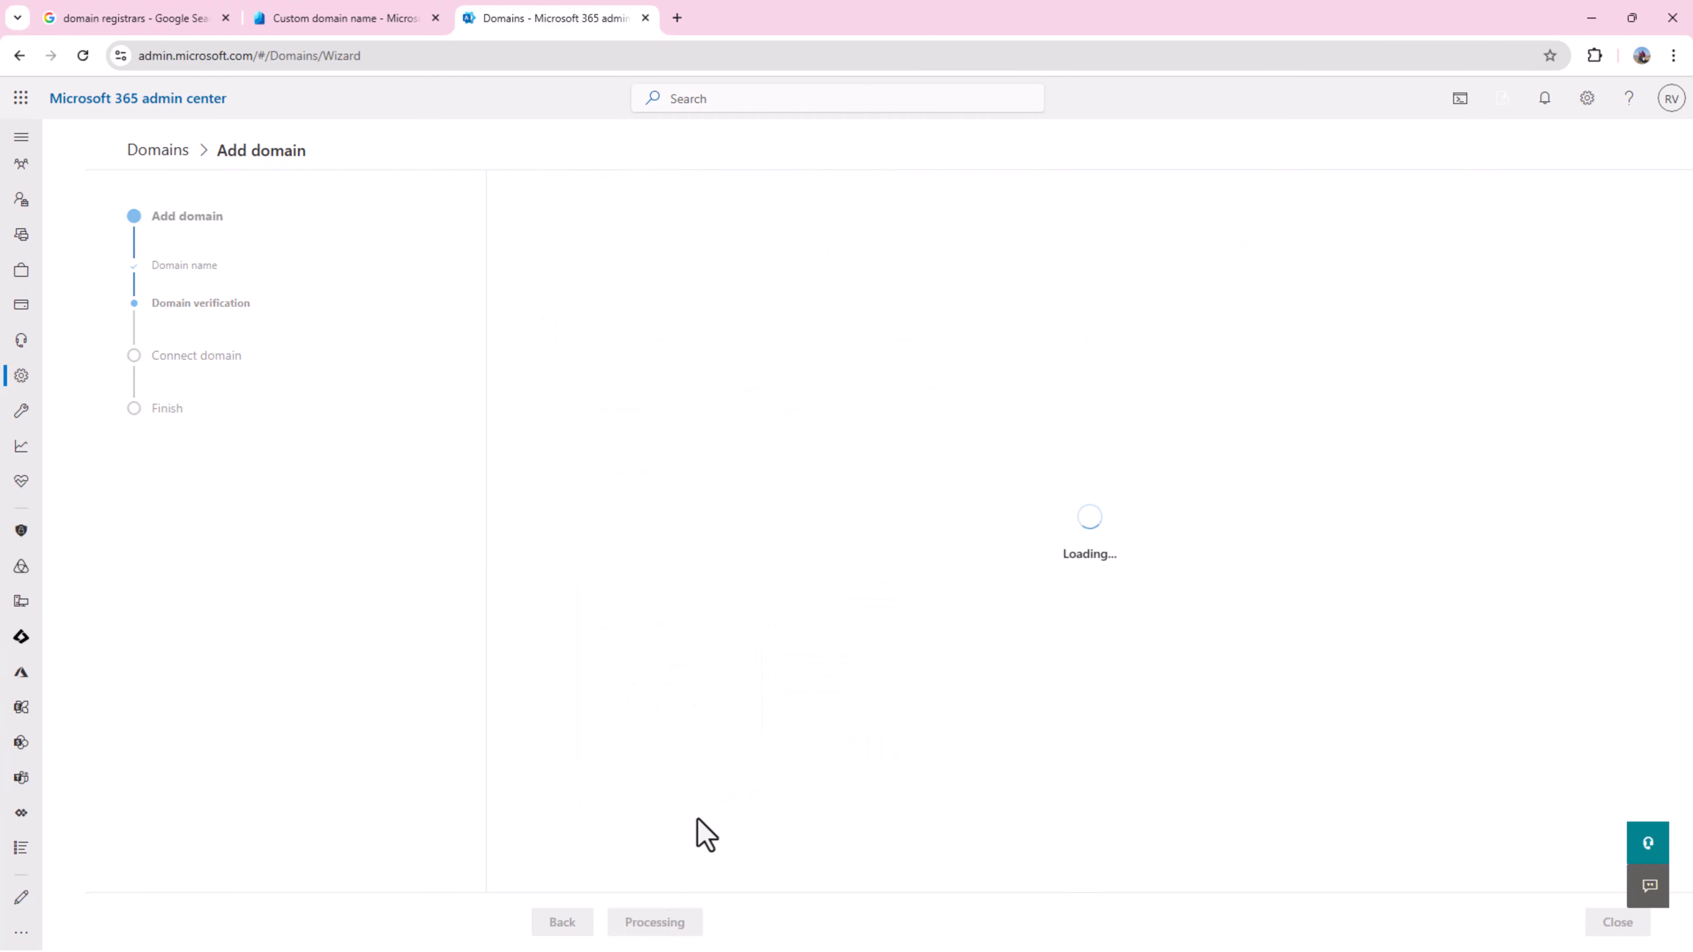
Review the TXT name, TXT value and TTL required to verify byqus.com, highlighting each in turn.
scroll(786, 575, down, 1)
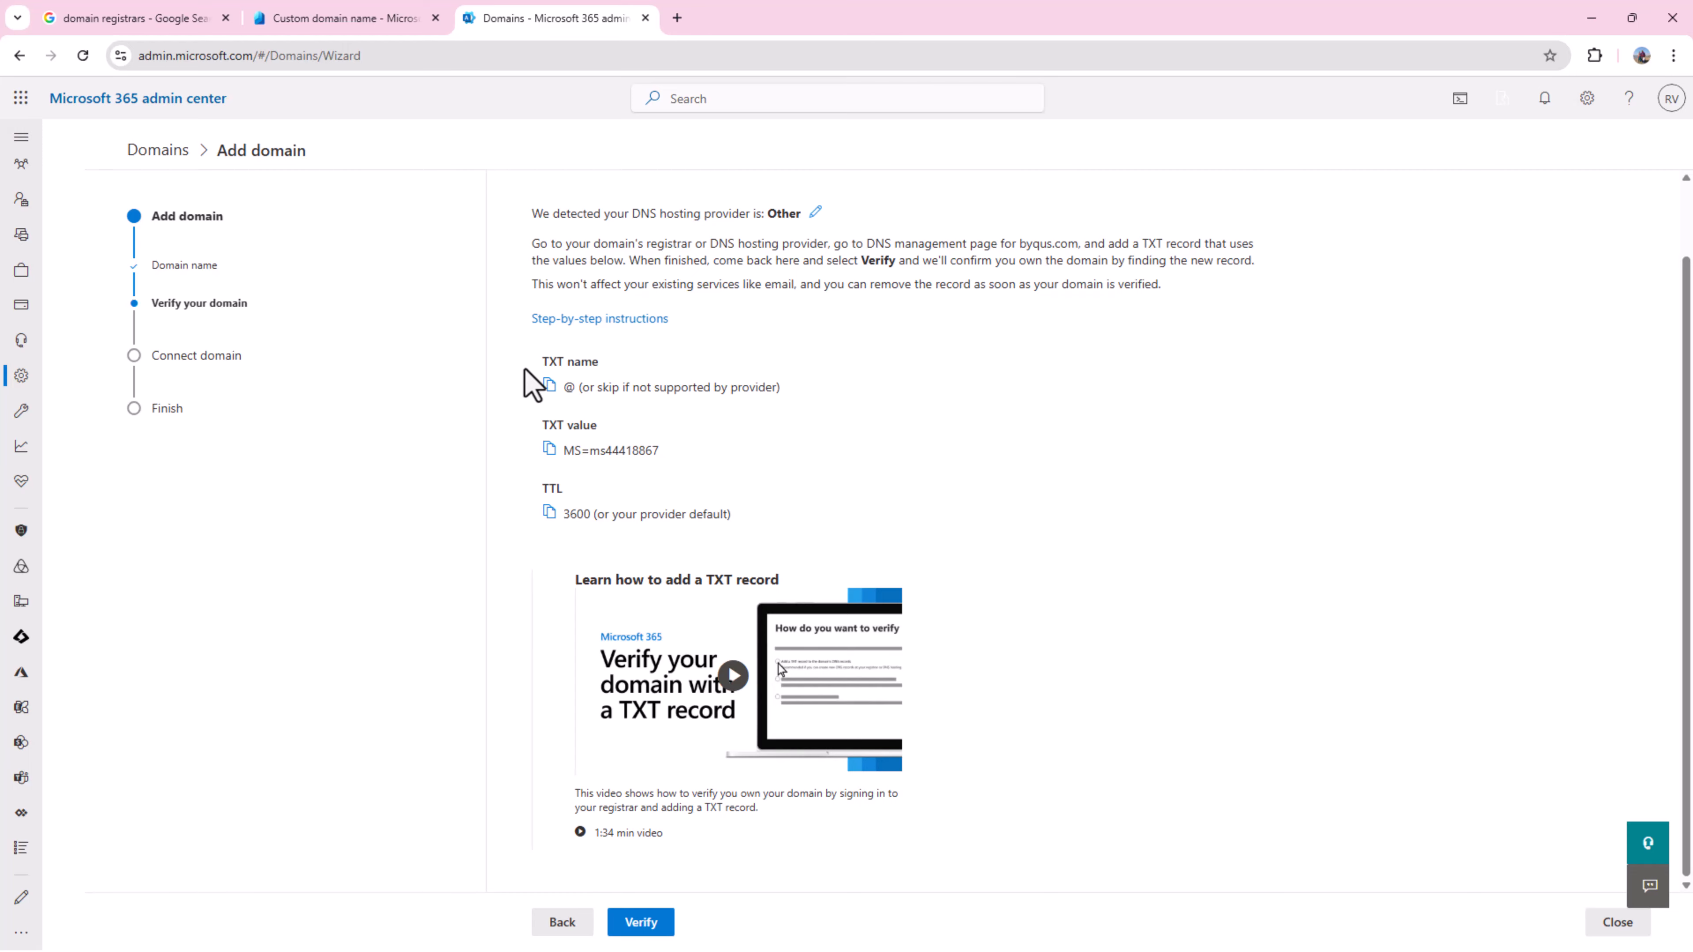
drag(524, 371, 828, 397)
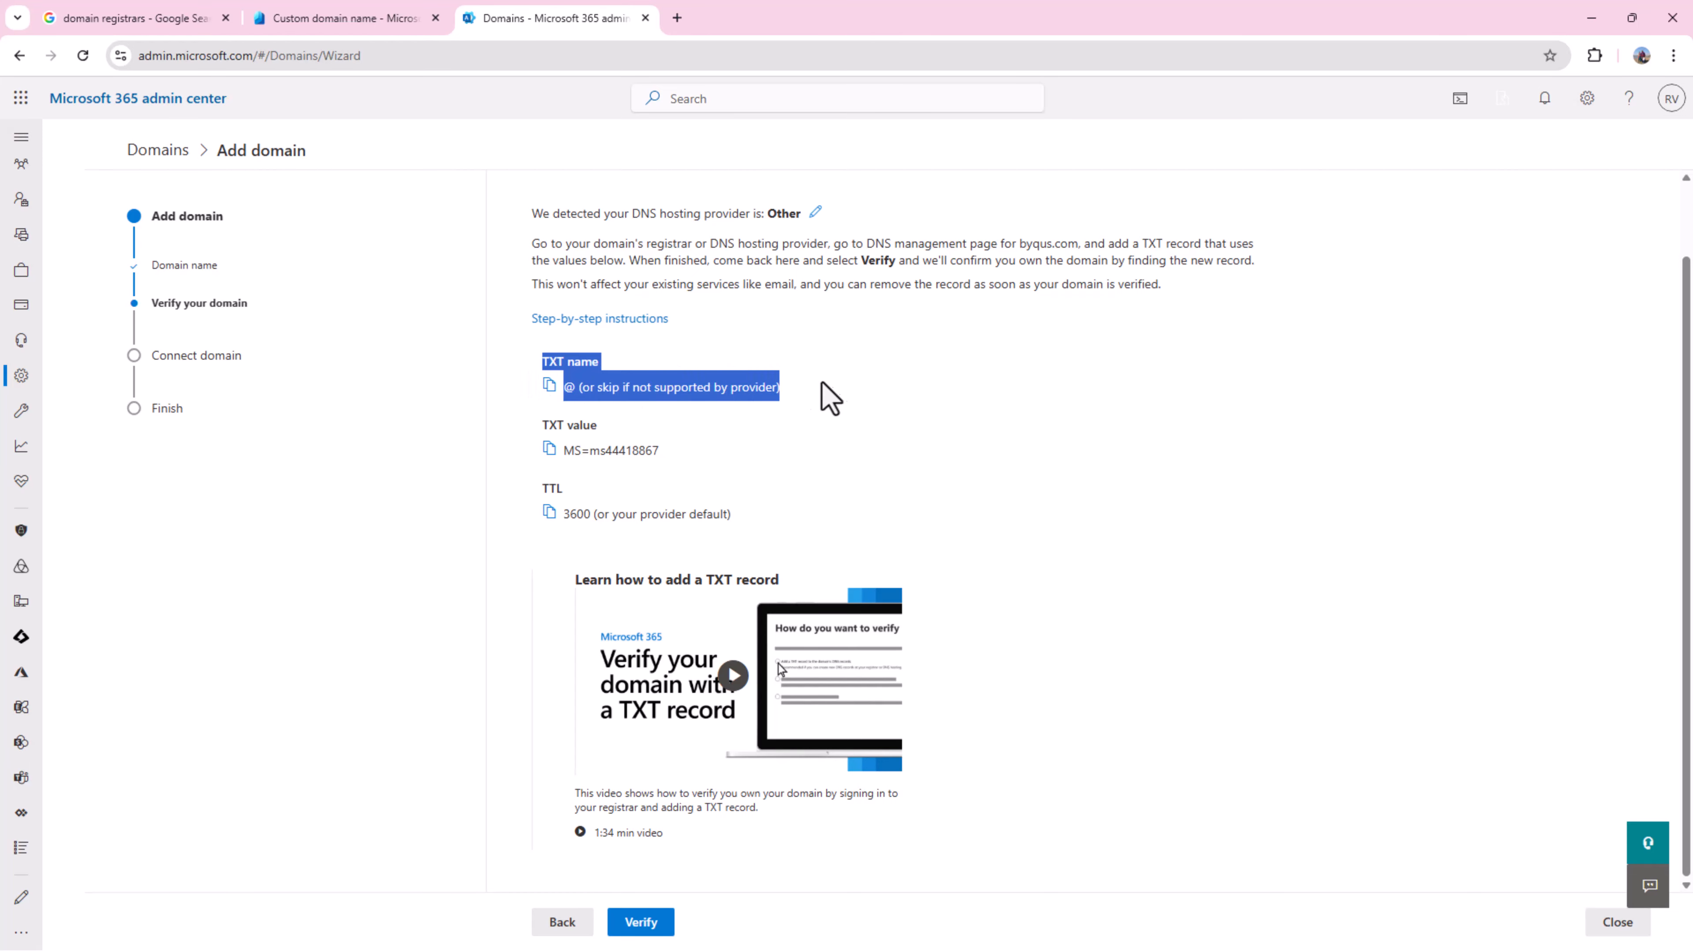
click(679, 415)
drag(686, 448, 517, 430)
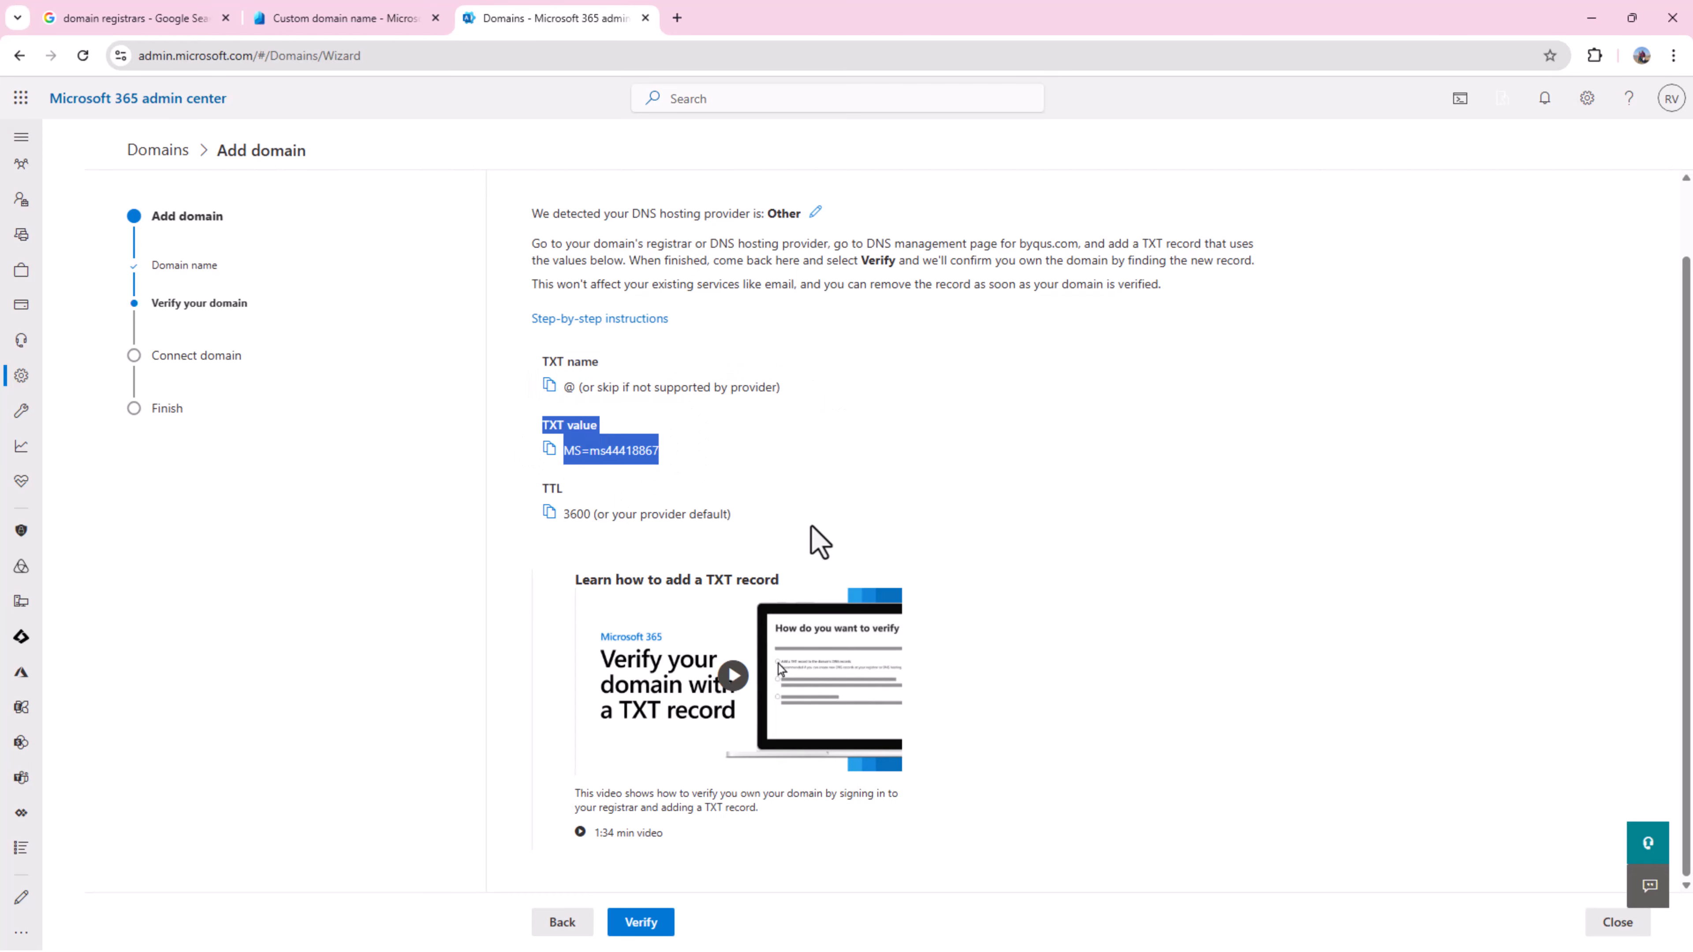
drag(737, 517, 552, 544)
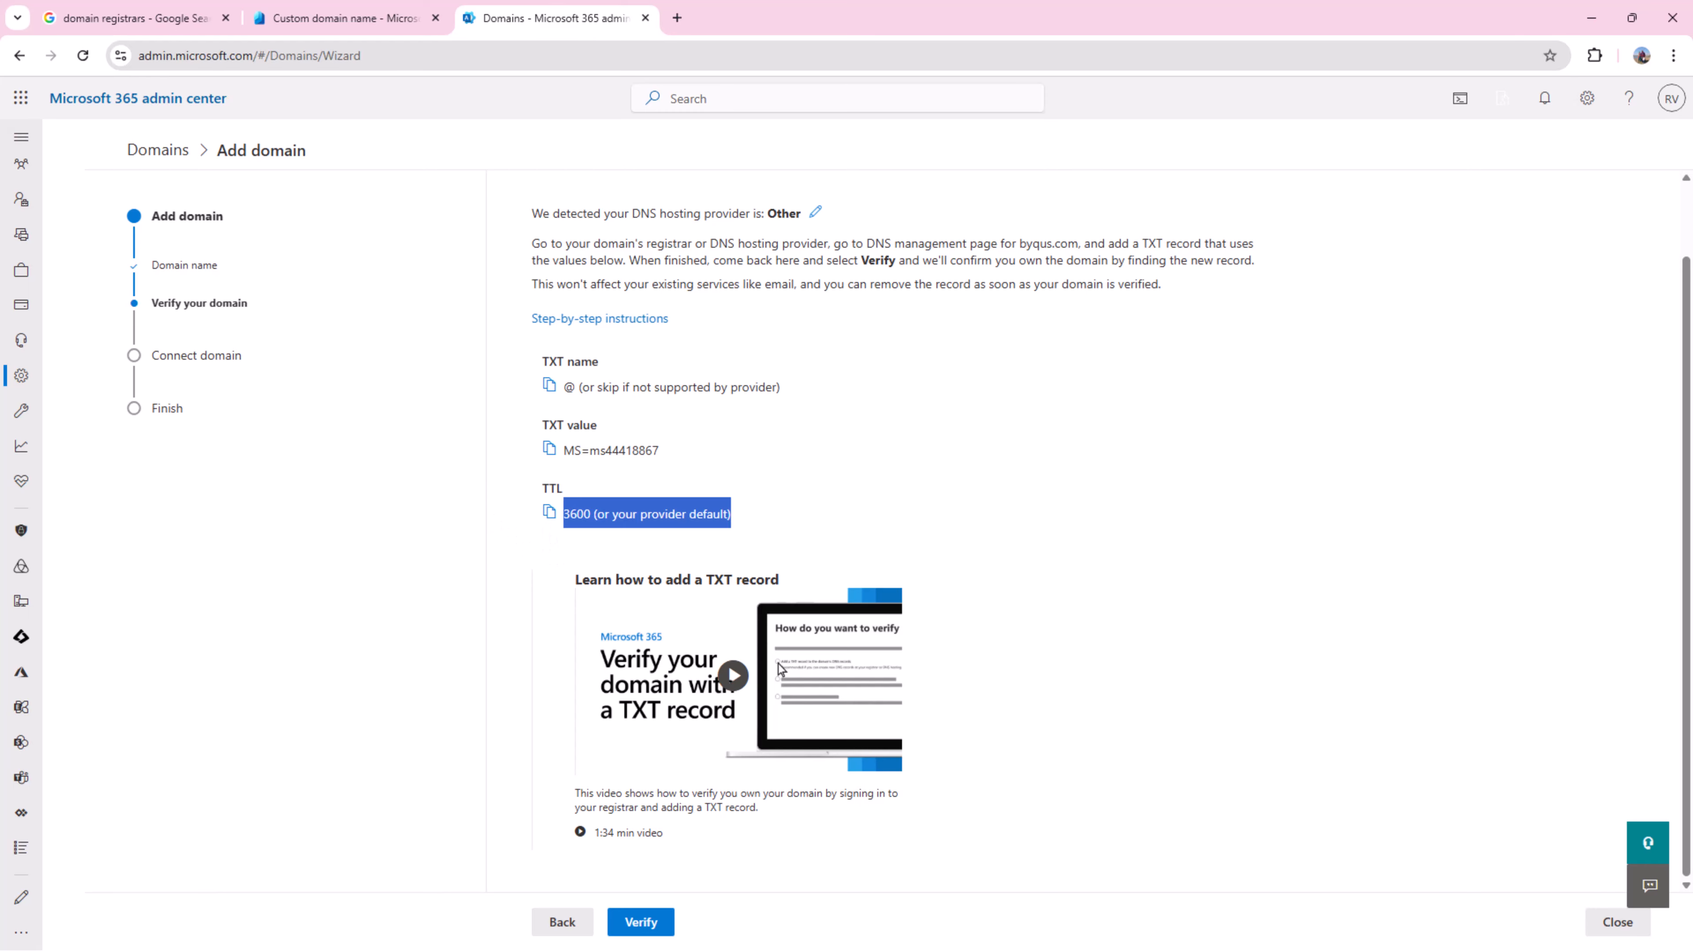
Switch to the Hostinger DNS settings of byqus.com and set the new DNS record's type to TXT.
key(alt+Tab)
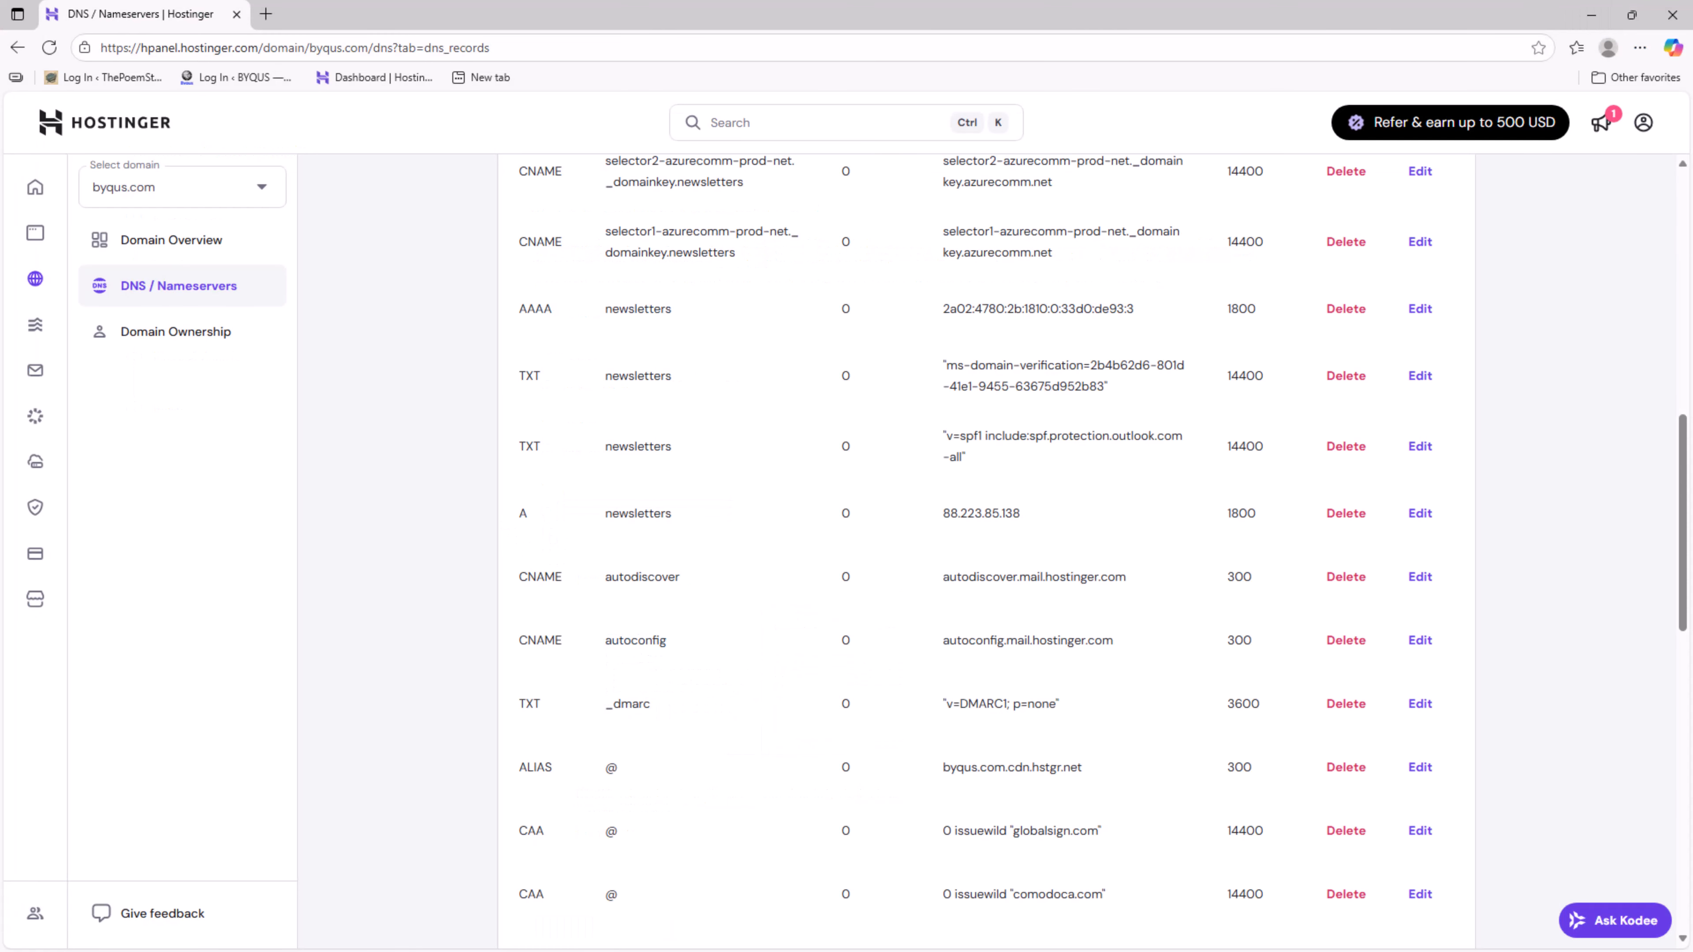
scroll(1160, 633, up, 10)
scroll(841, 570, down, 4)
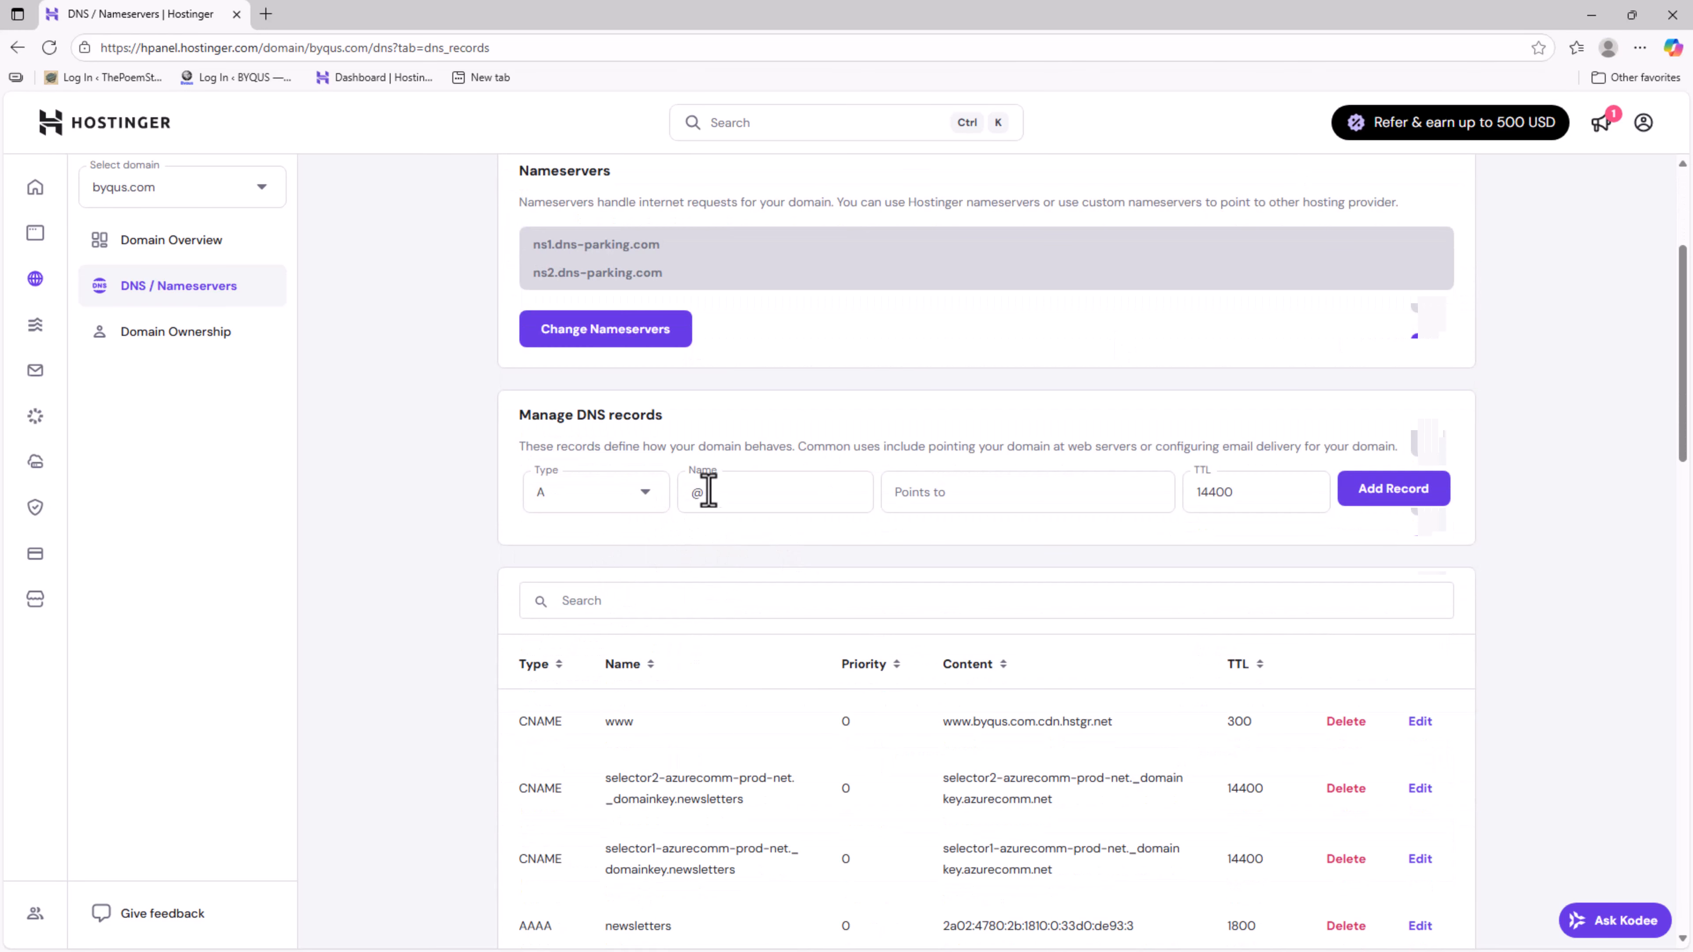
click(646, 499)
scroll(585, 660, down, 1)
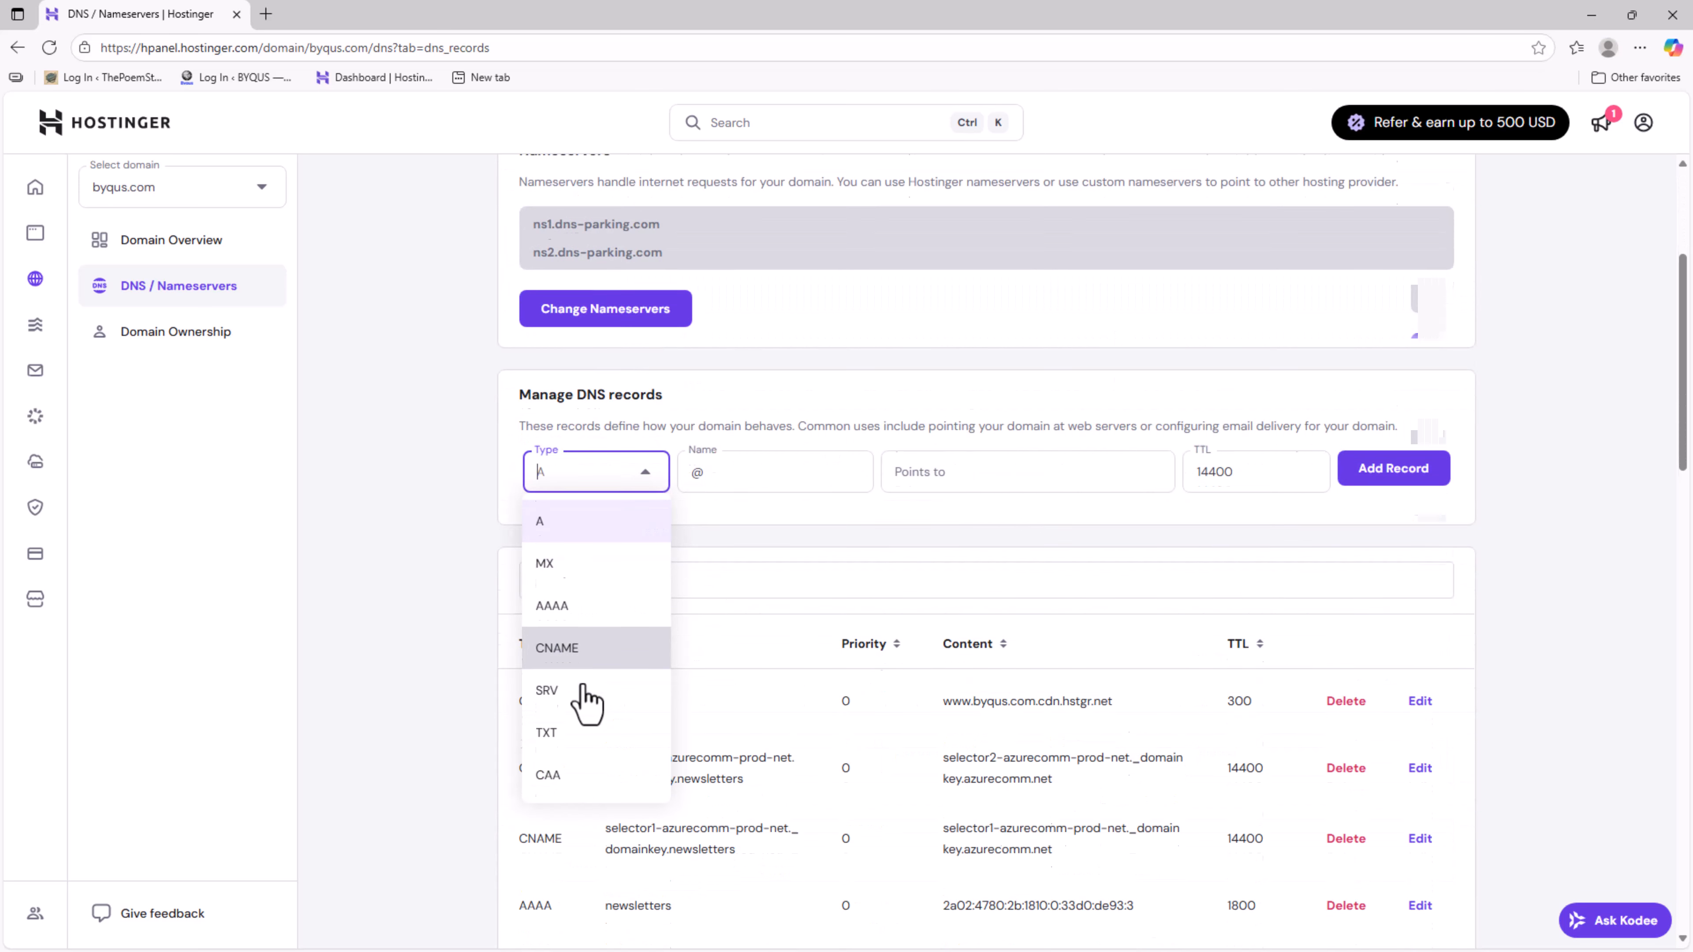
click(580, 664)
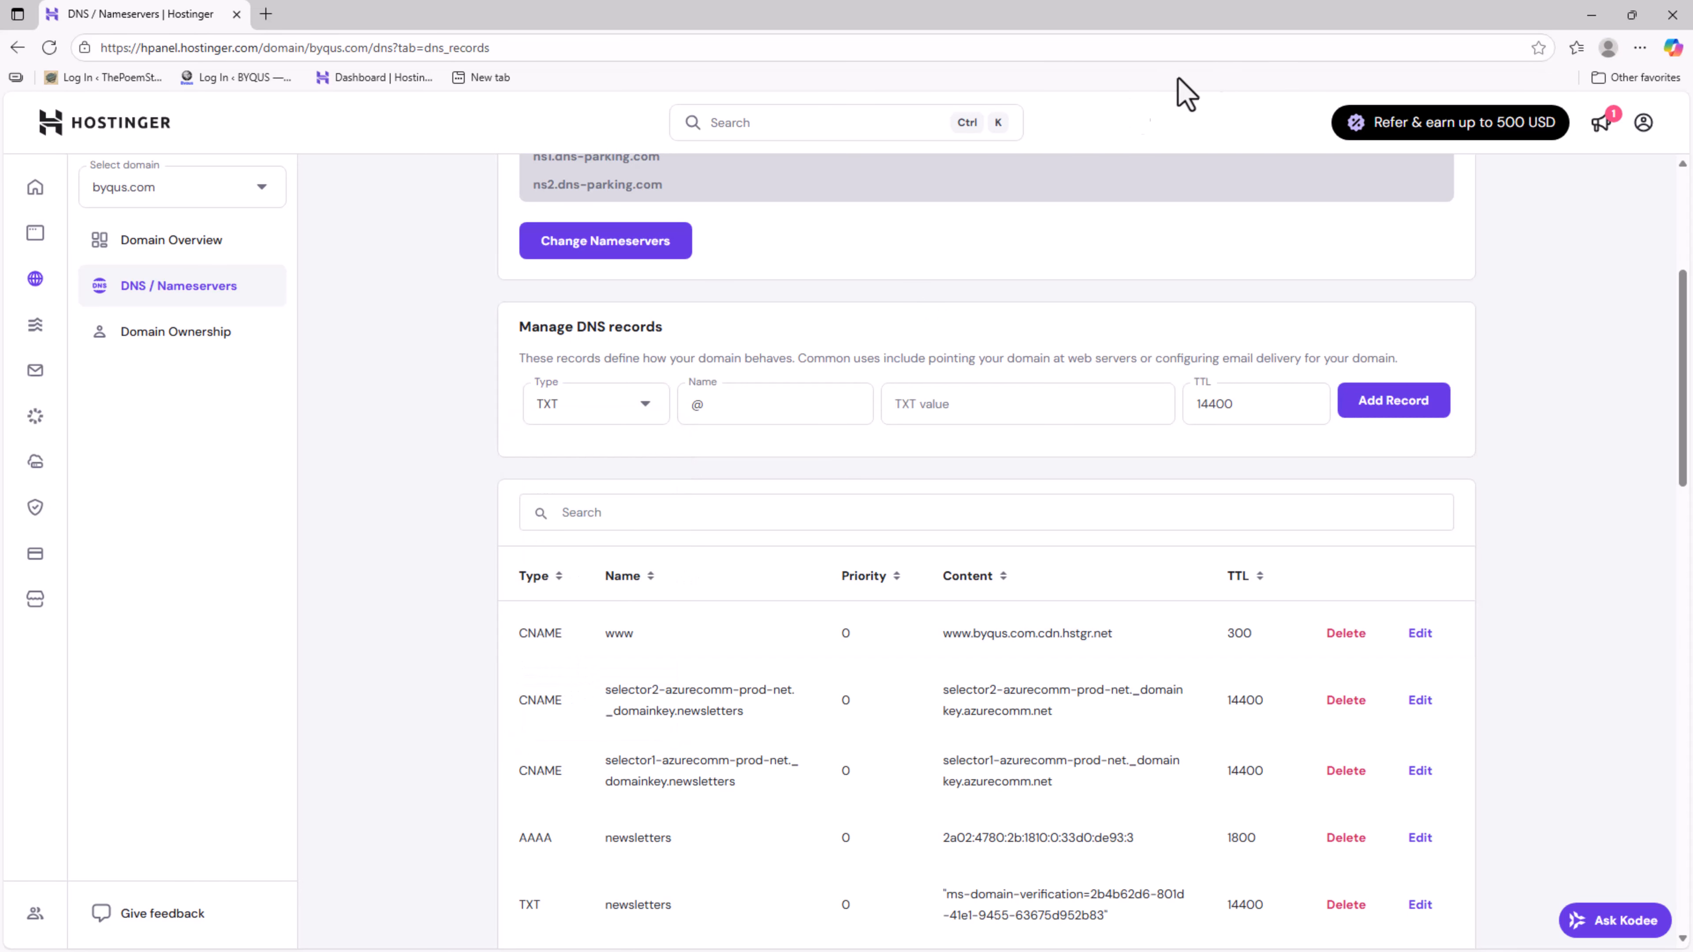
Arrange the two browser windows side by side, with the Microsoft 365 domain wizard beside Hostinger's DNS settings, and extend the wizard to full screen height.
drag(1275, 16, 1667, 27)
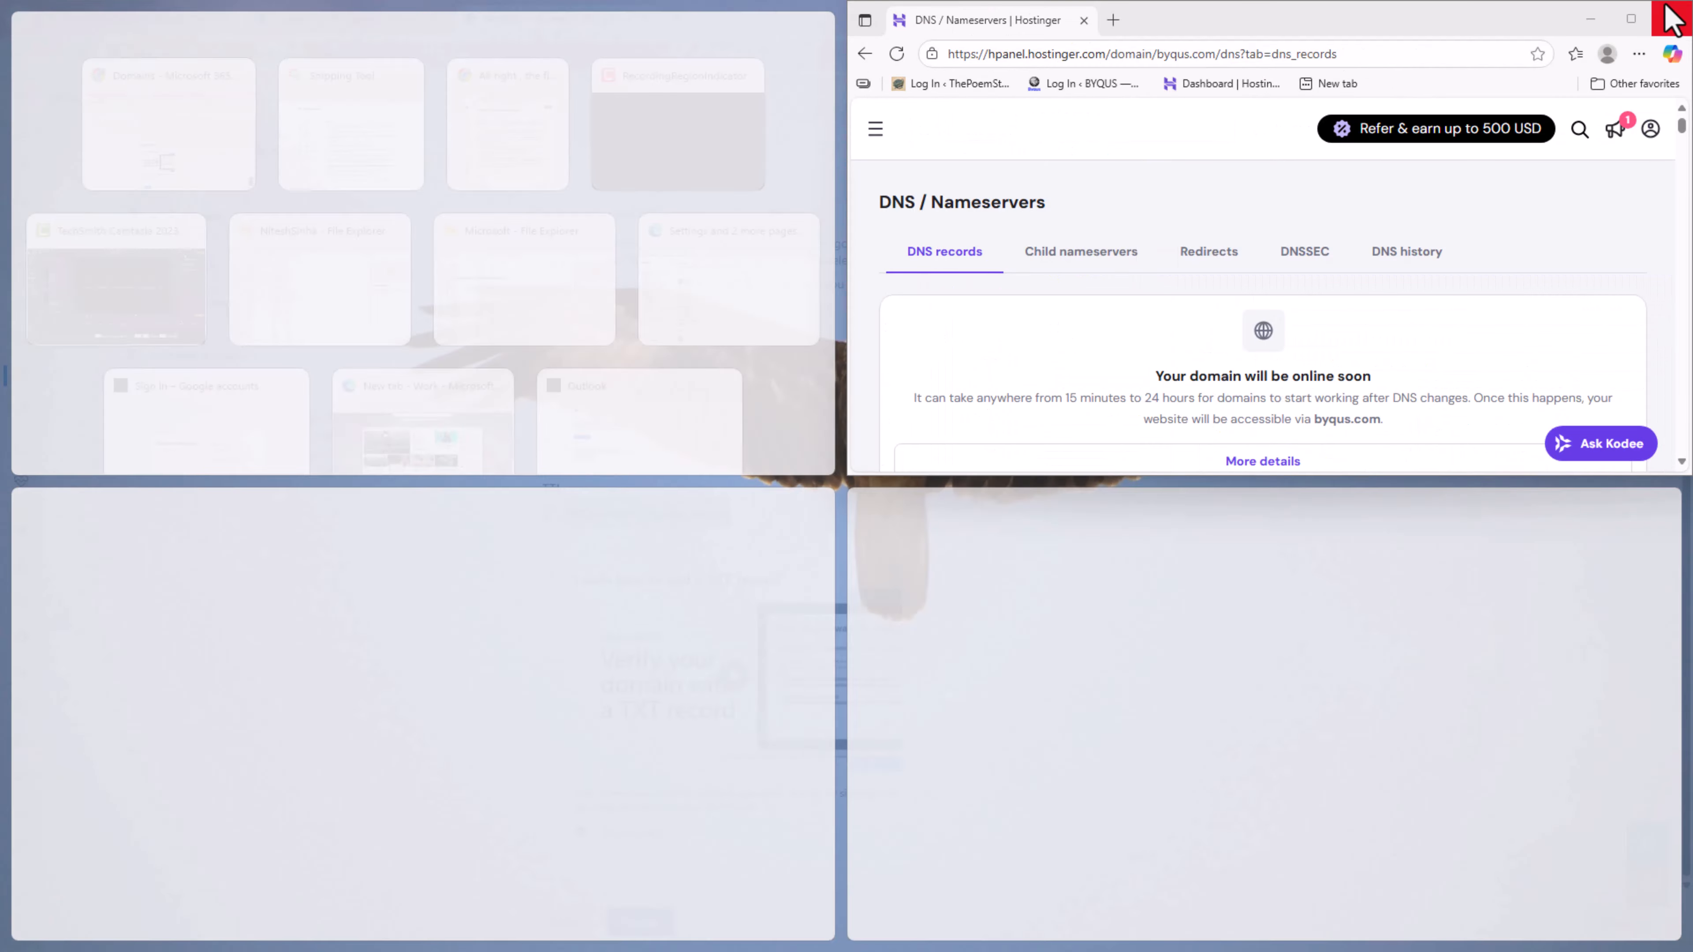
drag(1310, 36, 740, 90)
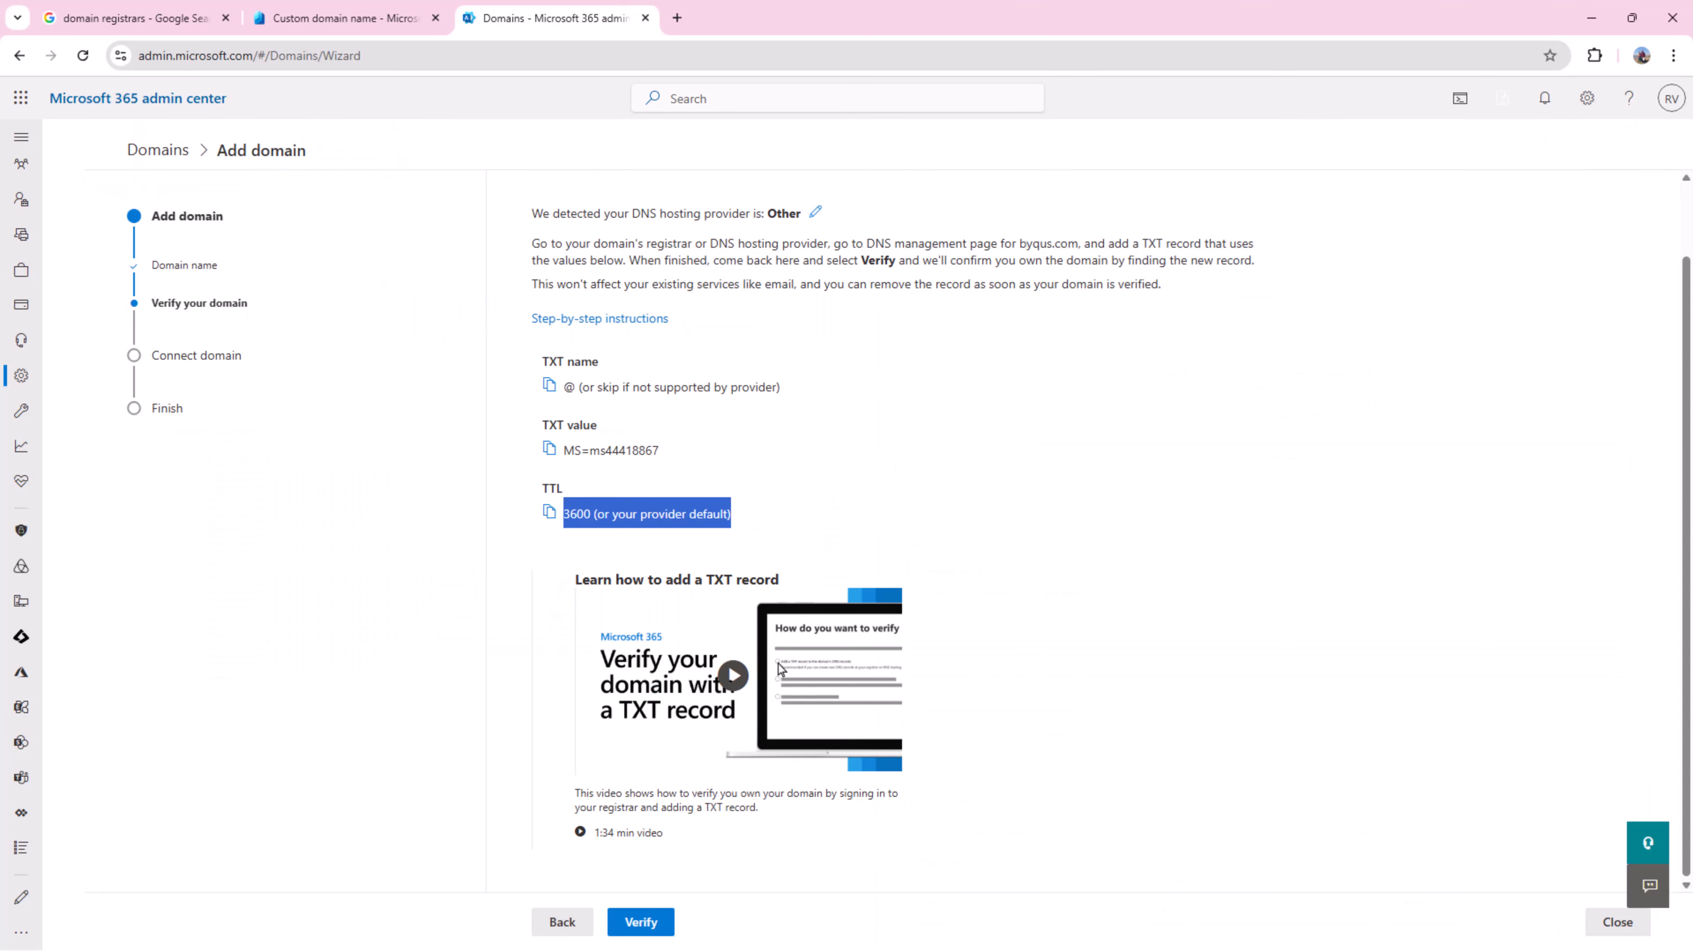
drag(699, 30, 282, 5)
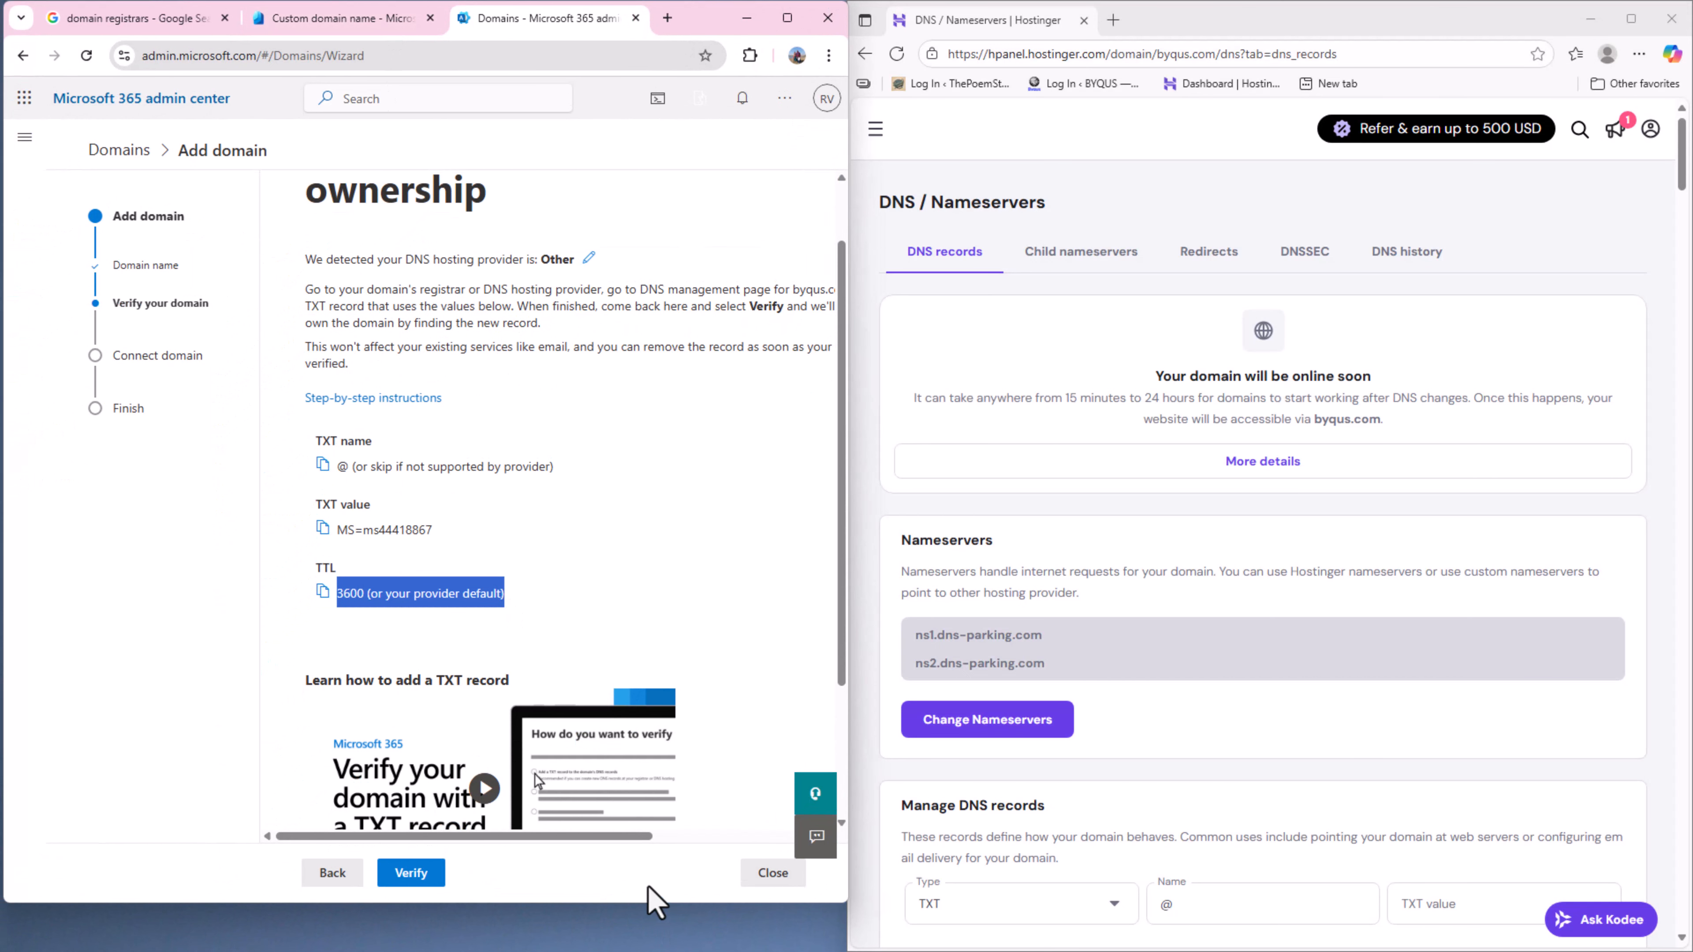
drag(650, 902, 655, 945)
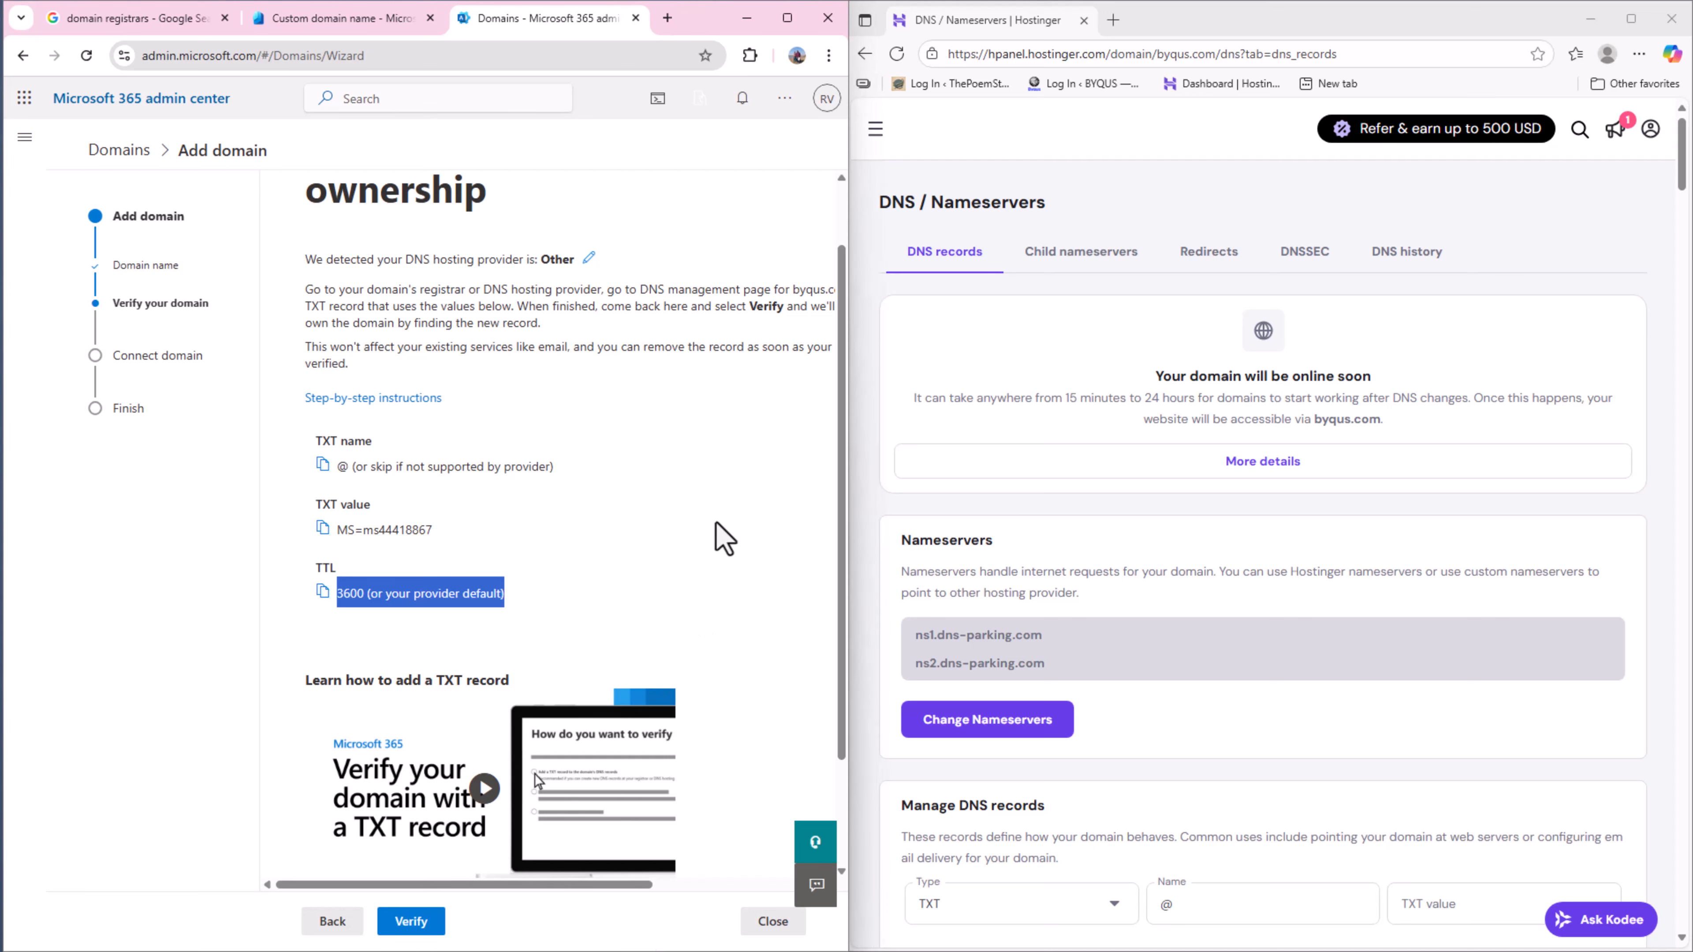
Compare the TXT name @ required by Microsoft 365 with the name in Hostinger's new TXT record form, highlighting both.
scroll(1223, 574, down, 8)
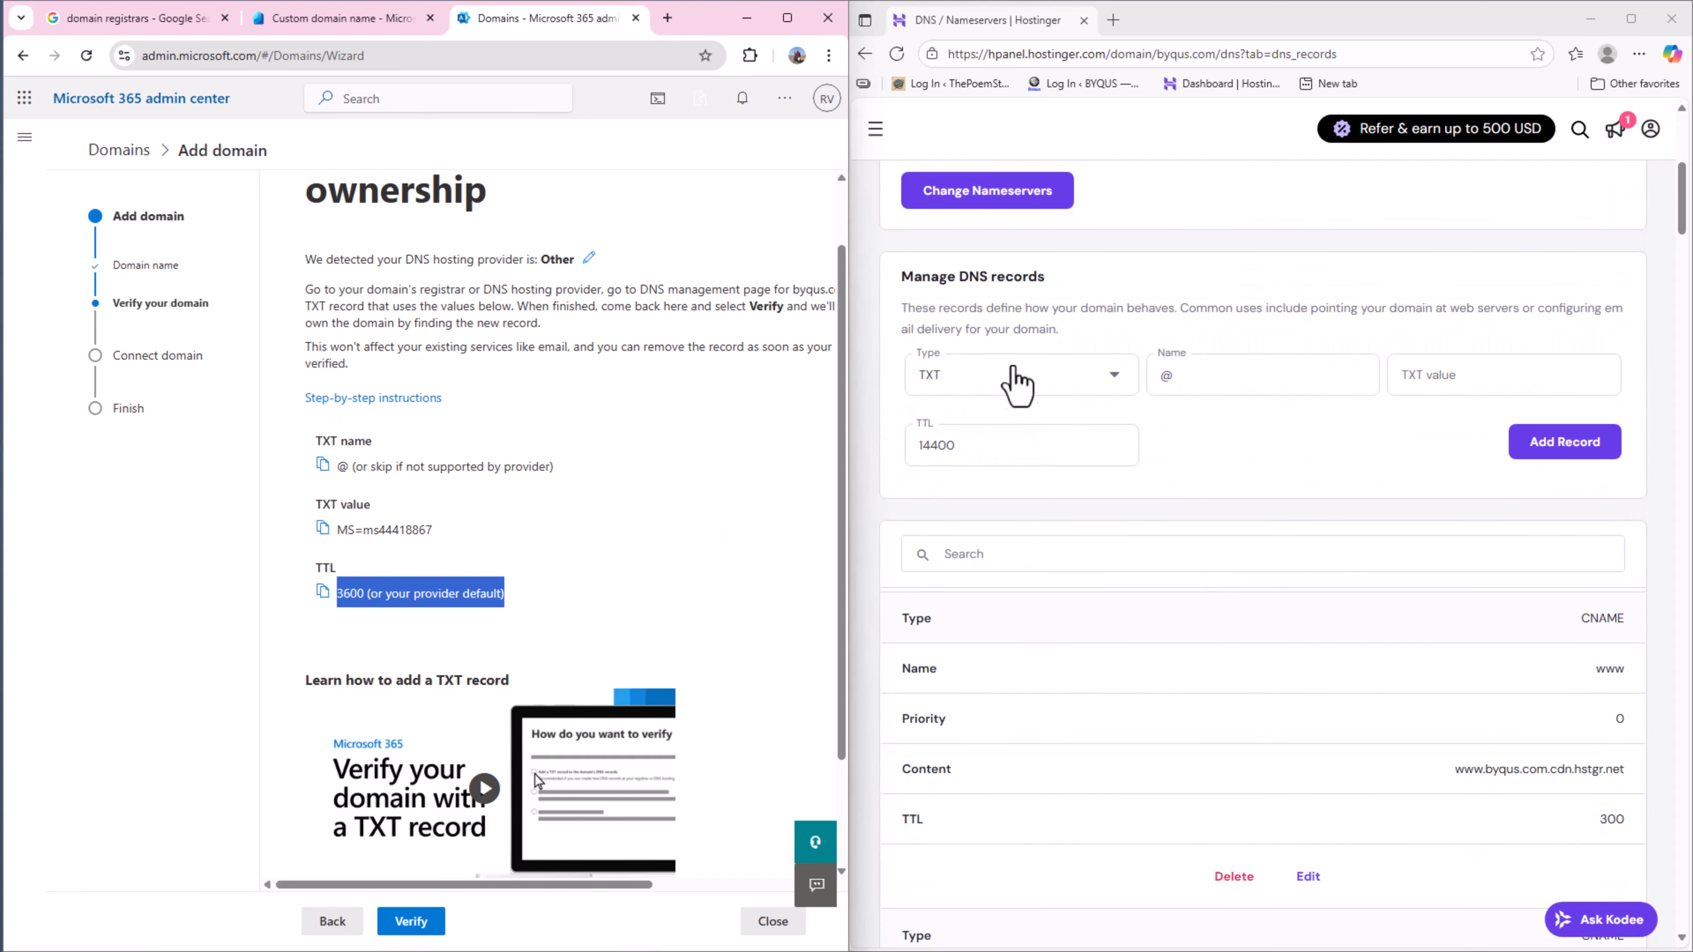
click(323, 464)
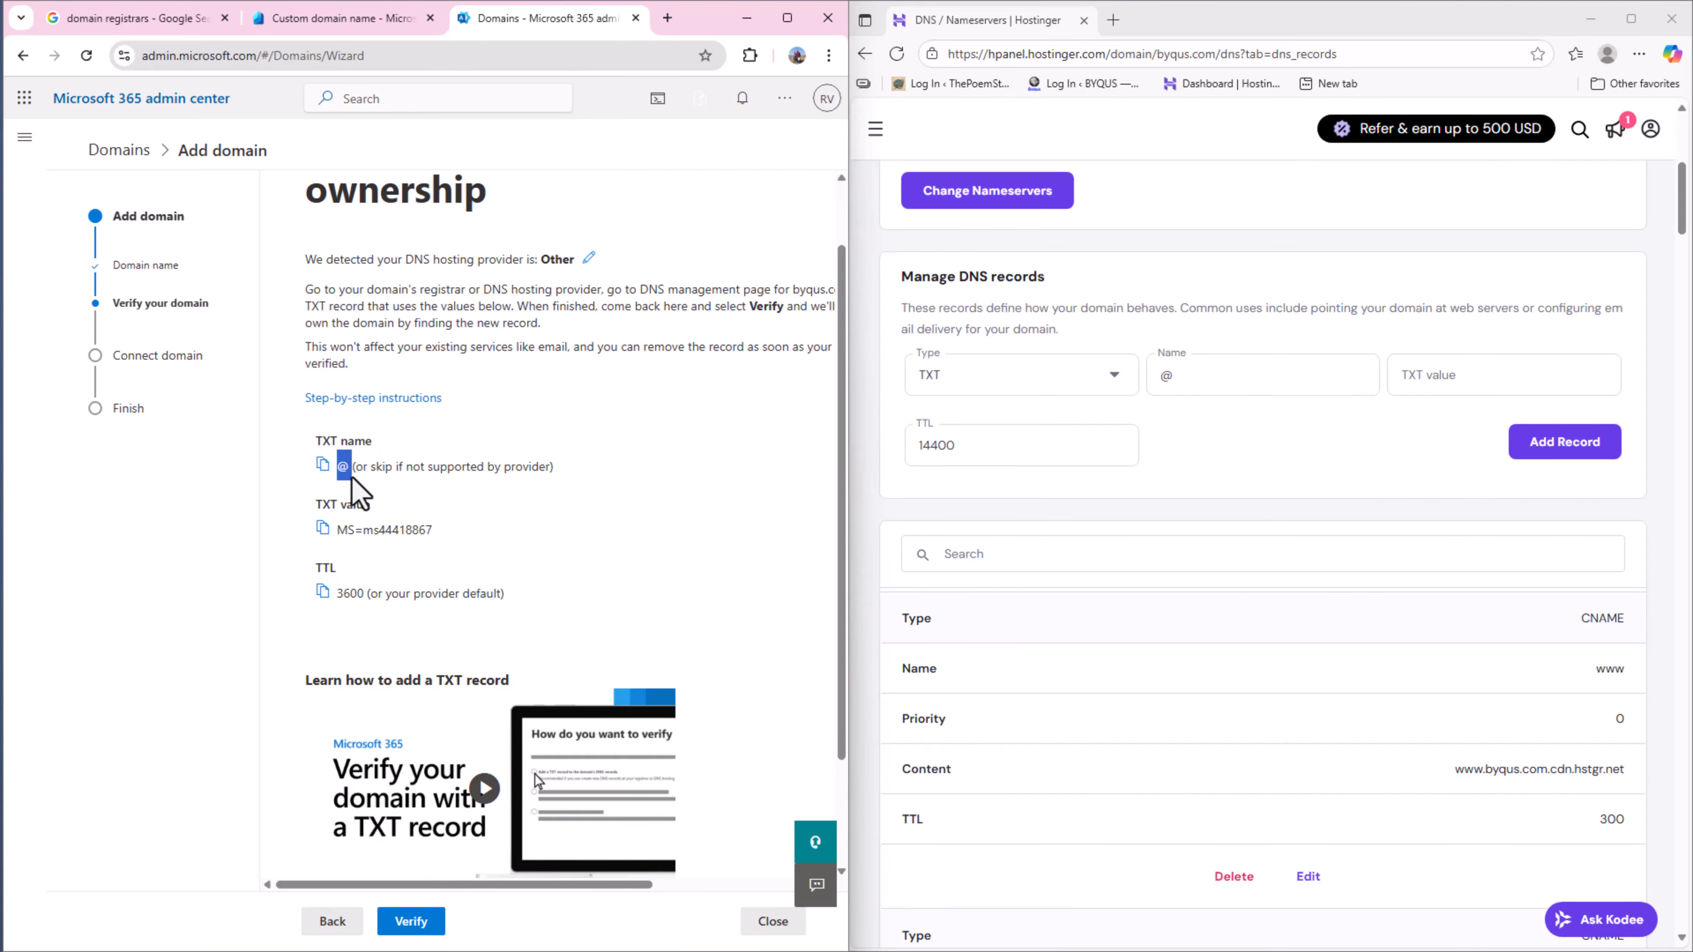
click(1209, 374)
double_click(1166, 375)
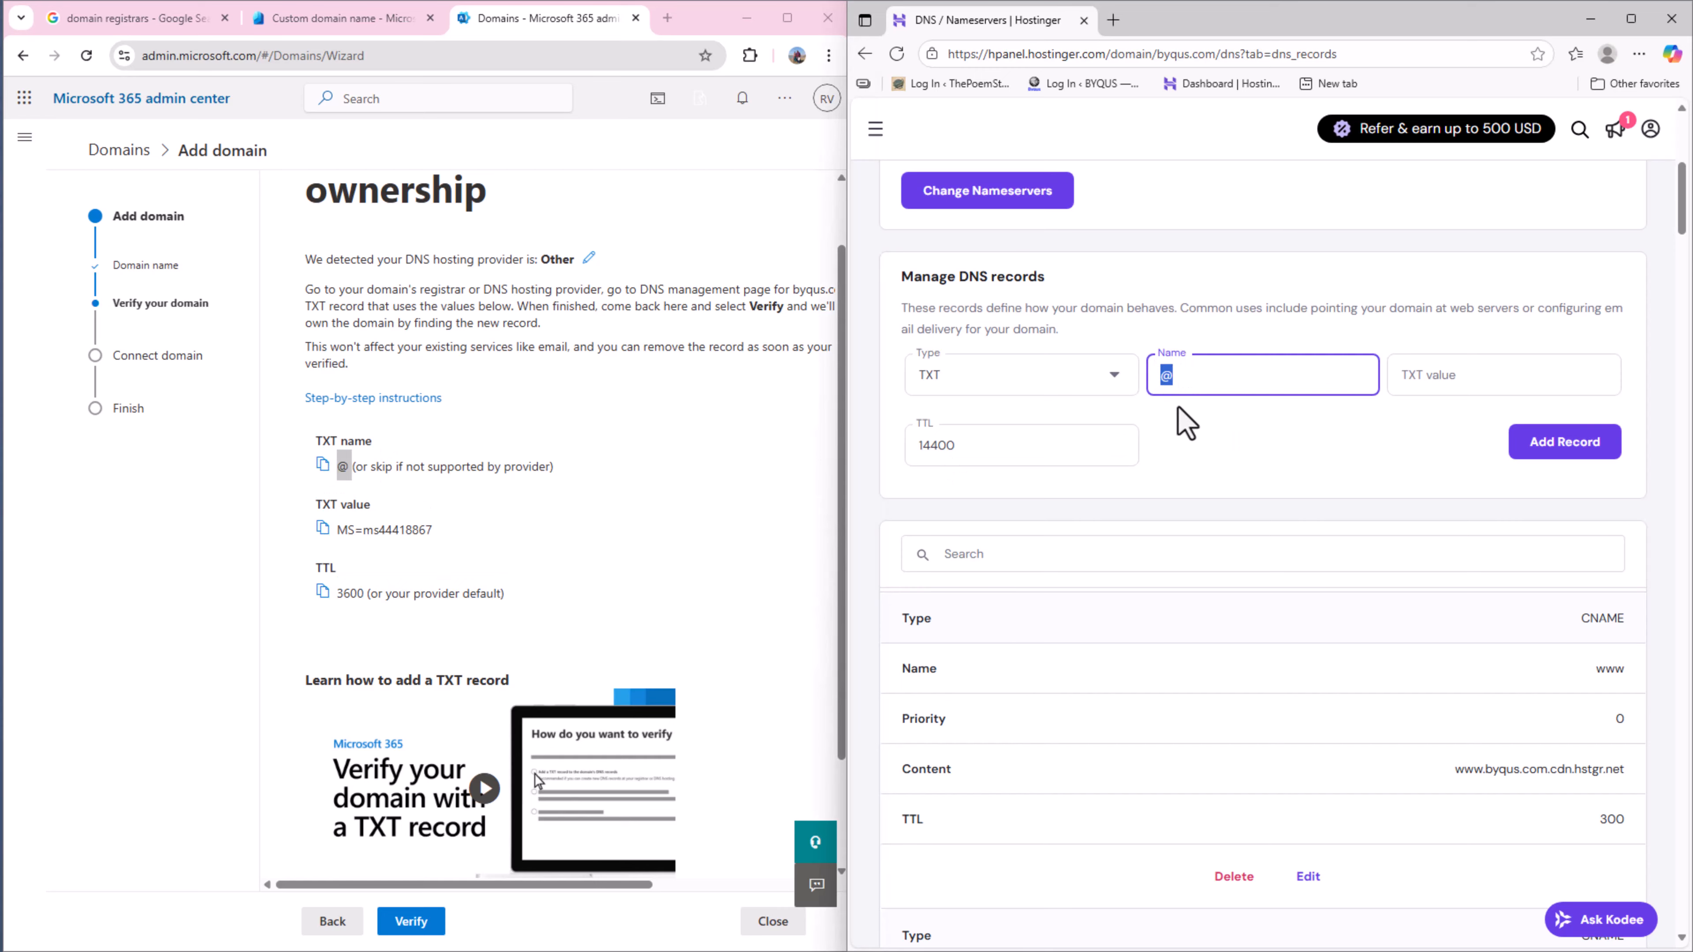
click(1193, 425)
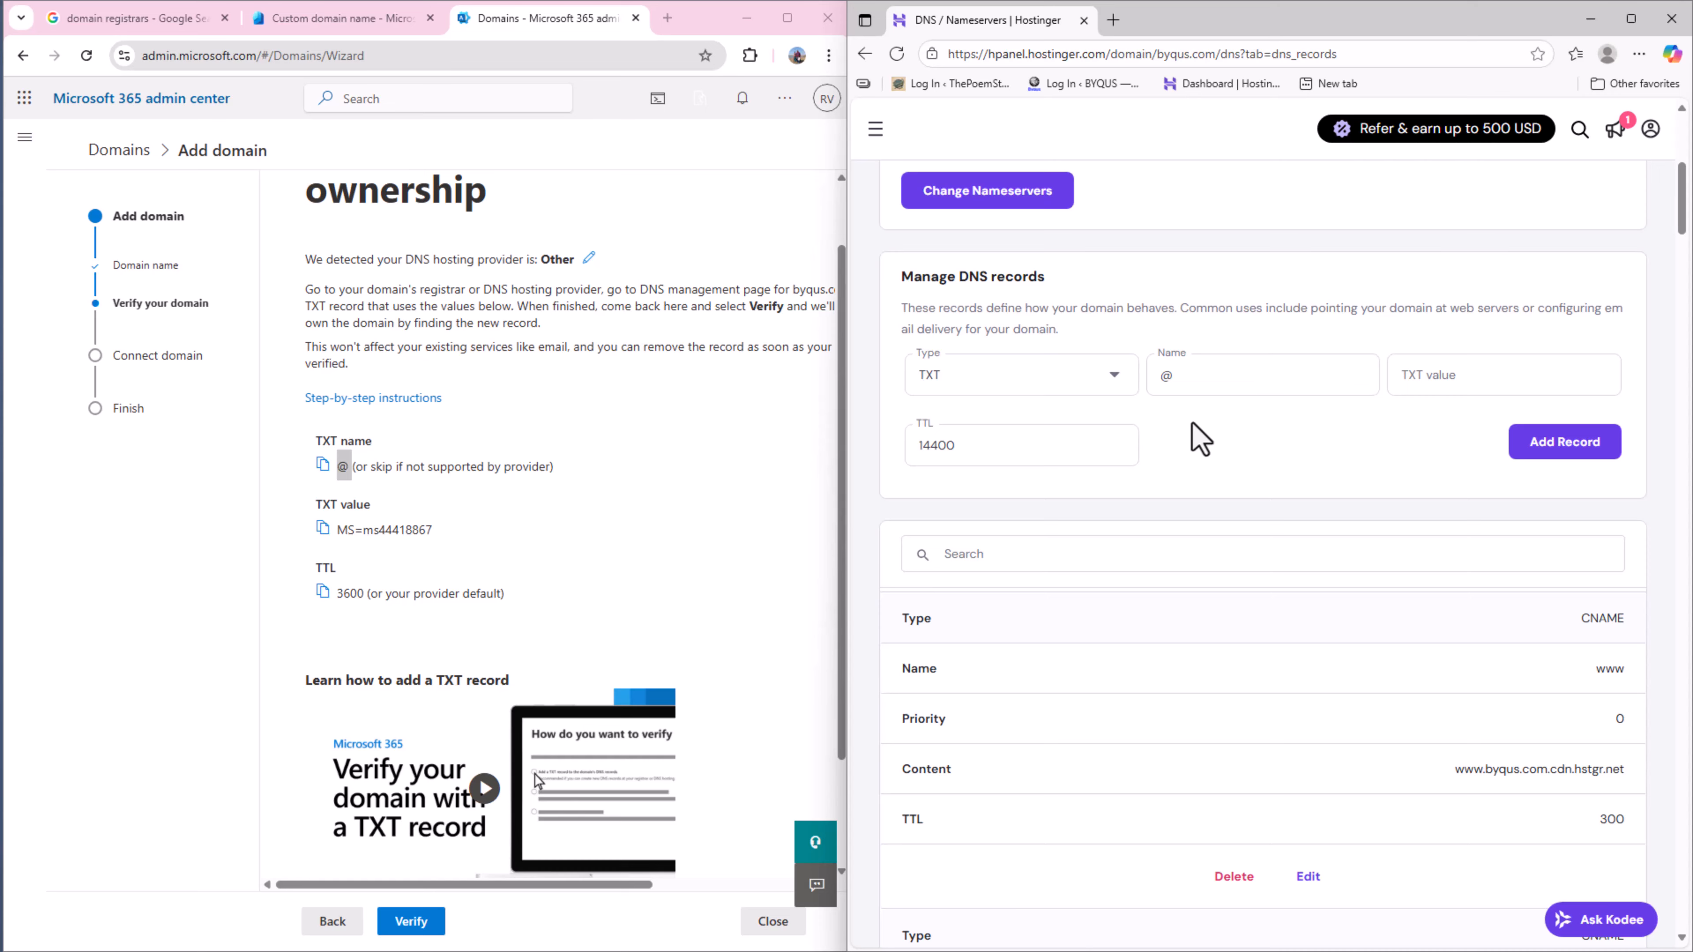
Try replacing the new TXT record's name with abc, and clear the entry again.
drag(1201, 377, 1145, 378)
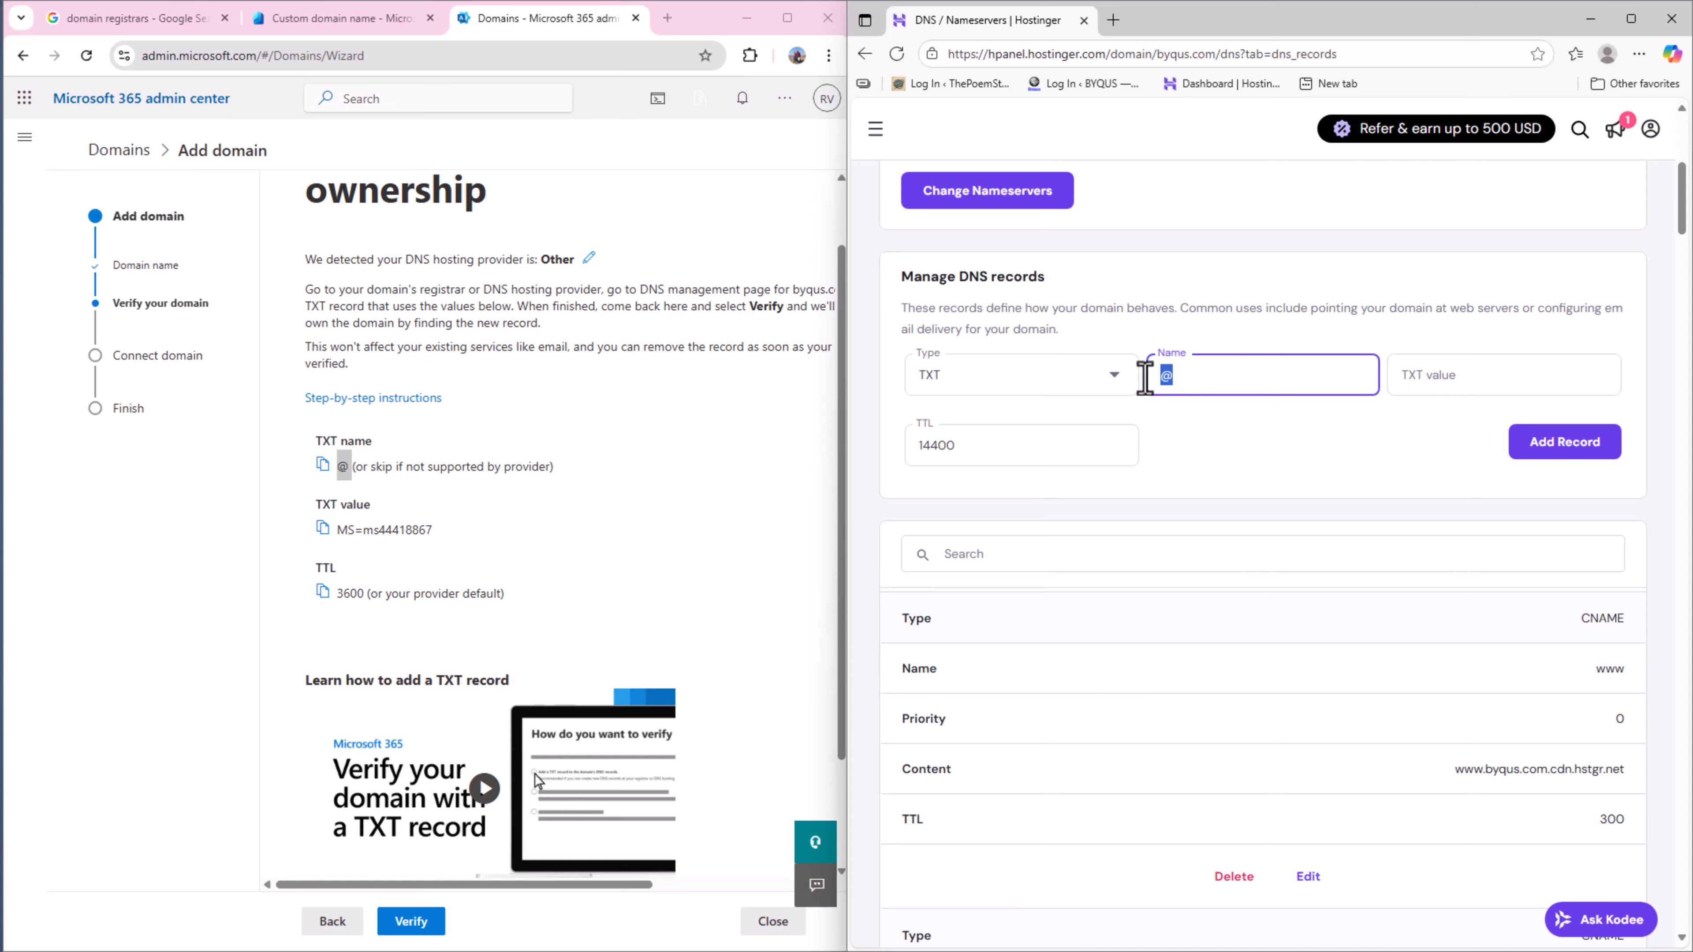
text(abc)
key(BackSpace)
key(BackSpace)
key(BackSpace)
click(1242, 445)
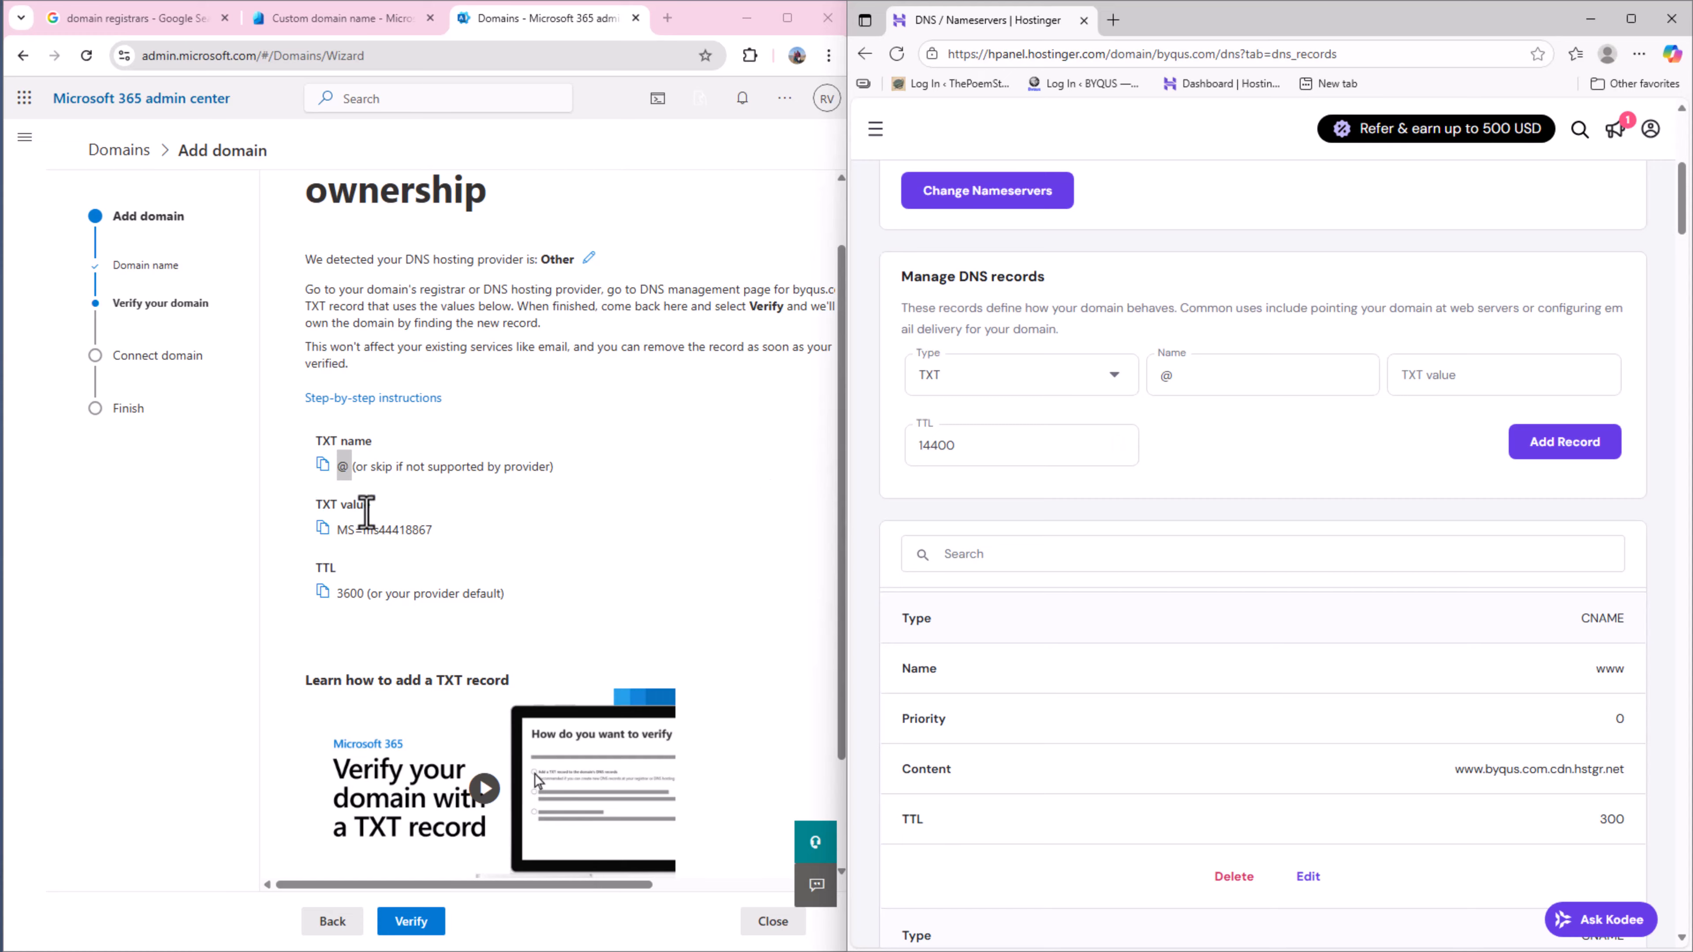
Copy the TXT verification value from the Microsoft 365 wizard and paste it as the value of Hostinger's new TXT record.
drag(338, 531, 433, 533)
key(ctrl+c)
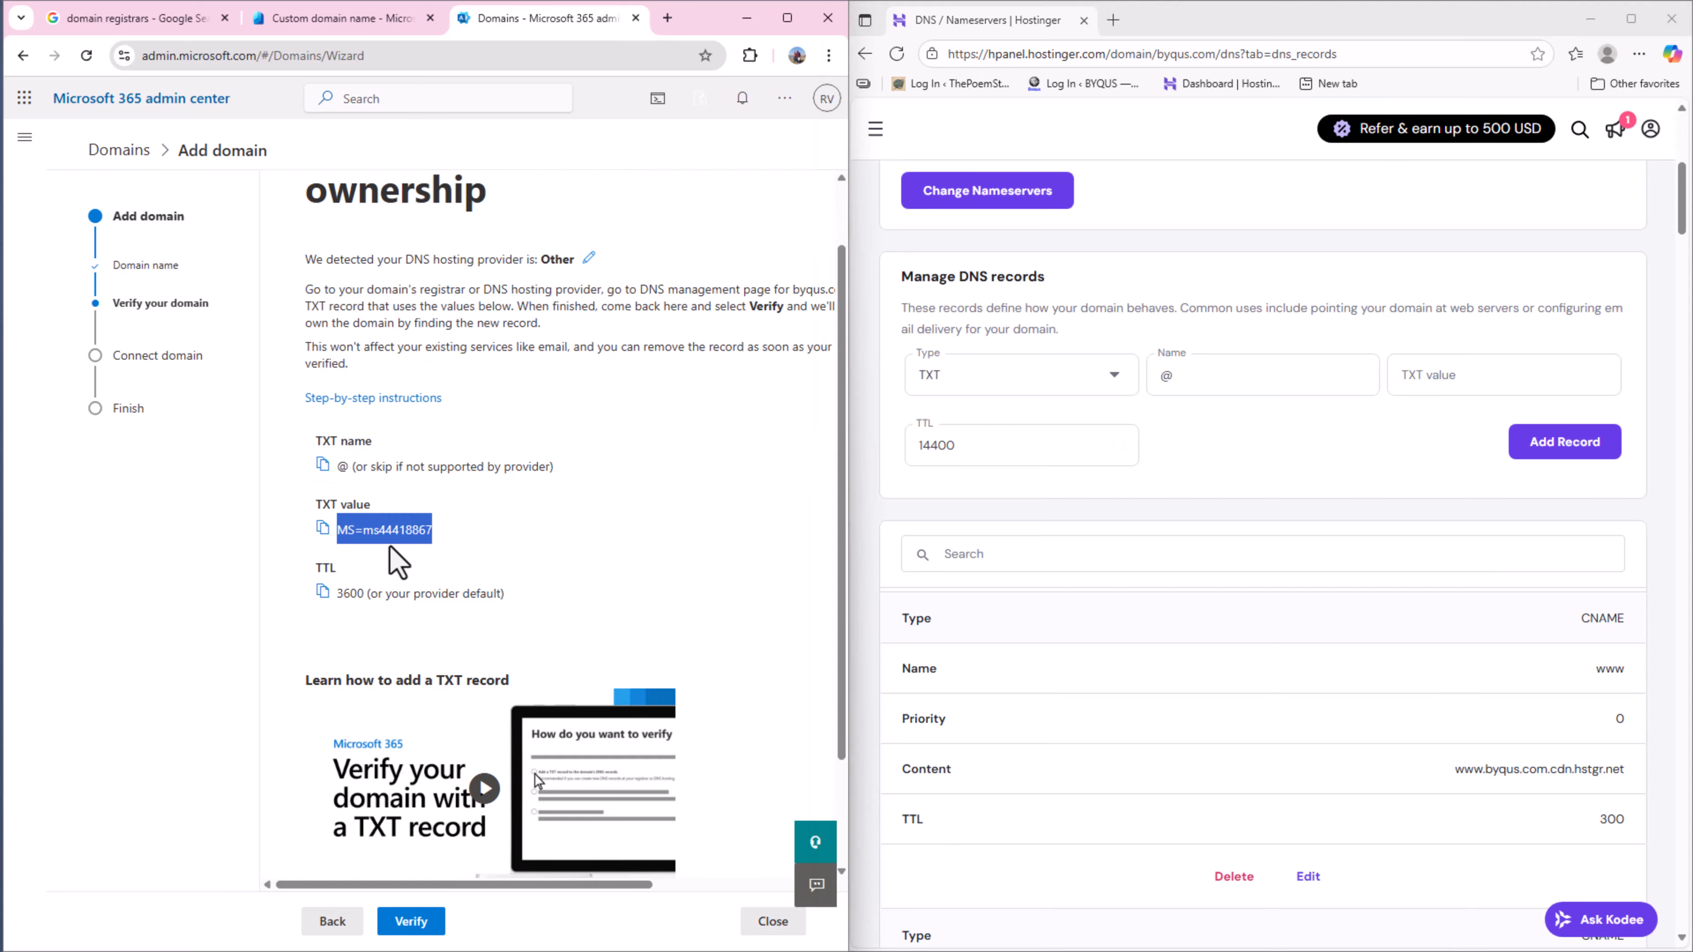
click(1469, 375)
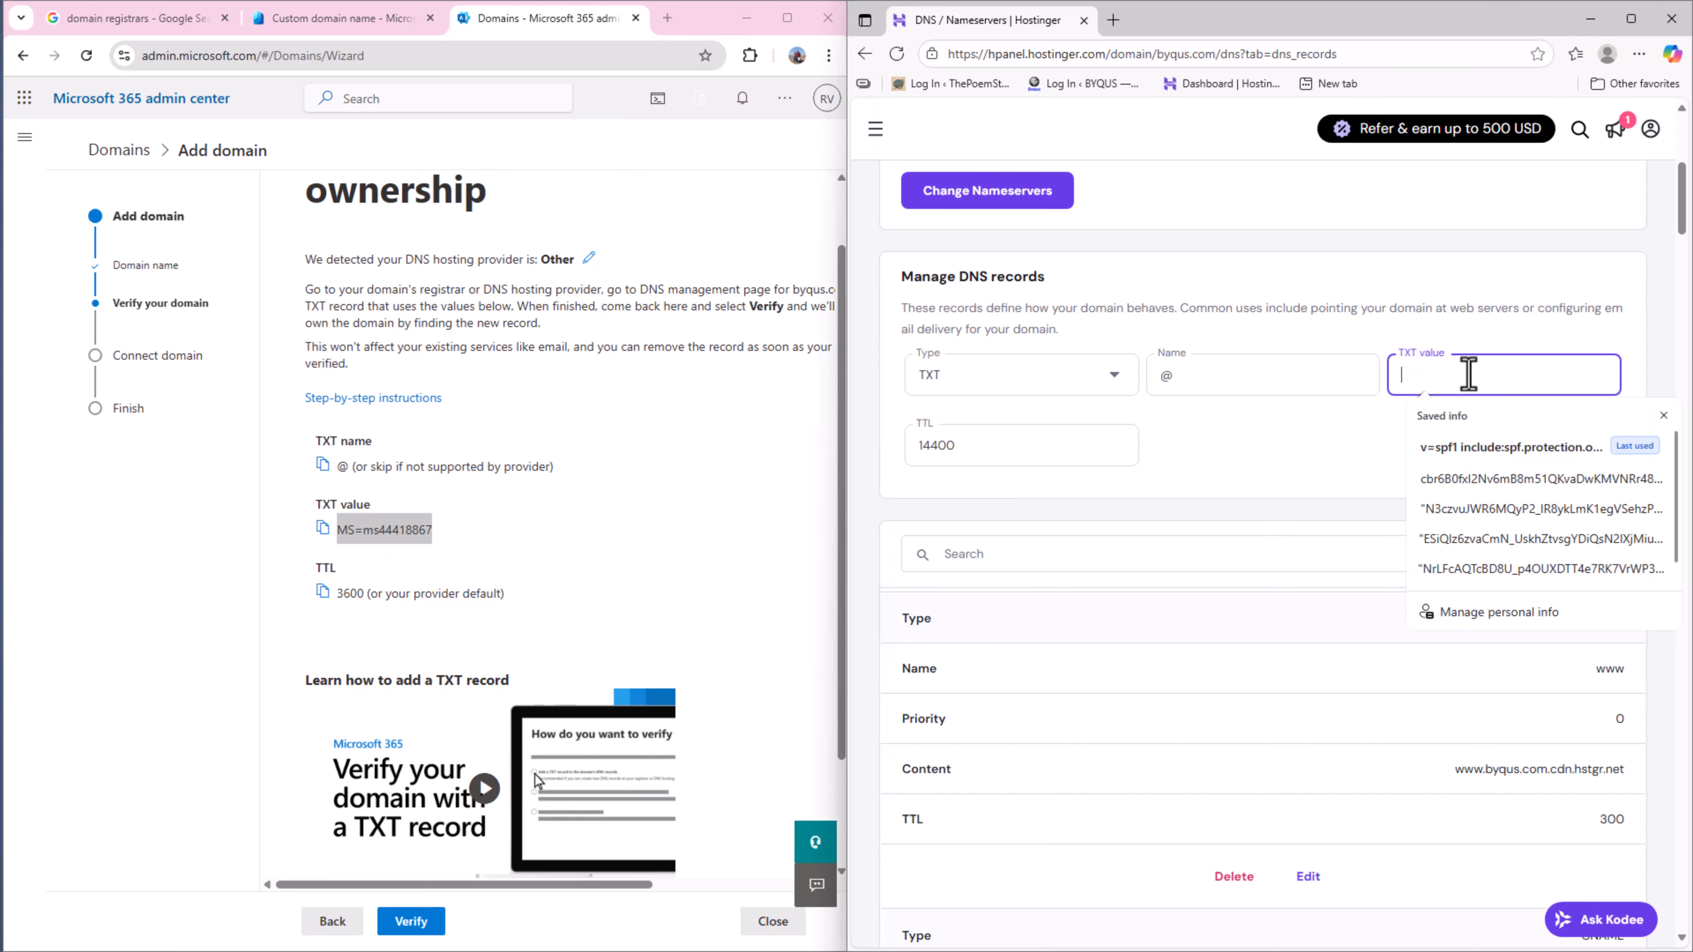
key(ctrl+v)
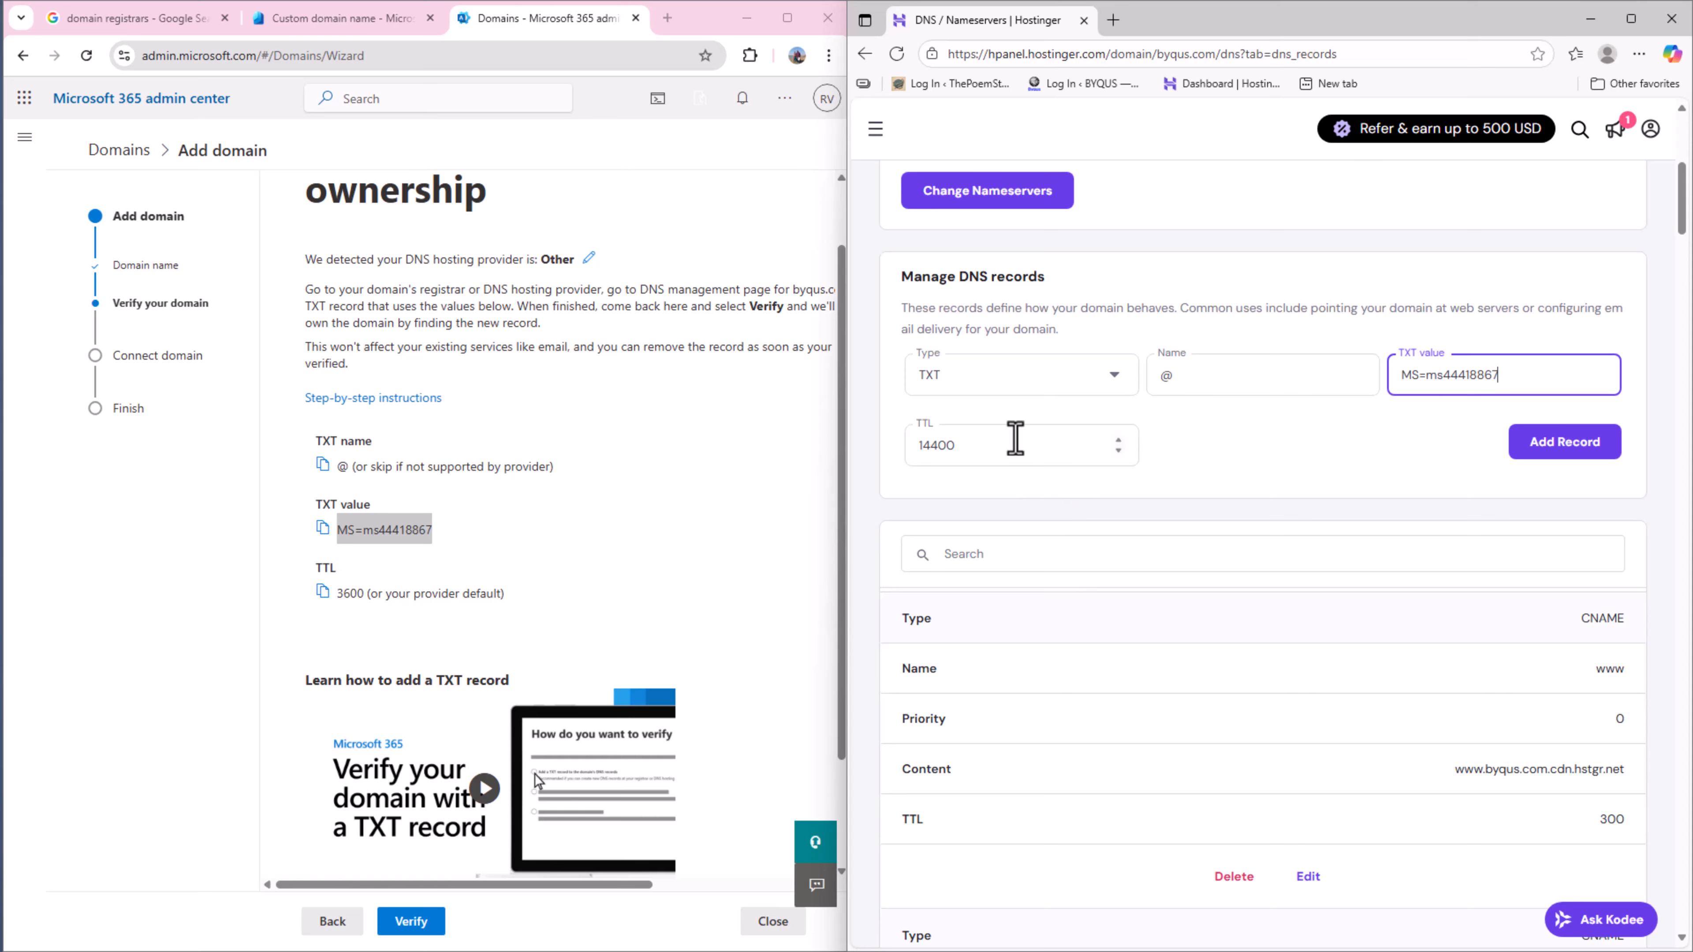
Set the new TXT record's TTL to 3600 and add the record to byqus.com.
double_click(1013, 440)
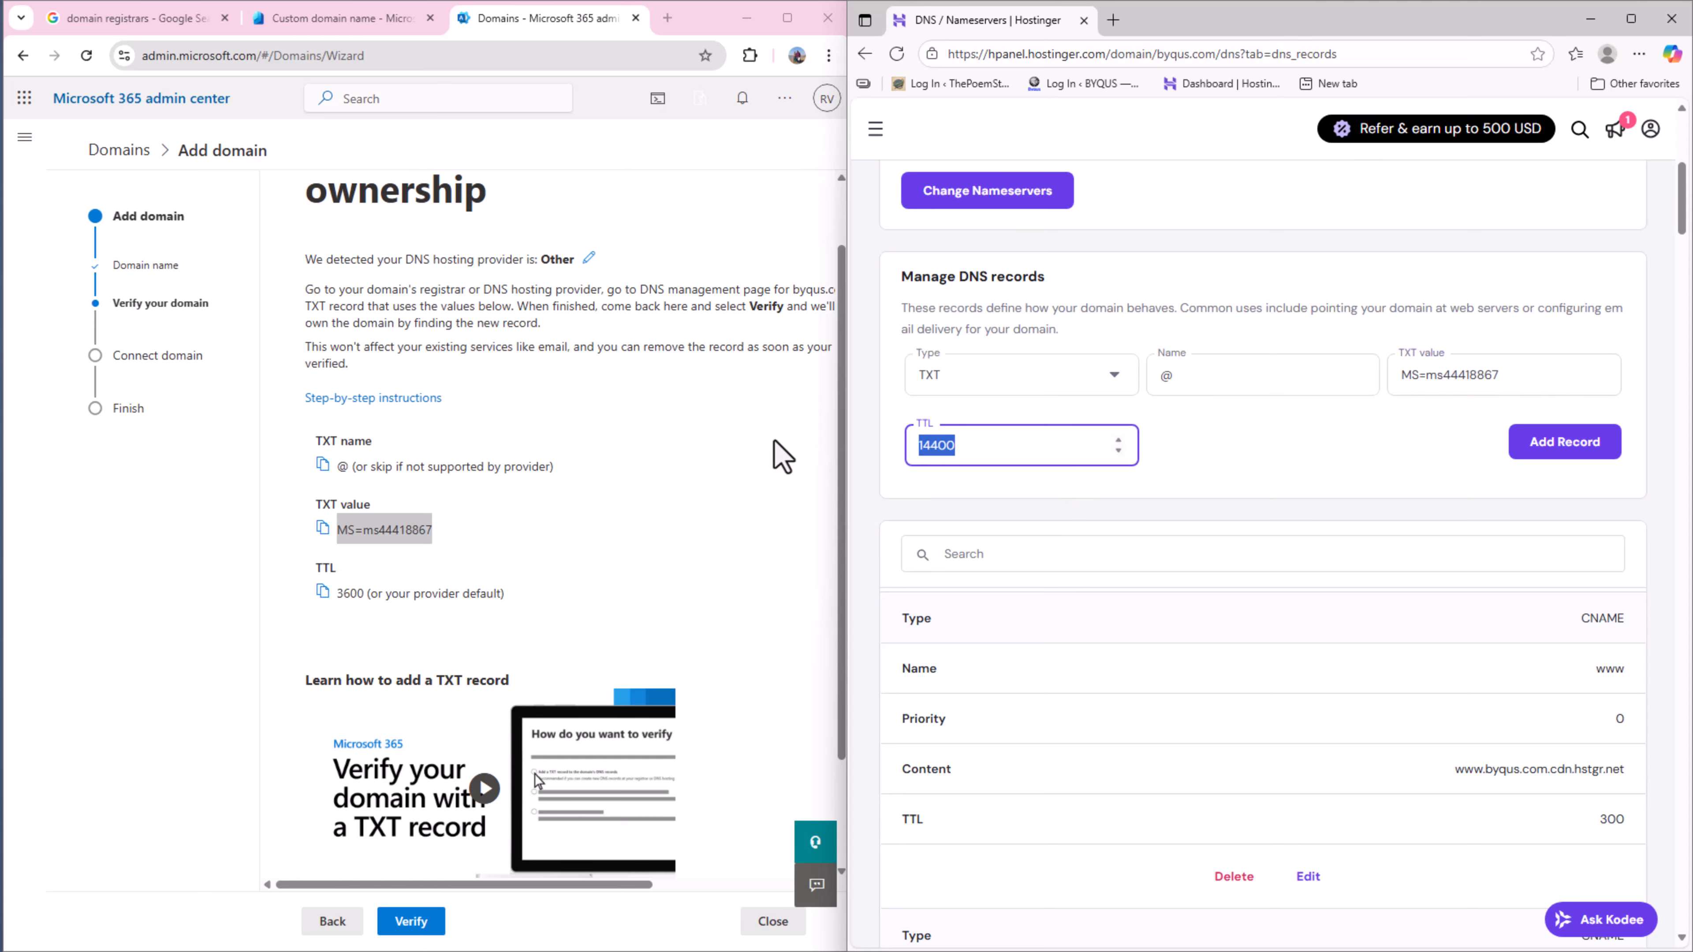
text(36)
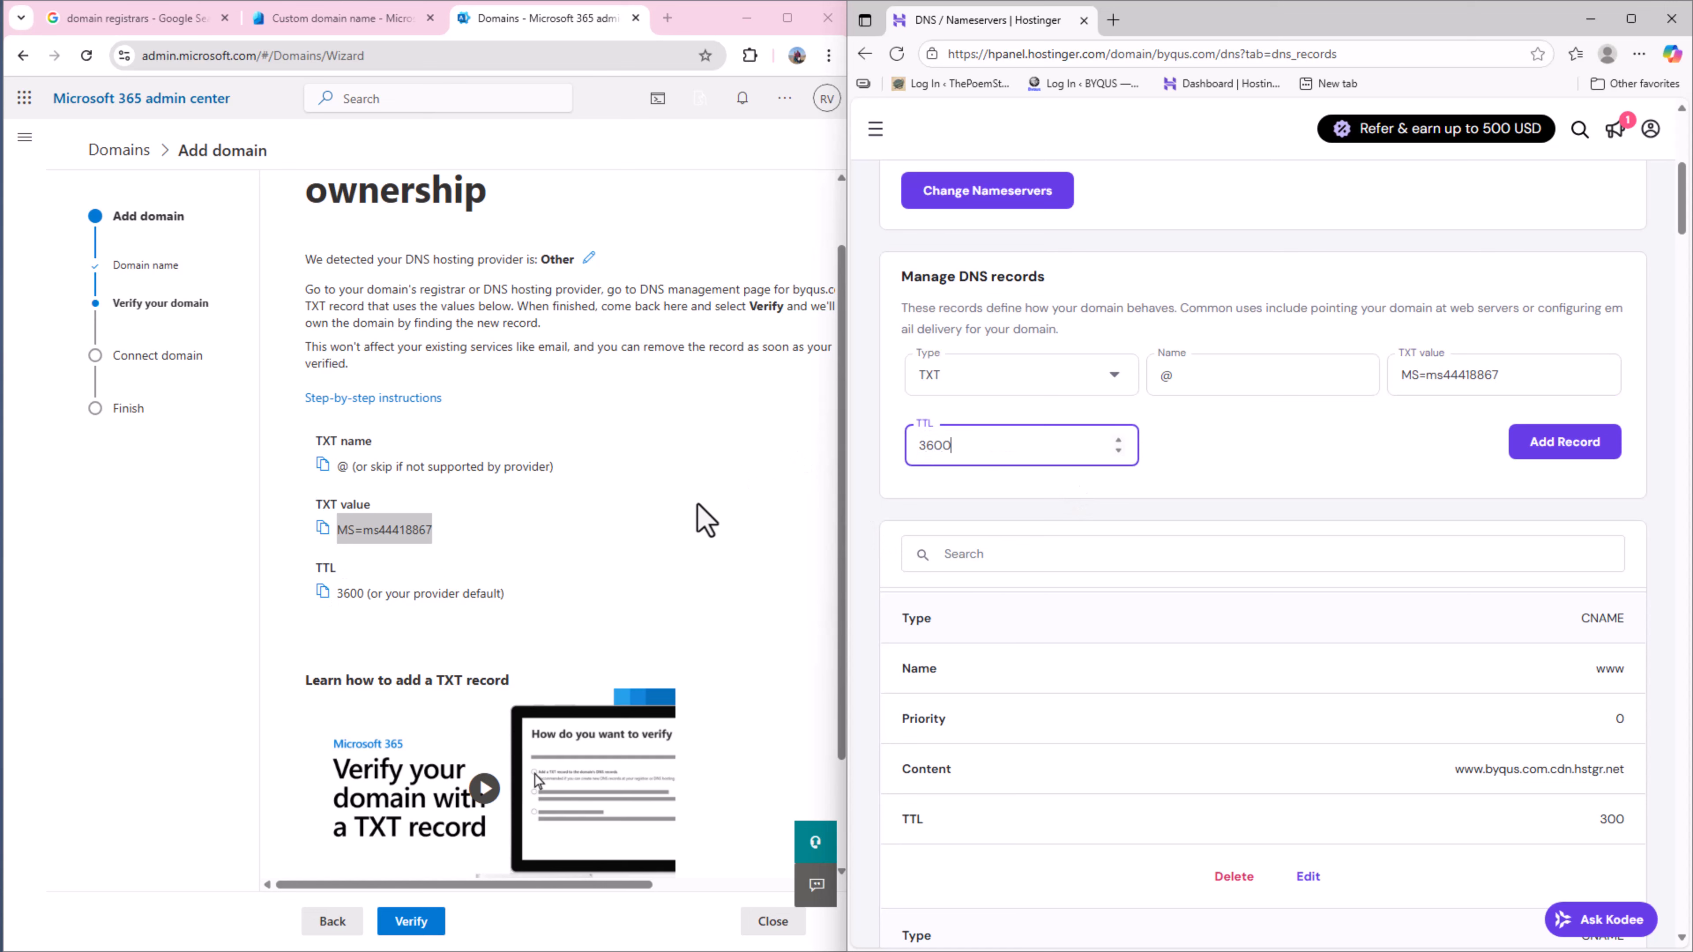
click(1592, 448)
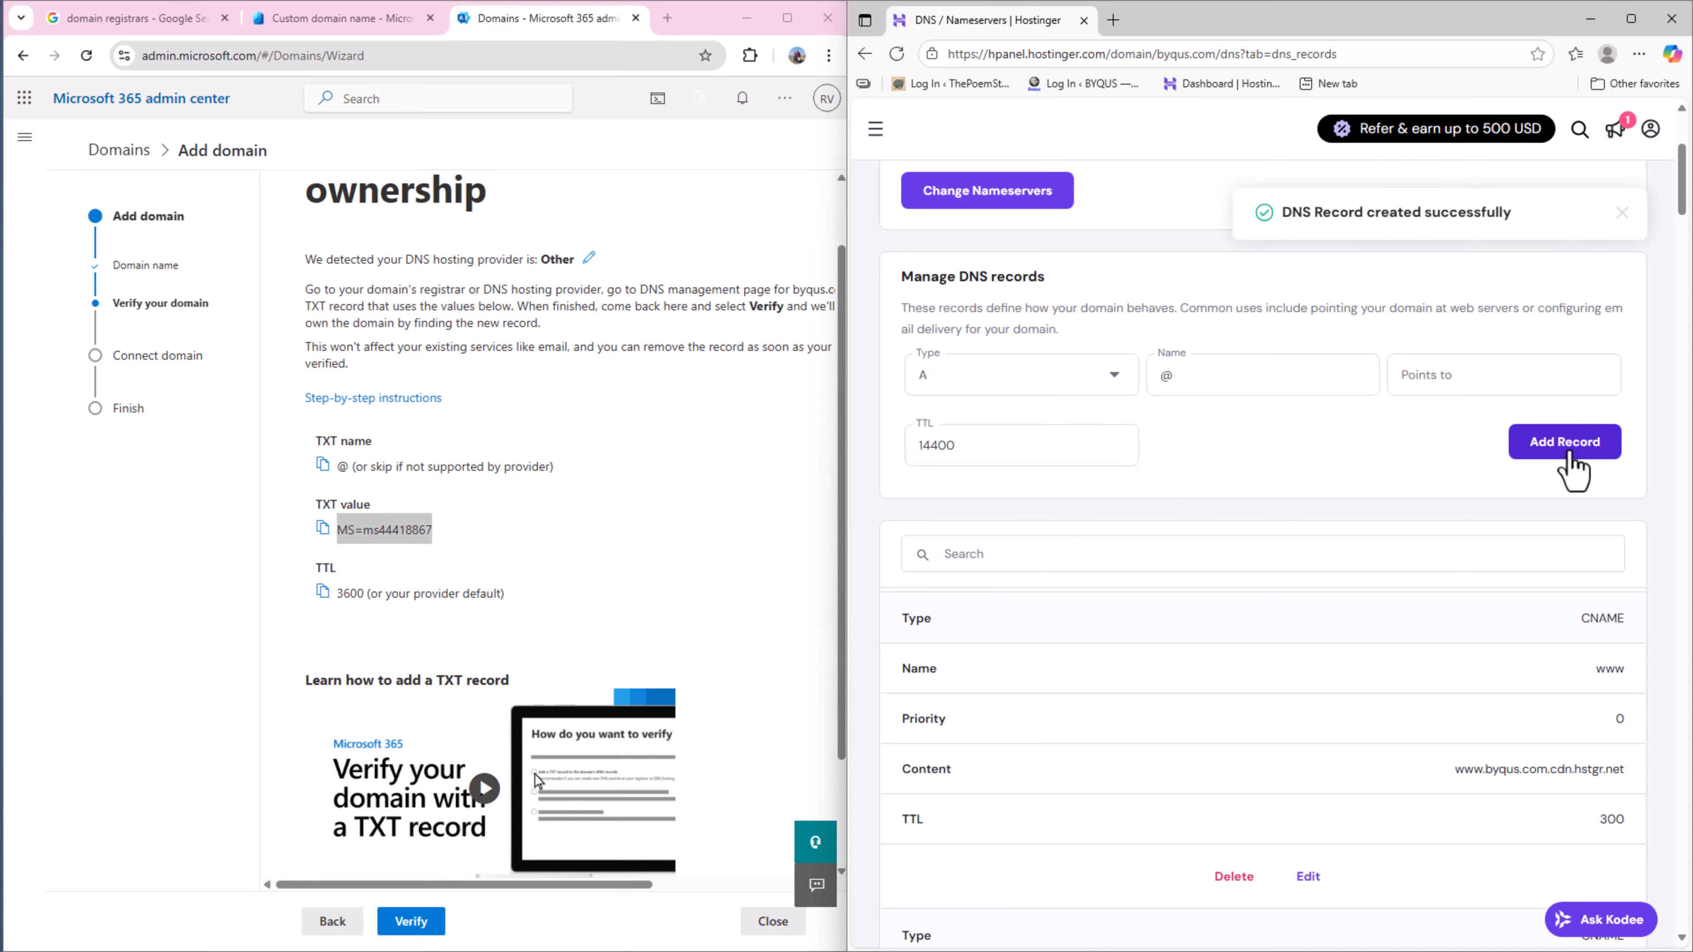
drag(1291, 210, 1521, 221)
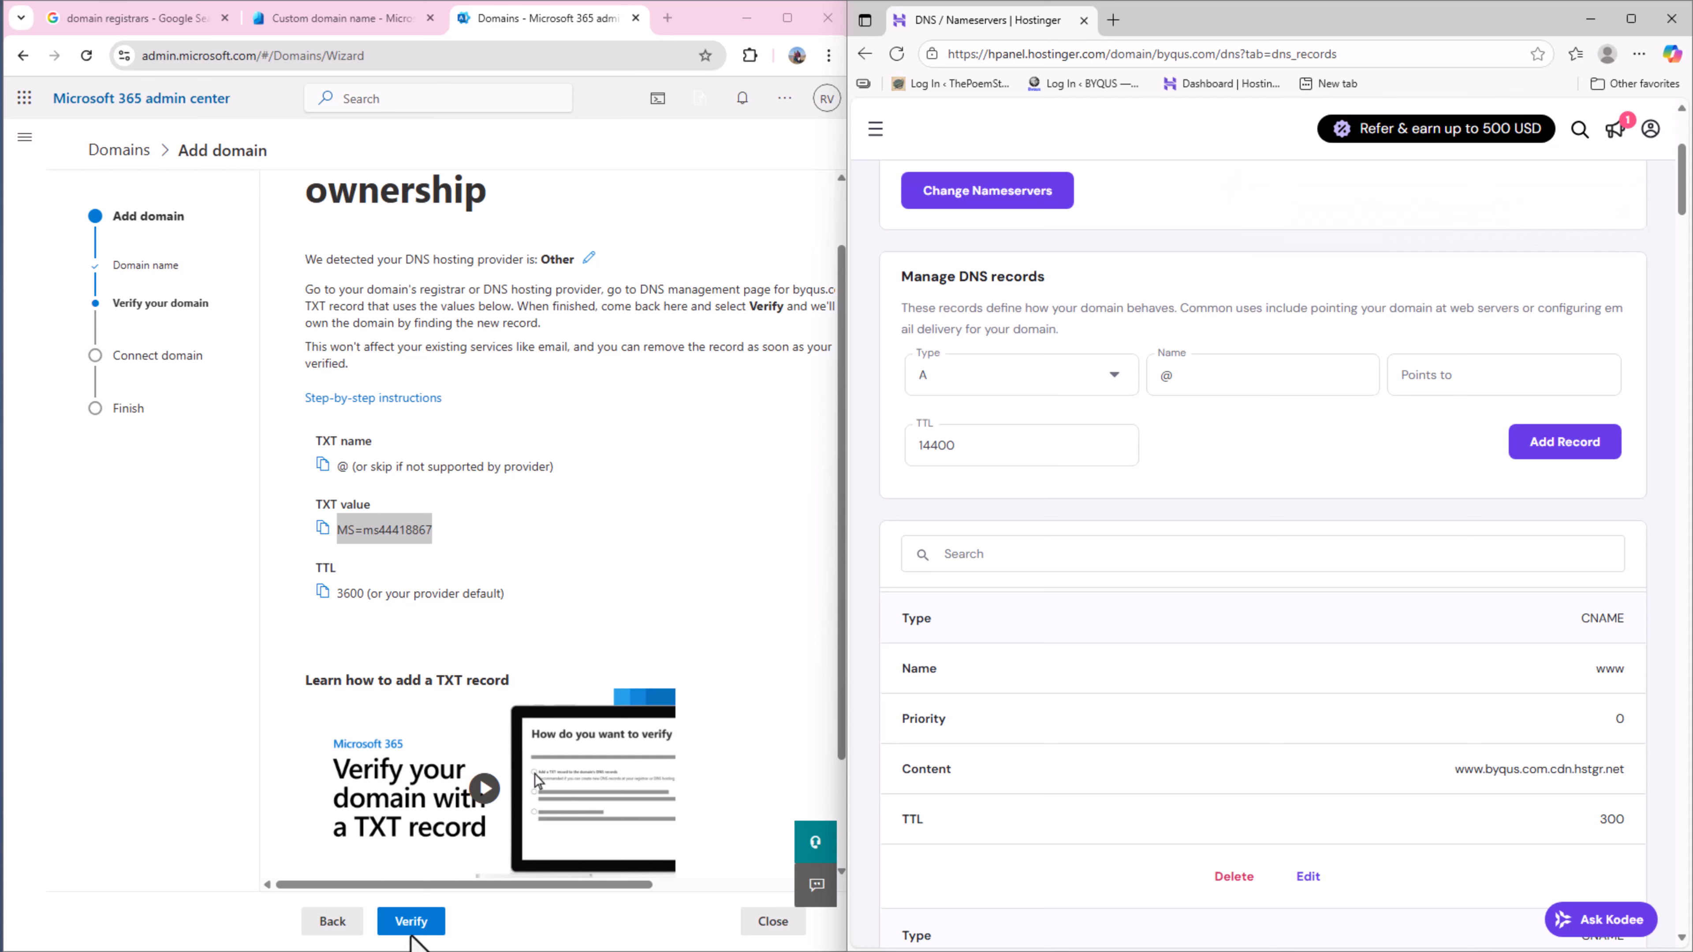
Verify ownership of byqus.com in Microsoft 365 and continue to connect the domain by adding your own DNS records.
click(413, 922)
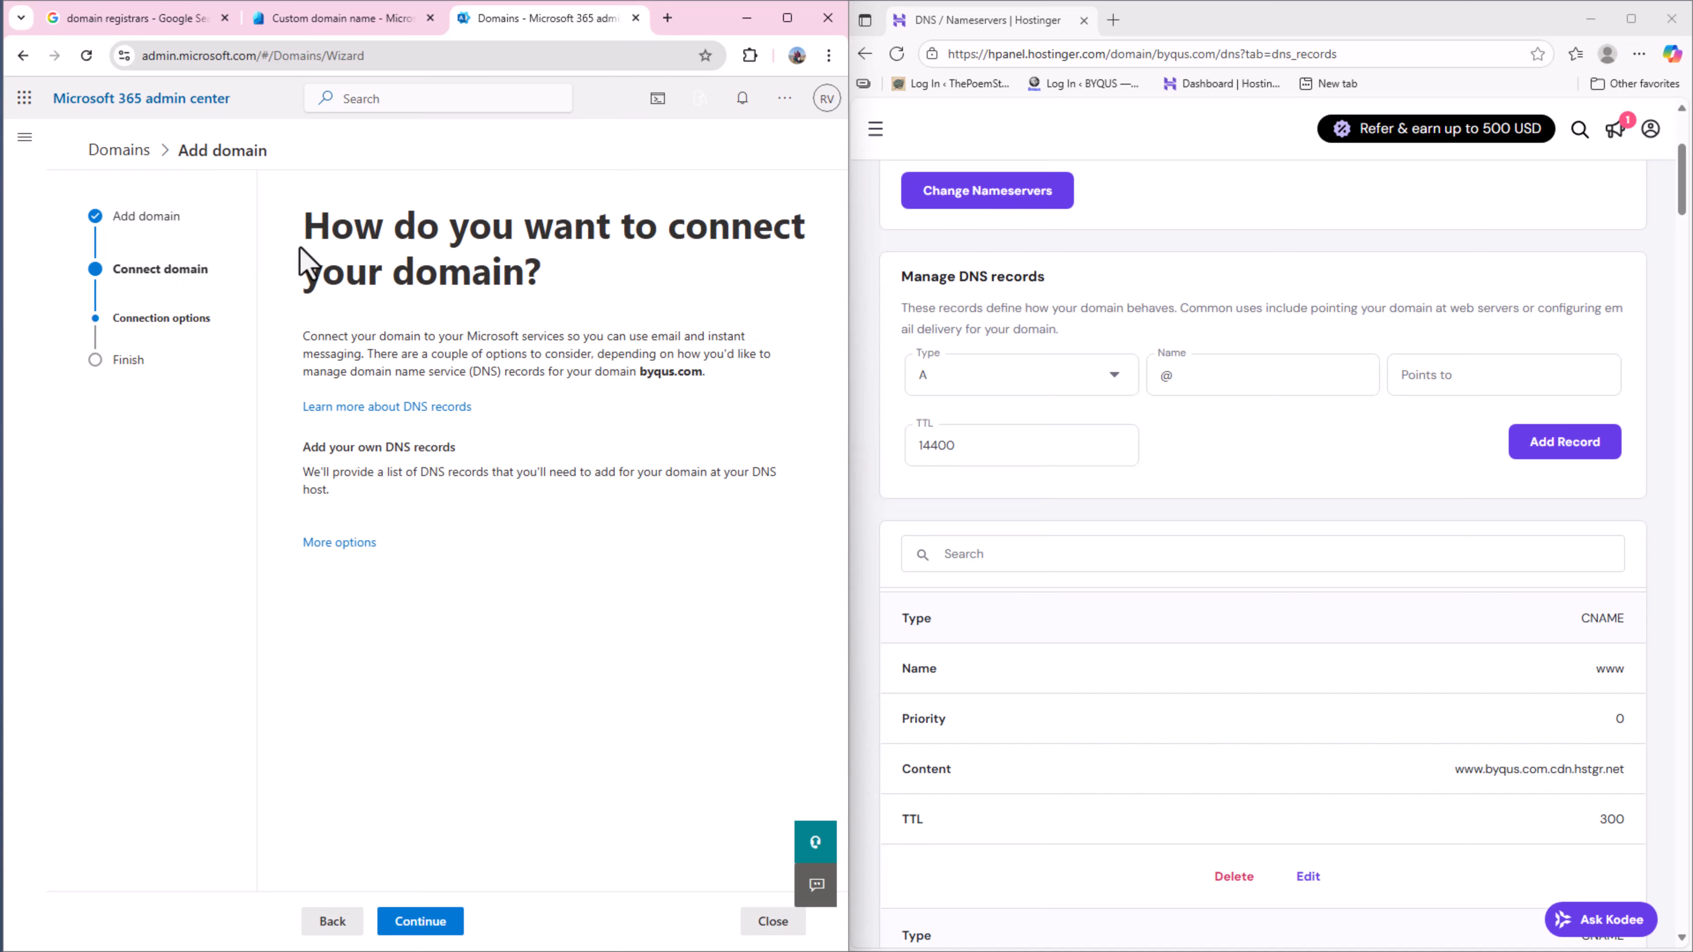
drag(322, 234, 586, 333)
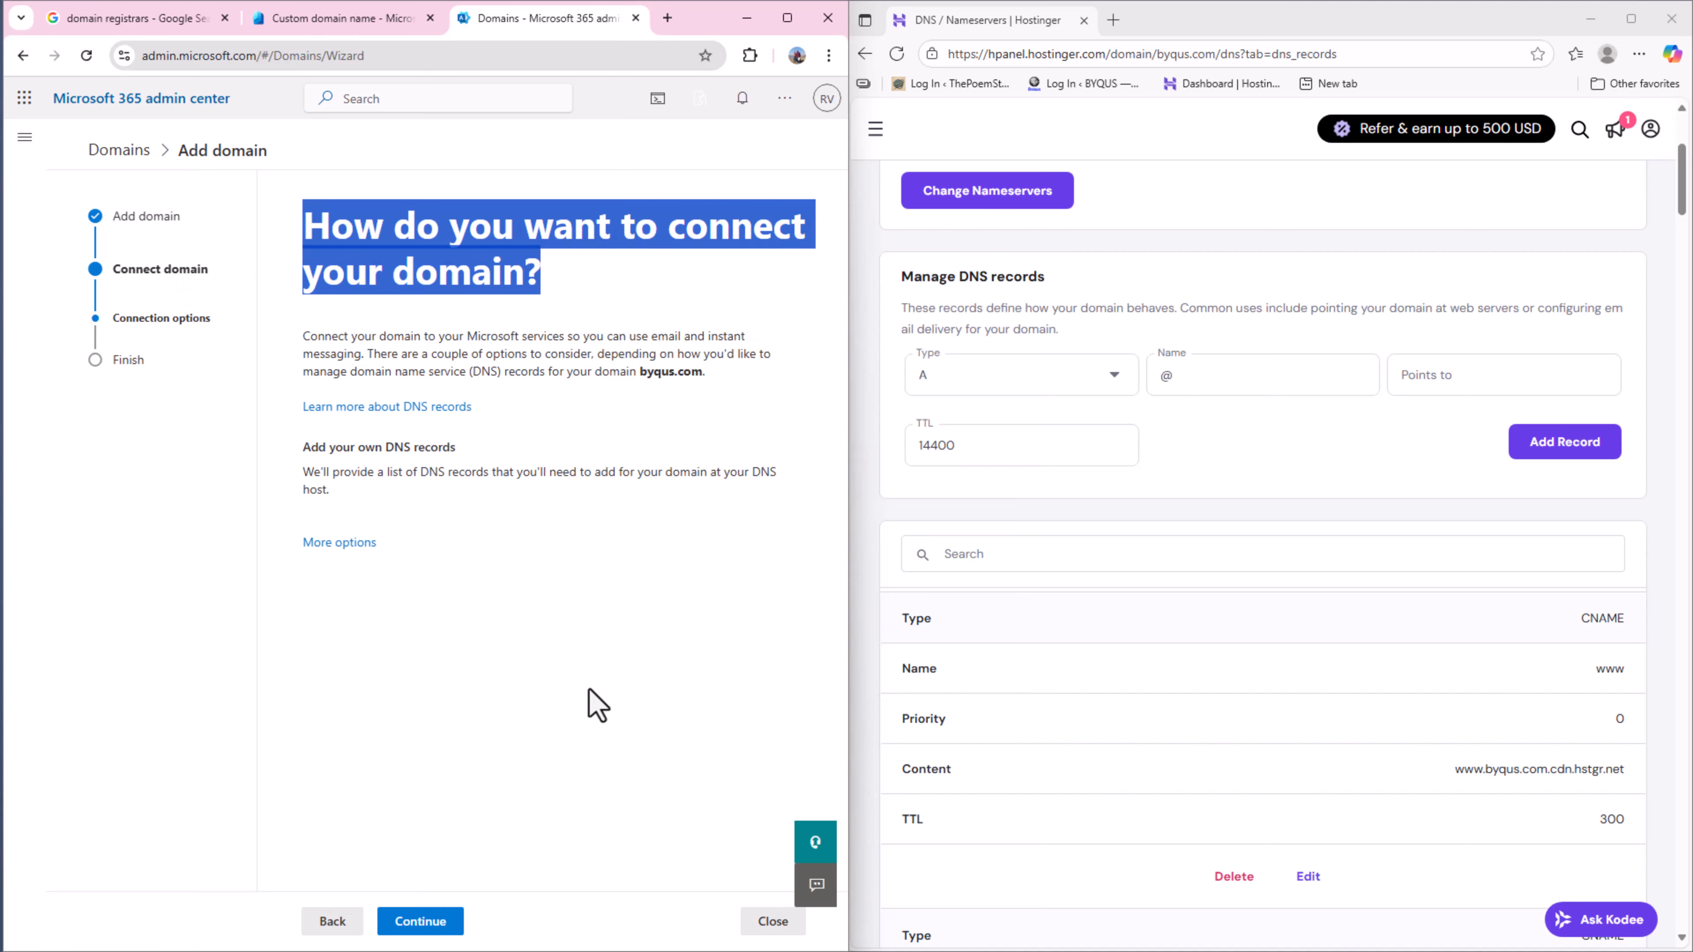
click(596, 703)
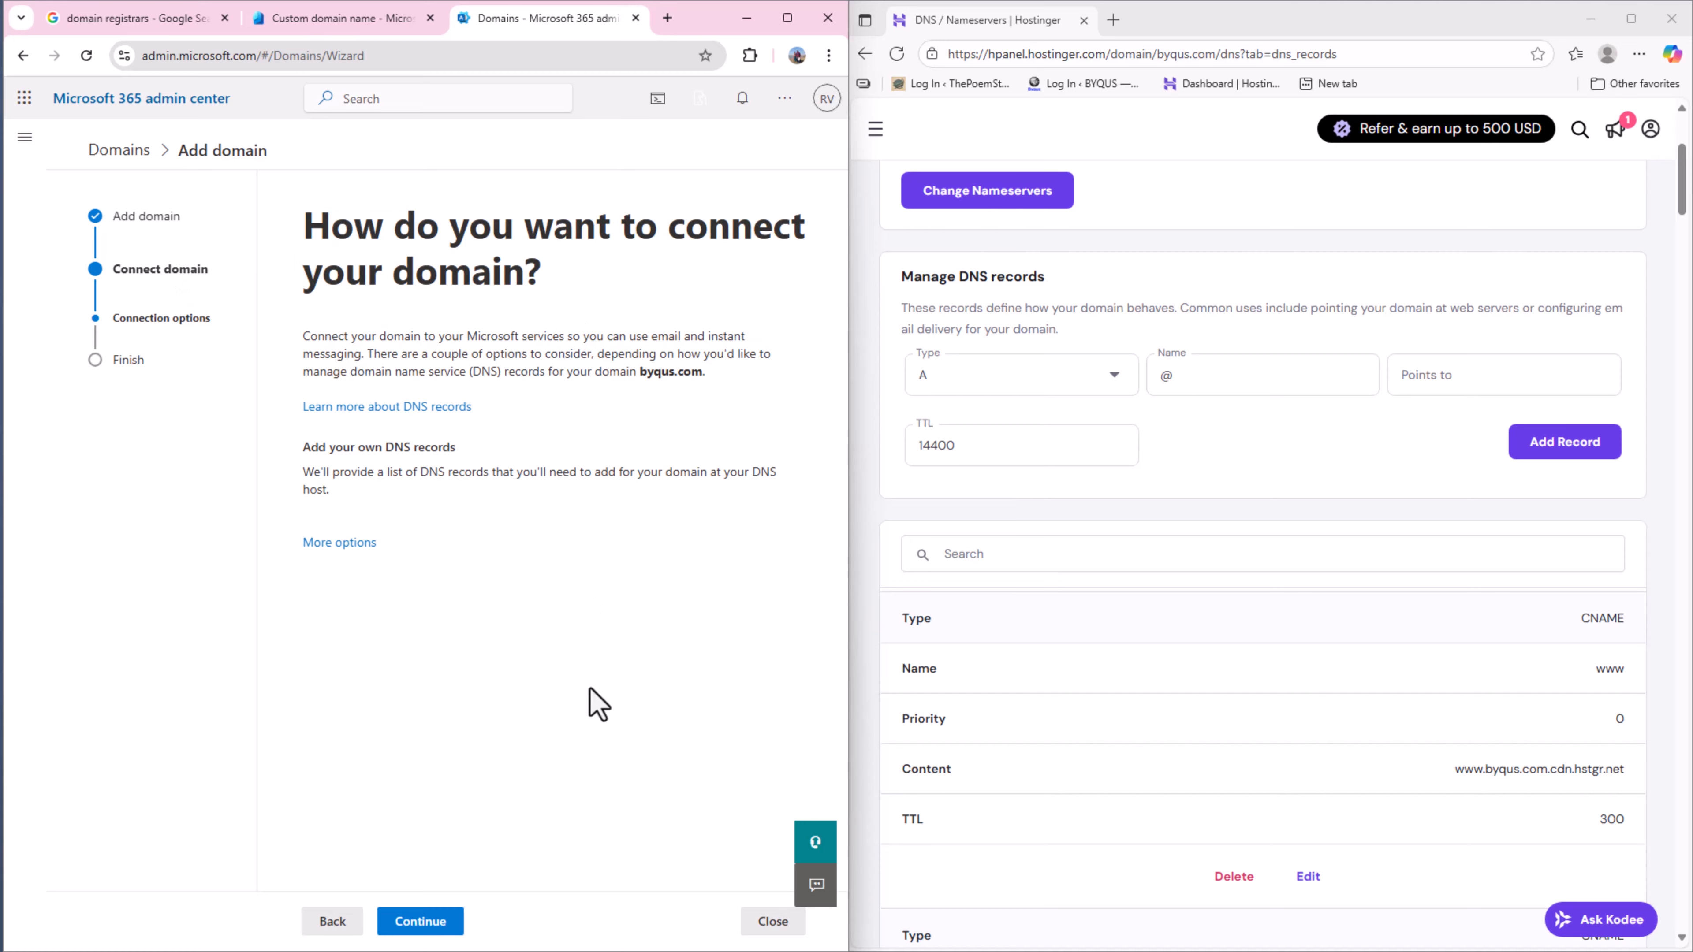
click(343, 929)
click(371, 924)
click(432, 930)
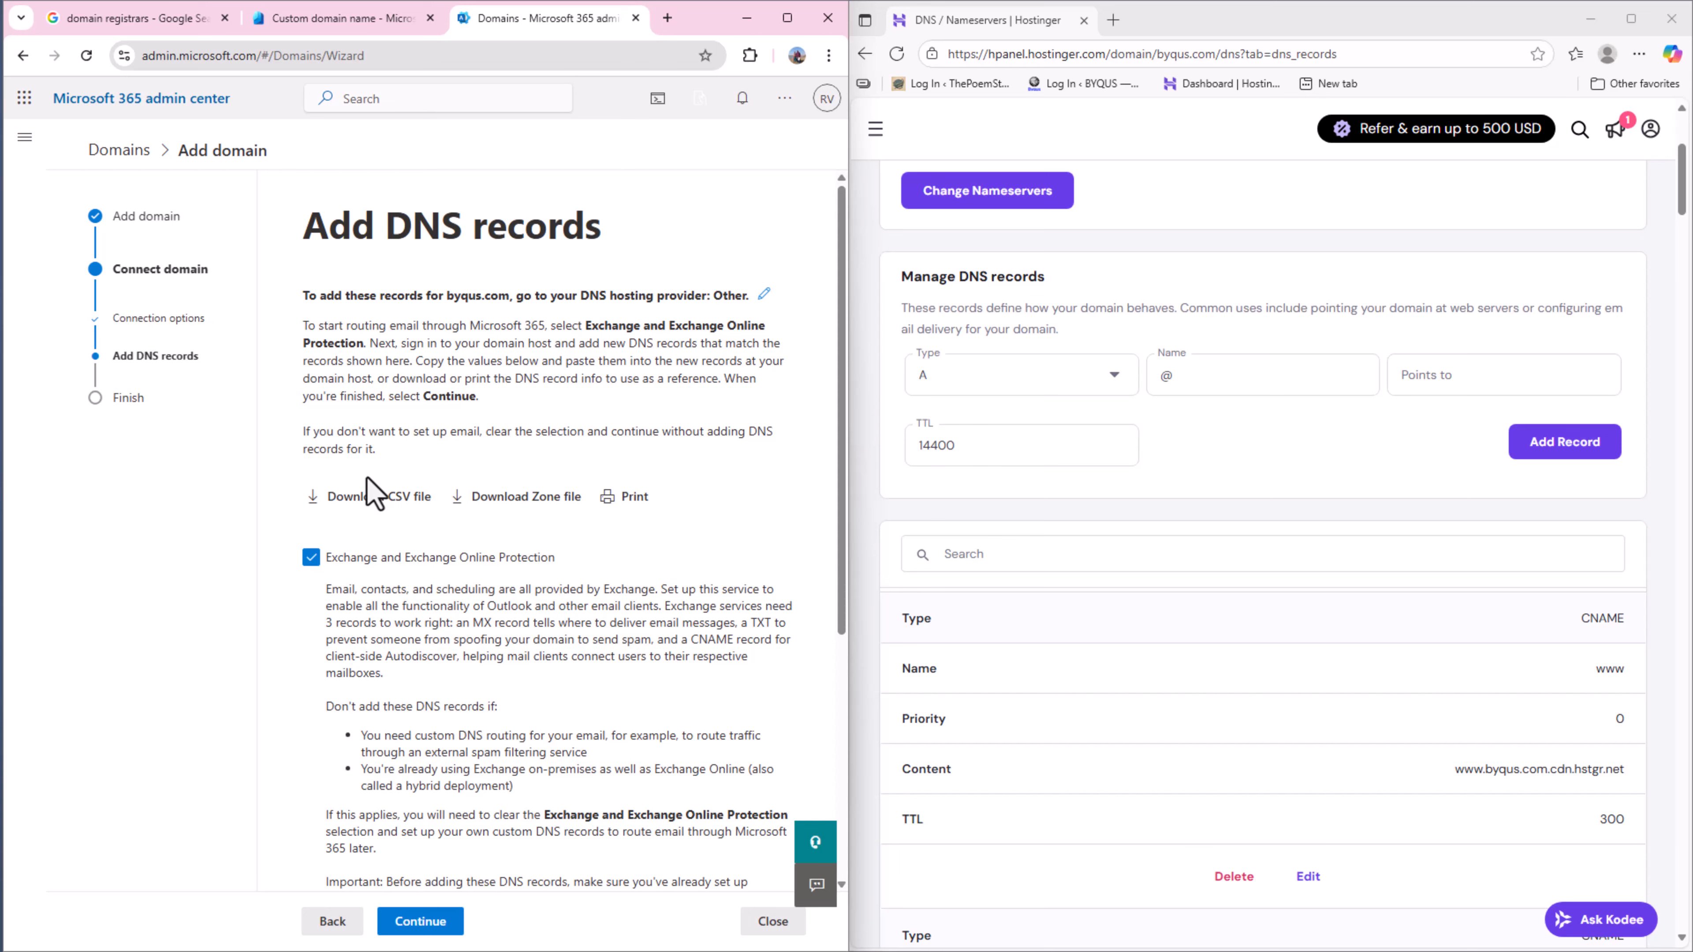
Examine the Add DNS records page, including its heading, the Exchange and Exchange Online Protection option and the required record types.
scroll(360, 484, down, 3)
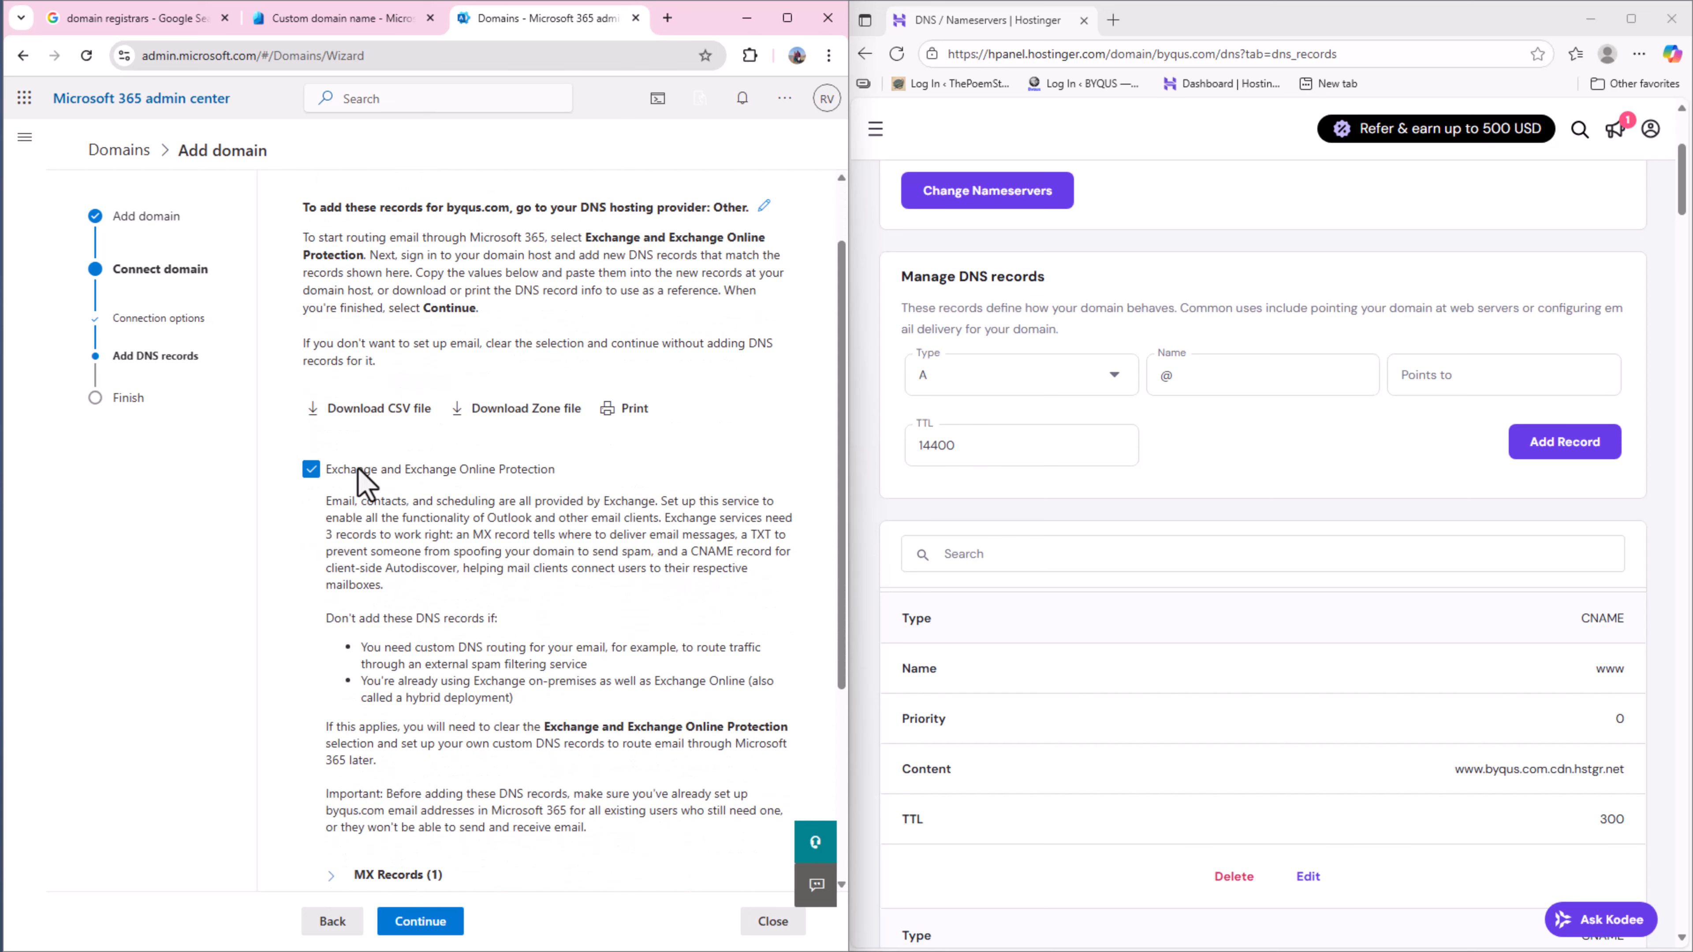
scroll(321, 480, up, 3)
triple_click(426, 230)
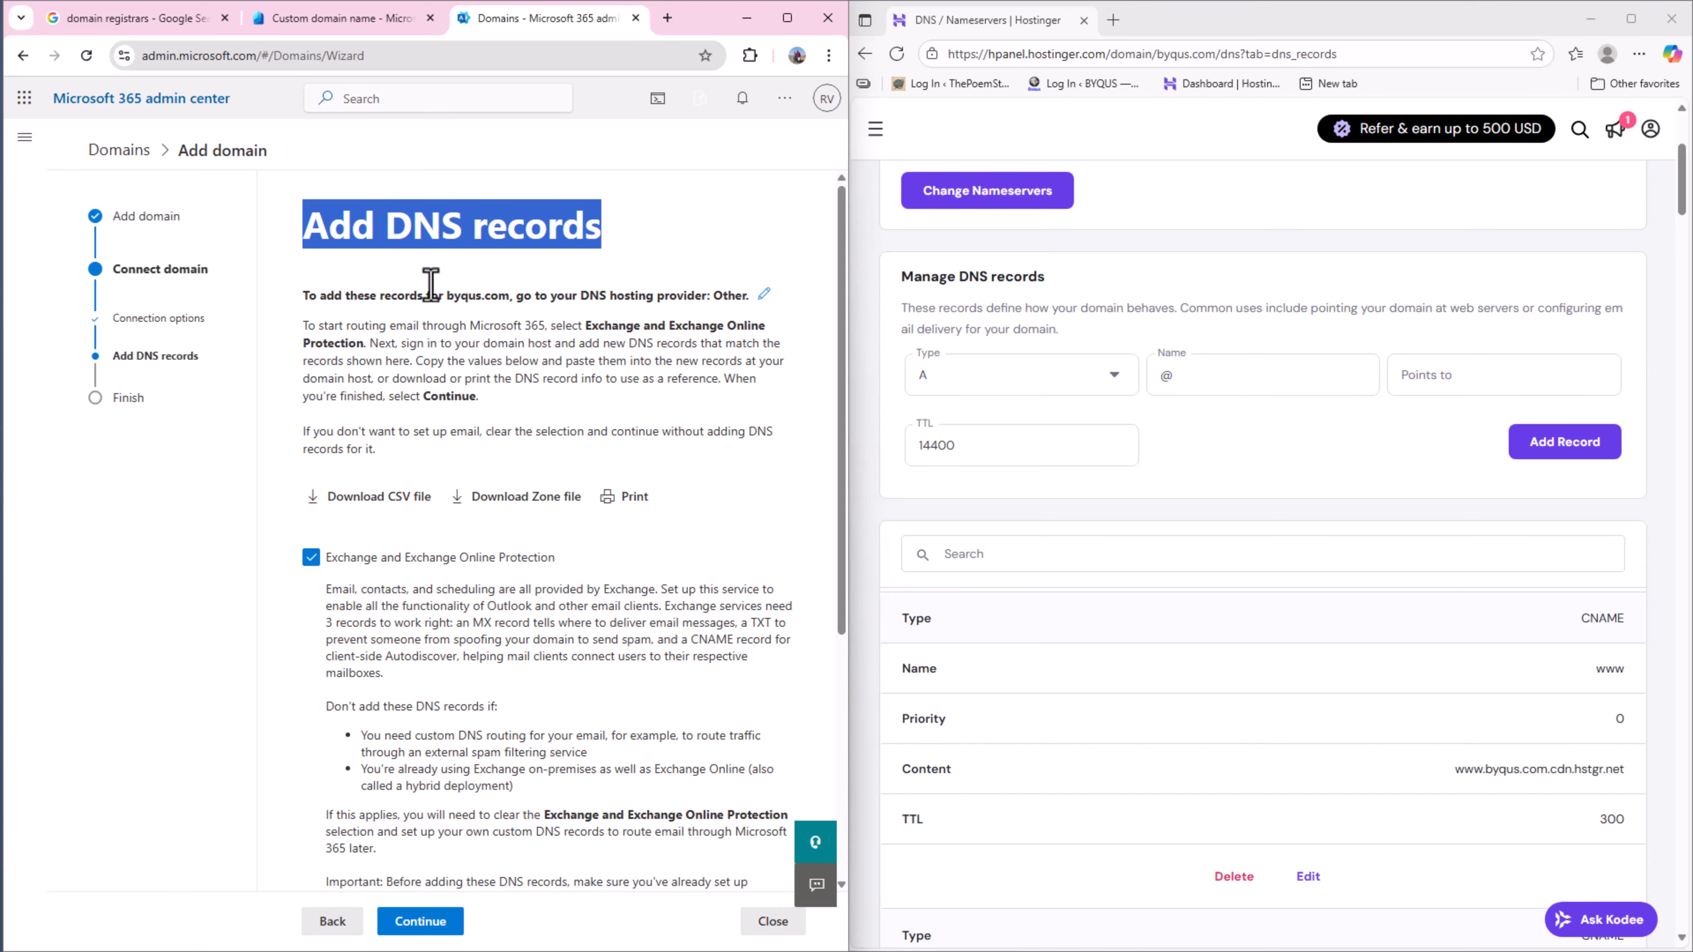
scroll(592, 620, down, 5)
scroll(593, 621, up, 4)
scroll(586, 613, up, 1)
click(567, 577)
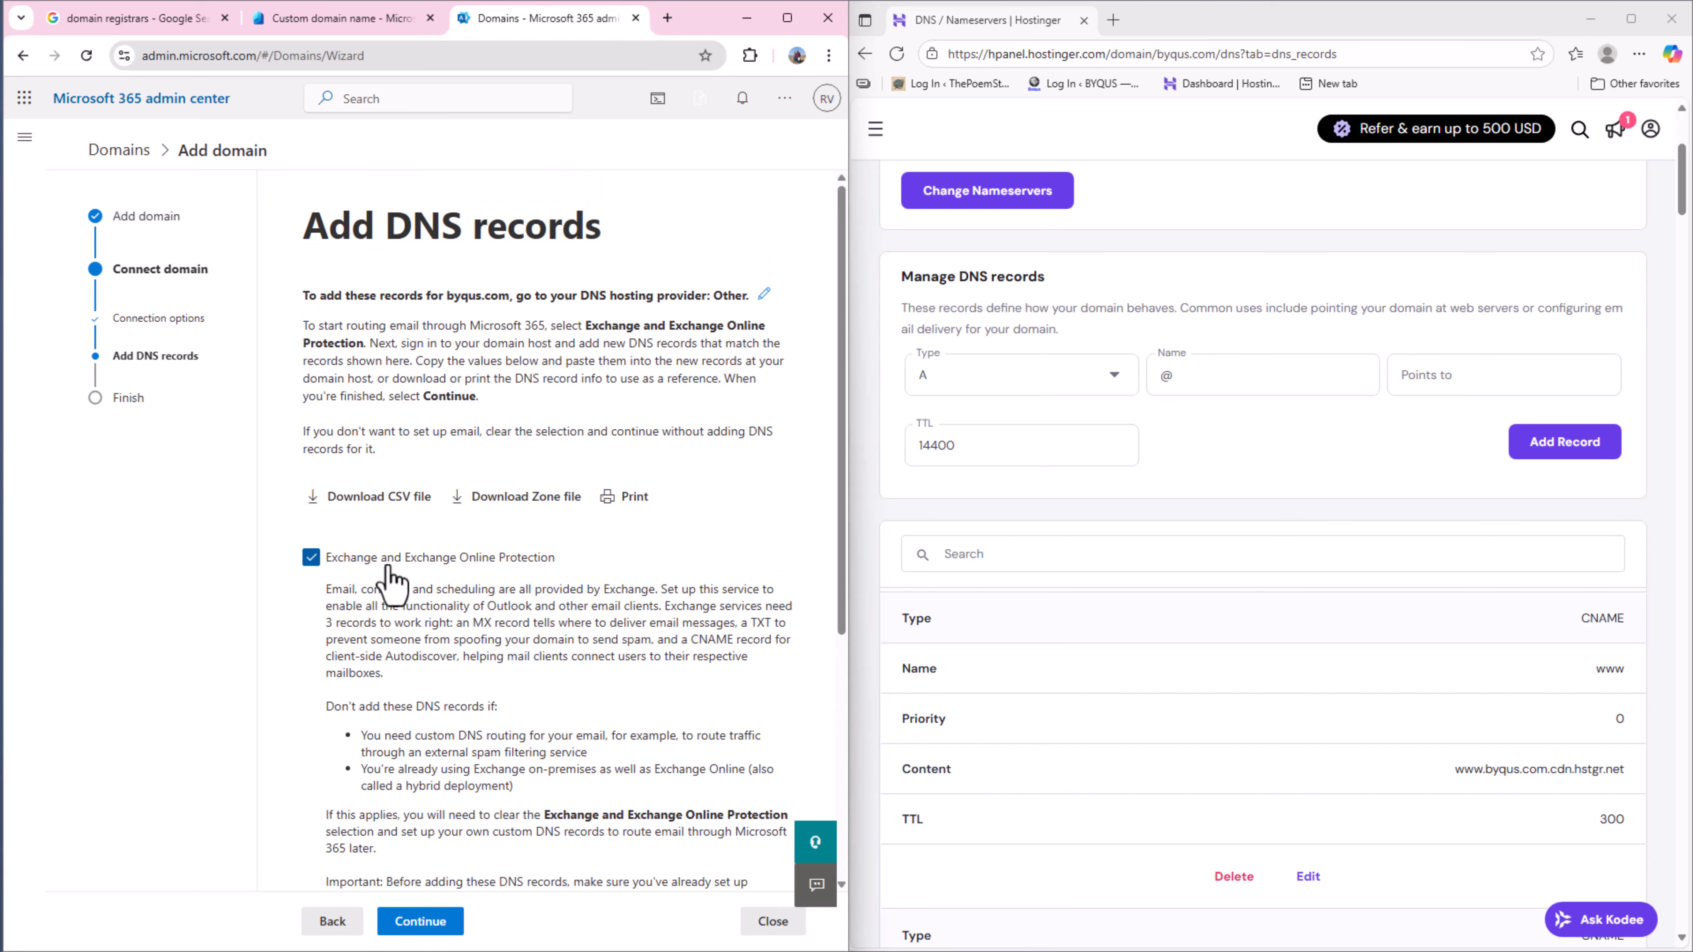
scroll(400, 584, down, 1)
scroll(416, 592, down, 2)
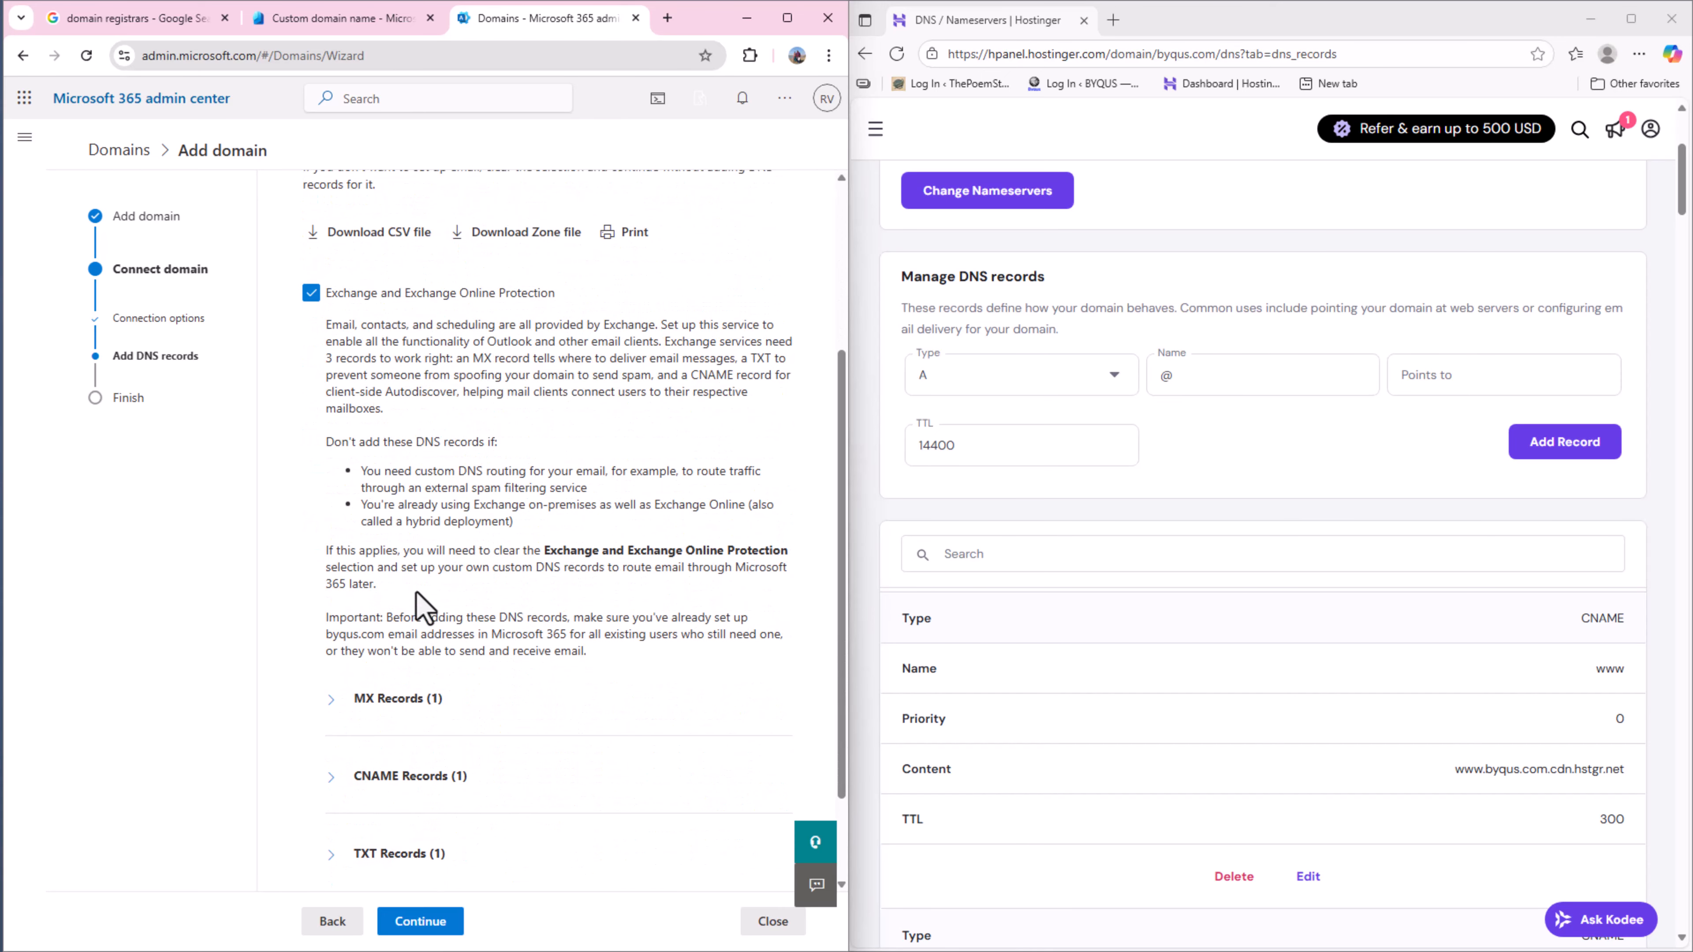
scroll(424, 608, down, 1)
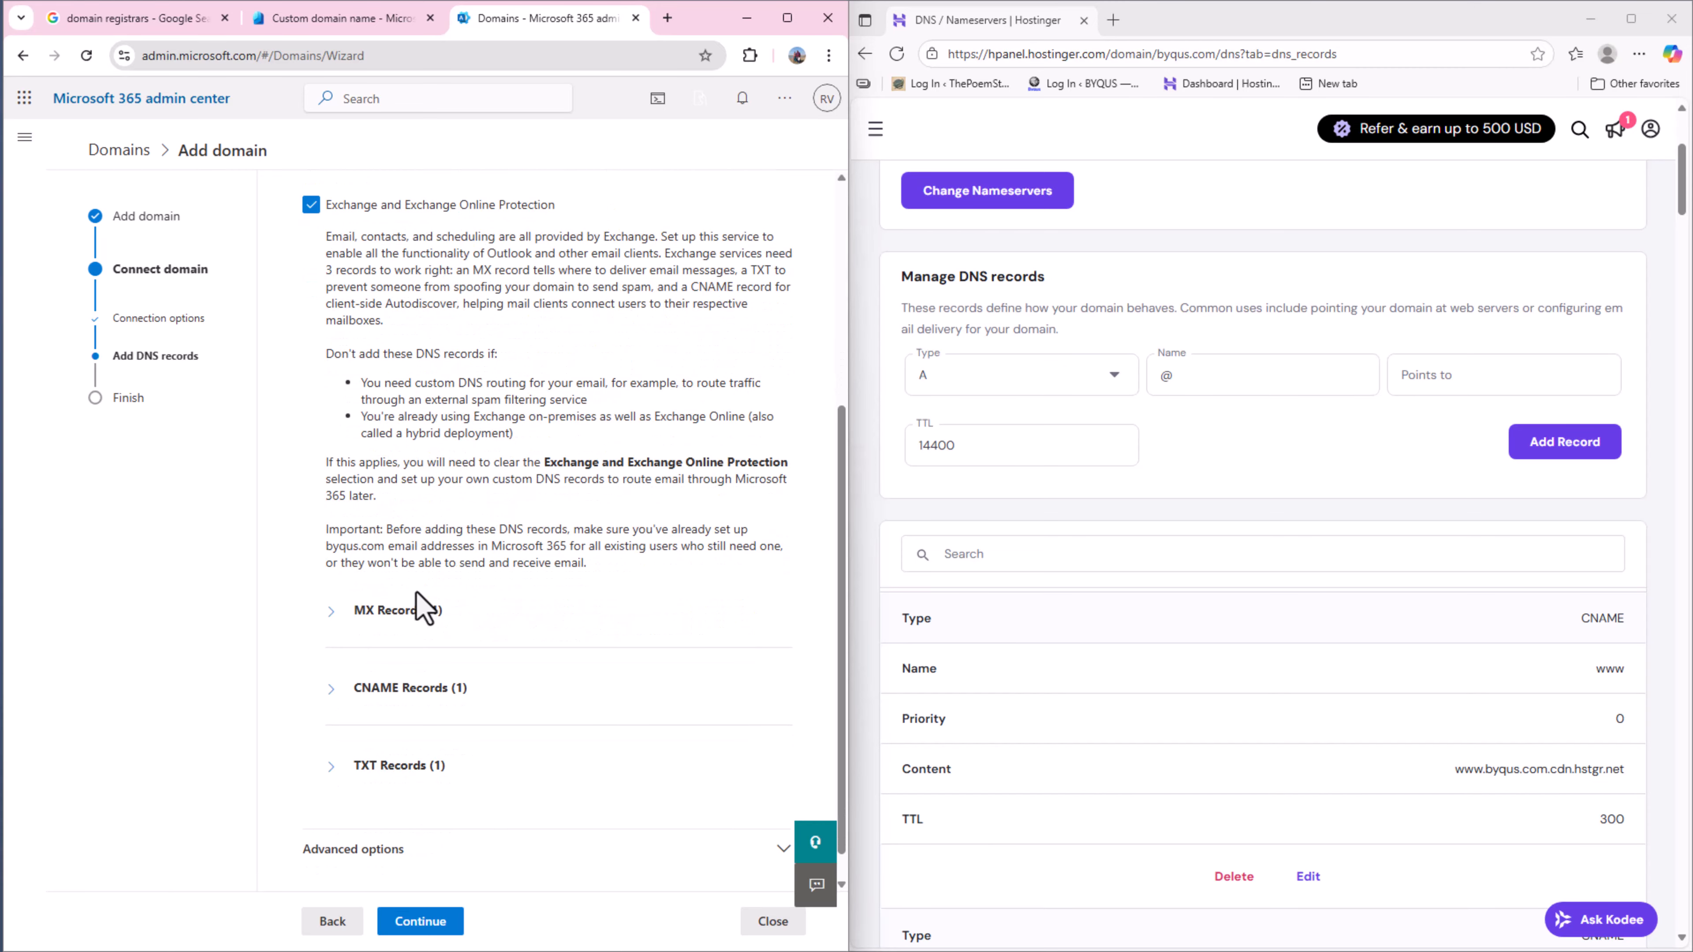
Expand the MX, CNAME and TXT record sections to show the values required for Exchange.
click(336, 619)
scroll(340, 593, down, 2)
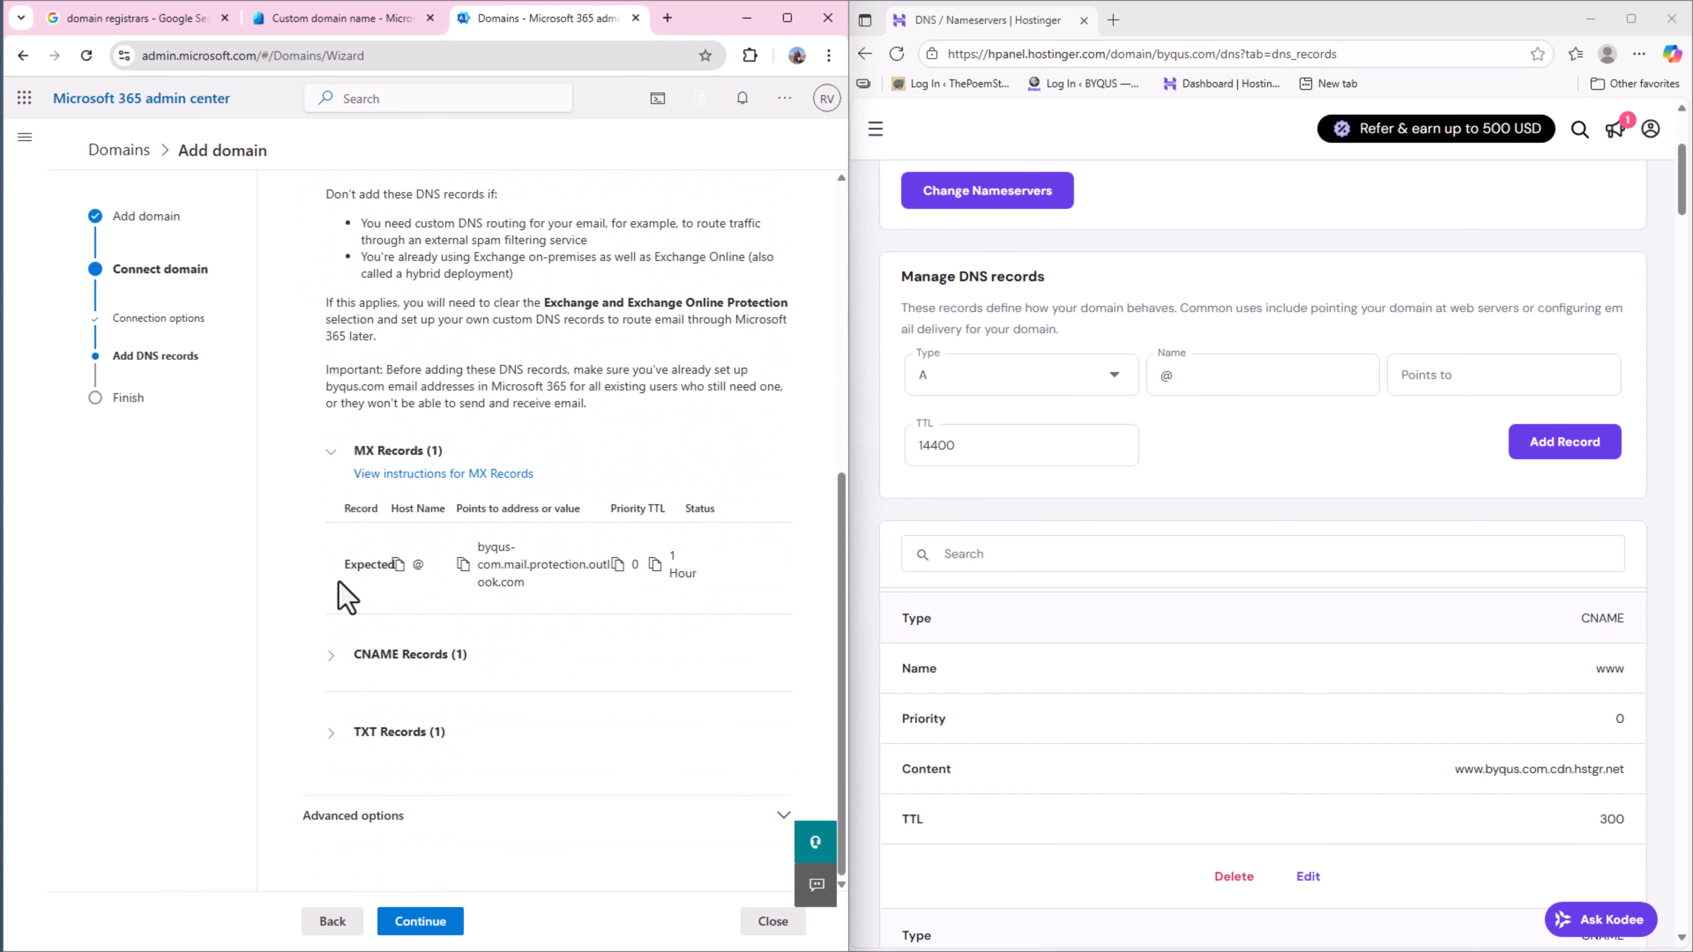
click(338, 659)
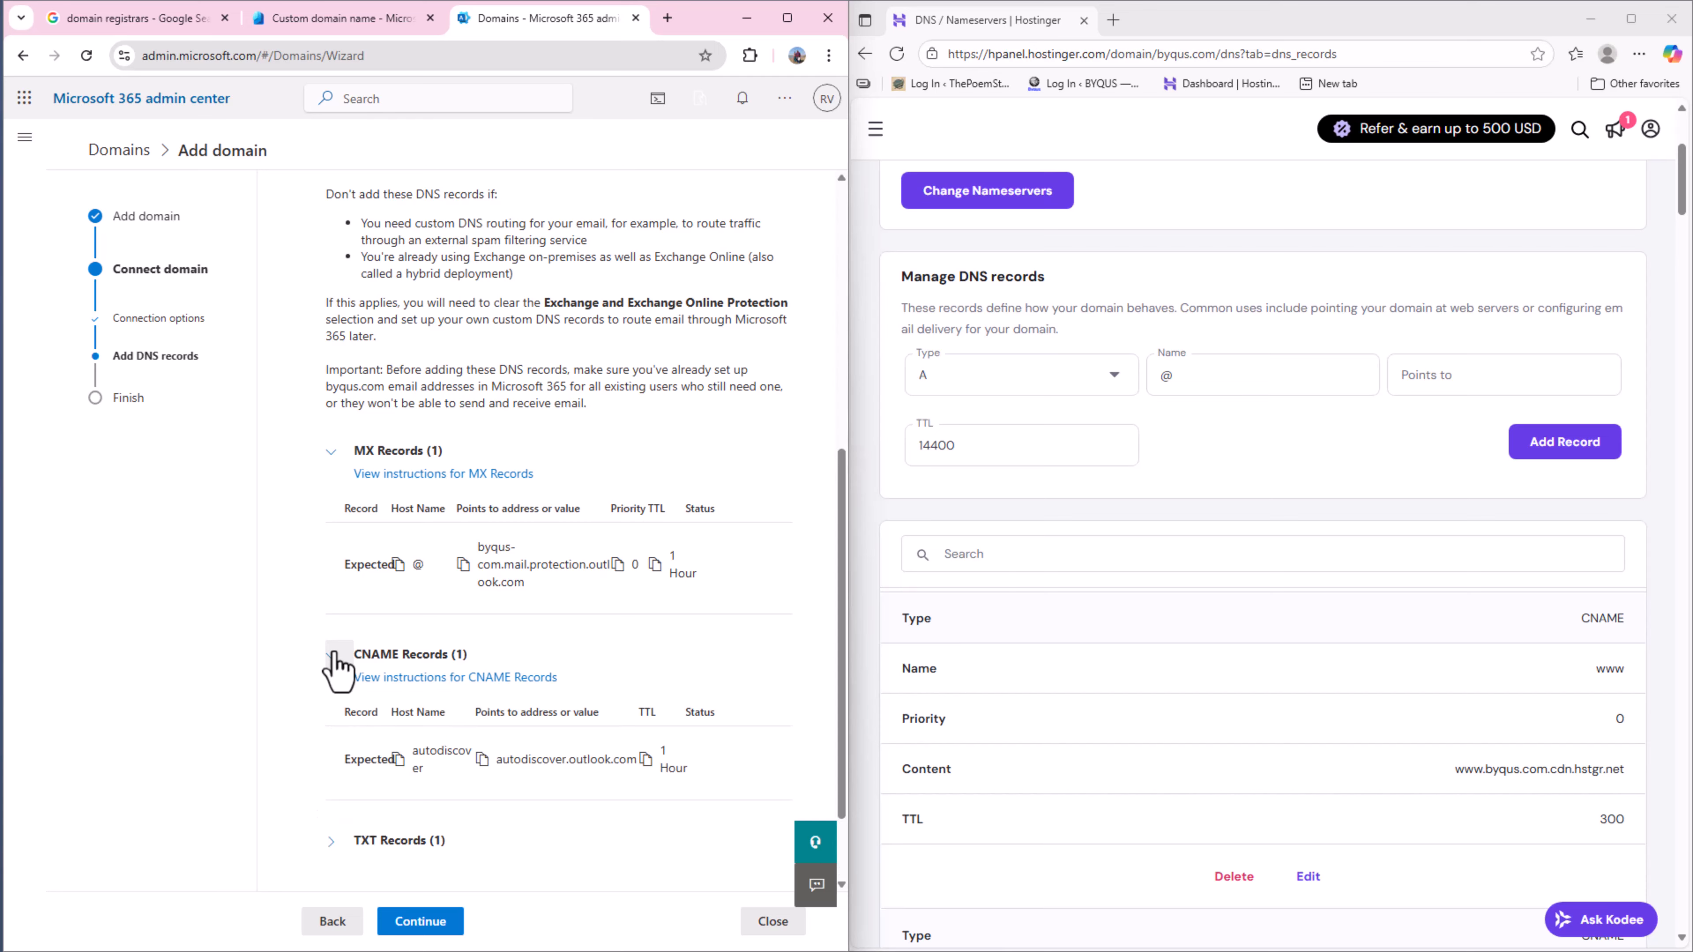
scroll(340, 660, down, 1)
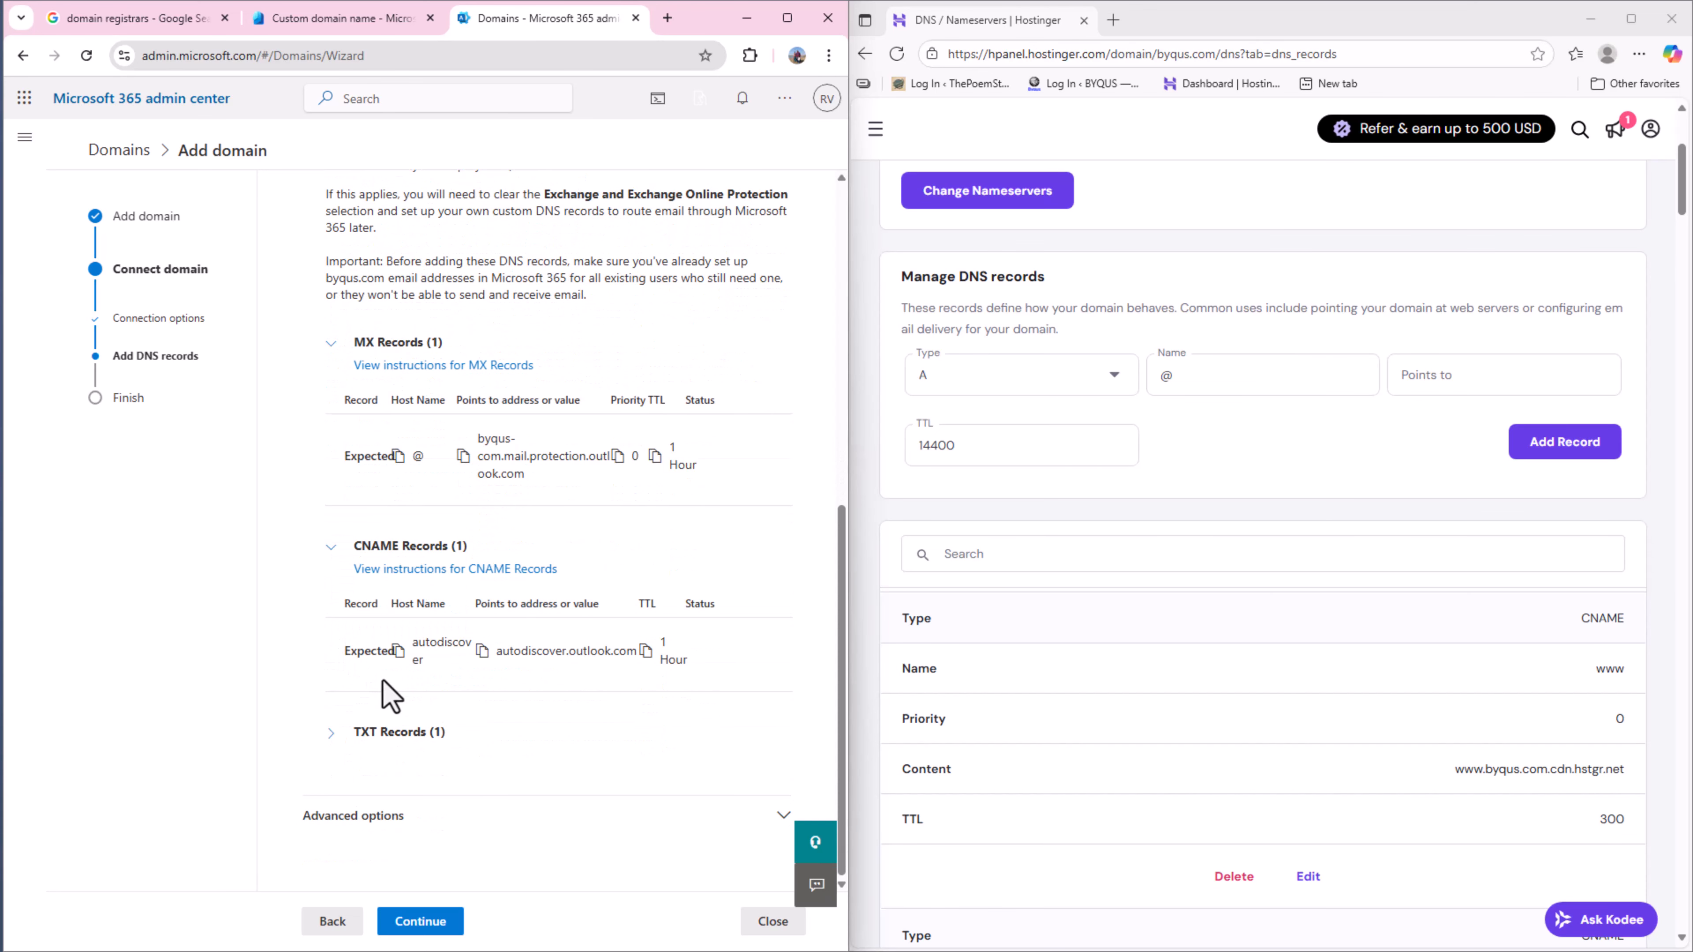
click(332, 732)
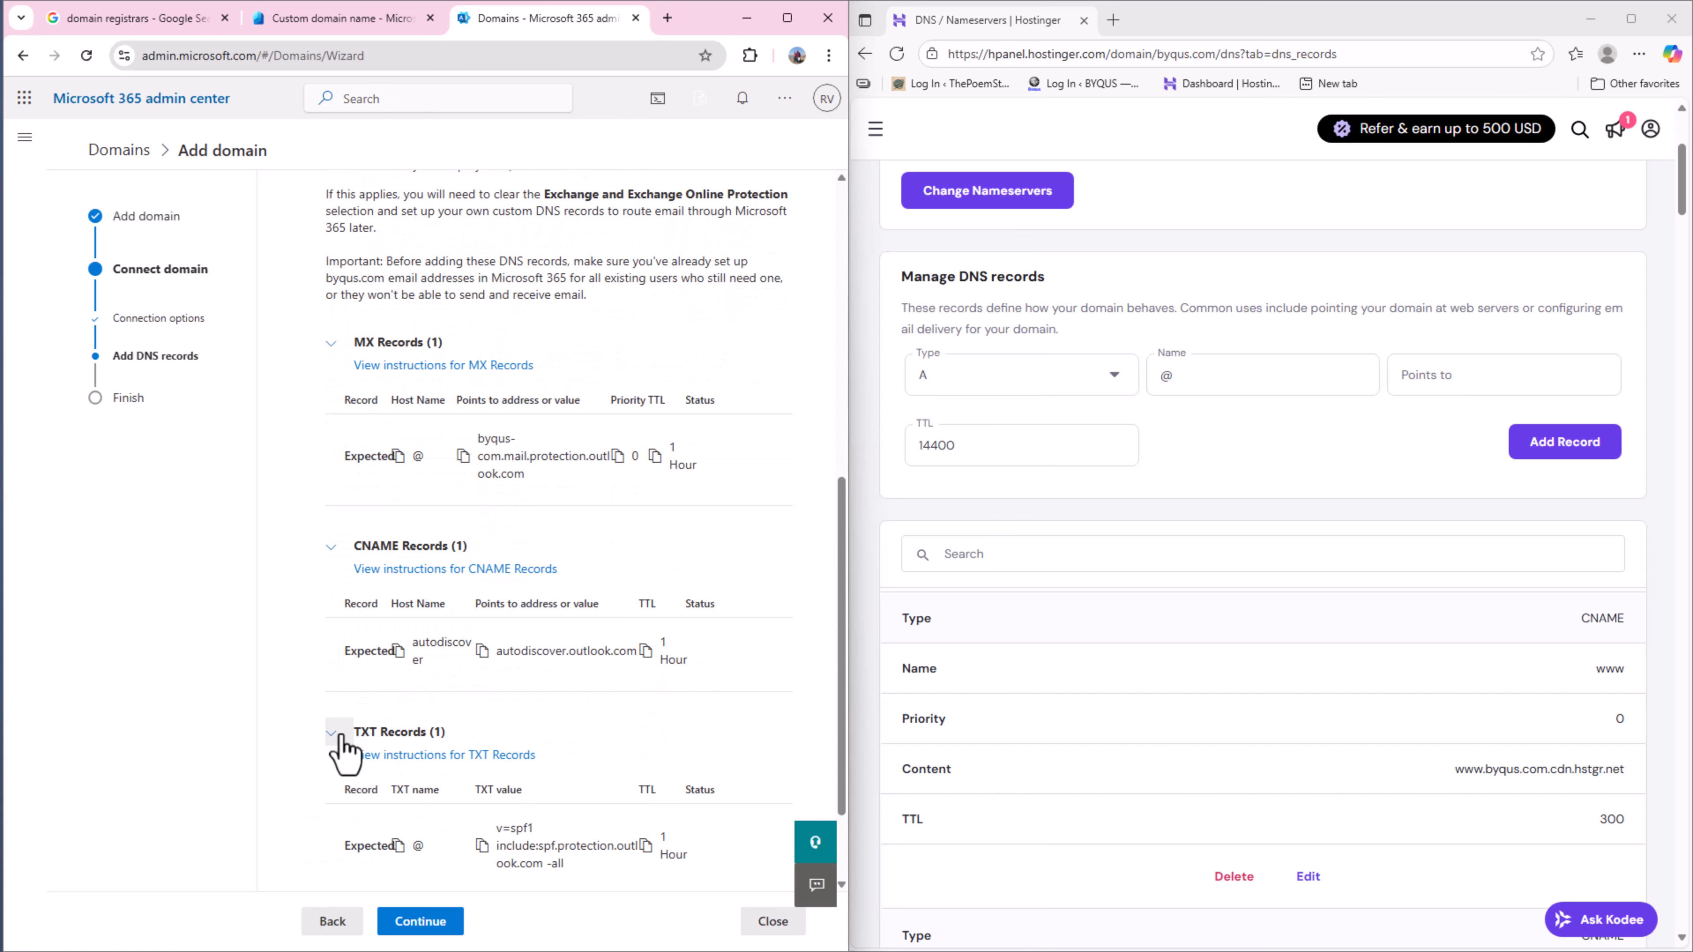
scroll(445, 687, down, 2)
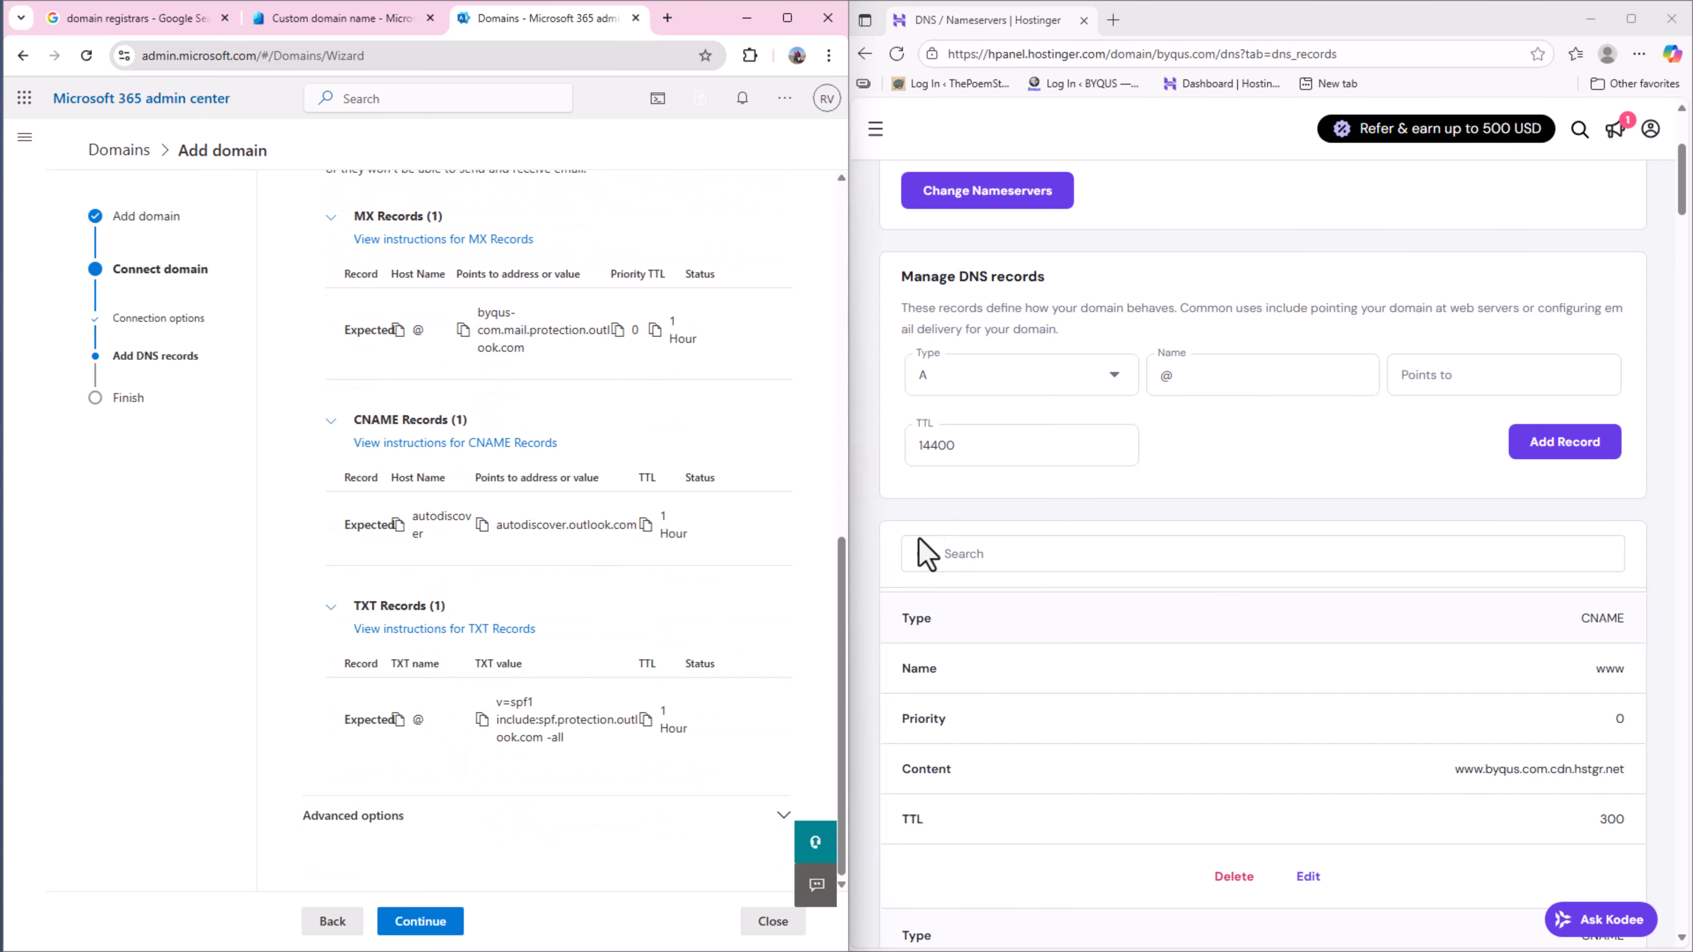
Review the required MX record and check which record types Hostinger offers for a new DNS record.
scroll(889, 554, up, 1)
scroll(760, 550, up, 1)
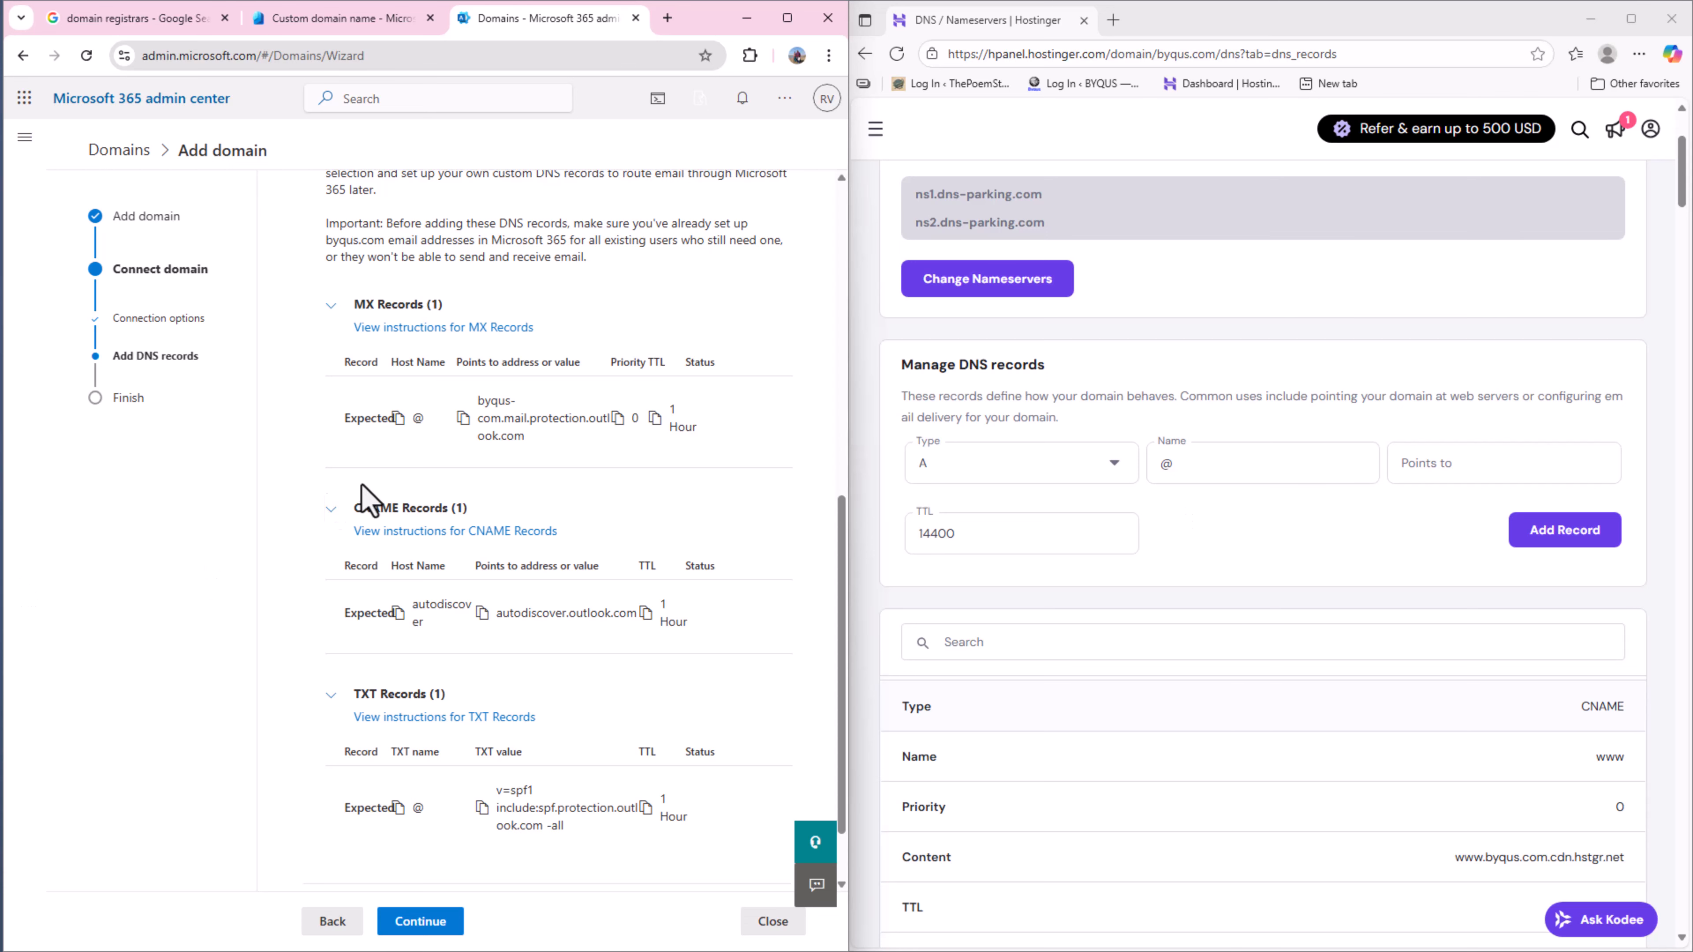
scroll(367, 493, up, 1)
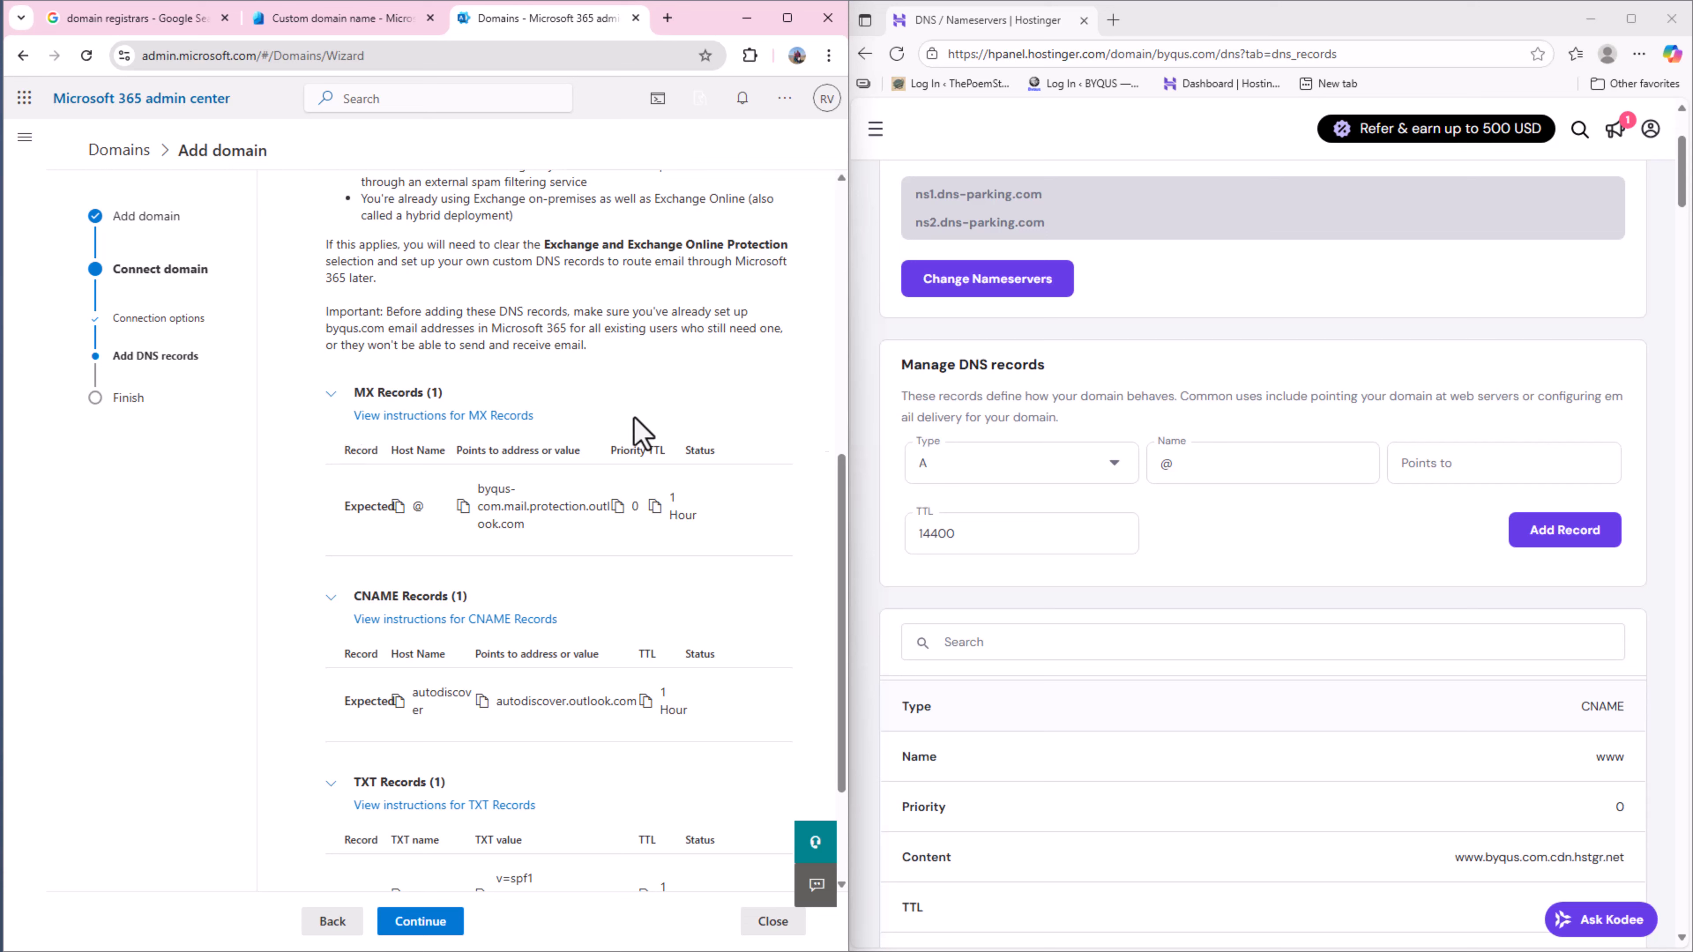
click(1107, 470)
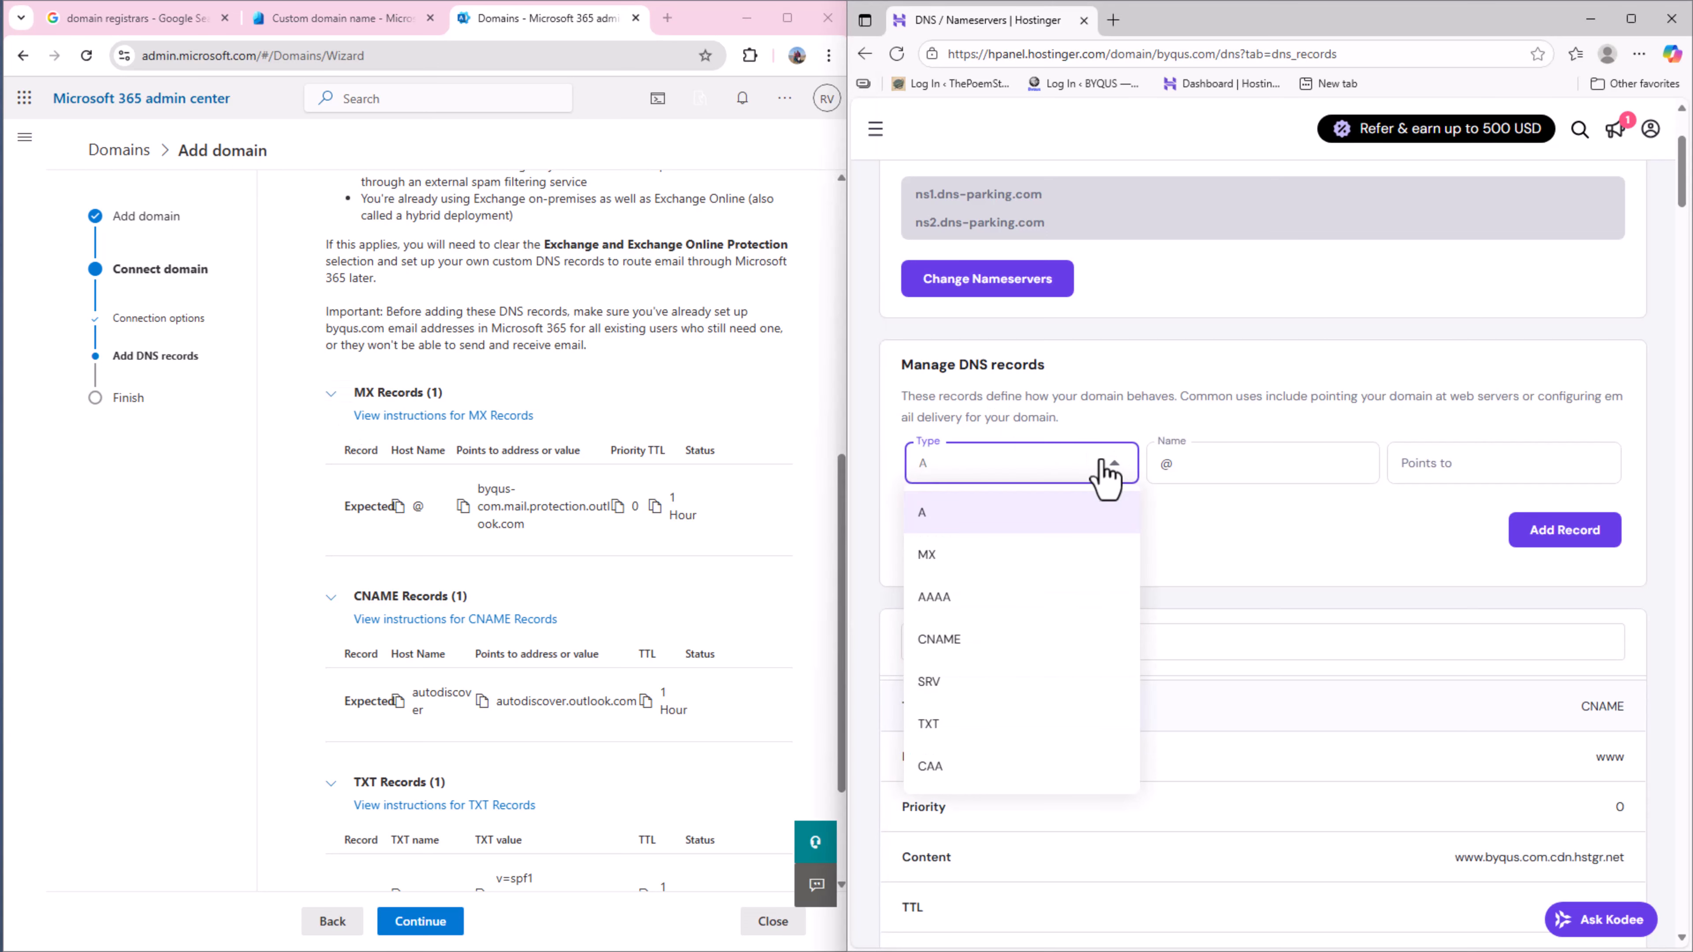
click(289, 524)
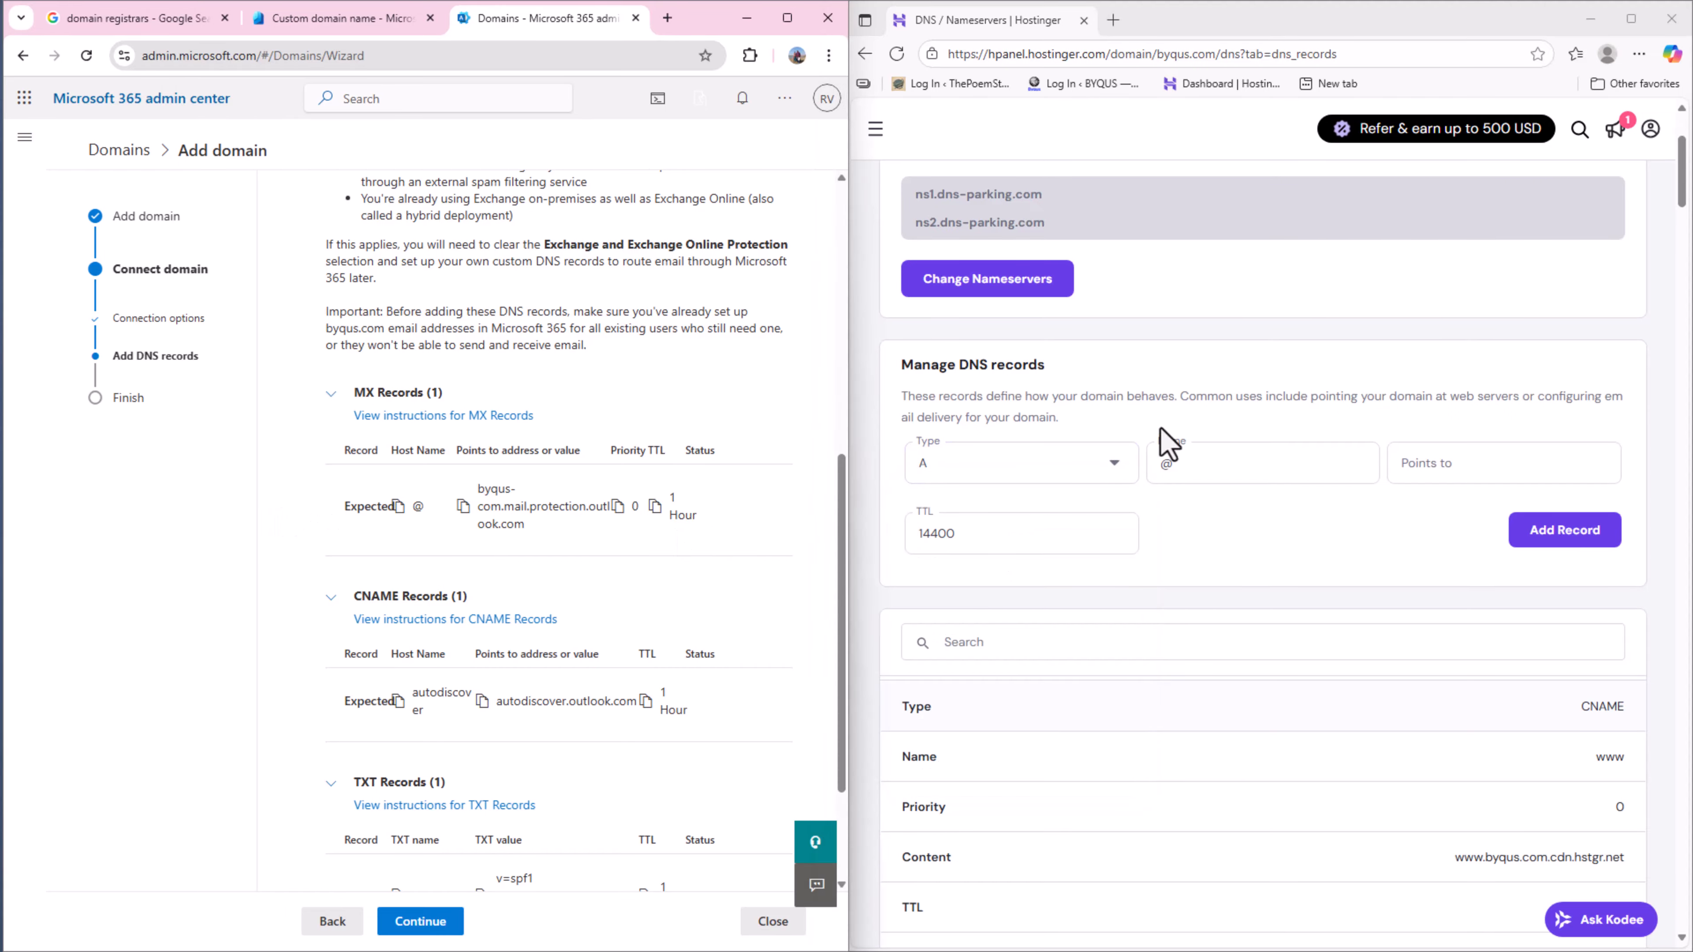
Set the new Hostinger DNS record's type to MX and check the host name Microsoft 365 requires for it.
click(1120, 468)
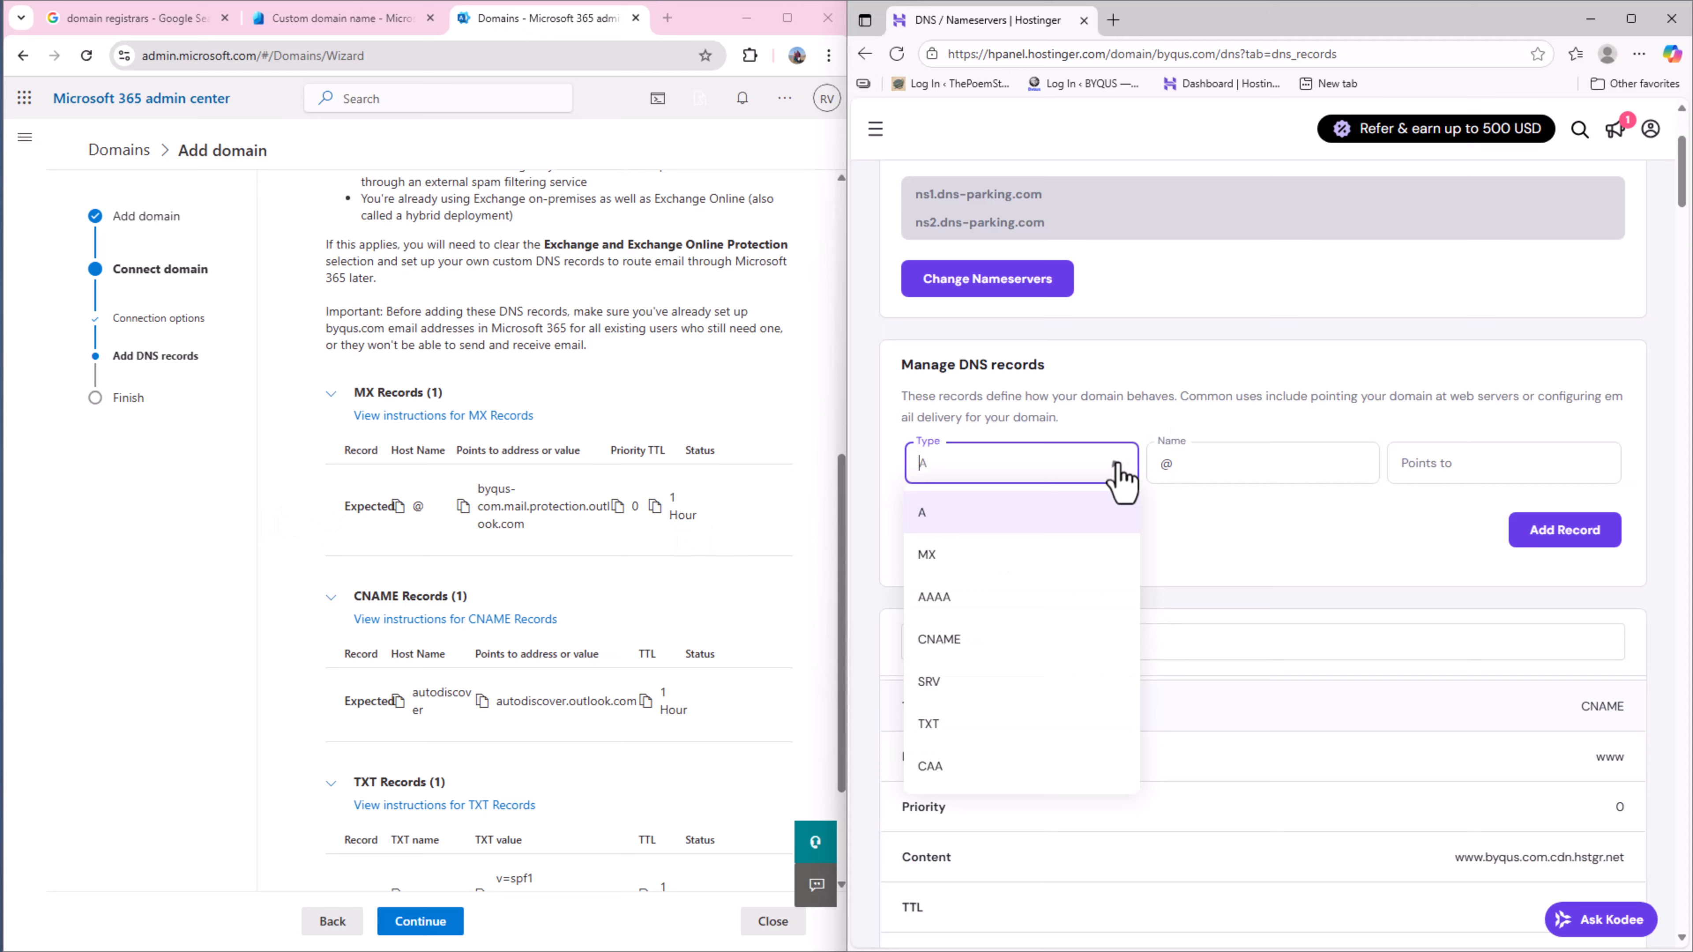
click(995, 574)
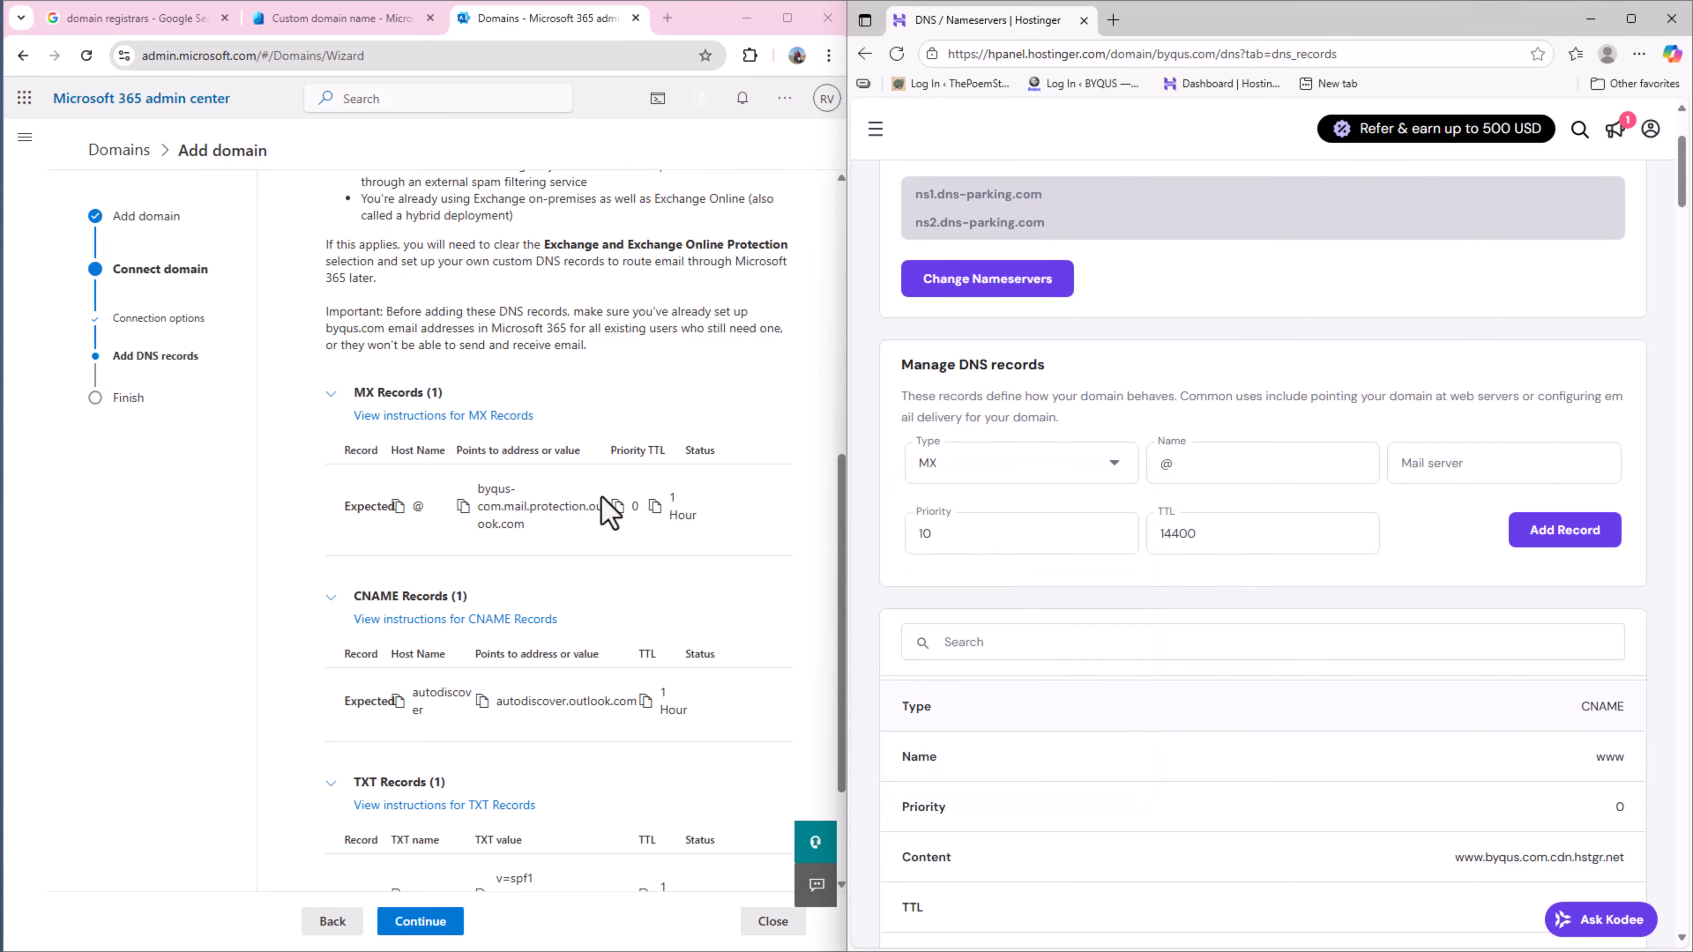
click(417, 510)
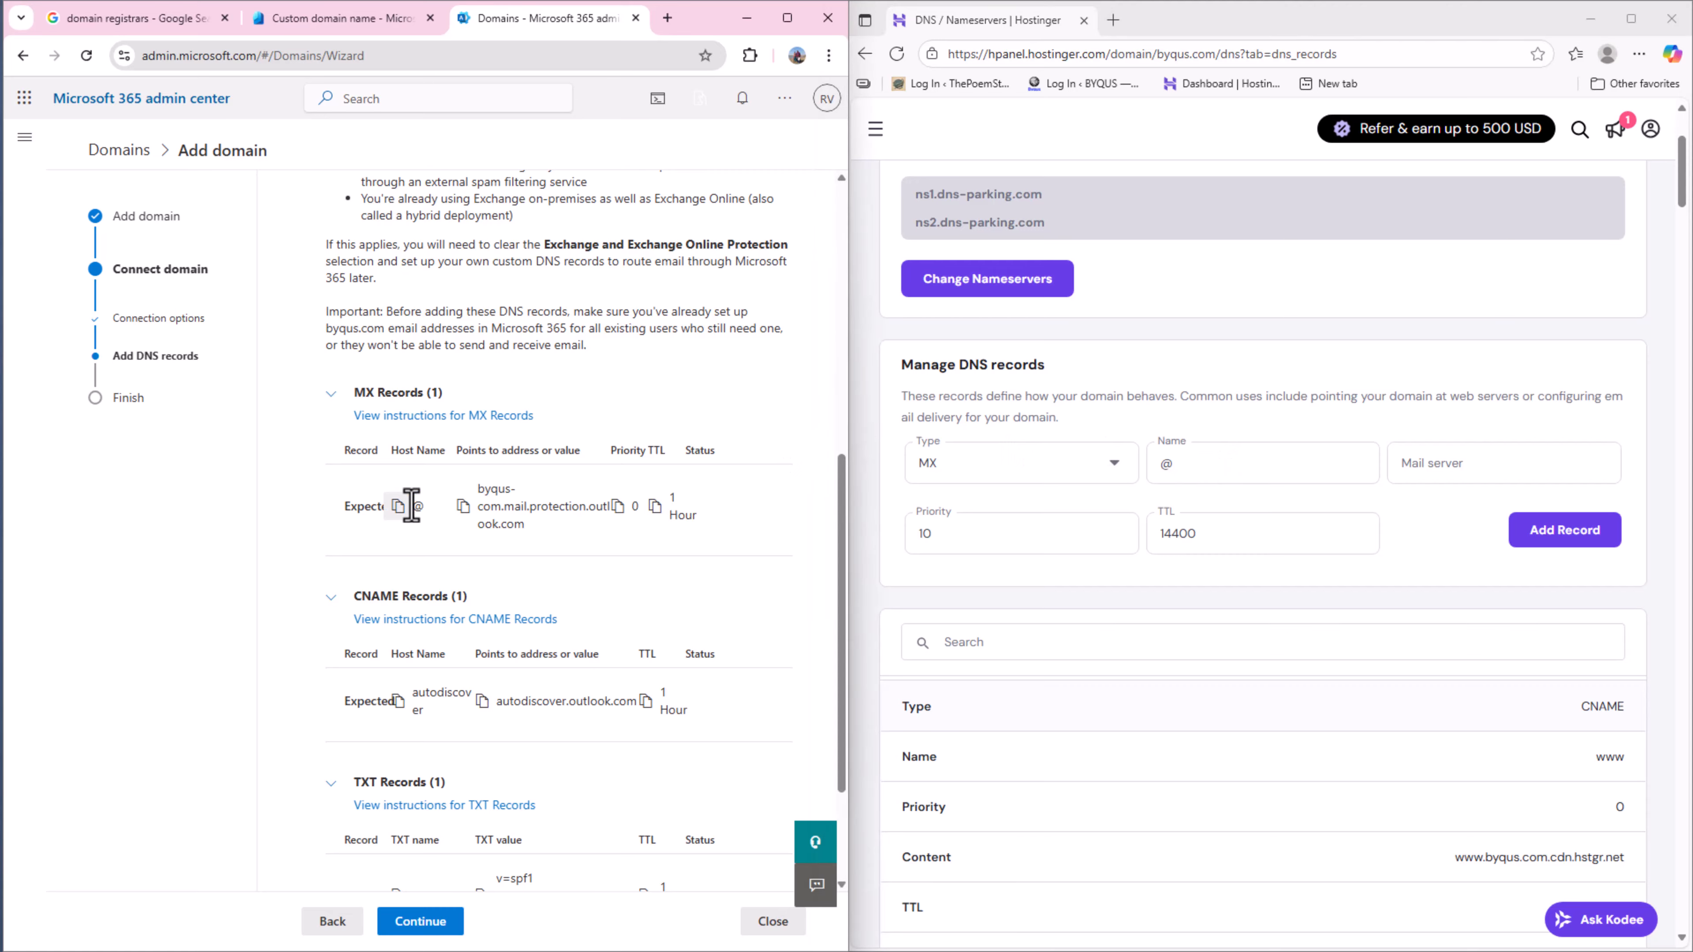
drag(412, 509, 421, 557)
click(418, 552)
drag(477, 490, 562, 513)
click(599, 518)
click(616, 511)
click(1421, 465)
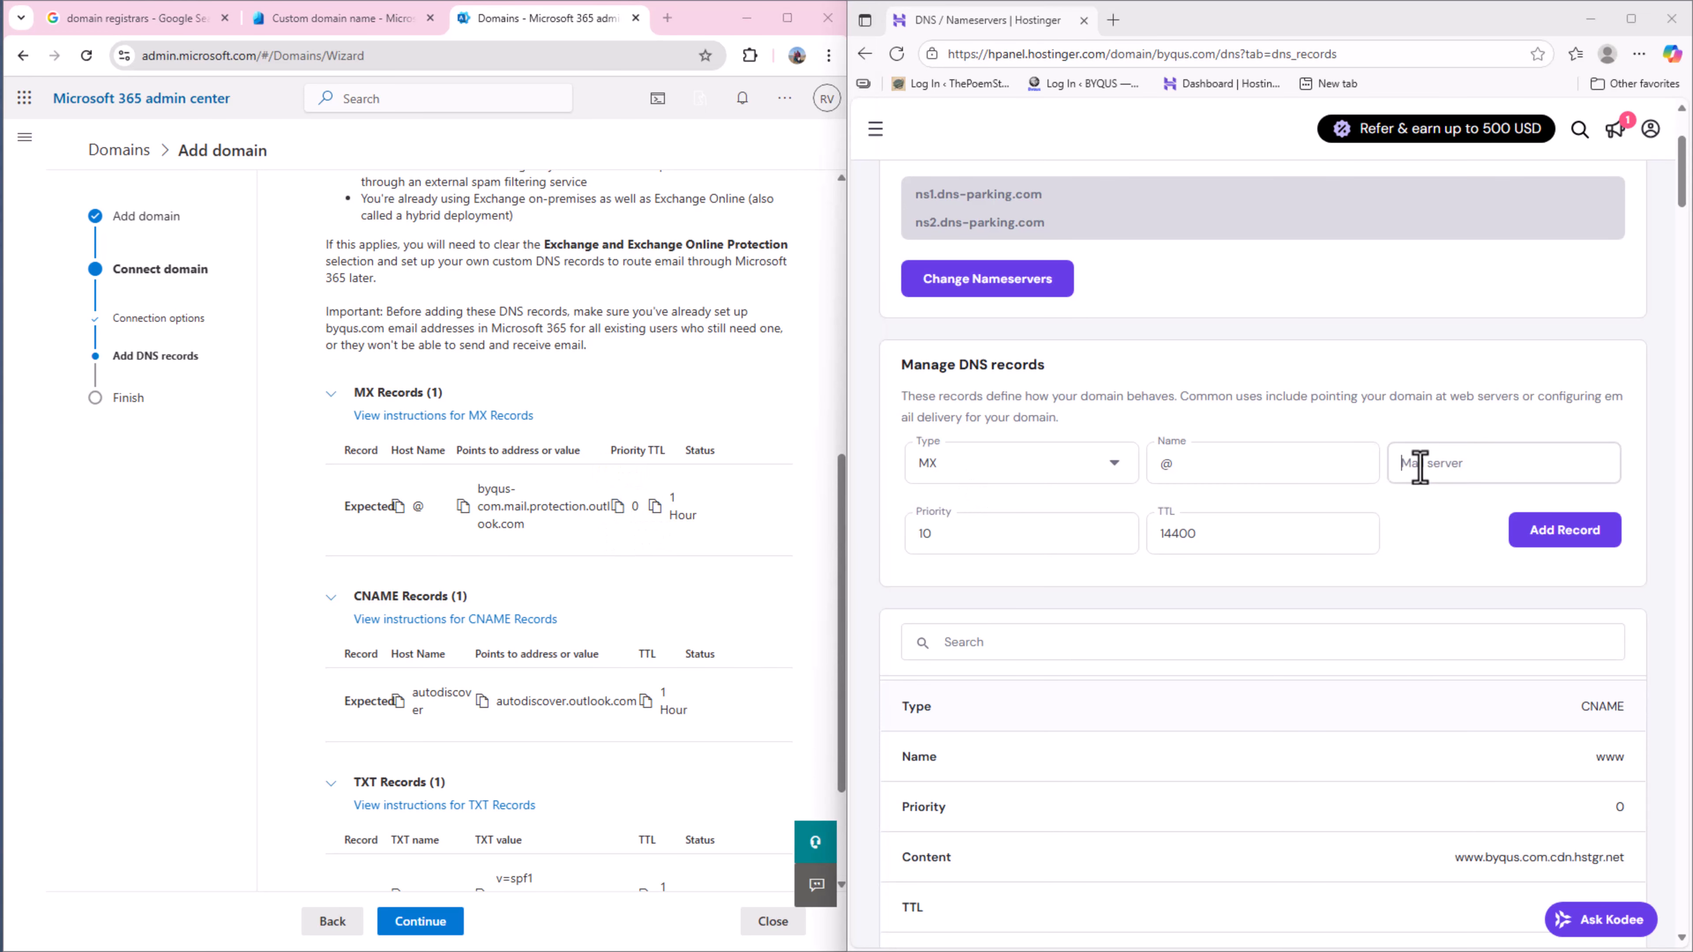
key(ctrl+v)
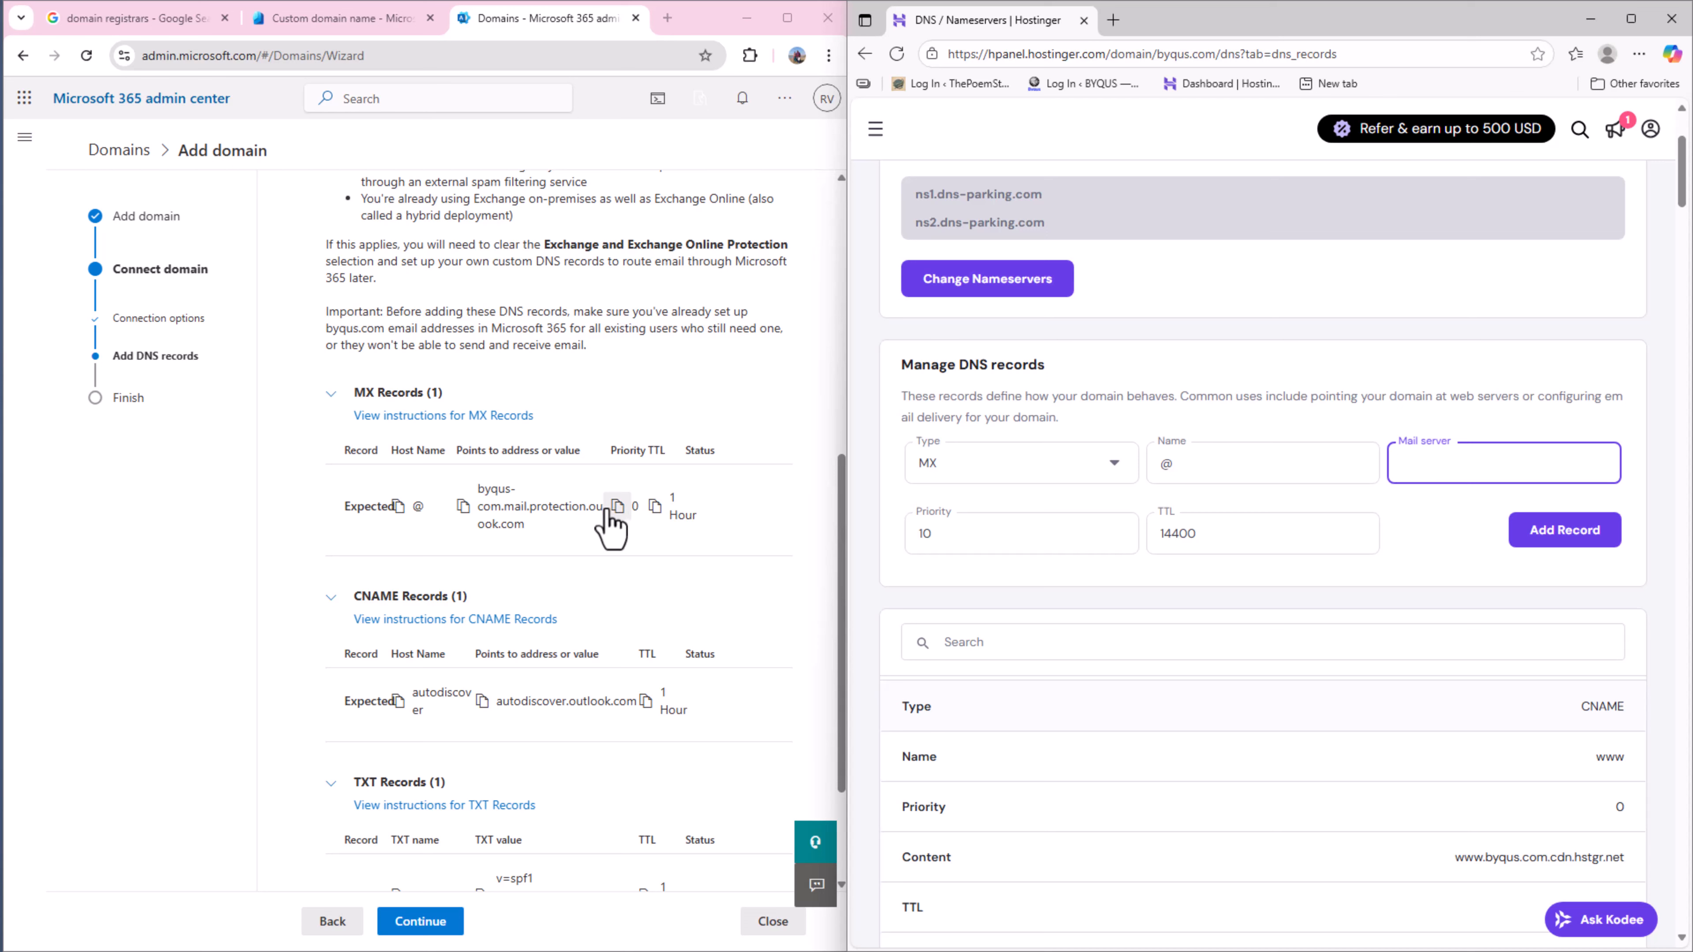
click(617, 507)
click(1441, 465)
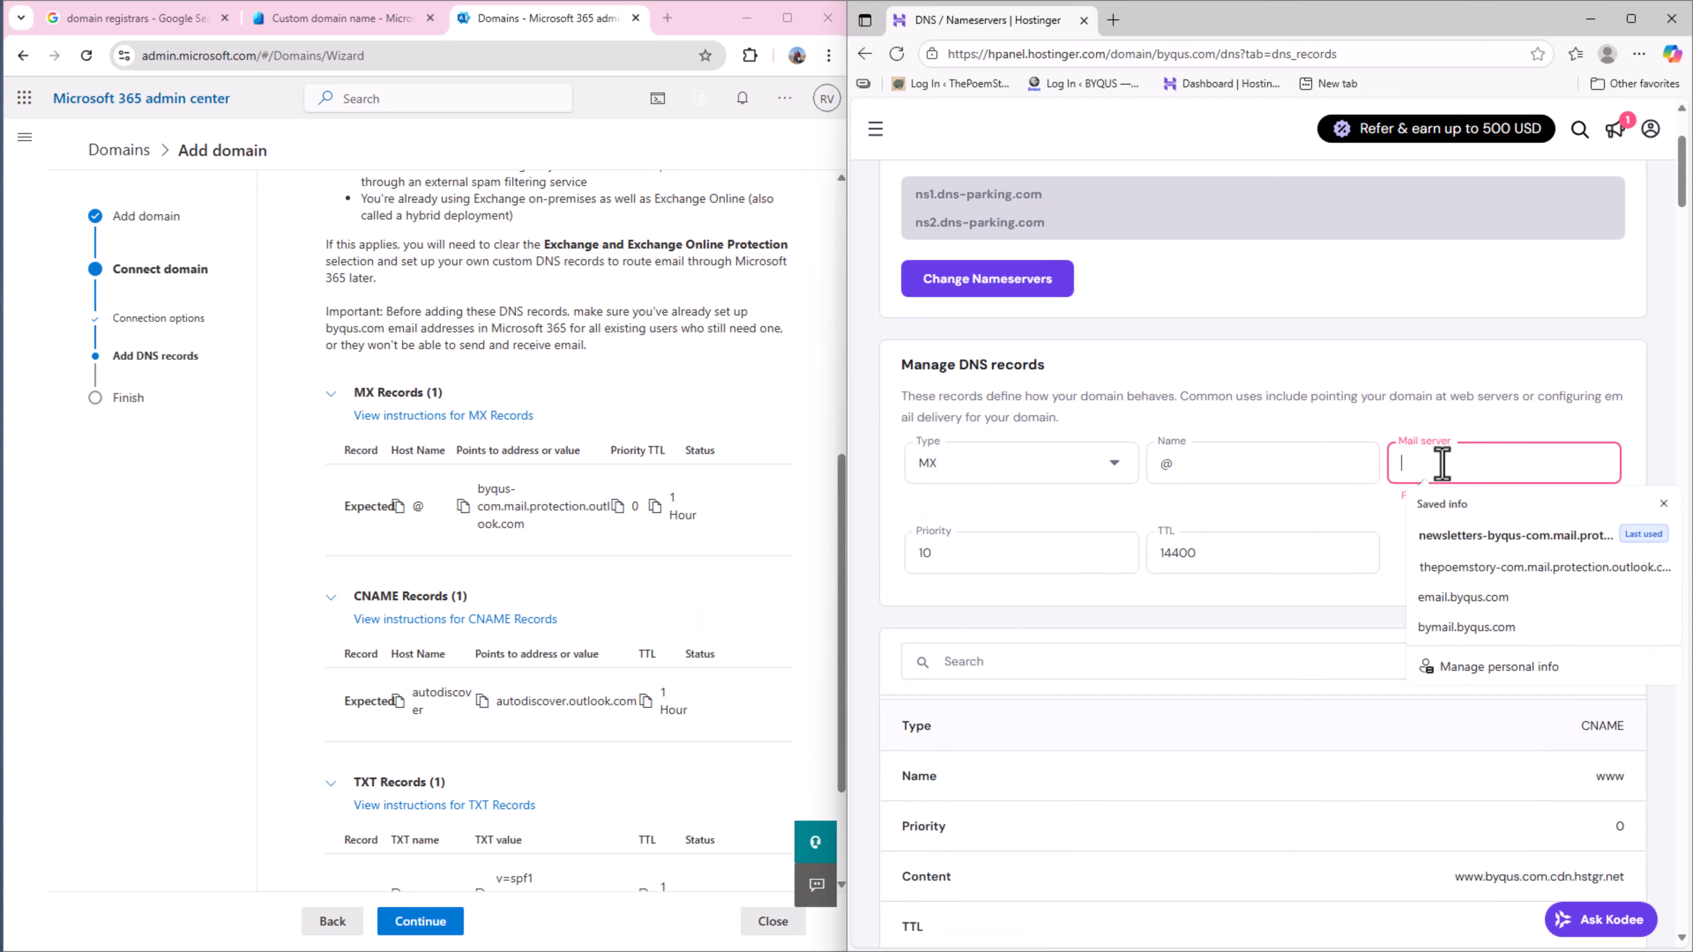
key(ctrl+v)
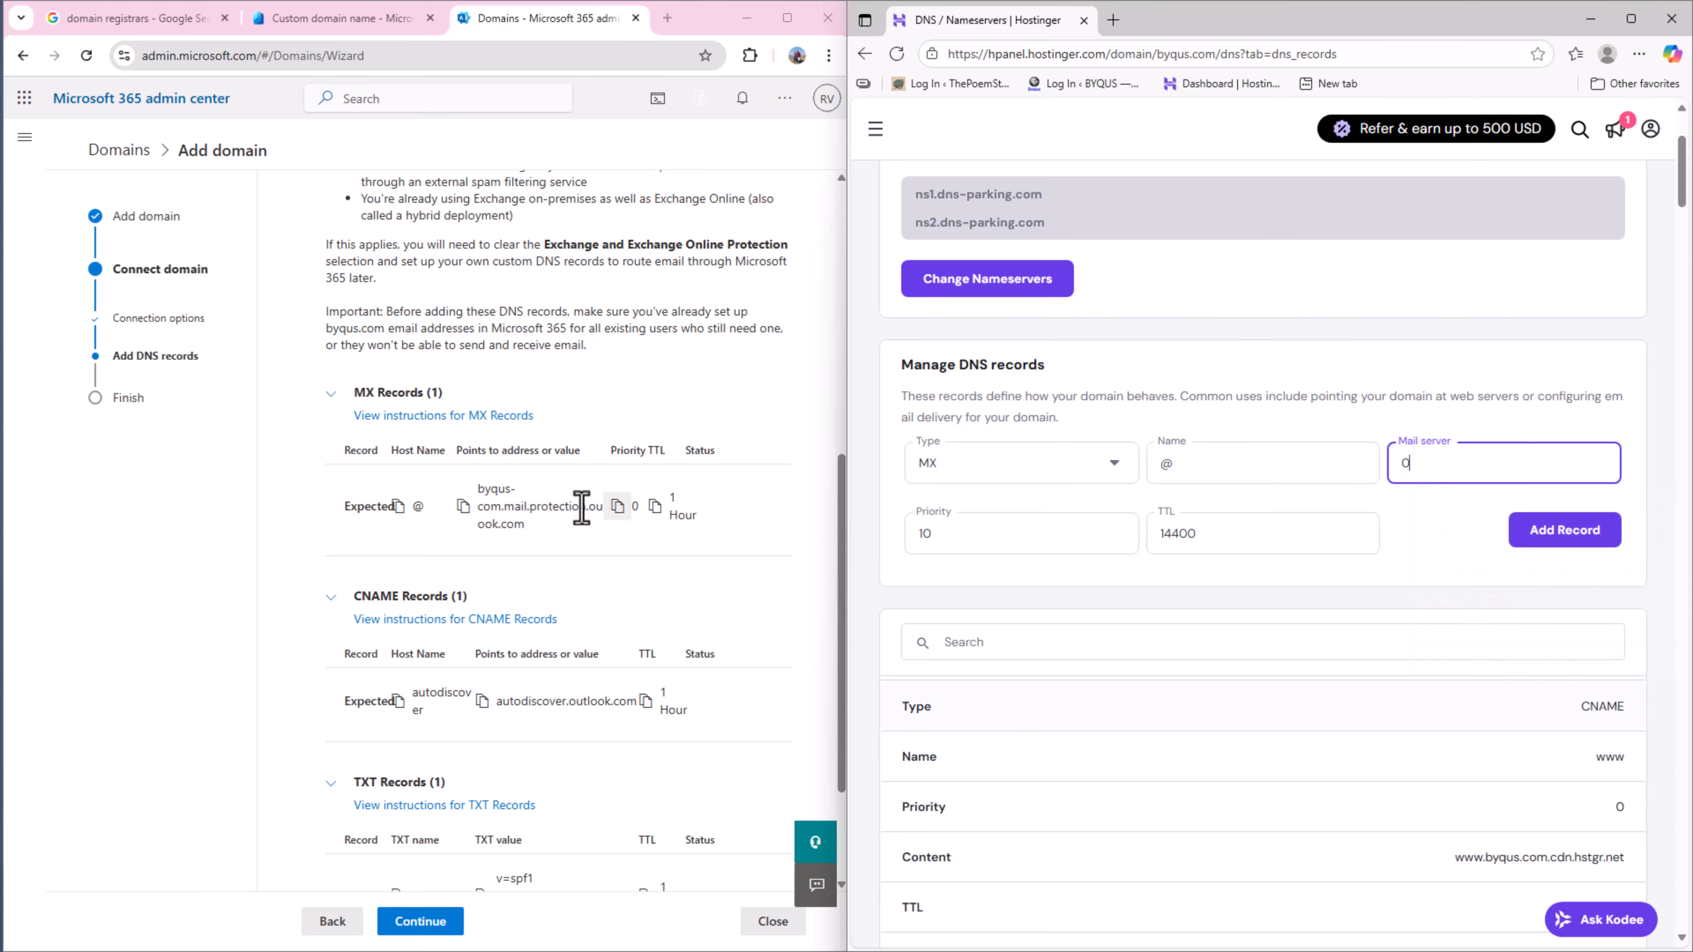
Copy the MX record's points-to address from Microsoft 365 and set Hostinger's mail server to byqus-com.mail.protection.outlook.com.
click(462, 506)
click(1436, 465)
key(ctrl+v)
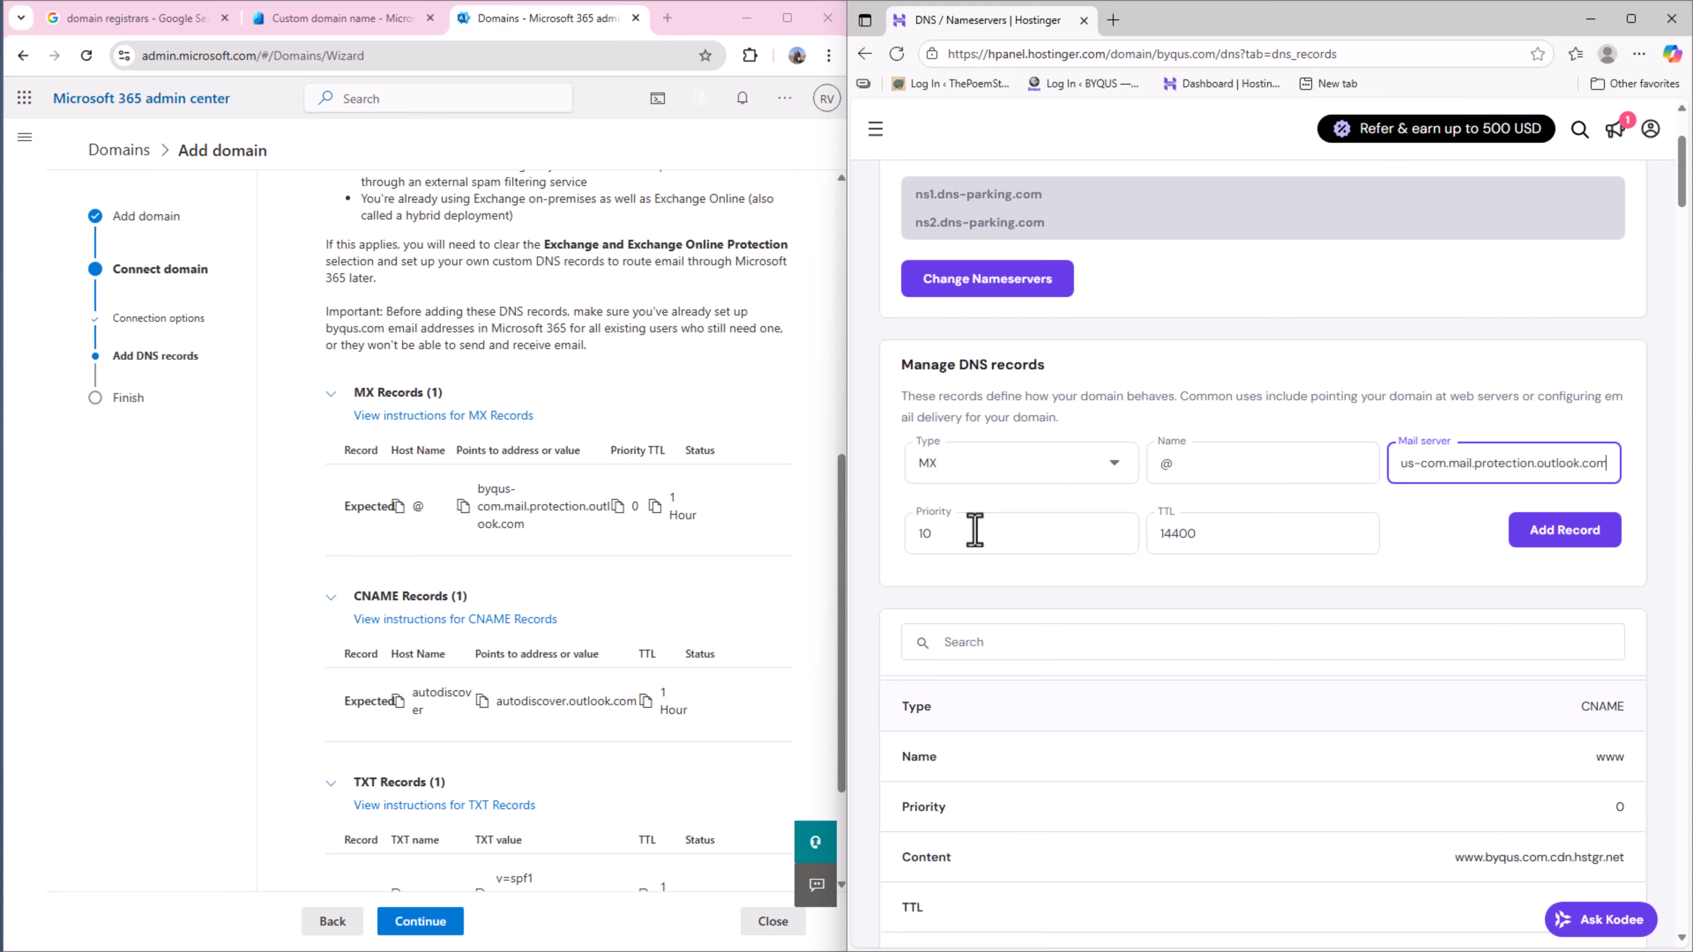
Set the MX record's priority to 1 and its TTL to 3600, and add the record.
drag(969, 543, 881, 555)
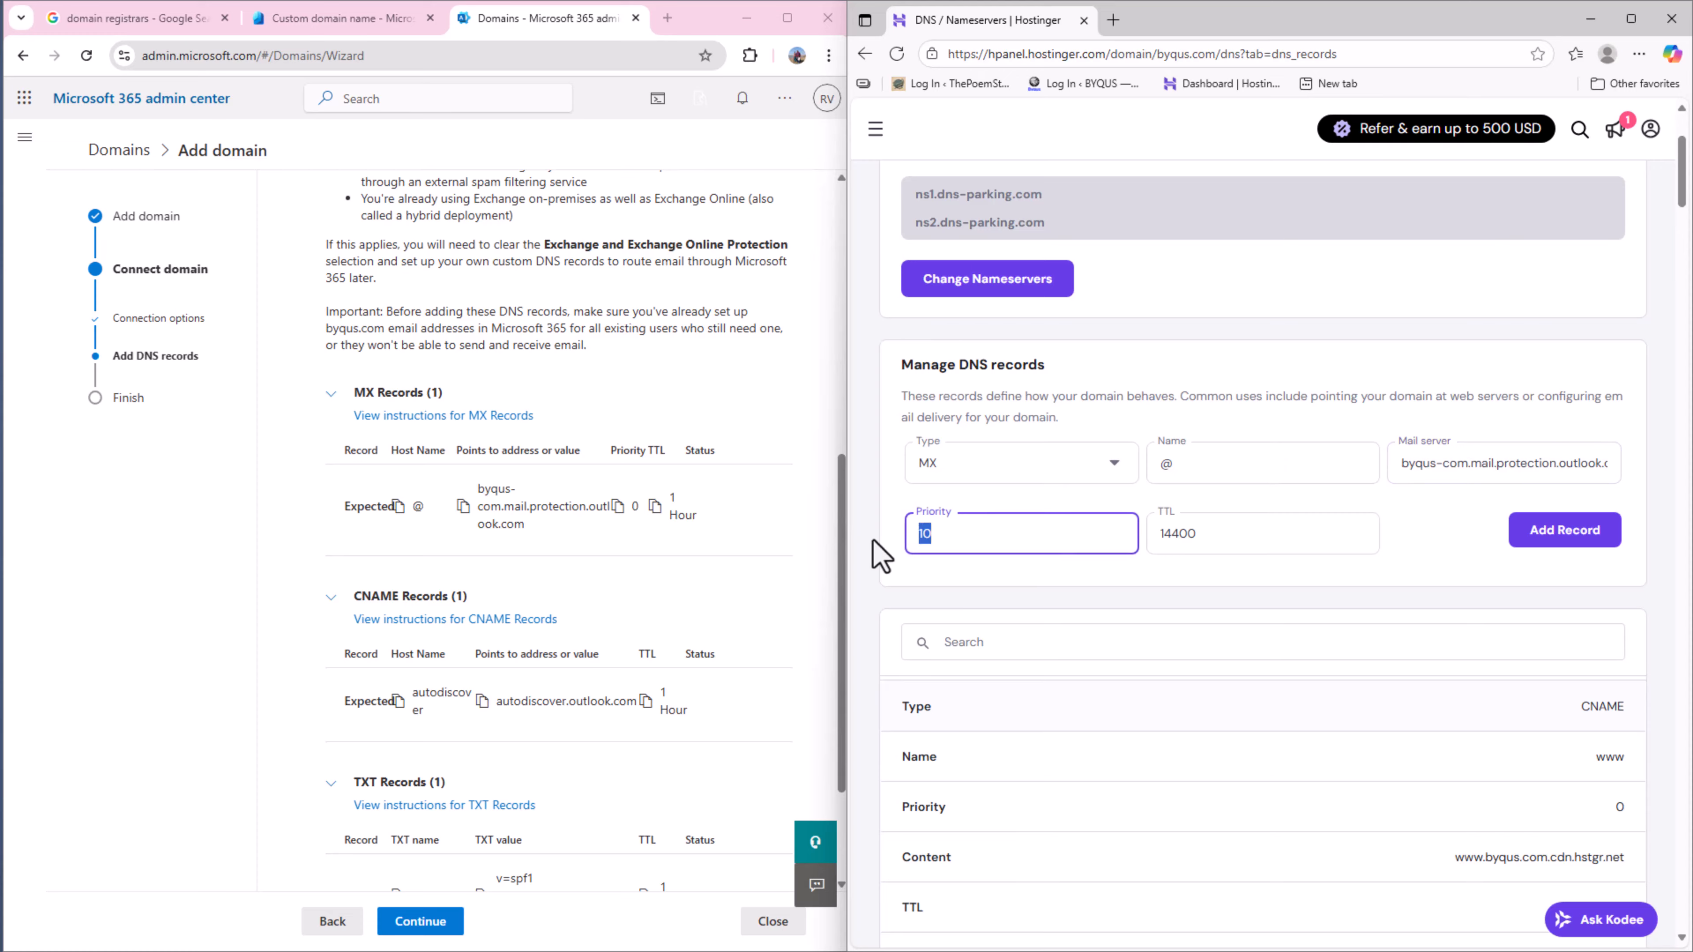
text(1)
click(1314, 538)
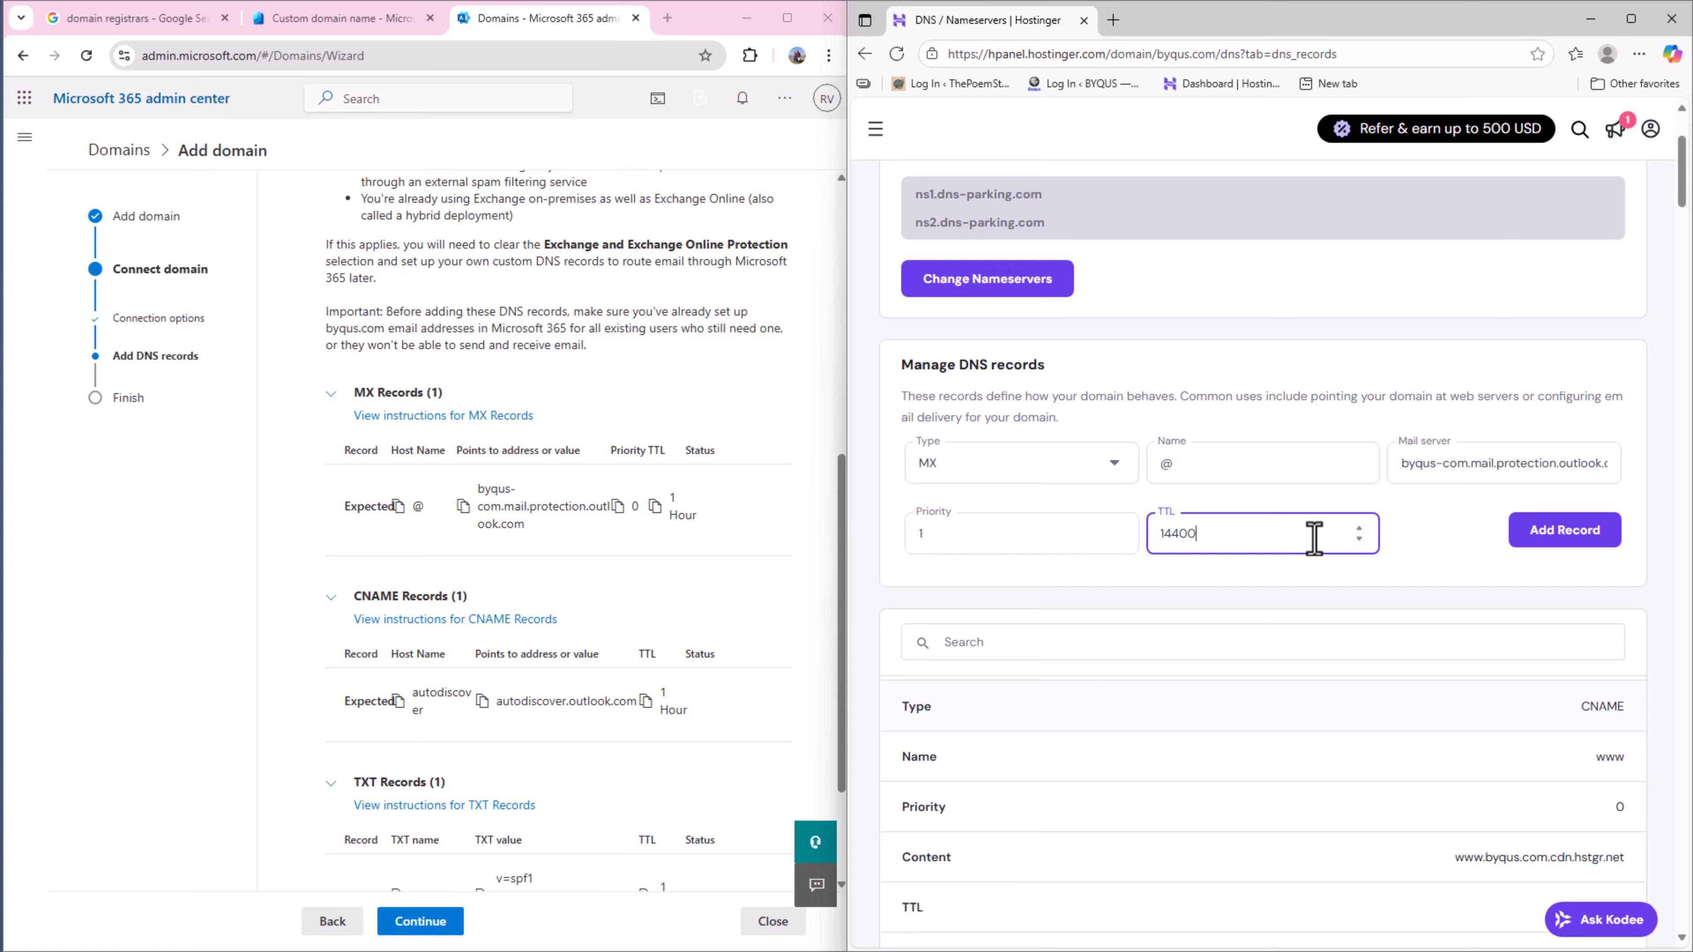
drag(1313, 538, 1123, 533)
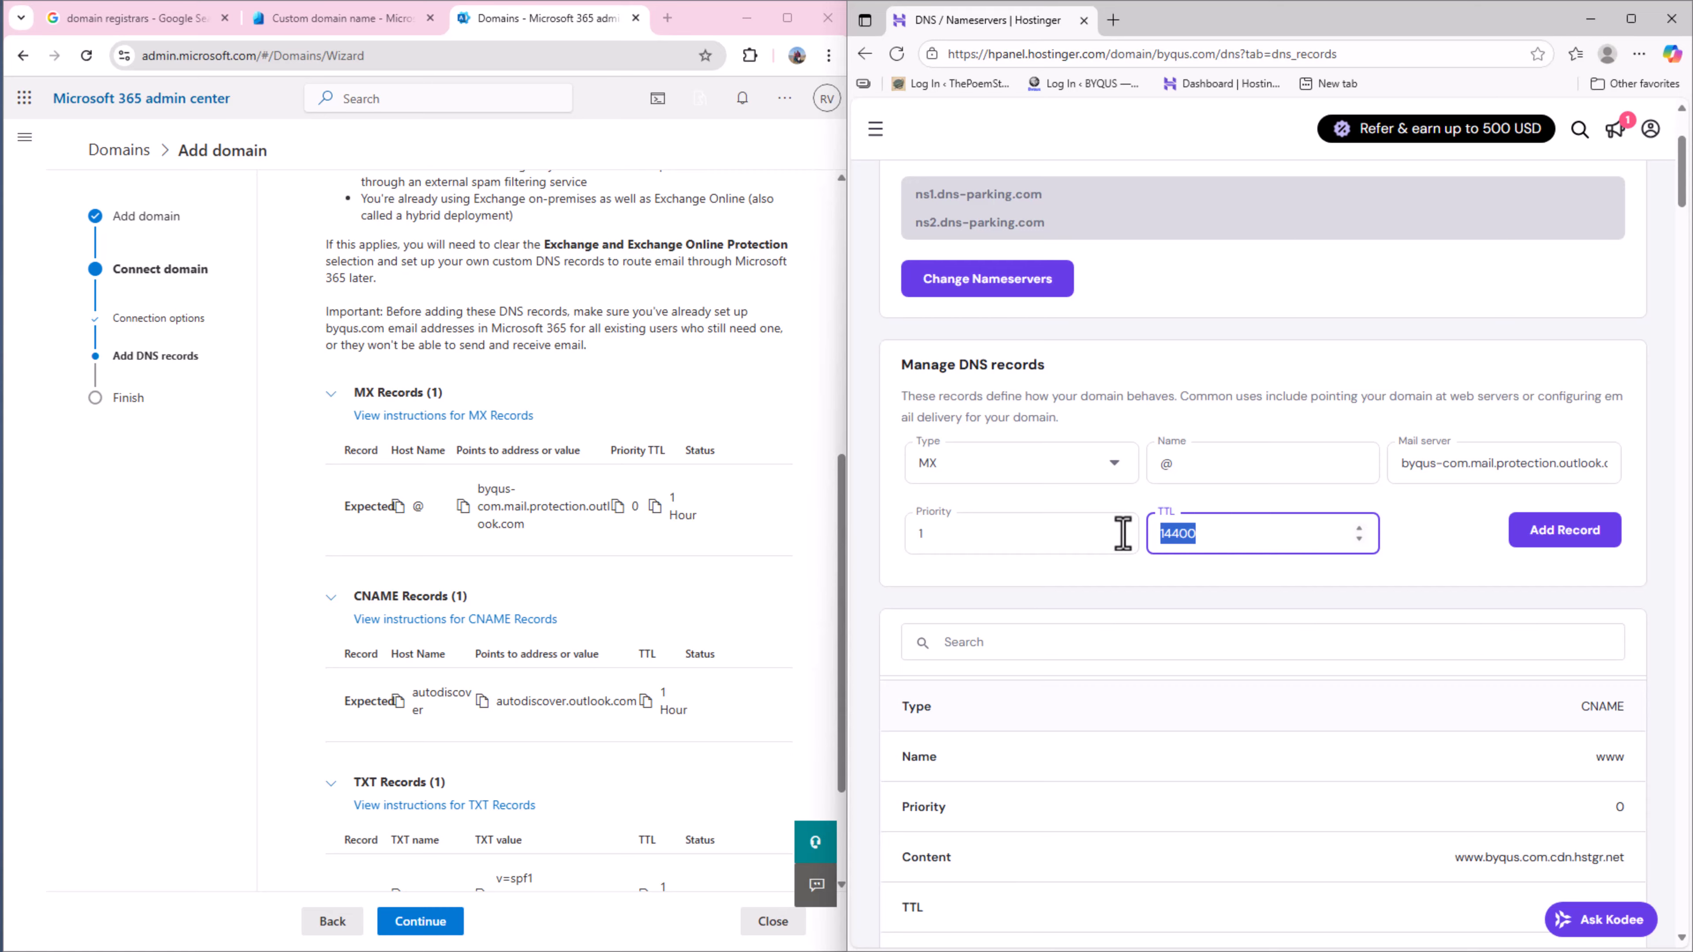
text(3600)
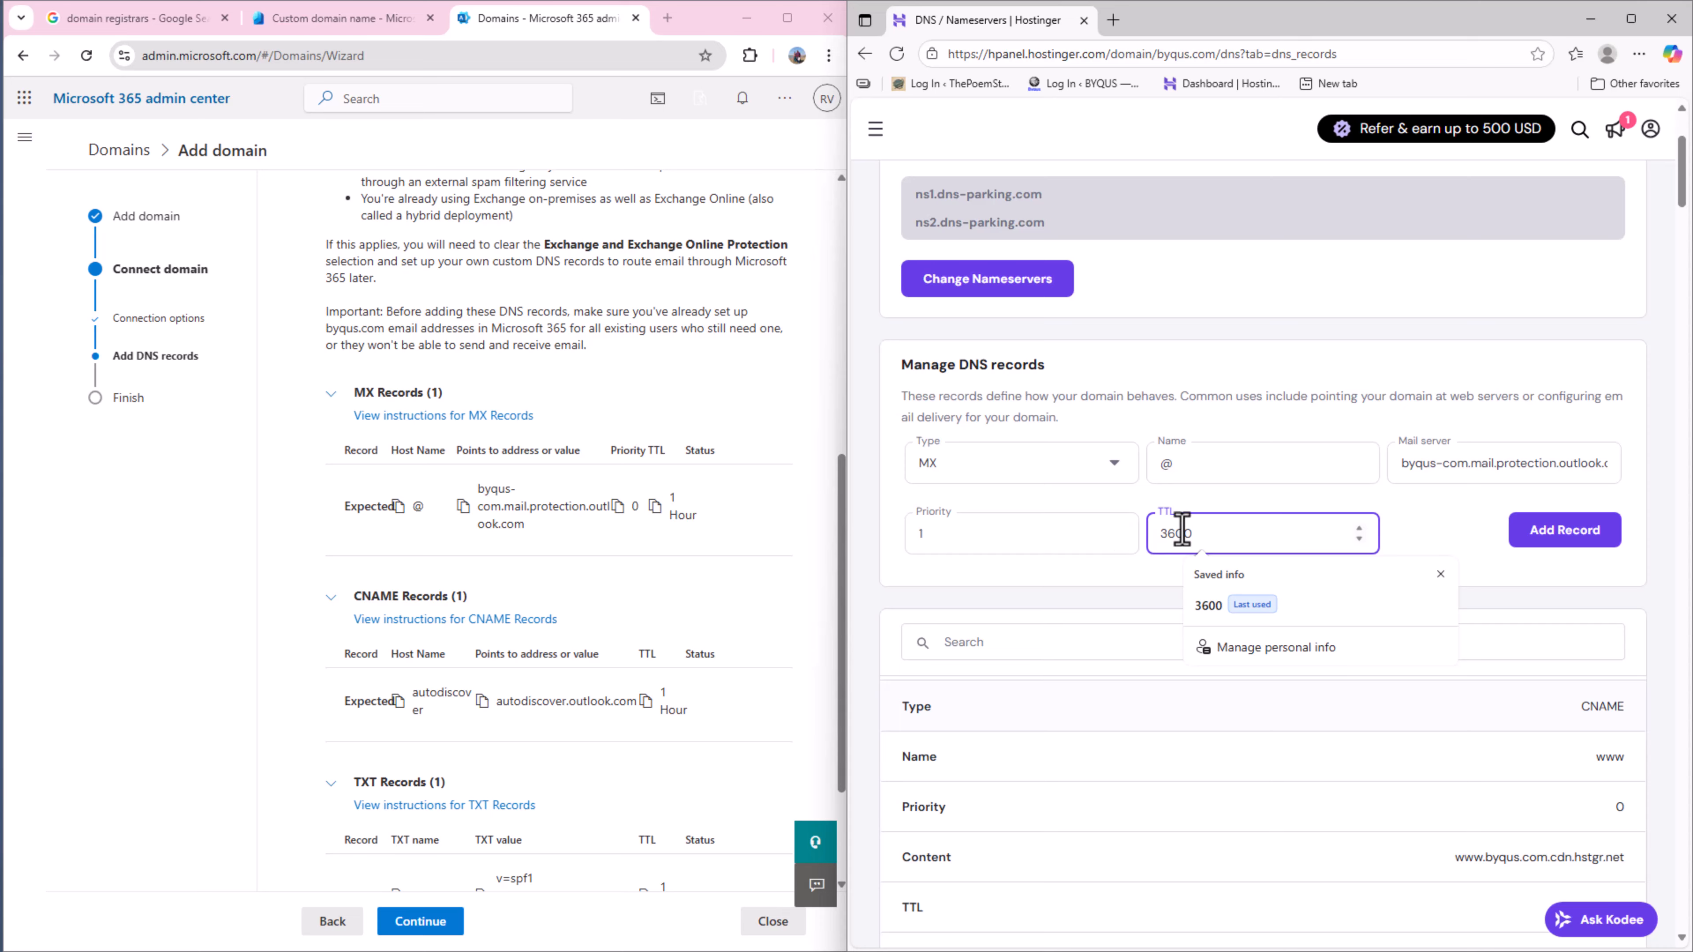
click(1460, 537)
click(1553, 532)
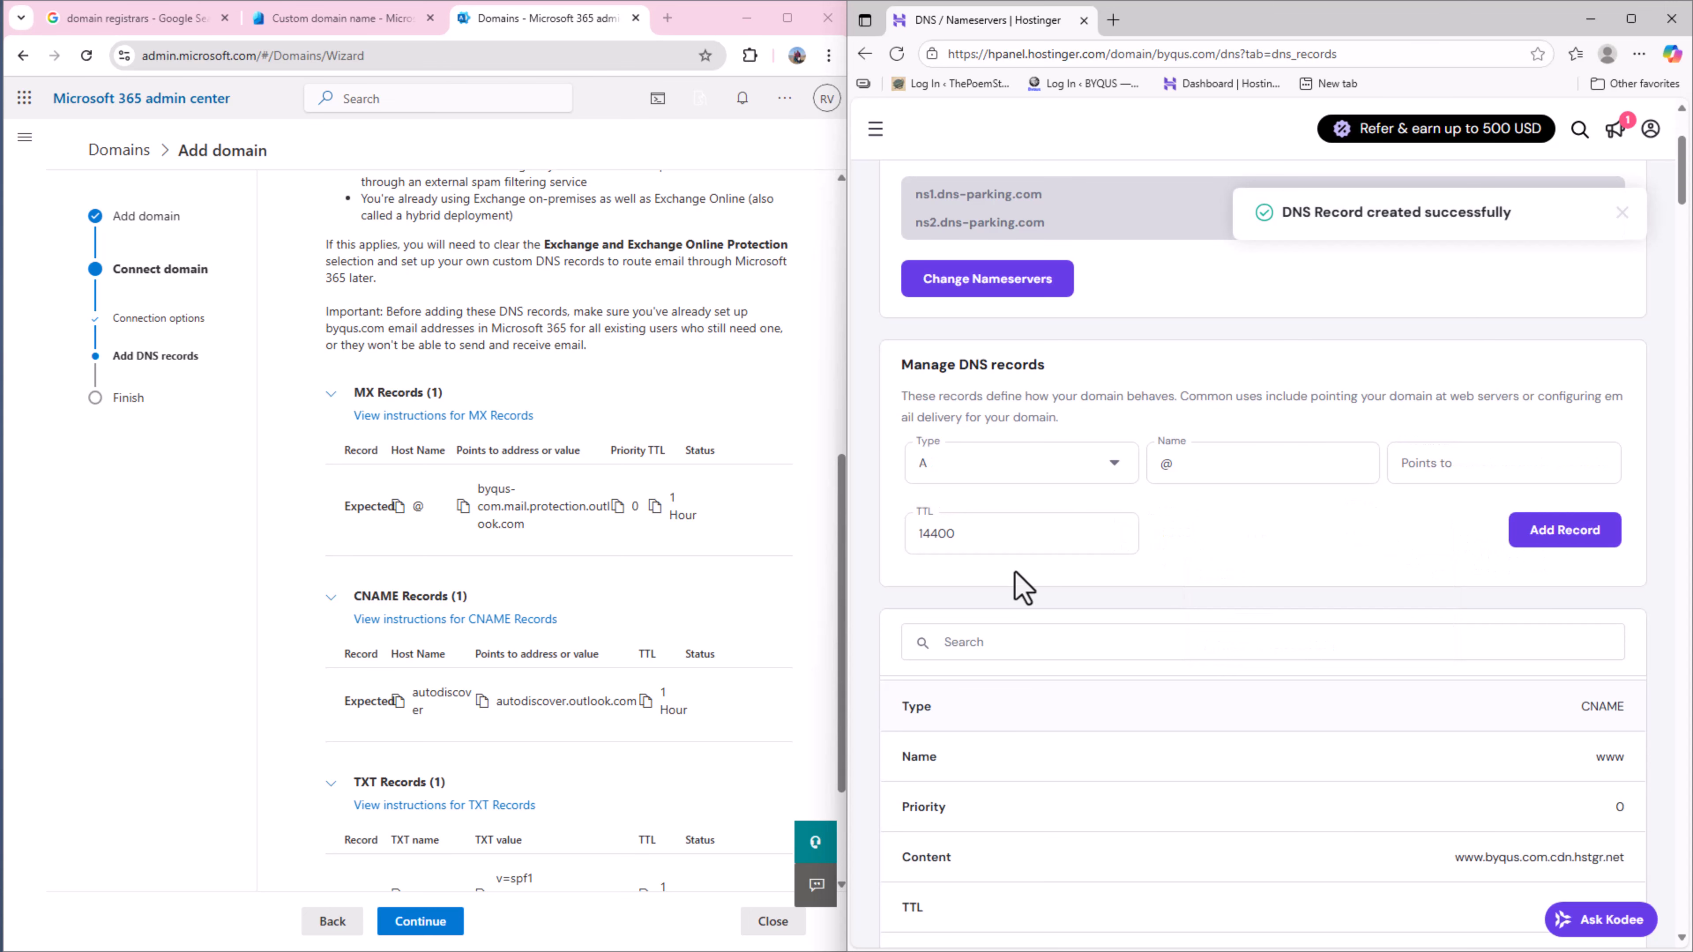
Start a new CNAME record in Hostinger with the name autodiscover.
scroll(676, 510, down, 1)
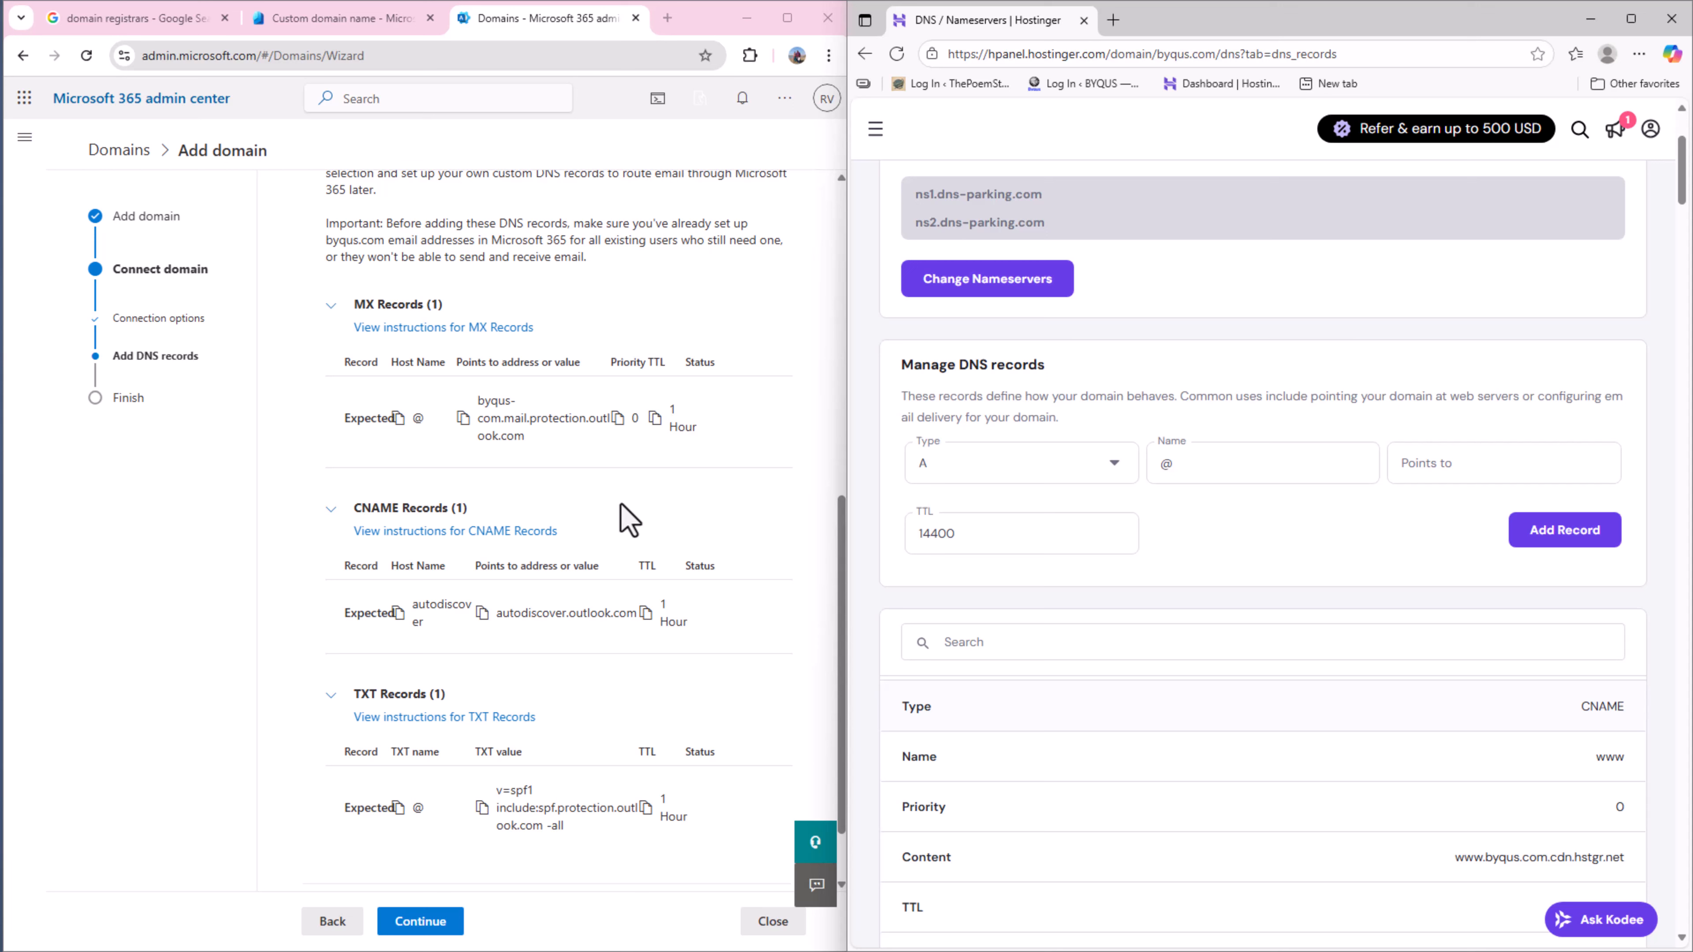
drag(353, 532, 566, 540)
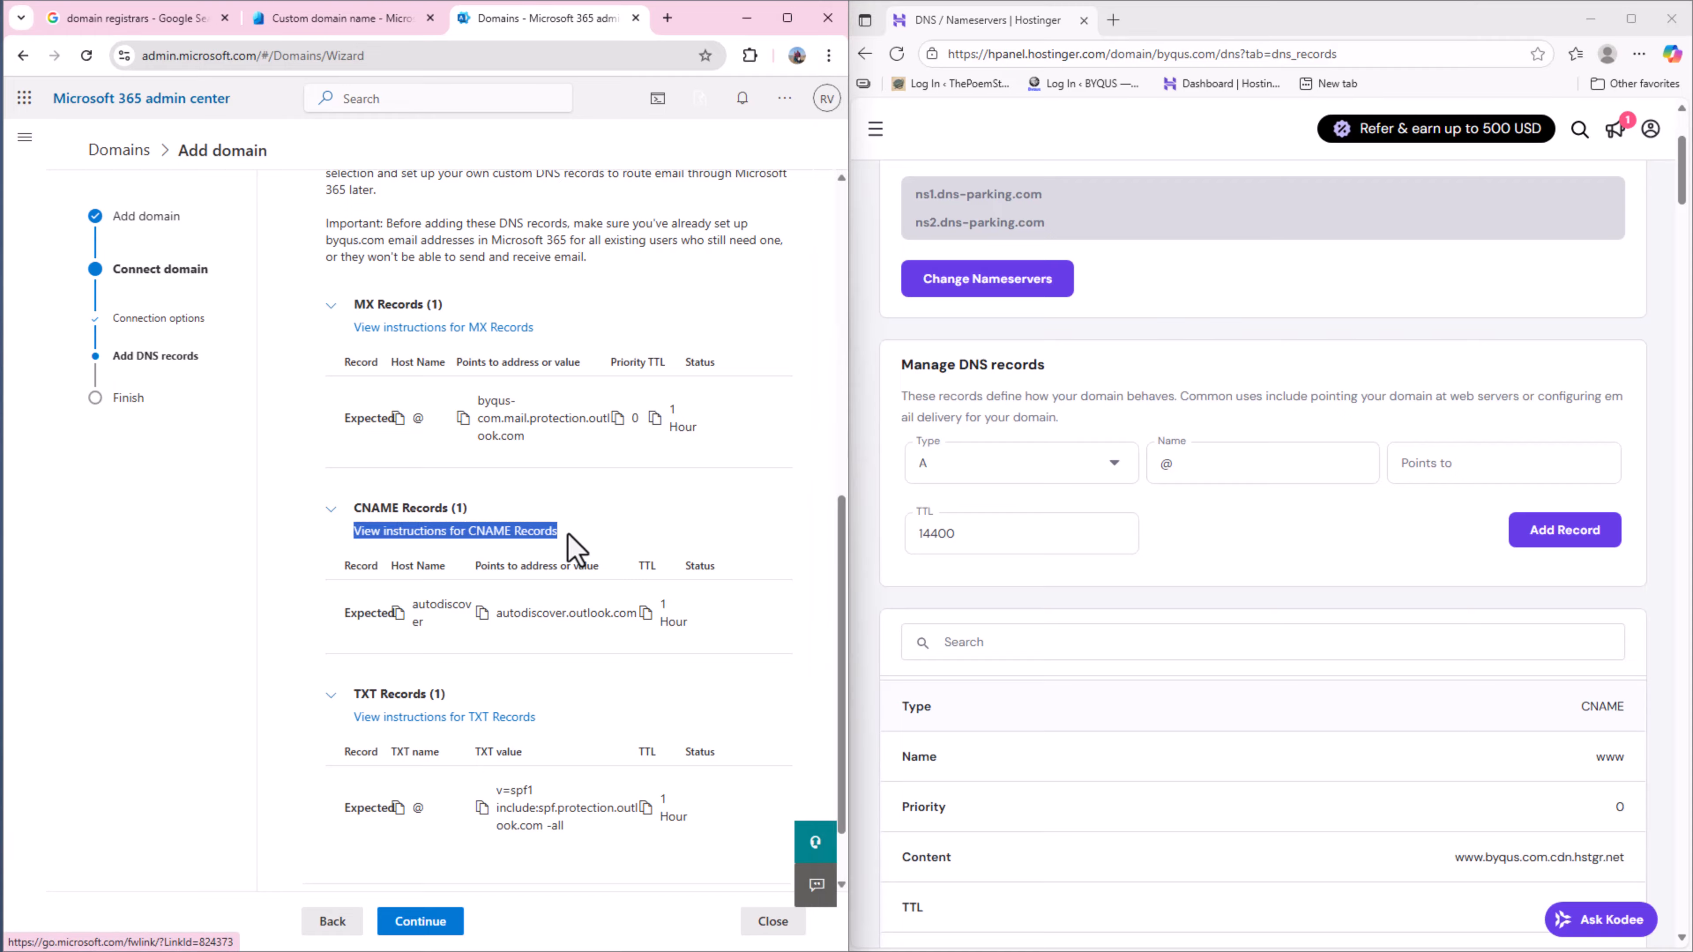
click(1121, 480)
click(1121, 480)
click(1012, 642)
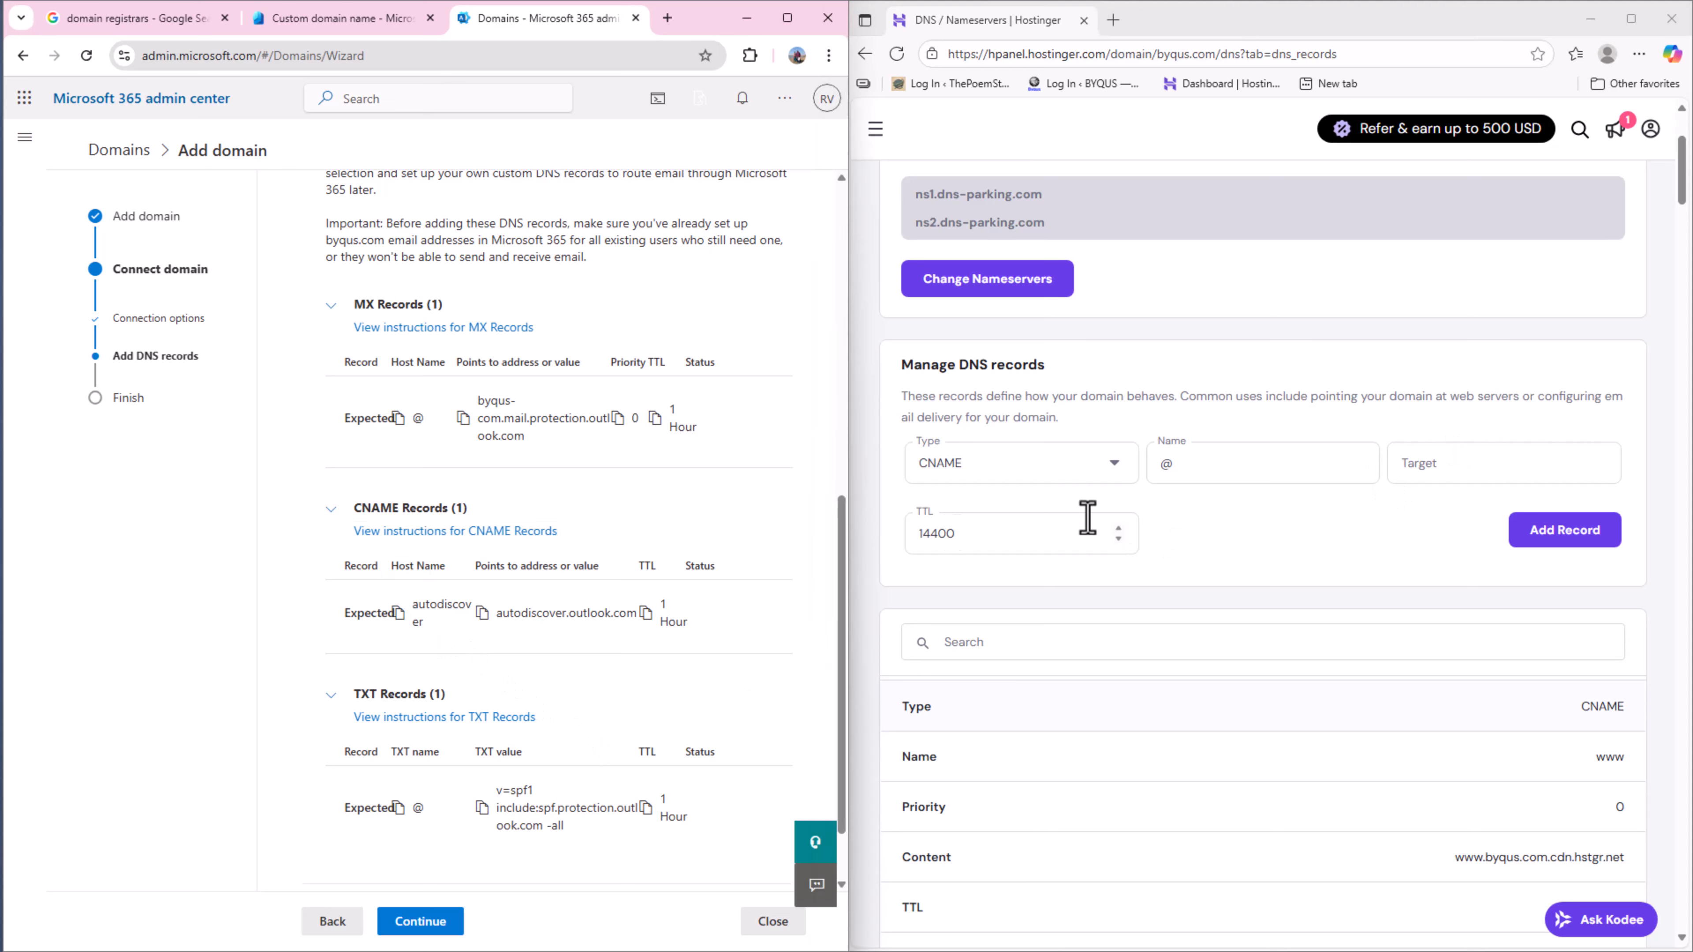
click(1152, 465)
key(ctrl+a)
key(ctrl+v)
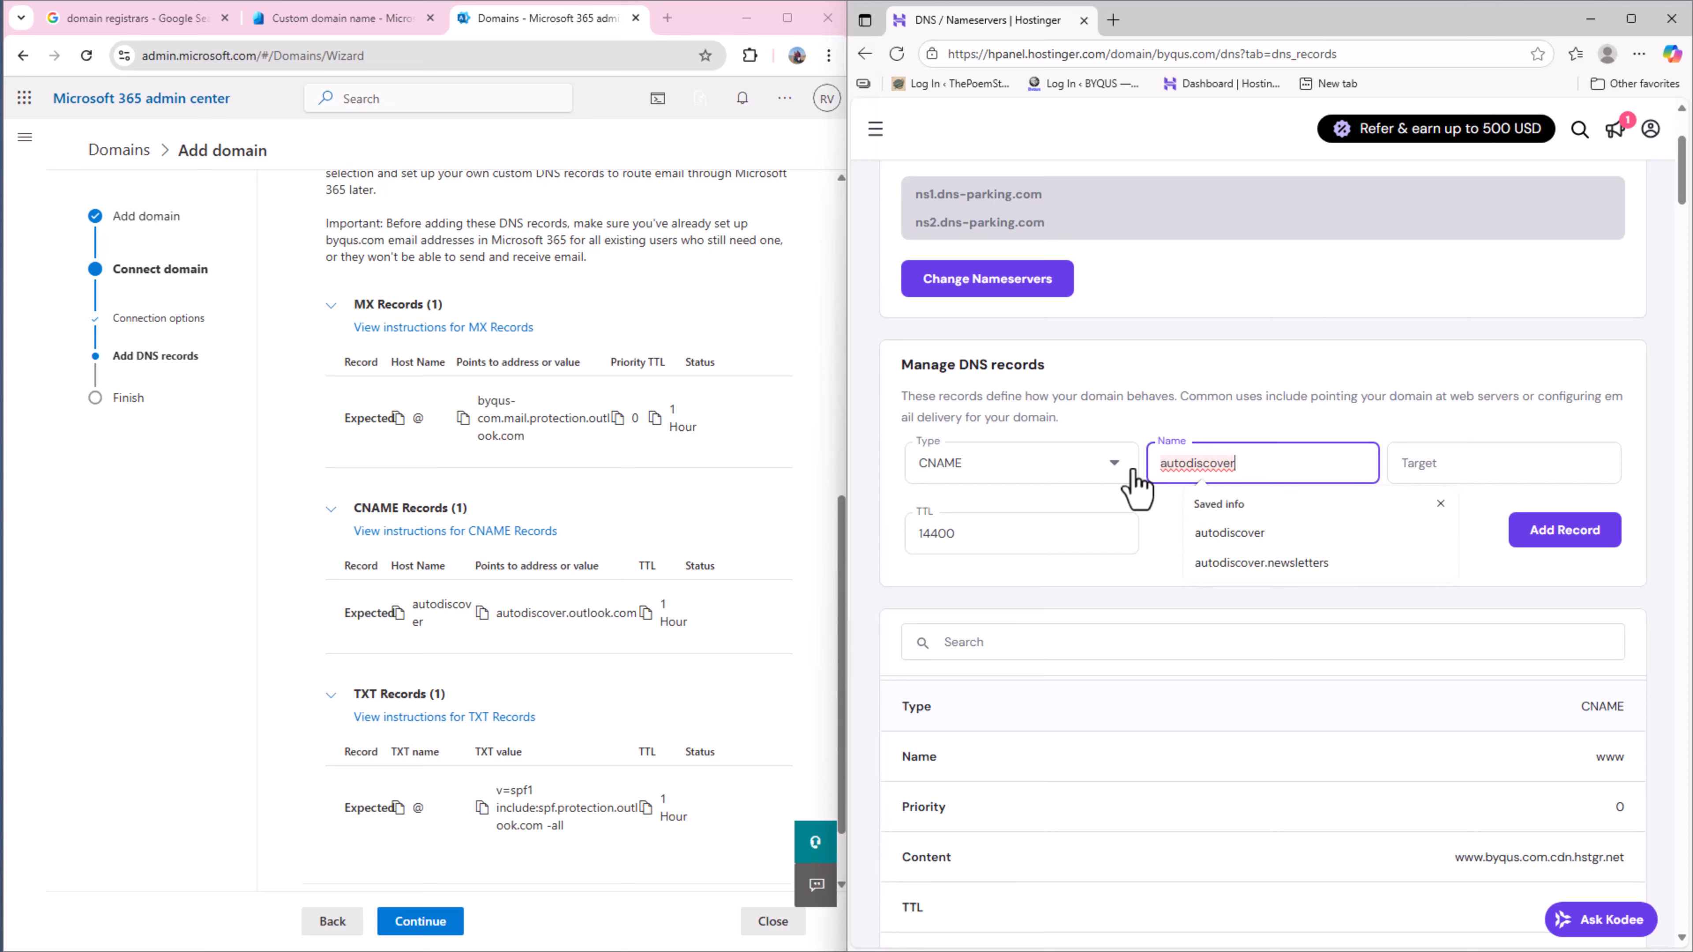
click(1157, 554)
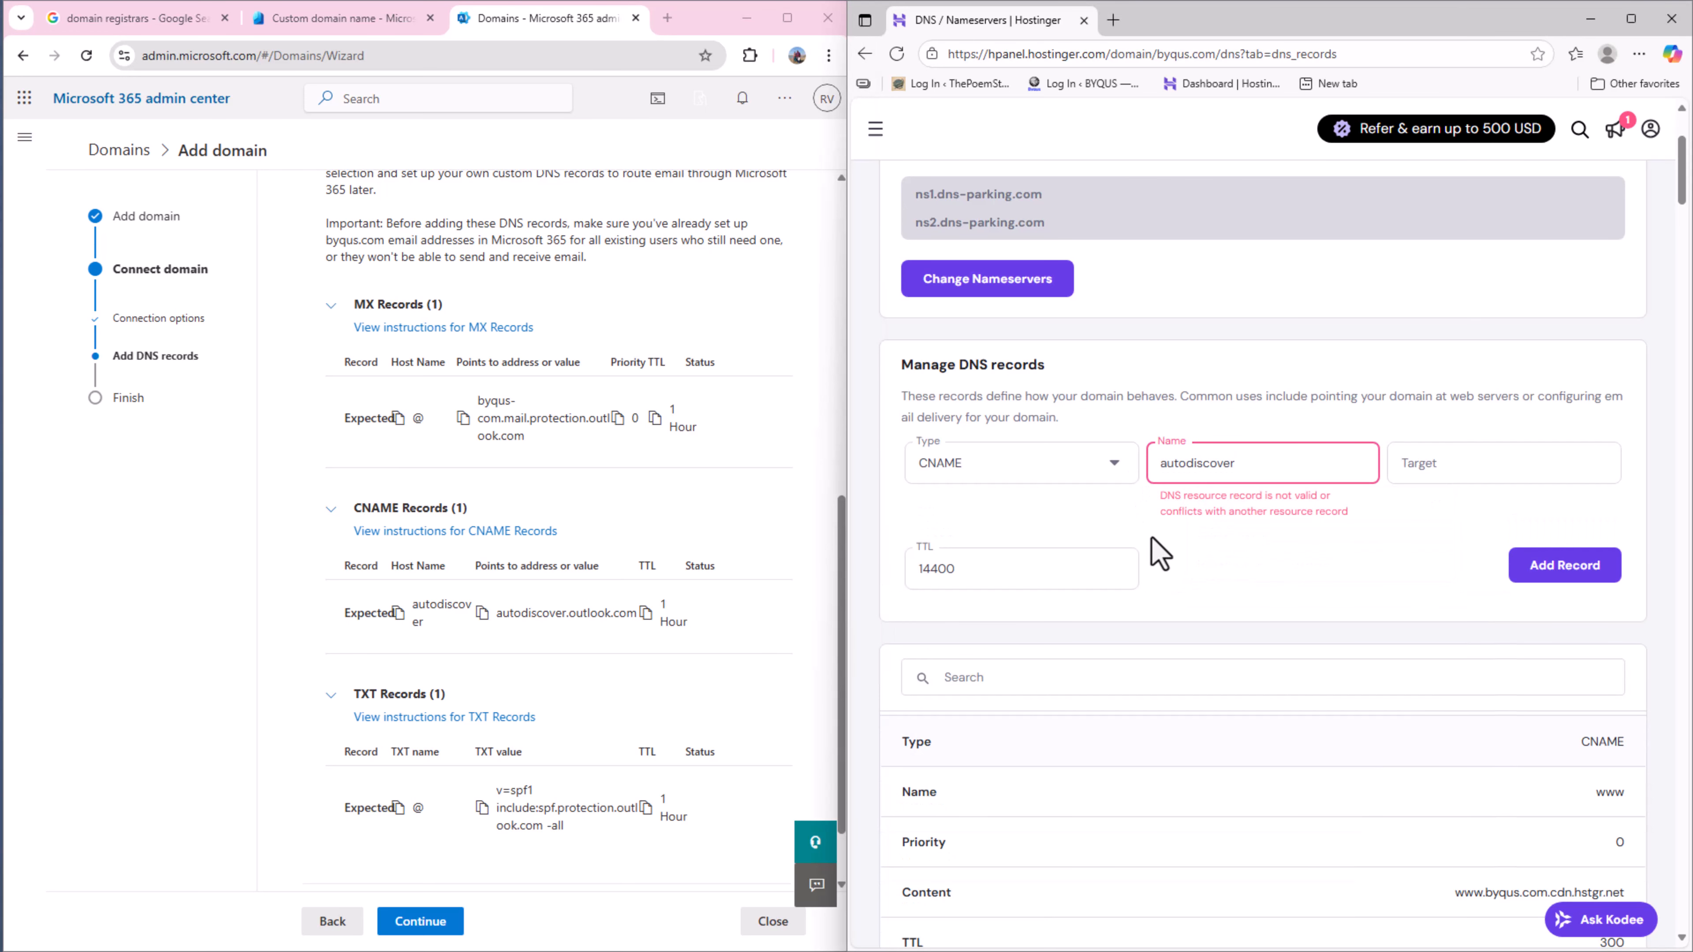
click(1264, 476)
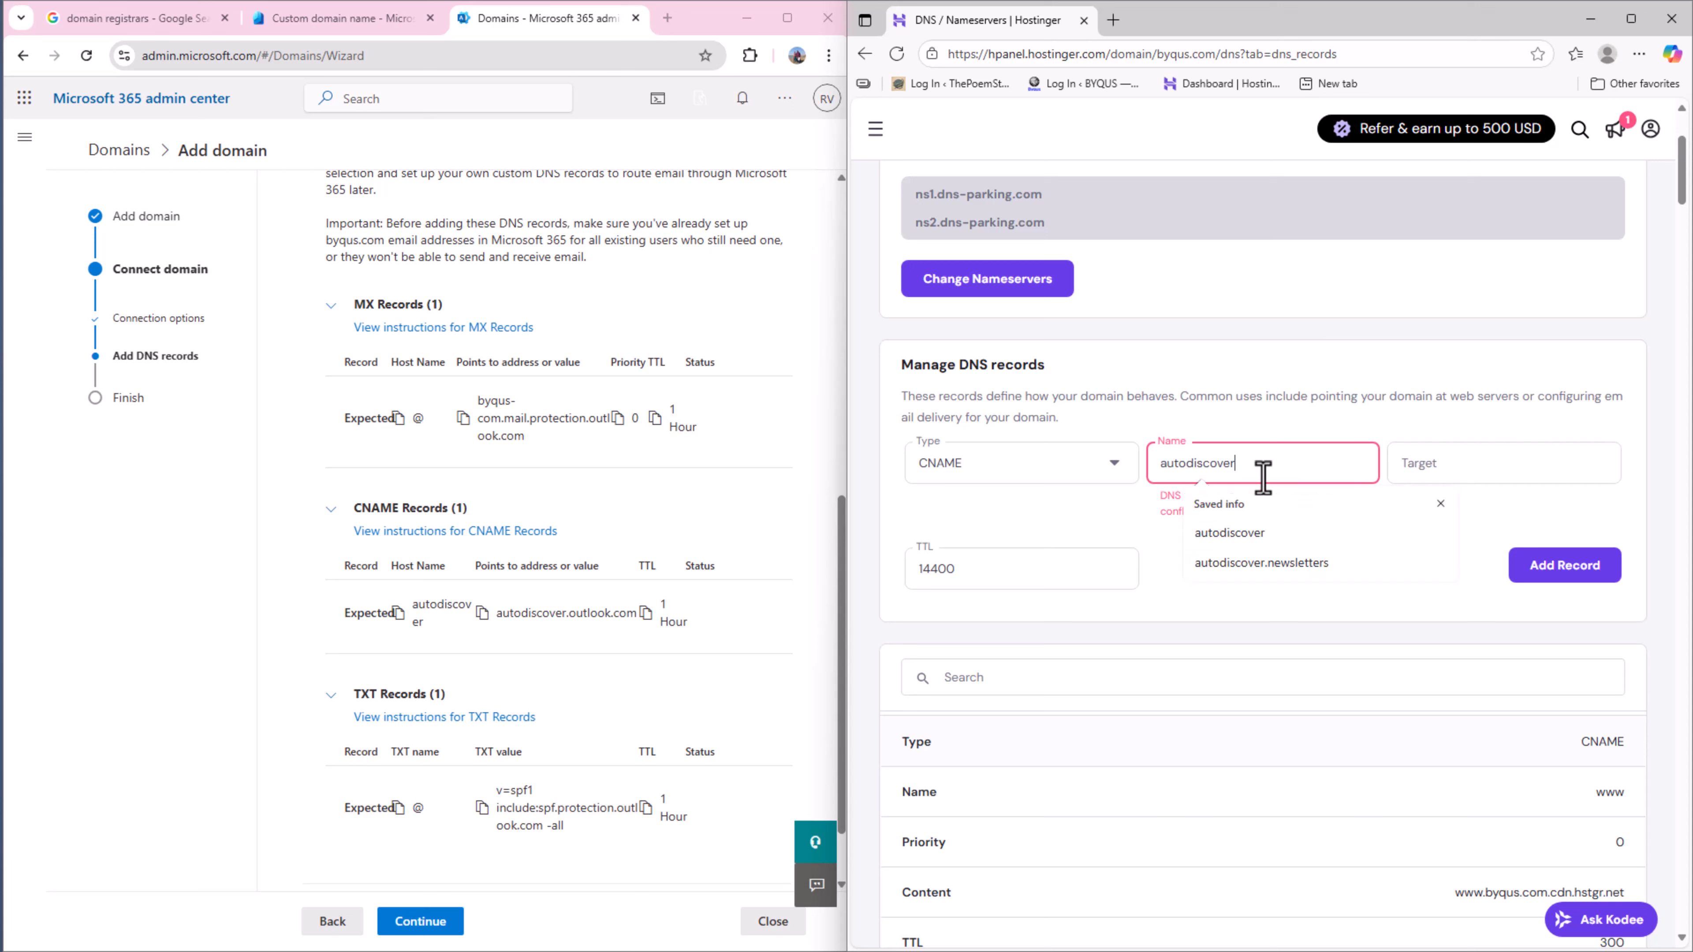
click(1165, 558)
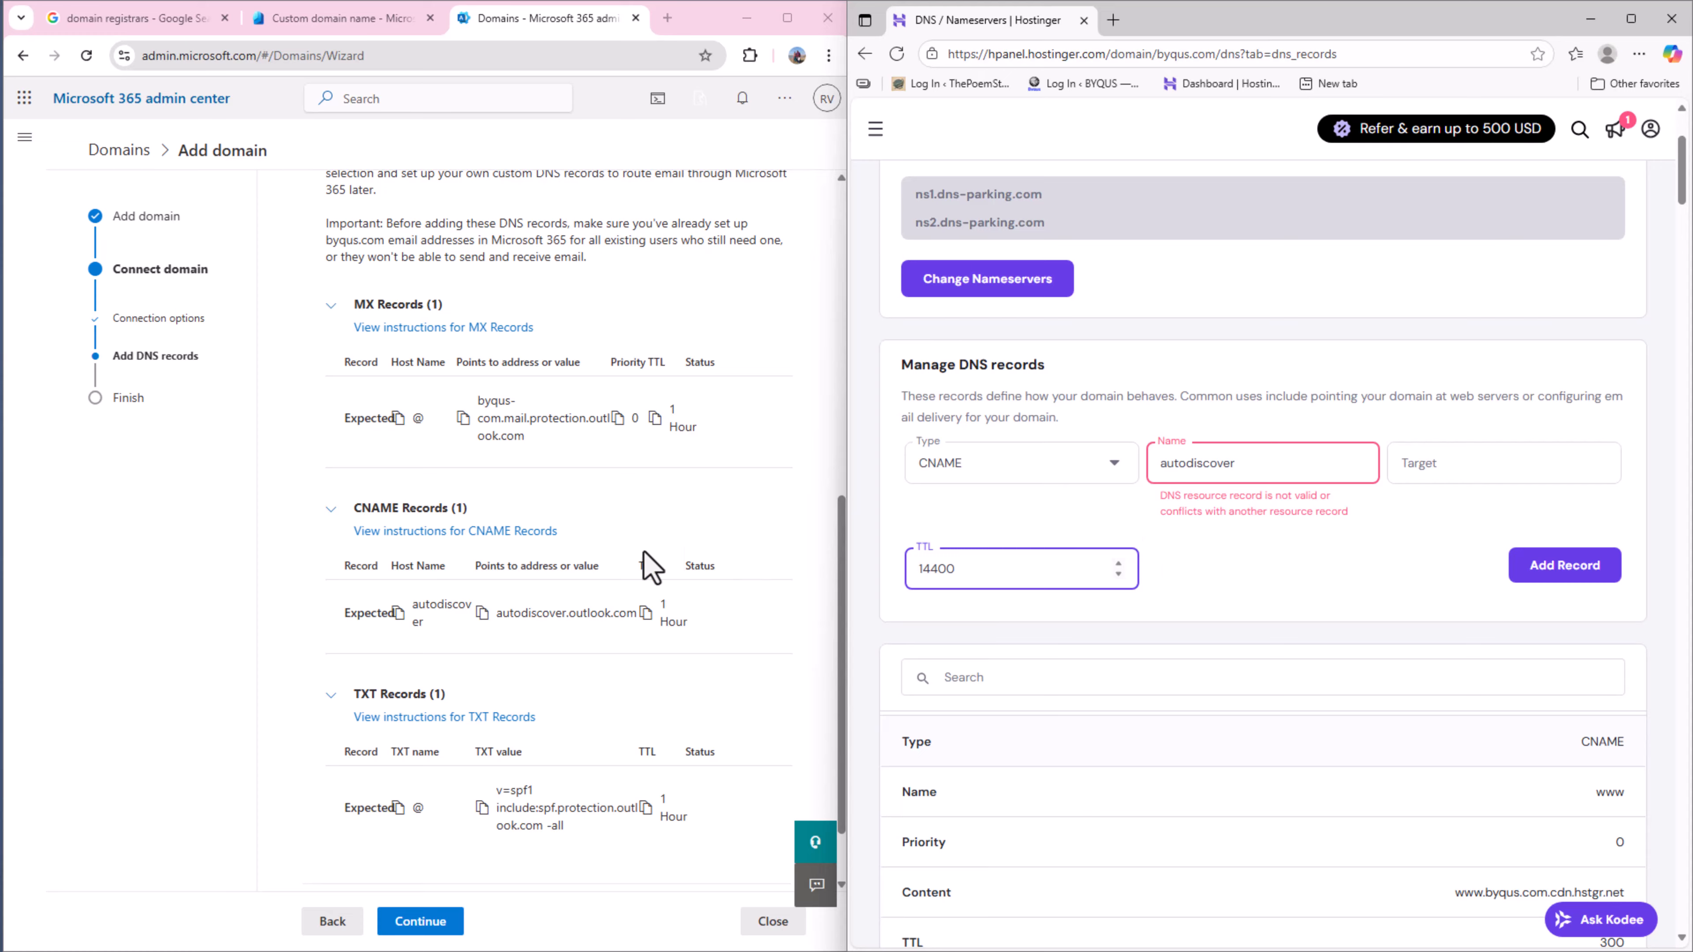
Re-enter the CNAME record's name as autodiscover and set its target to autodiscover.outlook.com, copied from Microsoft 365.
click(482, 613)
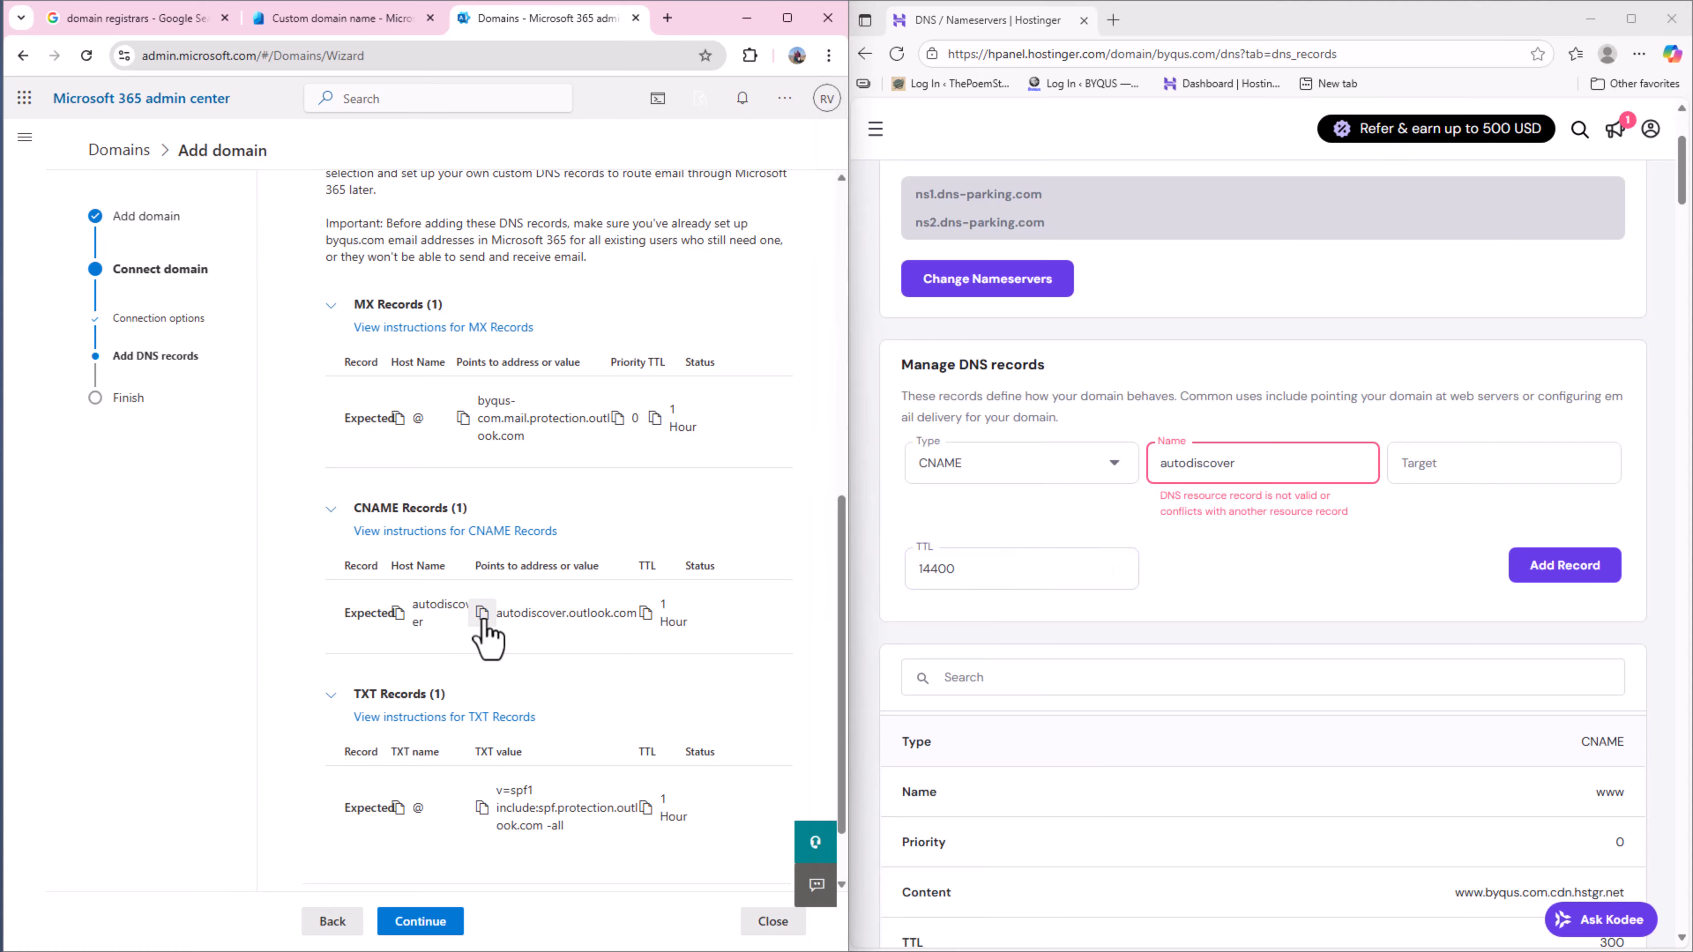
double_click(1235, 464)
key(ctrl+v)
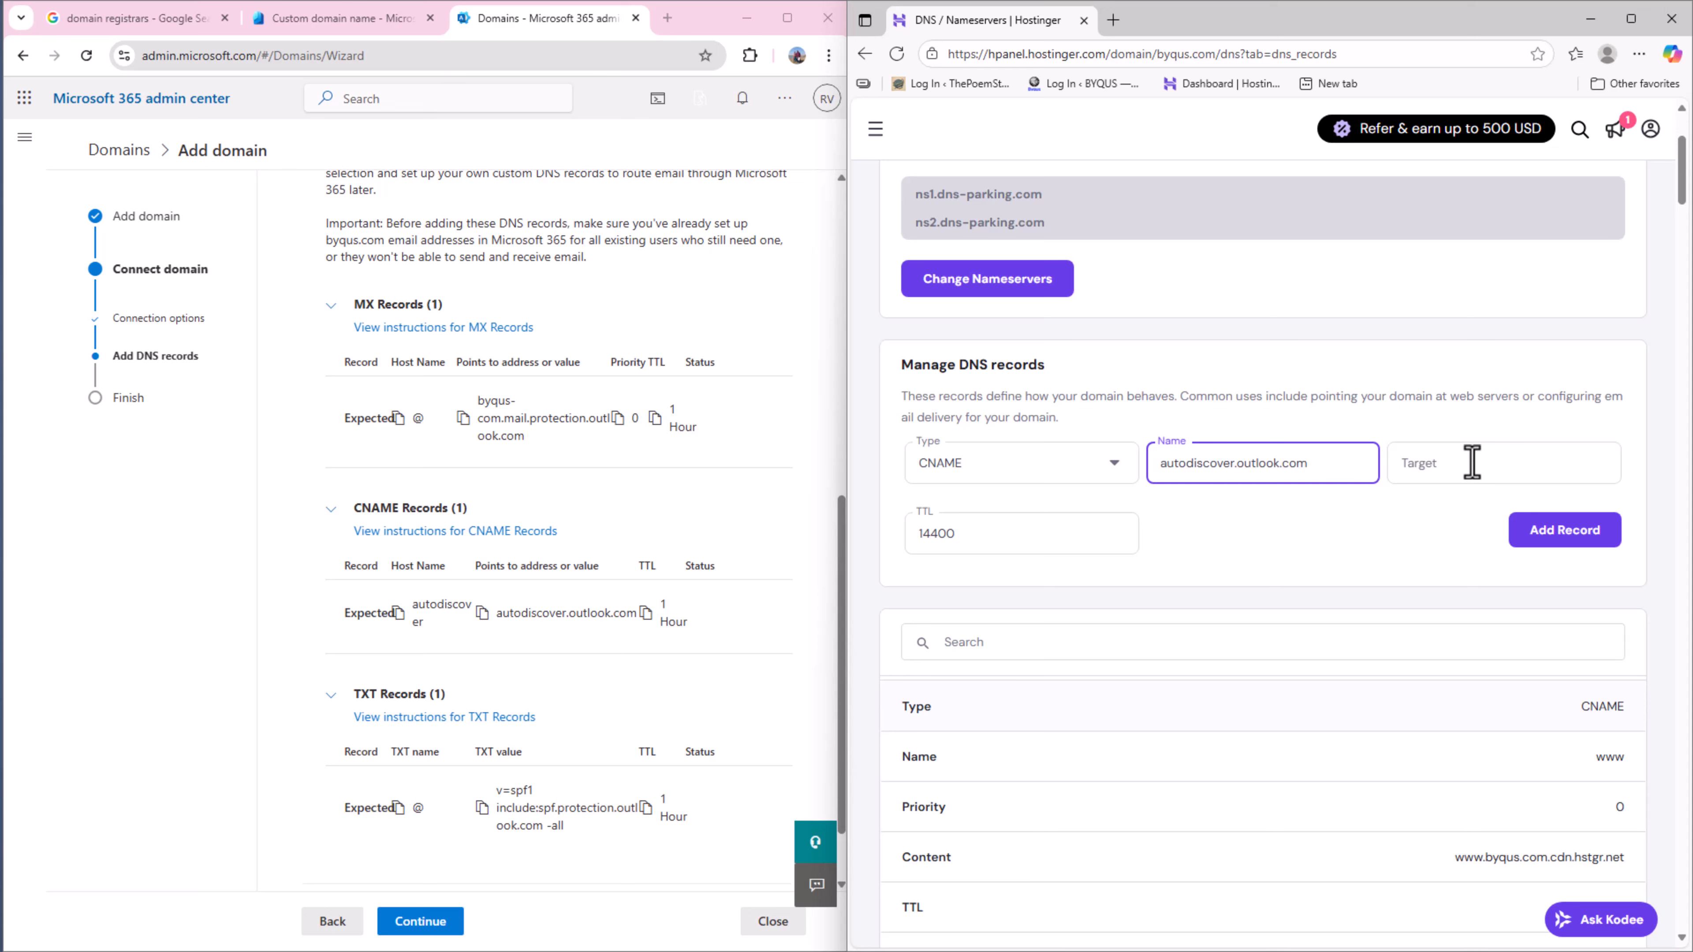
drag(1231, 464, 1314, 467)
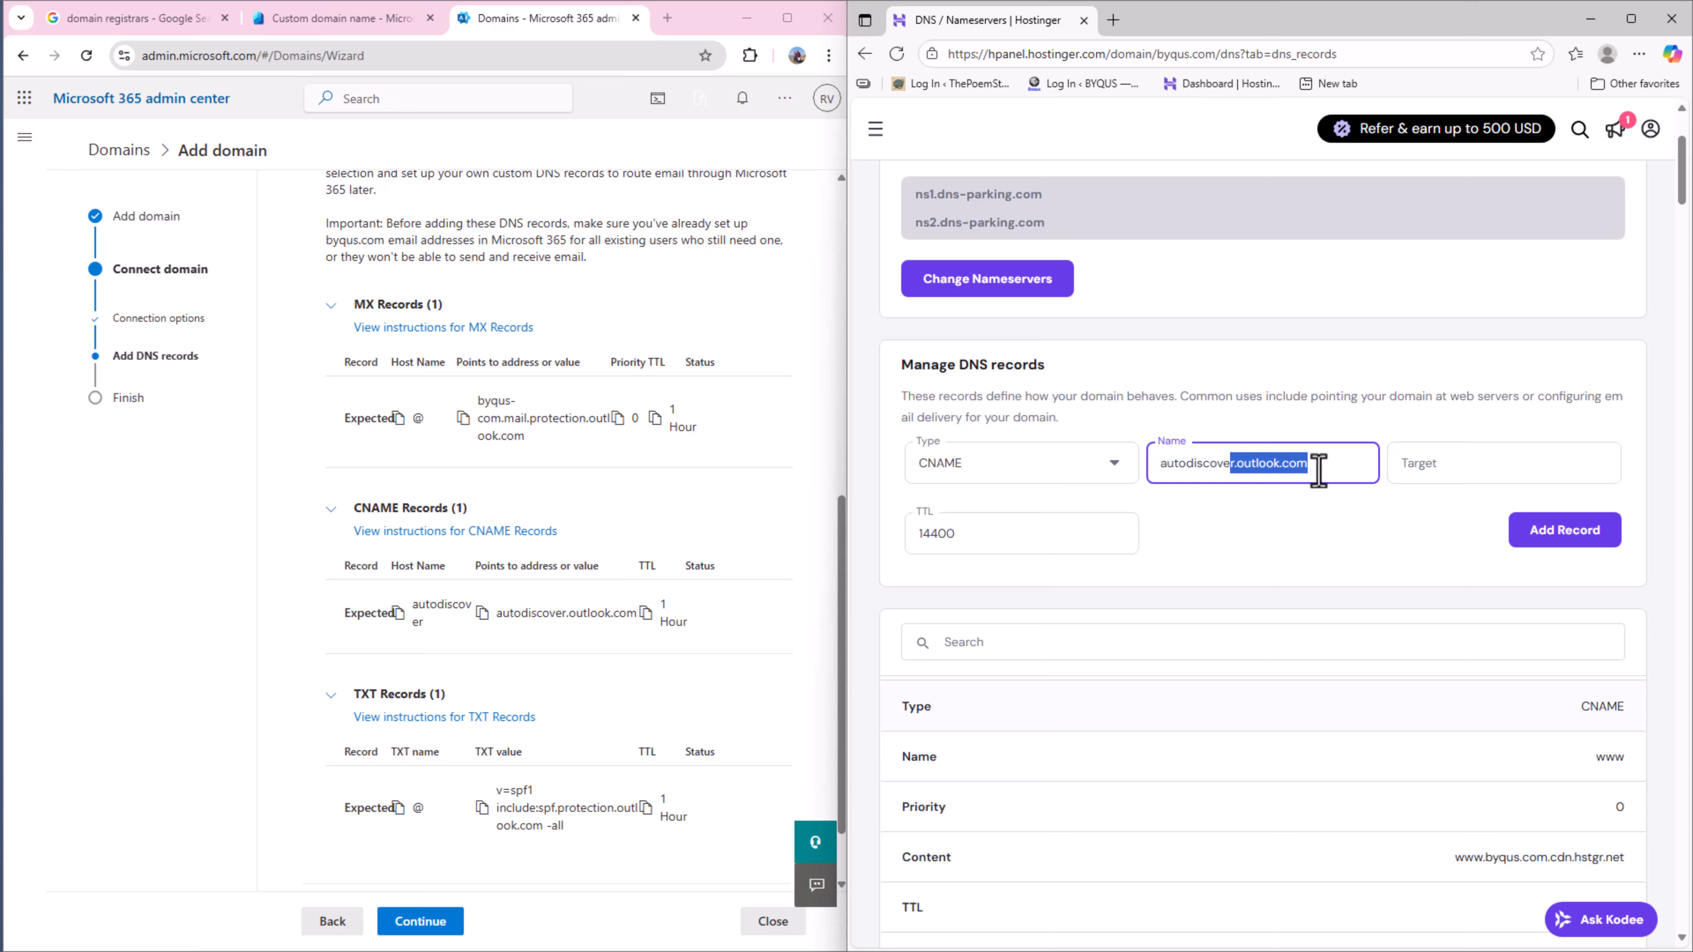
key(BackSpace)
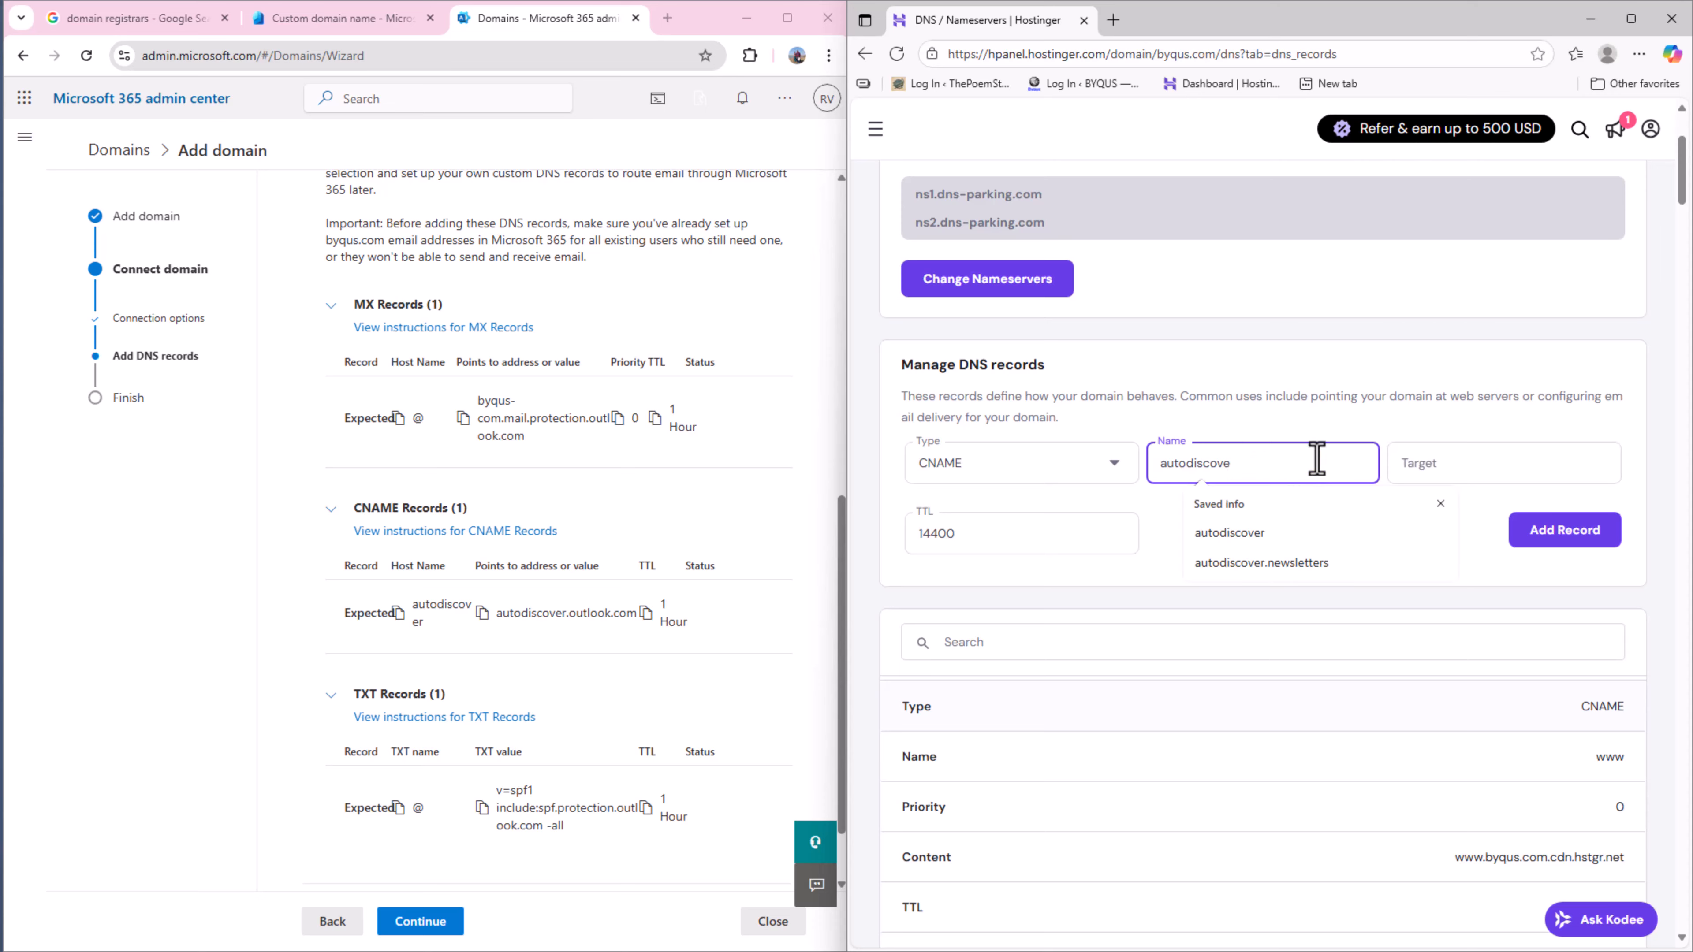
text(r)
click(1519, 460)
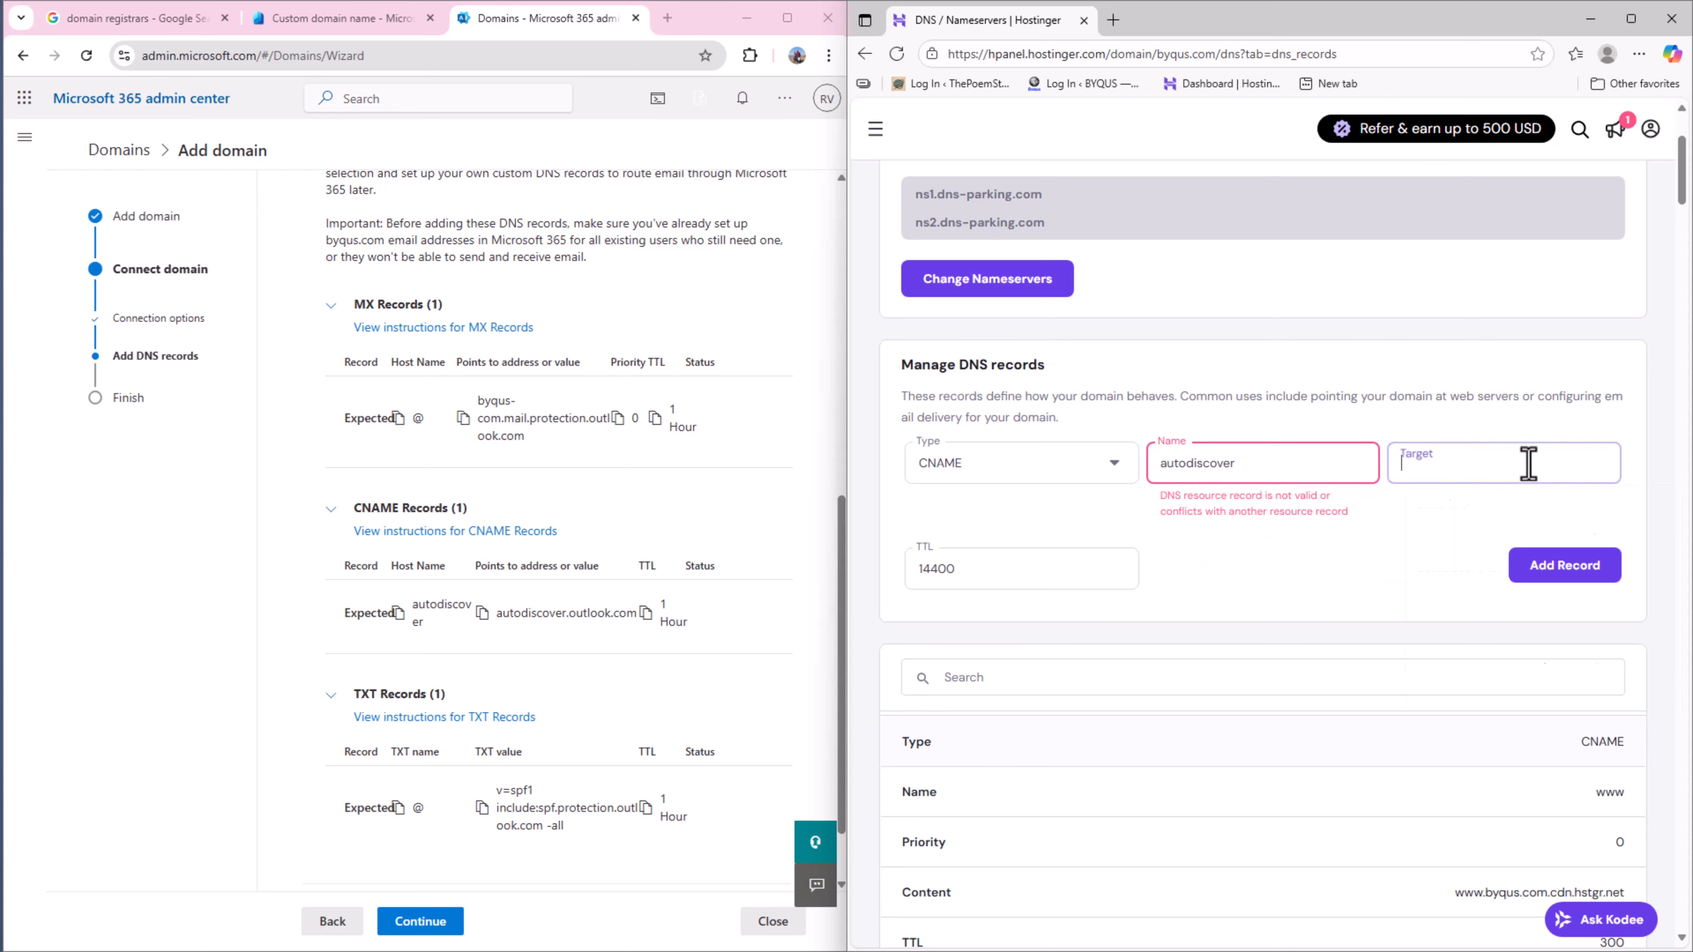
key(ctrl+v)
click(1309, 606)
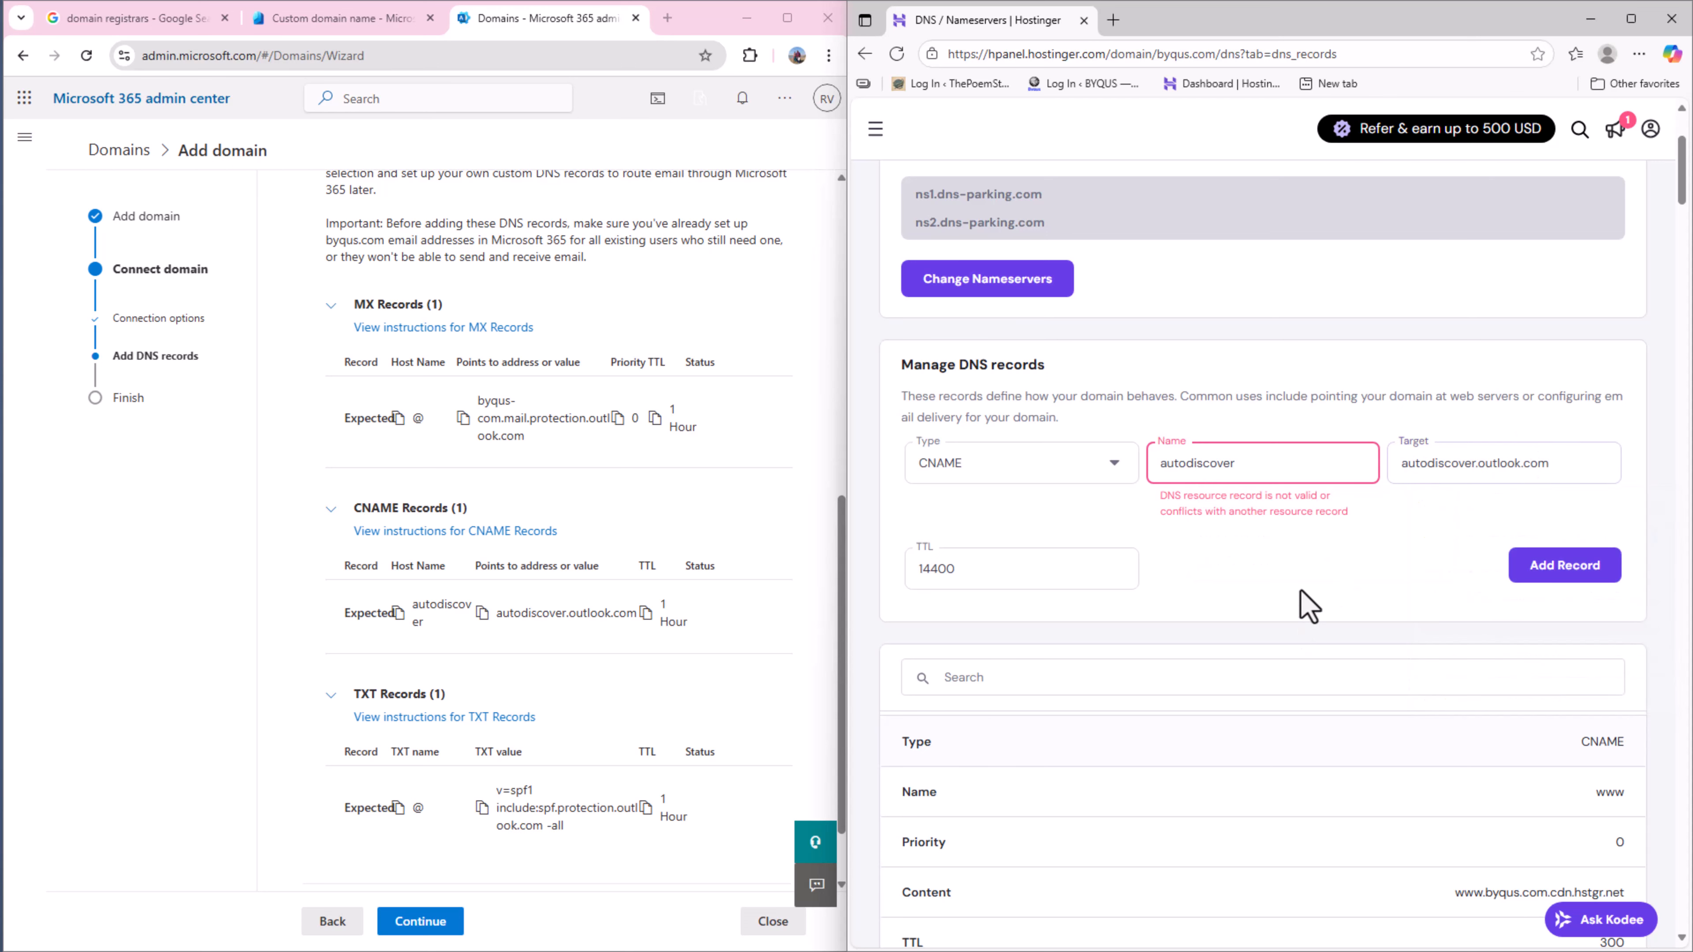
Look over the existing DNS records and set the new CNAME record's TTL to 3600.
scroll(1275, 626, down, 1)
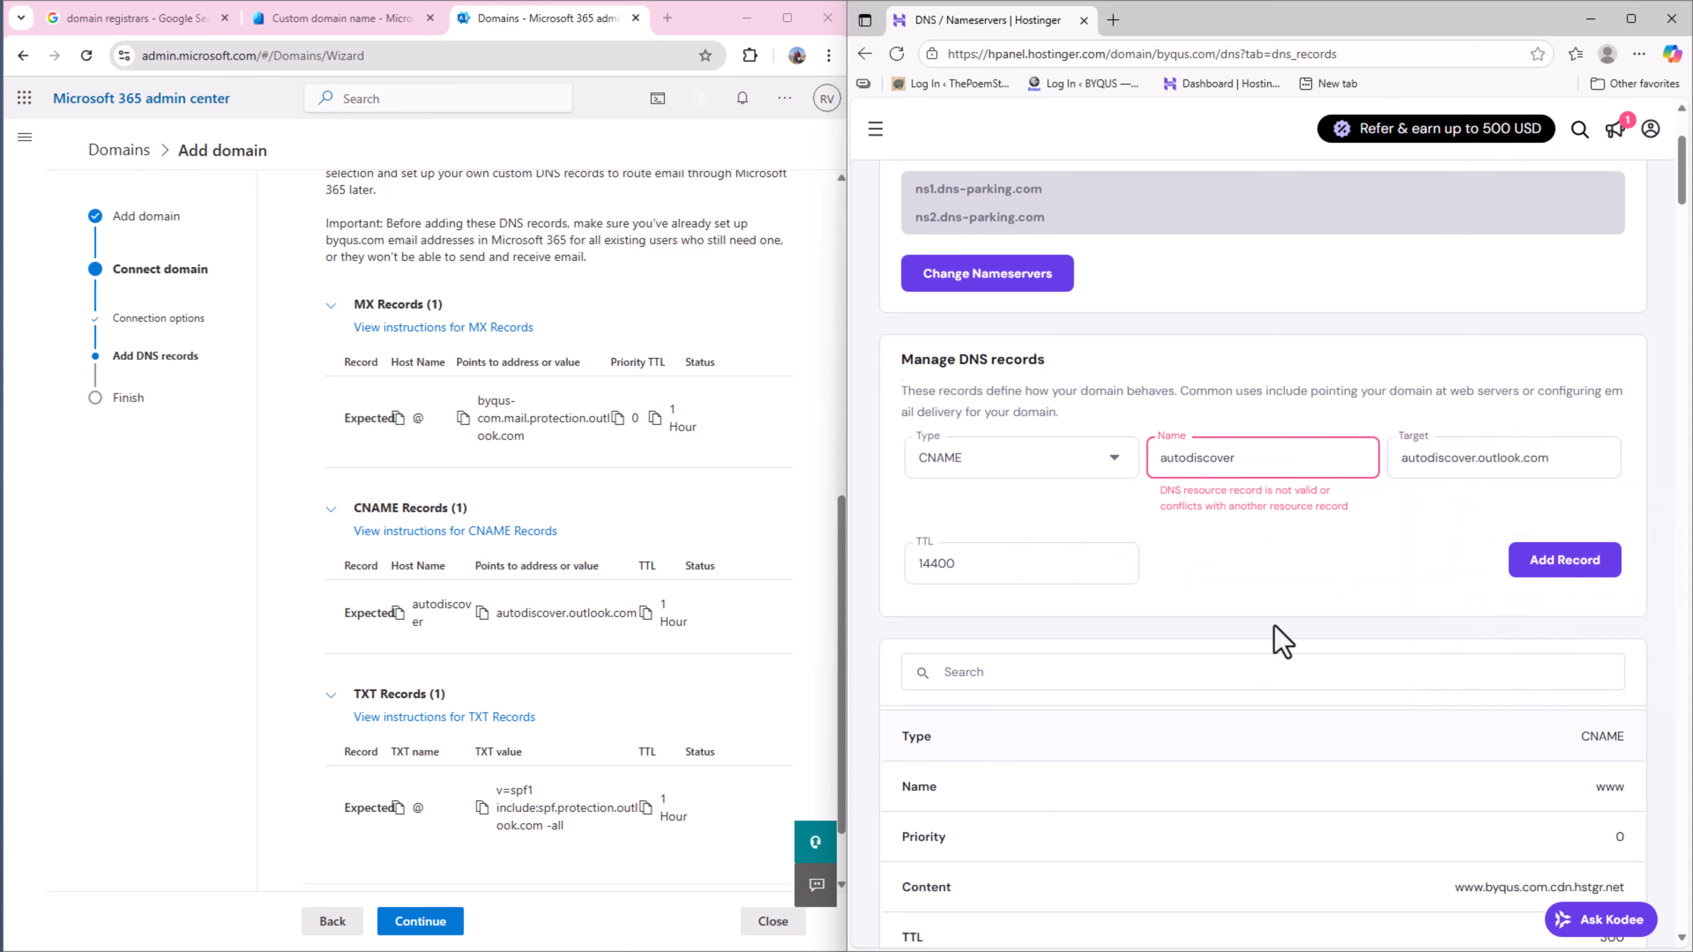
scroll(1277, 642, down, 2)
scroll(1277, 467, up, 4)
scroll(1285, 518, down, 5)
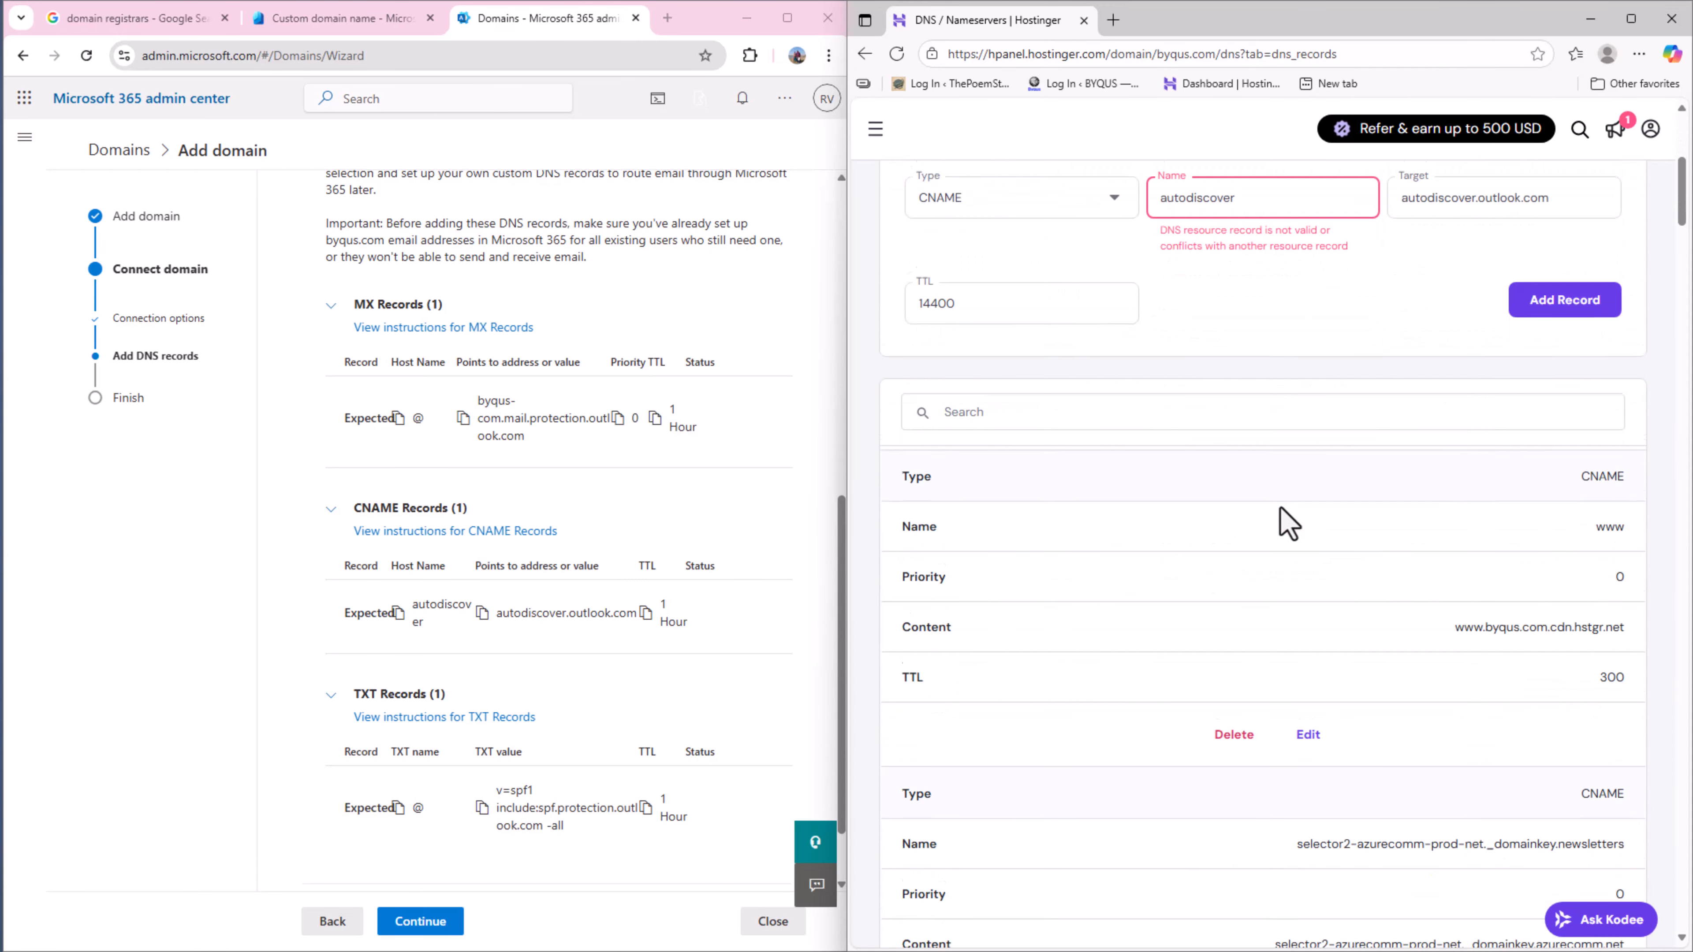
scroll(1288, 523, down, 8)
scroll(1288, 523, up, 8)
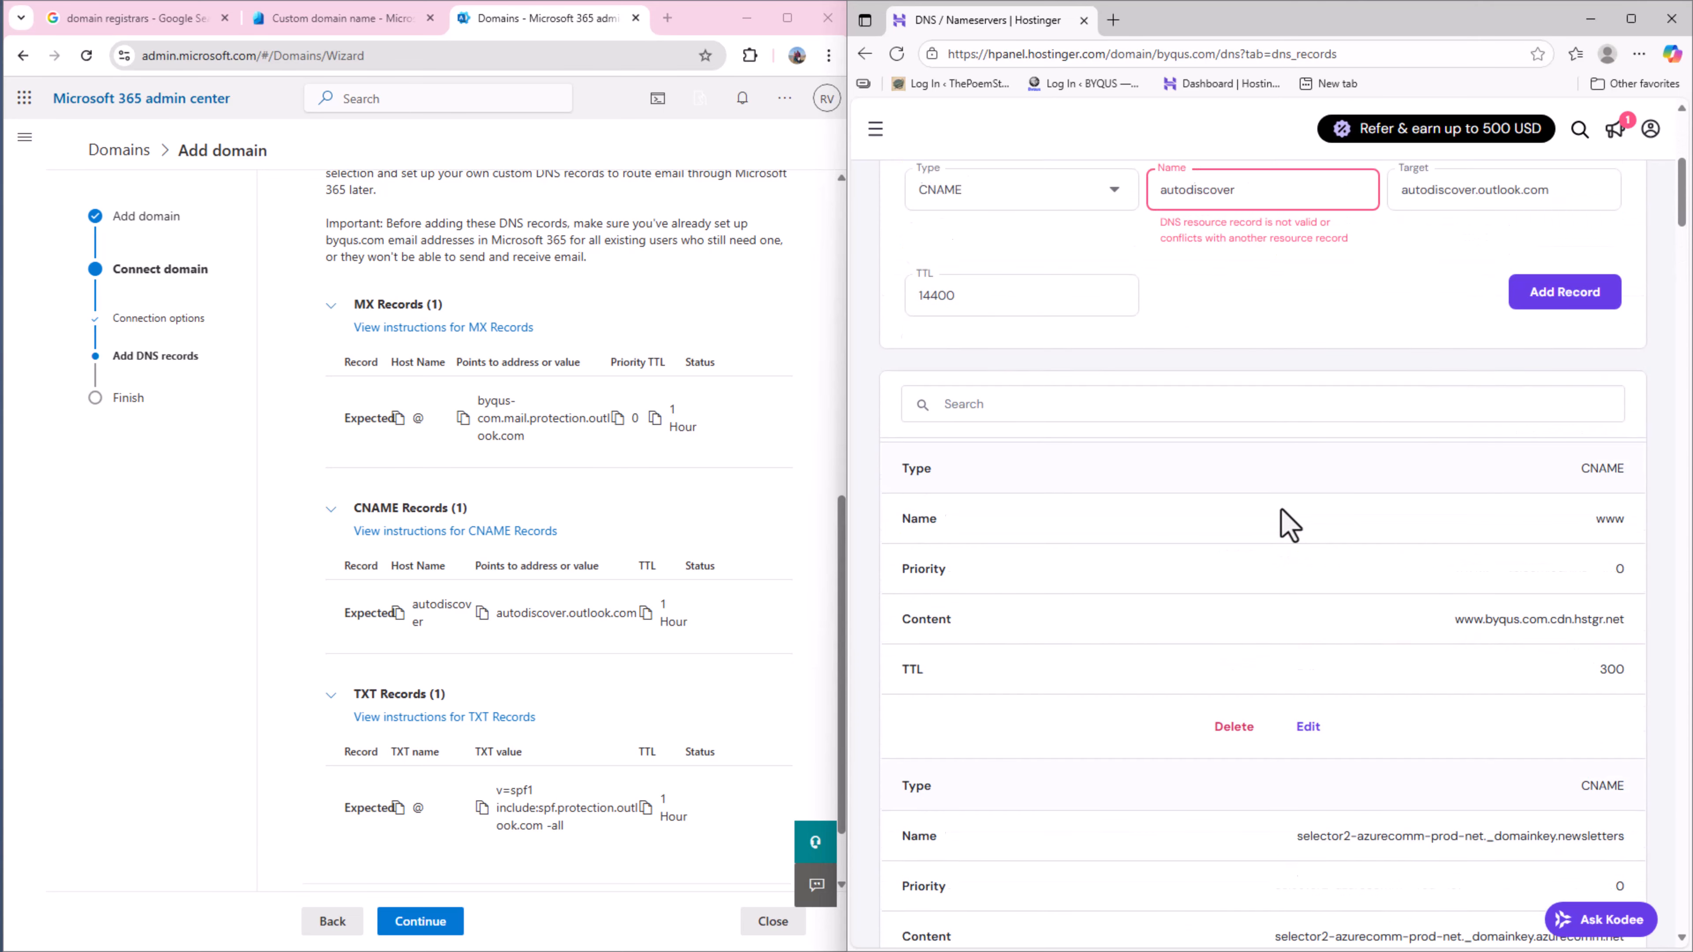
scroll(1287, 522, up, 4)
drag(964, 575, 829, 574)
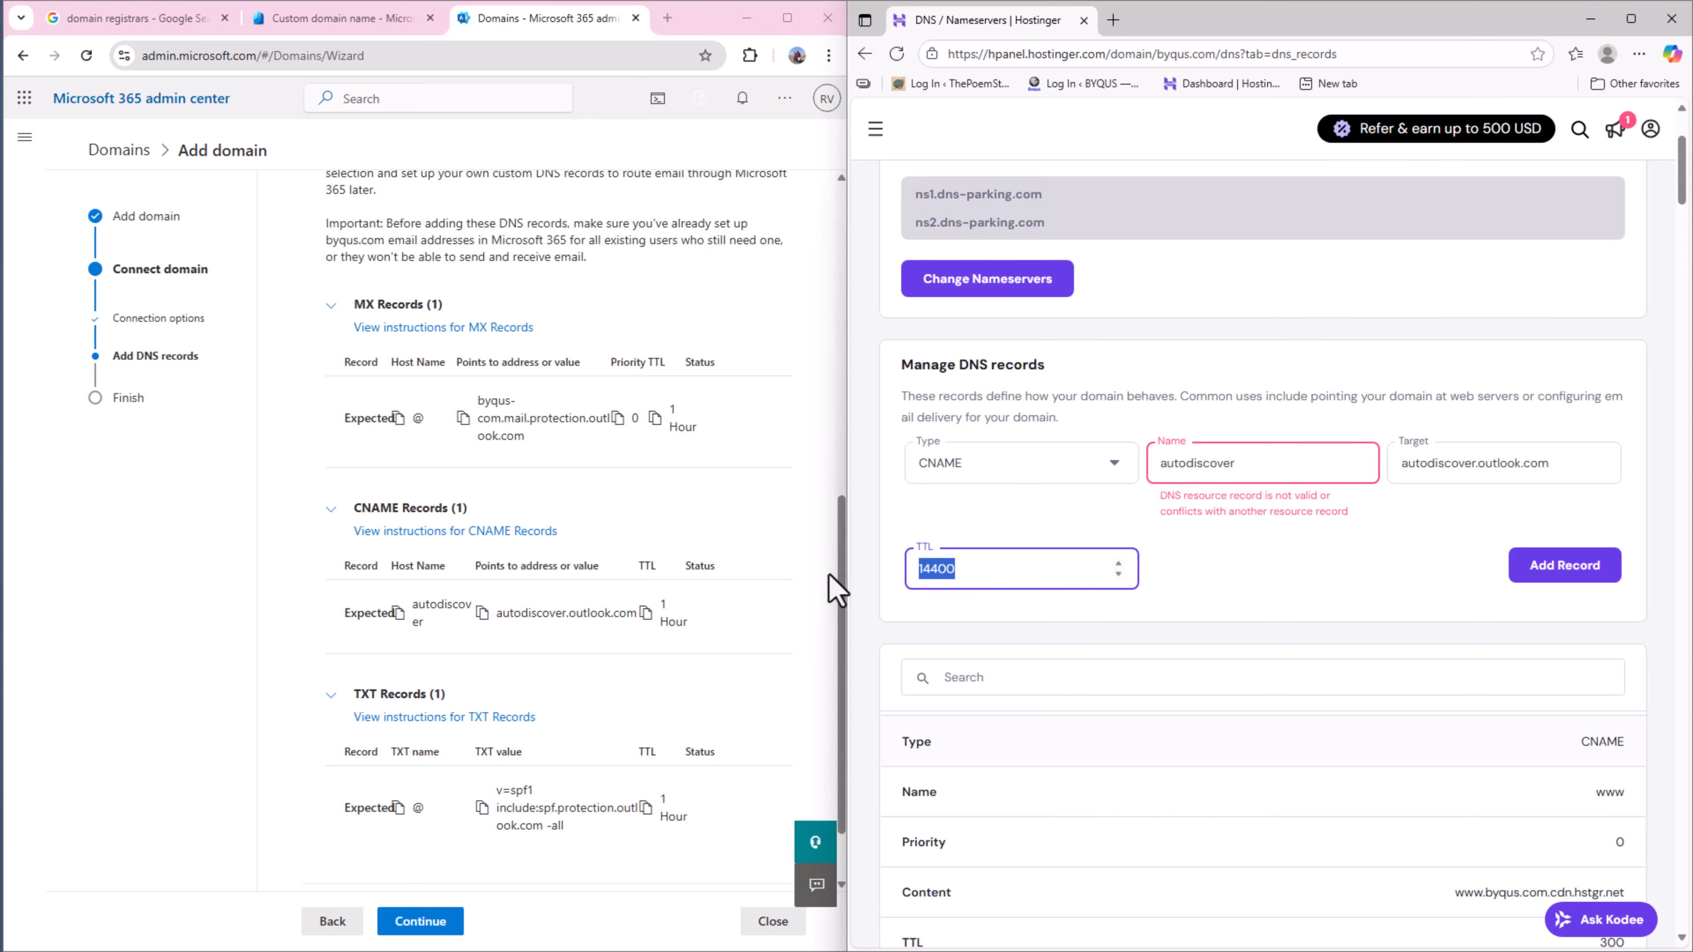
key(BackSpace)
text(3600)
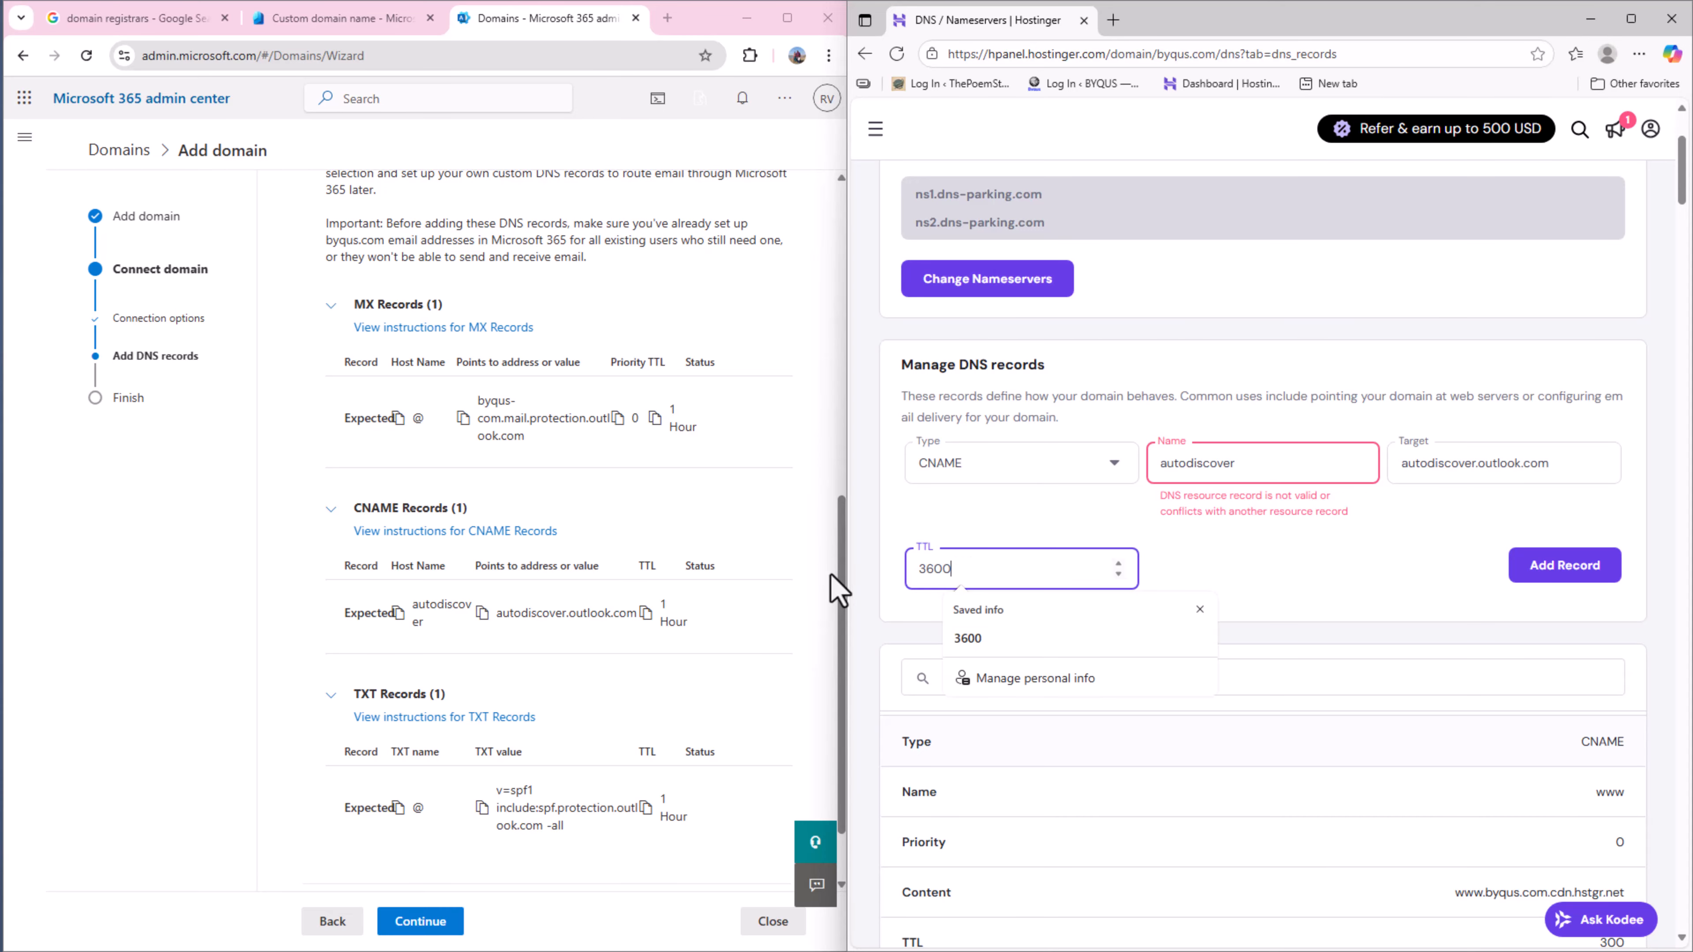
click(1299, 587)
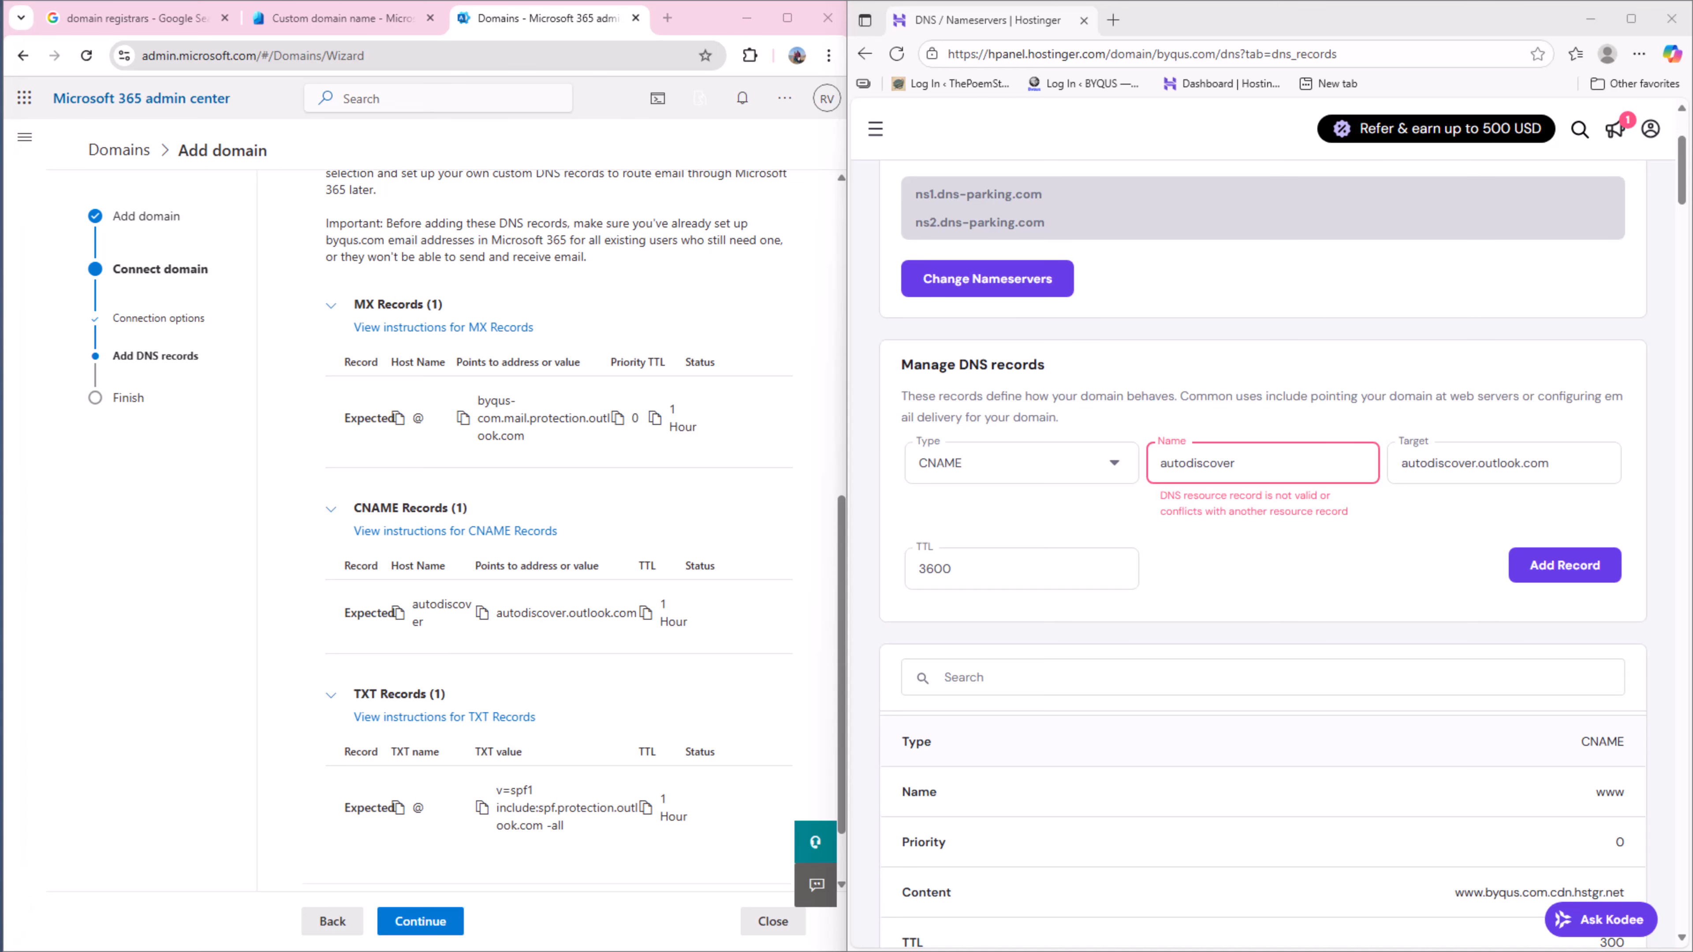
Open Notepad as a small window over the Hostinger DNS page and write byqus.com on the first line.
drag(0, 319, 975, 220)
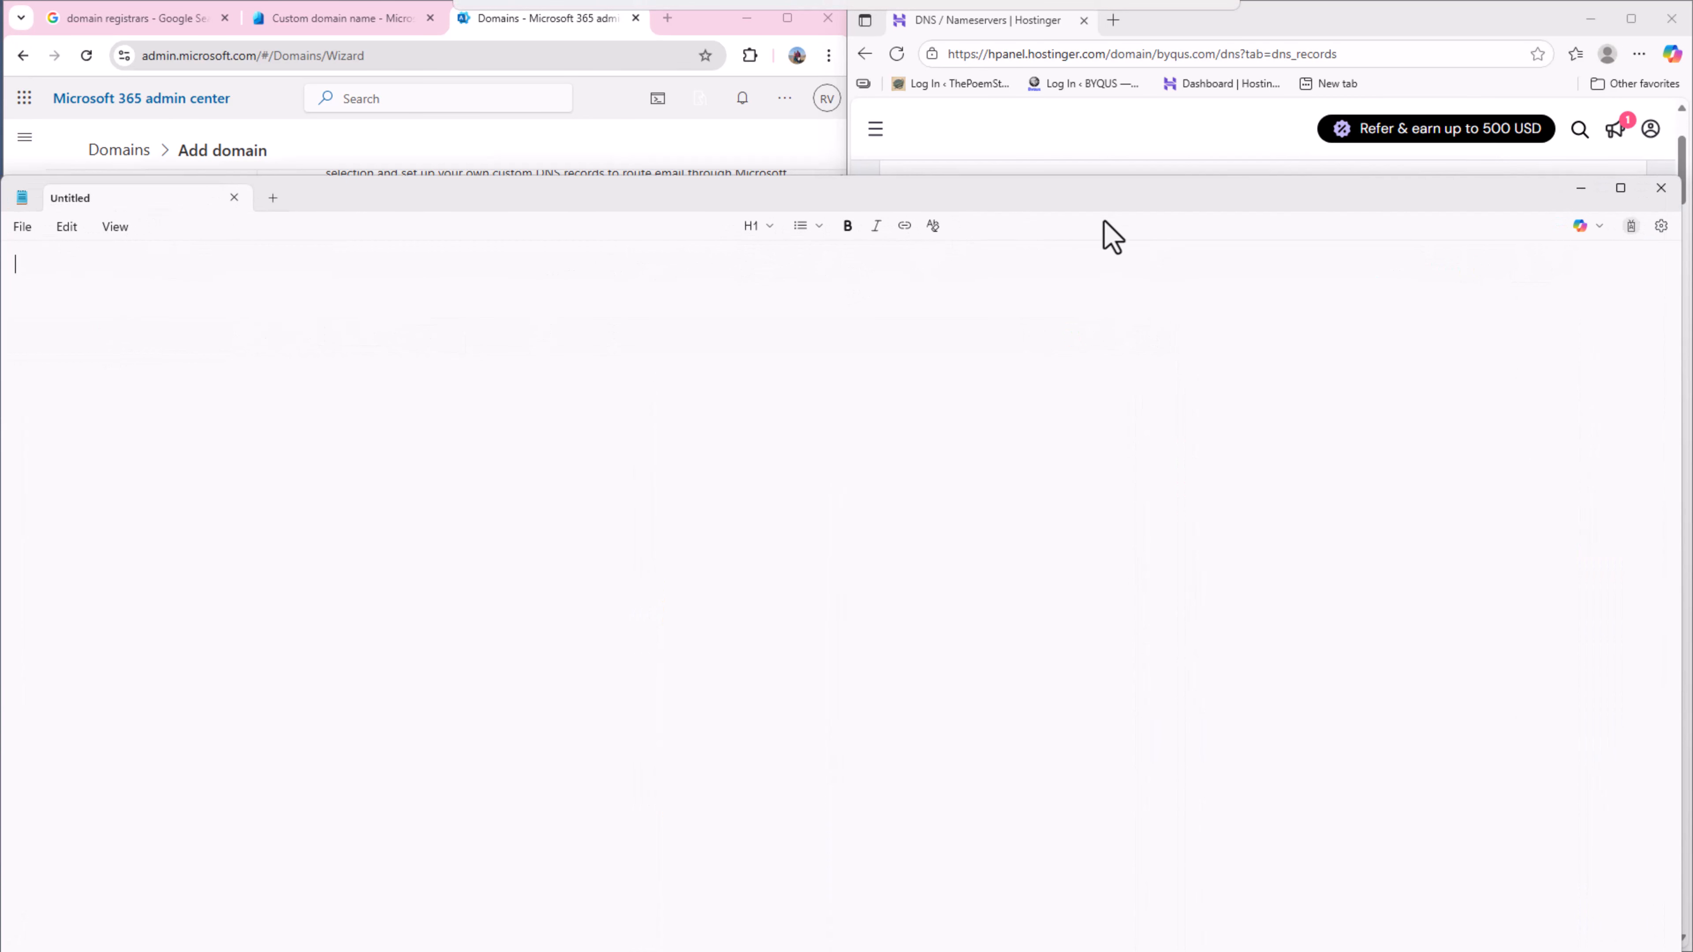
drag(1541, 172, 1264, 270)
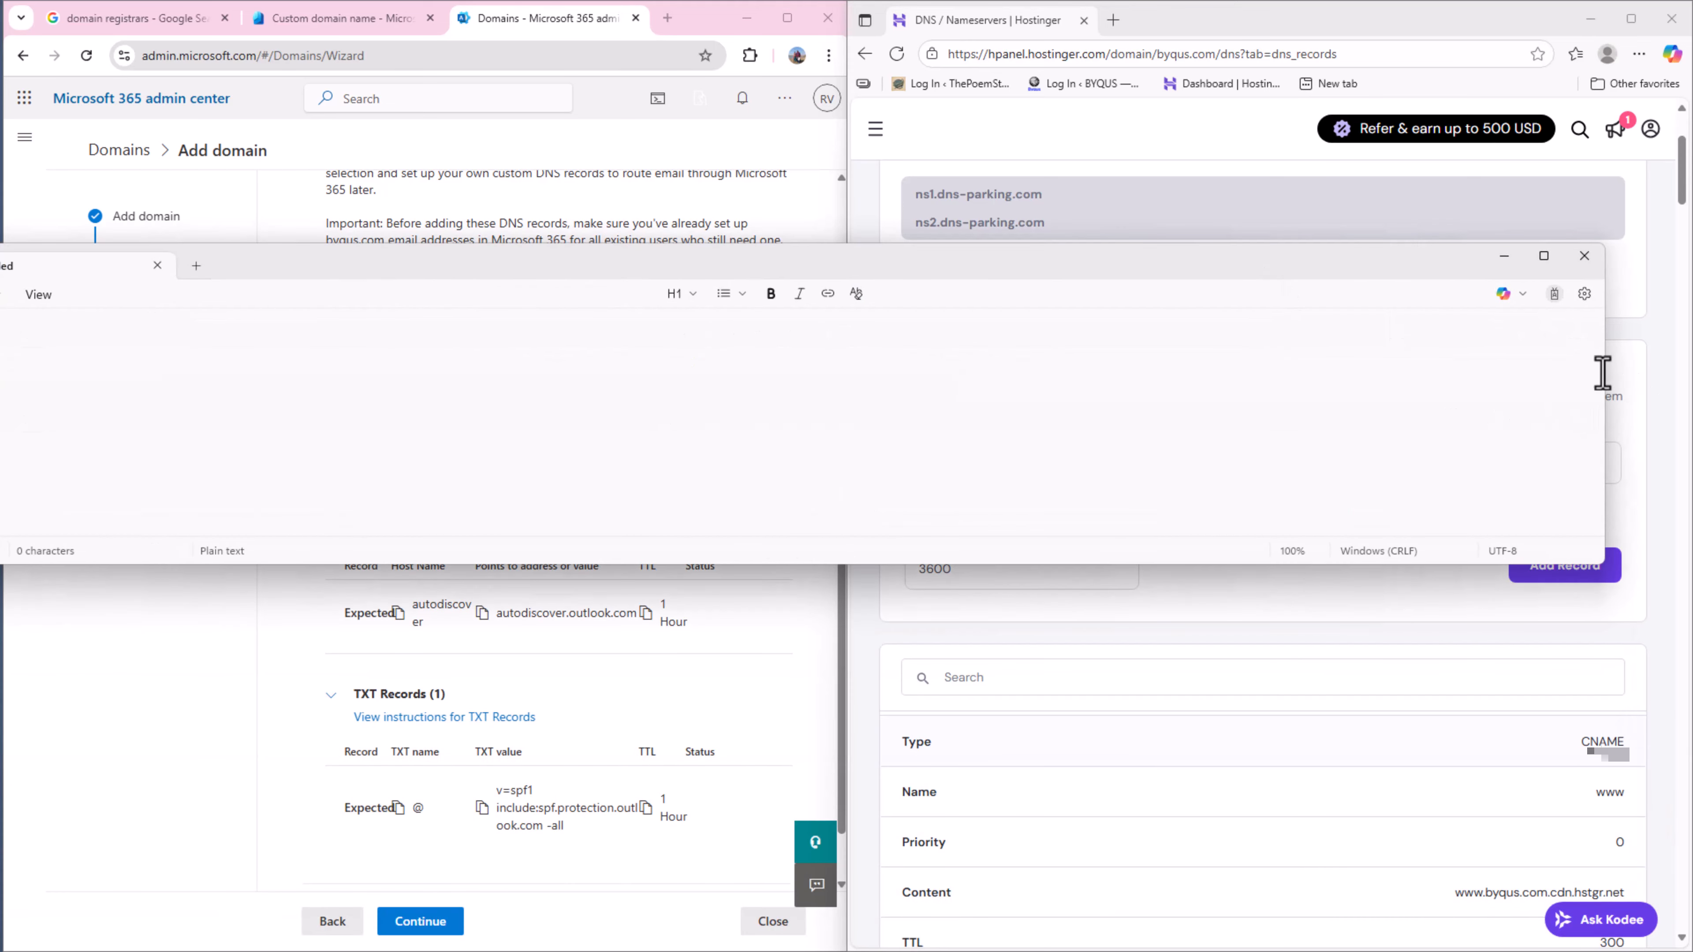
drag(1605, 372, 477, 334)
drag(301, 261, 1273, 575)
text(B)
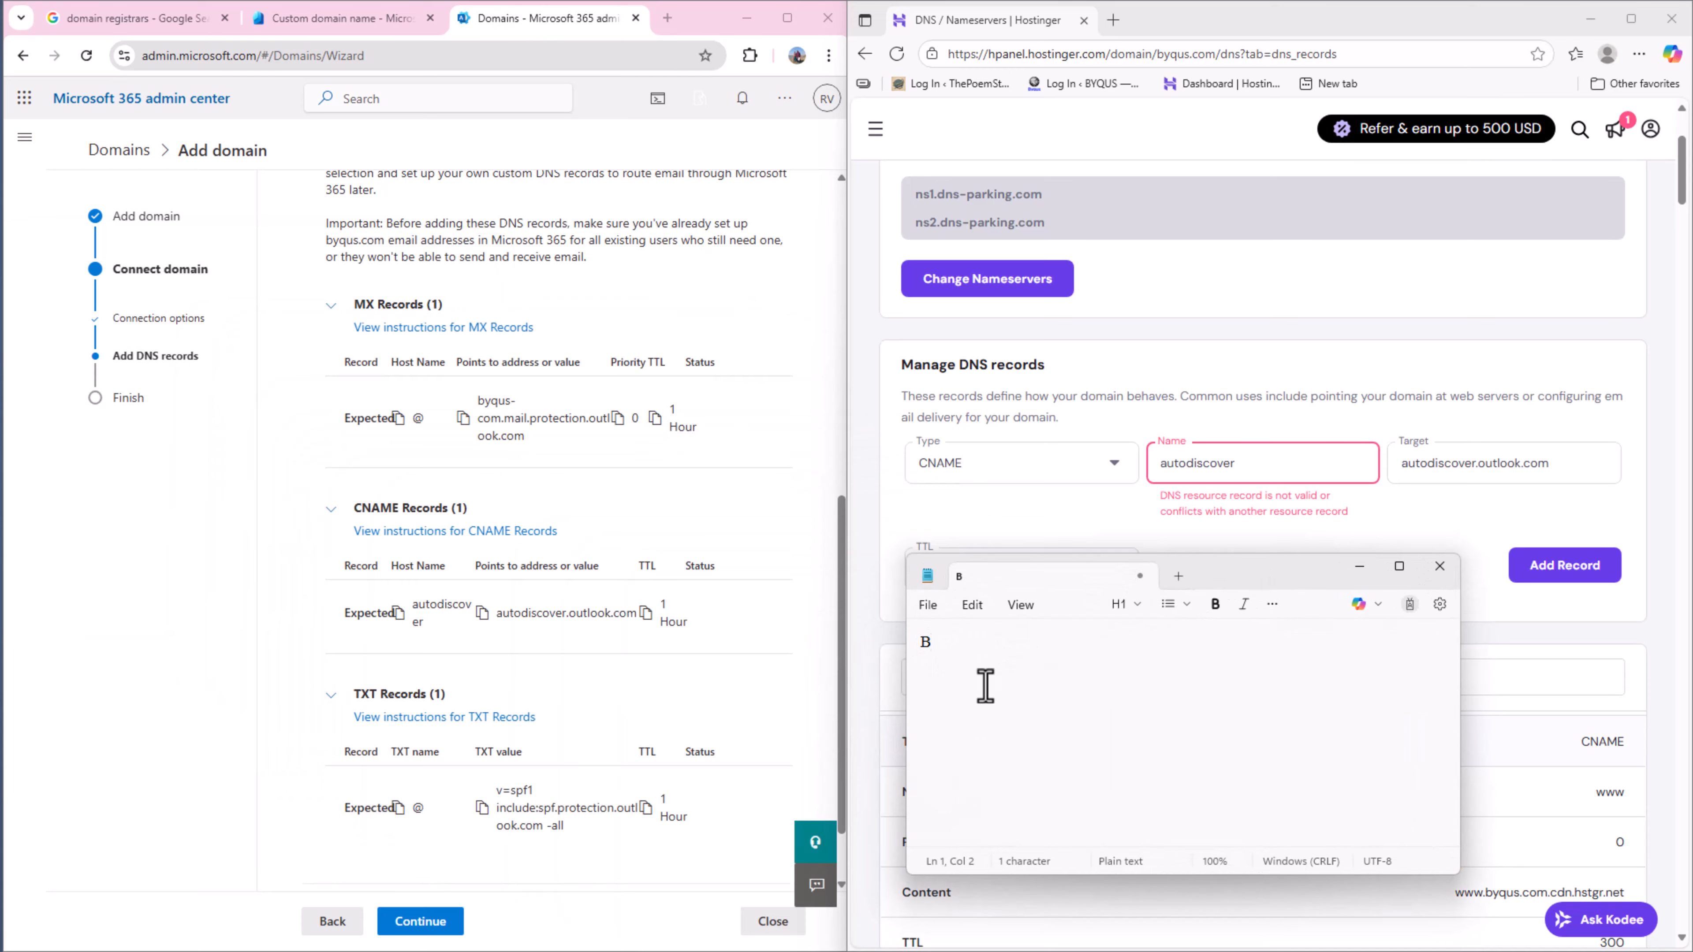
key(BackSpace)
text(byqus.com)
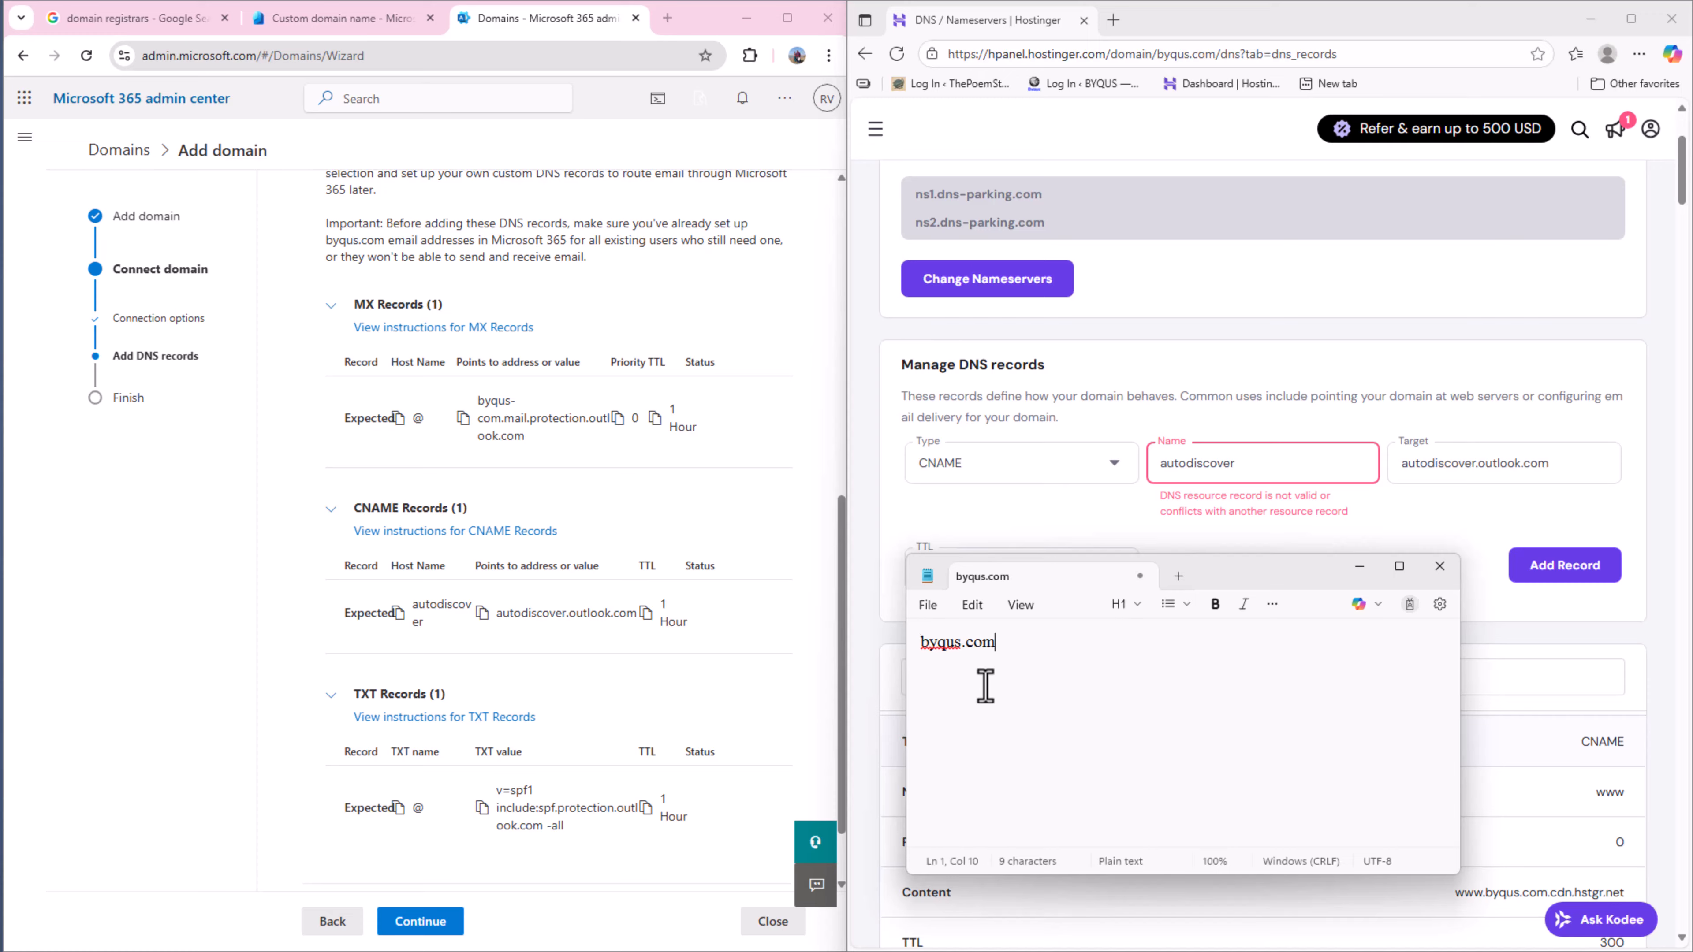
Add the line "@ - byqus.com" below the domain name in the note, leaving a blank line between.
key(Return)
key(Return)
text(@ - b)
key(alt)
key(a)
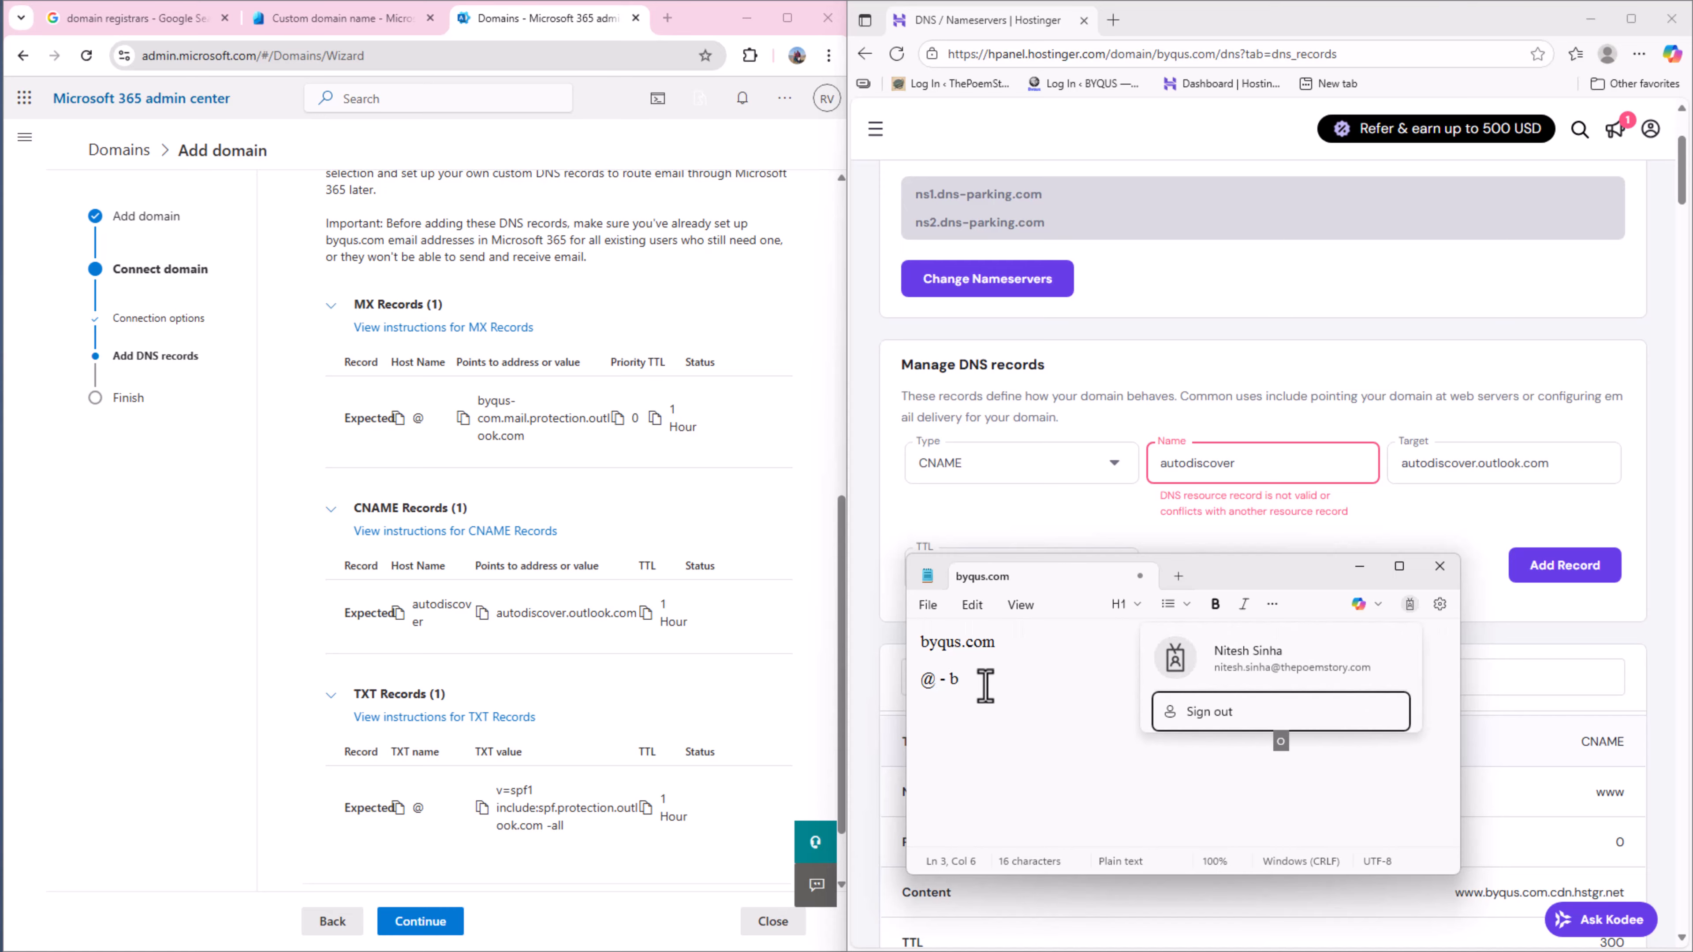
key(Escape)
text(y)
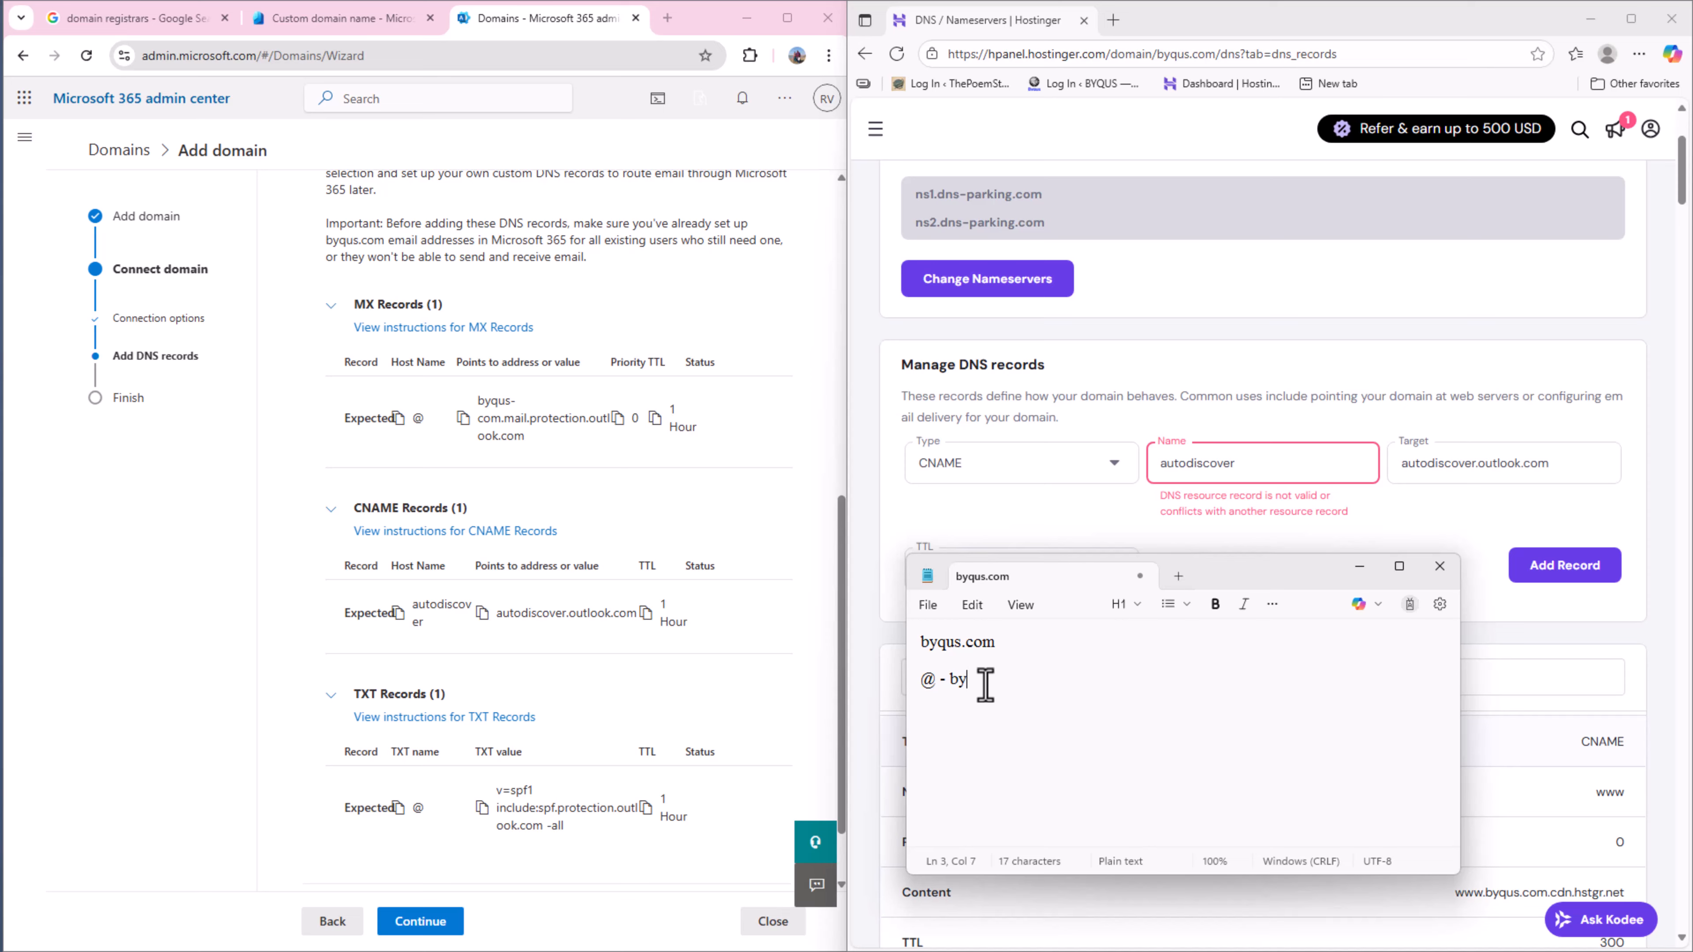
text(qus.com)
Add the subdomain example "abc - abc.byqus.com" to the note, below the @ line.
key(Return)
key(Return)
text(abc - abc.bqus.c)
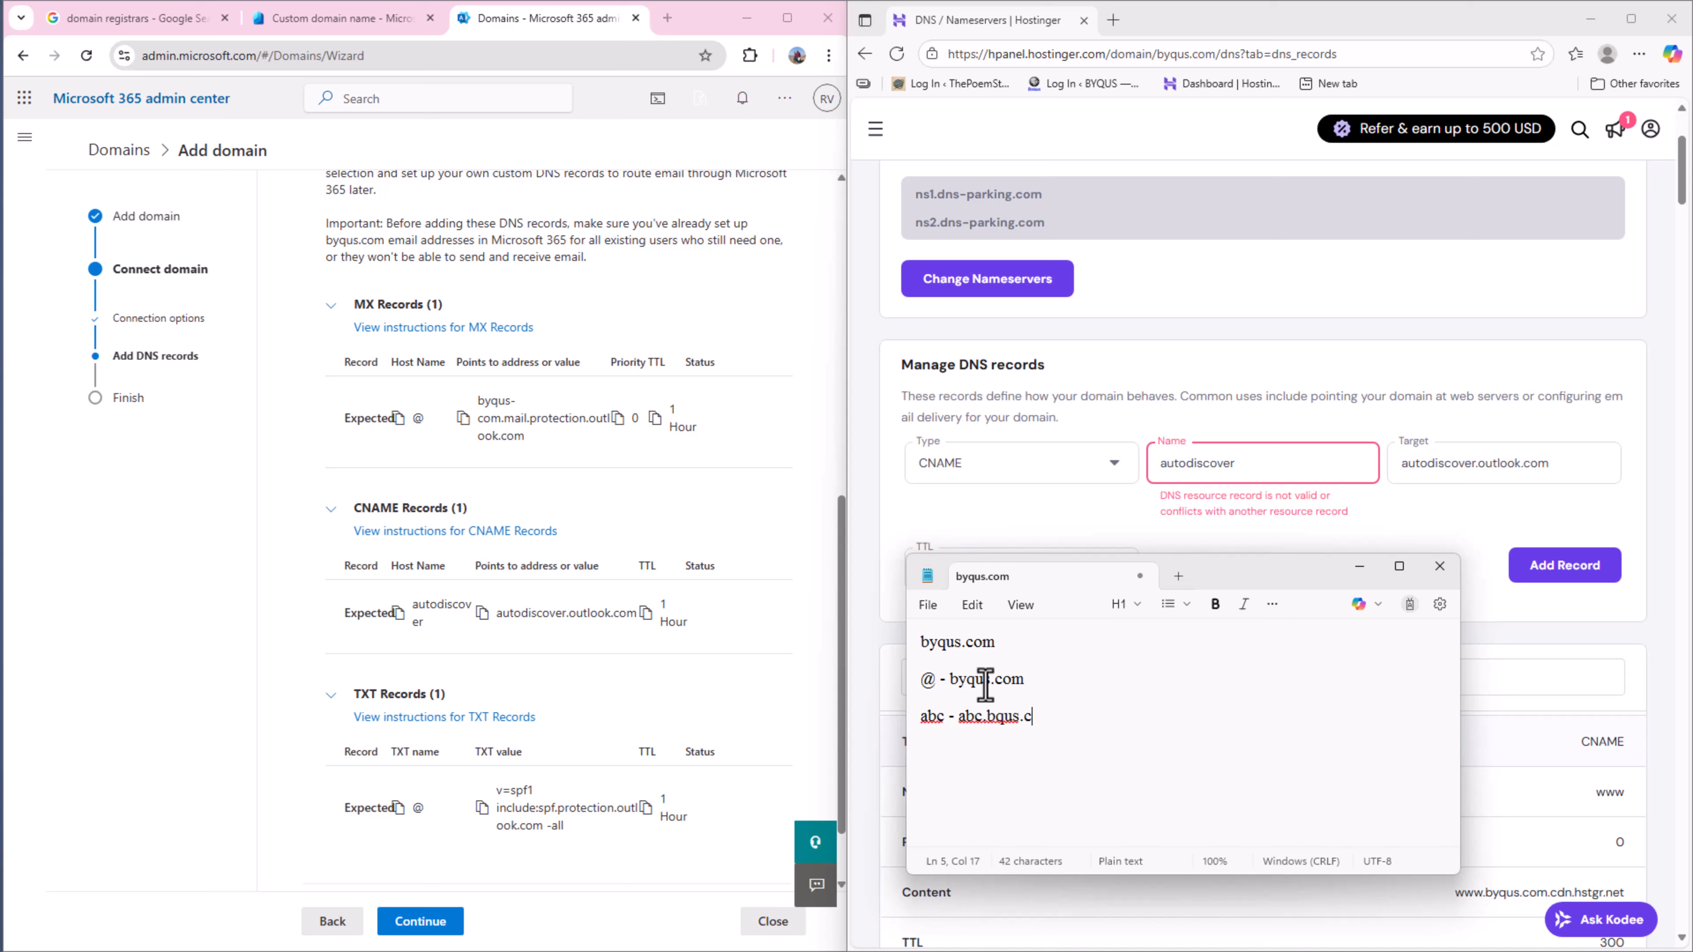
key(BackSpace)
key(BackSpace)
key(BackSpace)
key(BackSpace)
key(BackSpace)
text(yqus.com)
Add the line "Autodiscover - autodiscover.byqus.com ----- > Autodiscover.outlook.com" to the end of the note.
key(Return)
key(Return)
text(autodiscov)
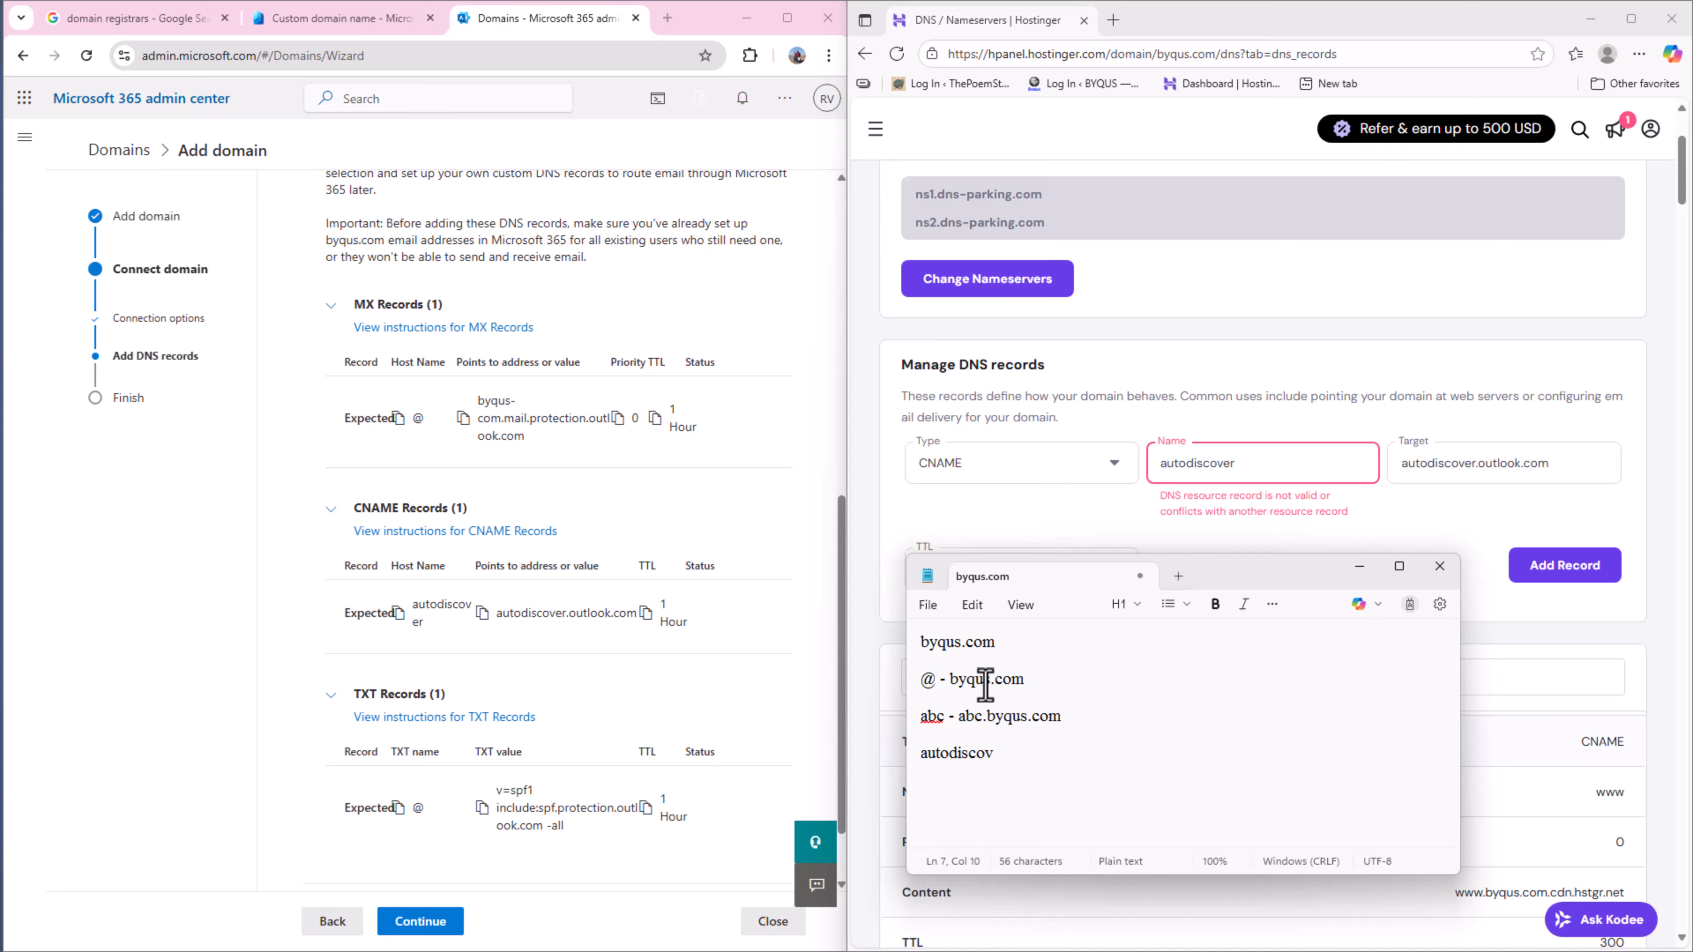
text(er - autodcover.)
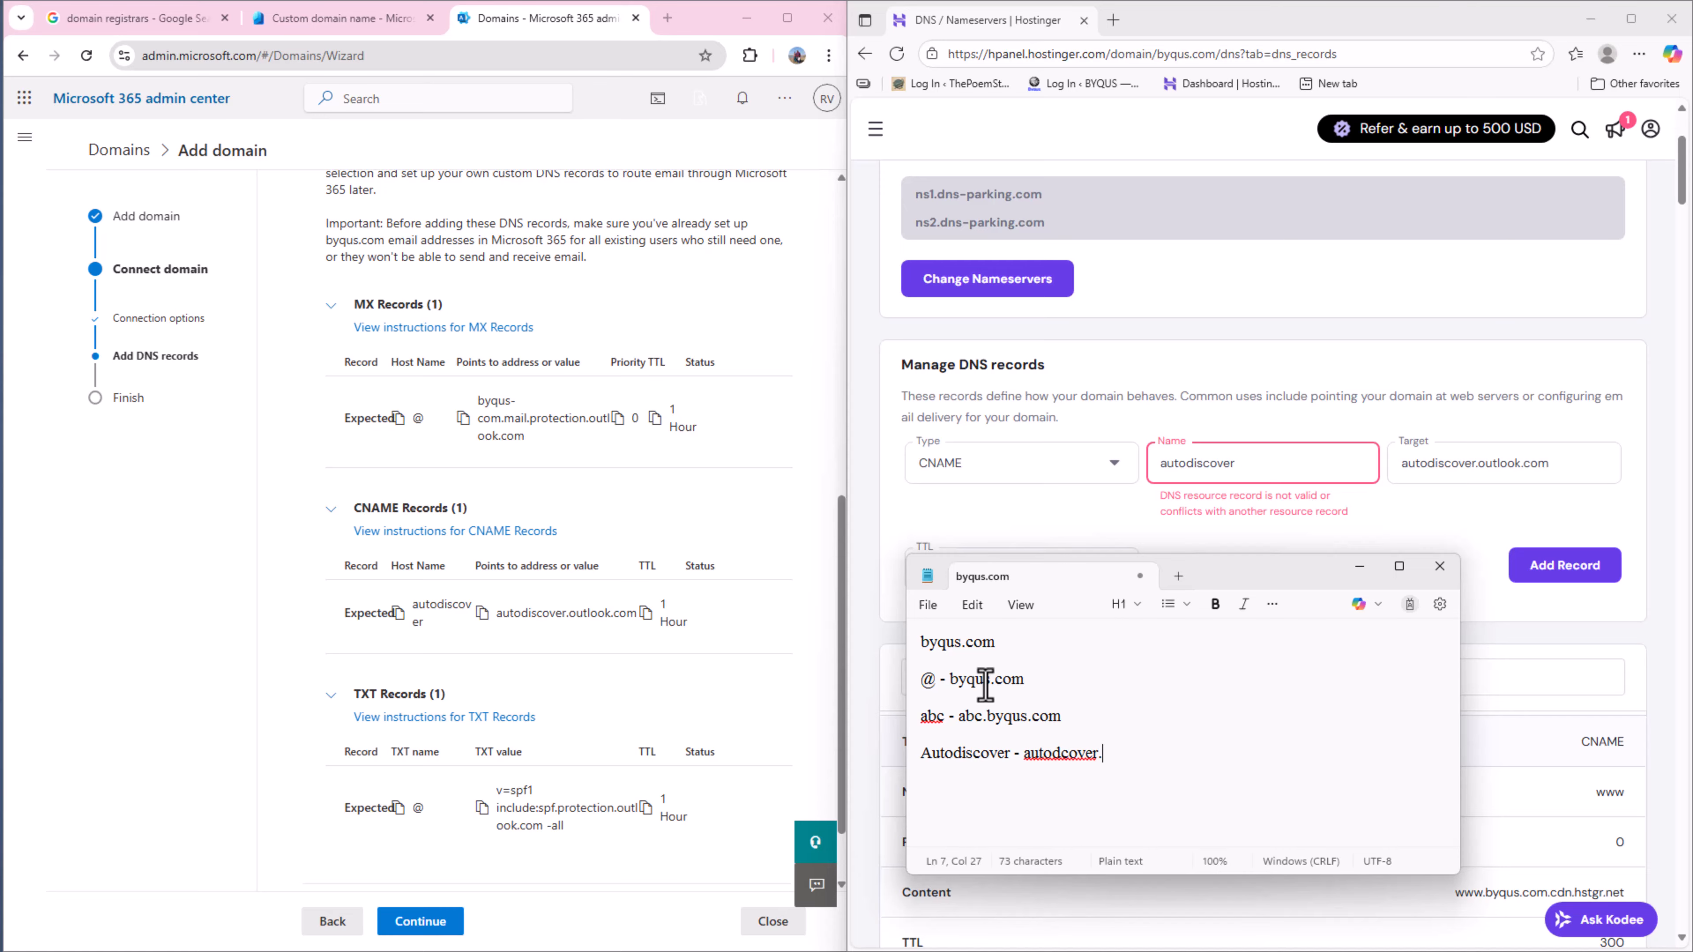
text(byqus.com  ----- >   autodiscove)
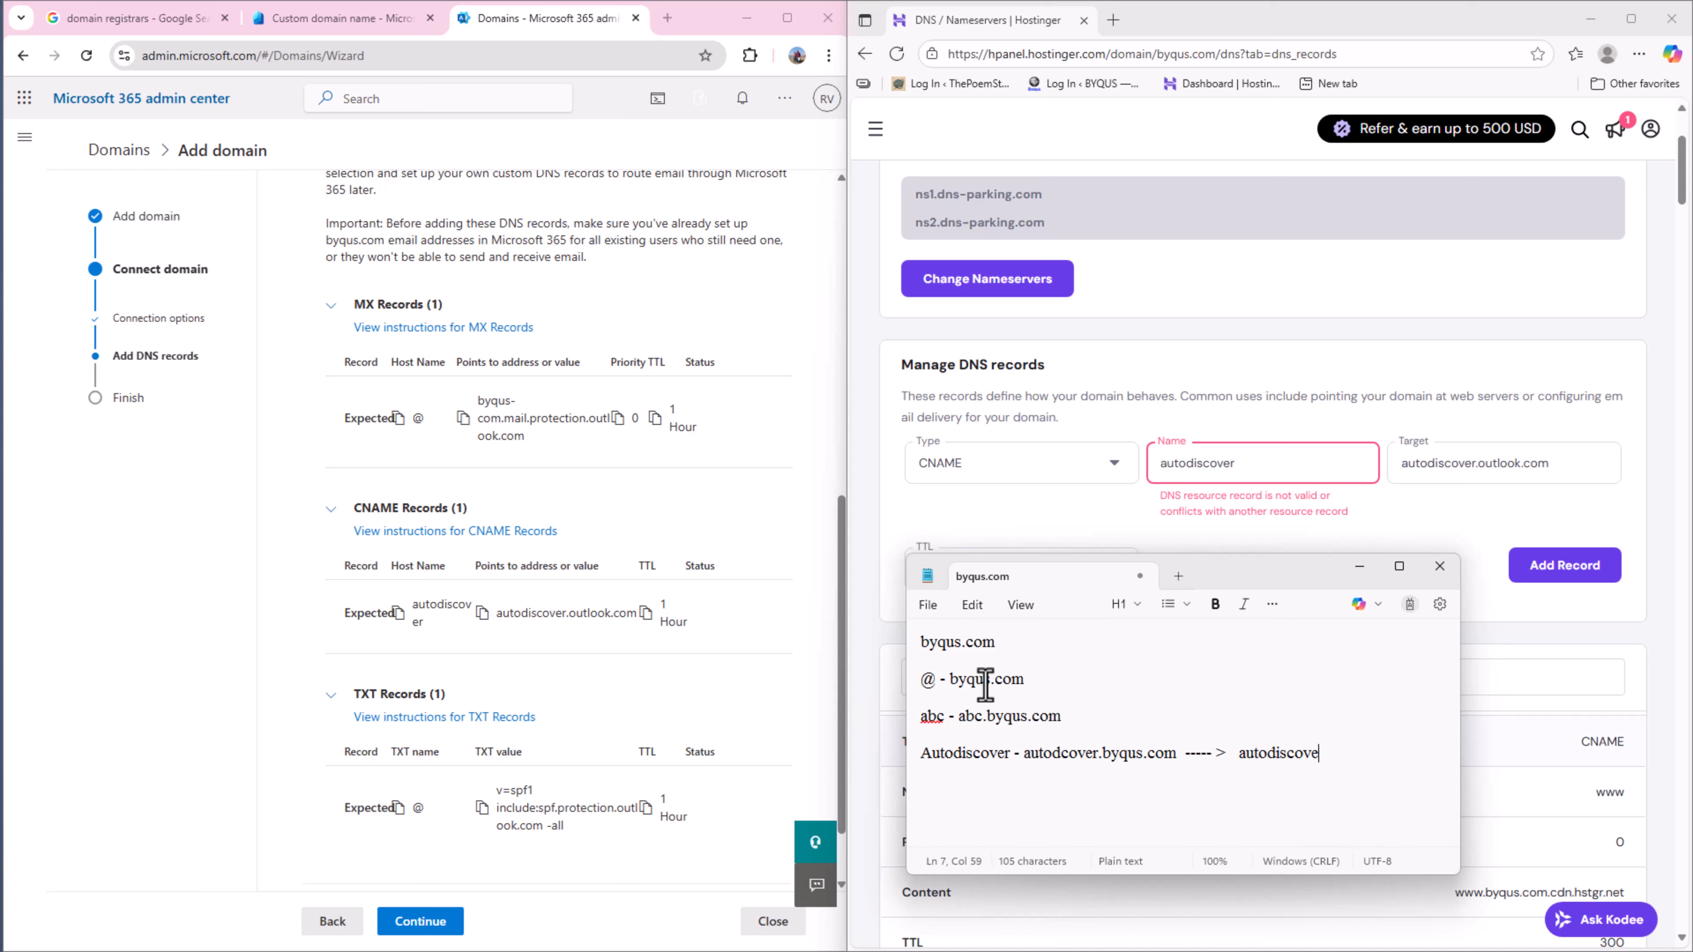
text(.outlook.com)
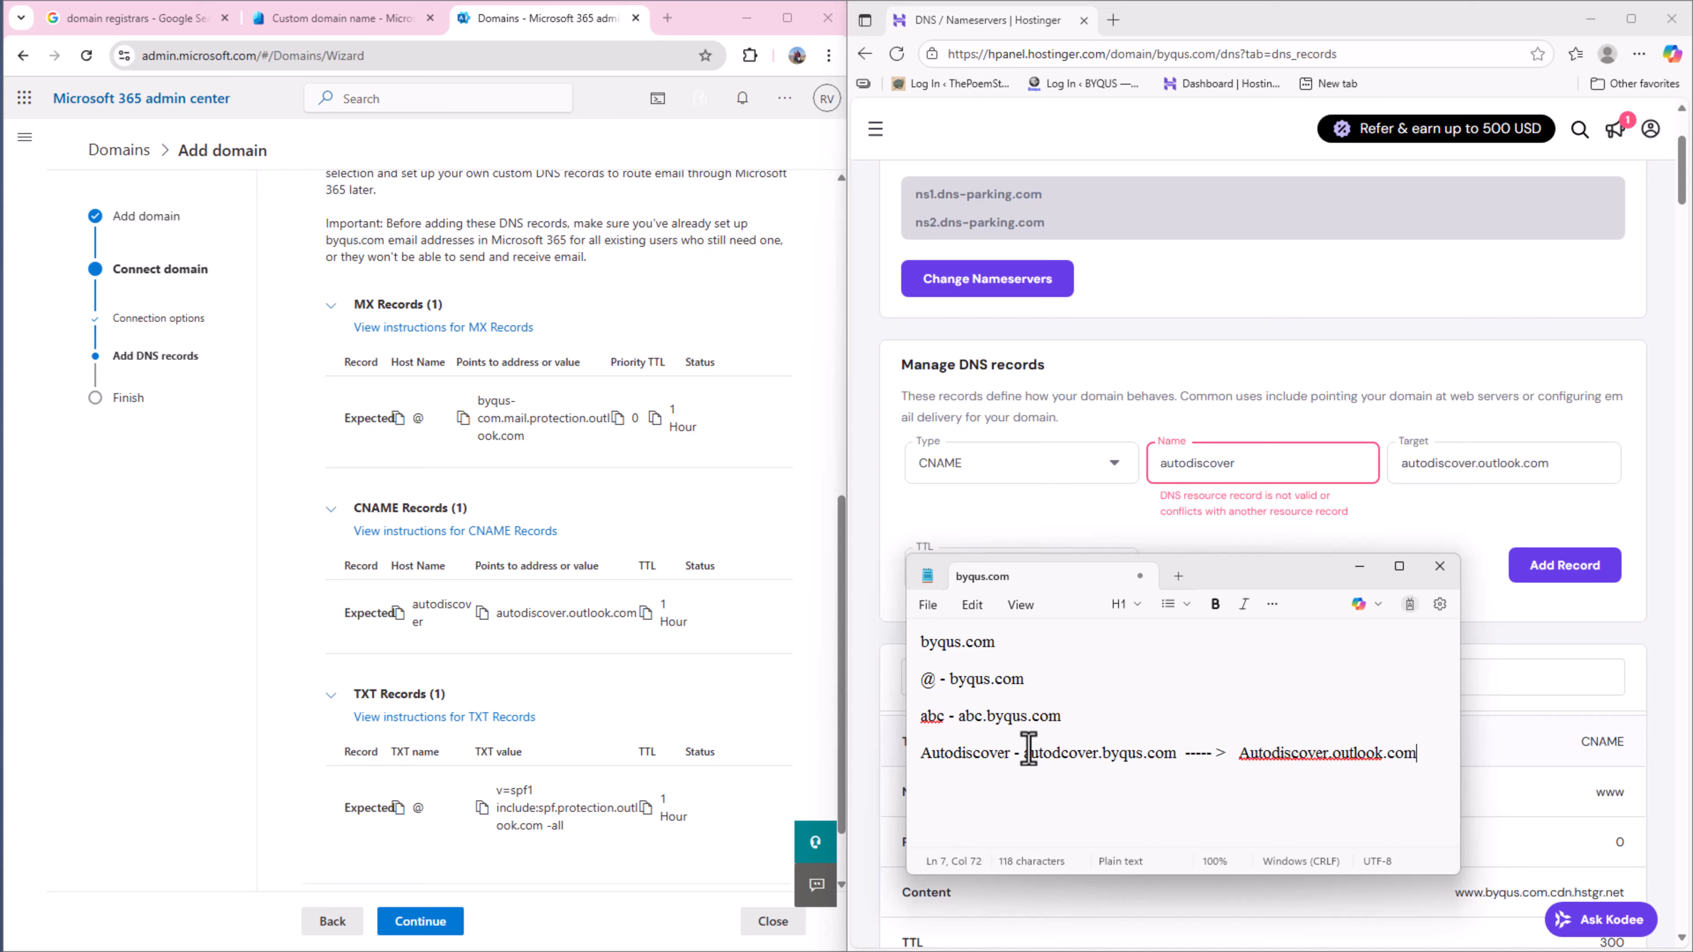
drag(1023, 752, 1078, 760)
click(1063, 759)
text(is)
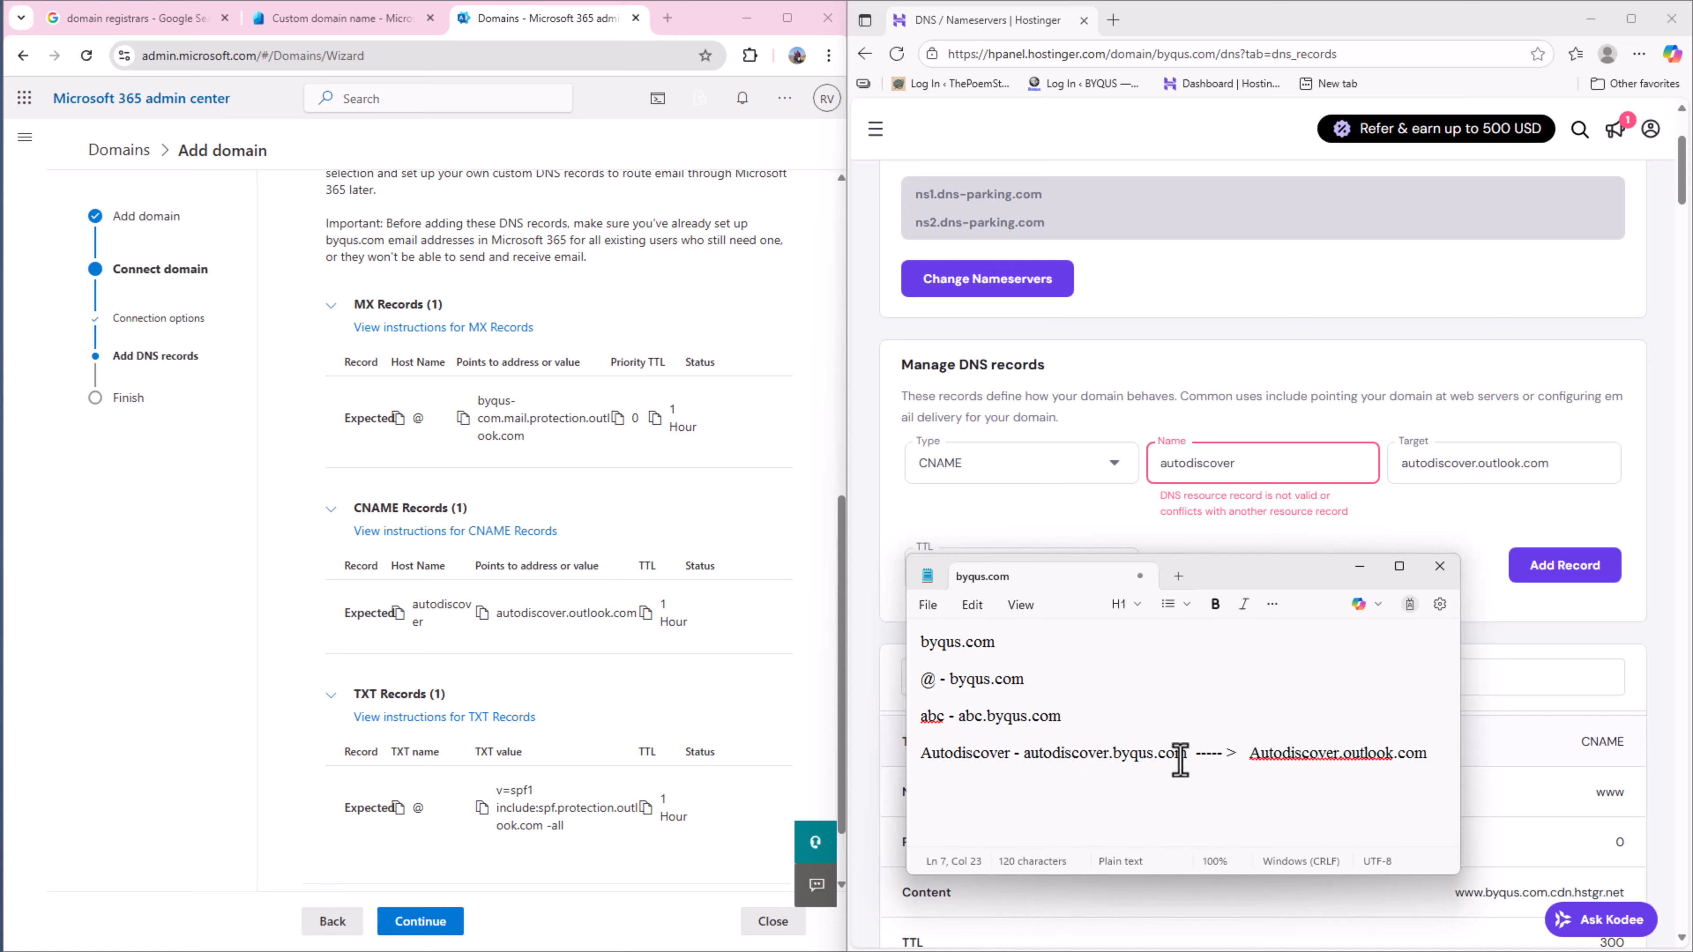
Move the note over the Microsoft 365 page, clear of the DNS form, and try again to add the autodiscover CNAME record.
drag(1252, 758, 1429, 757)
click(1372, 818)
drag(1266, 575, 705, 279)
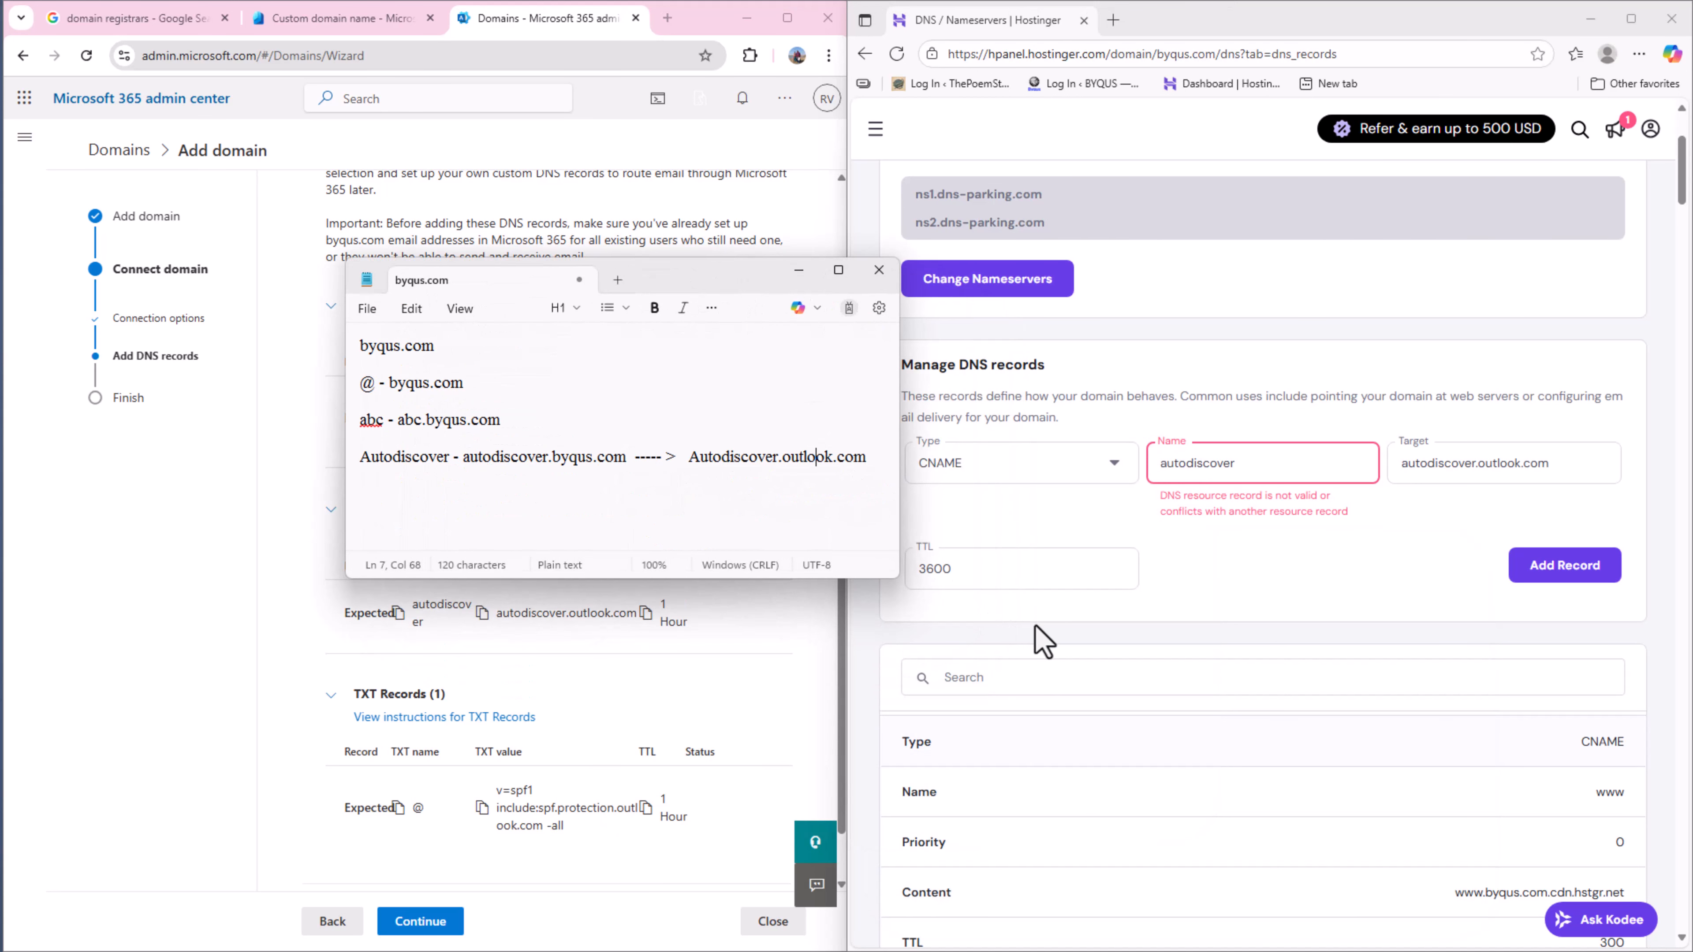
click(1573, 579)
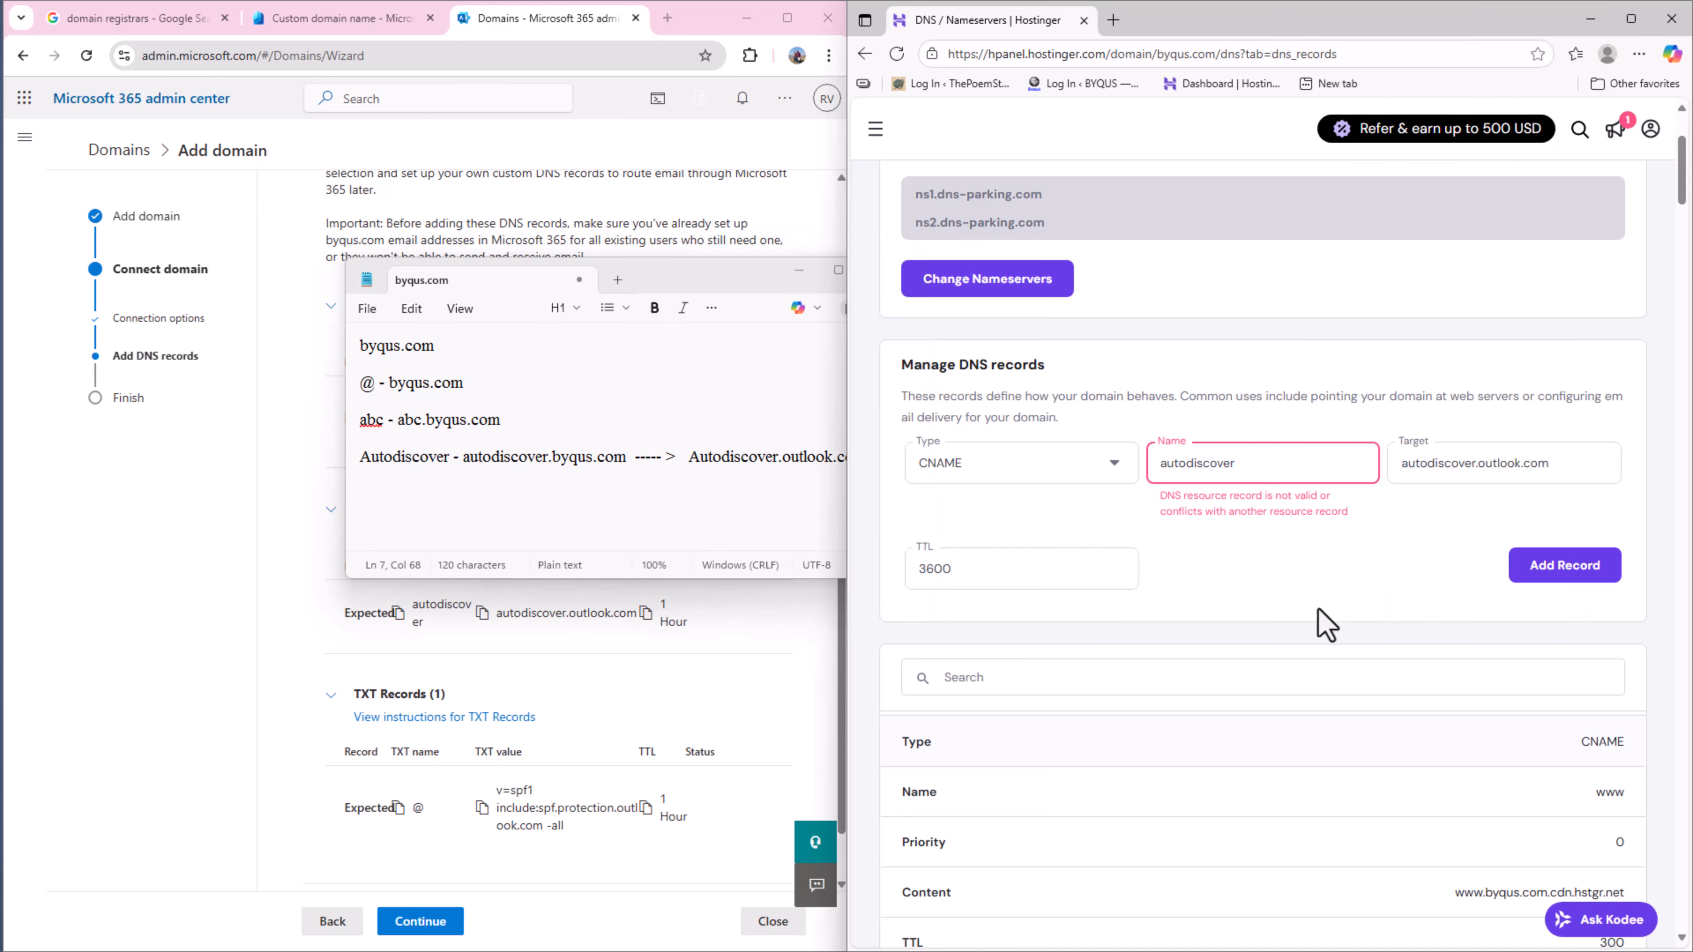
drag(1161, 497, 1296, 548)
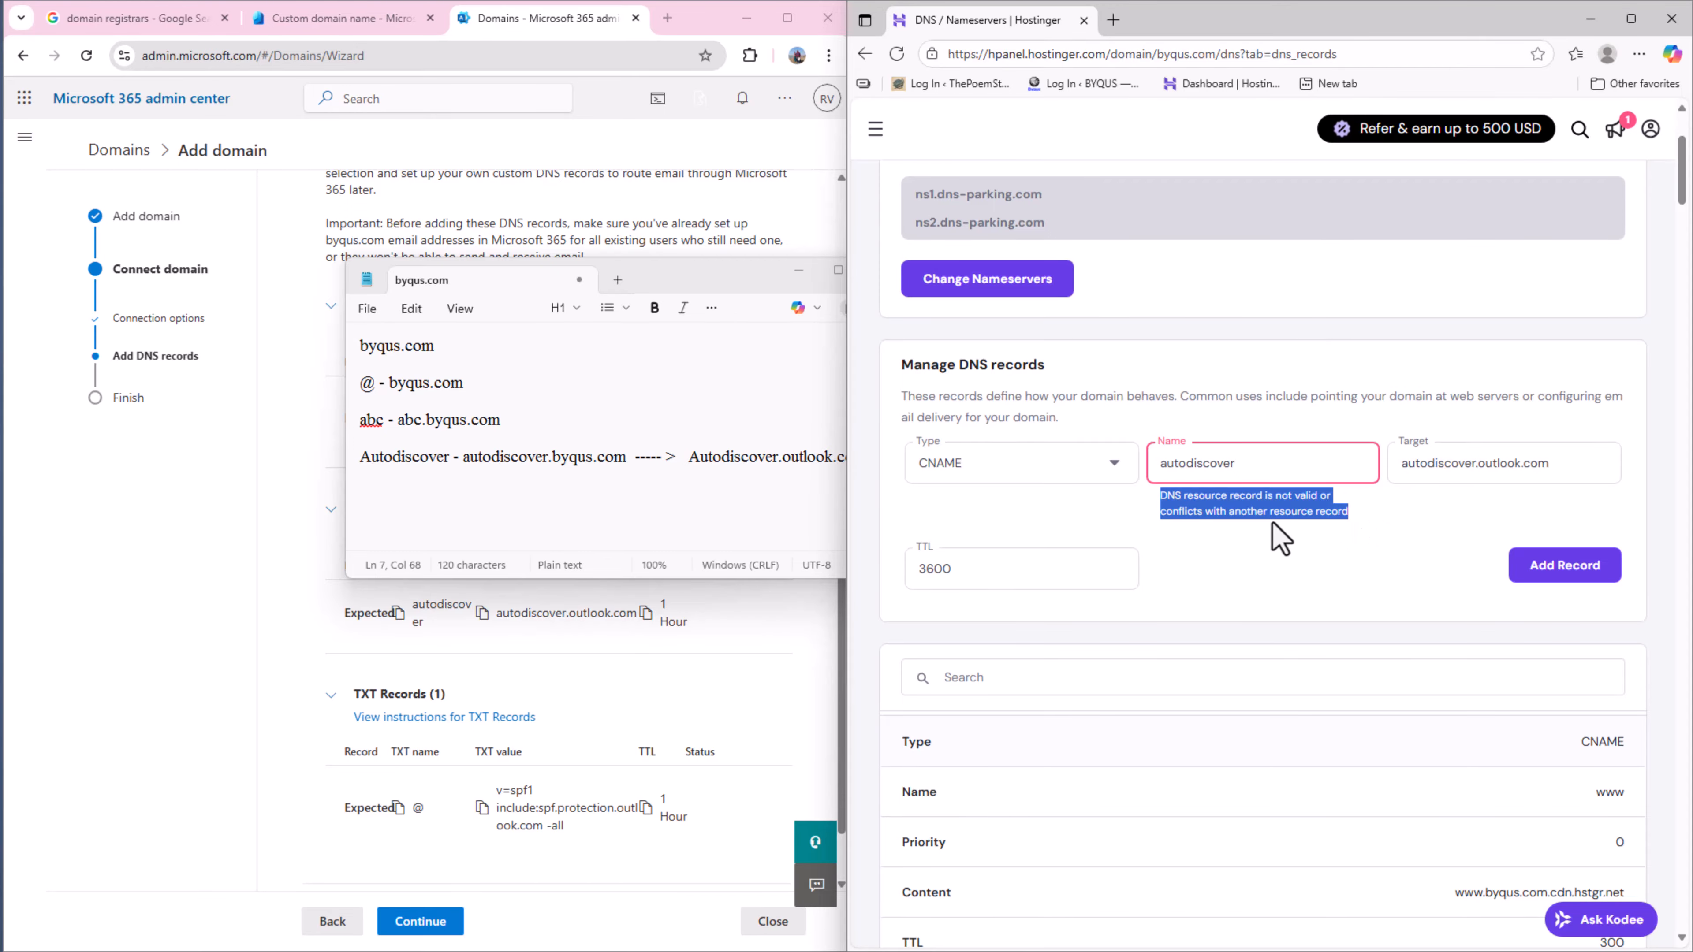
drag(693, 295, 655, 268)
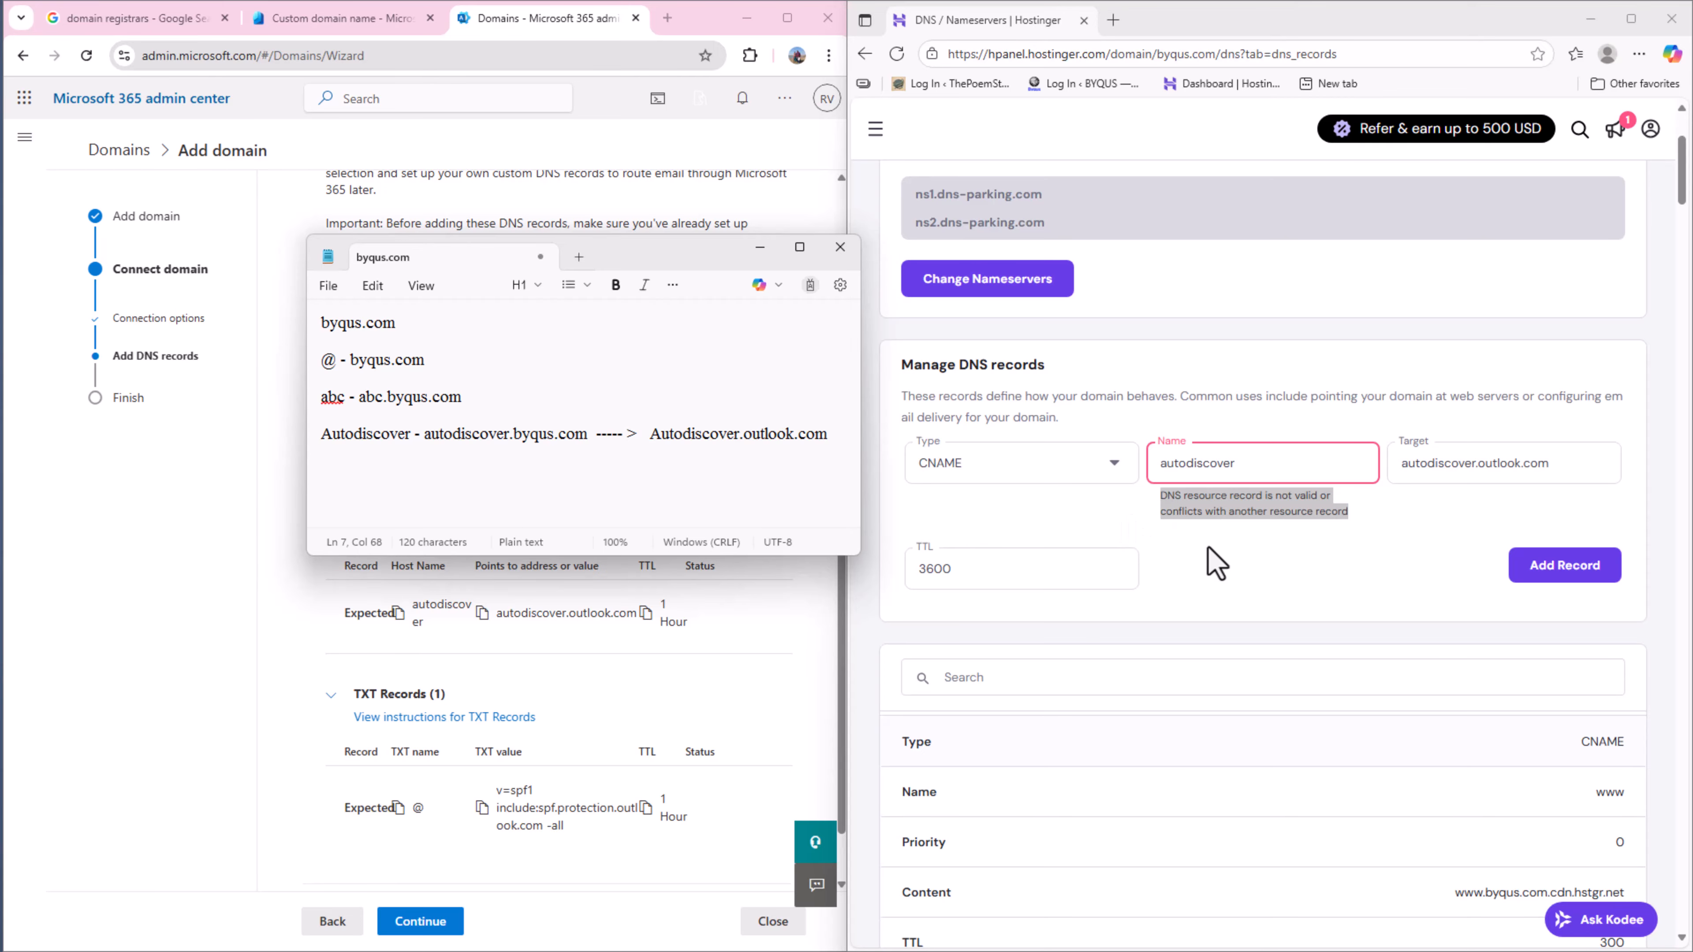
Review the existing Hostinger DNS records and the Autodiscover.outlook.com target in the note.
scroll(1228, 640, down, 5)
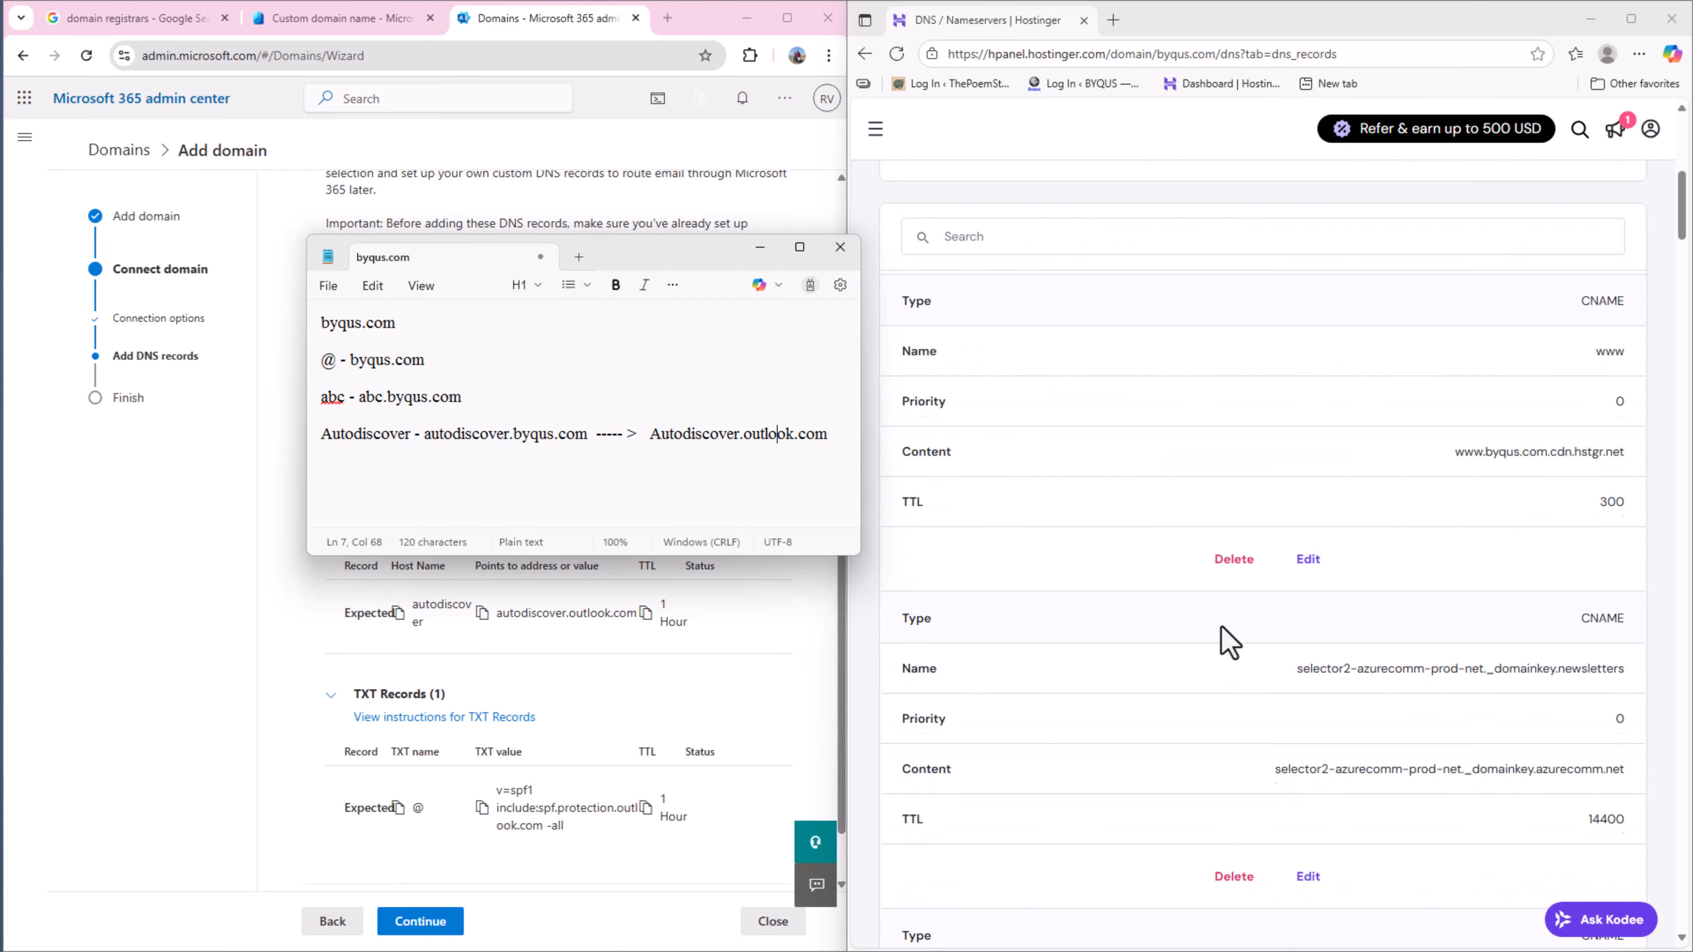
scroll(1221, 627, up, 5)
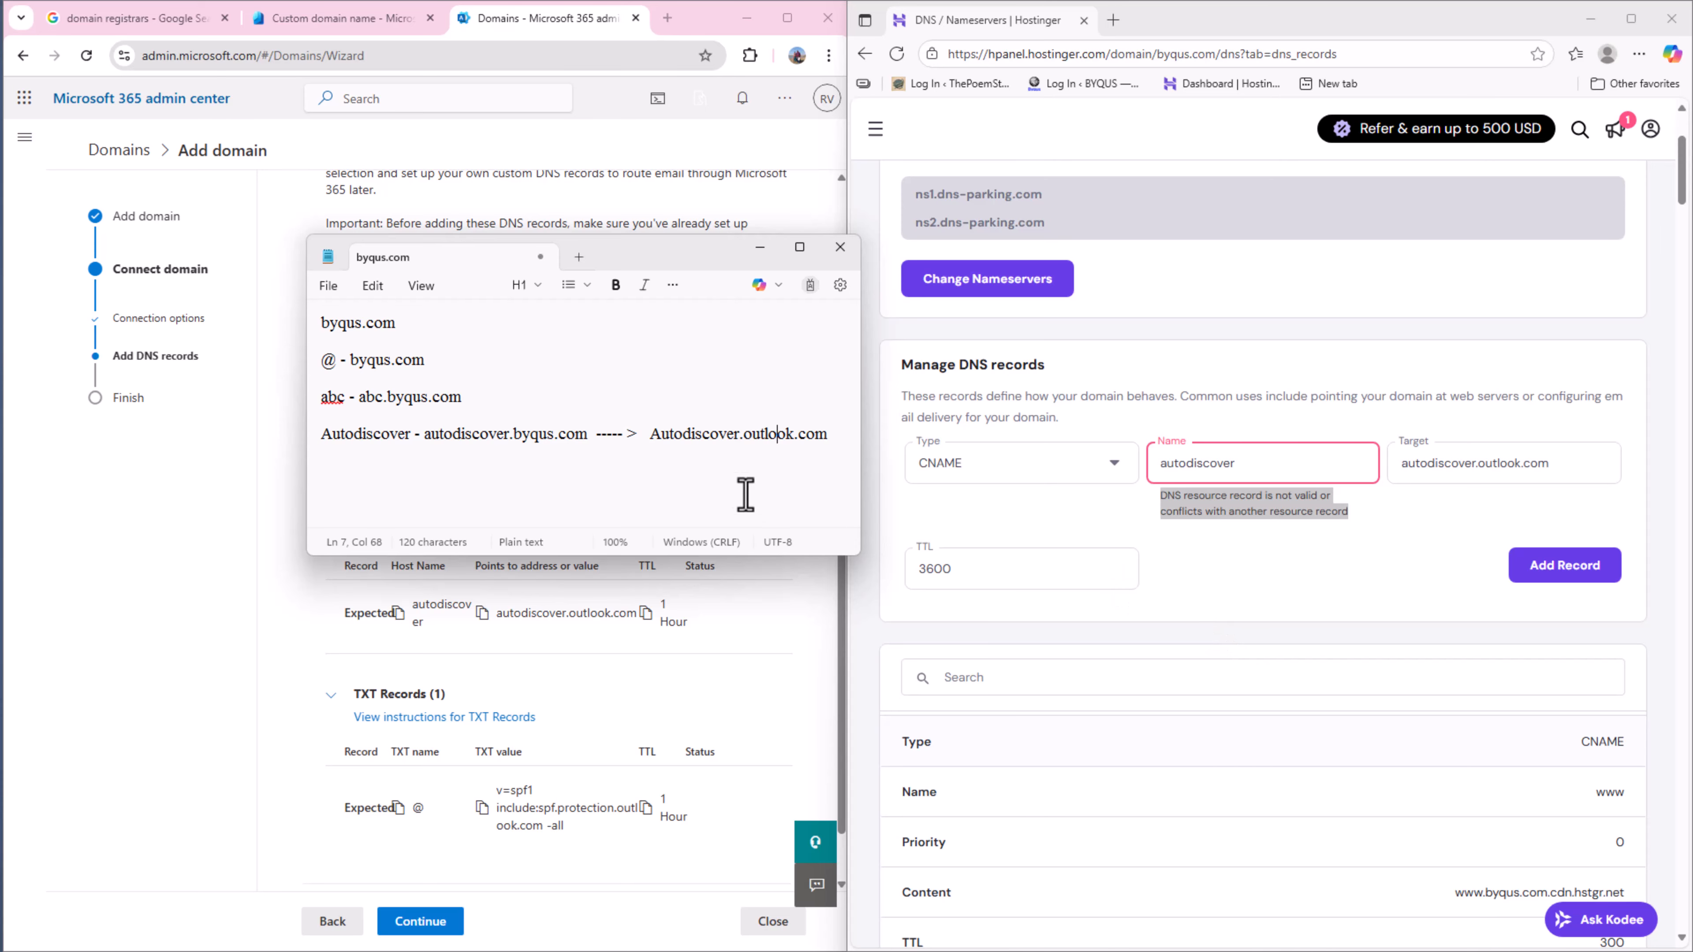
click(834, 442)
drag(644, 440, 824, 432)
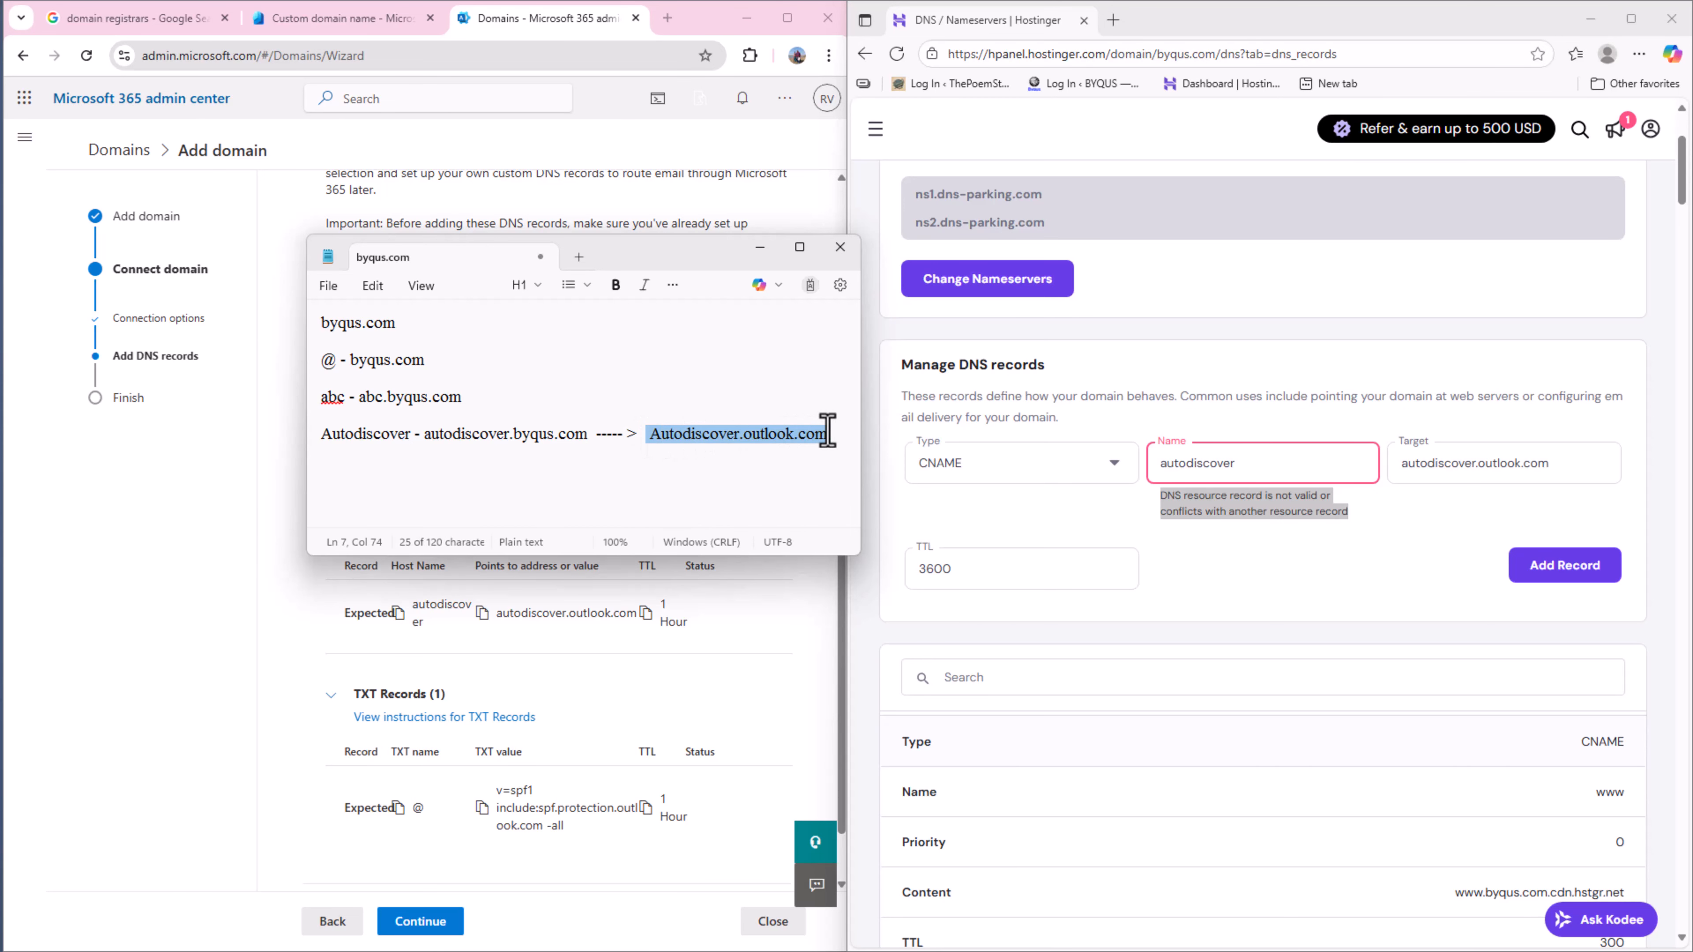
click(793, 470)
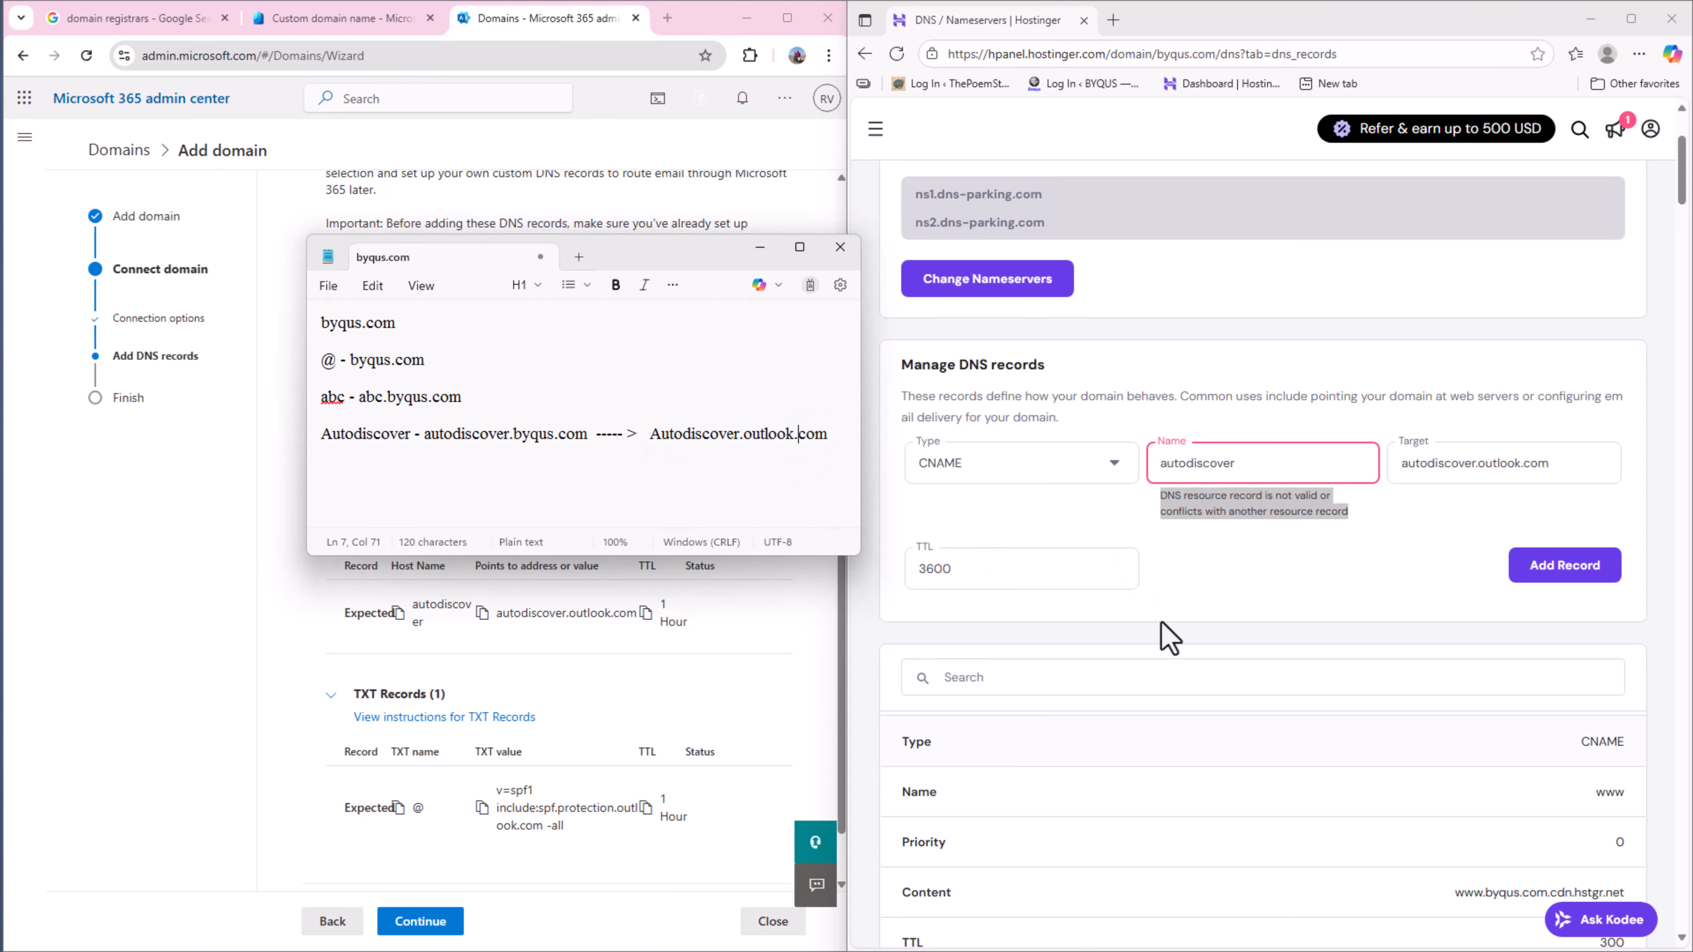
Maximize the Hostinger DNS window and search the DNS records for autodiscover.
scroll(1166, 637, down, 1)
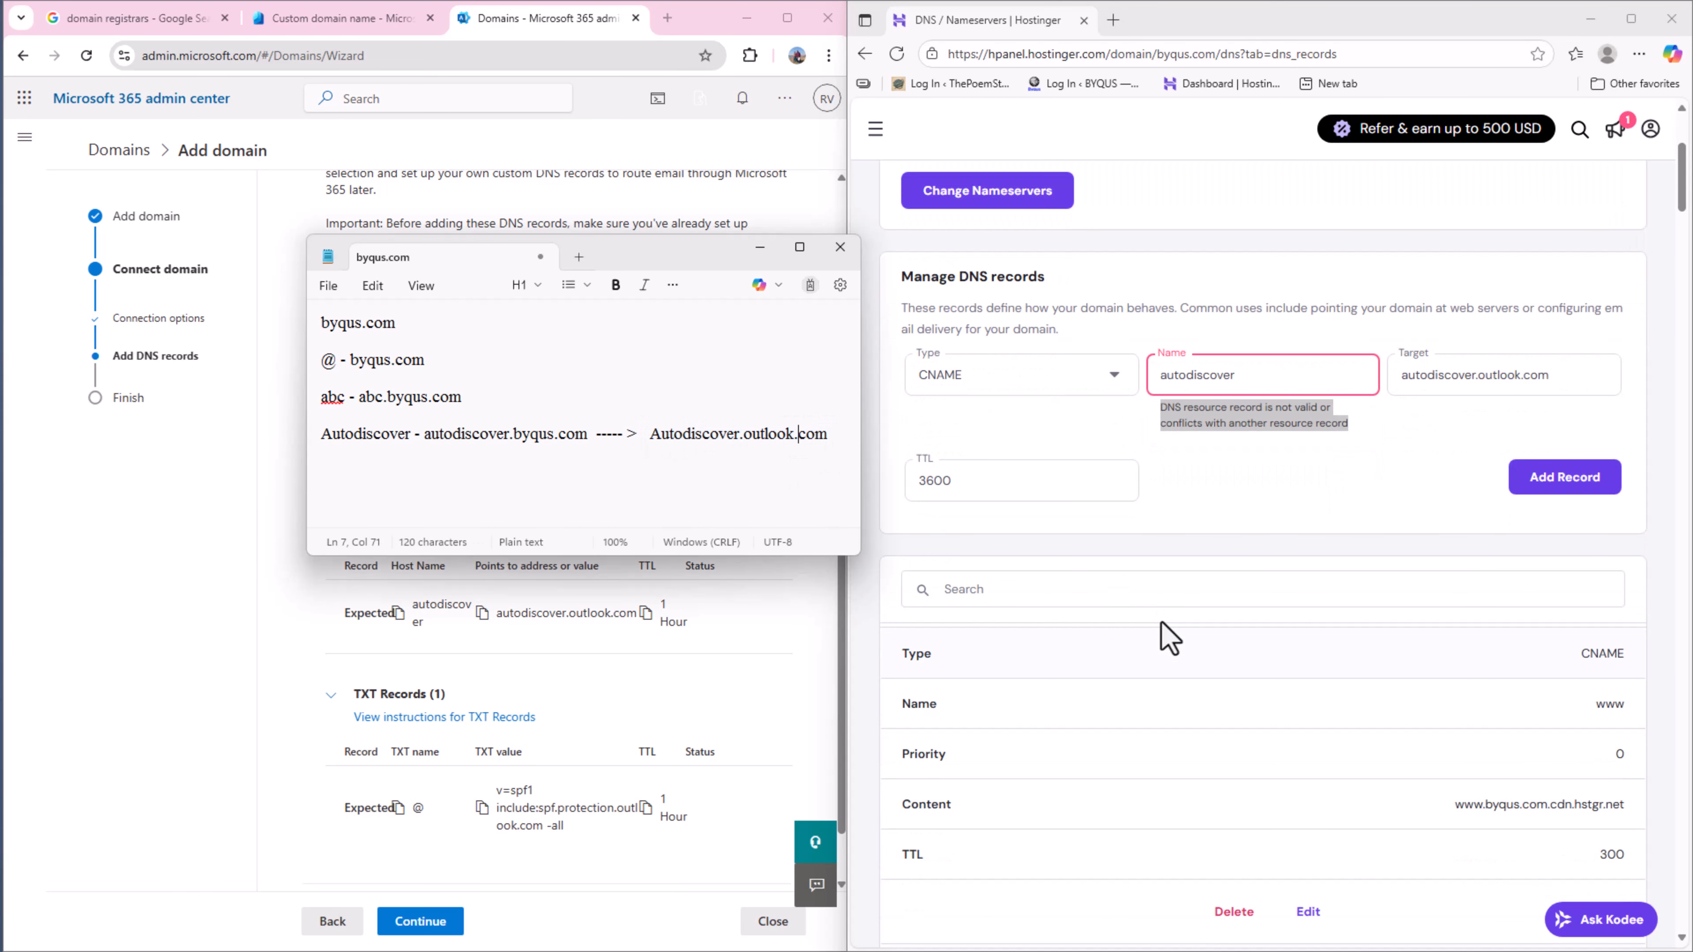
click(1343, 27)
double_click(1343, 24)
double_click(765, 207)
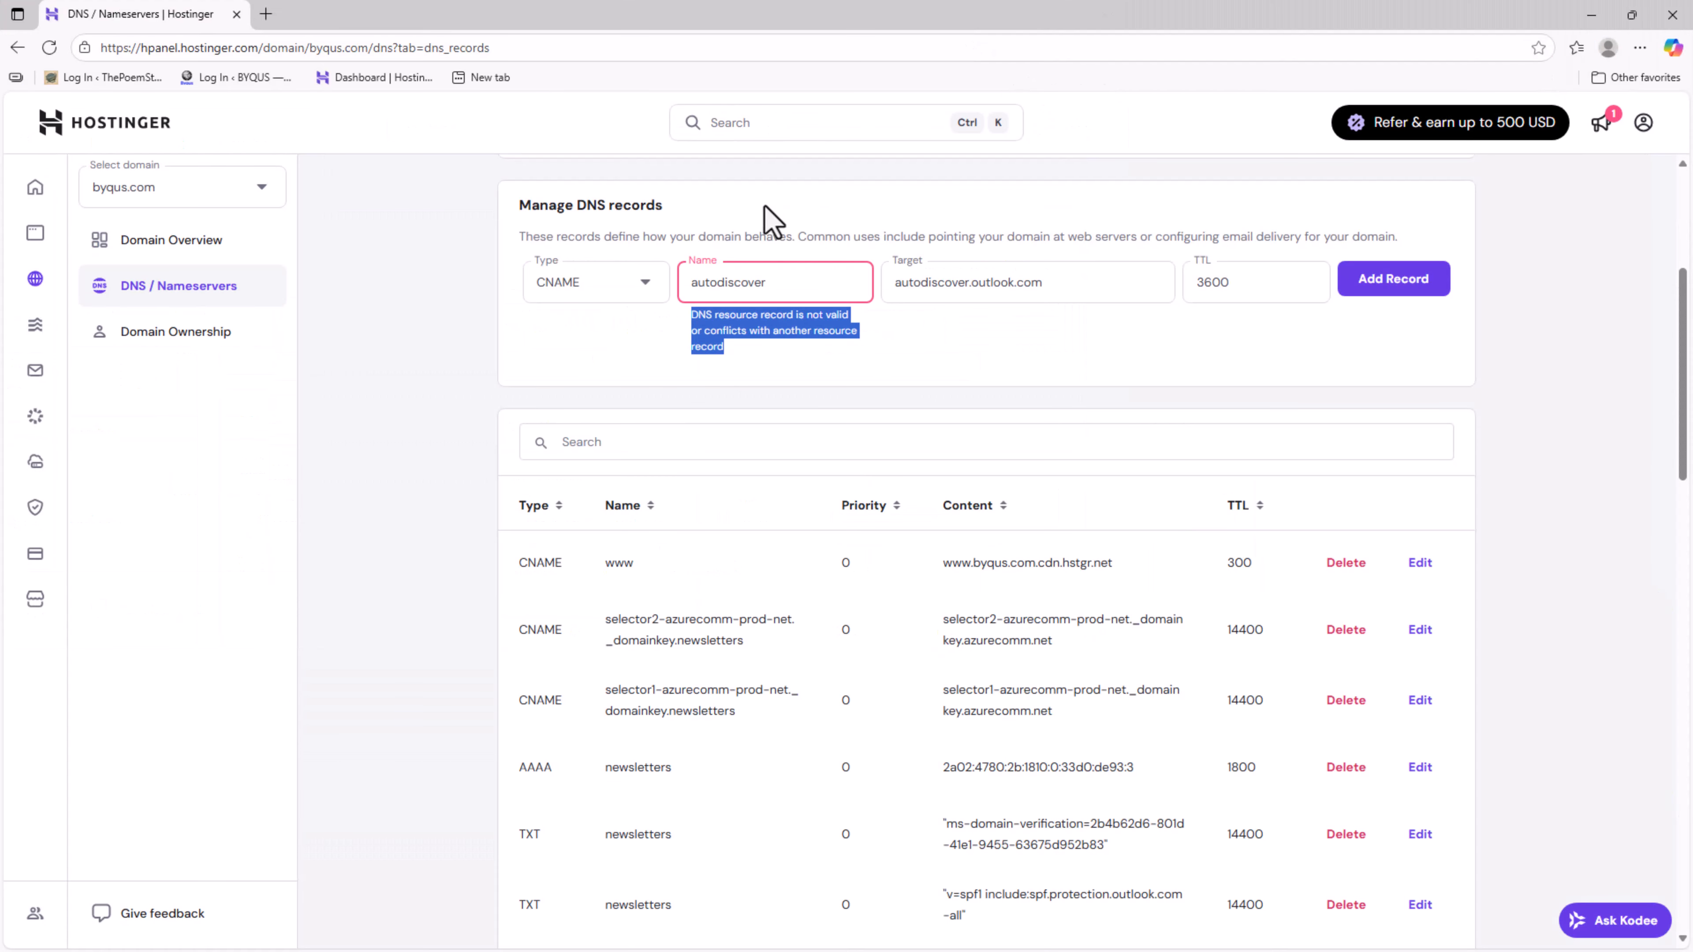
click(701, 440)
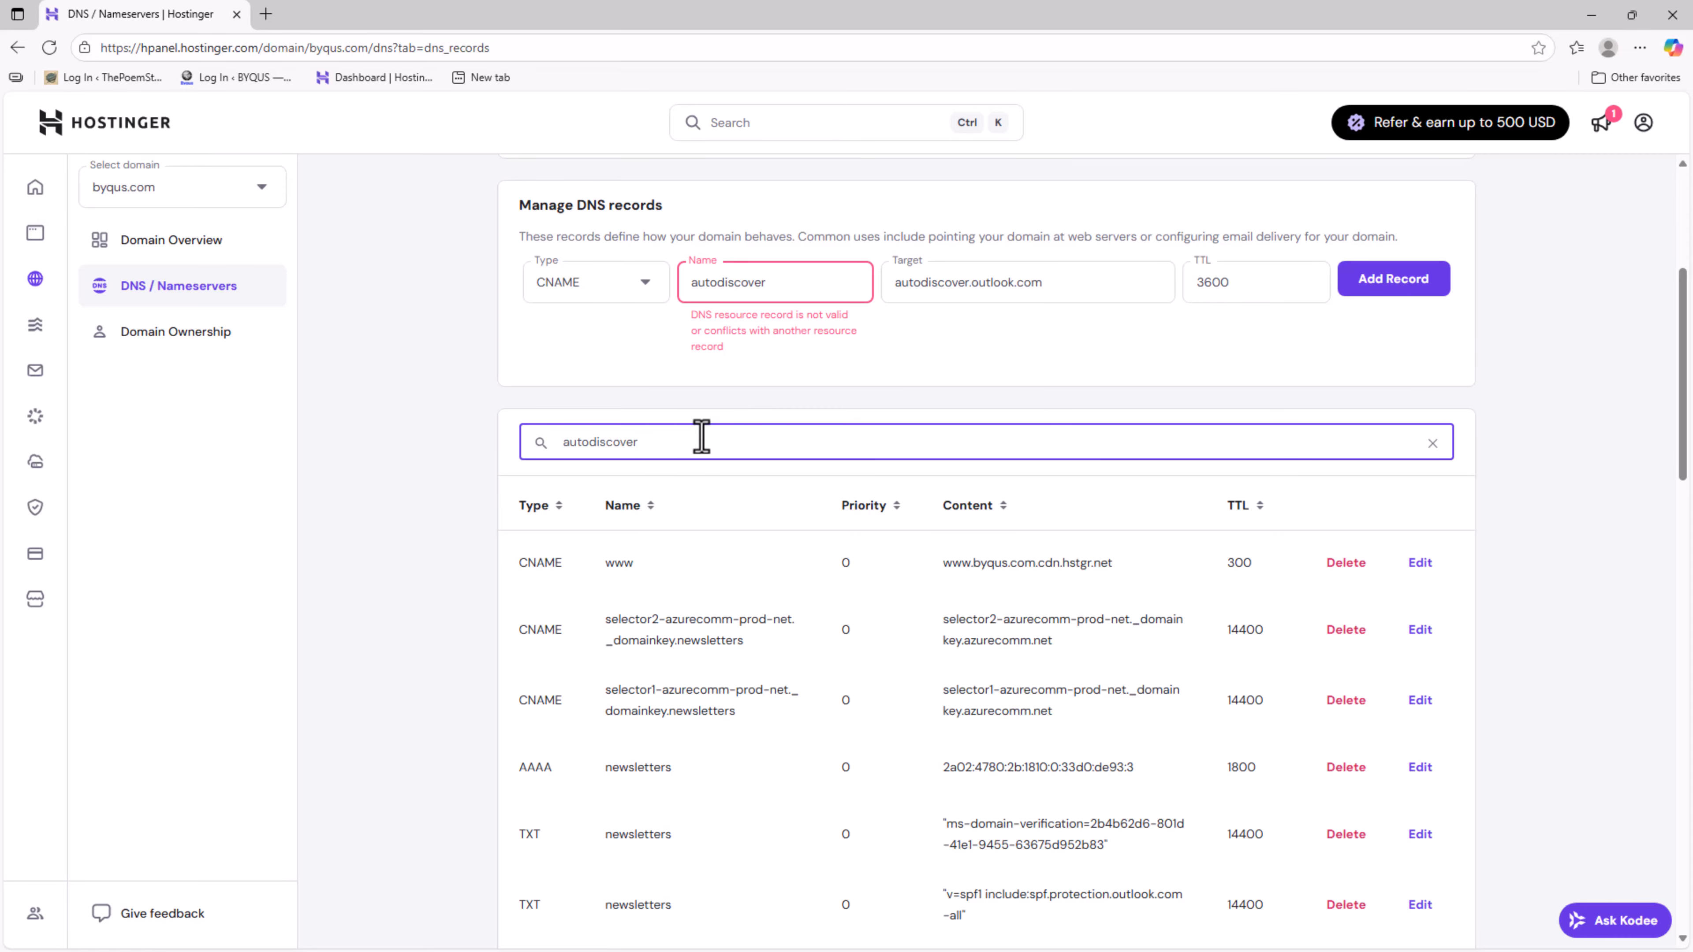
Delete the existing autodiscover CNAME record that points to autodiscover.mail.hostinger.com.
scroll(696, 540, down, 3)
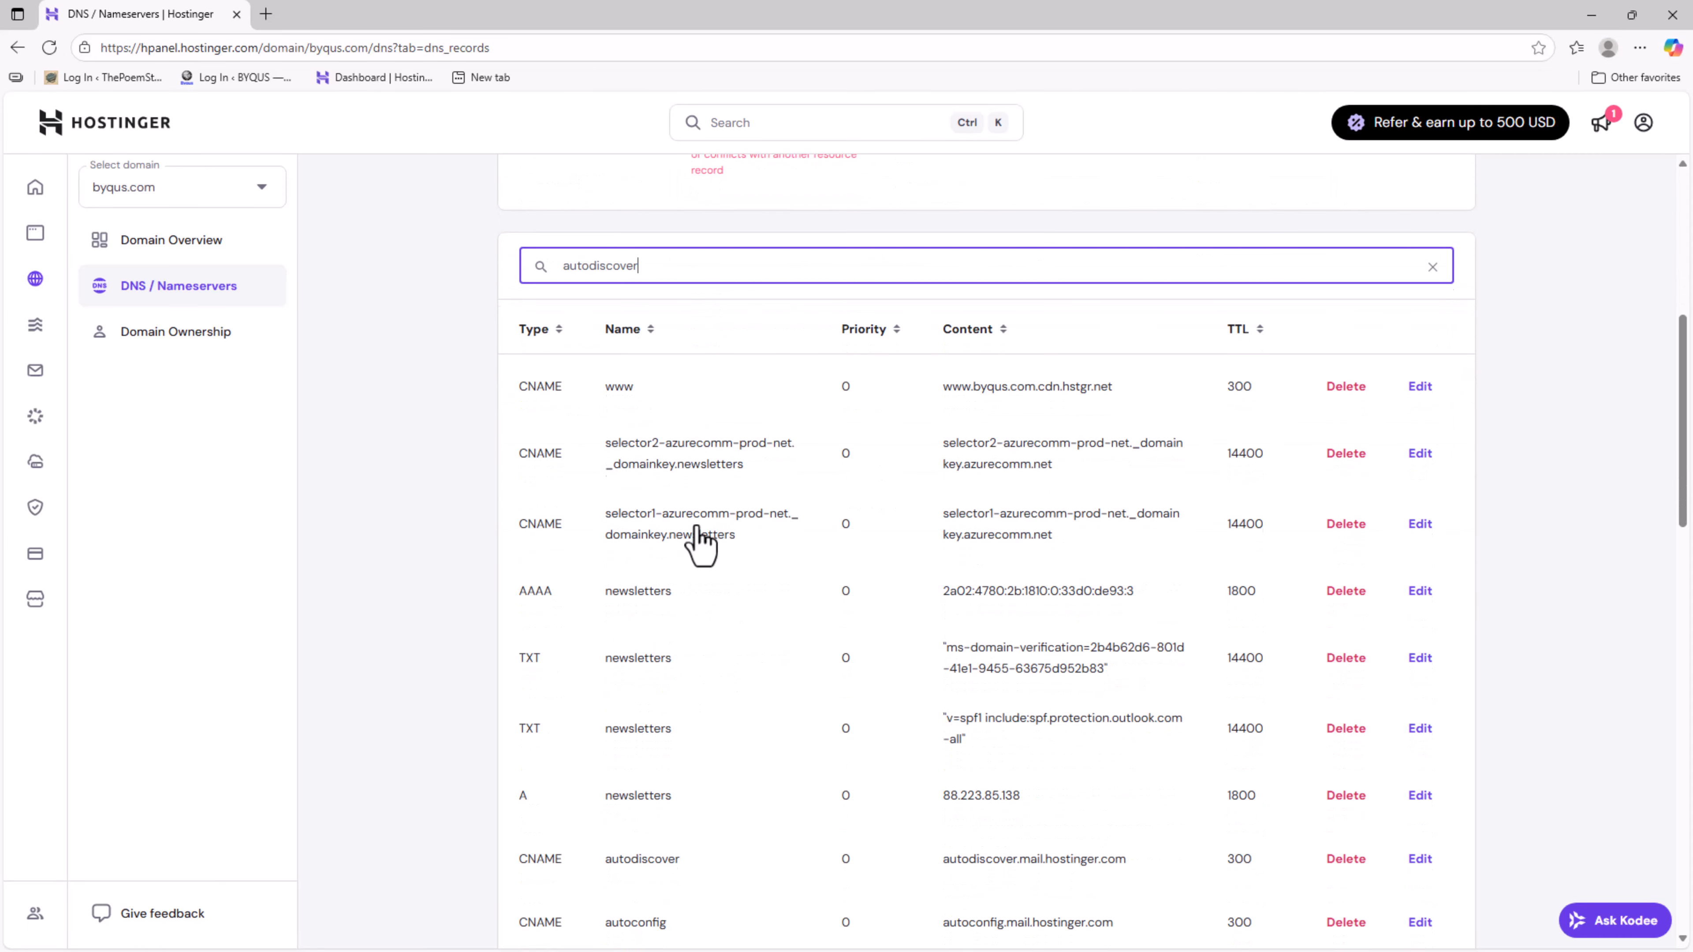
scroll(695, 541, down, 3)
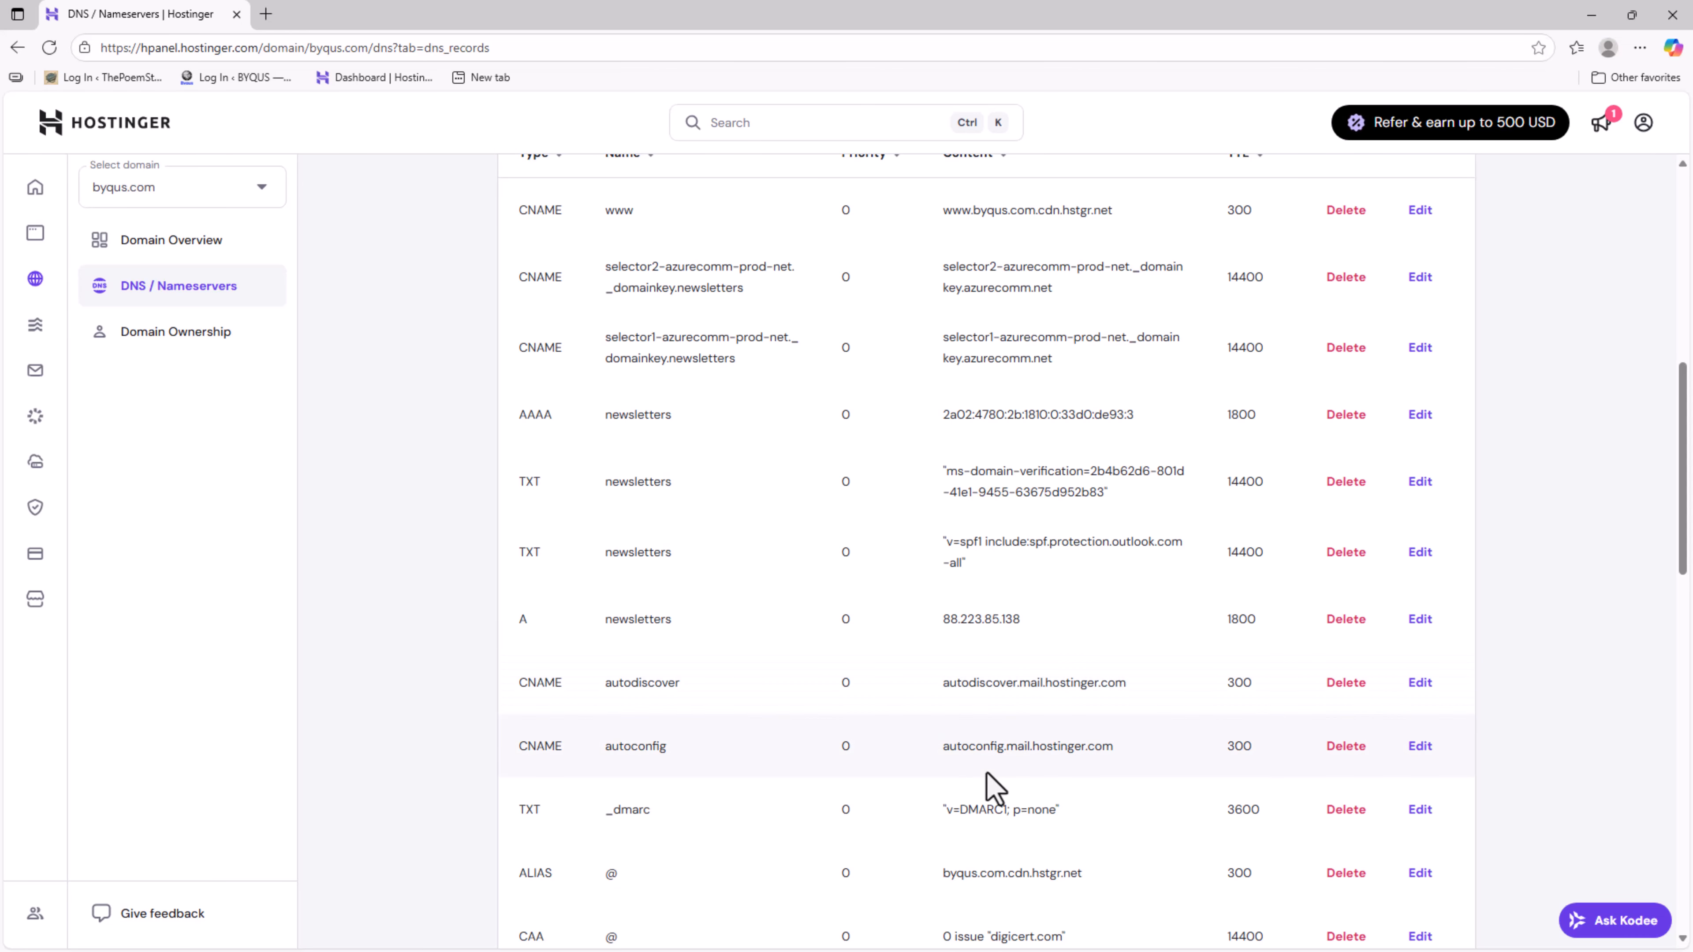
double_click(1004, 683)
triple_click(1004, 683)
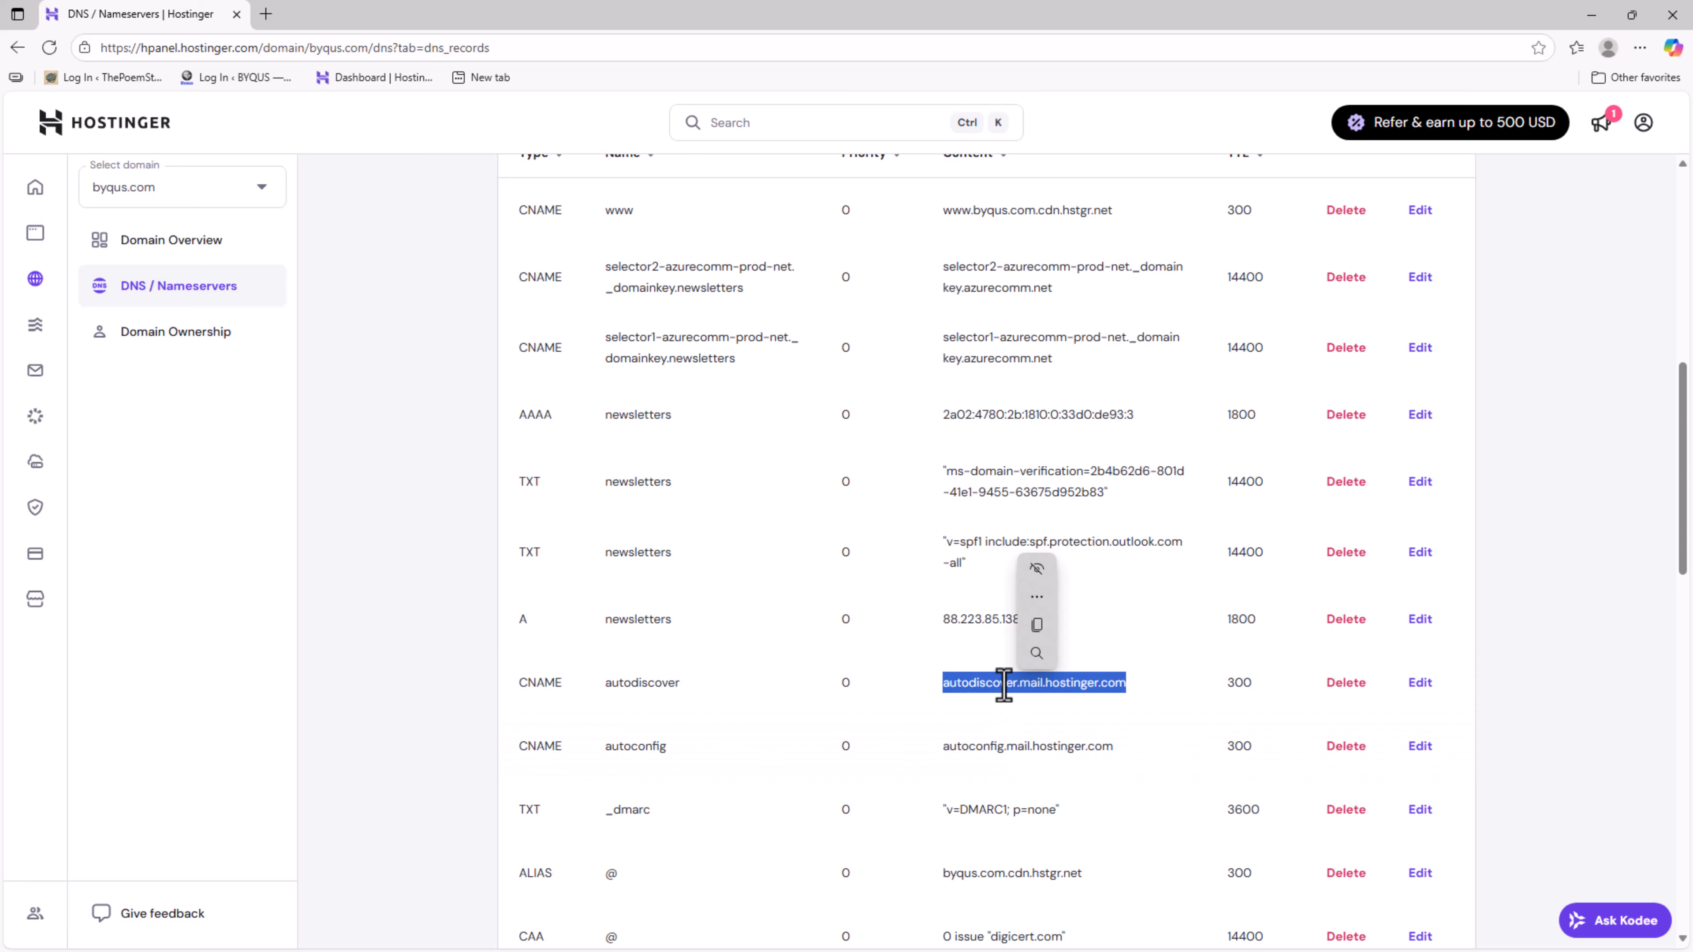
click(1573, 701)
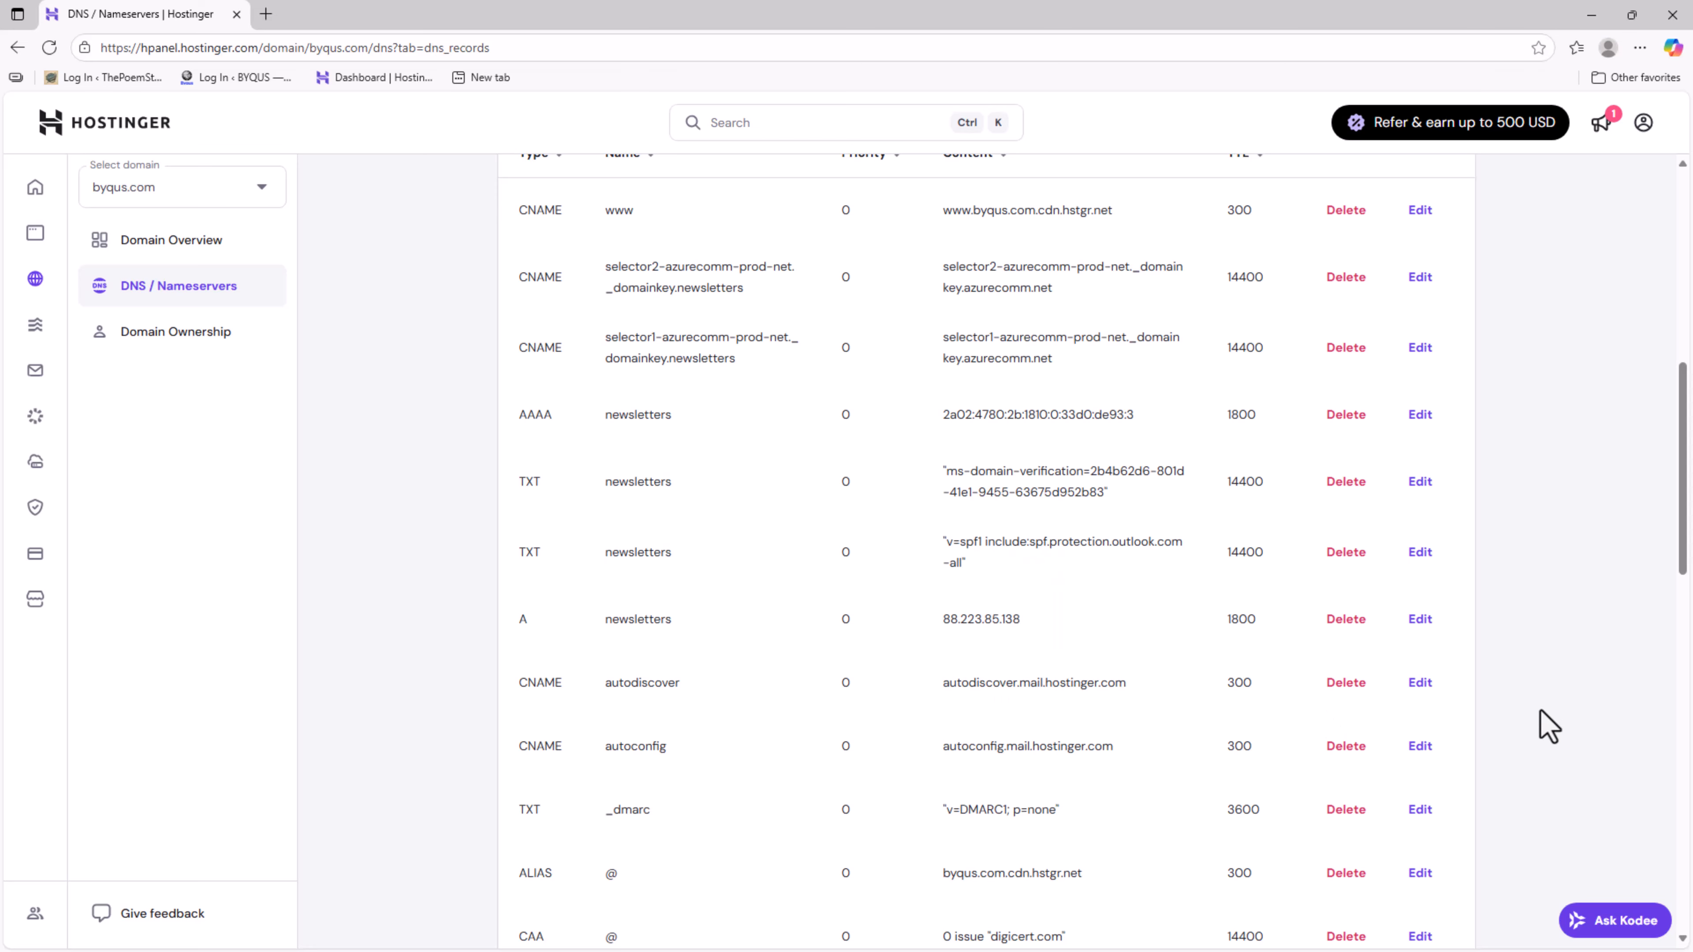
click(1348, 683)
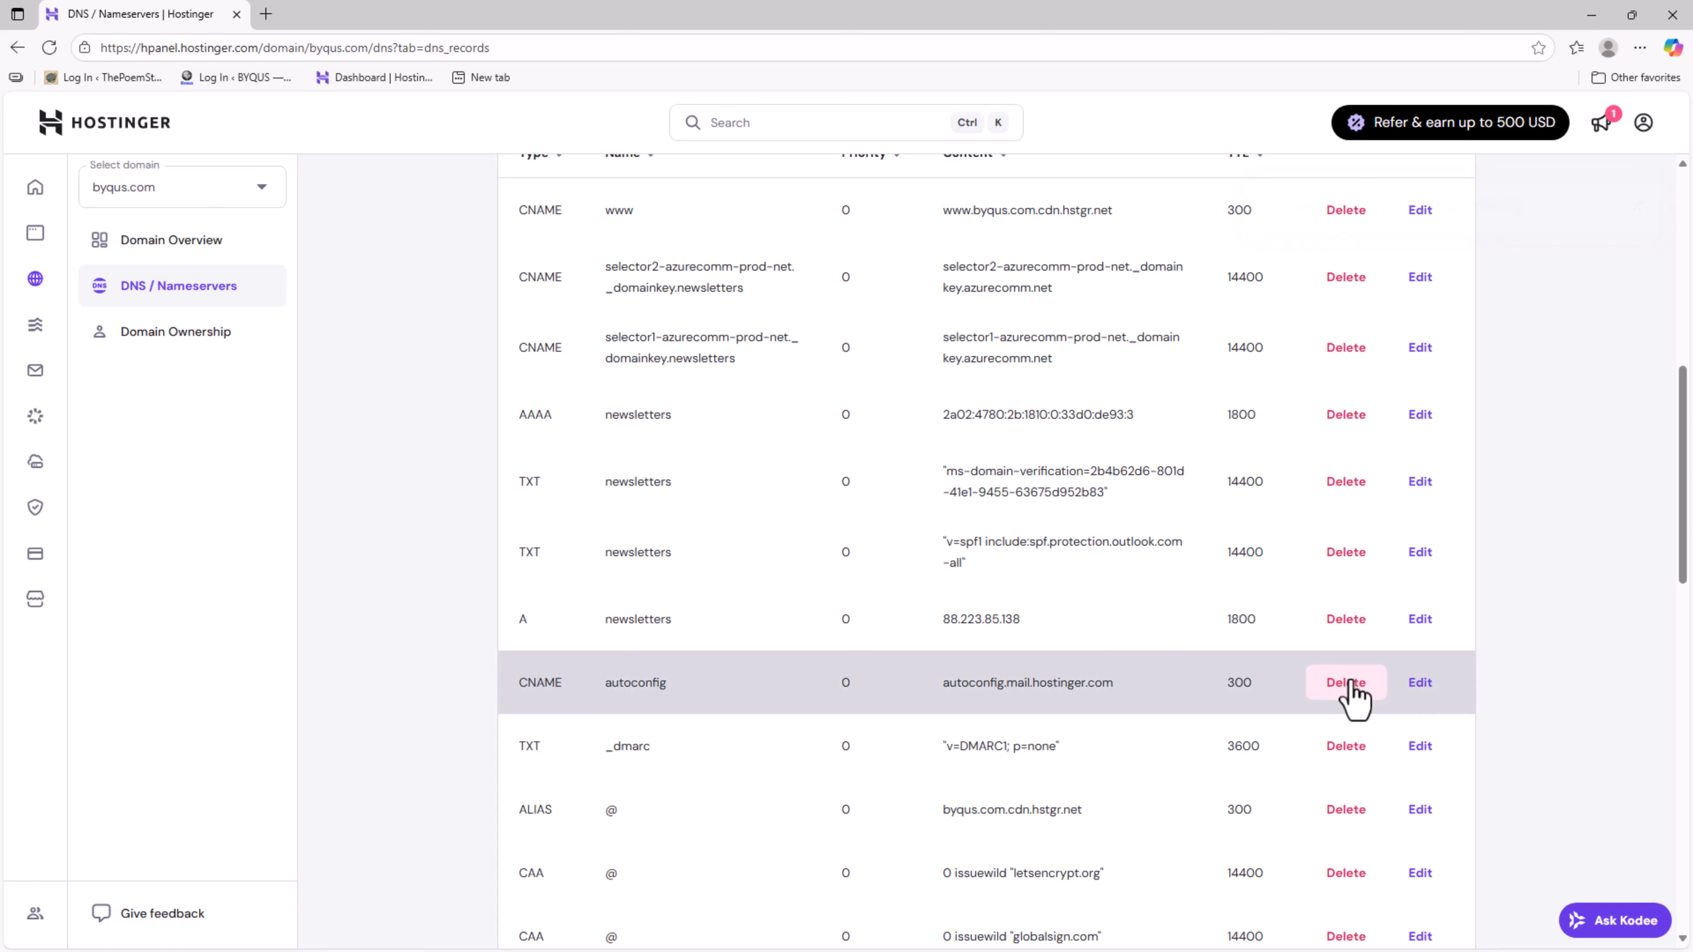
Delete the MX records for mx2.hostinger.com and mx1.hostinger.com and the TXT record with the Hostinger SPF value.
scroll(1353, 697, up, 5)
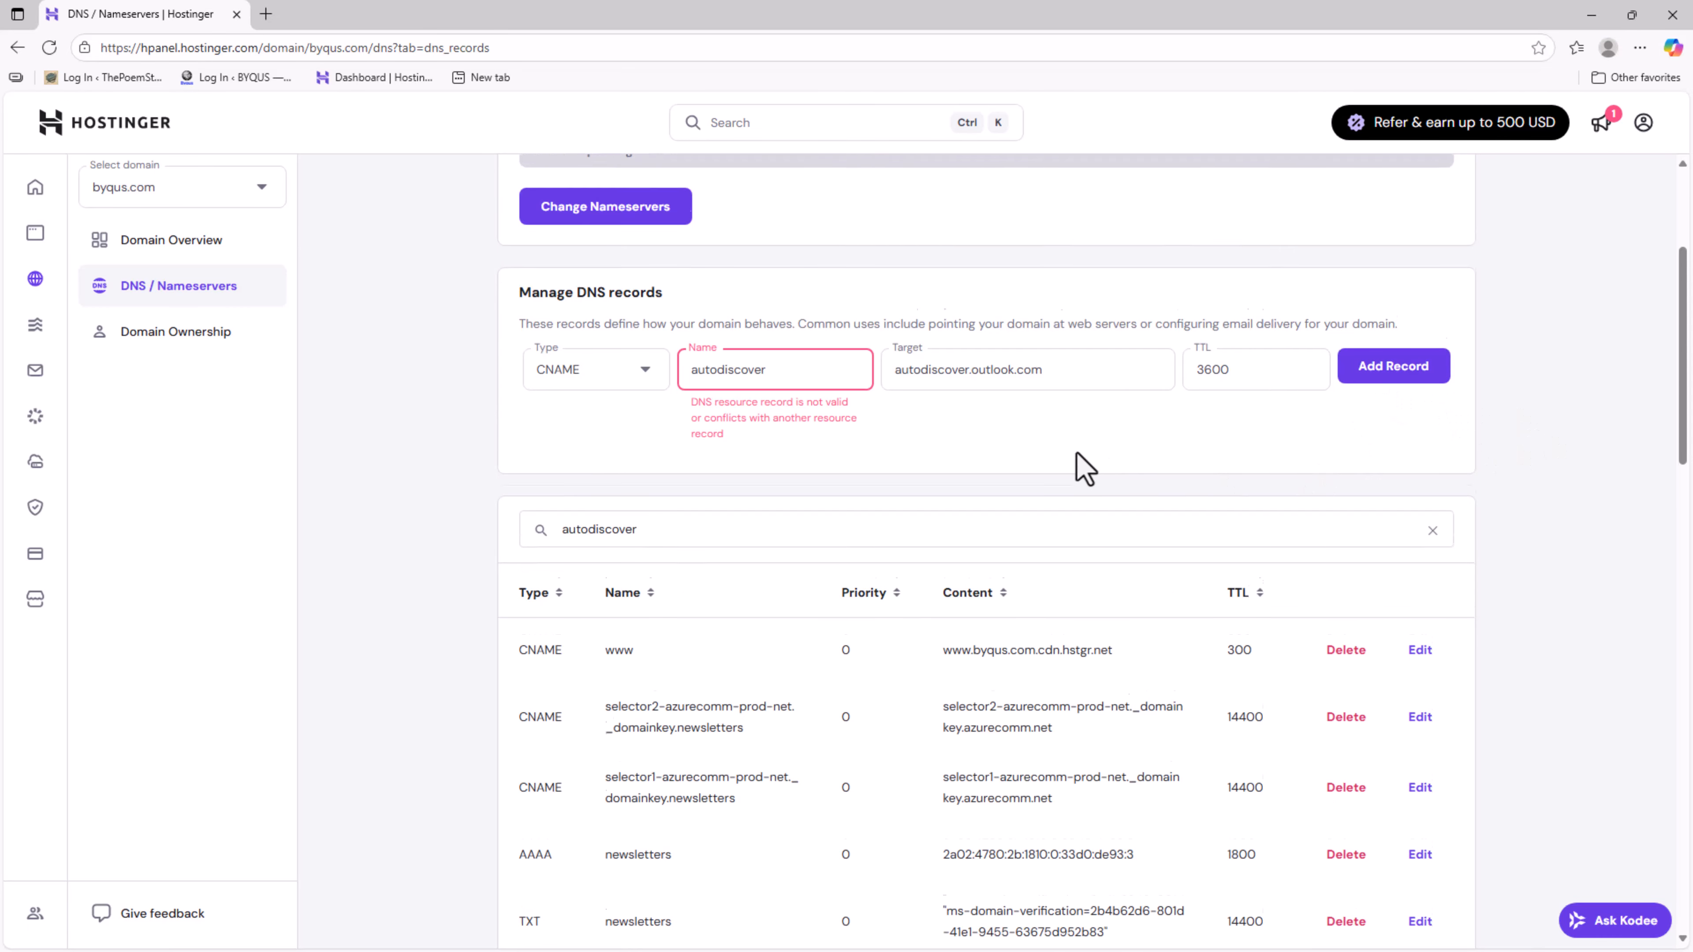
scroll(1078, 460, down, 4)
scroll(1077, 460, down, 5)
scroll(1078, 461, down, 7)
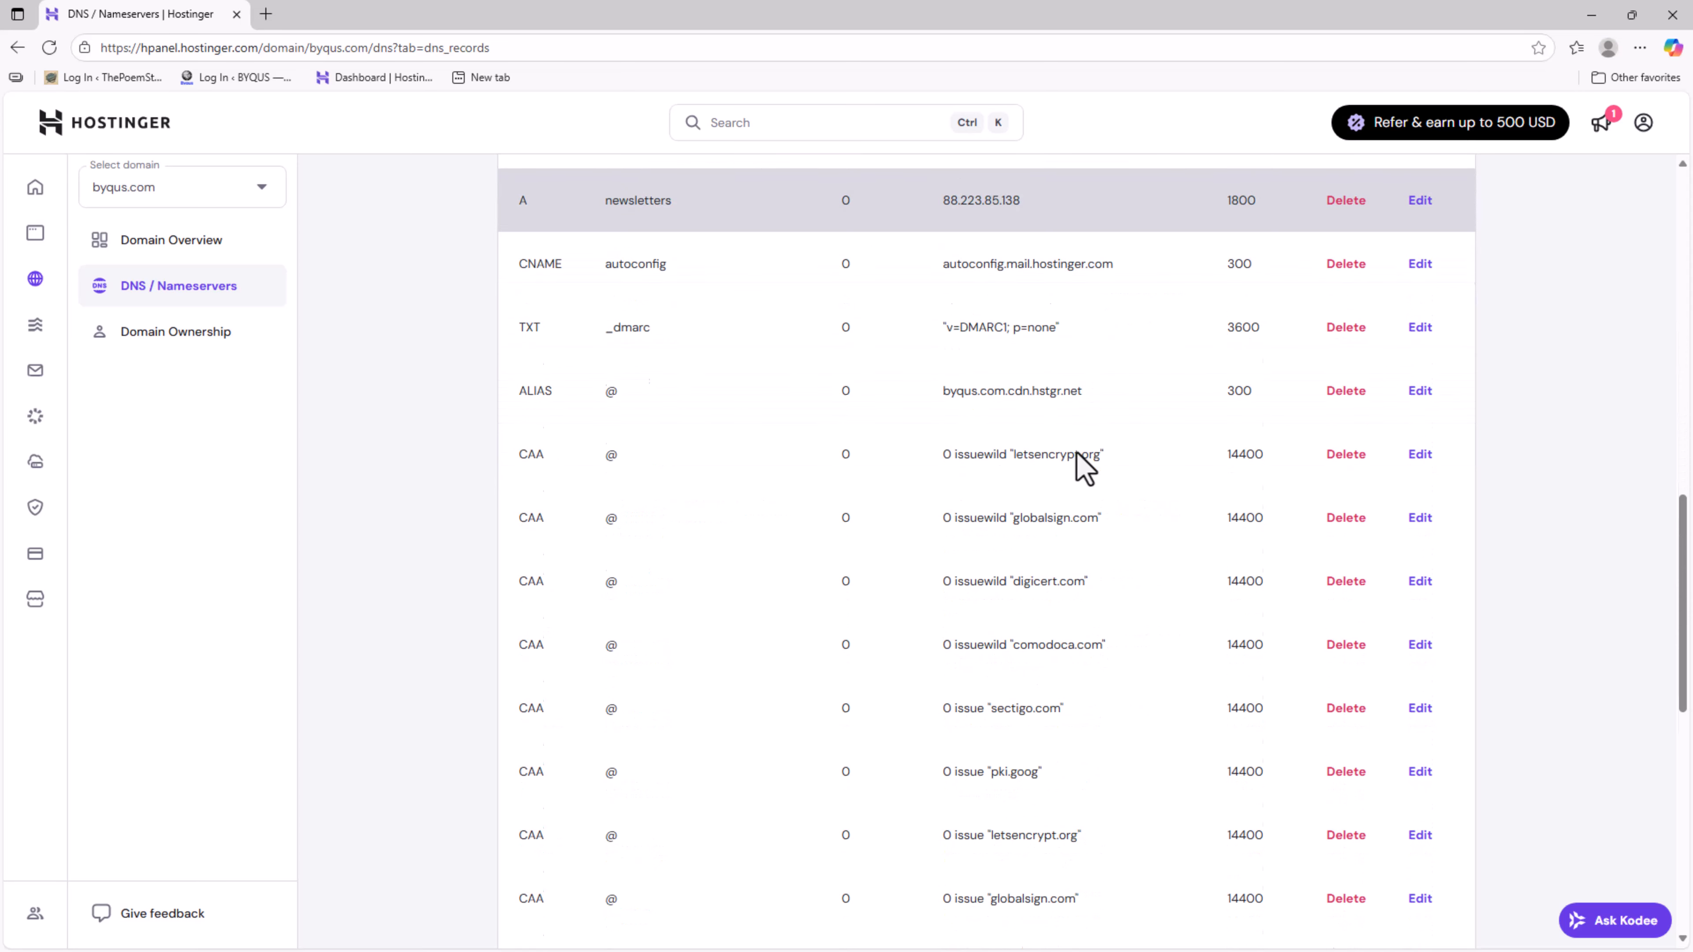
scroll(1085, 469, down, 7)
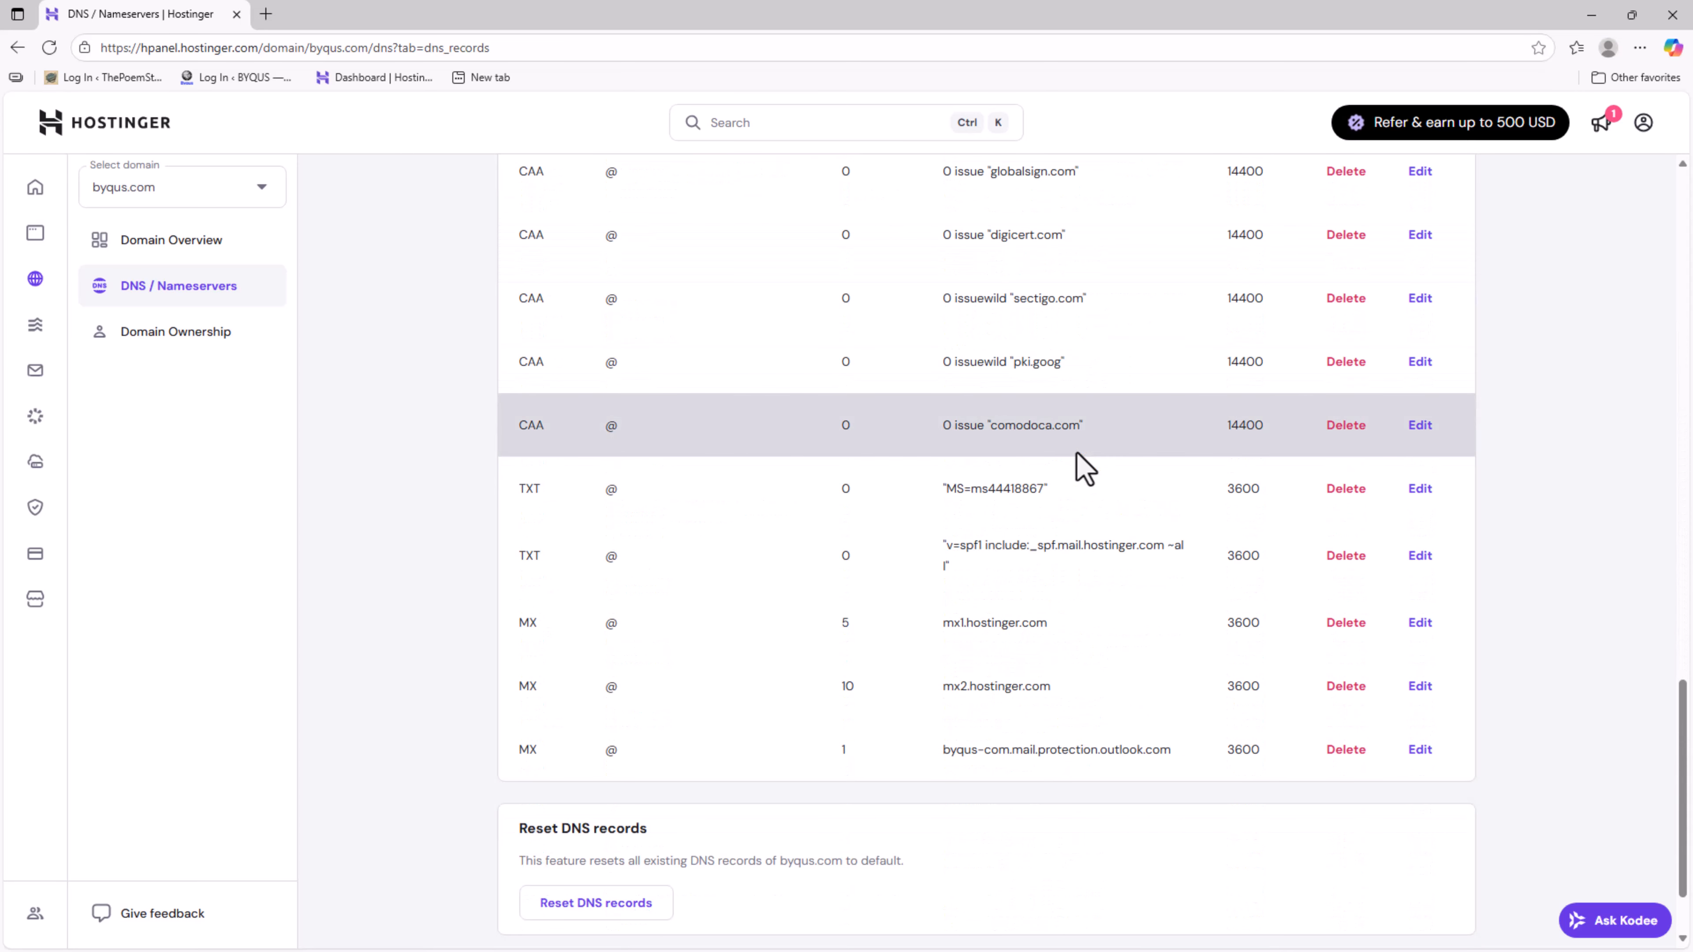
scroll(1077, 460, up, 8)
scroll(1077, 460, down, 10)
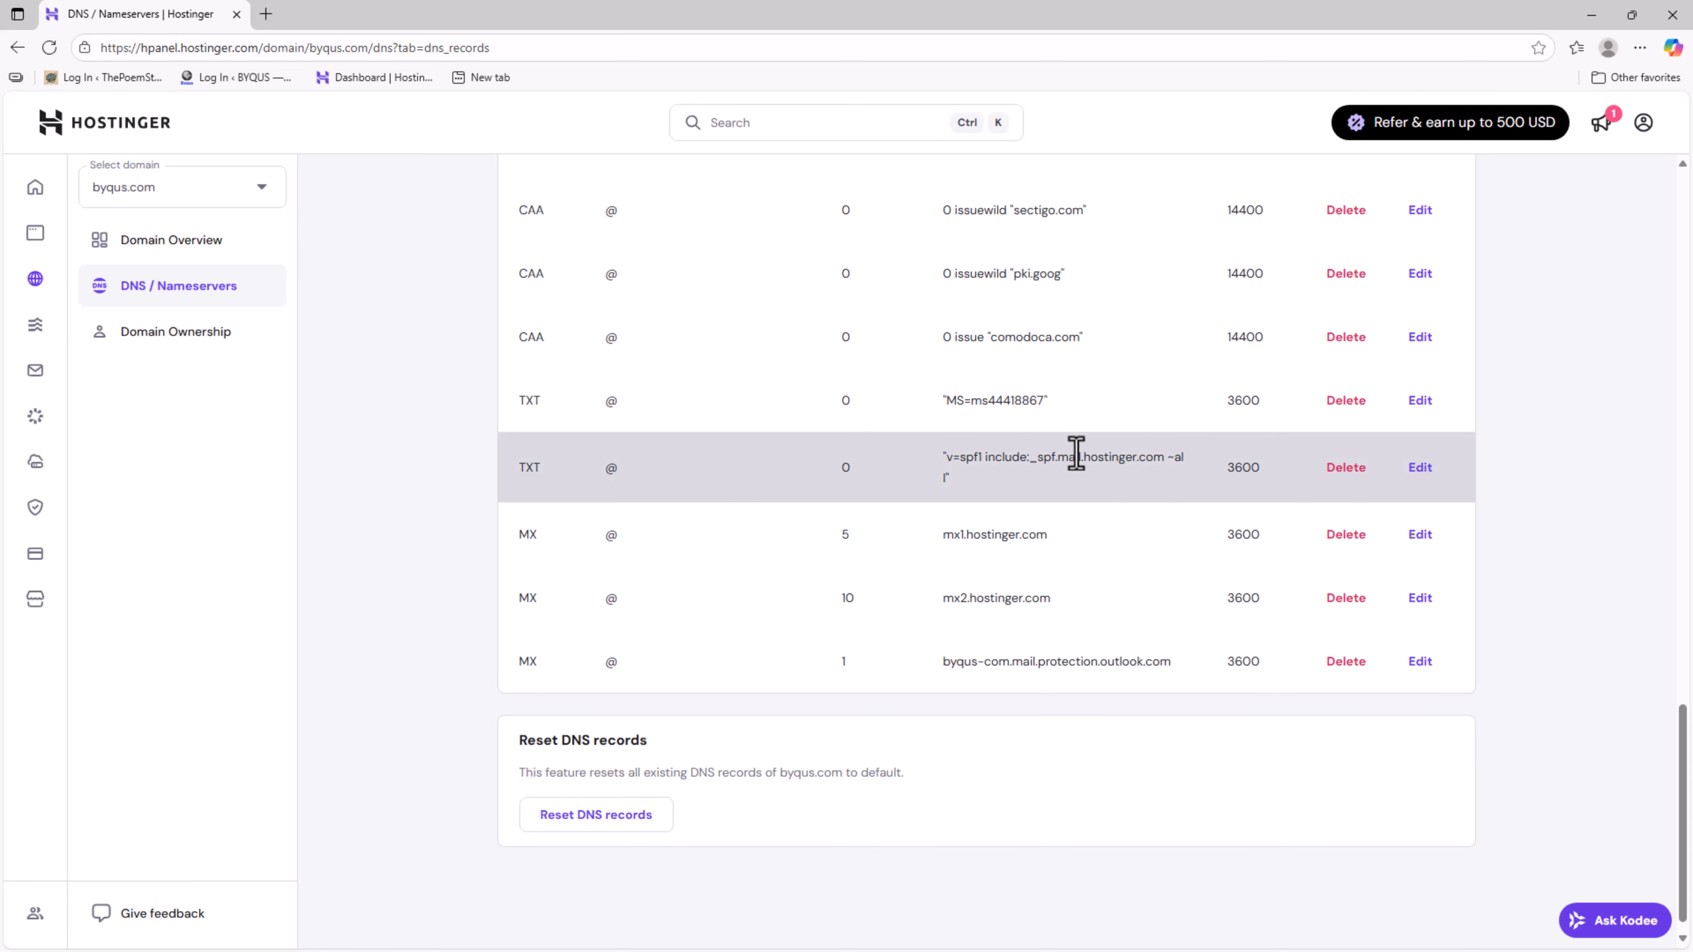
click(1348, 598)
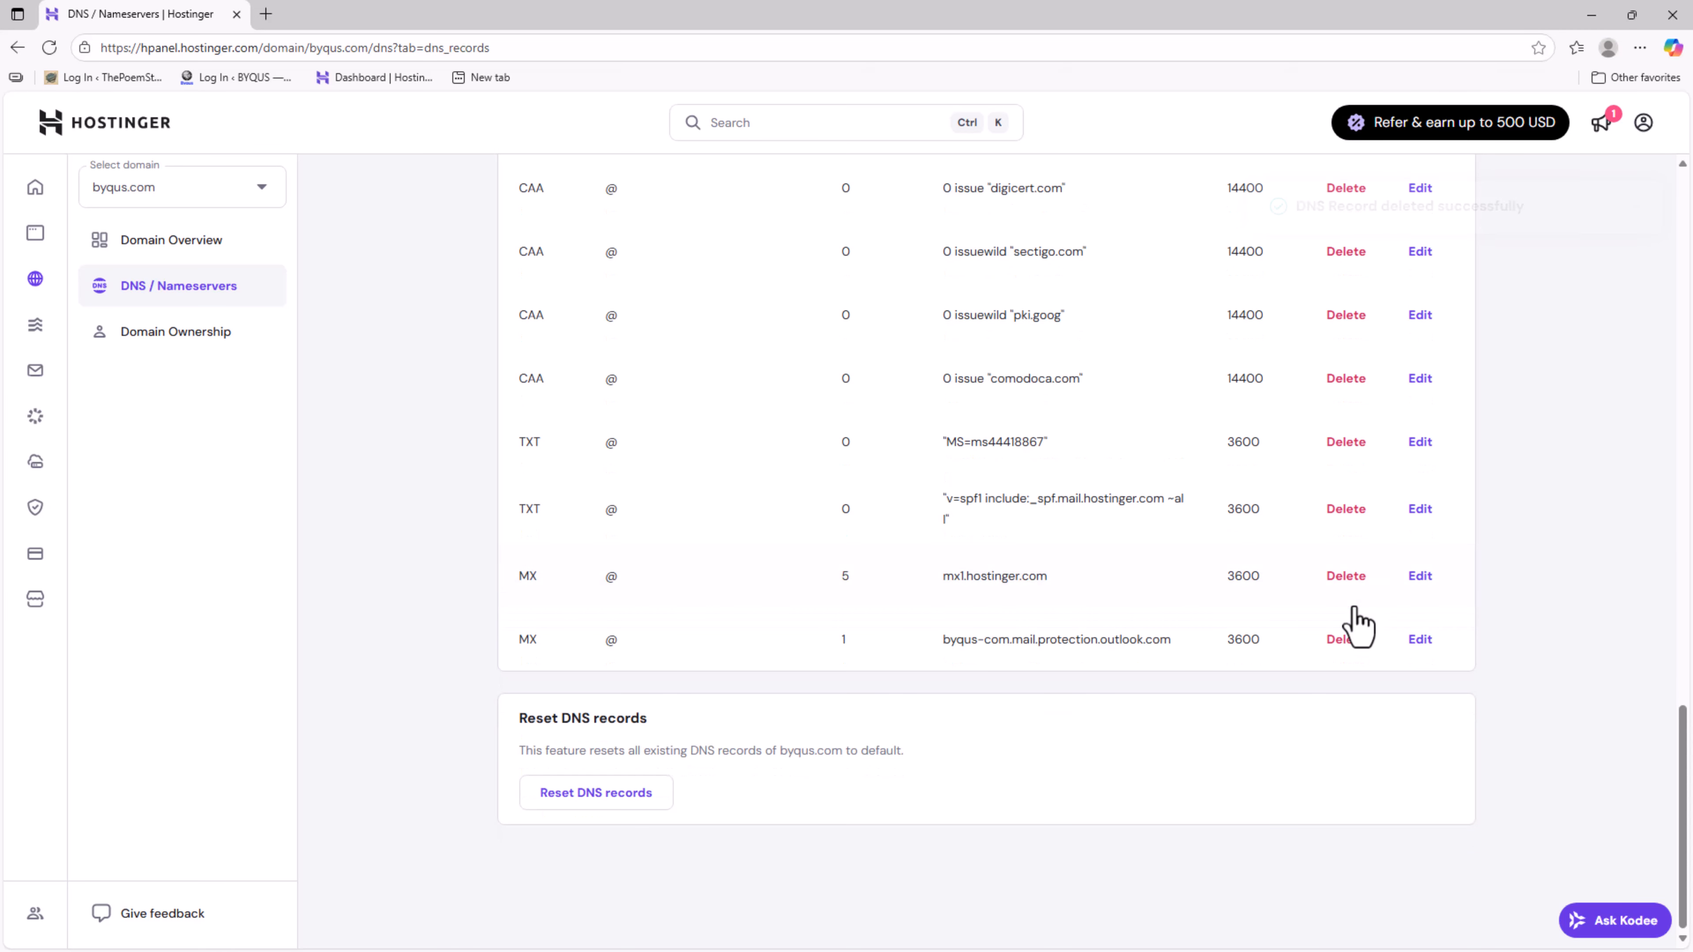
click(1348, 598)
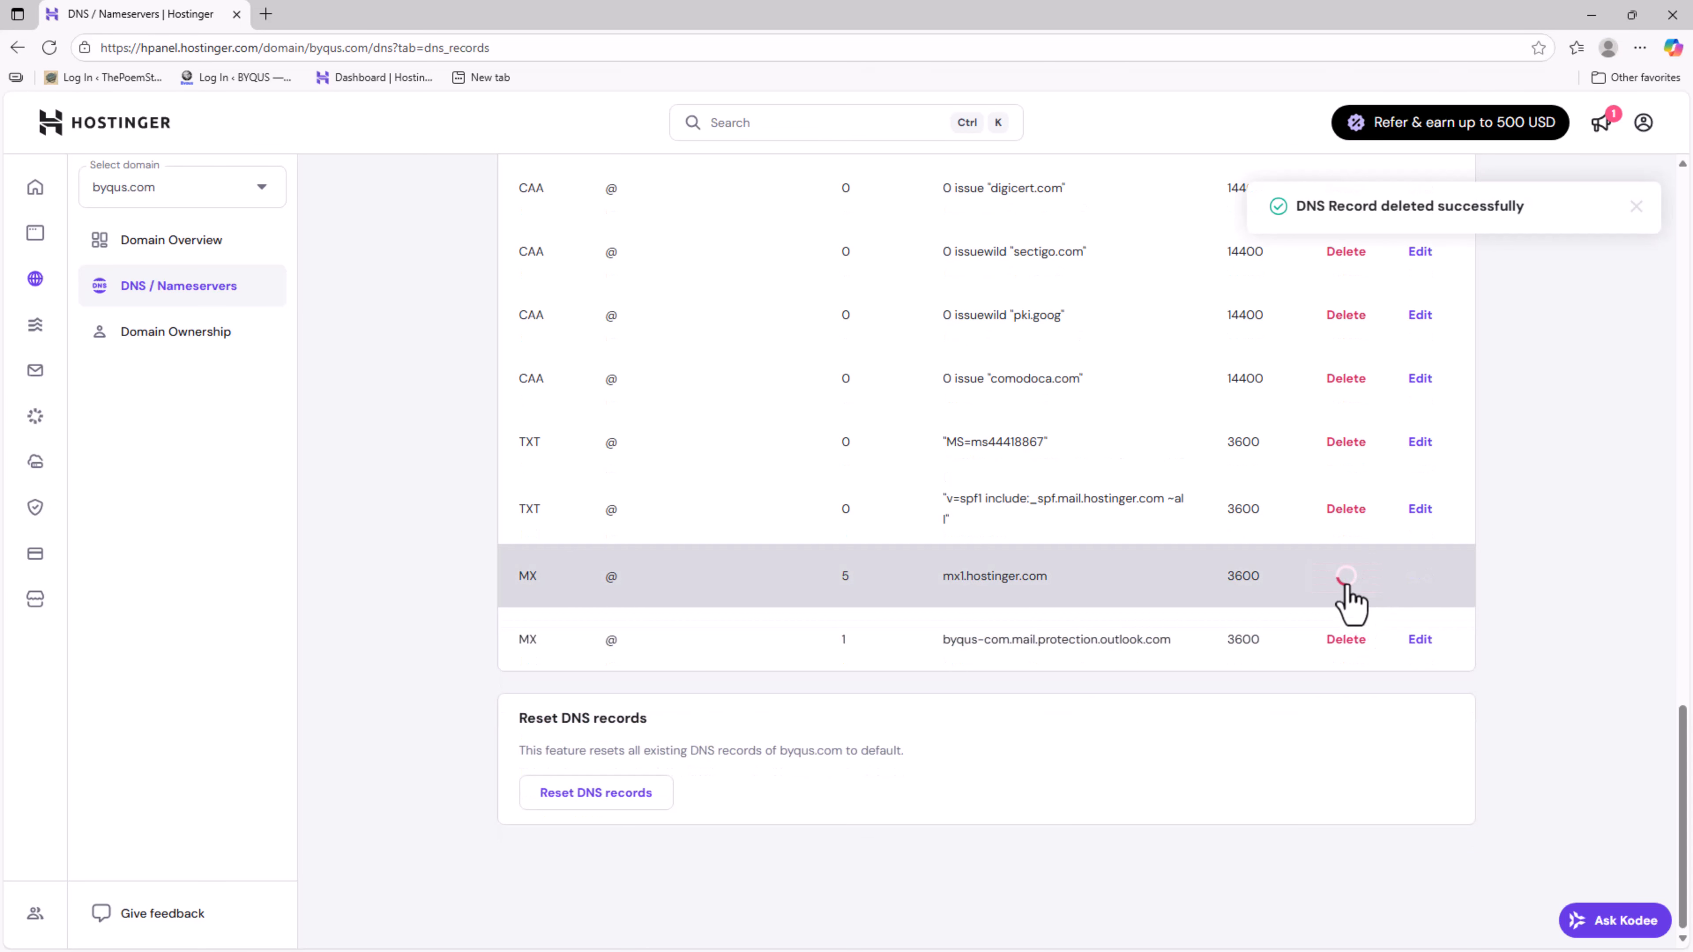
click(1342, 521)
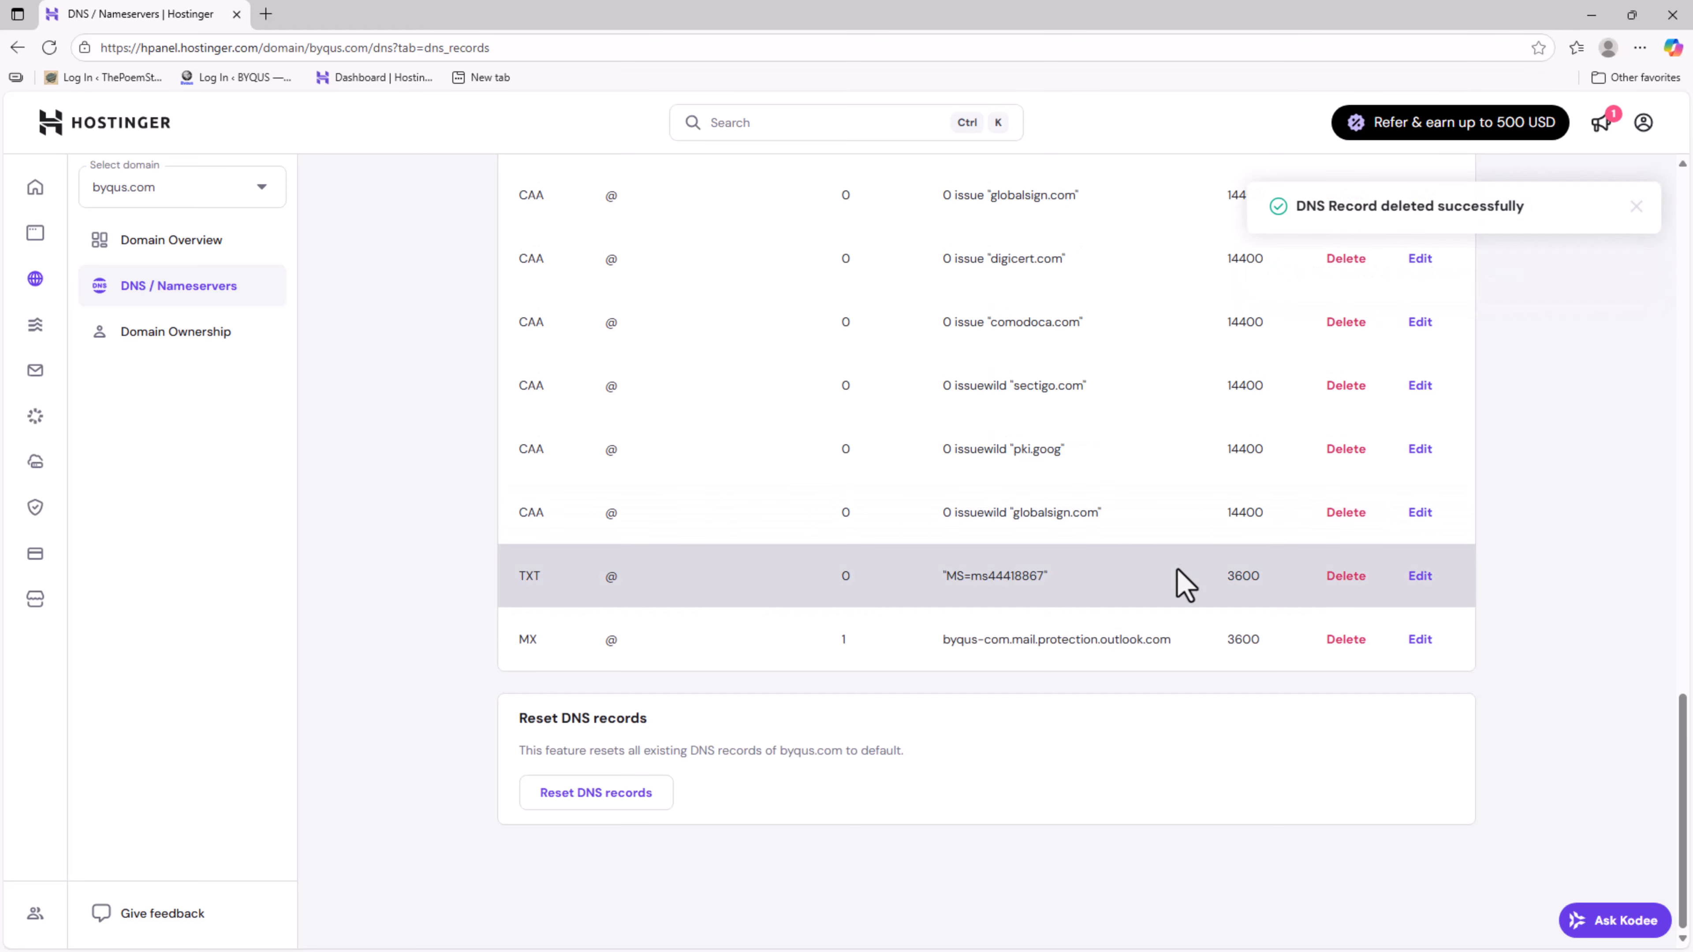
Resubmit the CNAME record named autodiscover with target autodiscover.outlook.com and TTL 3600.
scroll(1186, 585, up, 15)
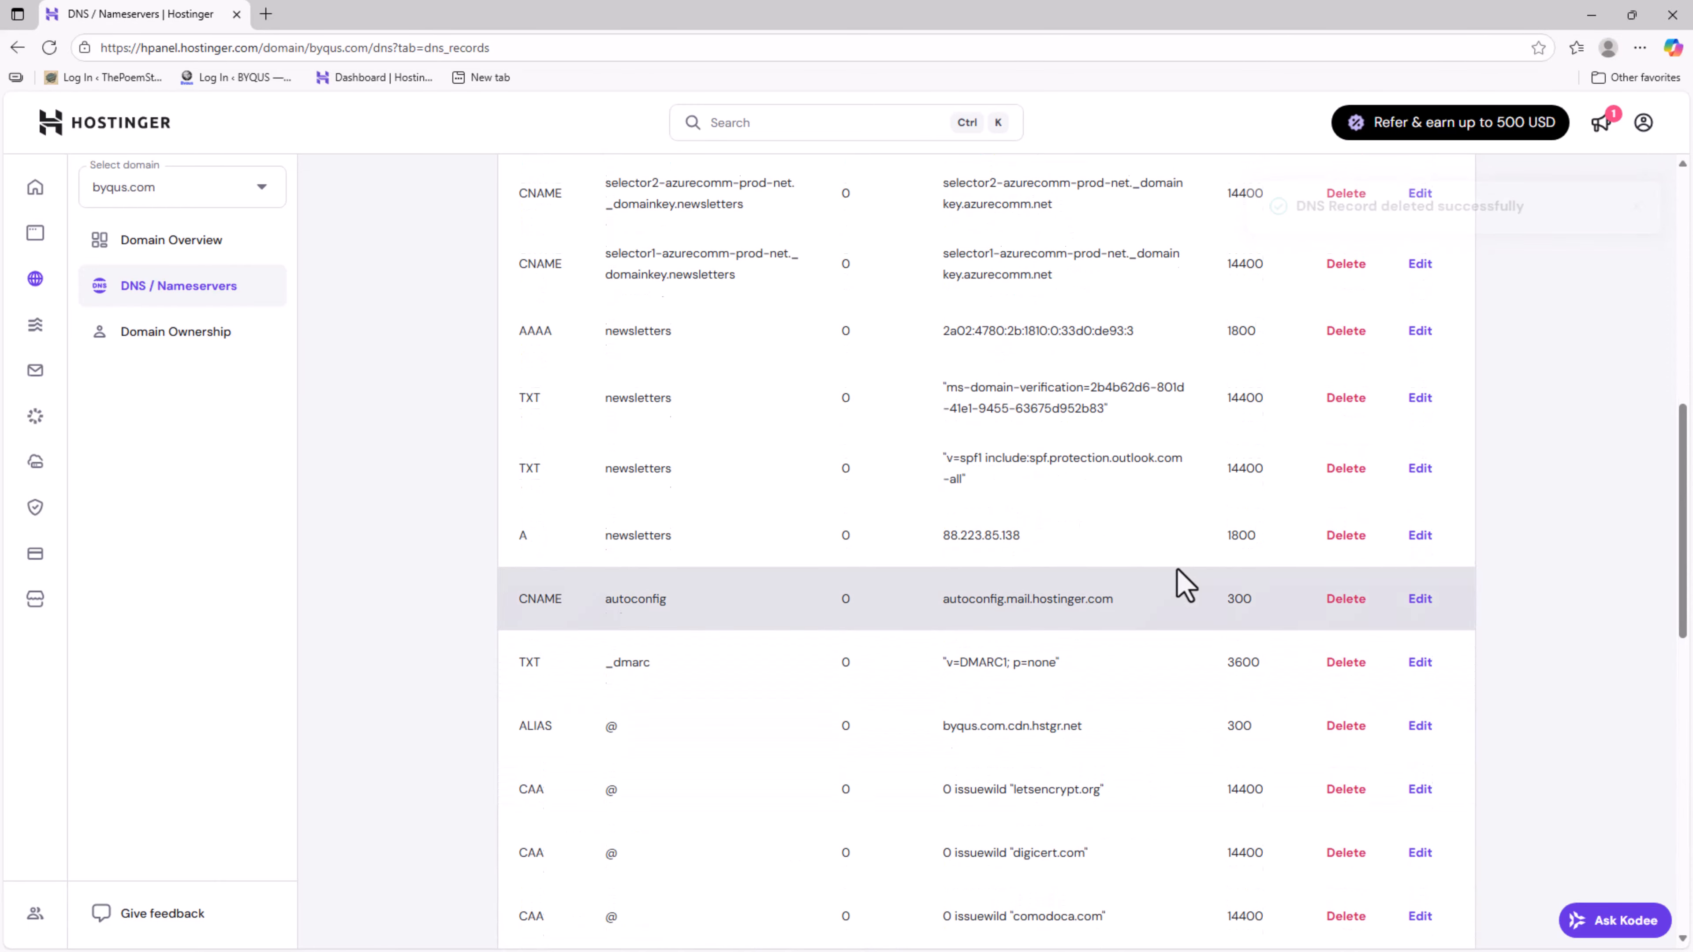
scroll(1186, 585, up, 6)
click(841, 379)
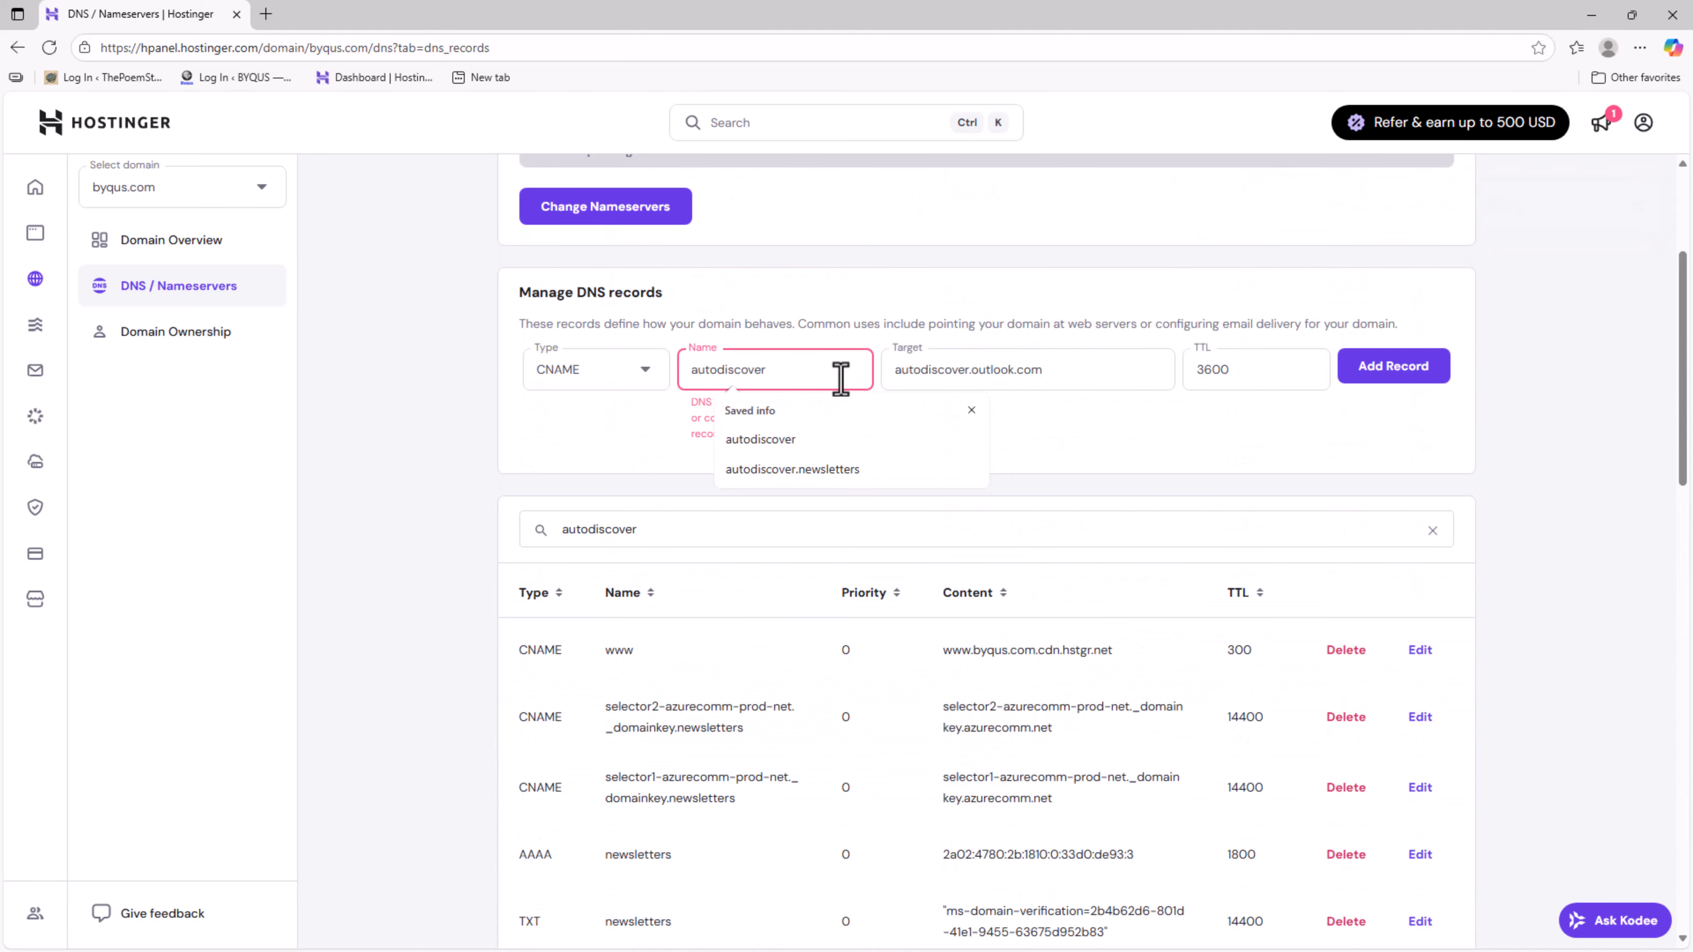
key(BackSpace)
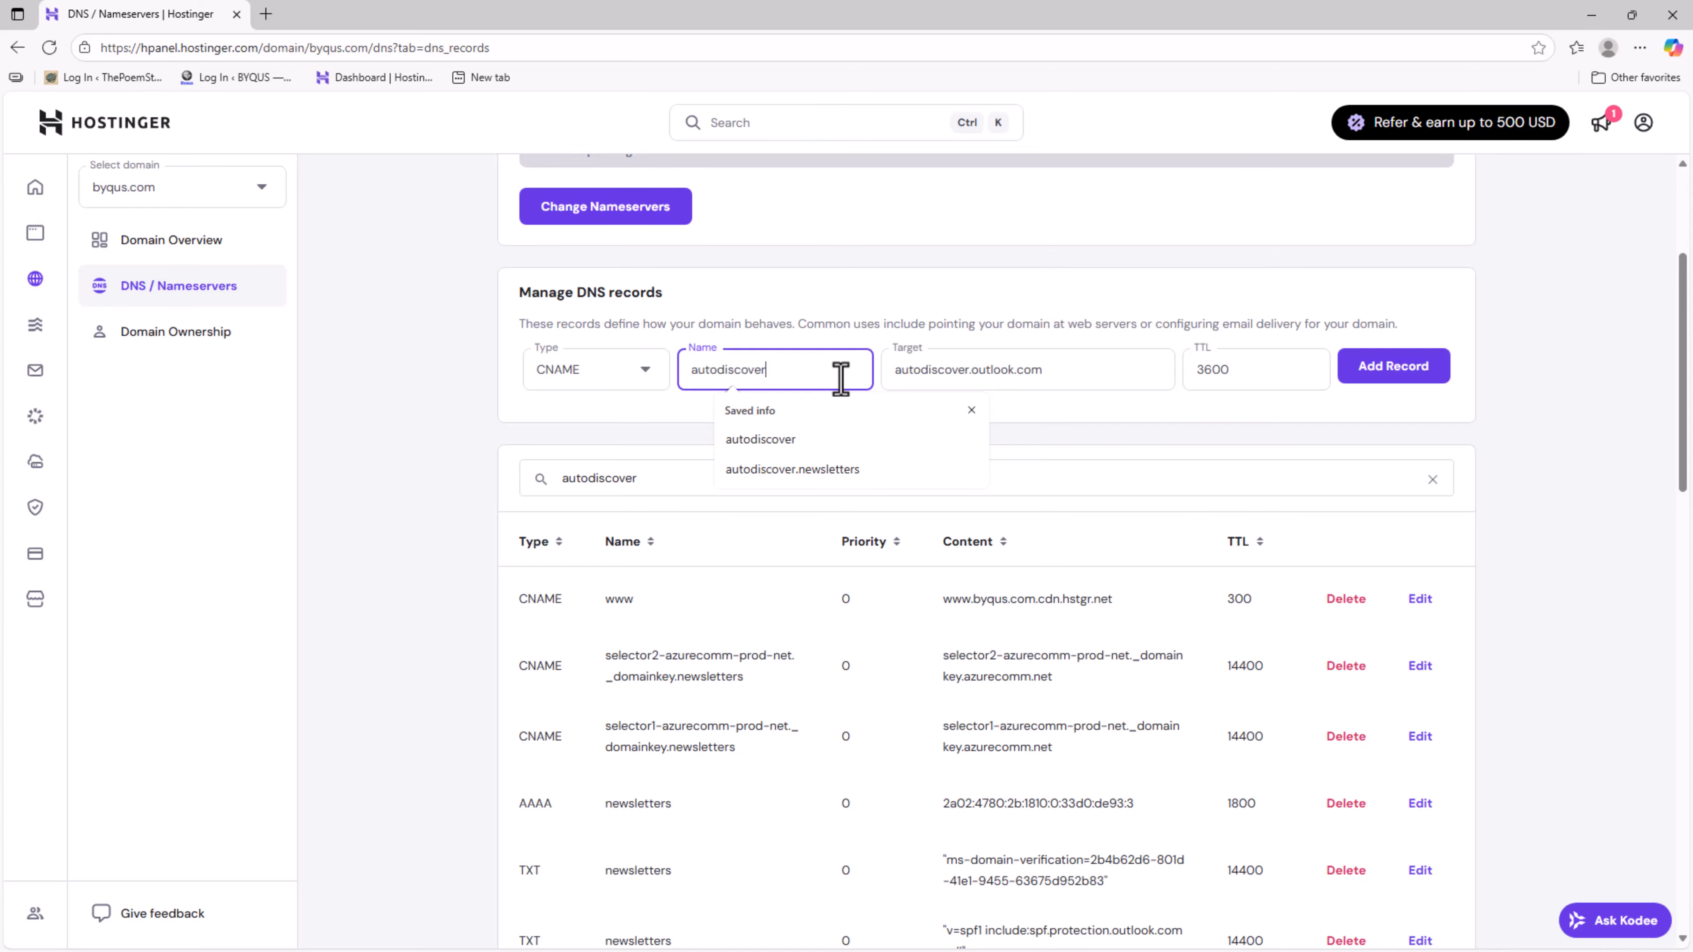
click(1558, 487)
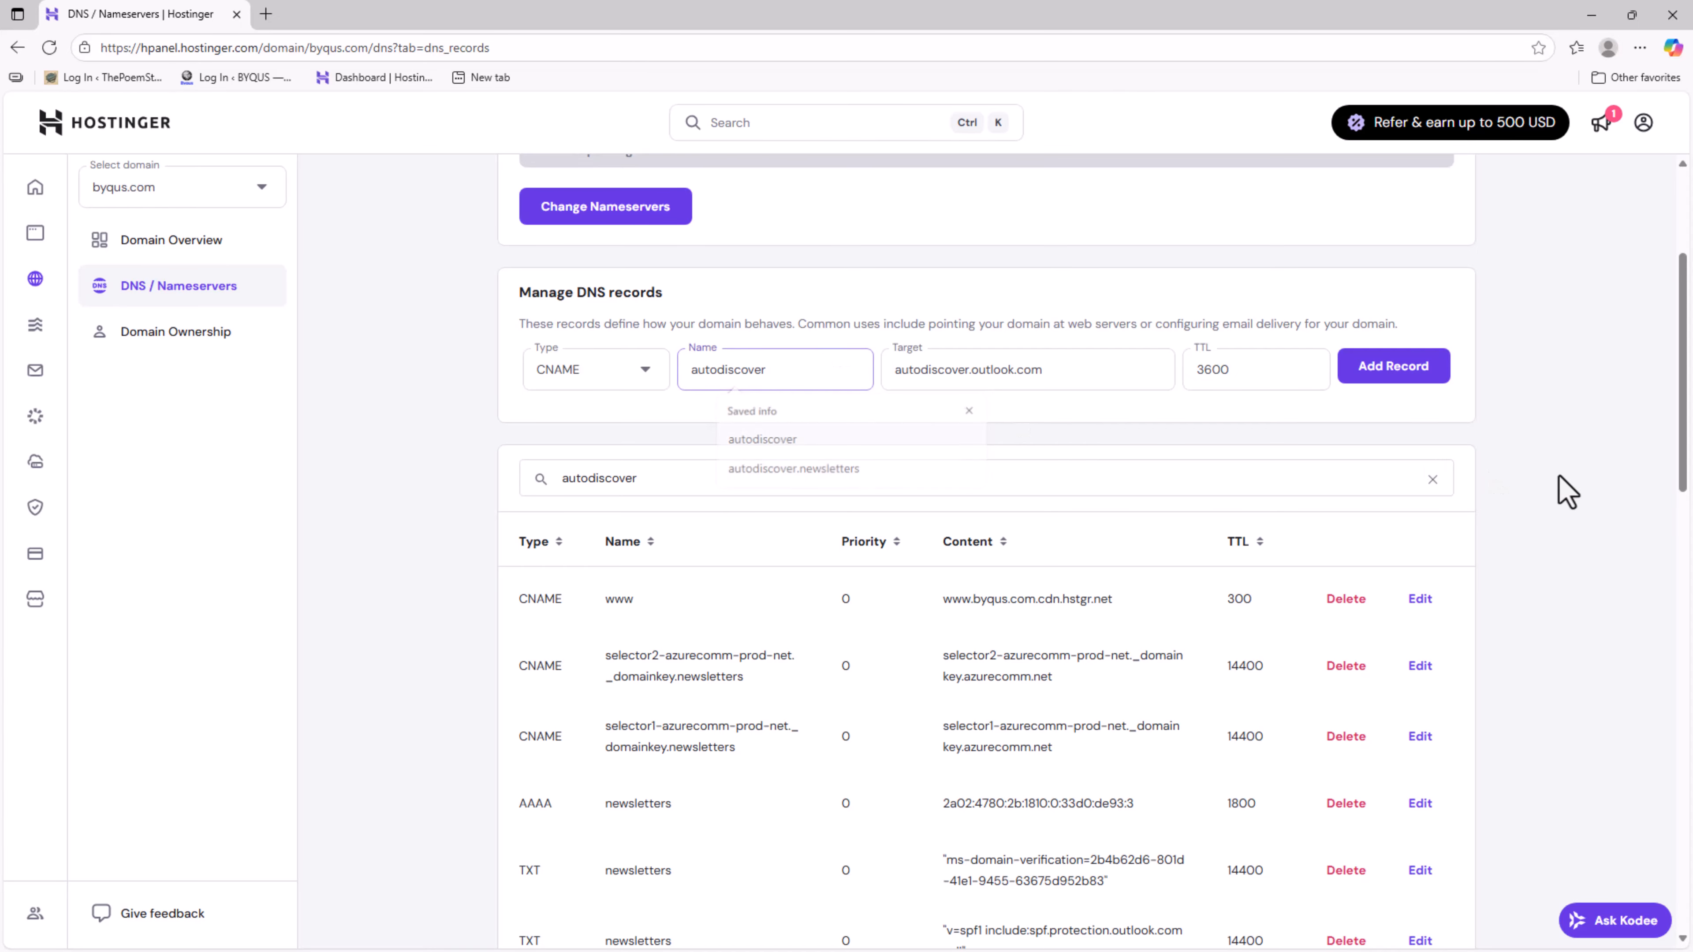
click(1375, 380)
Check the name and target of the new autodiscover CNAME record in the DNS records list.
scroll(1285, 574, down, 5)
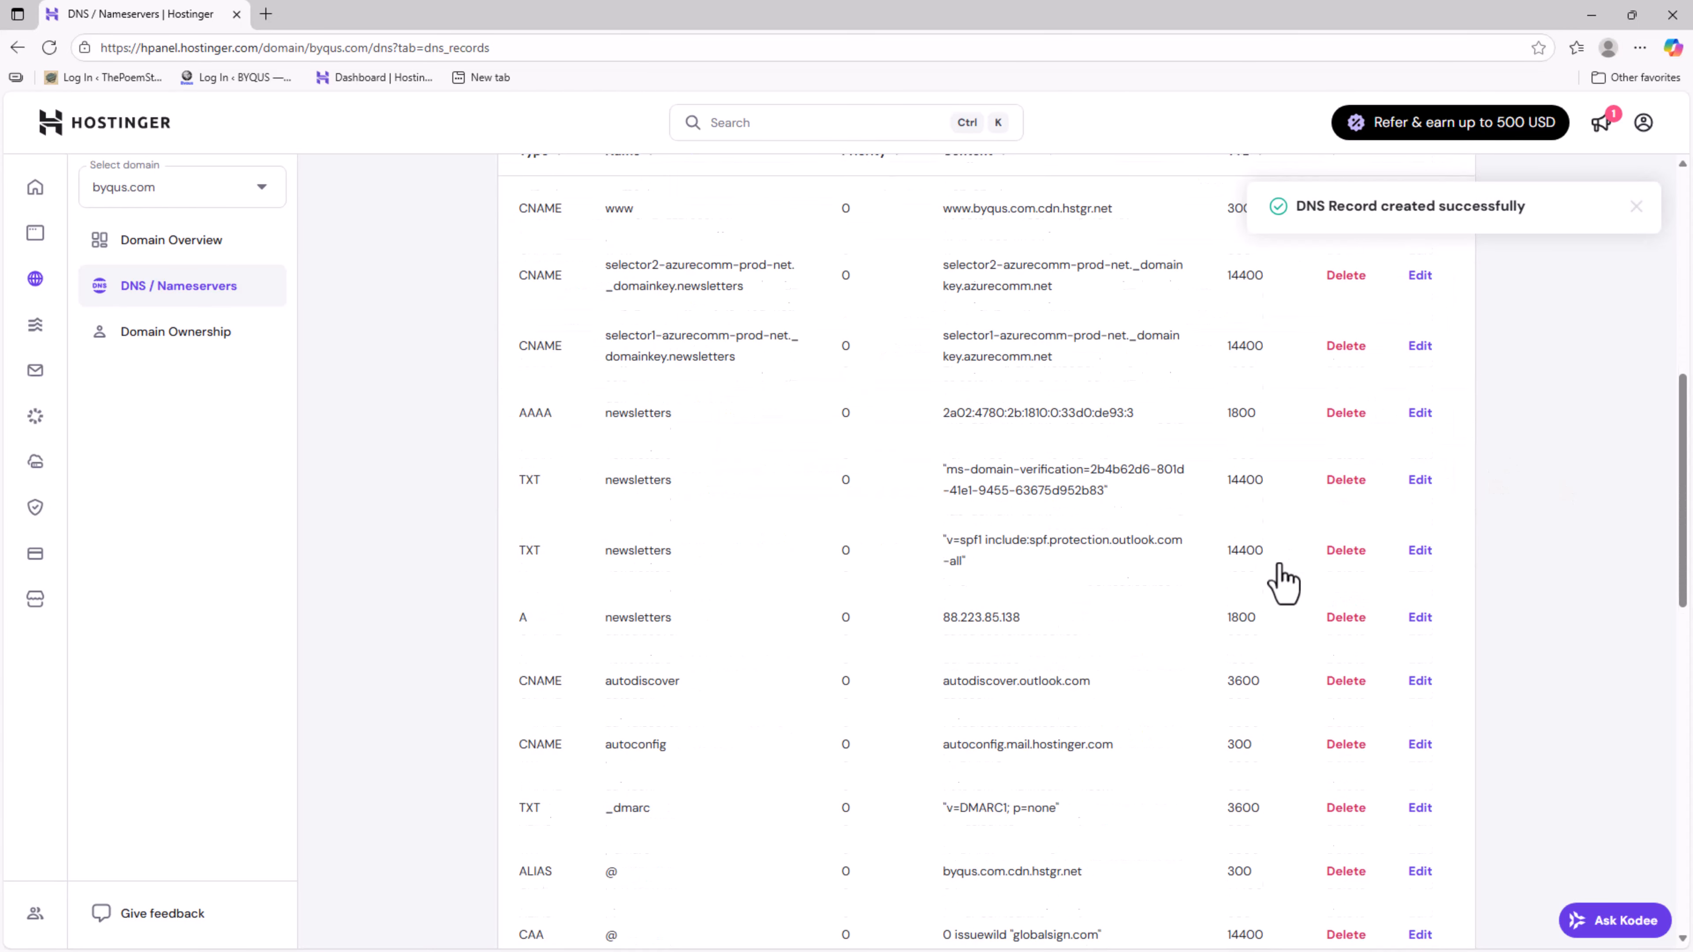
scroll(1284, 584, down, 3)
scroll(1284, 584, up, 9)
scroll(1283, 584, down, 15)
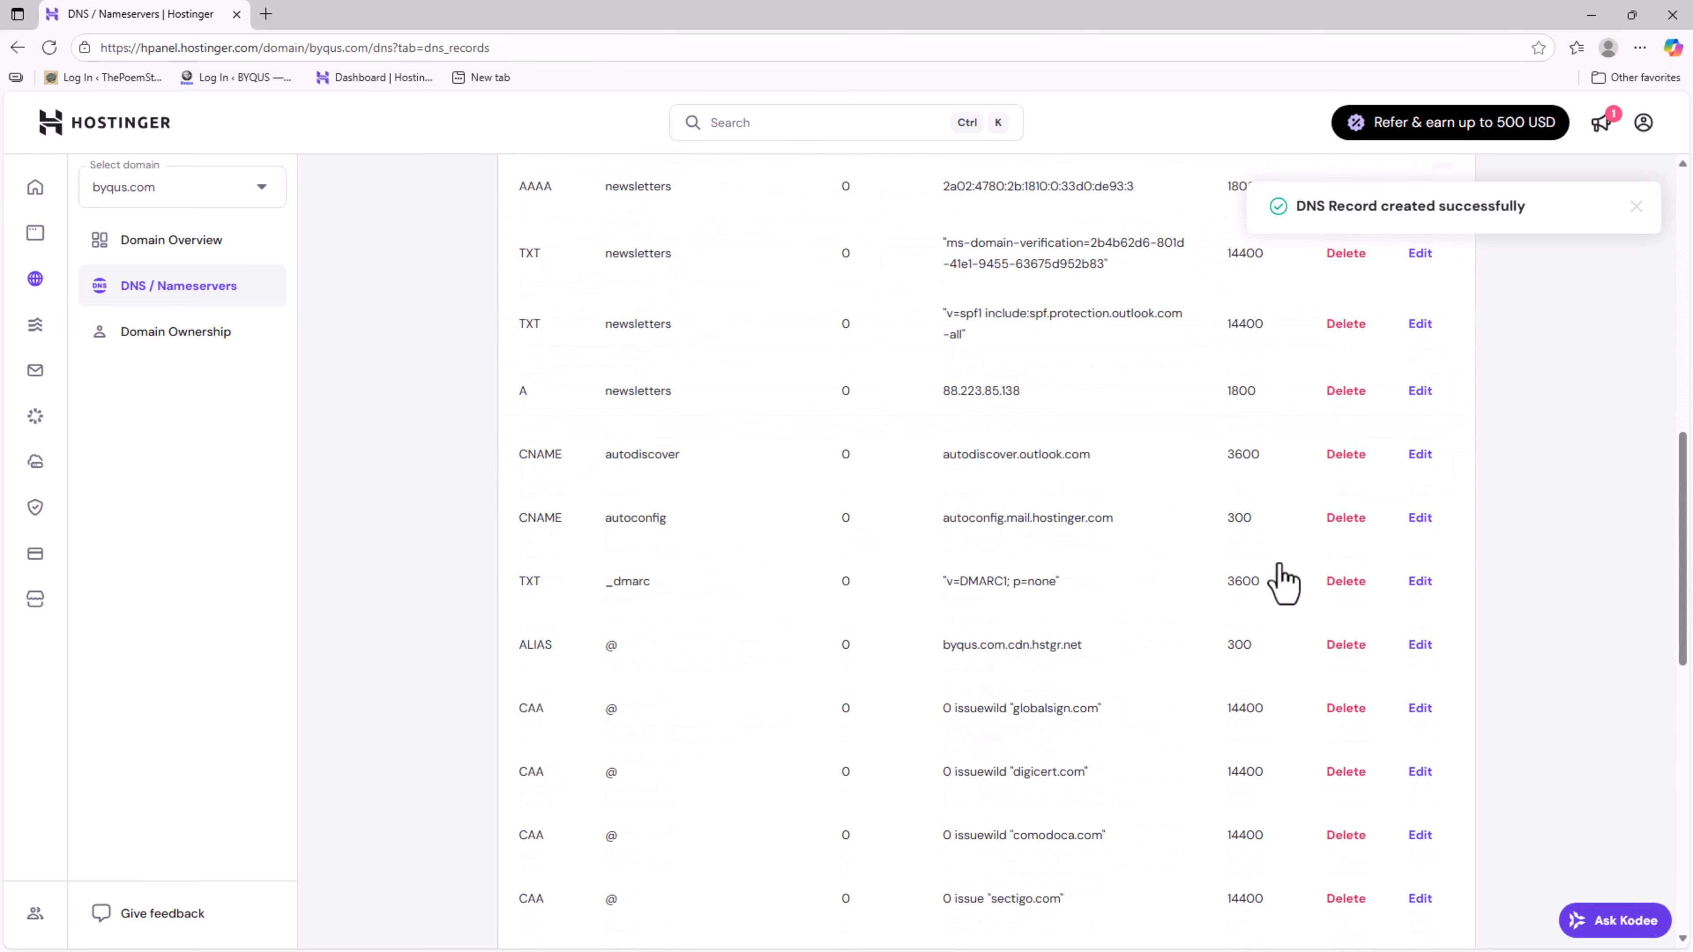
scroll(815, 586, up, 12)
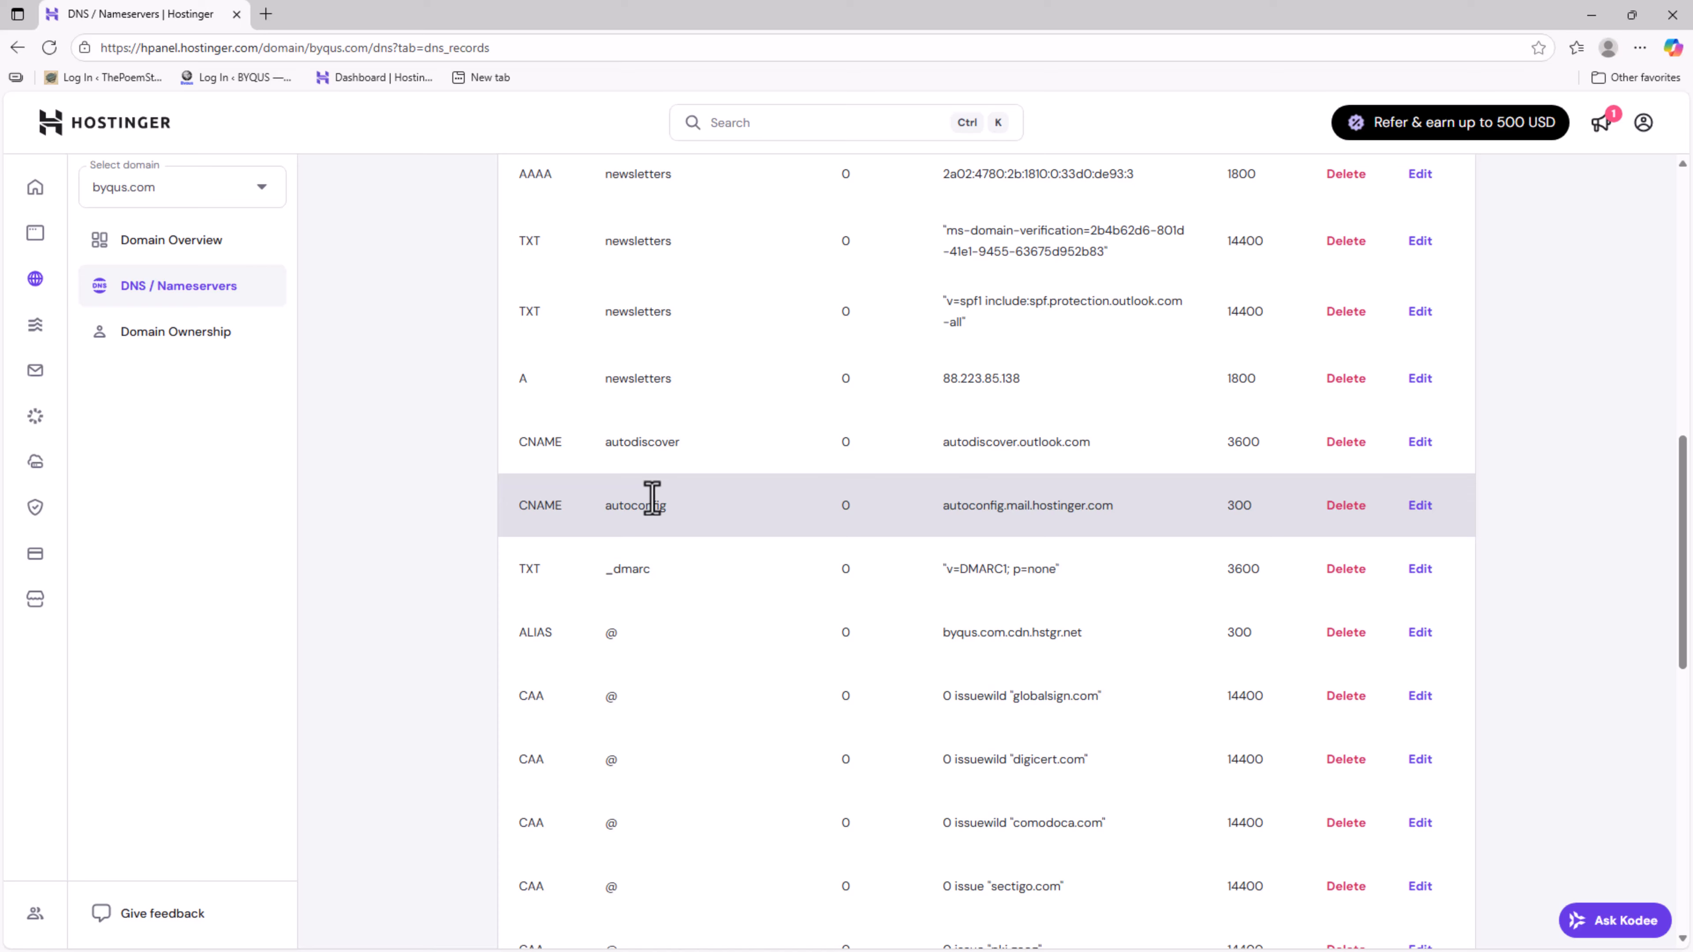
double_click(657, 444)
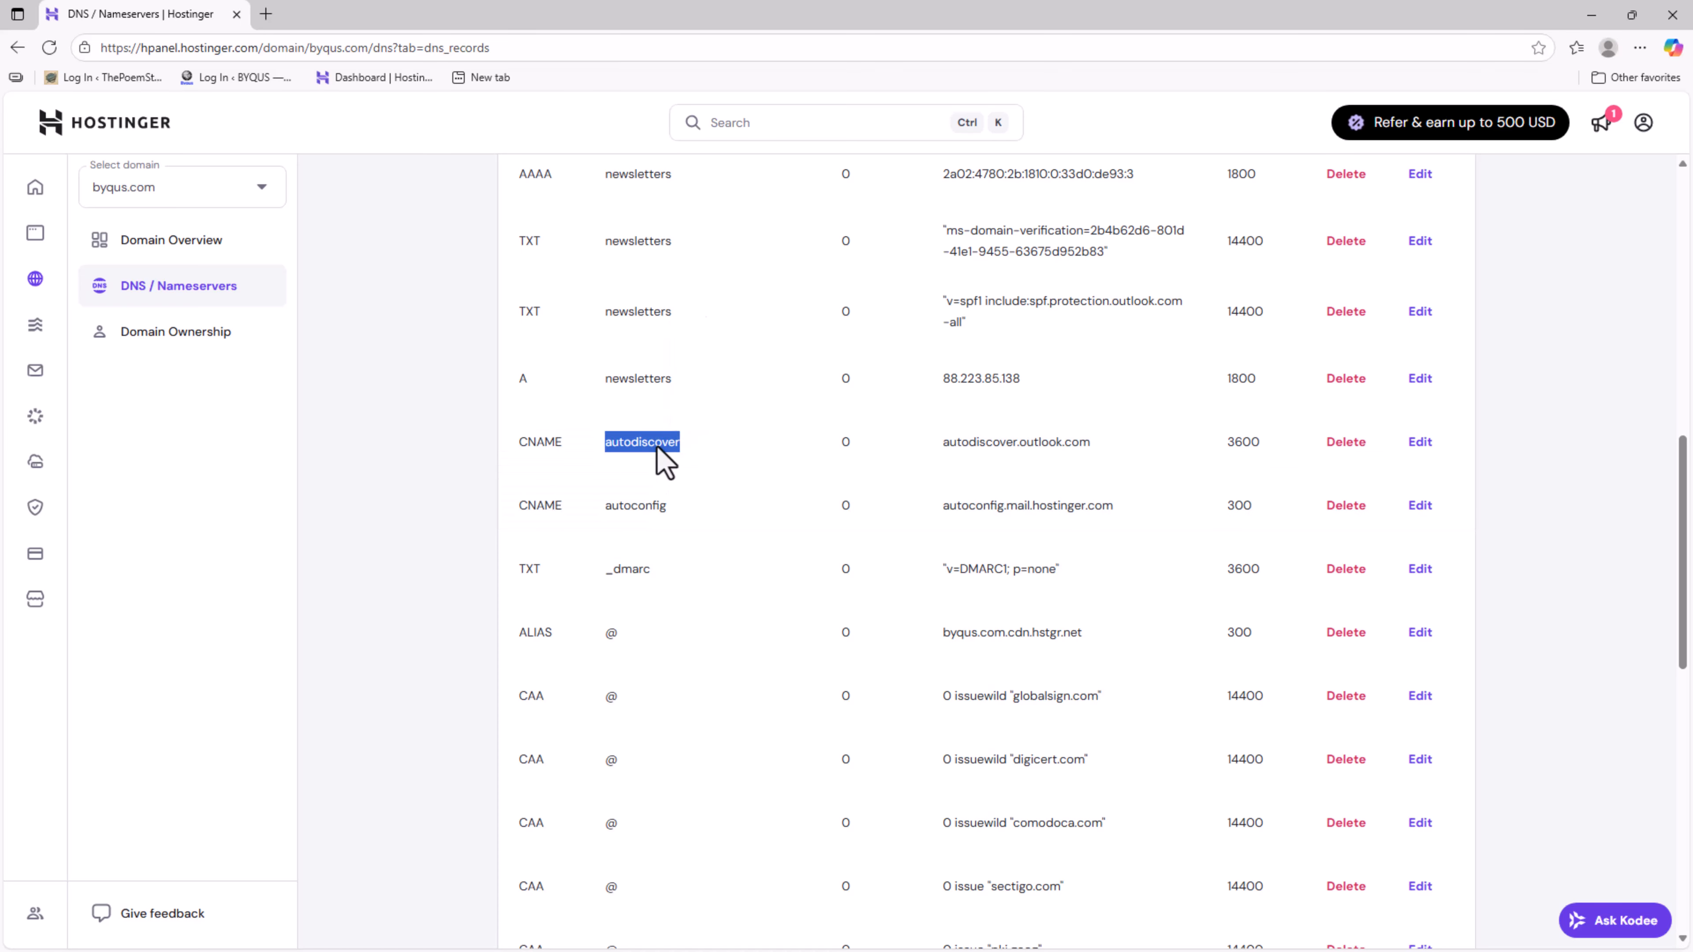
double_click(1000, 442)
Arrange the Hostinger DNS window beside the Microsoft 365 admin center's Add domain page, with the note out of the way.
double_click(1260, 33)
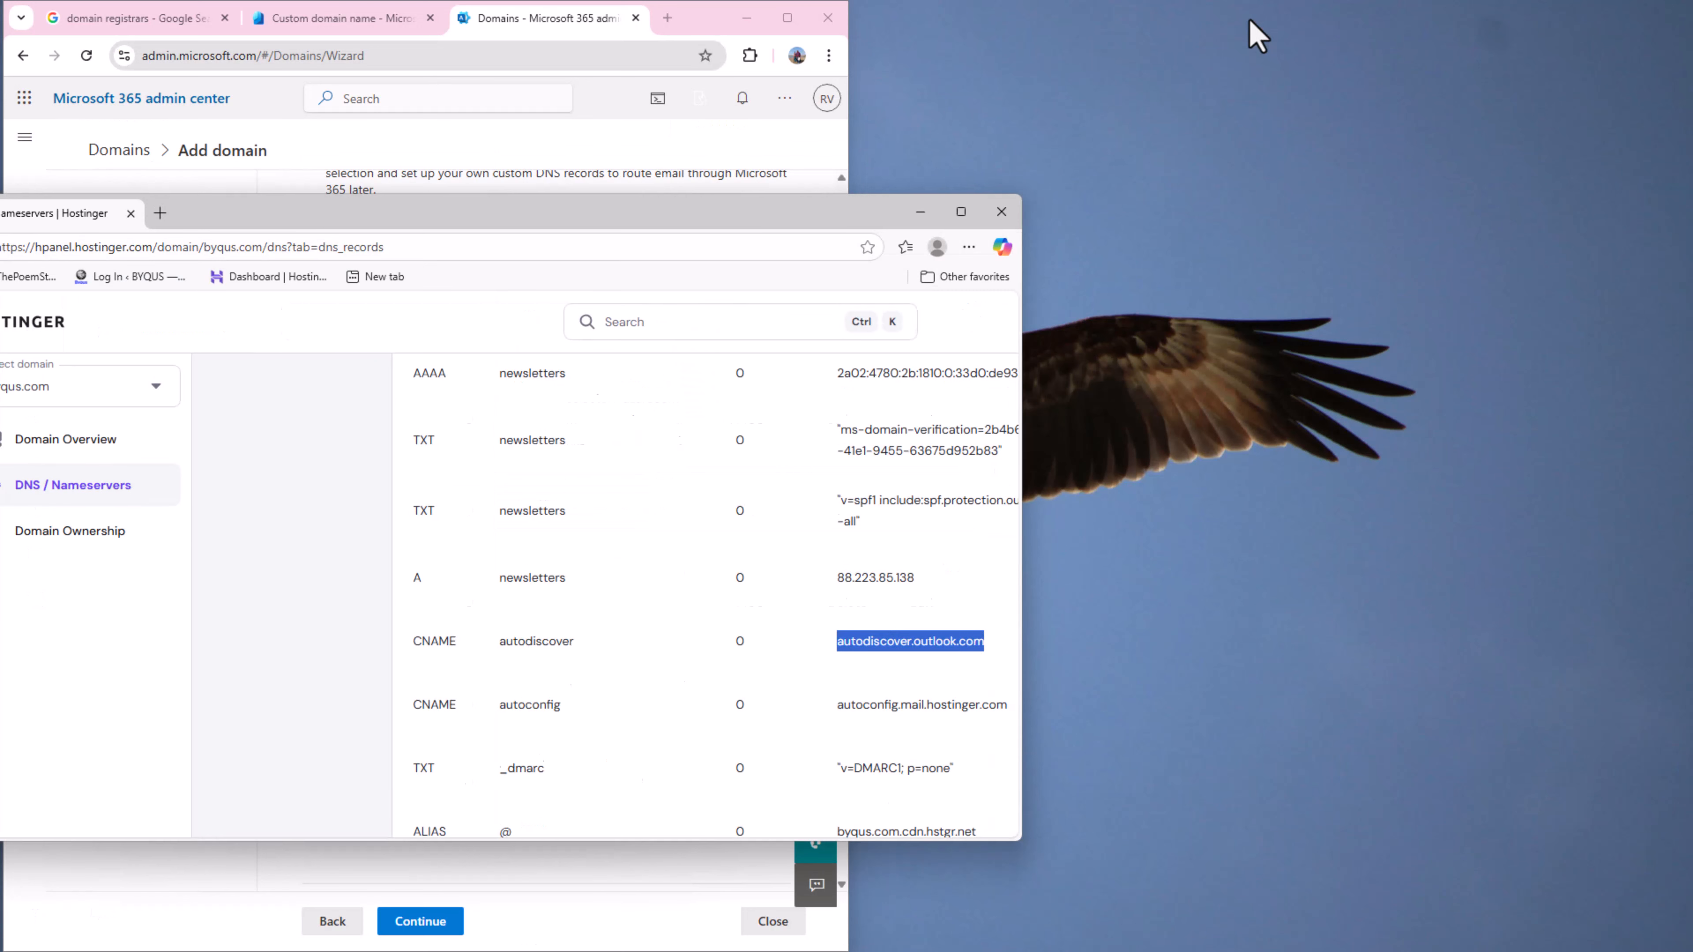
drag(612, 224, 739, 66)
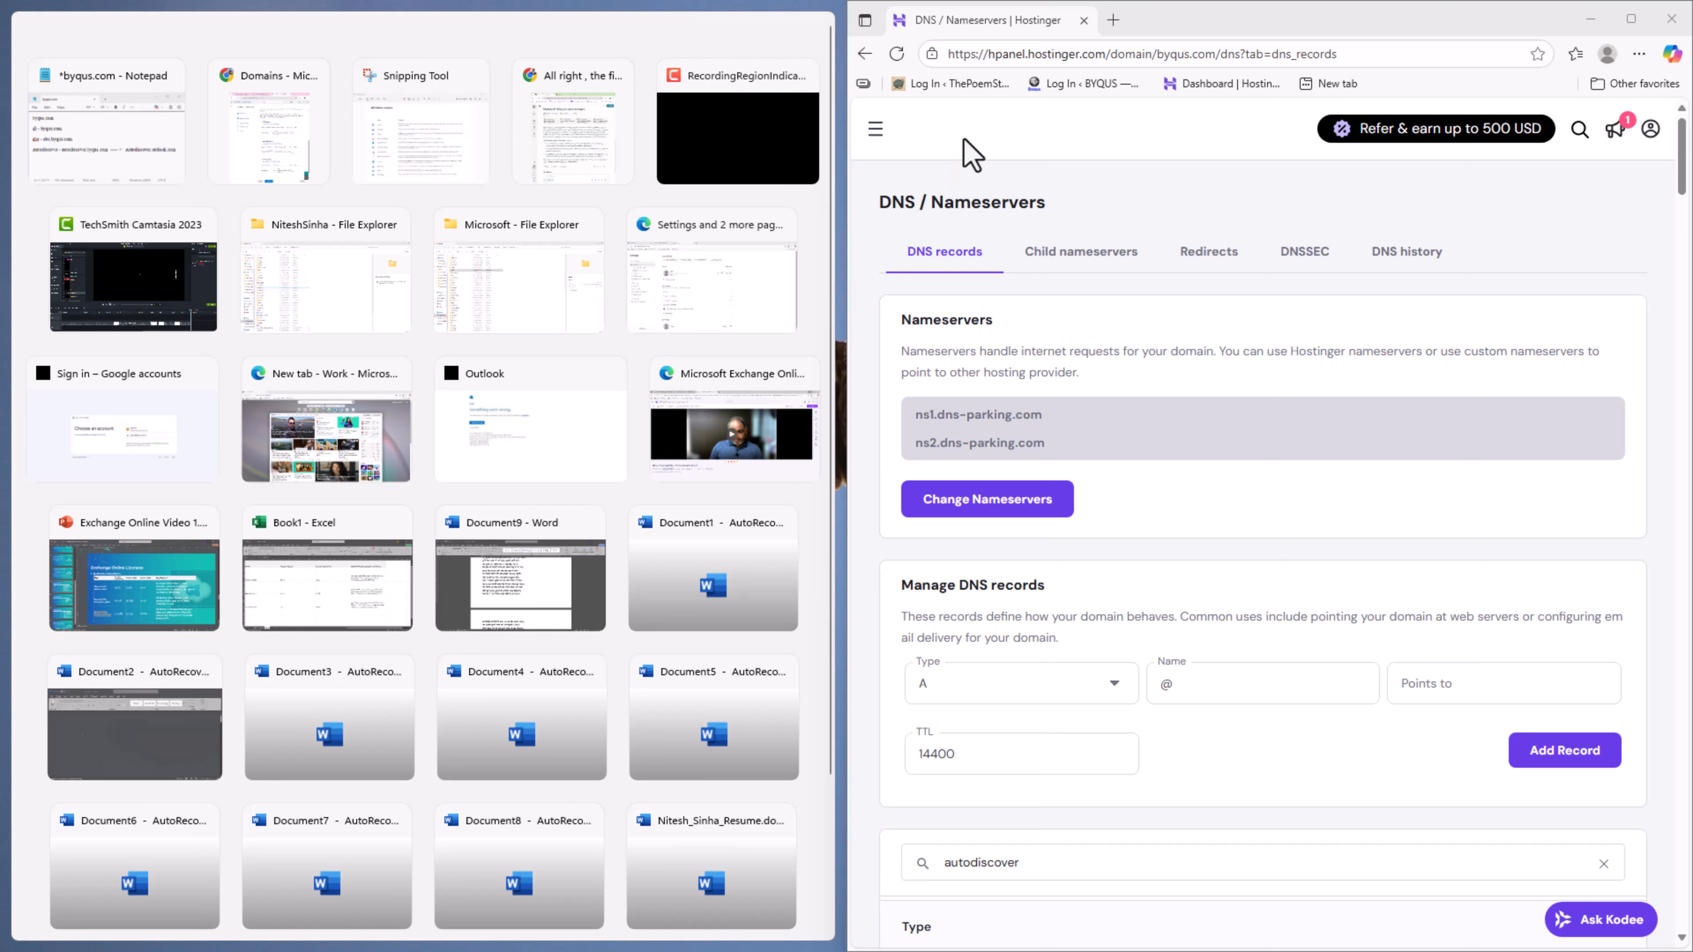
click(622, 37)
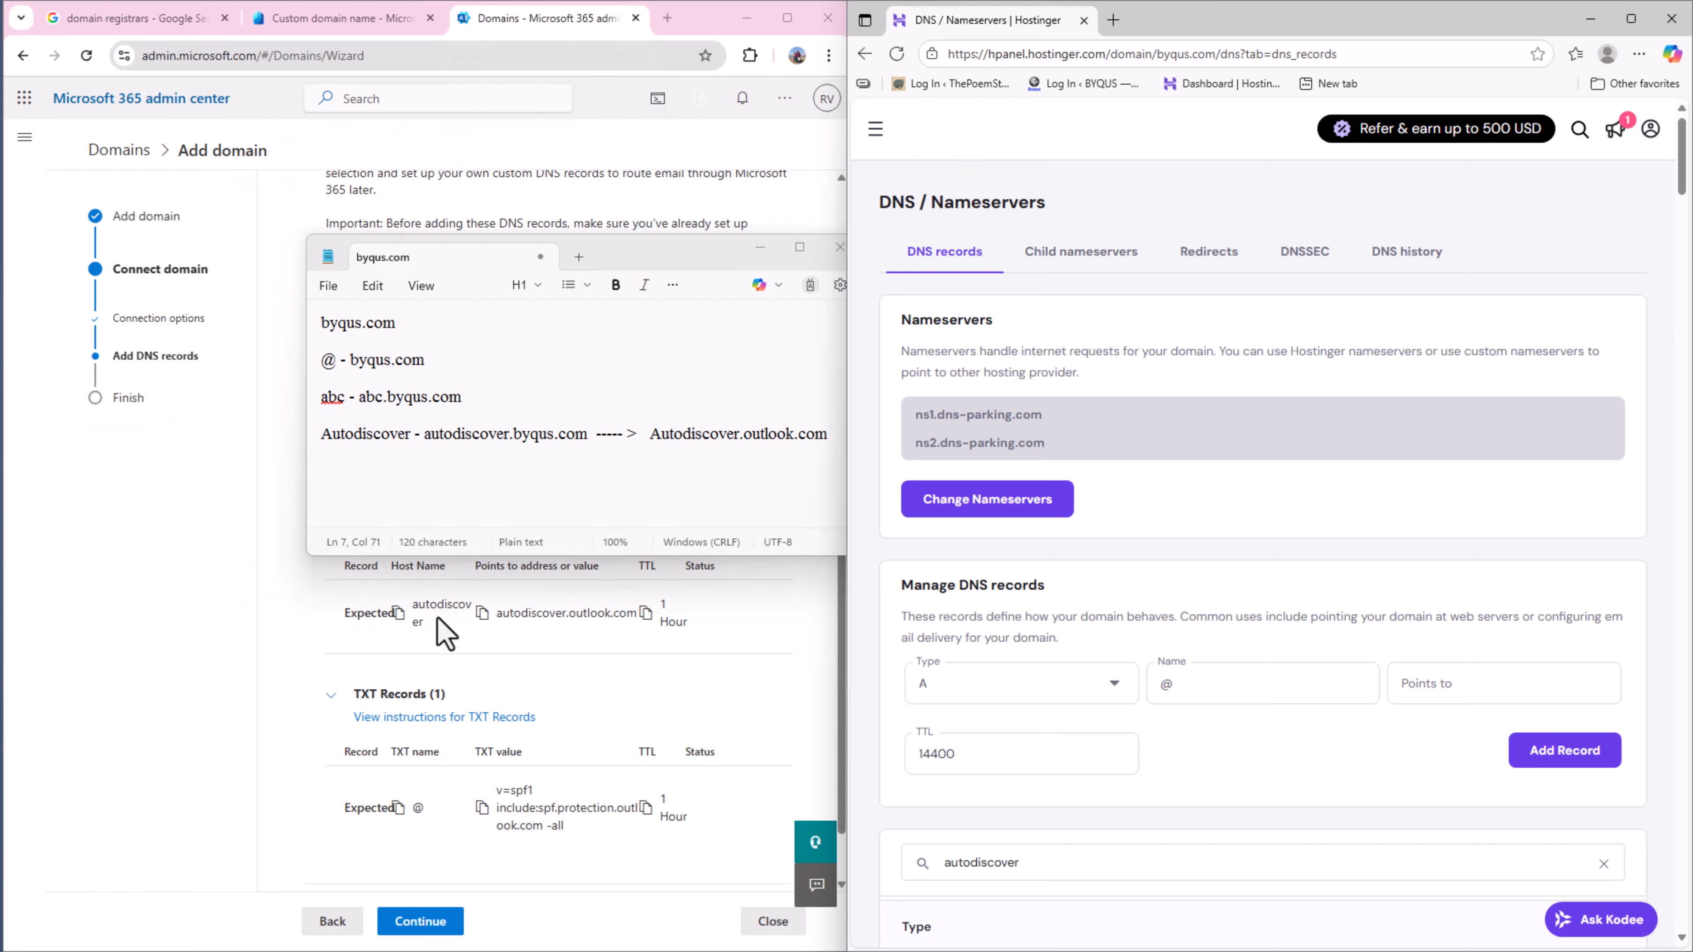
click(244, 625)
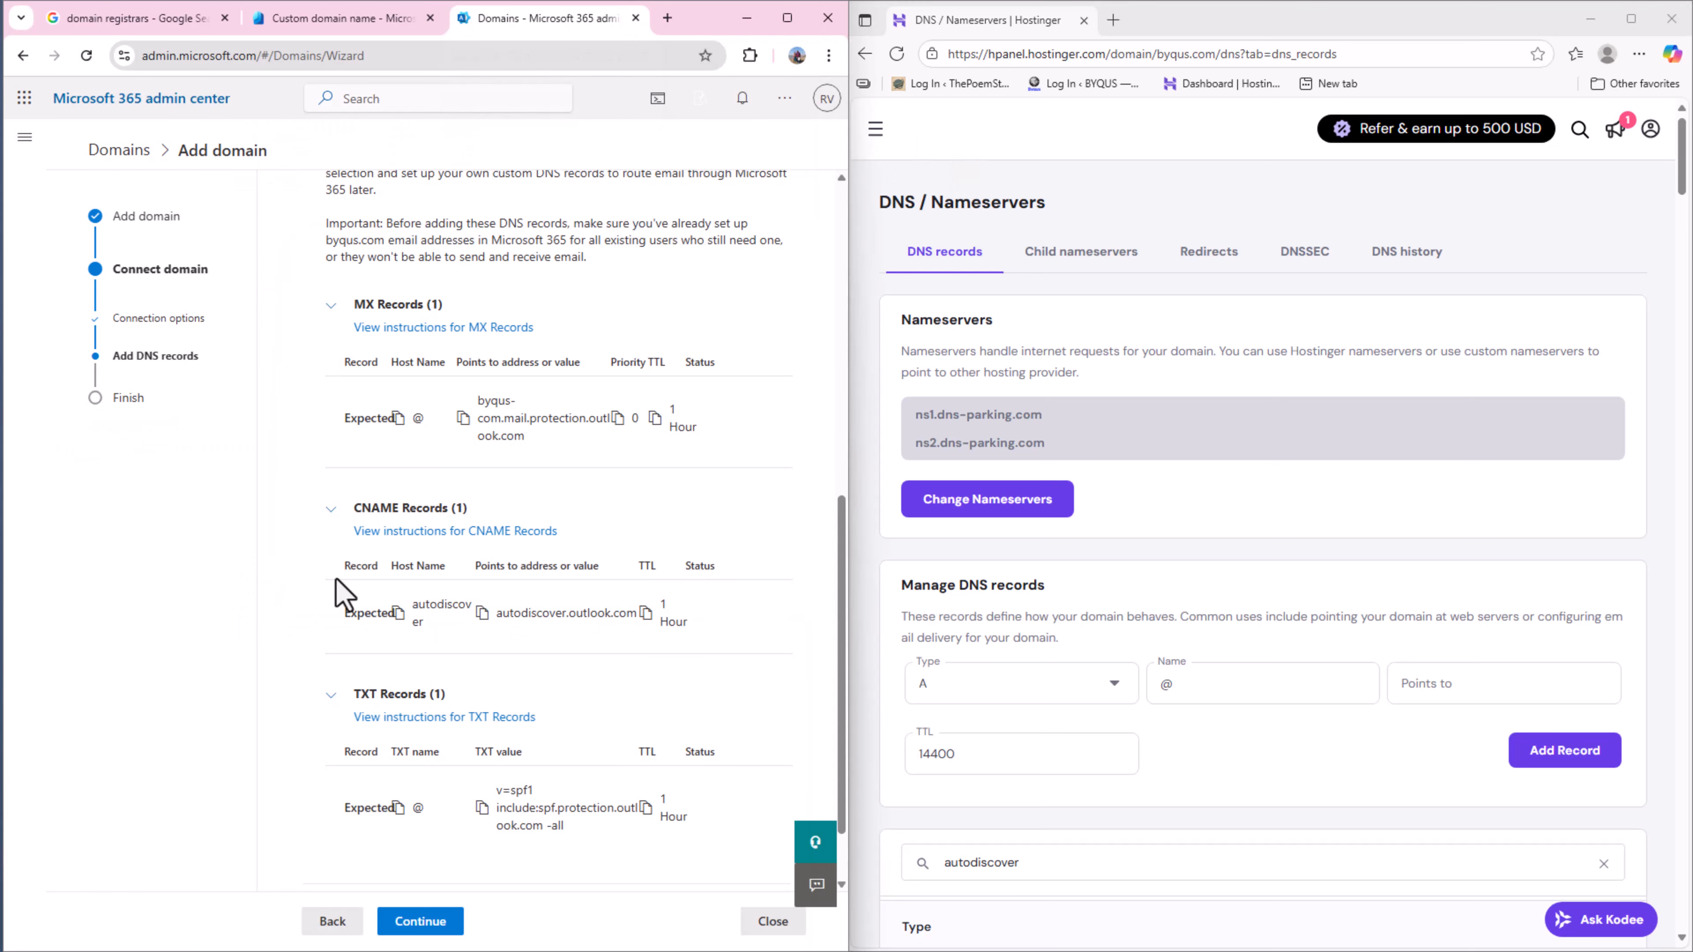
Prepare a Hostinger TXT record for @ with the value v=spf1 include:spf.protection.outlook.com -all copied from the Microsoft 365 admin center.
scroll(1067, 533, down, 1)
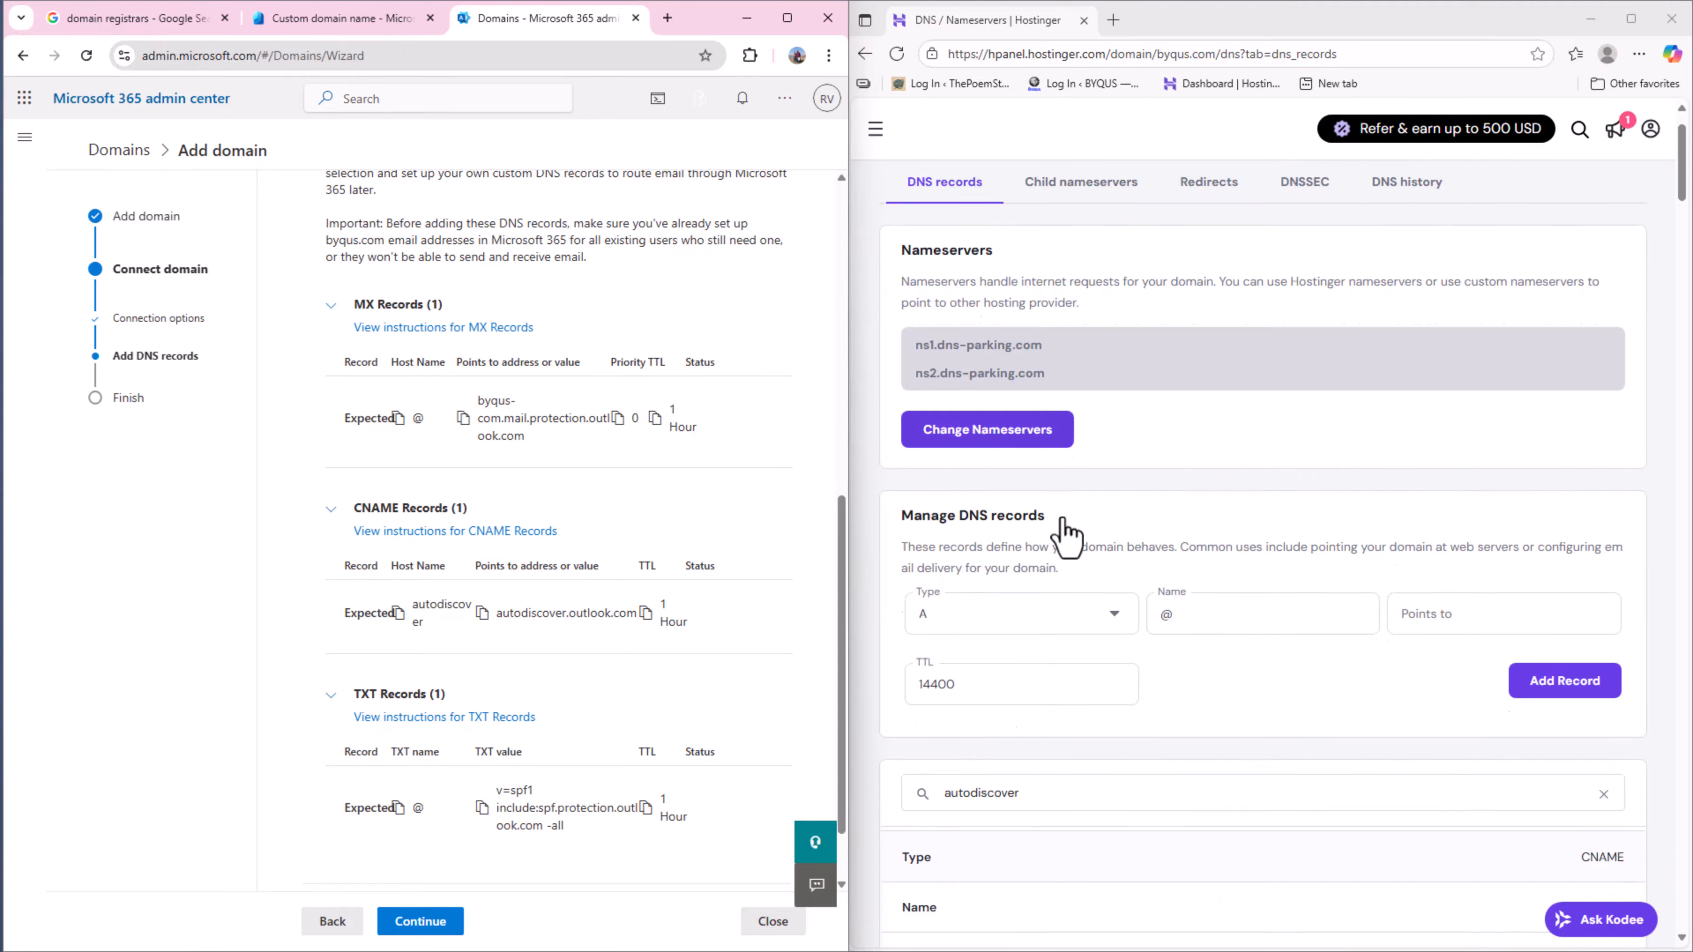
scroll(1067, 533, down, 9)
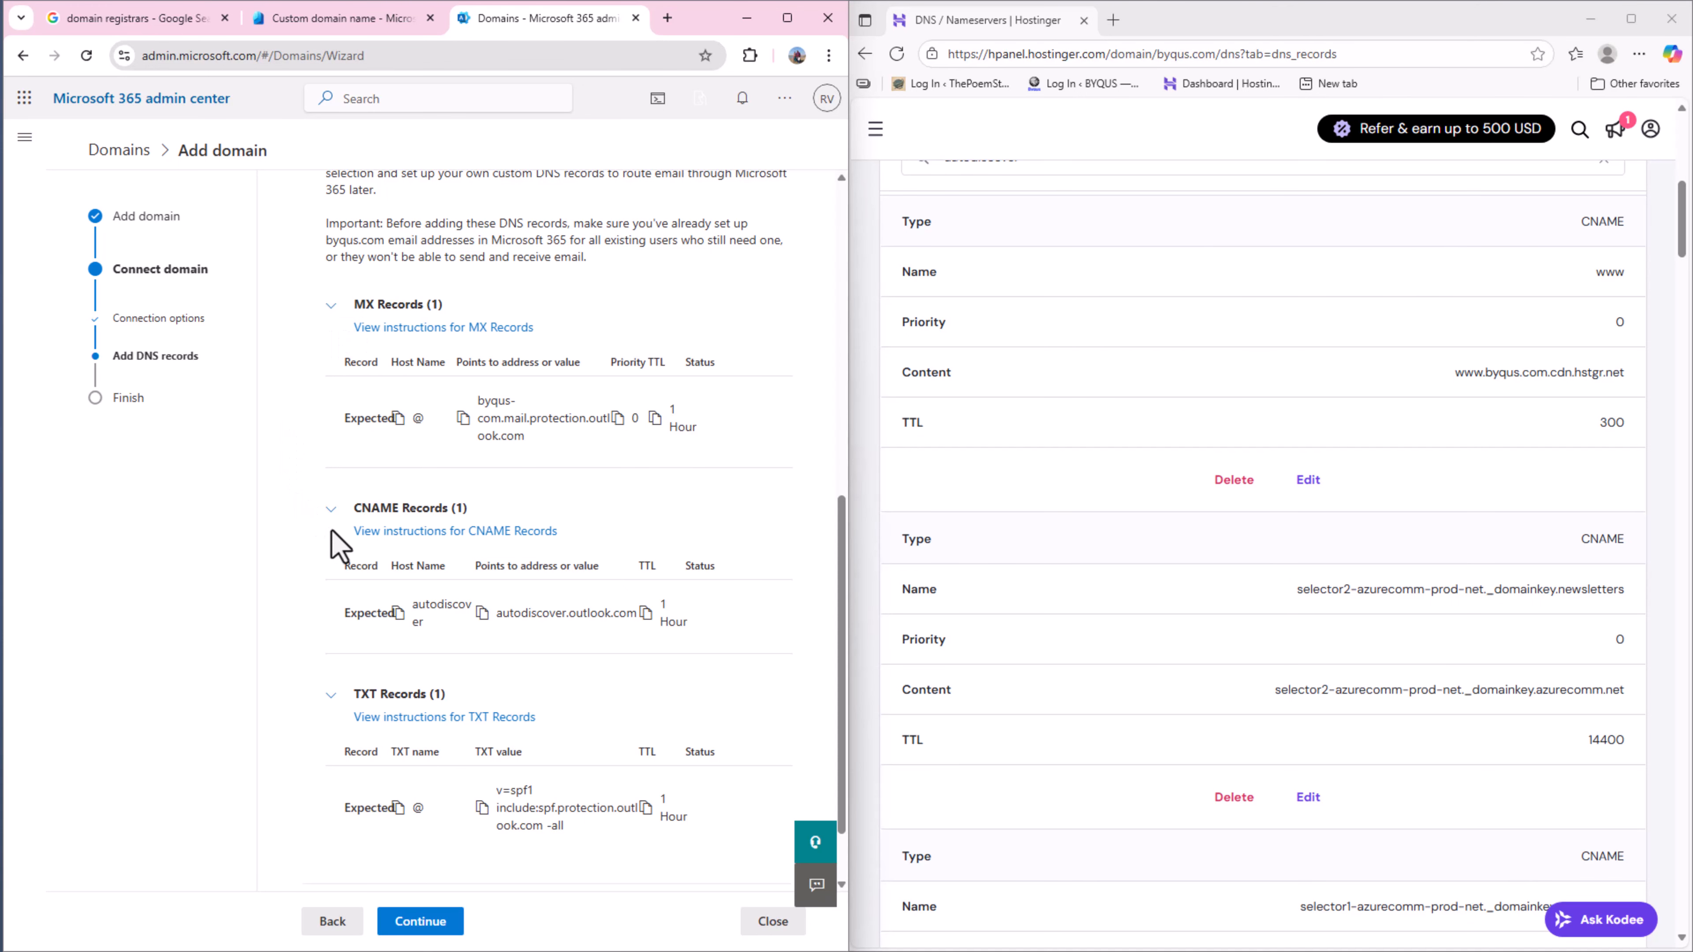
scroll(345, 534, down, 2)
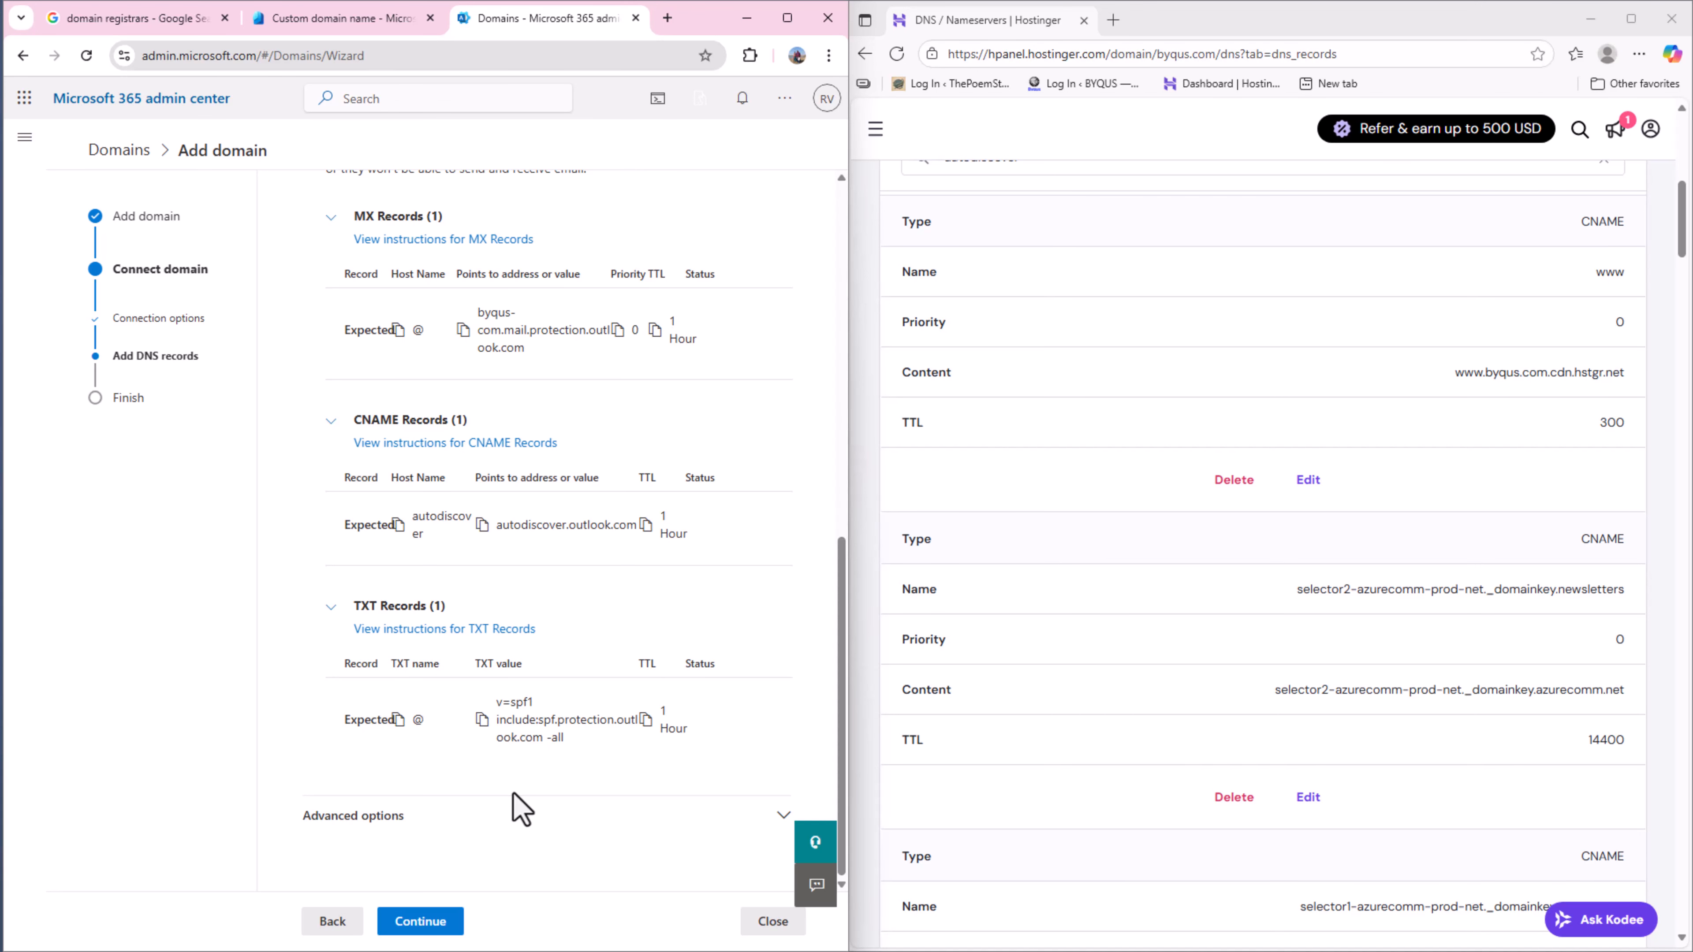
scroll(1473, 690, up, 10)
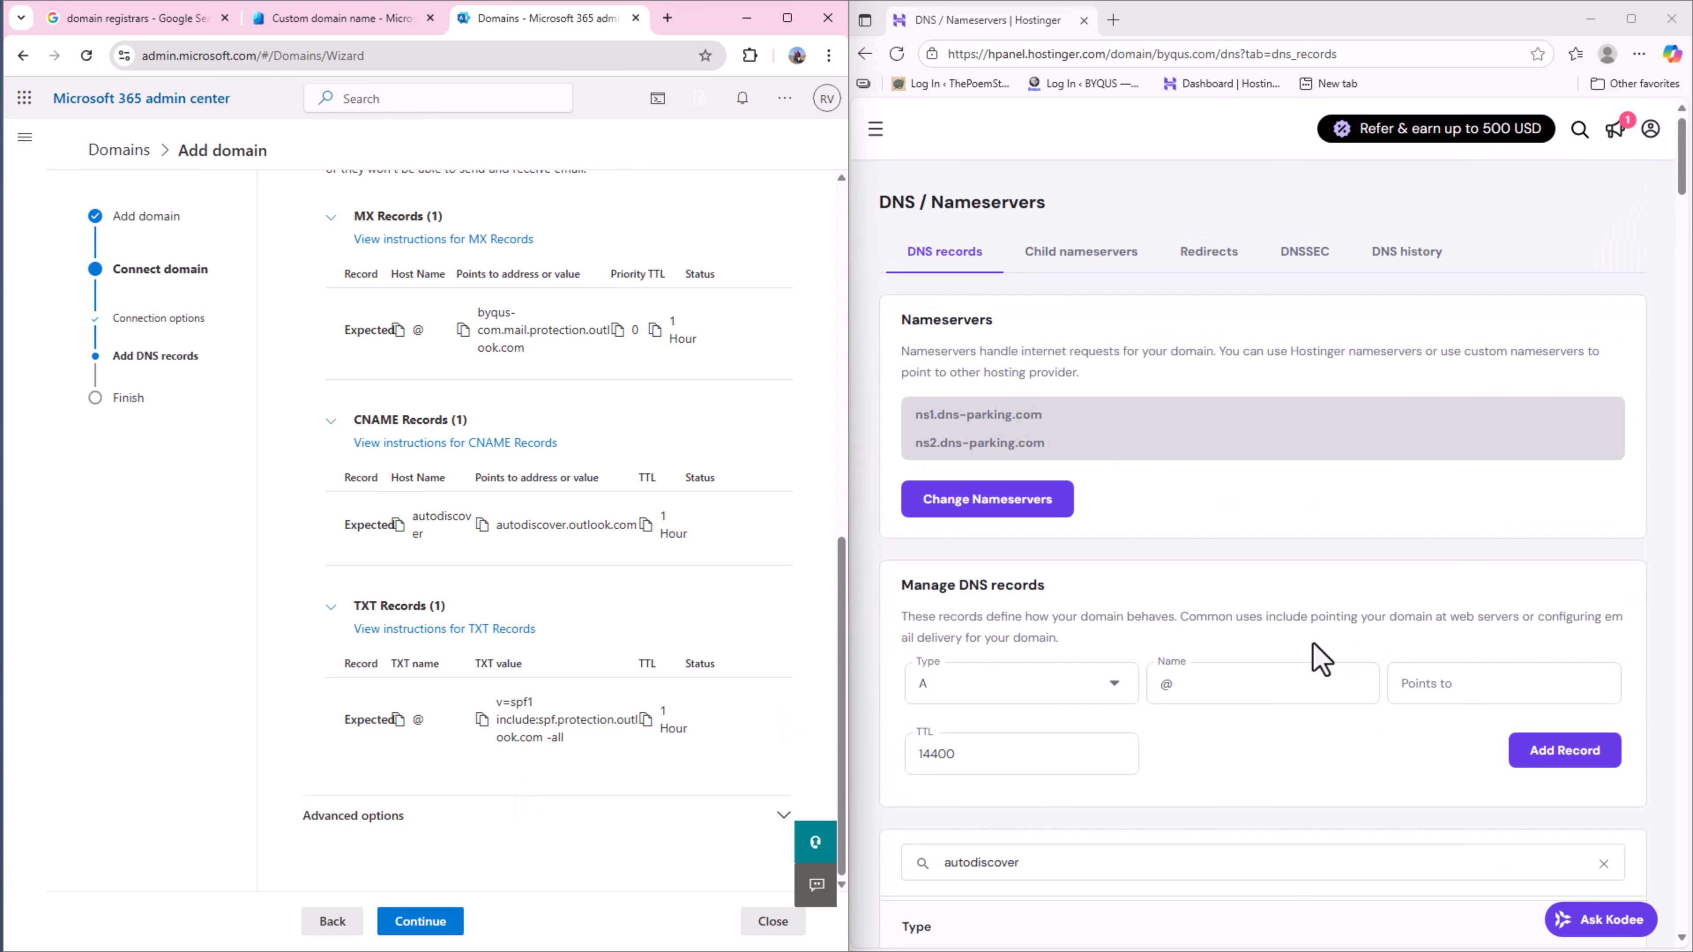
click(1036, 693)
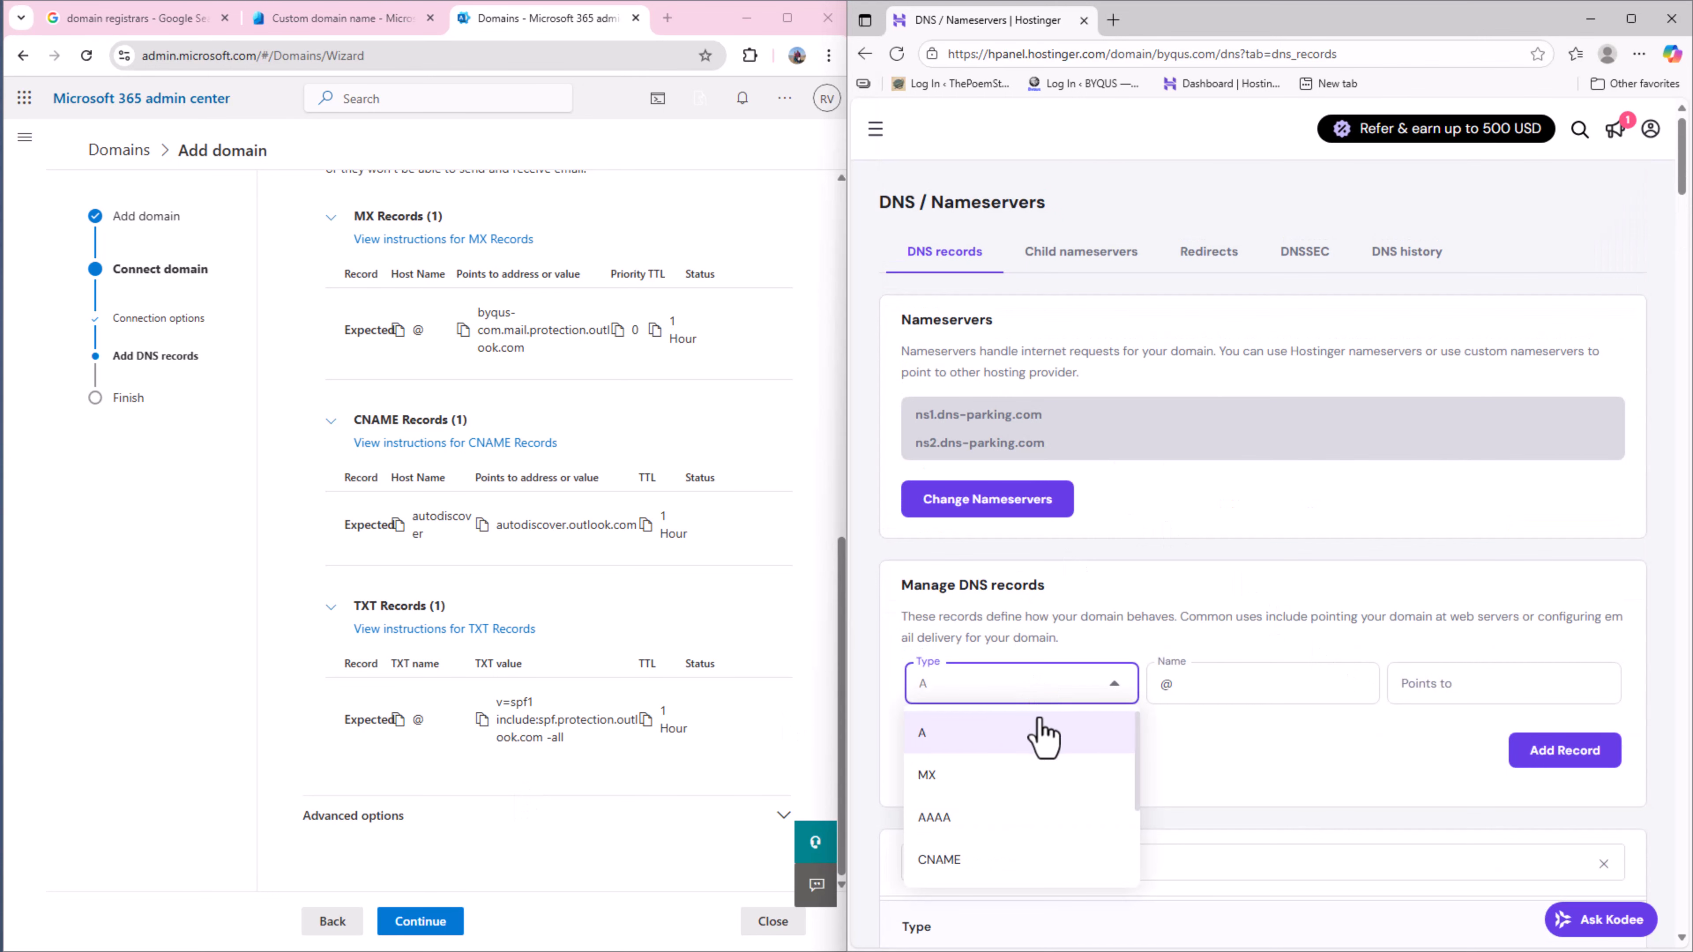
scroll(1026, 760, down, 2)
click(1030, 839)
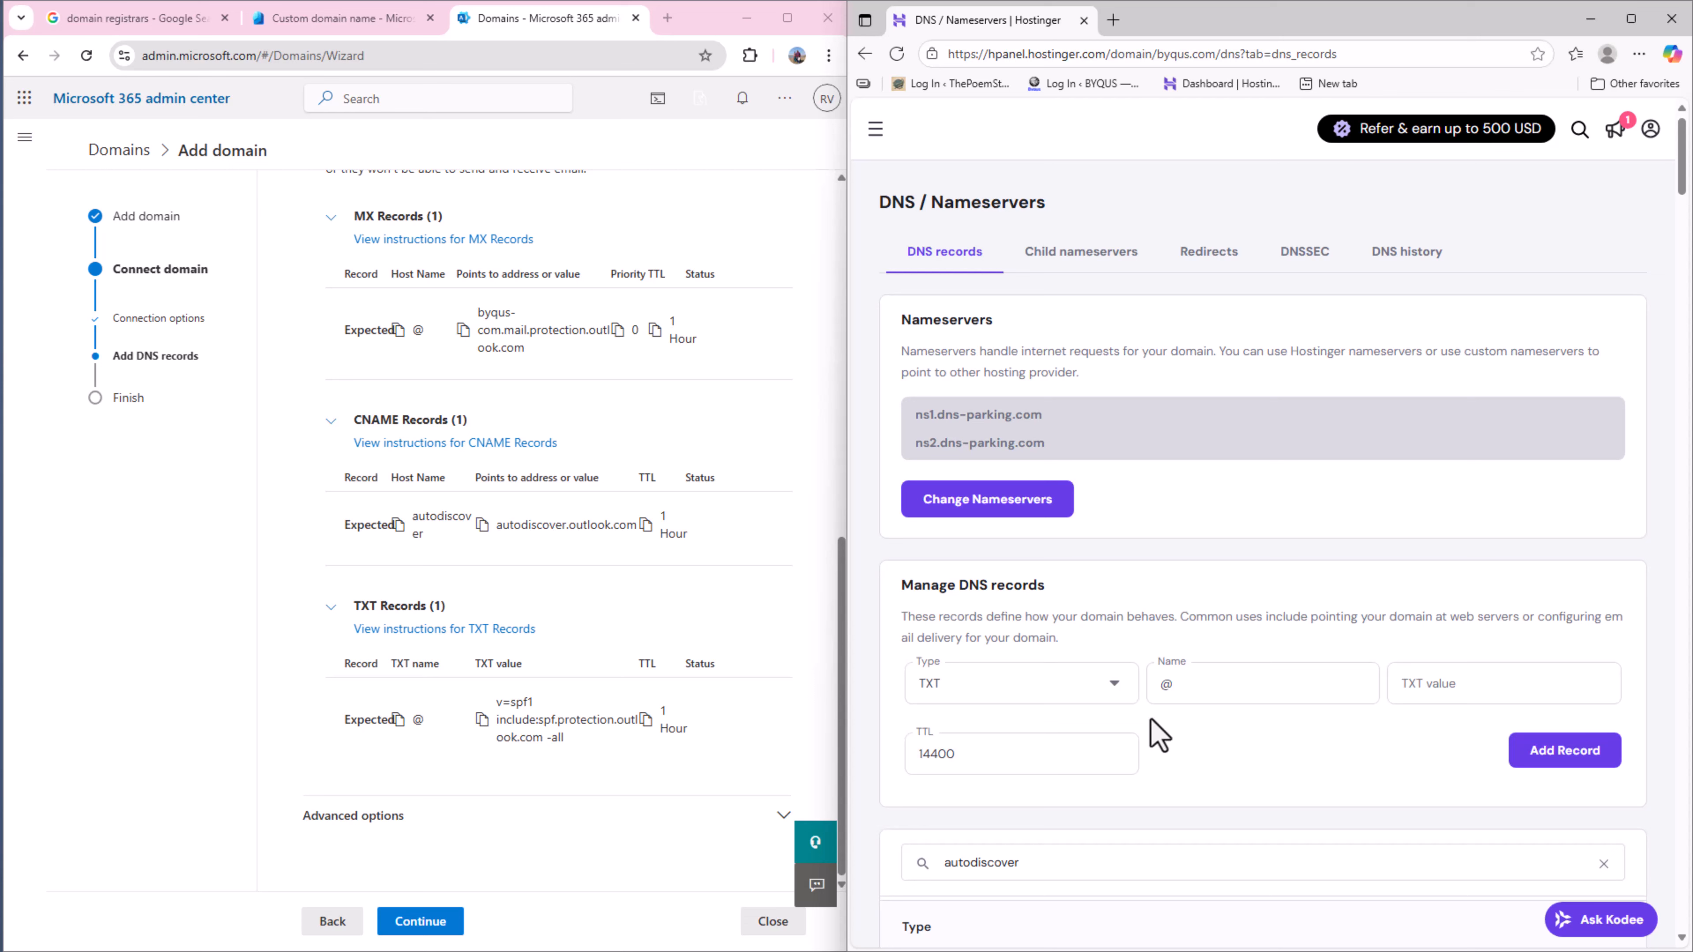
click(481, 720)
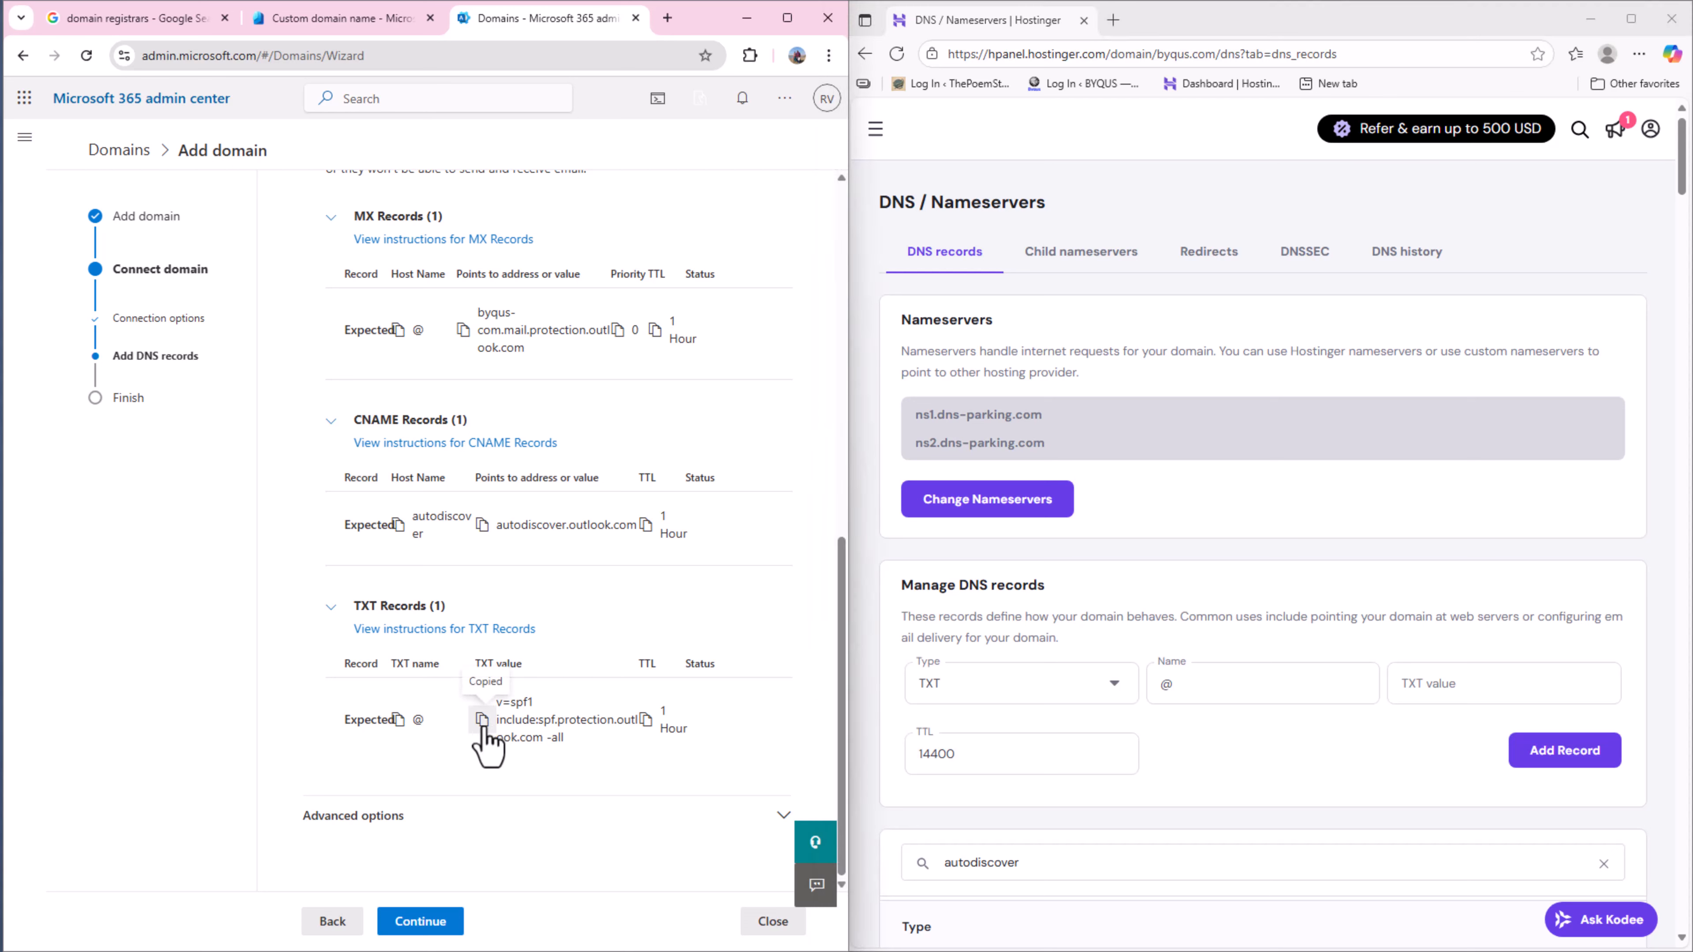
click(1503, 690)
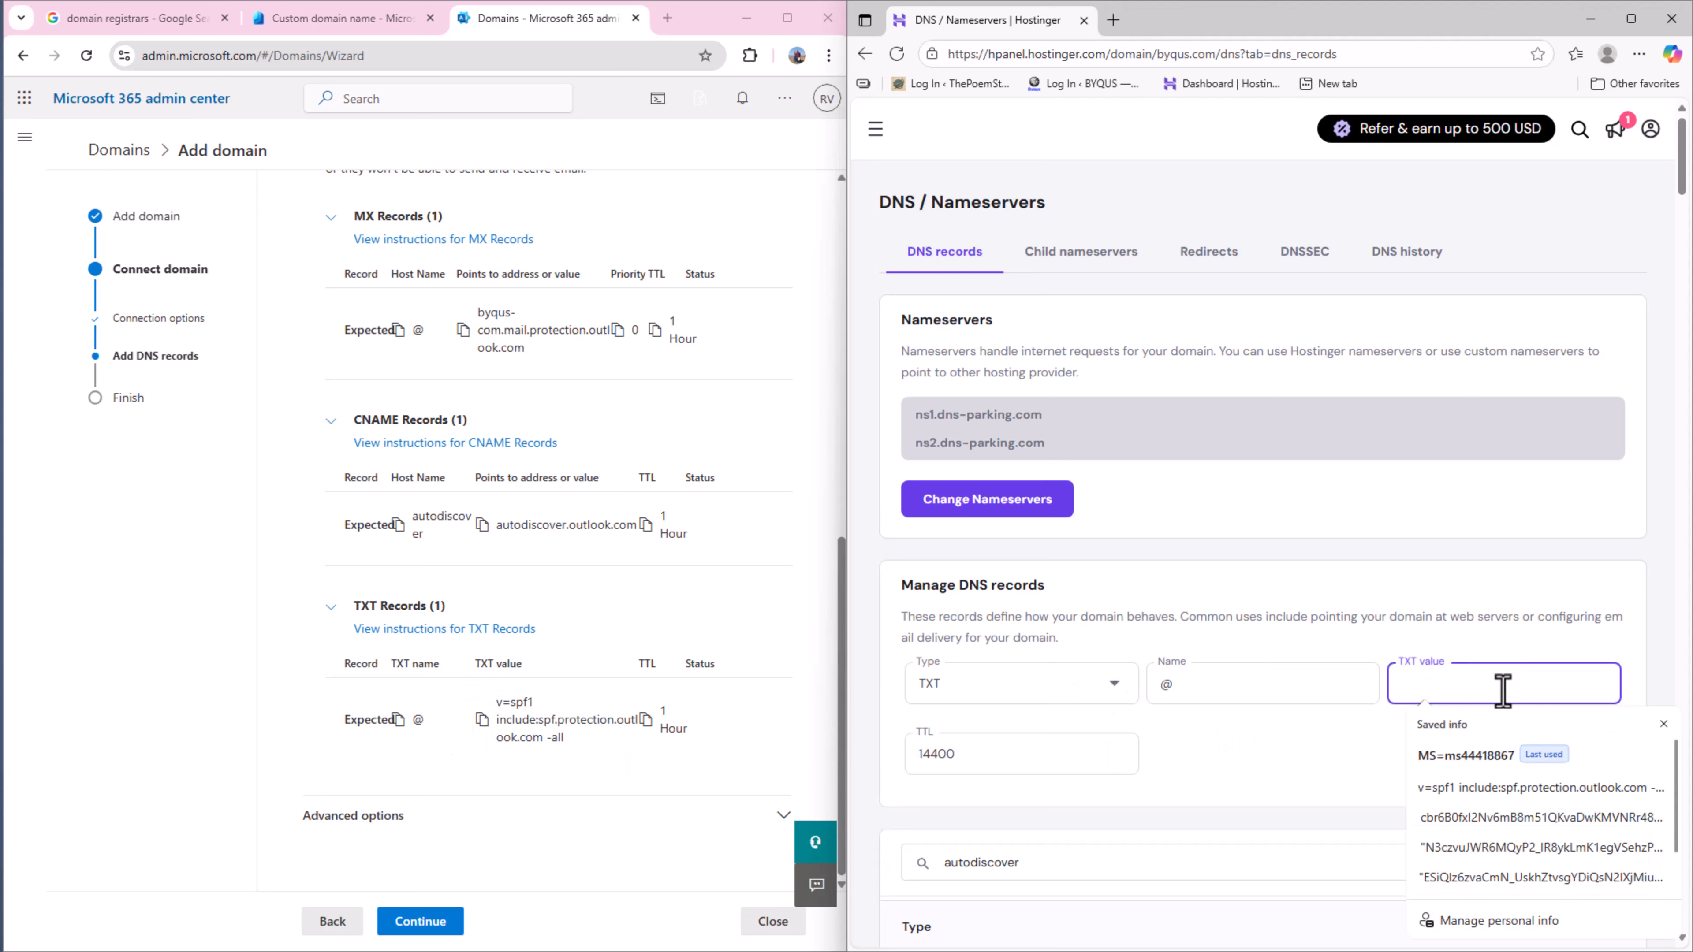
key(ctrl+v)
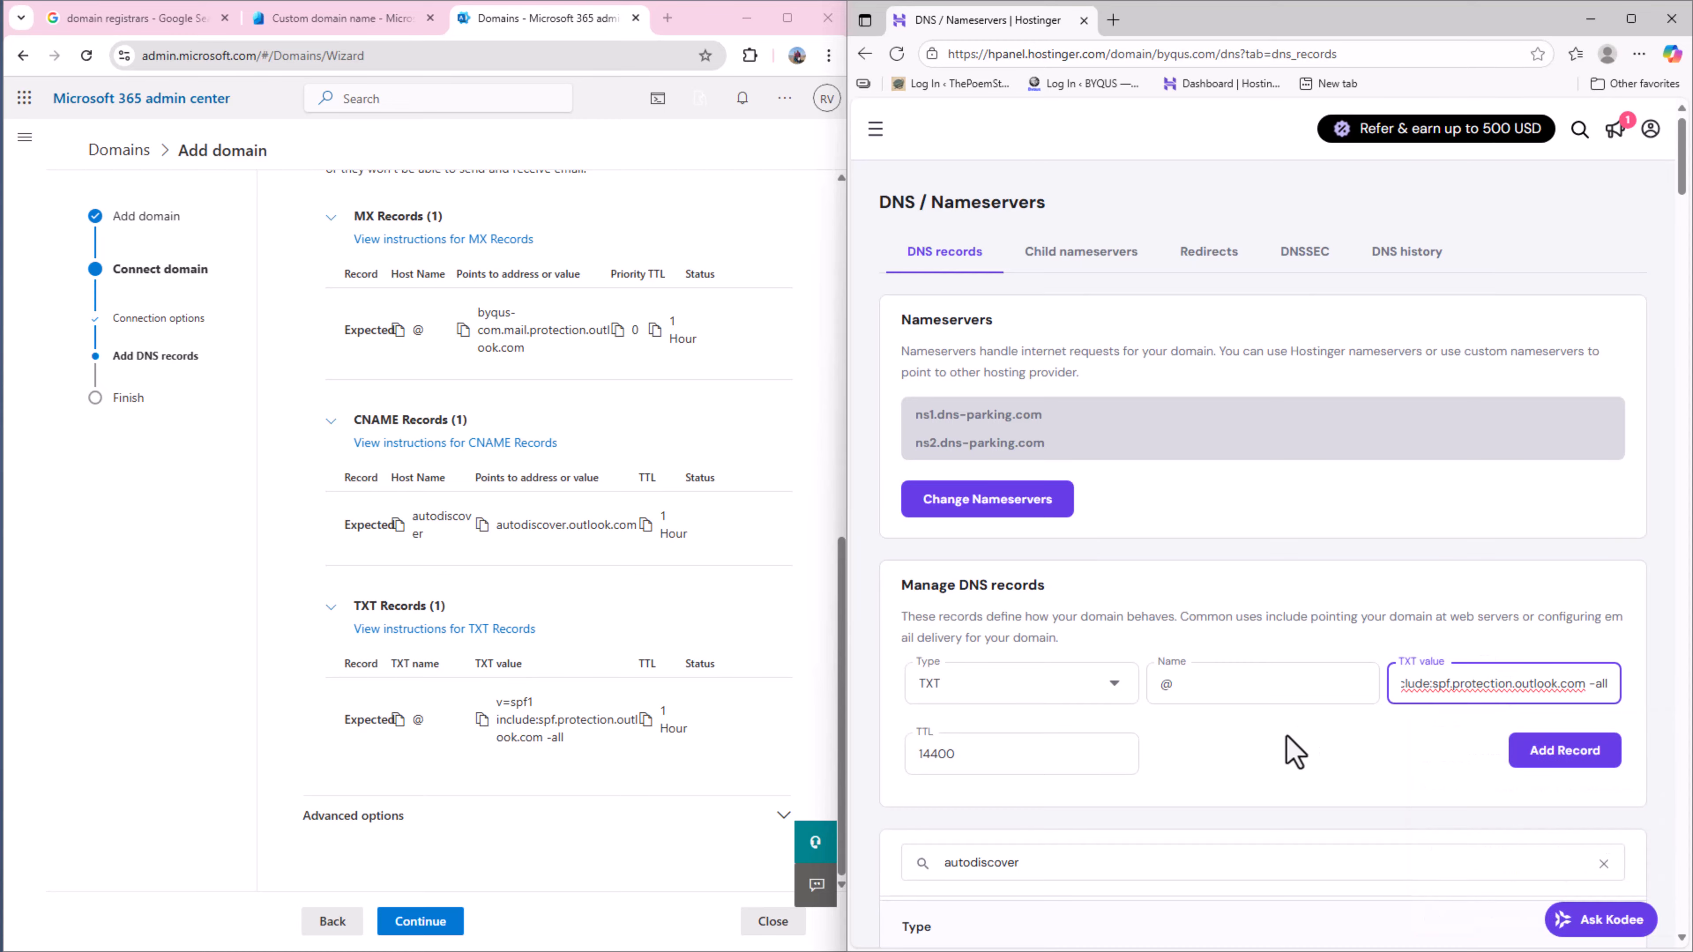
Check the pasted SPF value, set the TXT record's TTL to 3600 and add the record.
drag(1614, 683, 1358, 692)
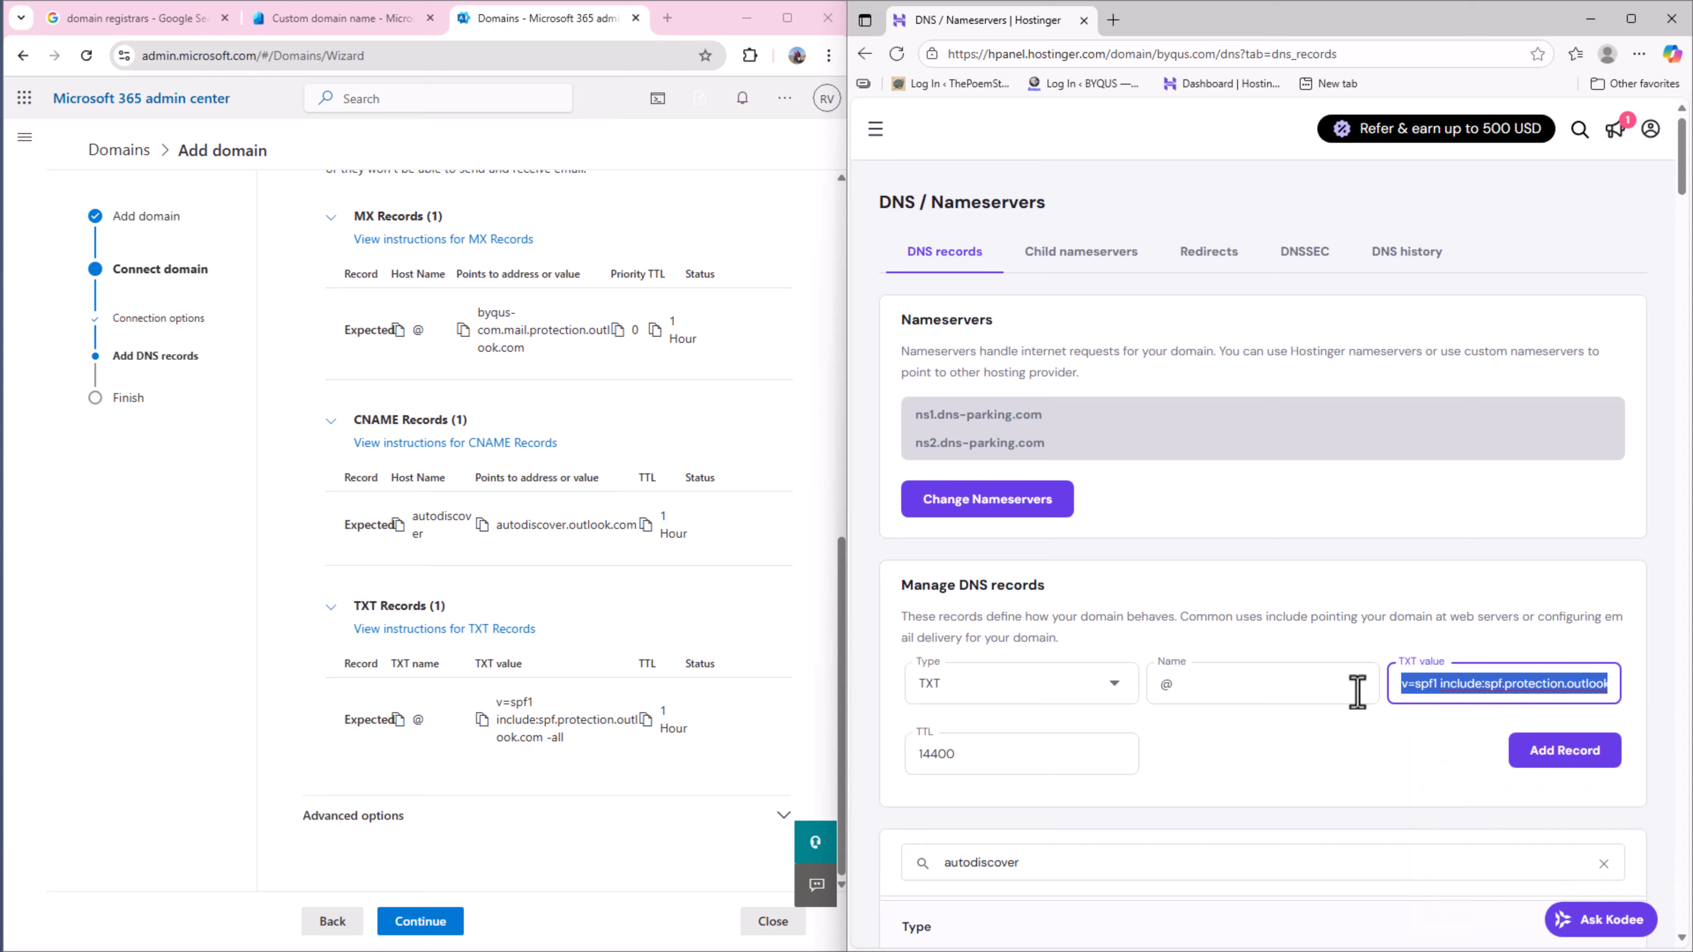
click(1349, 764)
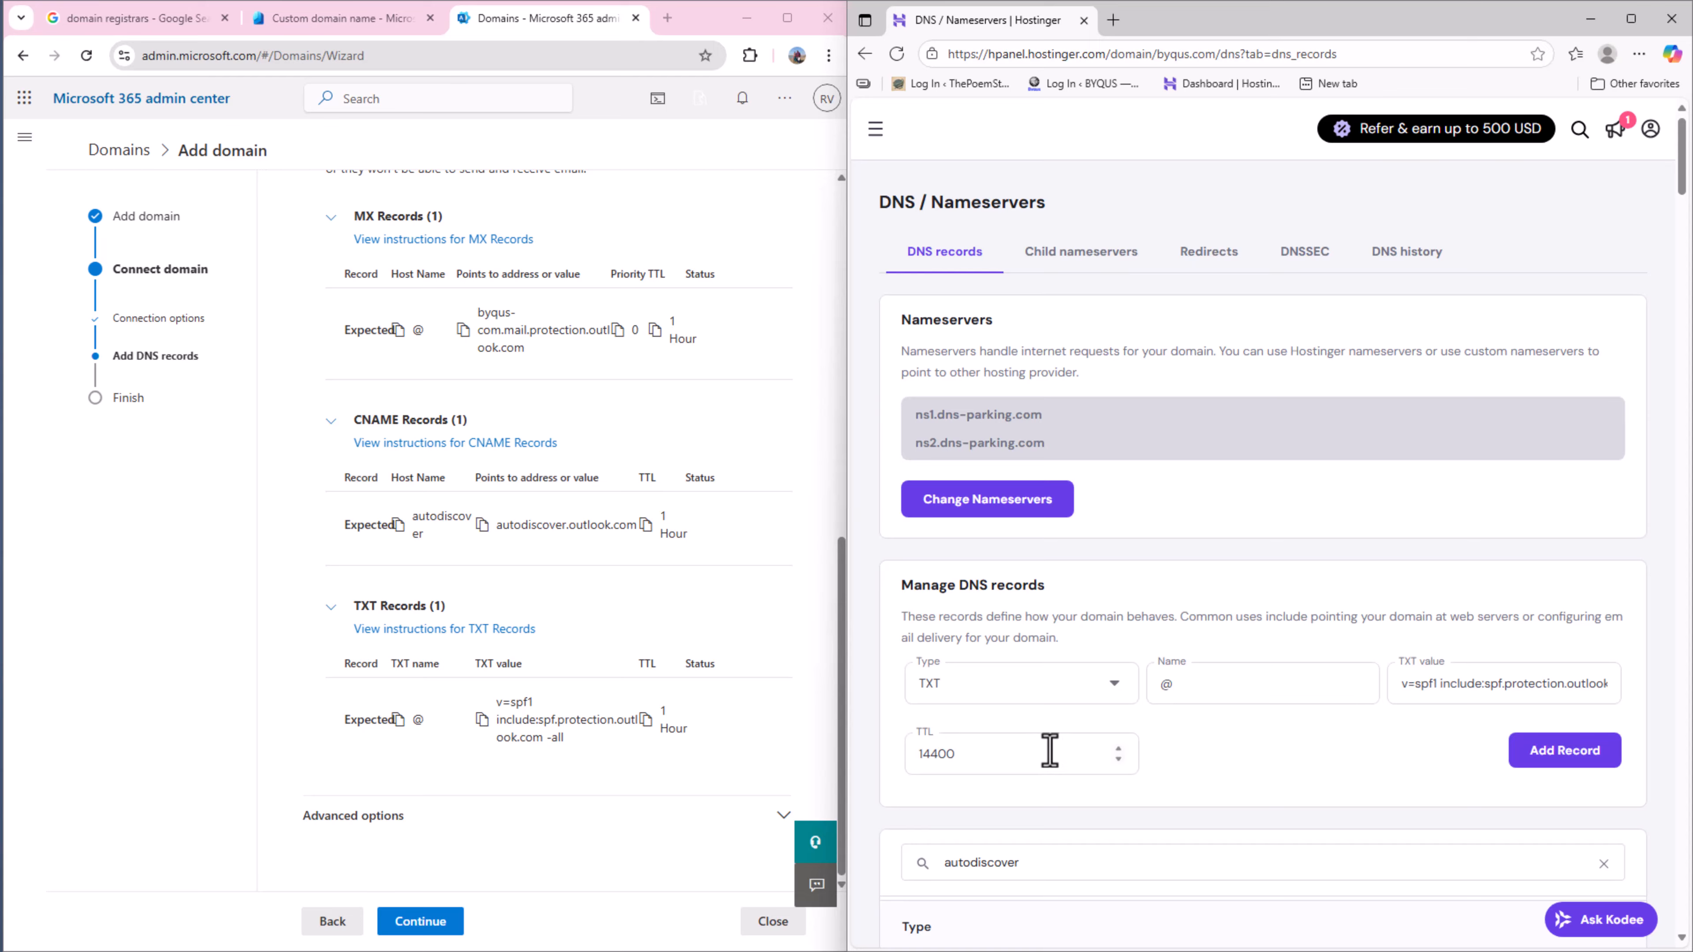
drag(1050, 752, 877, 751)
text(36)
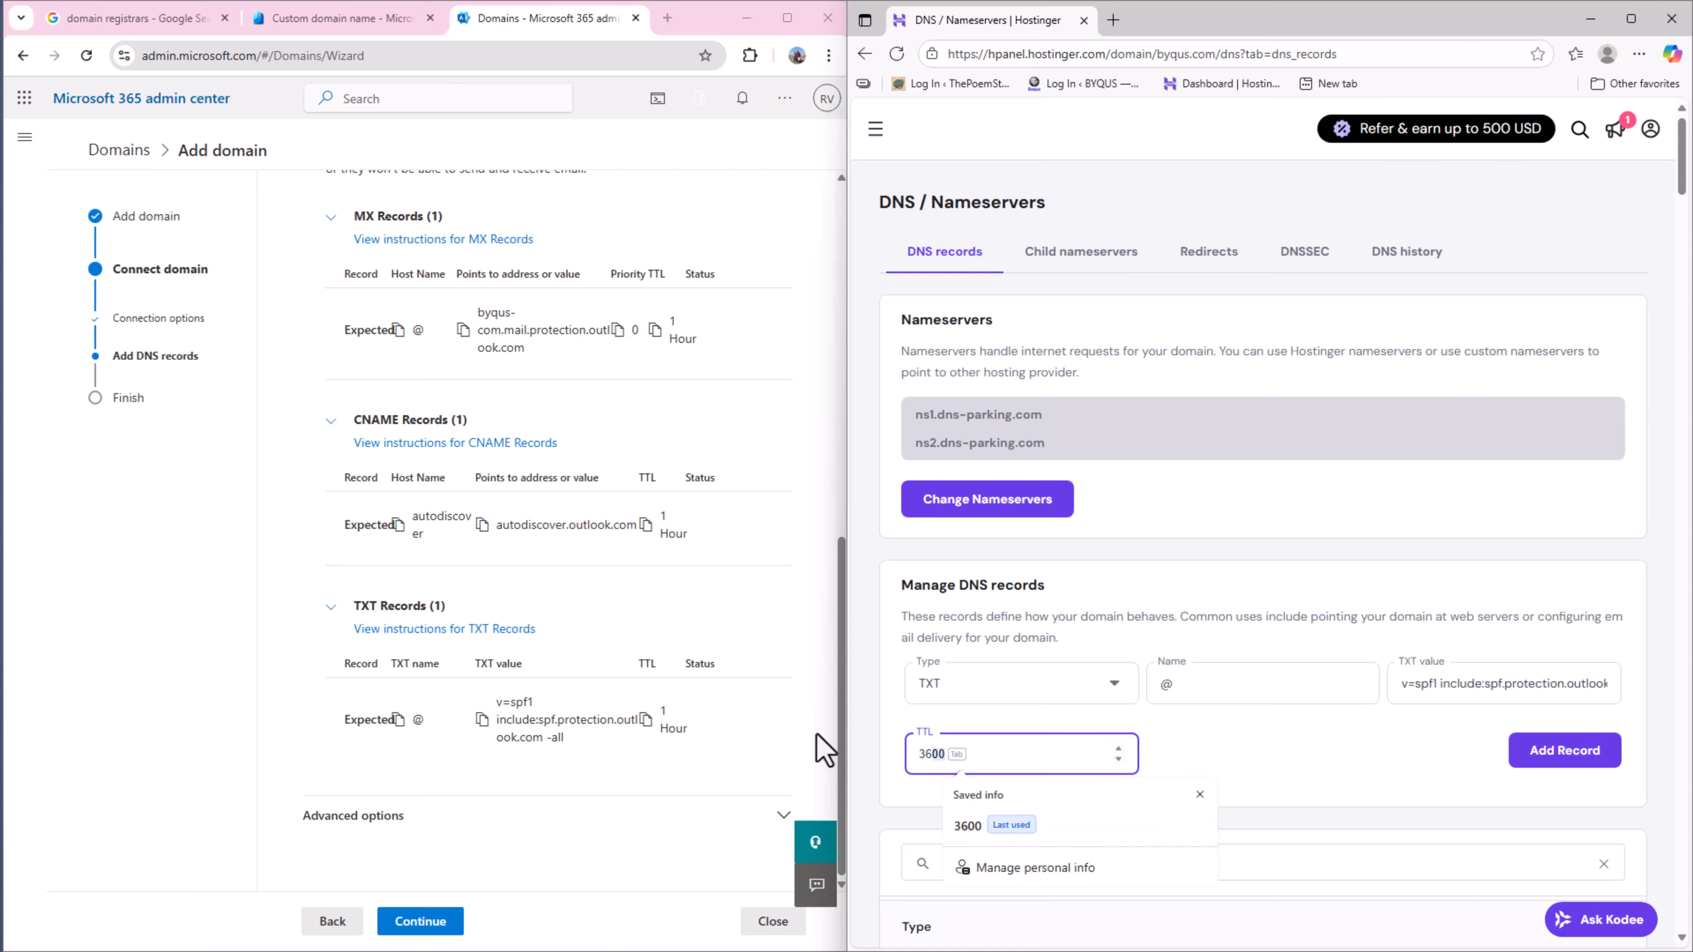
click(1327, 742)
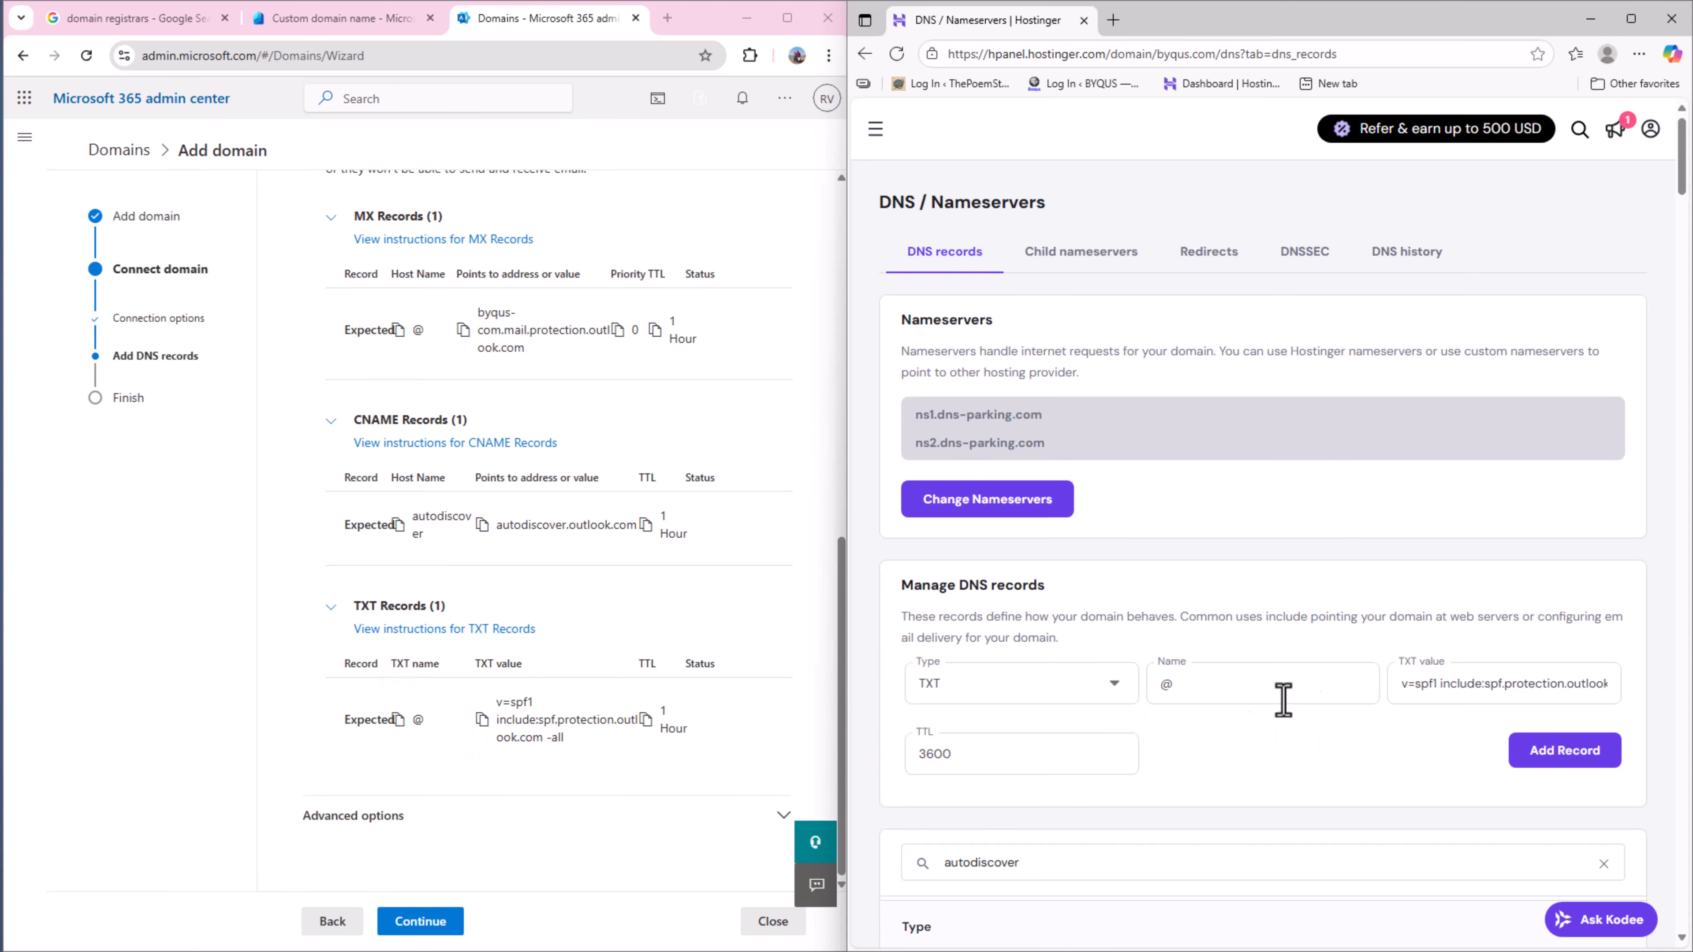
click(1588, 757)
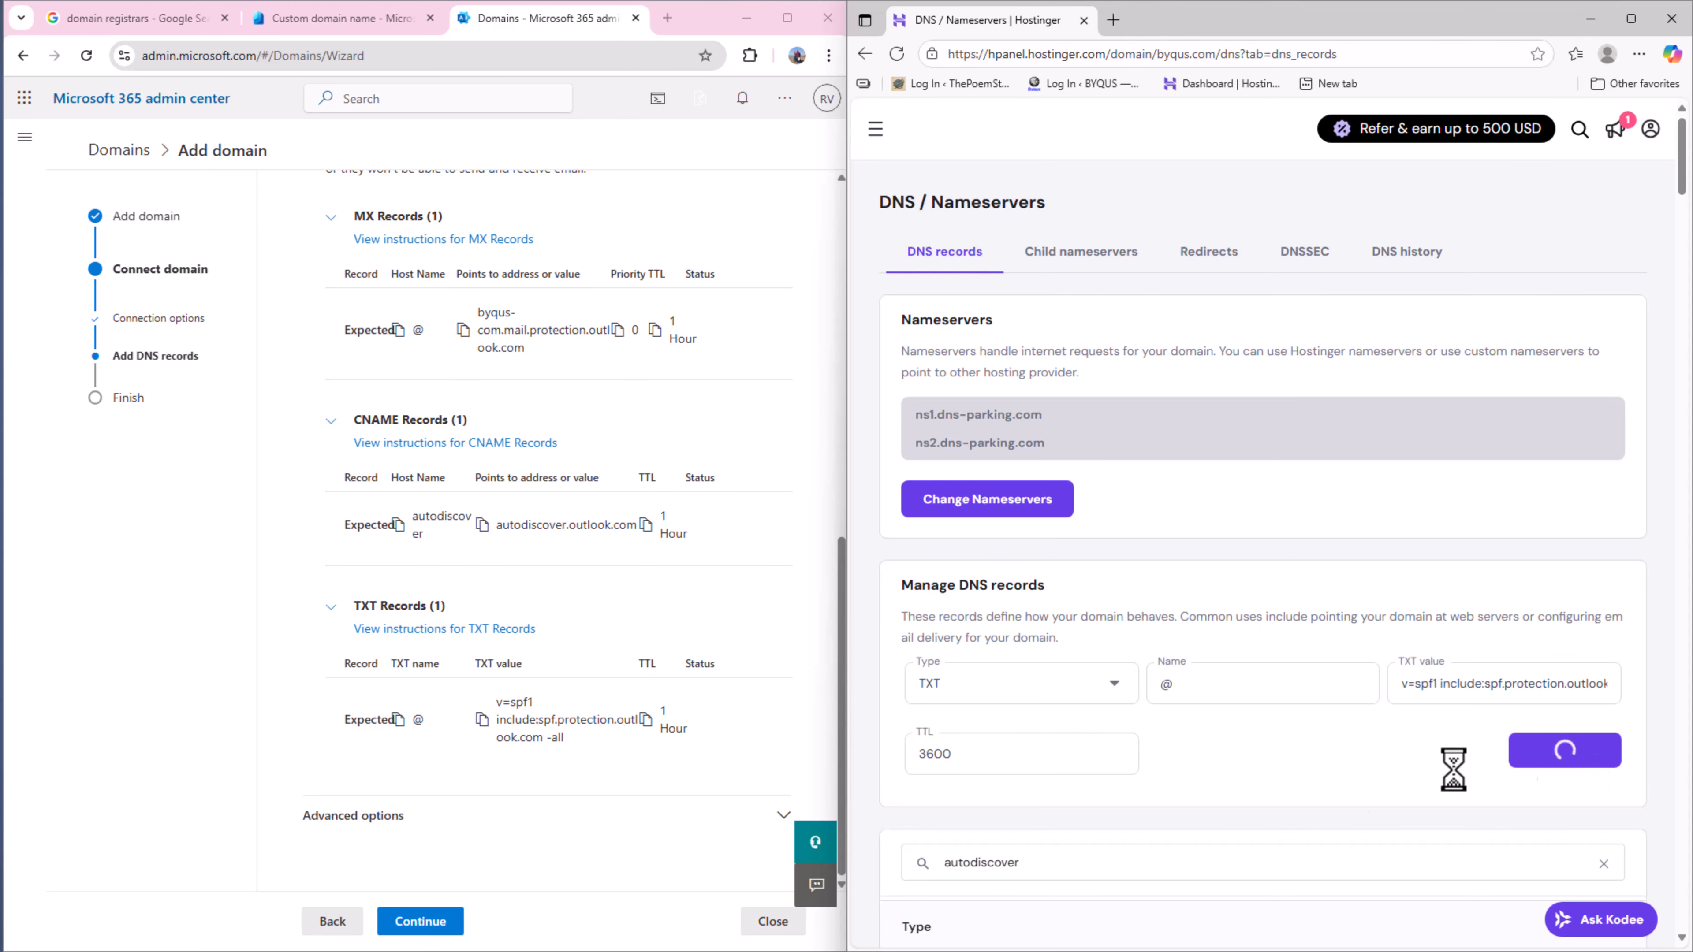
scroll(1240, 804, down, 5)
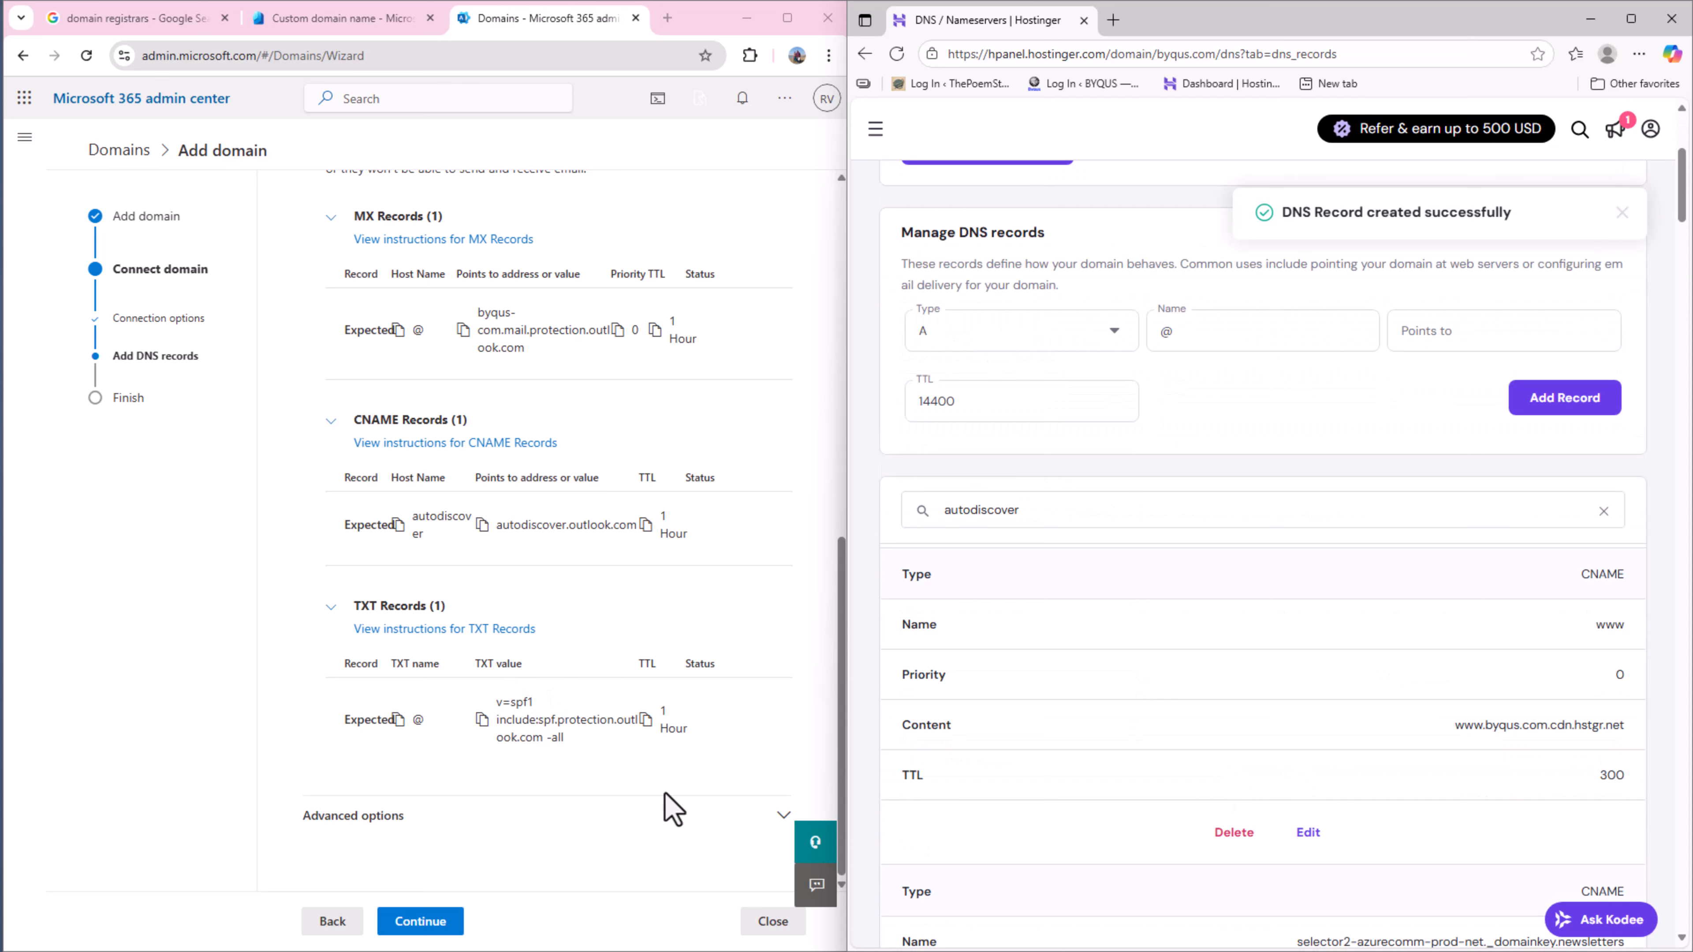
Enable DomainKeys Identified Mail (DKIM) in the Microsoft 365 advanced options and expand its CNAME records.
click(781, 817)
scroll(547, 721, down, 1)
scroll(547, 721, down, 2)
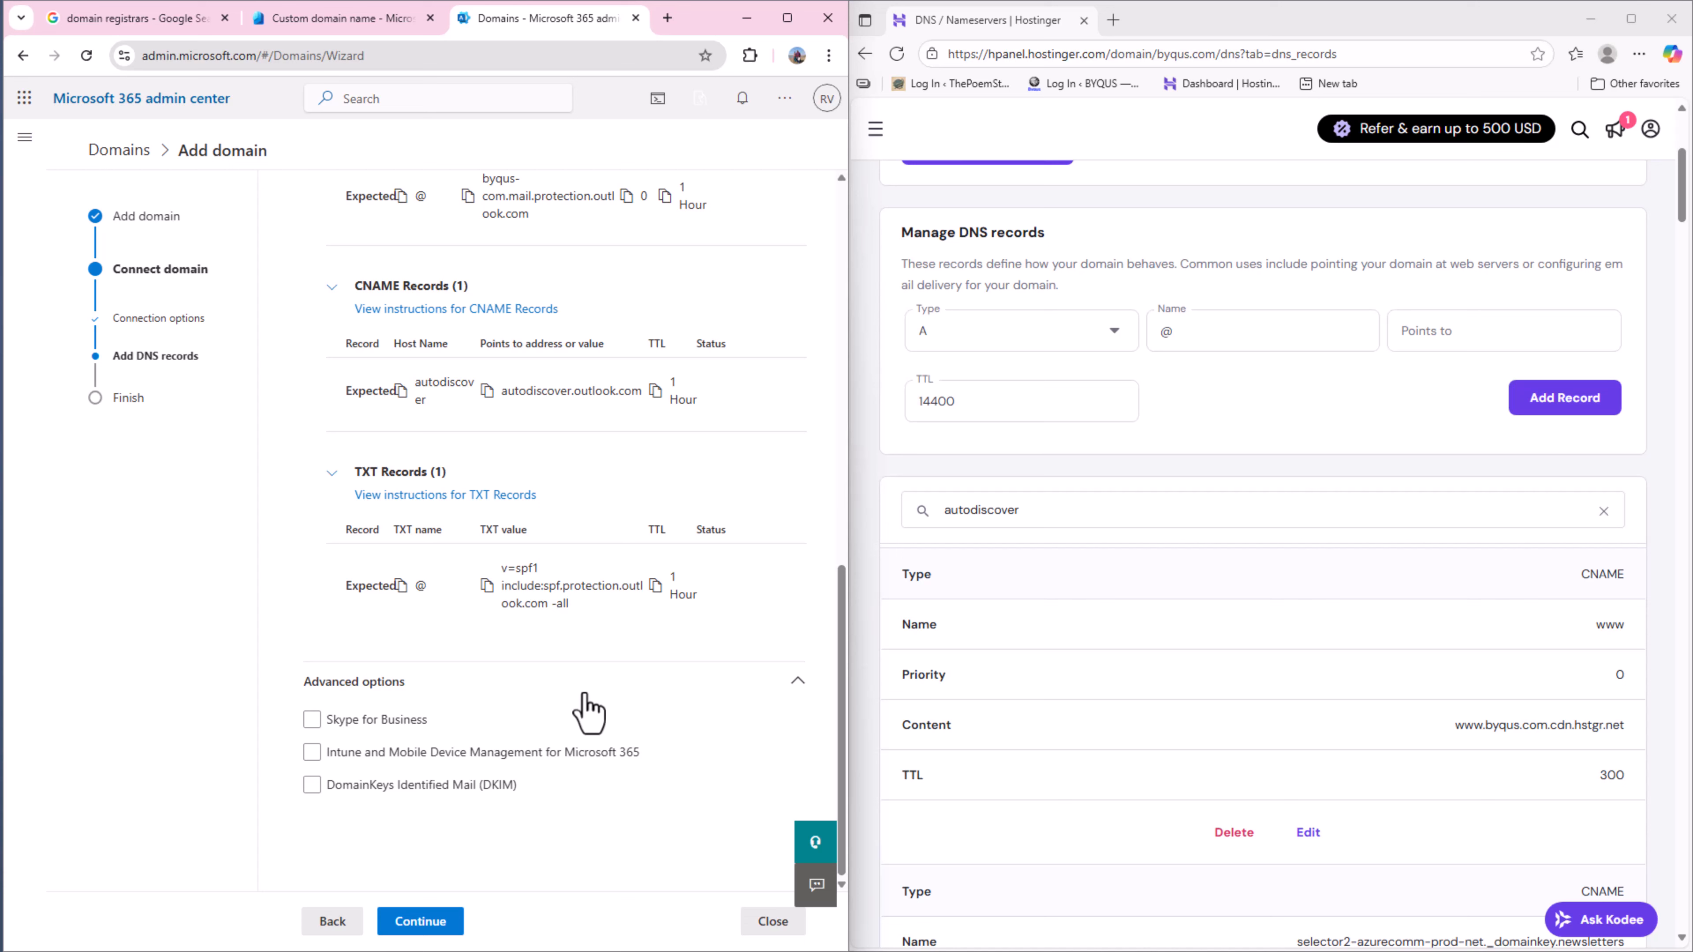
click(314, 753)
click(641, 756)
click(311, 787)
scroll(413, 751, down, 2)
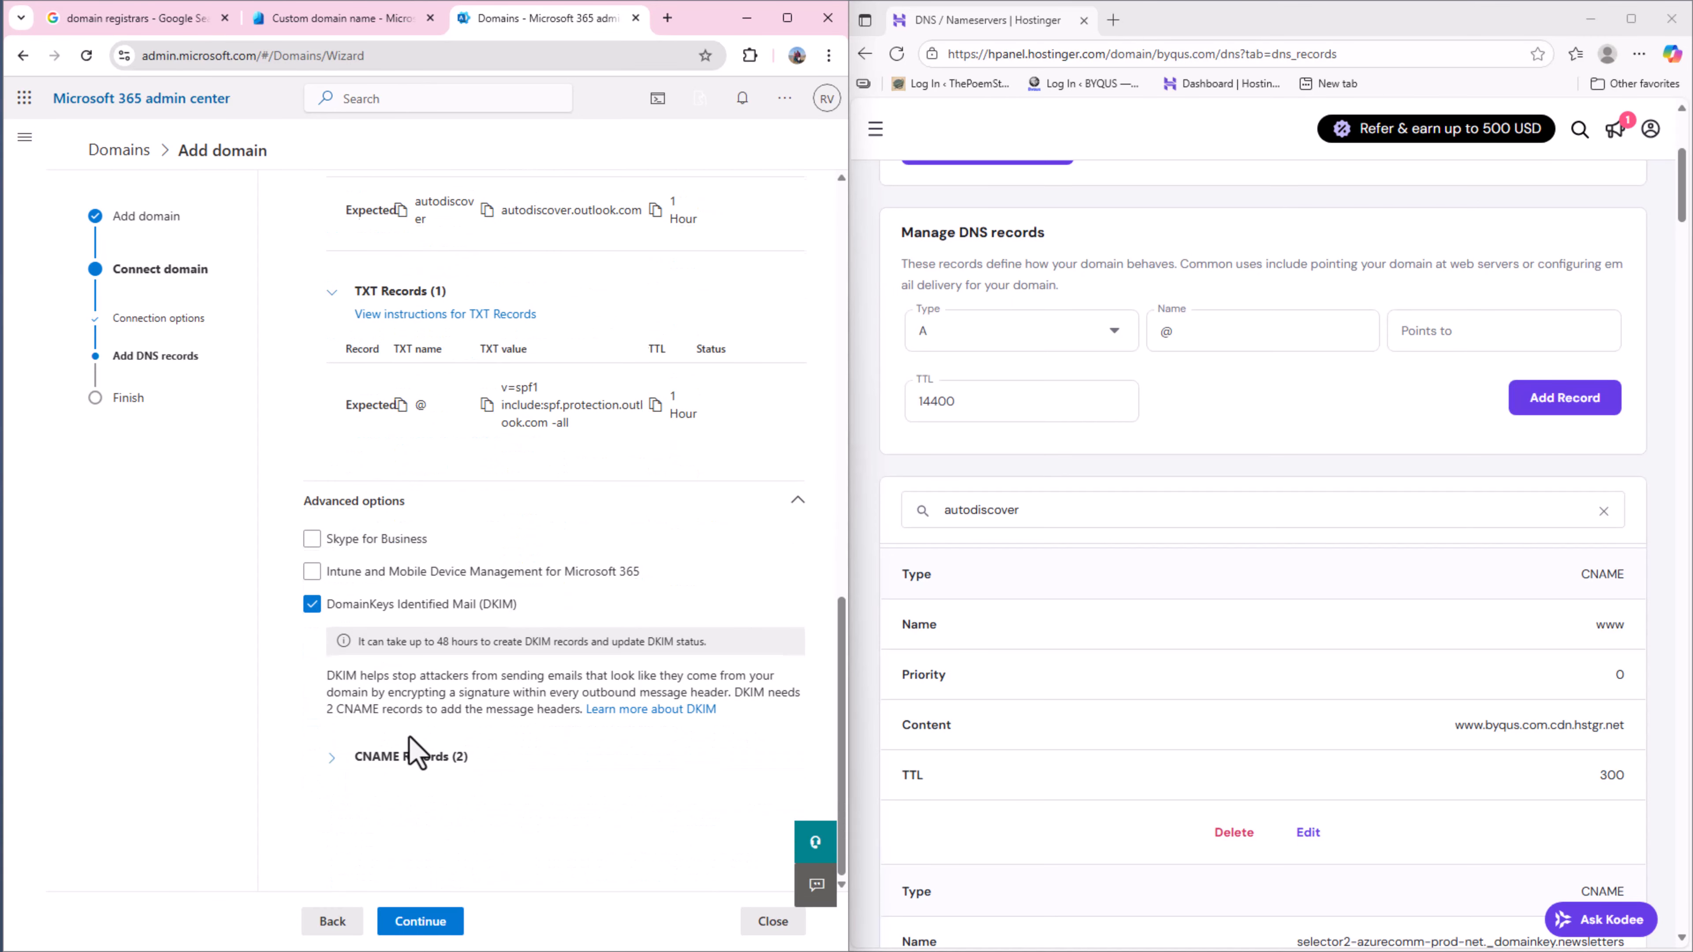
click(329, 762)
scroll(351, 746, down, 3)
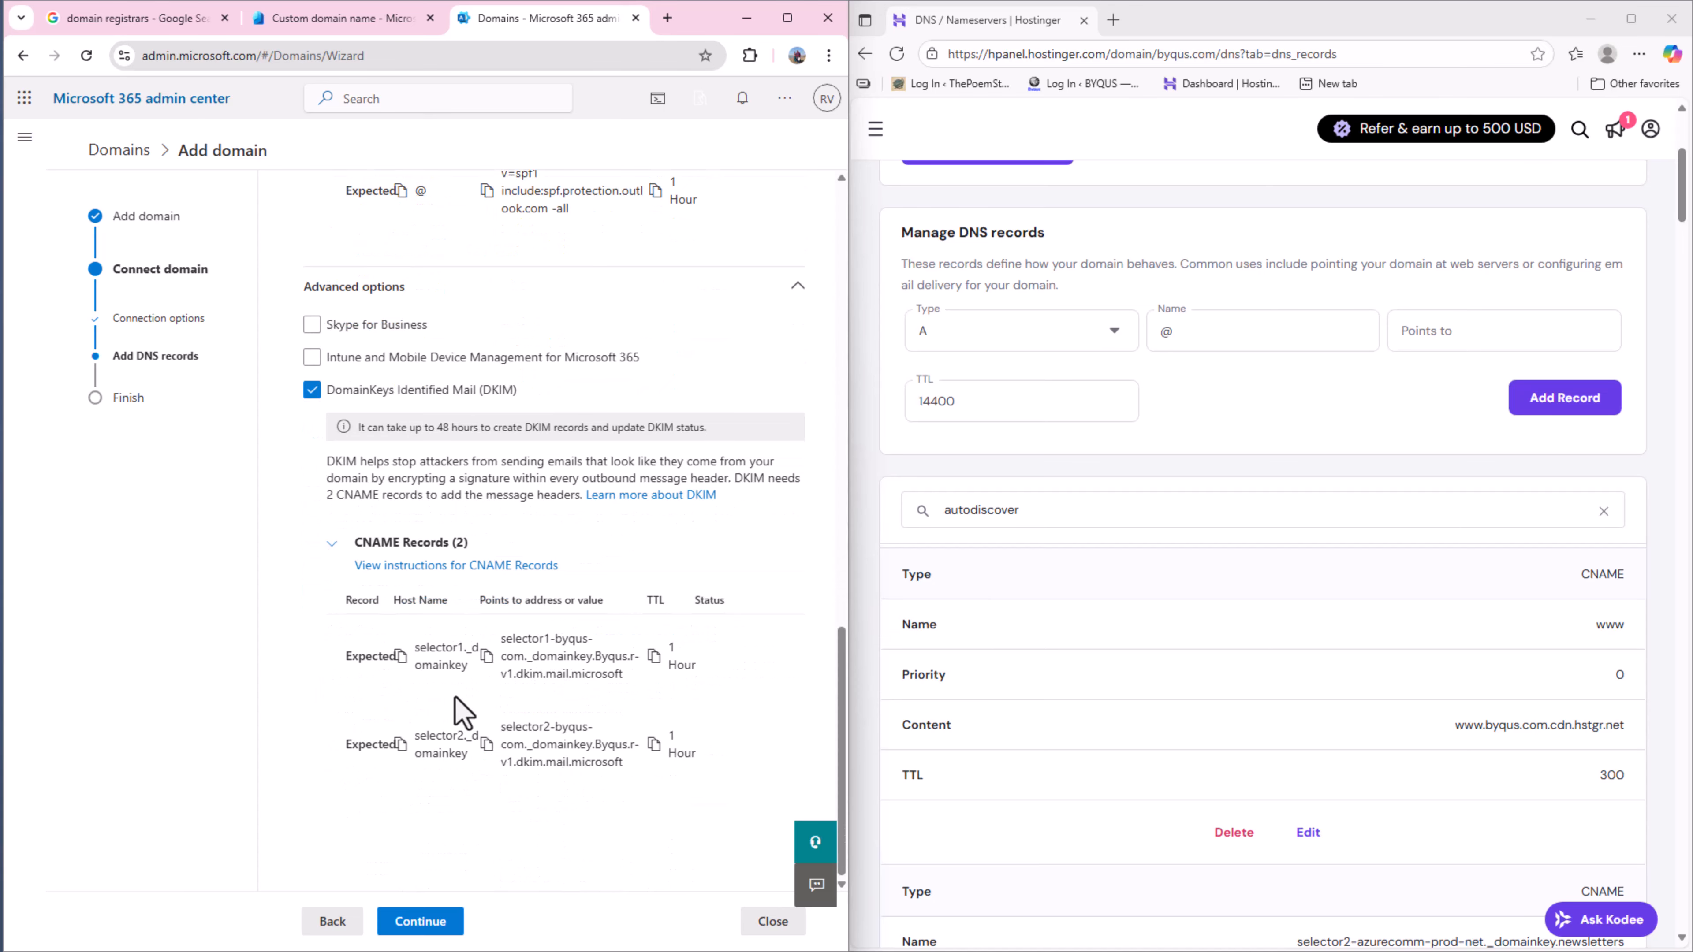
Look through the existing Hostinger DNS records alongside the DKIM selector CNAME records required by Microsoft 365.
scroll(1045, 667, down, 9)
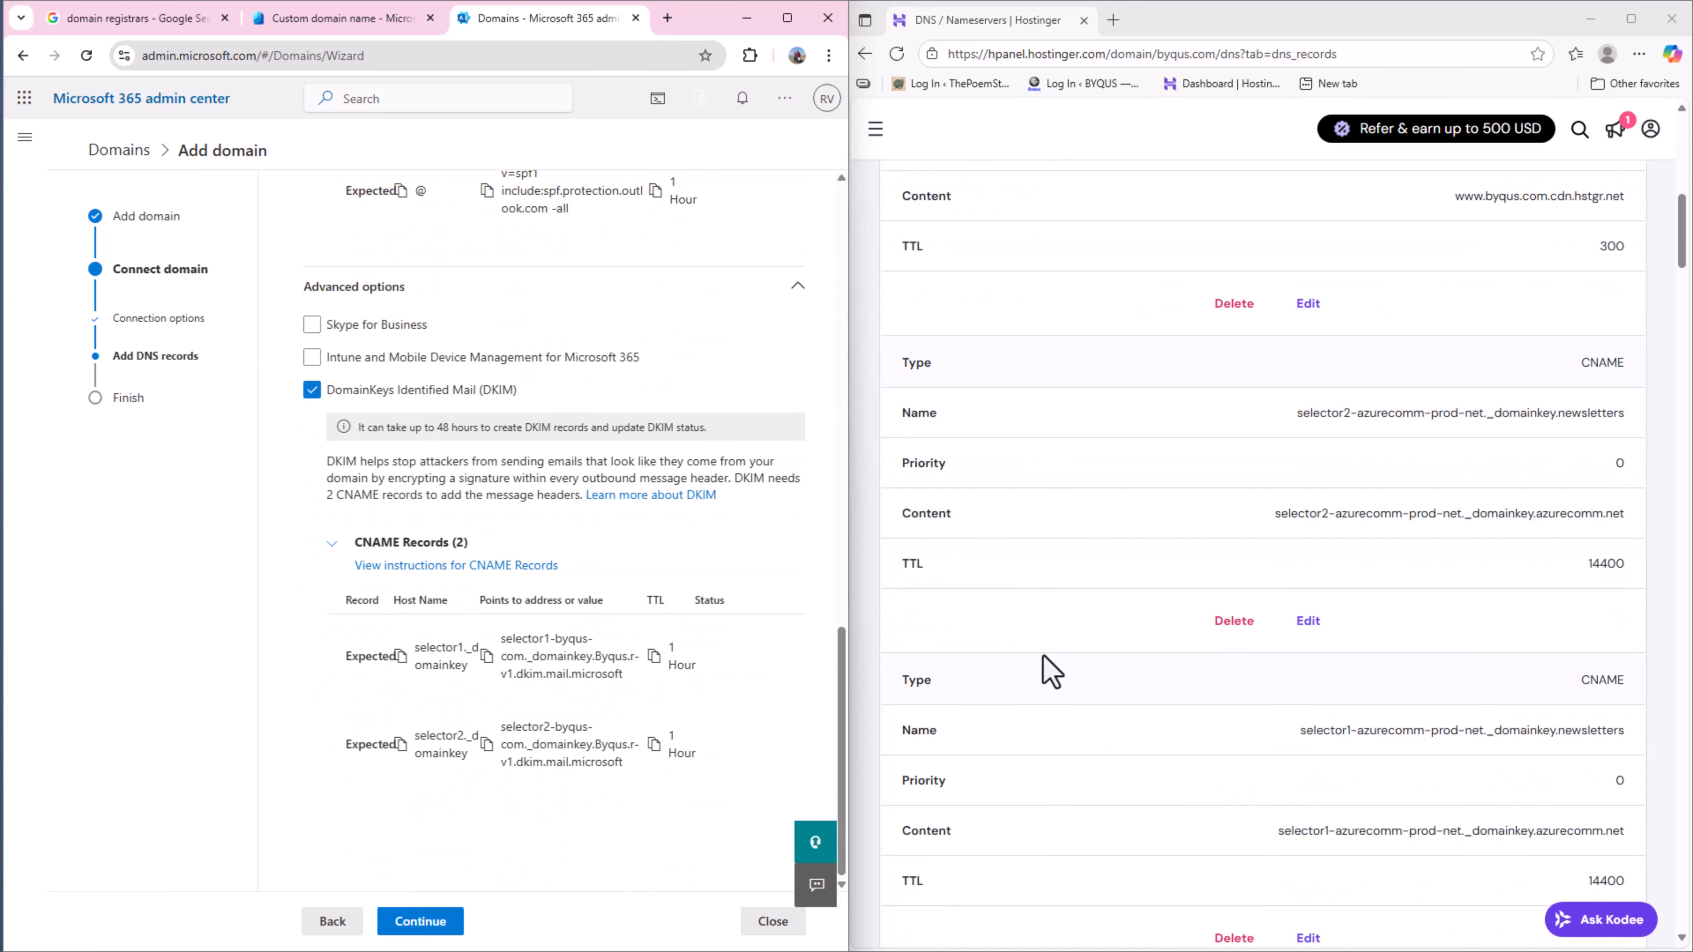
scroll(1049, 663, down, 15)
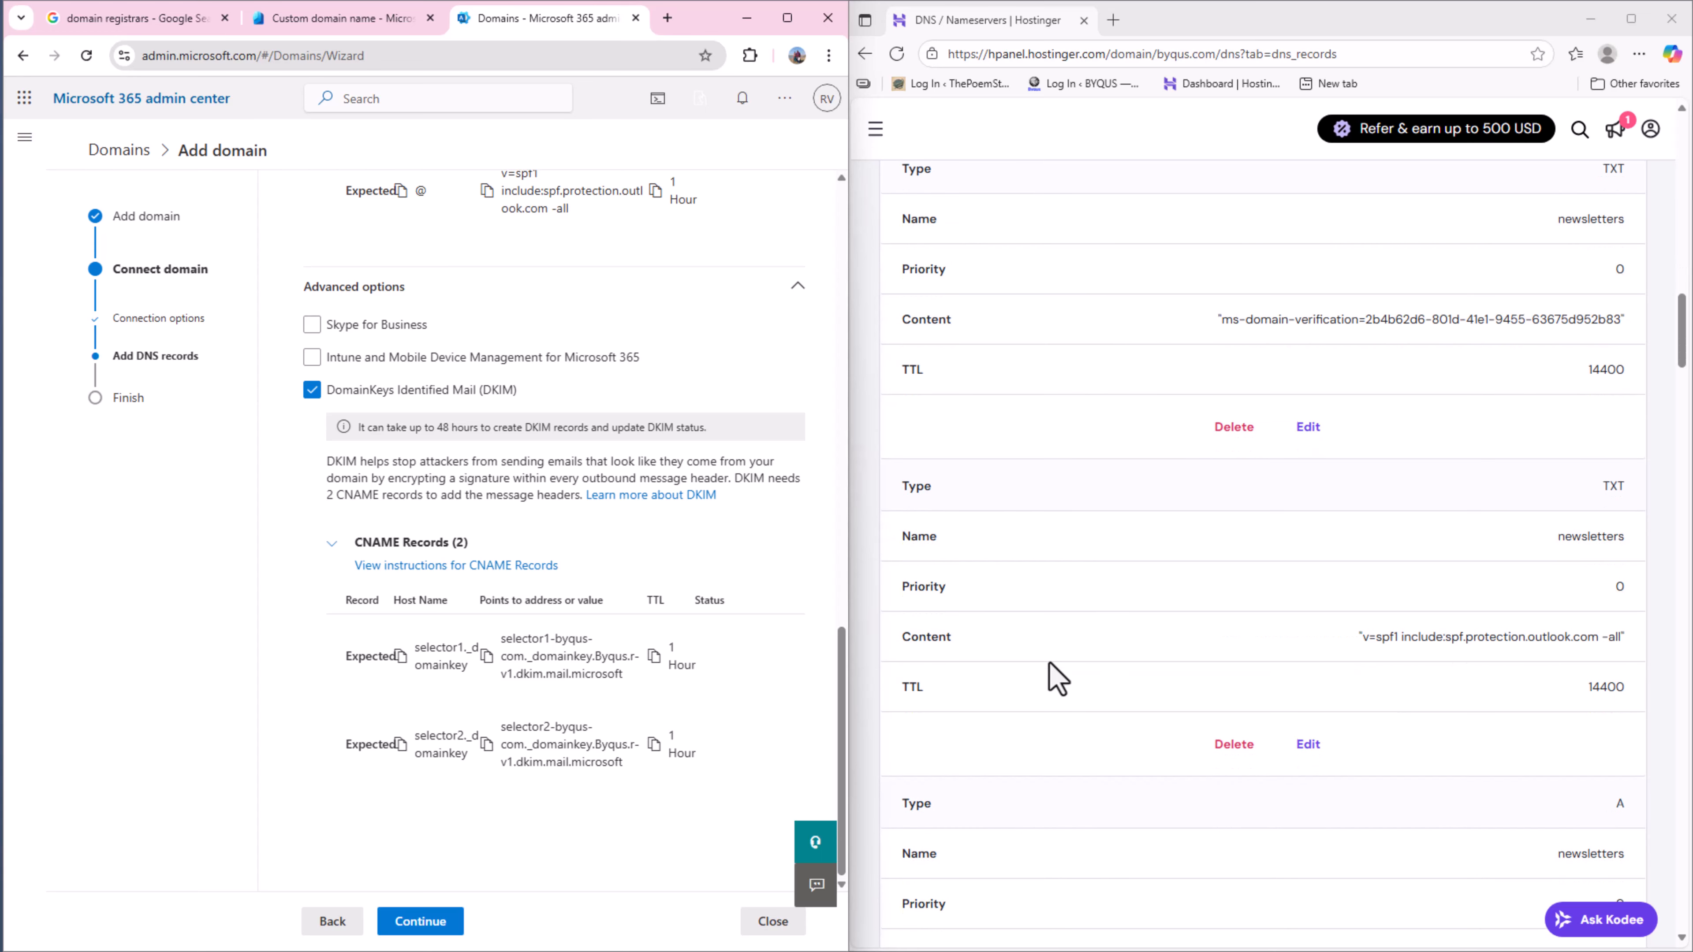
scroll(1049, 664, up, 20)
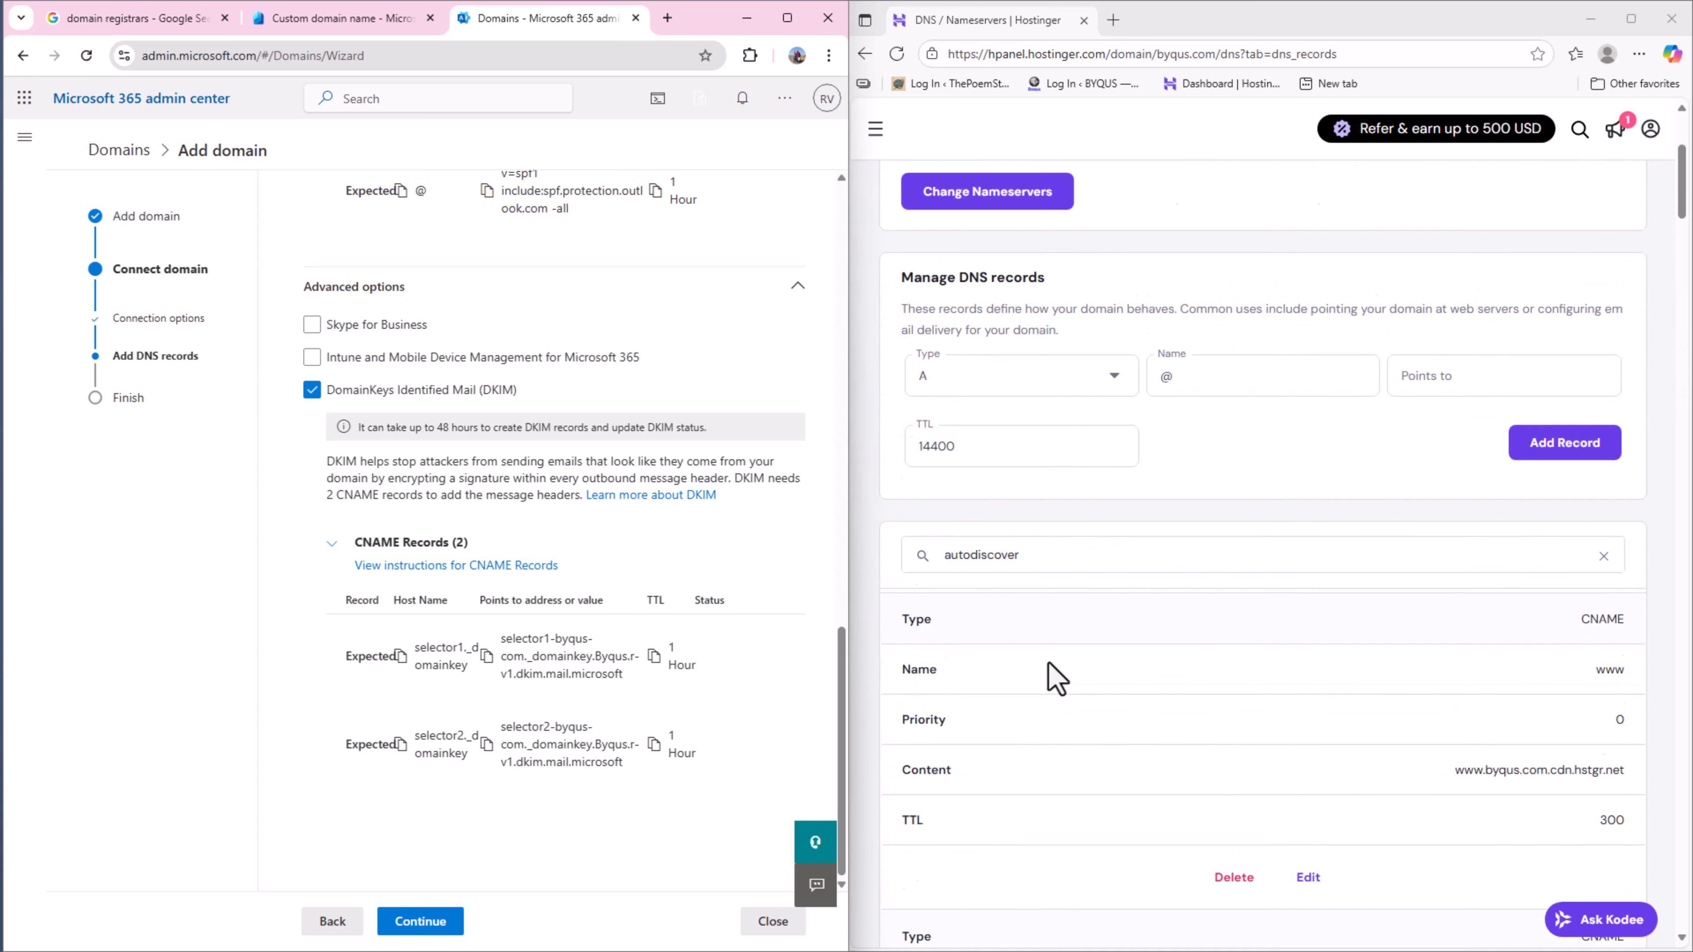
scroll(1049, 664, down, 5)
scroll(1259, 725, up, 5)
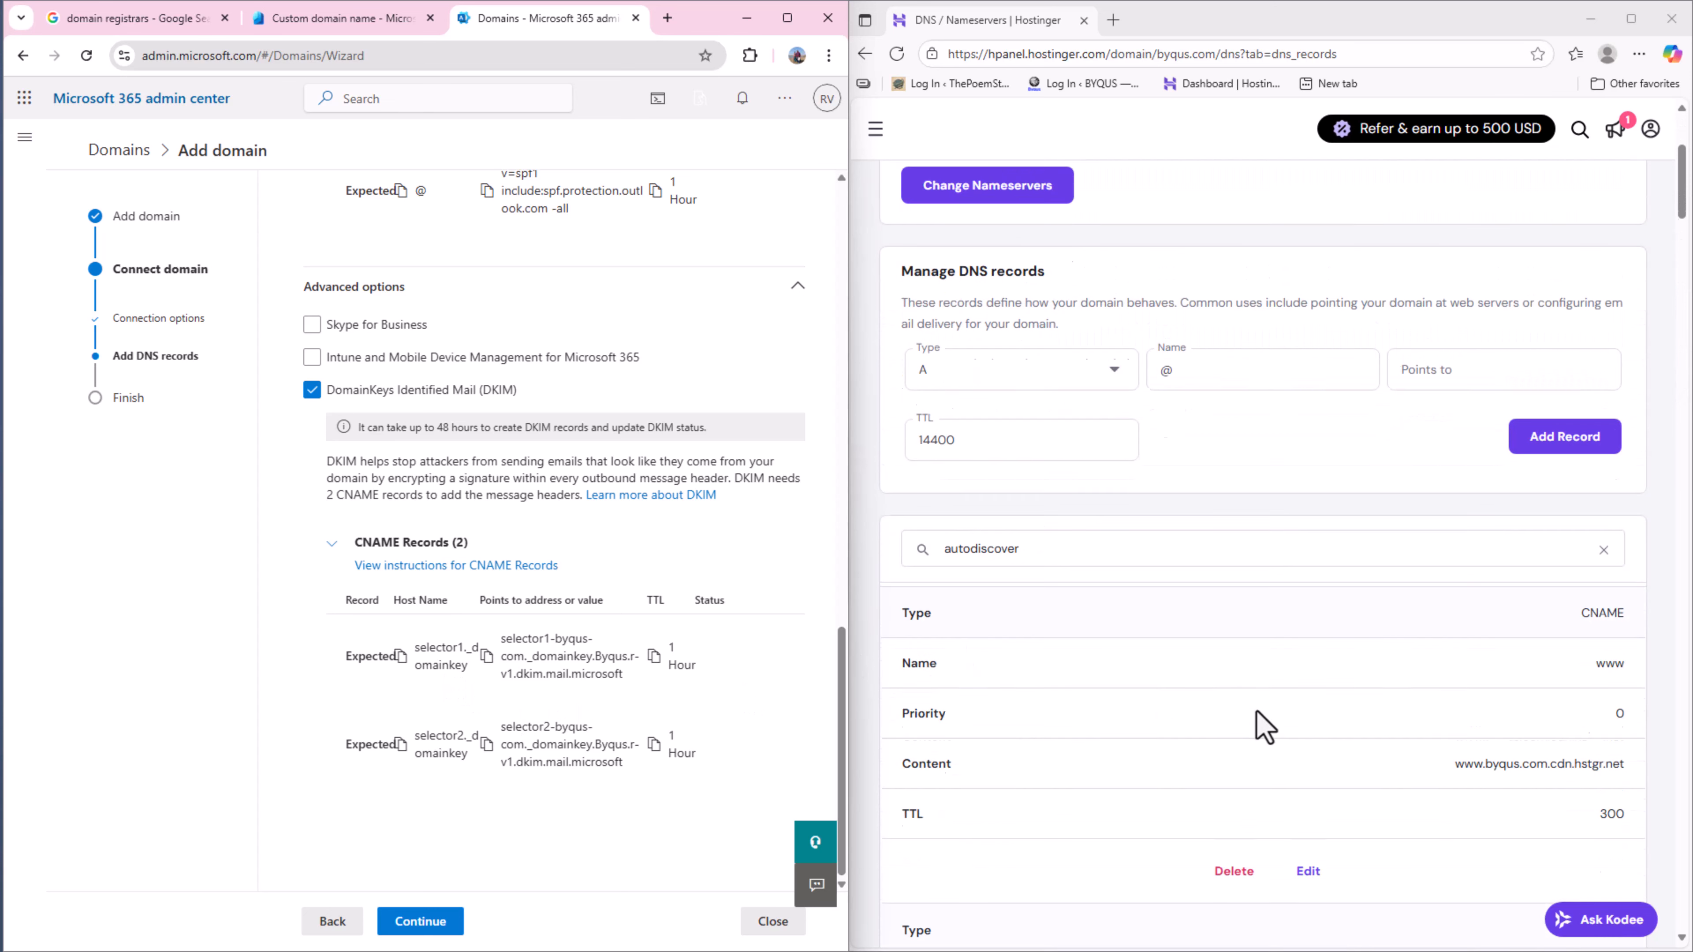
scroll(1263, 727, down, 3)
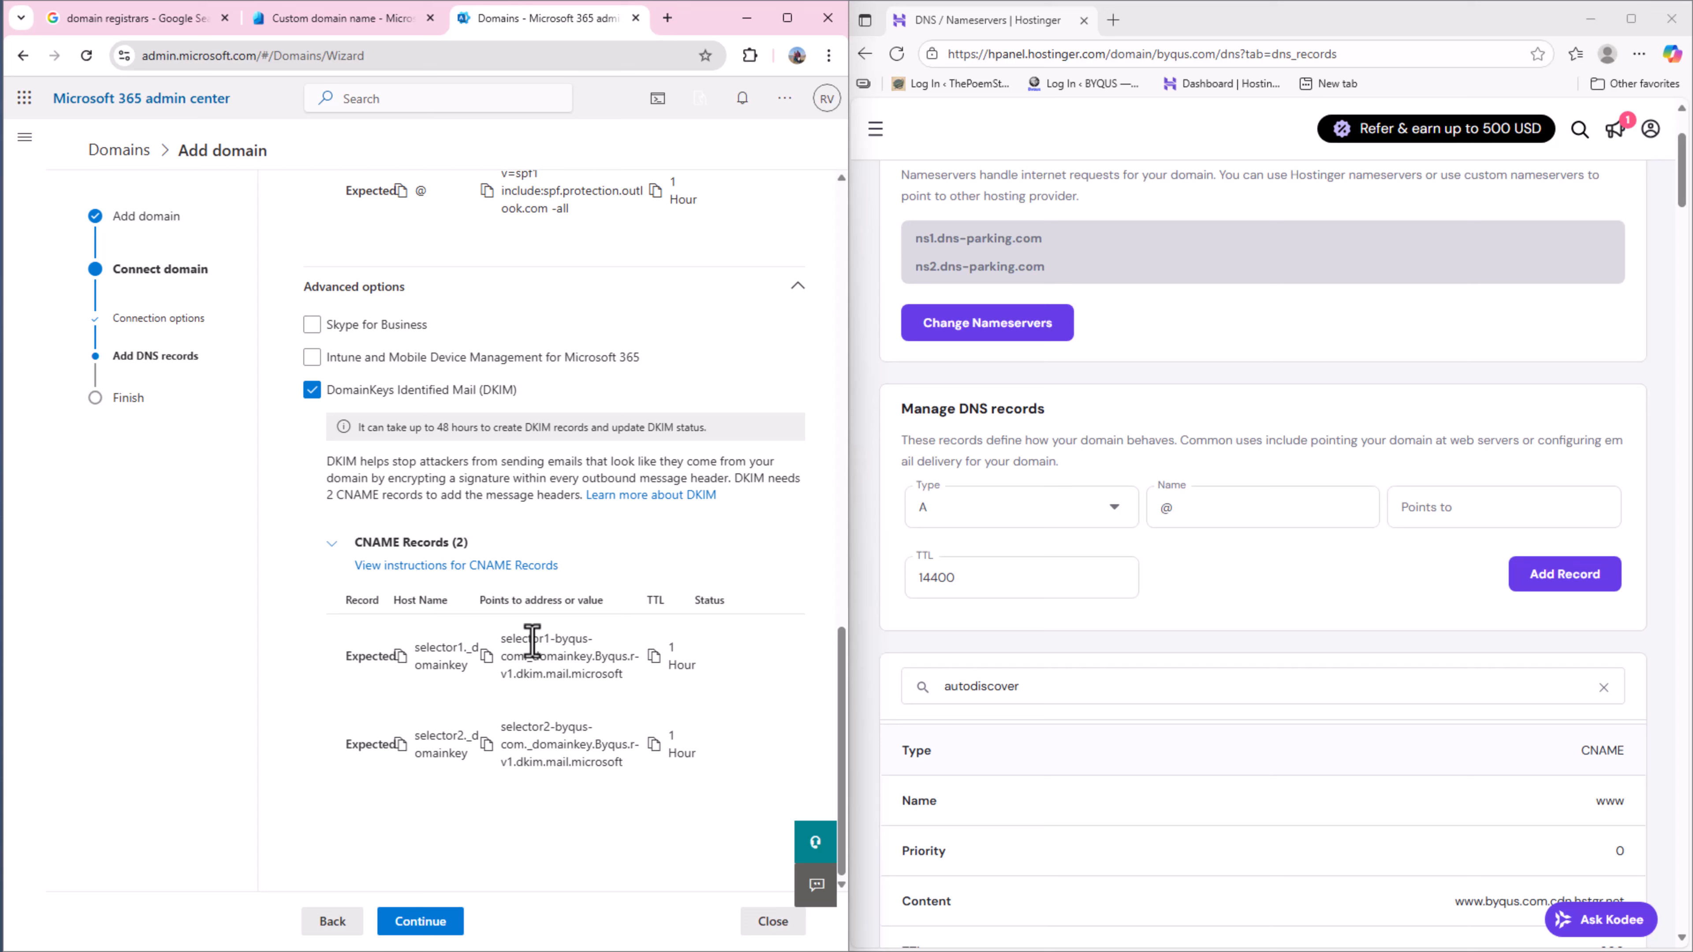
Start a new Hostinger DNS record of type CNAME.
click(1109, 519)
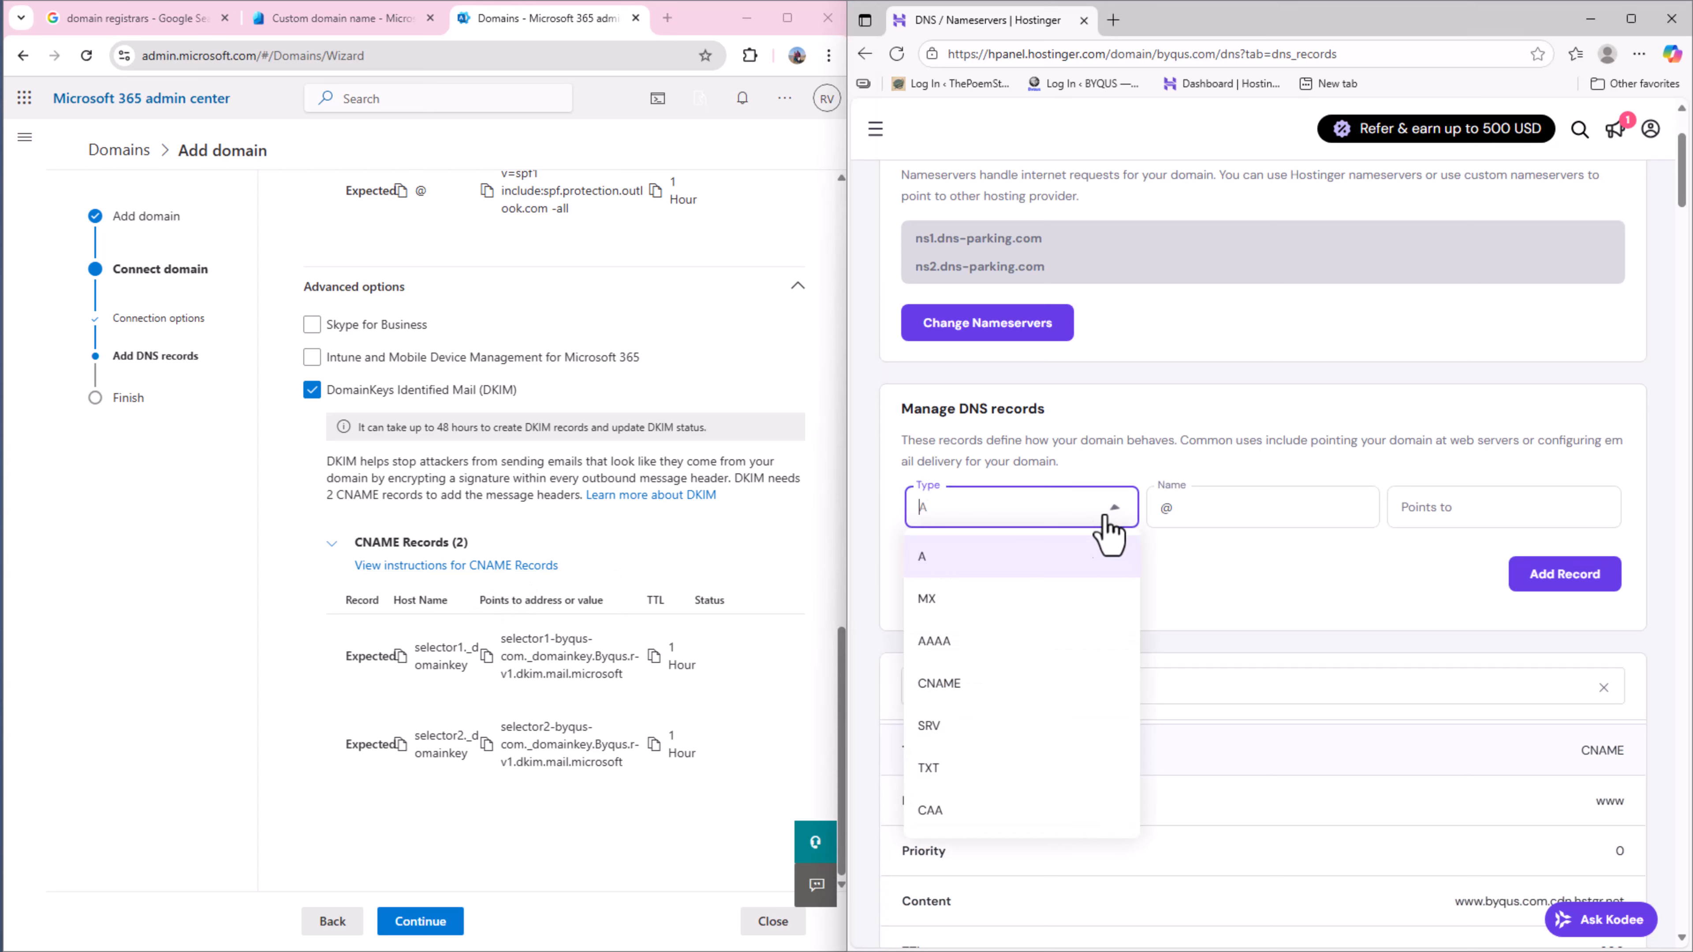
click(1024, 684)
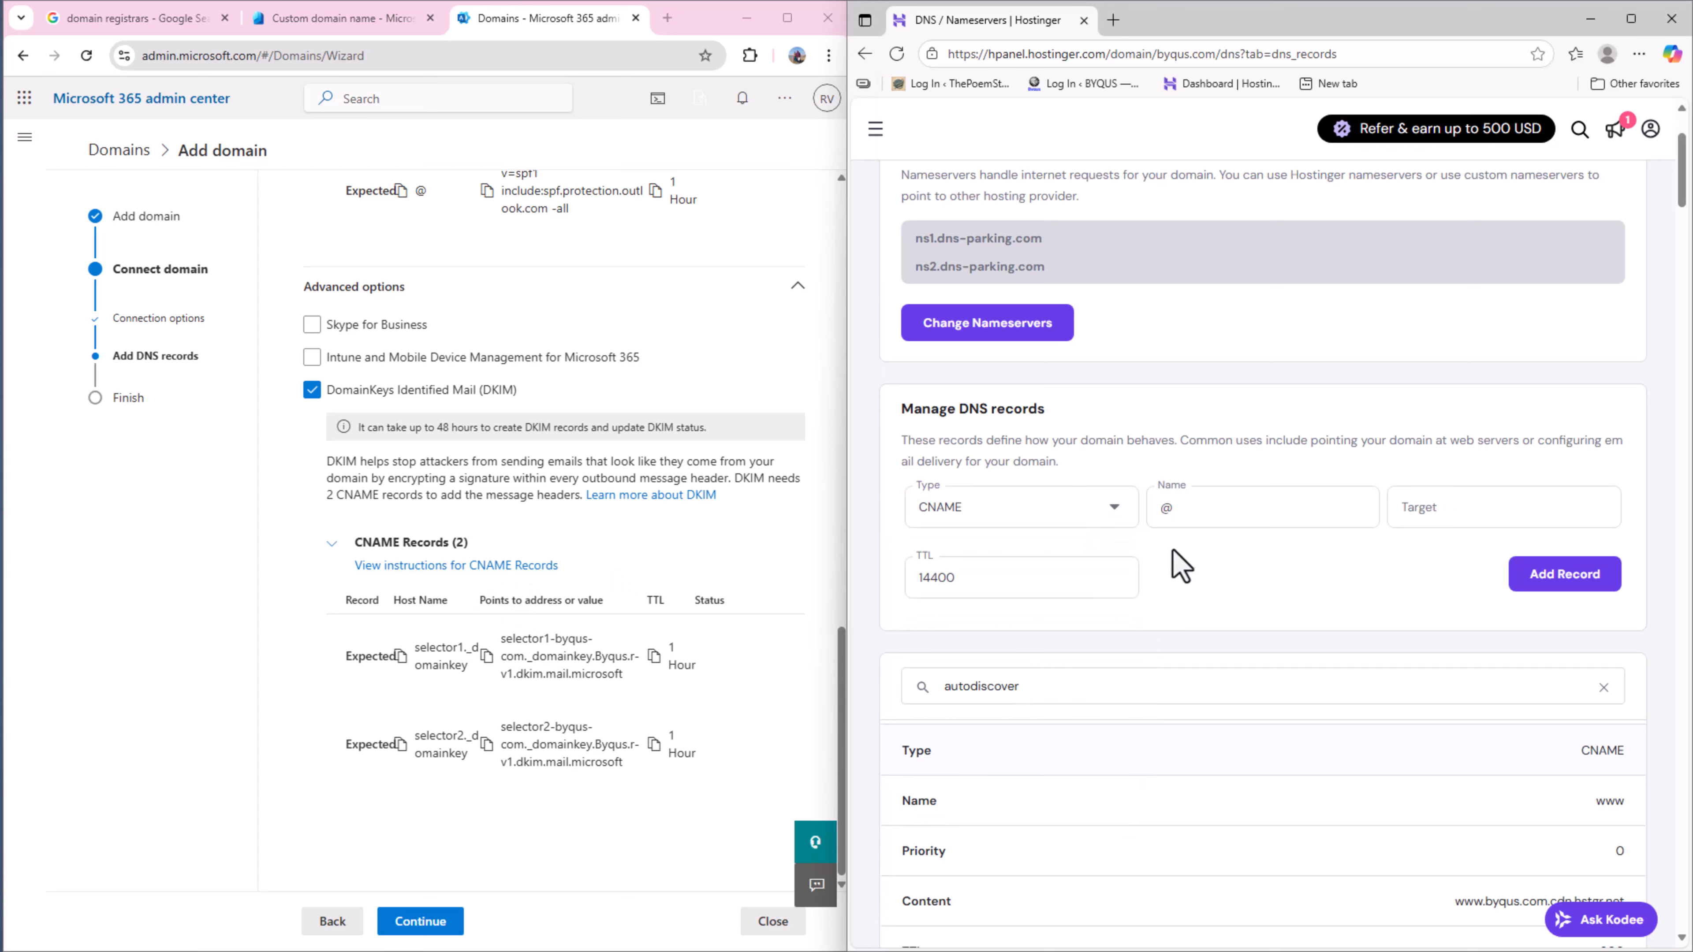
double_click(1156, 512)
key(ctrl+v)
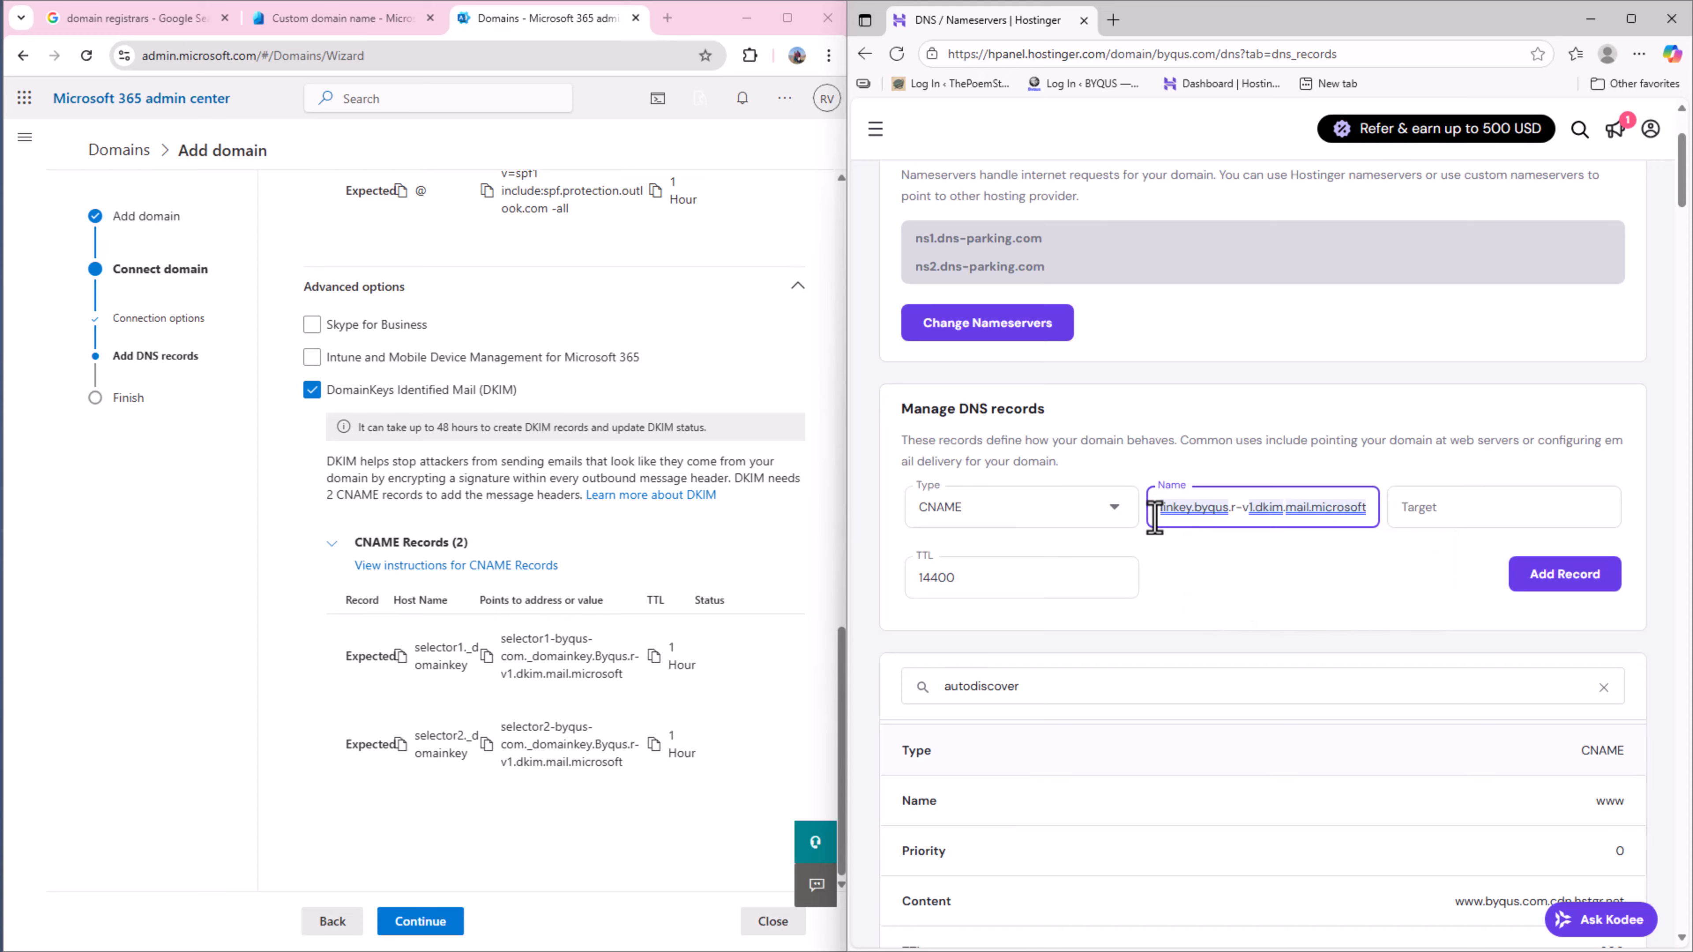
click(1371, 512)
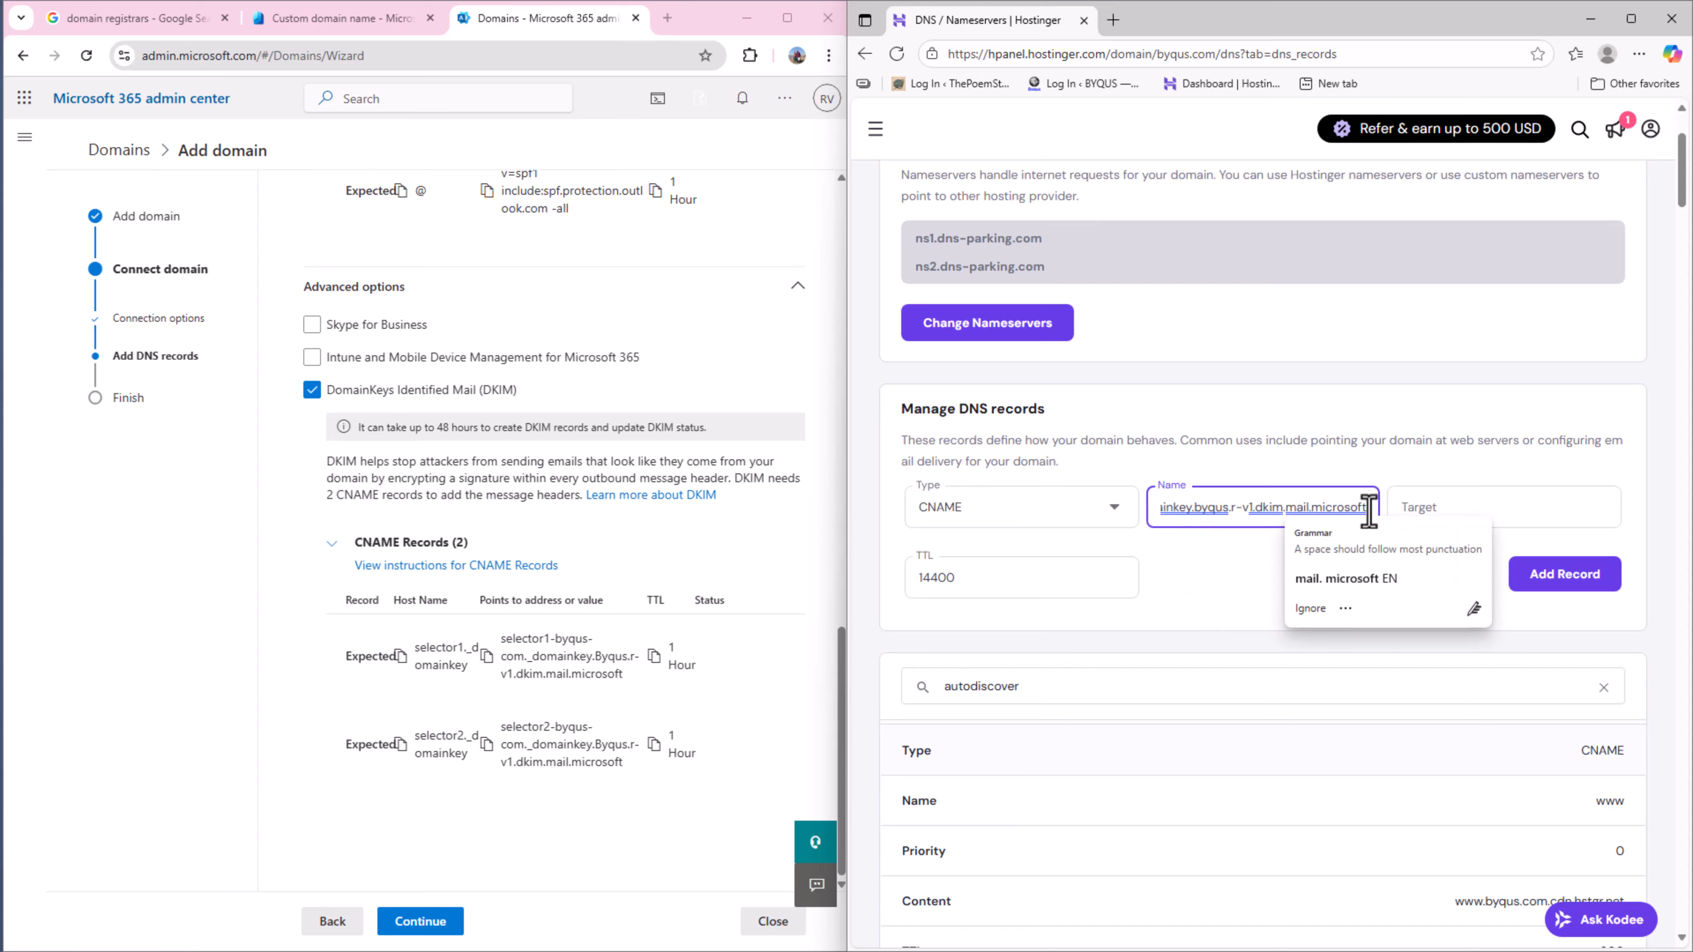
drag(1368, 512, 1241, 519)
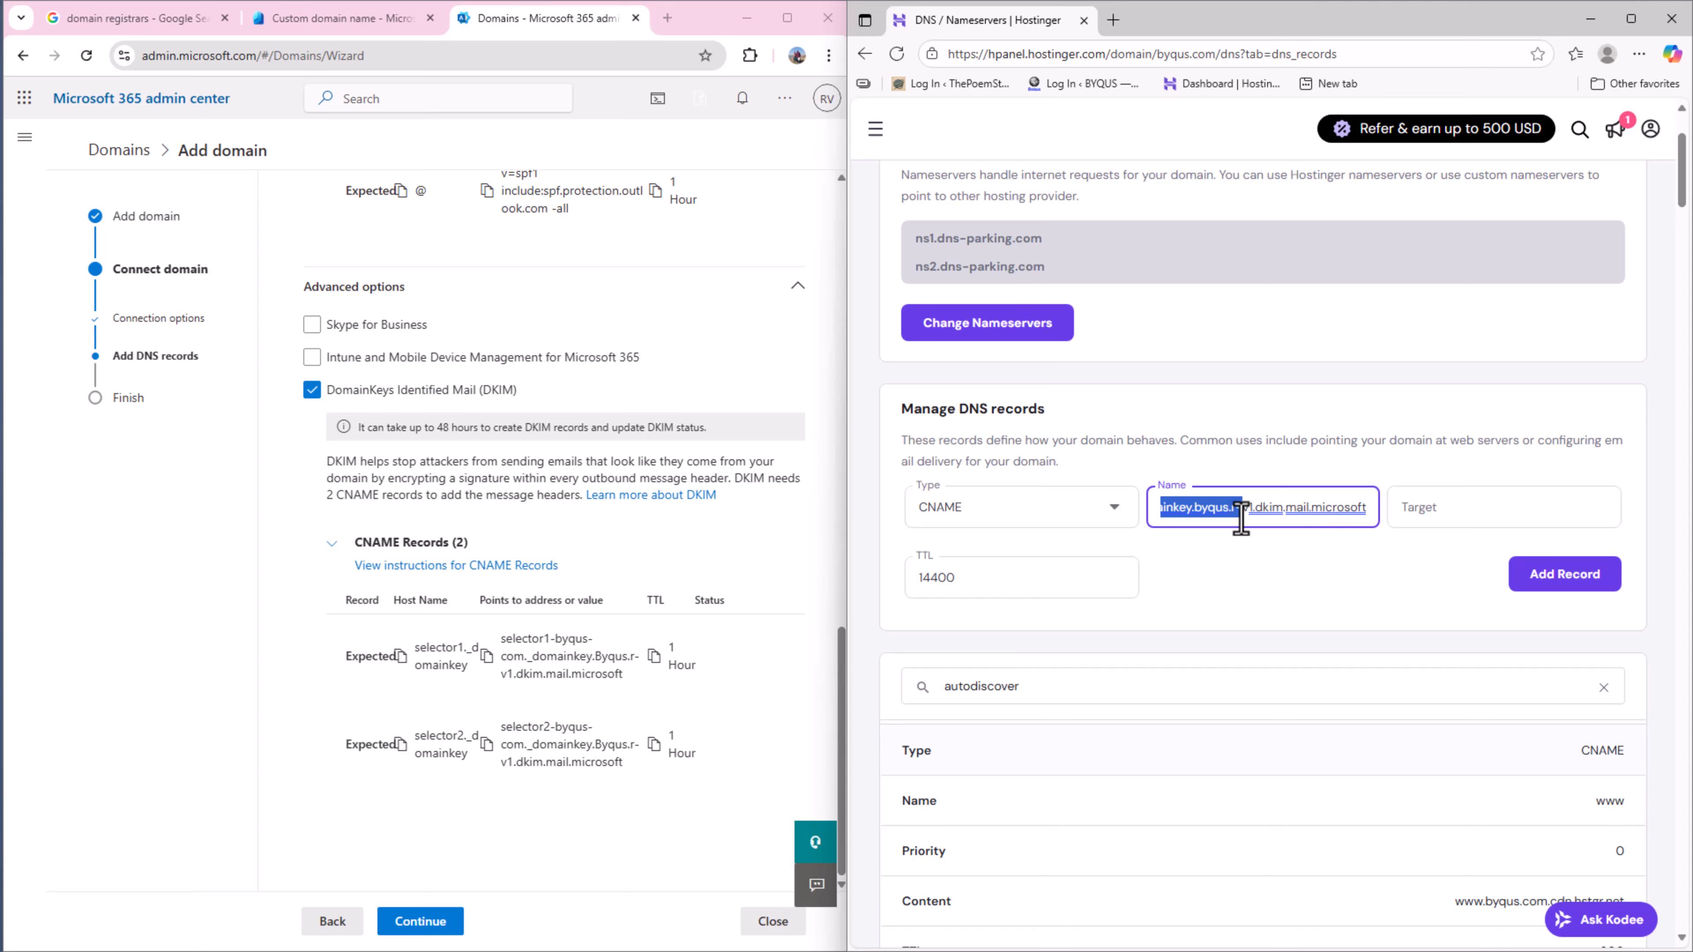
drag(1279, 527, 1388, 547)
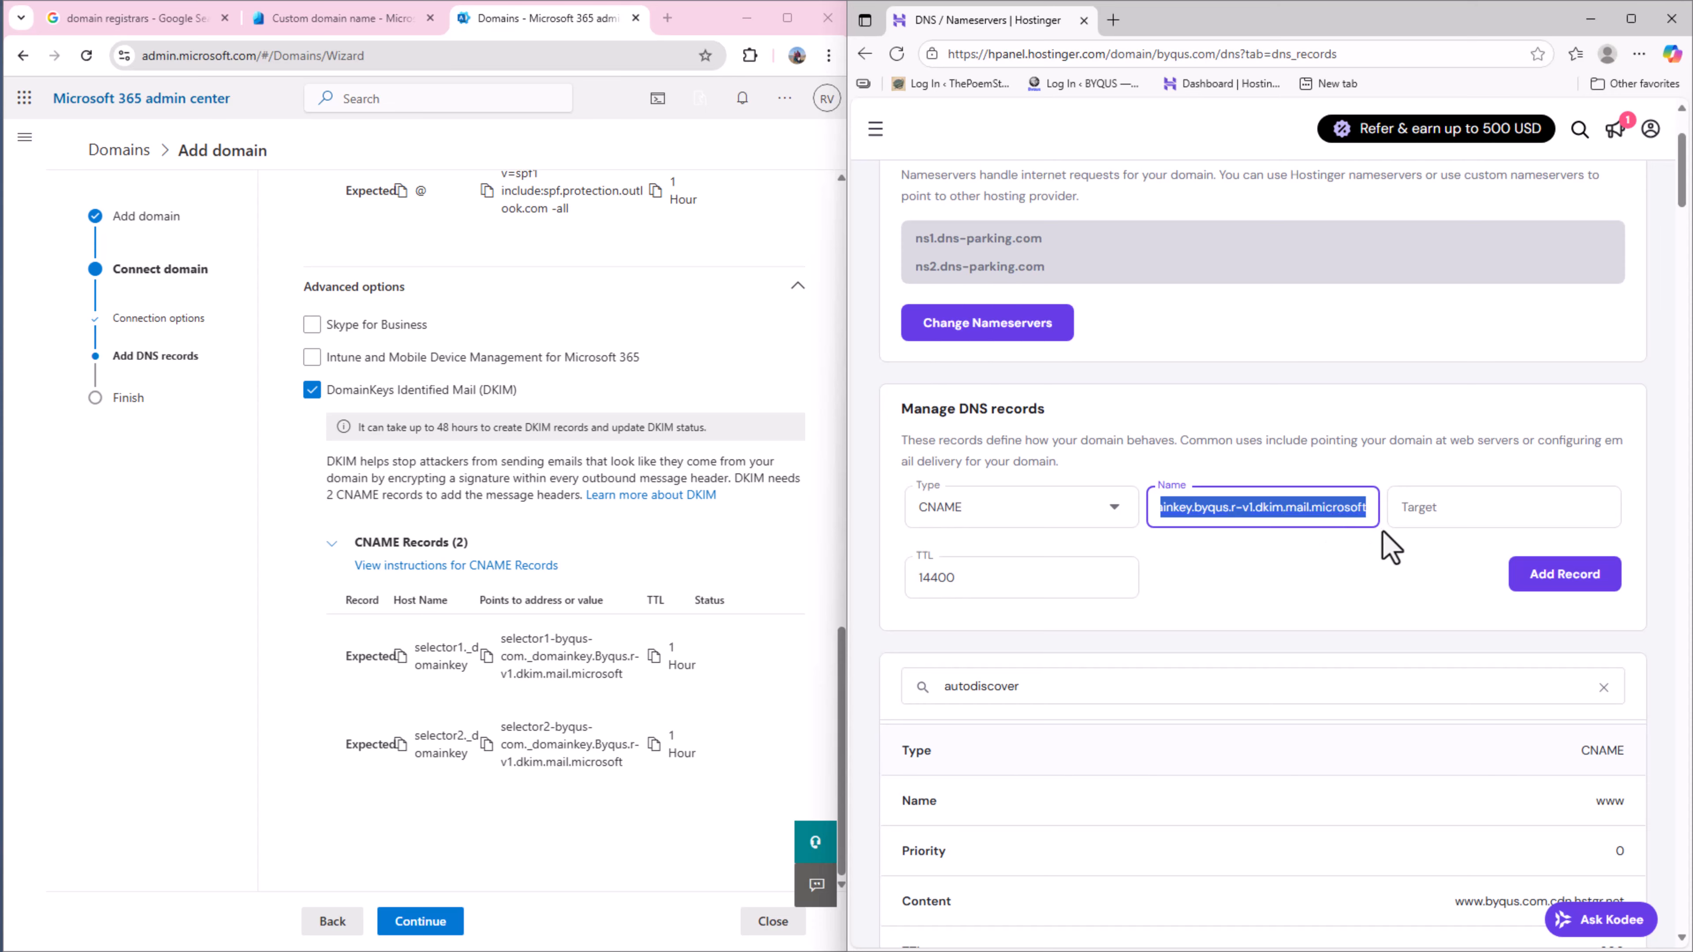
click(1363, 517)
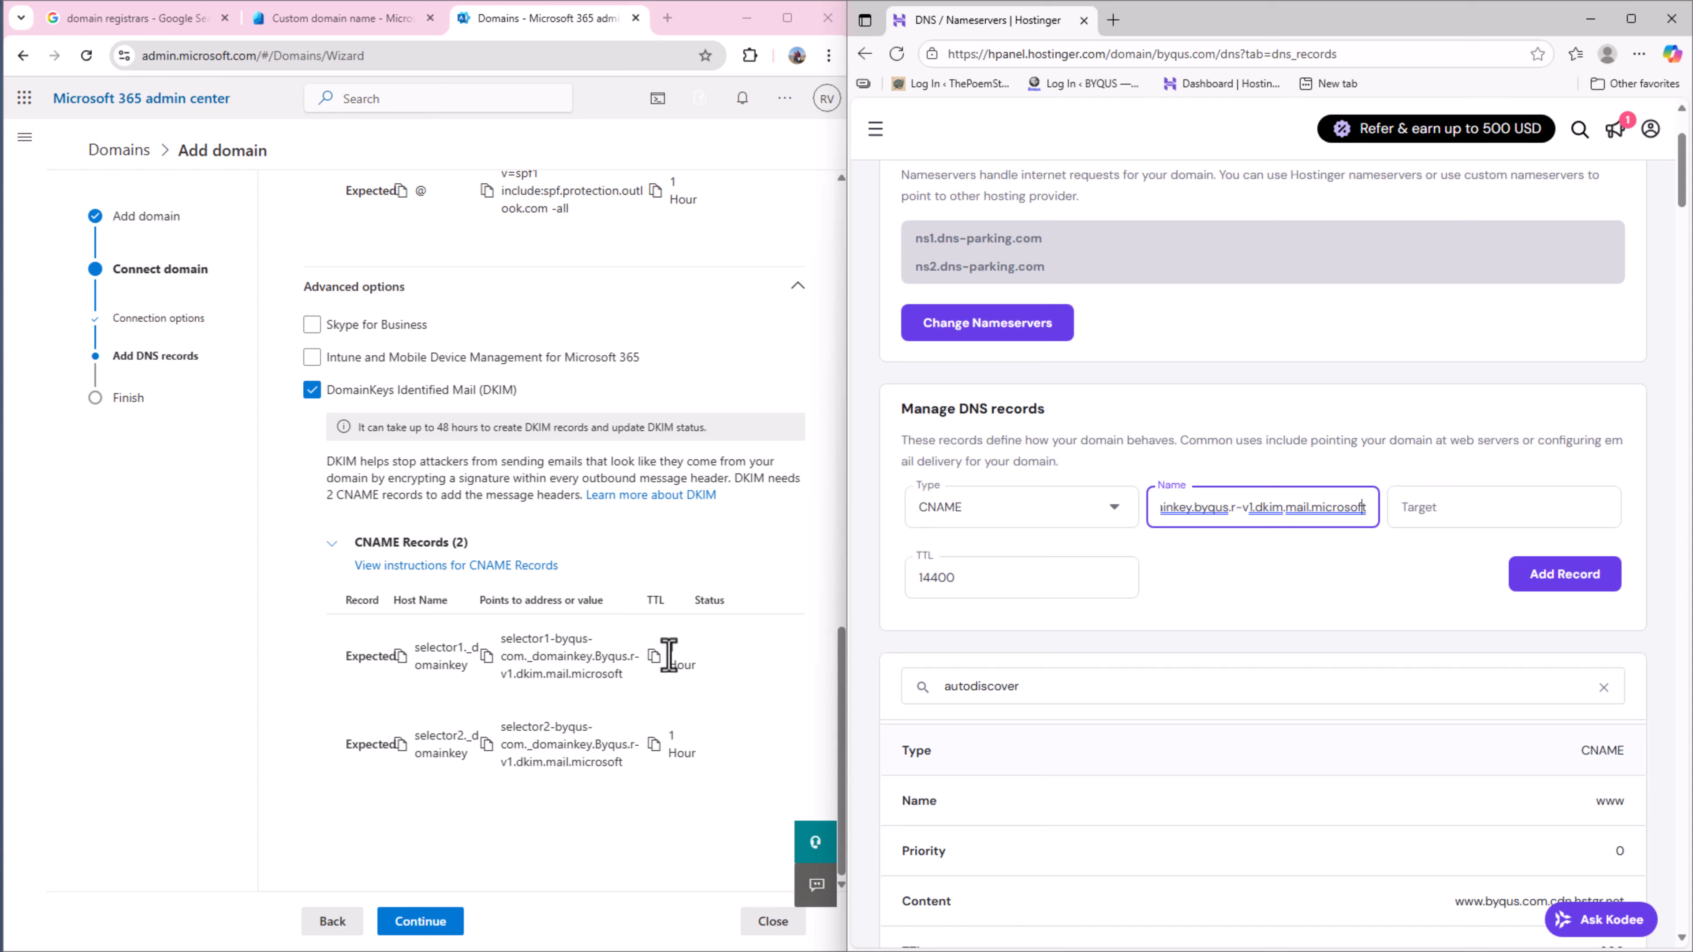
Copy the first DKIM host name from the Microsoft 365 admin center and set the CNAME record's name to selector1._domainkey.
click(487, 657)
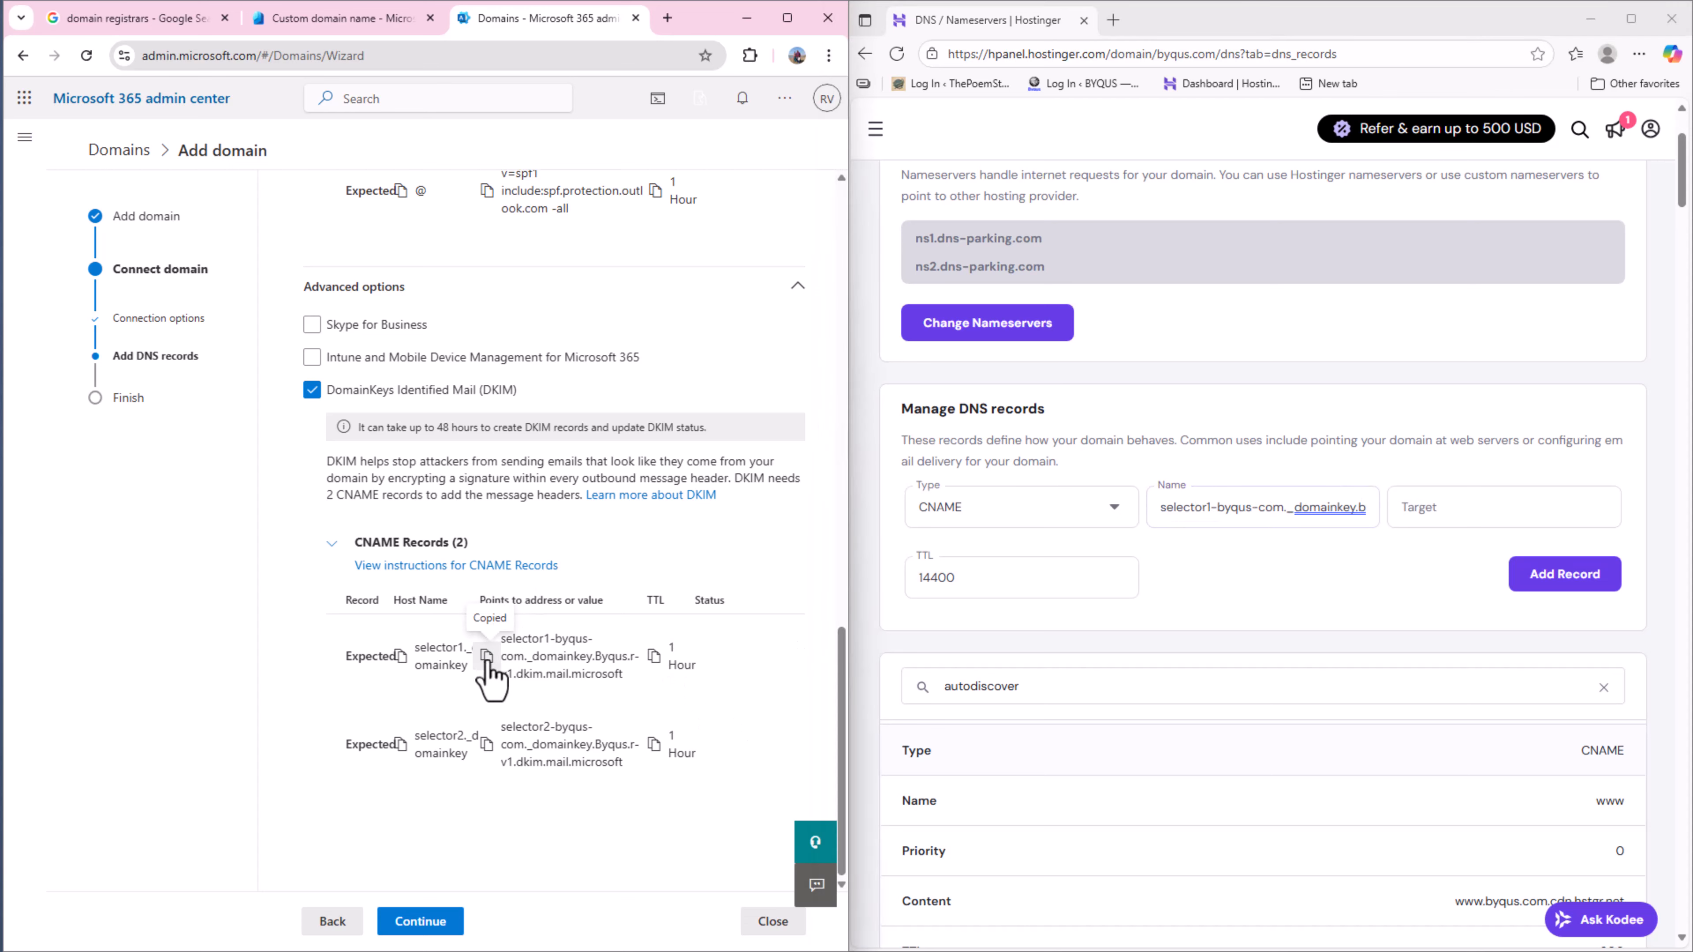
double_click(1179, 507)
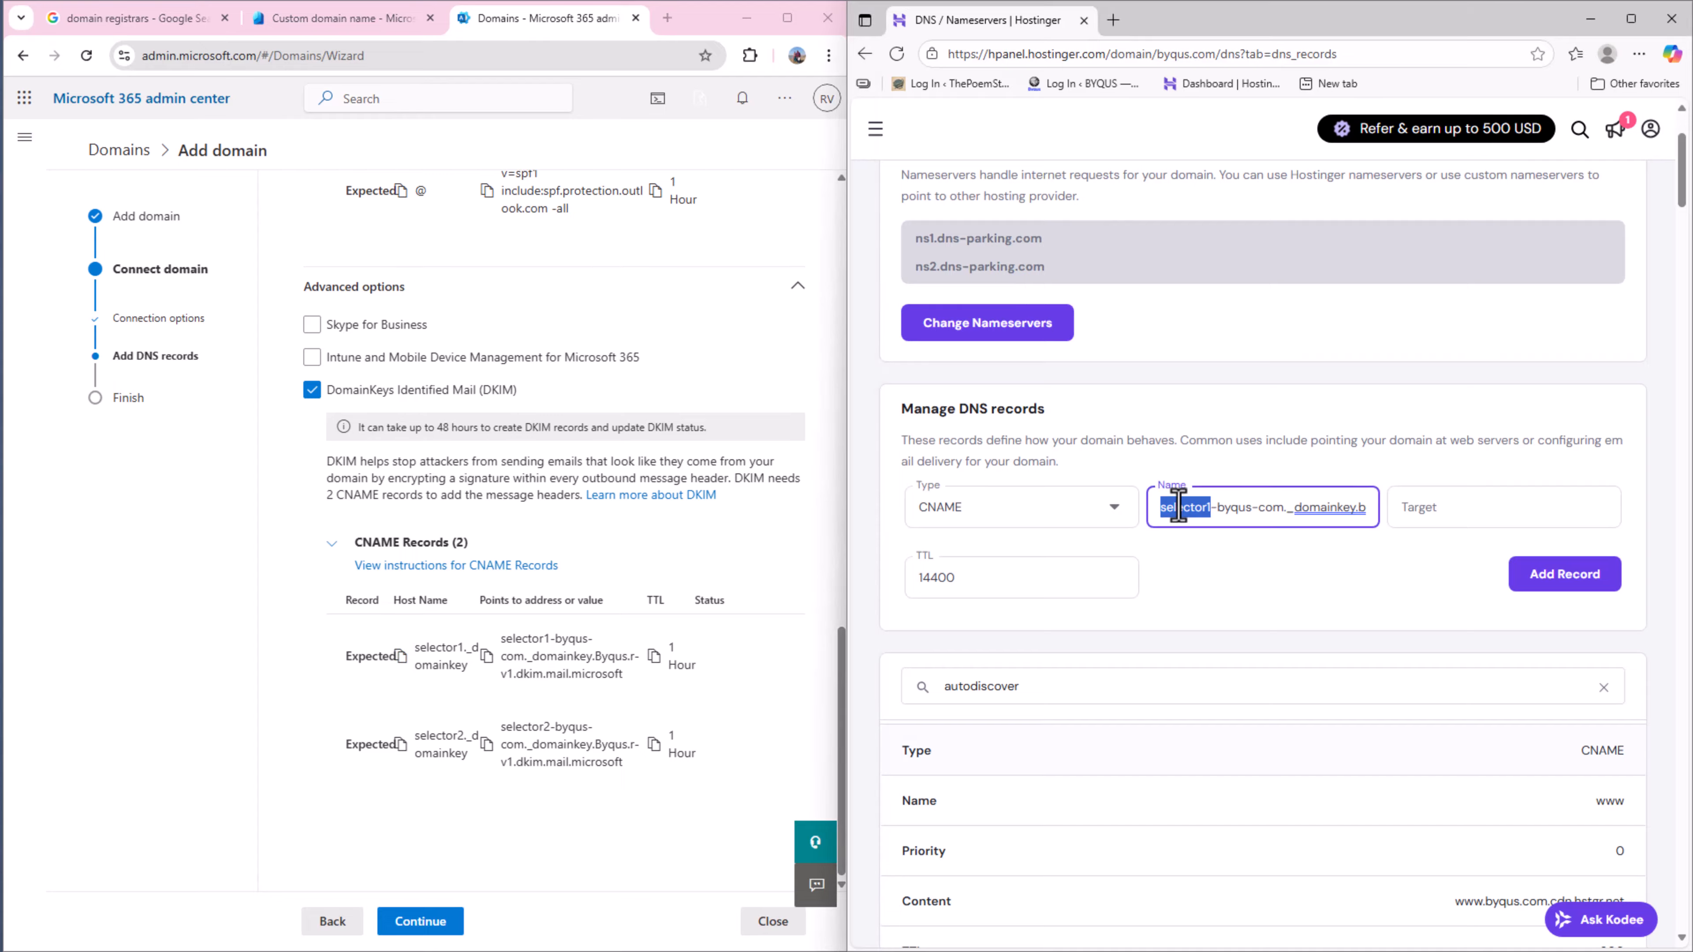
key(ctrl+a)
key(ctrl+v)
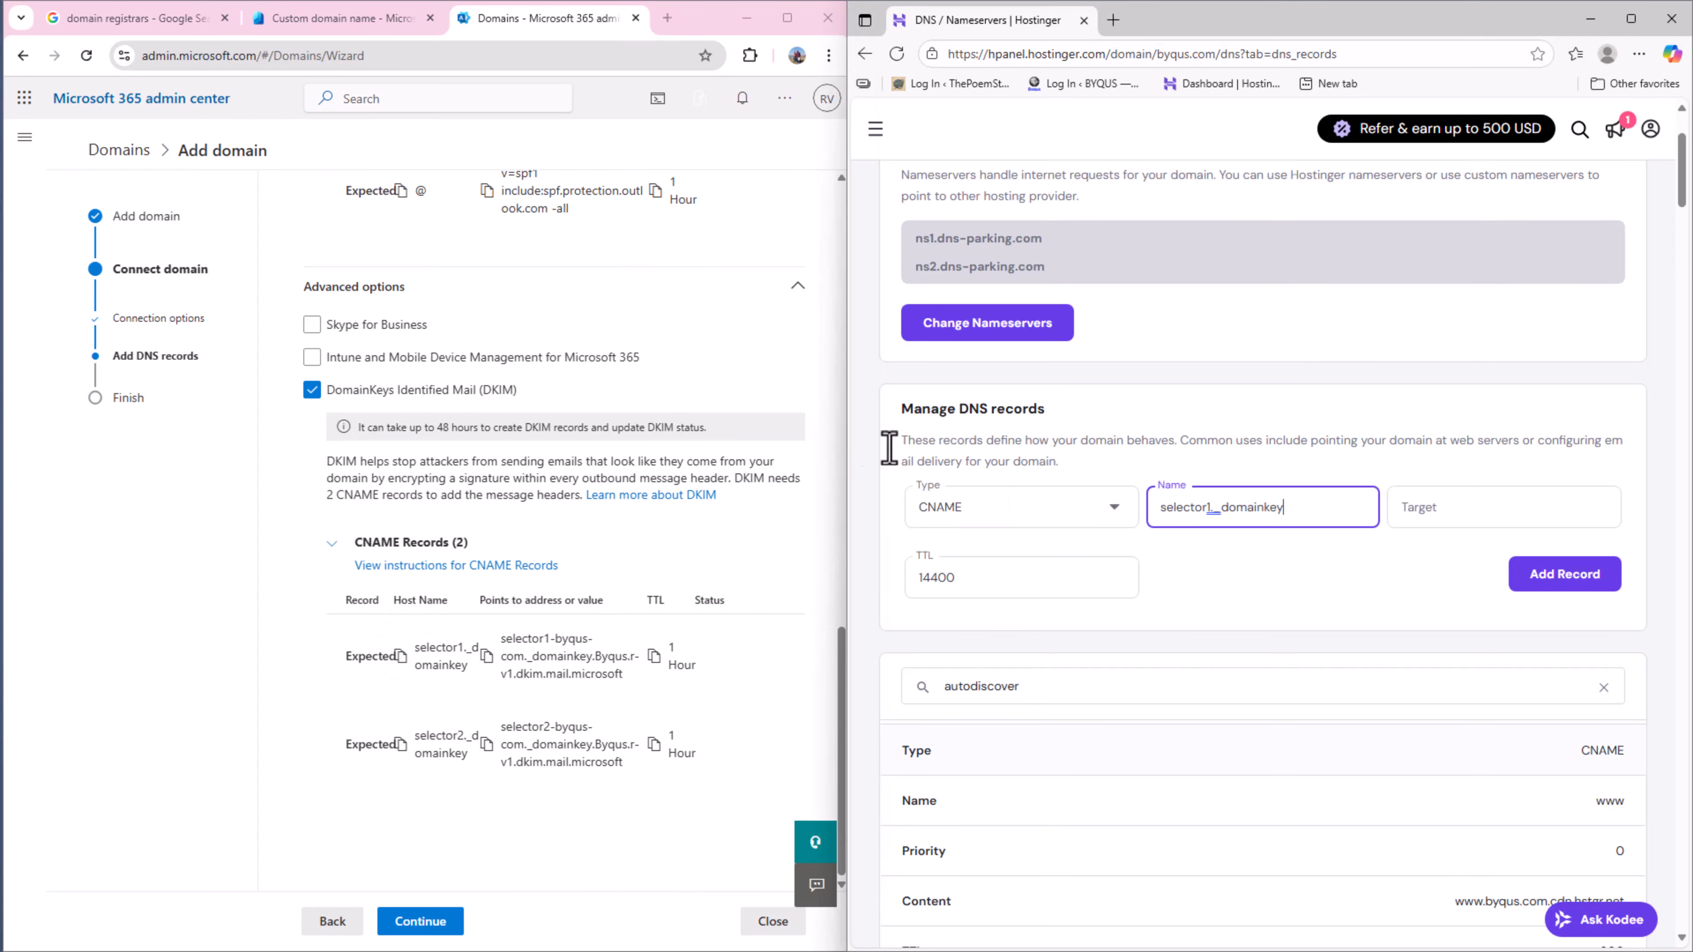
Rearrange the two browser windows side by side, giving the Hostinger DNS page more width while keeping the Microsoft 365 DKIM records in view.
click(100, 657)
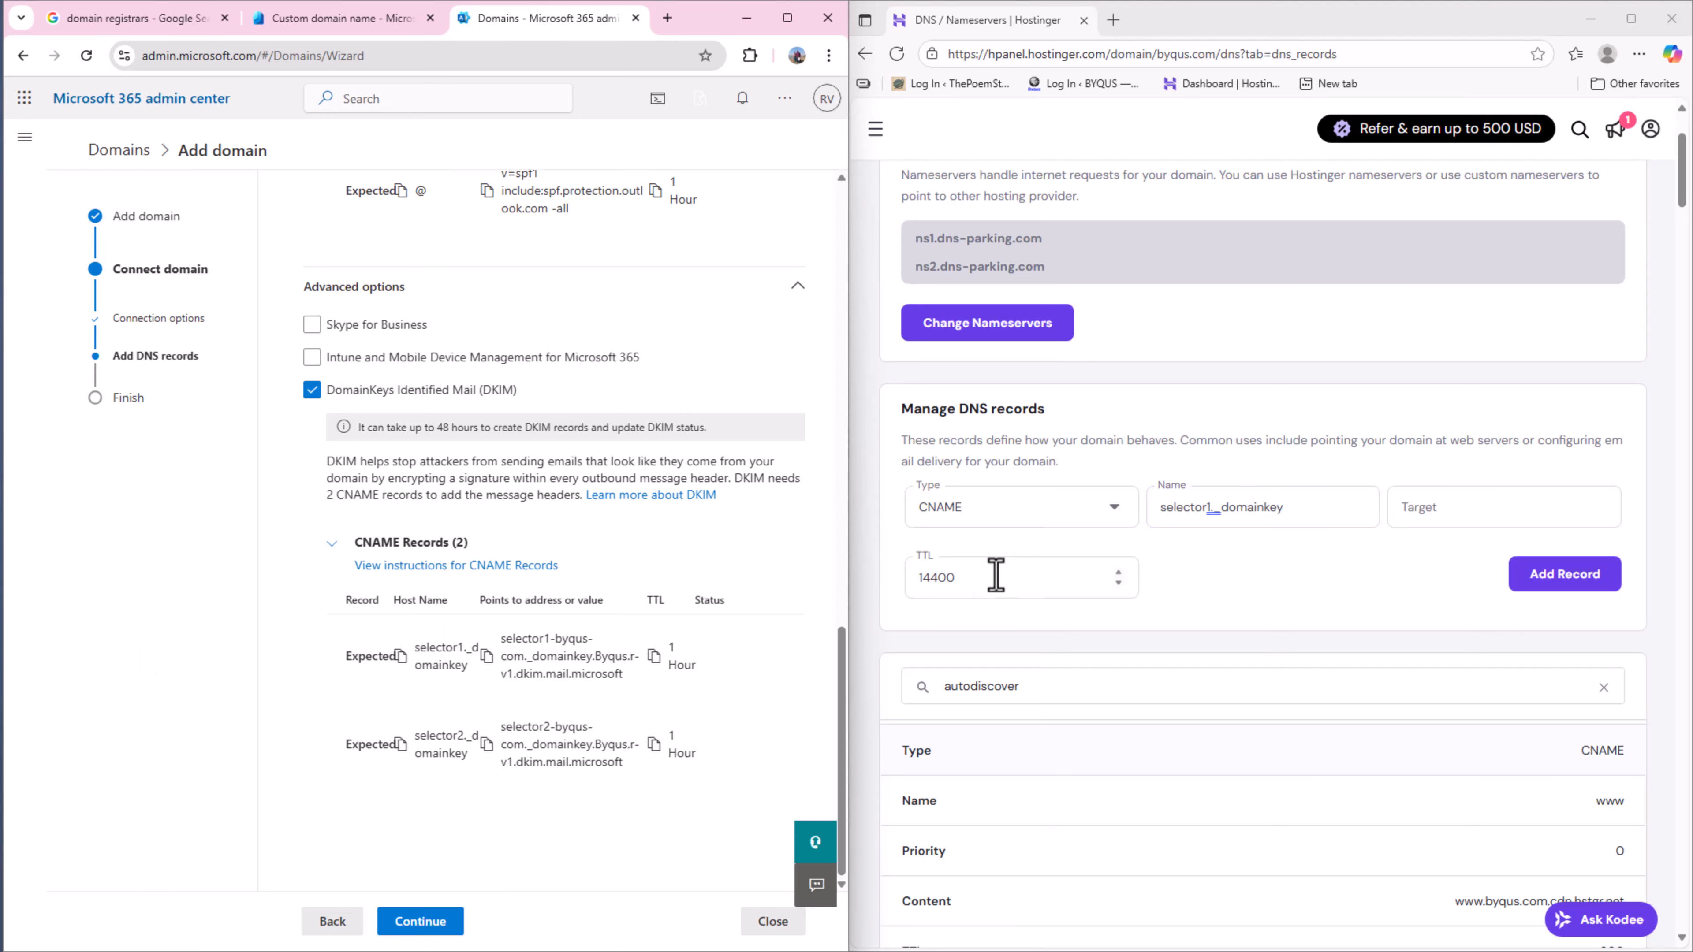
mouse_move(850, 558)
drag(848, 558, 1065, 549)
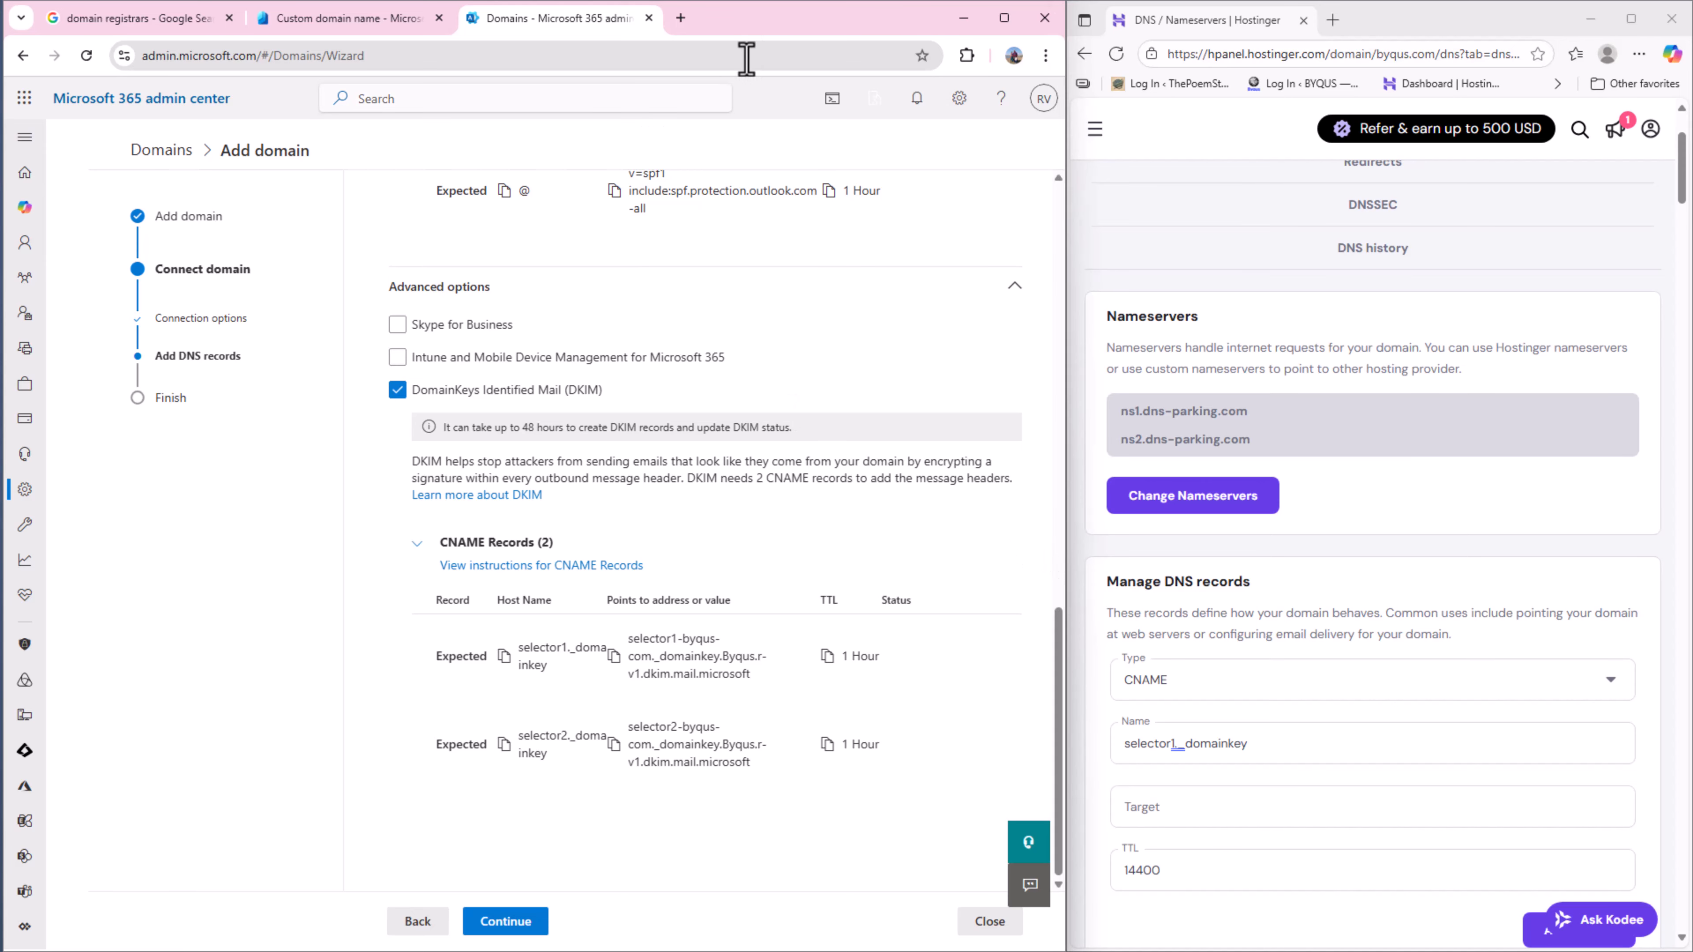
drag(753, 33, 414, 72)
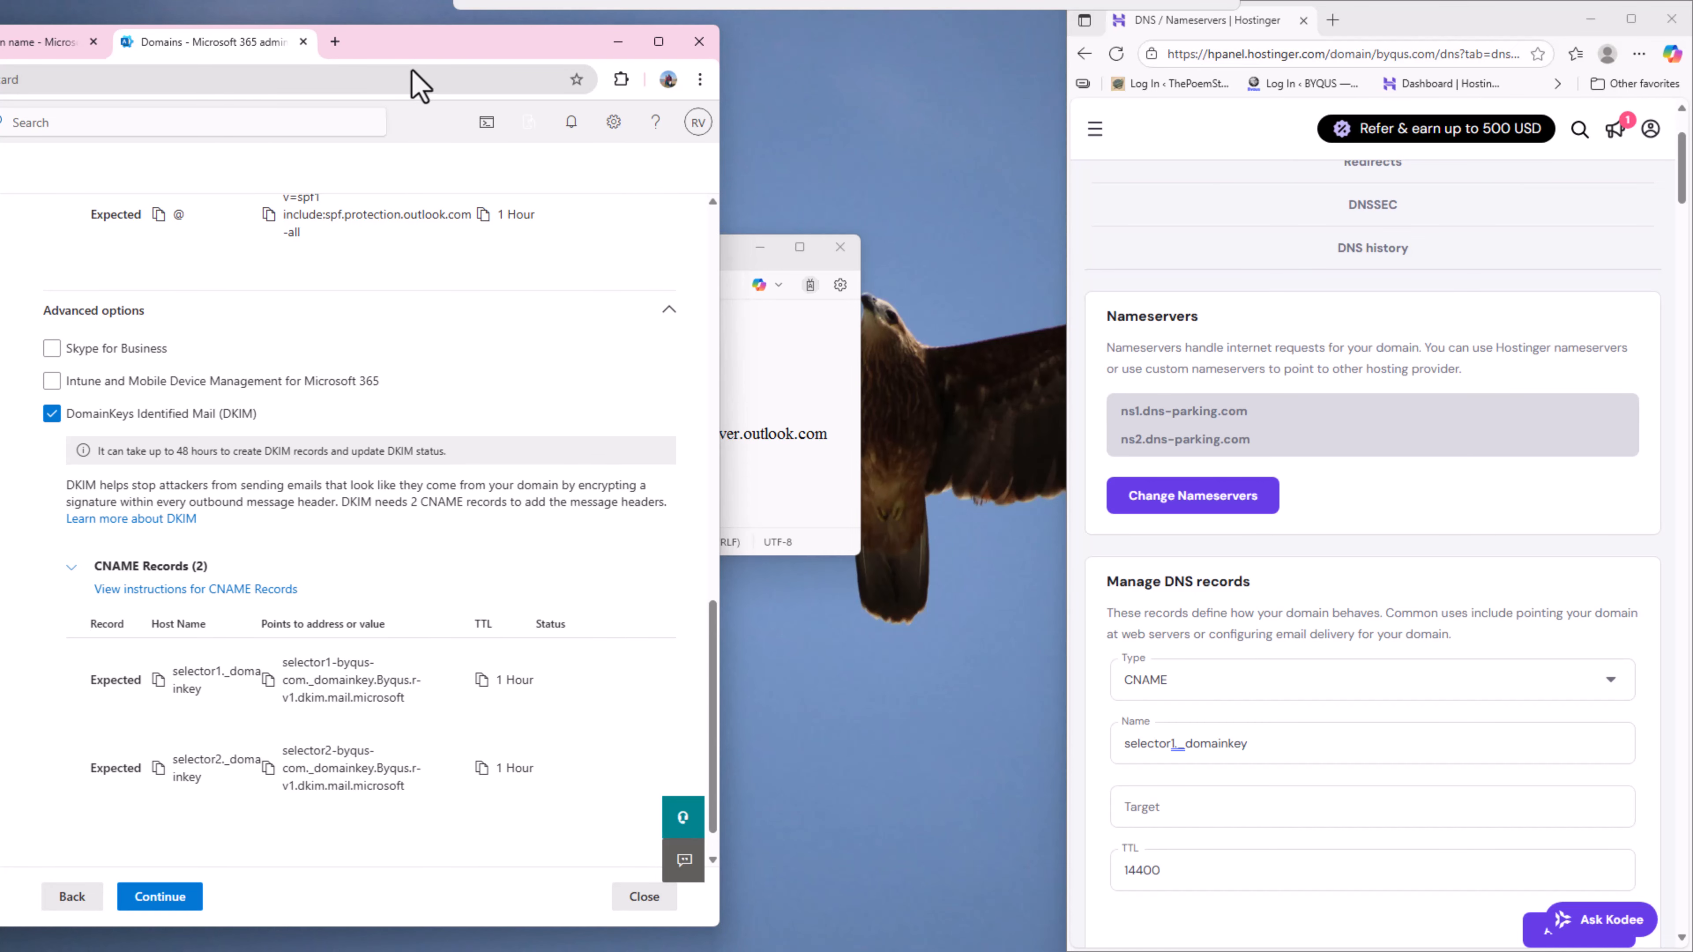
click(1069, 399)
drag(1063, 398, 720, 450)
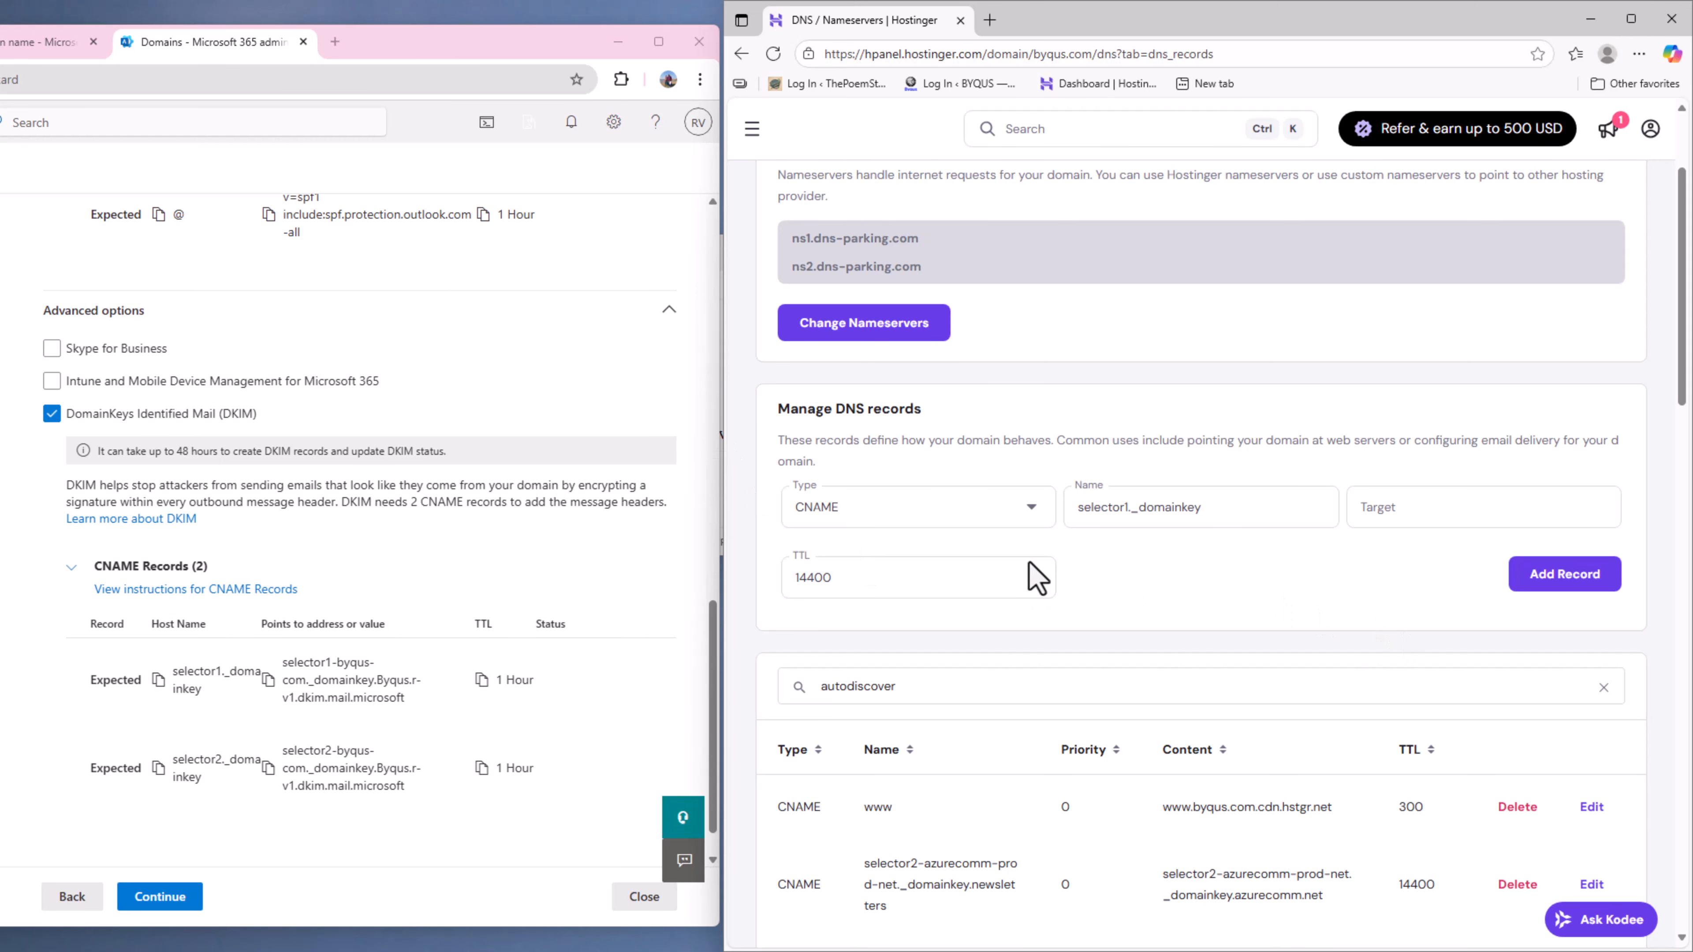
Re-enter the CNAME record's name with the full domain, as selector1._domainkey.byqus.com.
click(158, 681)
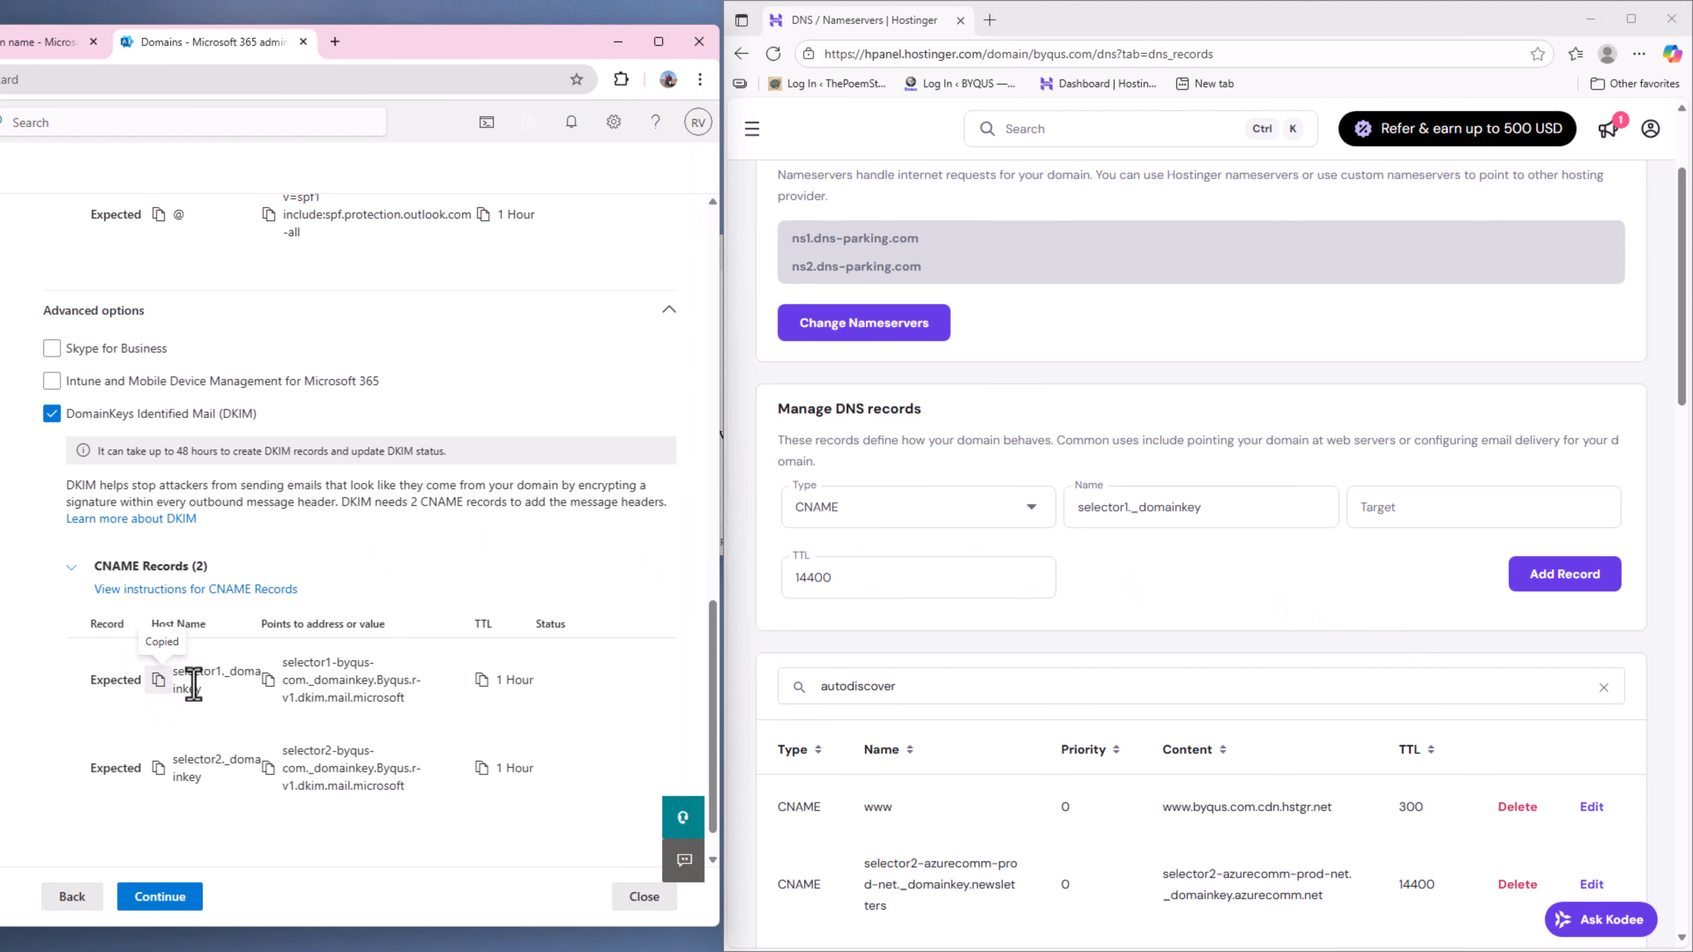
triple_click(1220, 507)
key(ctrl+v)
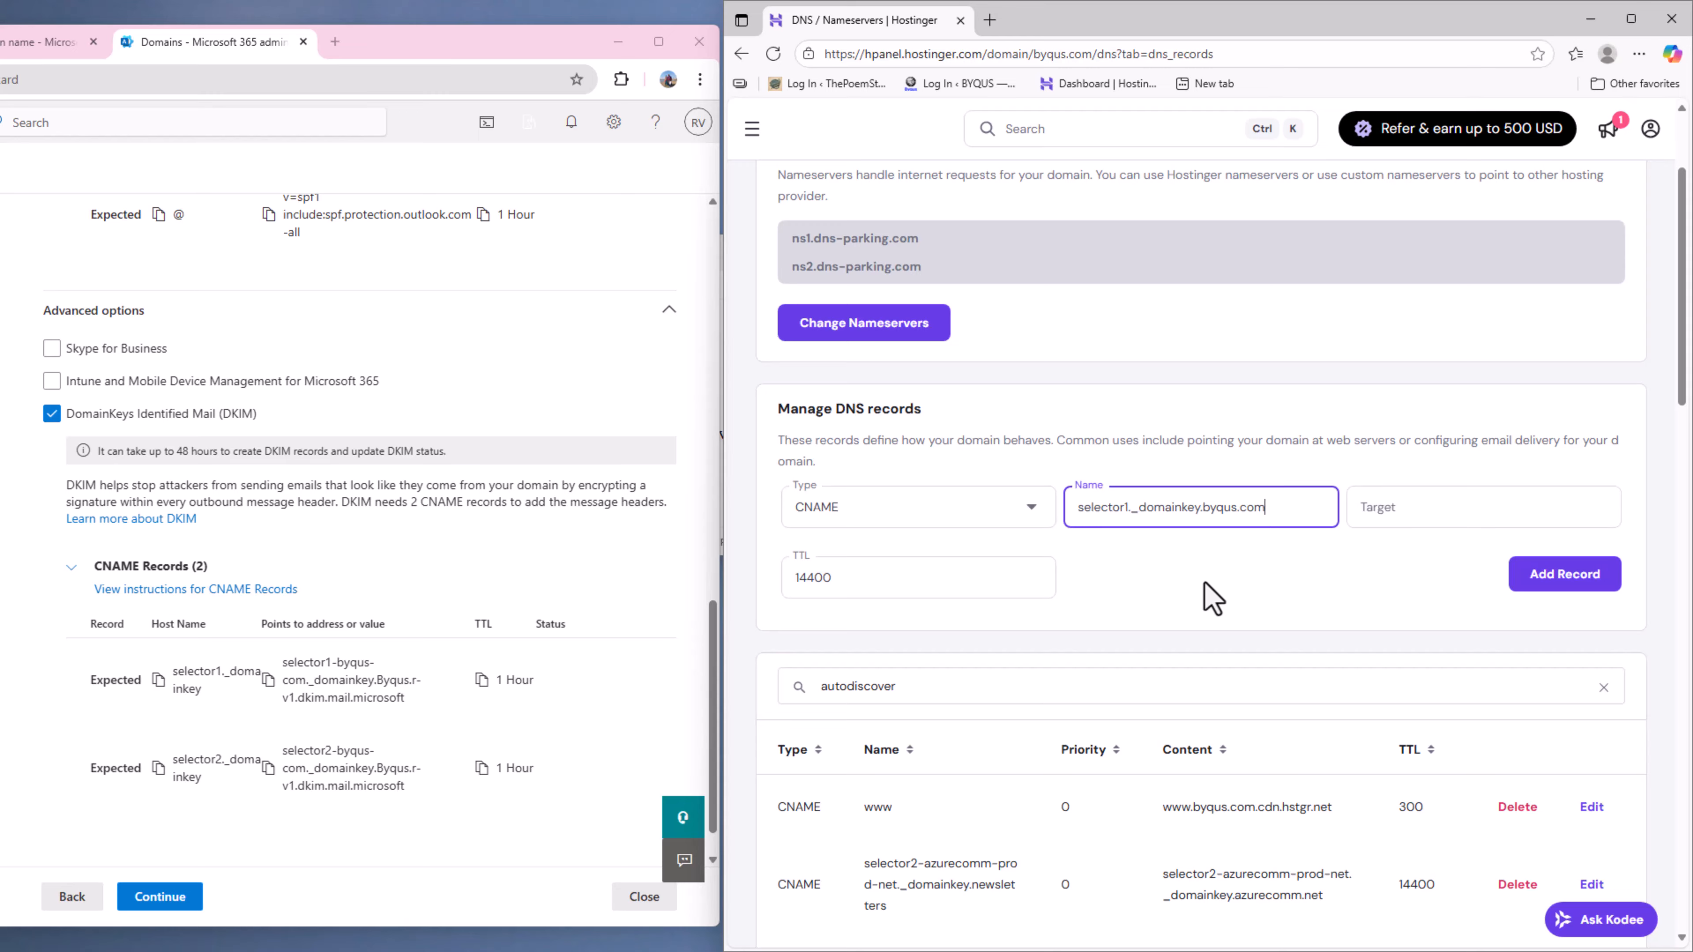
Compare the full record name with the autodiscover.byqus.com example in the byqus.com note, and minimize the note.
key(alt+Tab)
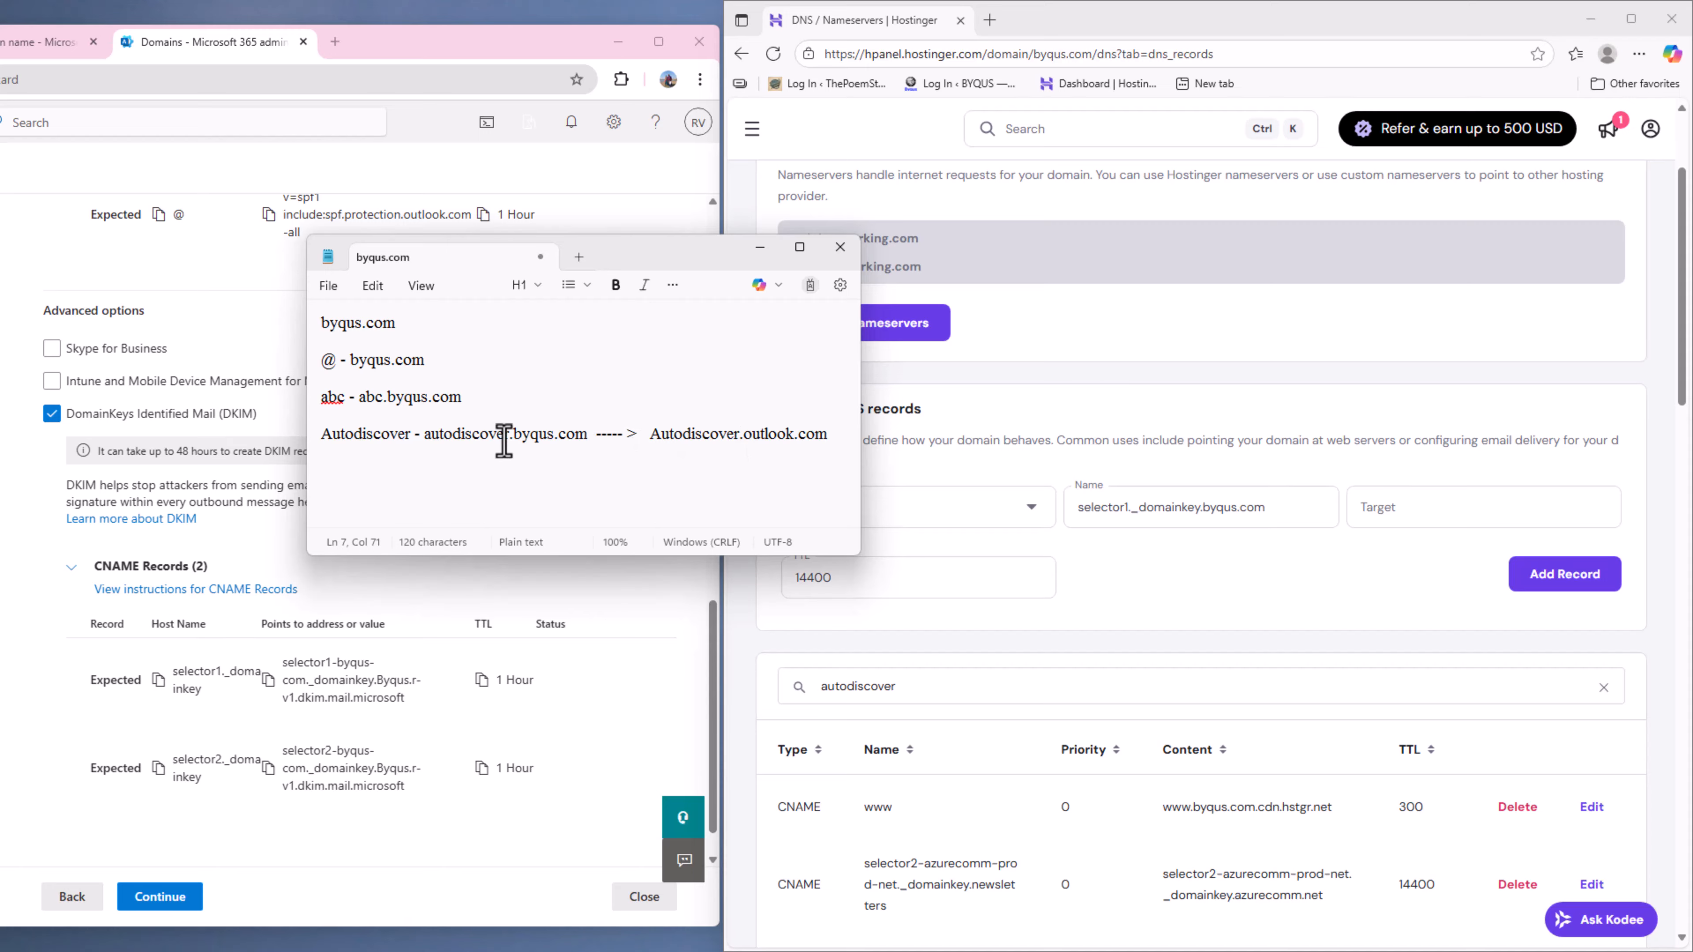
drag(513, 435, 572, 435)
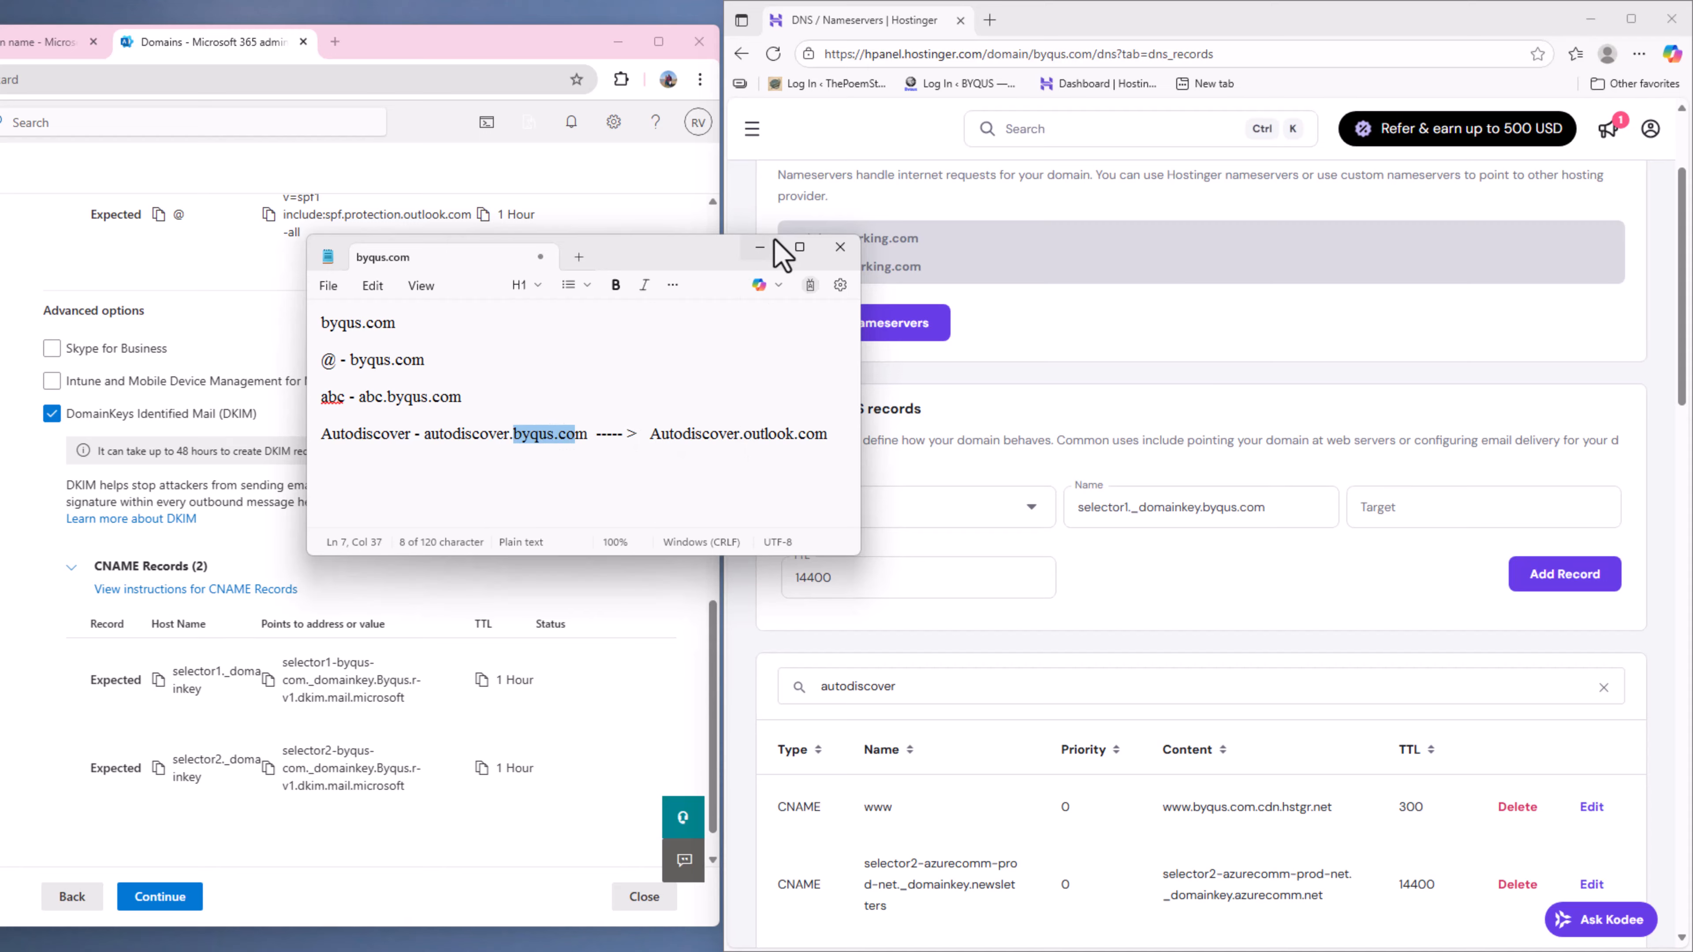
click(760, 247)
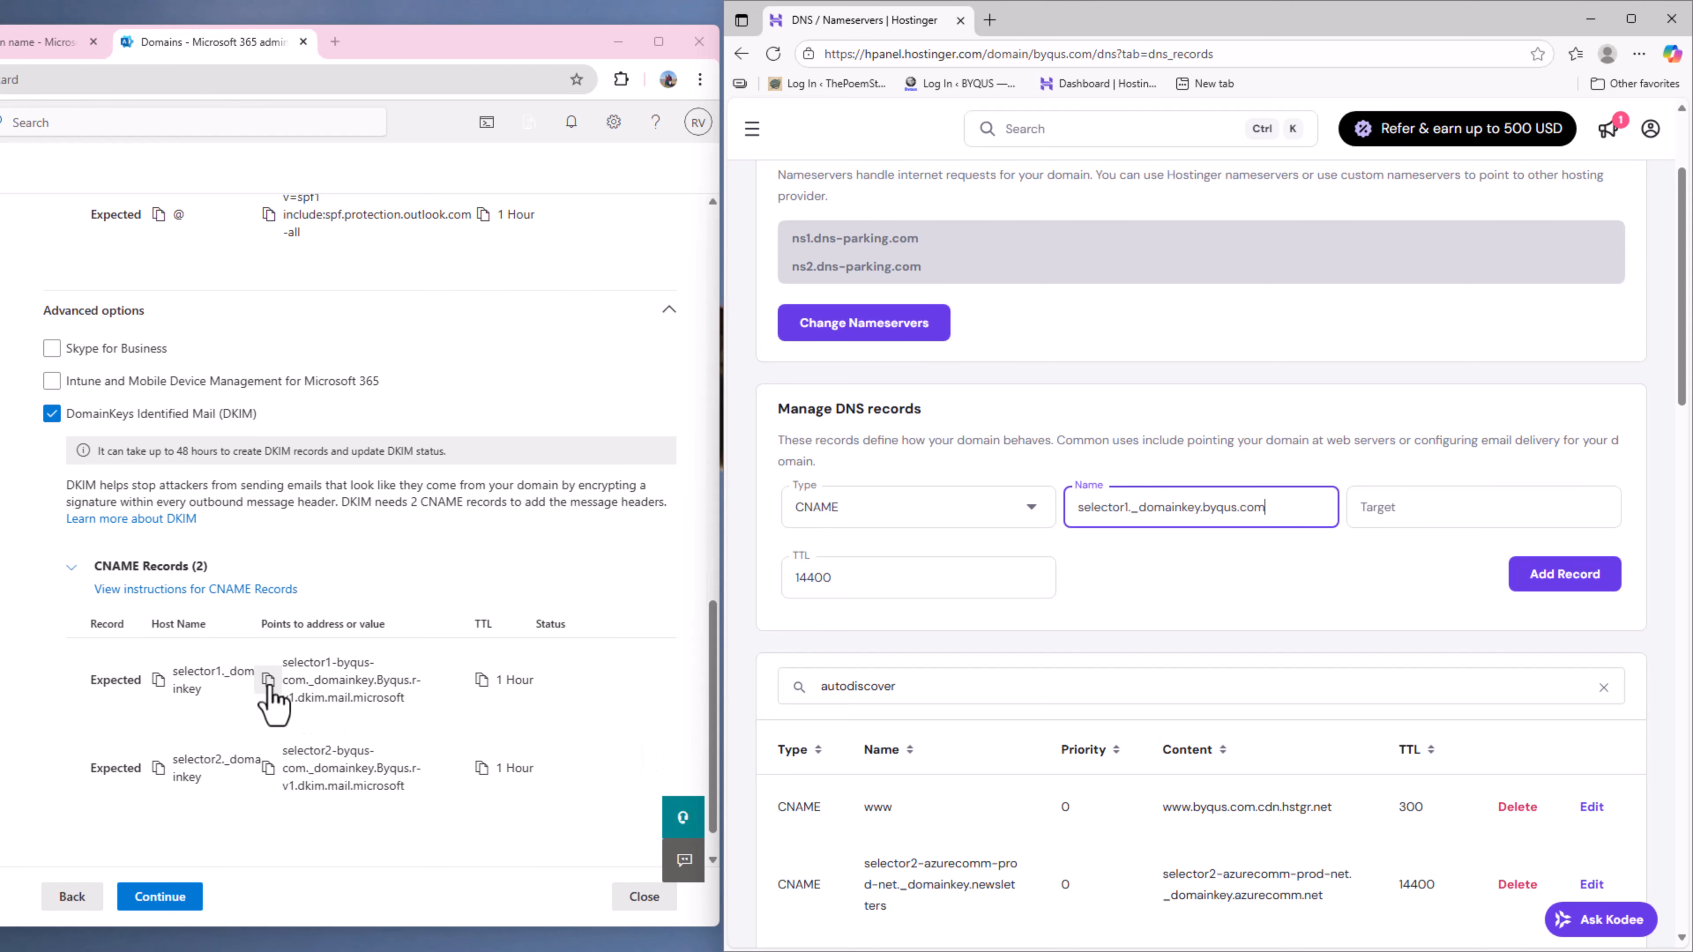
Paste selector1-byqus-com._domainkey.Byqus.r-v1.dkim.mail.microsoft as the CNAME record's target, set its TTL to 3600 and add the record.
click(1379, 510)
key(ctrl+v)
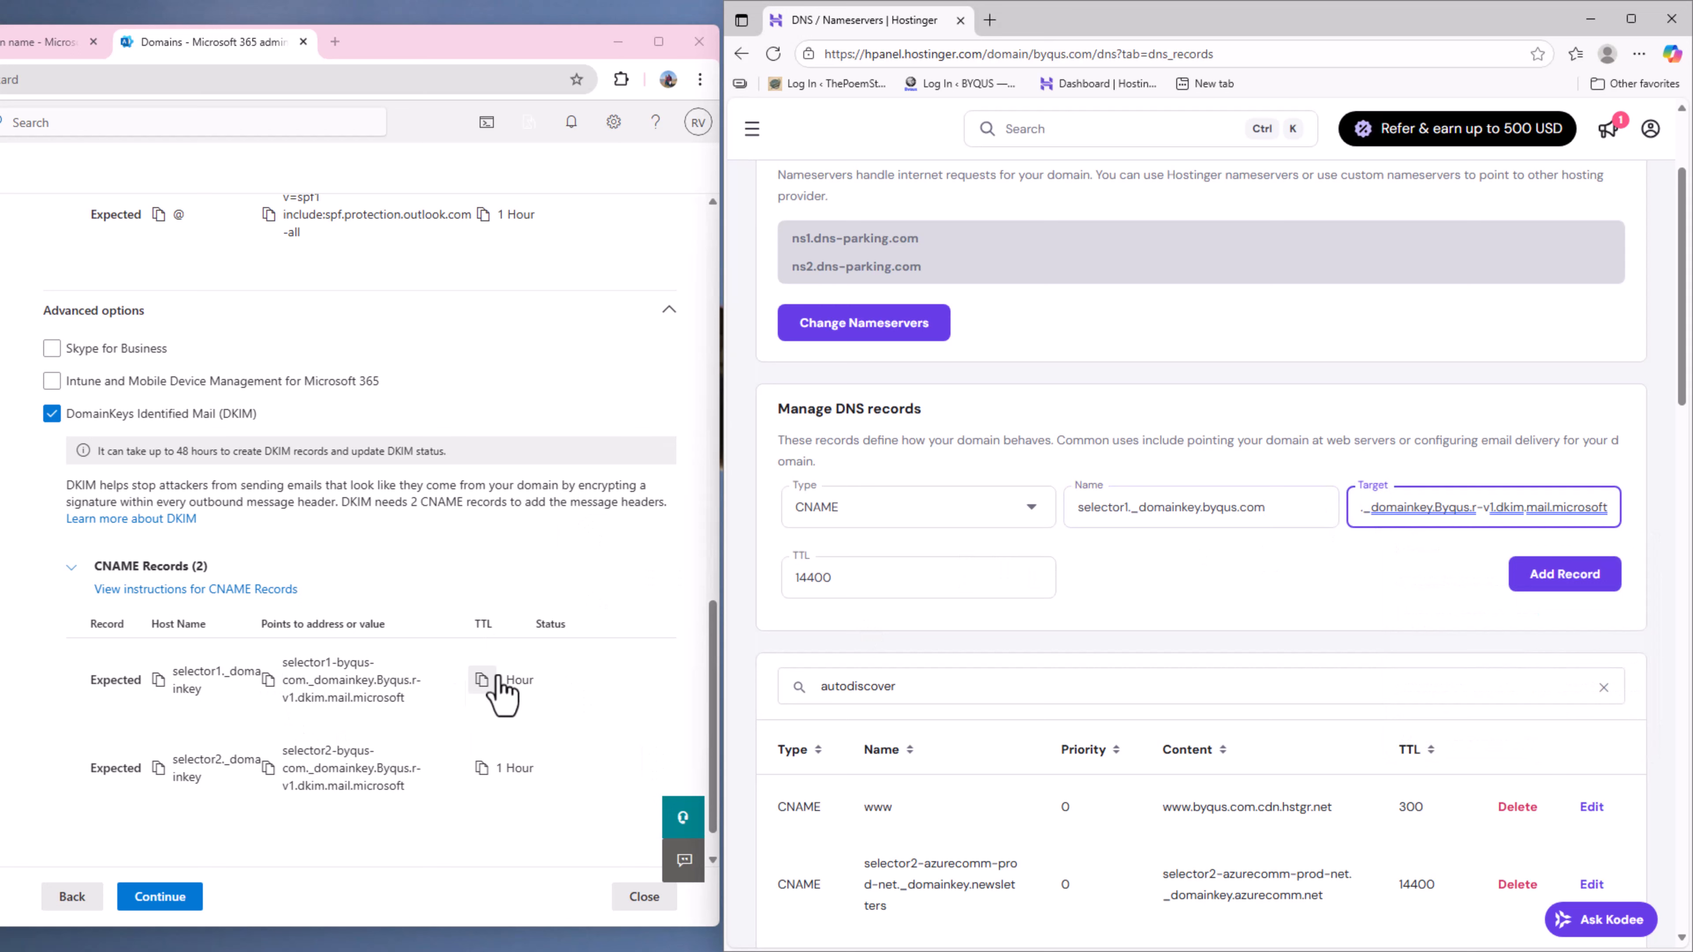
double_click(963, 572)
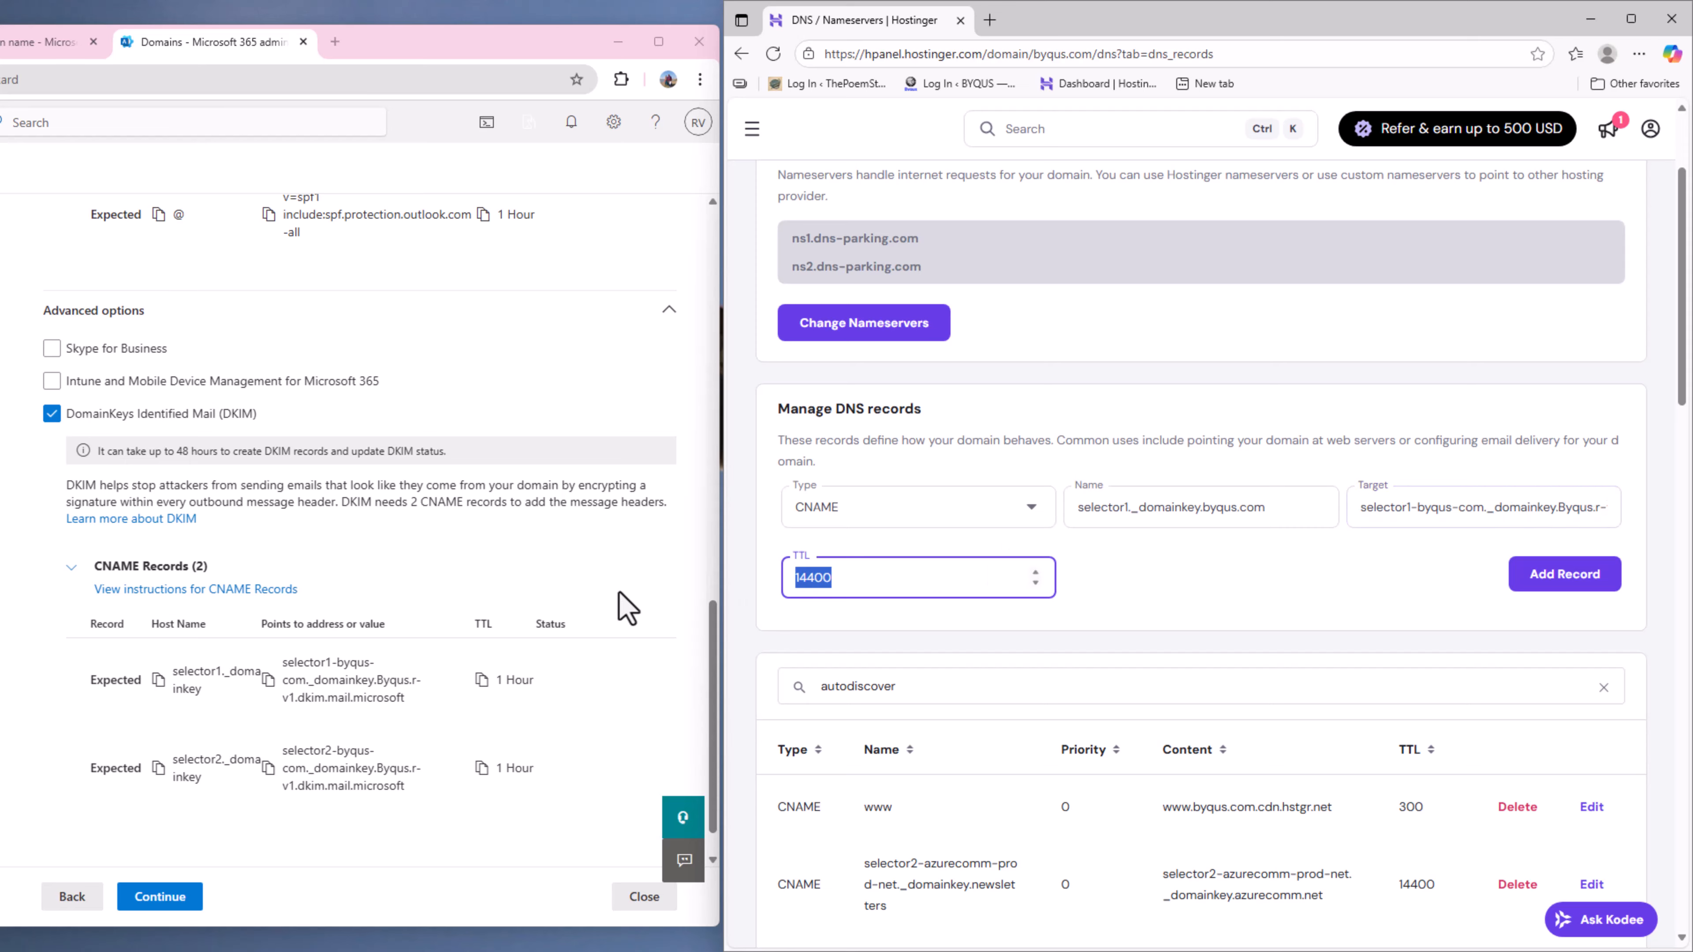
text(3600)
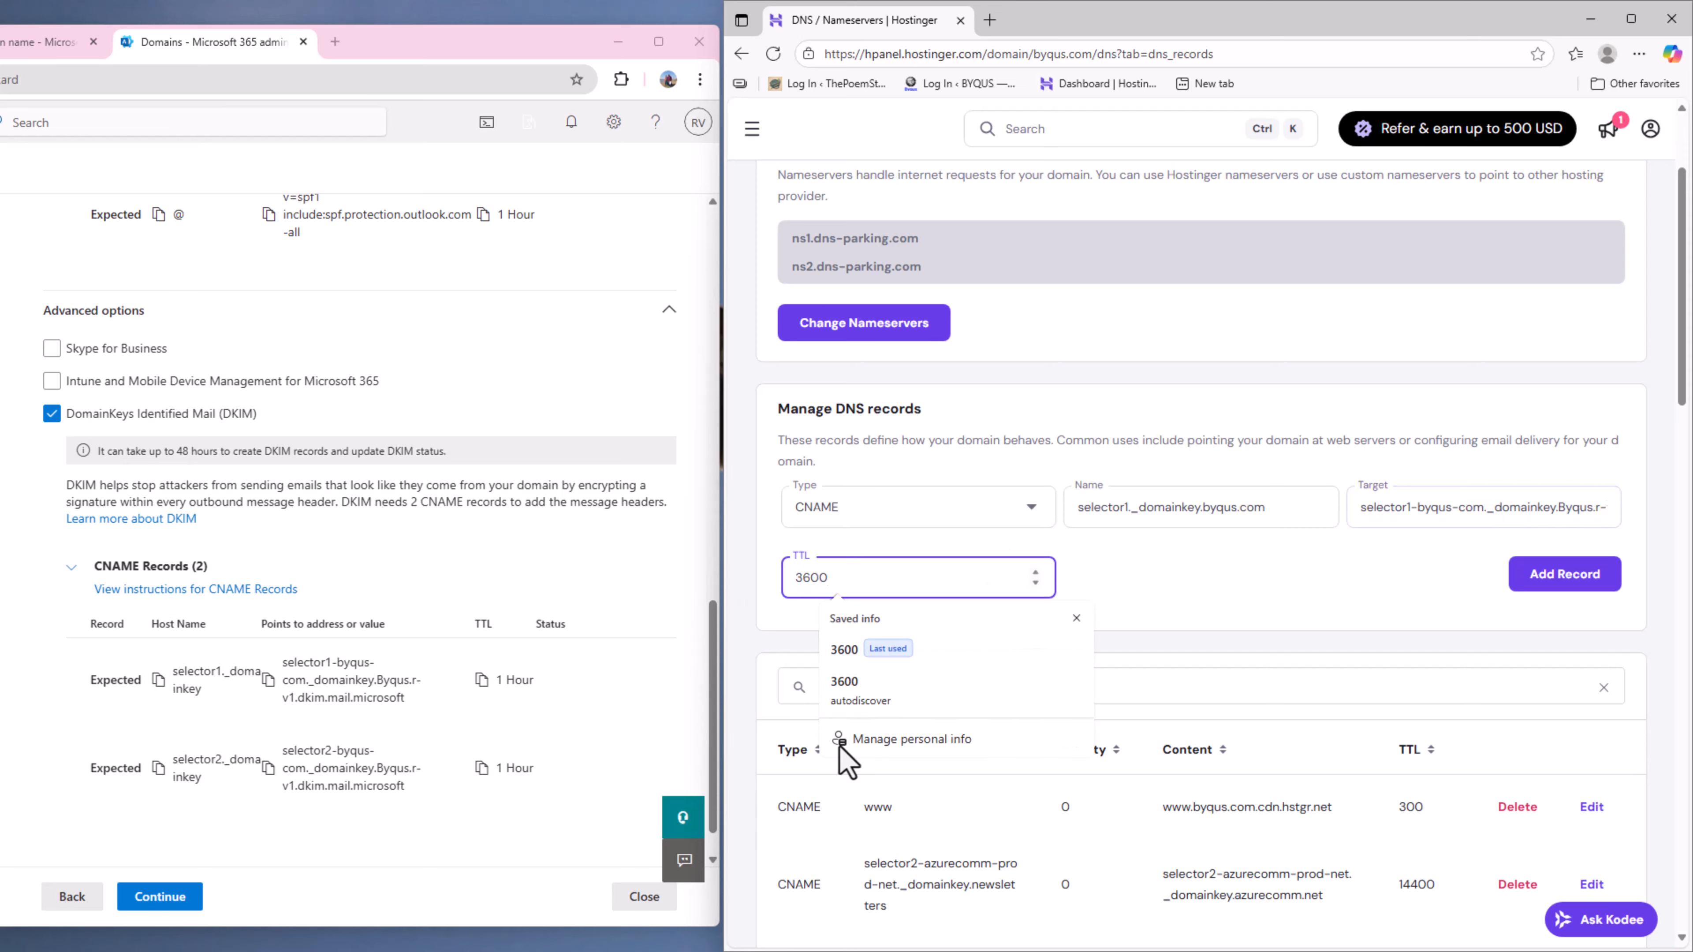
click(1159, 588)
click(1533, 584)
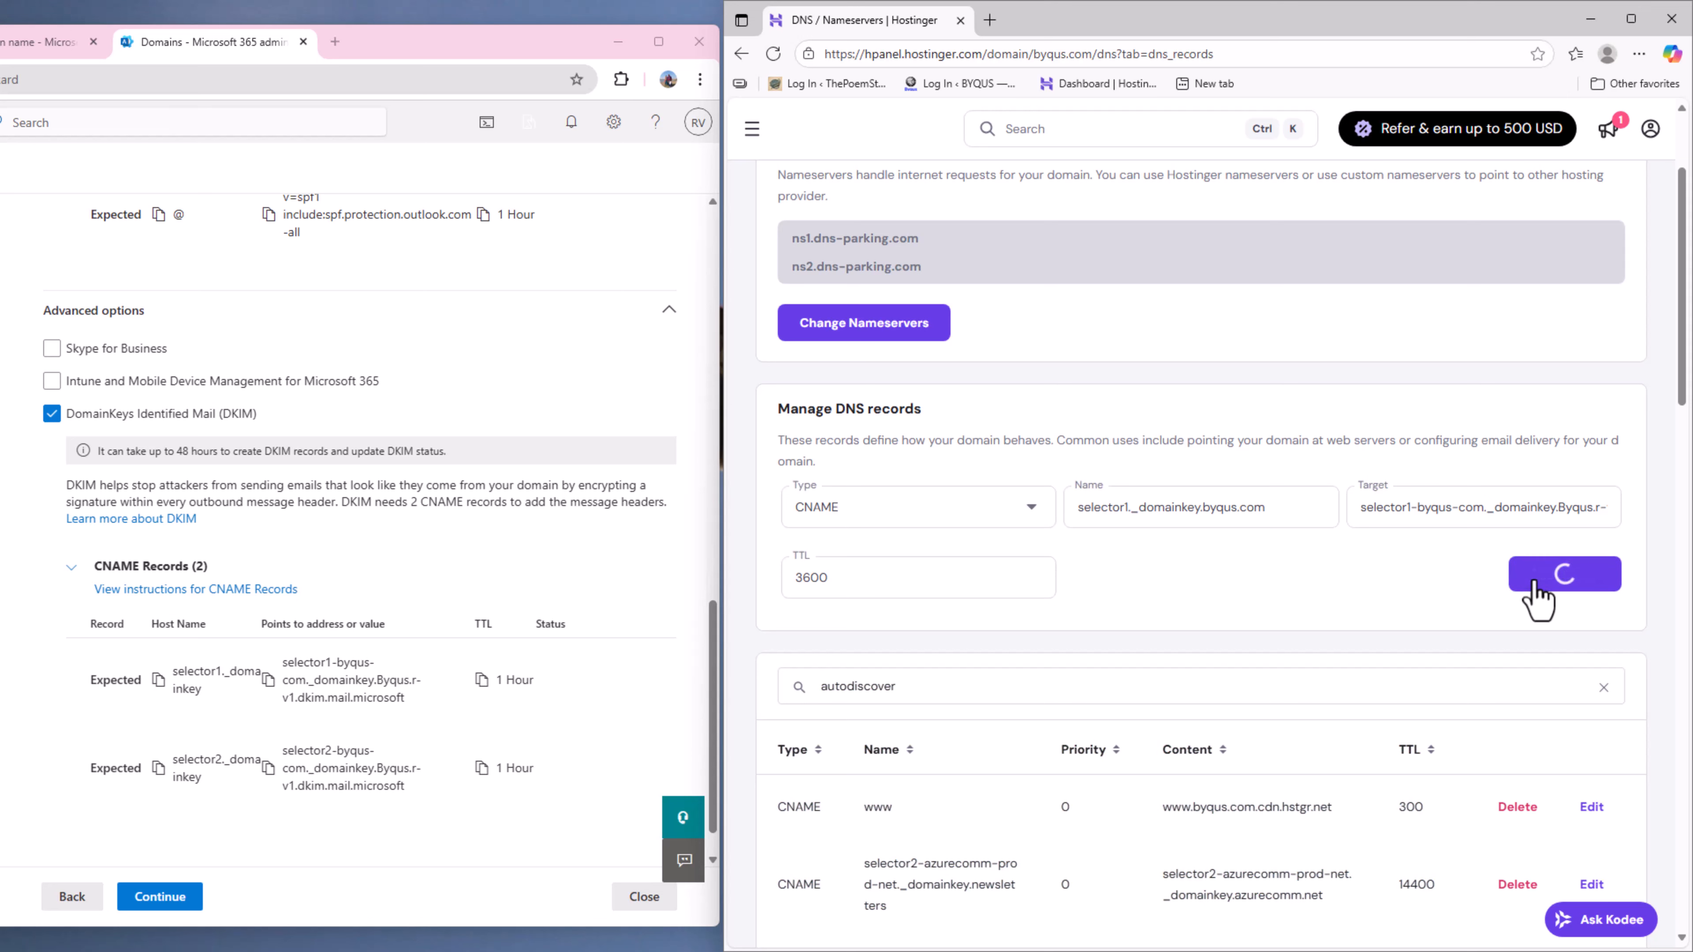
Prepare a second Hostinger CNAME record with the name selector2._domainkey copied from the Microsoft 365 DKIM records.
click(902, 528)
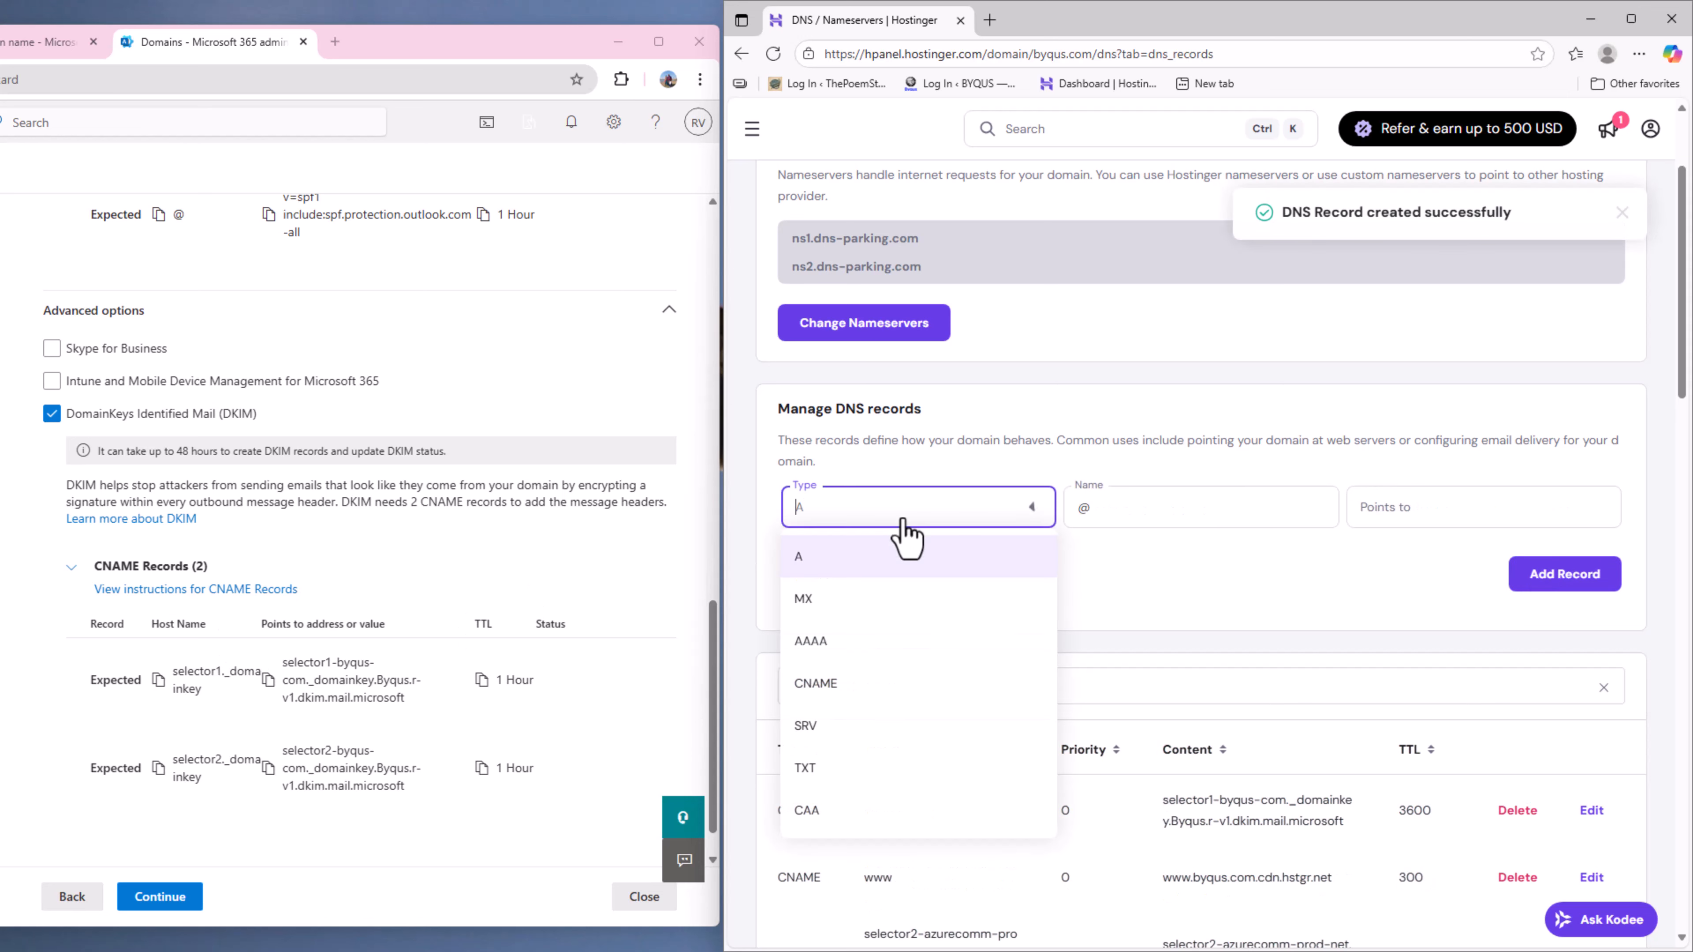
click(862, 691)
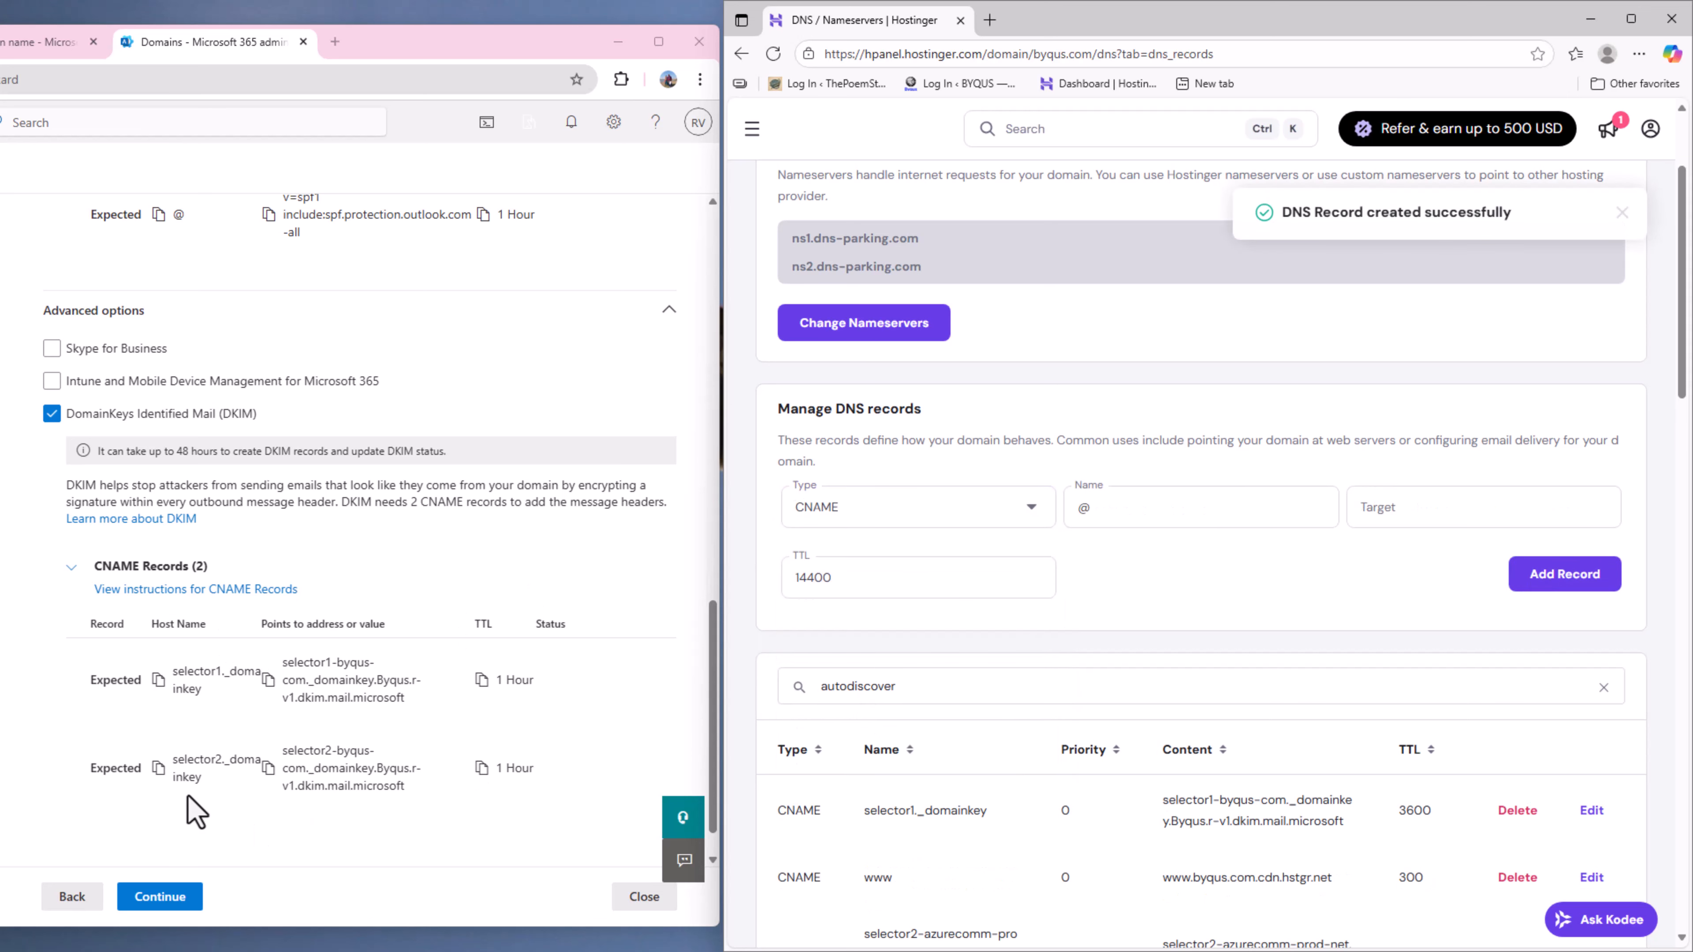
scroll(184, 787, down, 1)
click(158, 719)
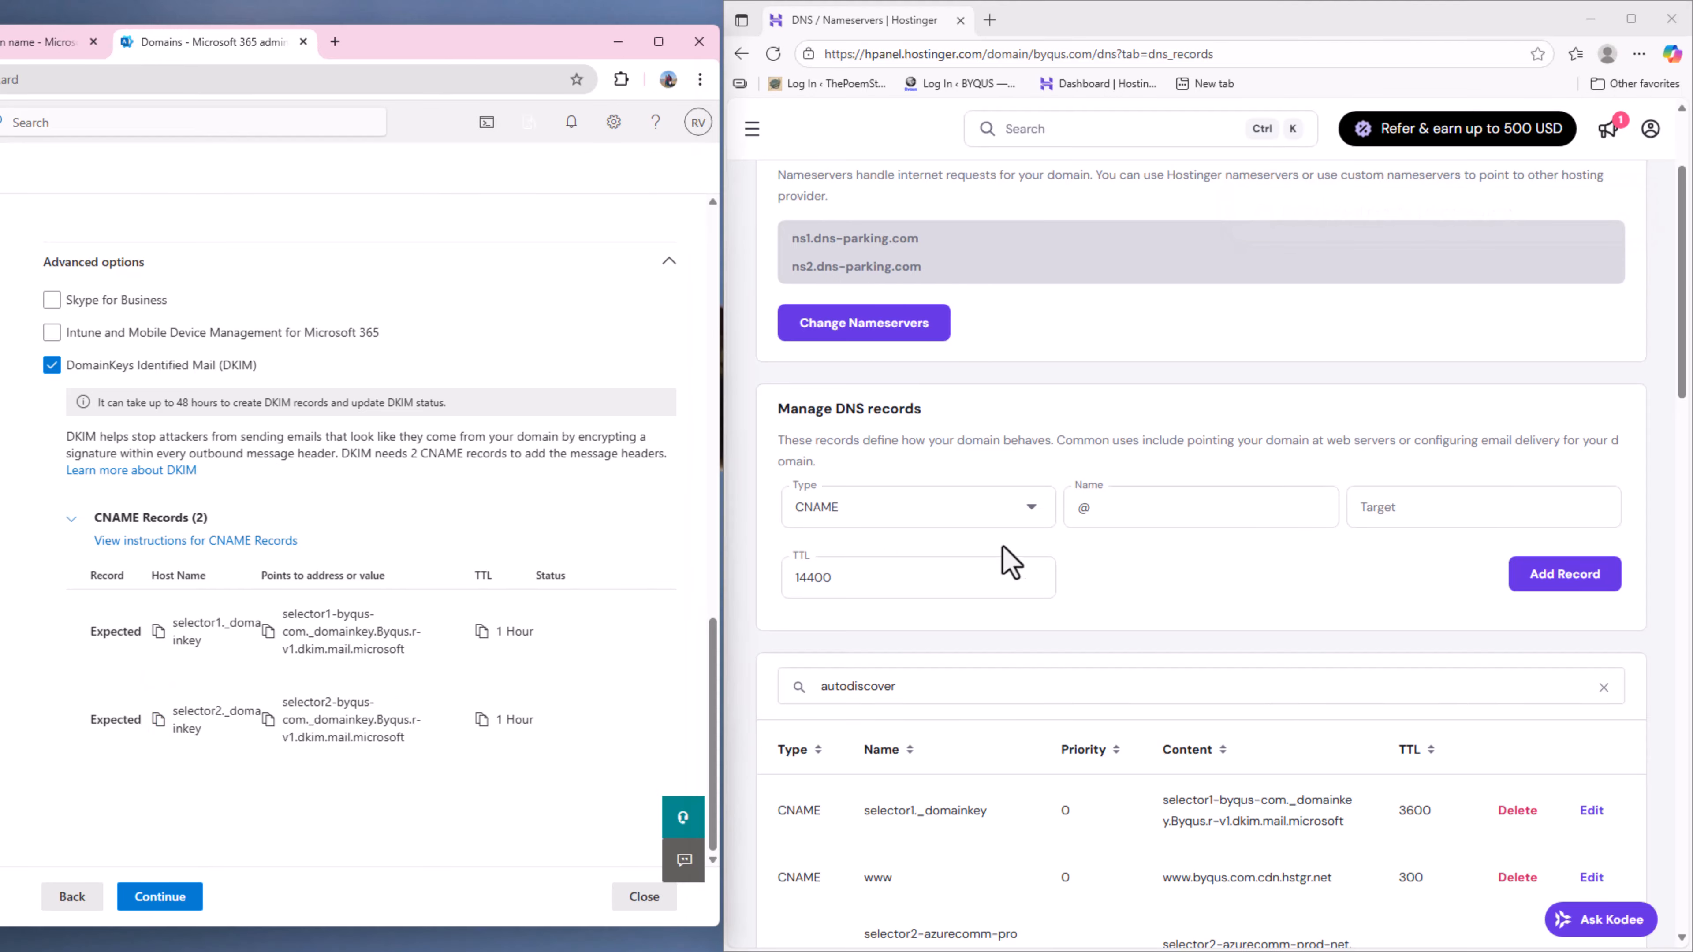
double_click(1141, 514)
key(ctrl+v)
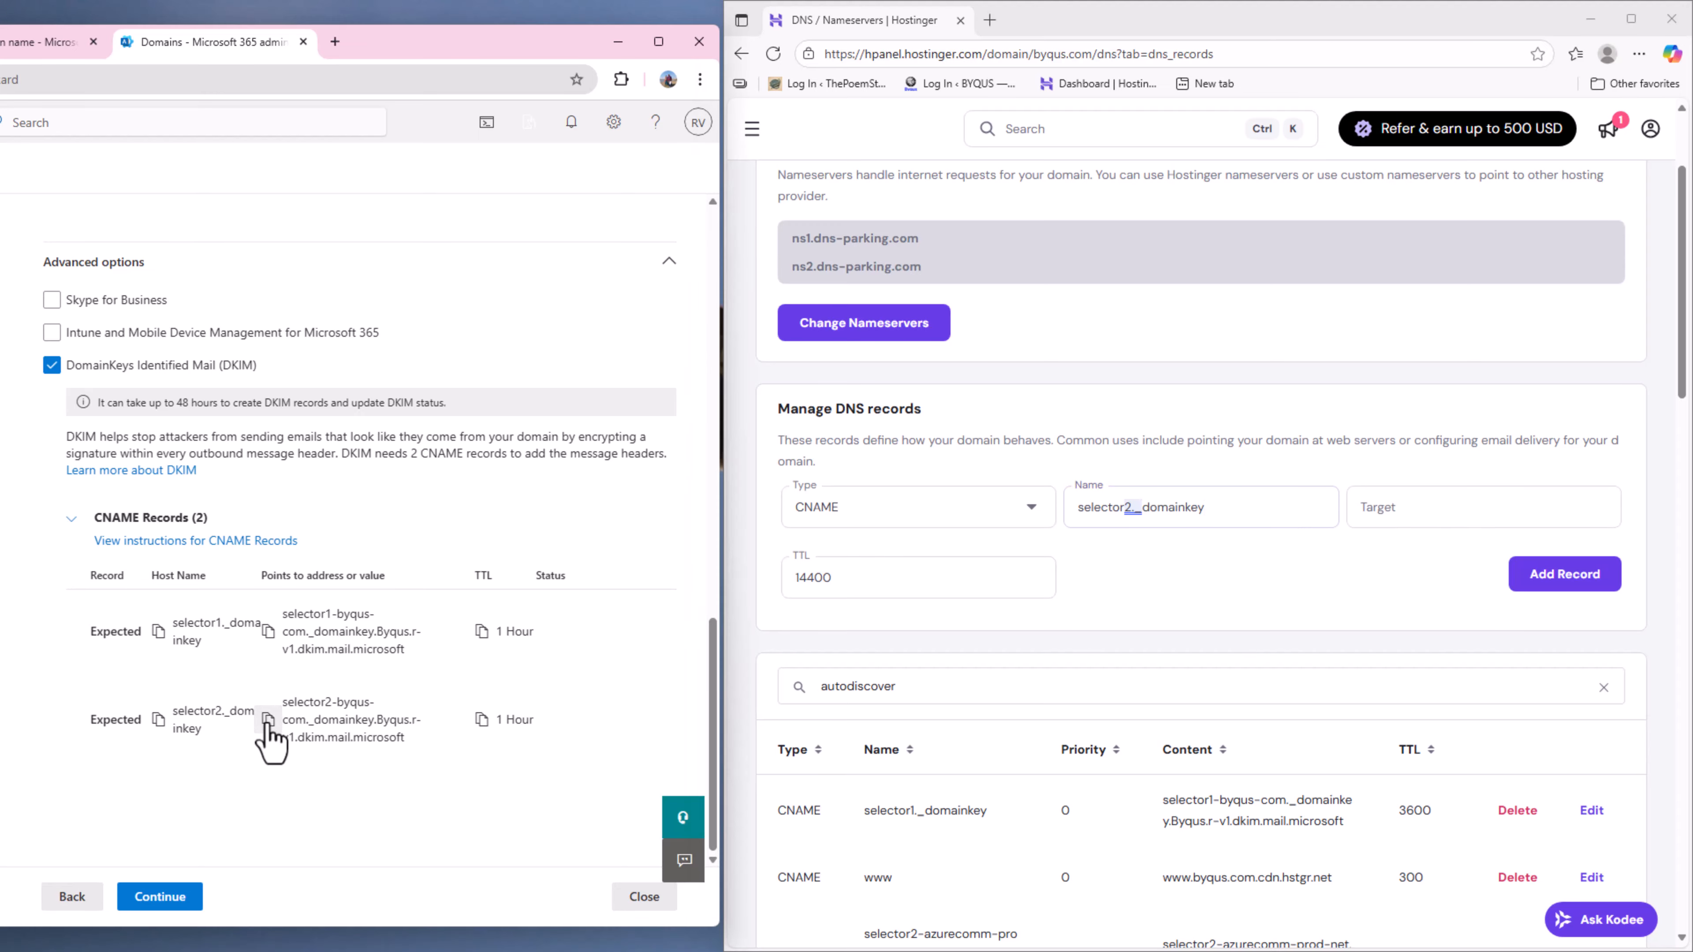
Paste selector2-byqus-com._domainkey.Byqus.r-v1.dkim.mail.microsoft as the second CNAME record's target, set its TTL to 3600 and add the record.
click(1436, 516)
key(ctrl+v)
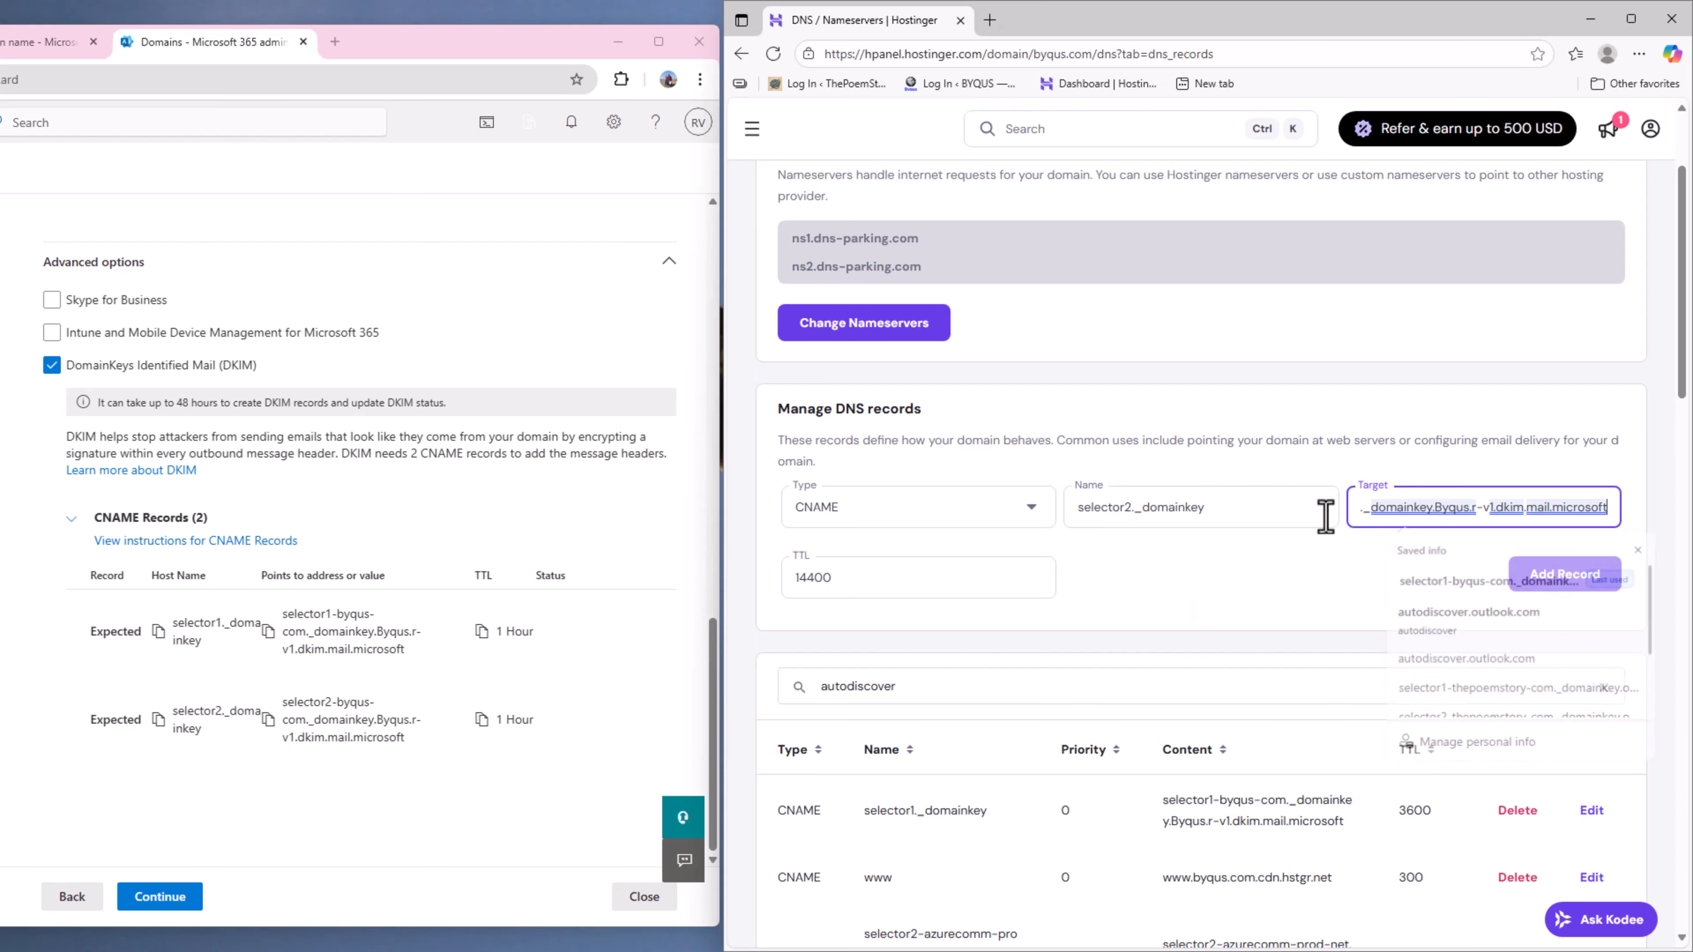
click(1316, 594)
double_click(915, 575)
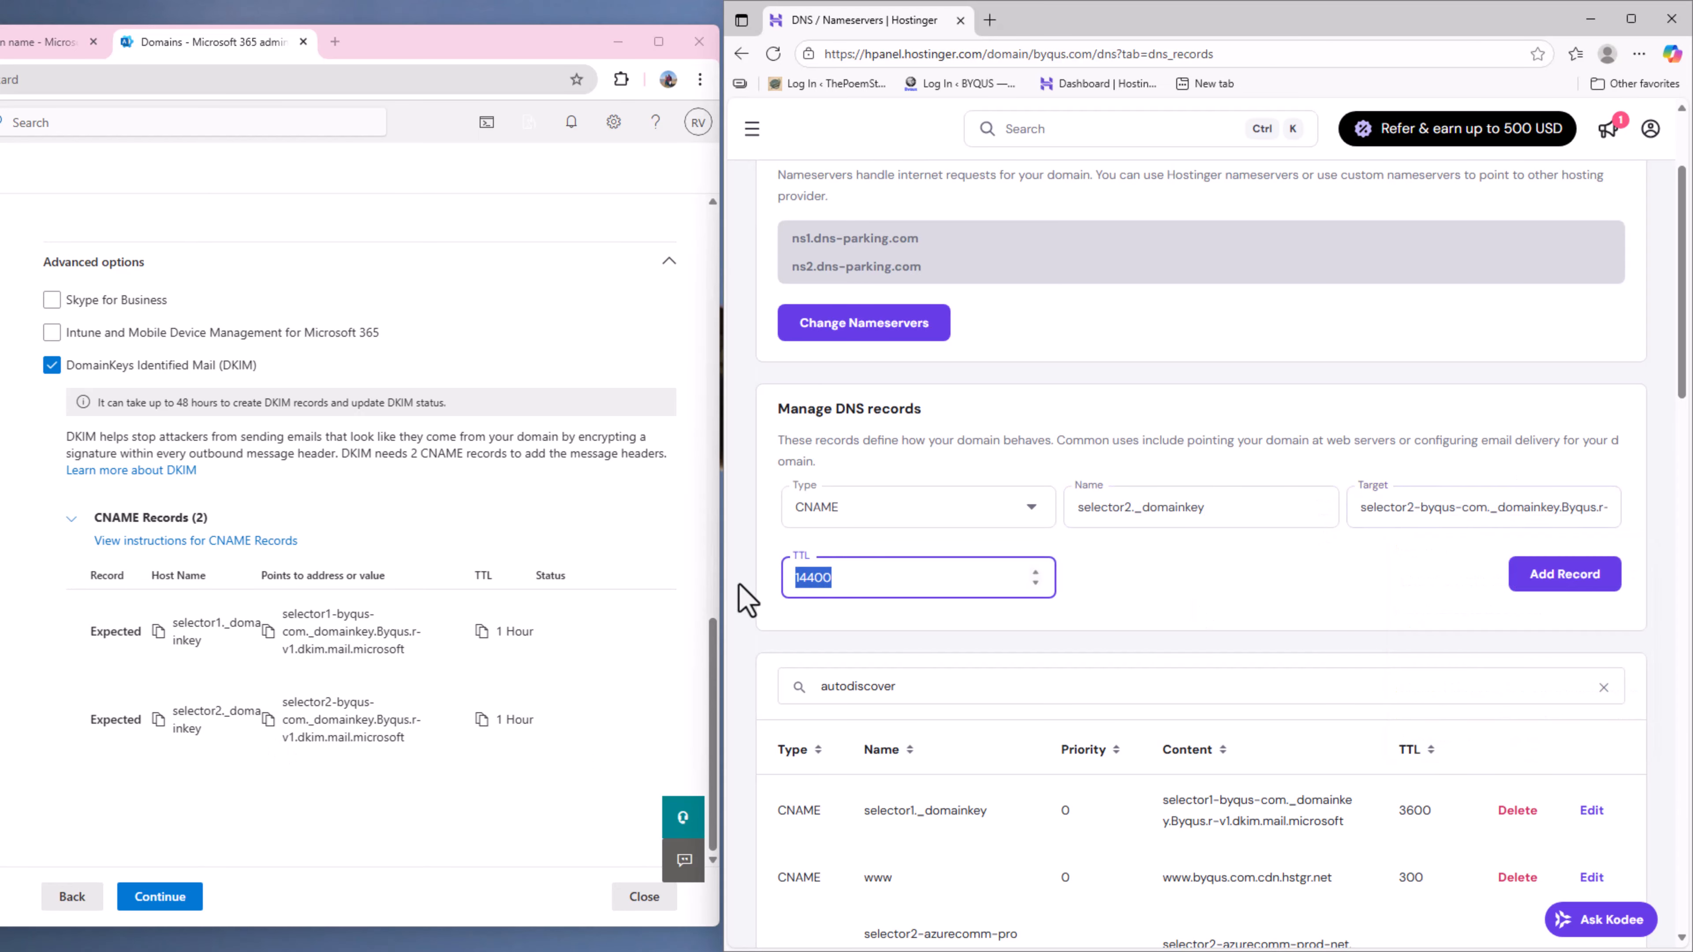
text(36)
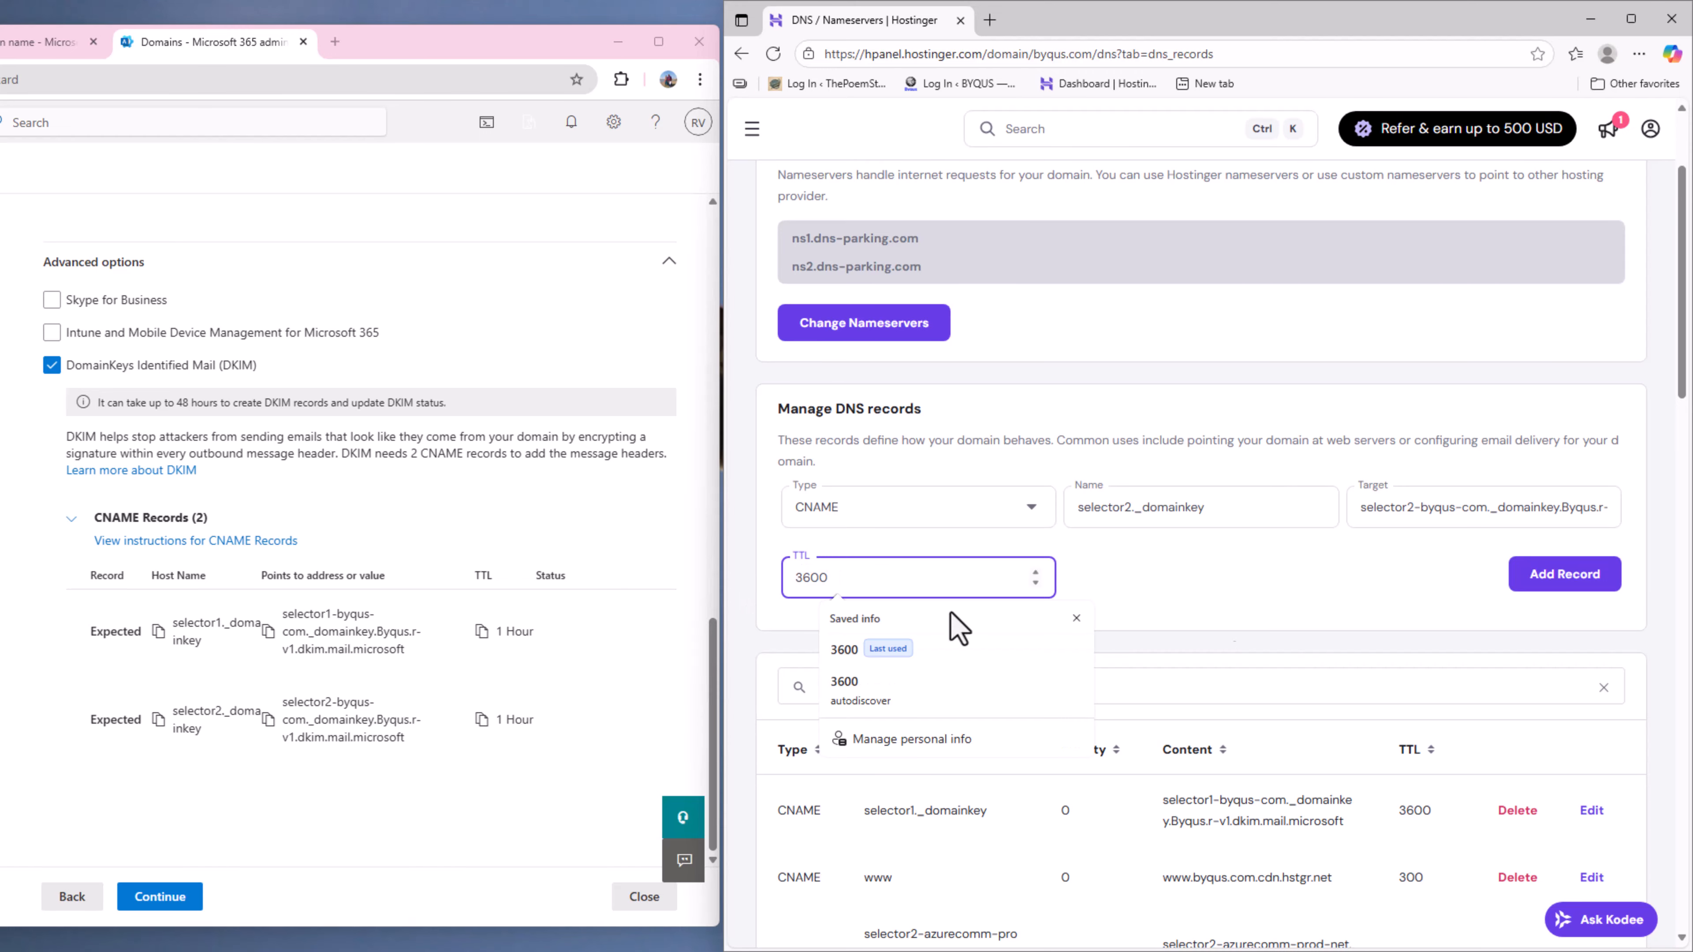
click(1555, 579)
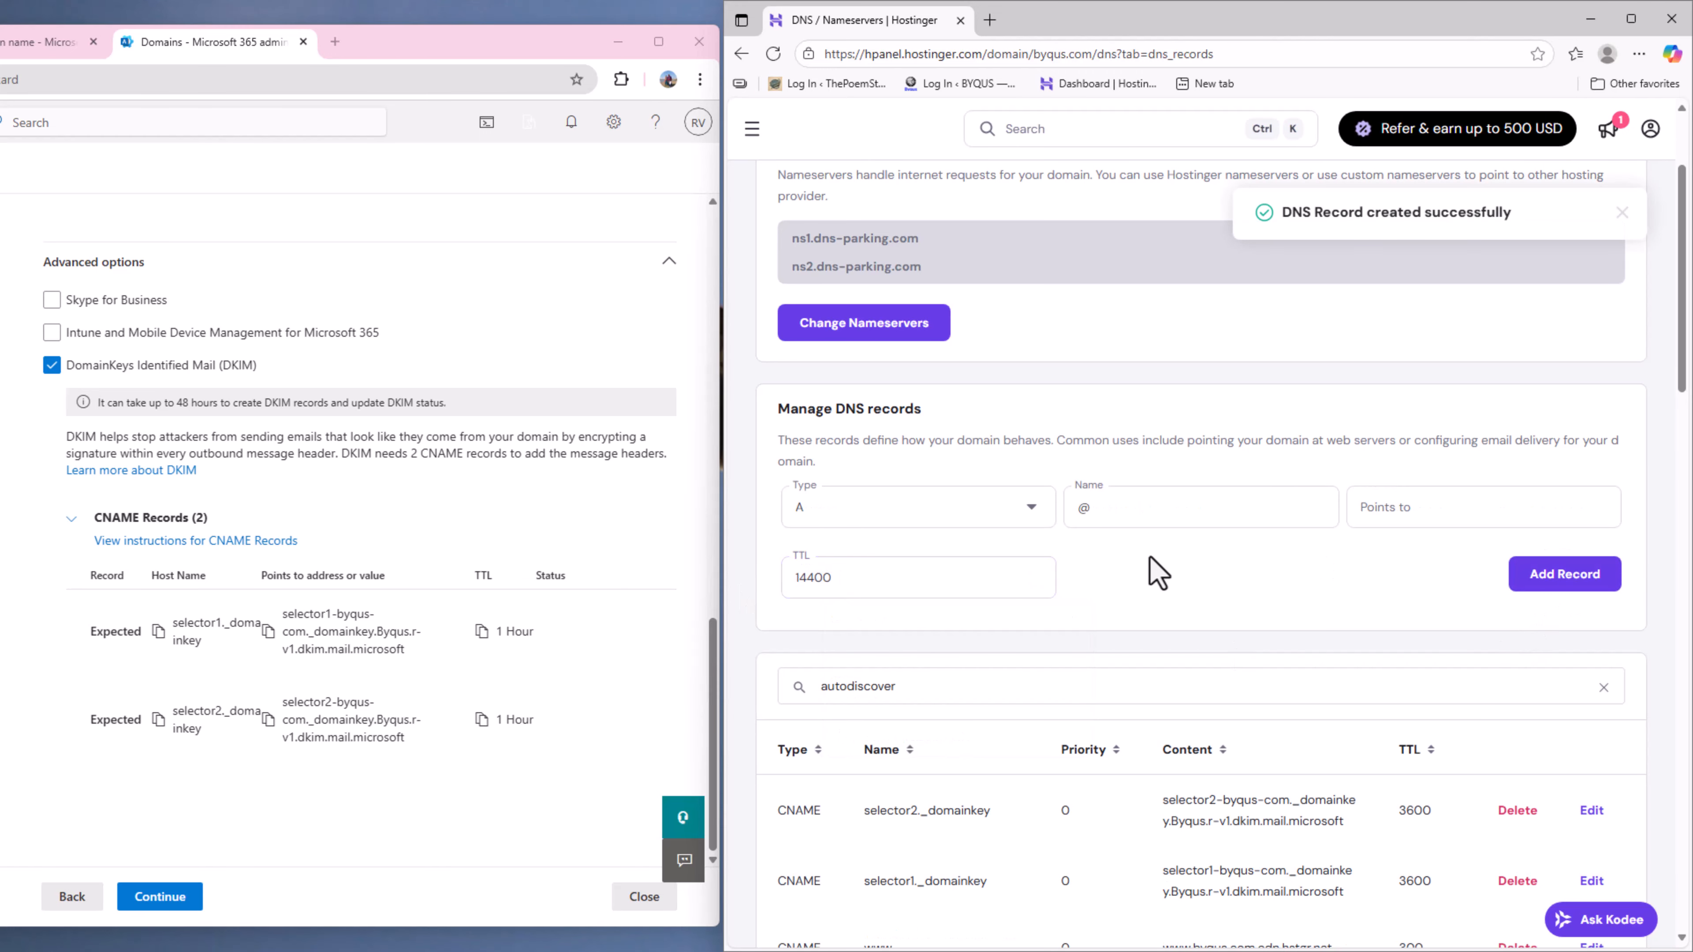
Review the Hostinger DNS record list for the newly added DKIM CNAME, SPF TXT and MX records.
scroll(1149, 557, down, 15)
scroll(1149, 556, down, 5)
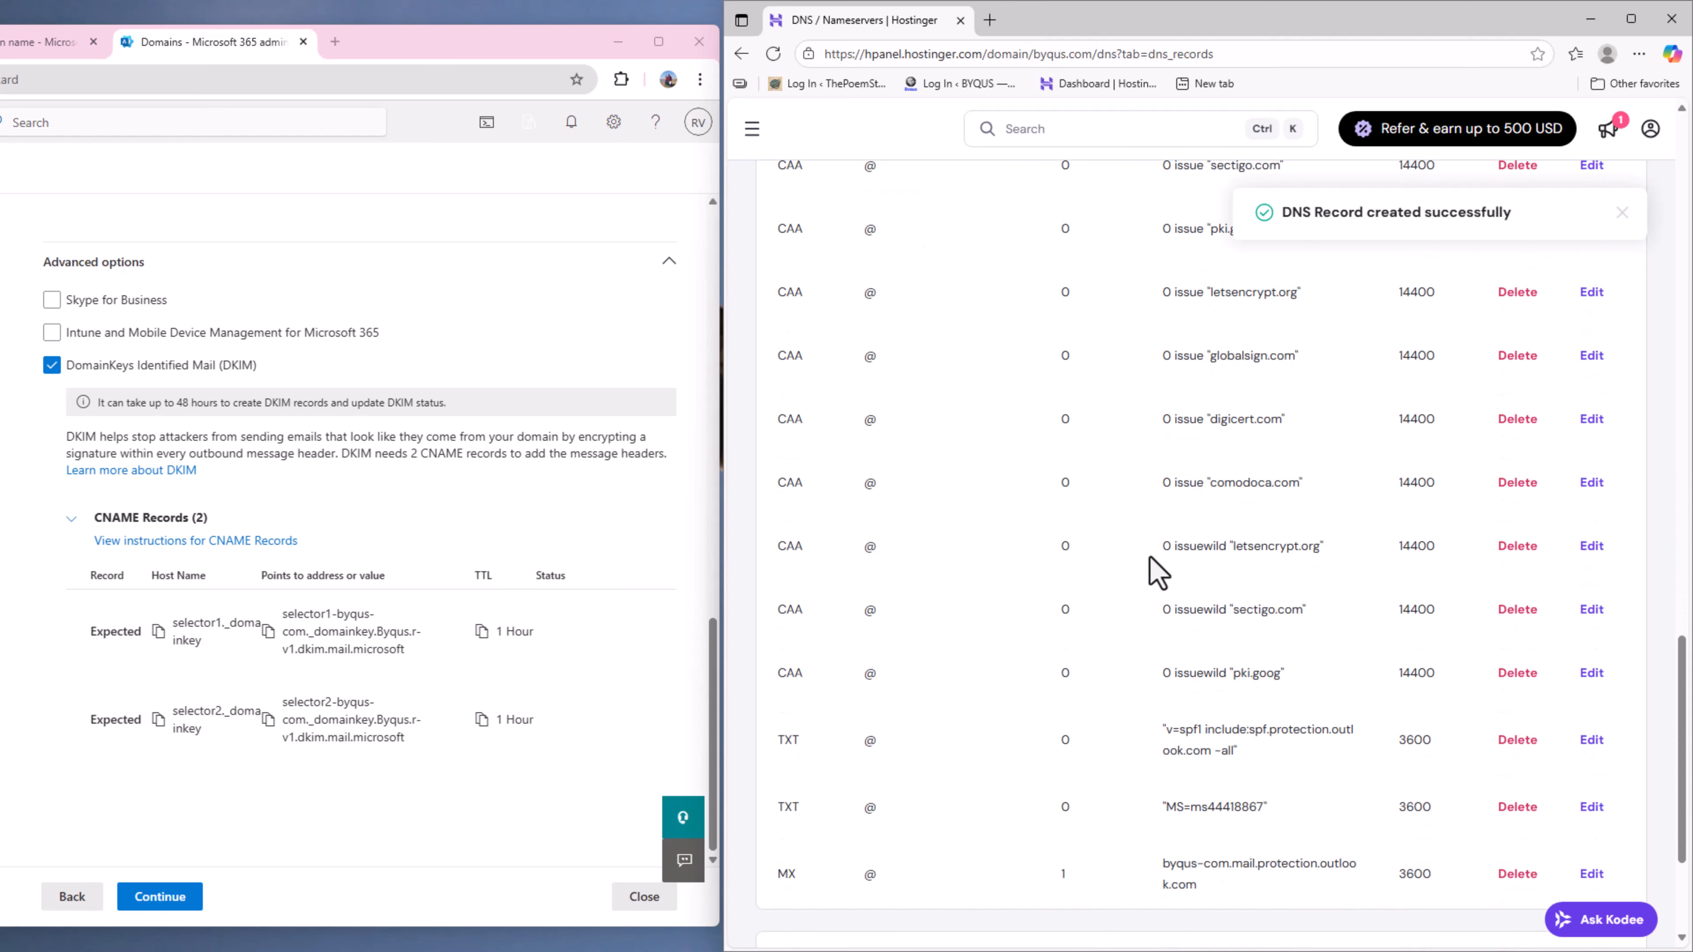
scroll(1149, 557, up, 12)
scroll(1171, 619, up, 12)
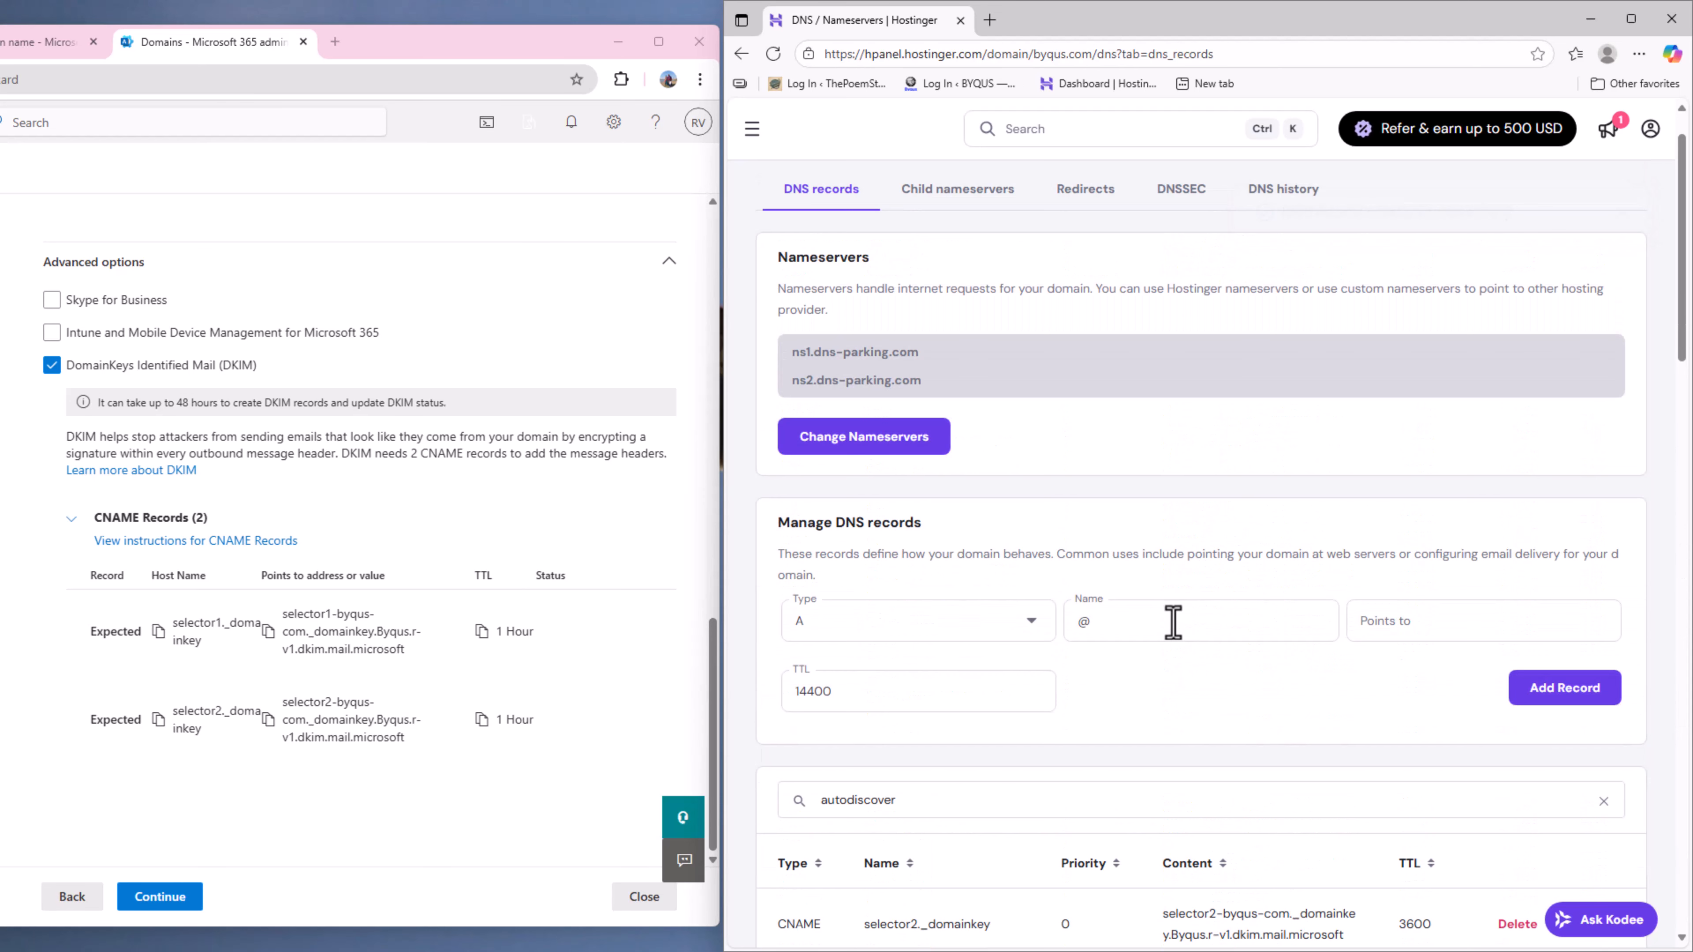
scroll(1127, 597, down, 5)
double_click(925, 519)
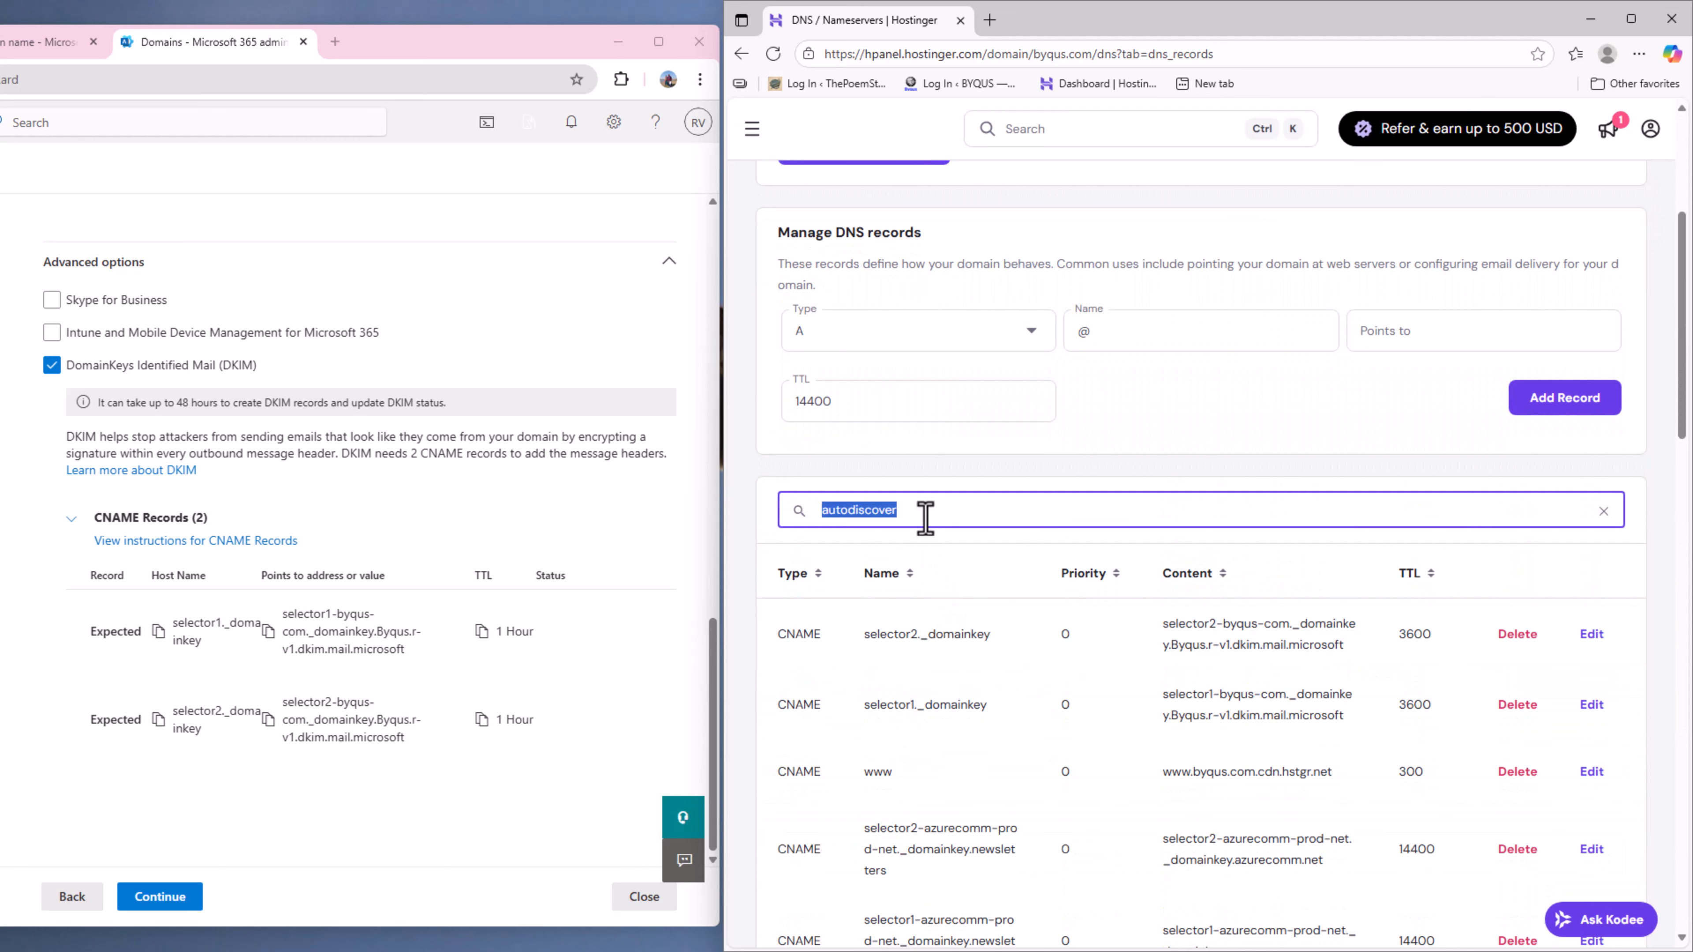
scroll(993, 617, down, 5)
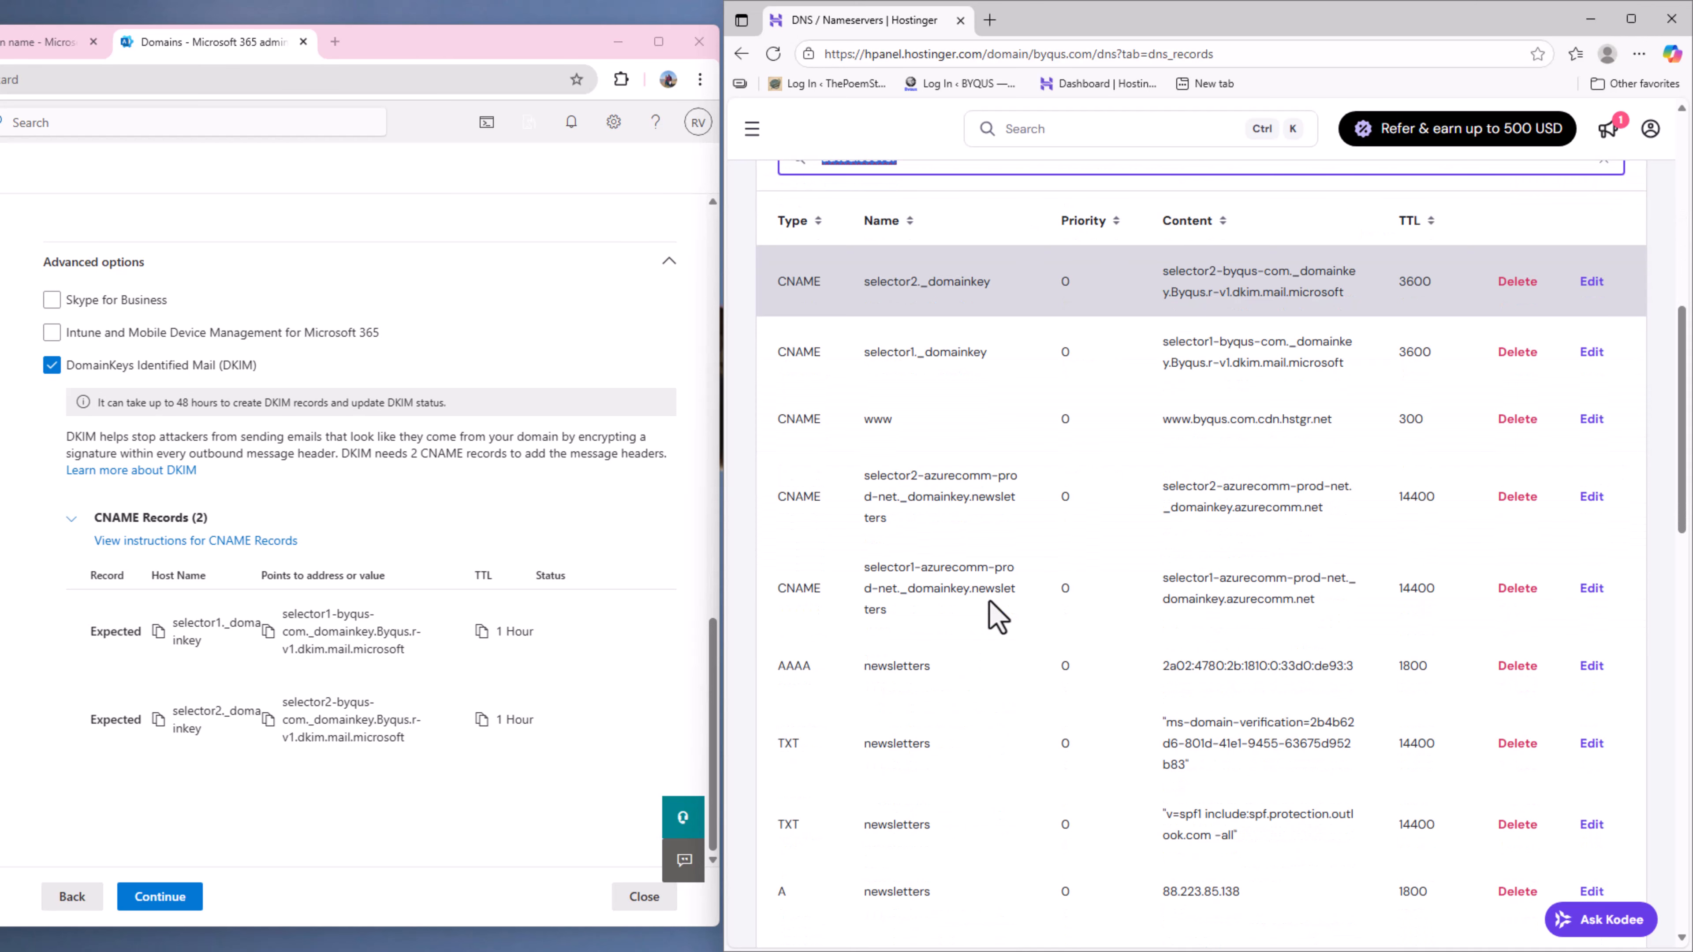
Check the full Hostinger DNS record list for byqus.com, from the DKIM and autodiscover CNAMEs through the root SPF TXT and MX records.
scroll(997, 617, up, 5)
click(947, 511)
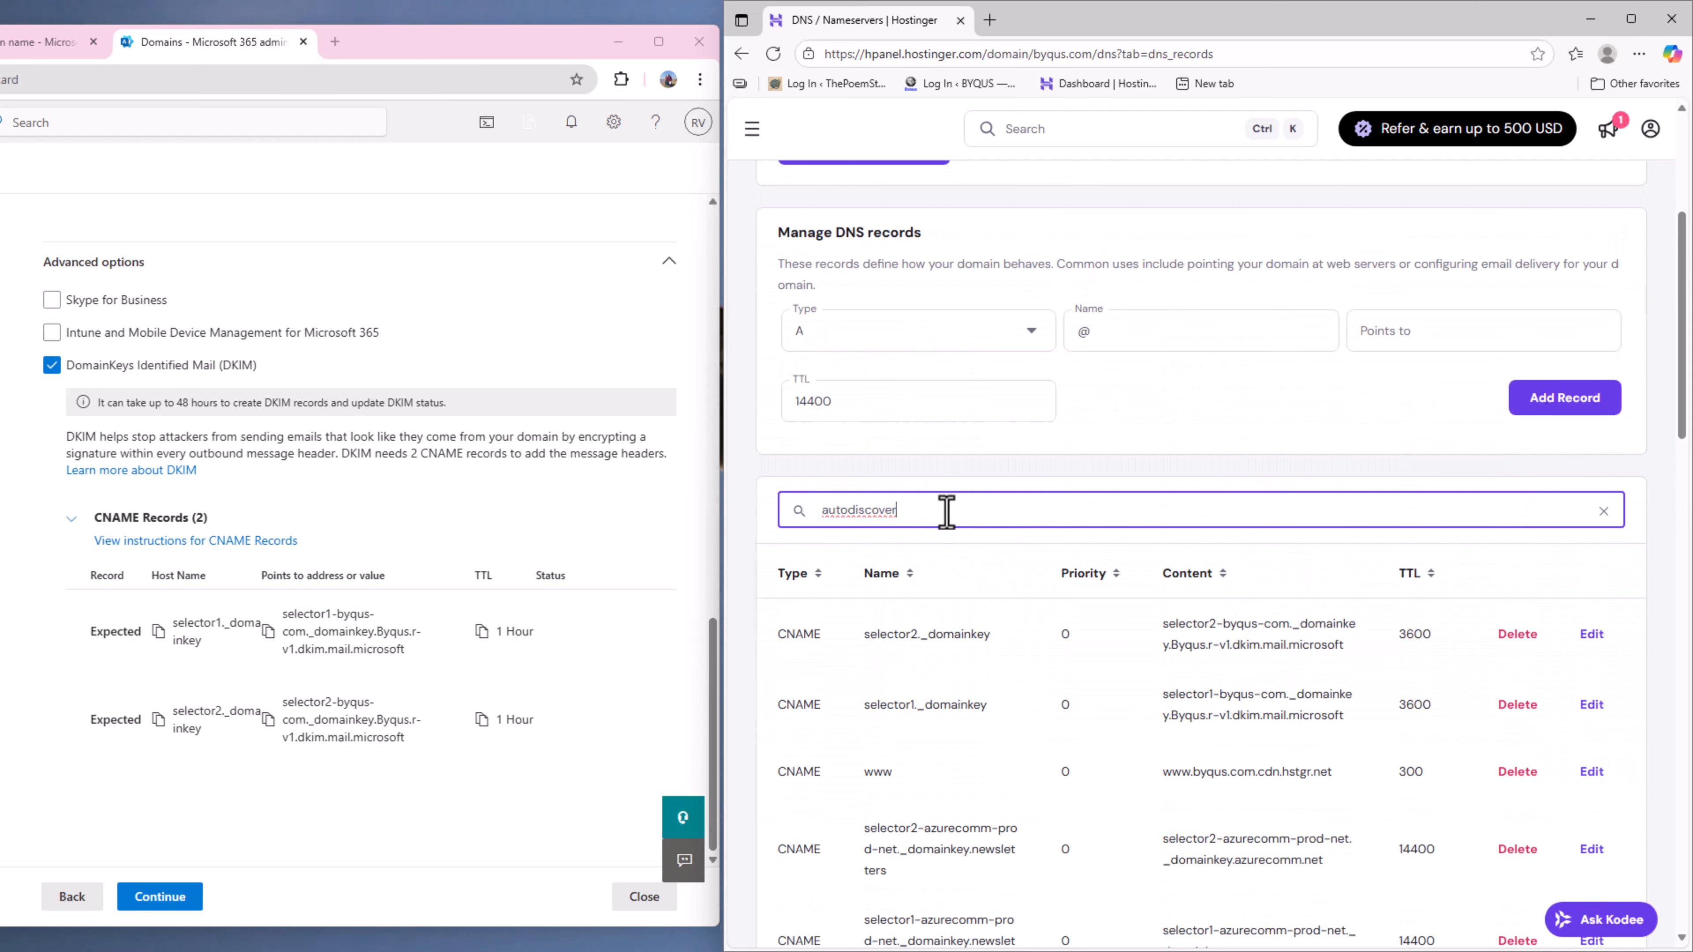
double_click(932, 511)
scroll(837, 646, down, 2)
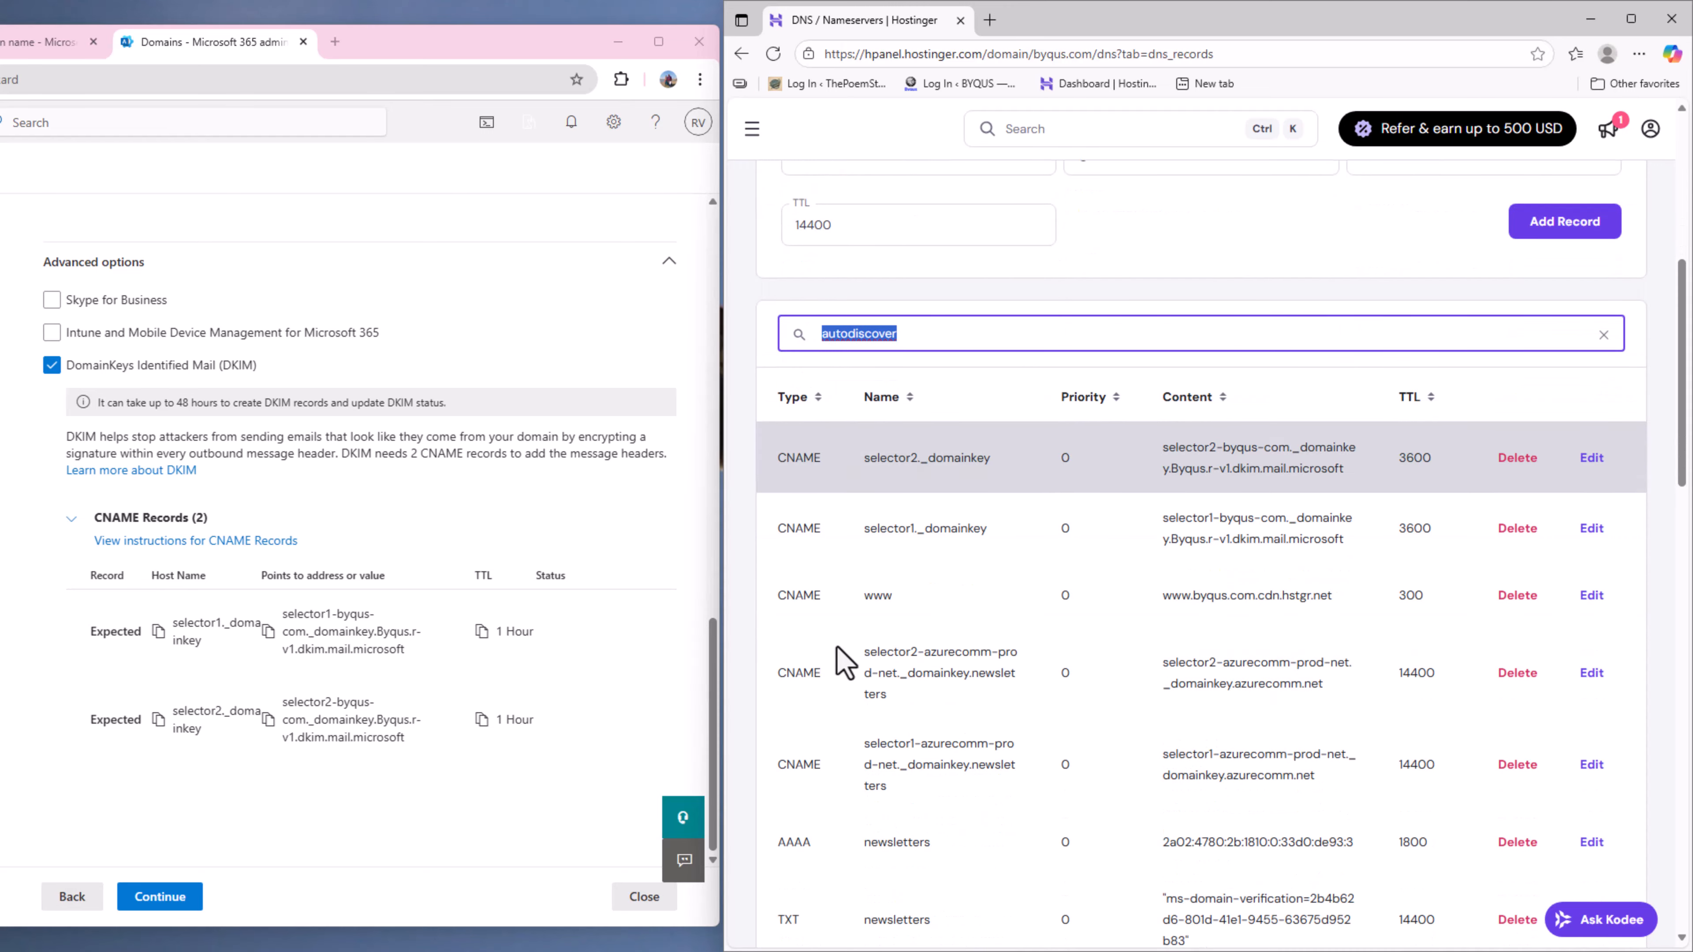
scroll(842, 654, down, 3)
scroll(841, 653, down, 5)
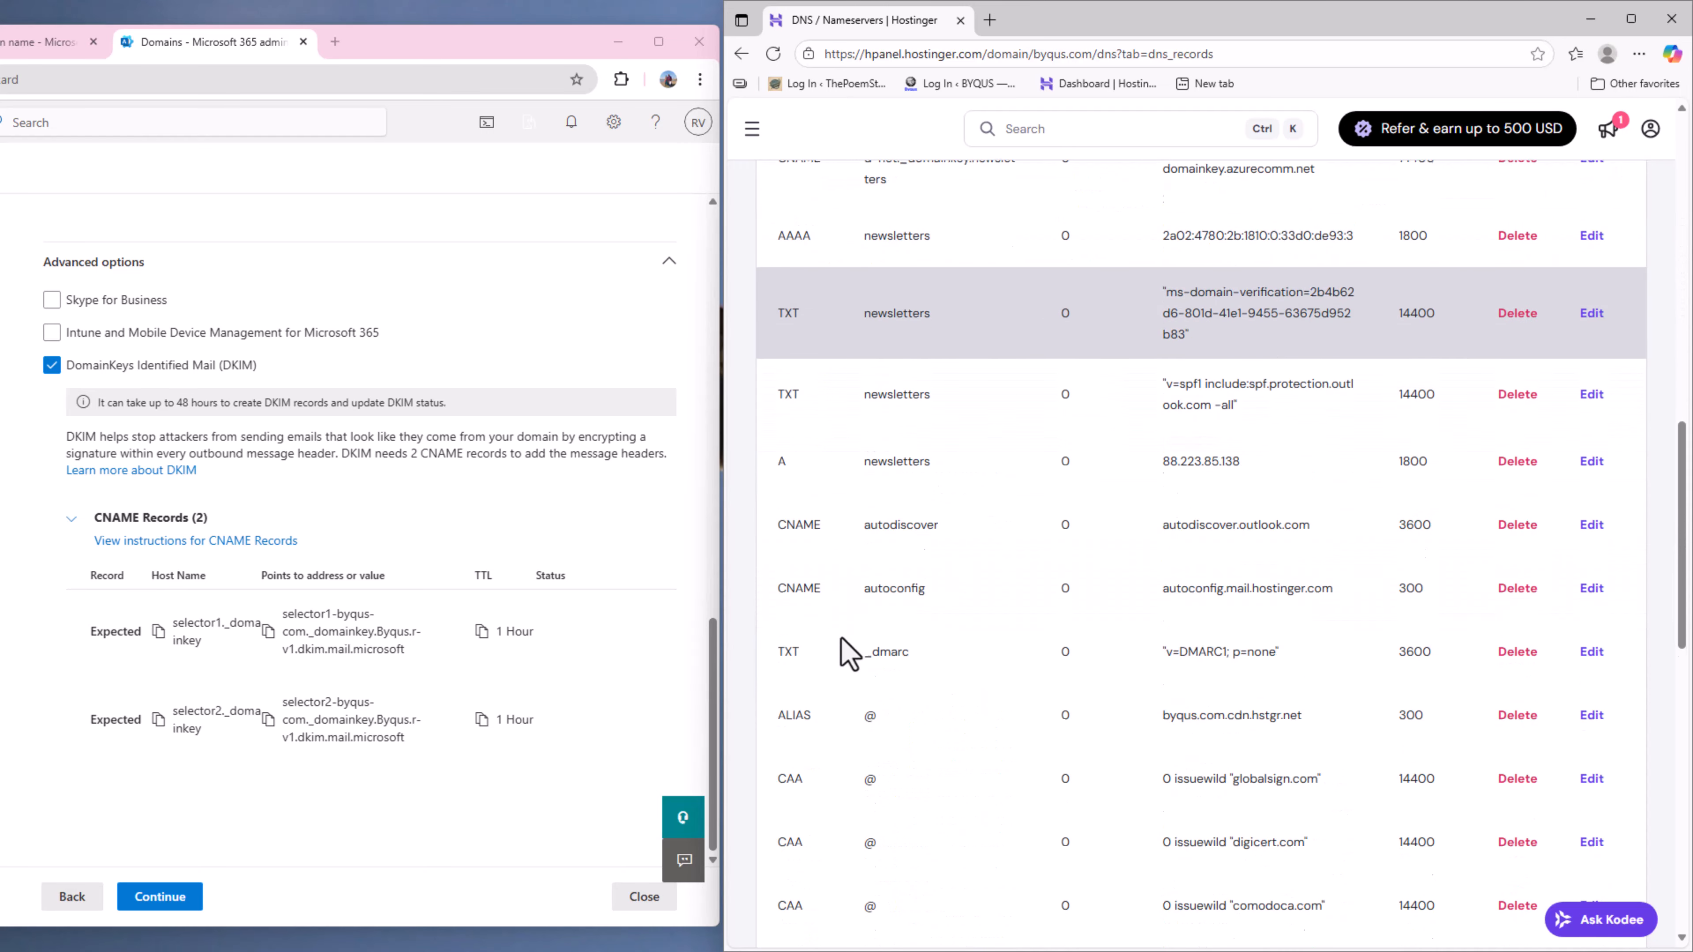
scroll(907, 462, down, 8)
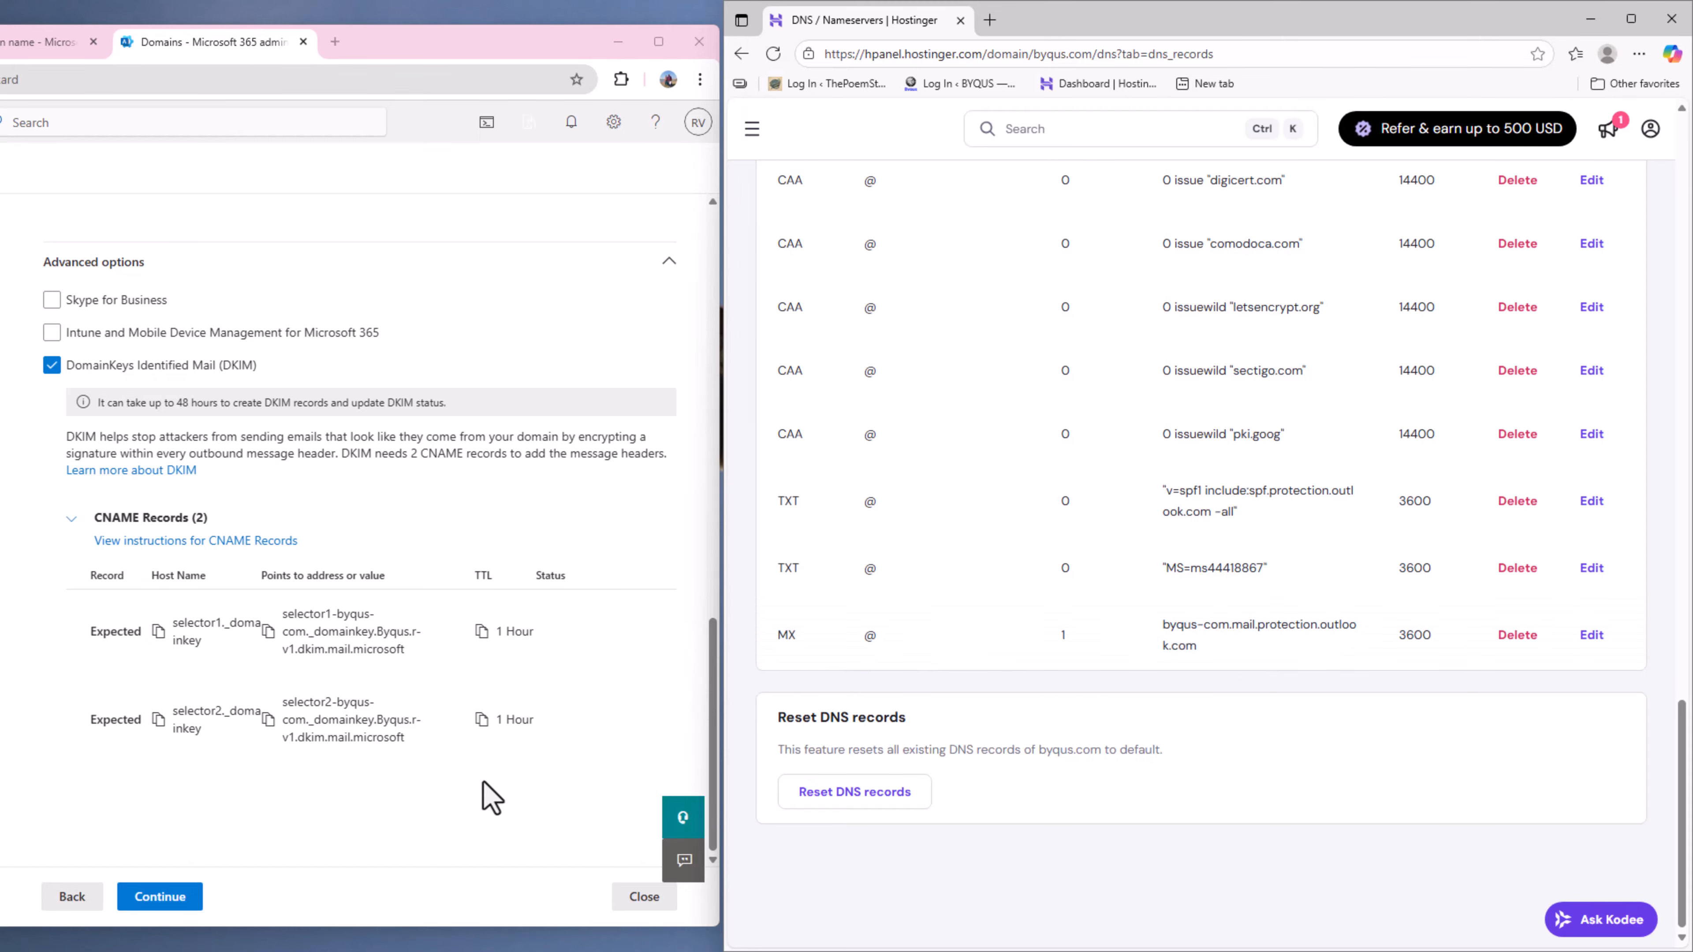
Switch to the Microsoft 365 admin center, maximize its window, and continue the wizard to check the byqus.com DNS records.
click(491, 797)
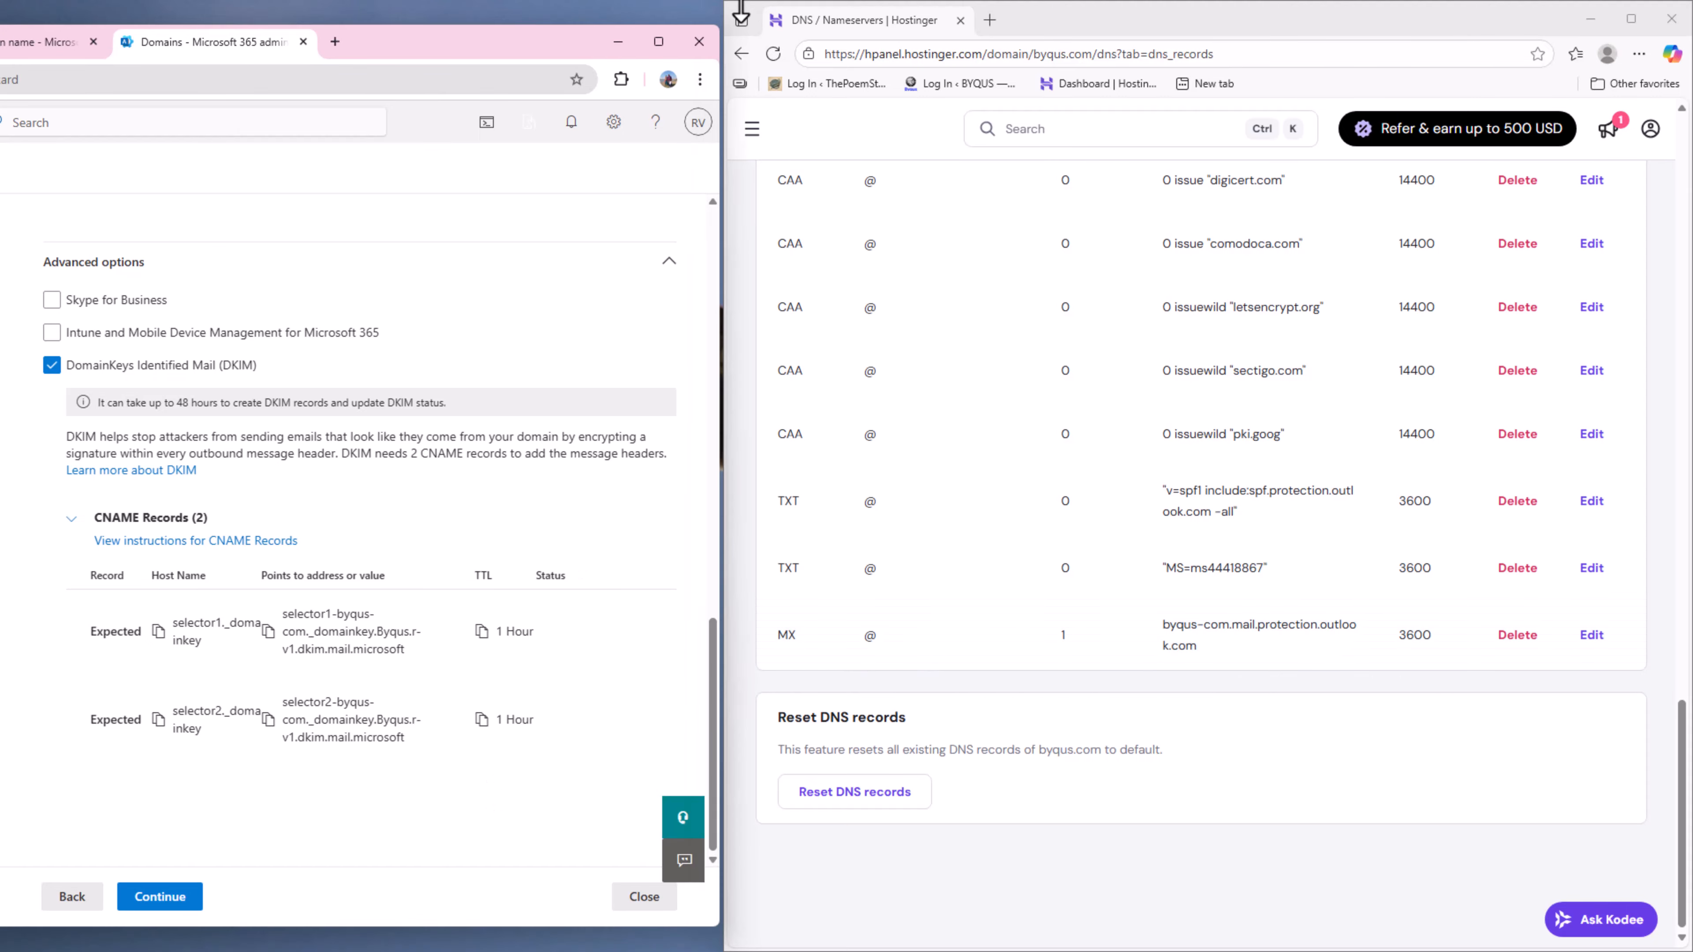
double_click(486, 38)
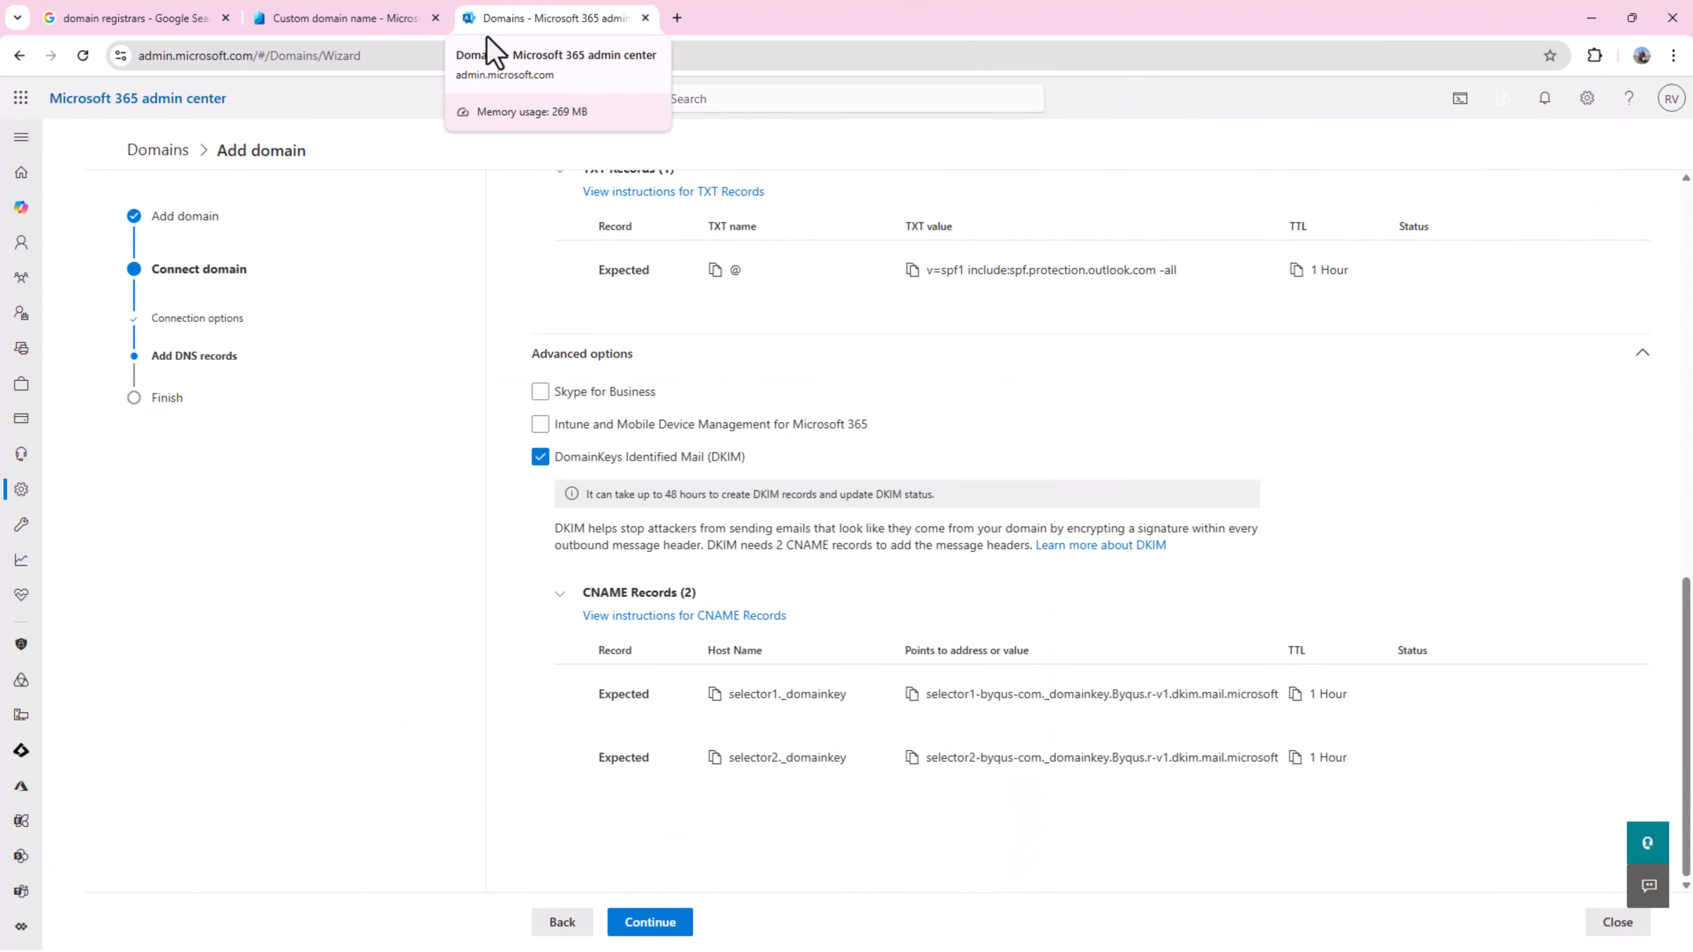
click(667, 924)
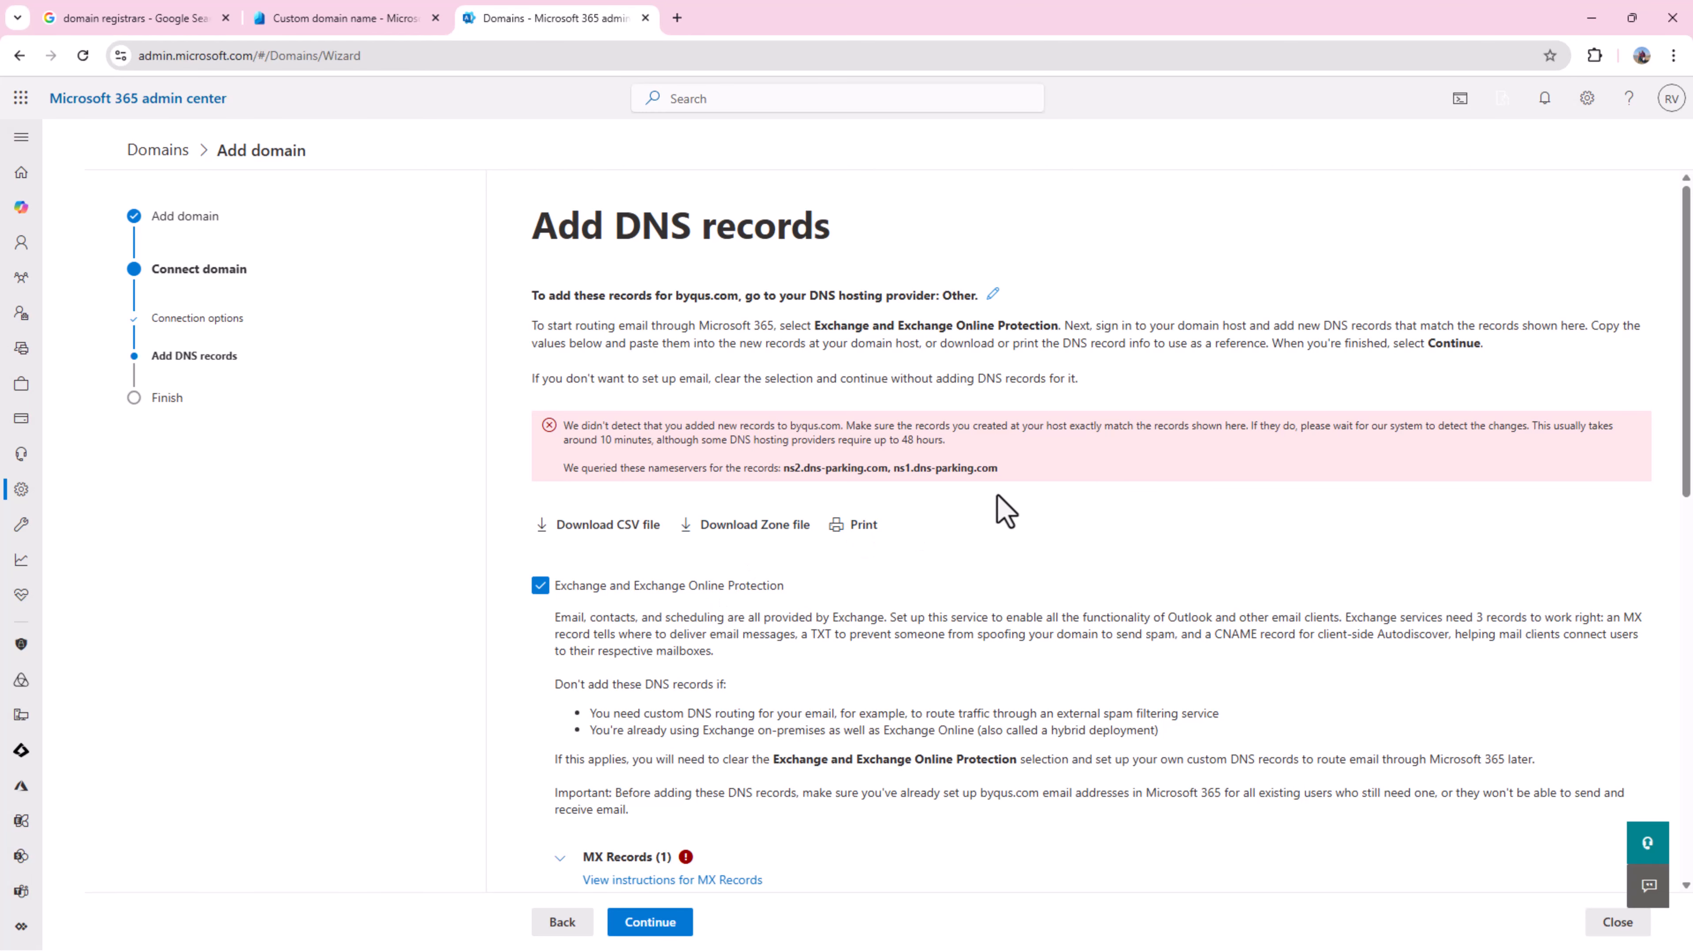
Compare the expected and actual values of the MX and SPF TXT records in the DNS check results.
scroll(1000, 503, down, 5)
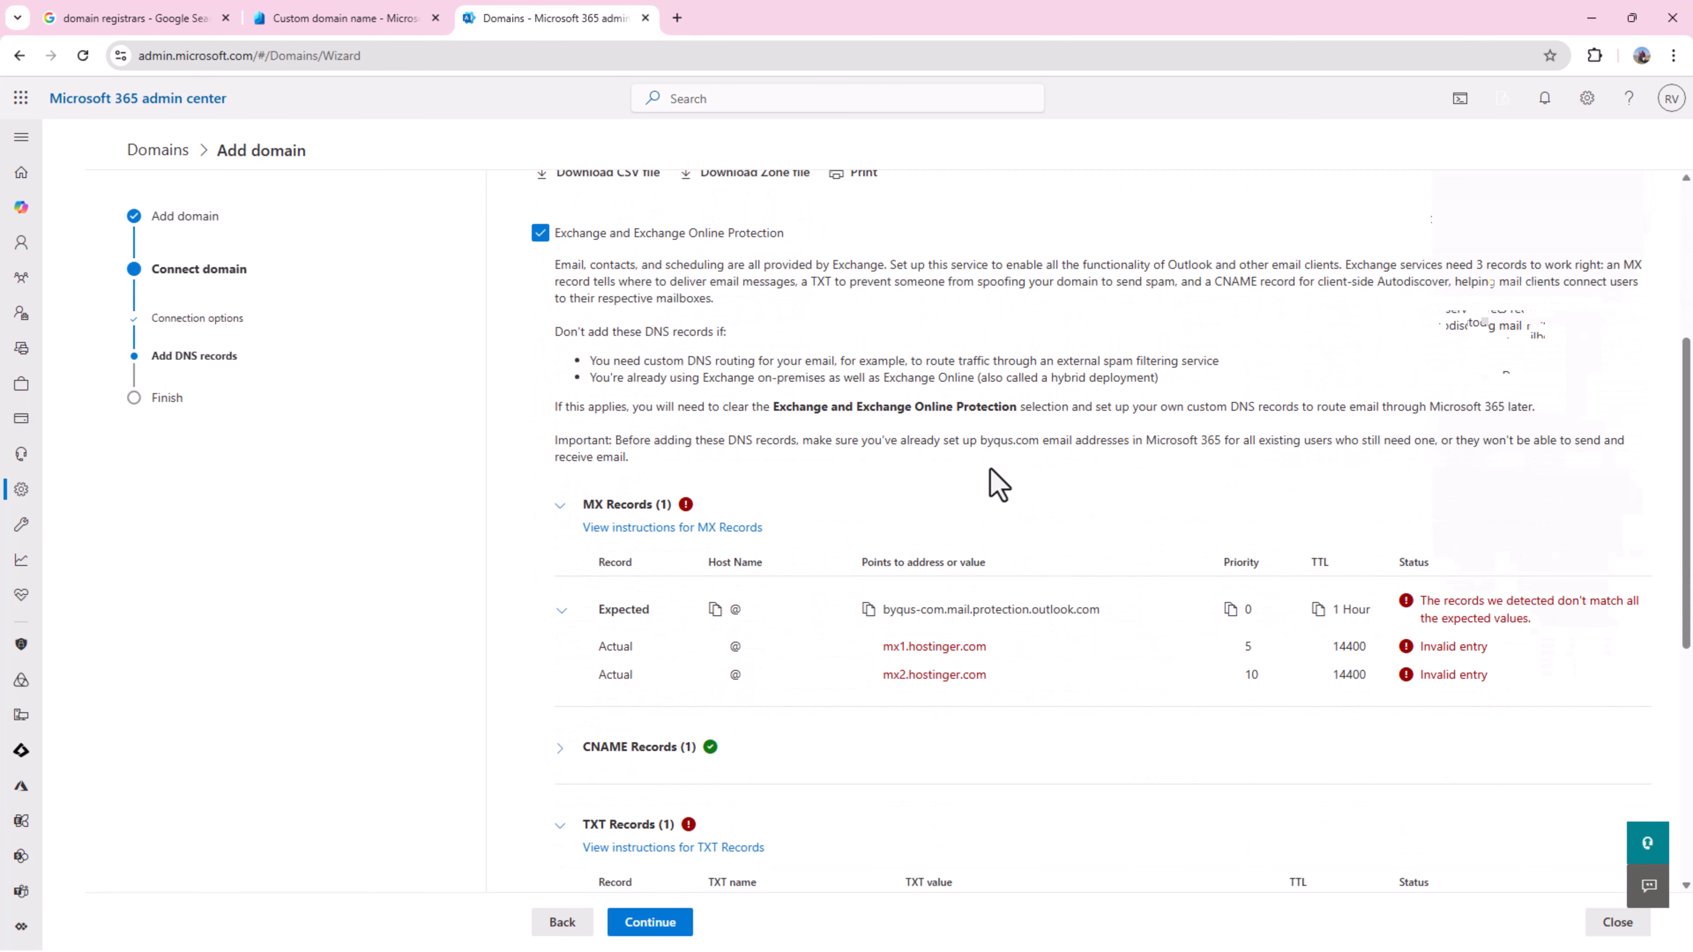
scroll(773, 507, down, 3)
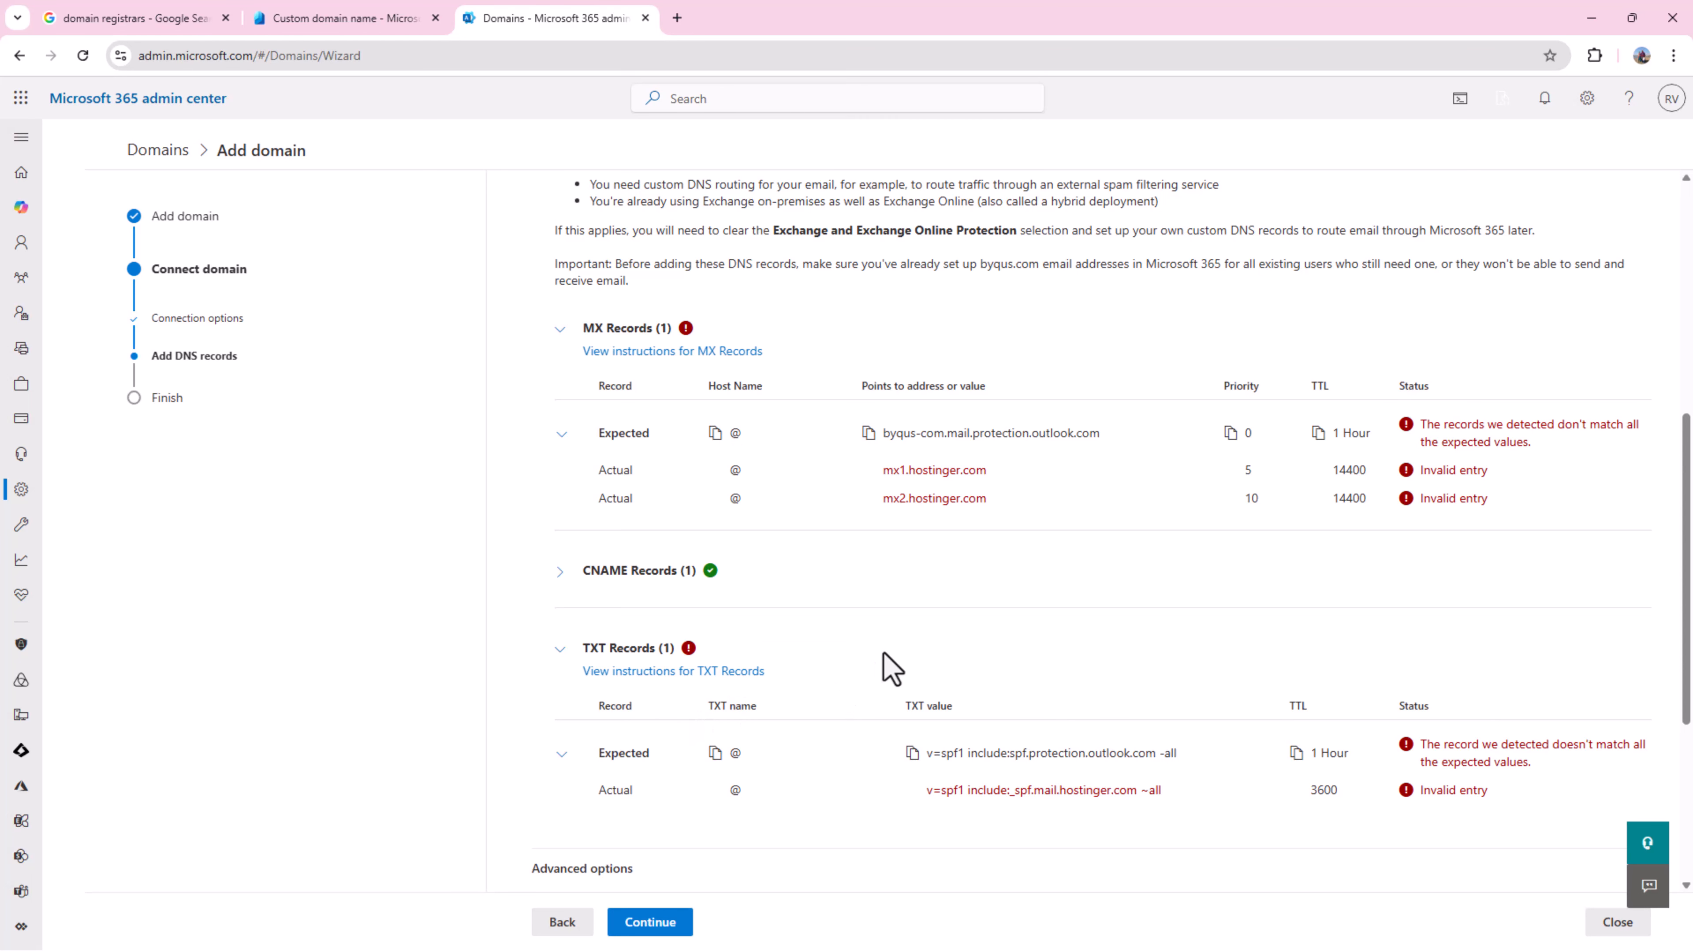
scroll(884, 653, down, 3)
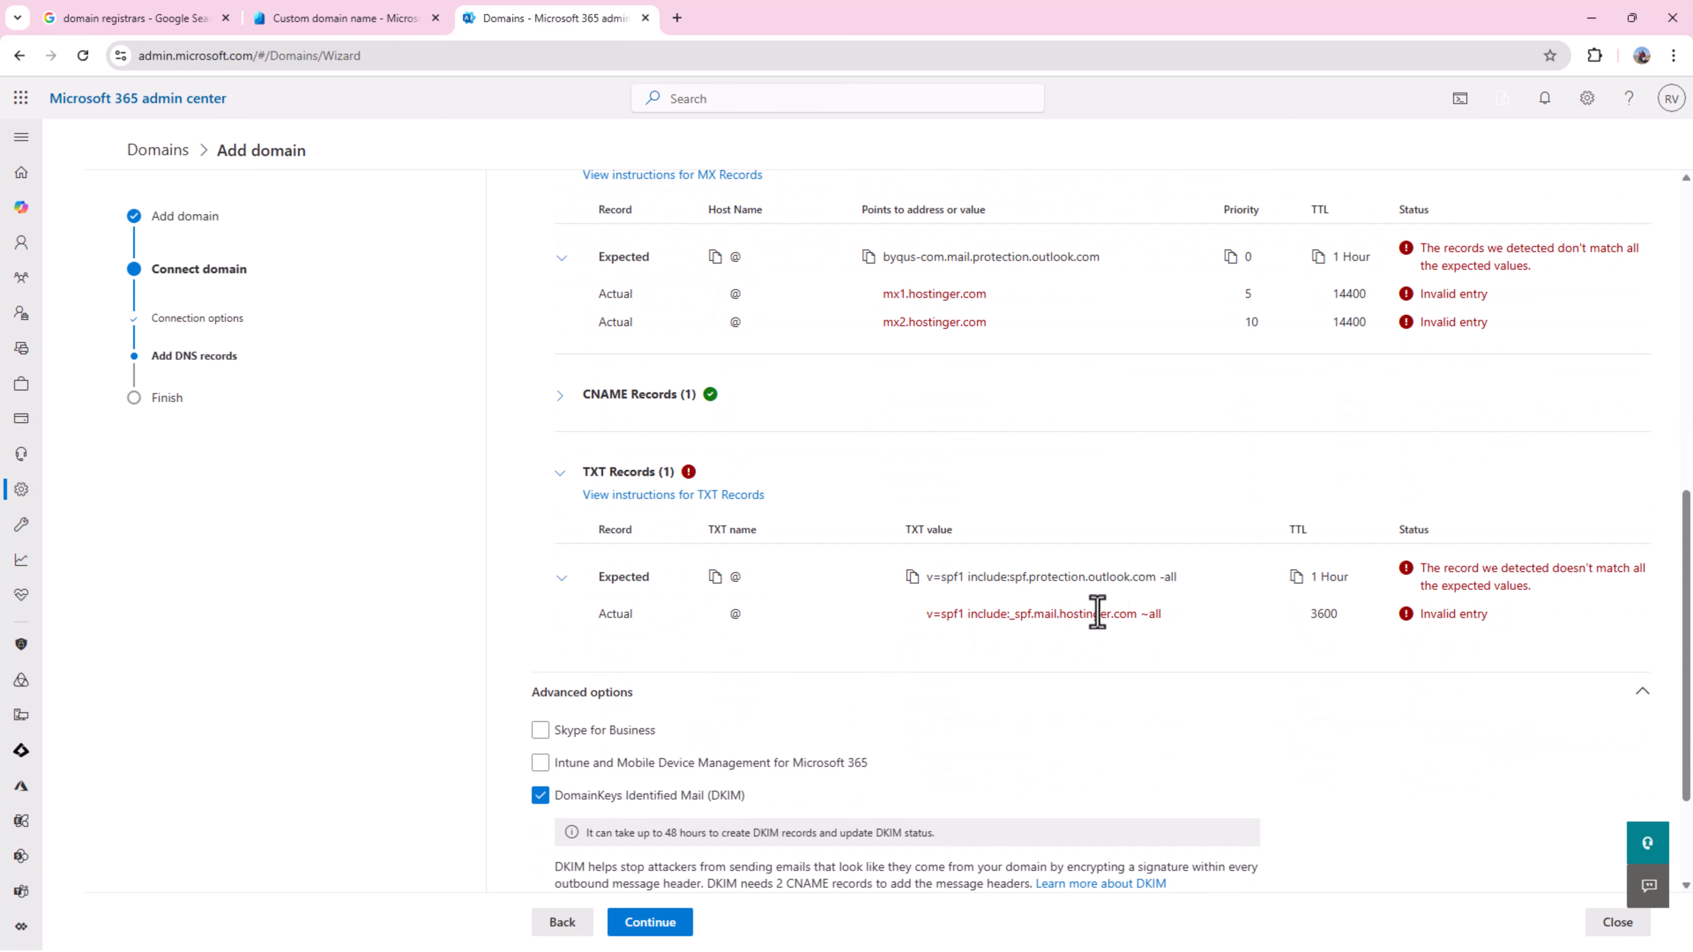
drag(1191, 622, 911, 616)
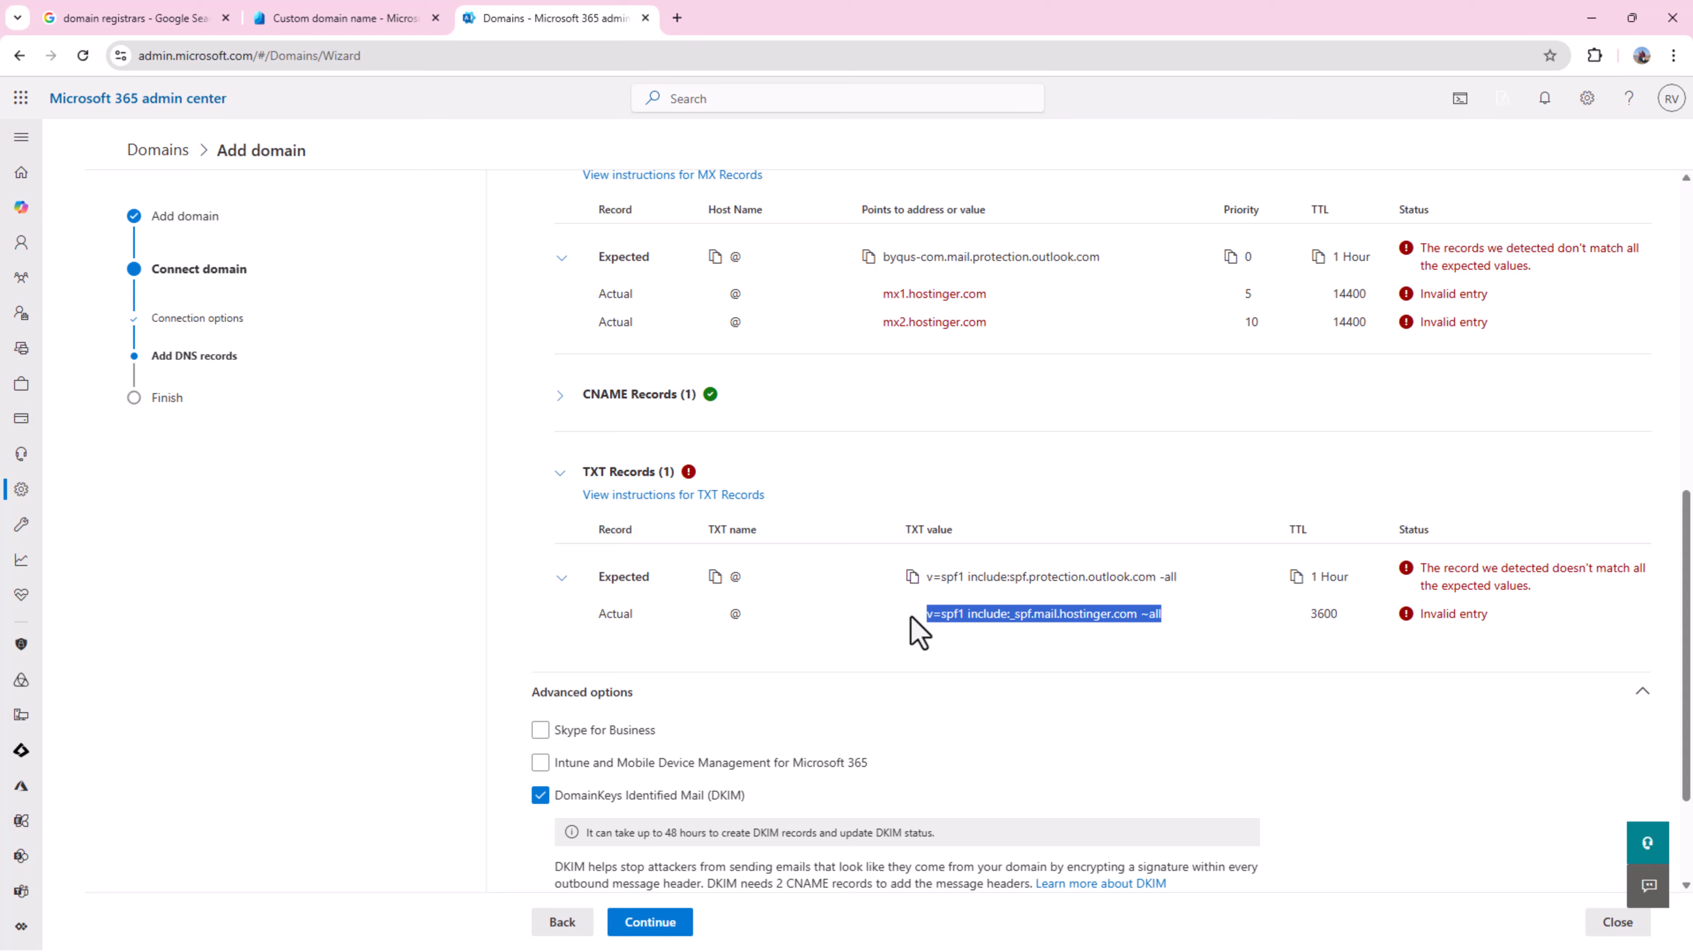
click(801, 672)
scroll(800, 667, down, 3)
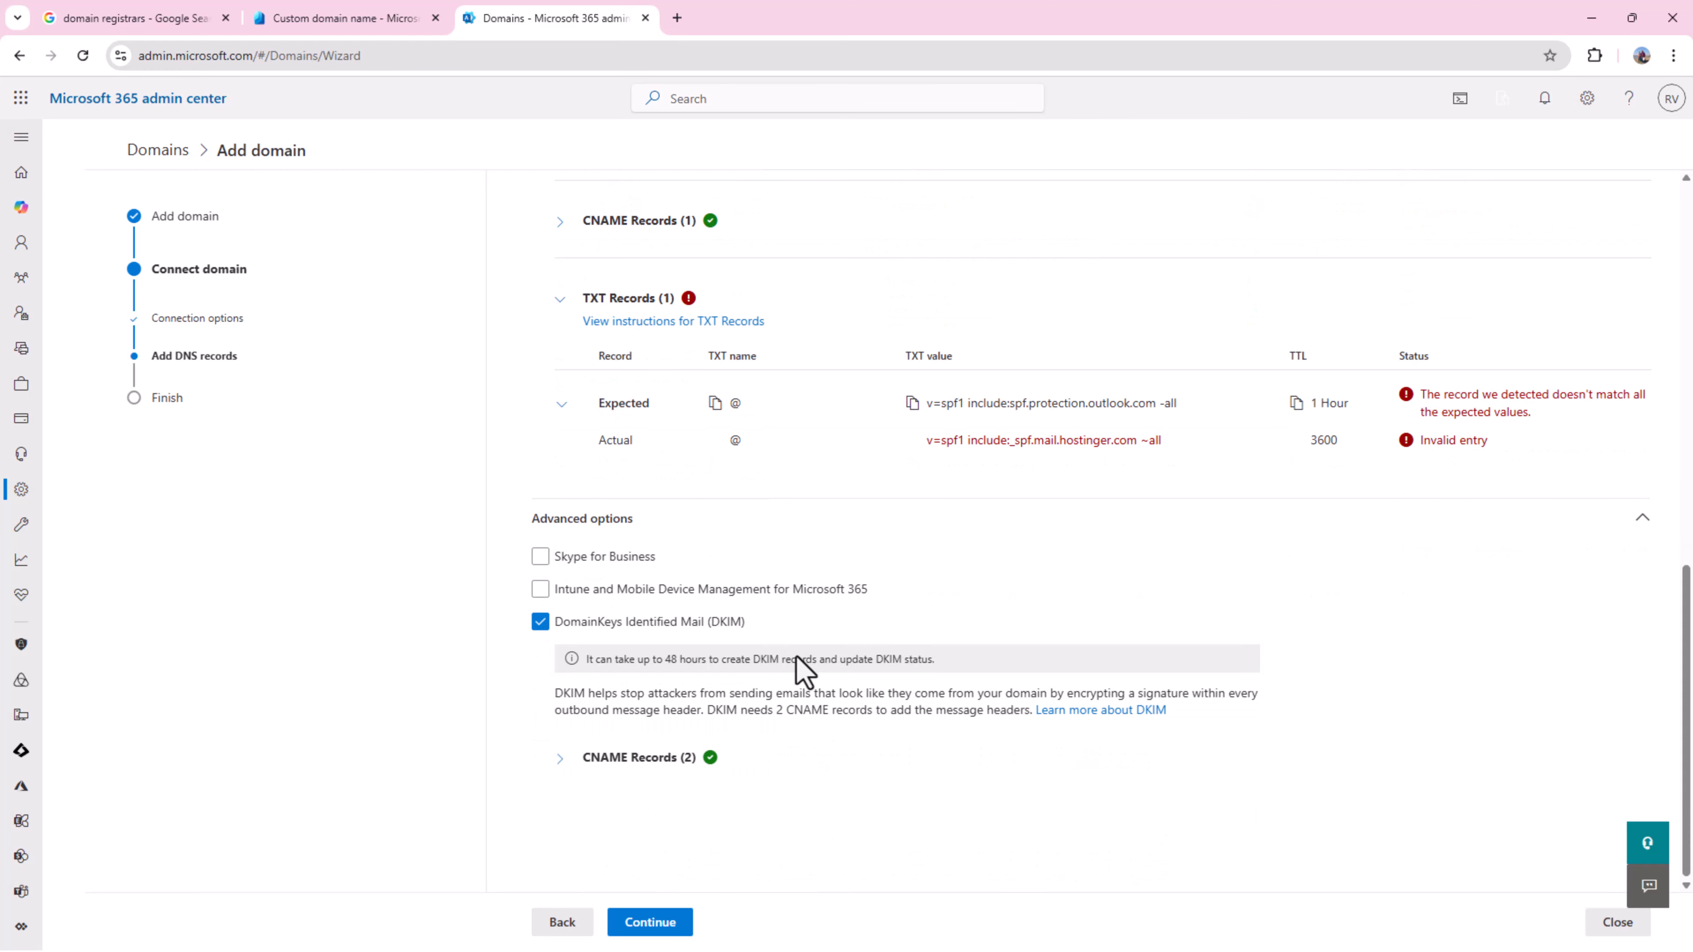
Expand the two DKIM CNAME records to examine their status, and revisit the MX record results.
click(561, 758)
scroll(865, 742, down, 3)
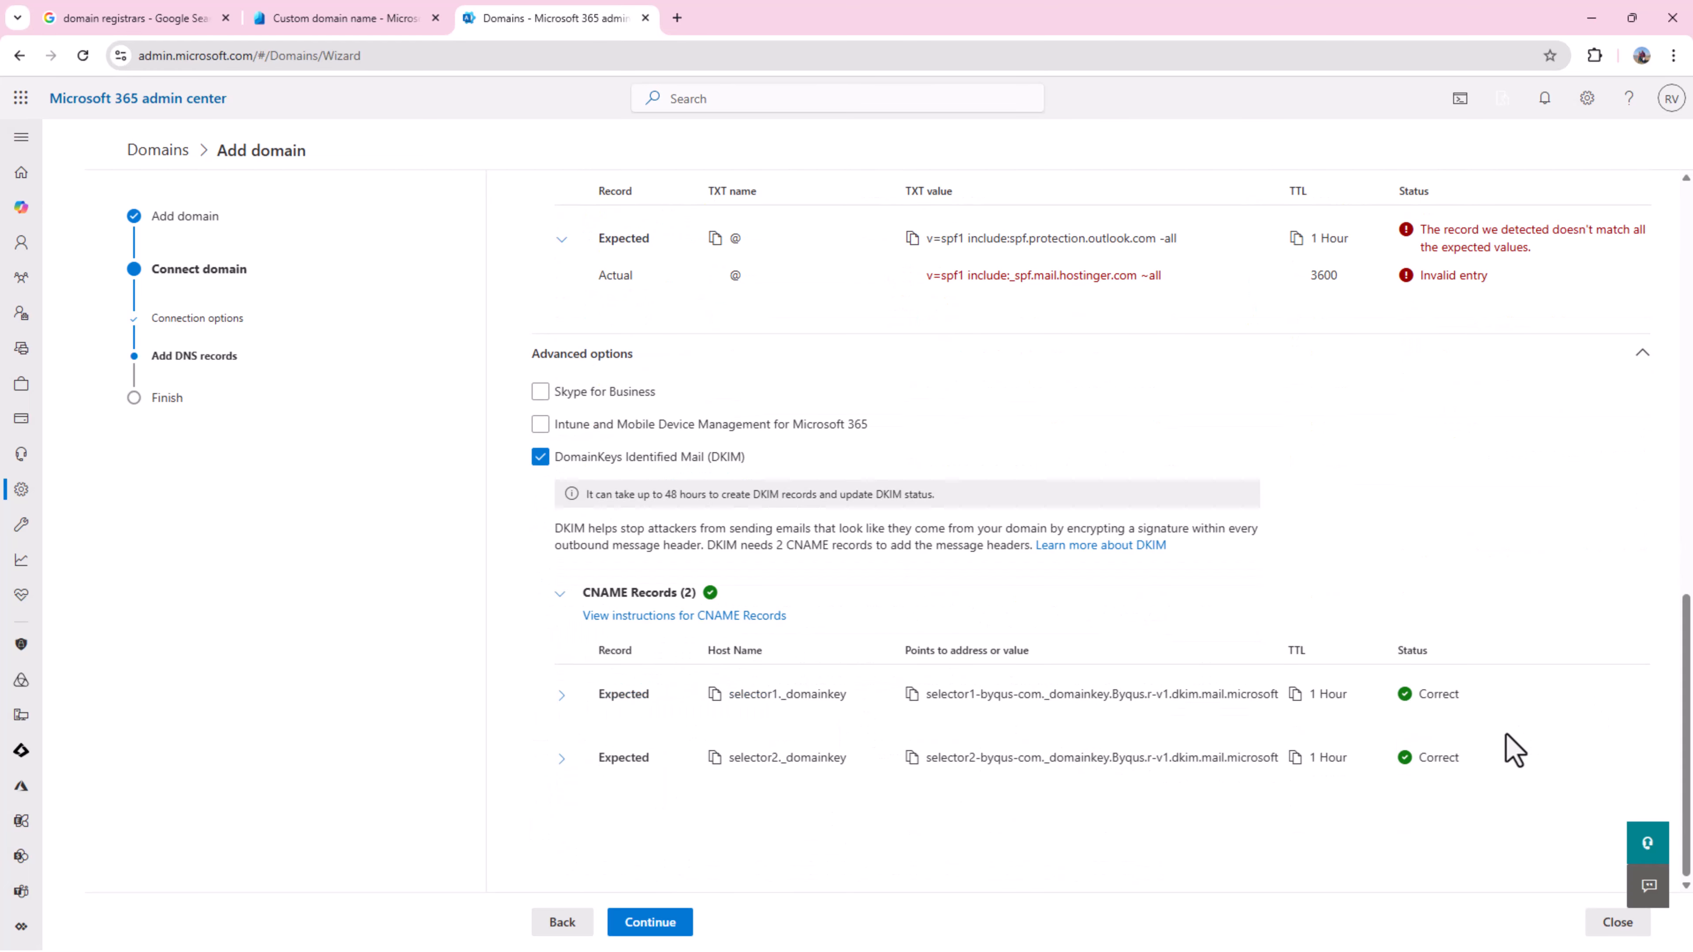
scroll(1514, 751, up, 8)
scroll(869, 559, up, 8)
scroll(867, 559, down, 4)
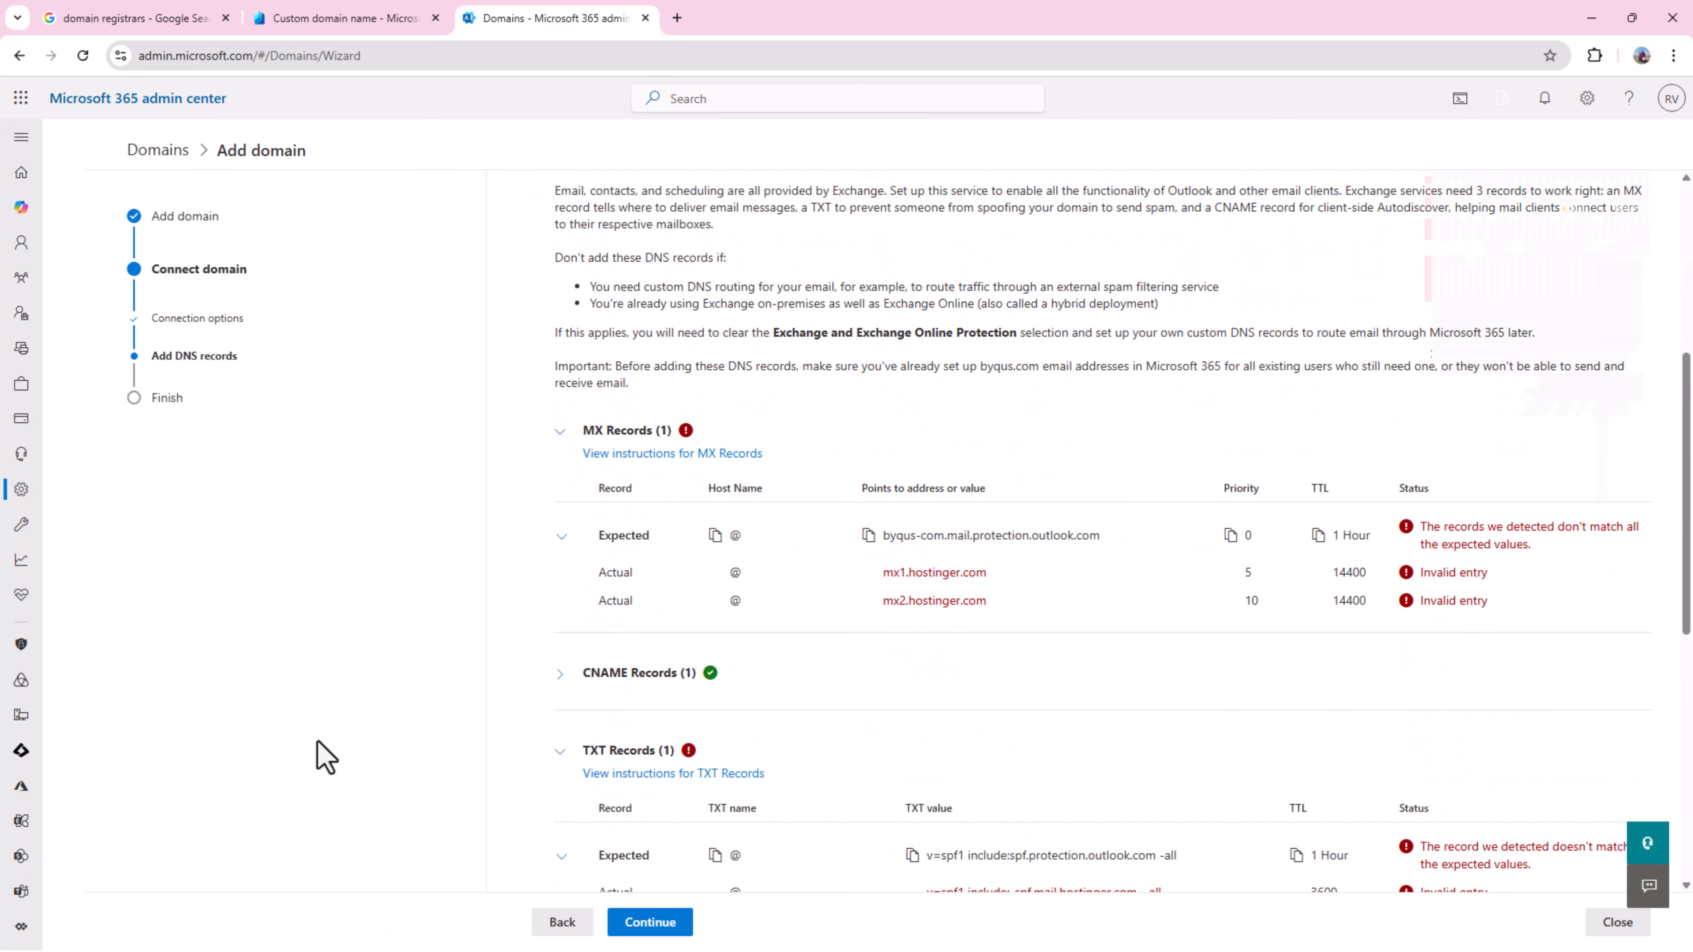
Rerun the Microsoft 365 DNS record check twice and examine the autodiscover CNAME, MX and SPF TXT results.
click(631, 926)
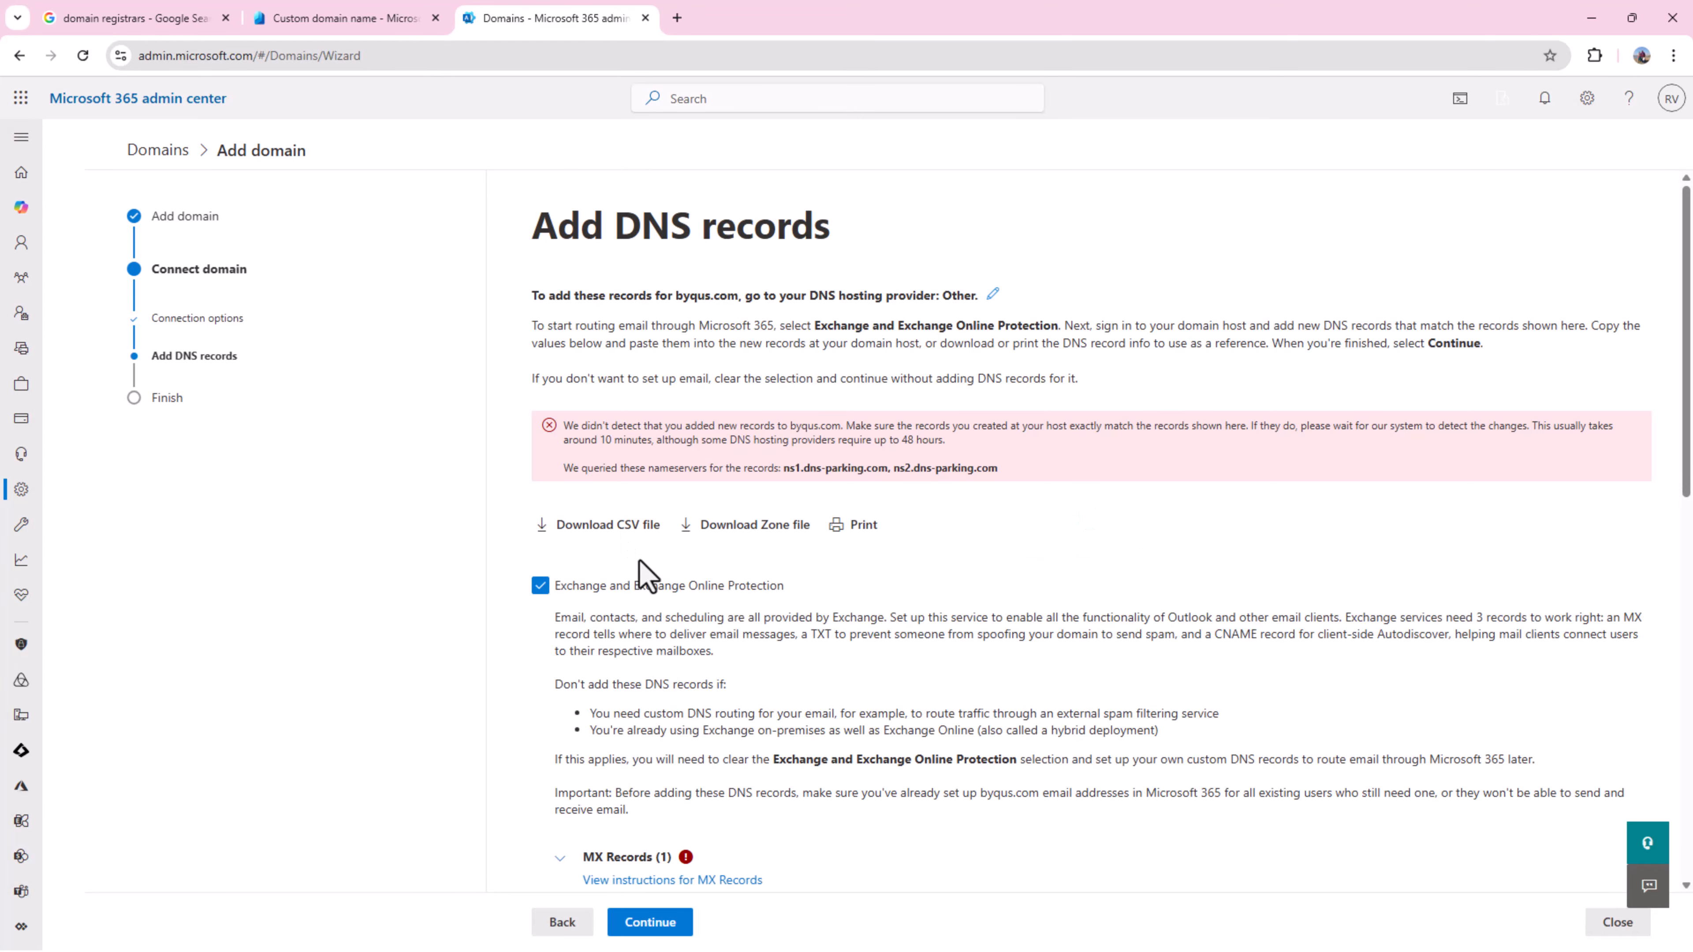
scroll(638, 559, down, 5)
scroll(638, 560, down, 4)
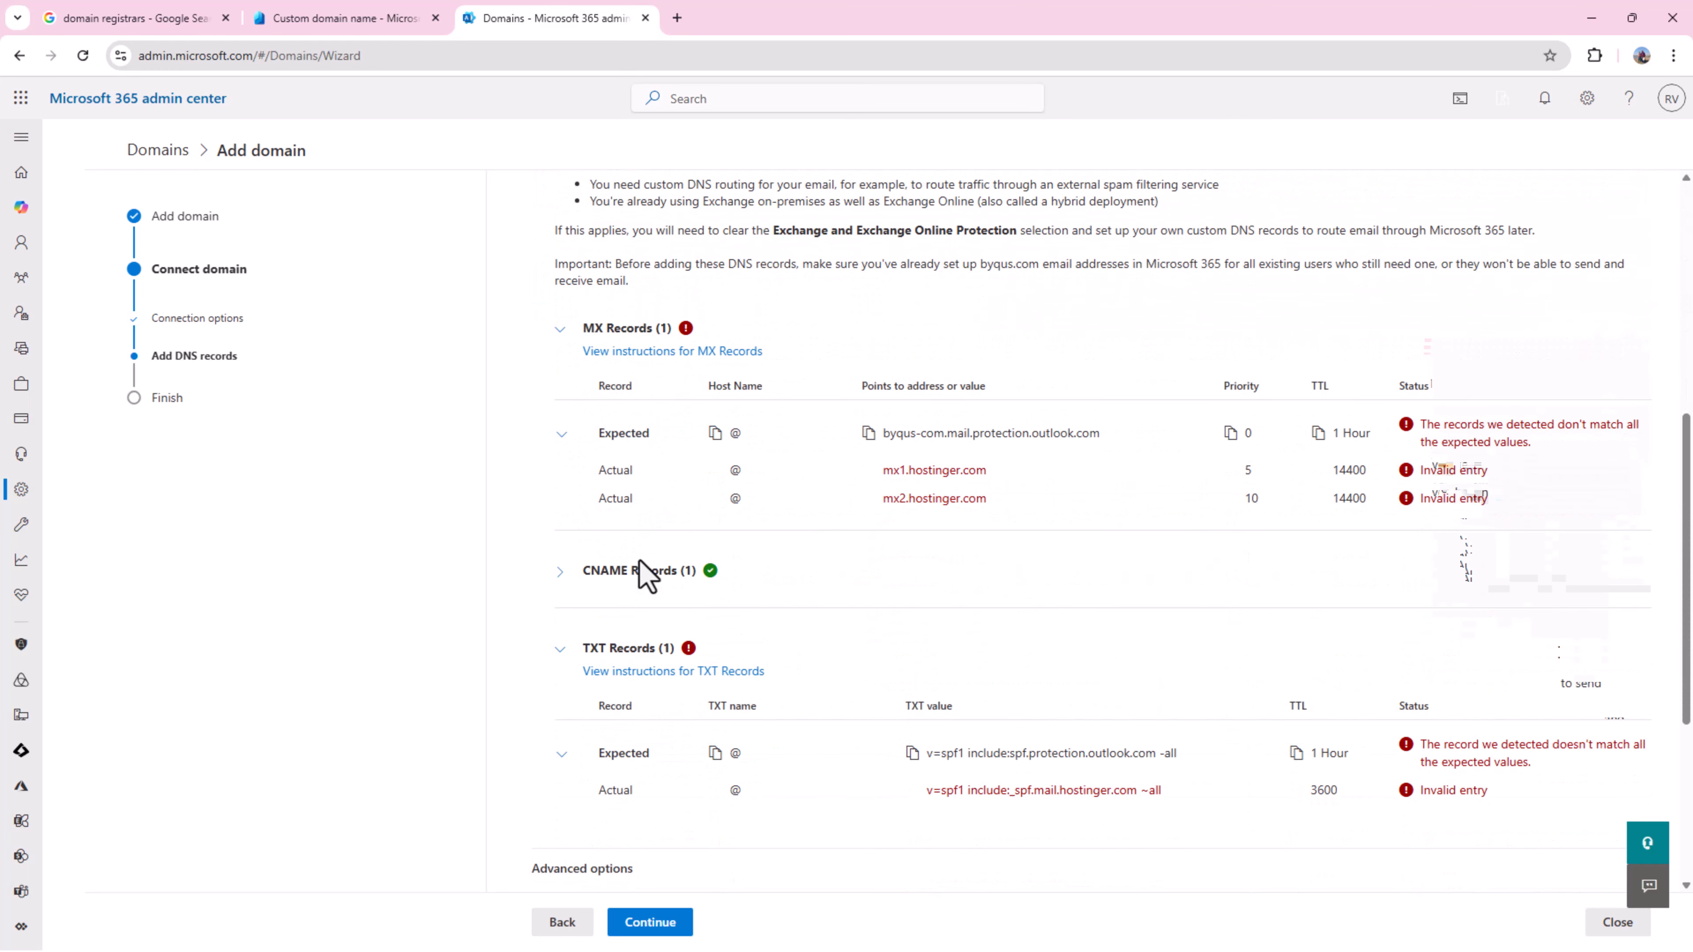
click(561, 581)
scroll(565, 603, down, 6)
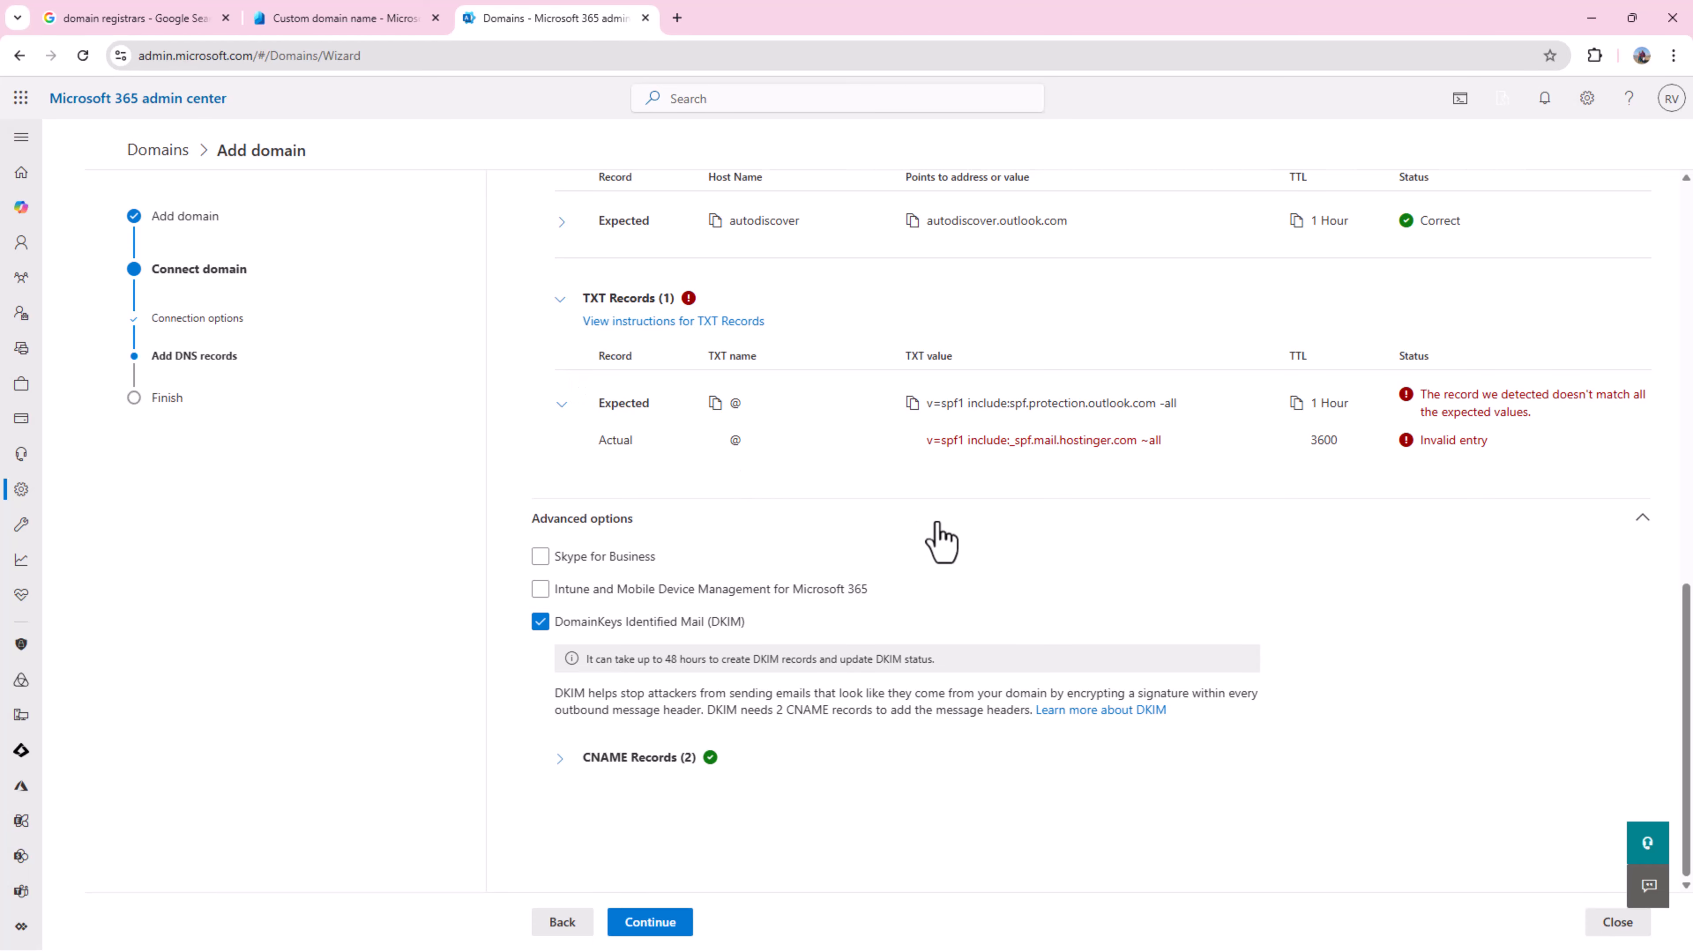
scroll(914, 552, up, 8)
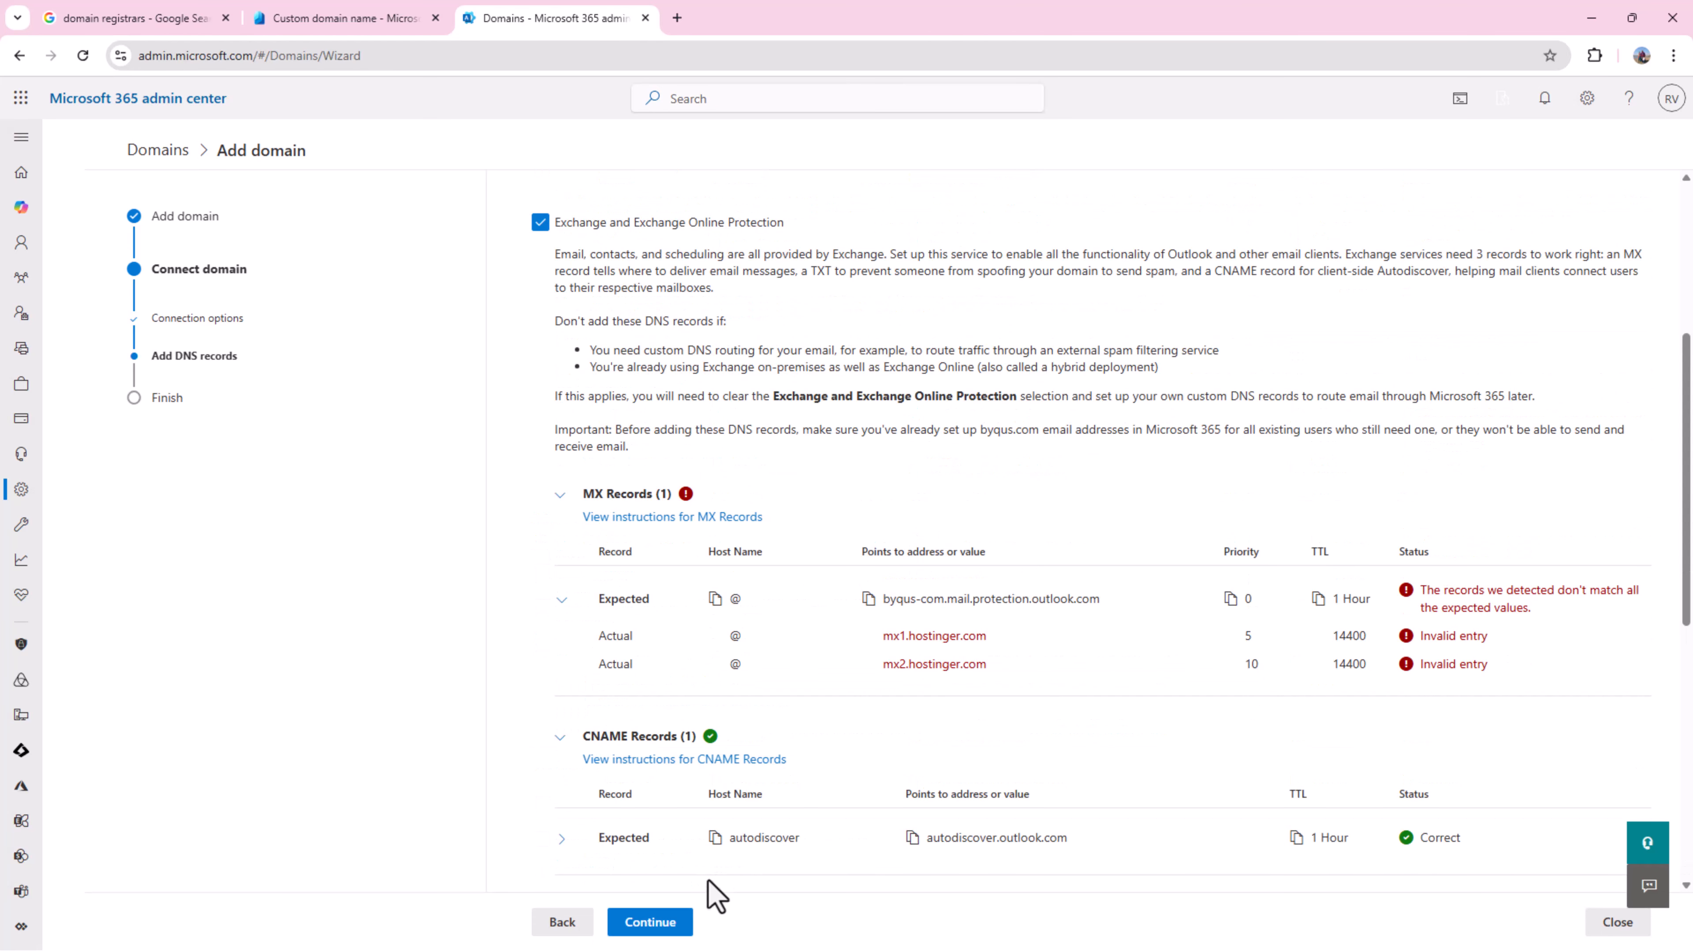
click(668, 923)
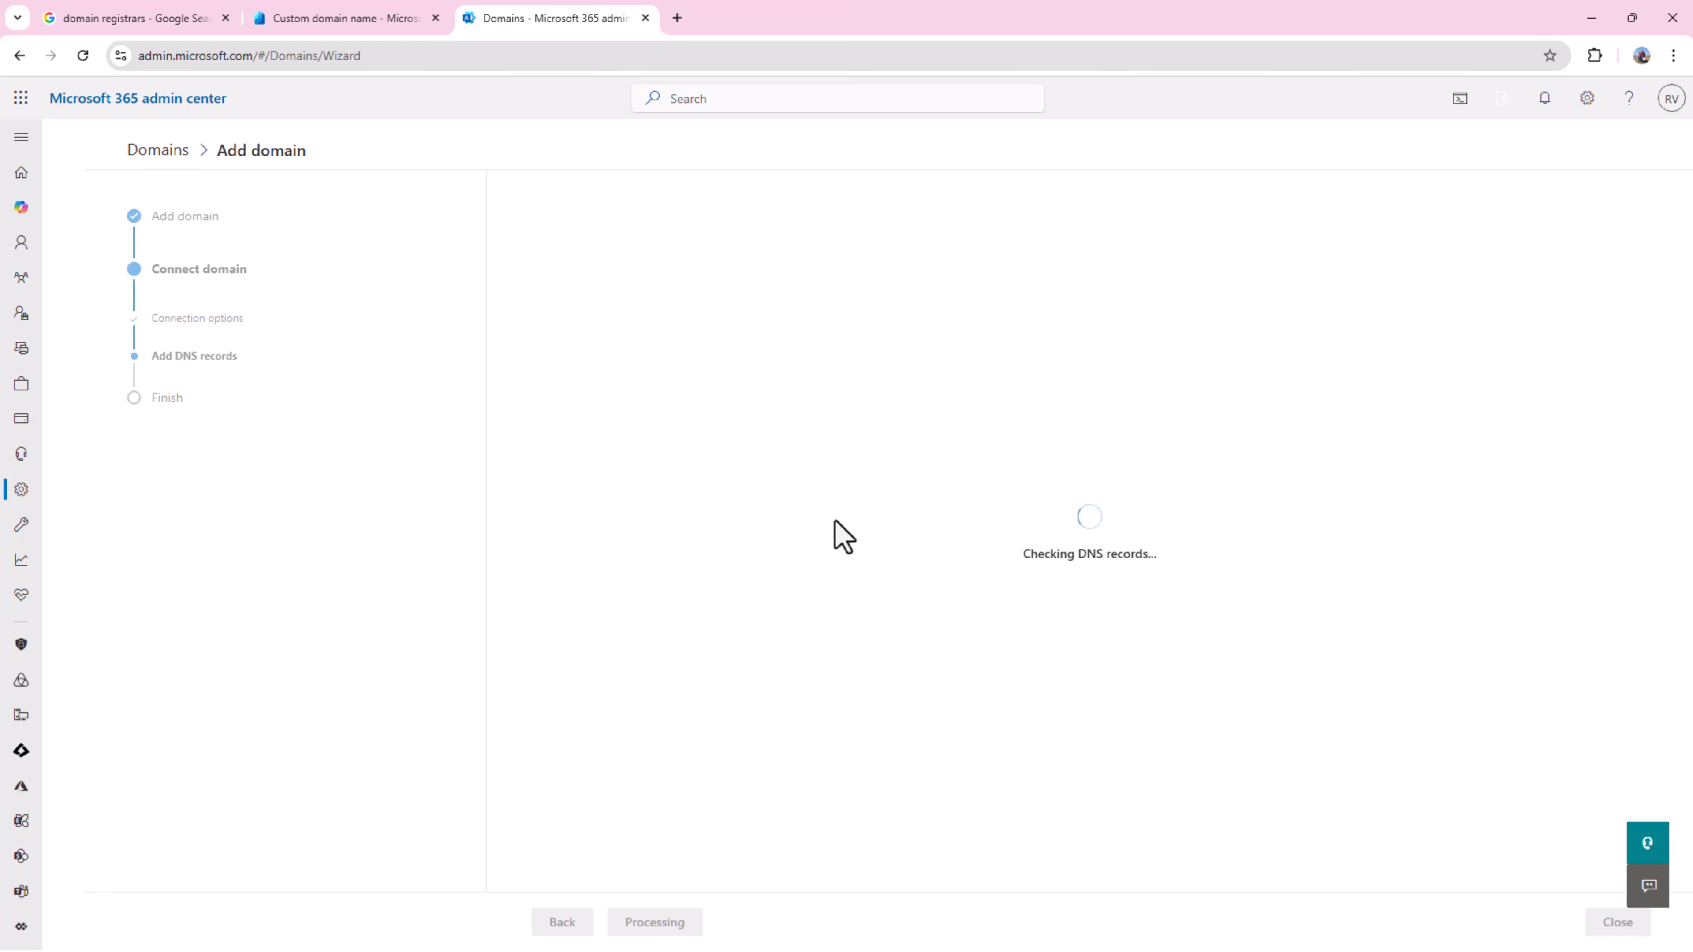
scroll(842, 527, down, 5)
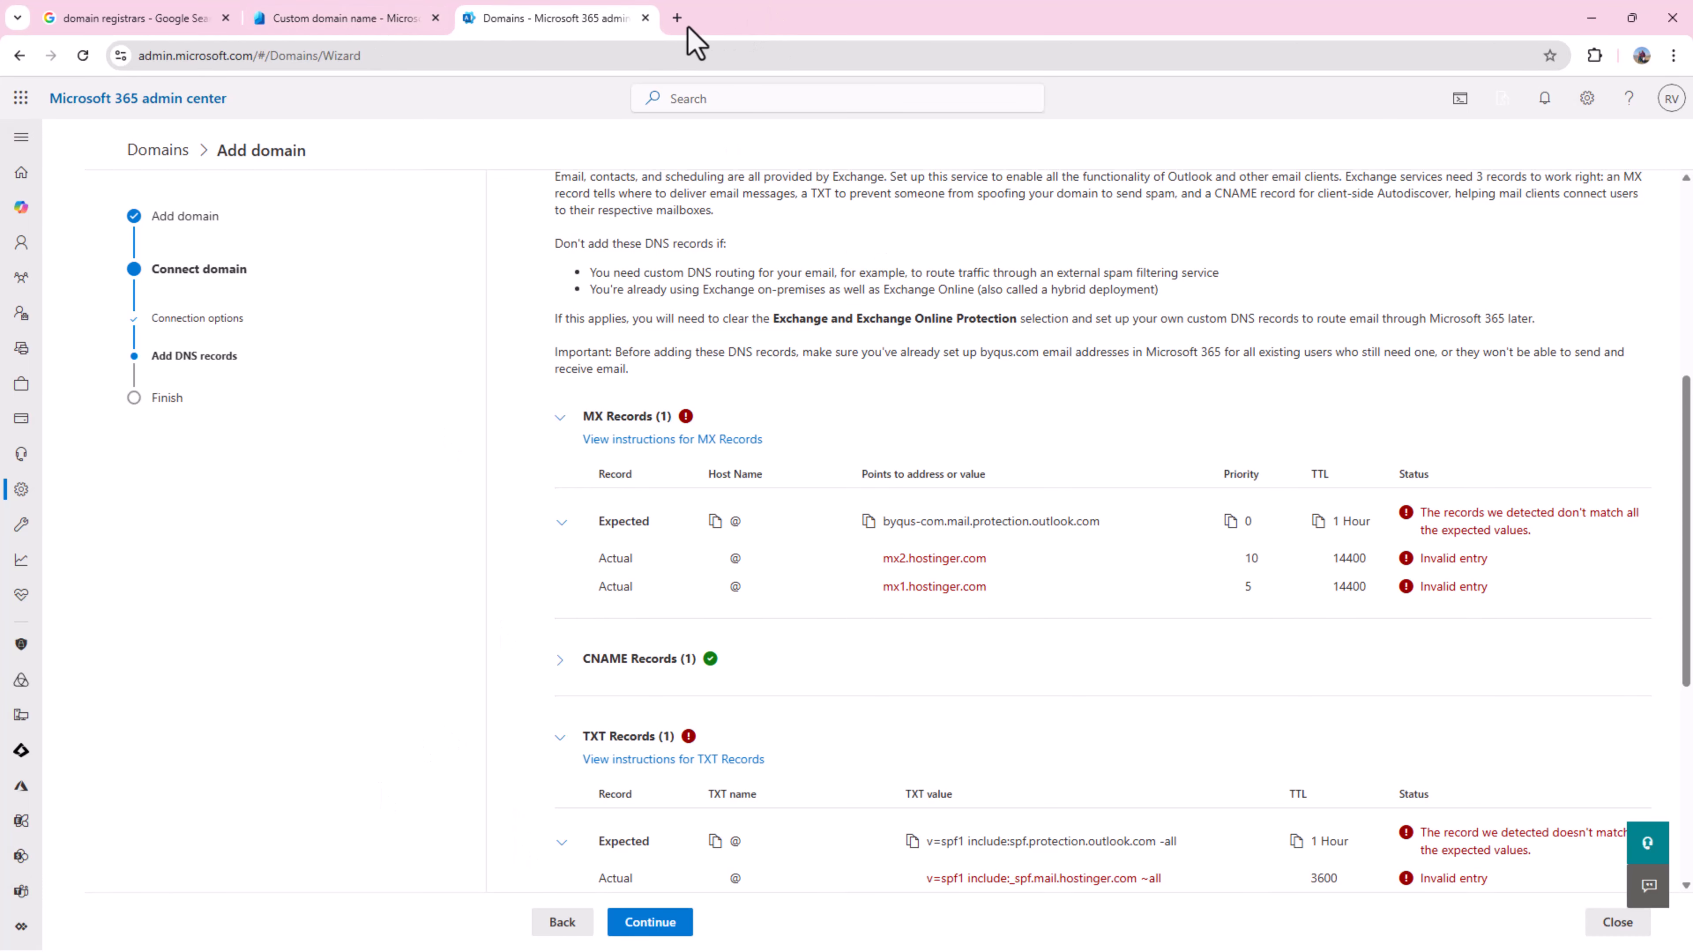
Search the web for mxtoolbox in a new browser tab.
click(678, 18)
click(717, 57)
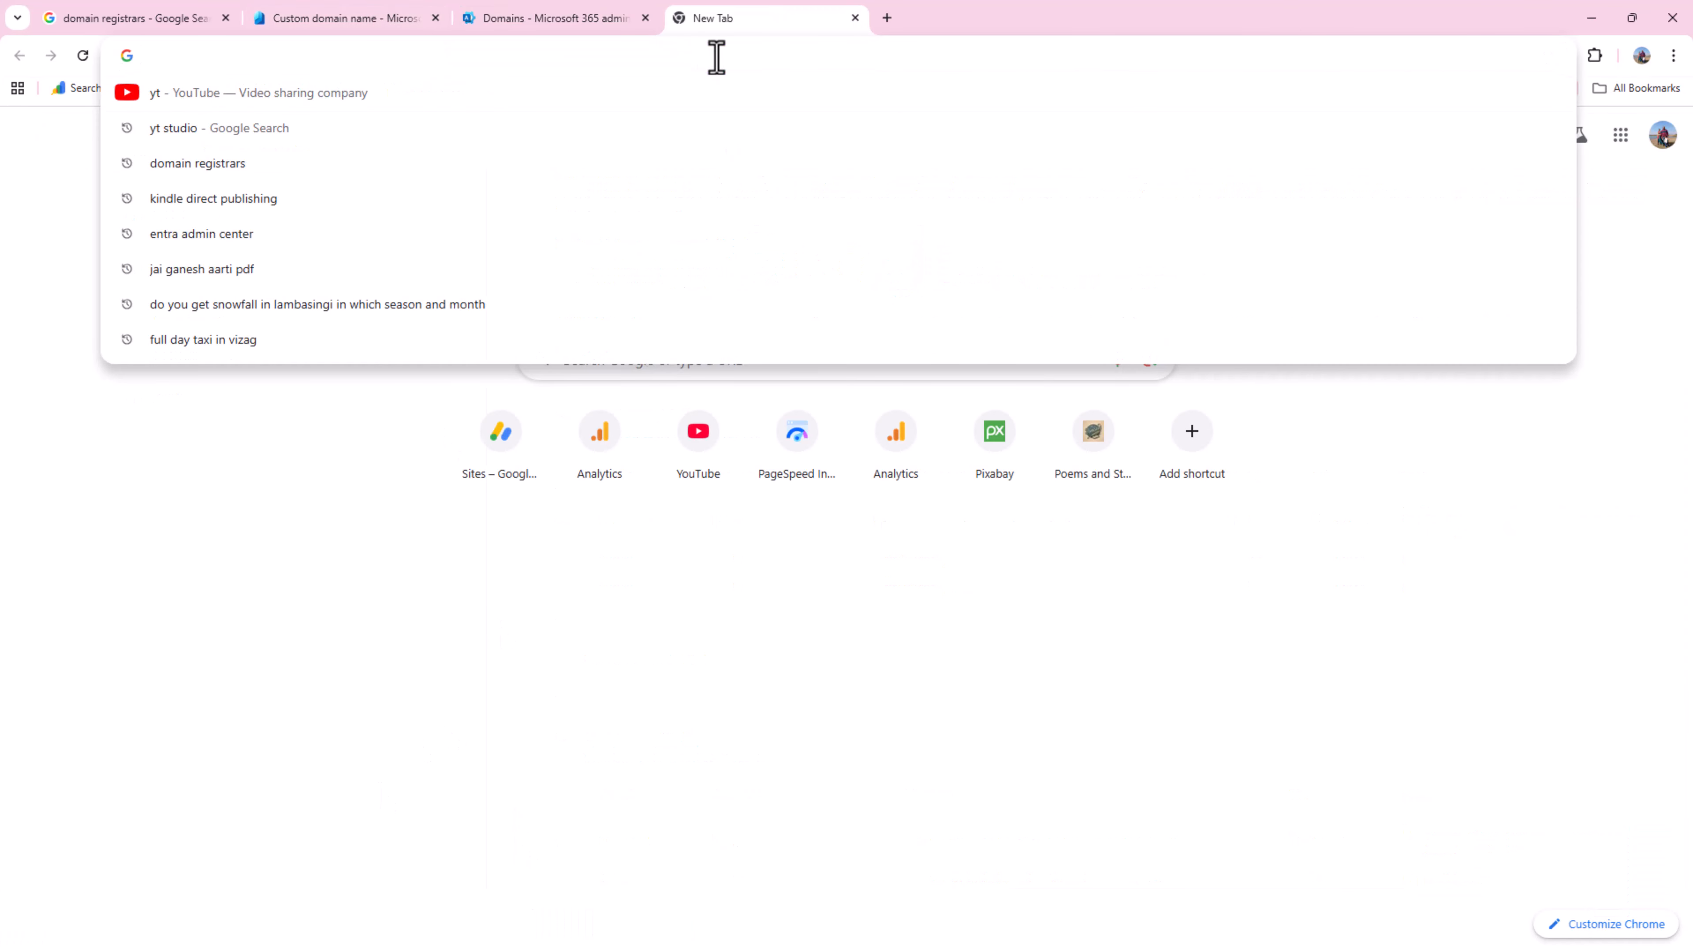
text(mxto)
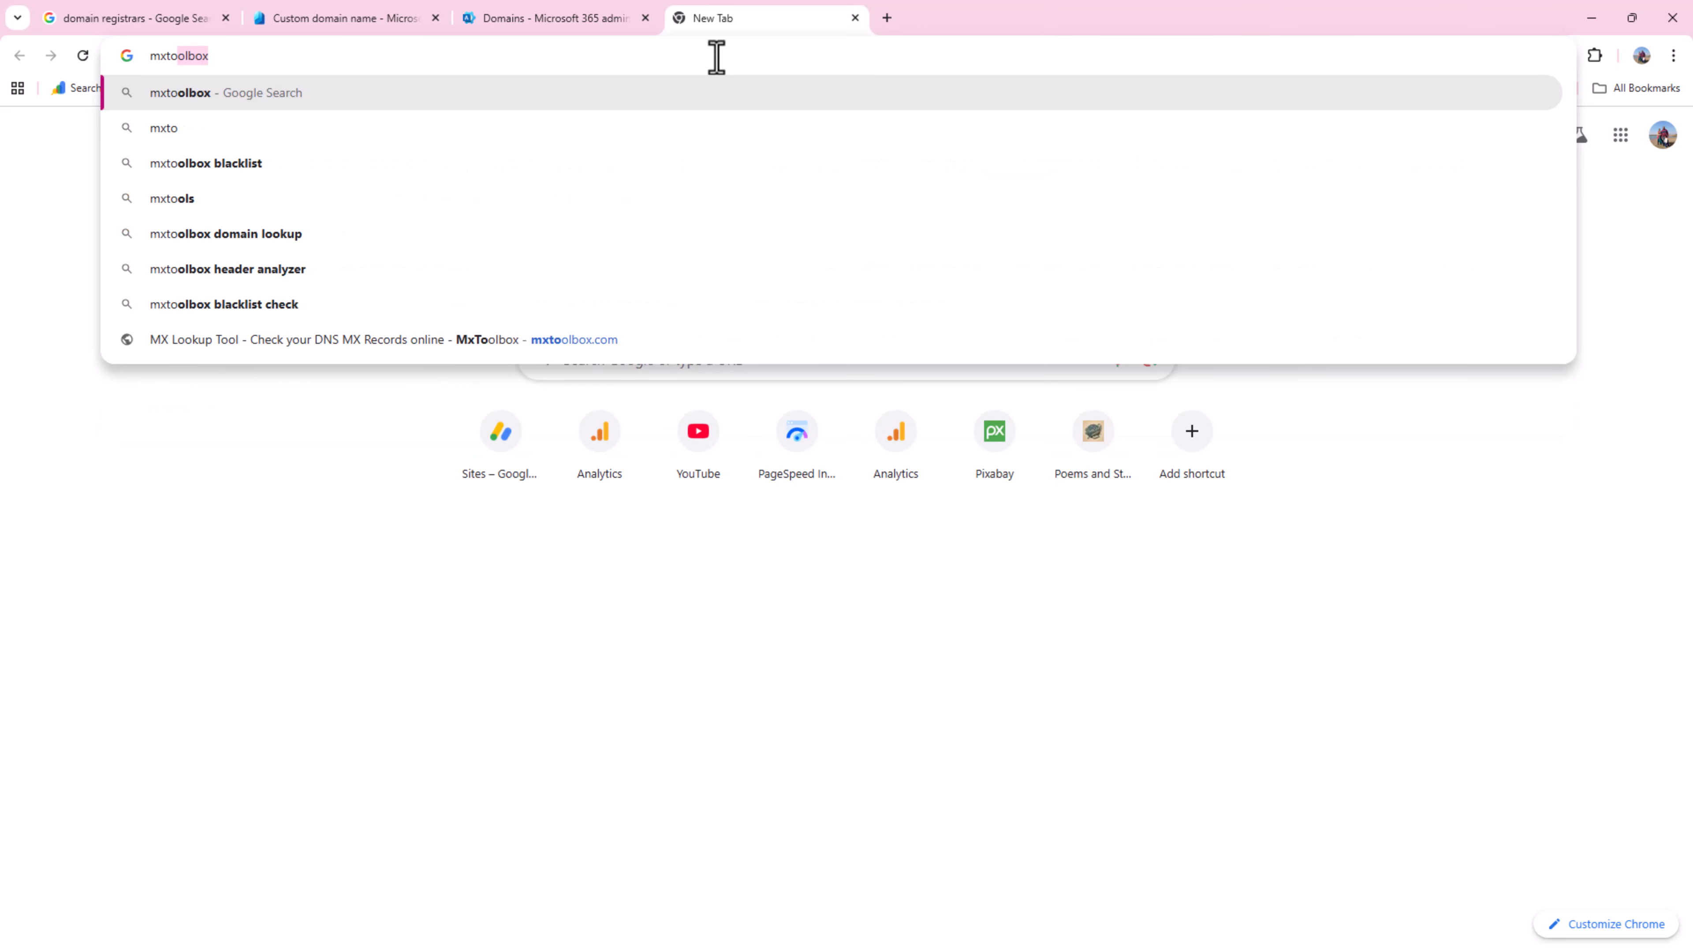
text(olbox)
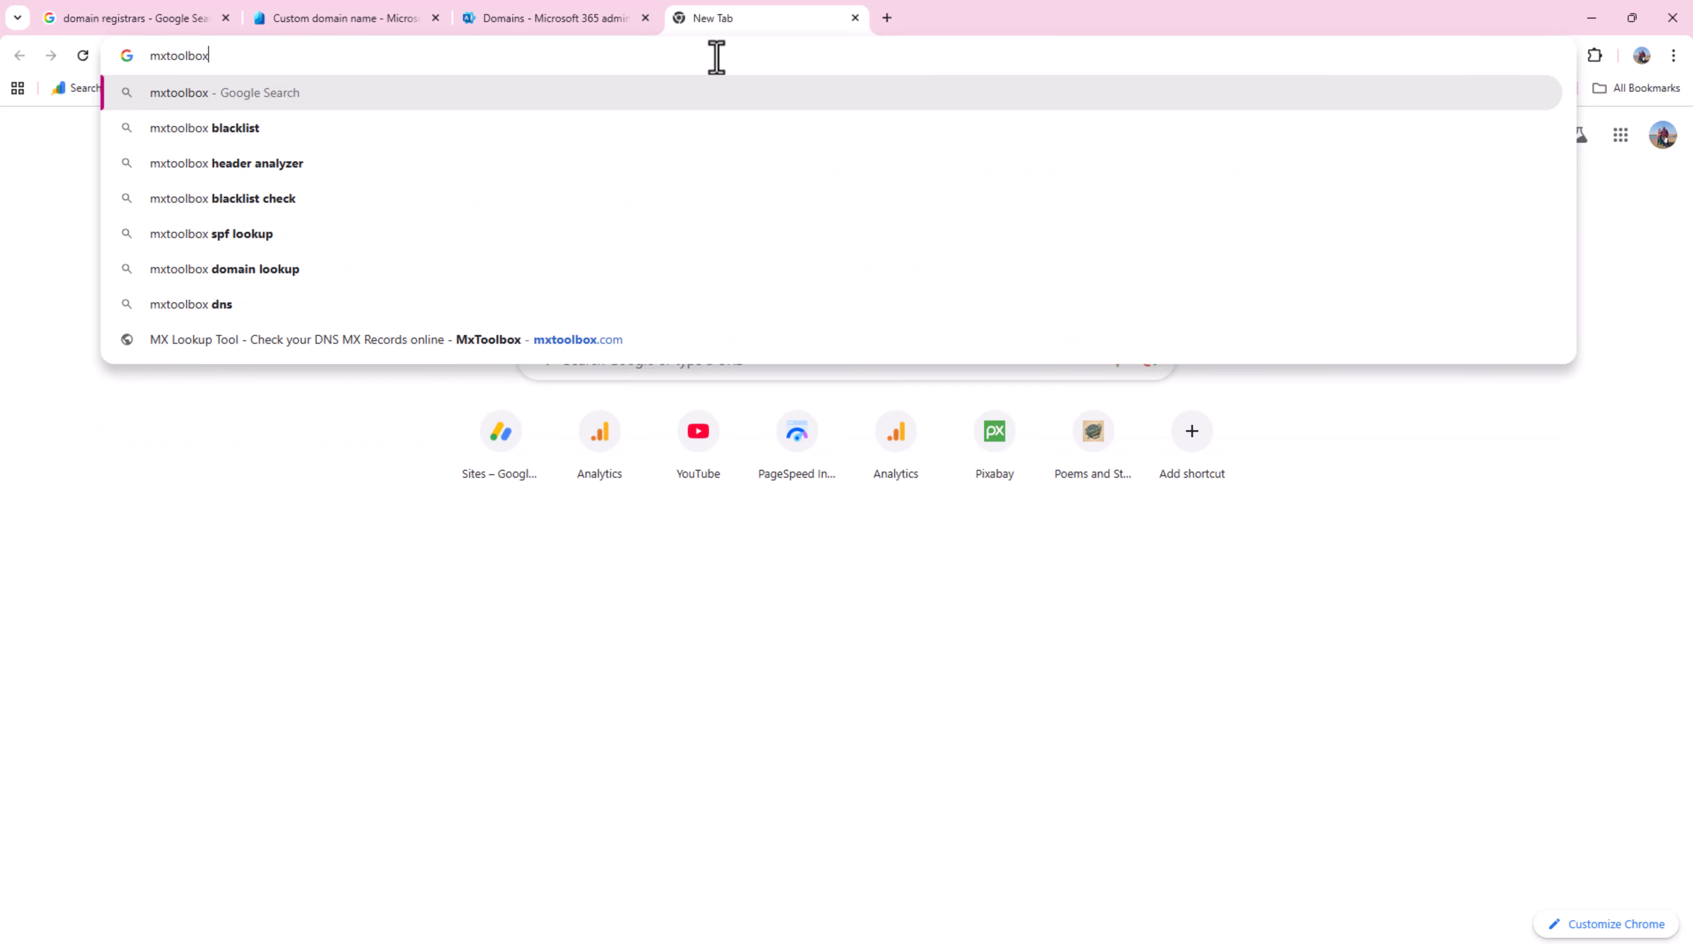
key(Return)
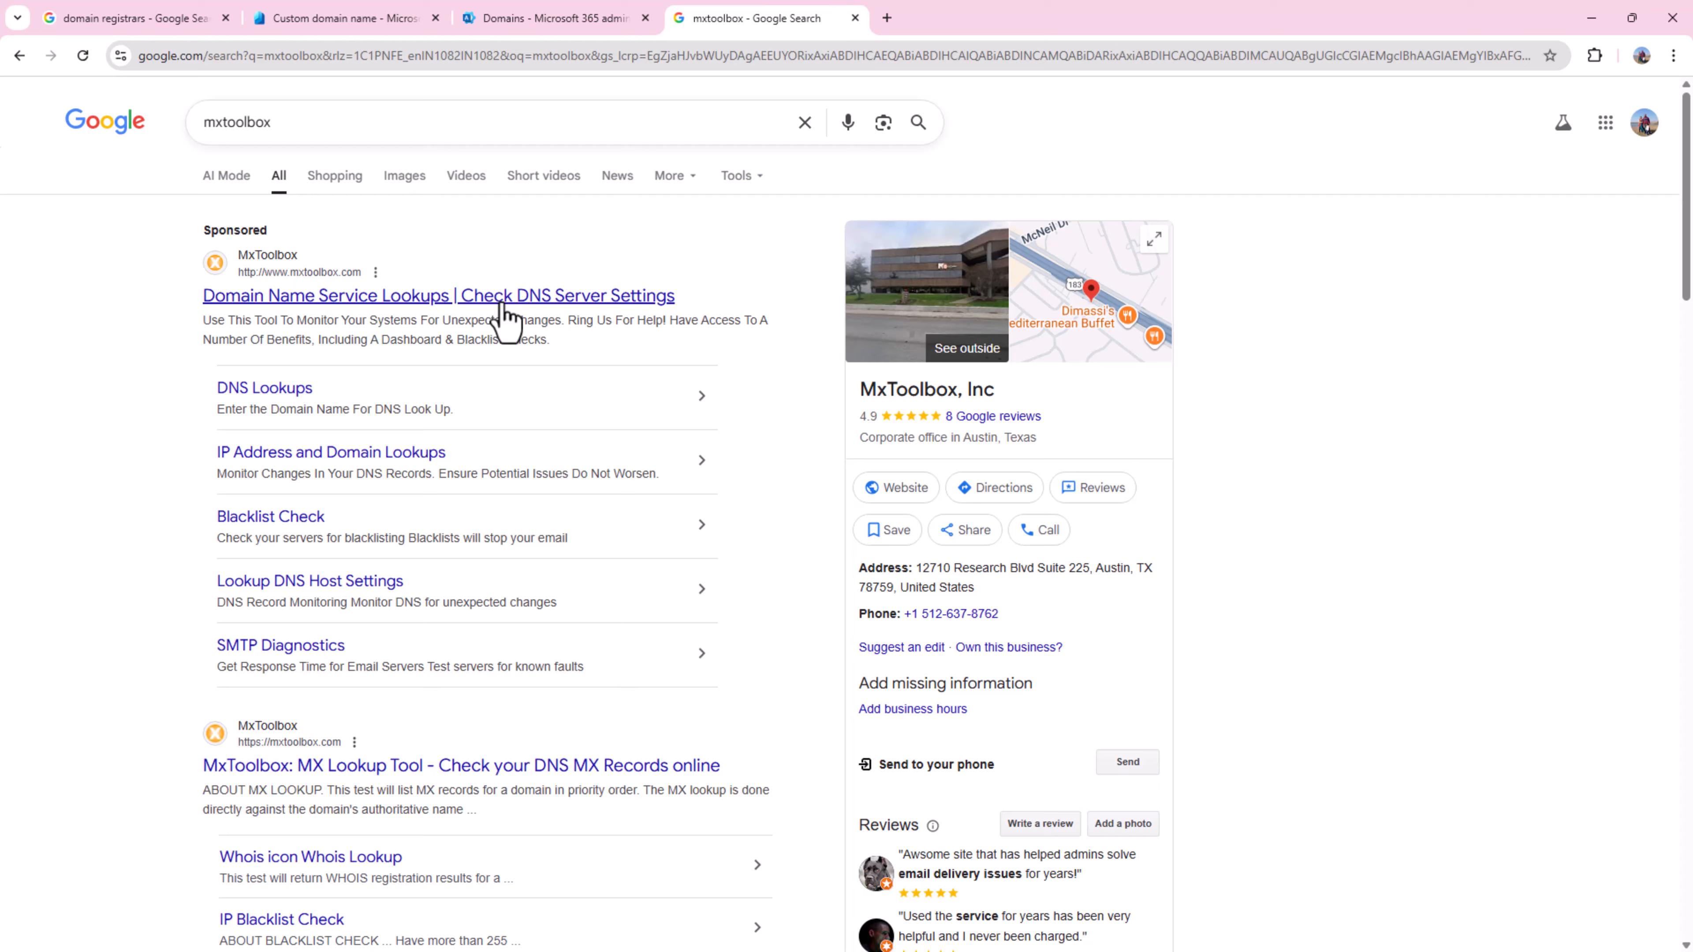
Open MxToolbox's DNS Lookup page, run a DNS lookup for byqus.com, and check the record publication test.
click(329, 308)
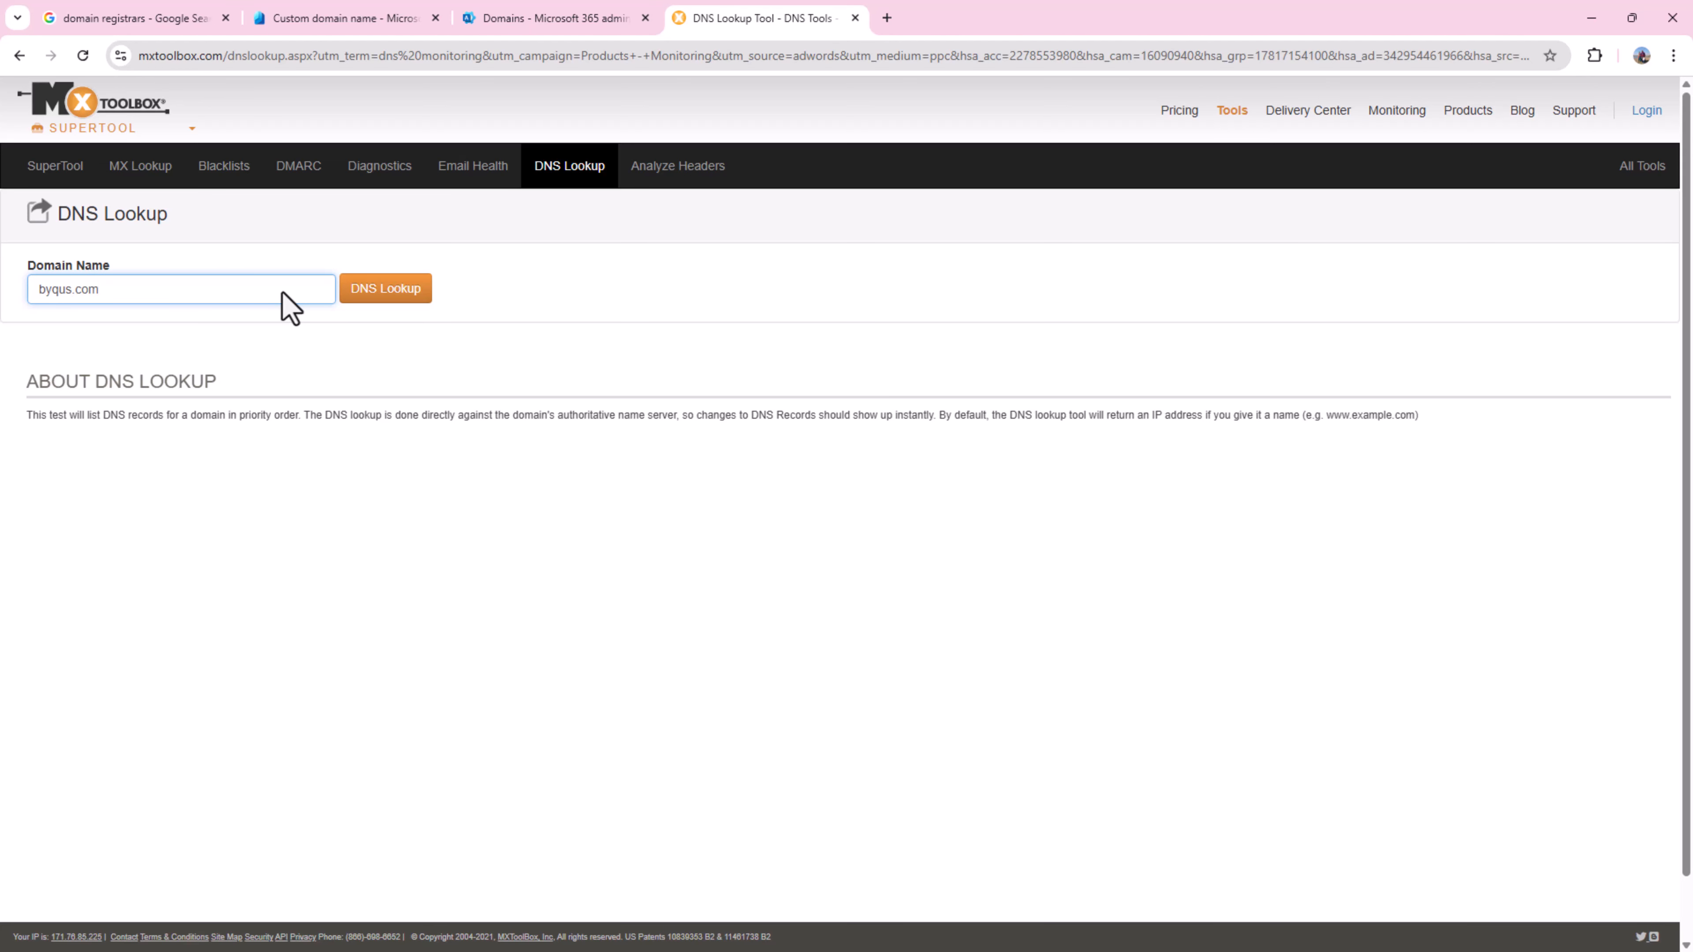
click(399, 300)
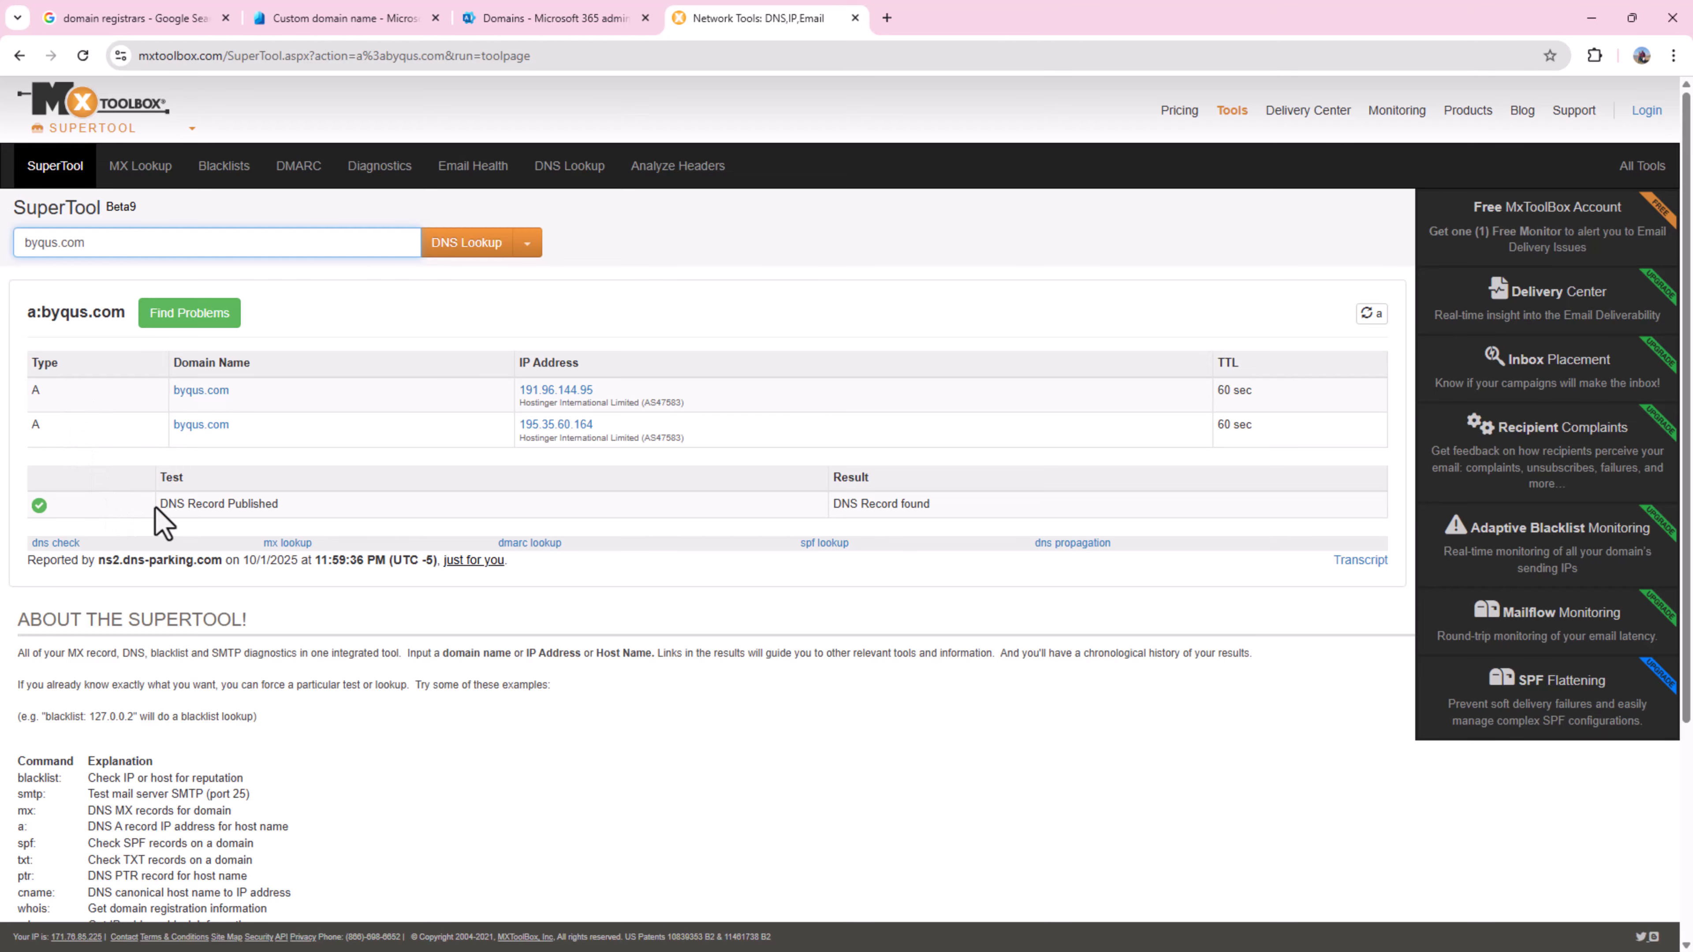
drag(154, 507, 362, 516)
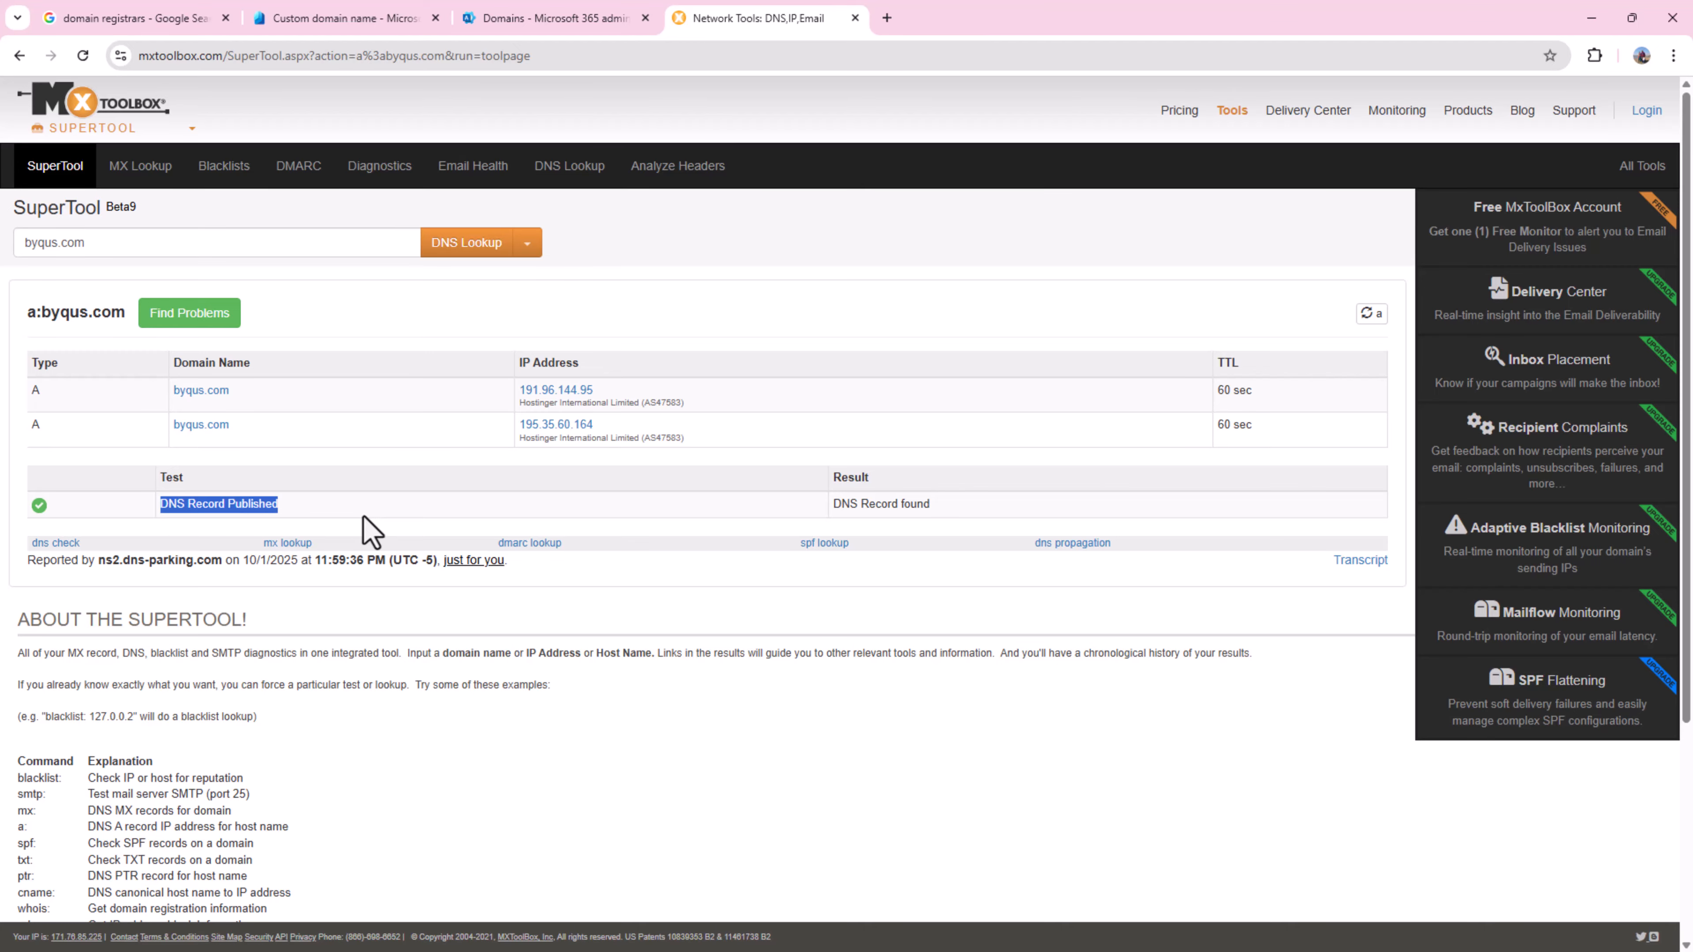
Run an MX Lookup for byqus.com in MxToolbox and examine the DMARC policy test result.
click(527, 244)
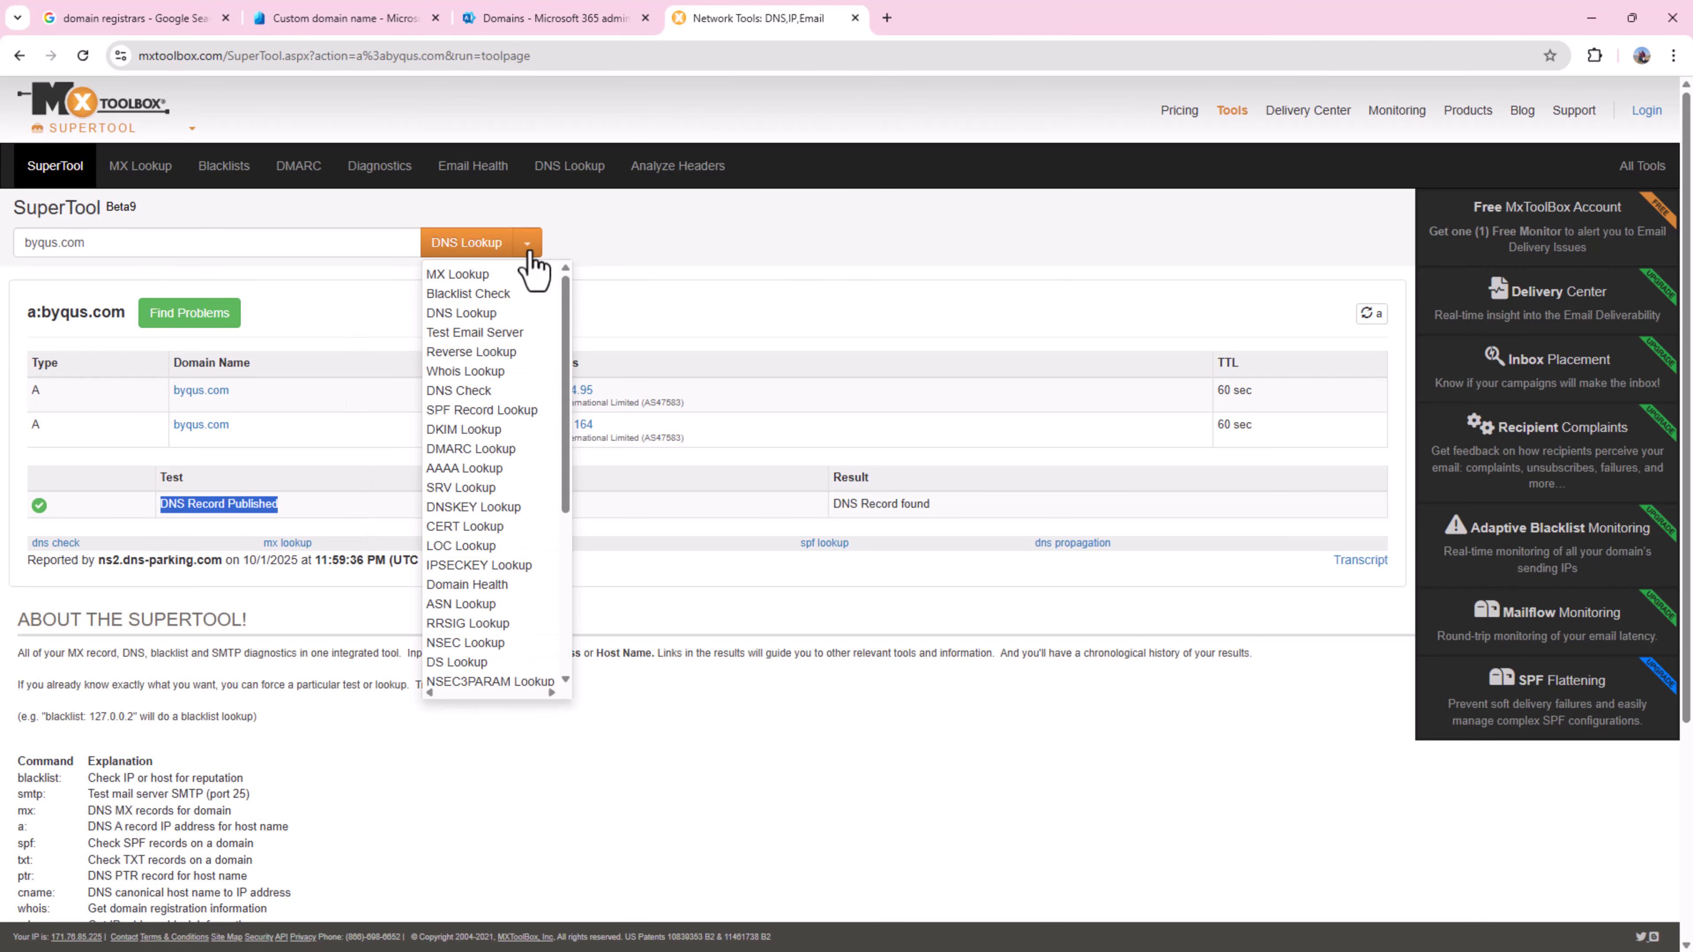
click(496, 274)
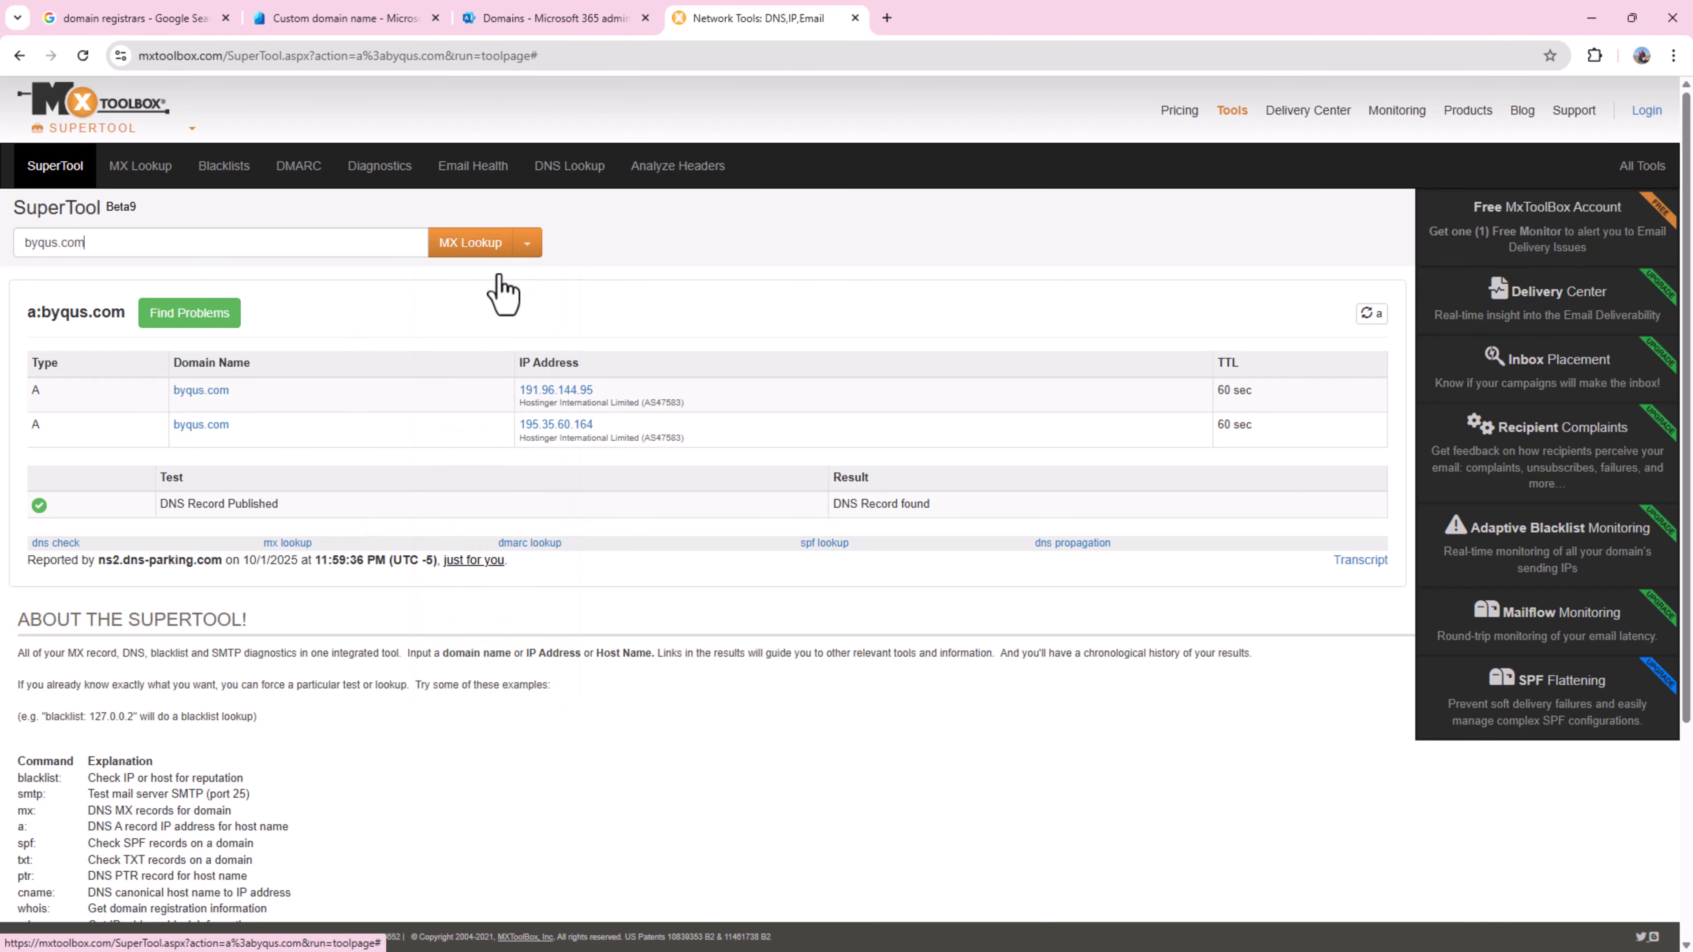
click(470, 244)
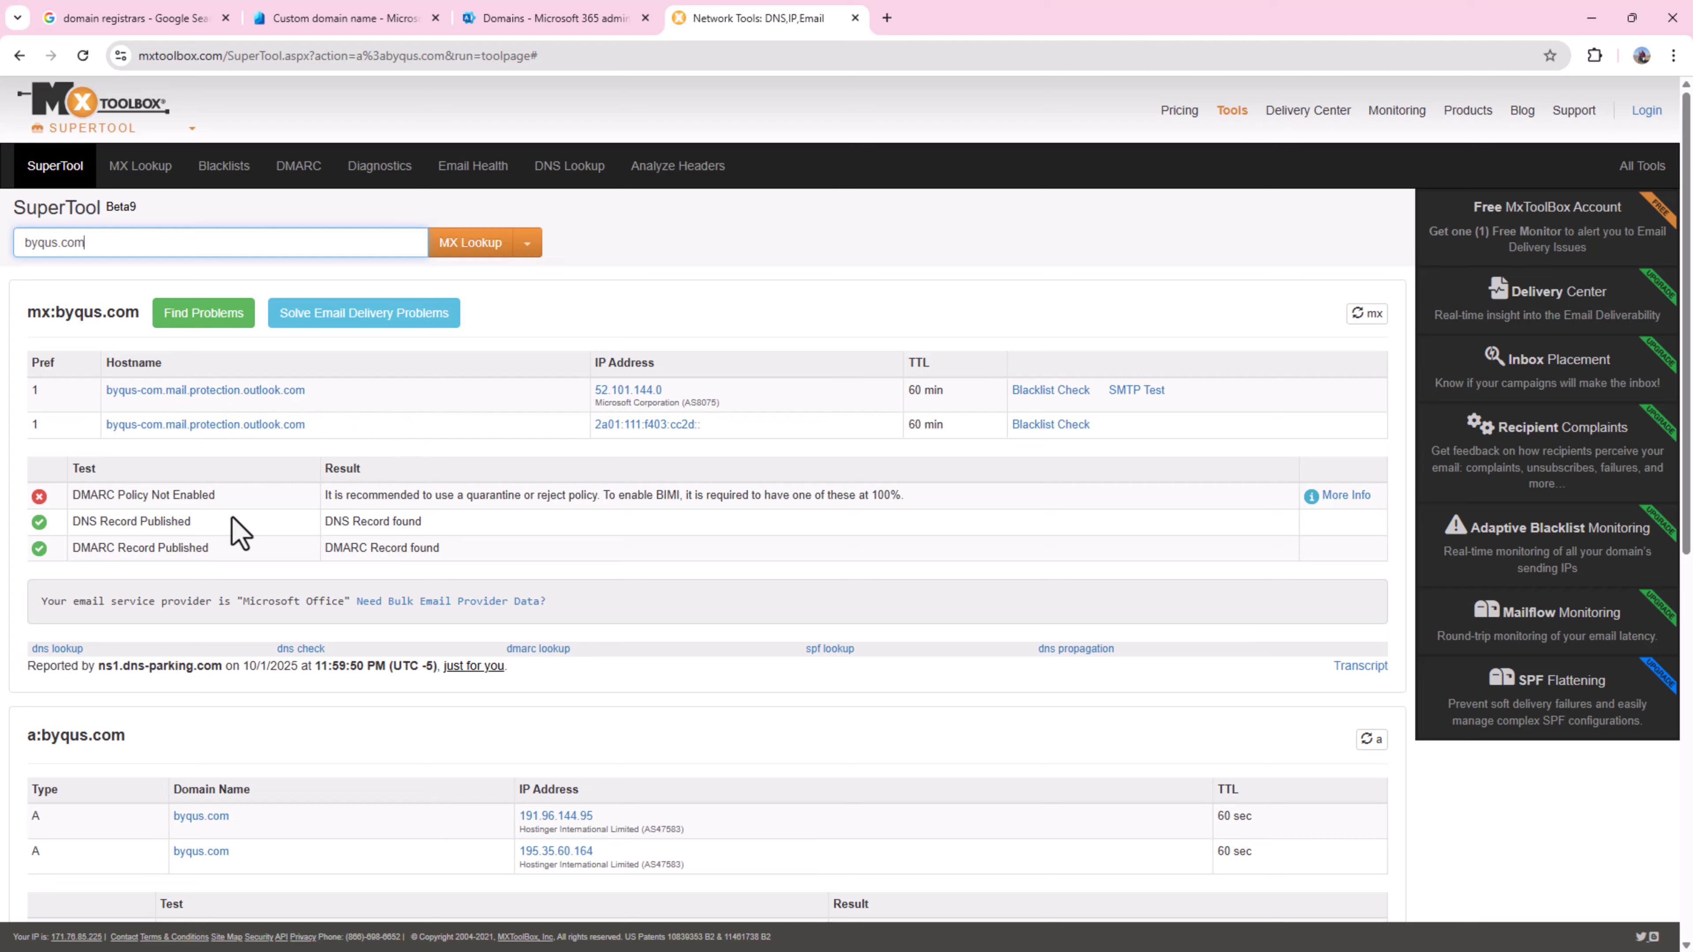
drag(72, 493, 954, 507)
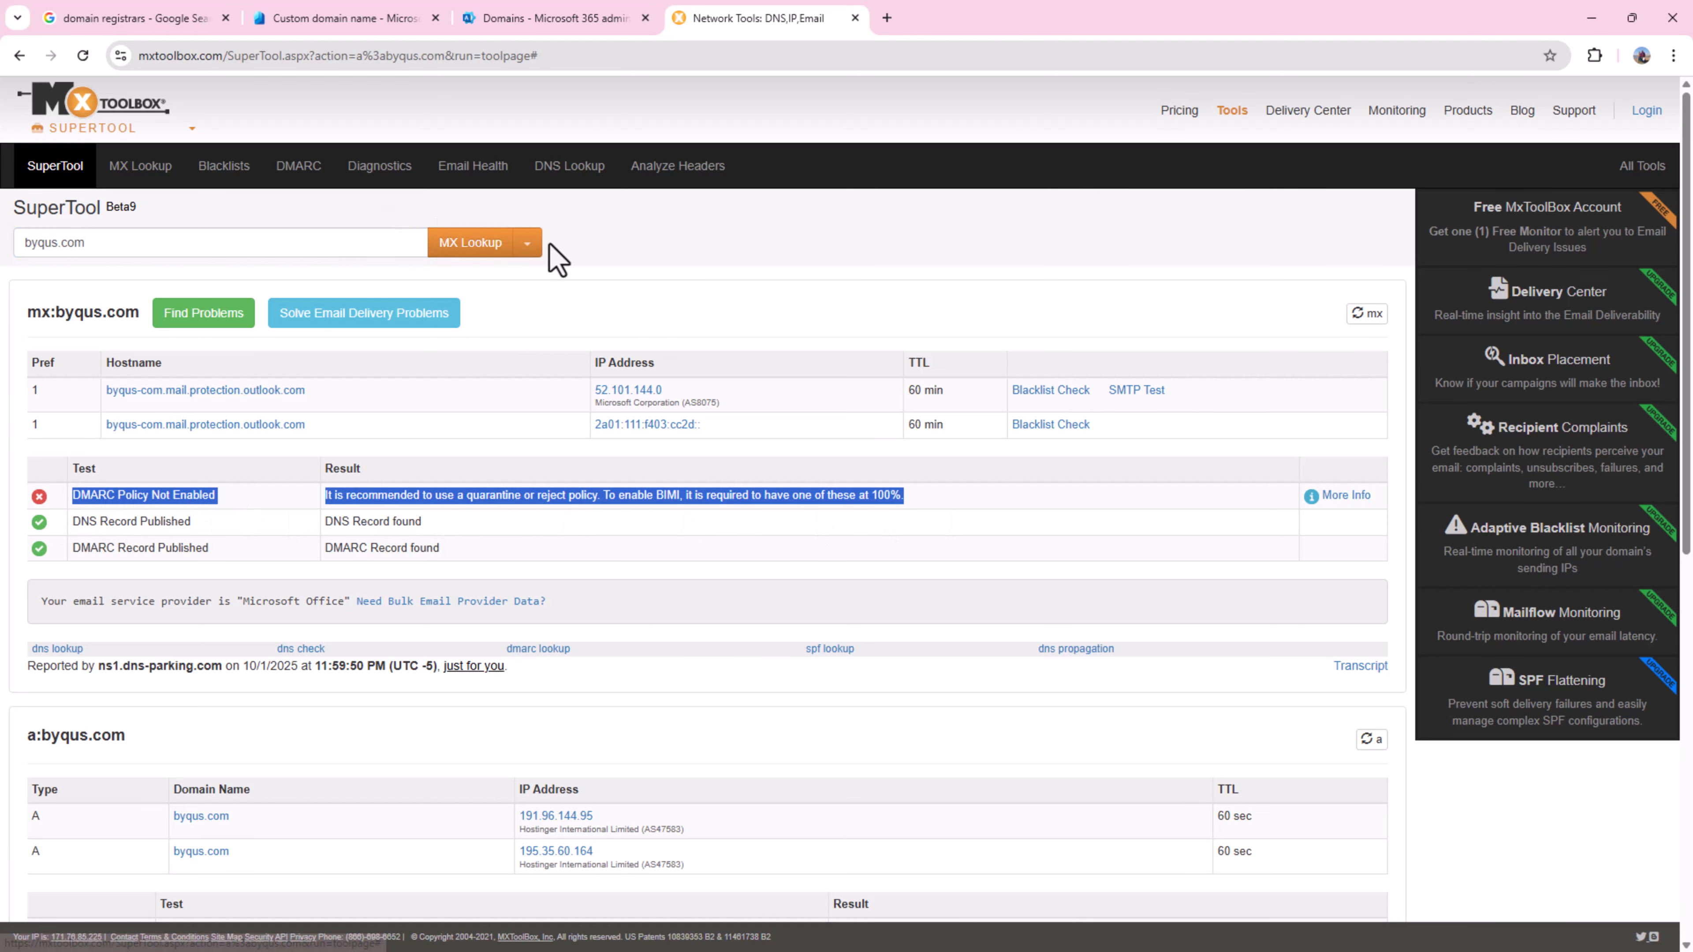
Run a DMARC Lookup for byqus.com and examine the published DMARC record and its policy test result.
click(530, 244)
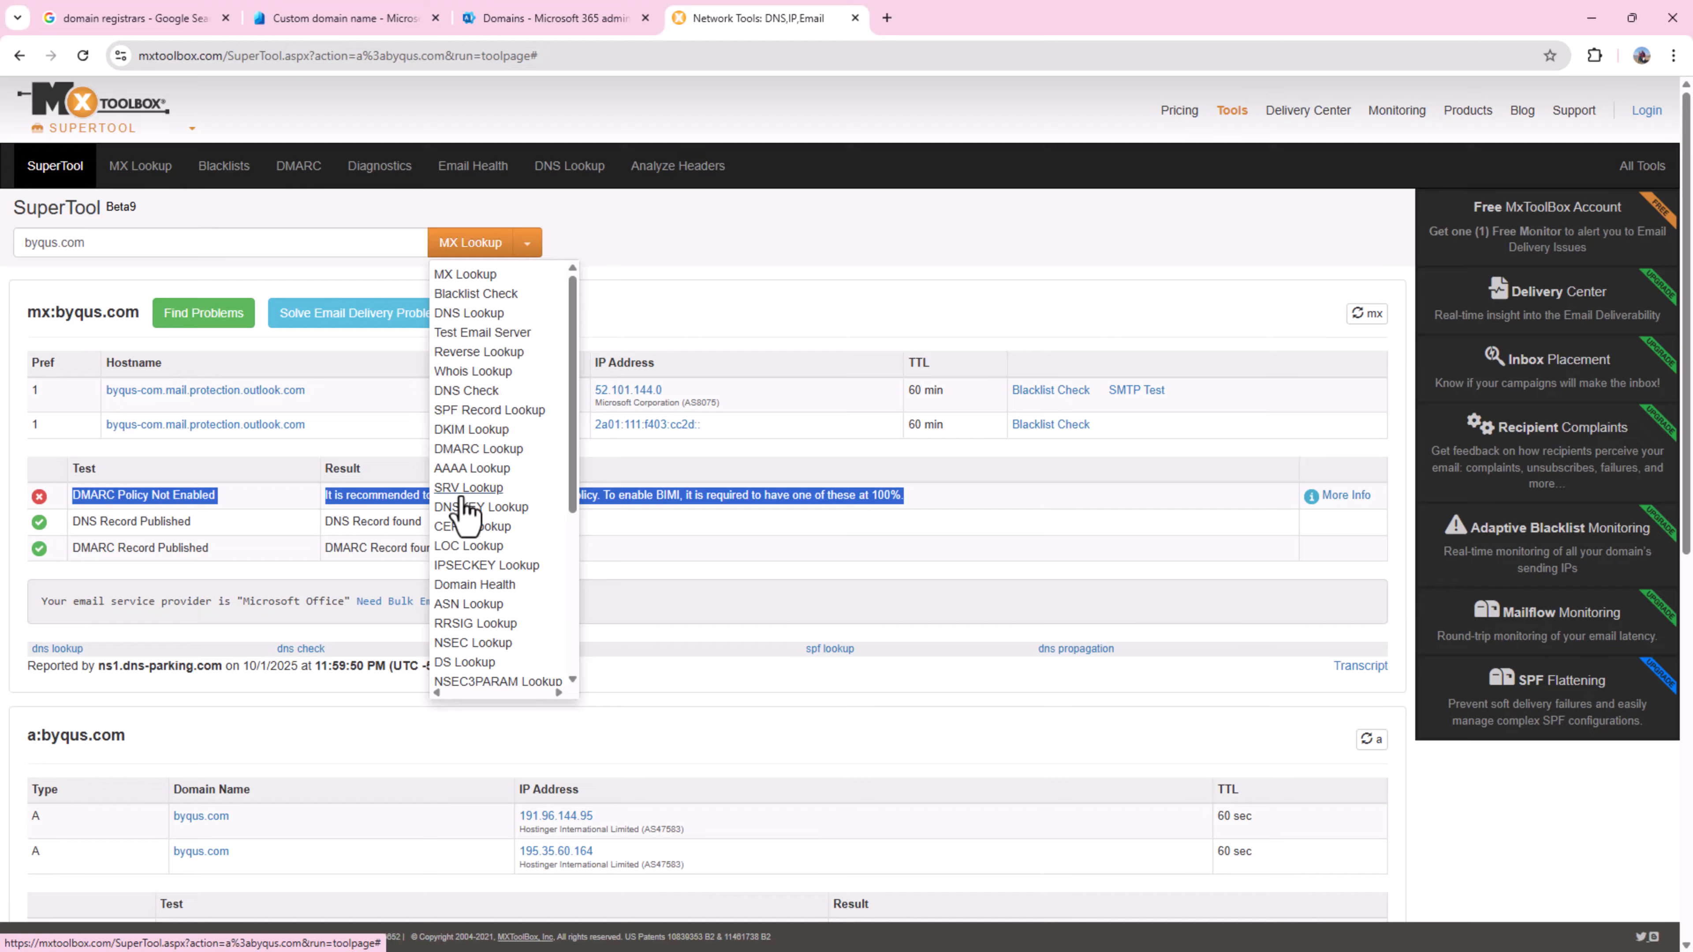
click(466, 449)
click(463, 244)
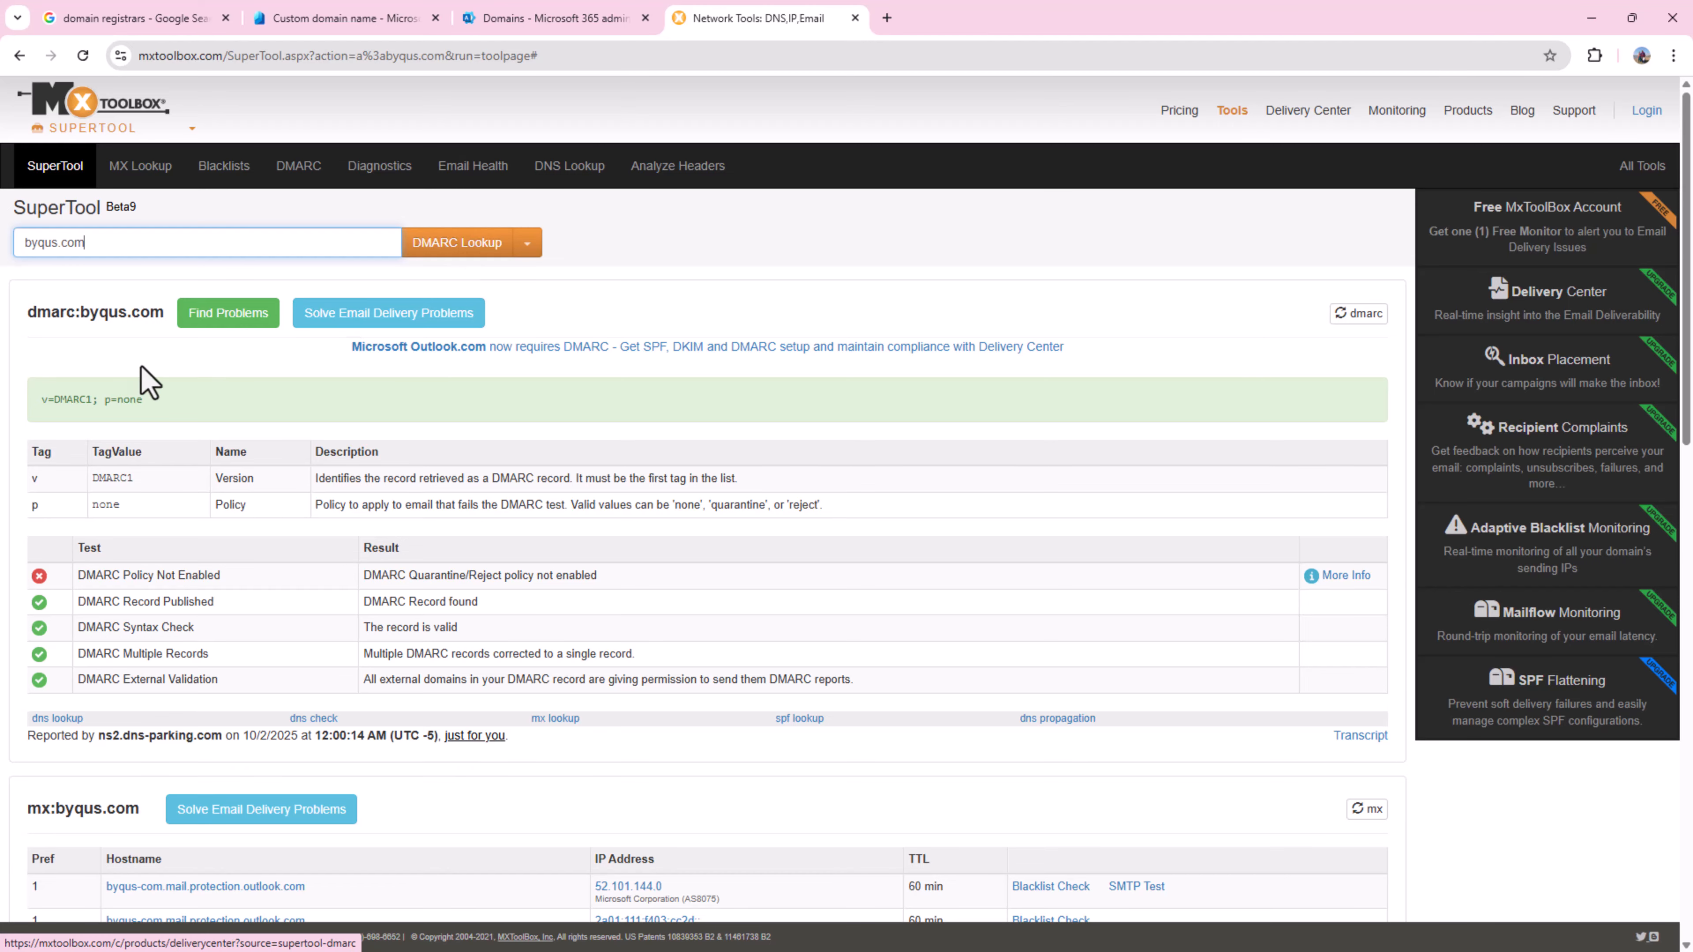
drag(34, 402, 206, 410)
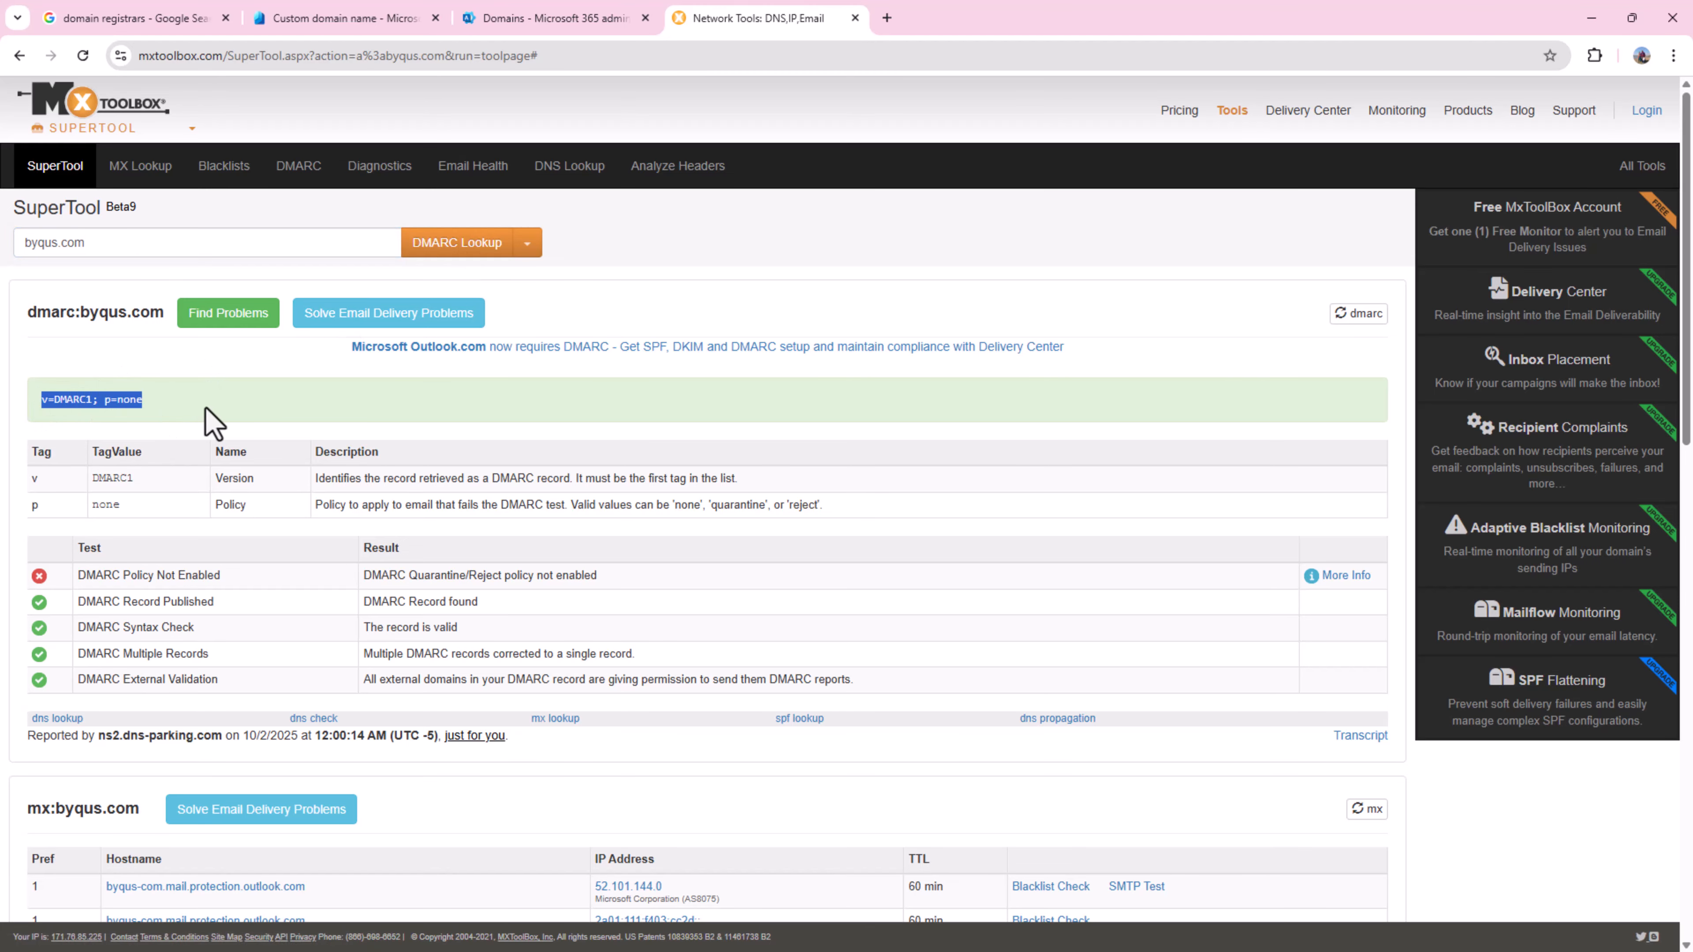
triple_click(528, 574)
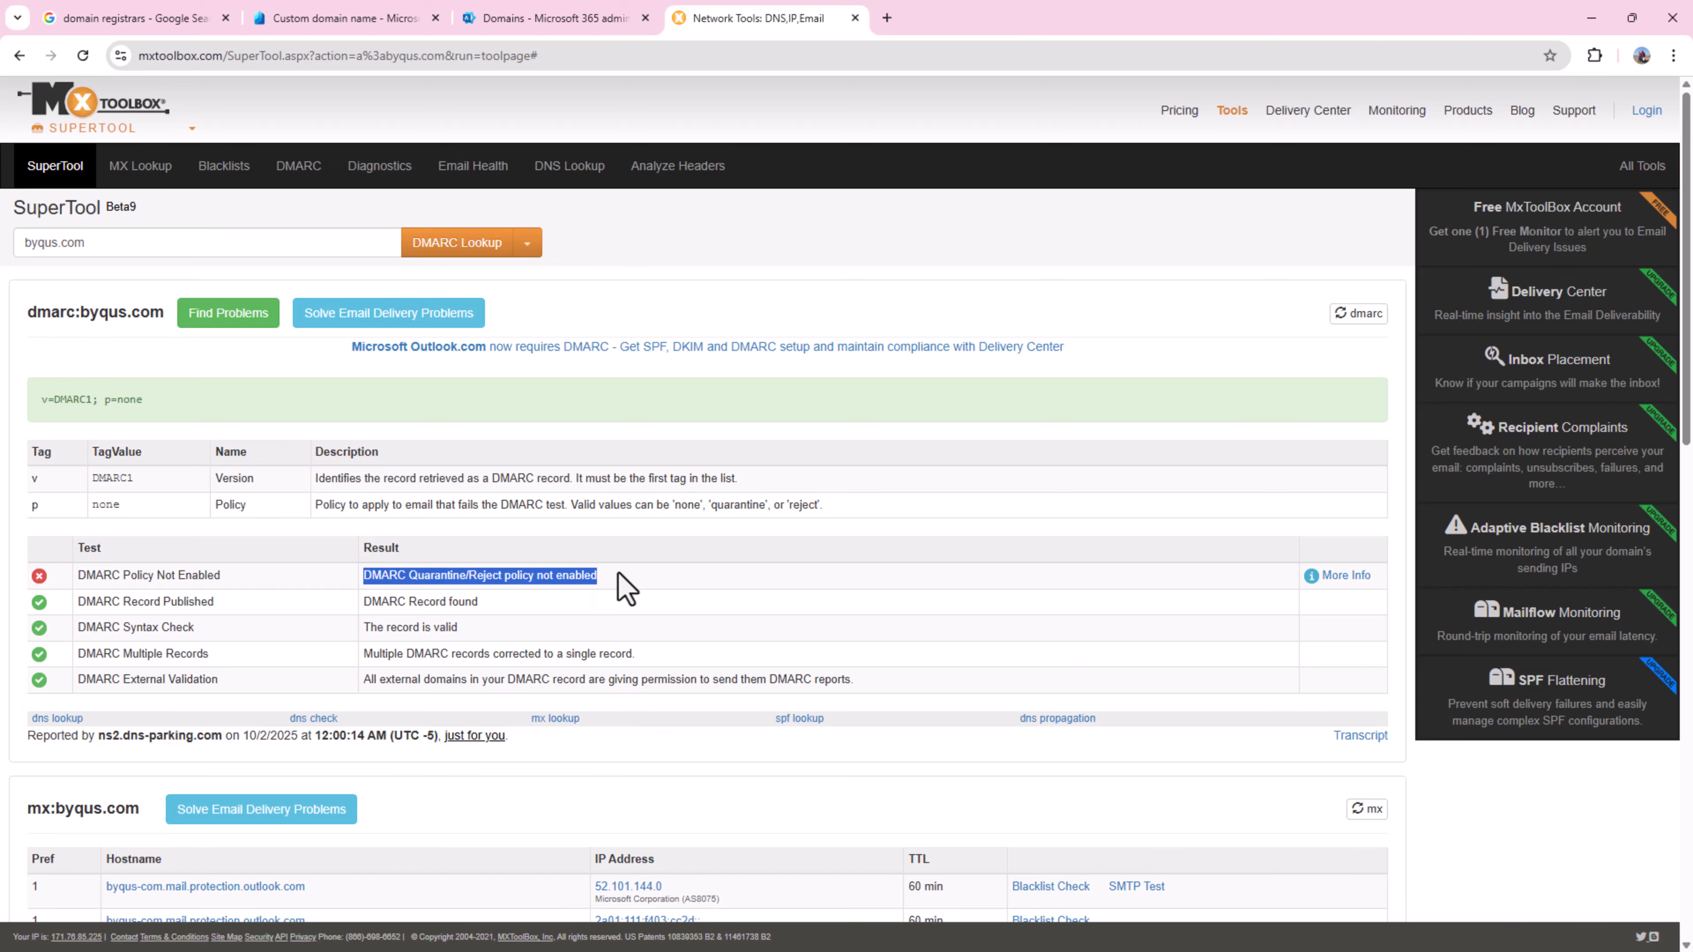
Run a CNAME Lookup for byqus.com in MxToolbox and repeat it to recheck the DNS record publication test.
click(527, 244)
scroll(469, 432, down, 3)
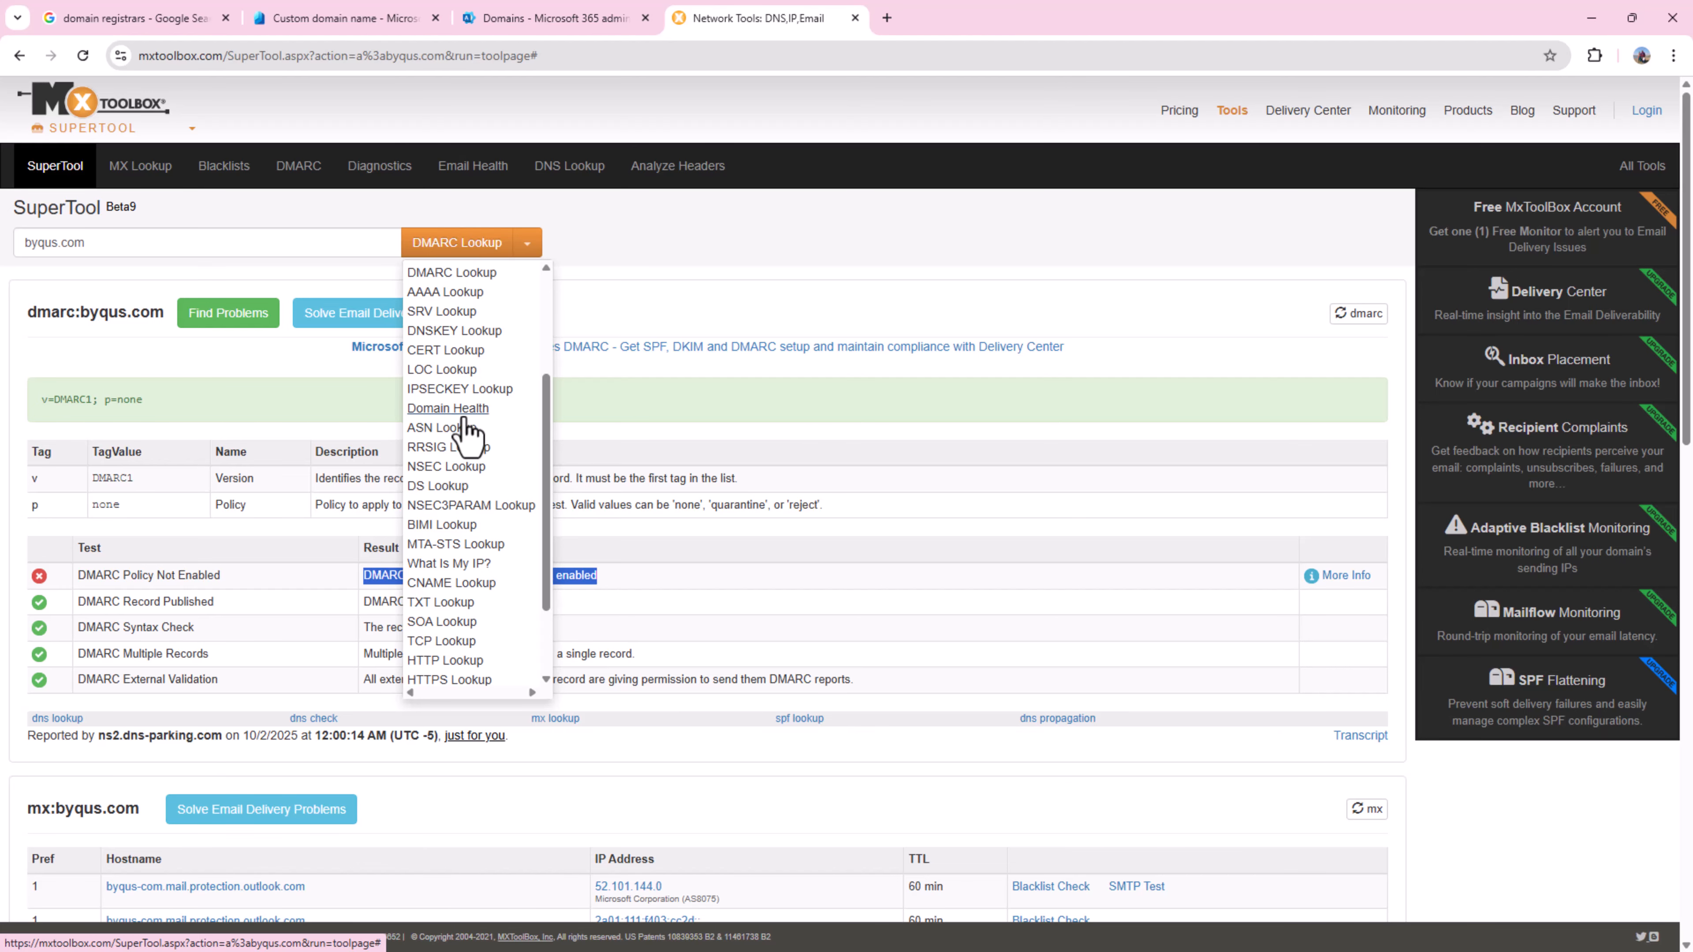
click(443, 584)
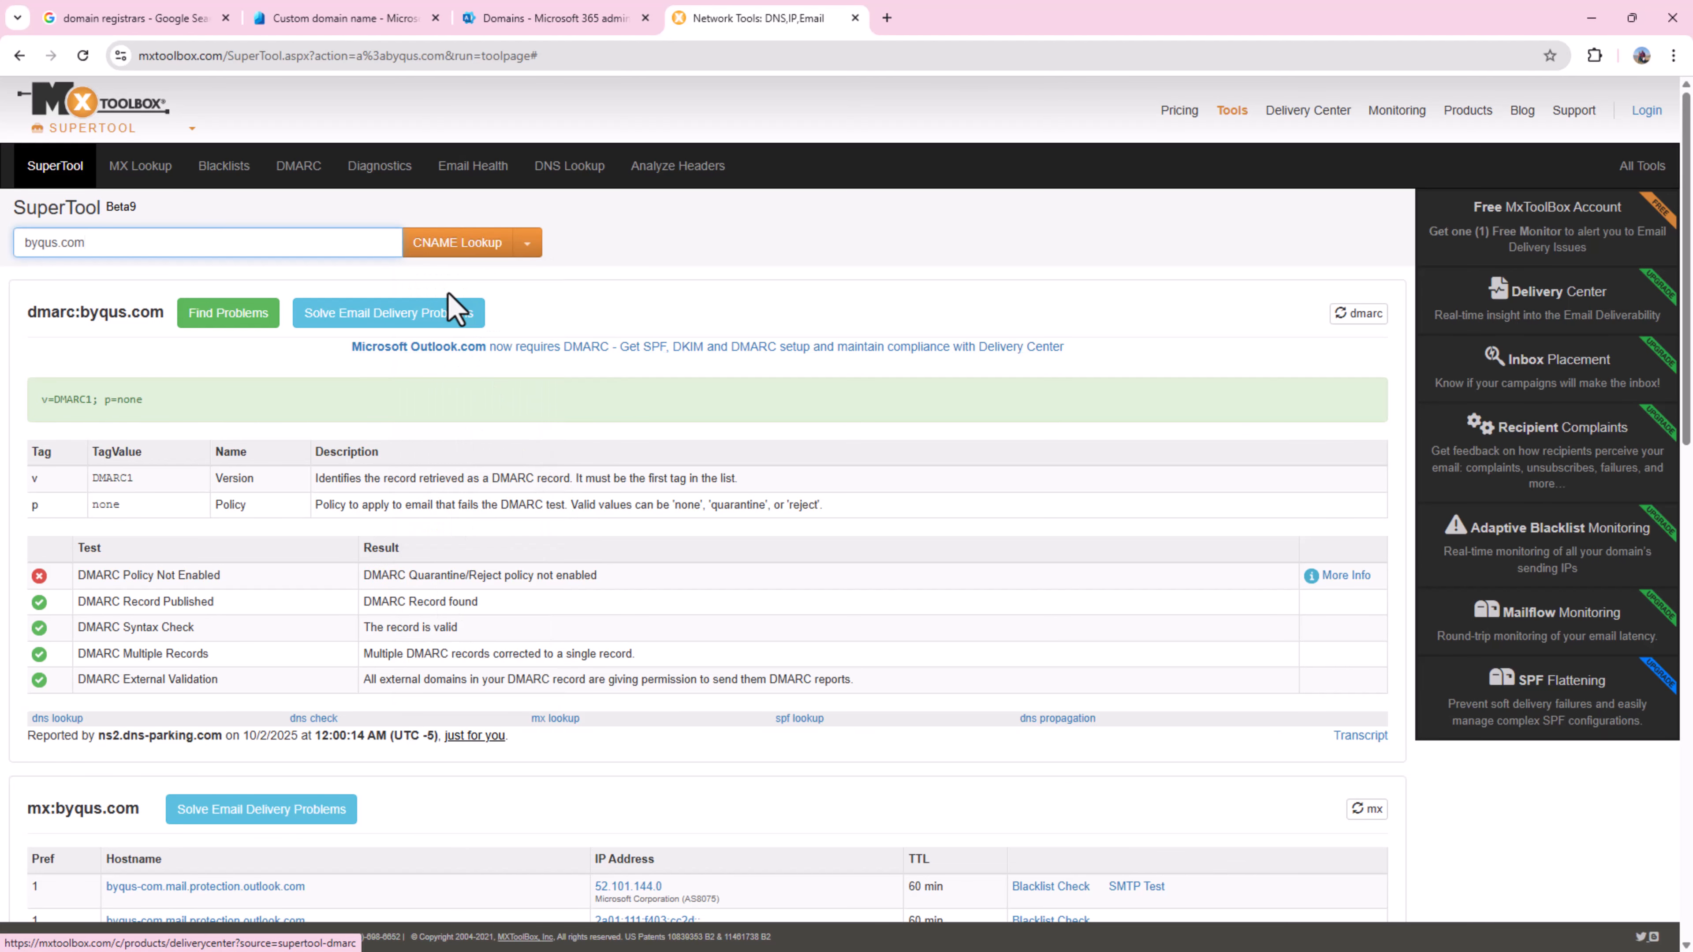
click(455, 255)
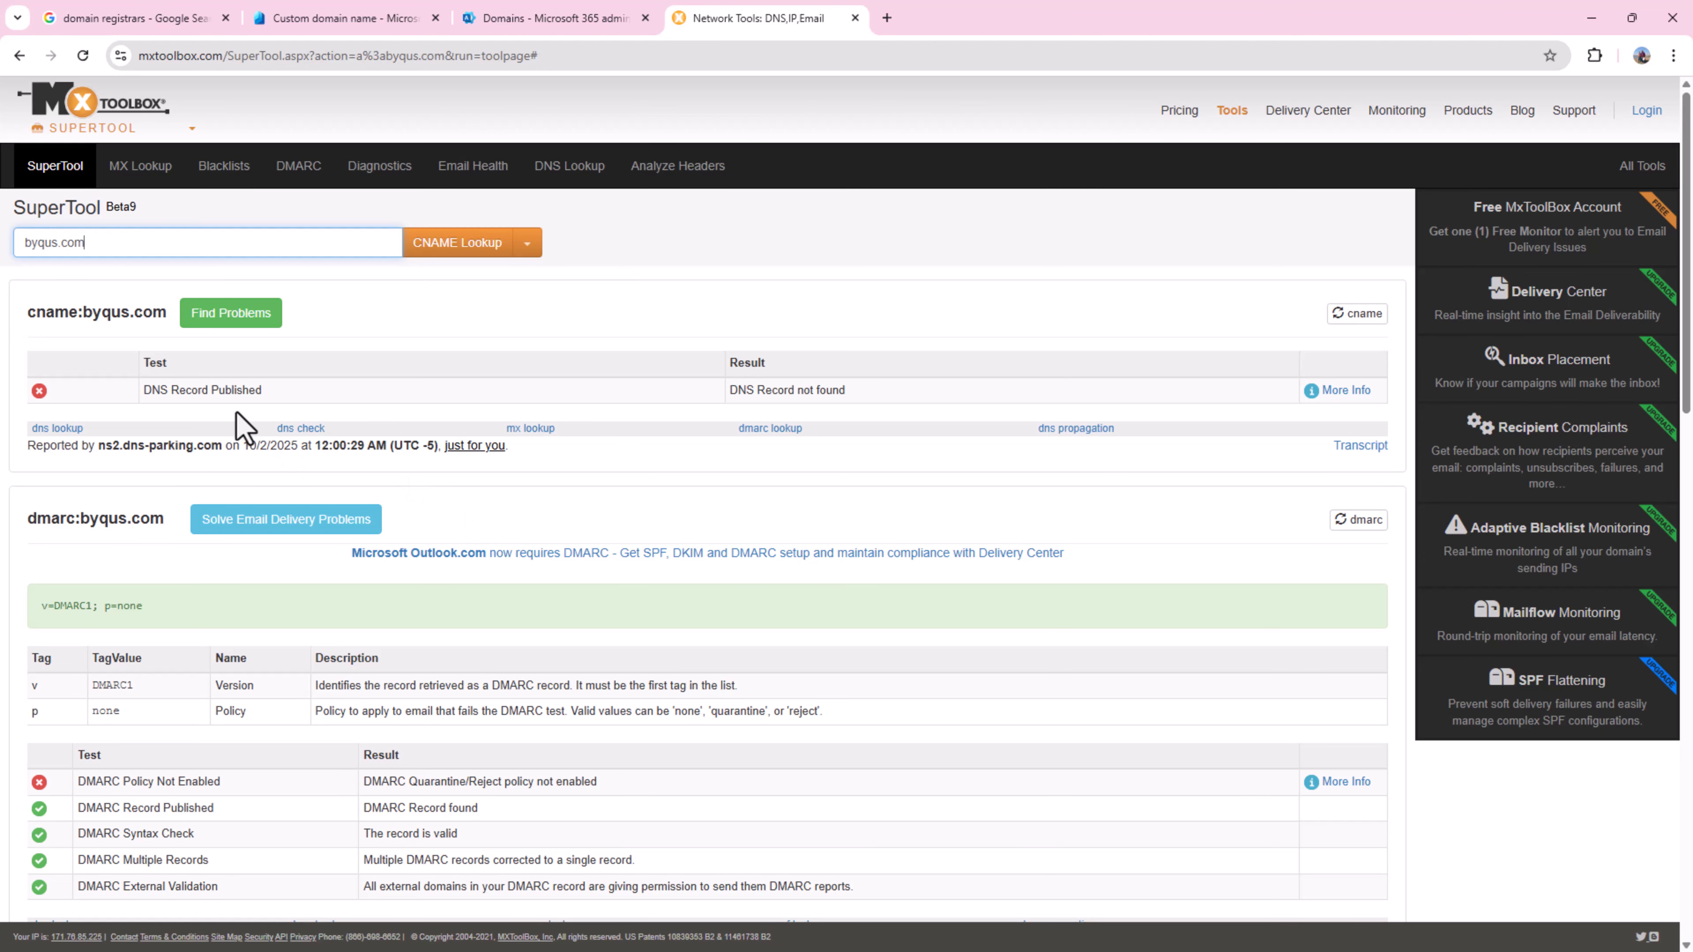
click(429, 256)
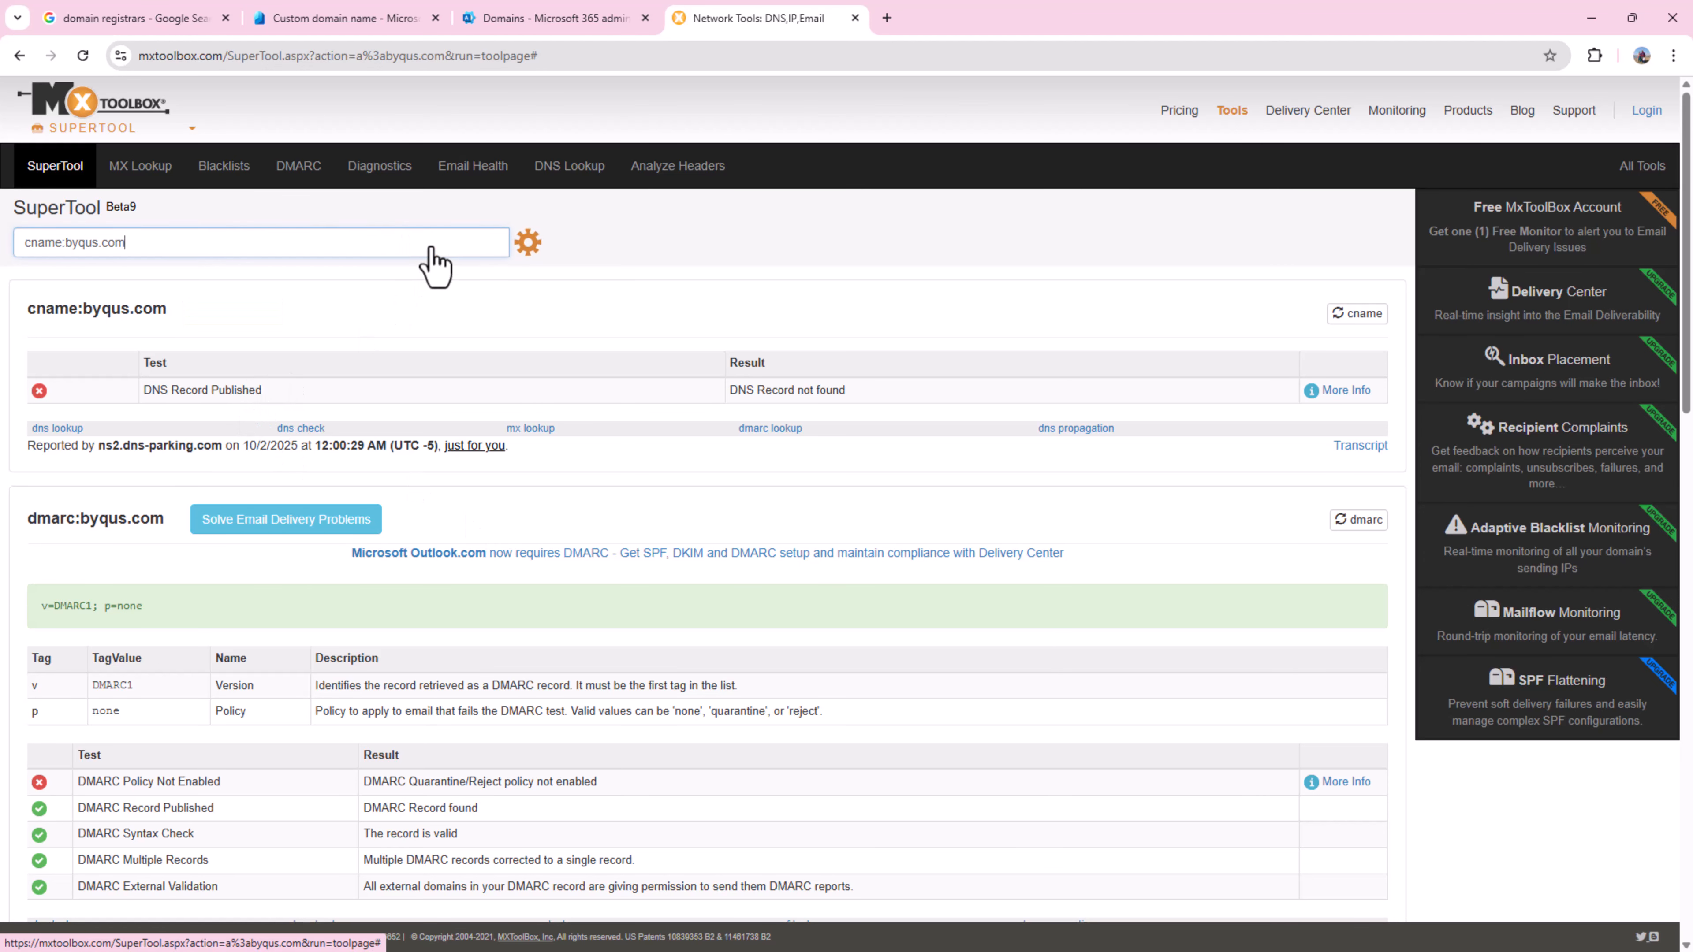
click(431, 257)
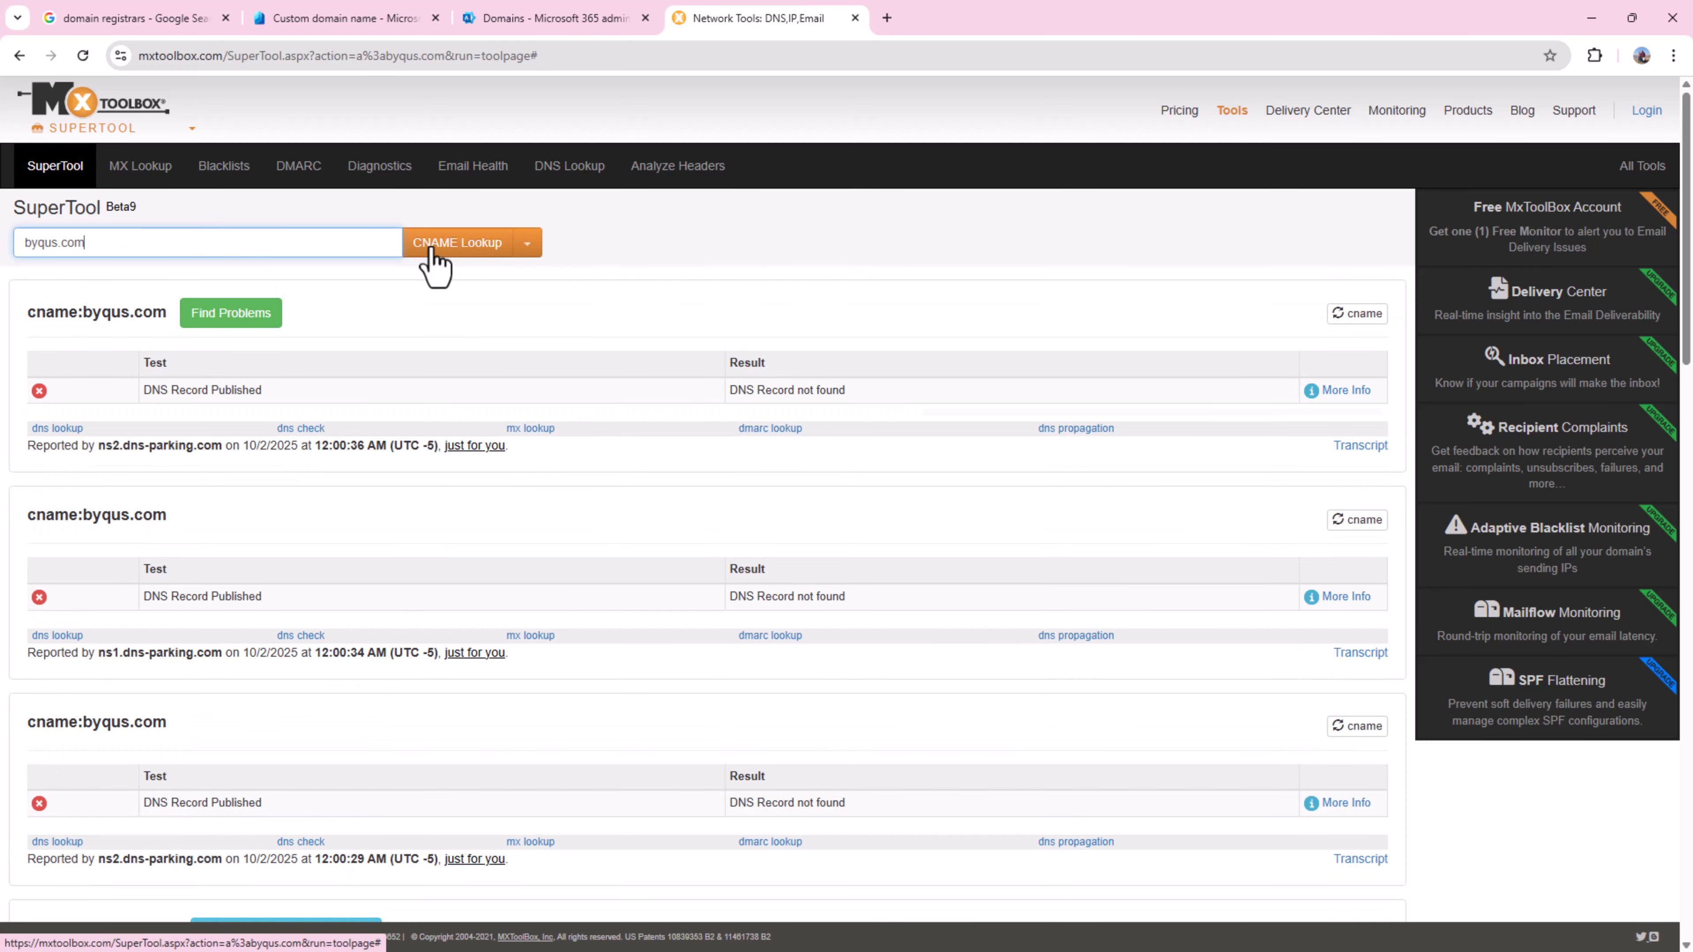
Switch to the Microsoft 365 admin center, rerun the DNS record check for byqus.com, and examine the MX and TXT record statuses.
click(546, 20)
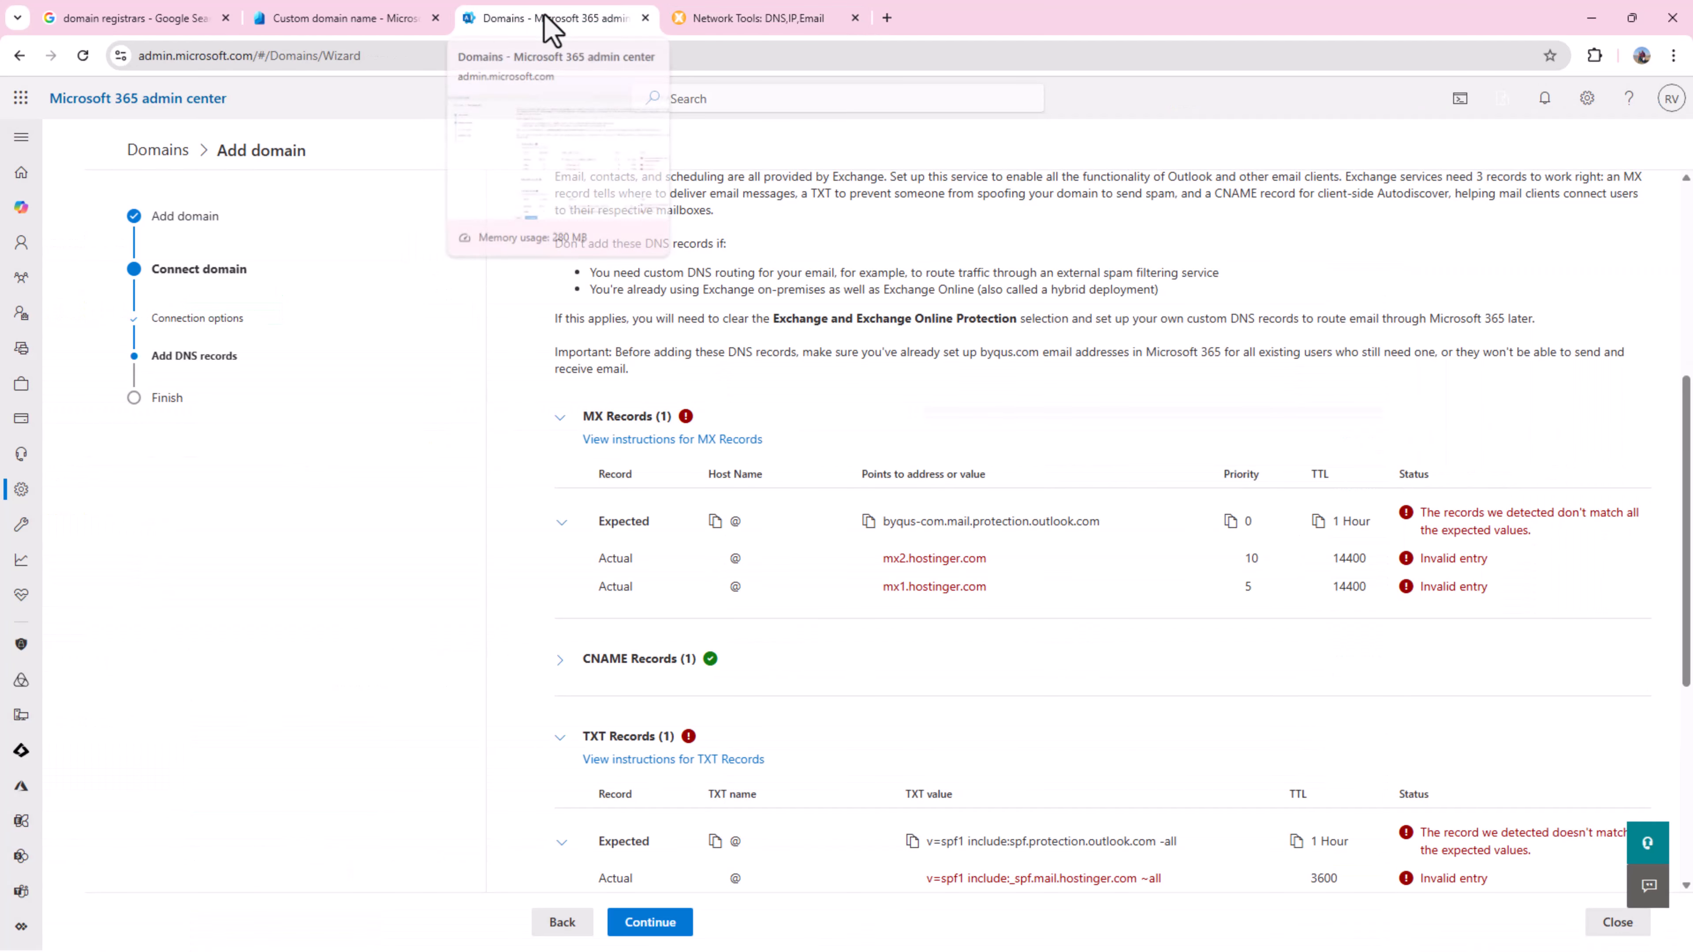
click(648, 927)
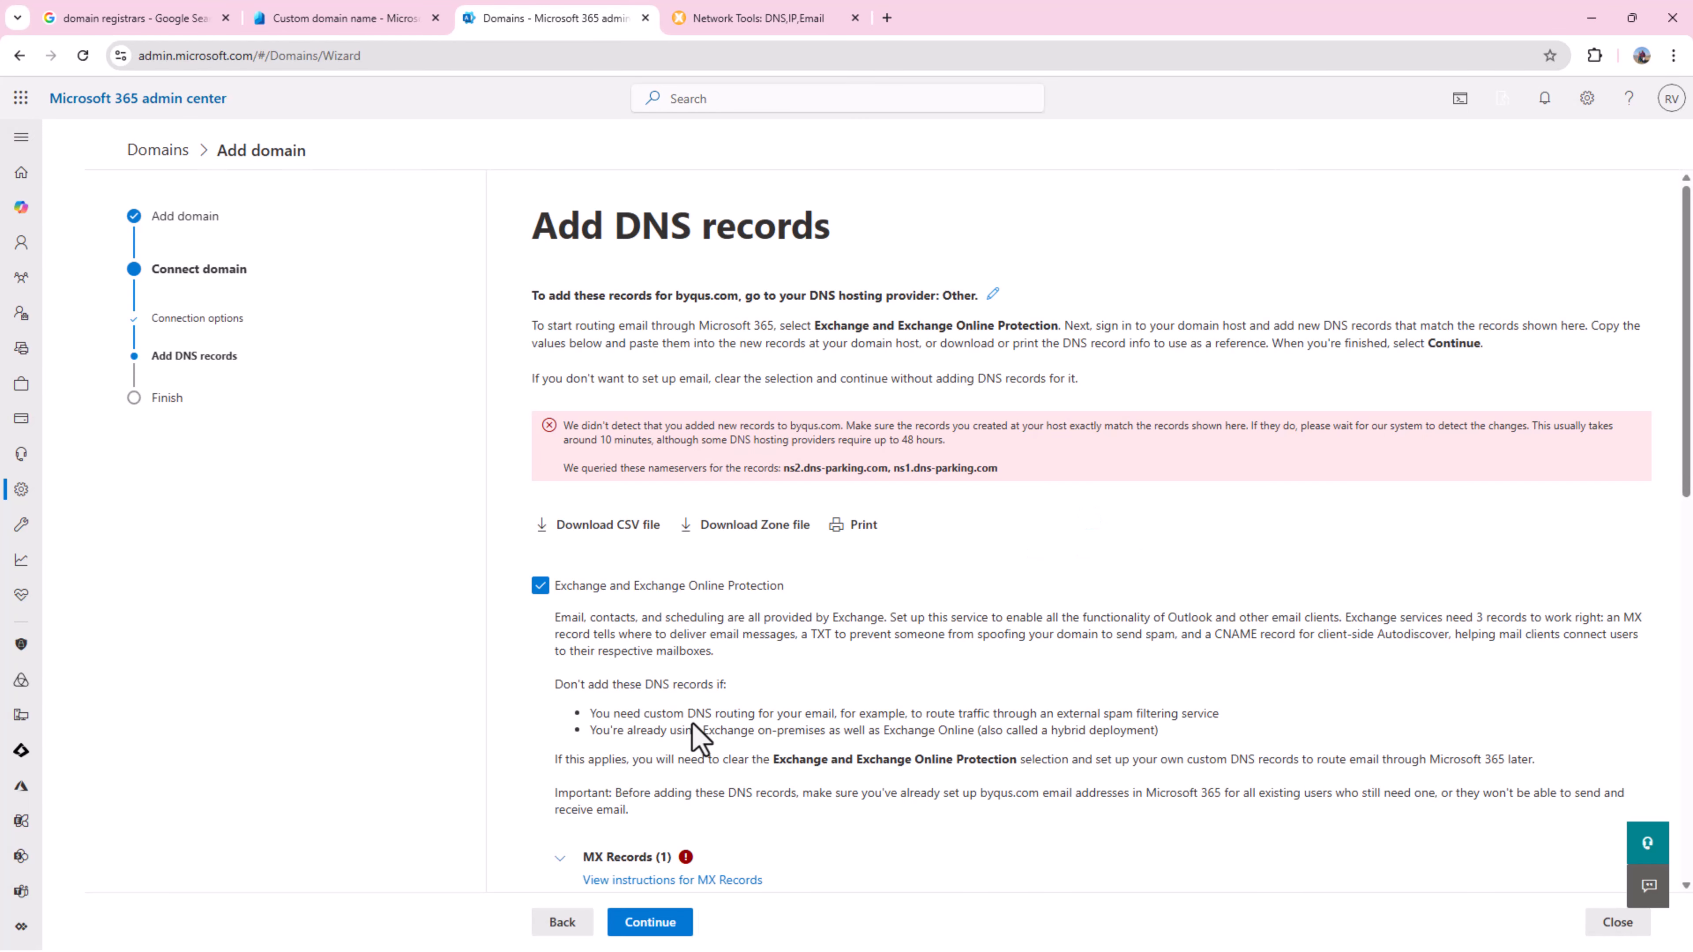
scroll(693, 724, down, 8)
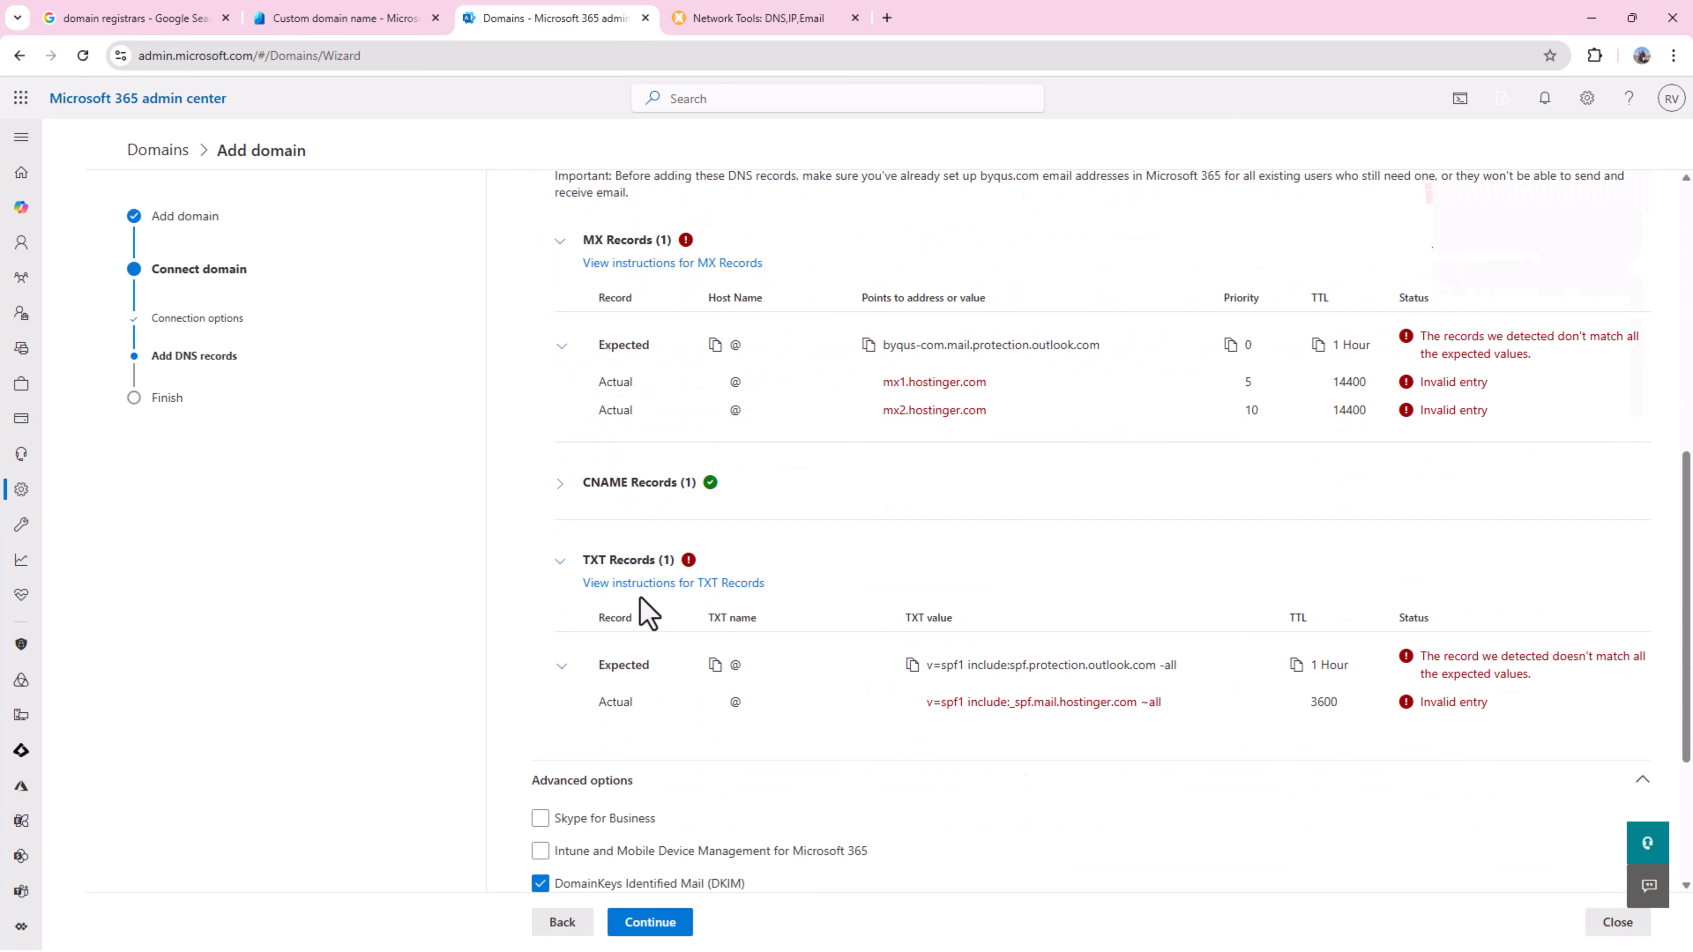
scroll(663, 653, up, 1)
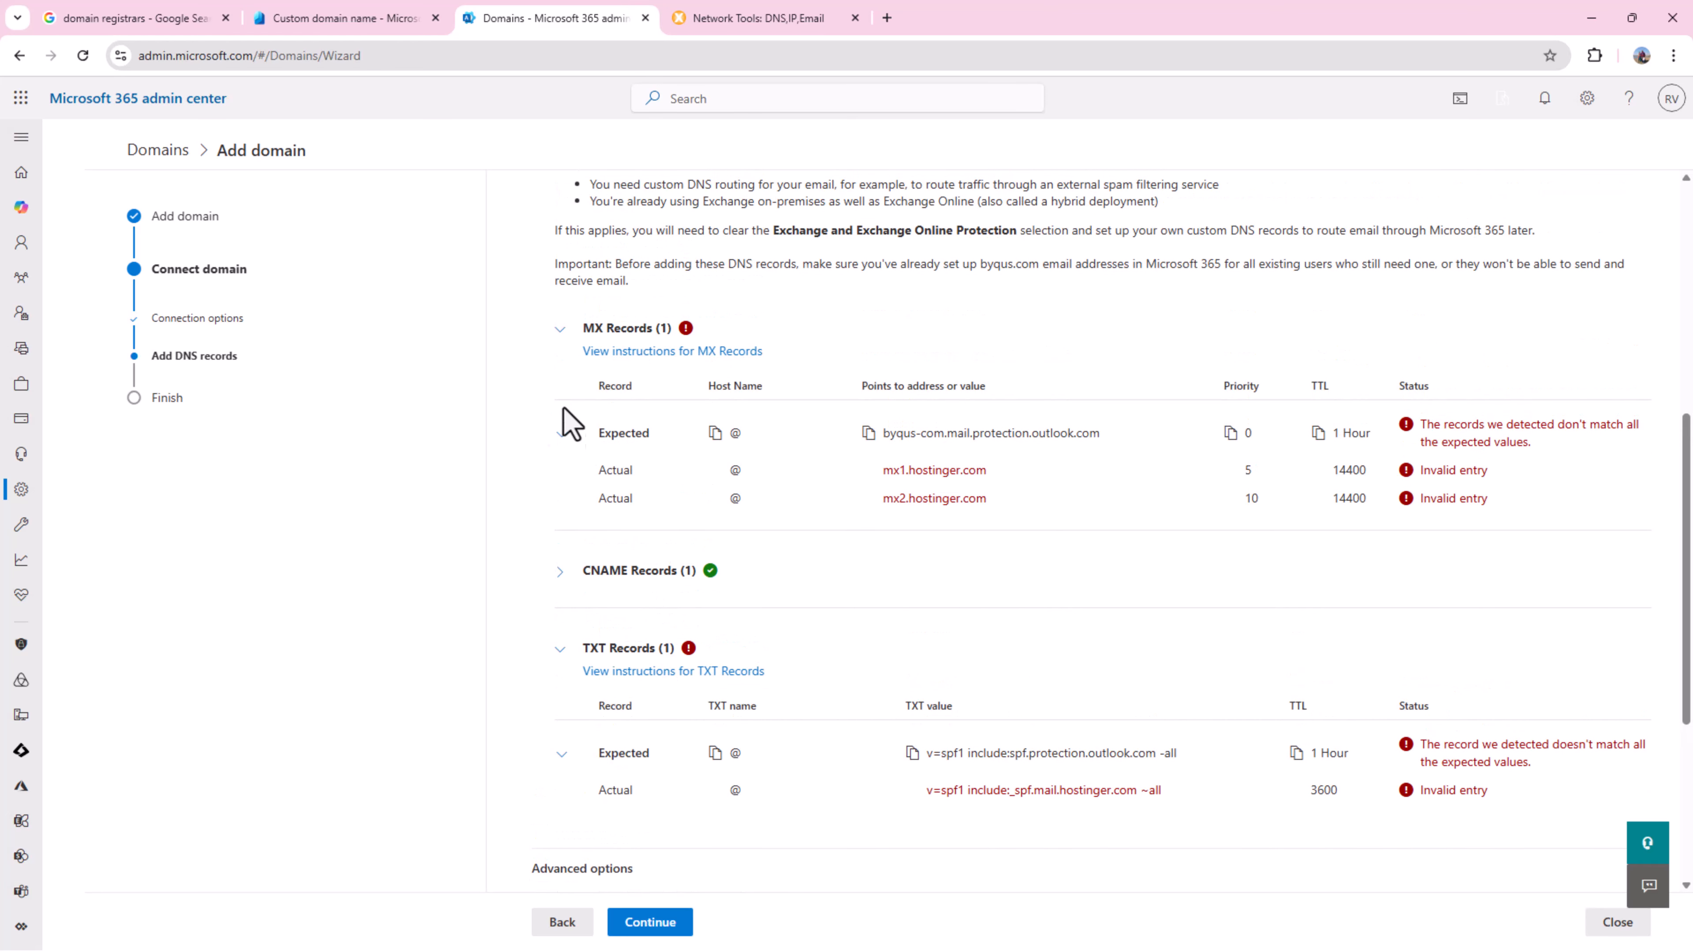
drag(593, 328, 680, 359)
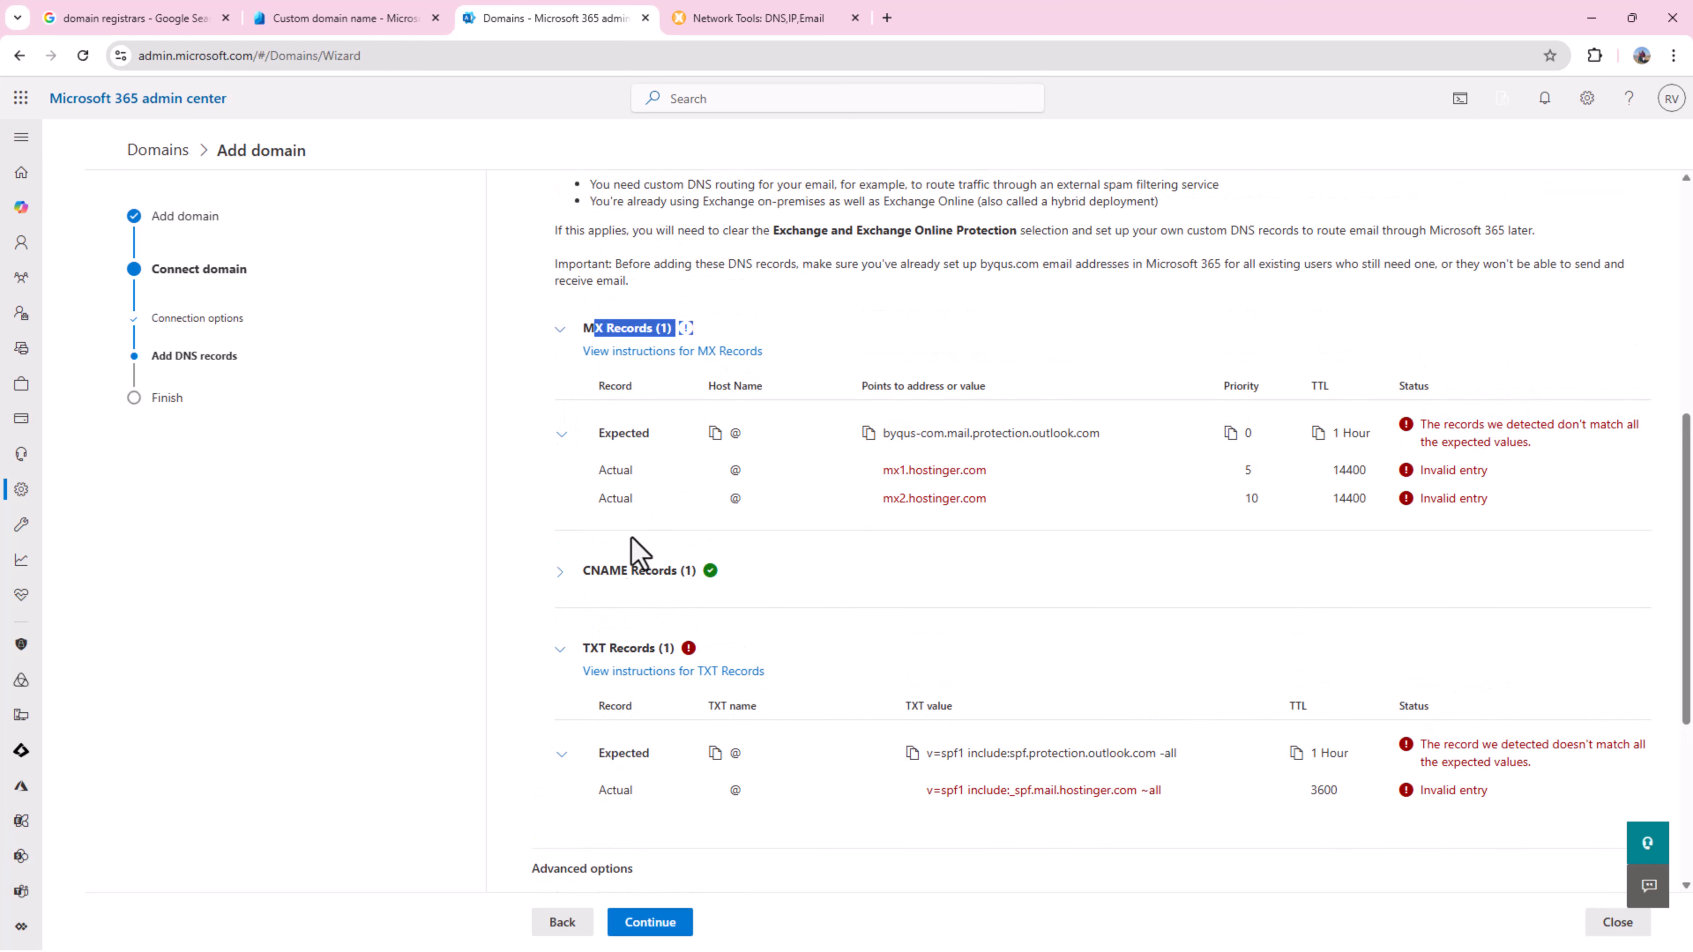
drag(578, 651, 745, 673)
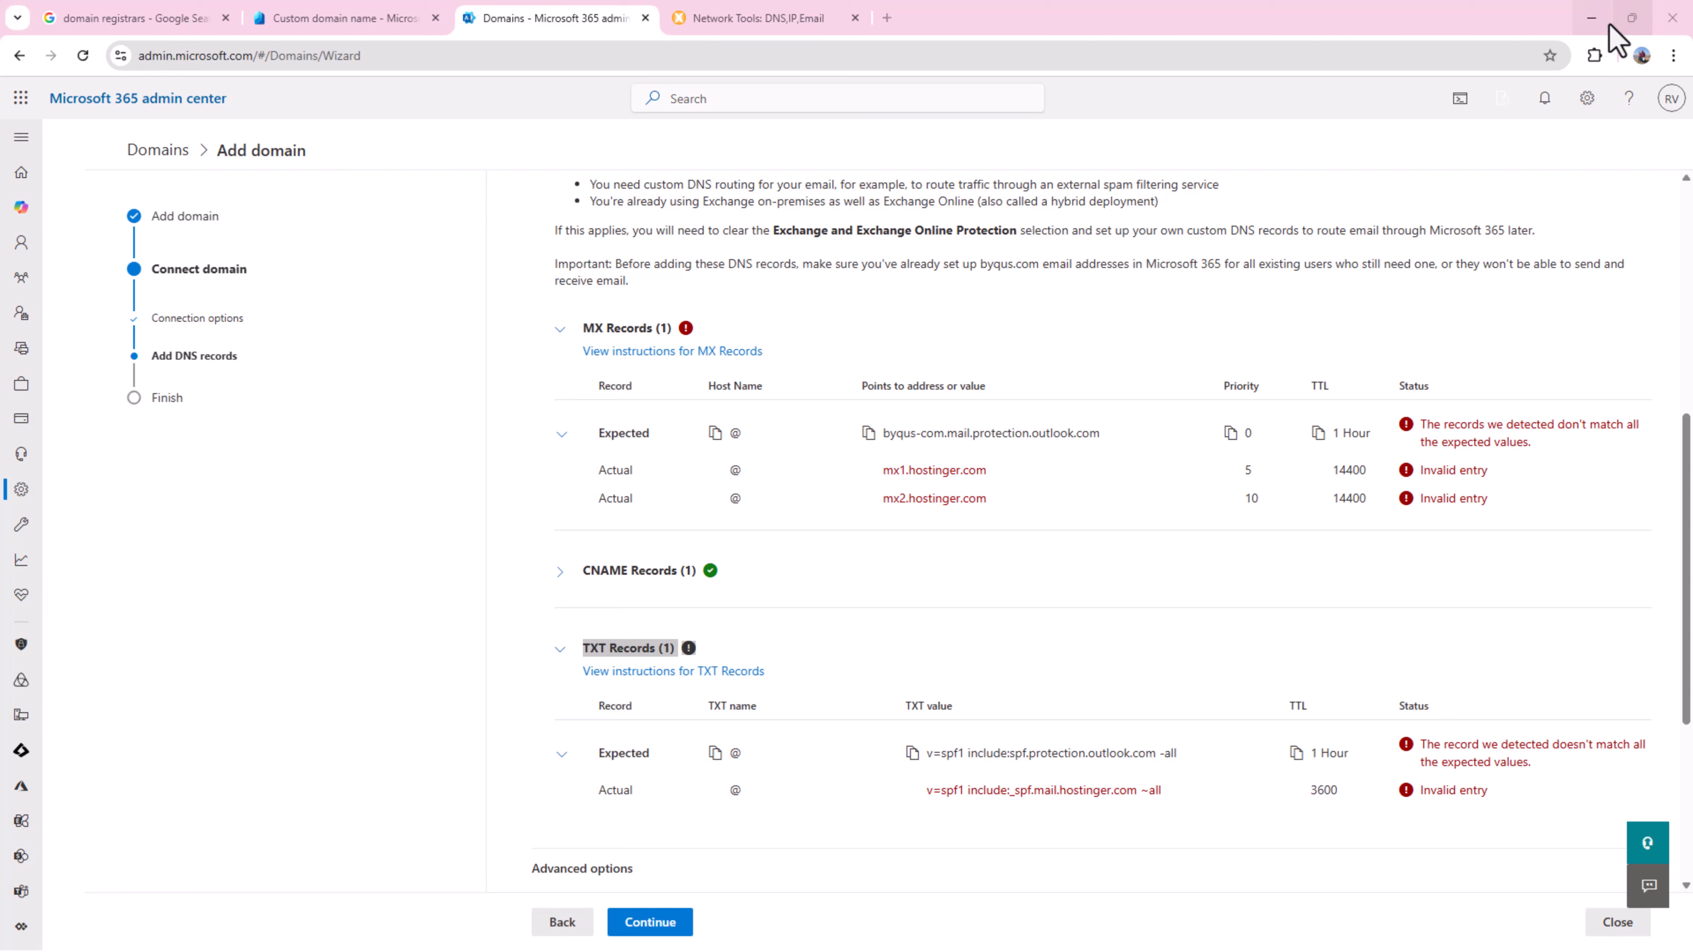
Switch to the maximized Hostinger window and clear the autodiscover search term above the byqus.com DNS records.
click(1592, 20)
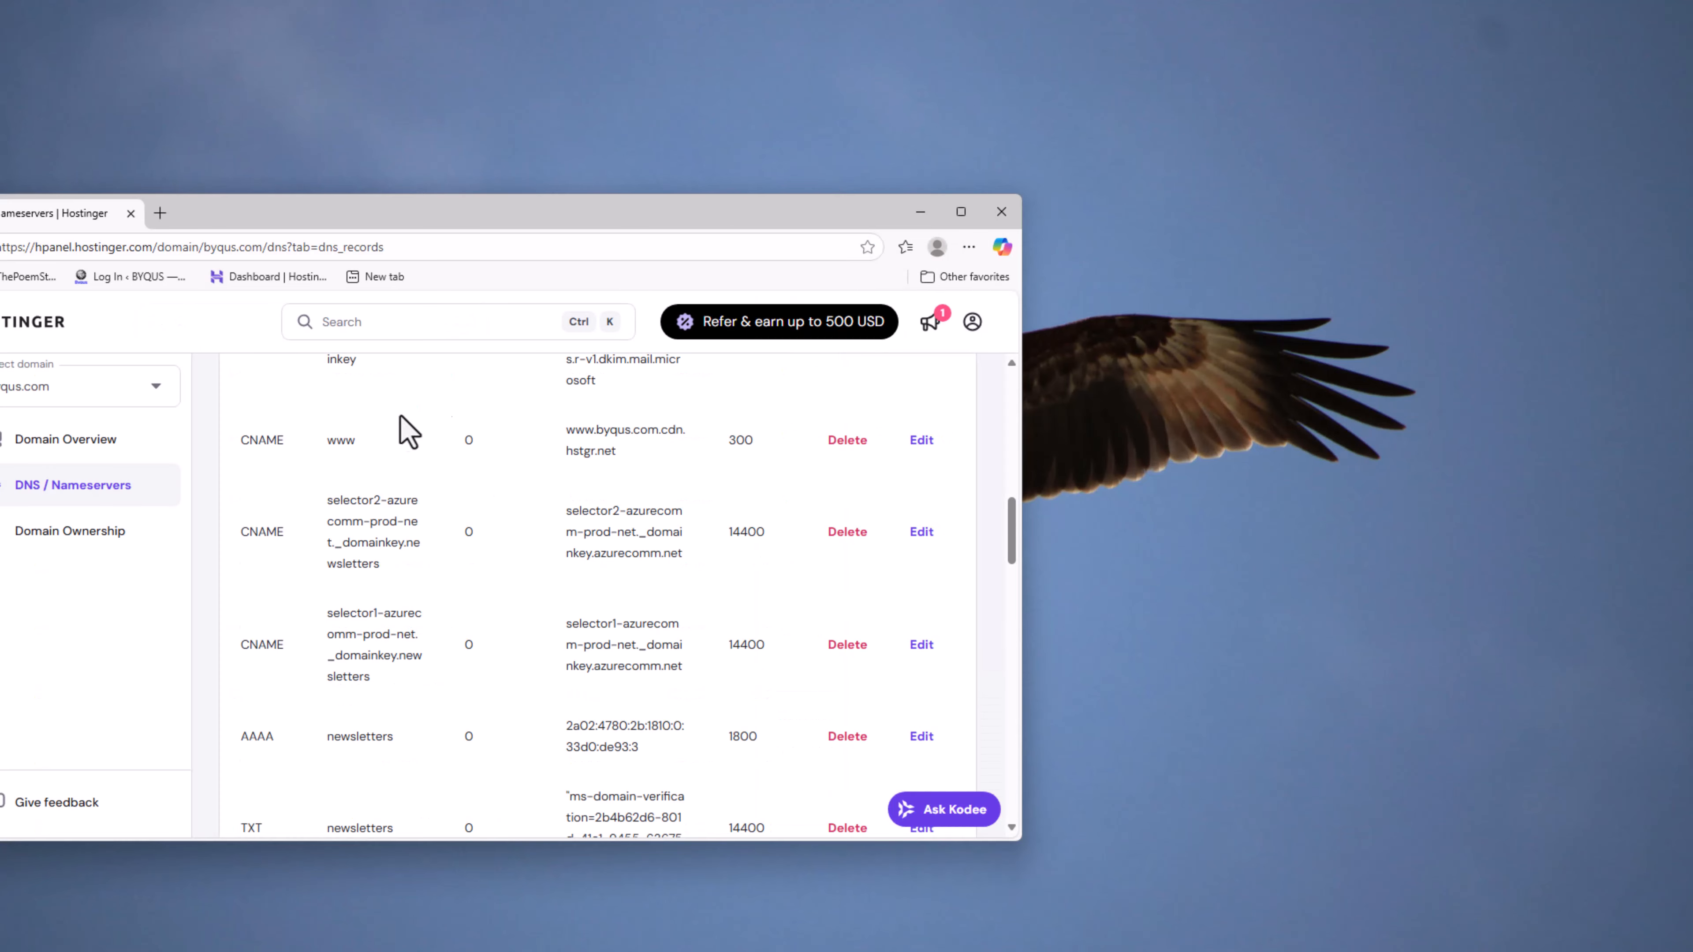
double_click(506, 220)
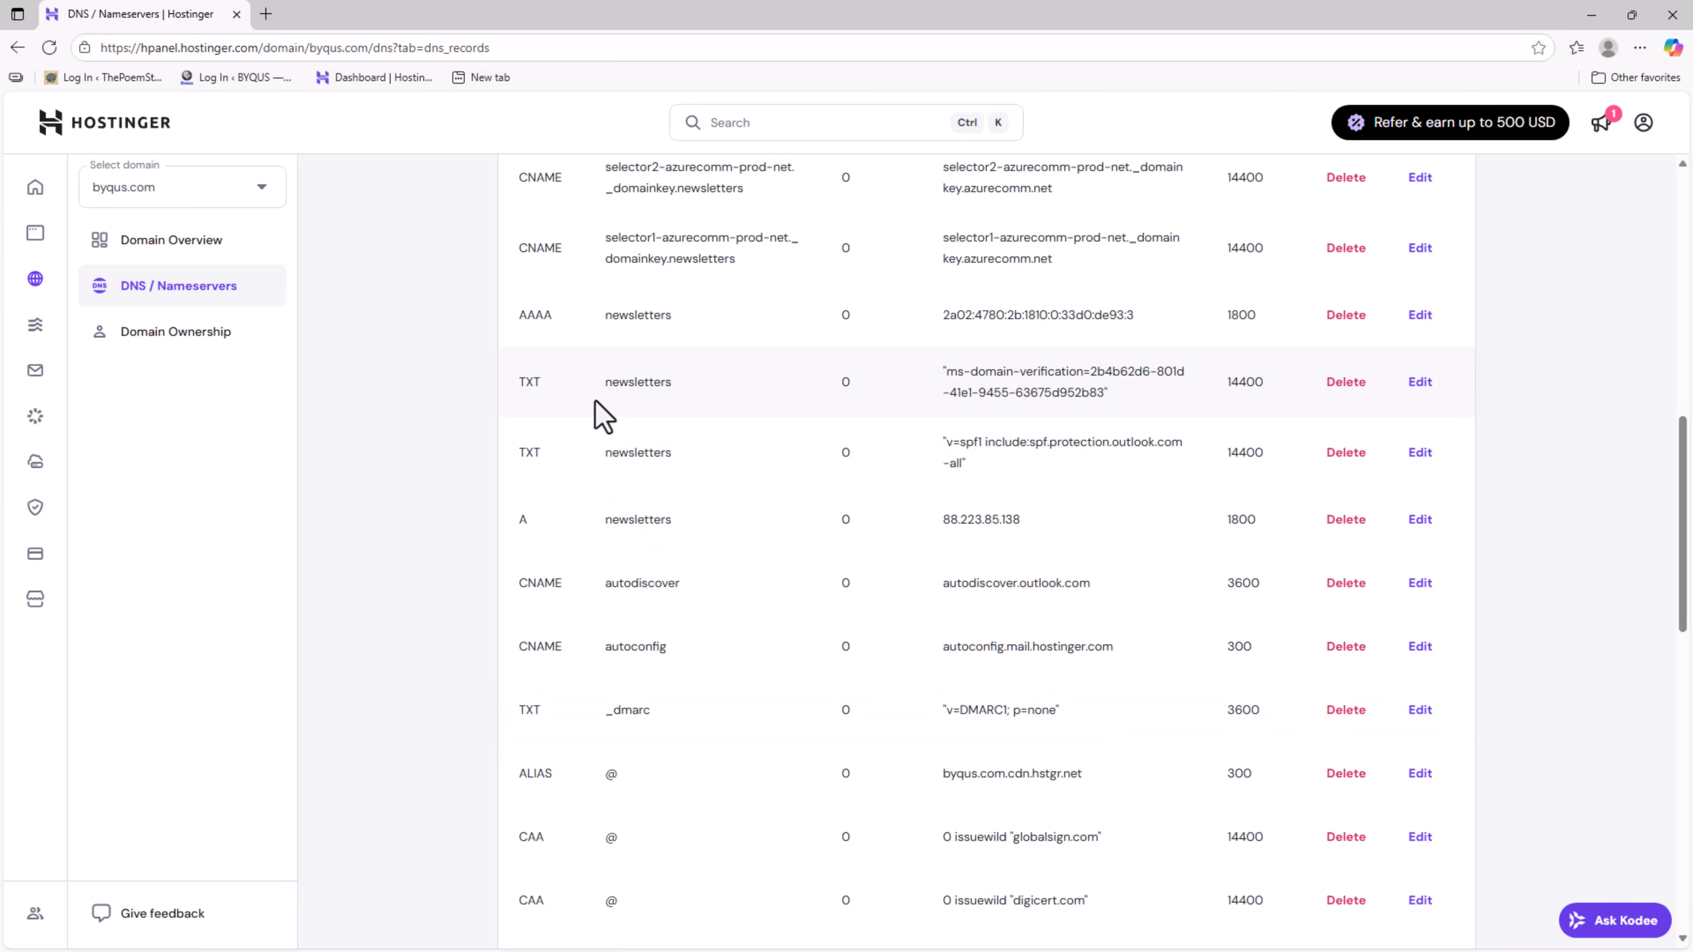
scroll(640, 517, up, 8)
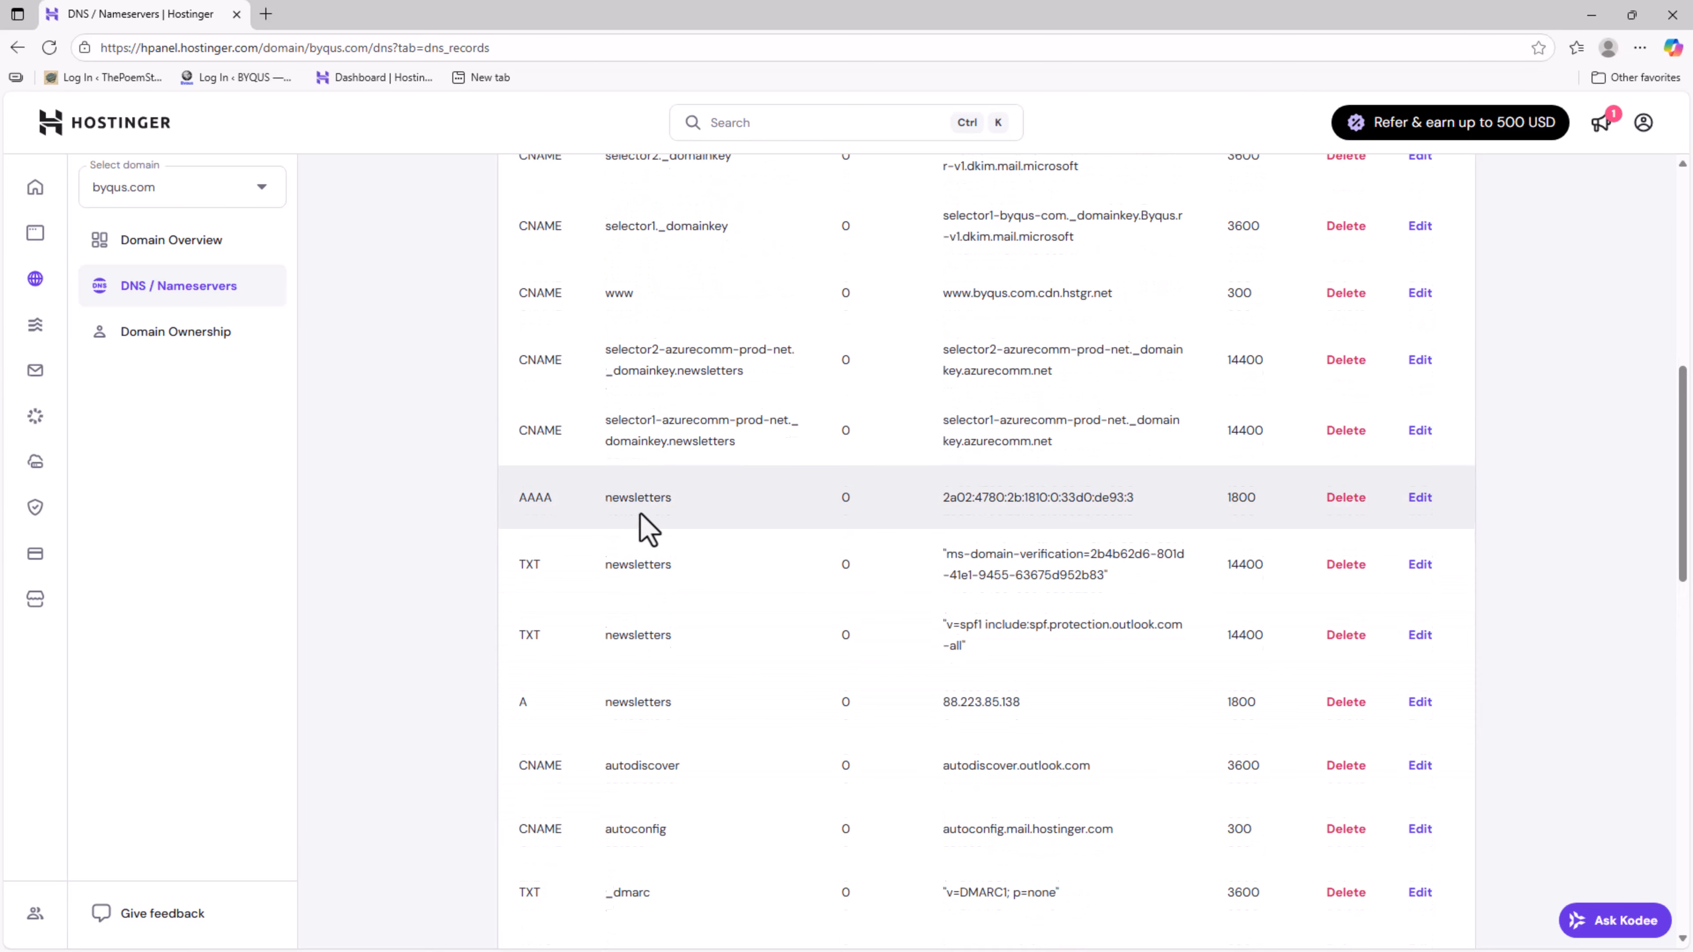
click(466, 535)
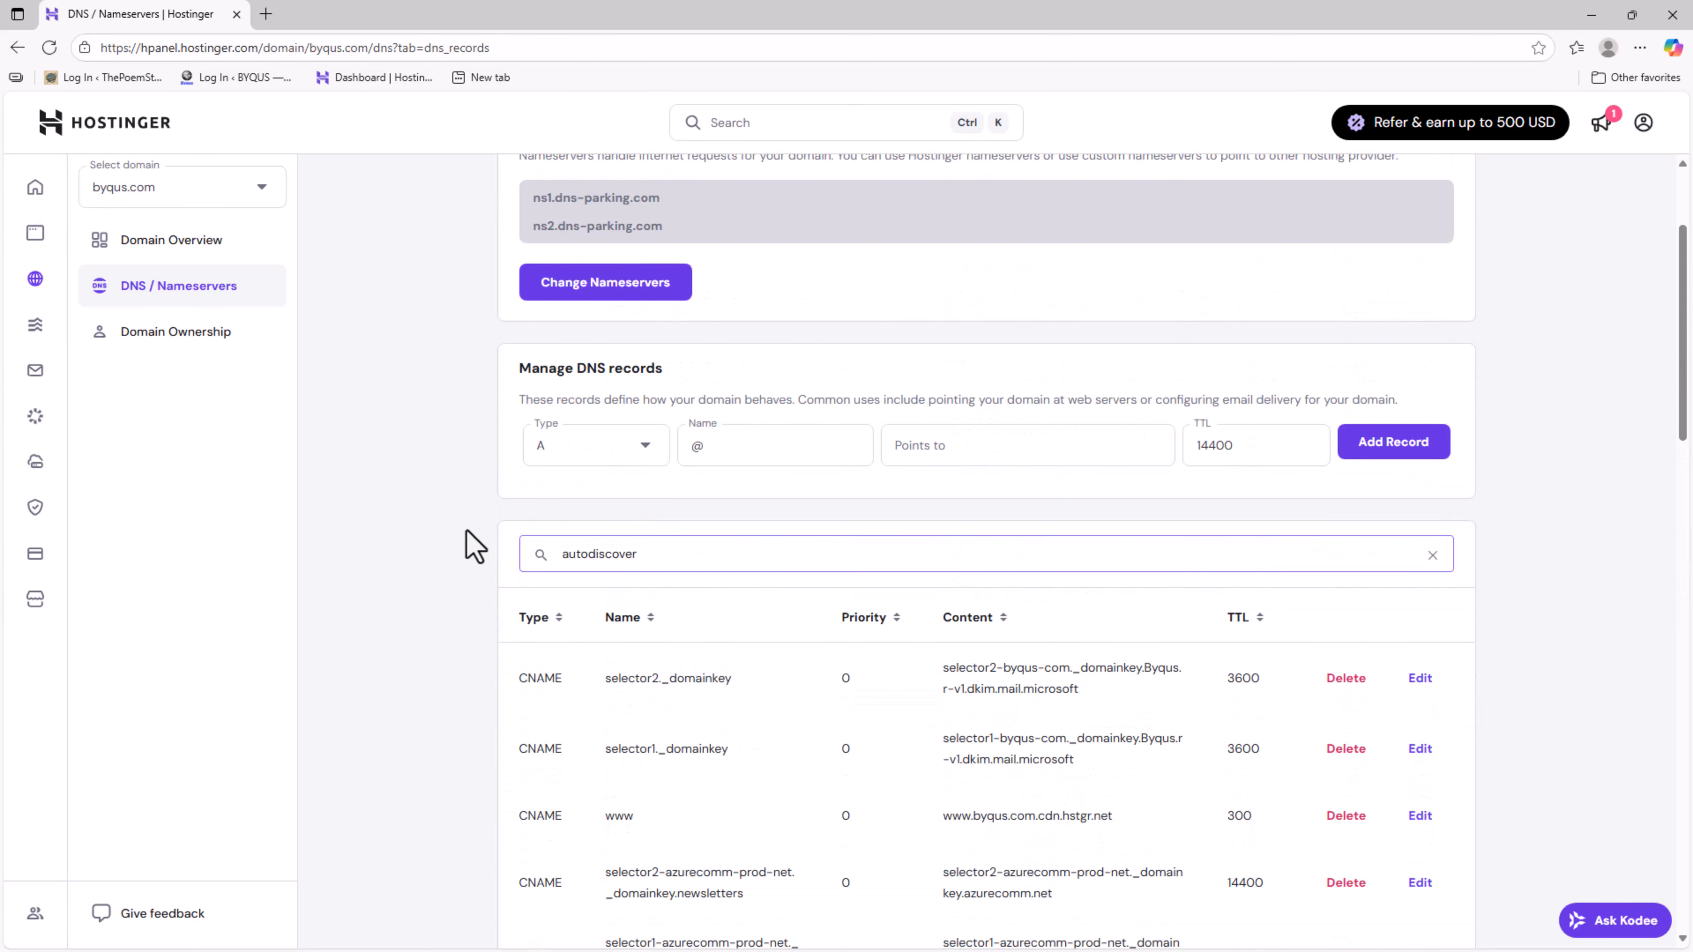
drag(719, 561, 518, 577)
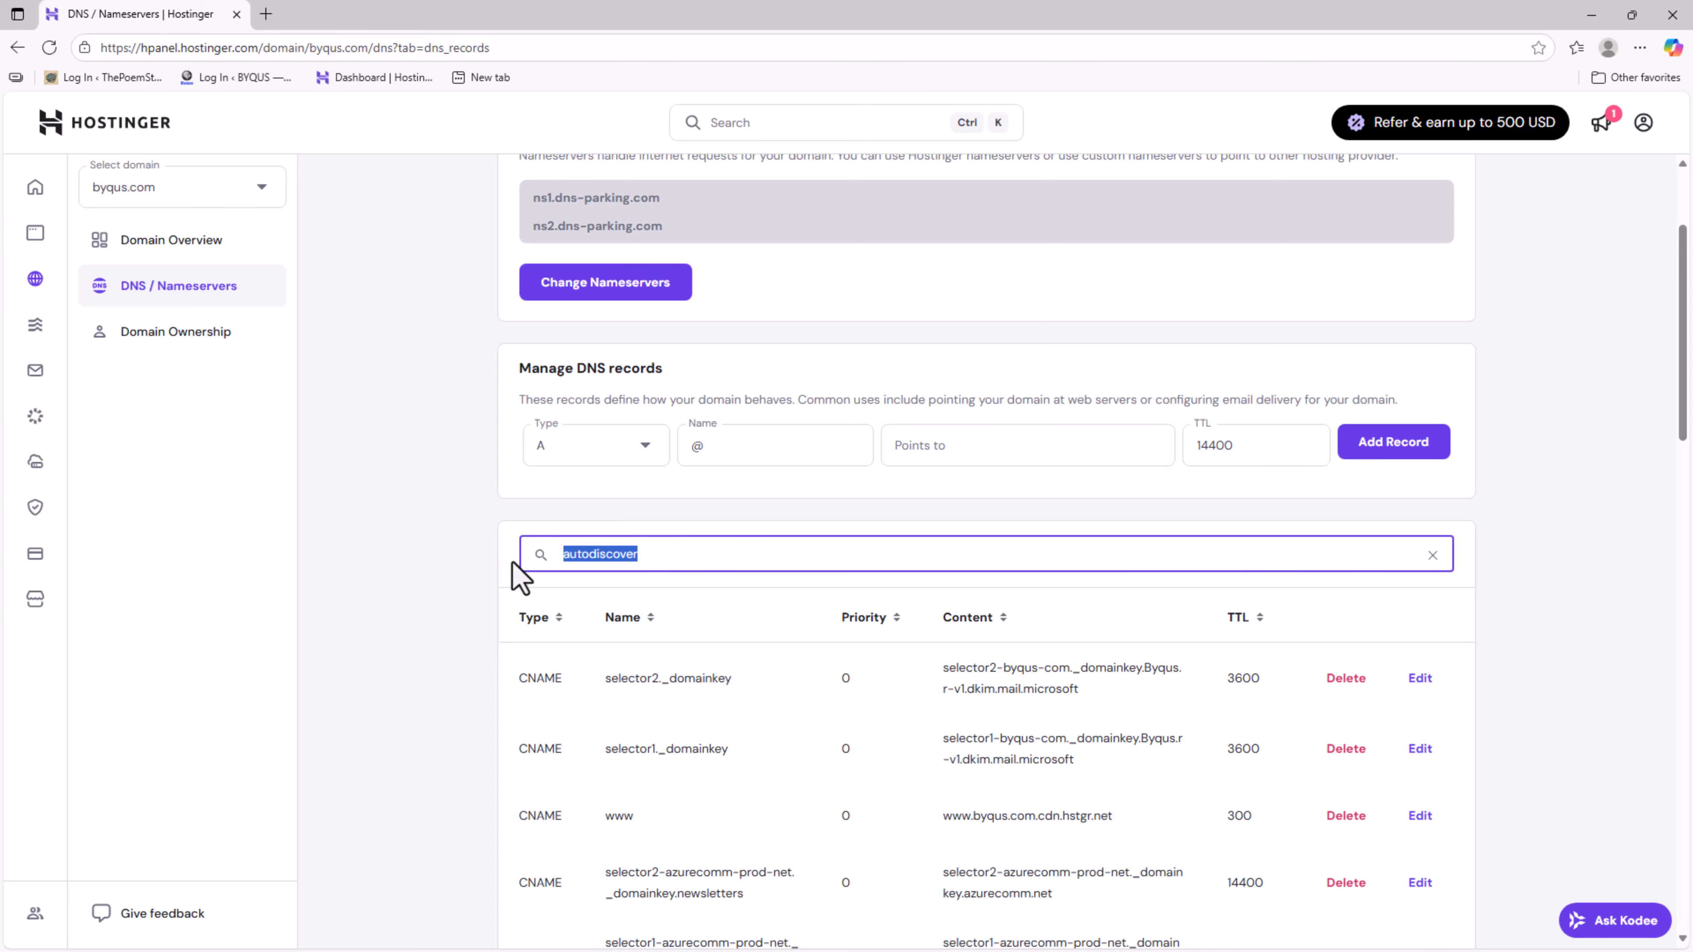
key(BackSpace)
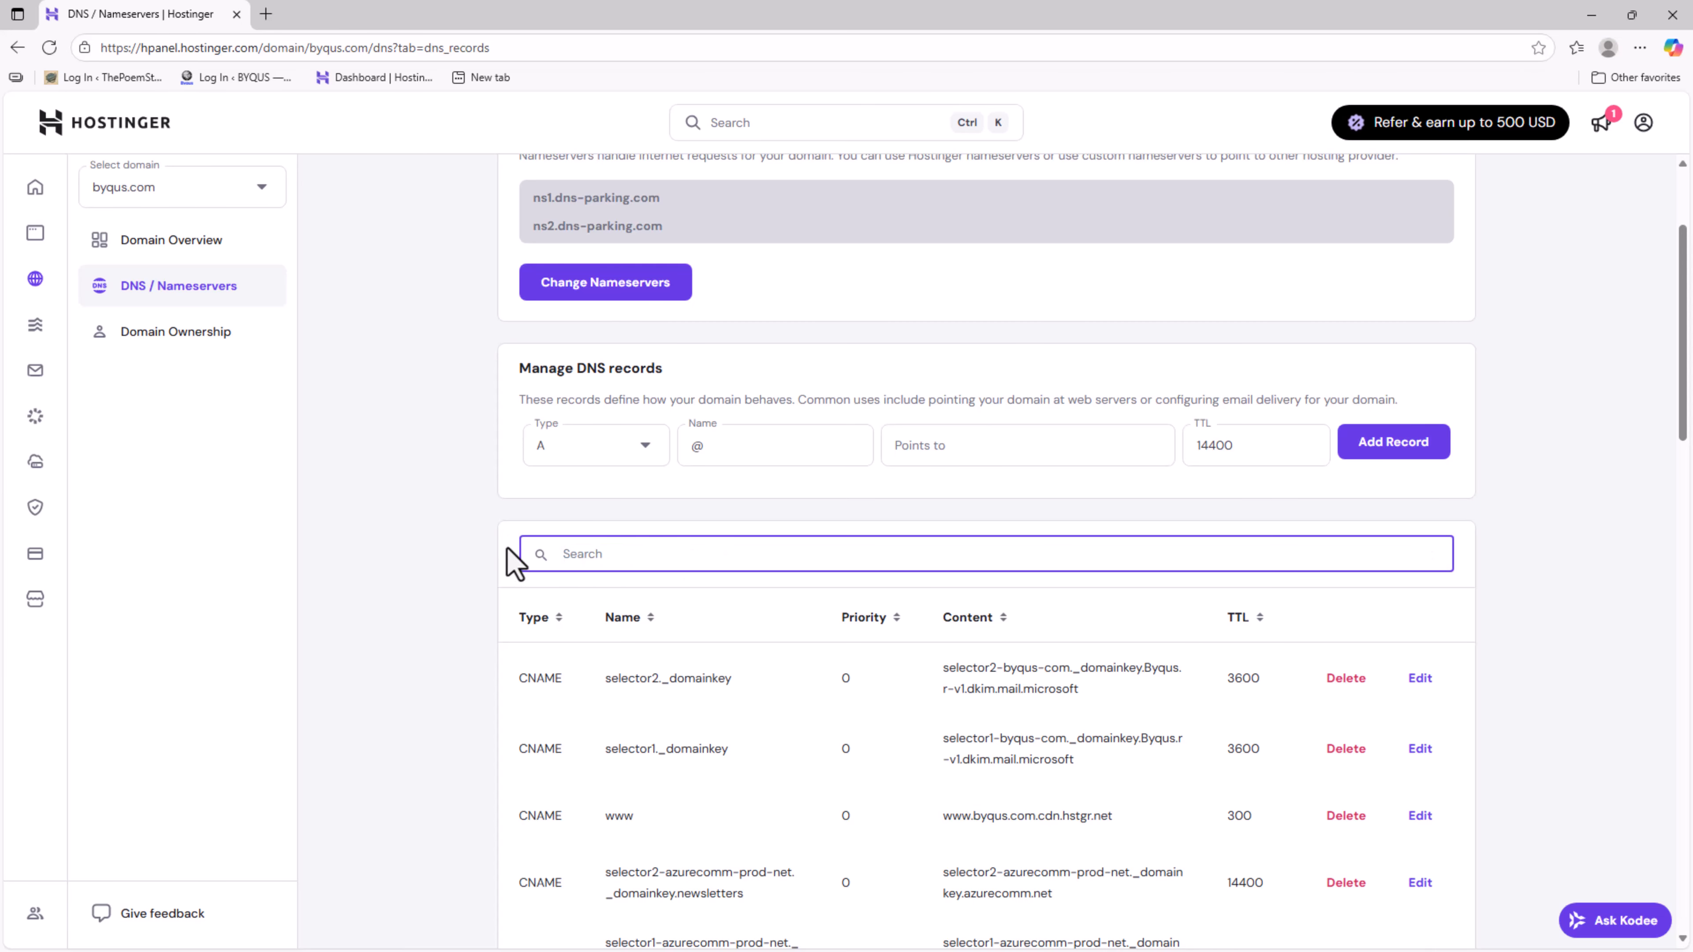
Review the full list of byqus.com DNS records, from the selector CNAME entries down through the CAA entries.
scroll(508, 550, down, 3)
click(520, 423)
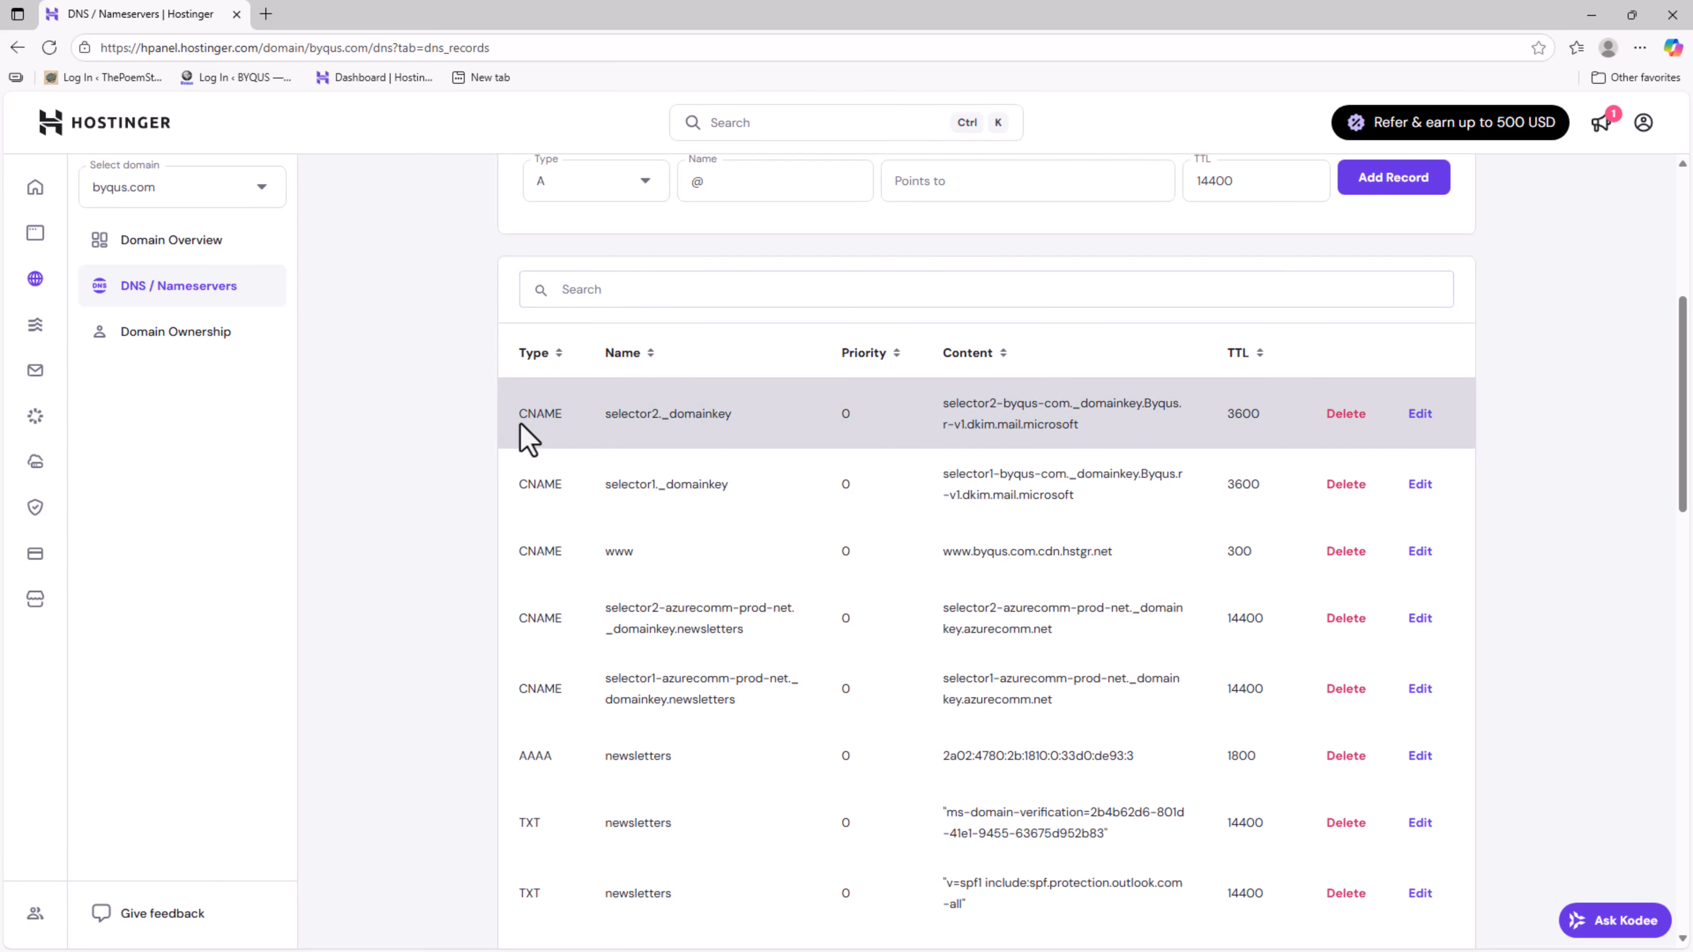
drag(520, 424, 1505, 524)
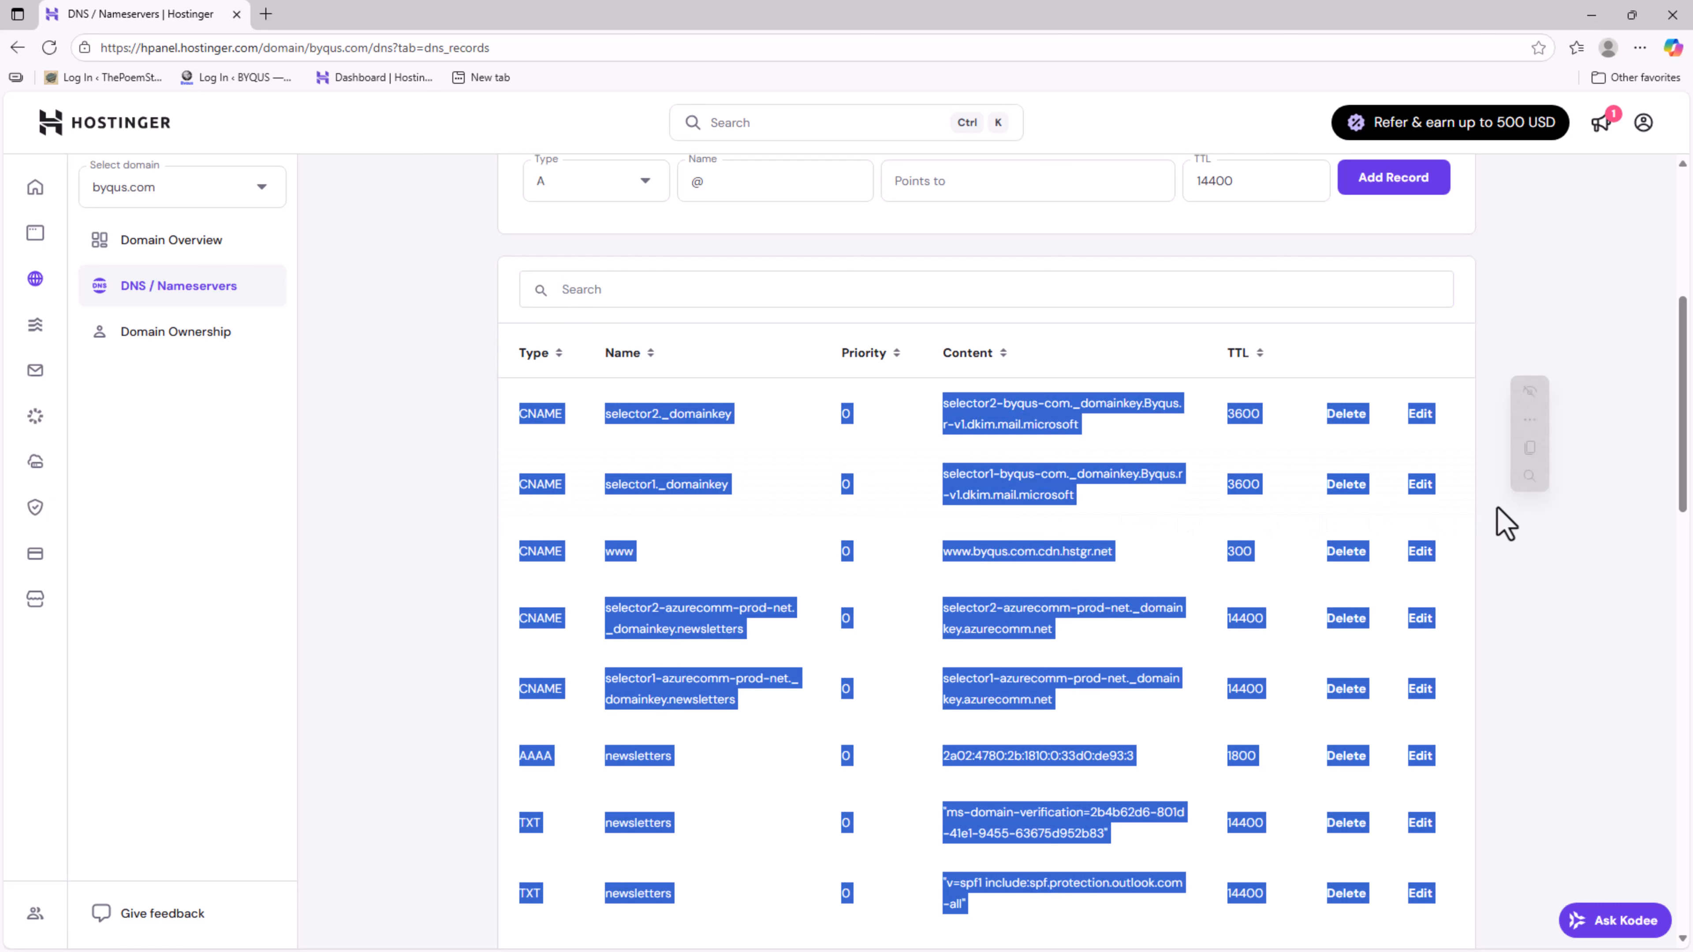
click(1505, 524)
scroll(713, 576, down, 3)
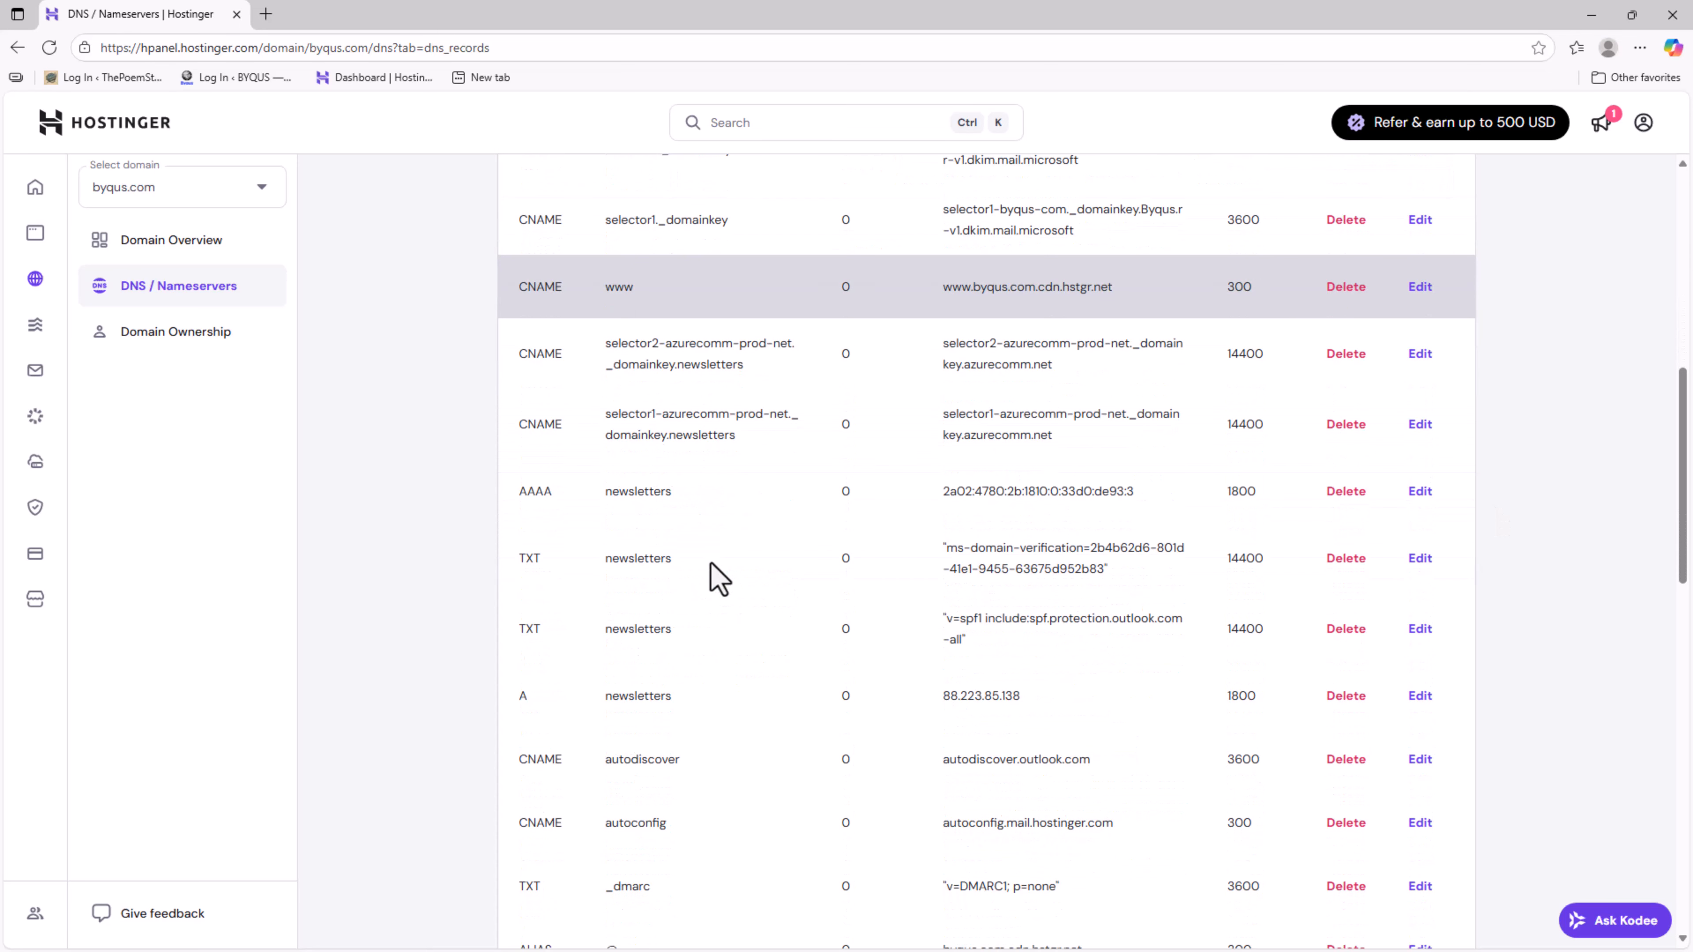
scroll(712, 577, down, 3)
scroll(713, 578, down, 4)
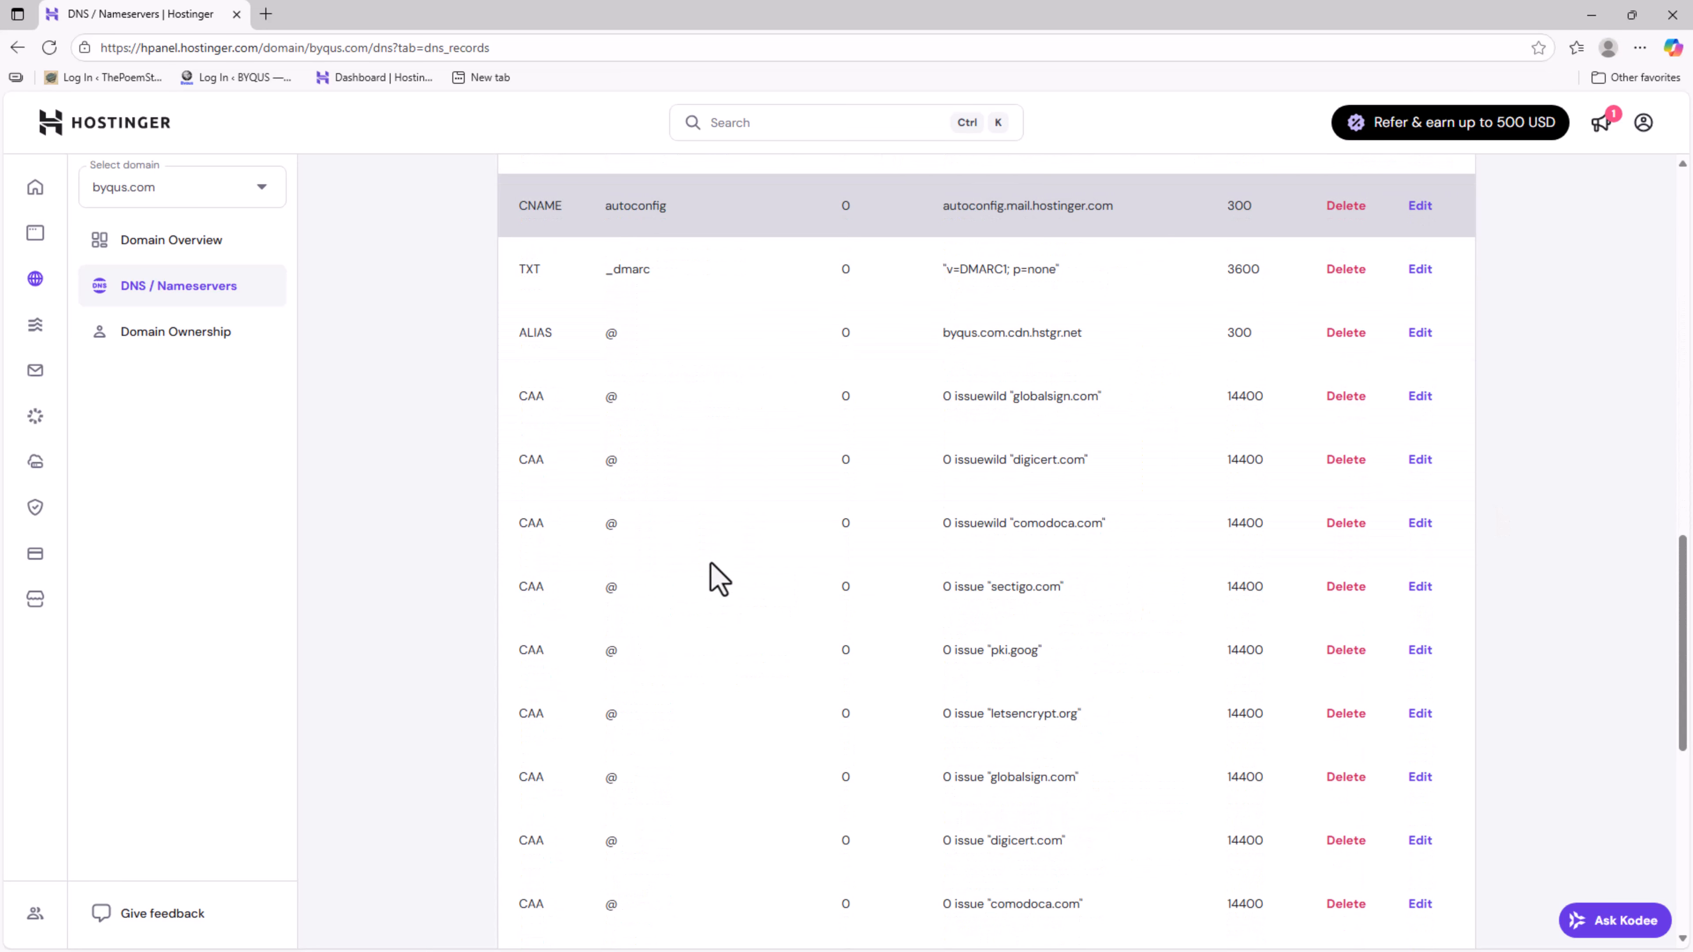
scroll(710, 563, up, 1)
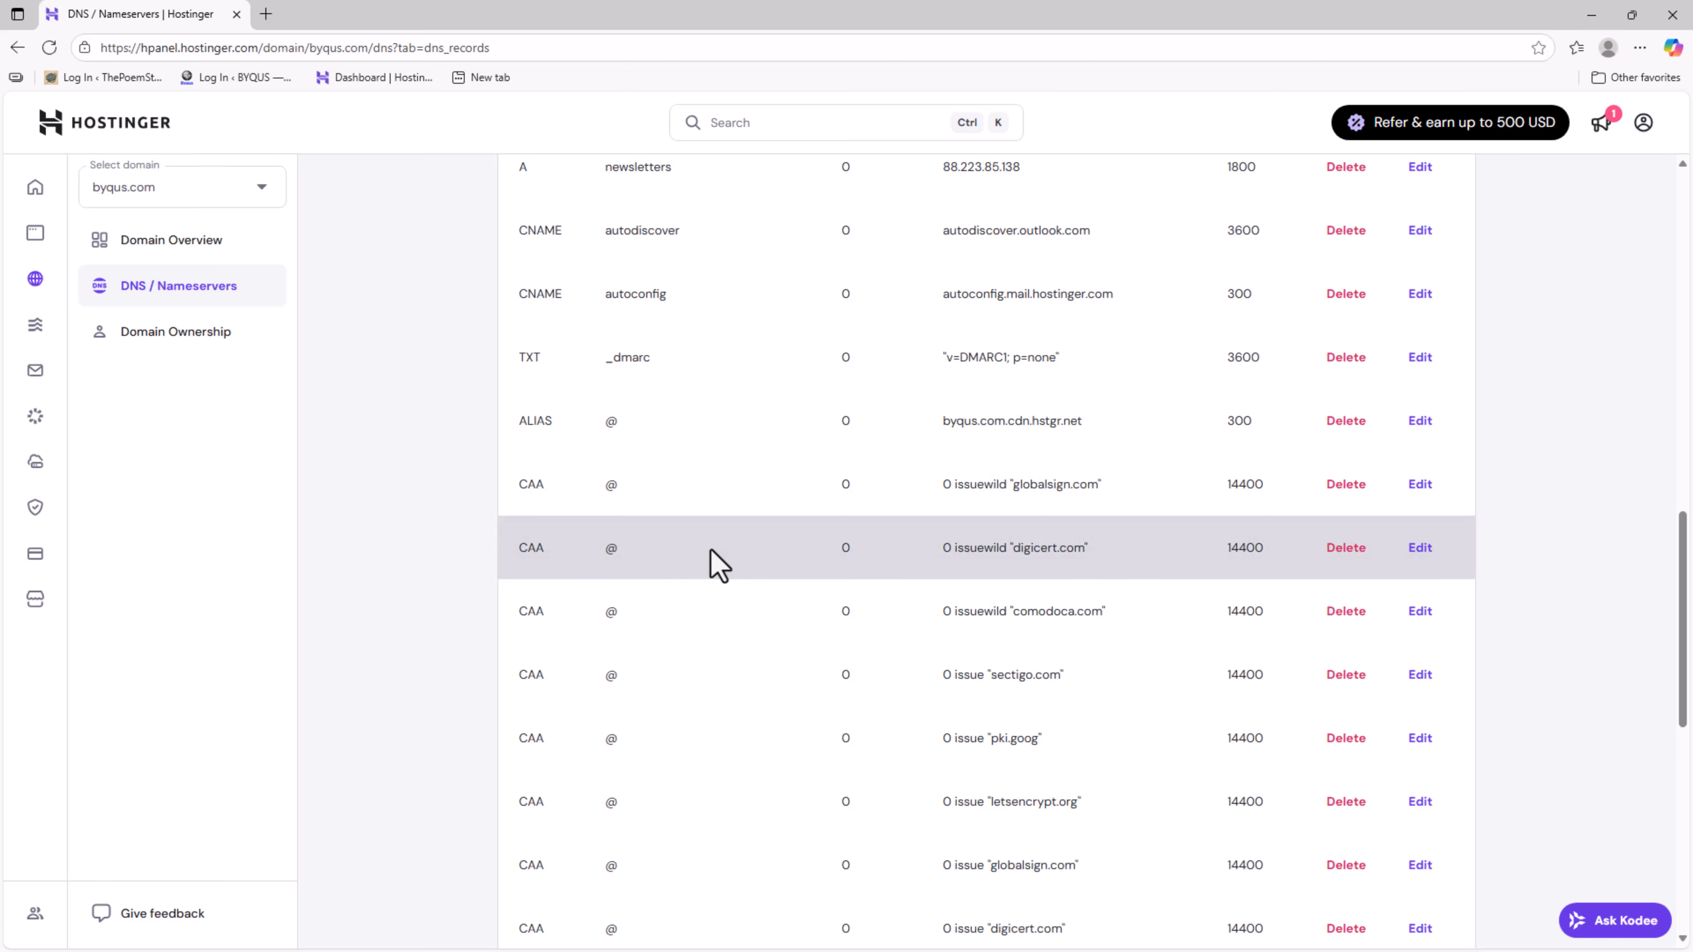
scroll(711, 551, up, 2)
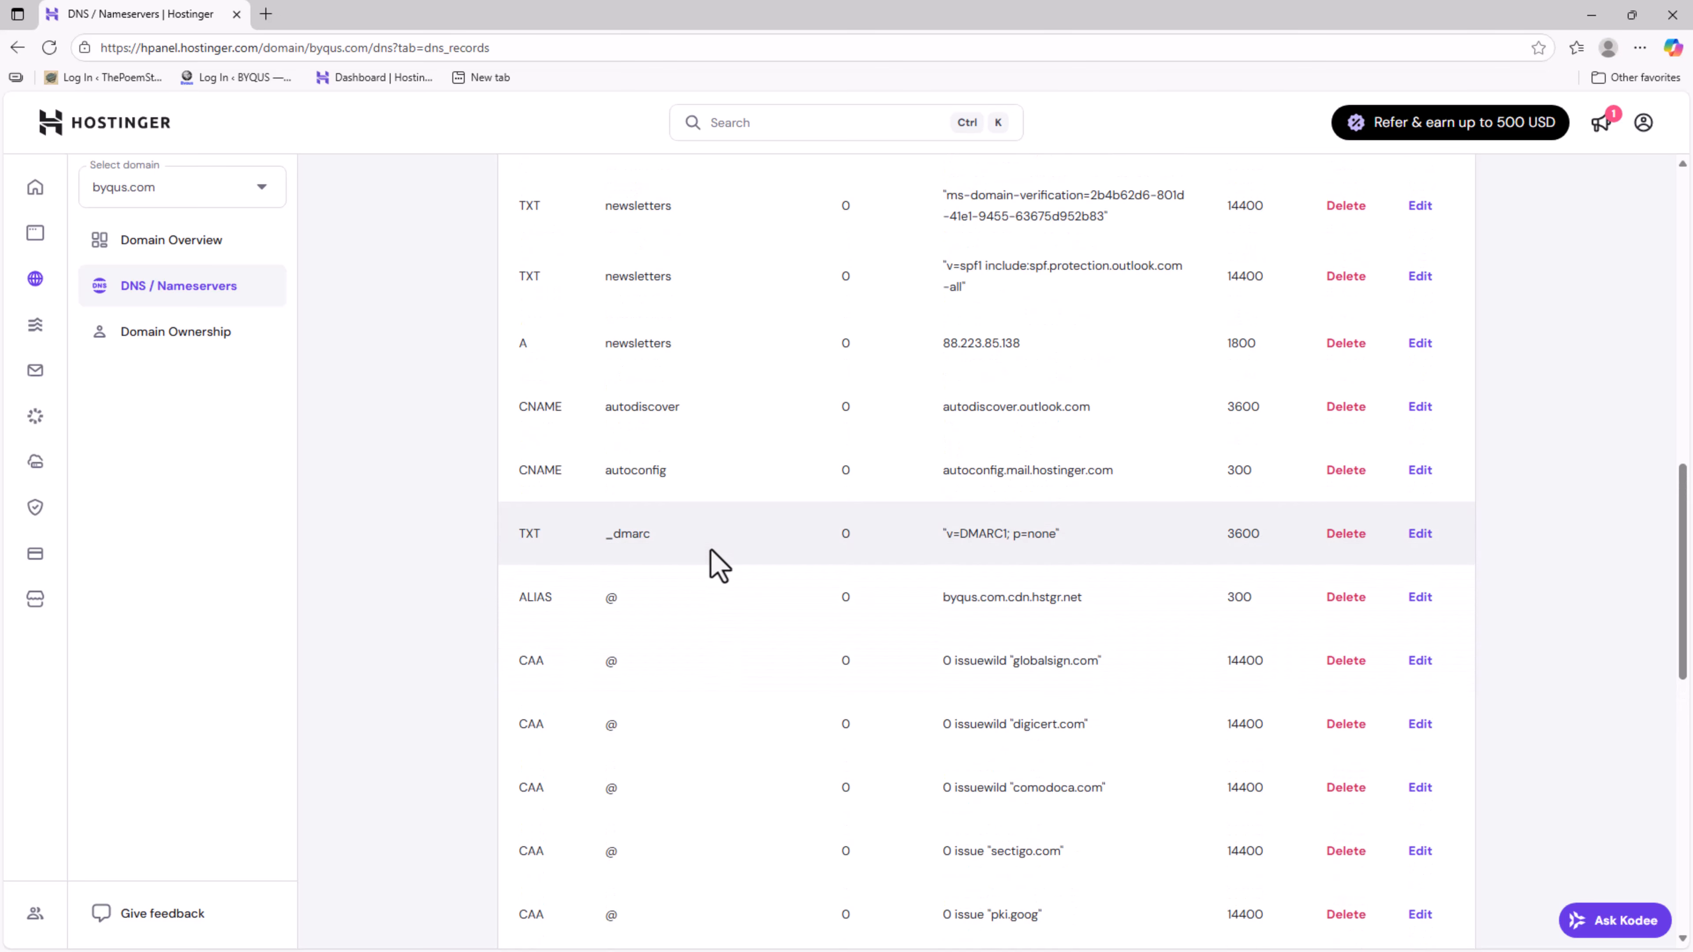
scroll(712, 560, up, 1)
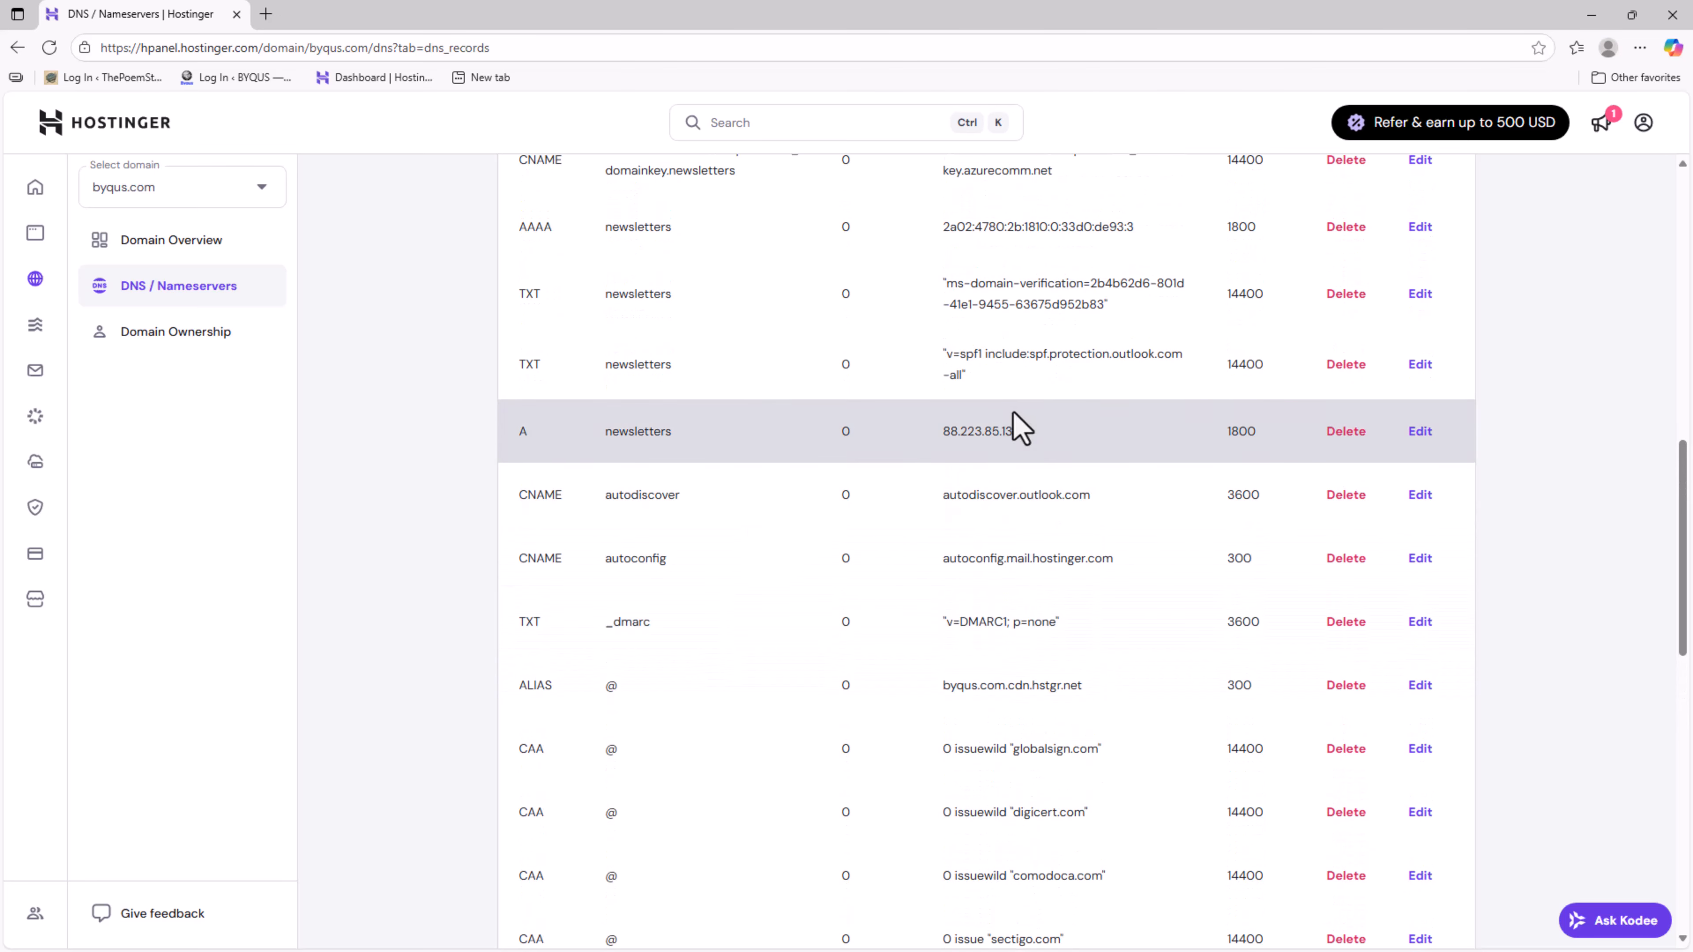
scroll(1014, 411, up, 1)
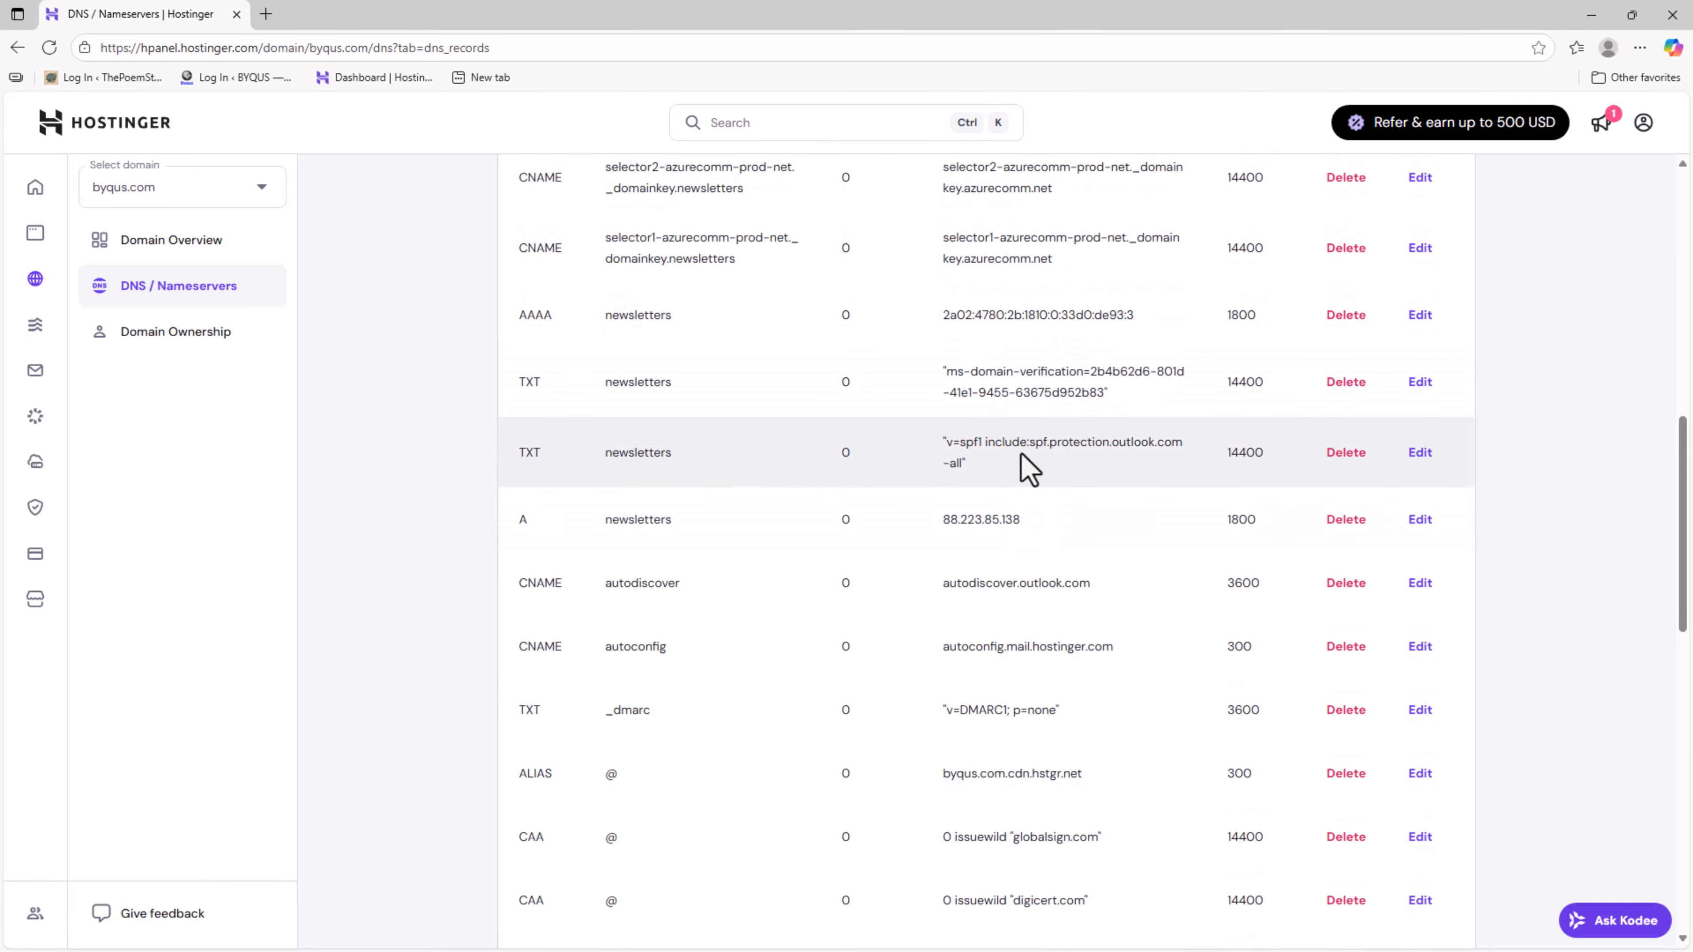
Compare the newsletters SPF TXT record with the root domain's SPF TXT record, checking the name each one applies to.
drag(925, 457, 925, 449)
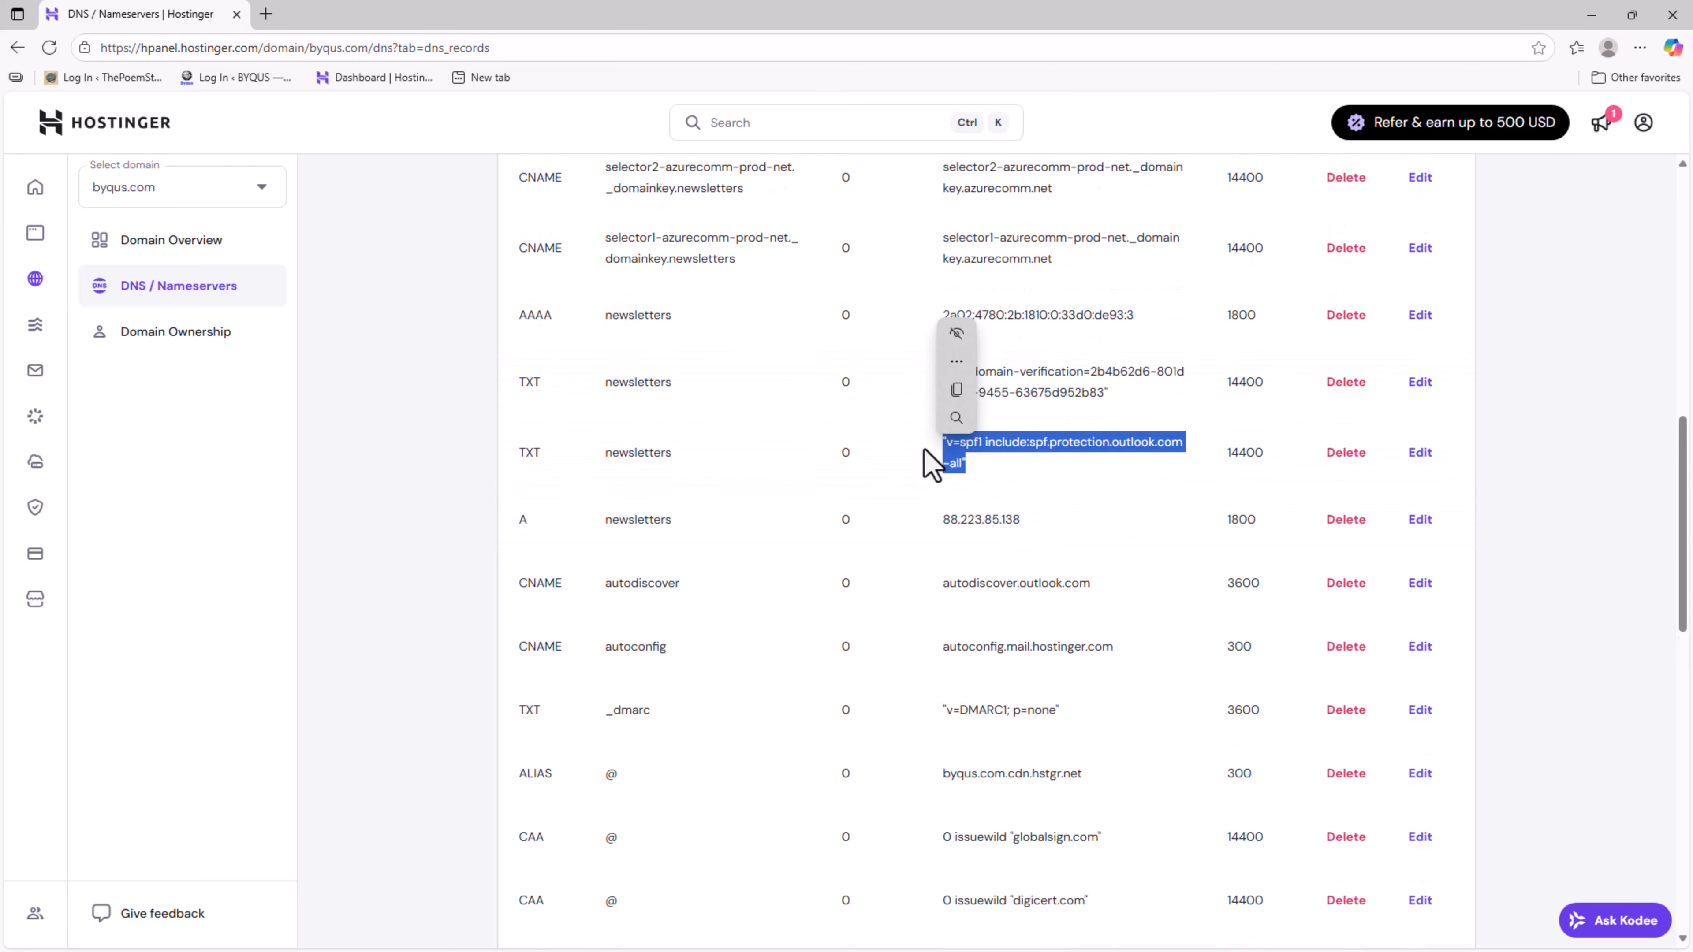
scroll(925, 449, down, 6)
scroll(925, 449, down, 4)
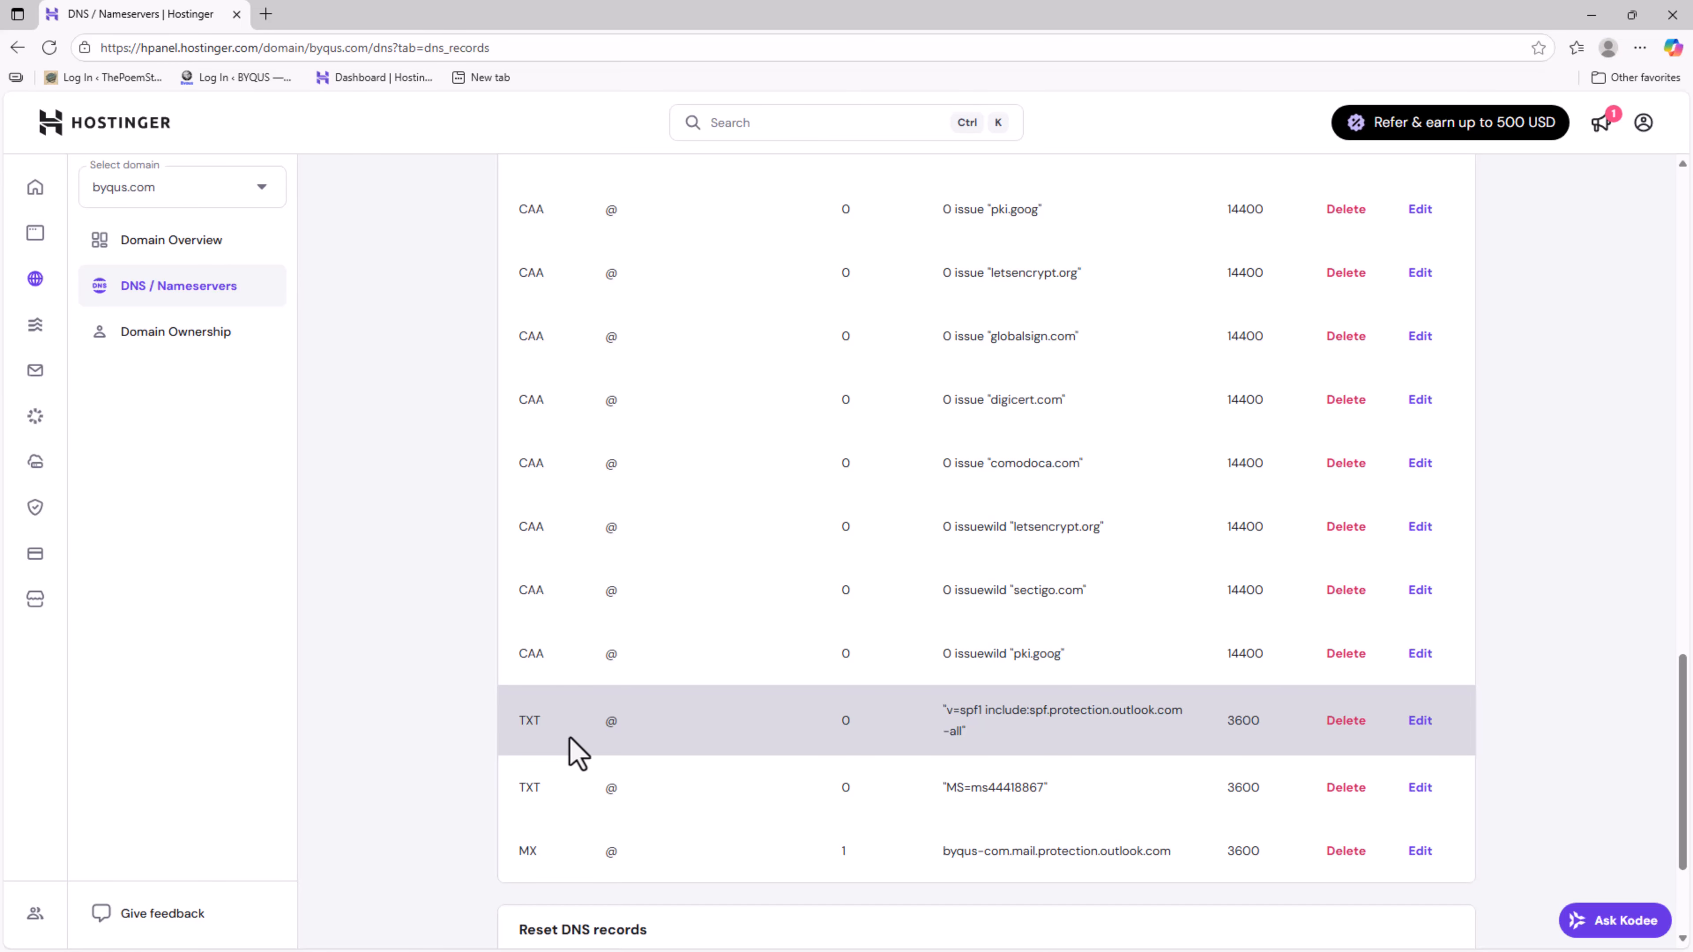
scroll(577, 752, up, 6)
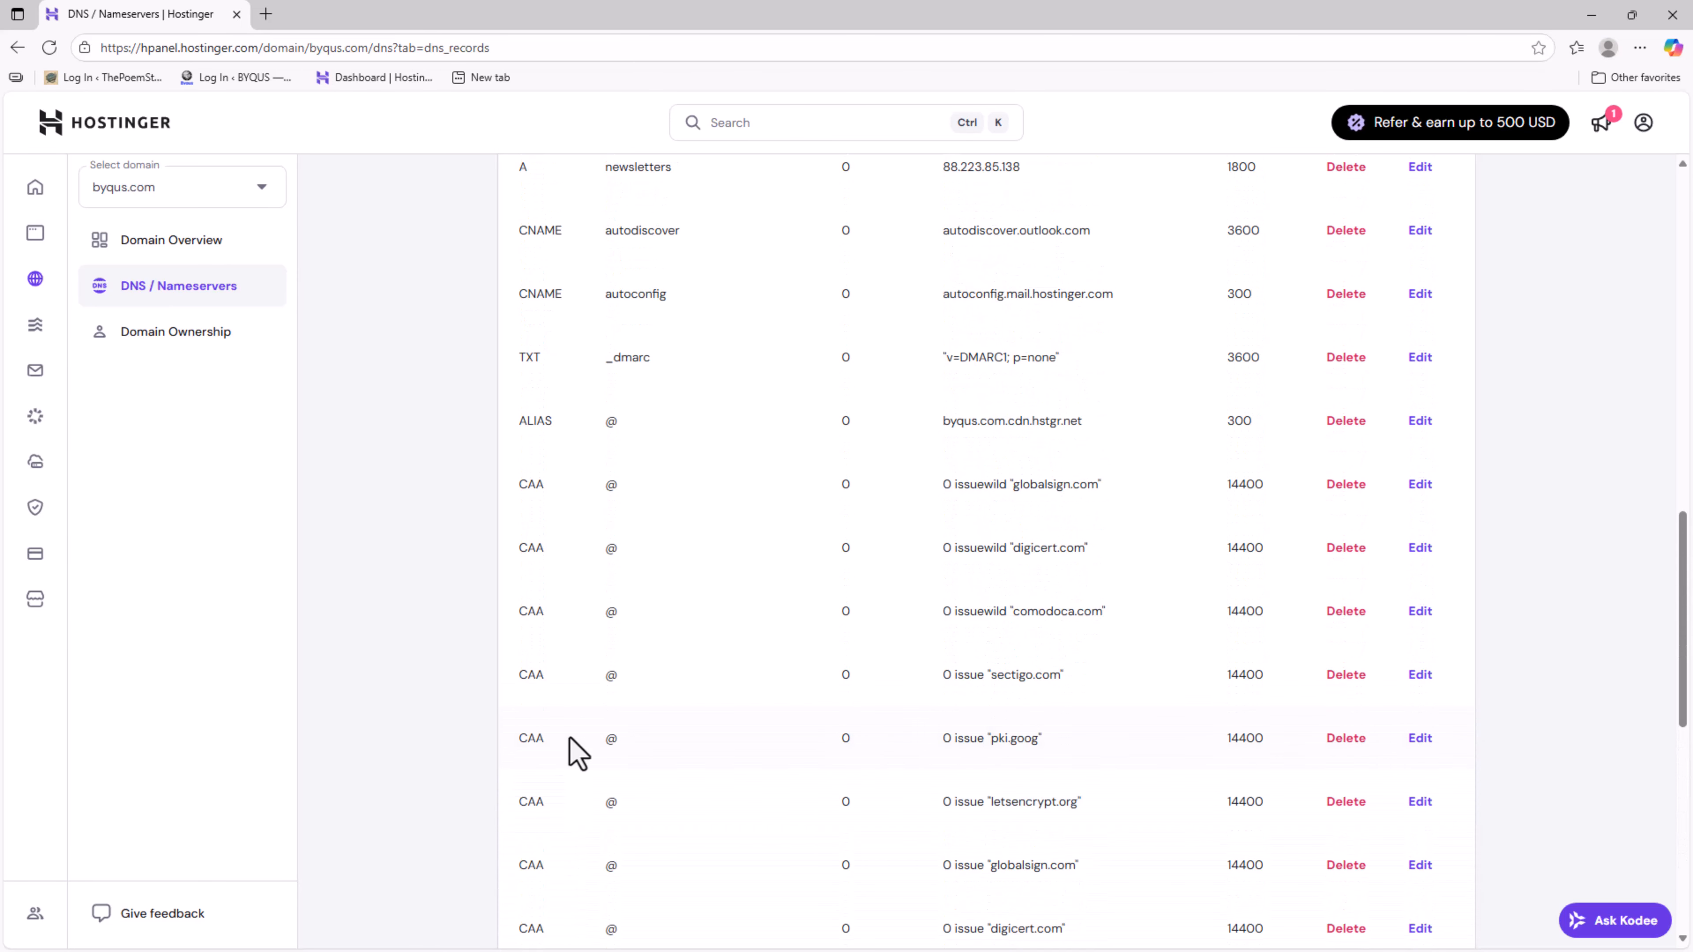
scroll(577, 752, up, 3)
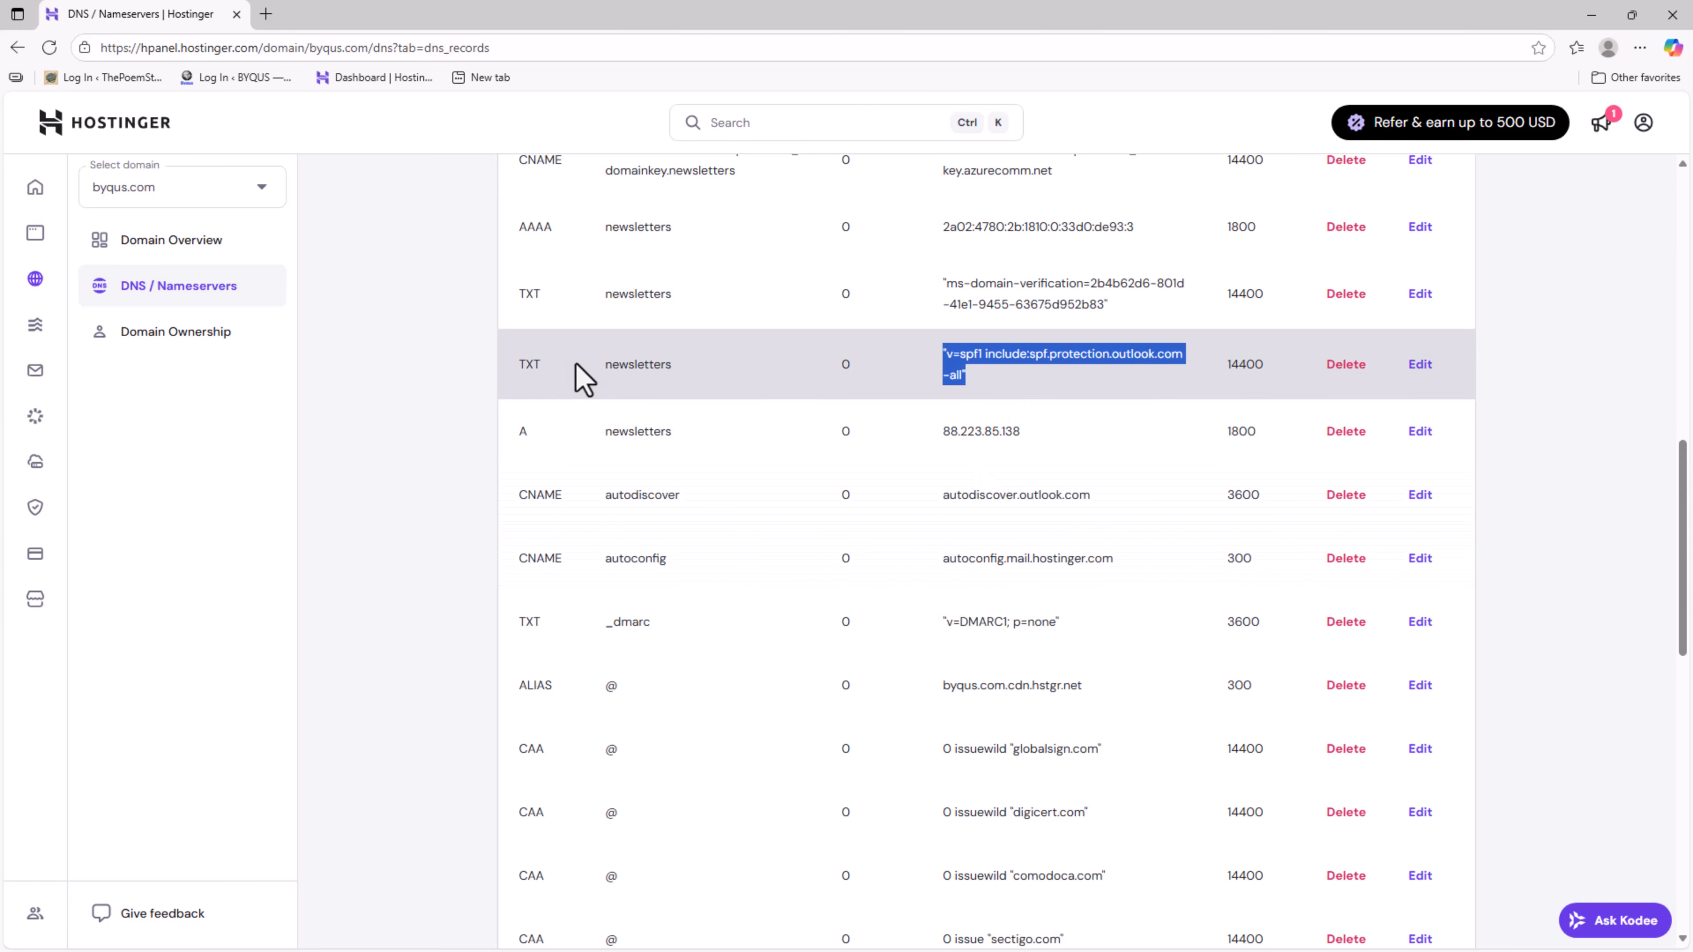
double_click(615, 365)
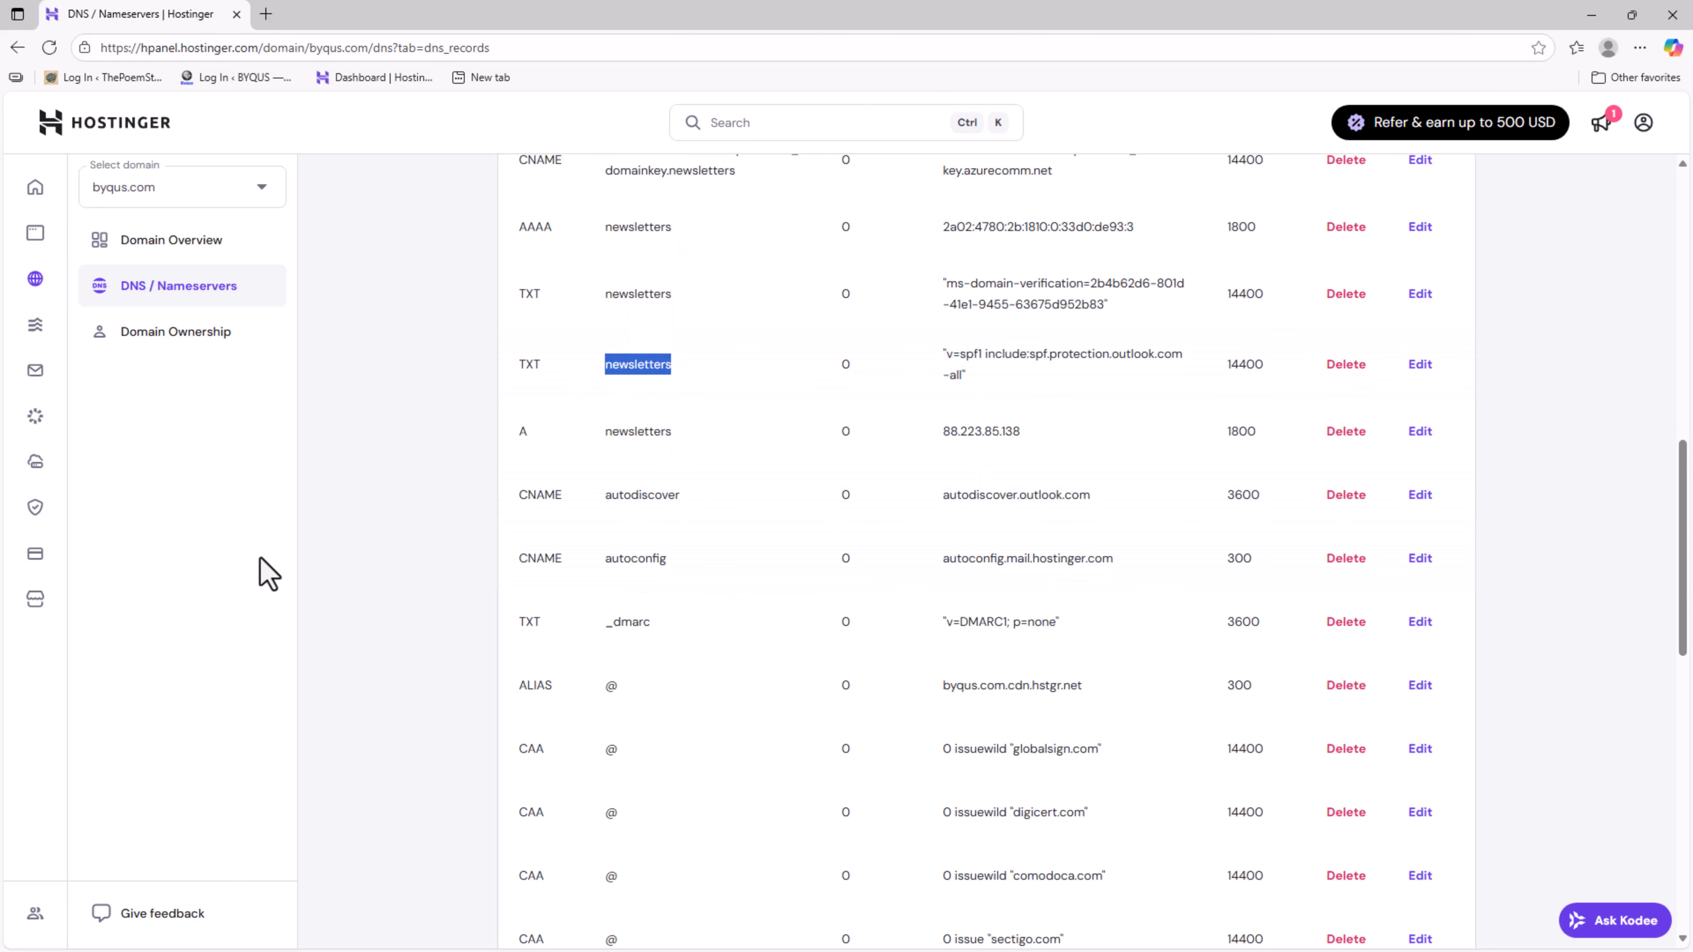
click(392, 568)
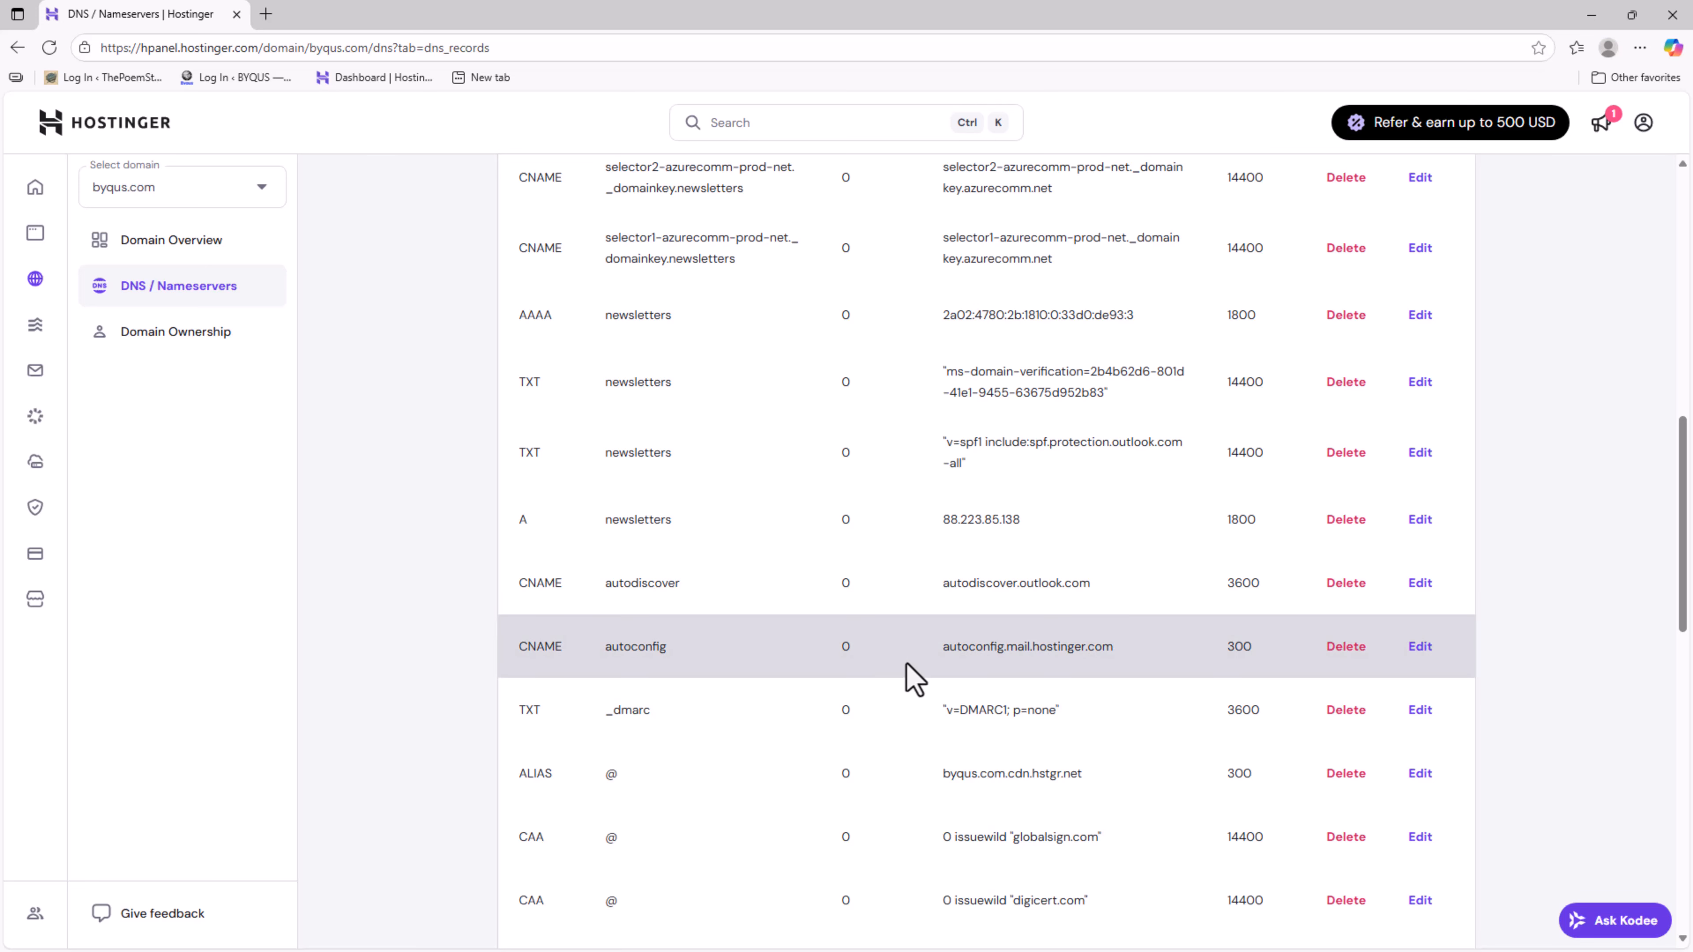
Delete the newsletters subdomain's SPF TXT, domain-verification TXT, and AAAA records from the byqus.com DNS zone.
click(1342, 467)
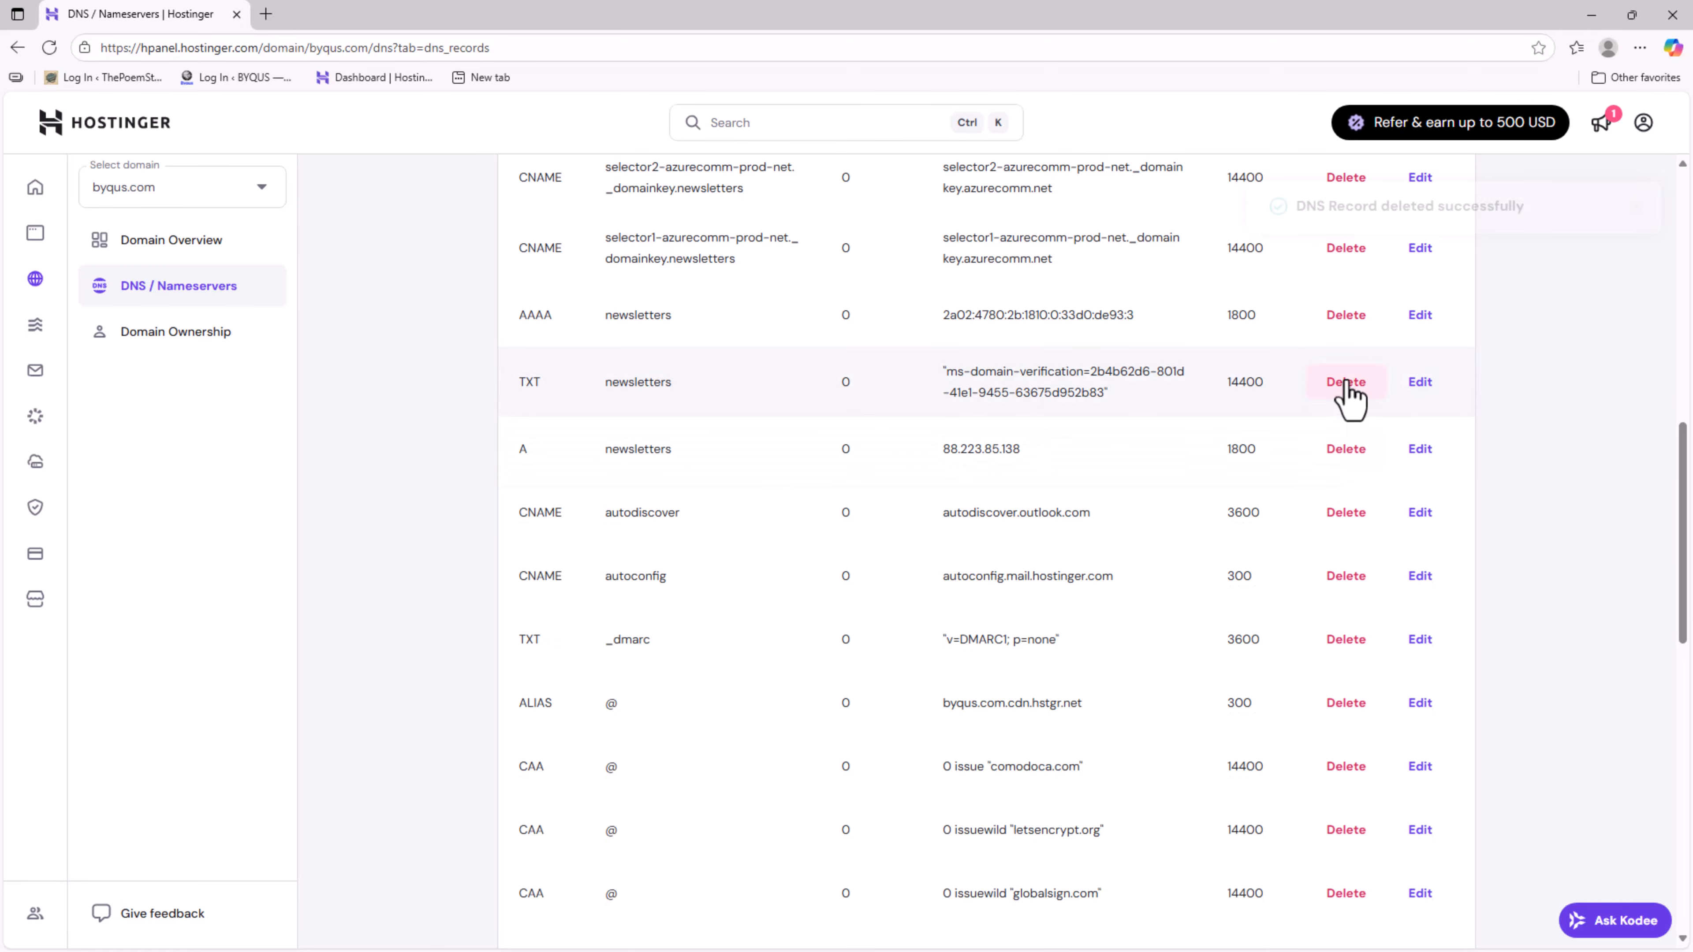
click(1344, 382)
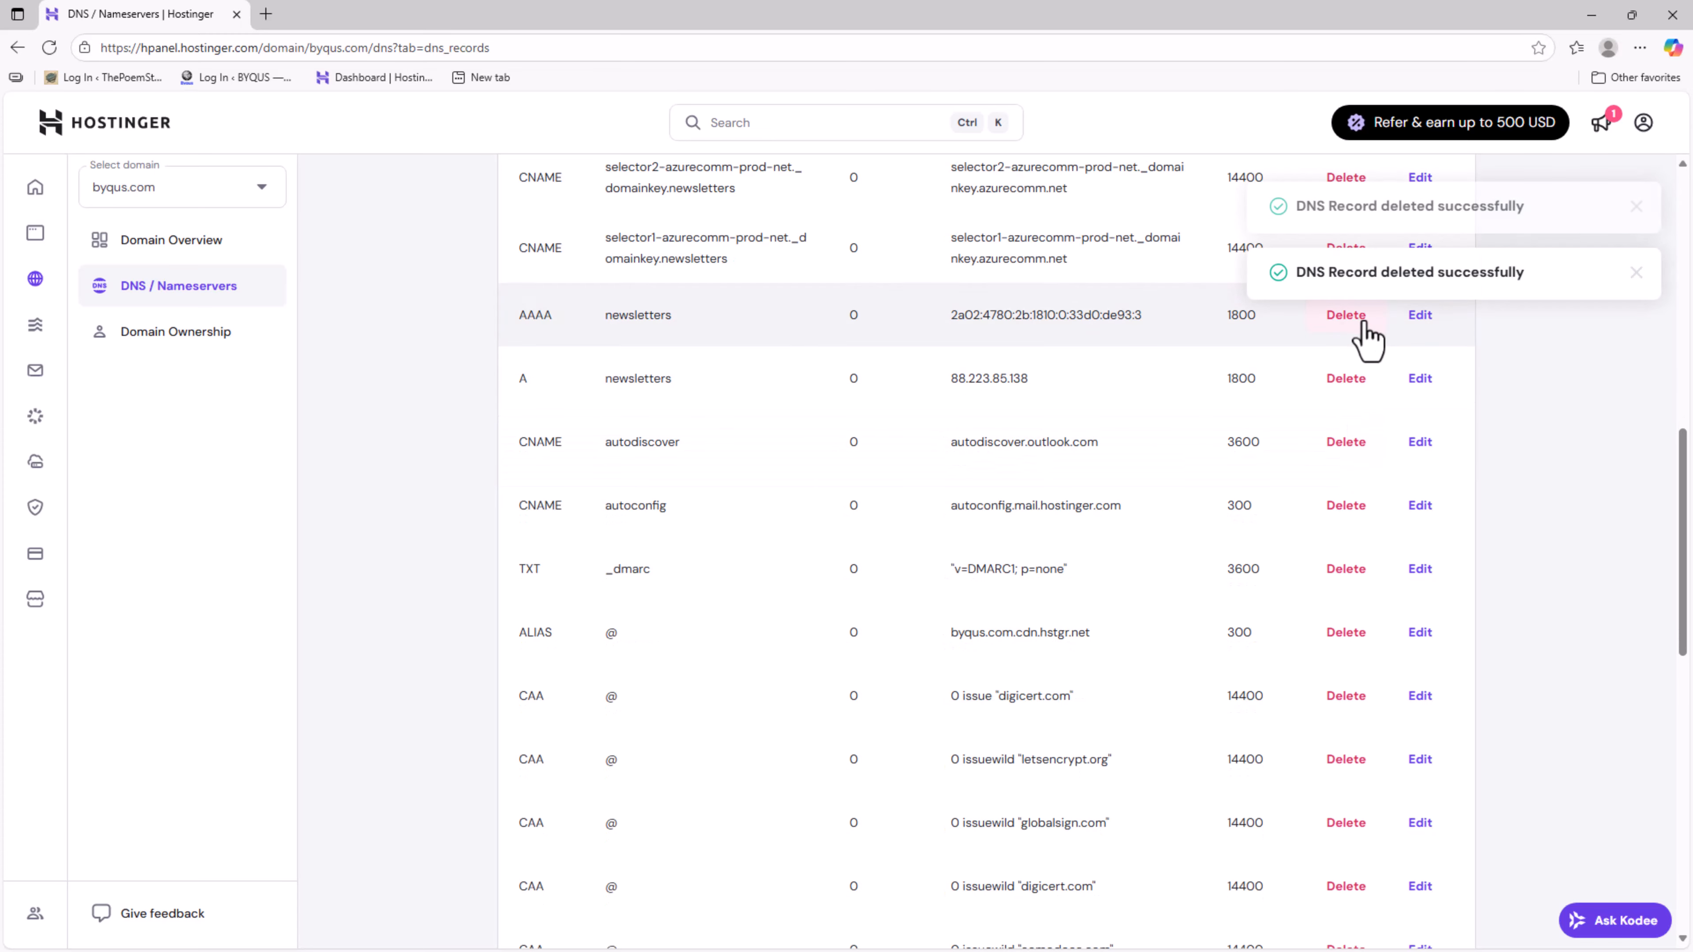
click(1346, 315)
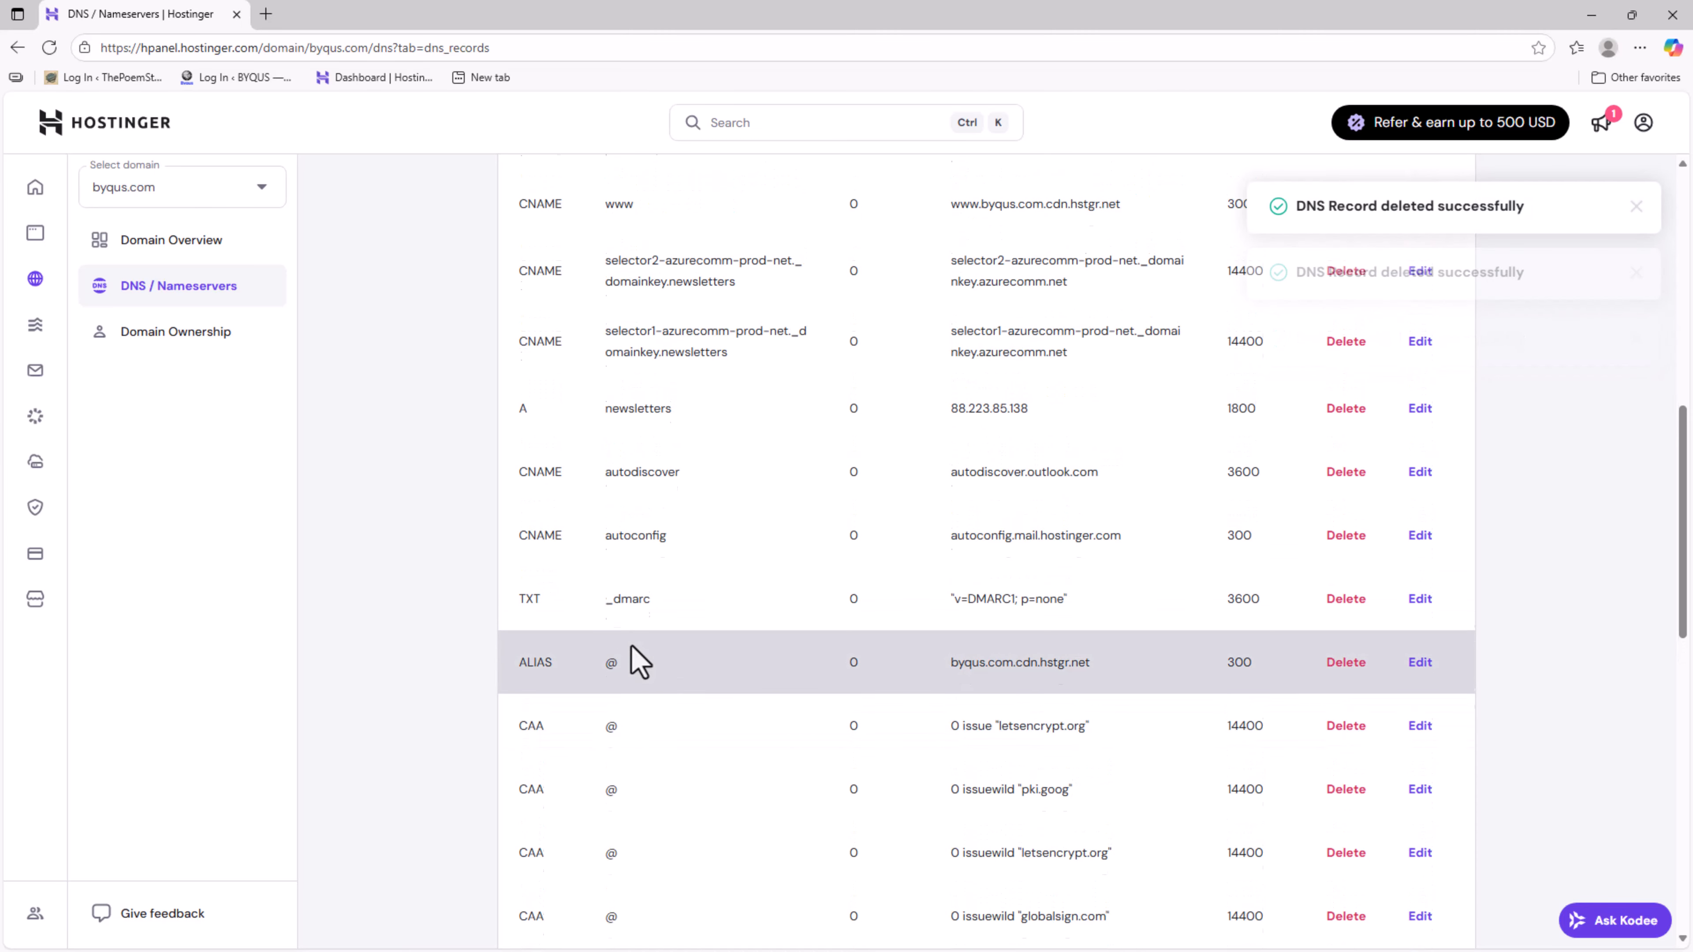
scroll(639, 660, up, 1)
scroll(632, 645, up, 1)
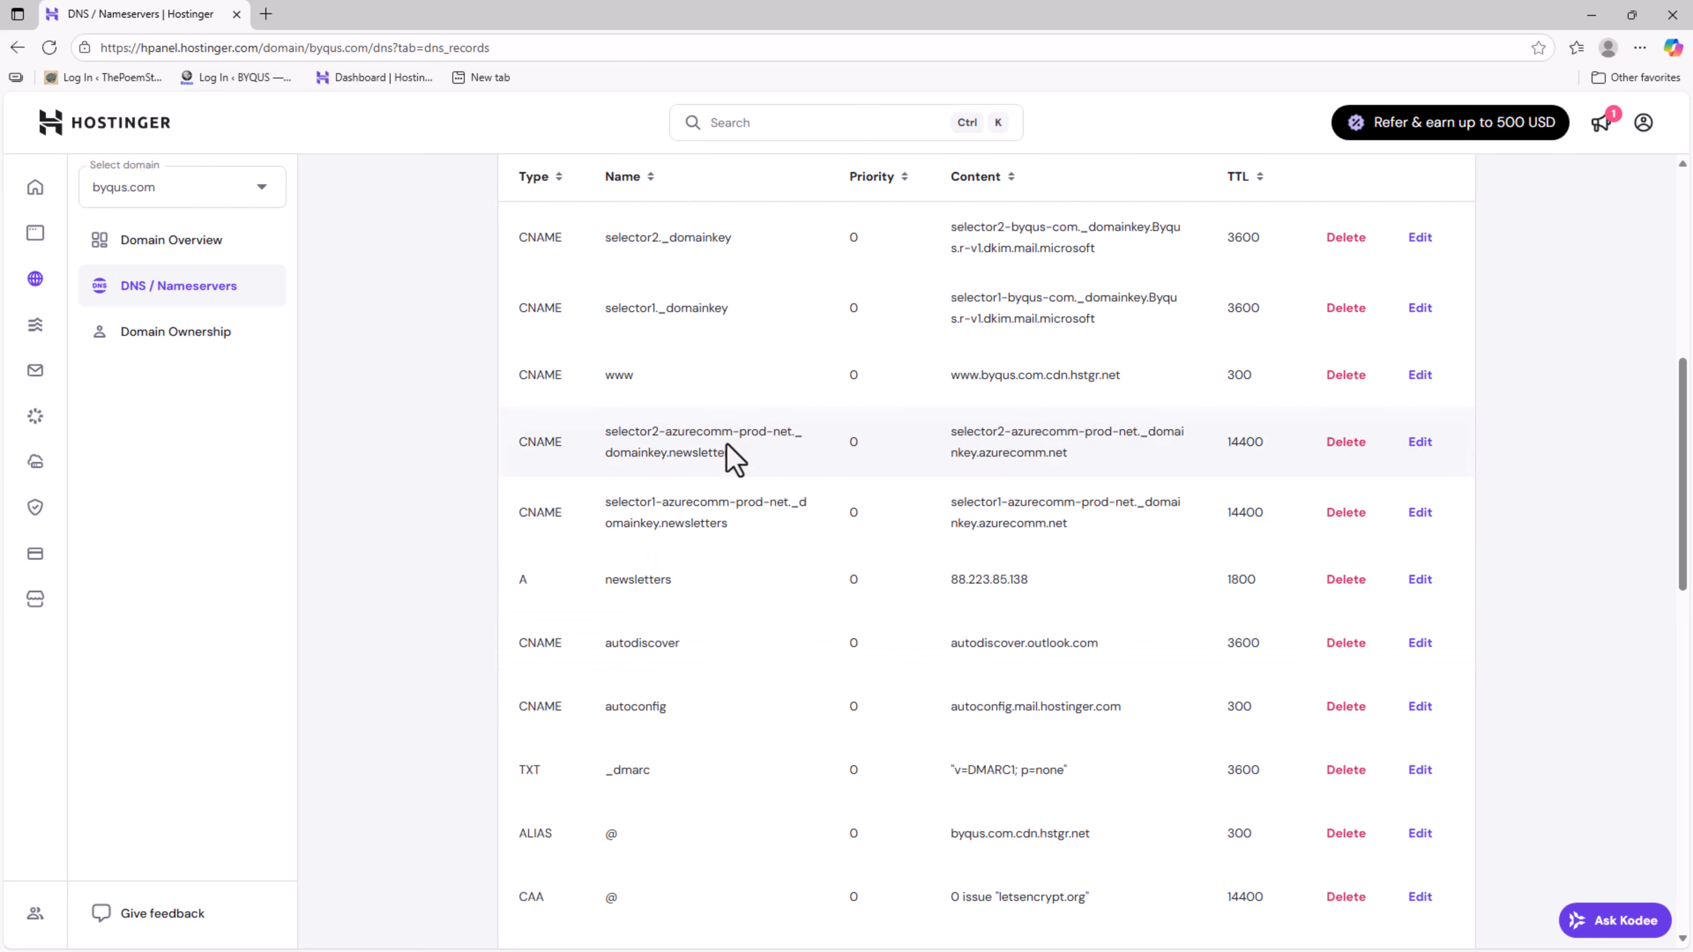
Check the remaining newsletters entries and the root domain's TXT and MX entries in the byqus.com DNS records.
double_click(707, 522)
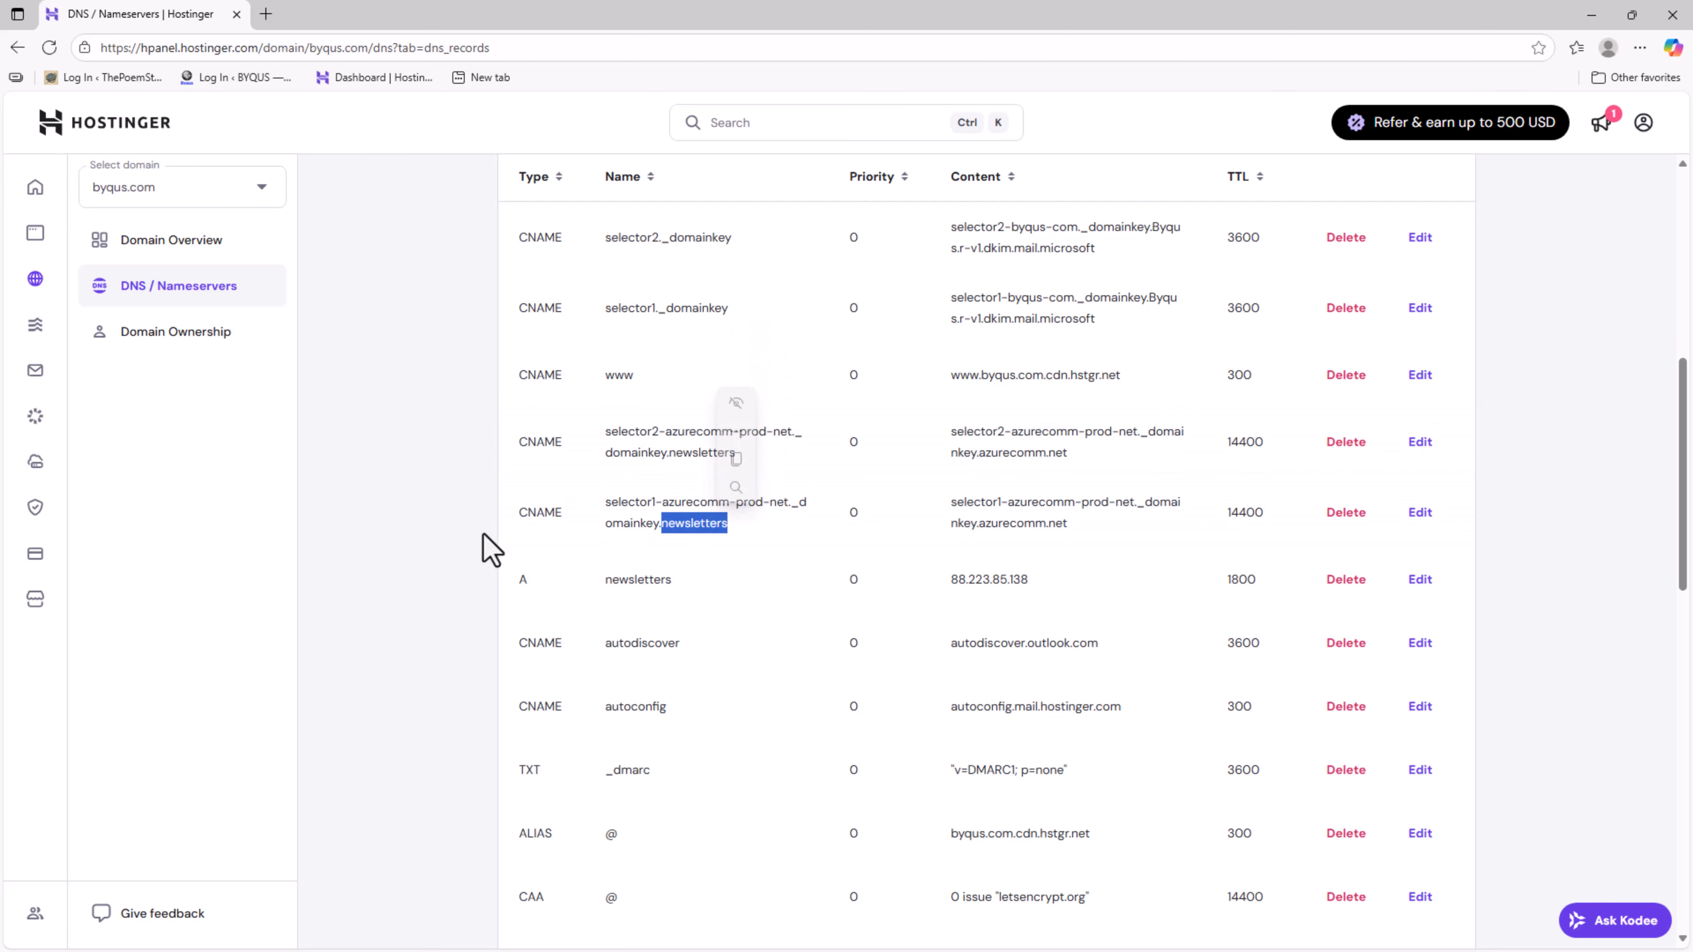
click(440, 543)
scroll(780, 683, down, 15)
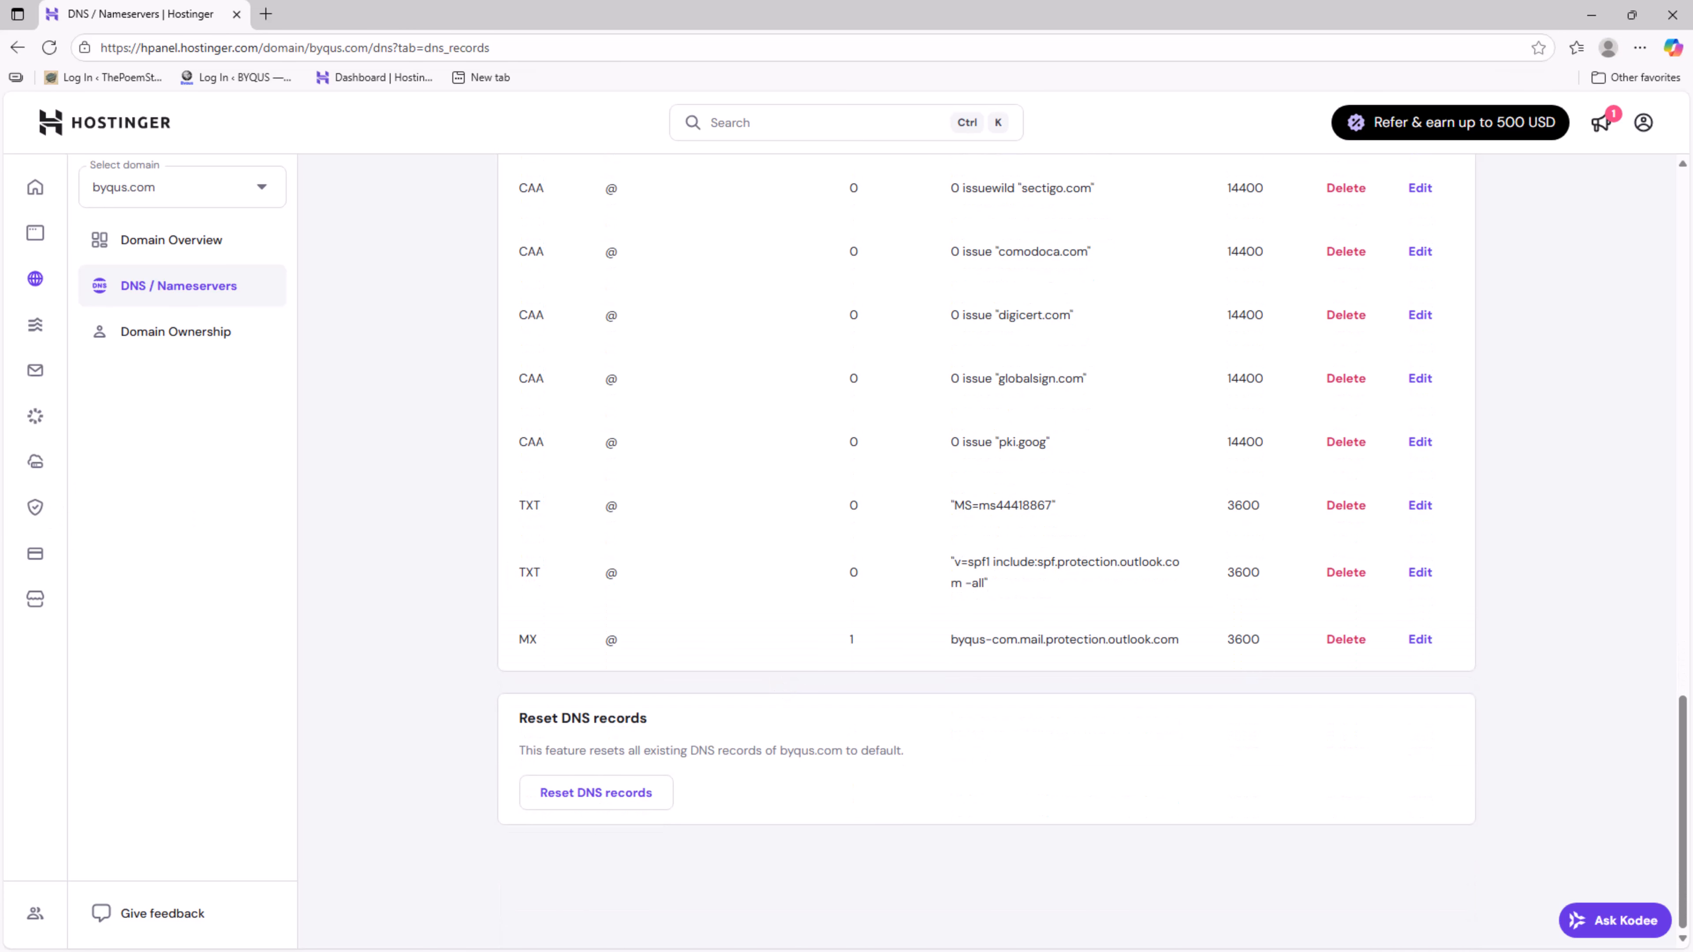
Switch to the Microsoft 365 admin center's Add domain wizard and rerun the DNS record check for byqus.com.
key(alt+Tab)
scroll(643, 640, down, 4)
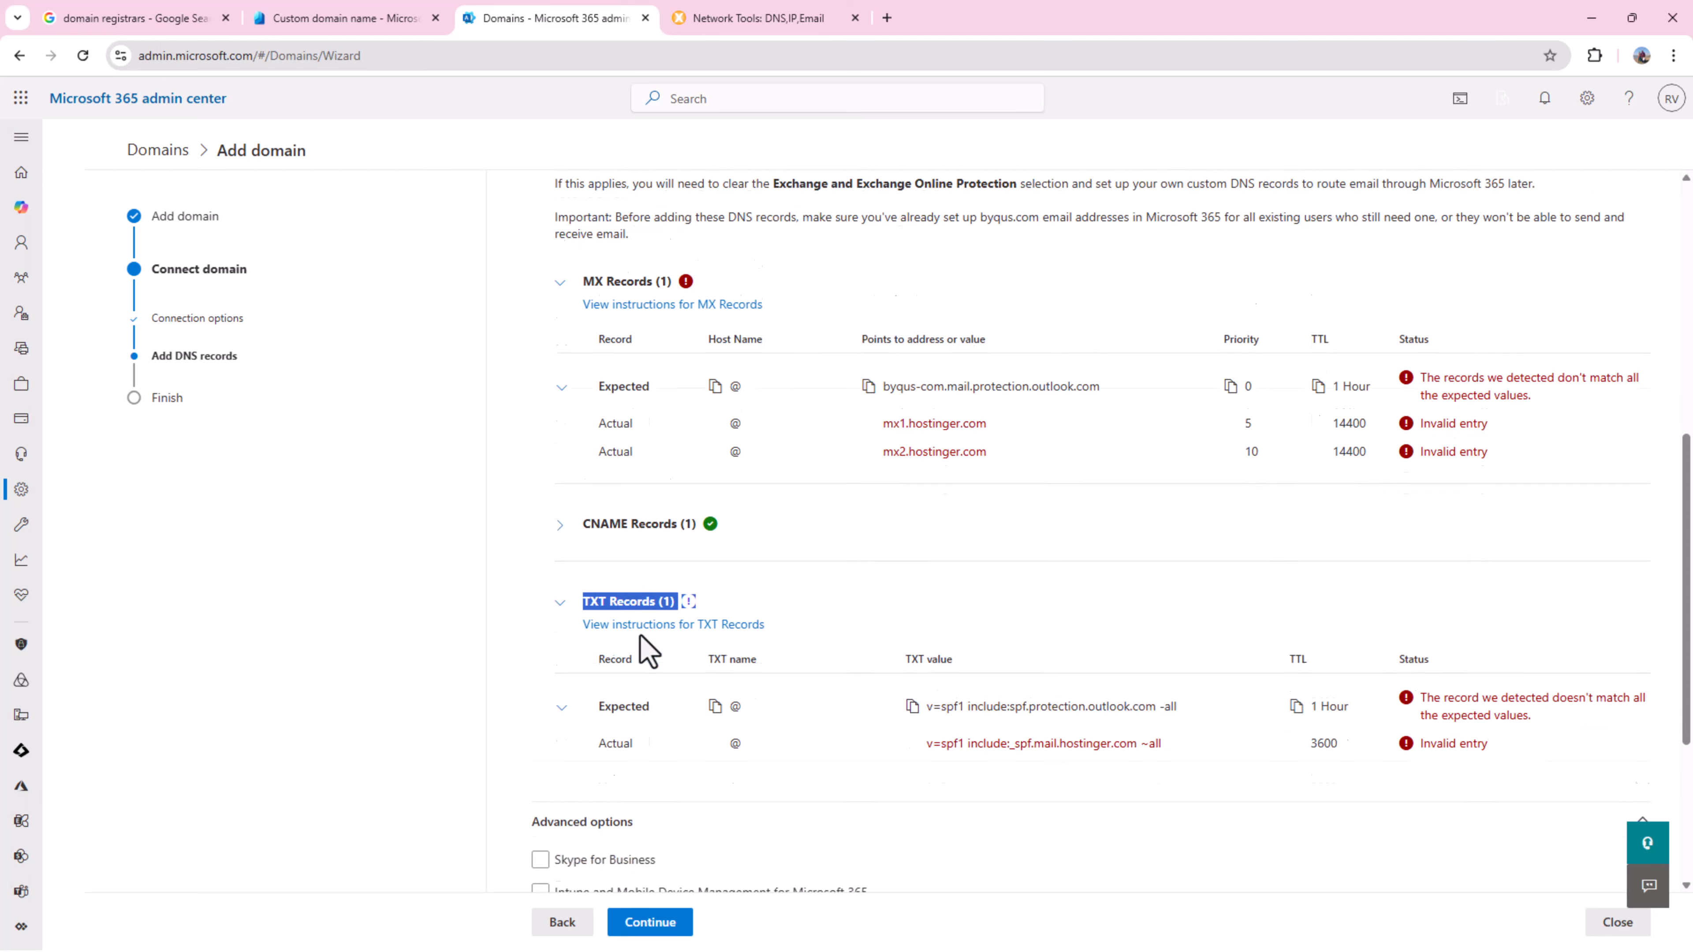
click(650, 927)
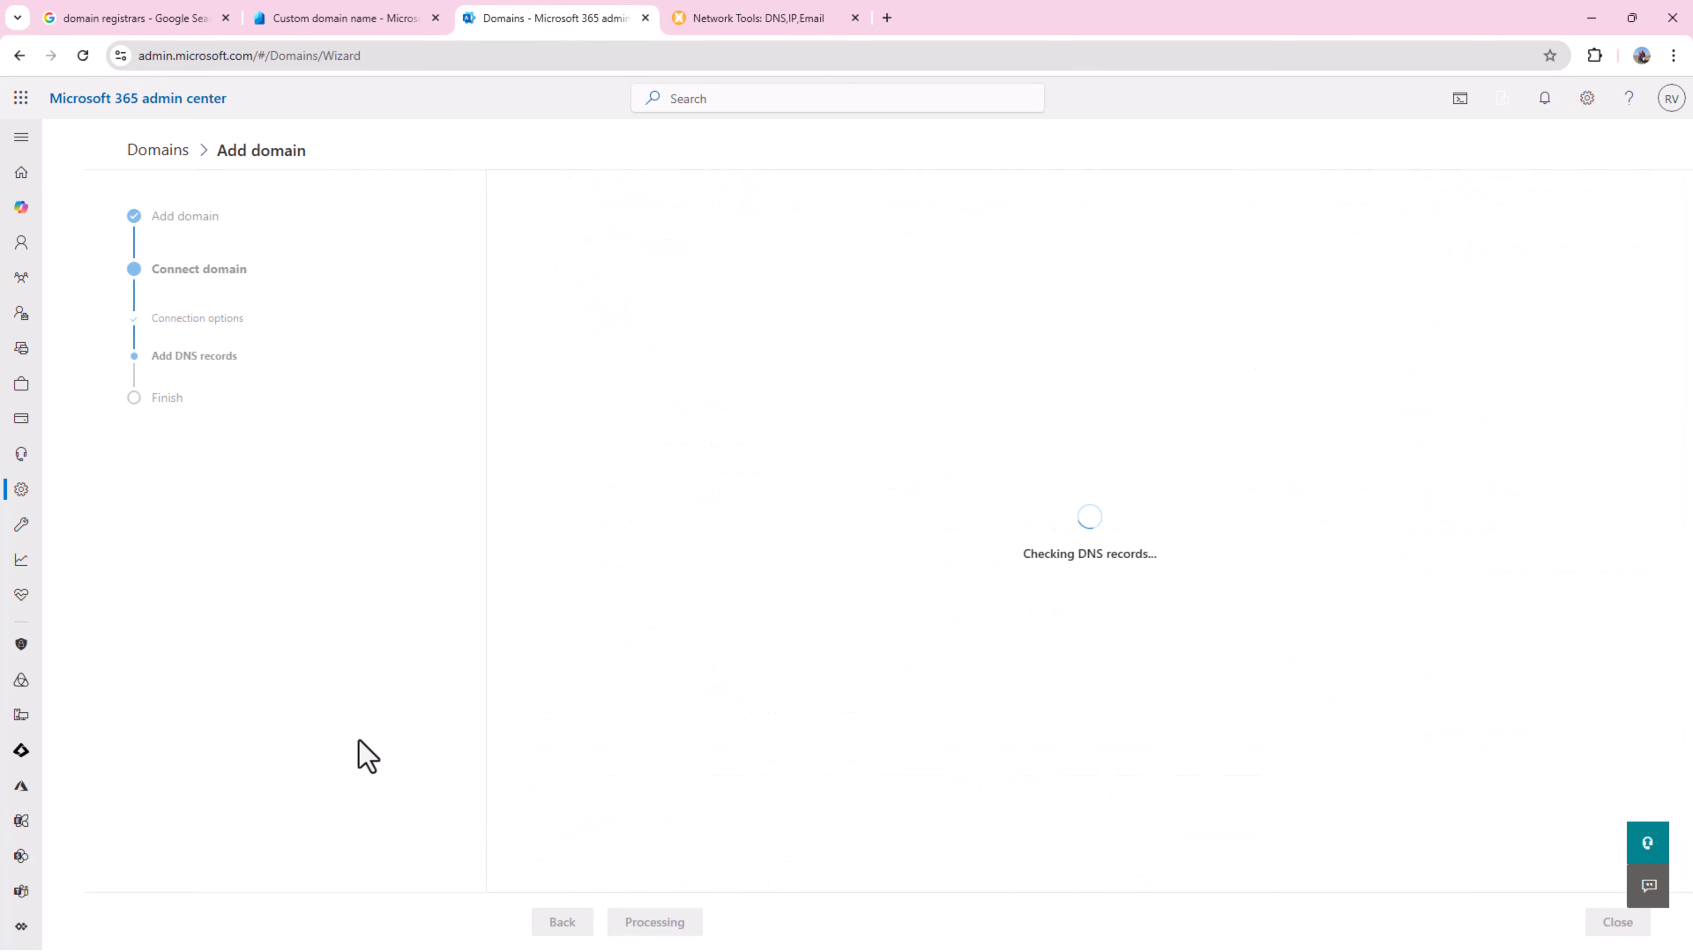
Examine the actual MX and TXT entries detected for byqus.com against the expected values in the check results.
scroll(669, 764, down, 4)
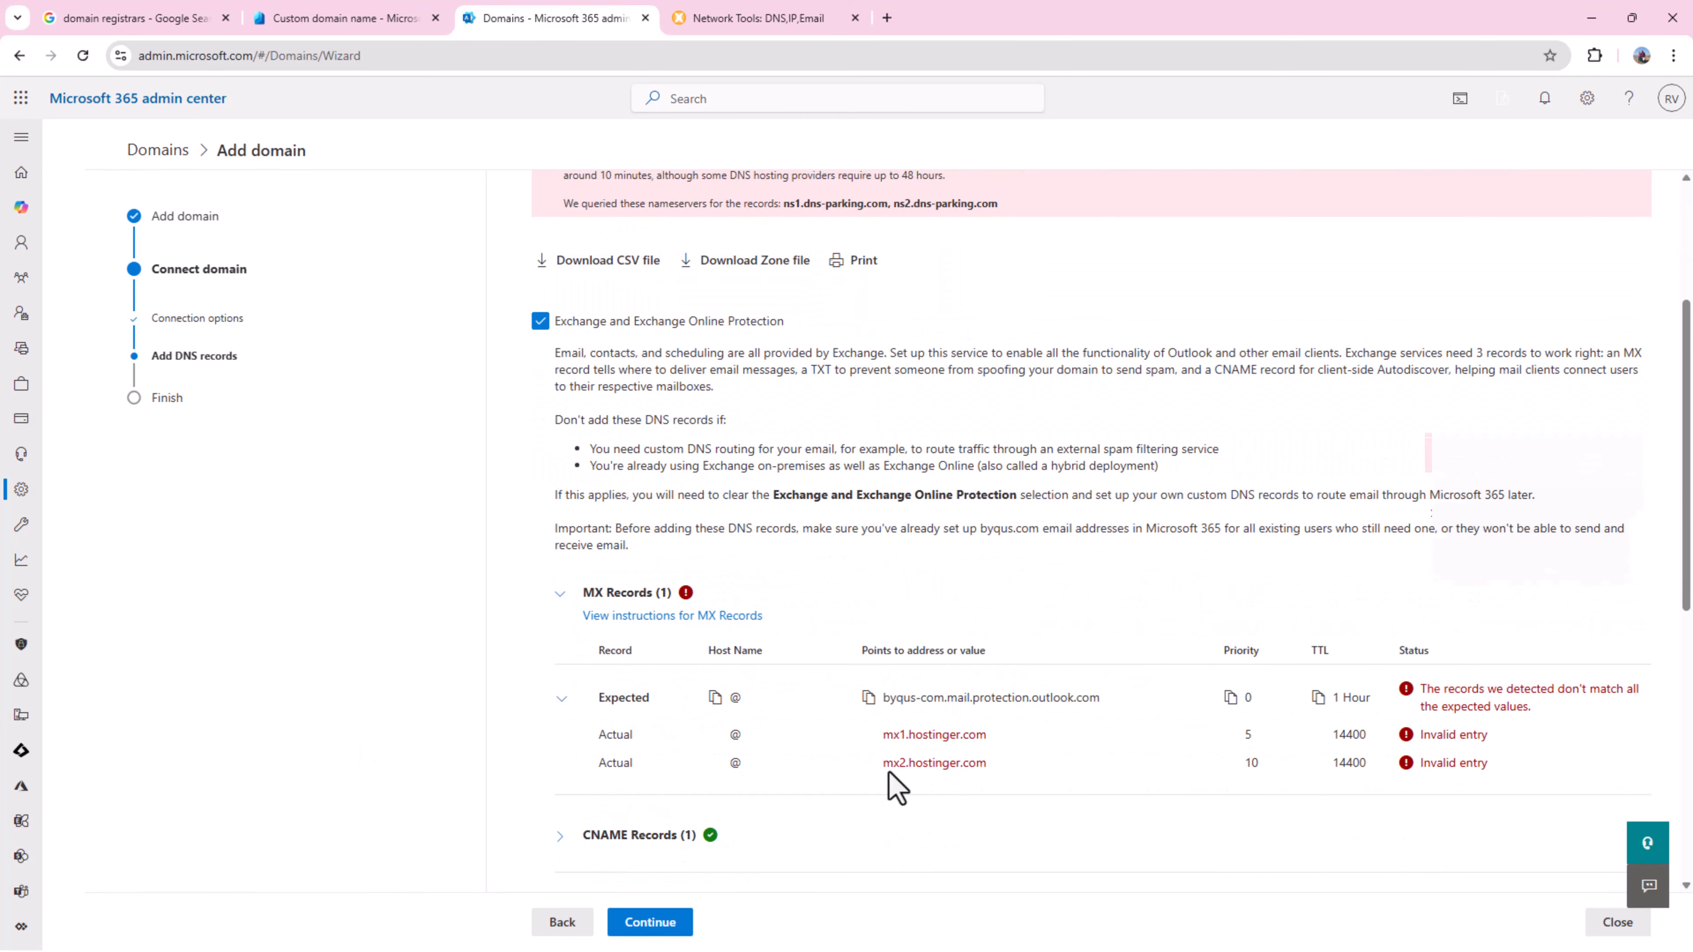
scroll(897, 790, down, 1)
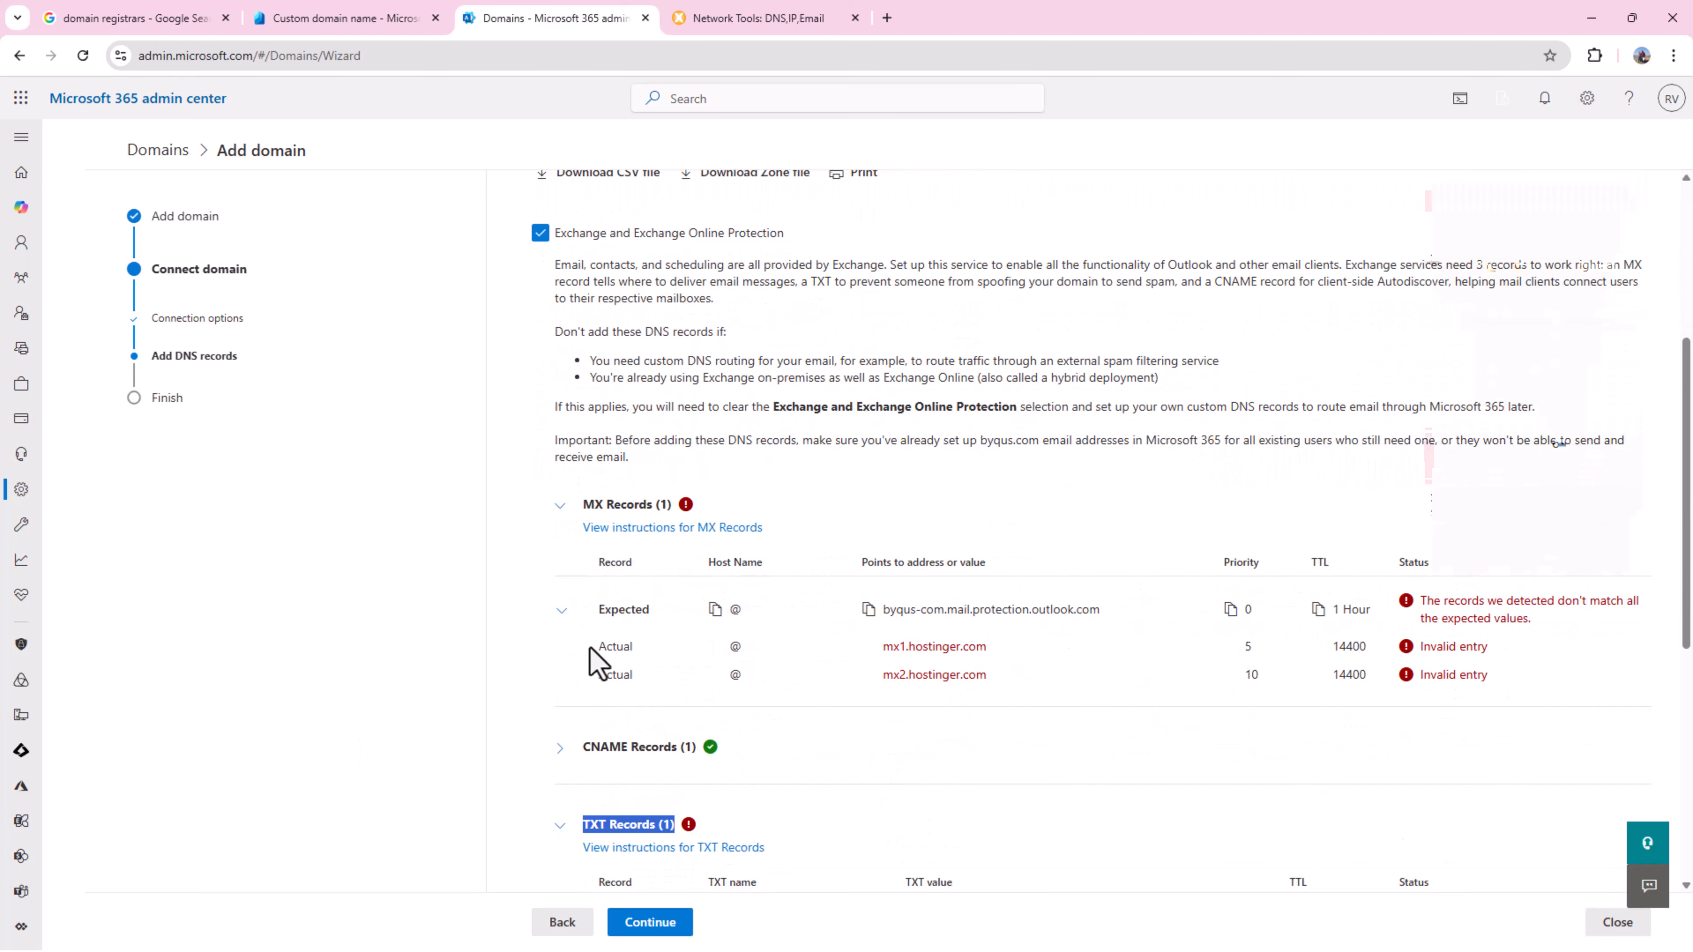
double_click(613, 647)
click(680, 665)
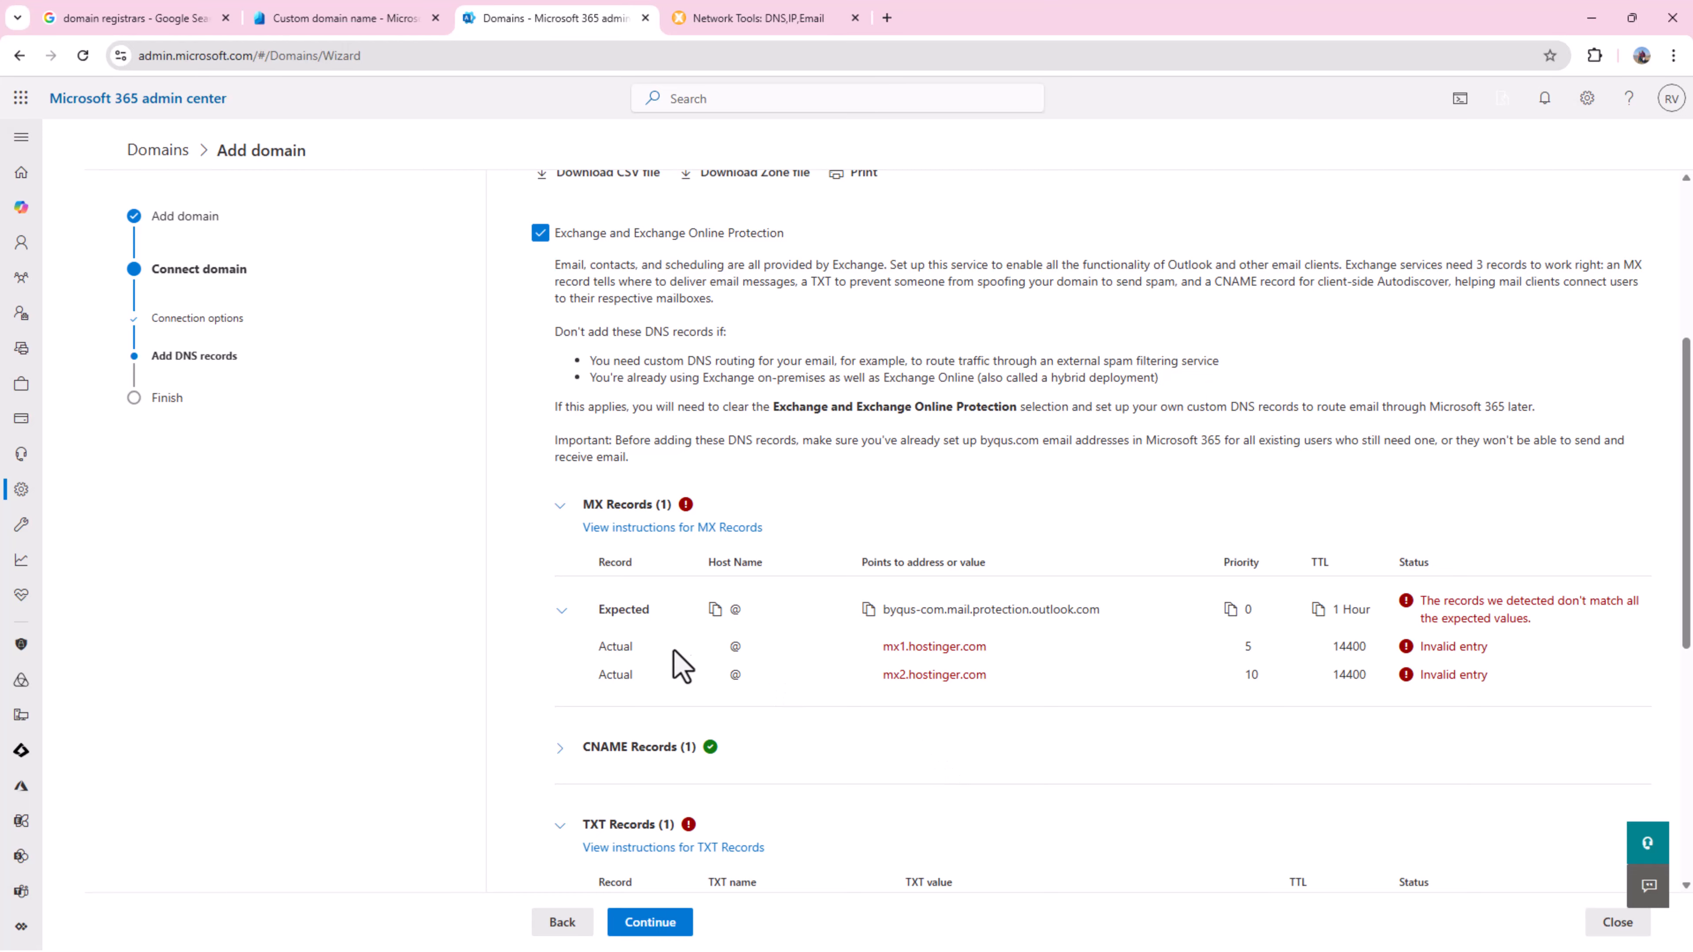
drag(578, 651, 1485, 702)
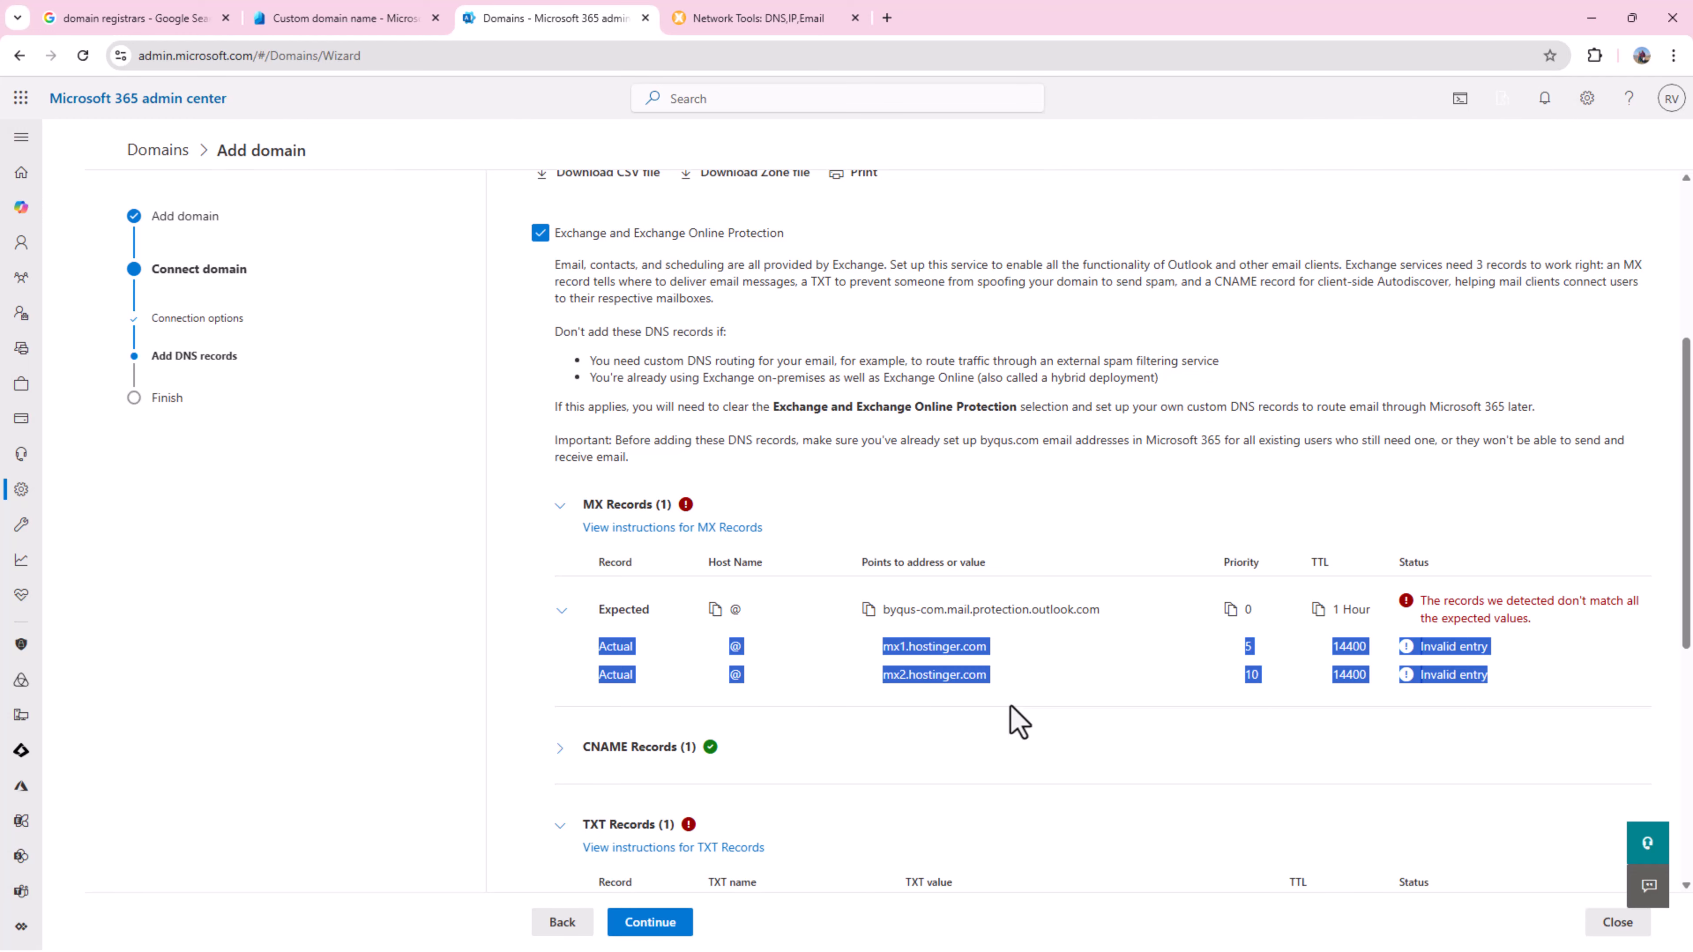
scroll(1018, 720, down, 5)
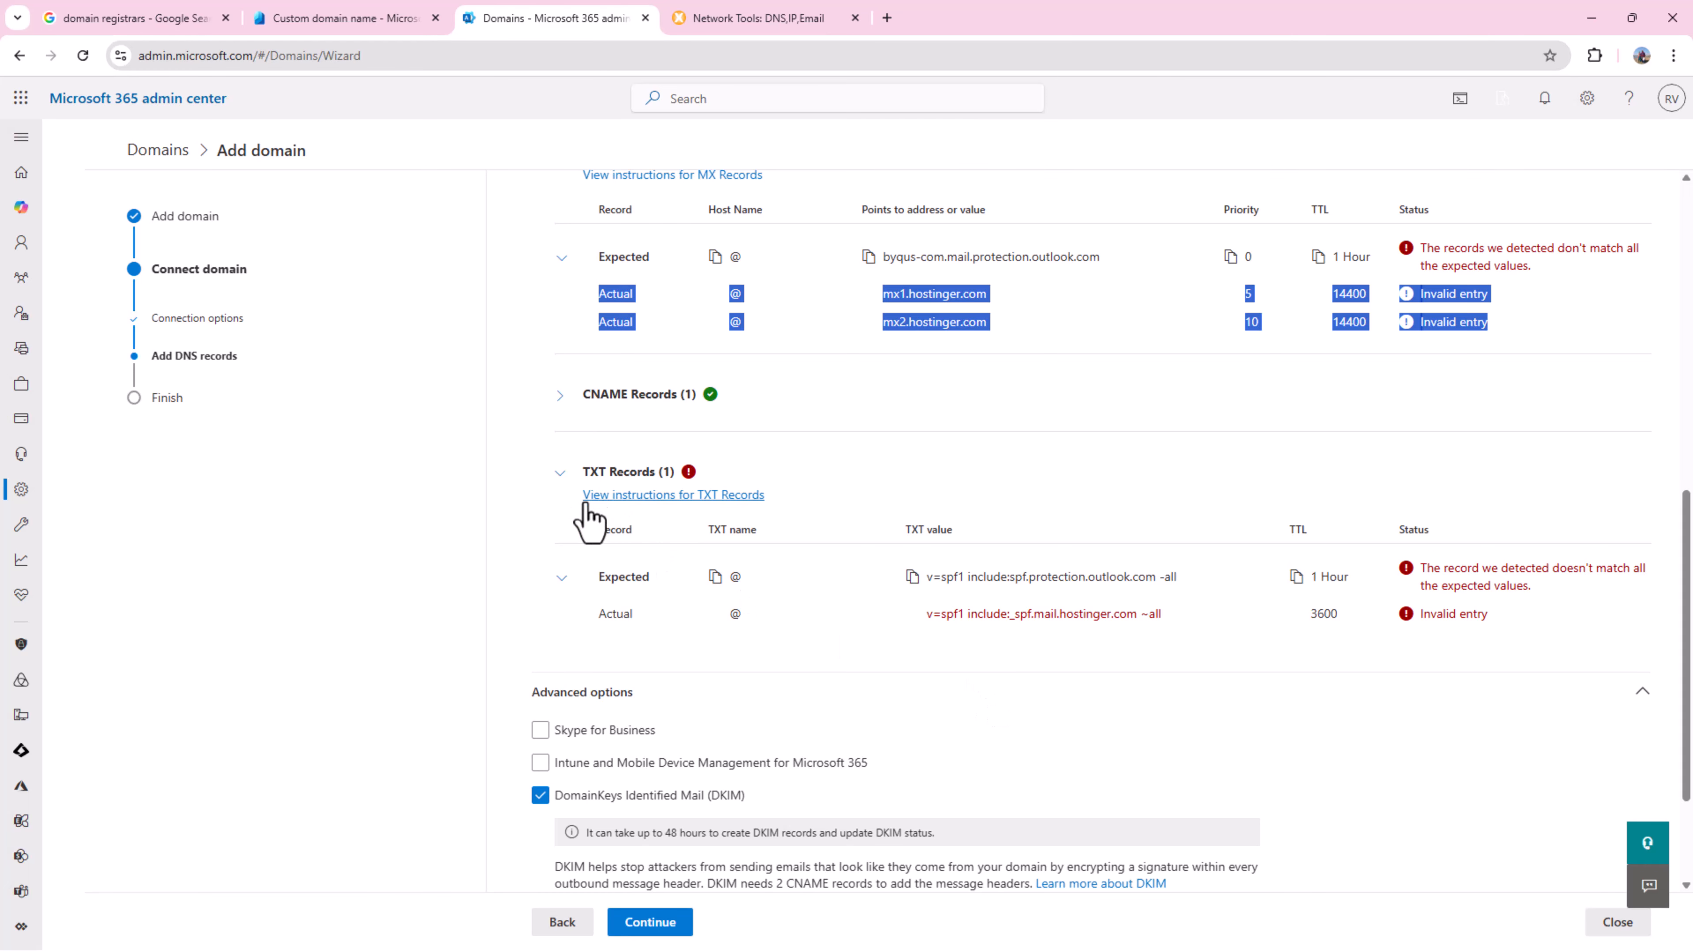
drag(587, 639, 1203, 651)
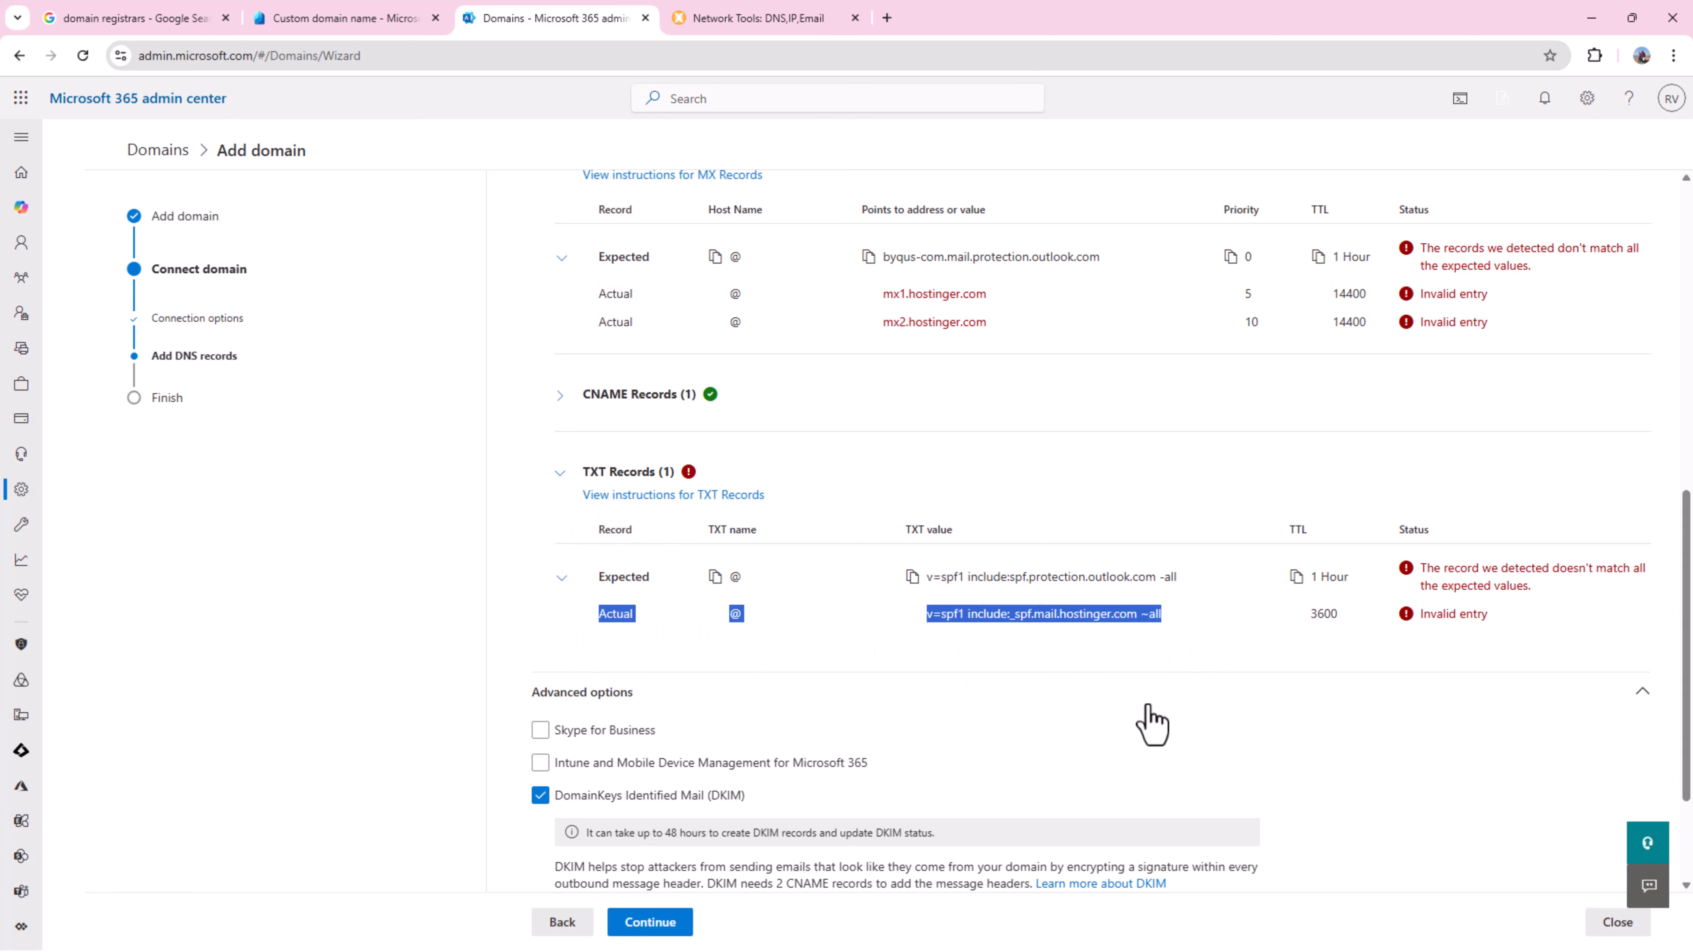
Repeat the byqus.com DNS record check several times, returning to the Microsoft 365 admin center for the last run.
click(652, 923)
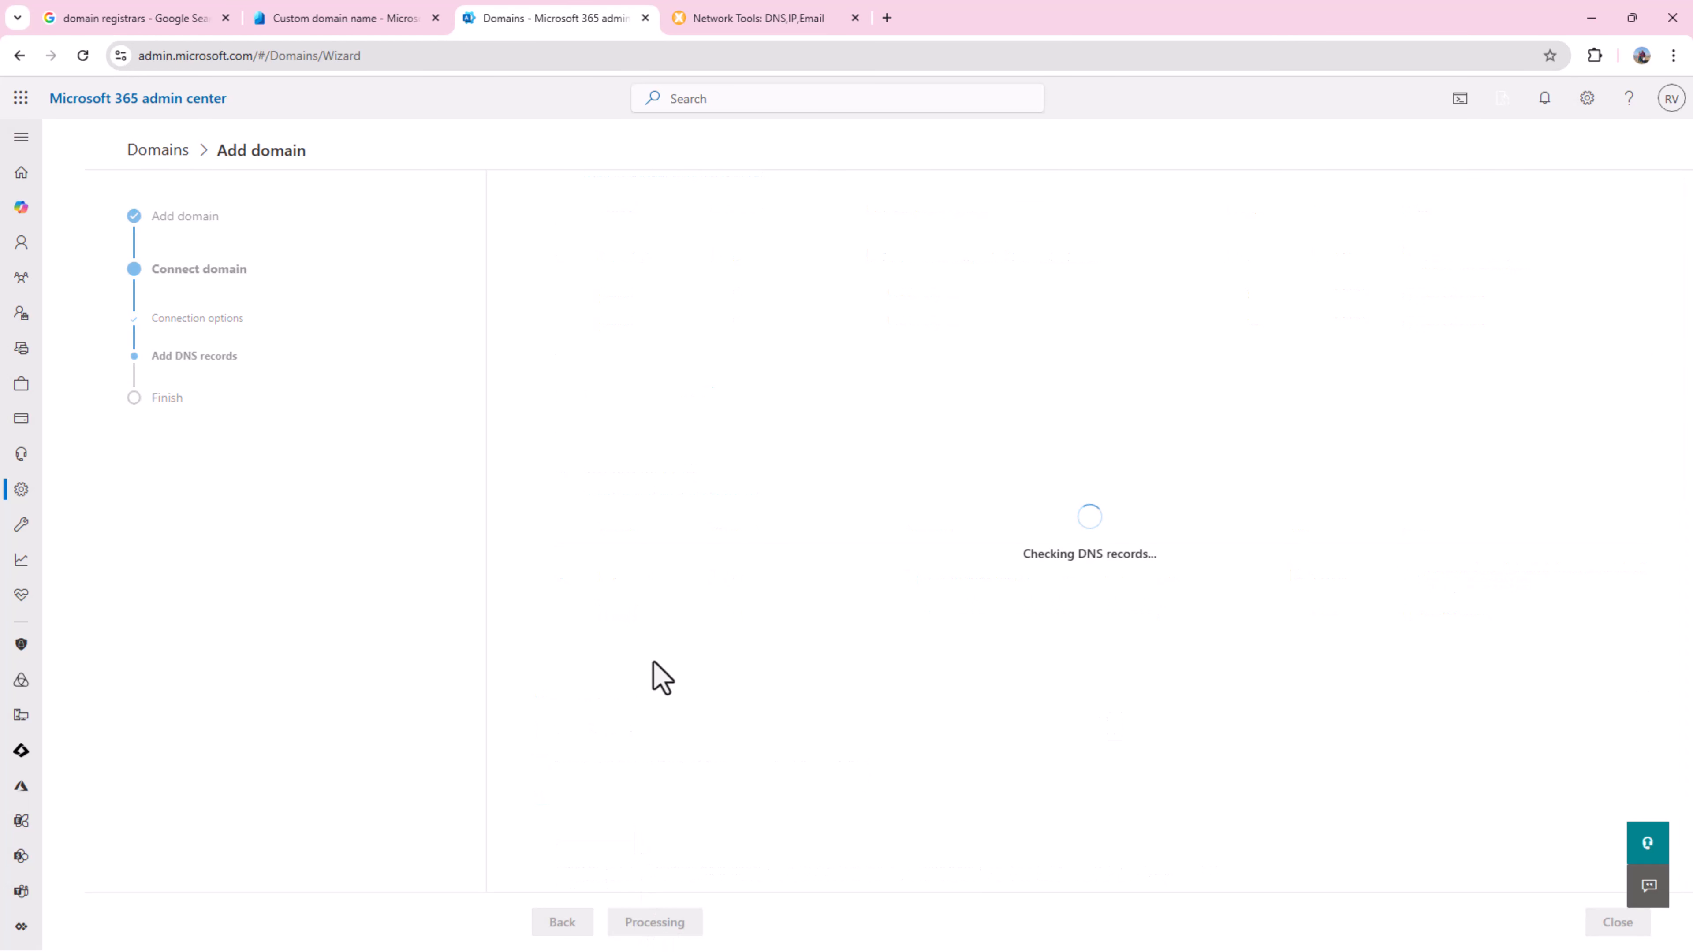
scroll(653, 667, down, 5)
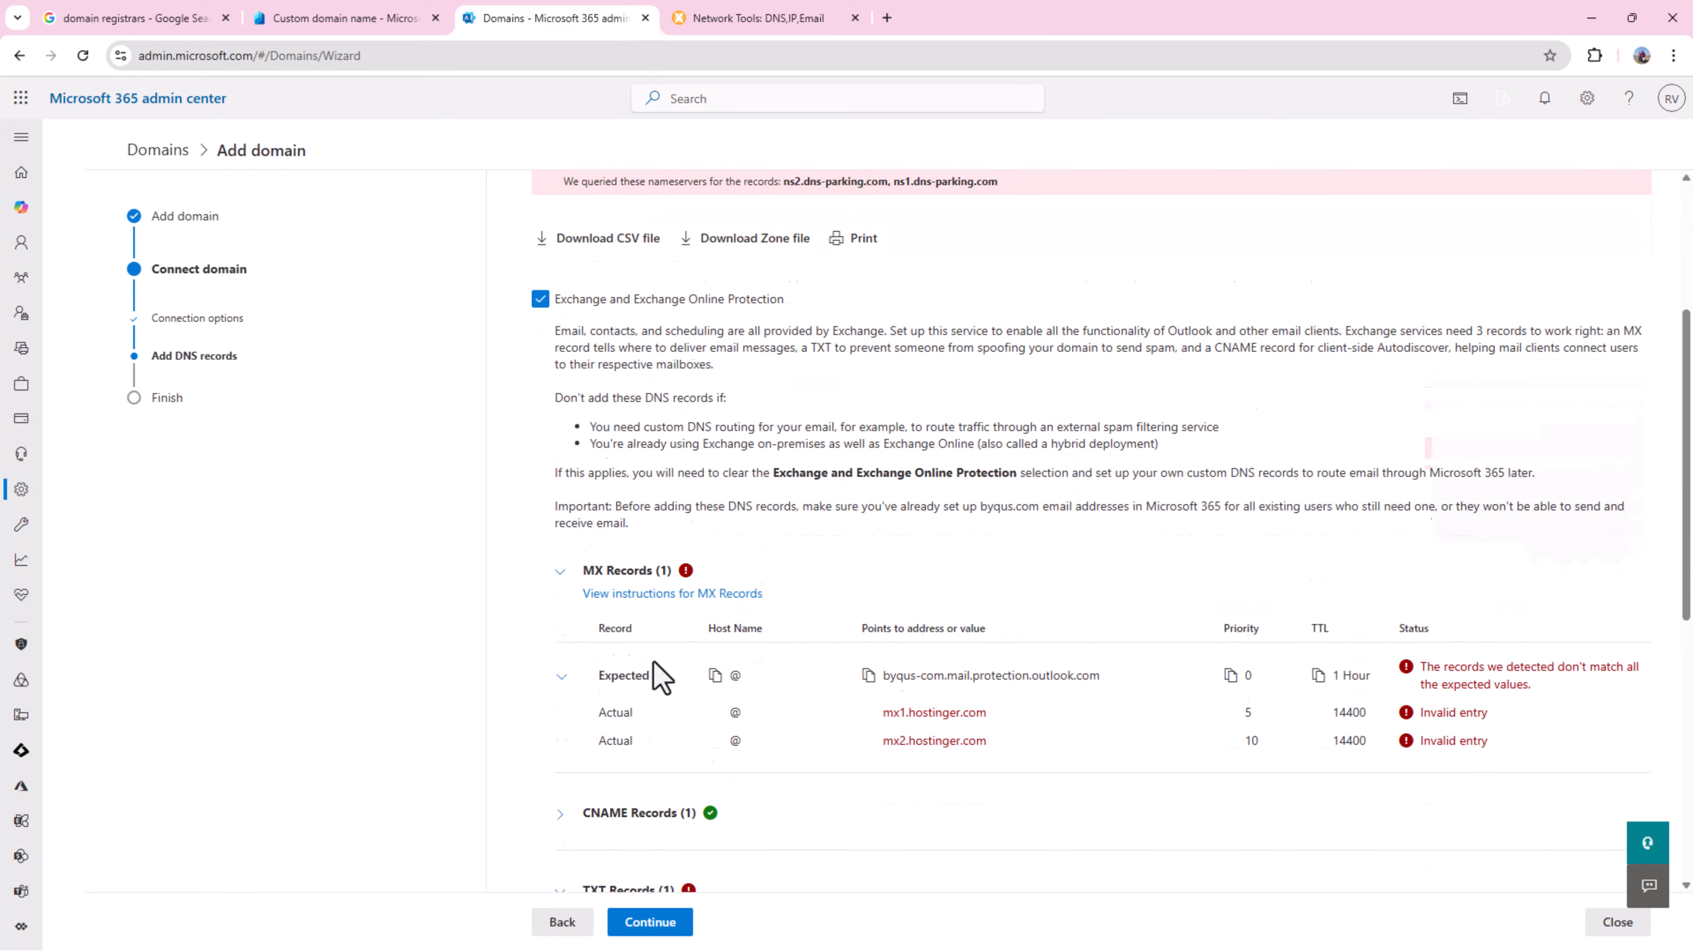
click(654, 923)
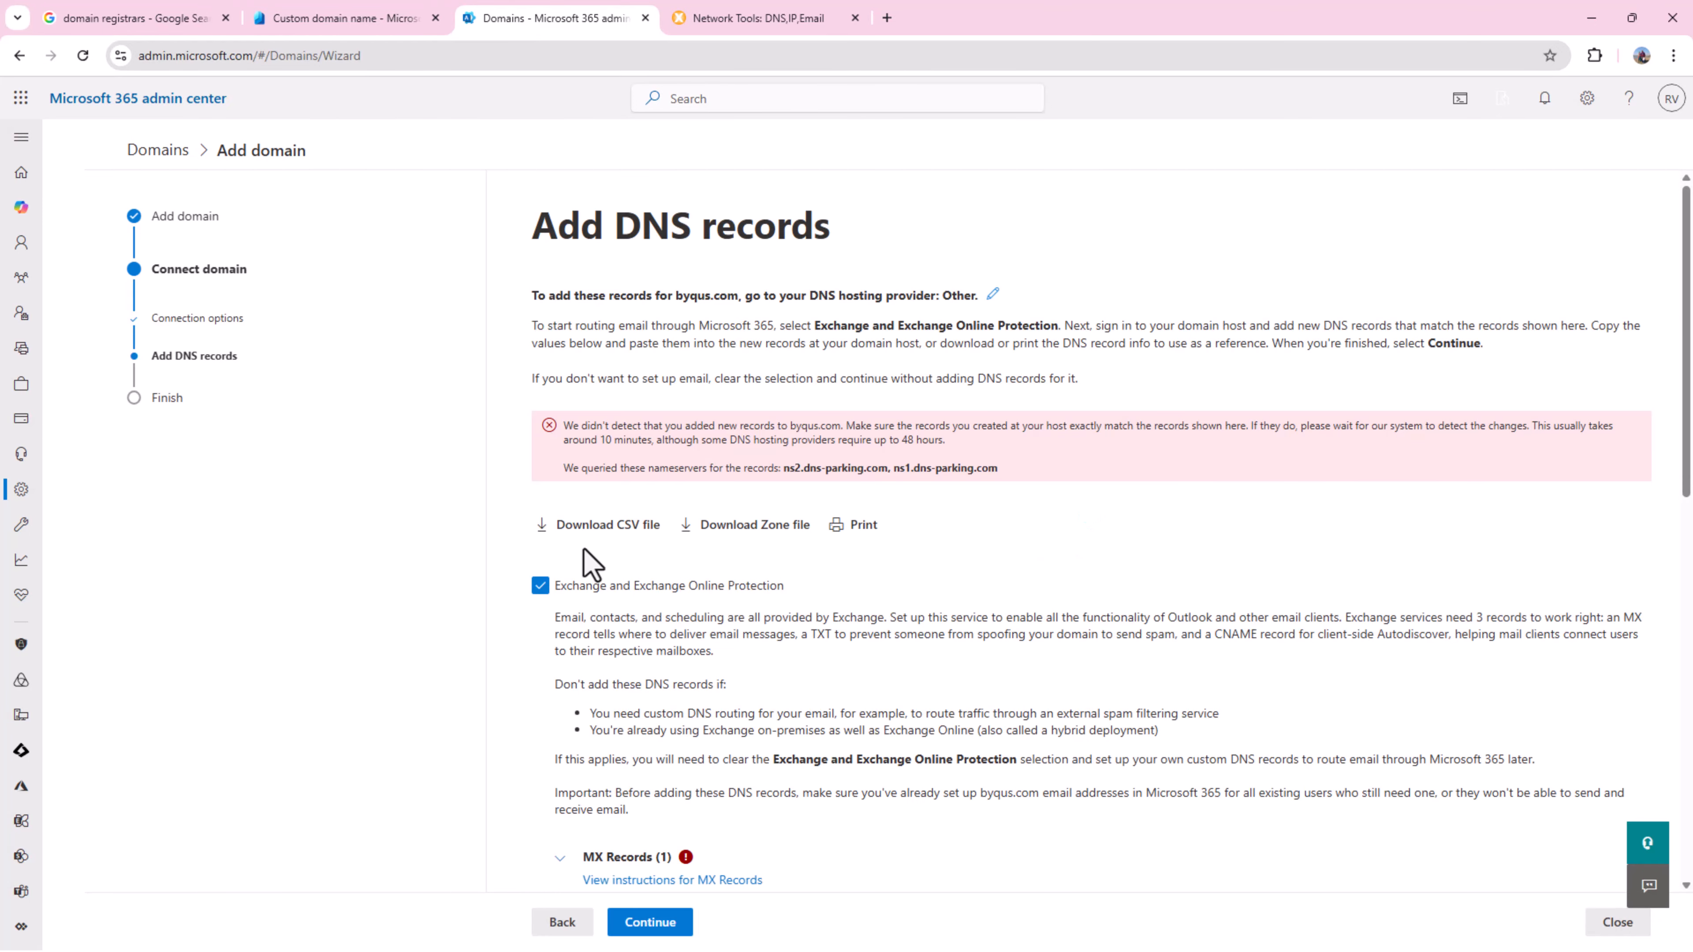
scroll(672, 616, down, 5)
click(653, 922)
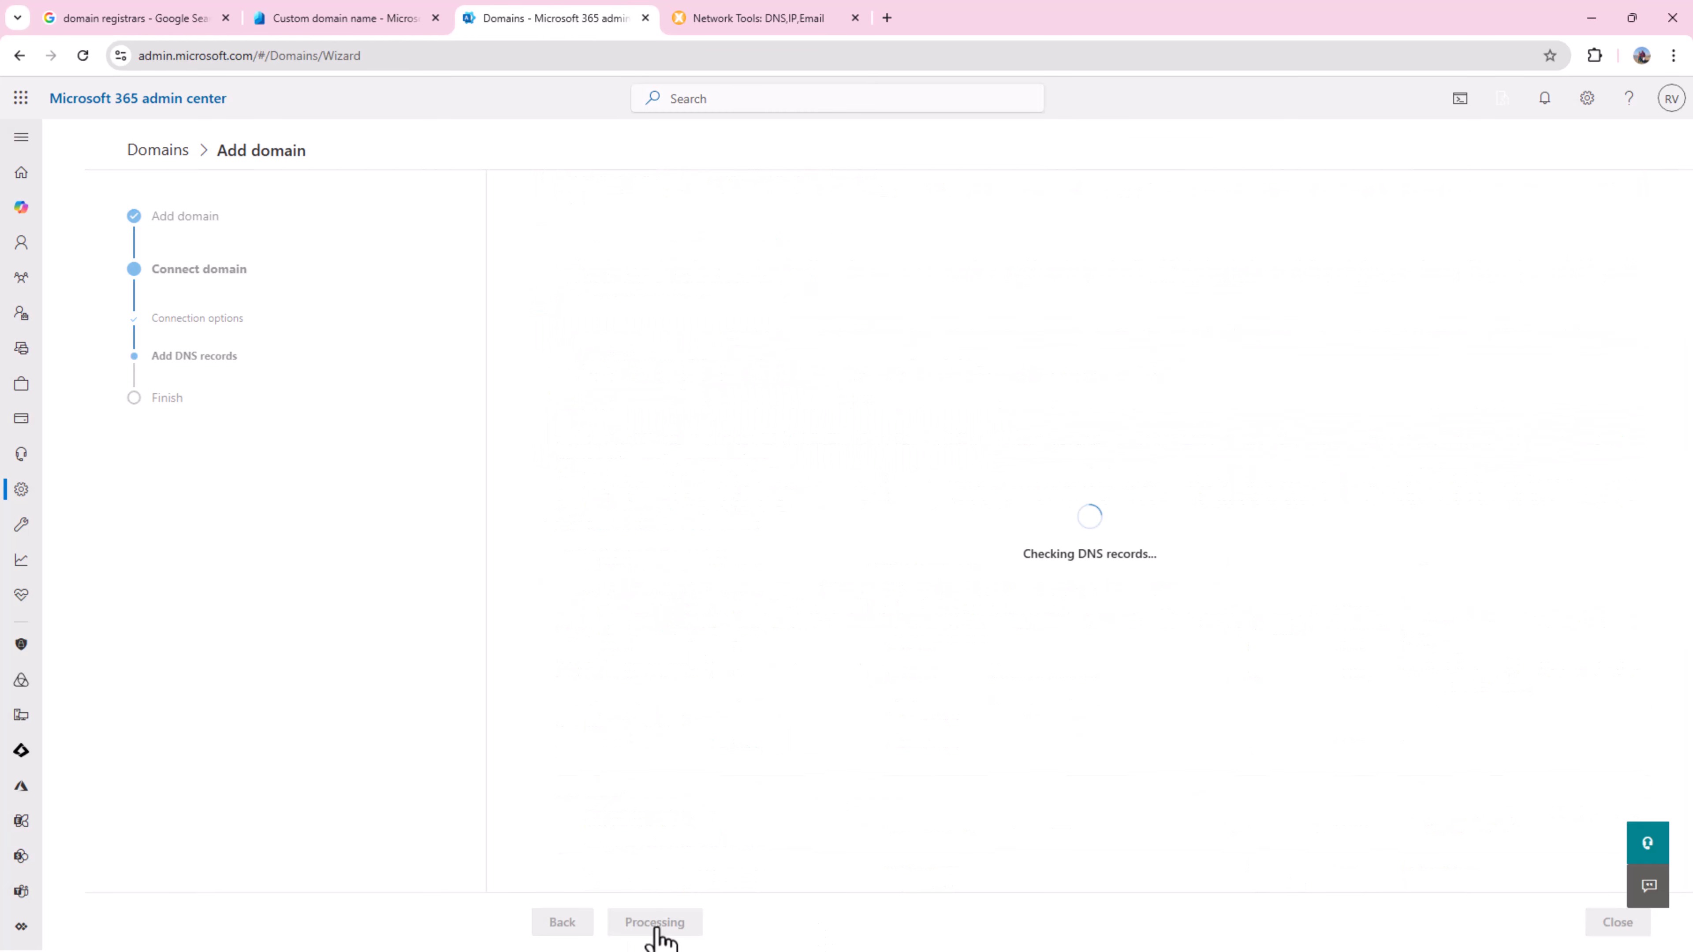
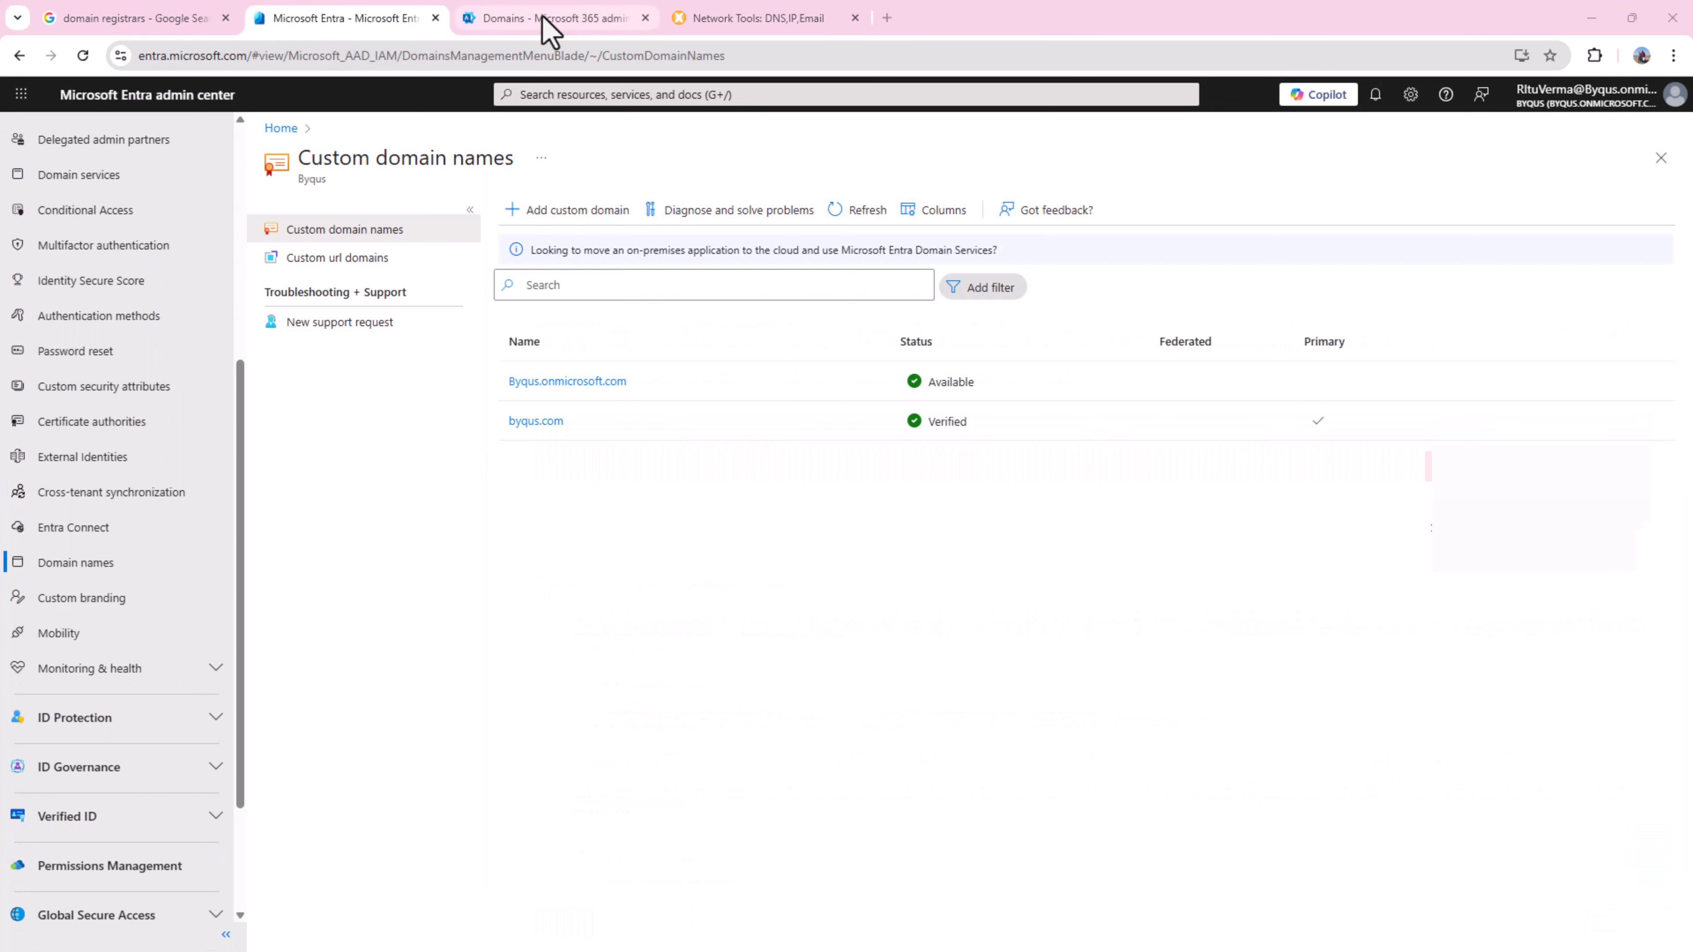
click(541, 30)
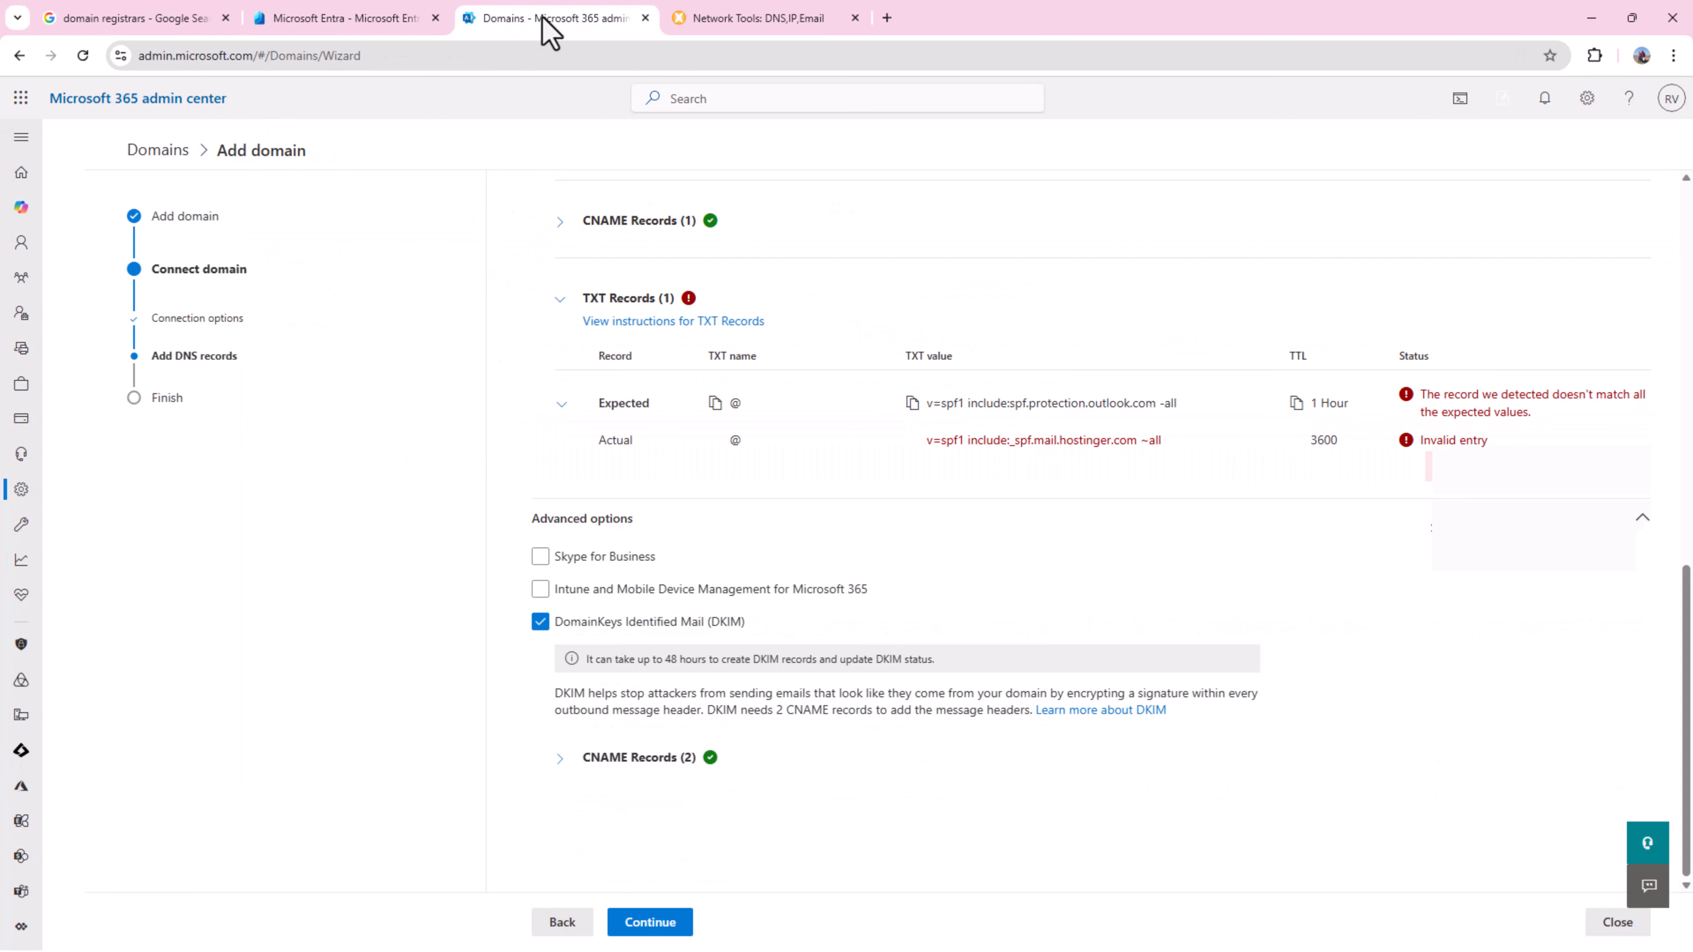
click(653, 923)
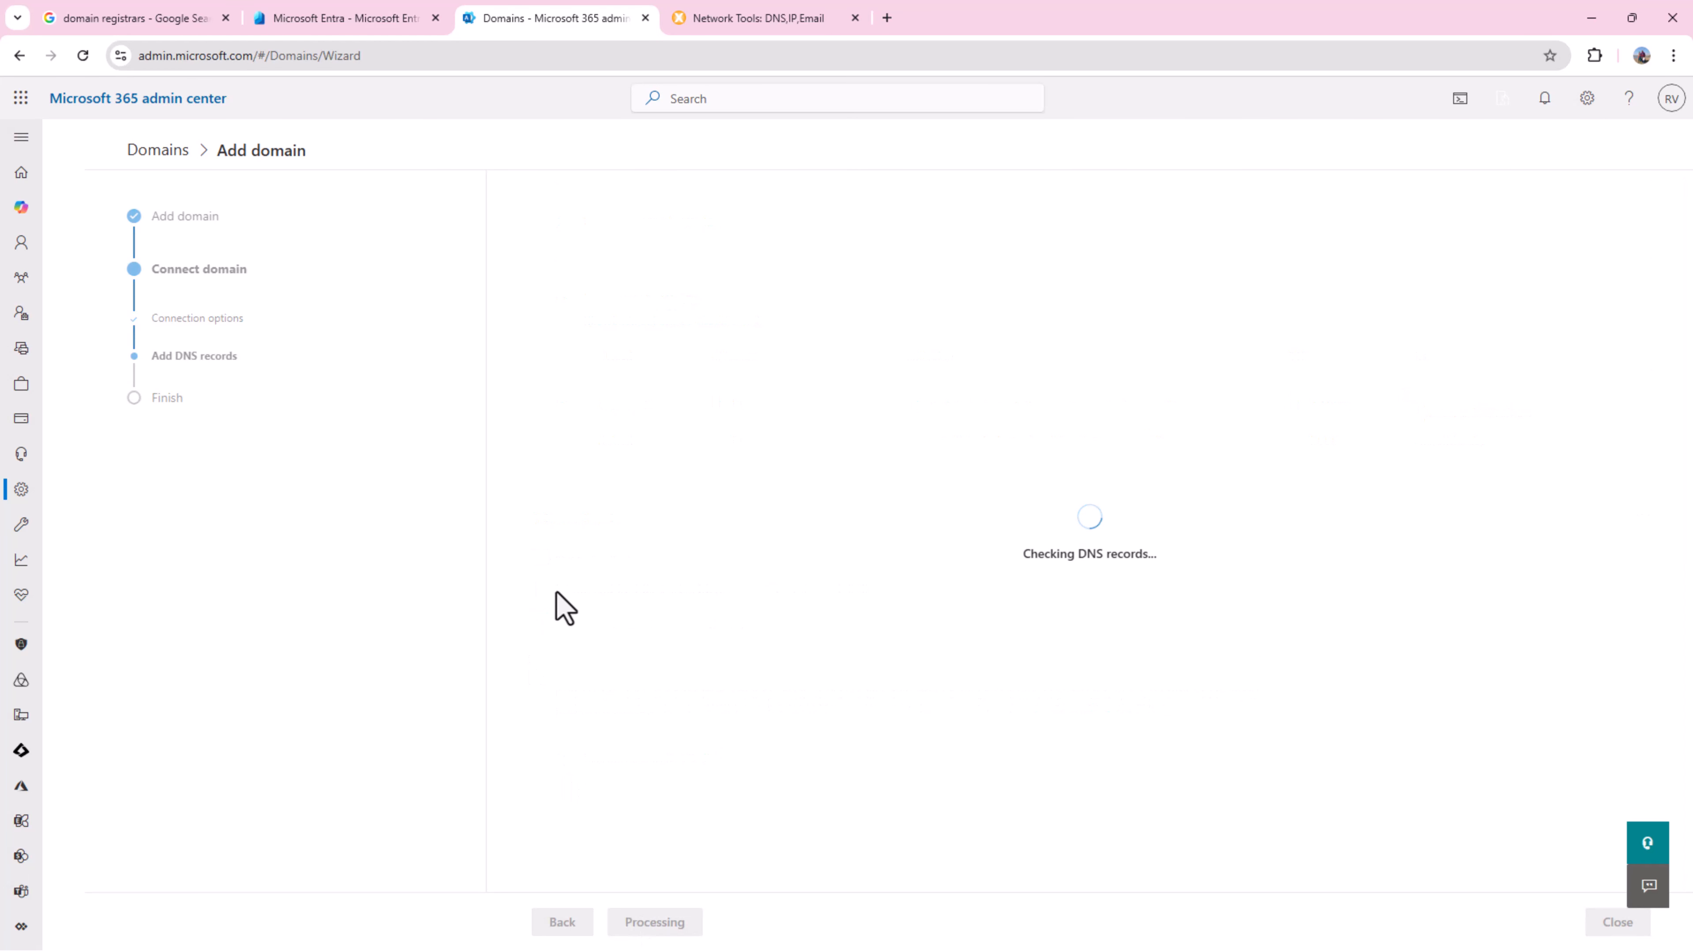
scroll(1070, 707, down, 6)
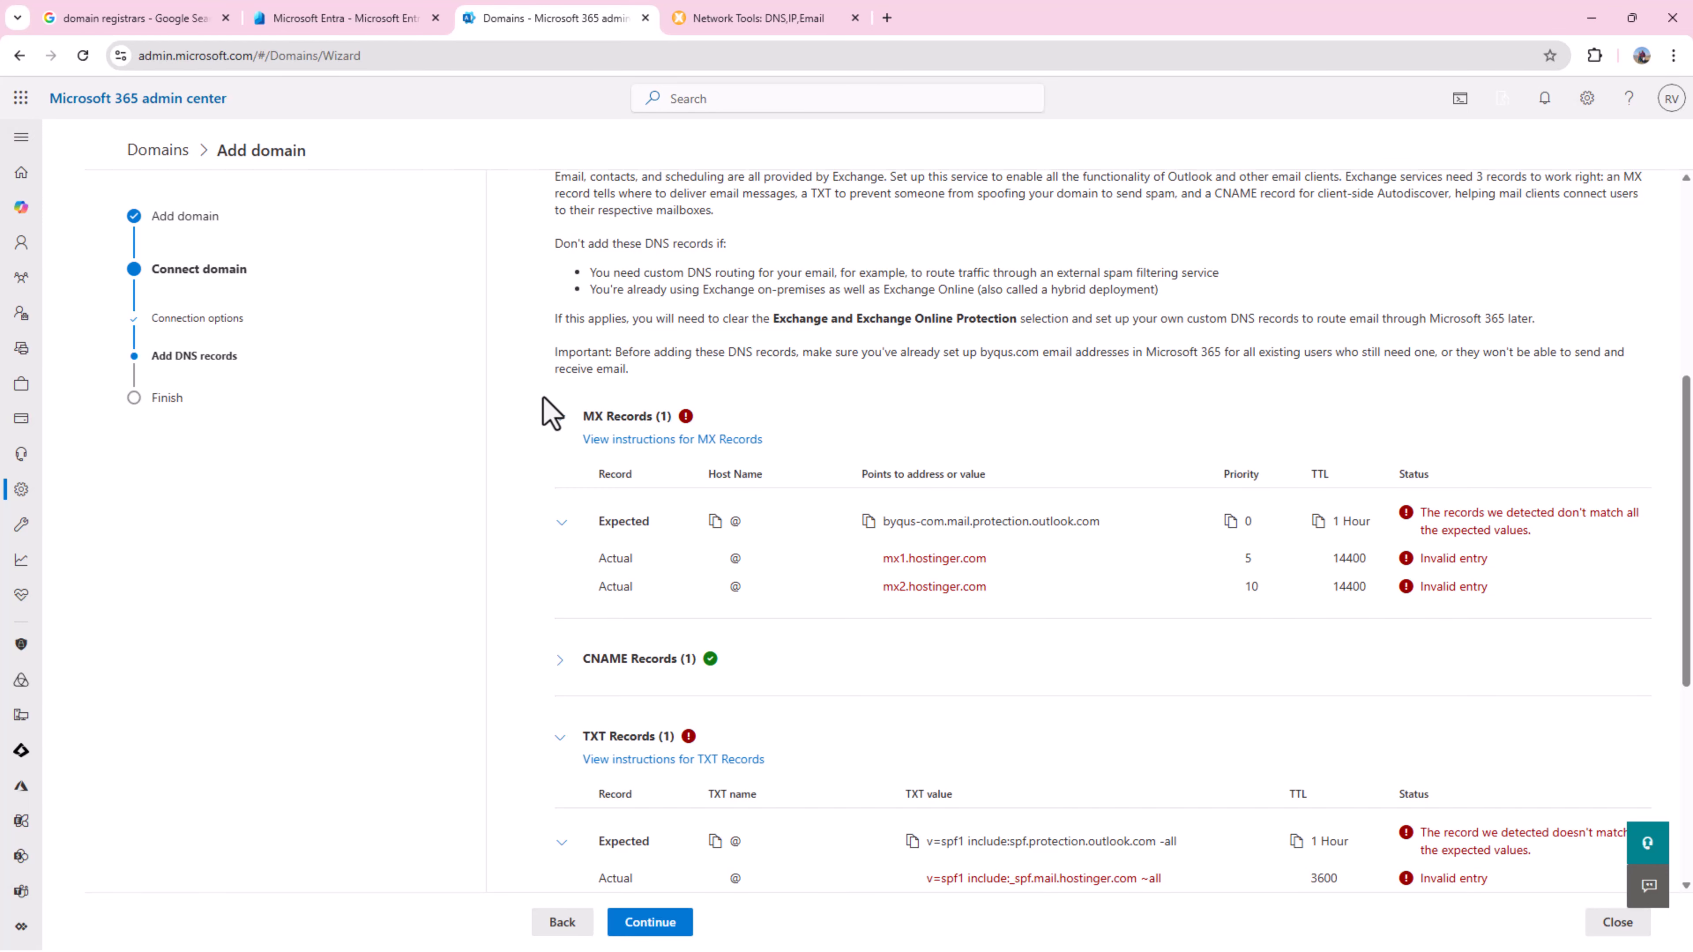
Read the DNS detection-time notice and examine the MX and TXT record sections, focusing on their expected values.
scroll(543, 400, up, 4)
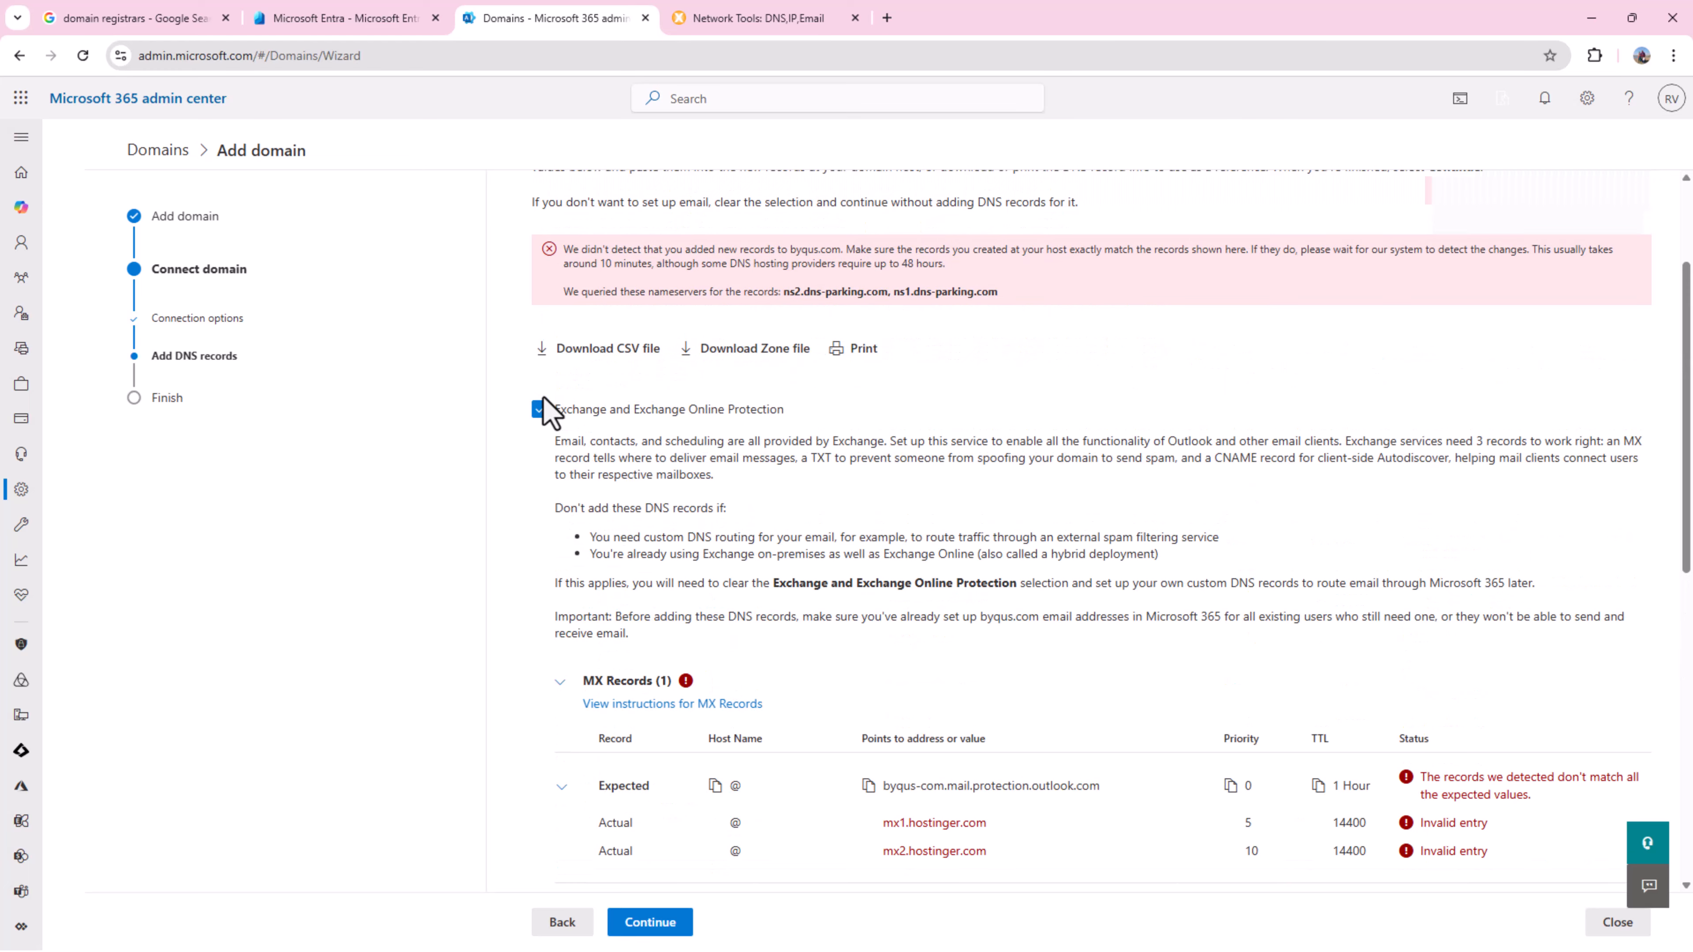
drag(799, 264, 947, 261)
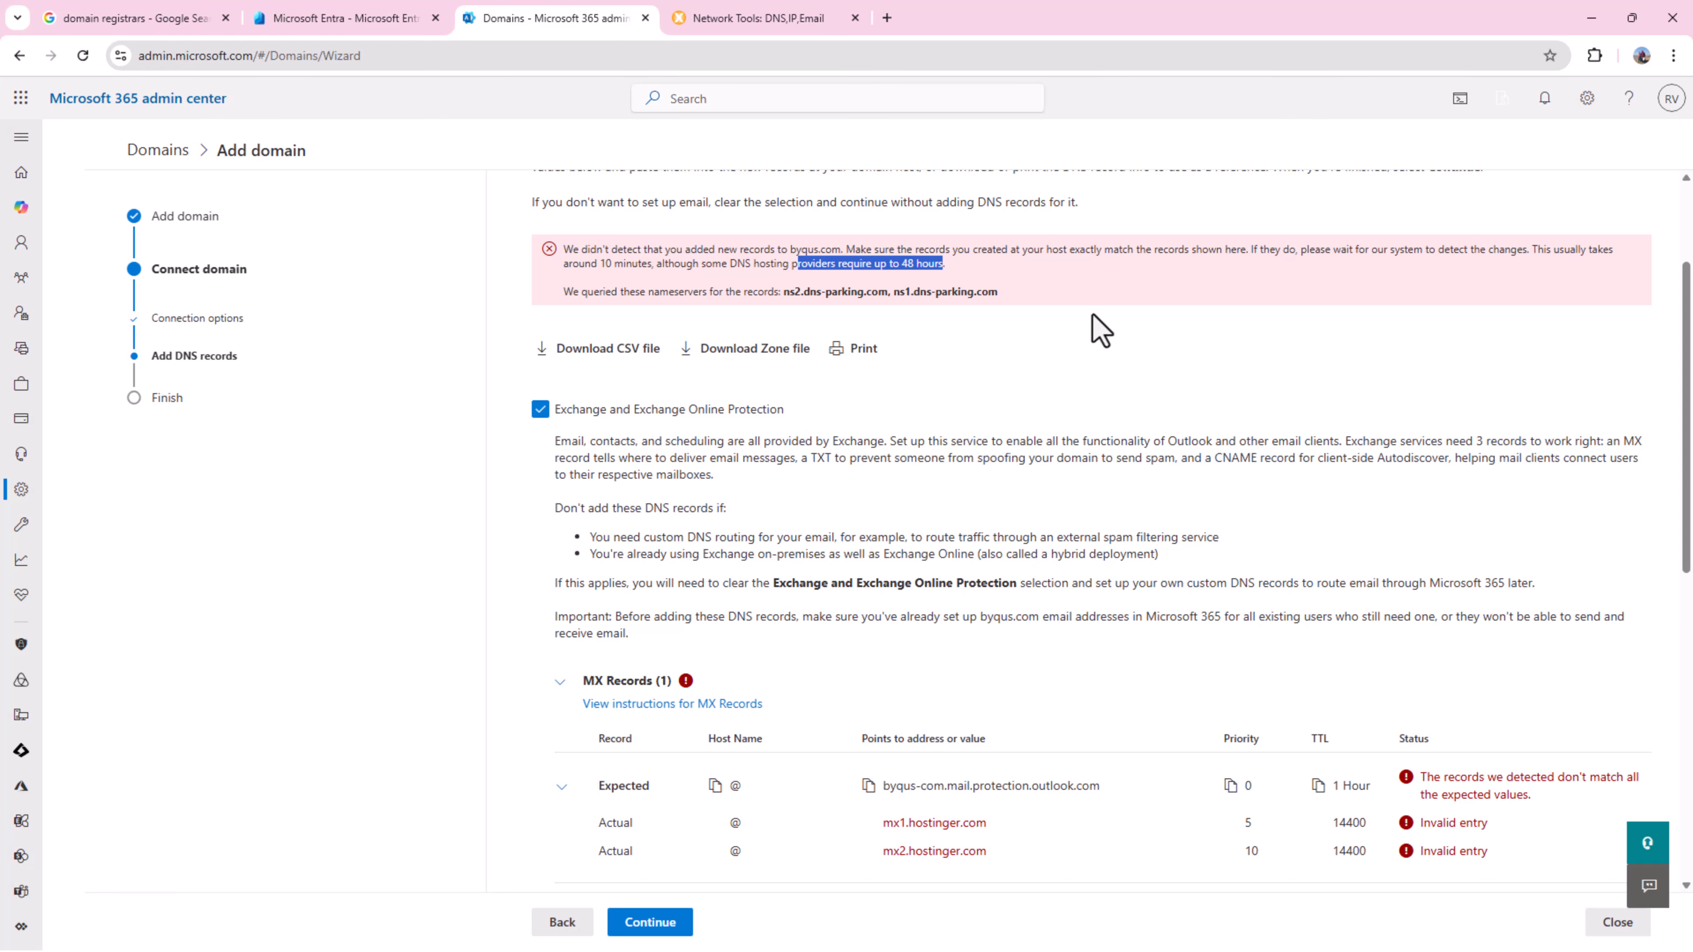
scroll(1051, 250, down, 3)
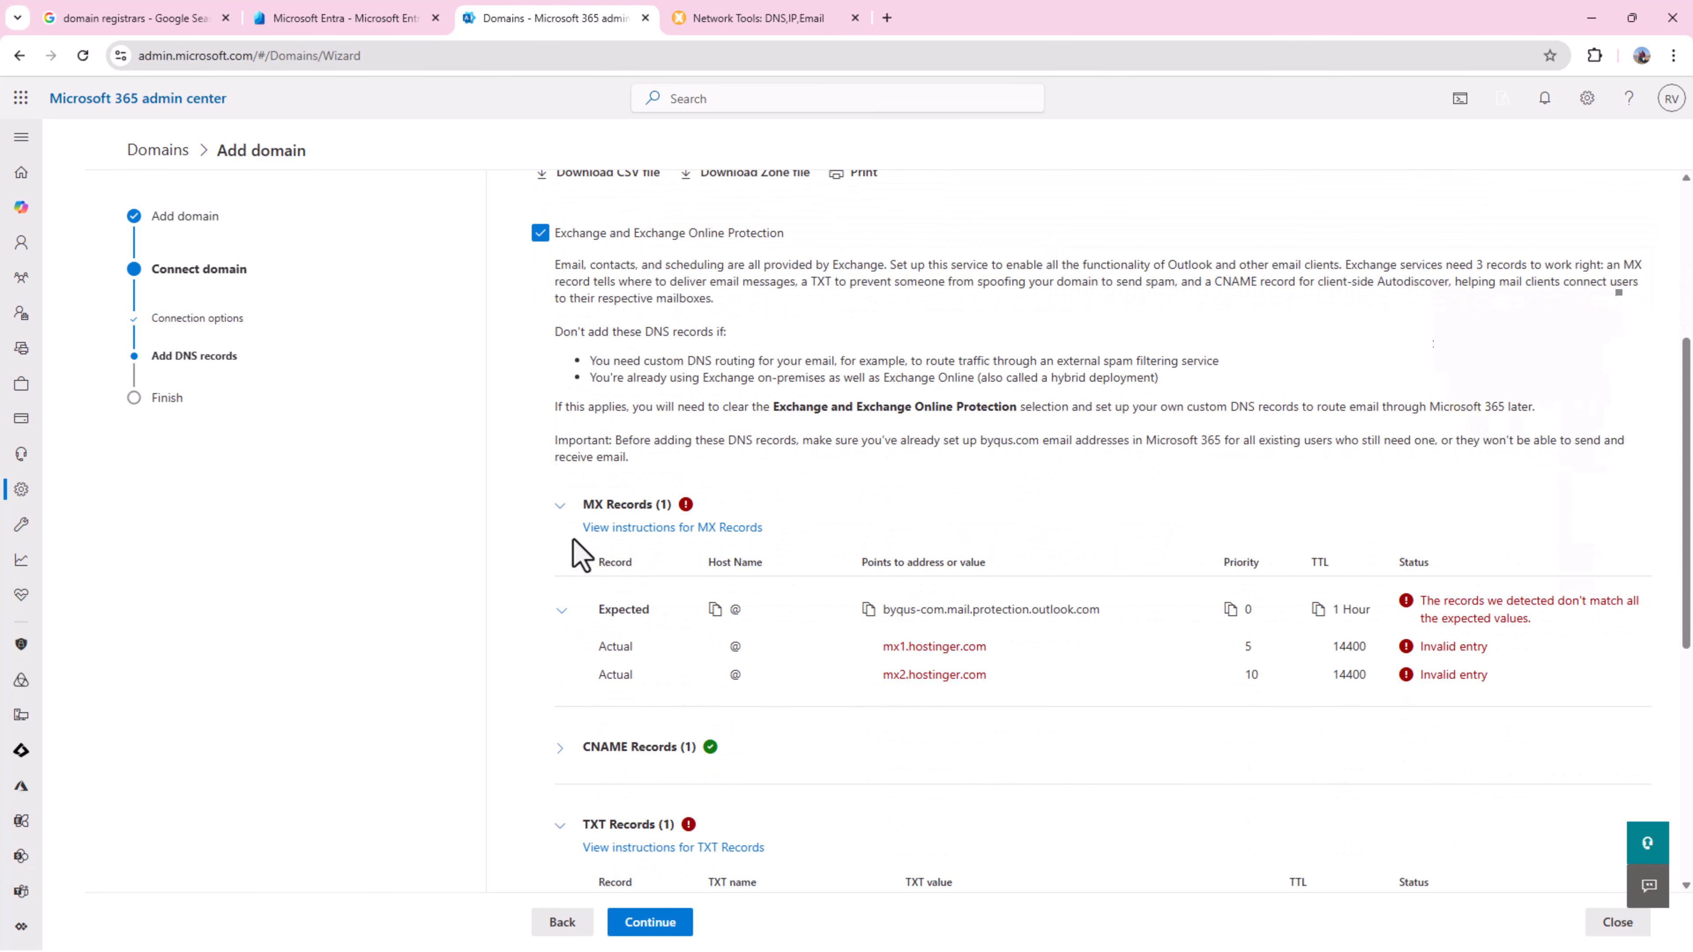
drag(543, 507, 895, 488)
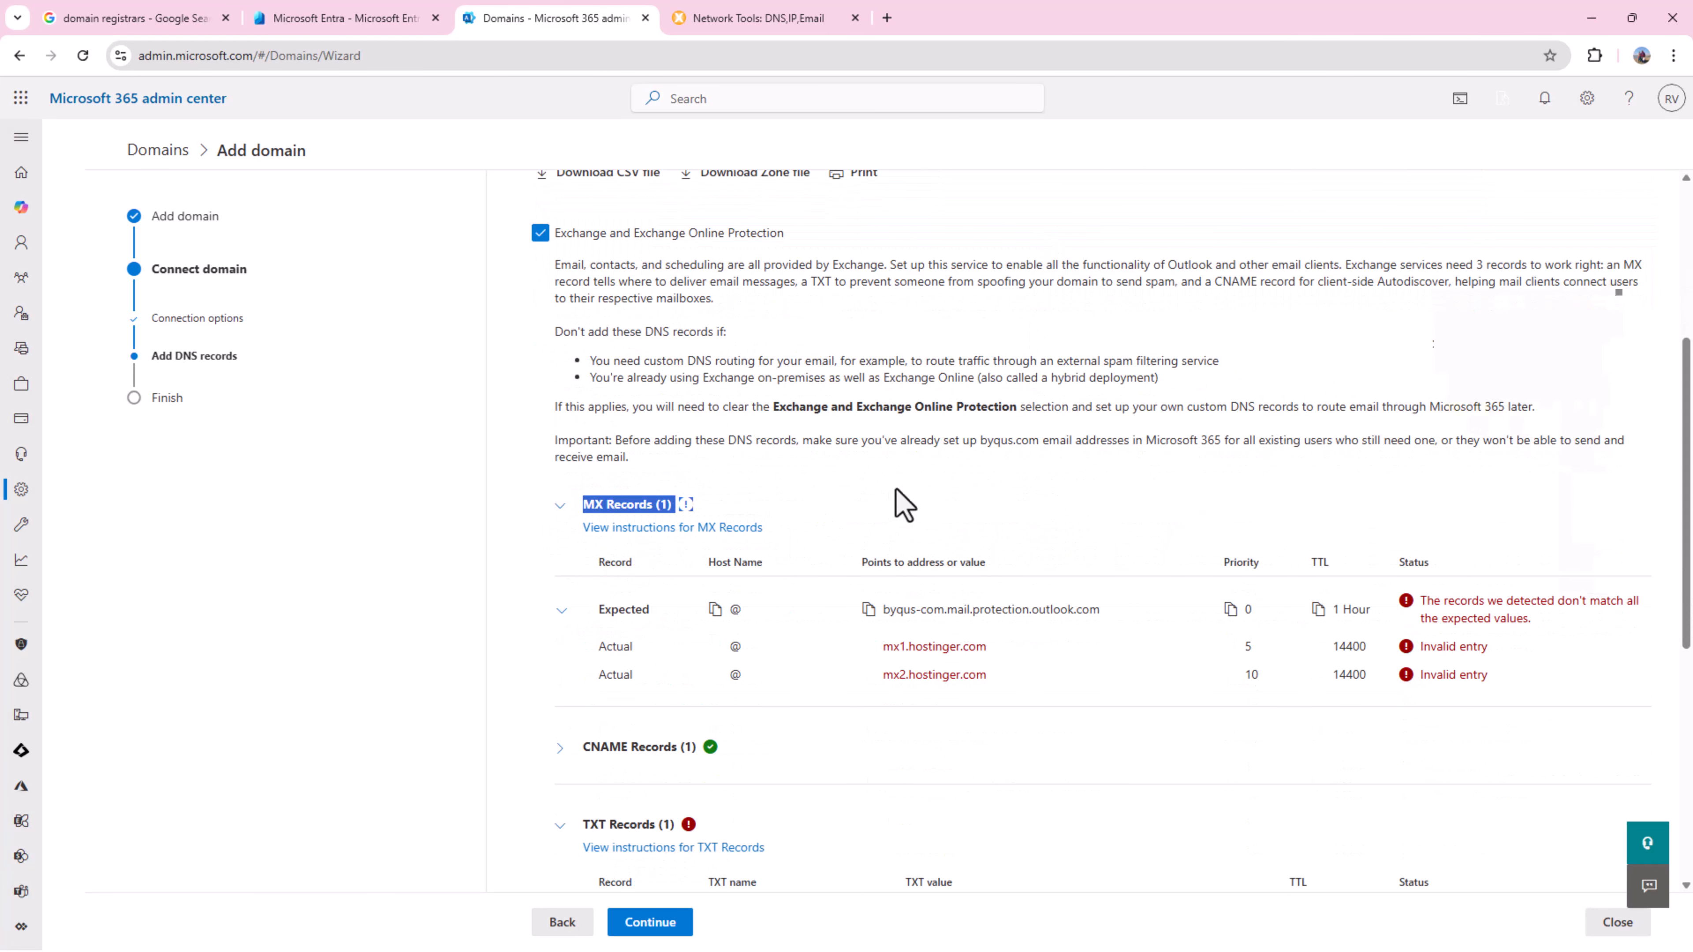
click(895, 488)
scroll(895, 489, down, 1)
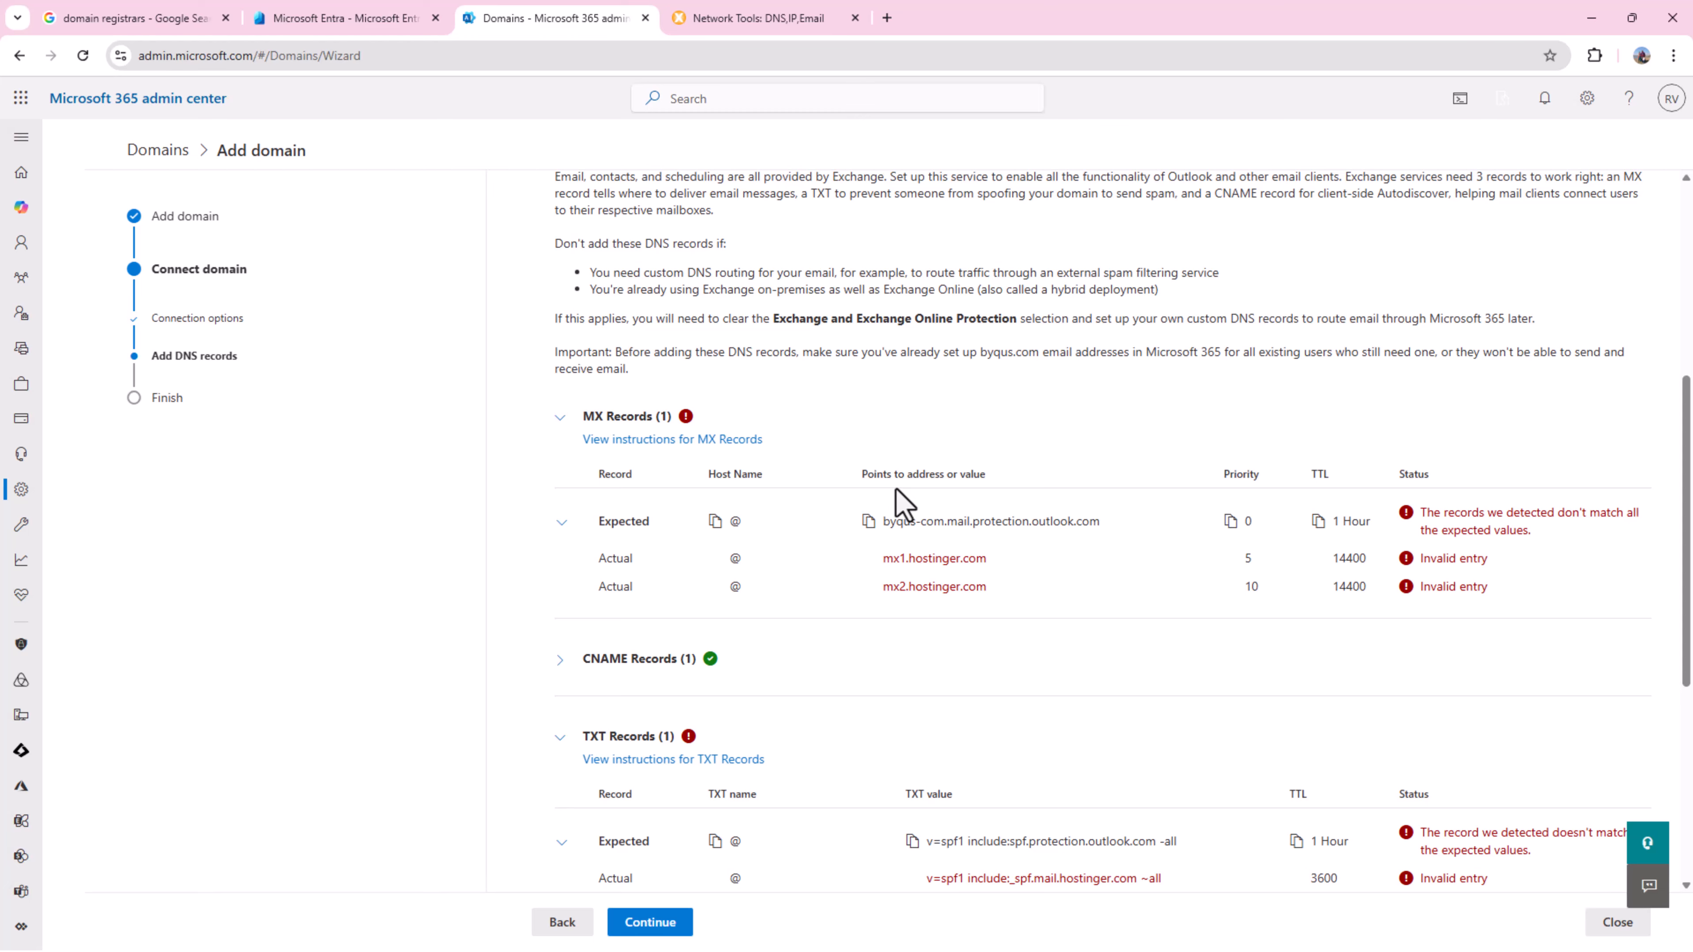
scroll(895, 488, down, 1)
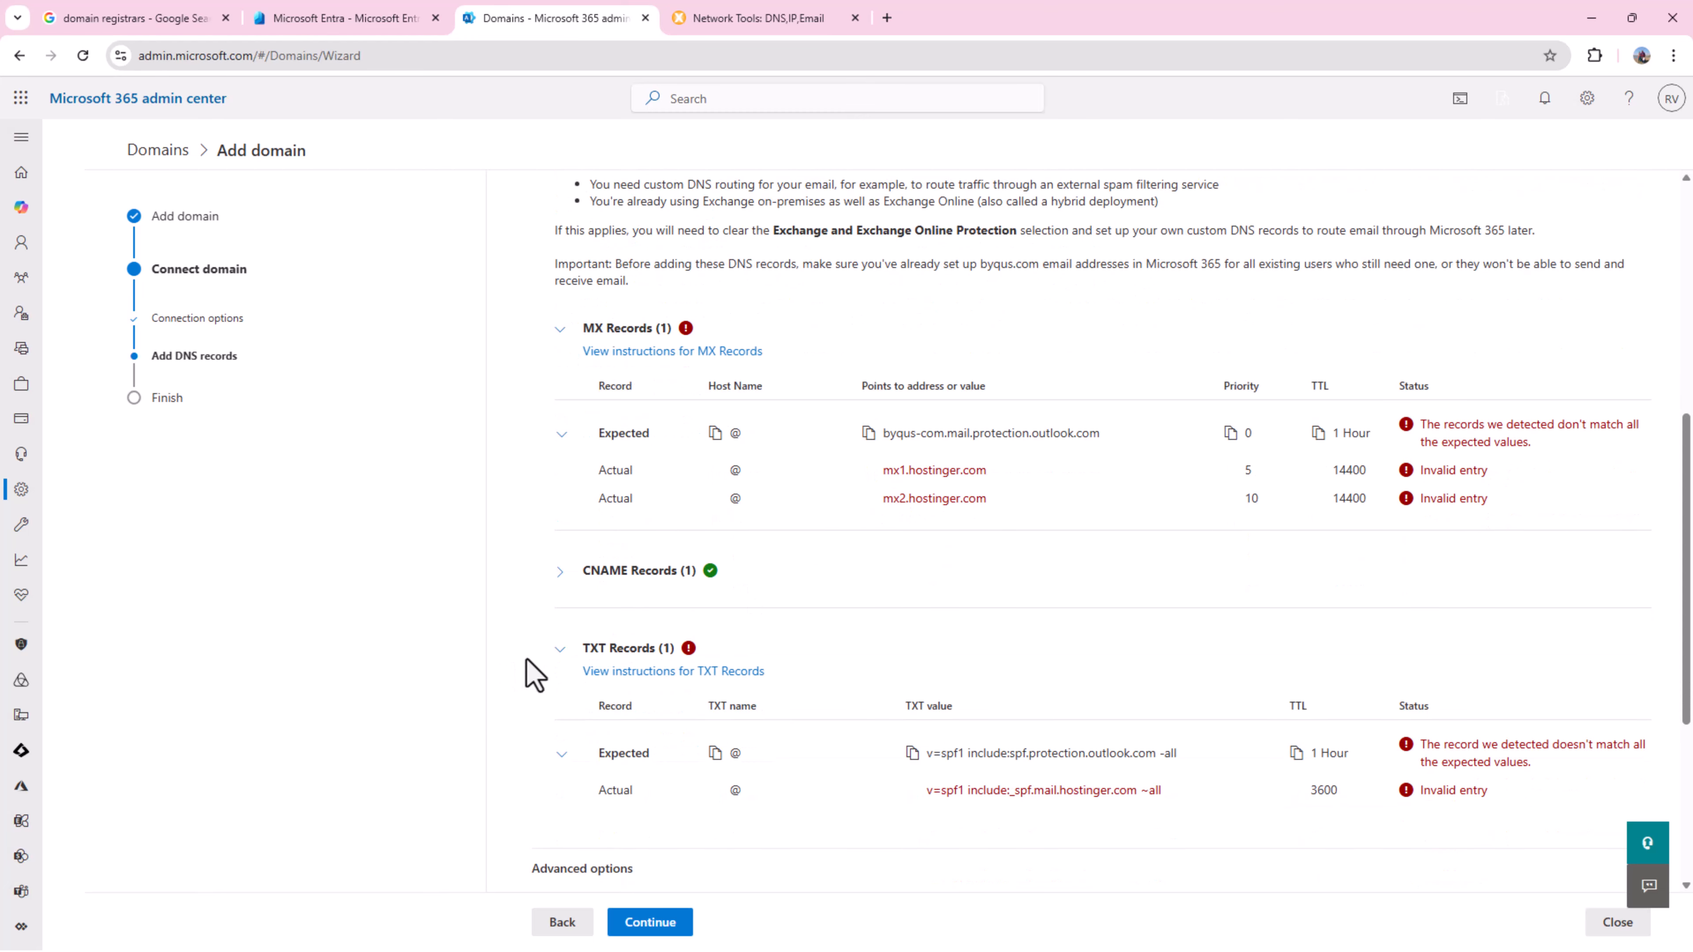
drag(527, 659, 829, 675)
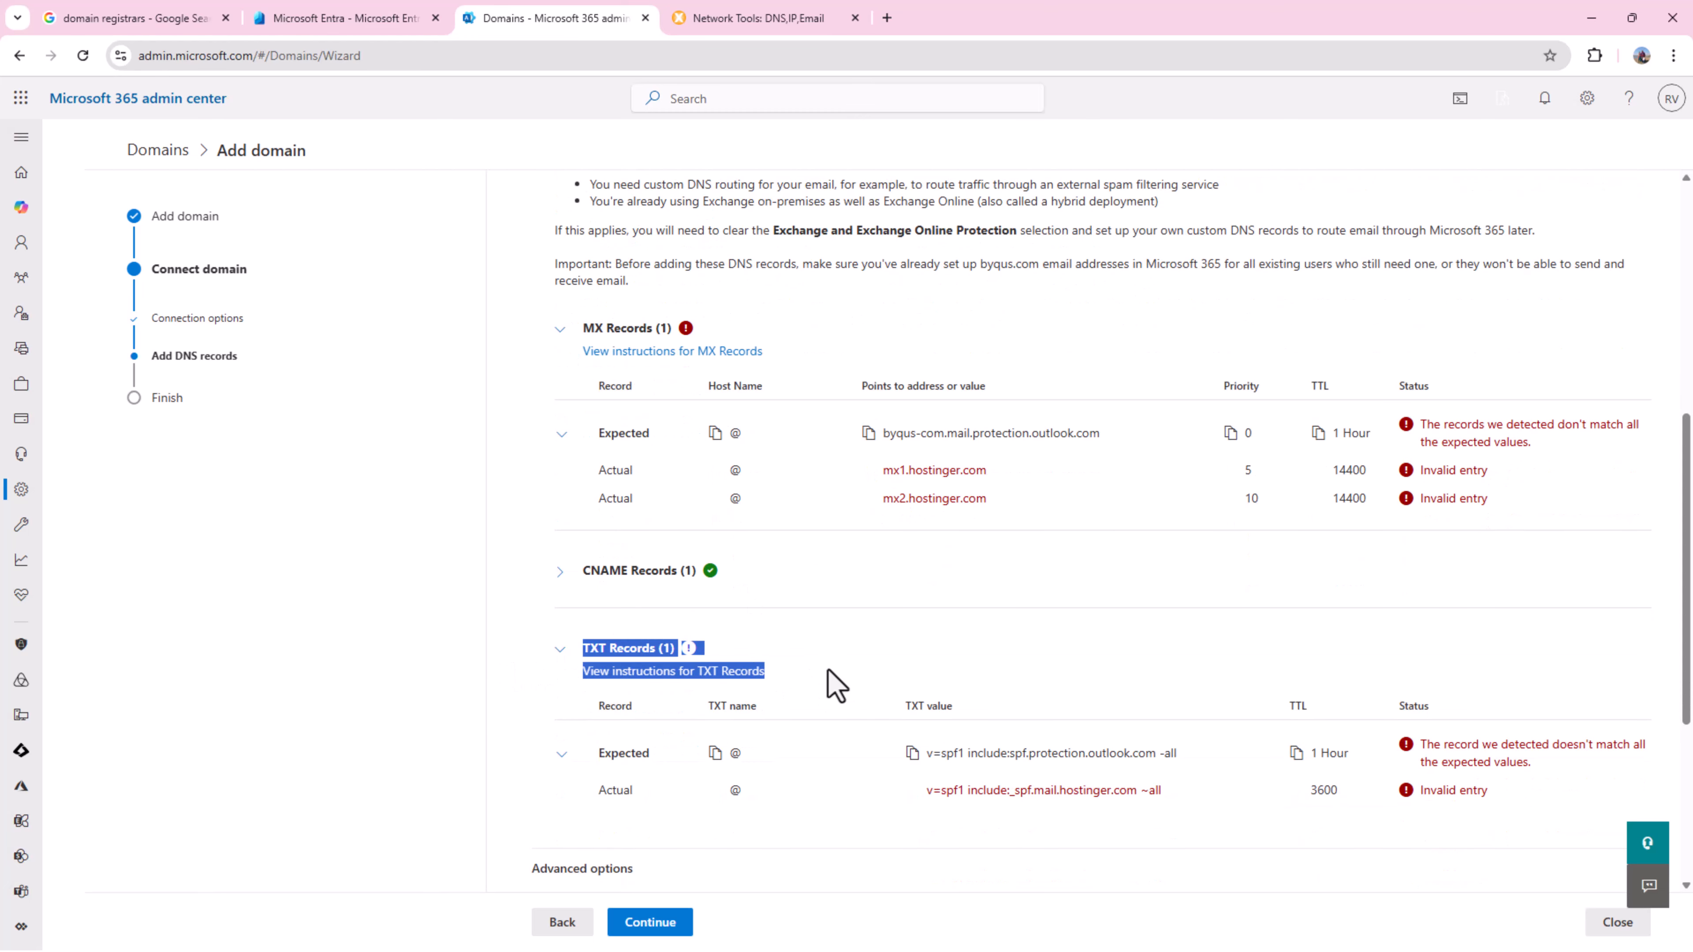
triple_click(996, 753)
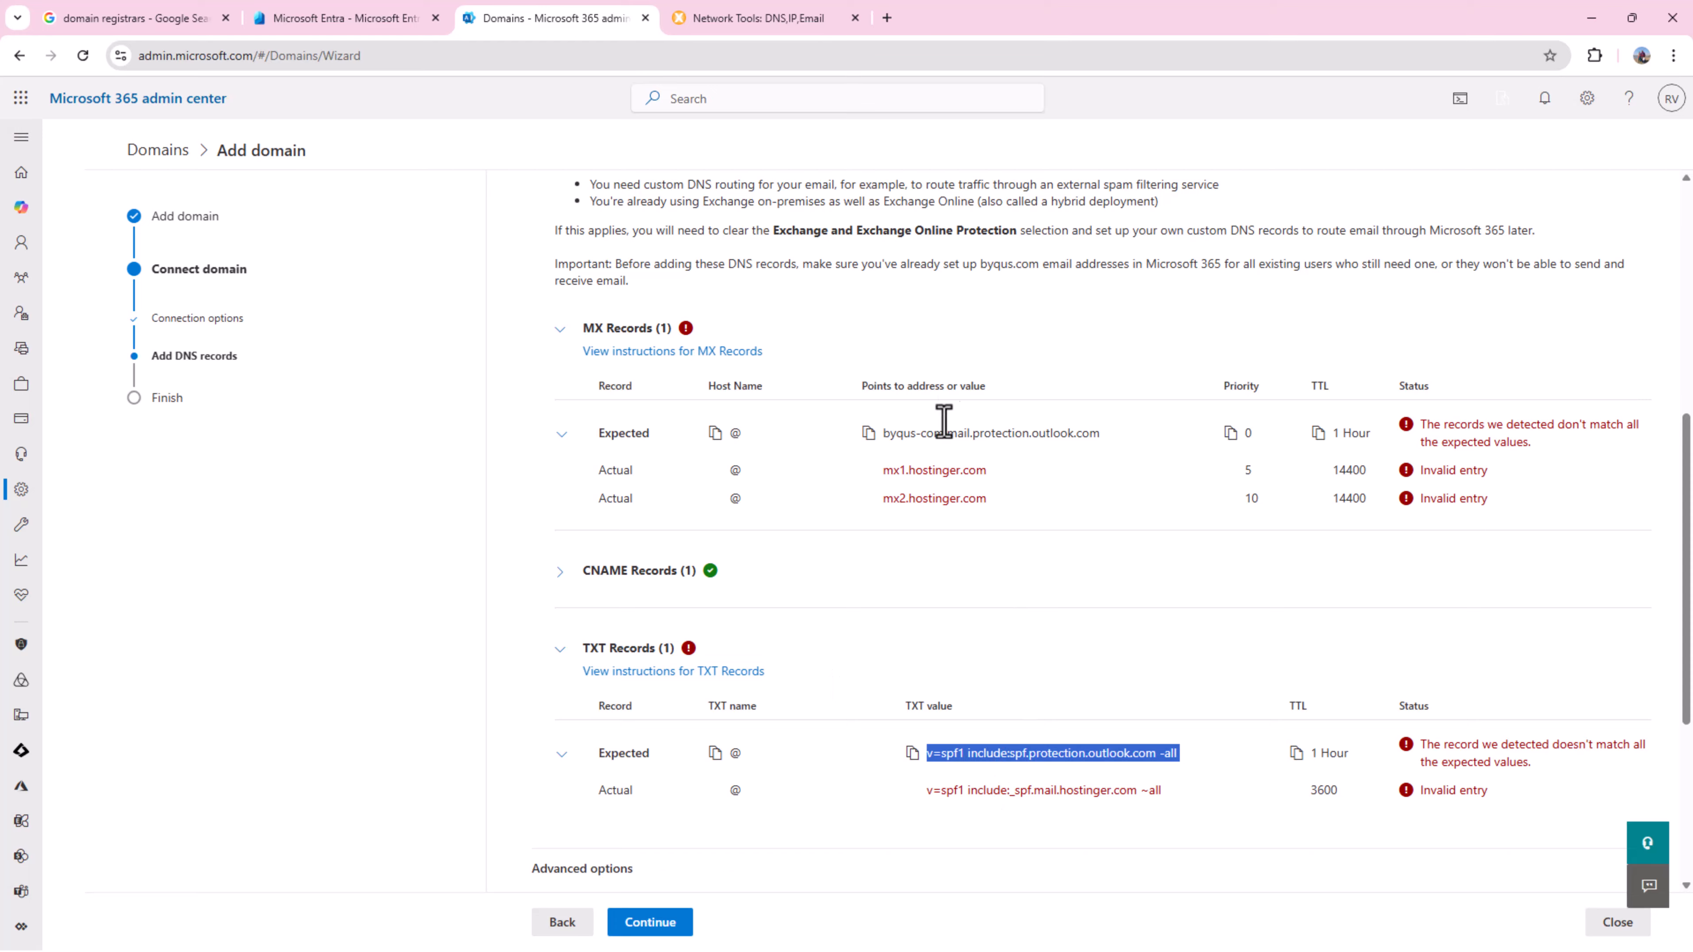
triple_click(1003, 434)
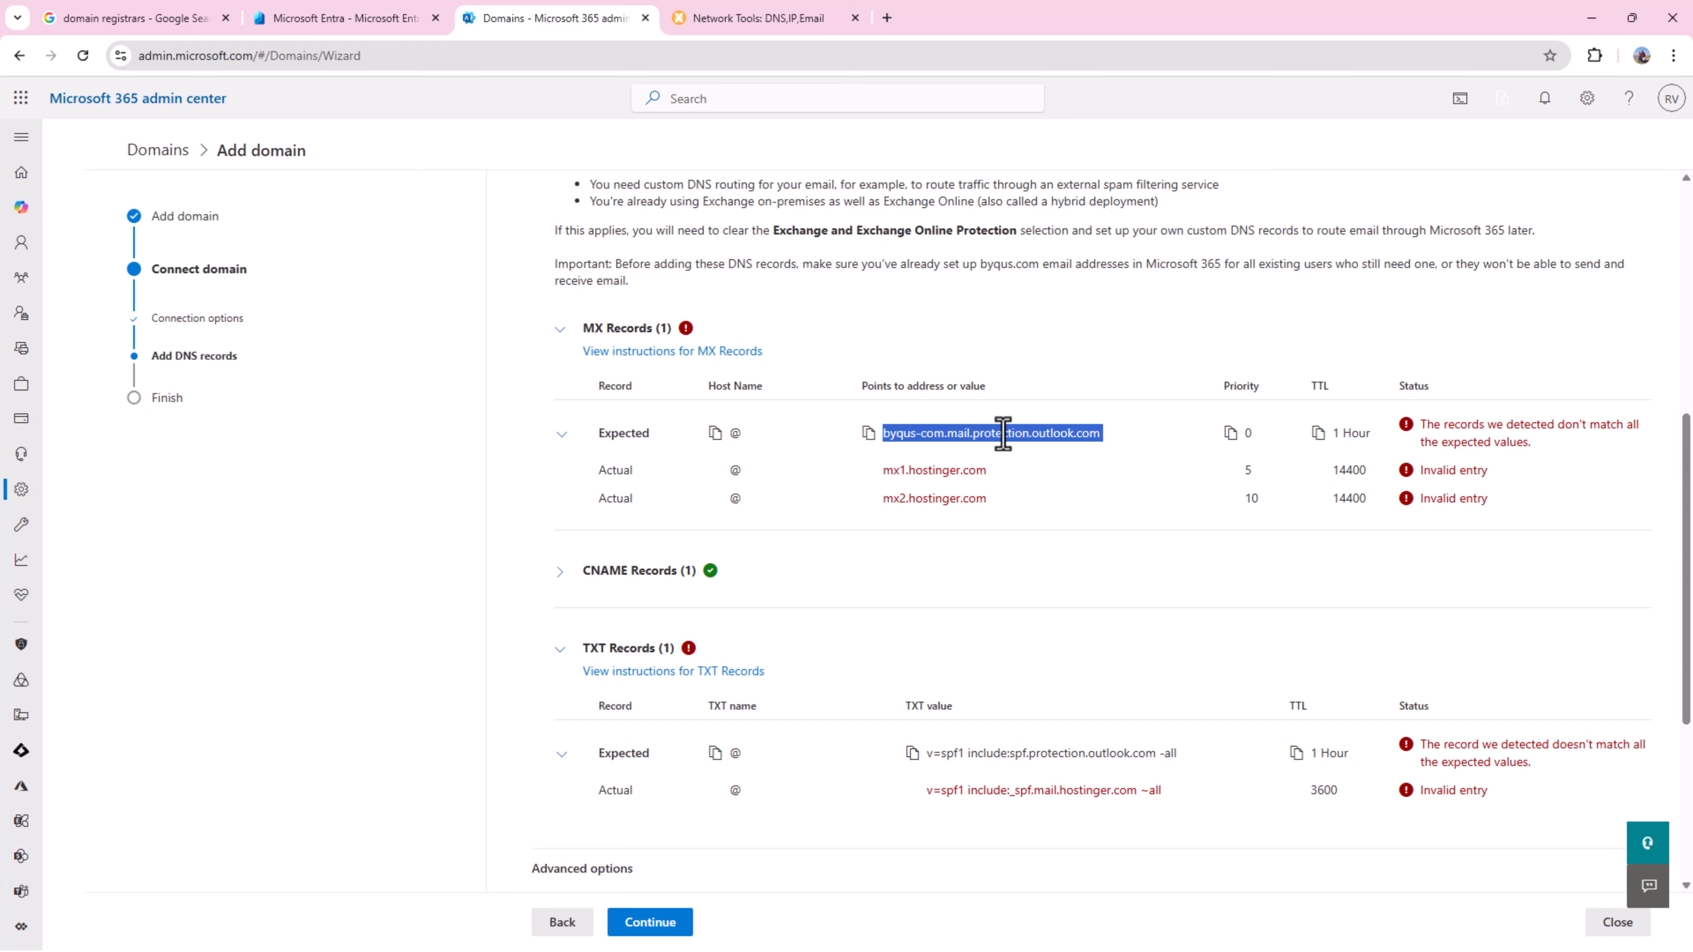
triple_click(1003, 434)
Switch to the Microsoft Entra admin center, refresh the custom domain names list, and check each domain's status.
click(345, 21)
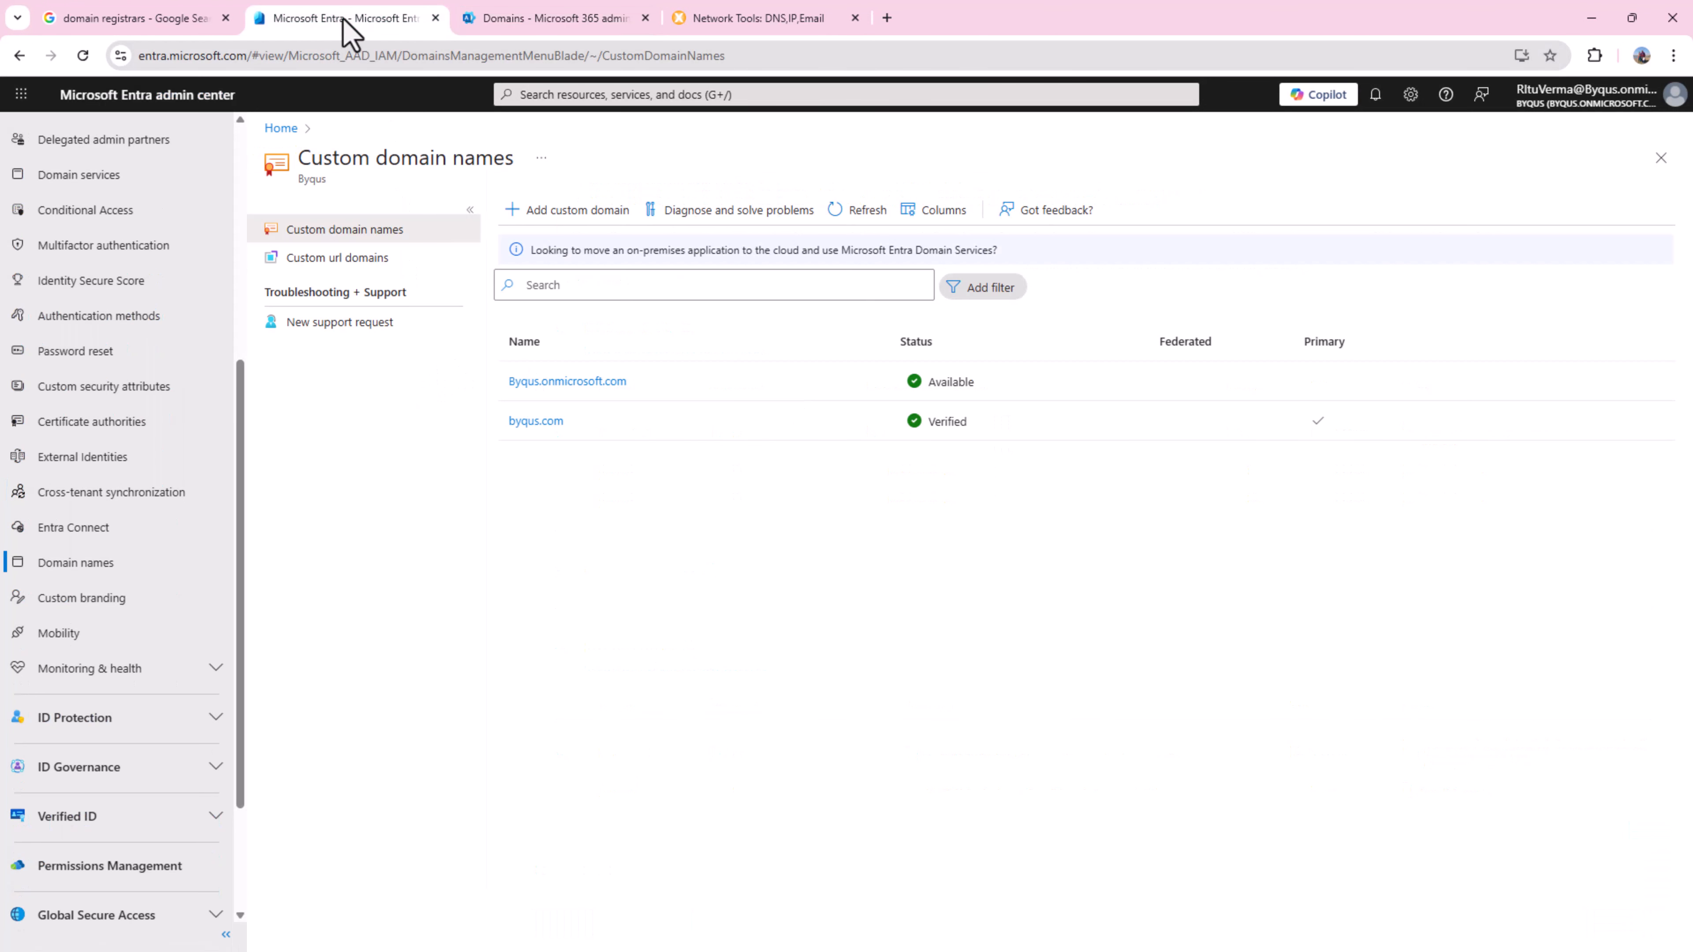
click(866, 211)
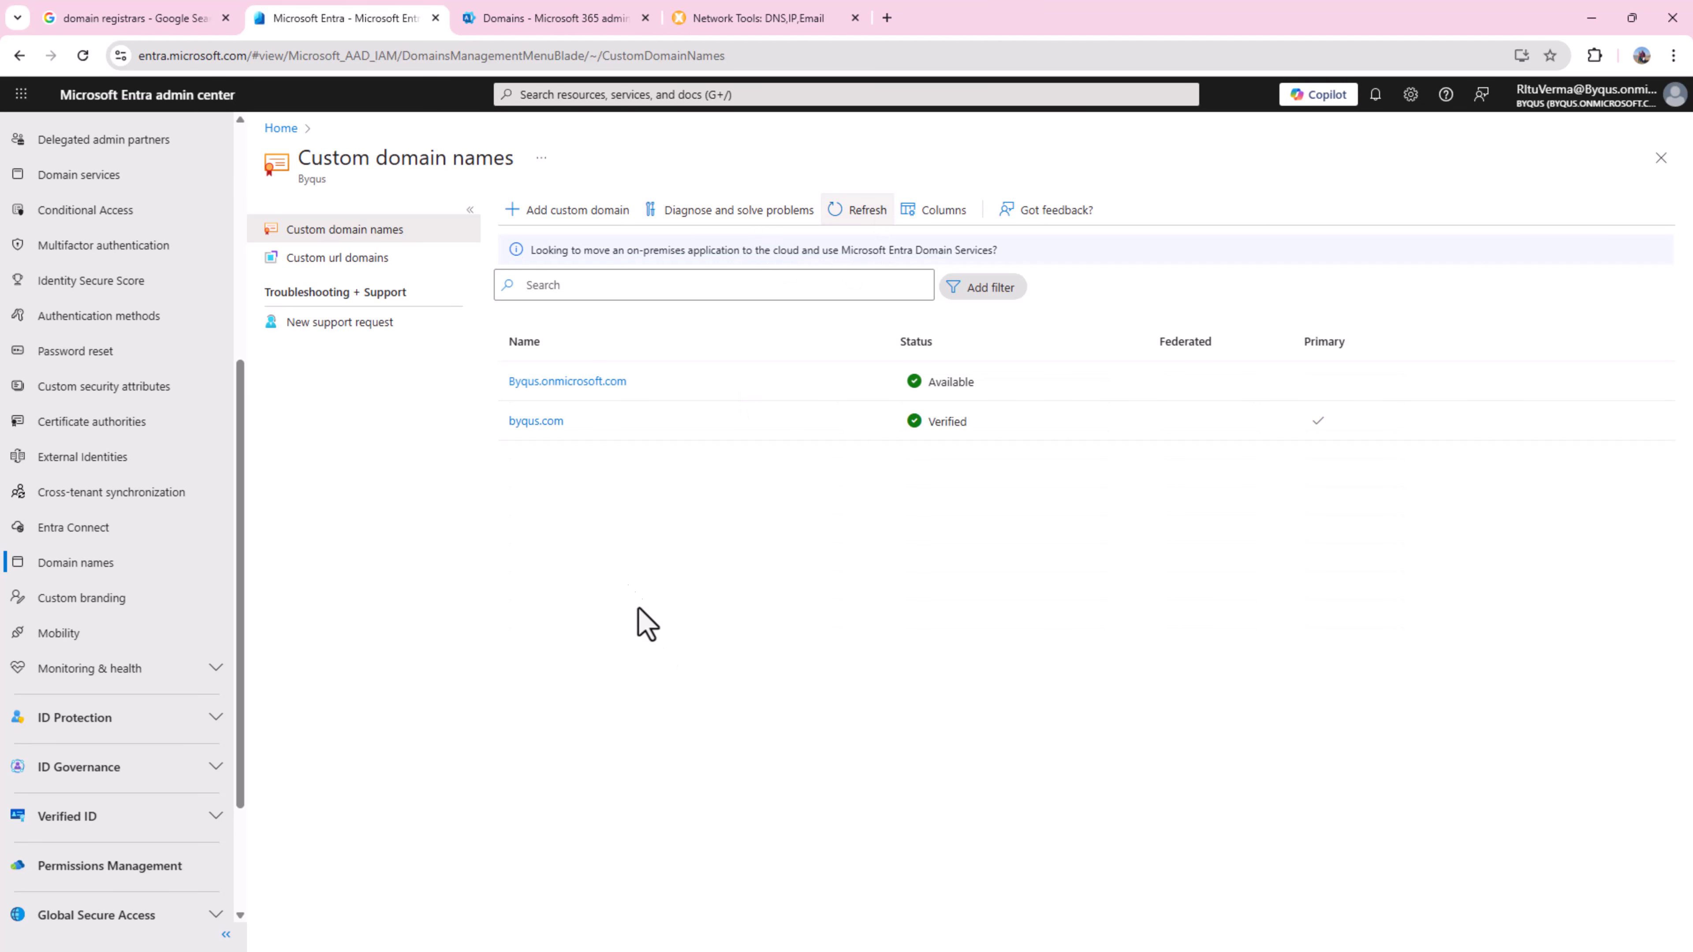
drag(487, 438, 990, 548)
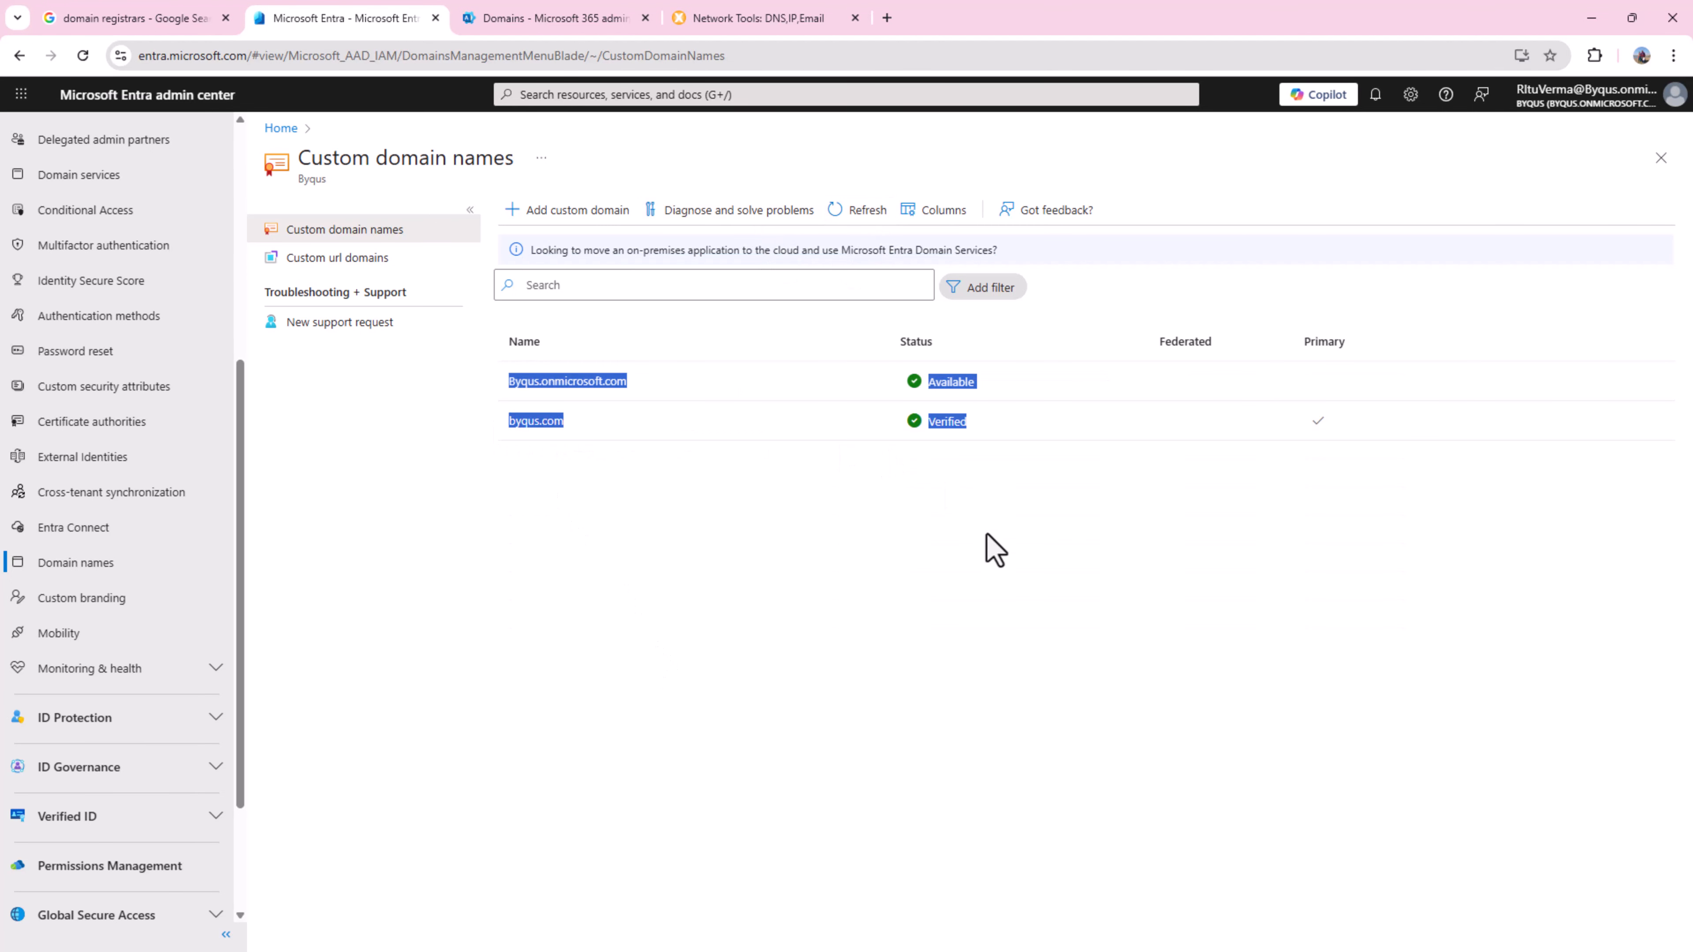
click(993, 530)
drag(849, 424, 627, 455)
click(686, 557)
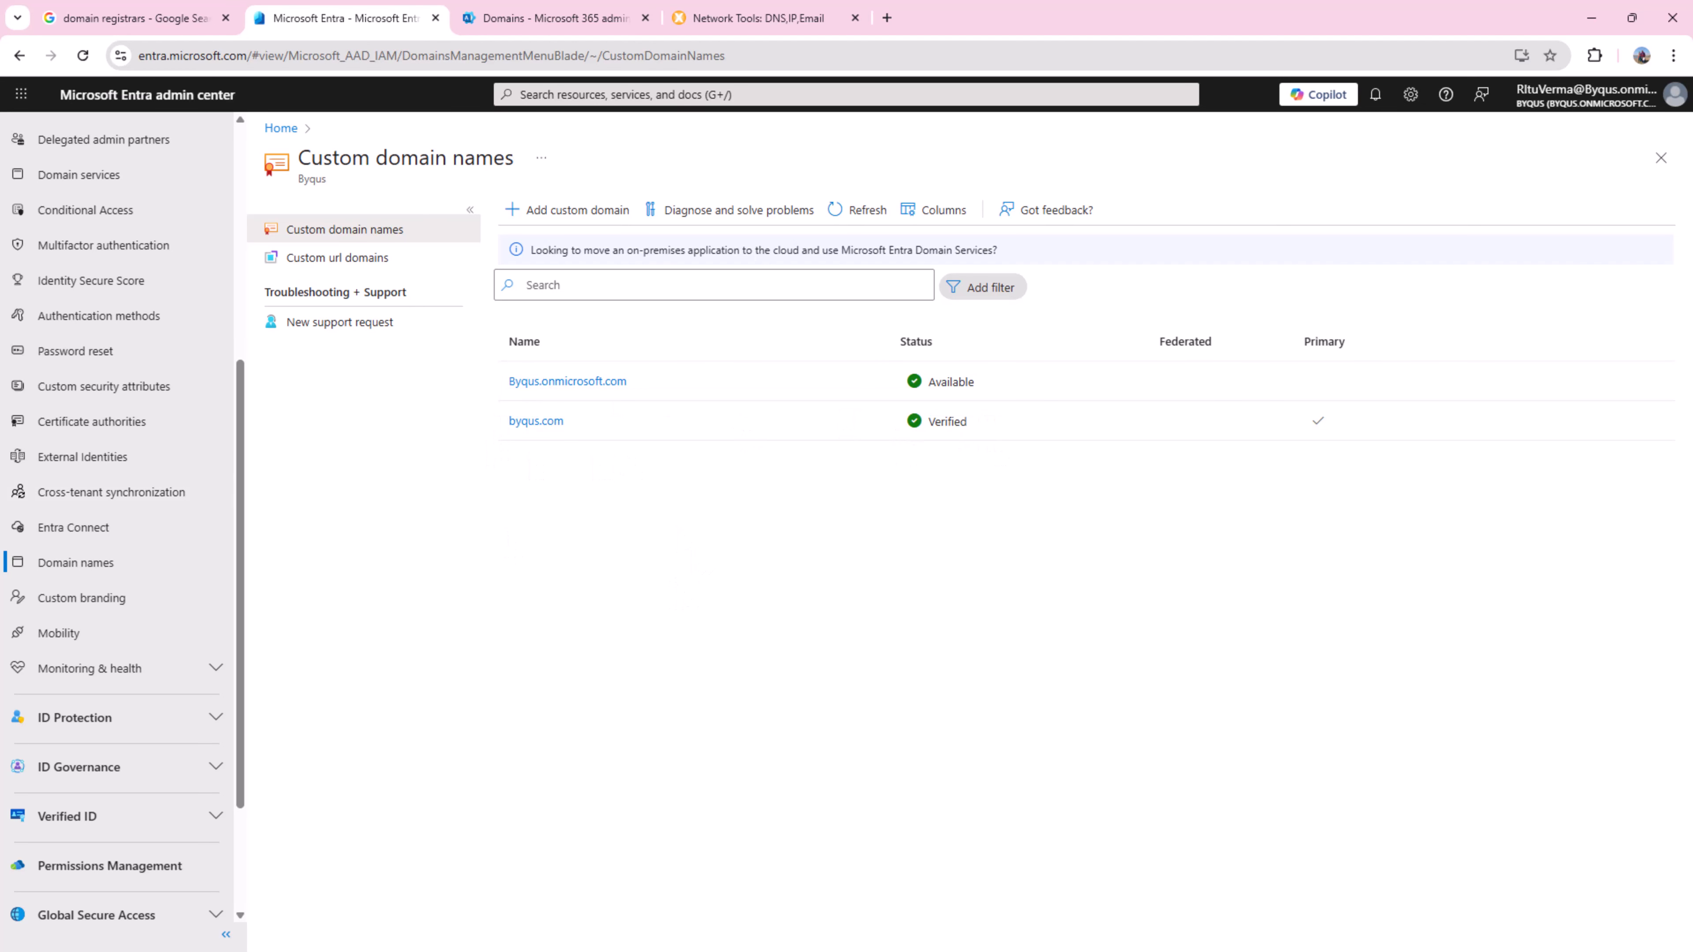
Switch to the byqus.com note in Notepad, reposition its window, and add blank lines below the Autodiscover line.
key(alt+Tab)
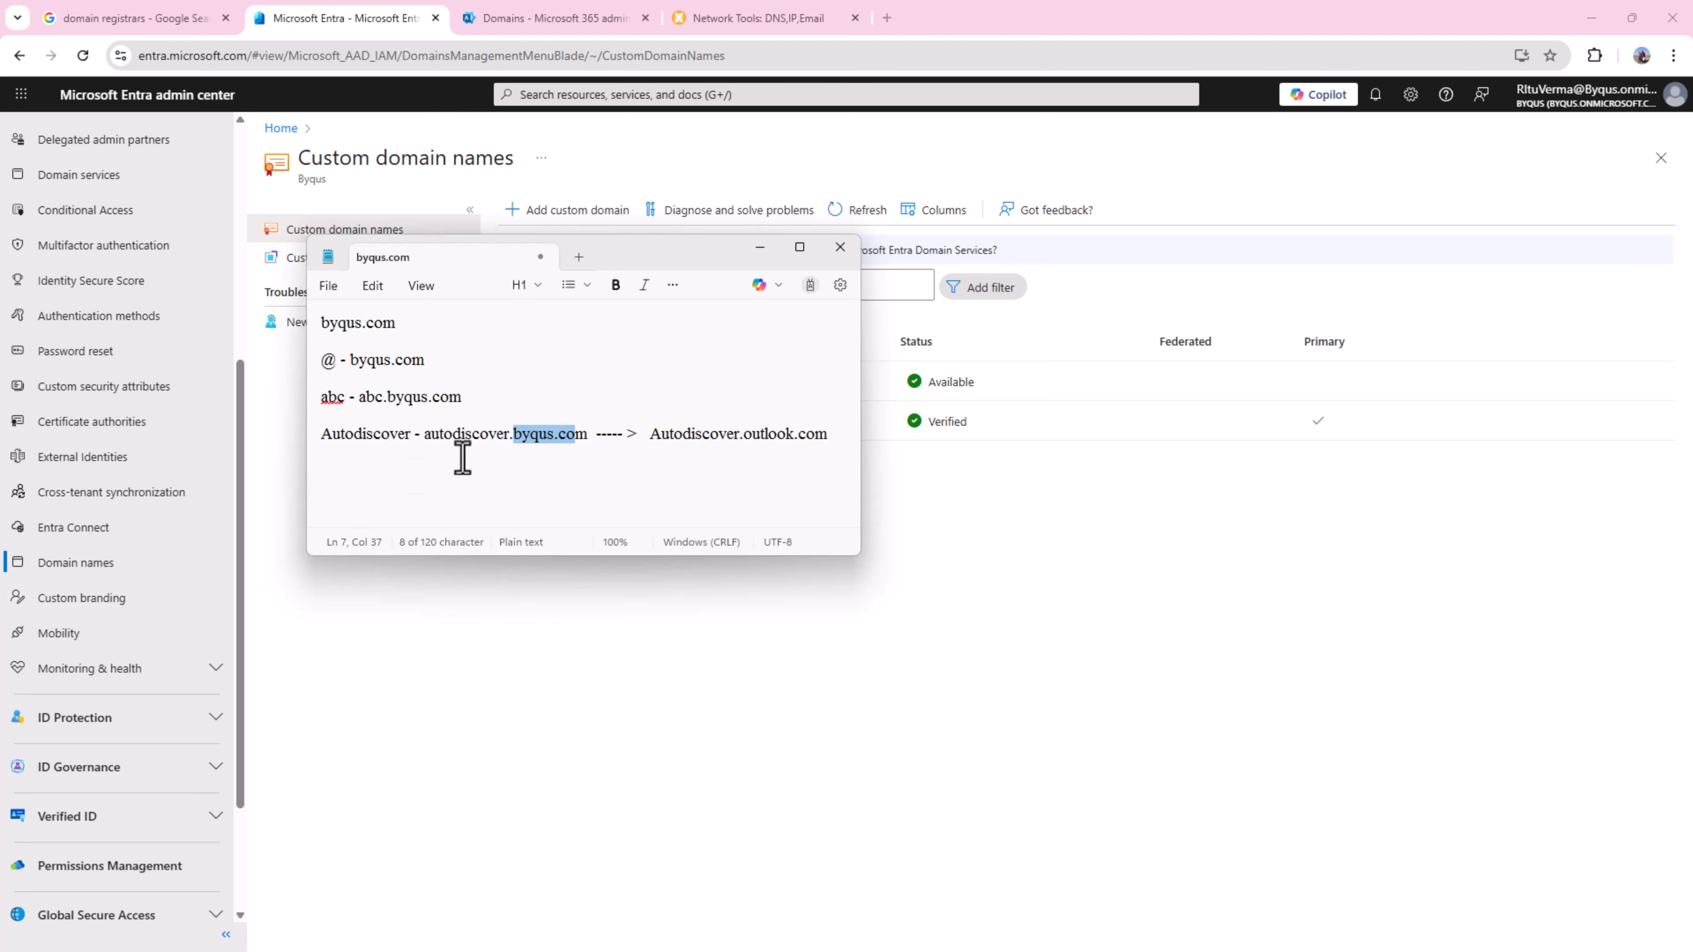
drag(756, 252, 1033, 240)
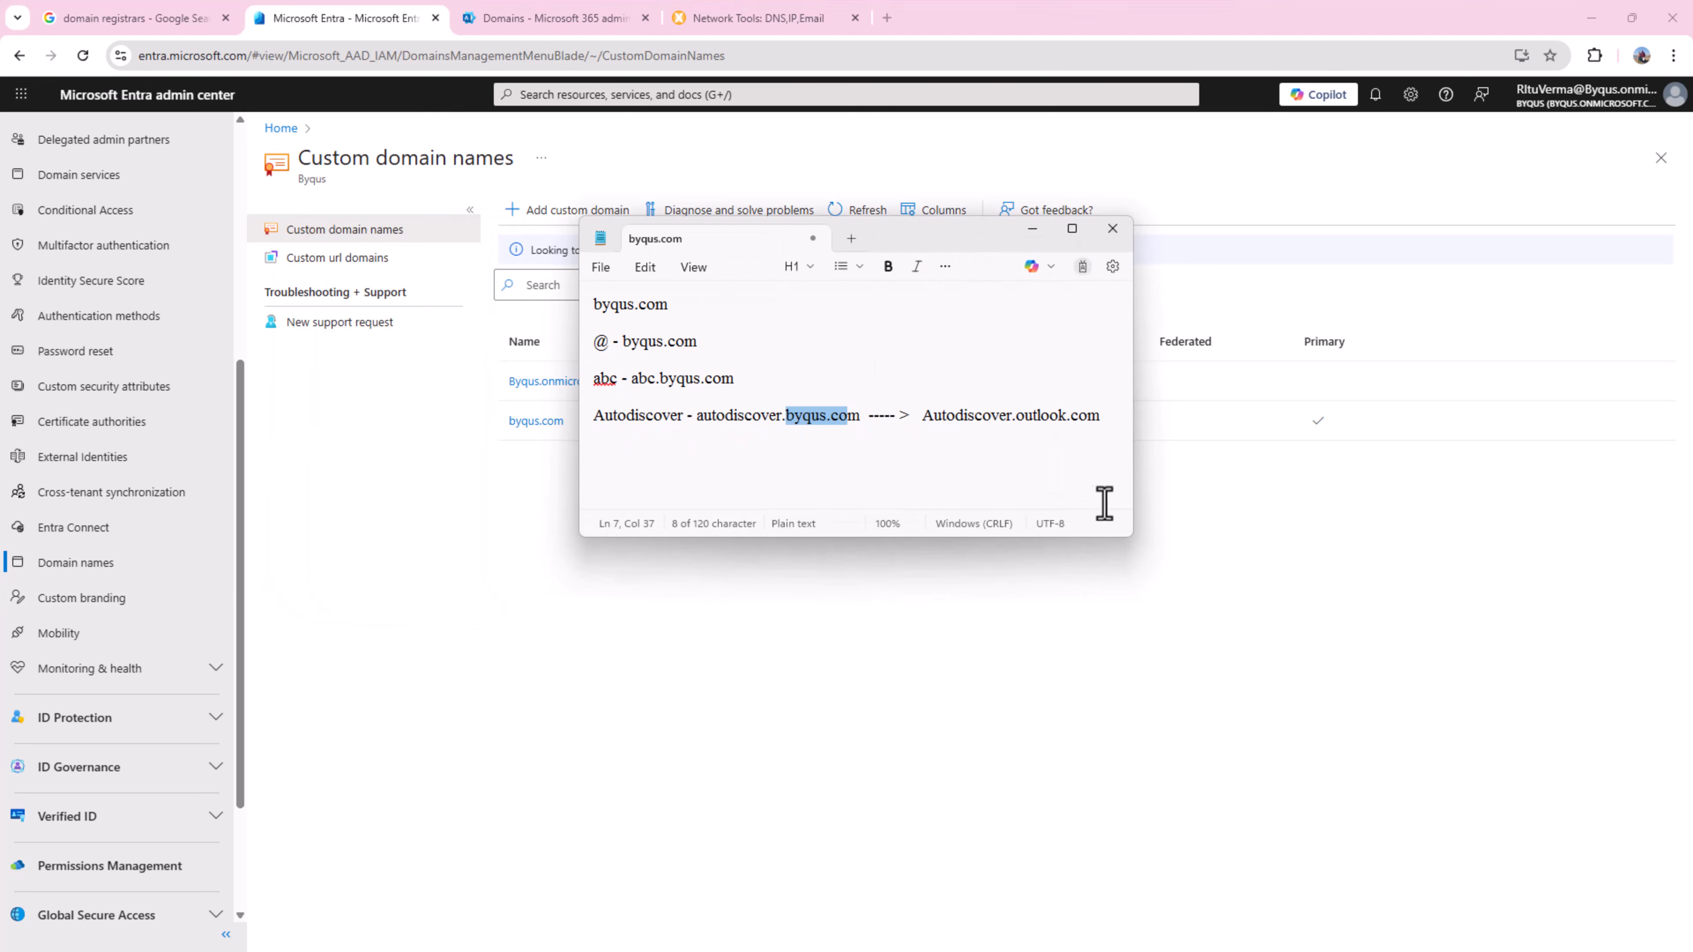
click(1119, 424)
key(Return)
key(Return)
key(Return)
key(Return)
key(Return)
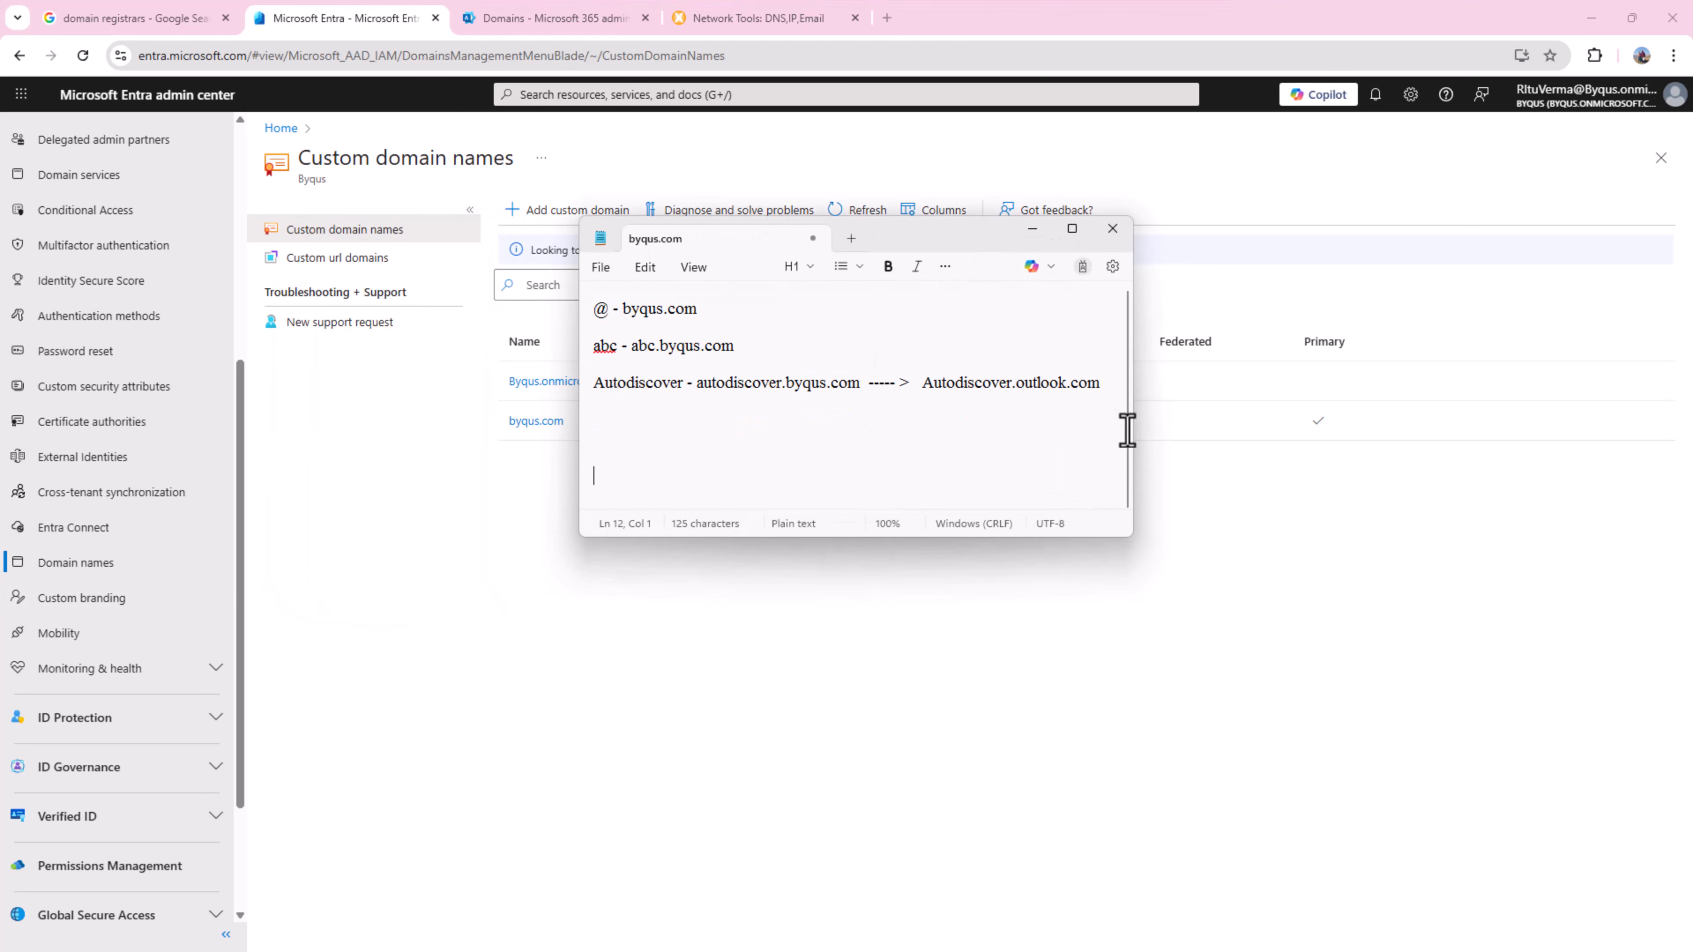
key(Return)
key(Return)
key(Return)
key(Return)
key(Return)
key(Return)
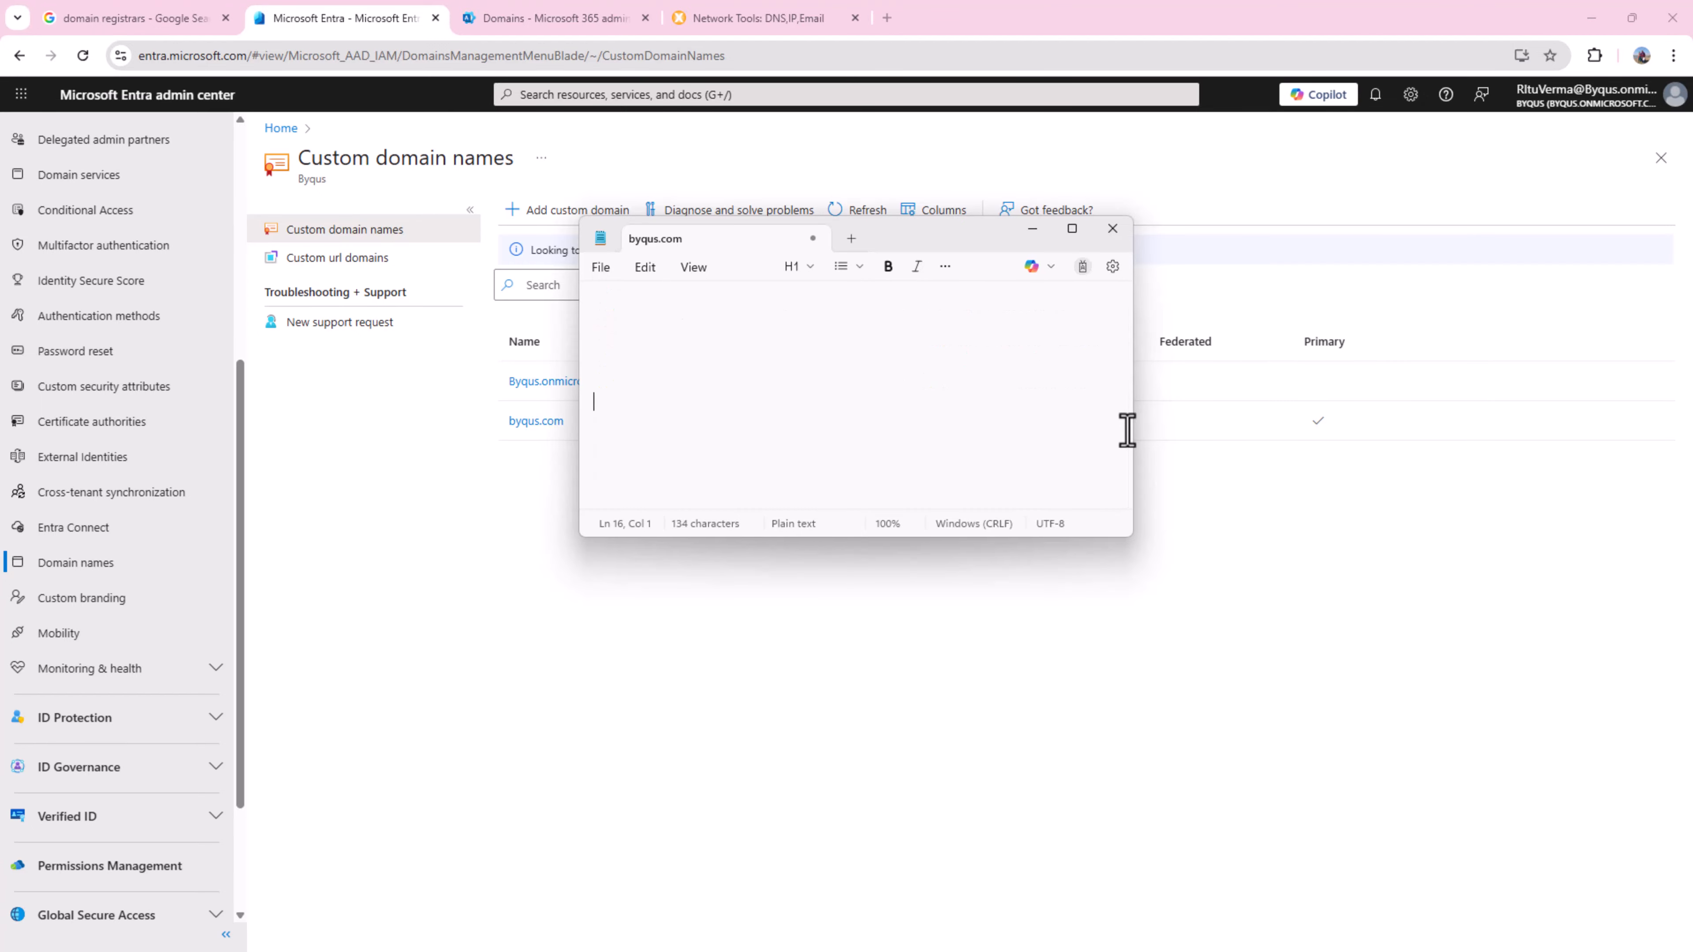
Add the note line "Entra - Verified - You can create identities with this domain".
text(Entra =)
key(BackSpace)
text(0)
key(BackSpace)
key(BackSpace)
text(- Verified - )
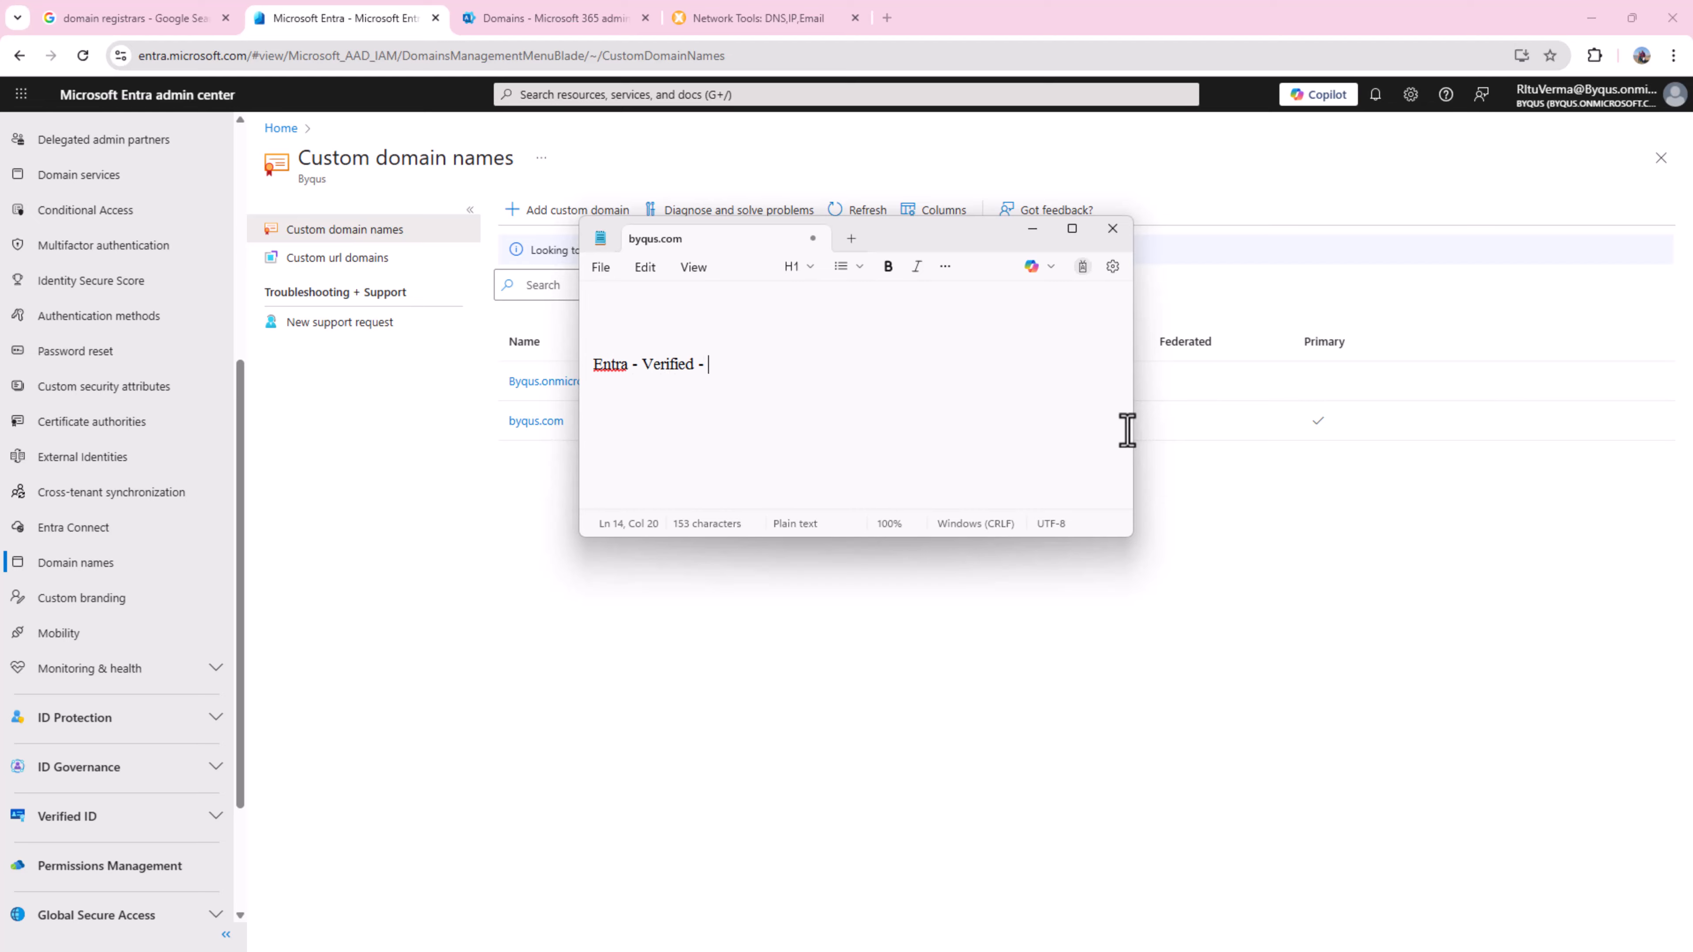
text(You can create identities with t)
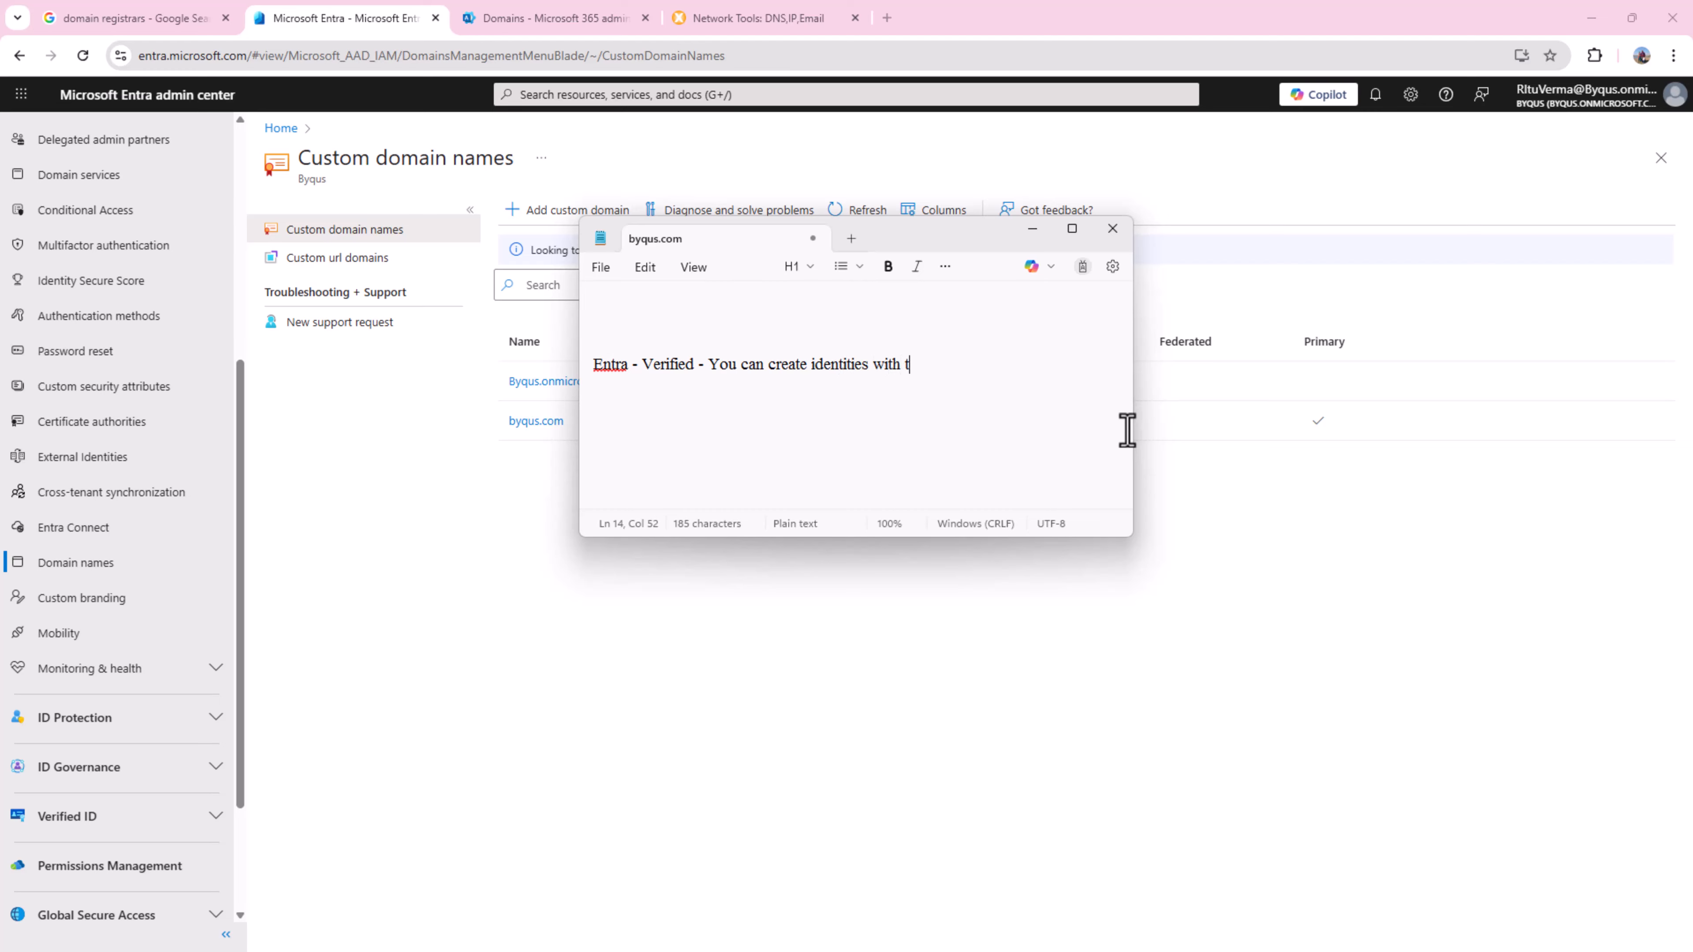
text(his domain)
key(Return)
key(Return)
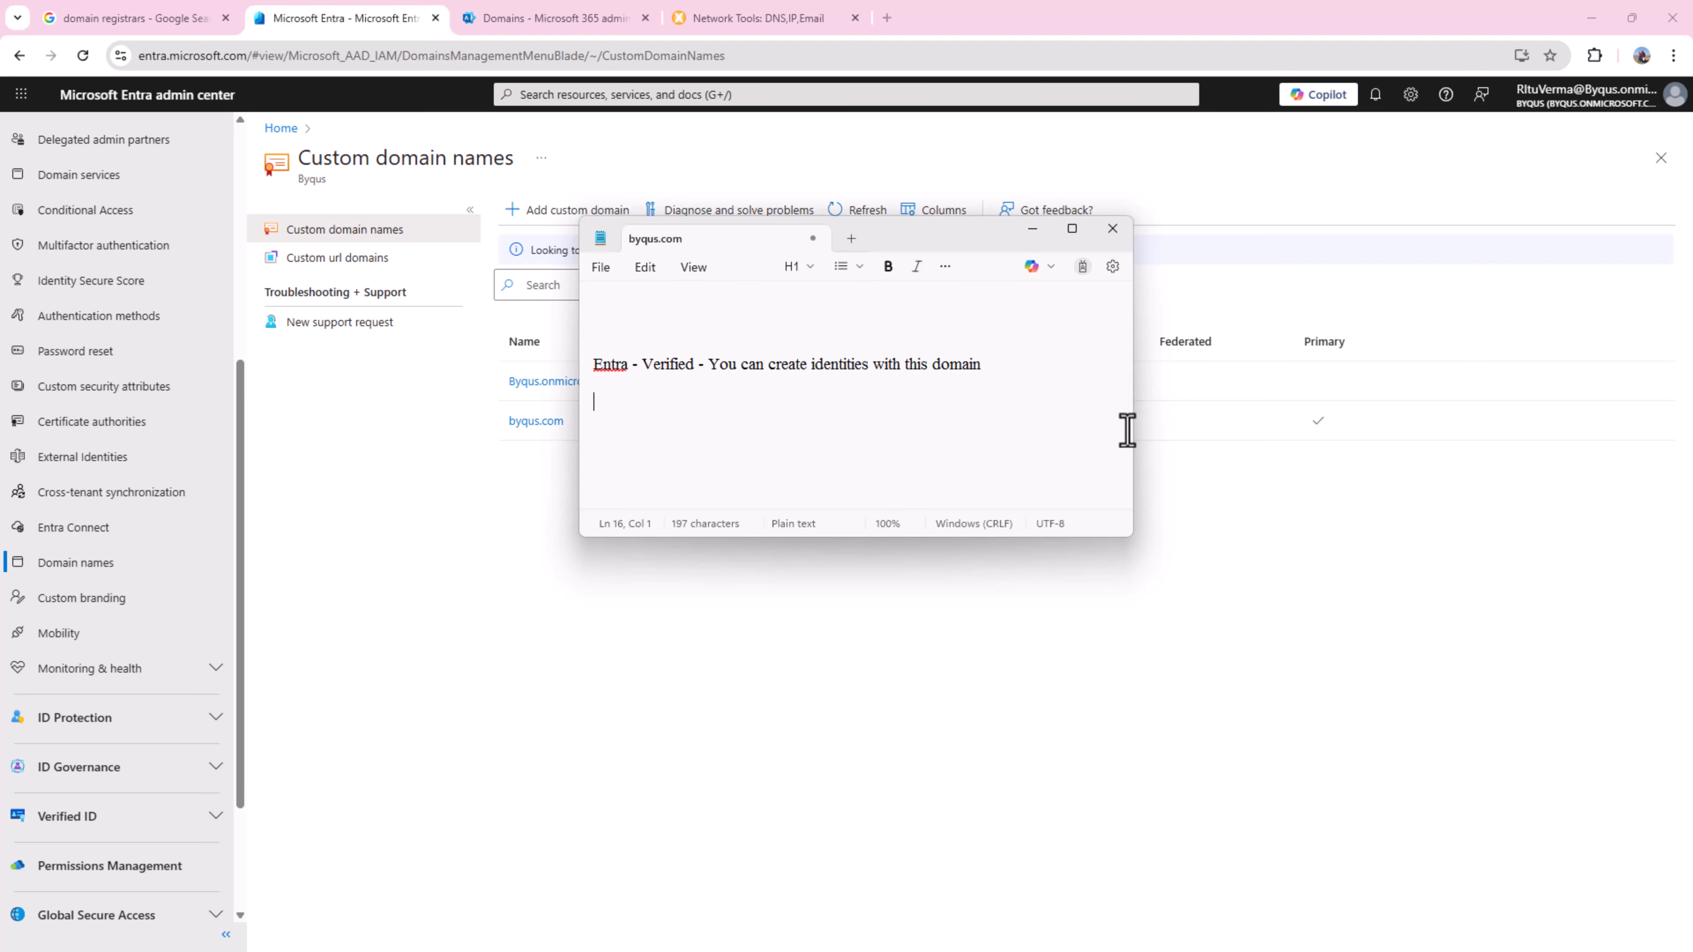
Add the note line "Exchange Admin Center --- Waiting for MX record." below the Entra line.
text(E)
key(BackSpace)
text(Exch)
key(BackSpace)
key(BackSpace)
key(BackSpace)
key(BackSpace)
text(Excha)
key(BackSpace)
text(ange Admin C)
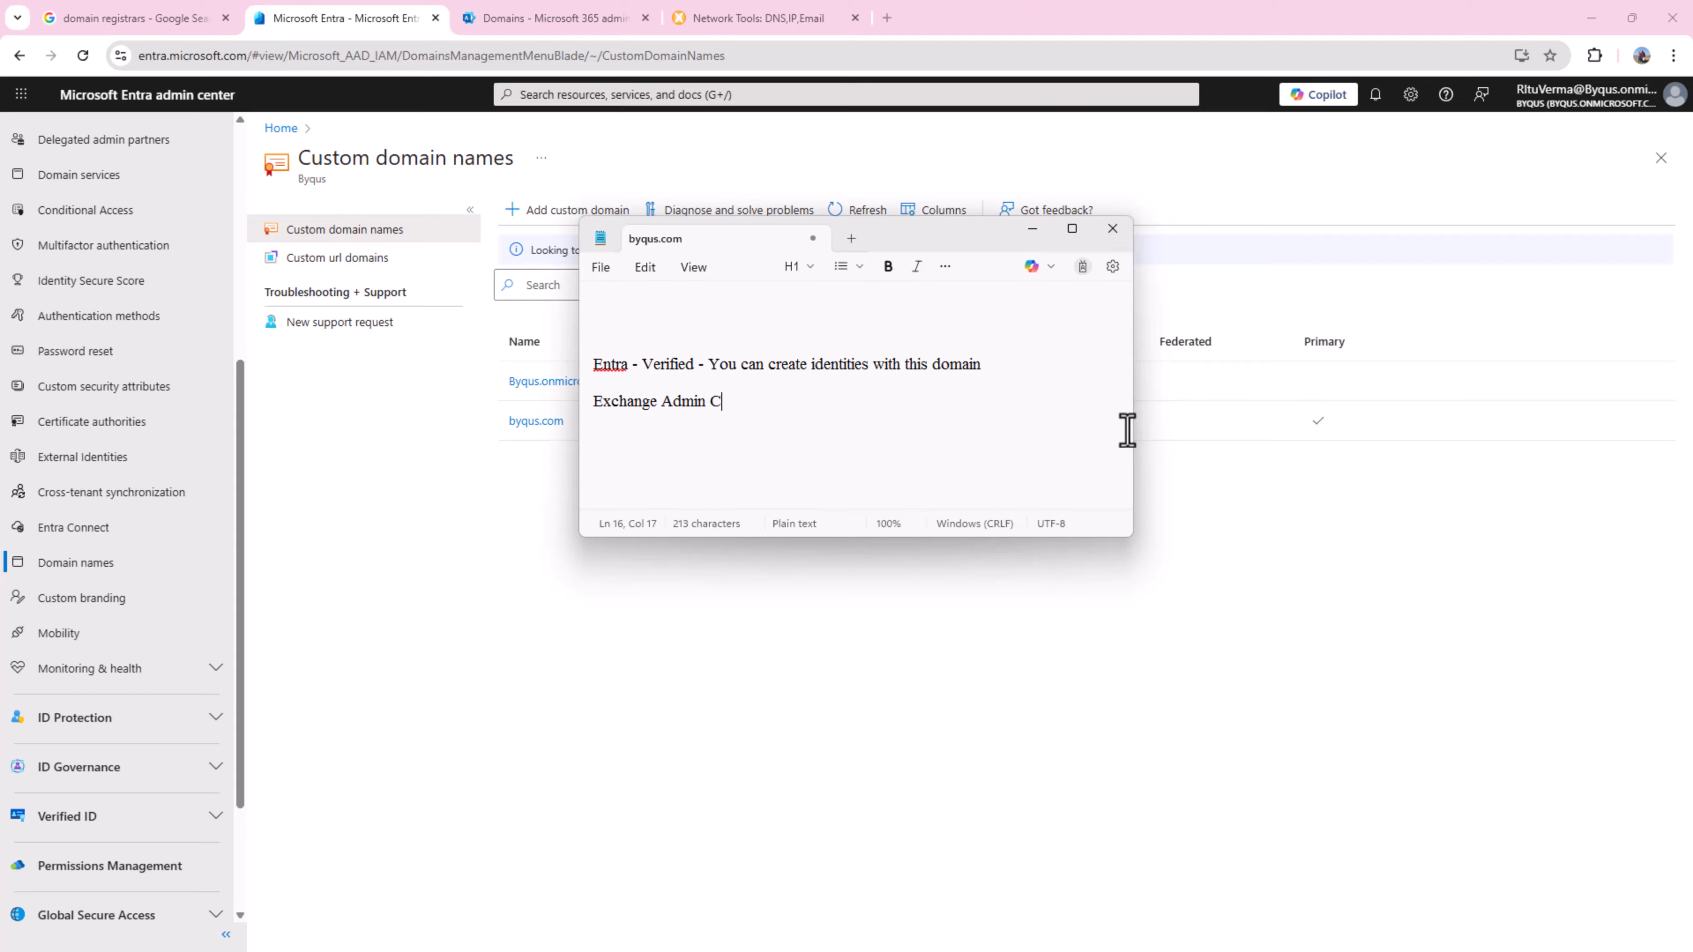
text(enter --- Waiting f)
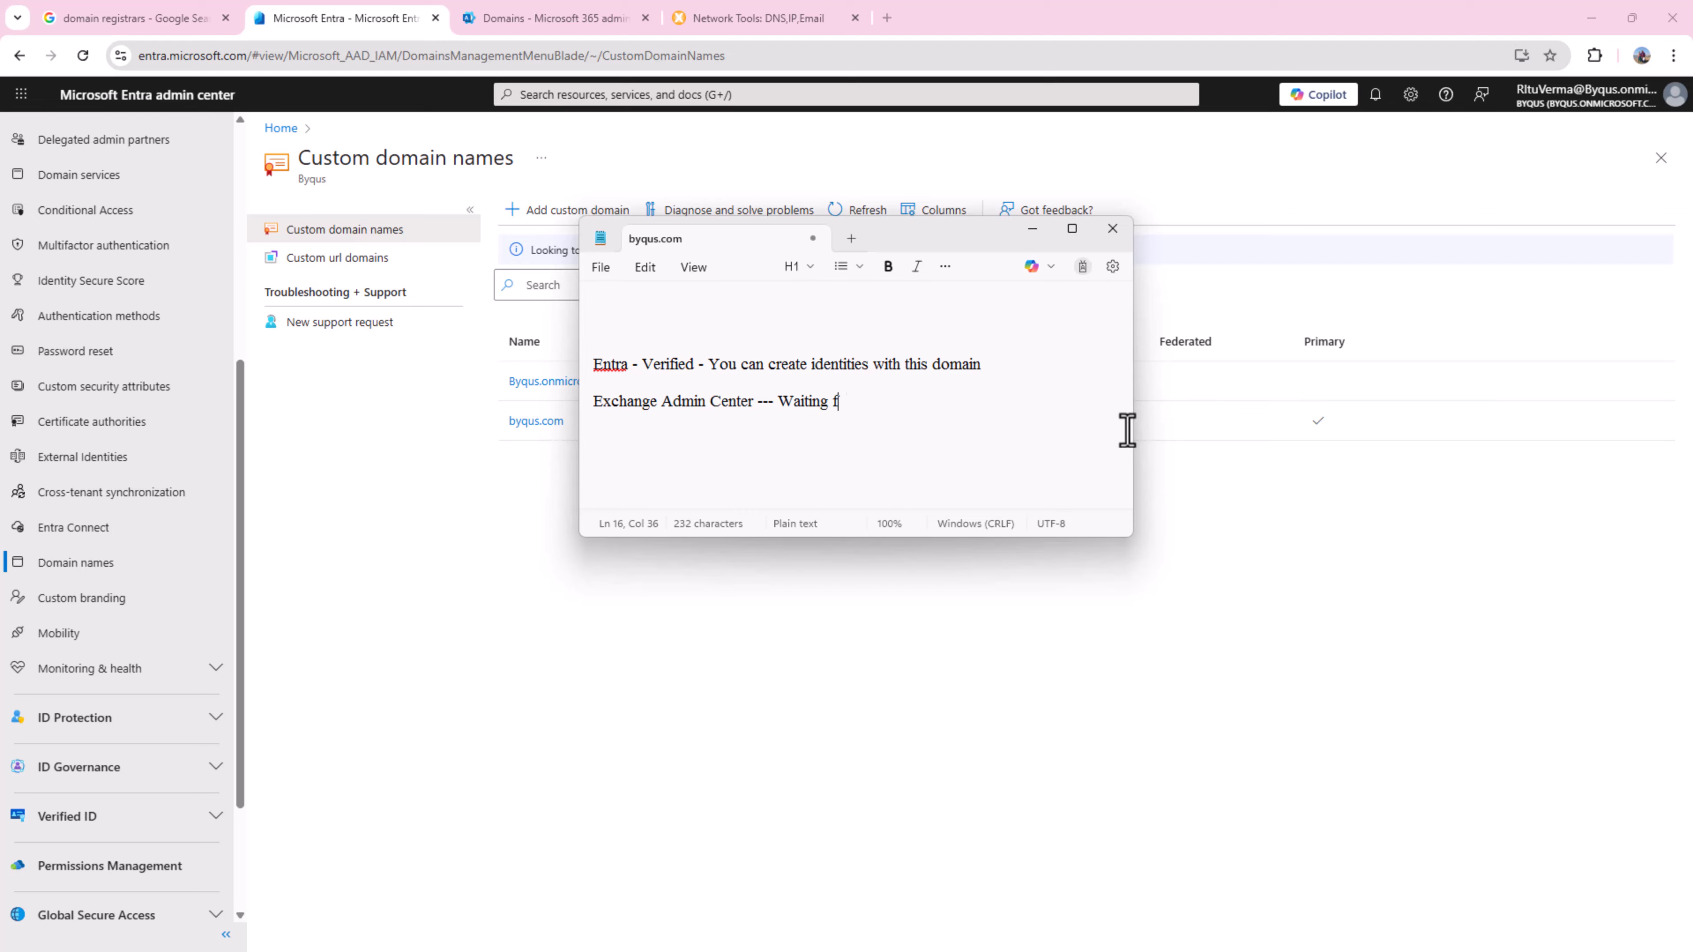
text(or MX recv)
key(BackSpace)
text(ing for)
key(BackSpace)
key(BackSpace)
key(BackSpace)
text(o)
key(BackSpace)
text(ord.)
key(Return)
Add a note line reading "You can create identities like ---" followed by a sample user address on byqus.com.
text(Y)
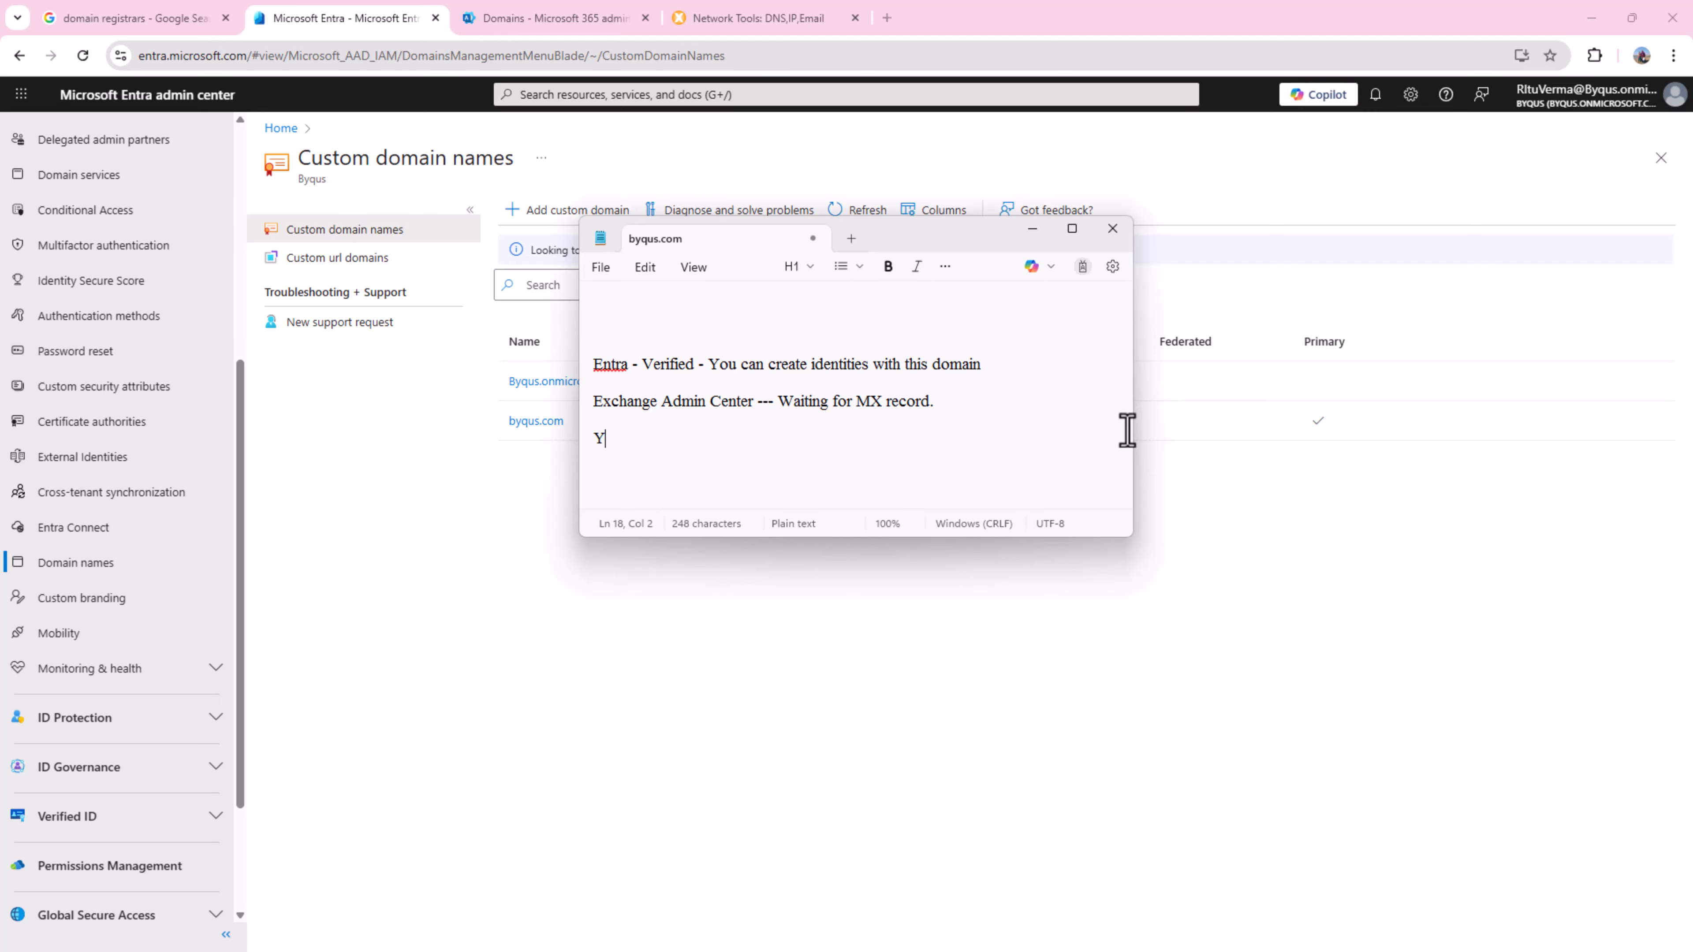
text(ou can create i)
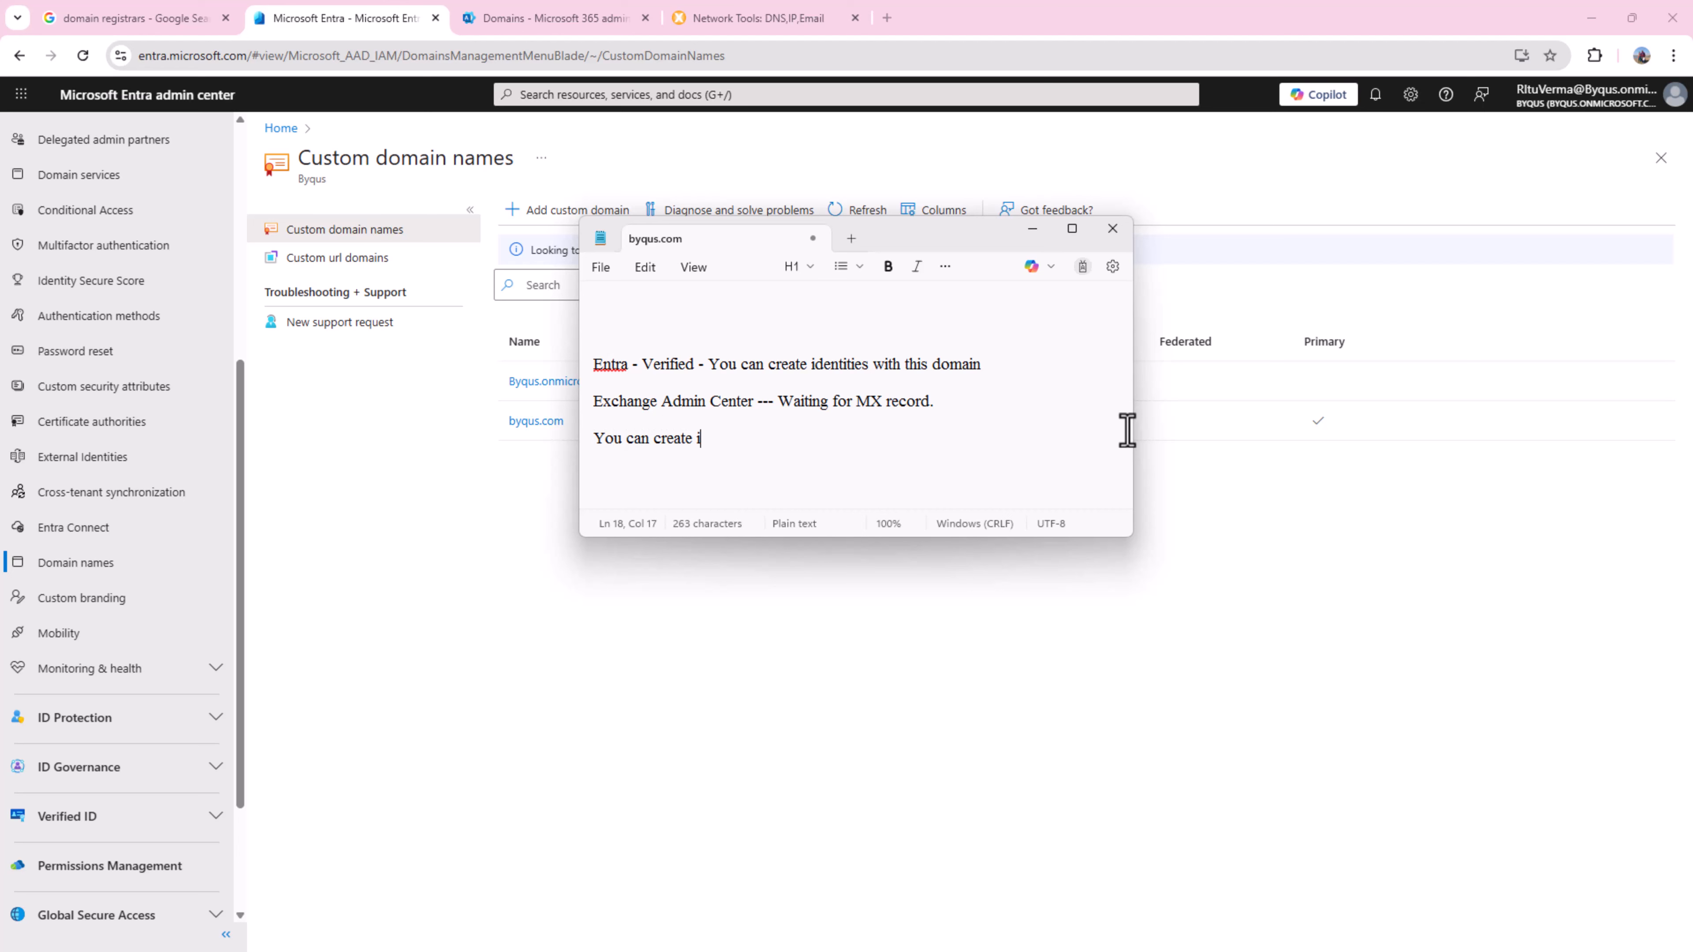
text(dentities like --- US)
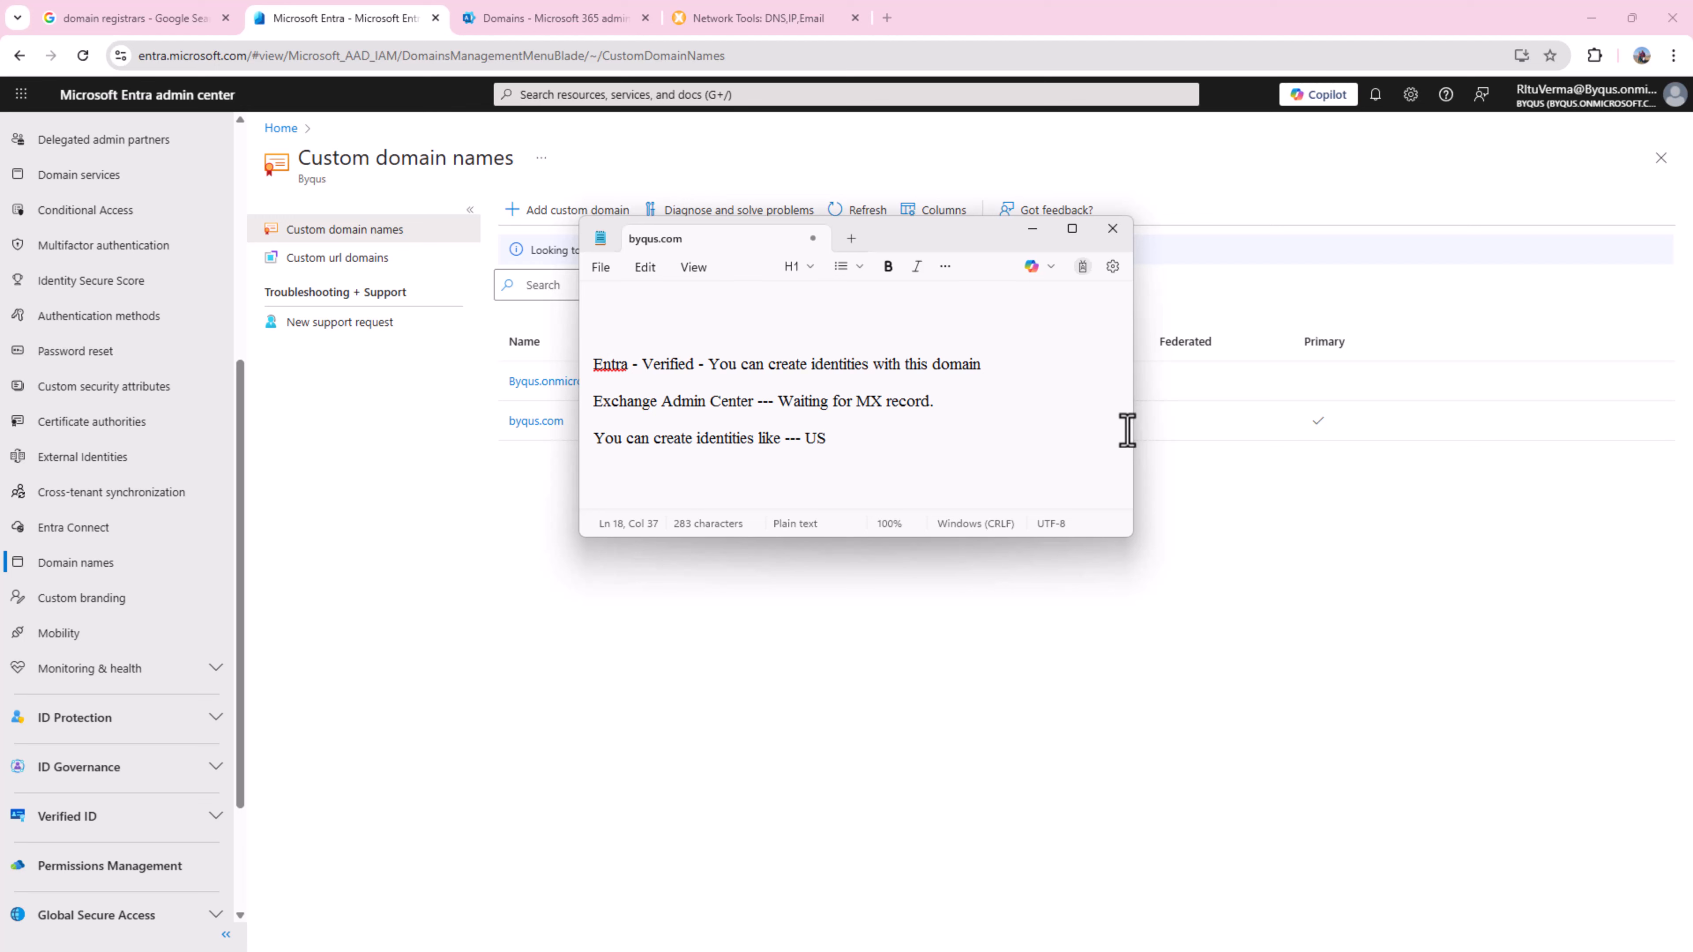
text(ER@byqus.com)
key(Return)
key(Return)
End the note with the line "But you cannot send emails using this domain.".
text(But)
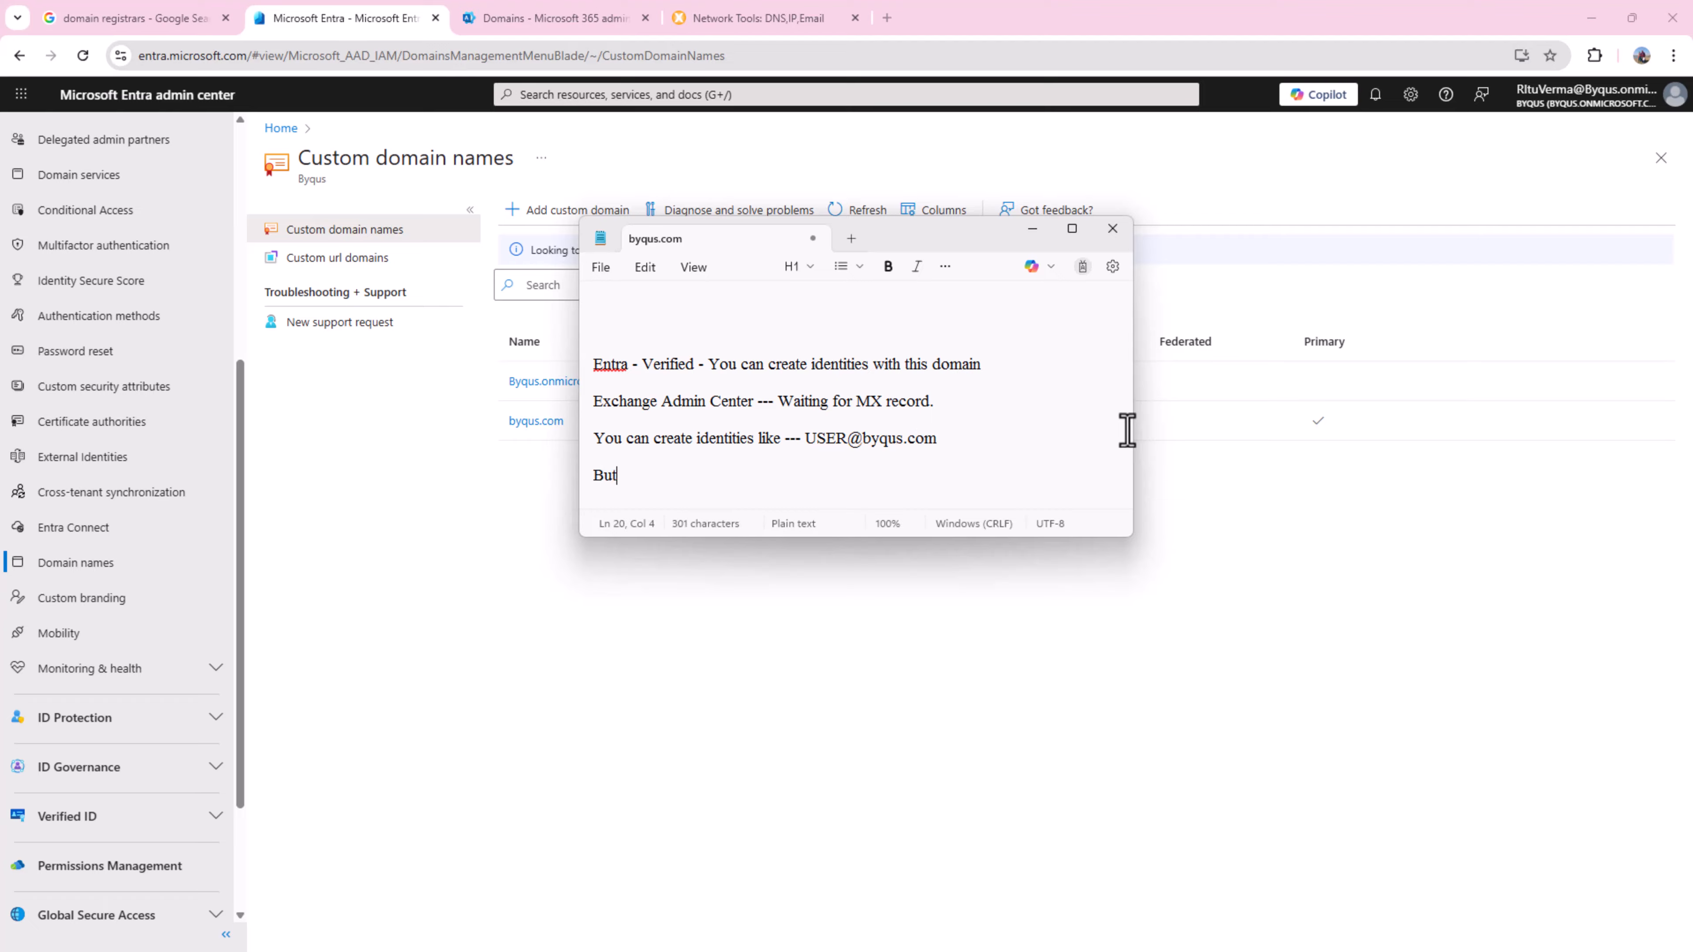
text( you cannot)
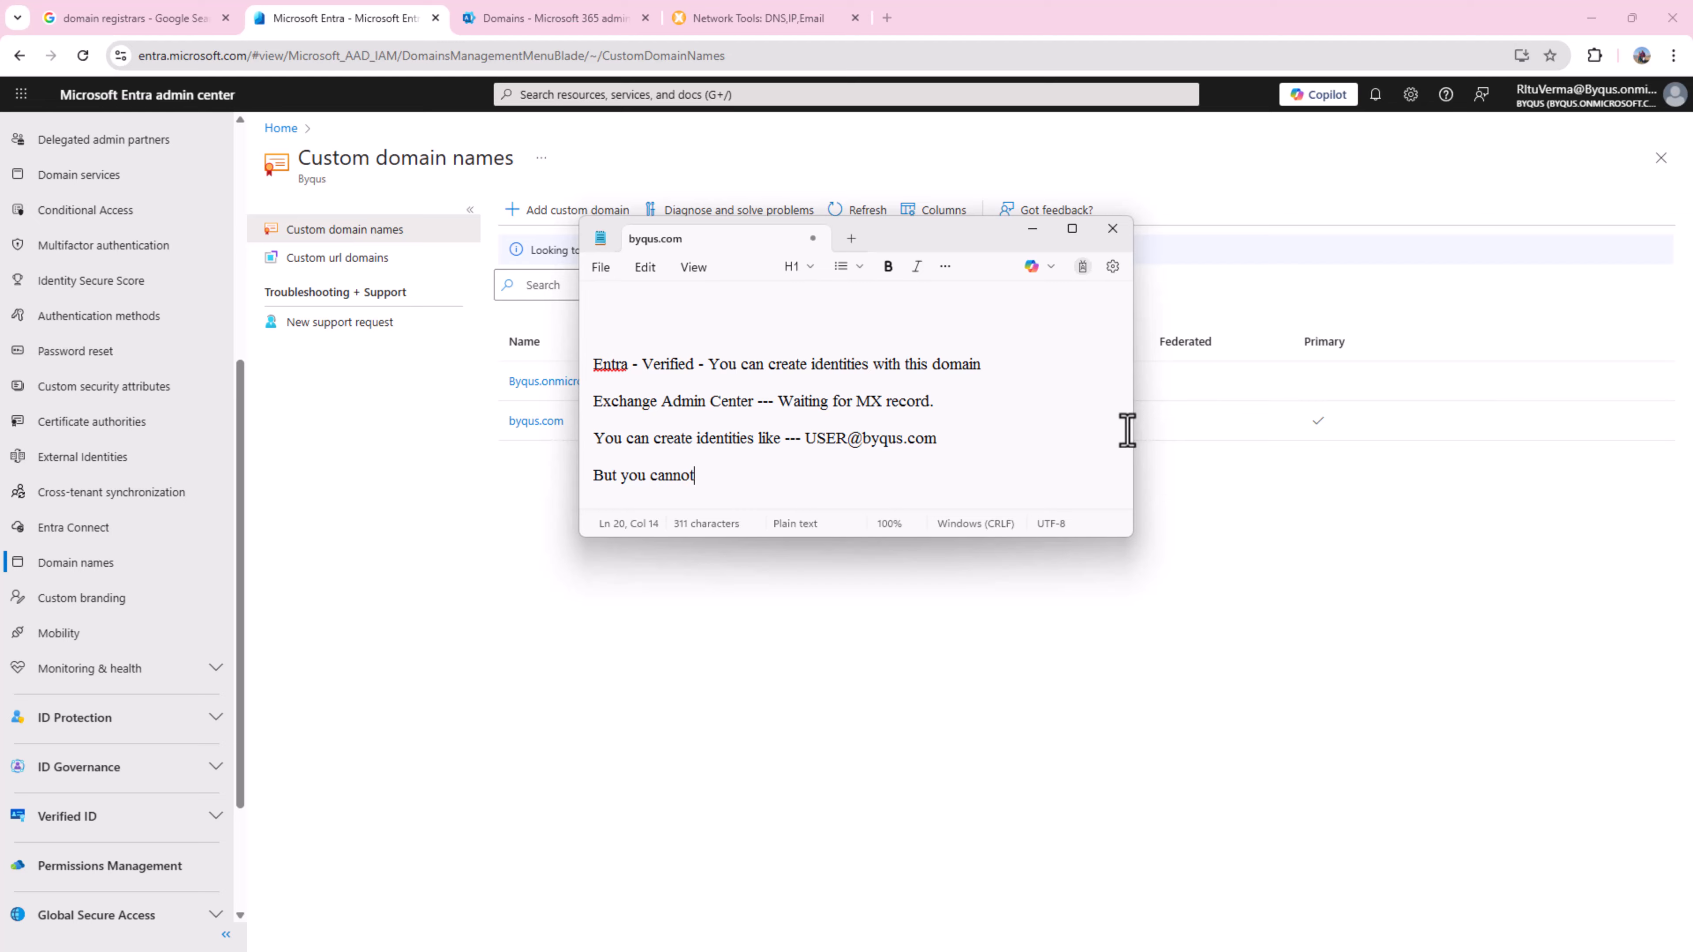
text( send emails)
text( is)
text(us)
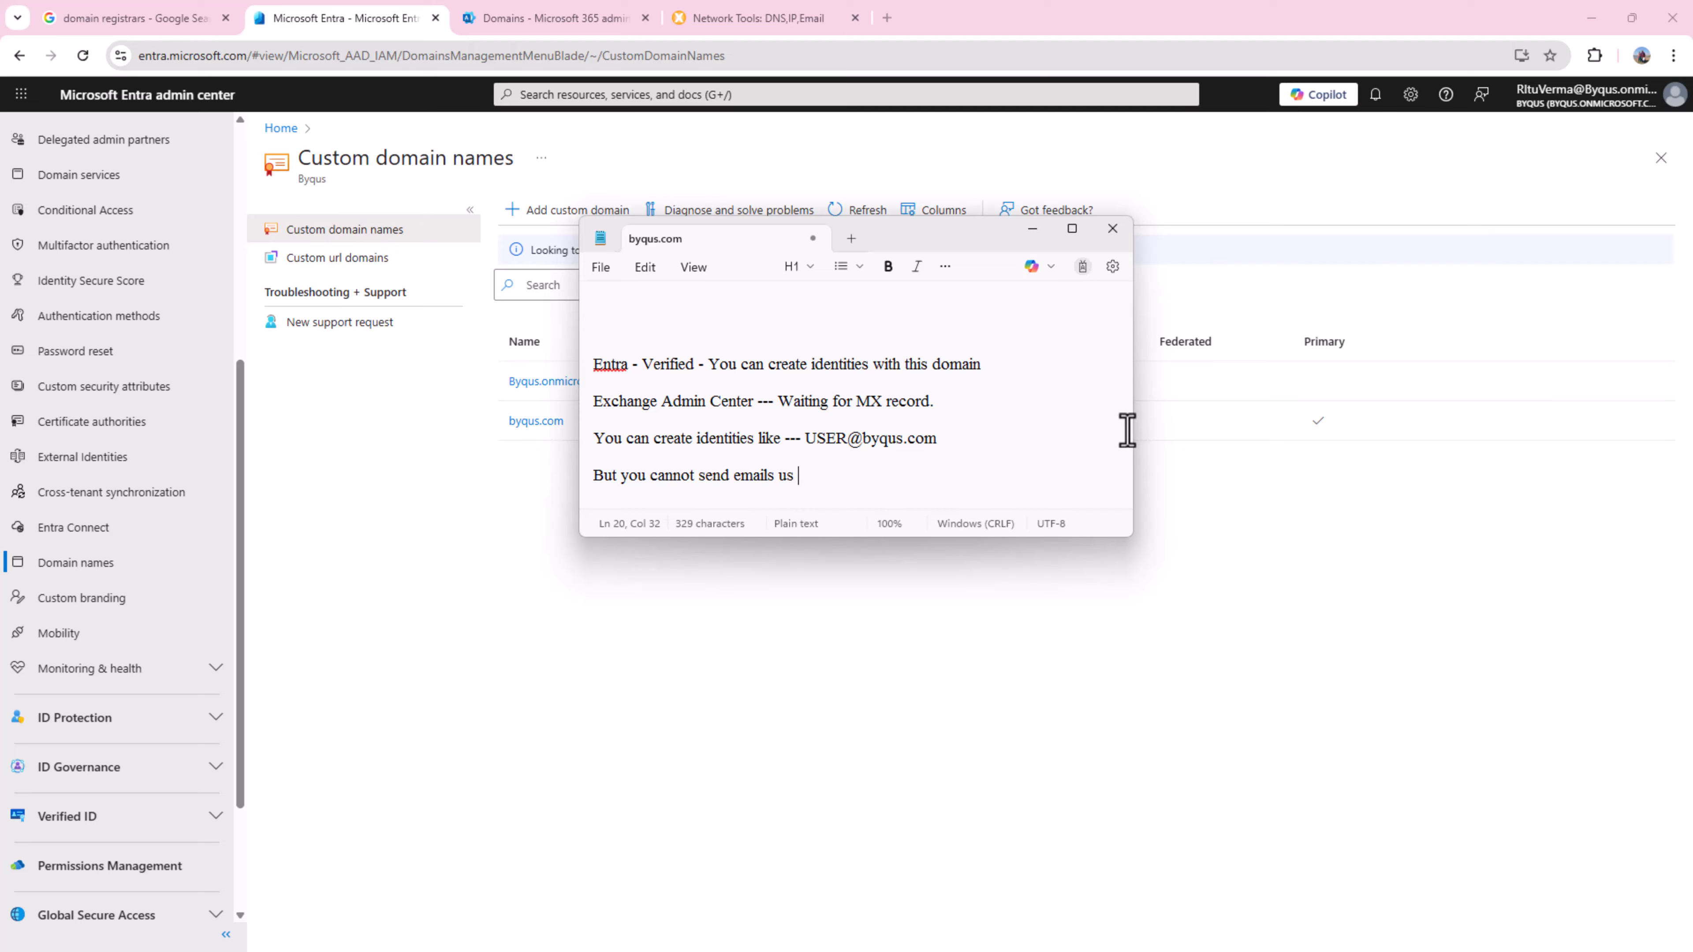
text(ing this domain.)
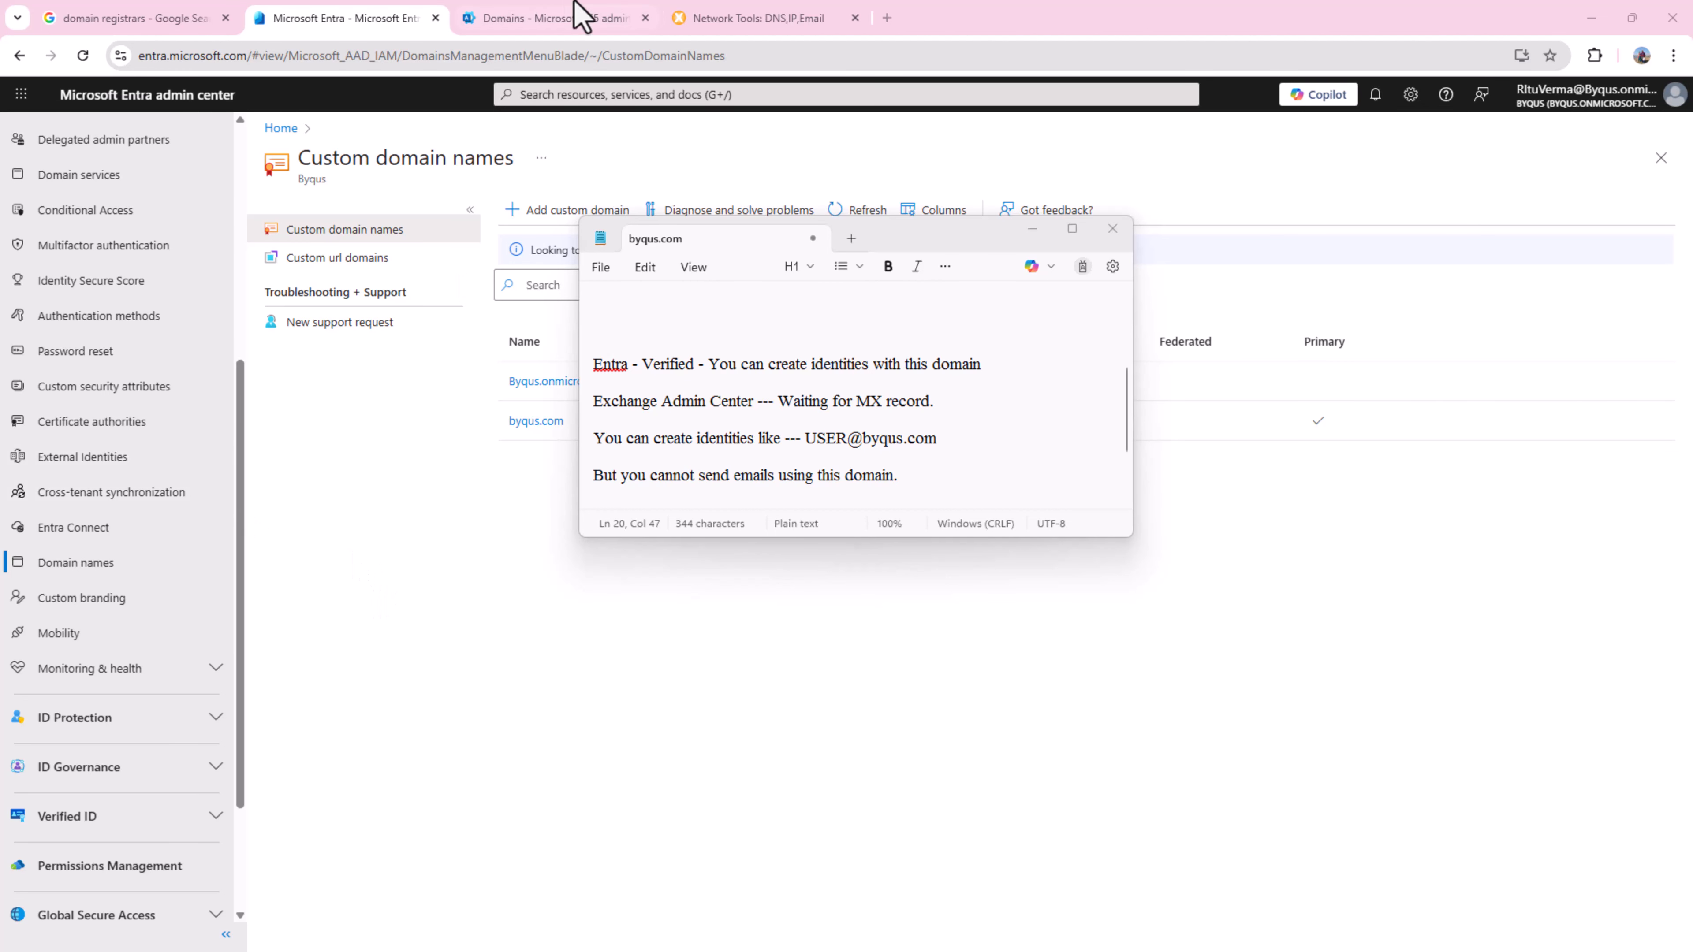
Switch to the Microsoft 365 admin center, rerun the byqus.com DNS check, and review the MX record results.
click(576, 20)
click(667, 928)
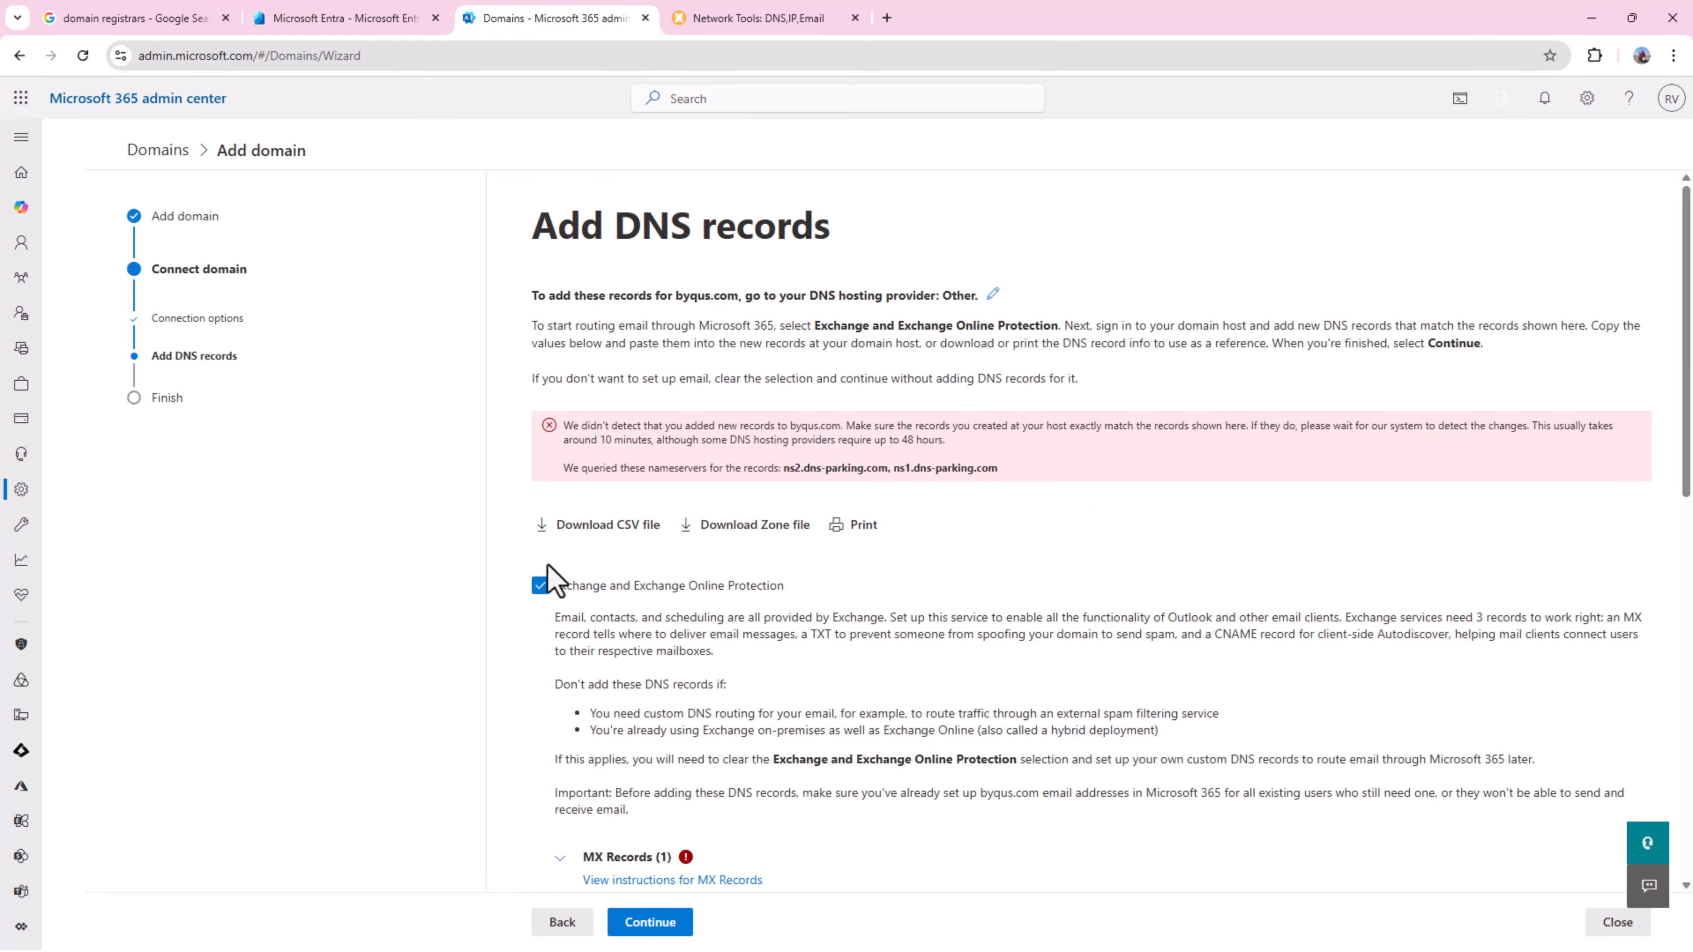
scroll(710, 593, down, 4)
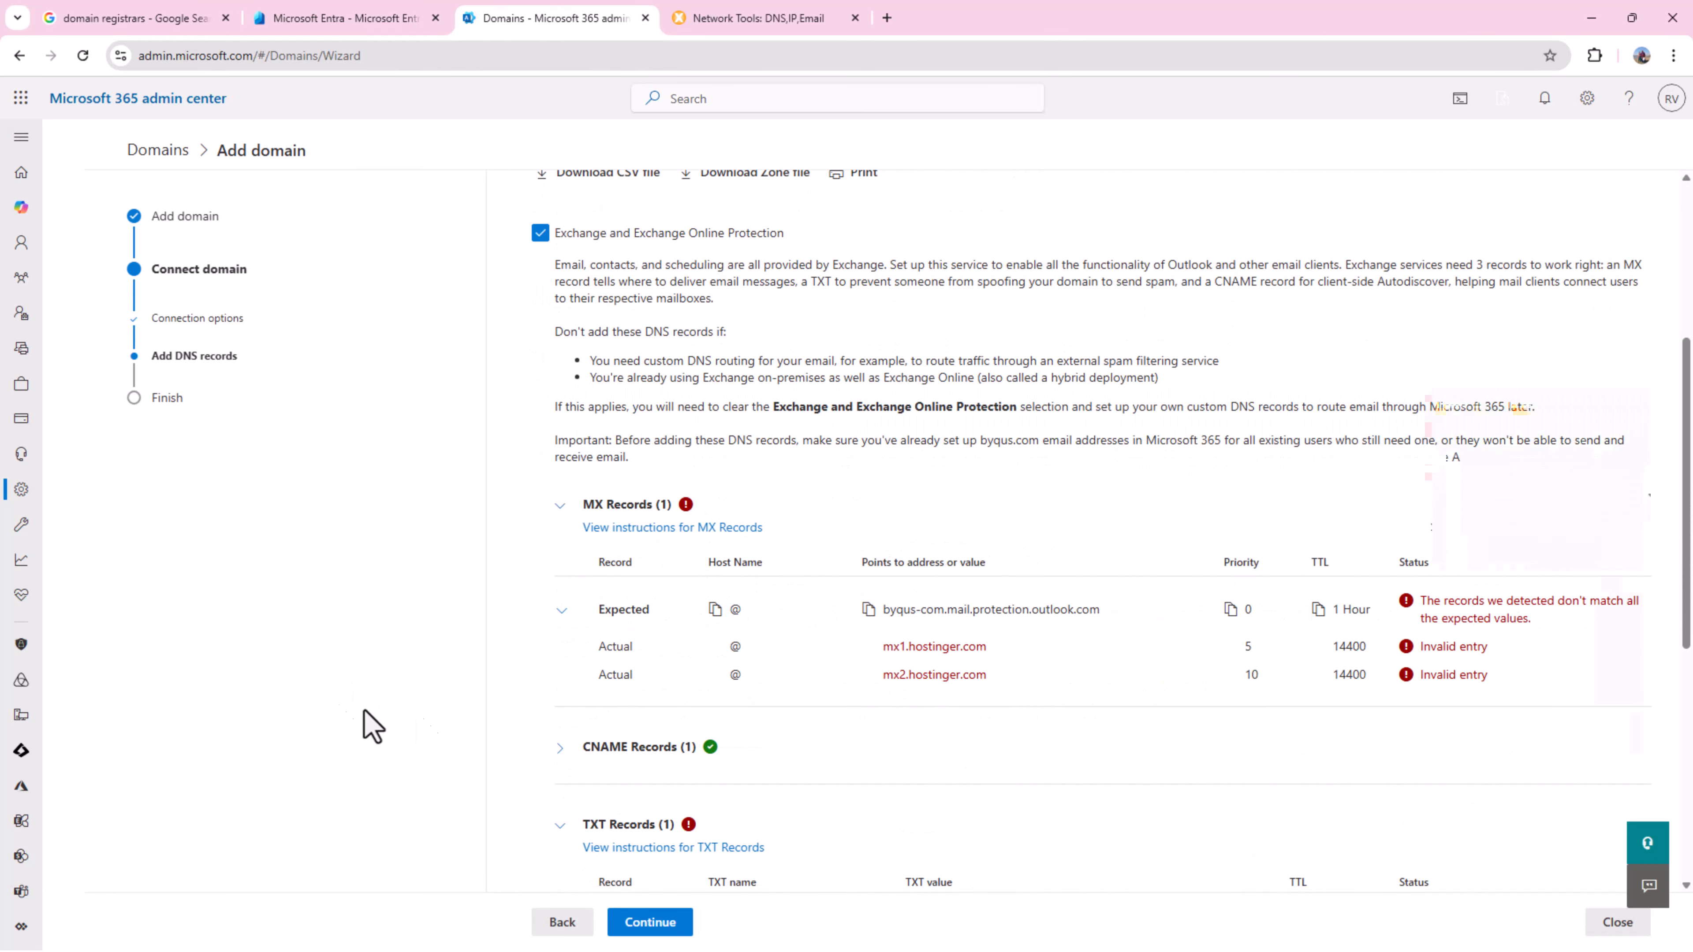
Switch to the Entra admin center and select byqus.com as the user principal name domain in the signed-in administrator's identity properties.
click(275, 19)
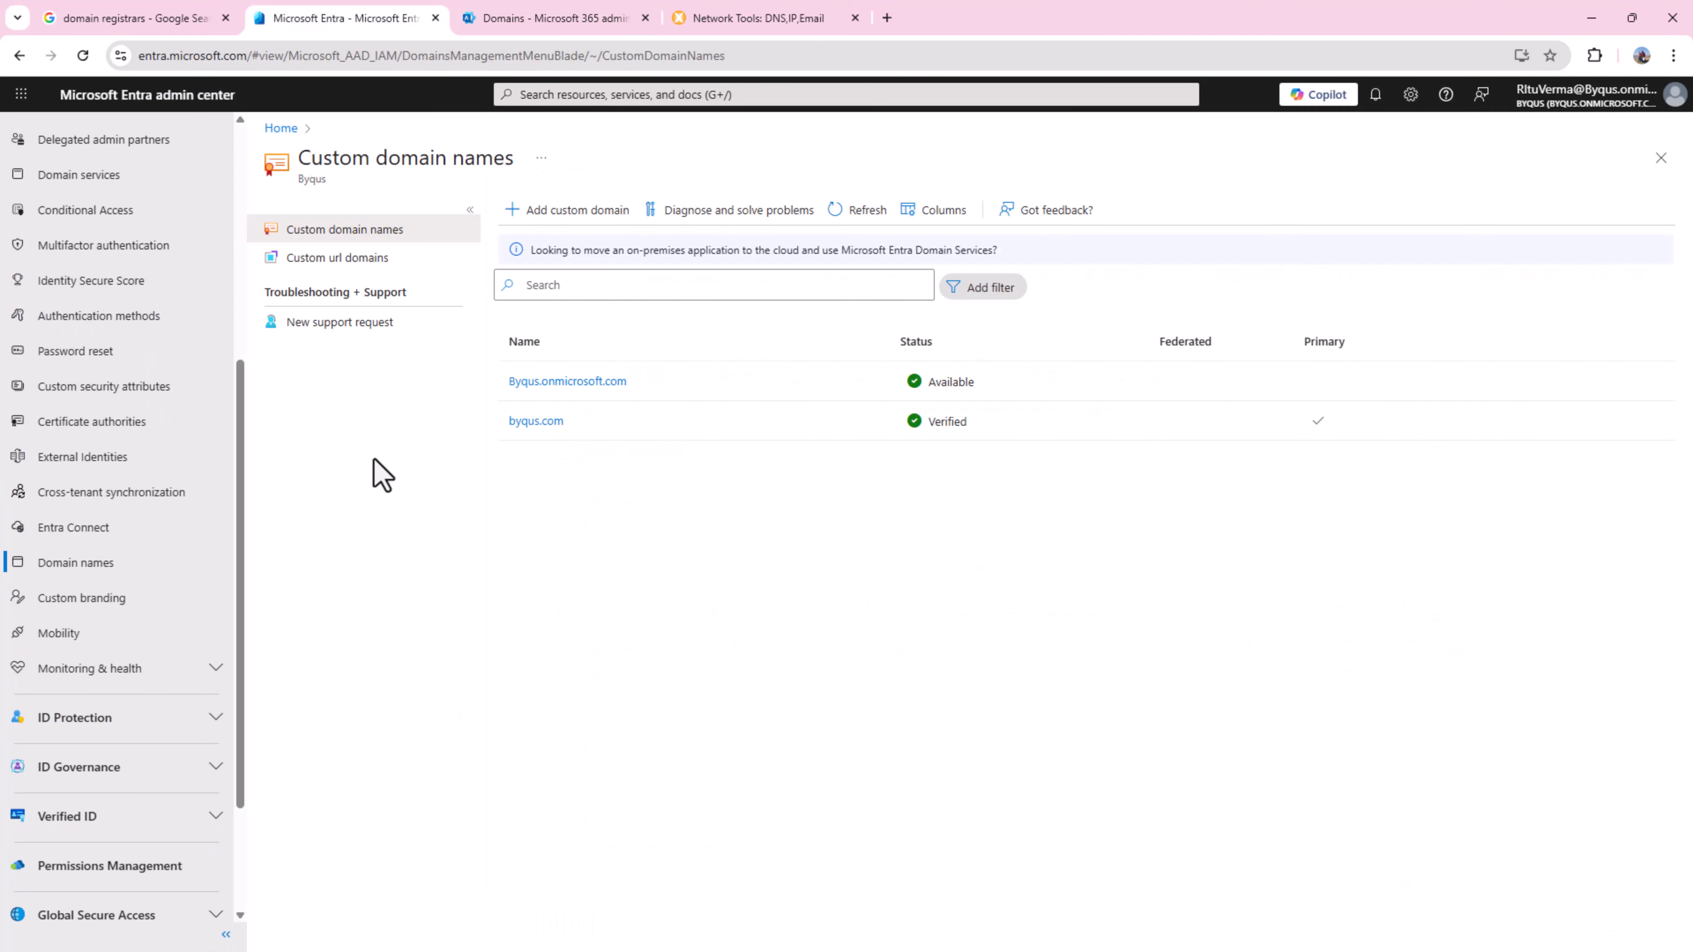
scroll(67, 700, up, 5)
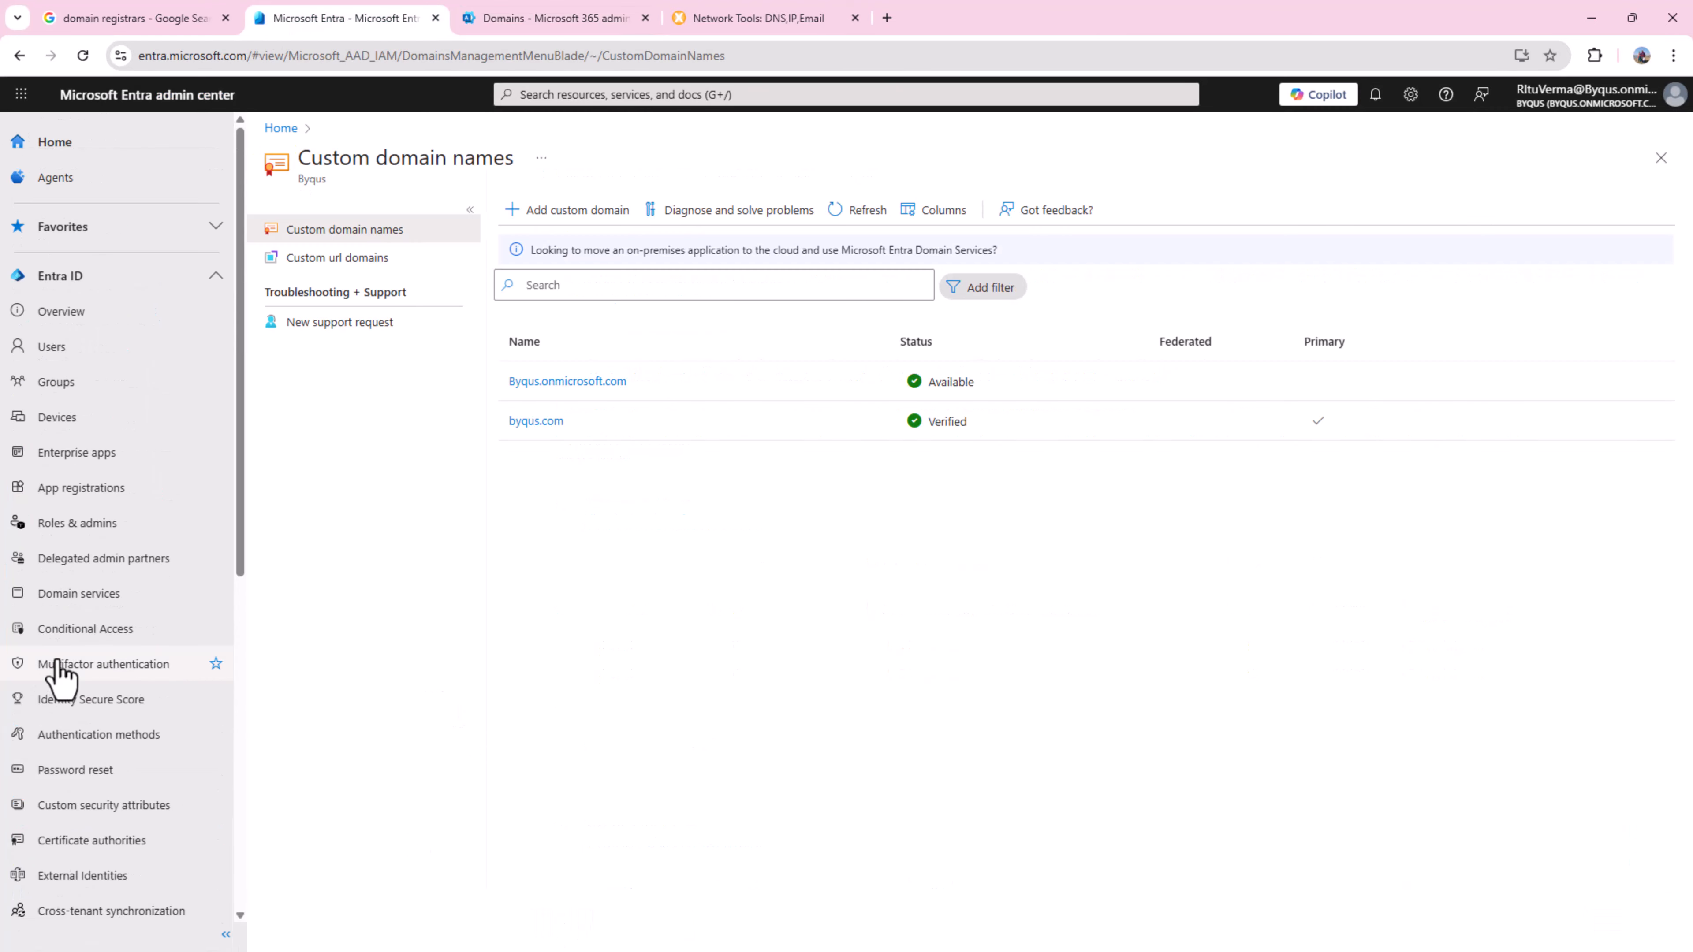
click(58, 348)
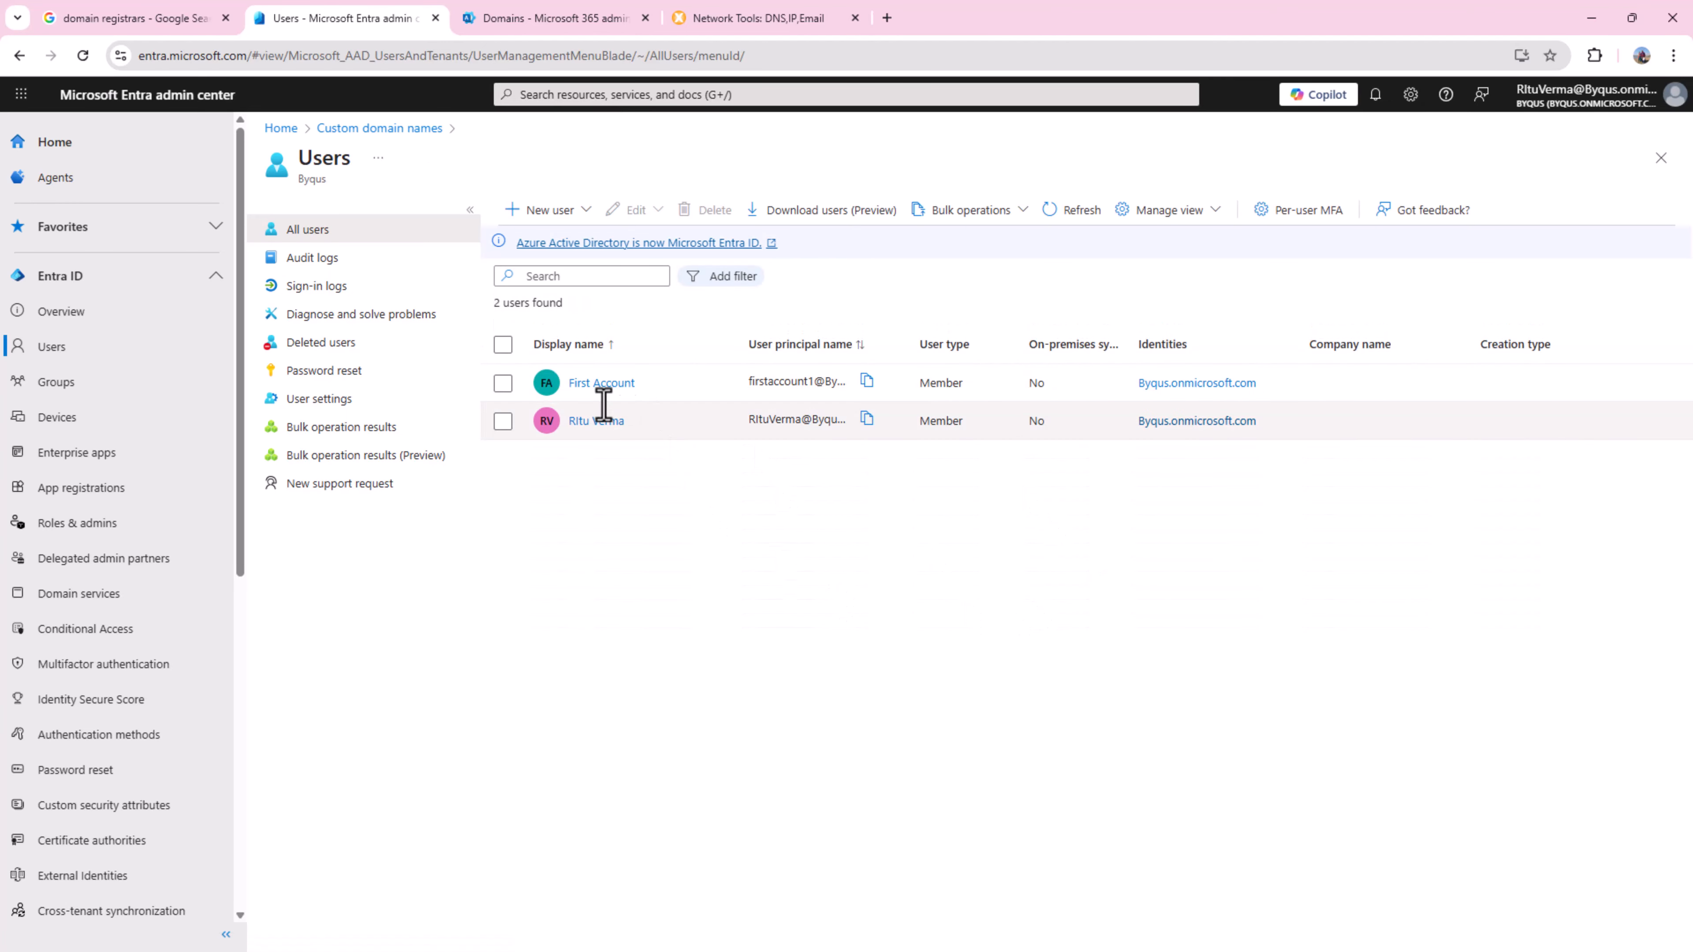
click(600, 421)
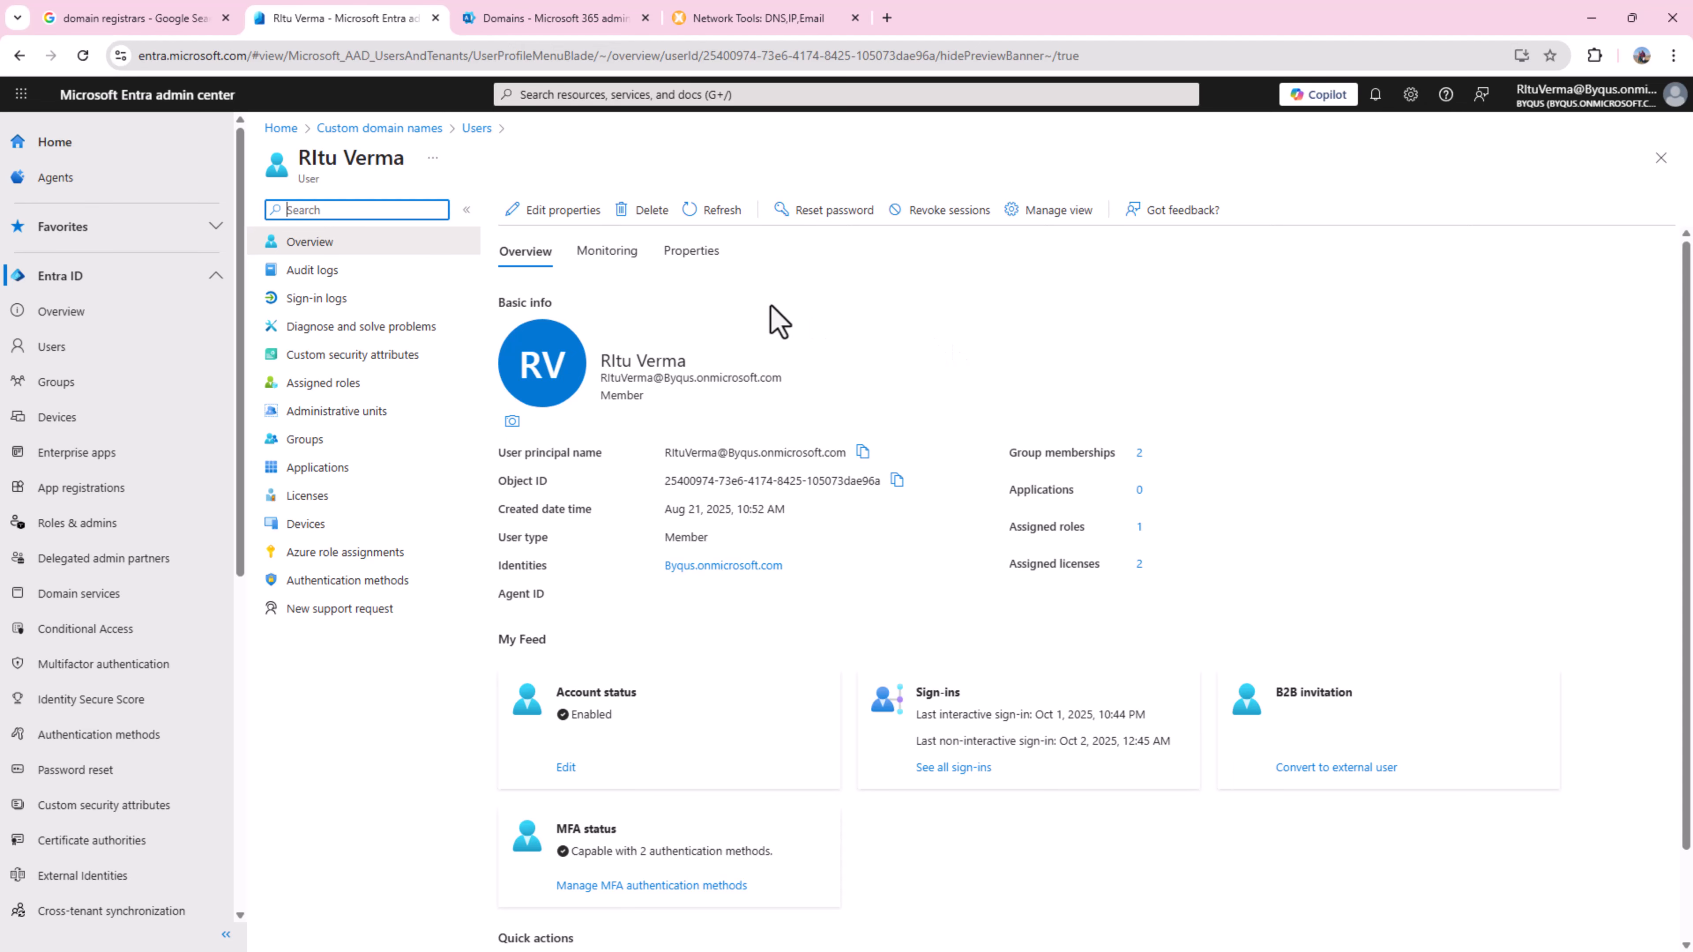
click(705, 260)
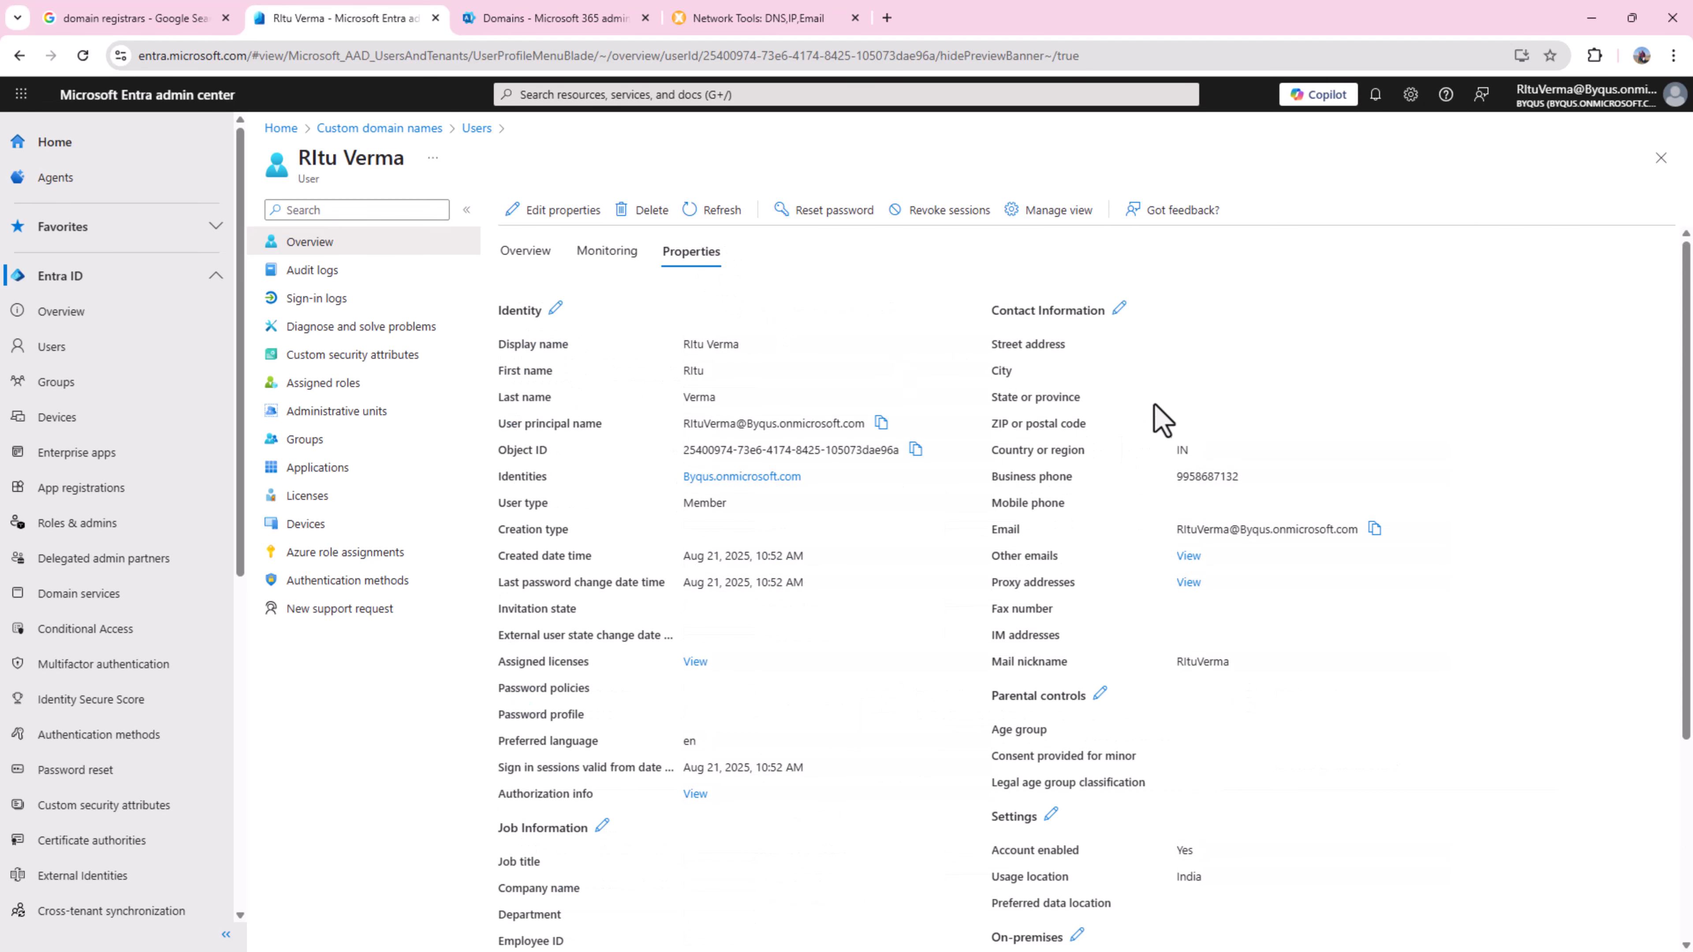
click(555, 309)
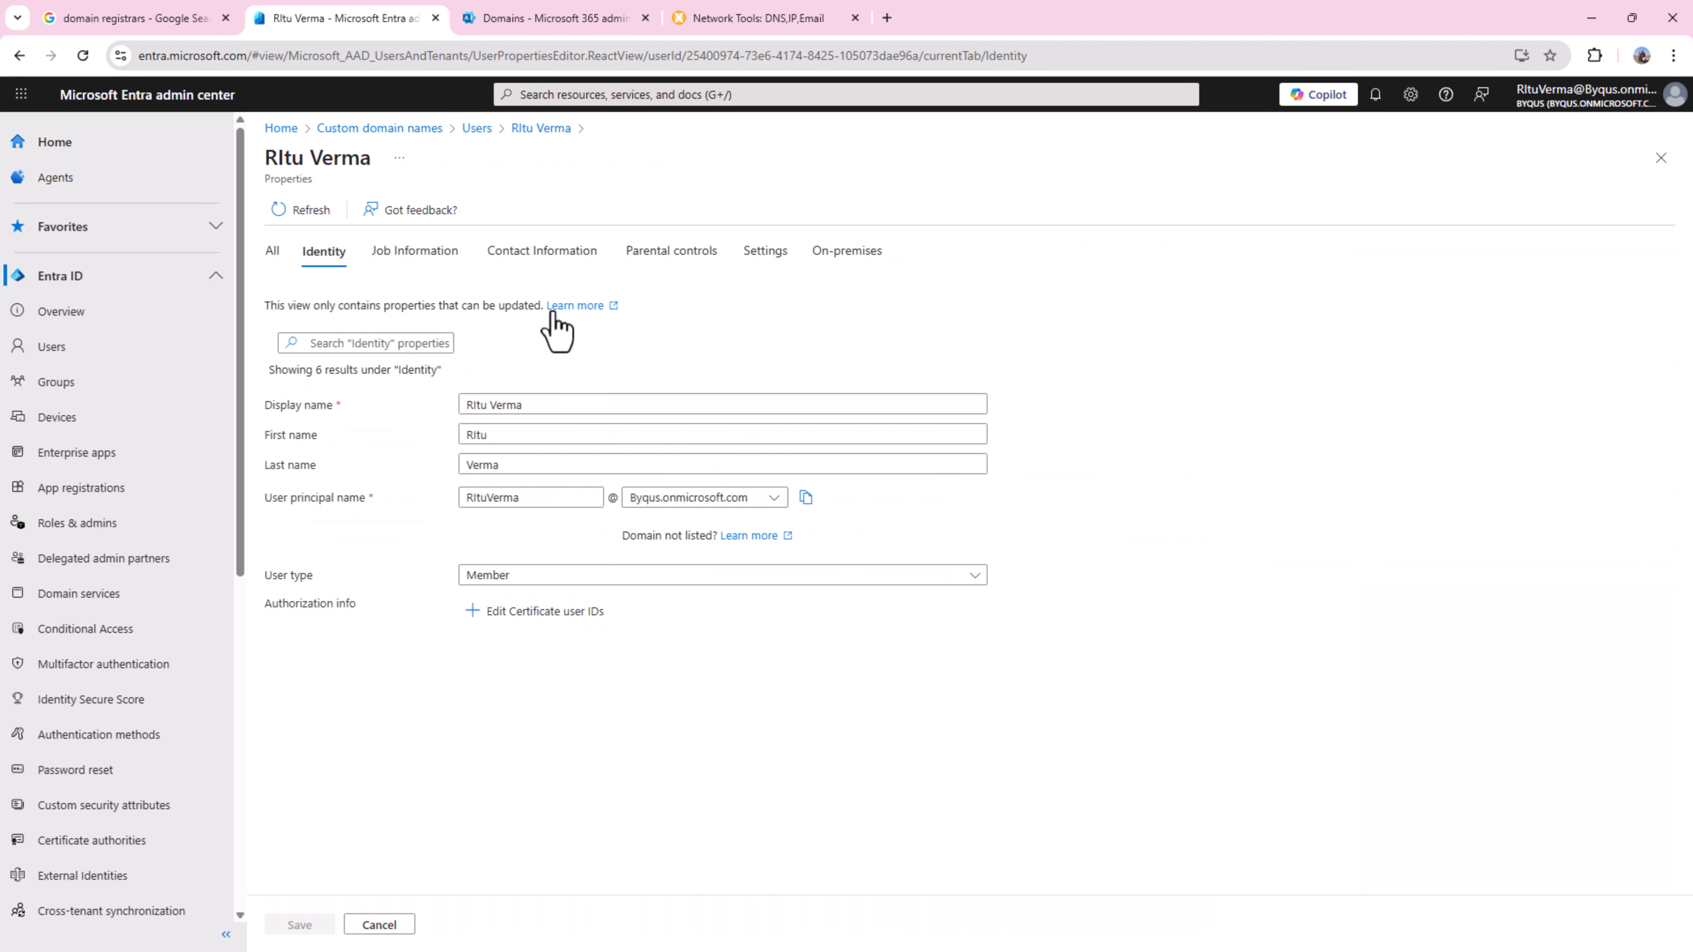
click(777, 501)
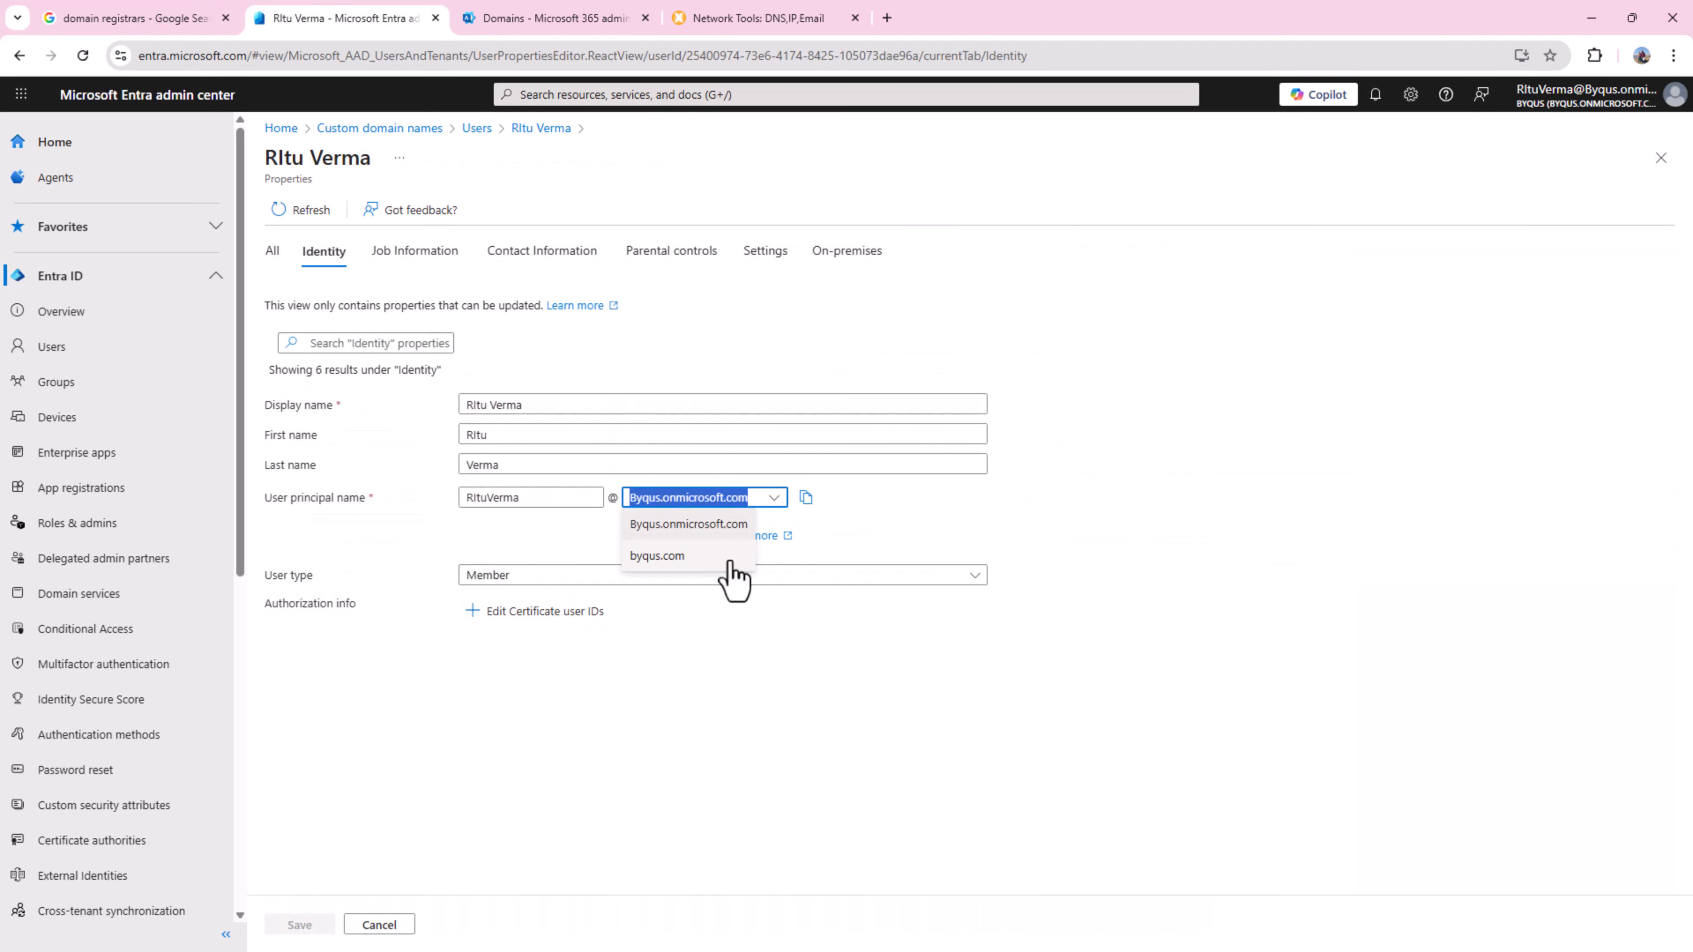
click(686, 558)
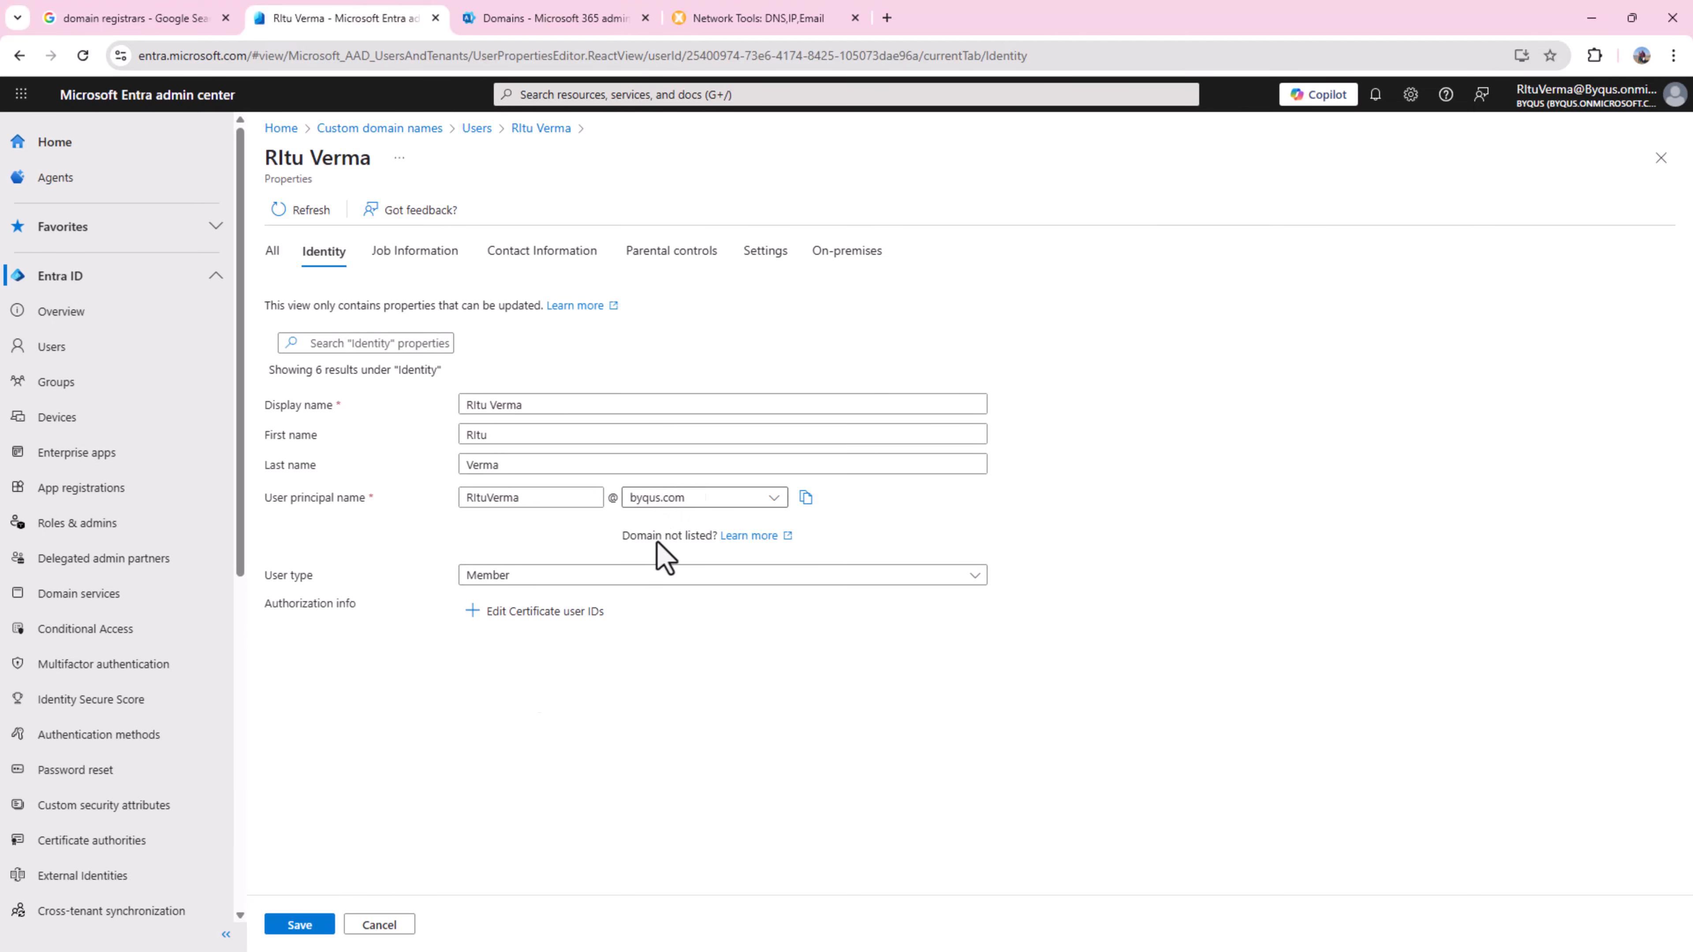
click(289, 927)
Return to the Microsoft 365 admin center and recheck the DNS records, comparing the expected and actual MX entries.
click(615, 27)
click(650, 922)
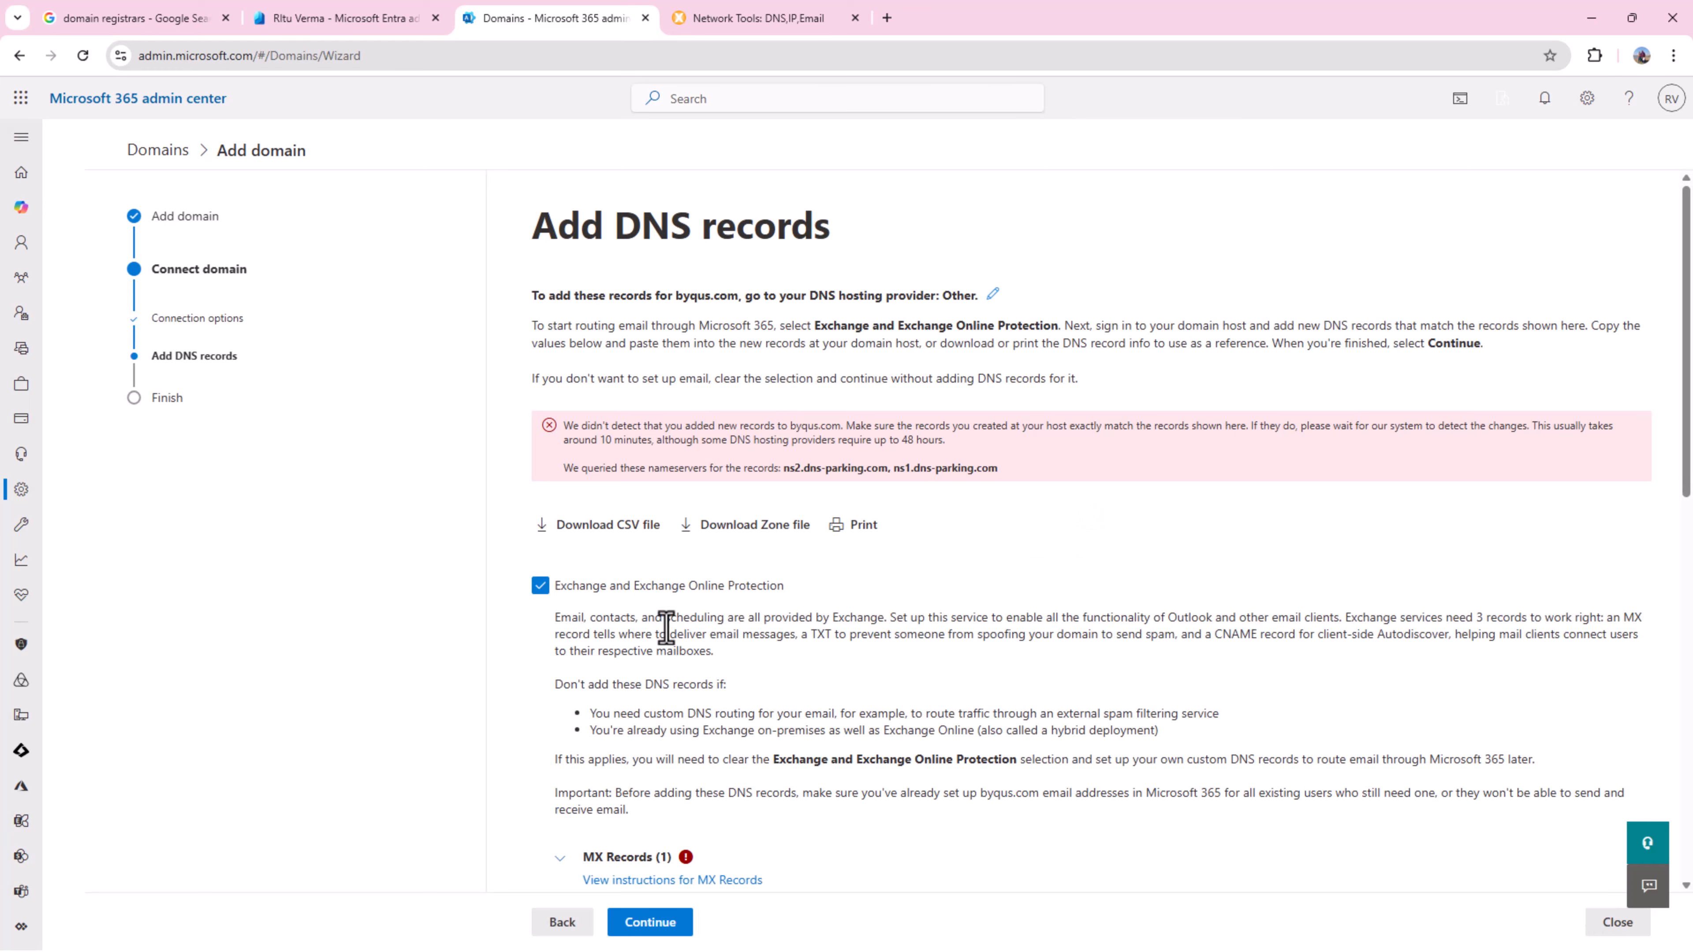
scroll(941, 524, down, 5)
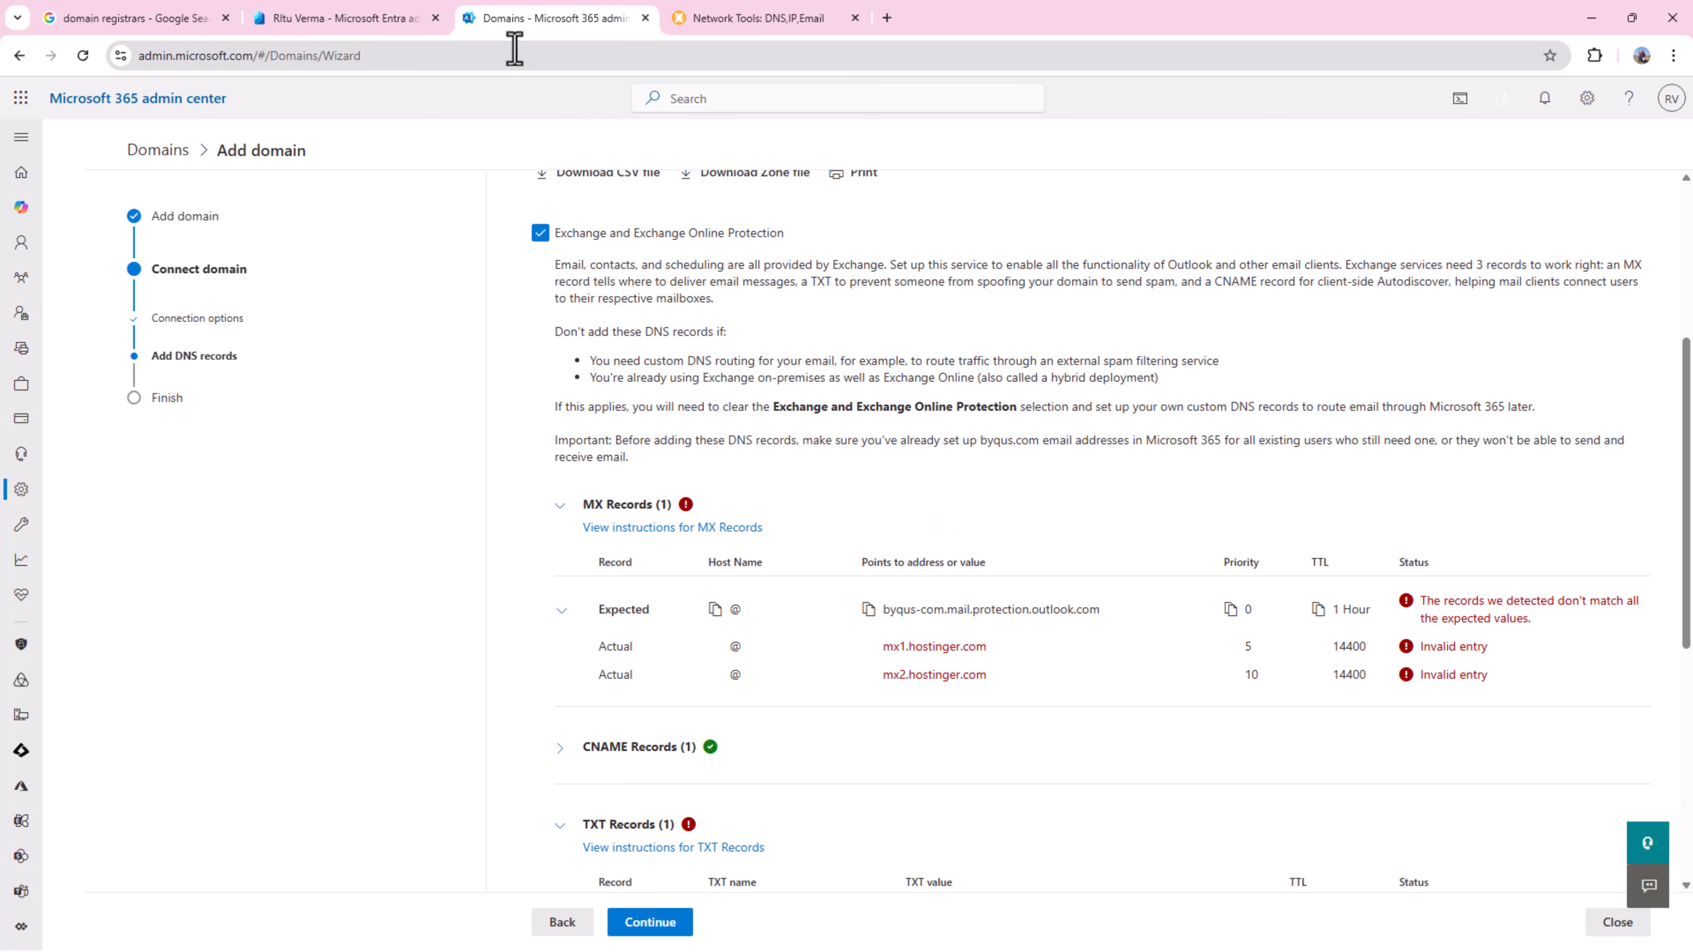
Compare the administrator's principal name domain in Entra with the MX and TXT record results in the Microsoft 365 admin center.
click(324, 20)
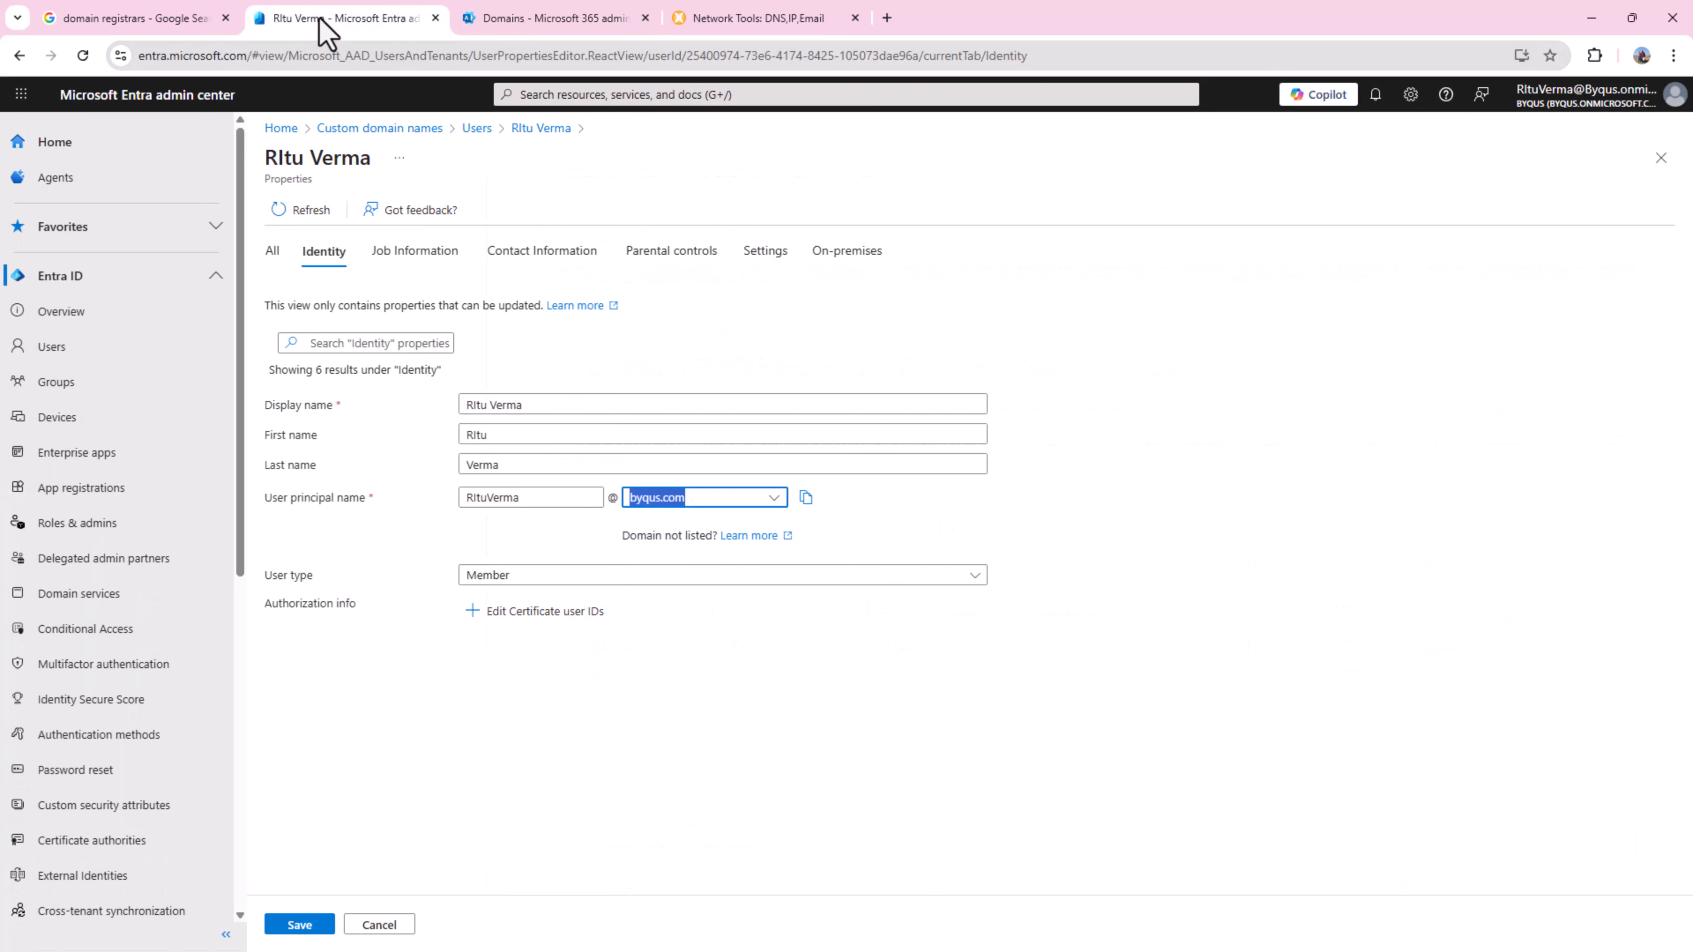
click(595, 20)
scroll(1064, 447, down, 1)
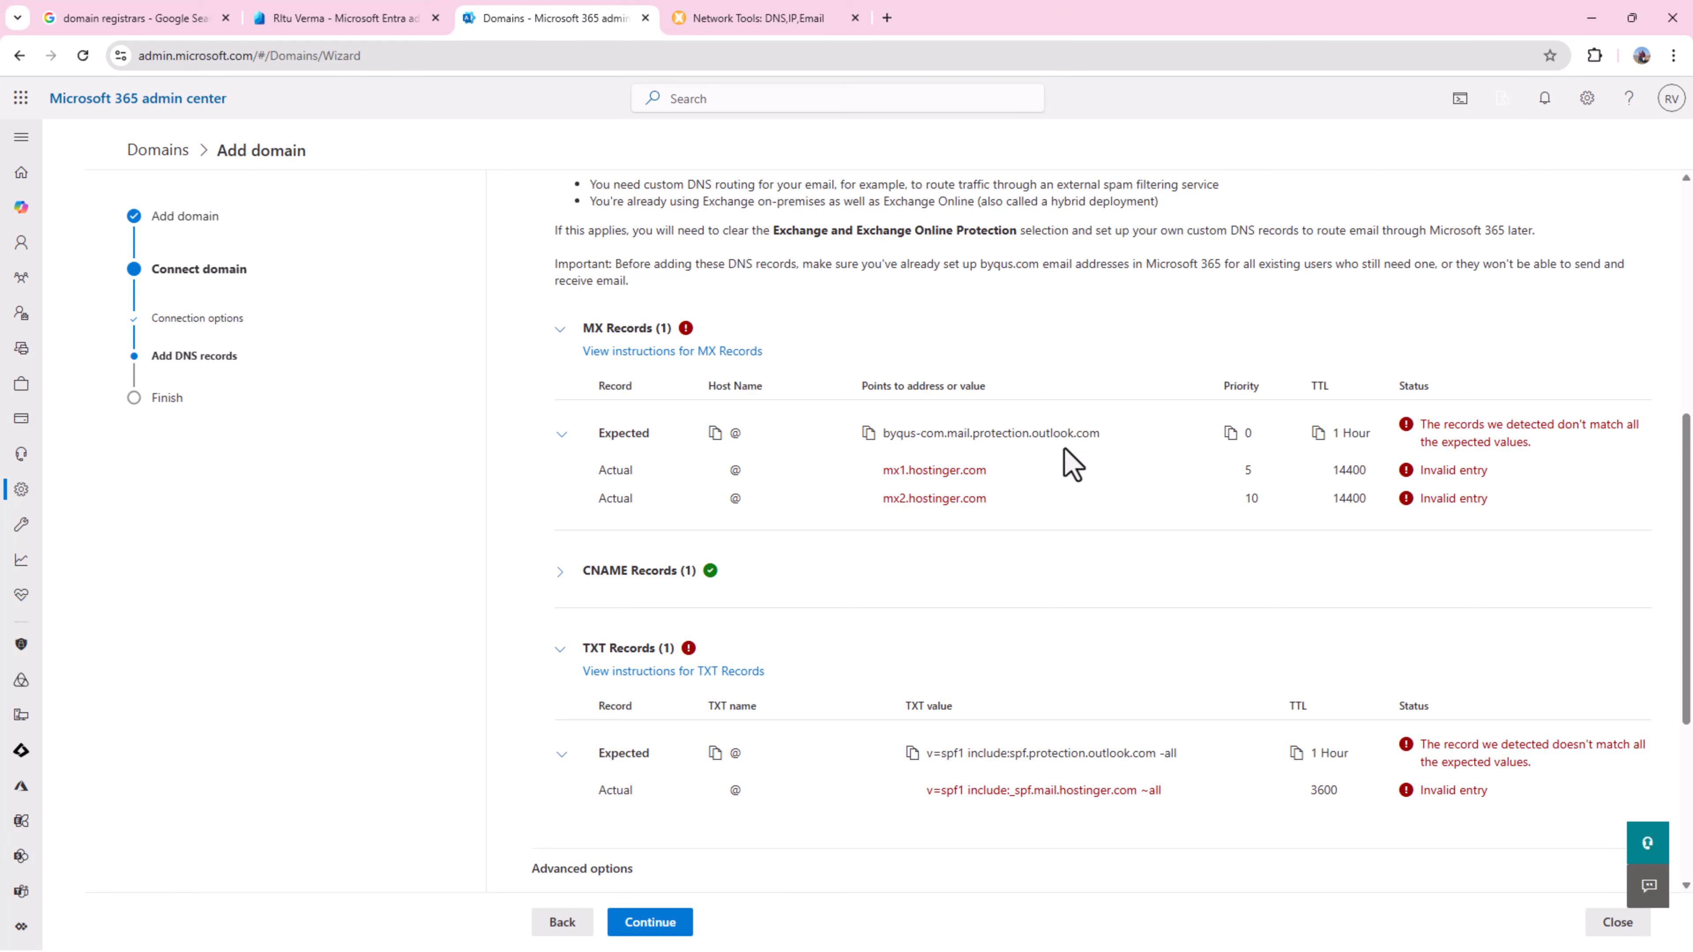
click(336, 18)
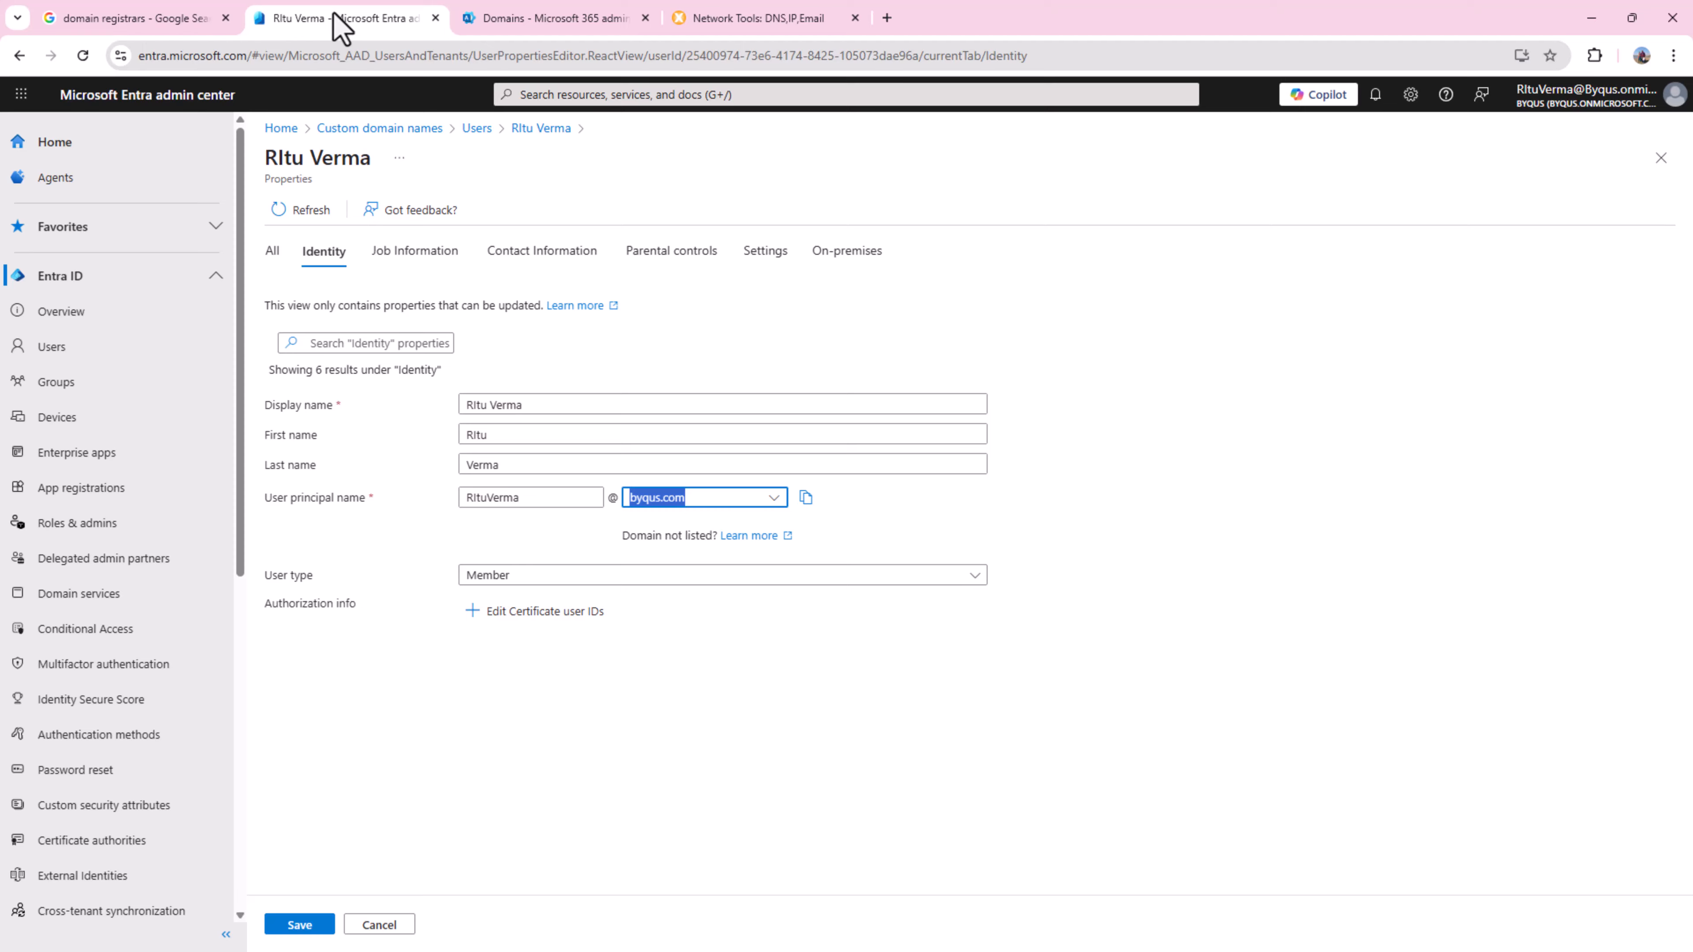
Run the byqus.com DNS record check again in the Microsoft 365 admin center and examine the MX and TXT entries.
click(560, 19)
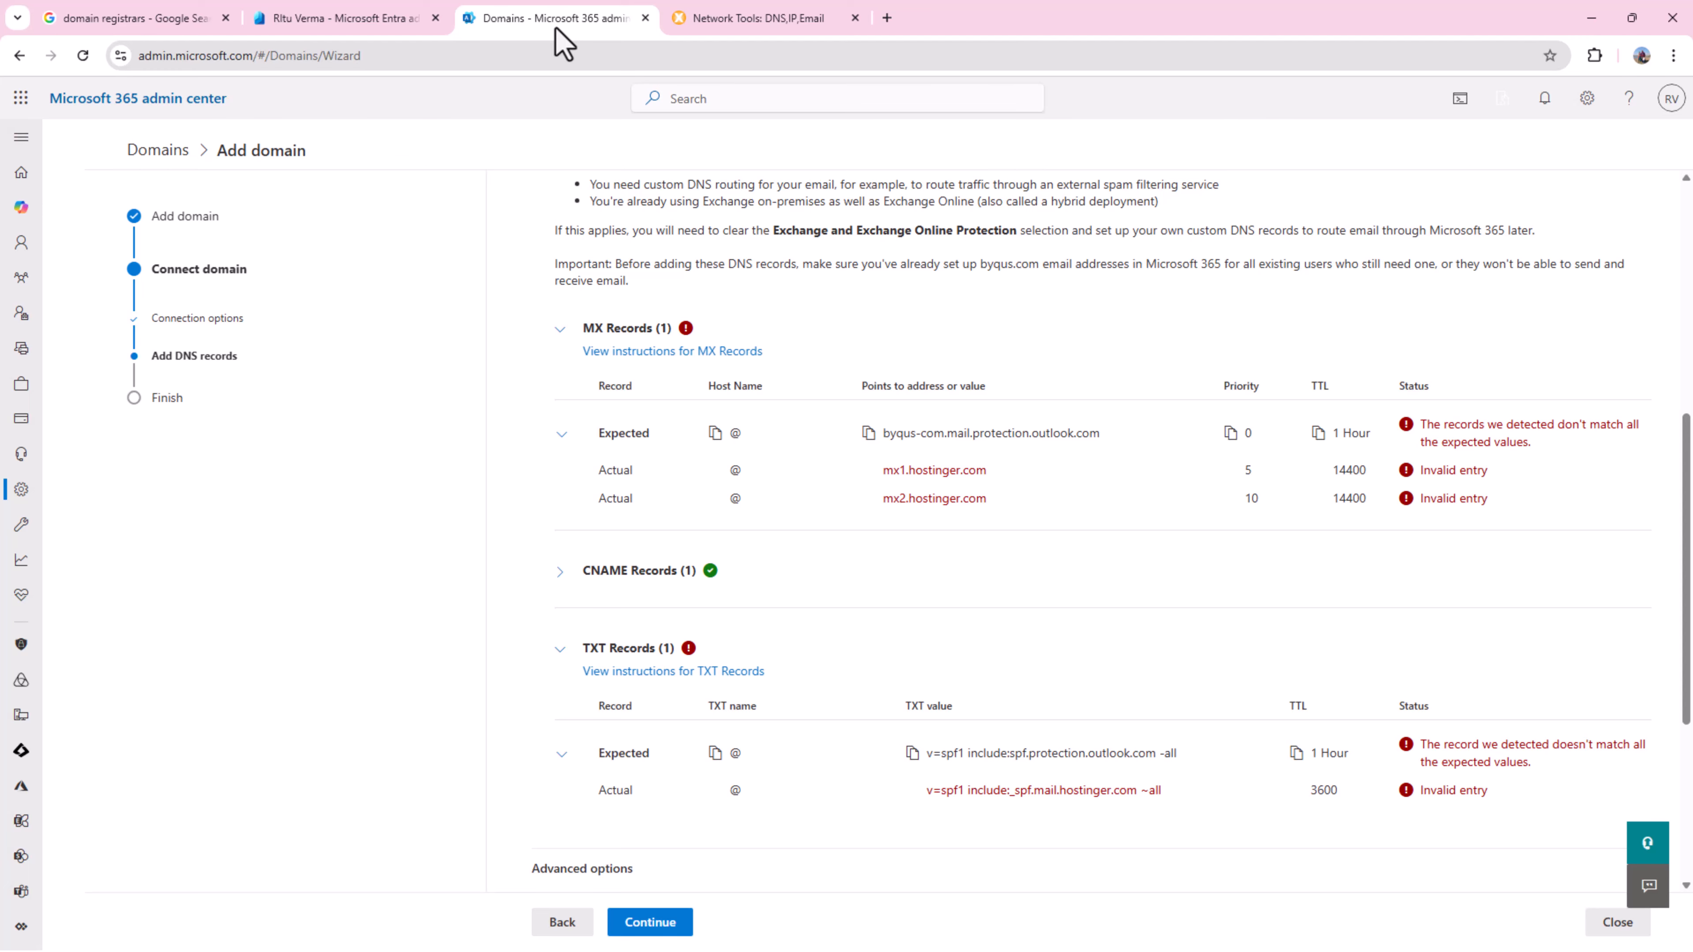
click(676, 924)
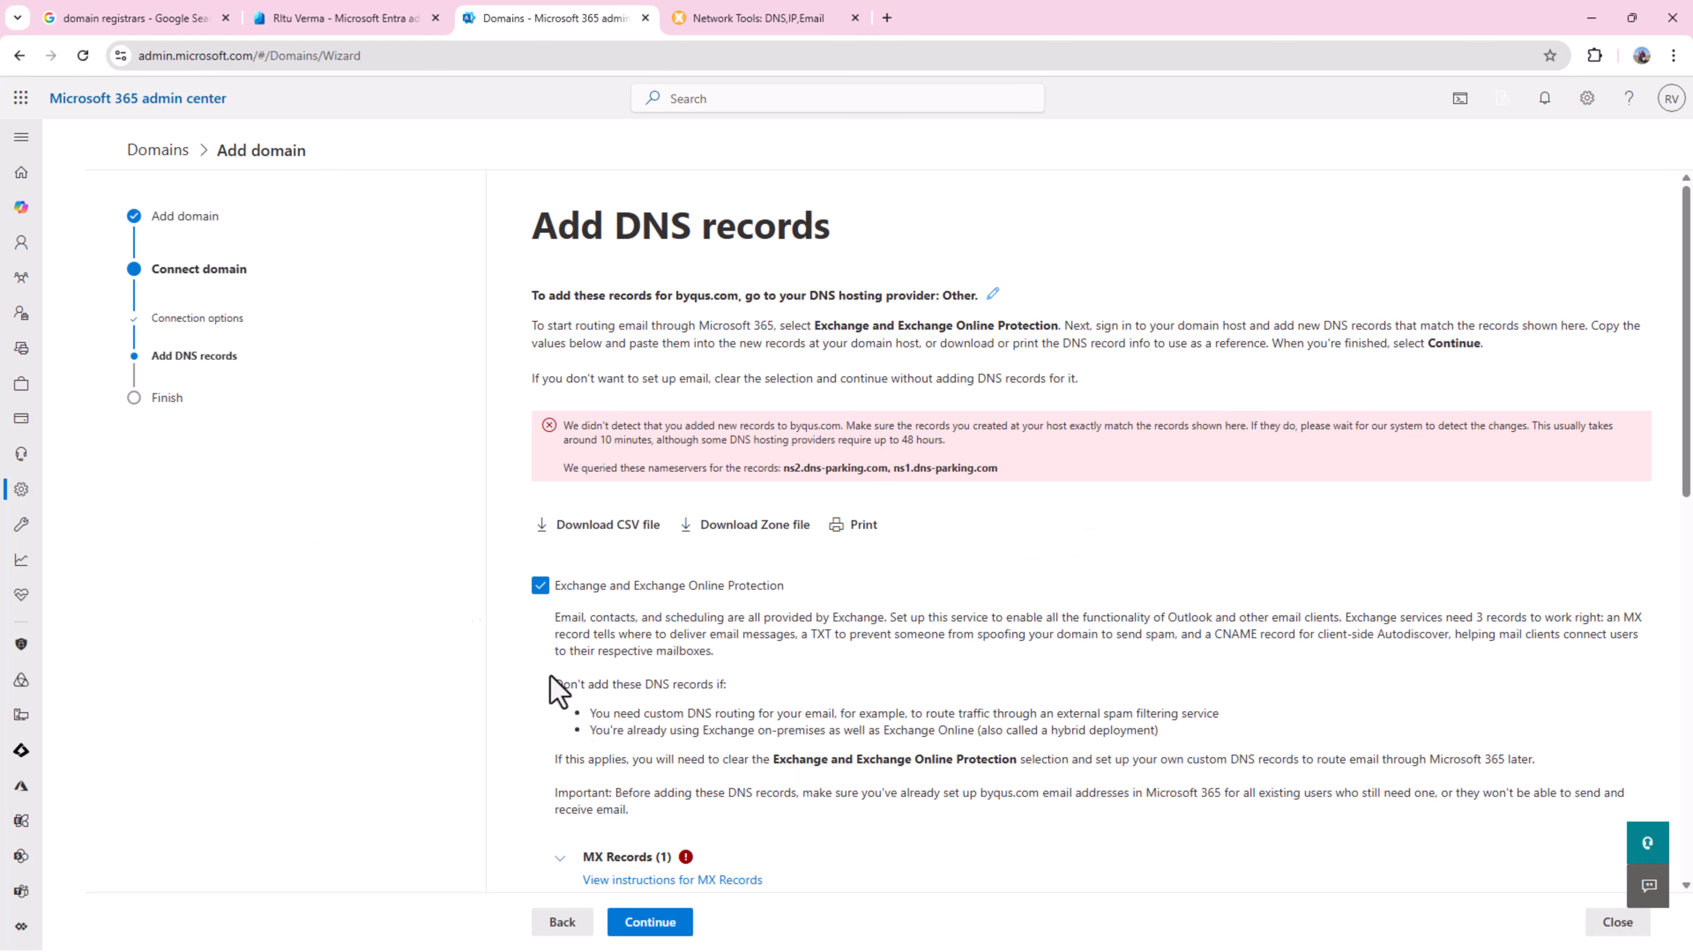
scroll(862, 718, down, 5)
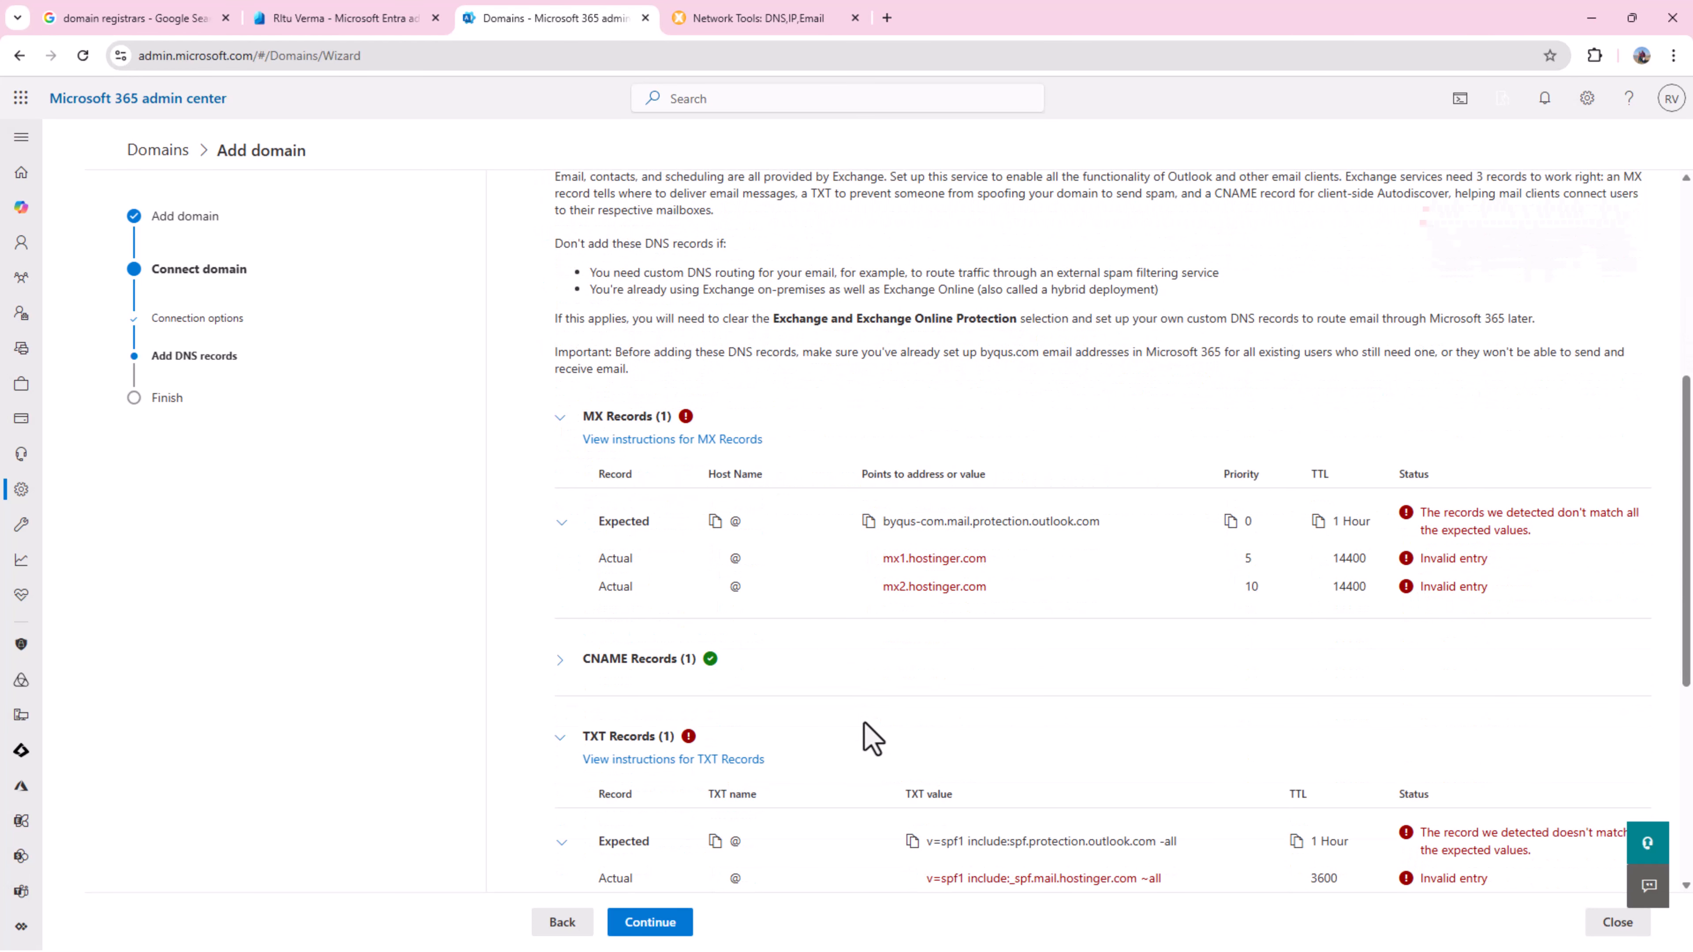
scroll(866, 737, down, 1)
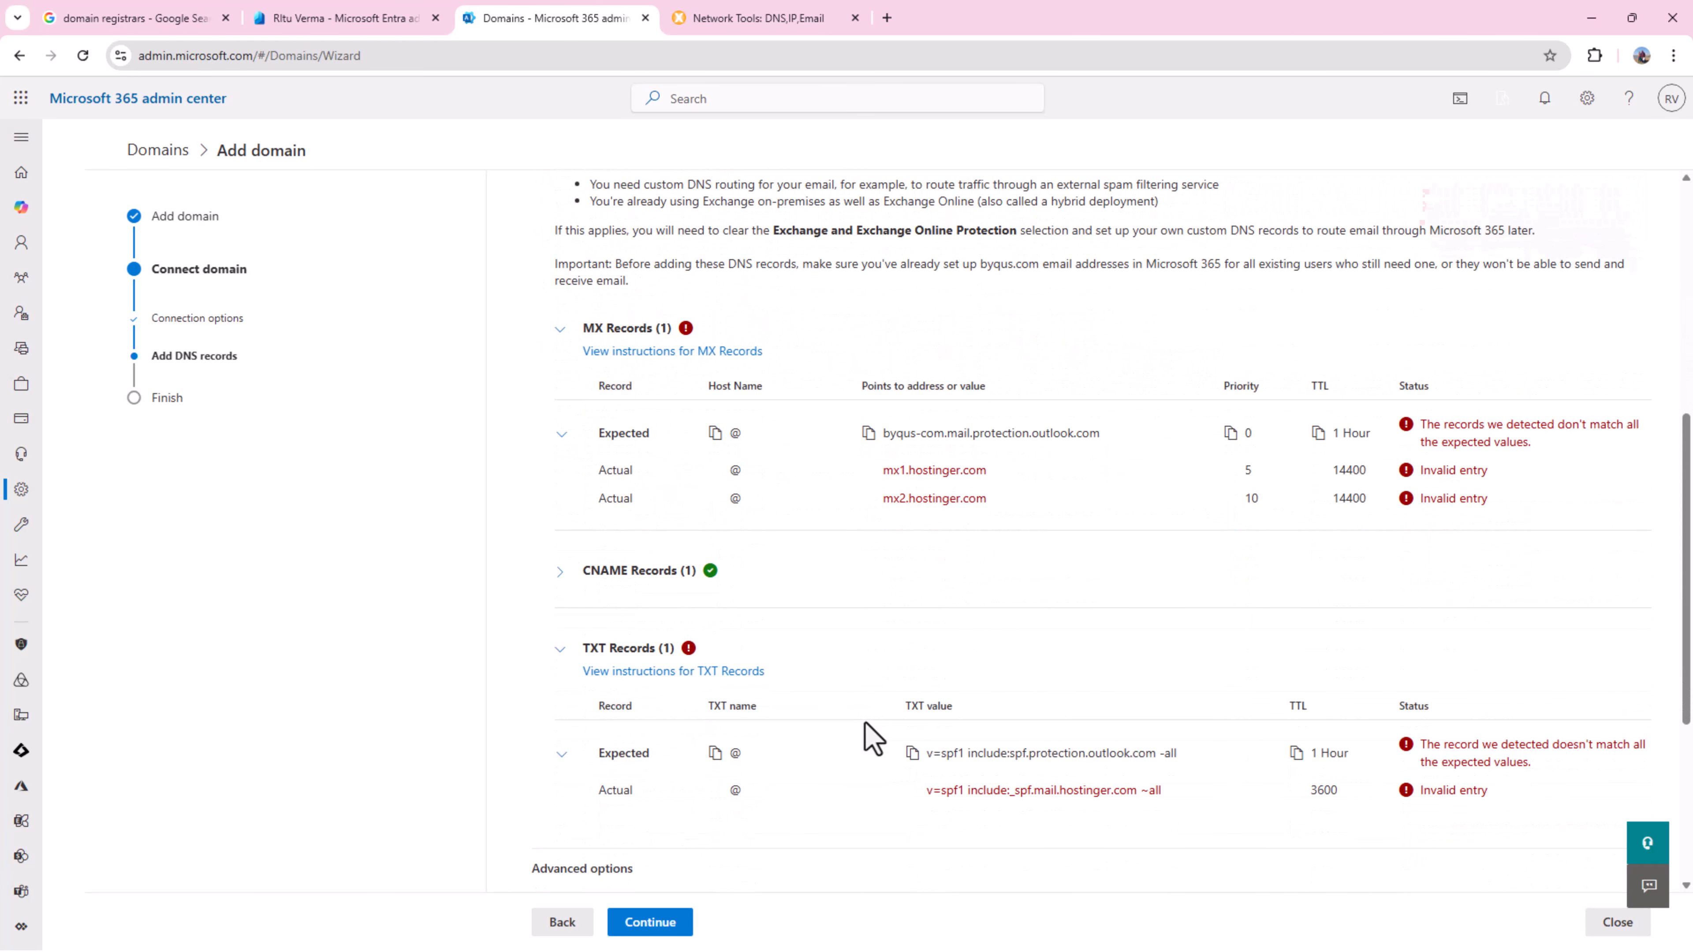
Resume the incomplete byqus.com setup from the domain list, run the DNS record check again and review the record results.
scroll(863, 707, down, 2)
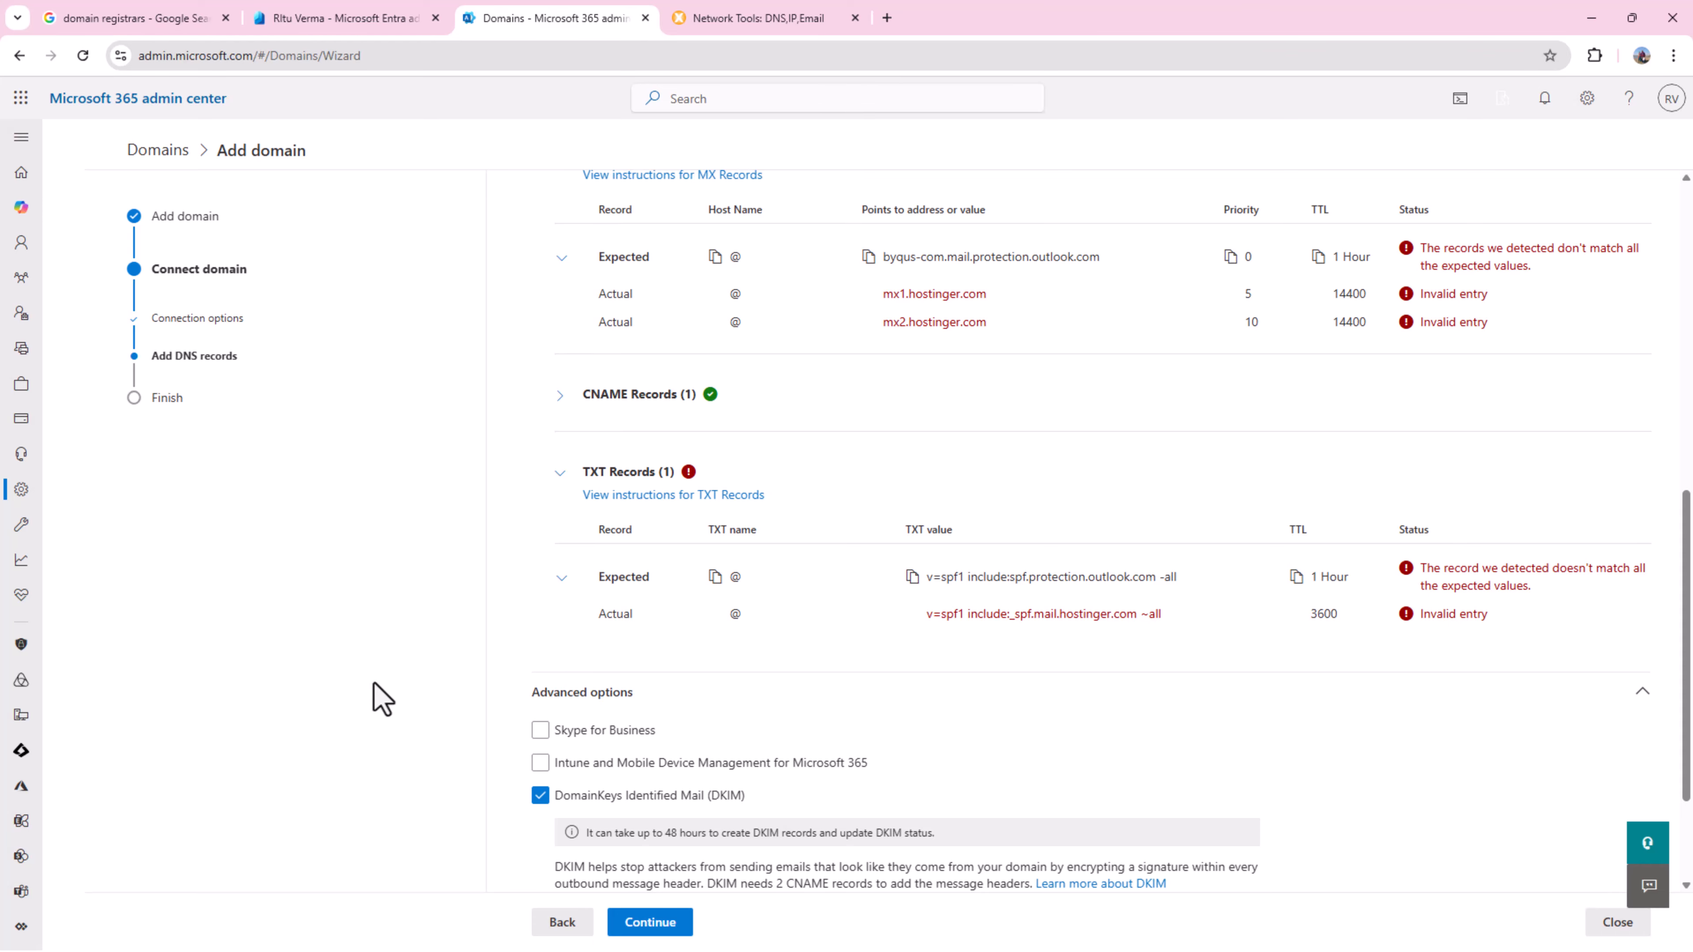
click(649, 924)
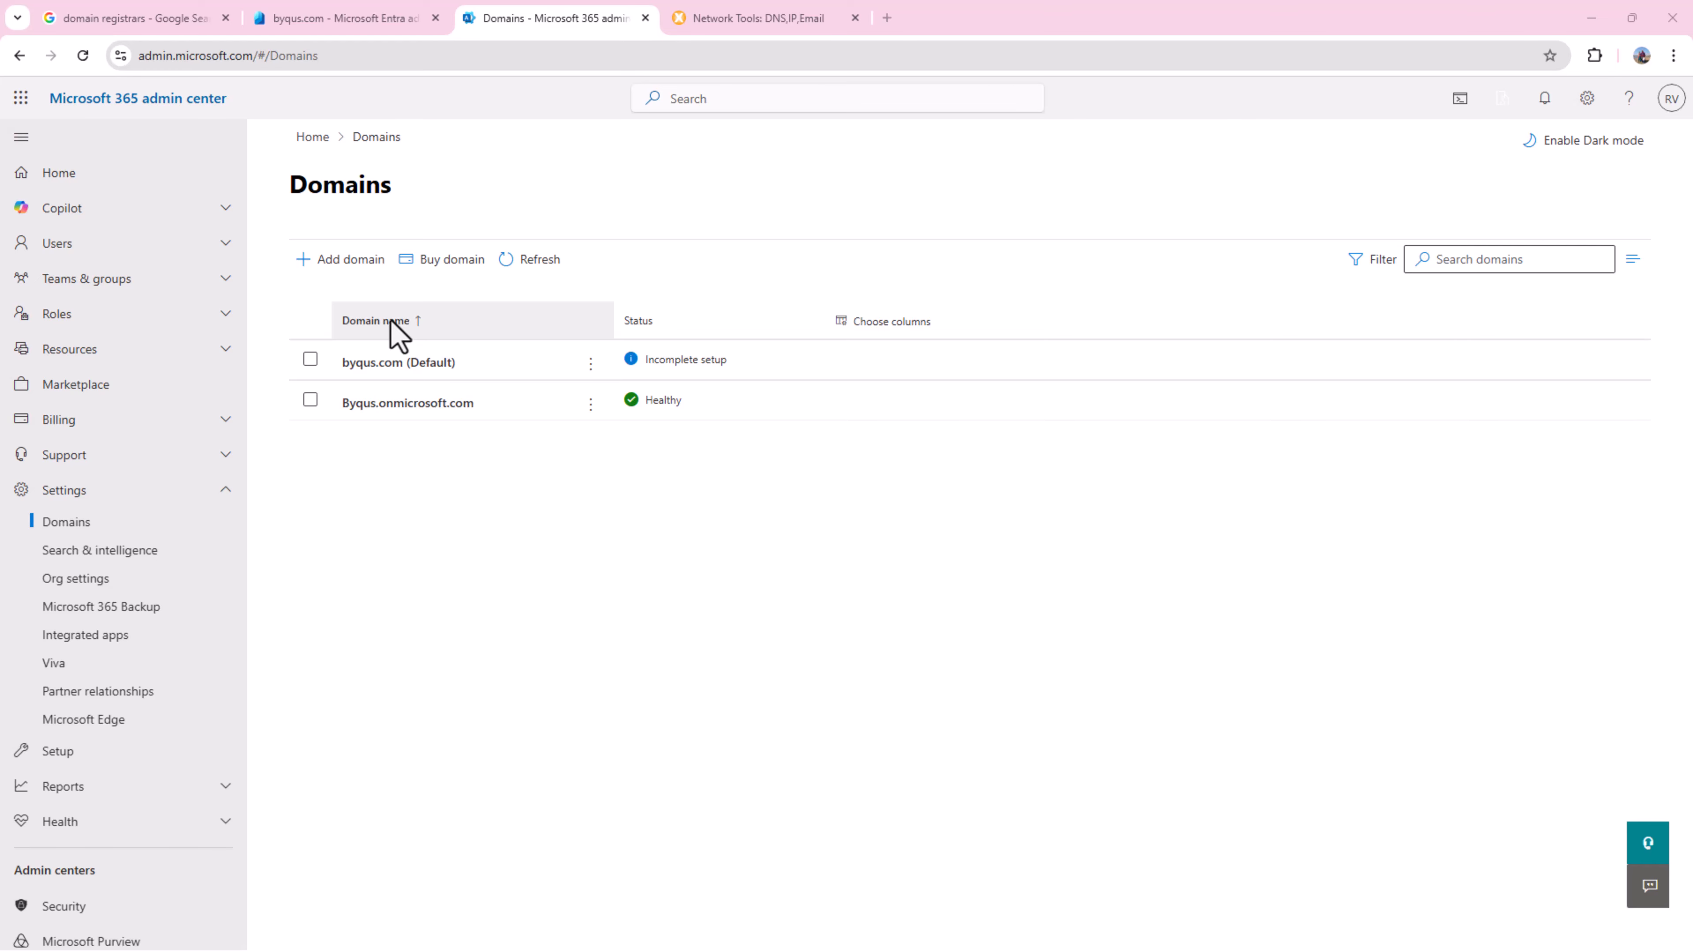
click(363, 362)
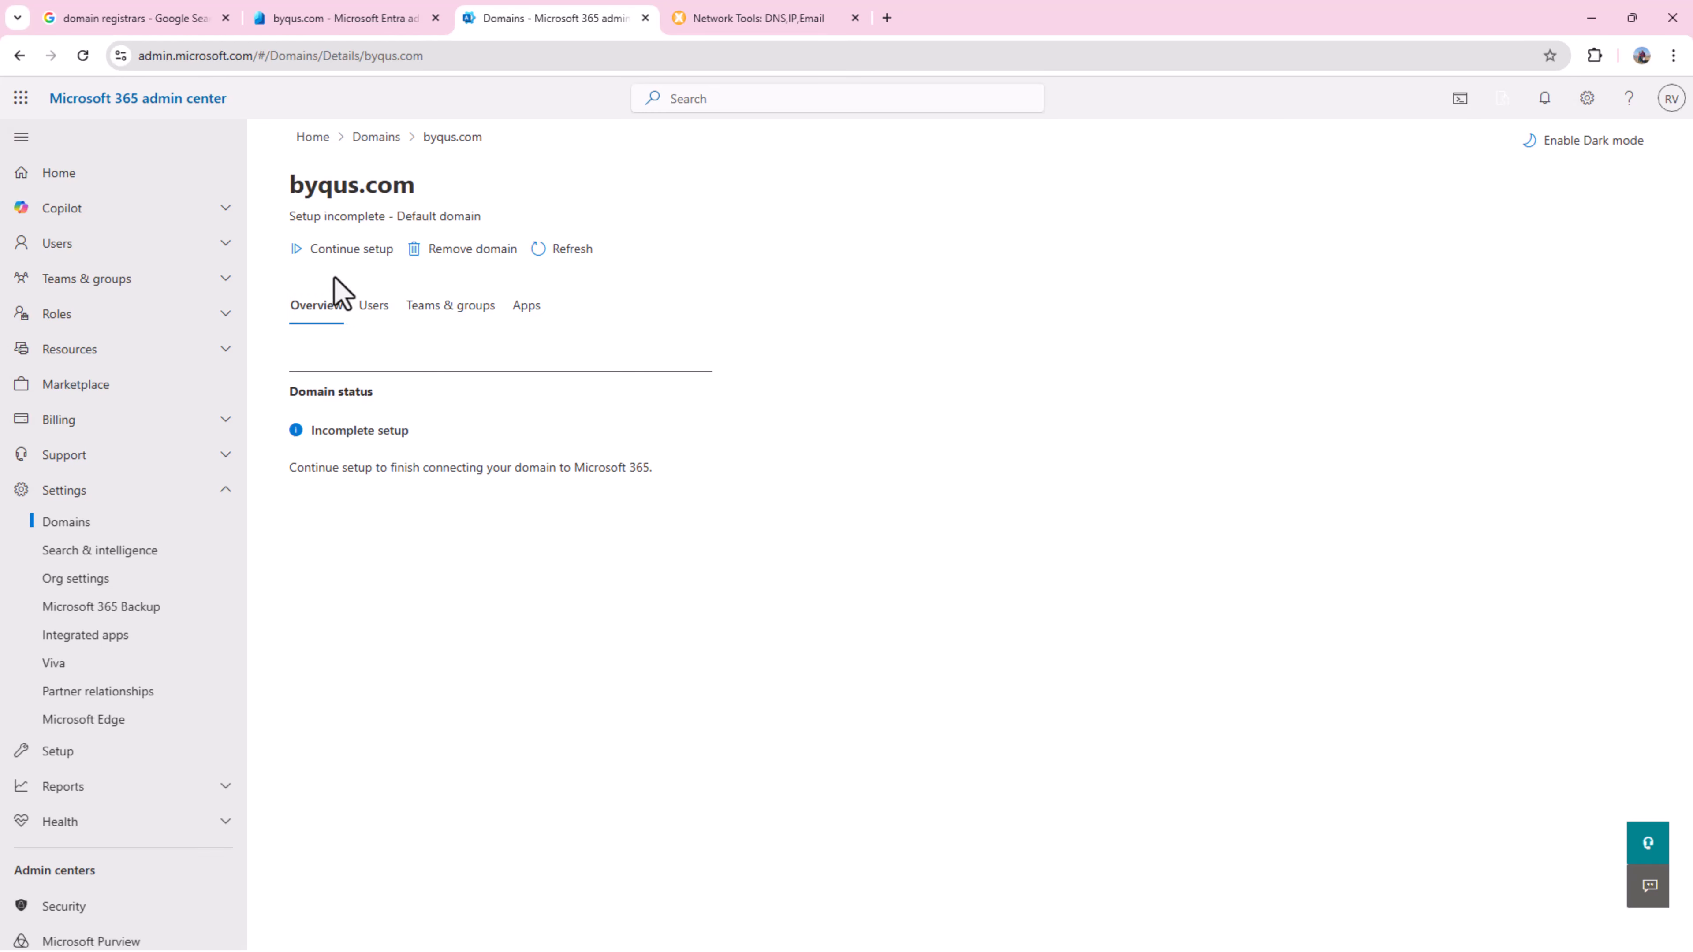
click(339, 253)
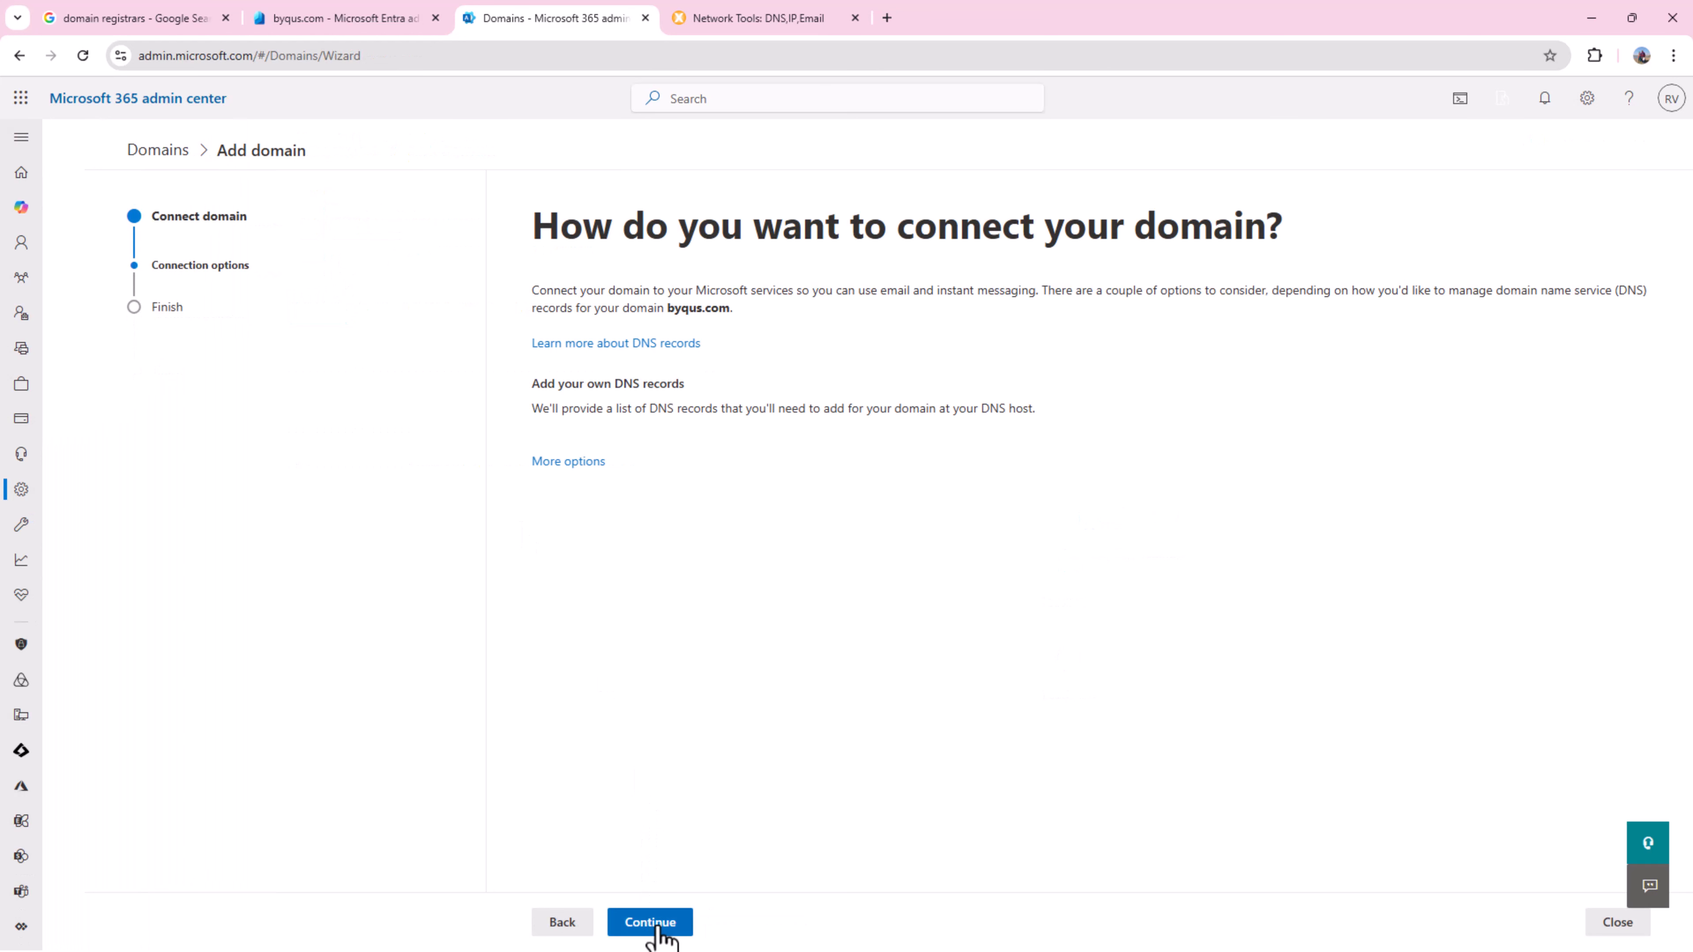
click(653, 928)
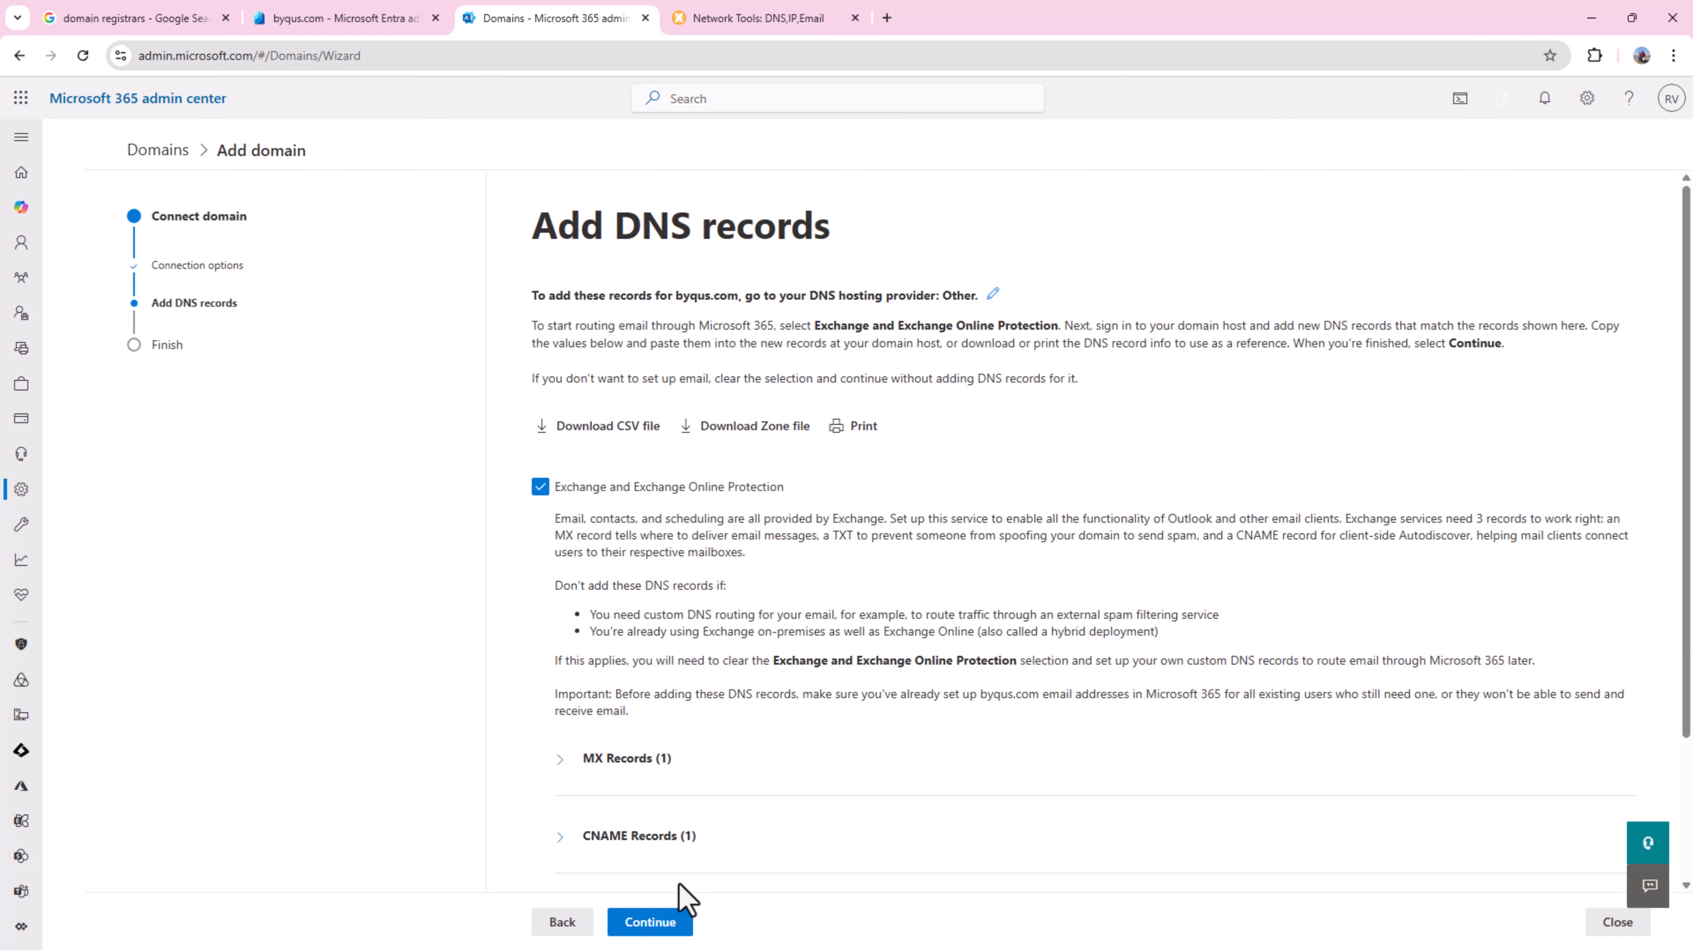
scroll(660, 928, down, 4)
click(656, 924)
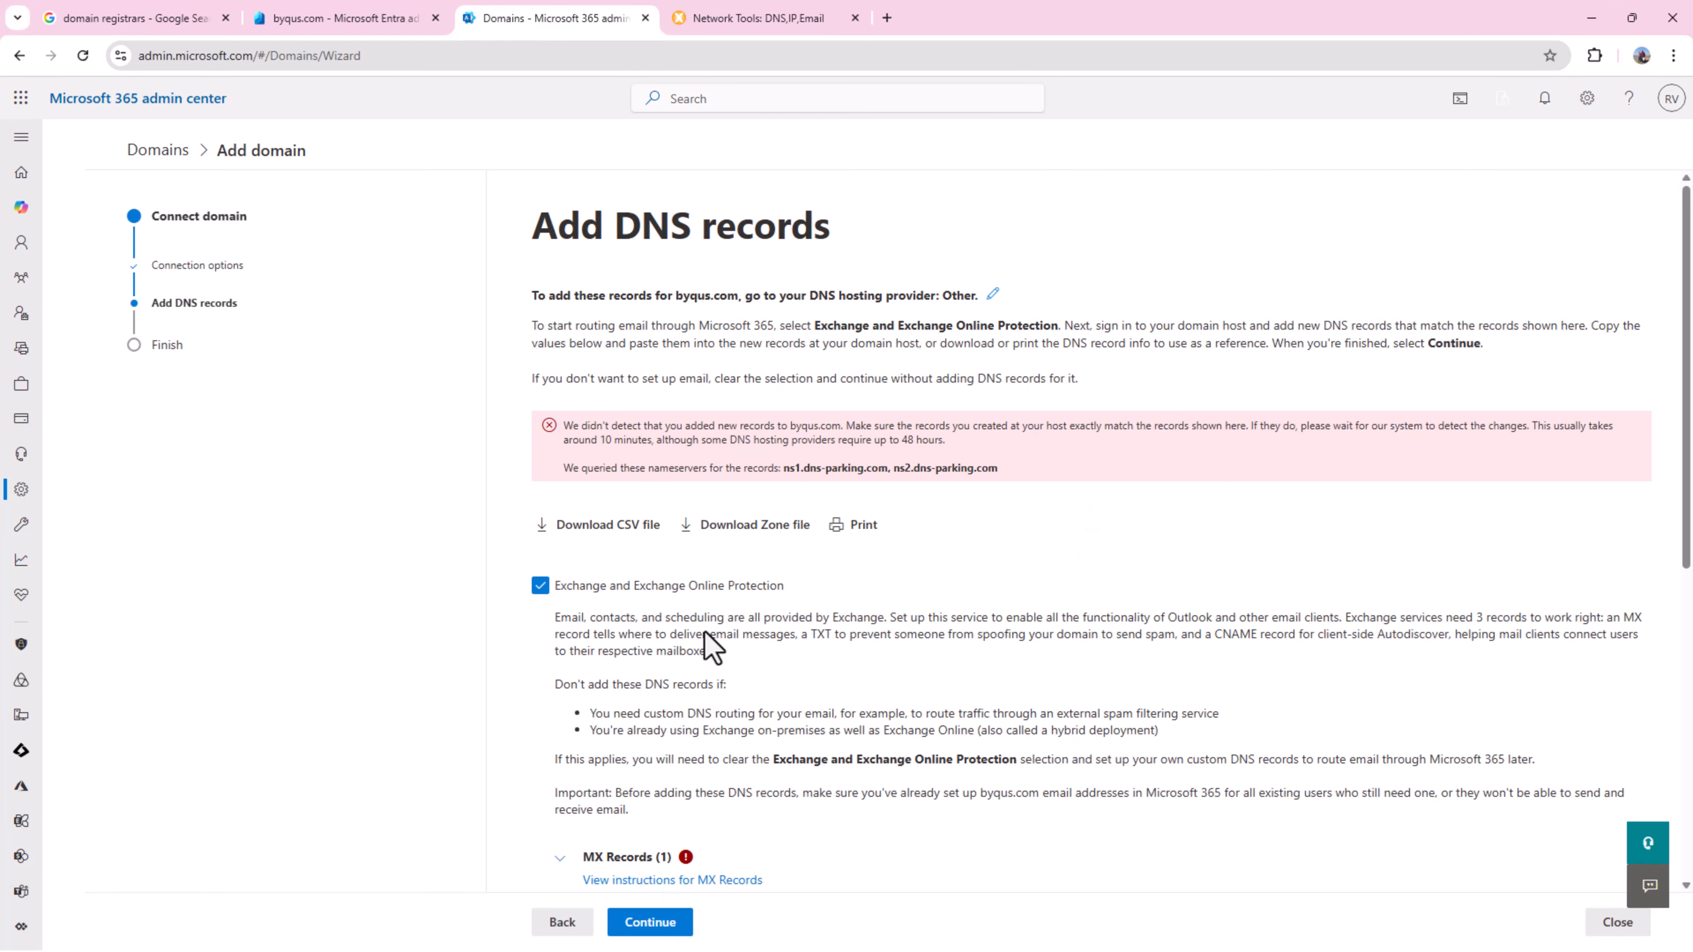
scroll(708, 647, down, 5)
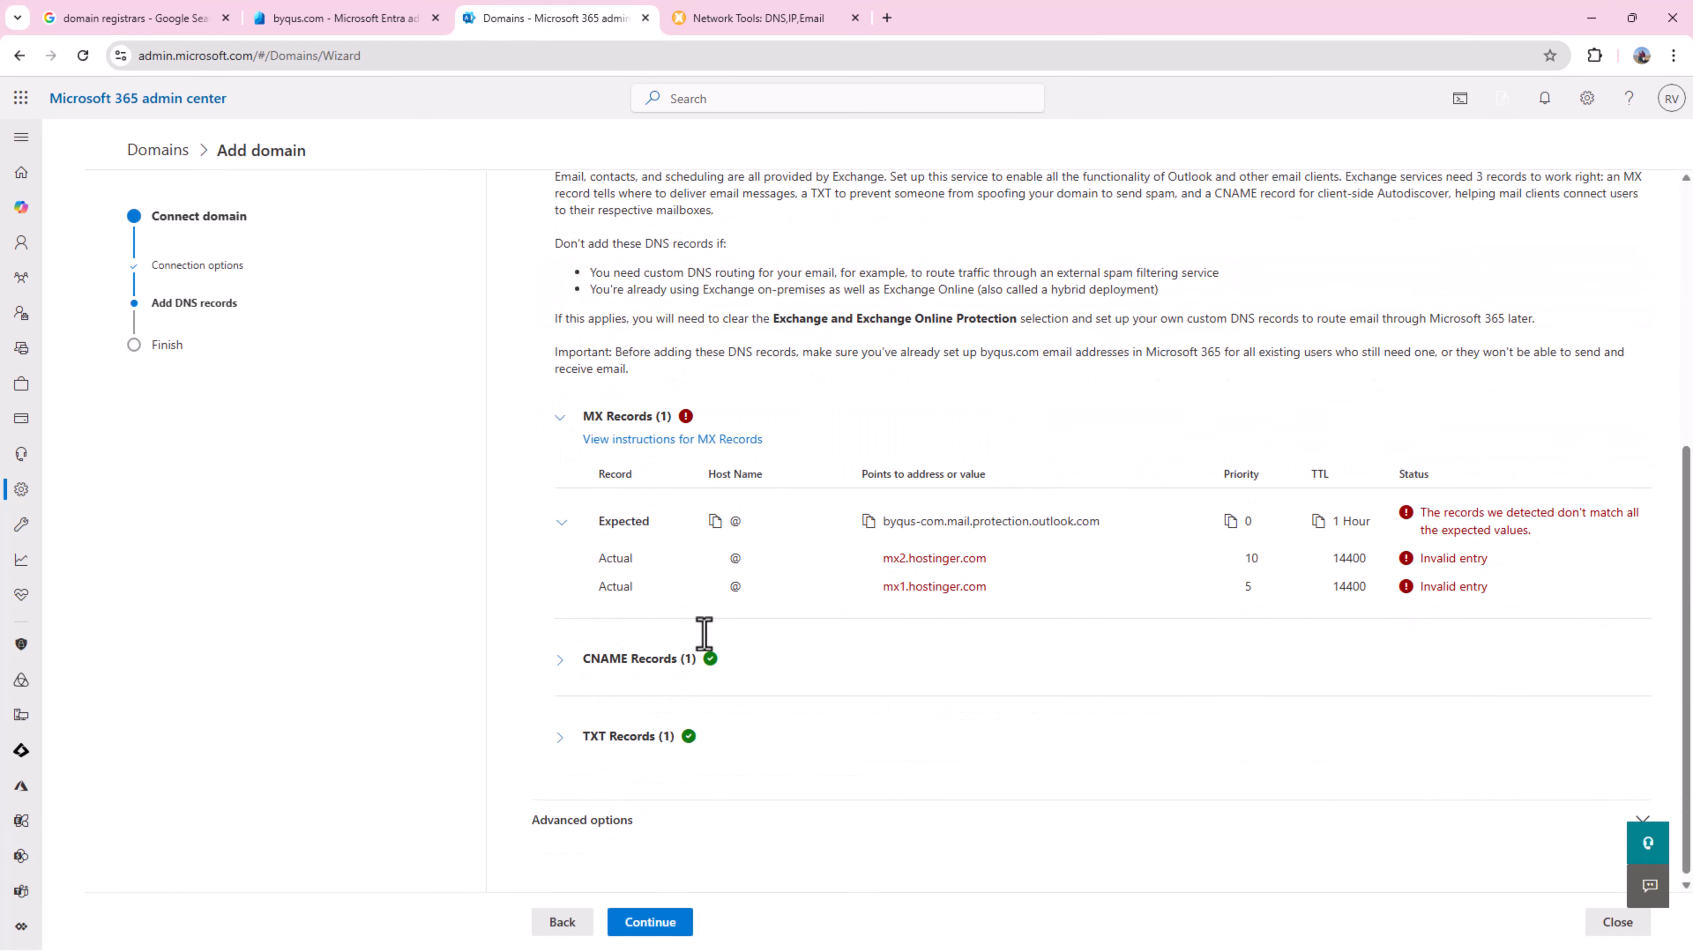
Repeat the byqus.com DNS record check in the domain setup wizard and look over the MX records section.
click(669, 928)
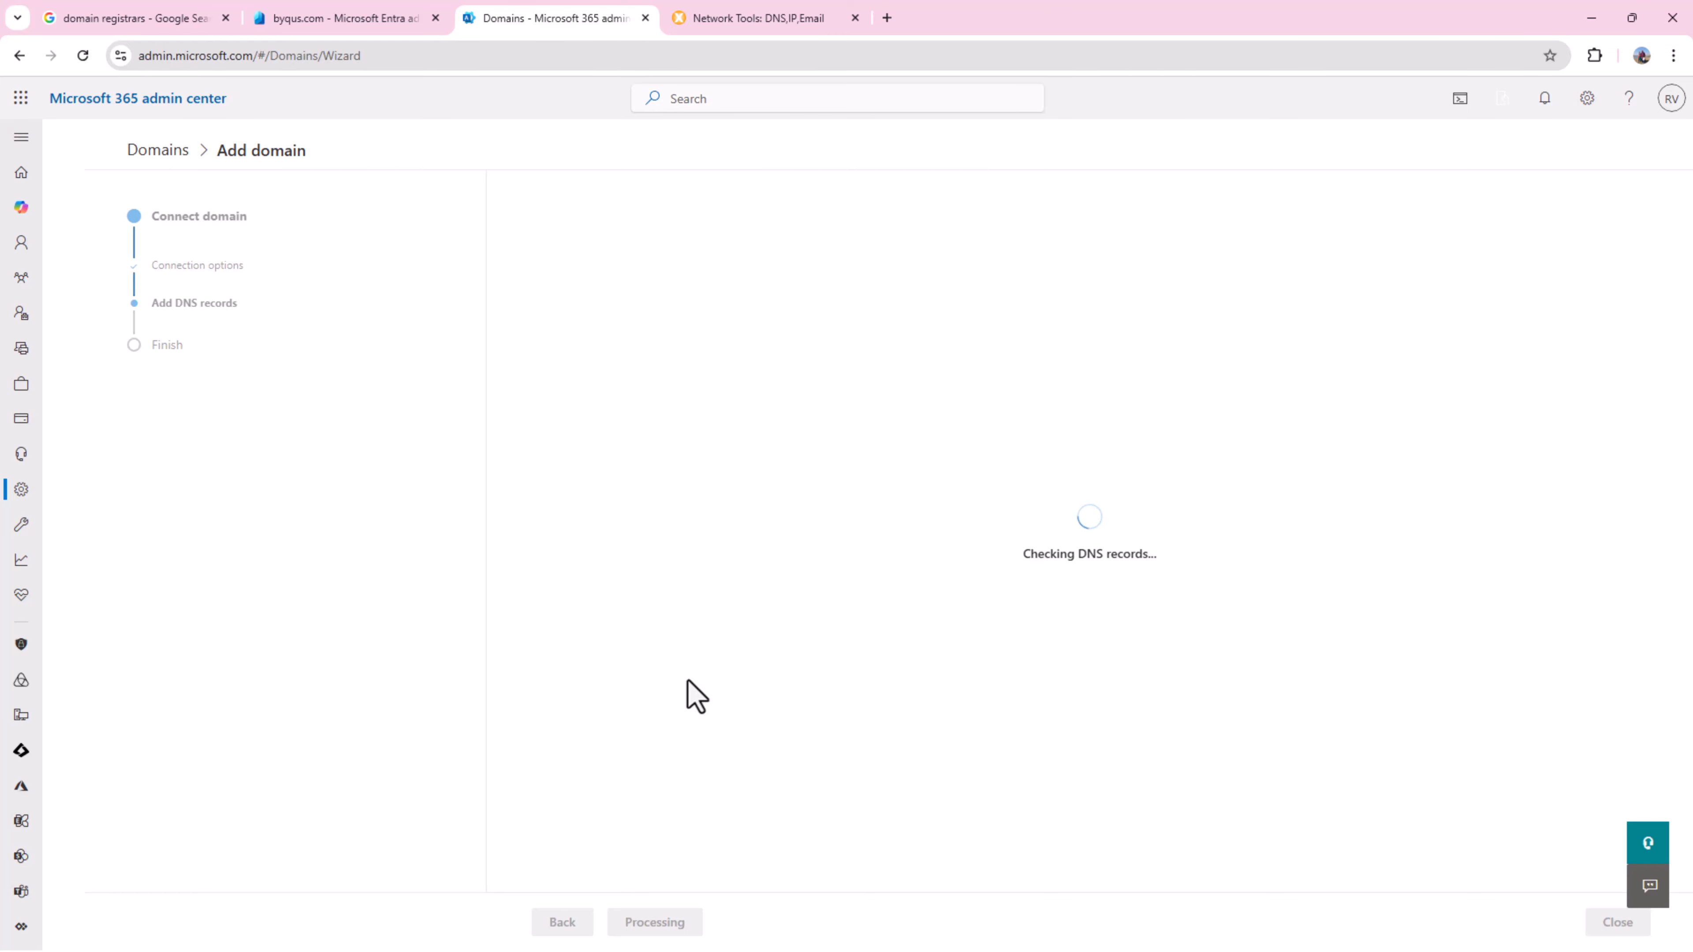
scroll(688, 695, down, 2)
click(663, 926)
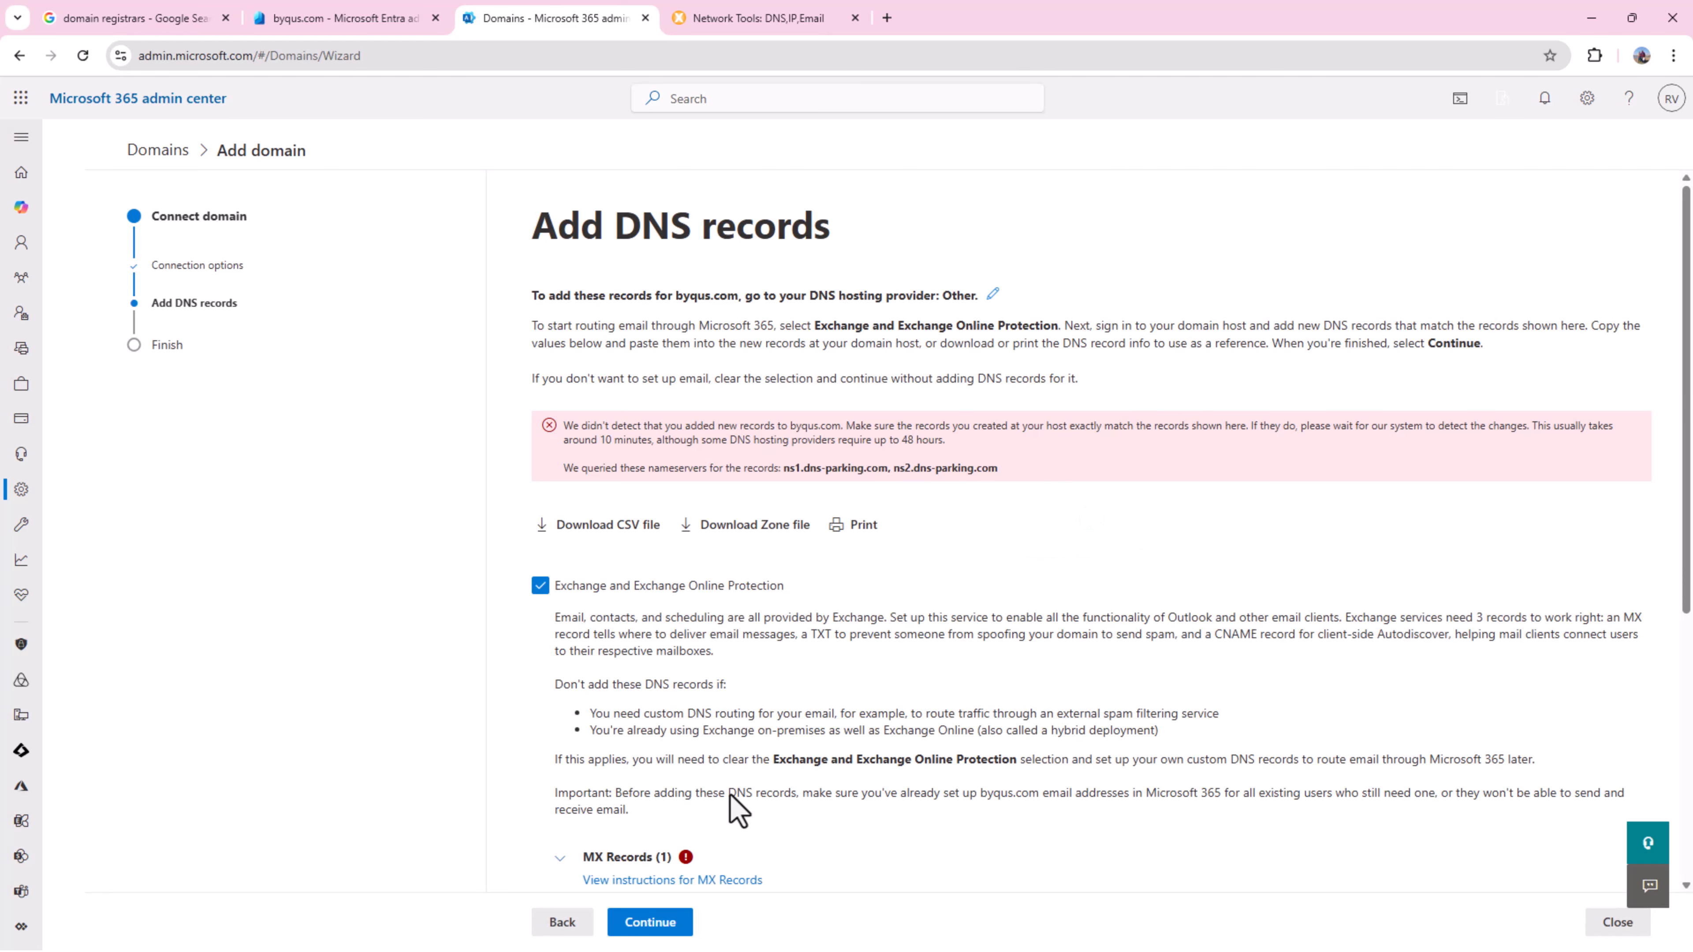
scroll(738, 811, down, 5)
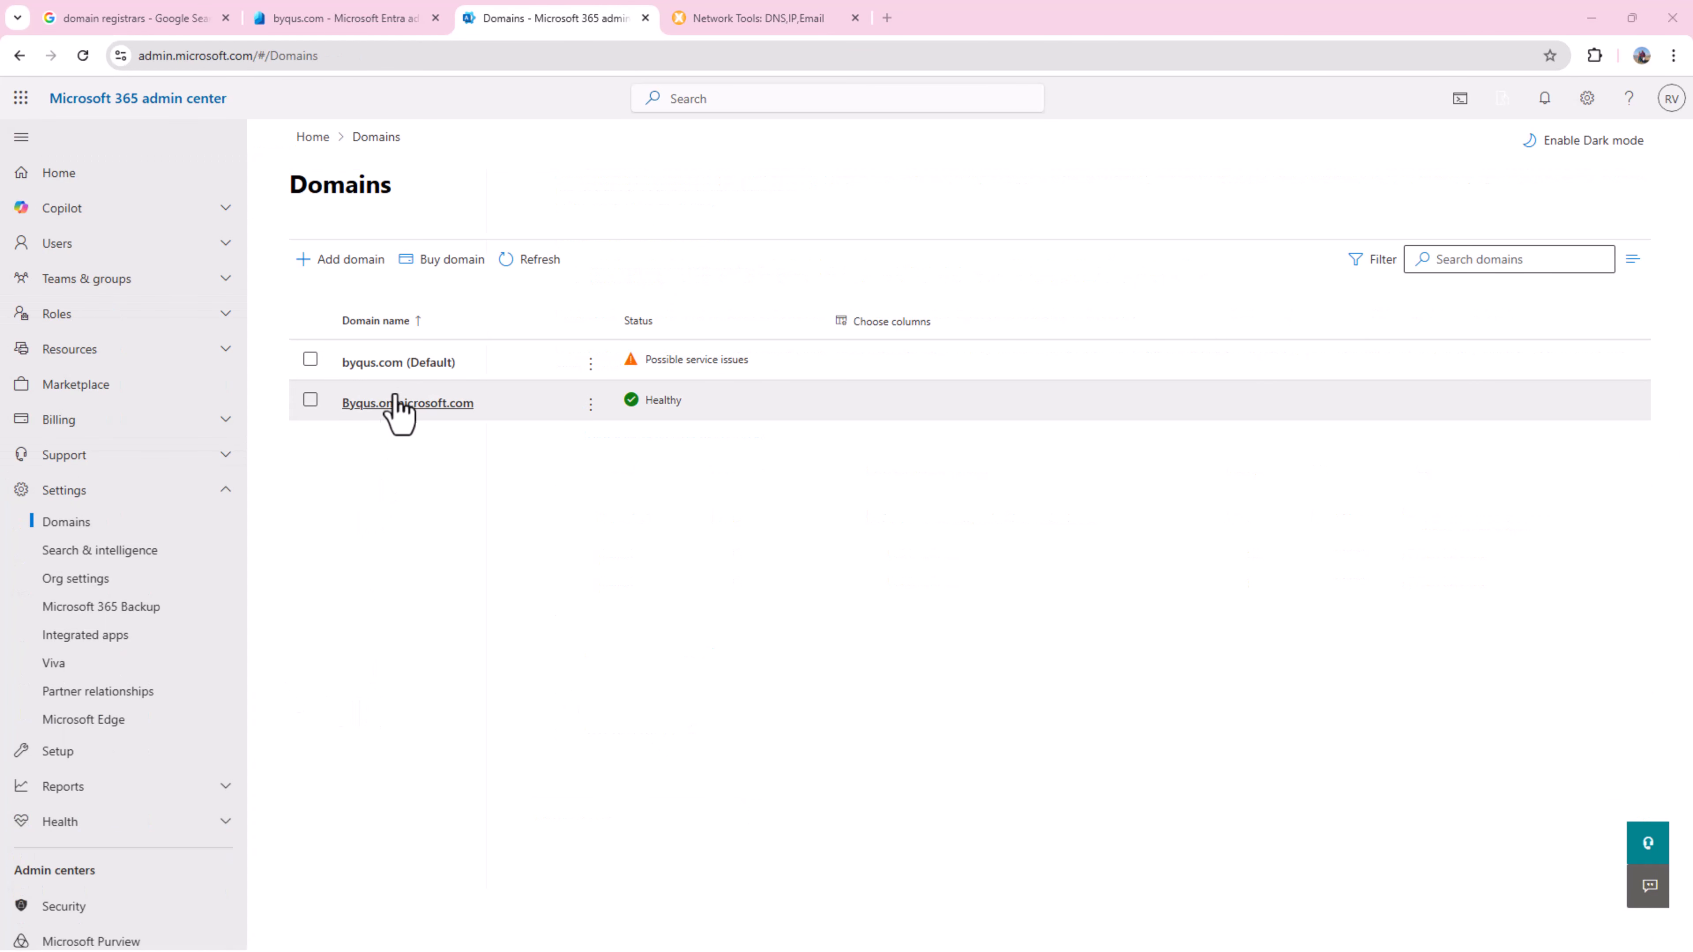
Review the Microsoft Exchange and DKIM entries in byqus.com's DNS records and return to the domain list.
click(398, 362)
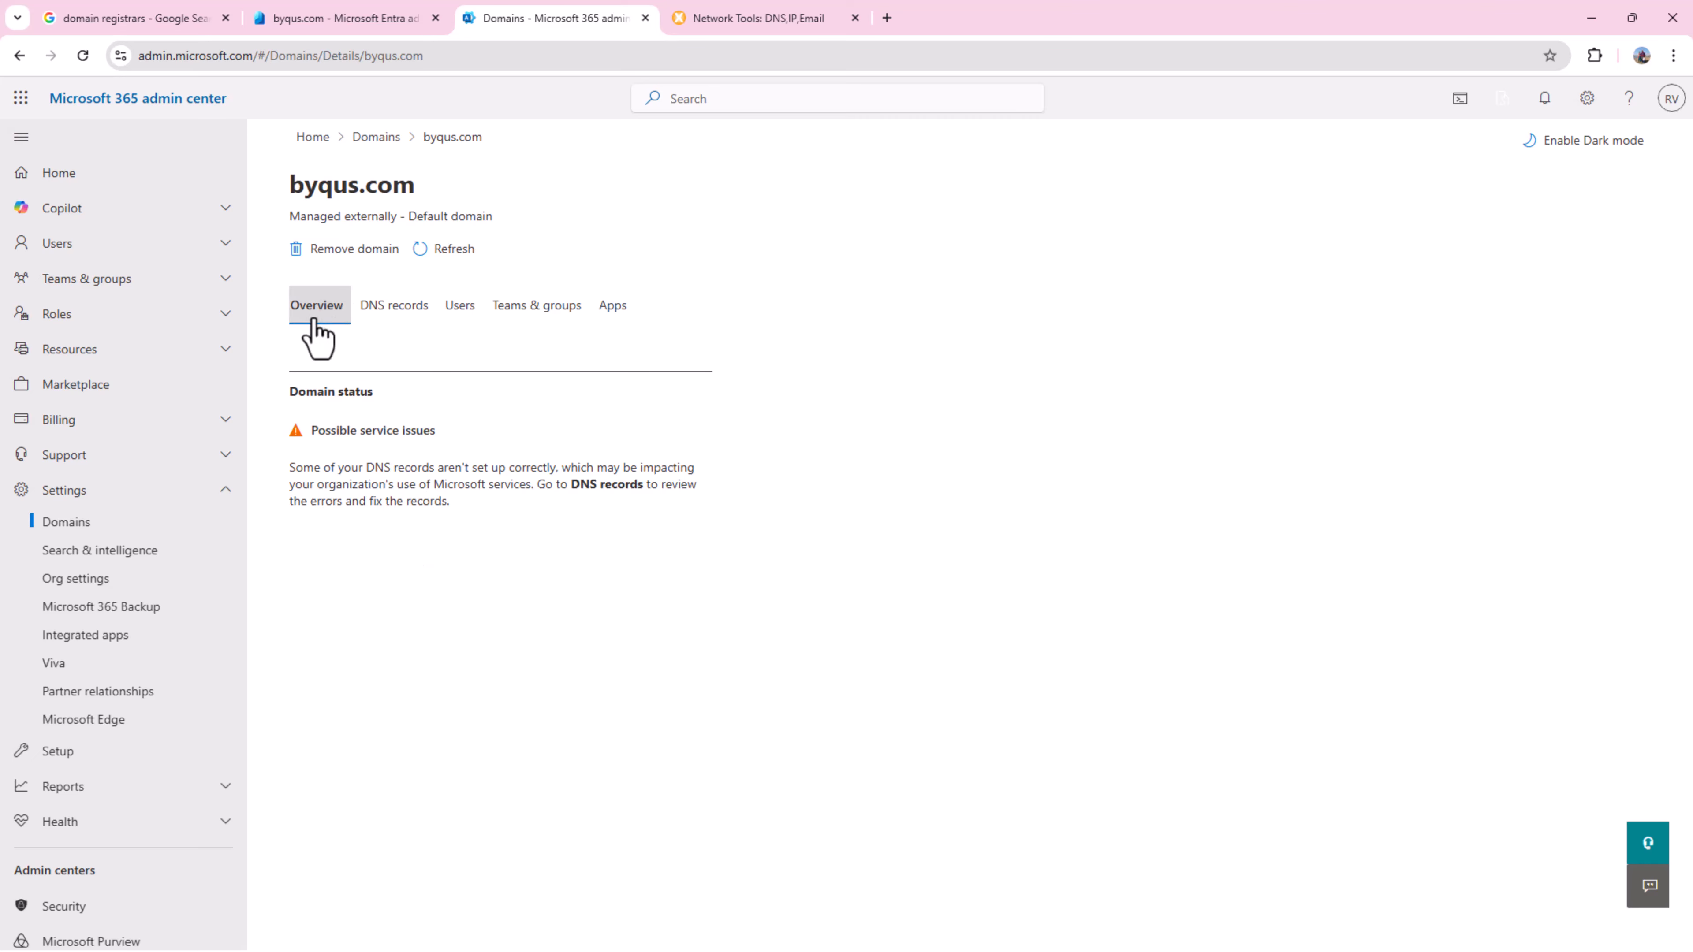
click(383, 319)
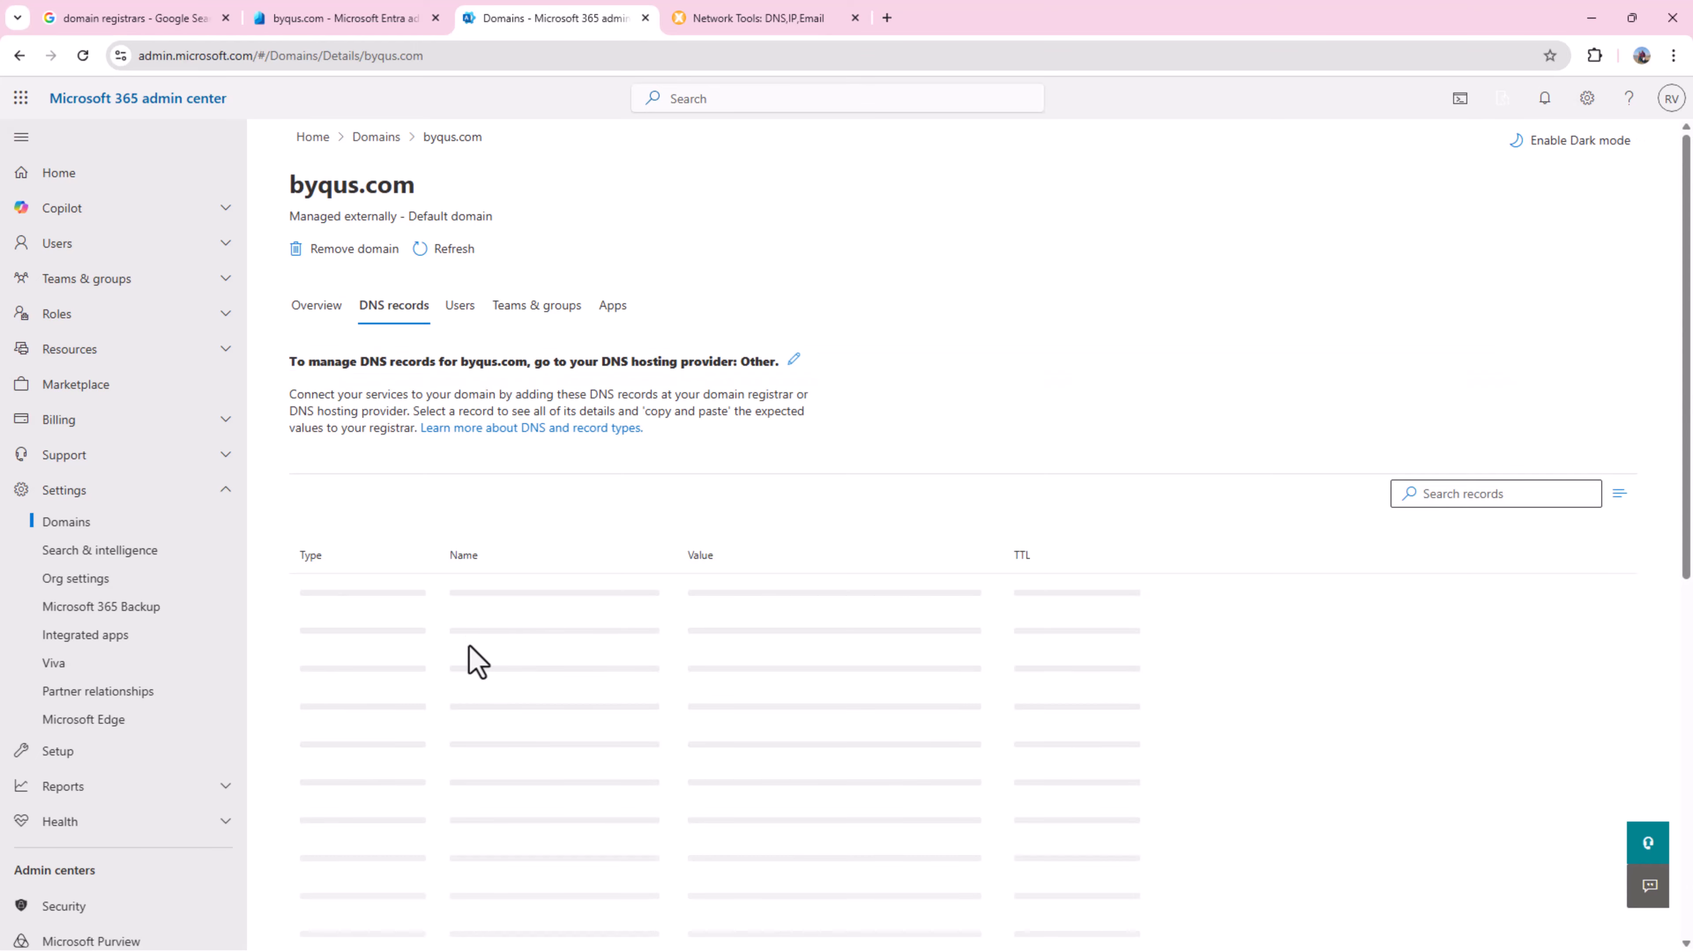
scroll(474, 657, down, 4)
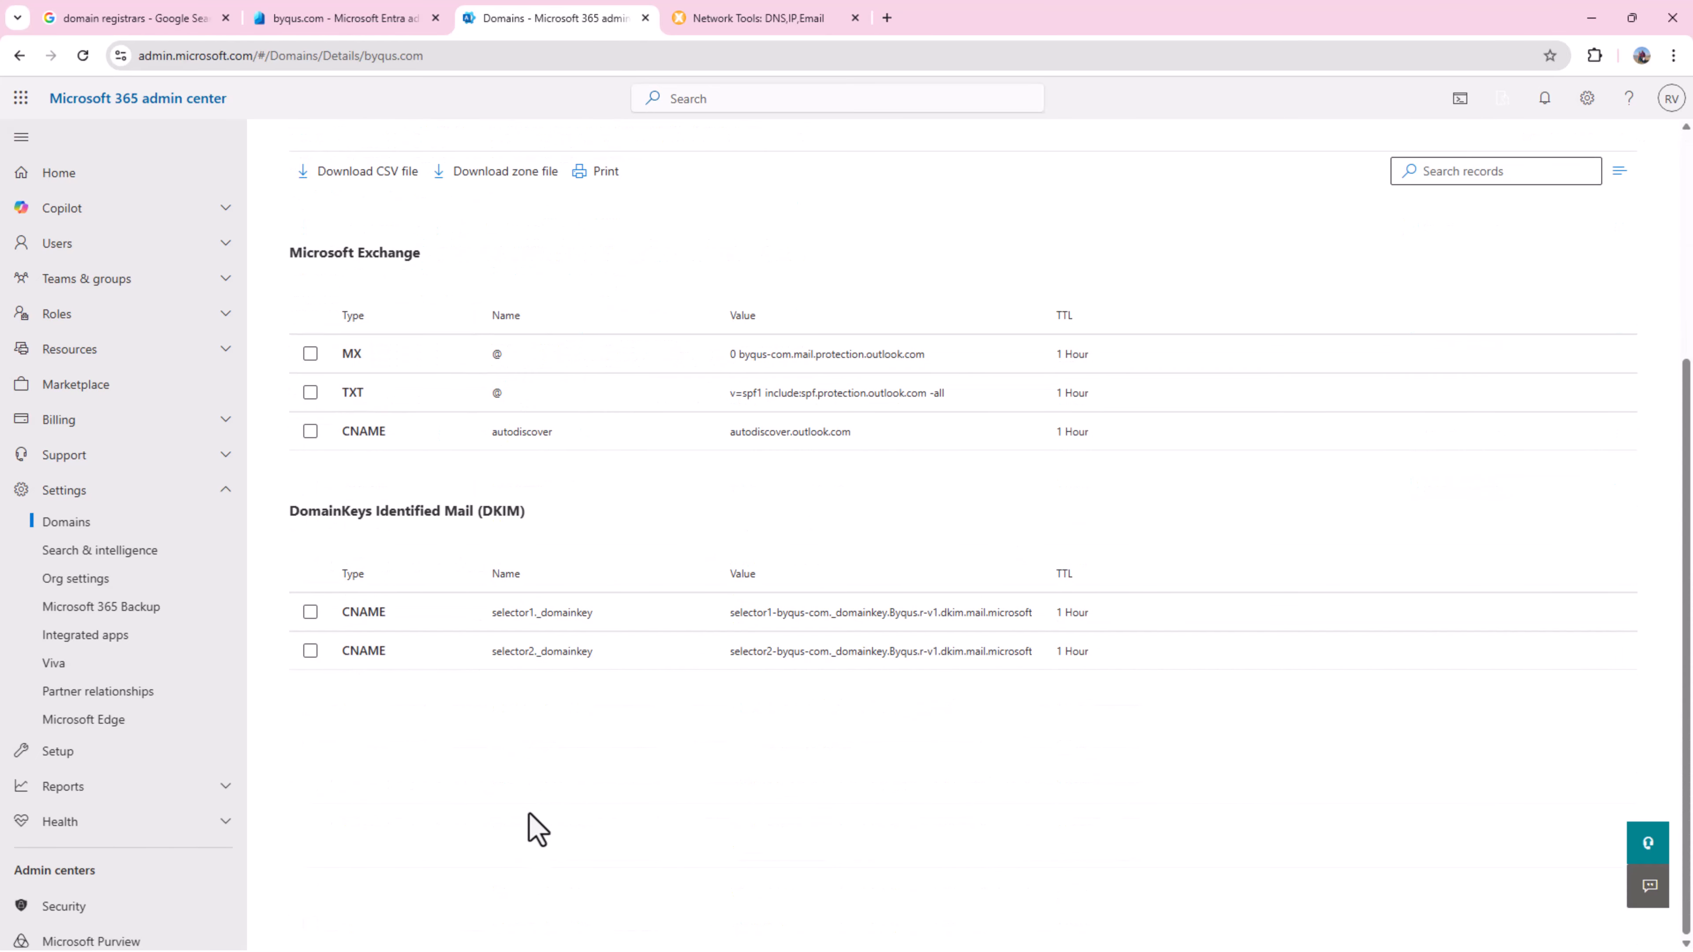
scroll(529, 813, up, 5)
click(67, 528)
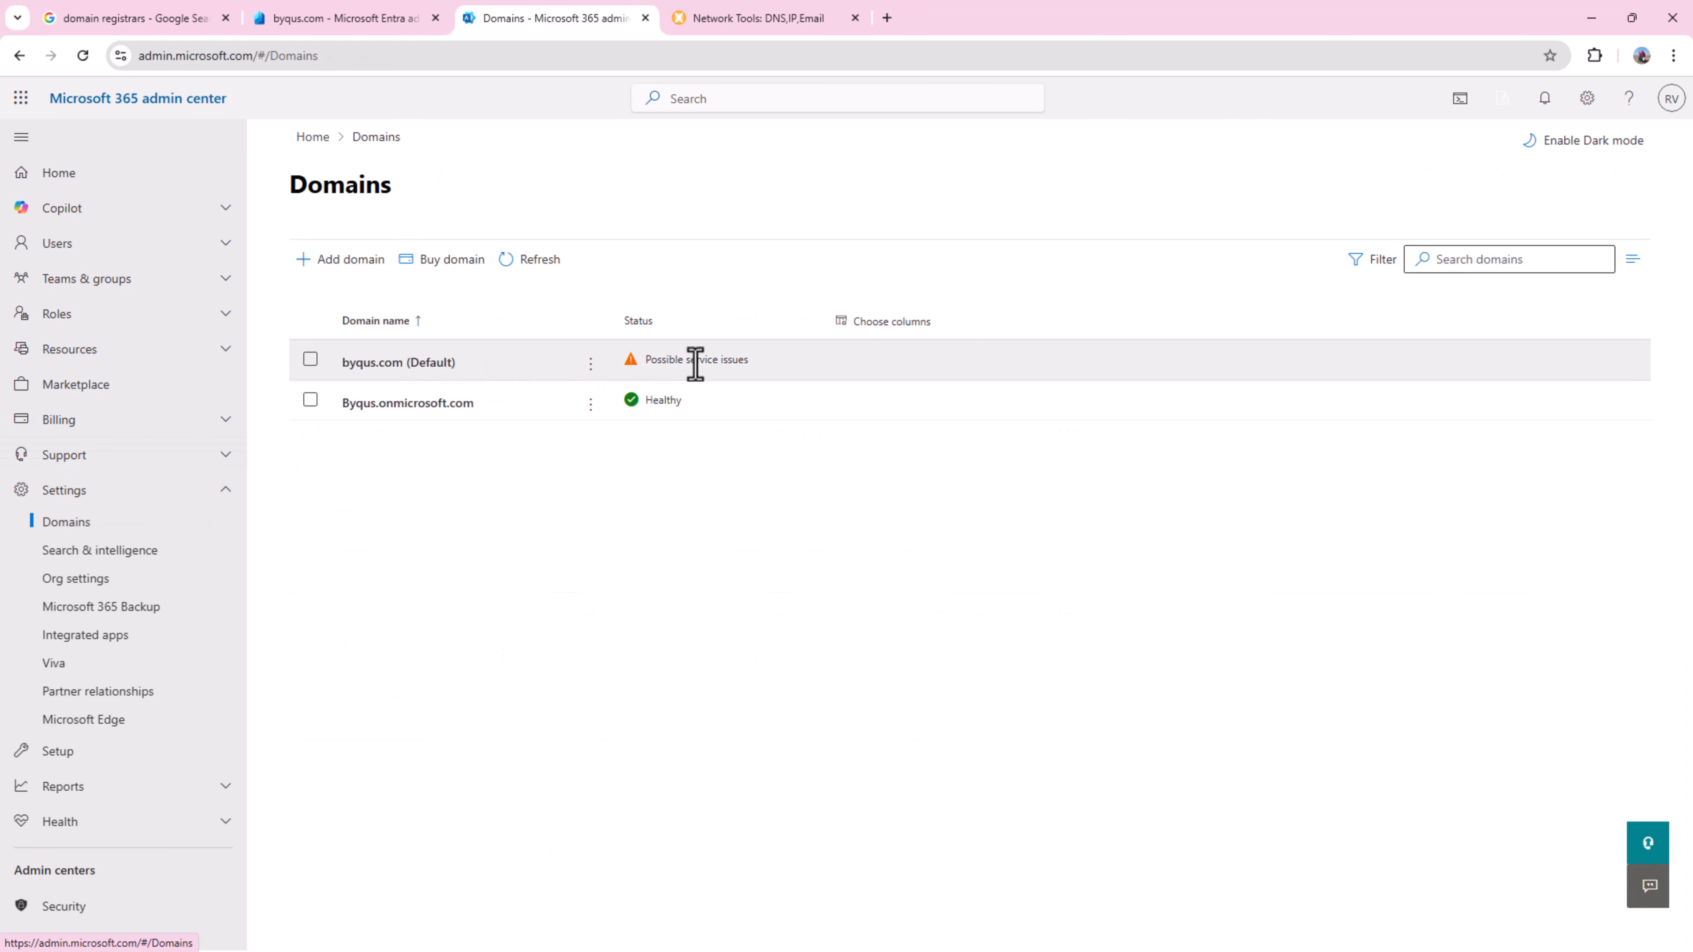
Reopen byqus.com's DNS records, review their statuses and compare the MX record's expected and detected entries in its details.
click(427, 363)
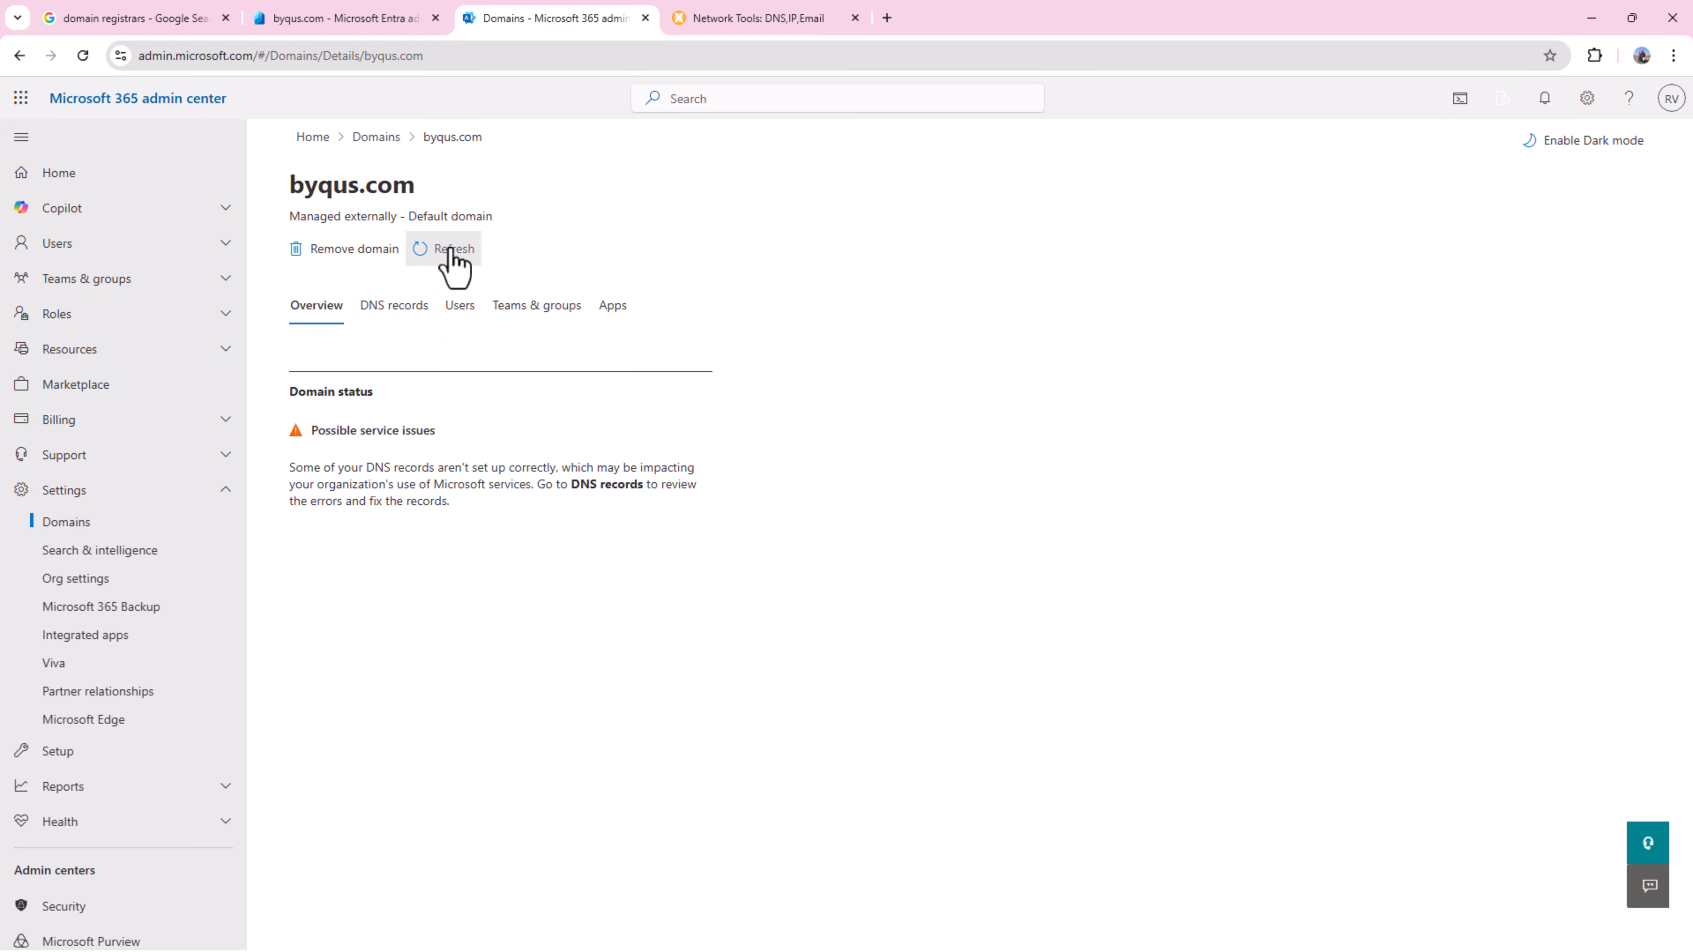
click(413, 308)
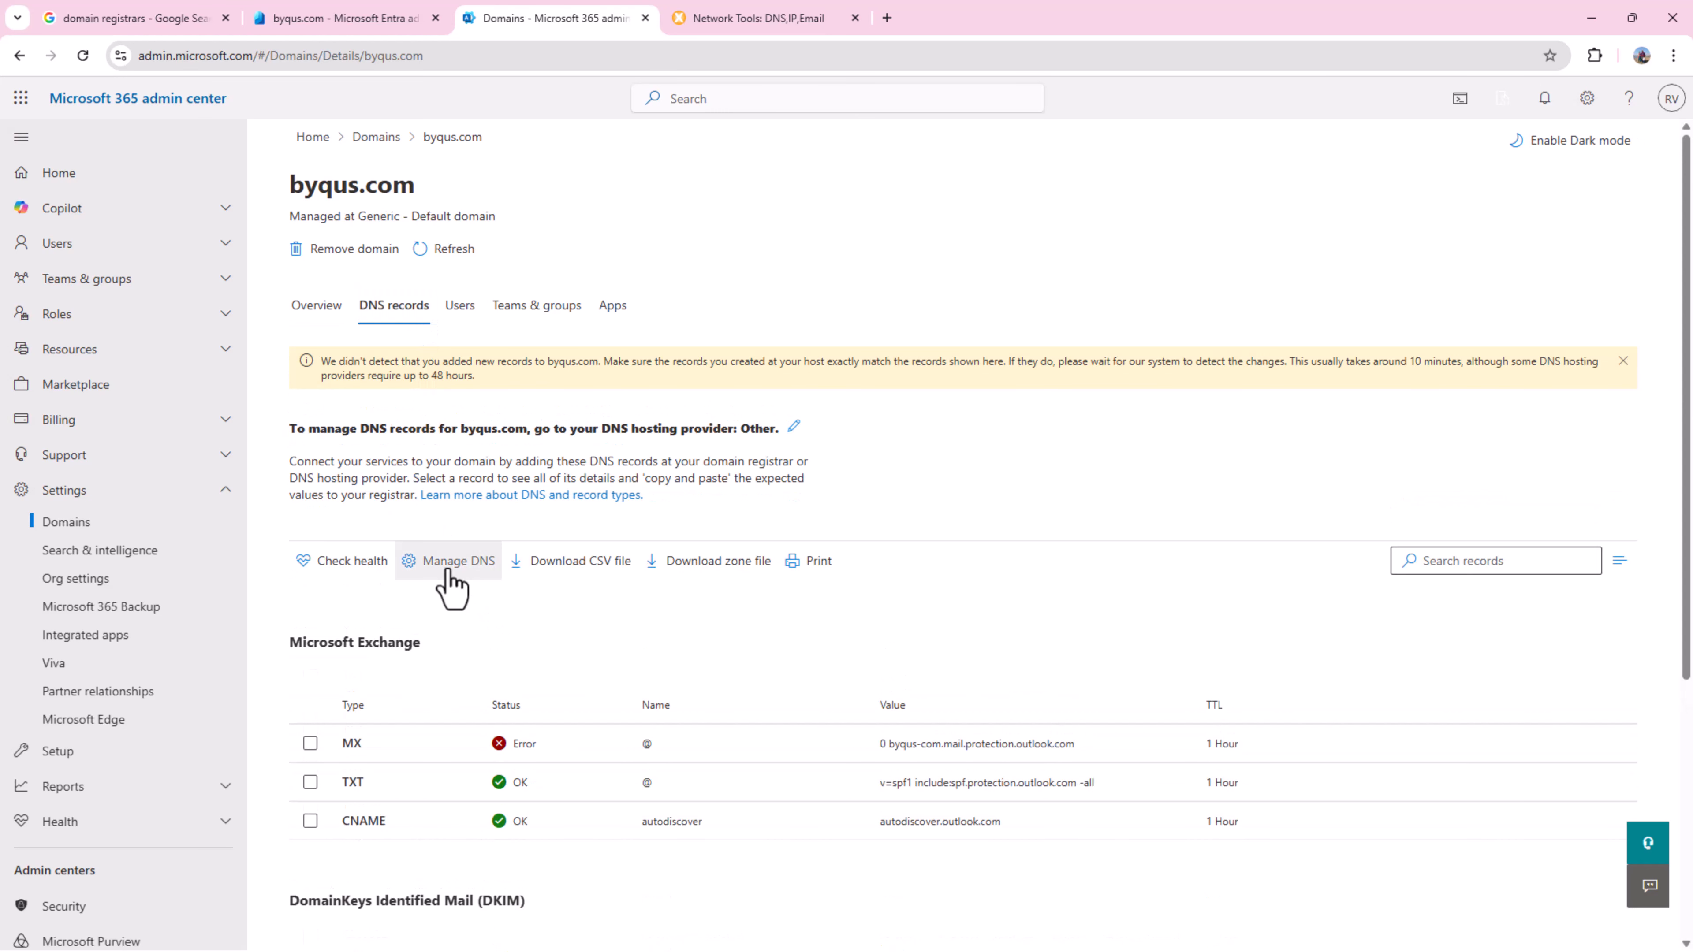
scroll(500, 650, down, 1)
scroll(500, 650, down, 2)
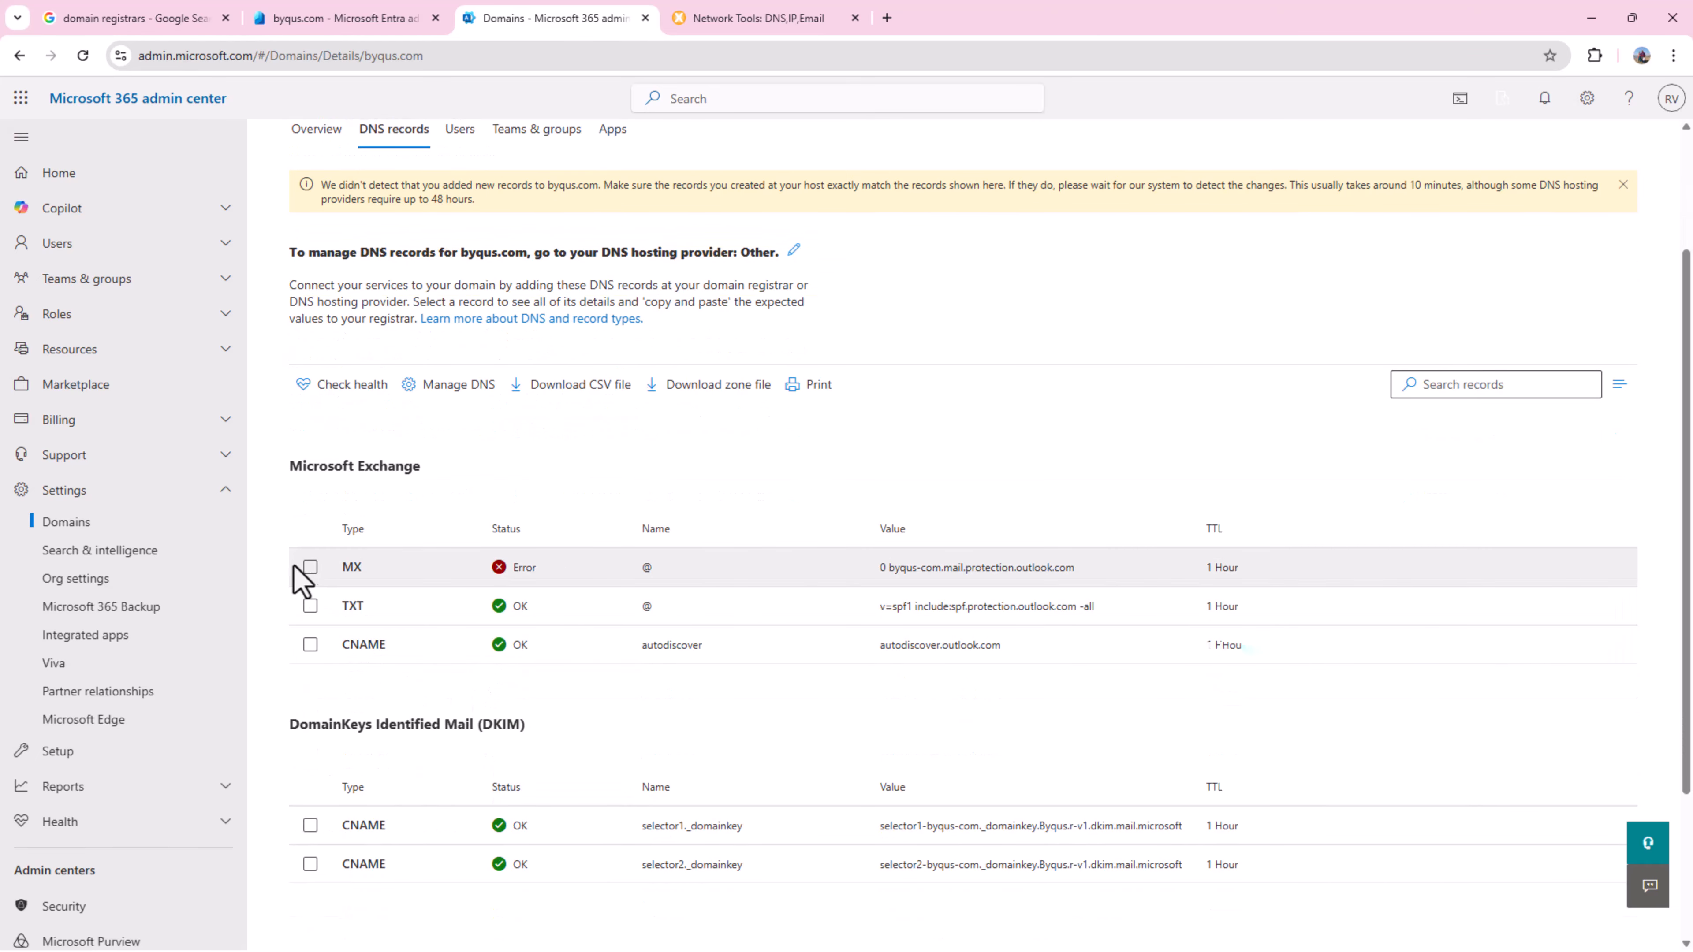
click(311, 569)
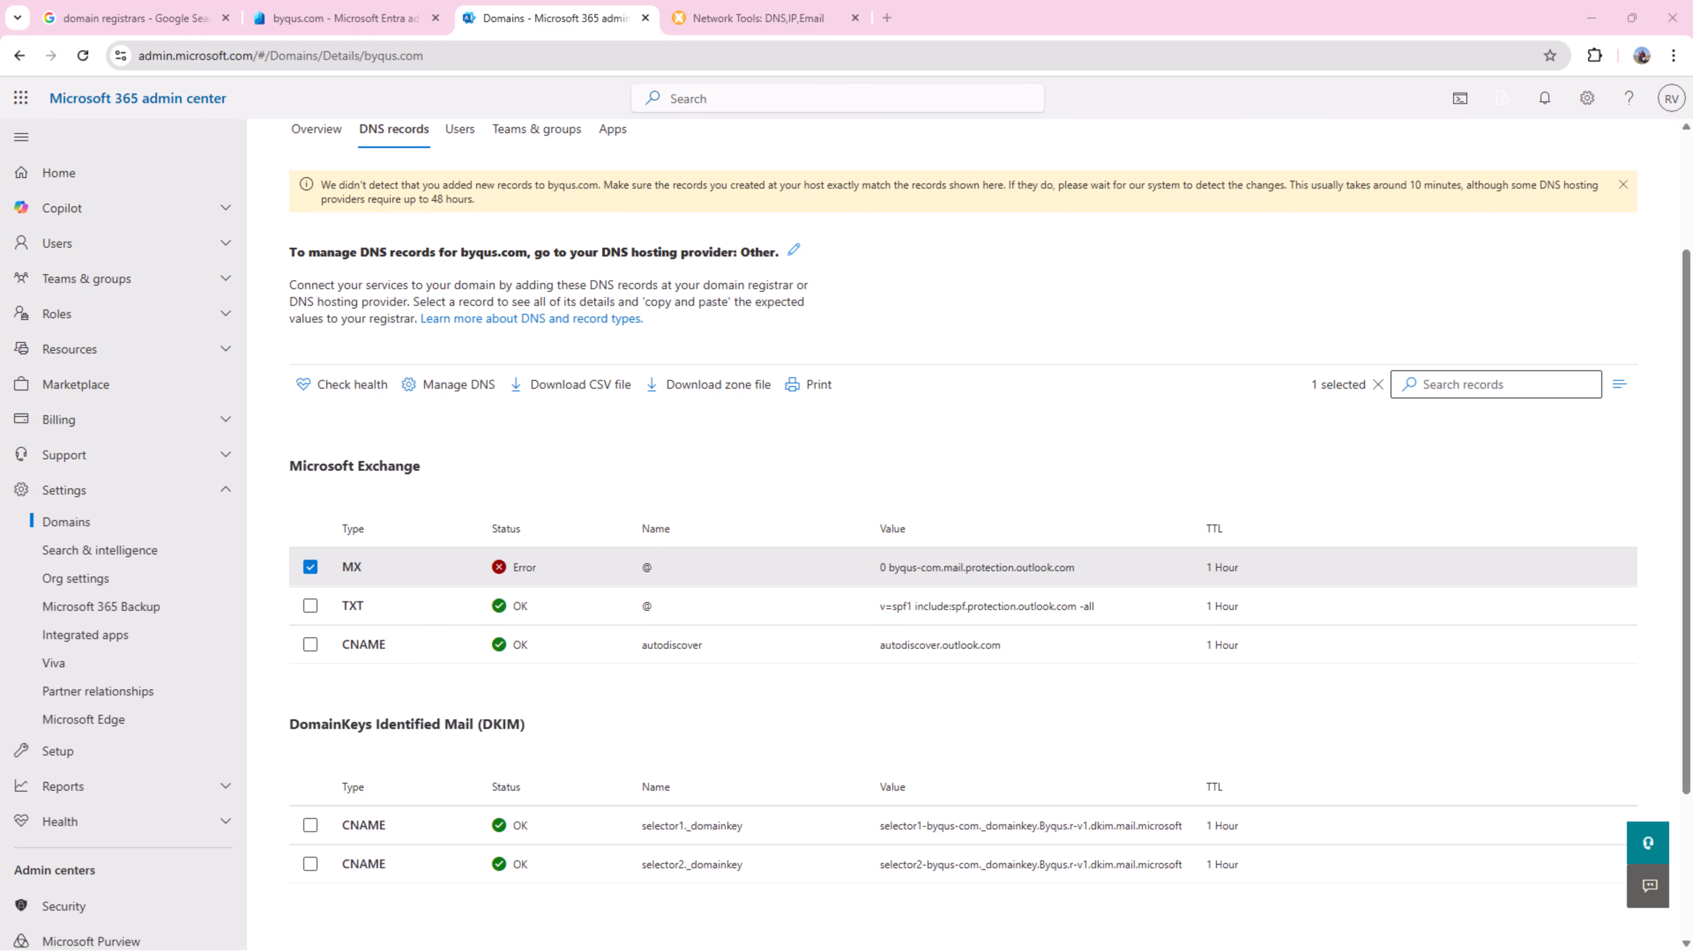
click(973, 575)
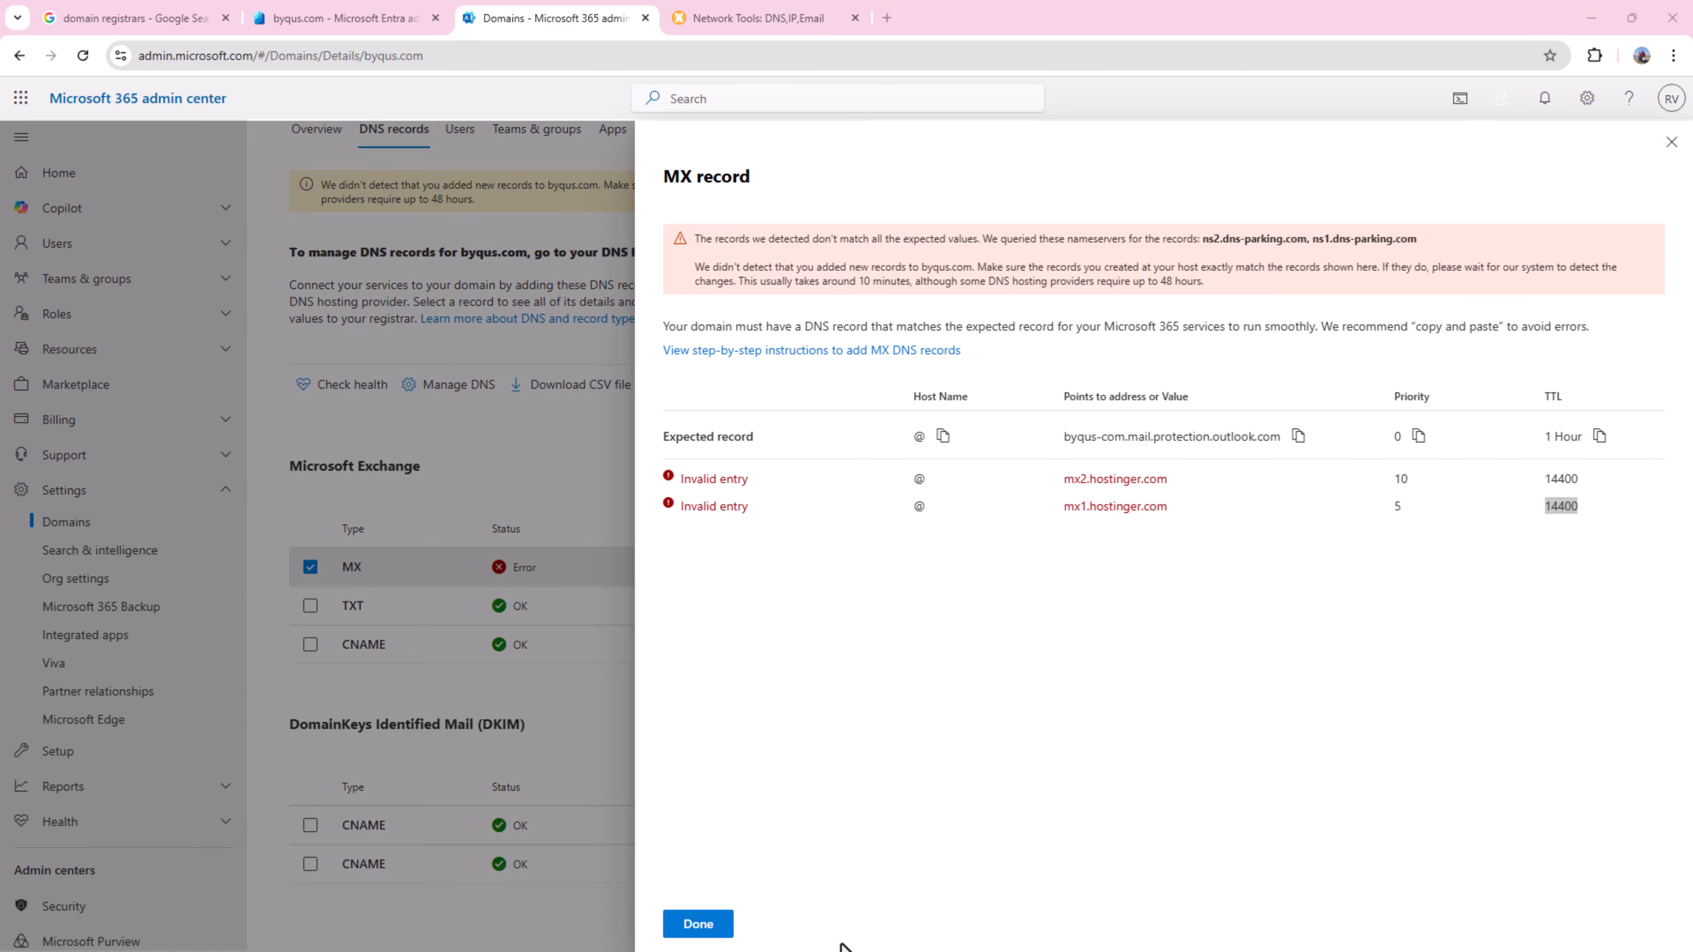
click(698, 924)
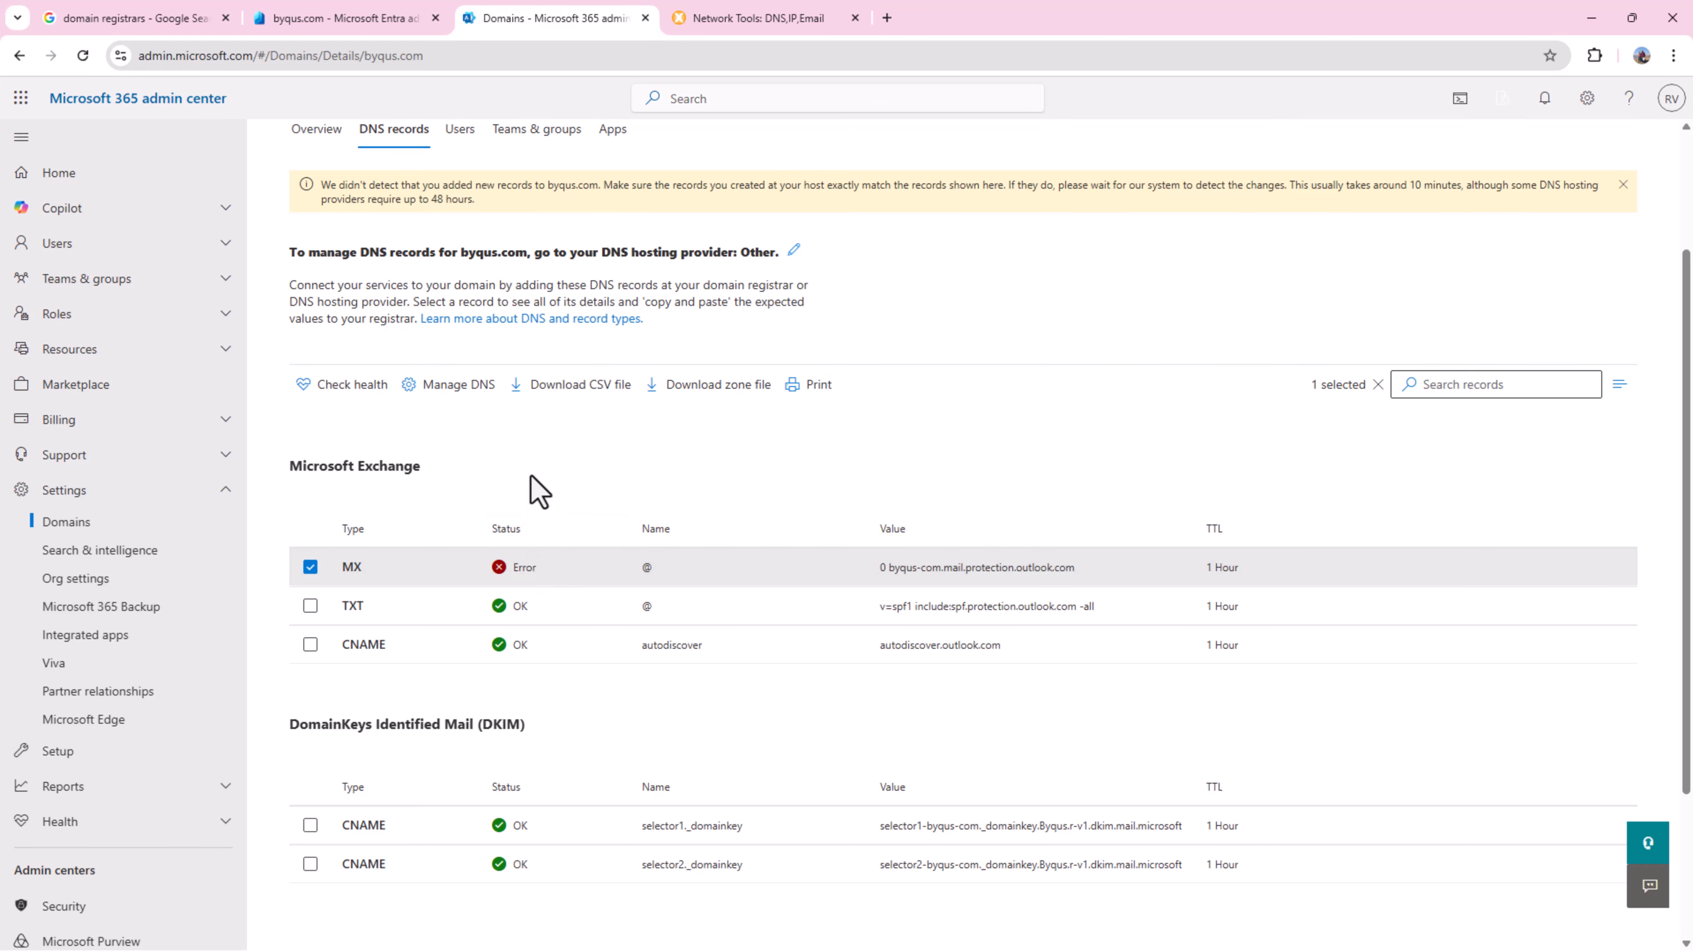
Start Manage DNS for byqus.com and check the records with Exchange and Exchange Online Protection selected, examining the MX, CNAME and TXT statuses.
click(436, 387)
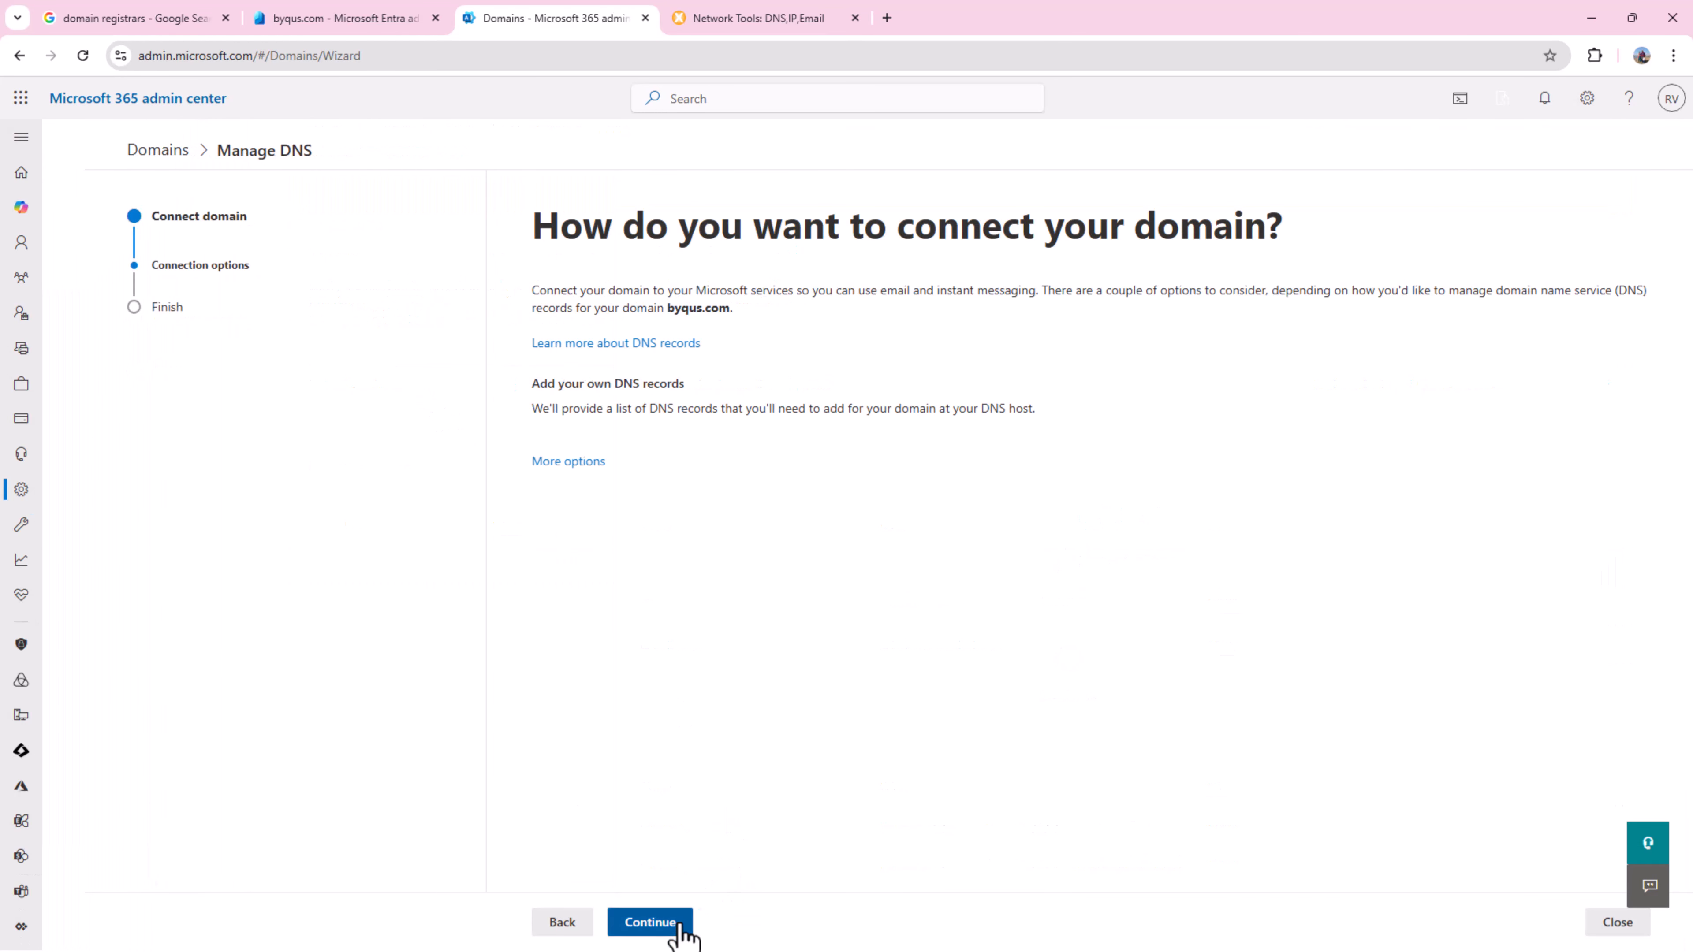
click(679, 928)
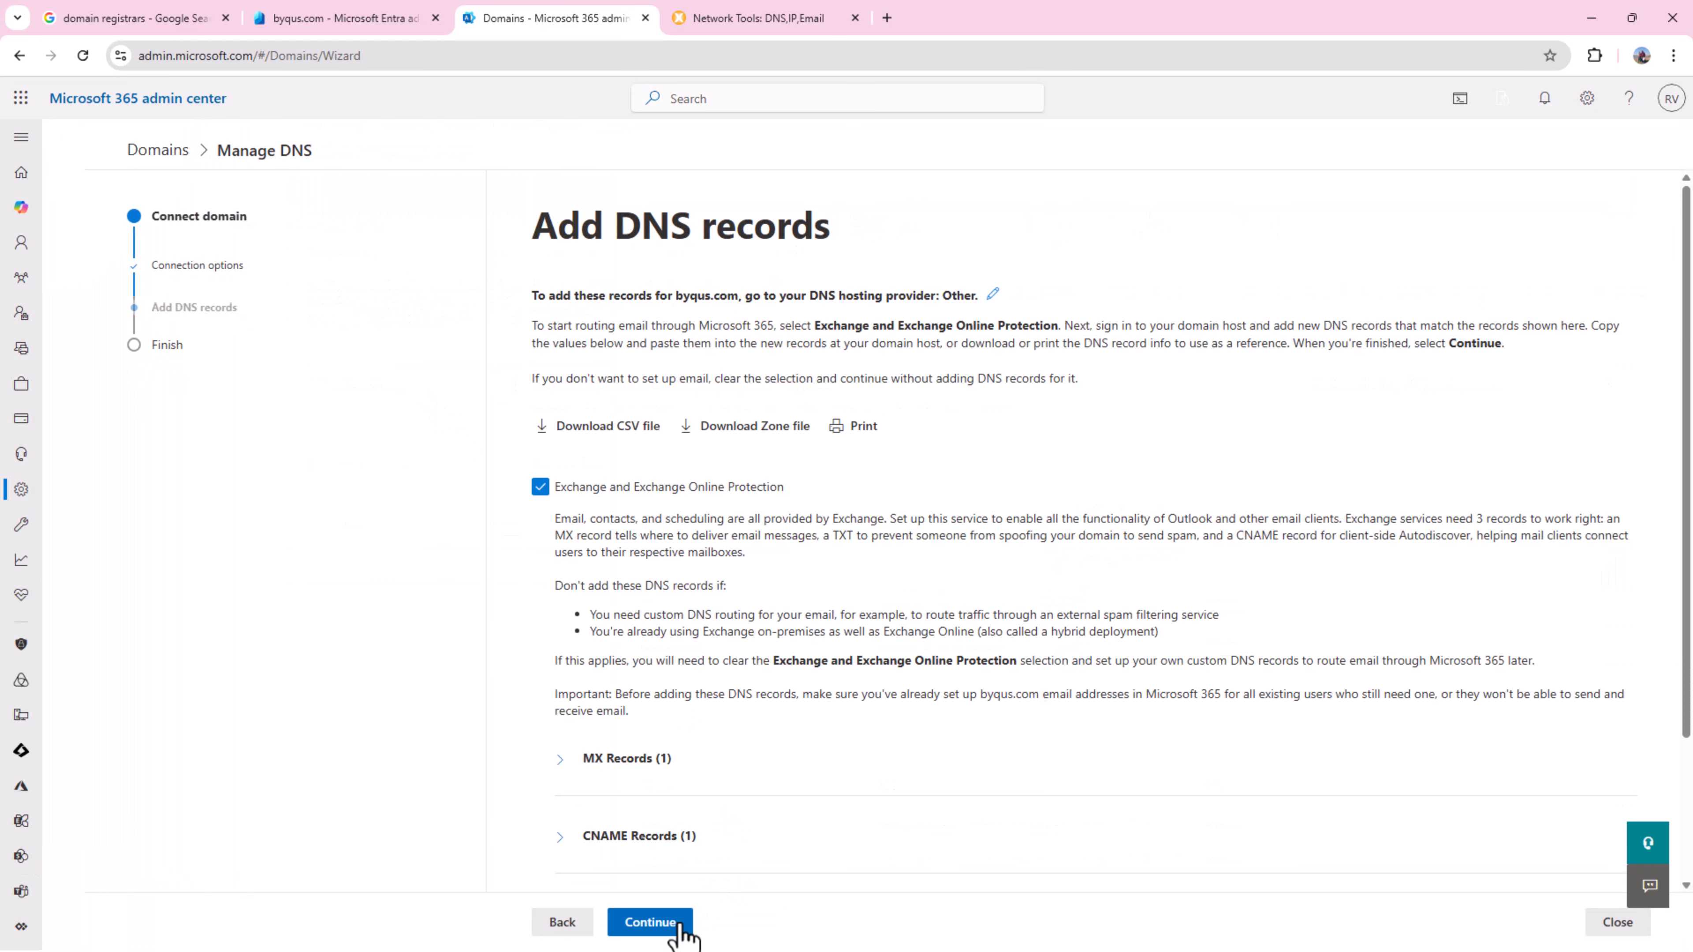
scroll(771, 807, down, 3)
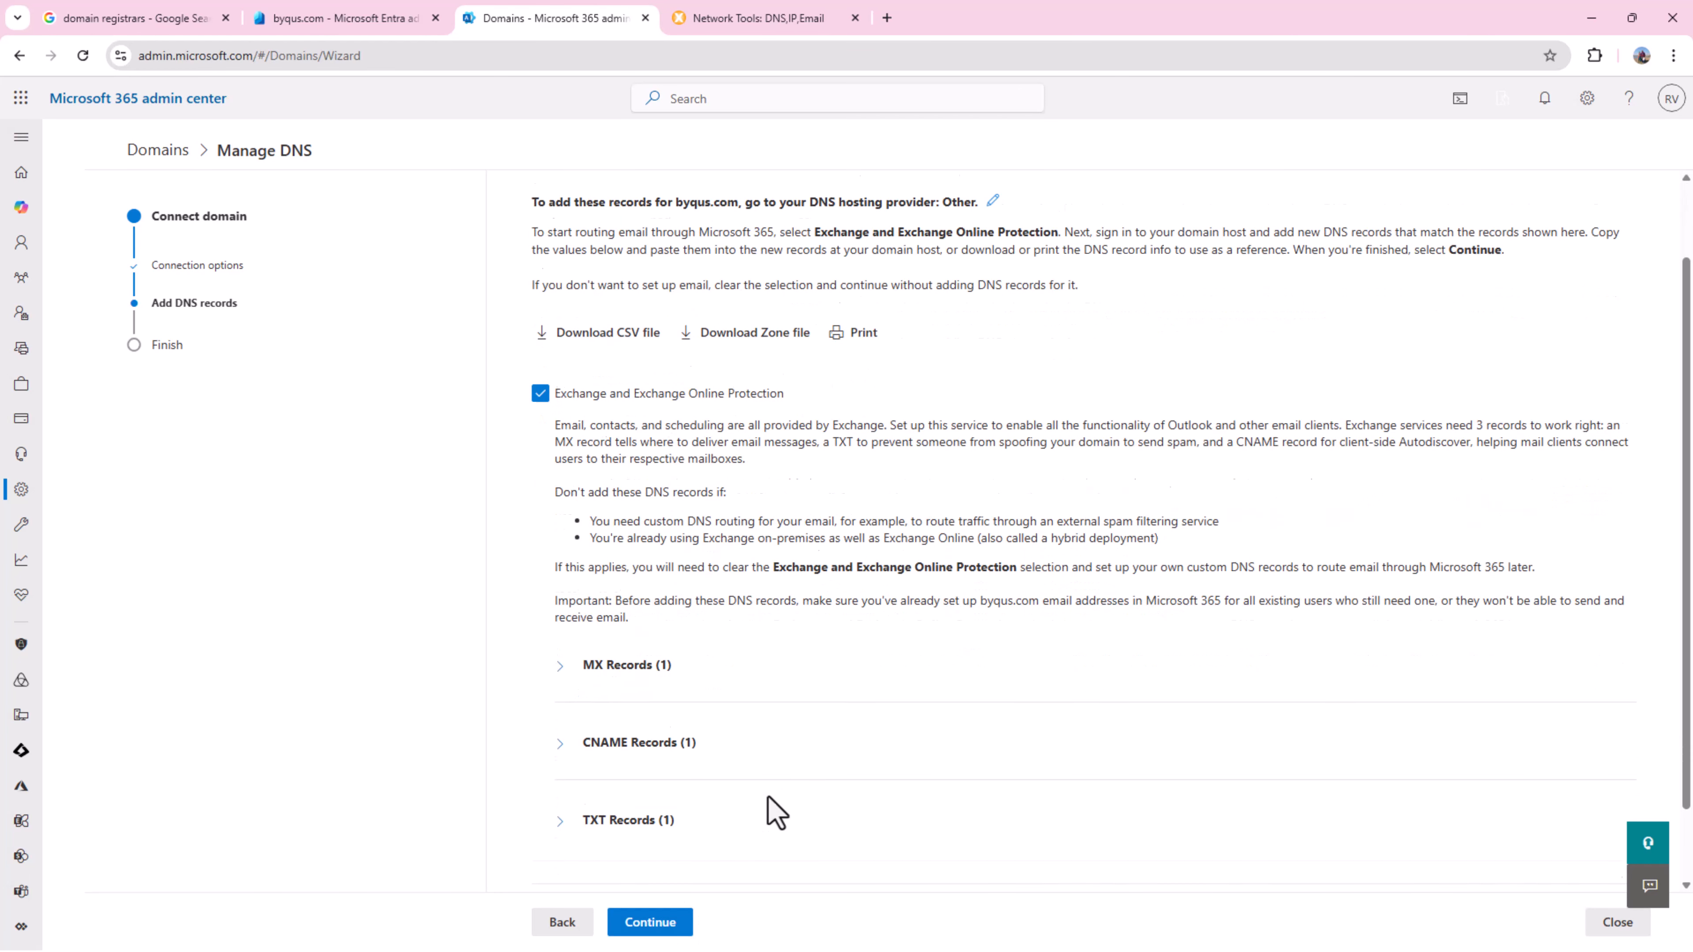
click(680, 929)
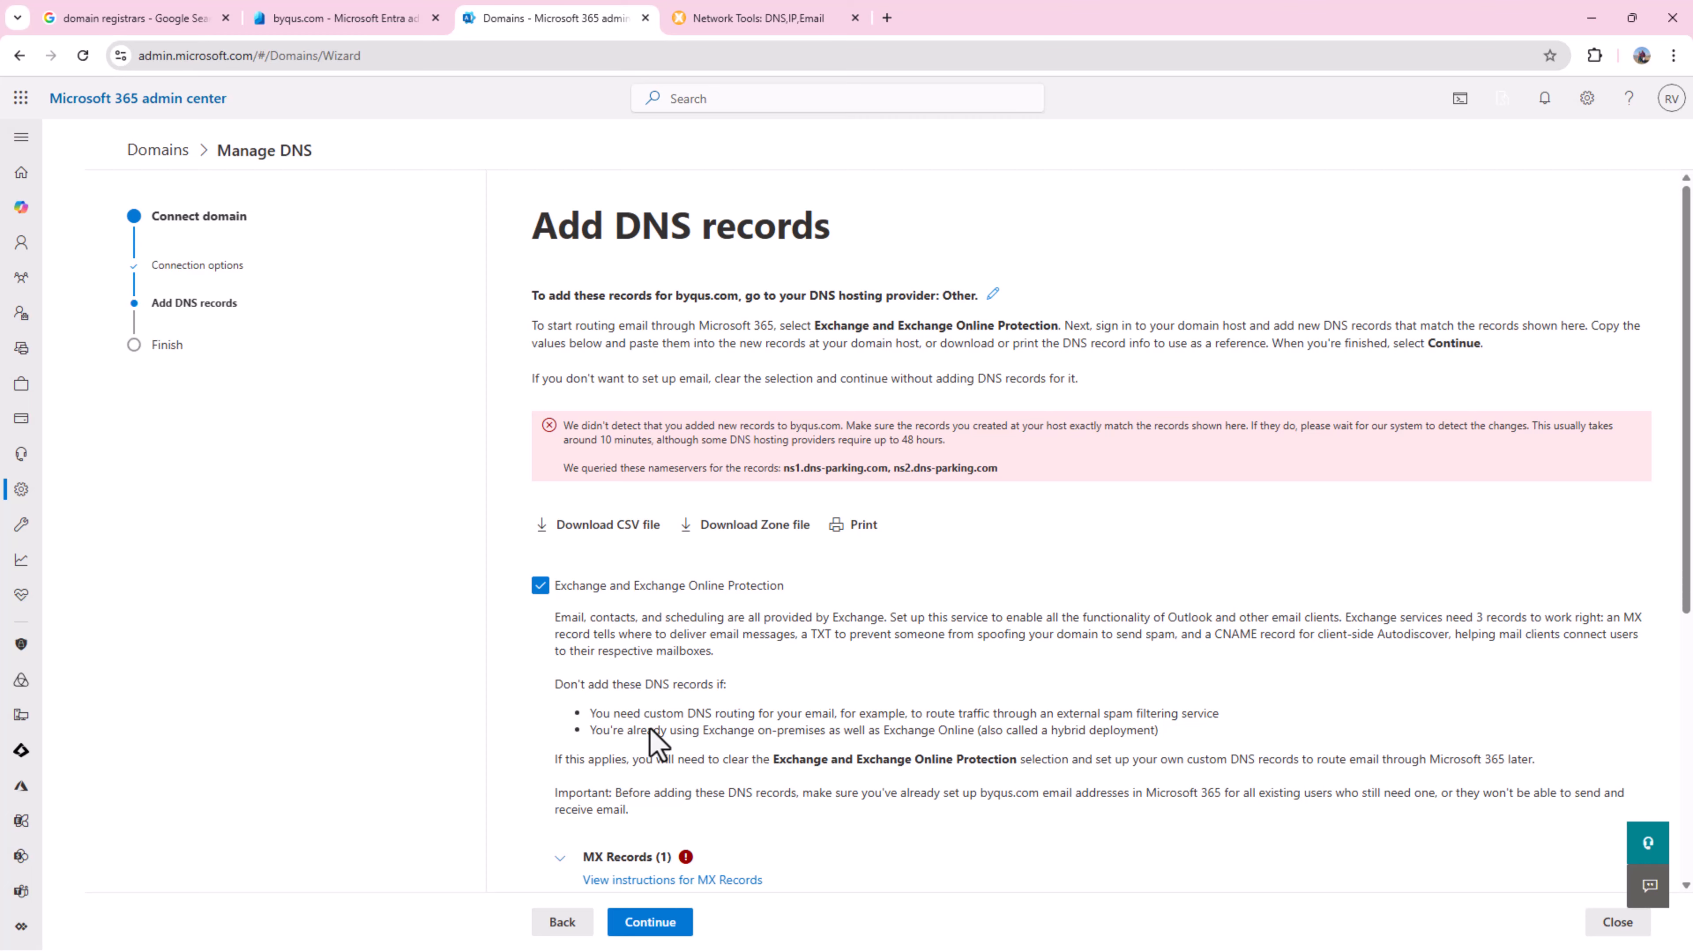
scroll(650, 734, down, 5)
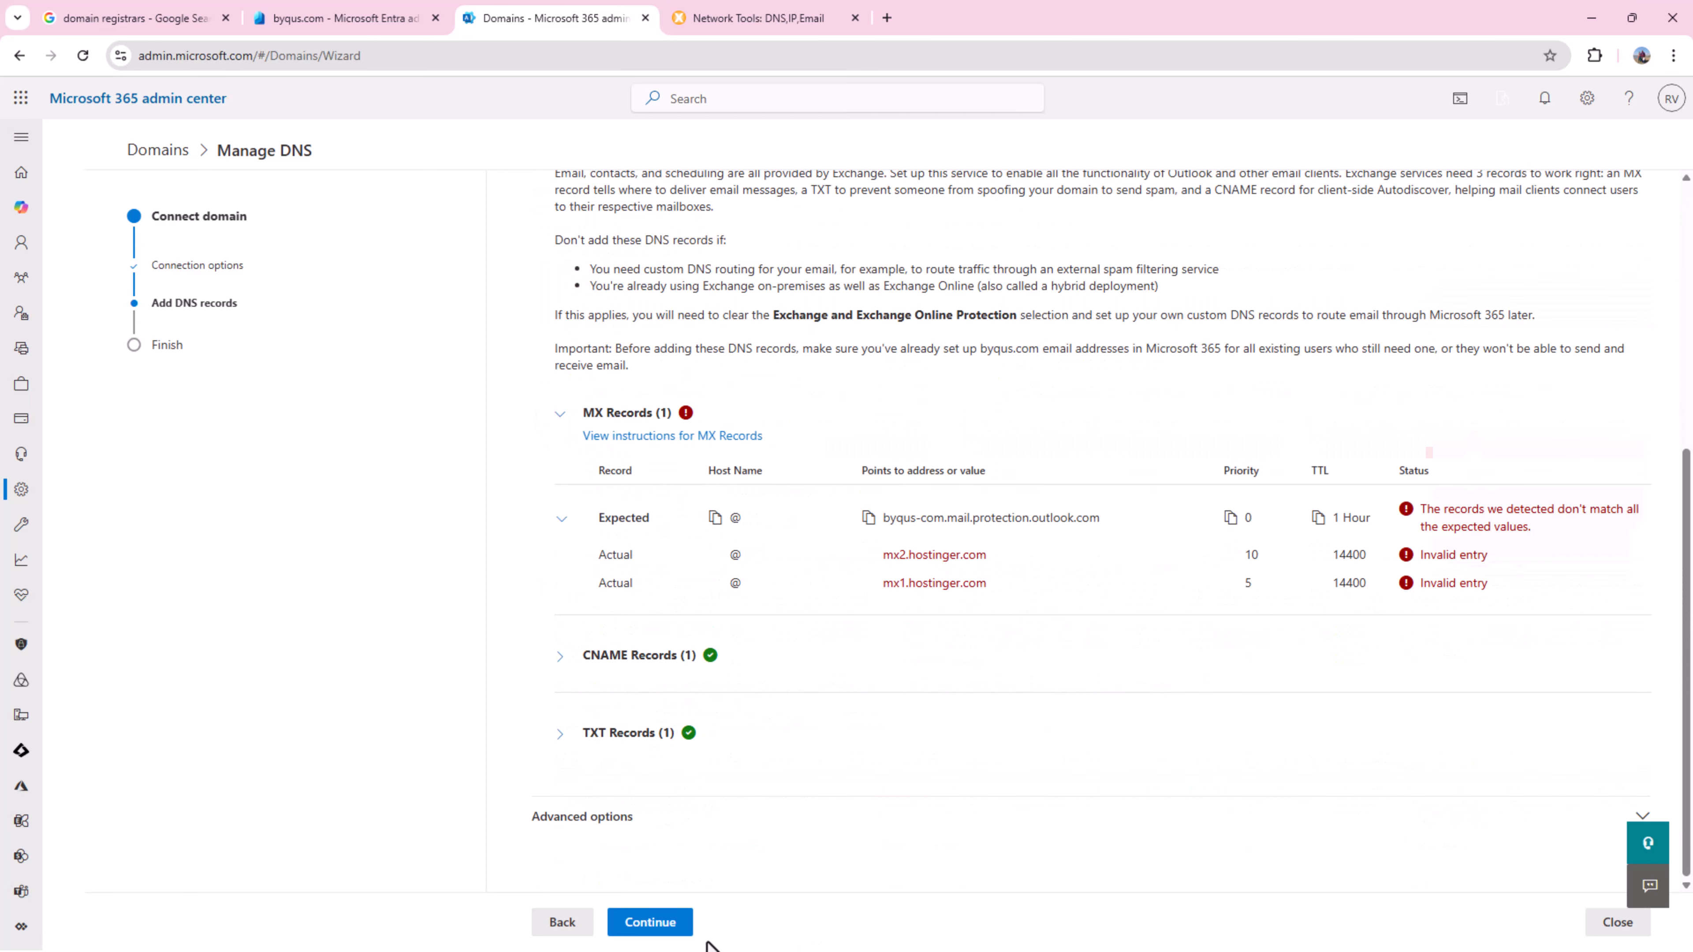
Rerun the DNS record check in the Manage DNS wizard several times, comparing the expected and actual MX entries.
click(660, 931)
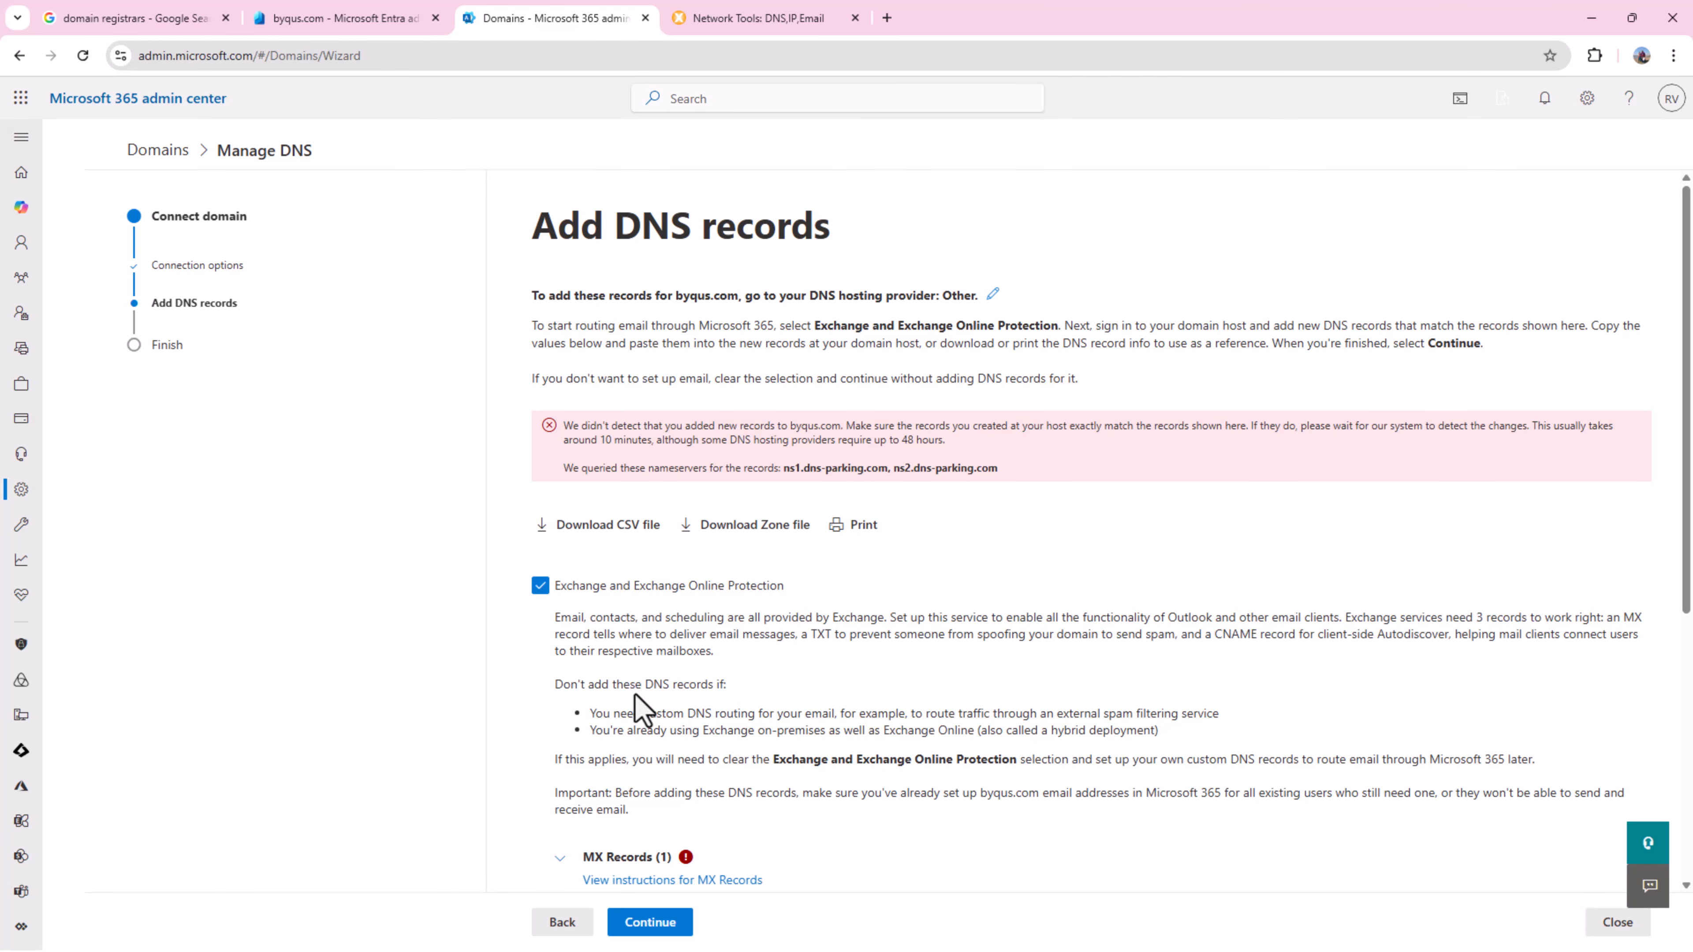
scroll(637, 694, down, 5)
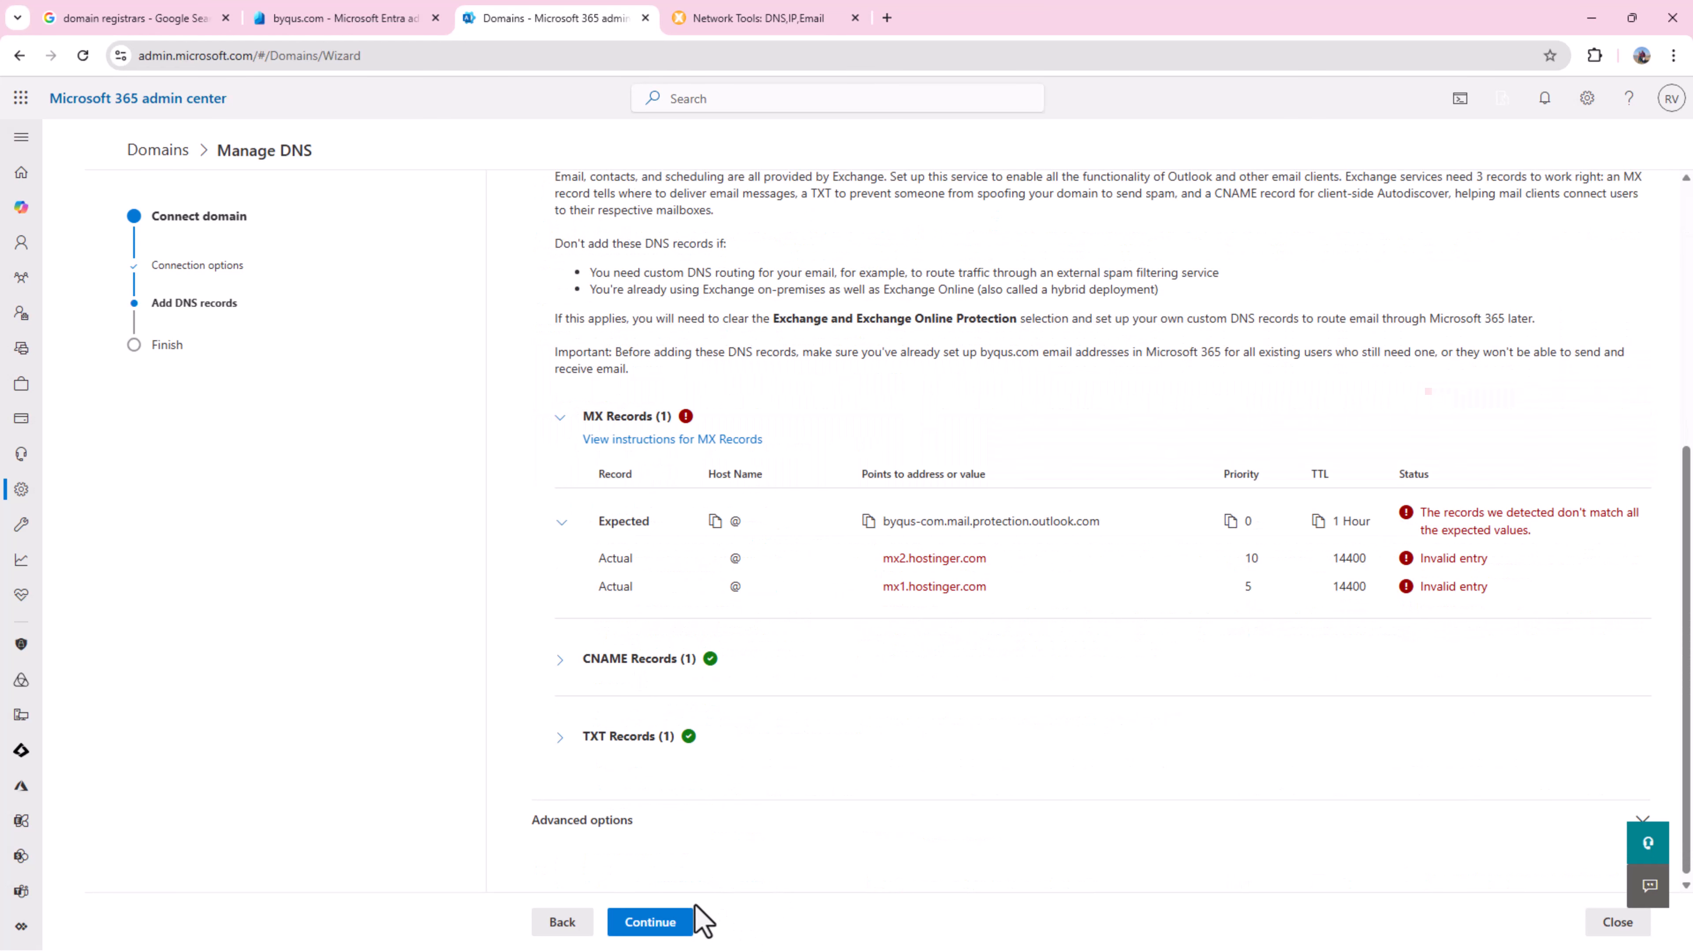
click(675, 934)
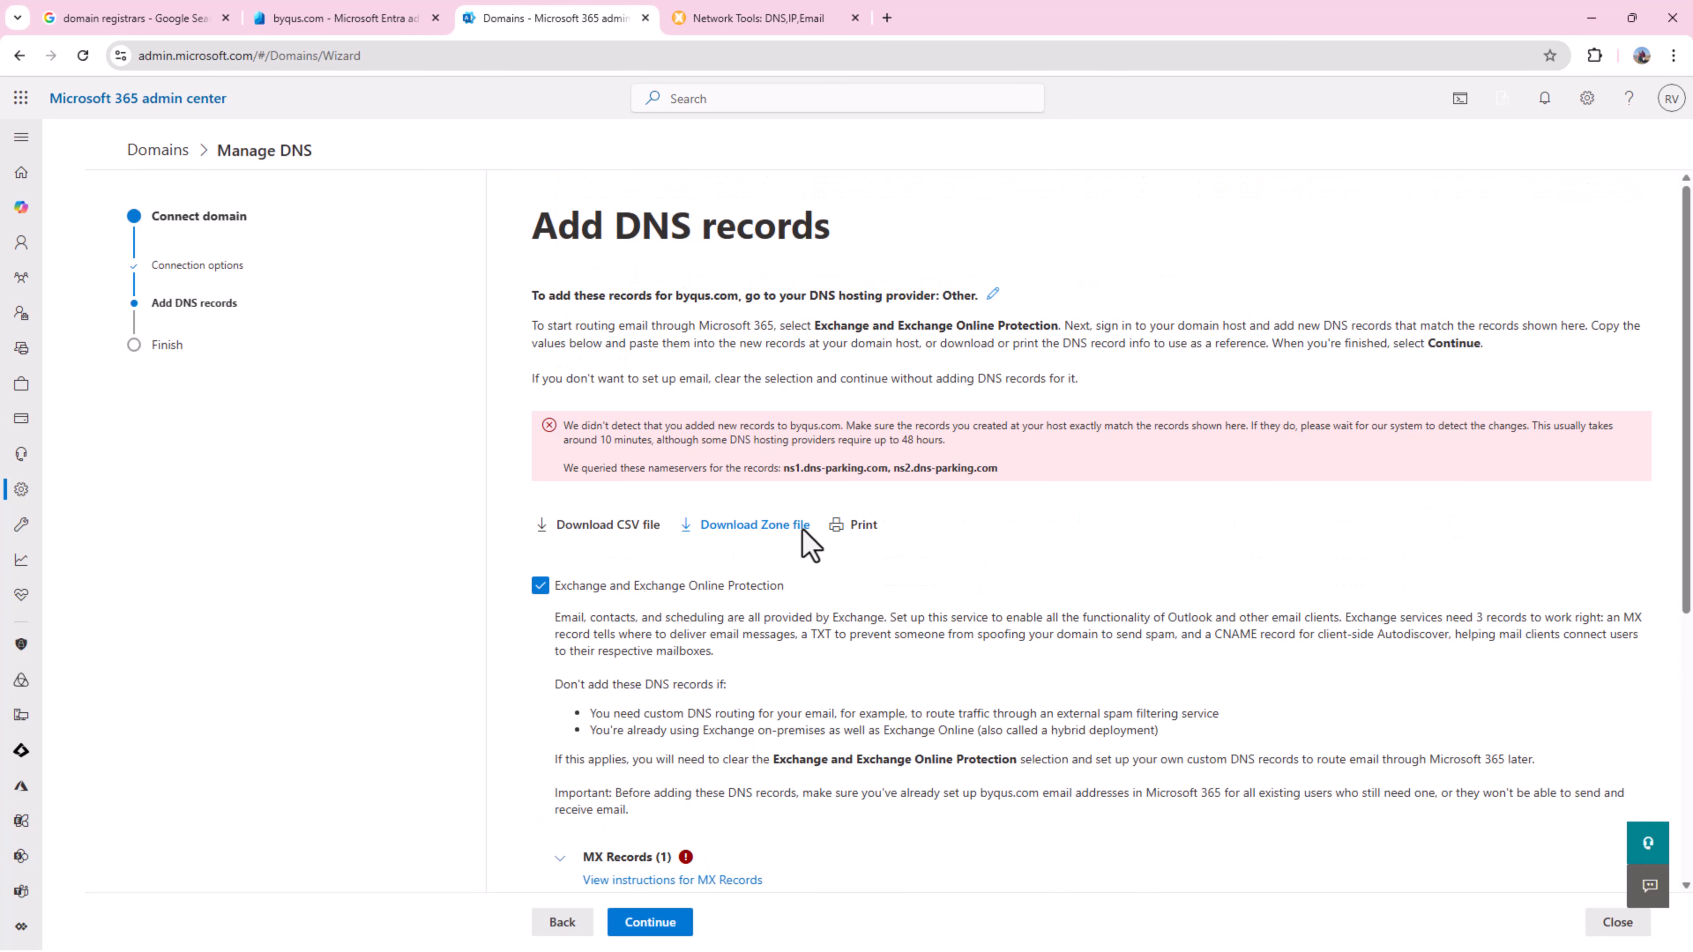
scroll(806, 543, down, 5)
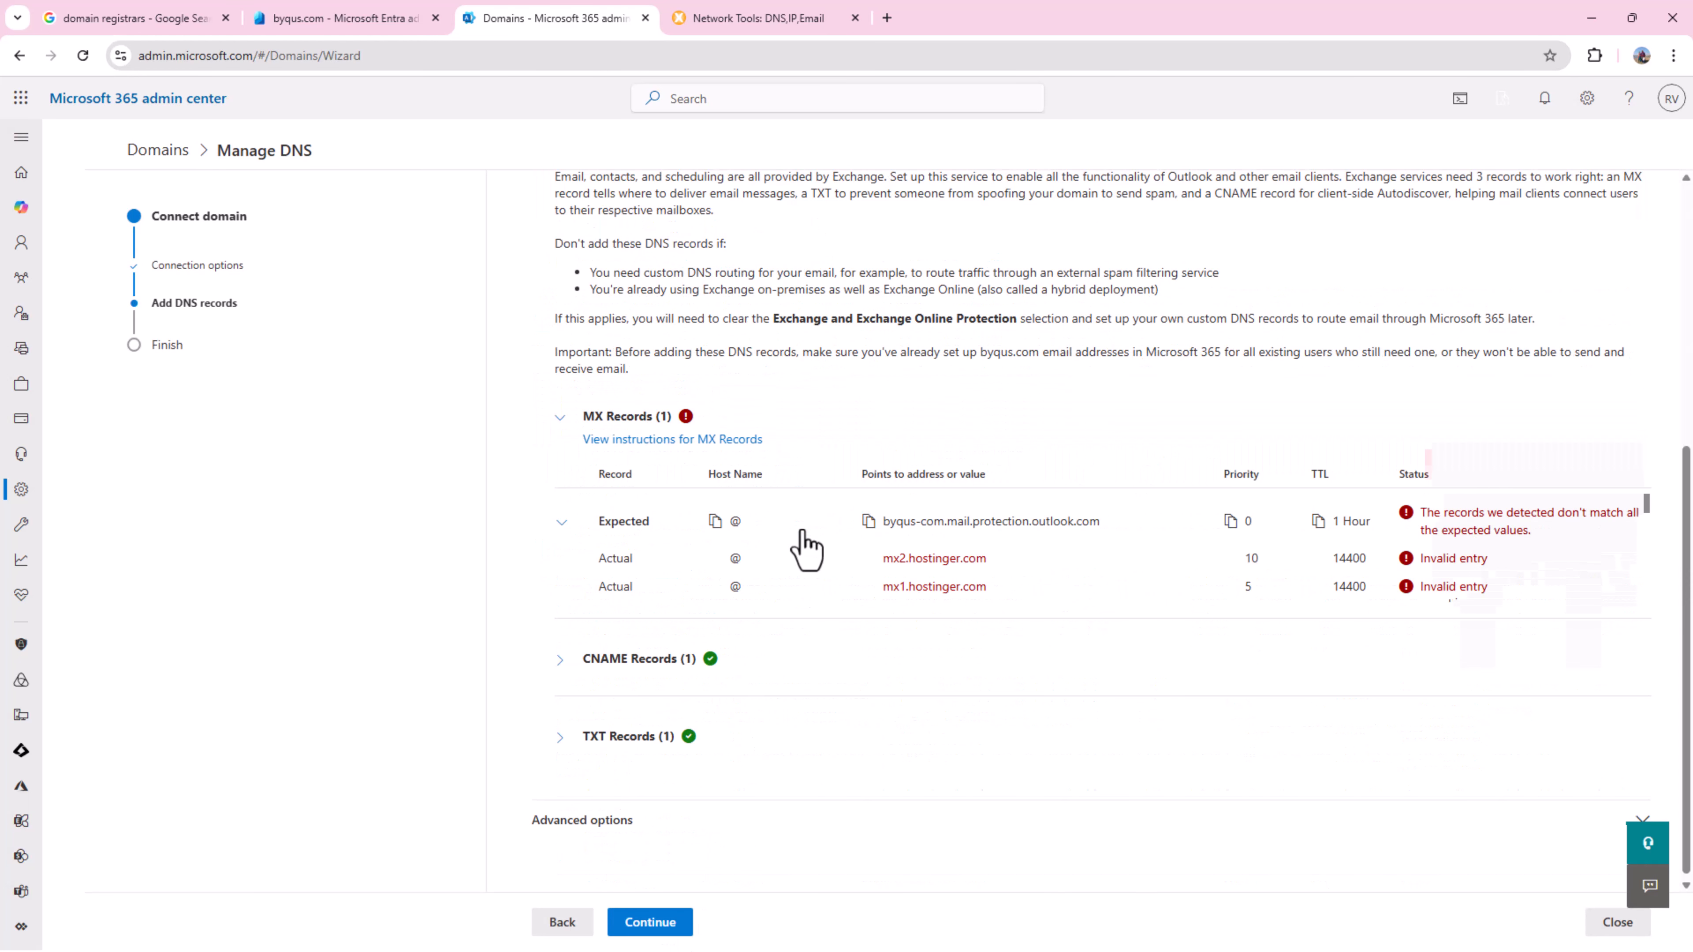
click(673, 932)
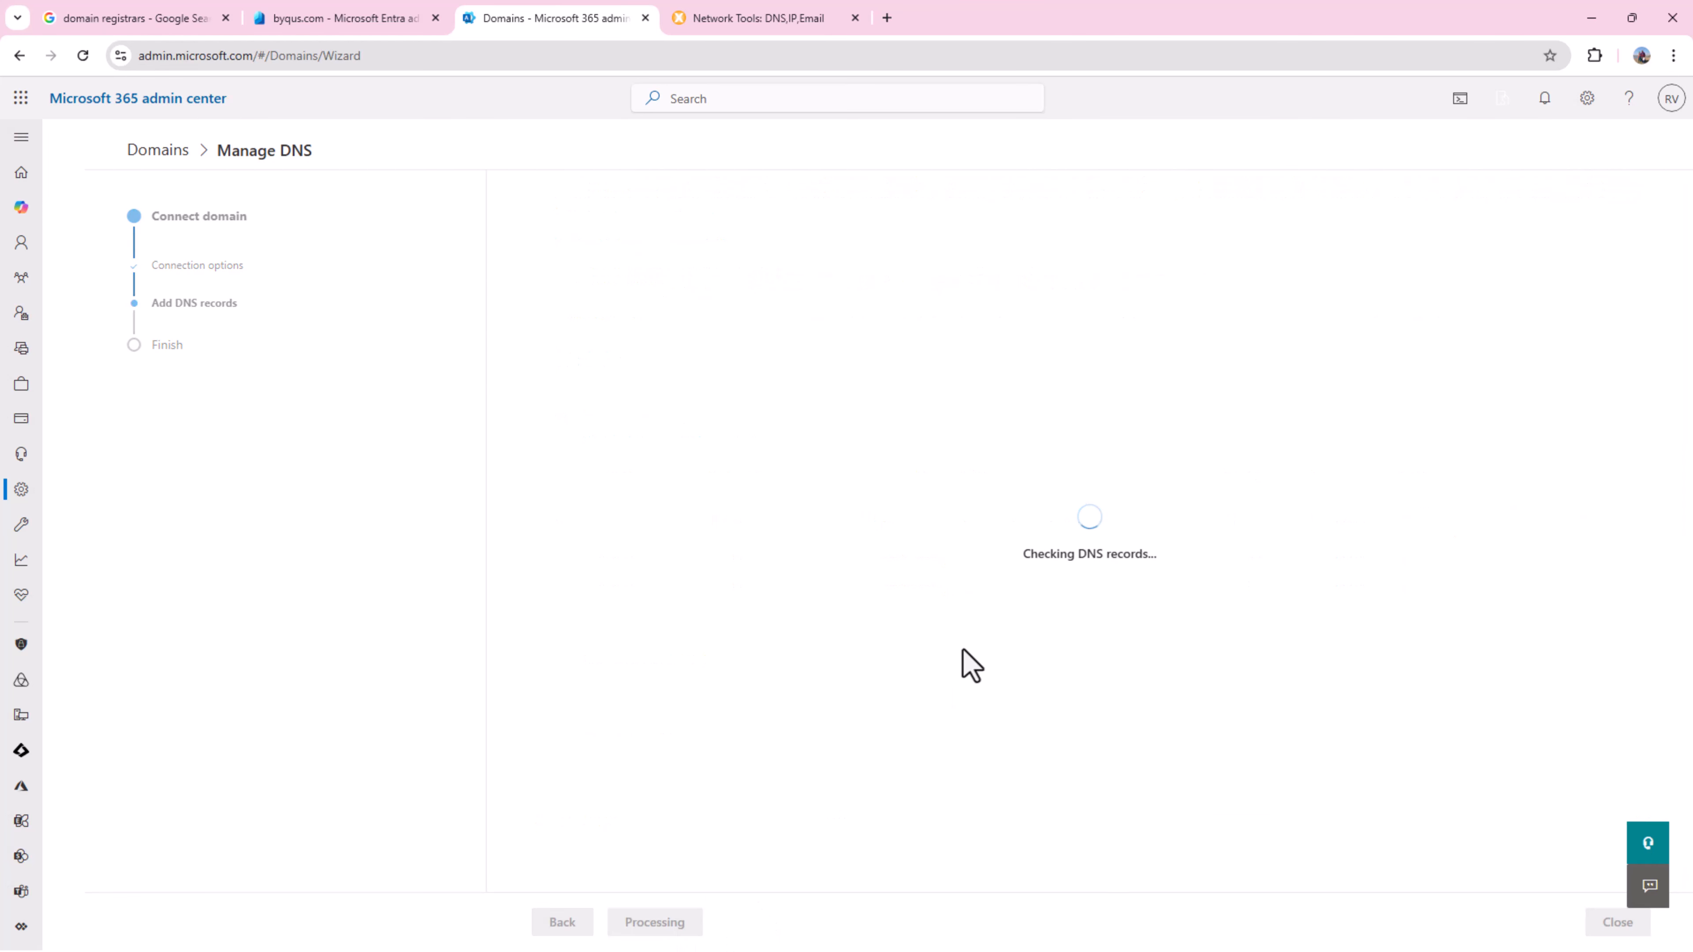